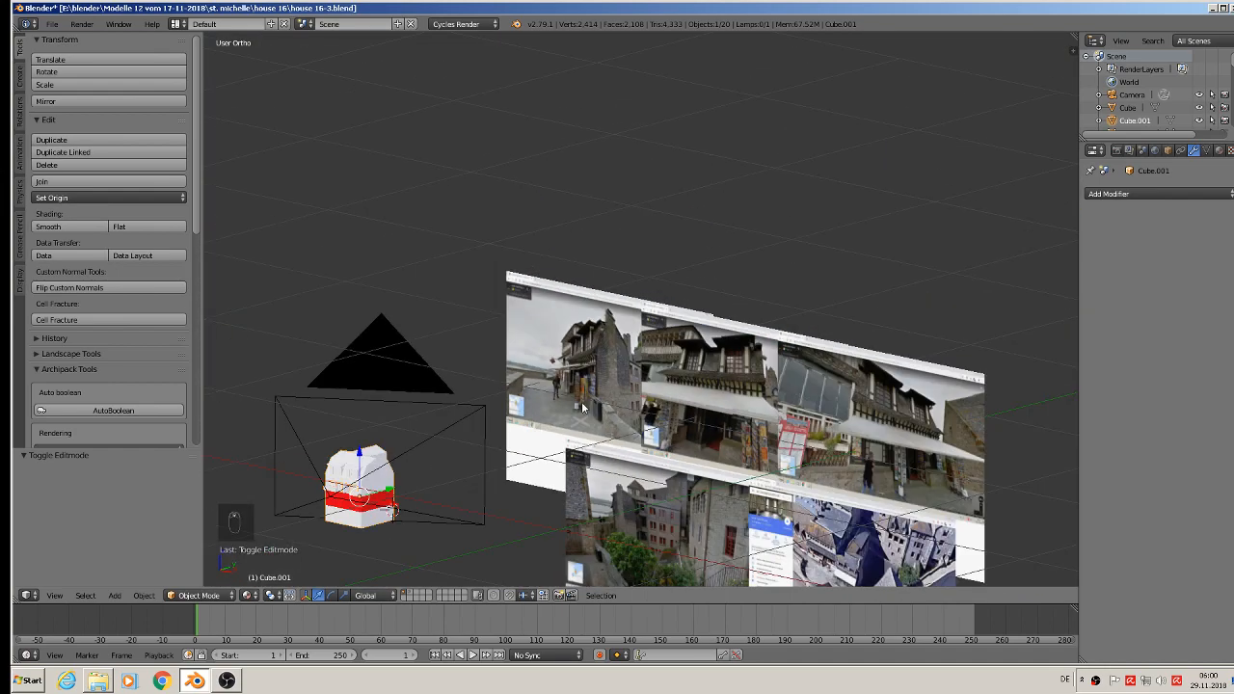
# Step: Look at the house from the front and open its wall mesh in Edit Mode
pyautogui.press('KP_1')
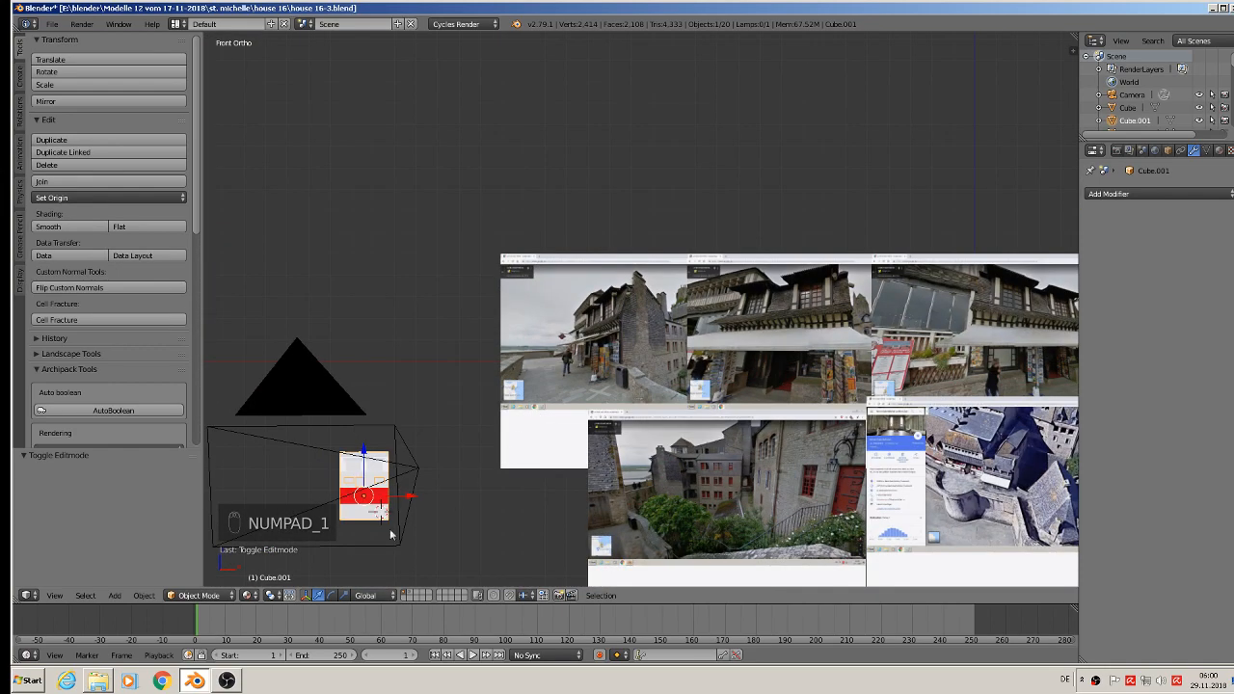
pyautogui.scroll(5, 451, 288)
pyautogui.scroll(4, 451, 289)
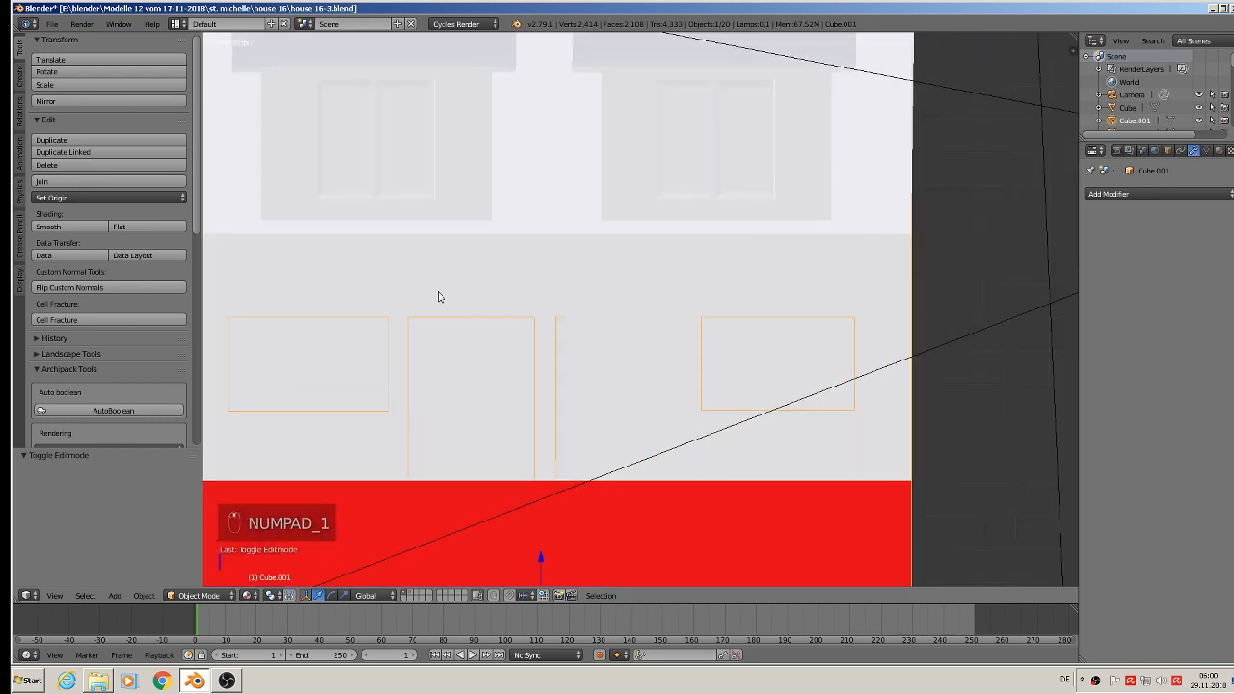
pyautogui.press('Tab')
pyautogui.scroll(-2, 364, 320)
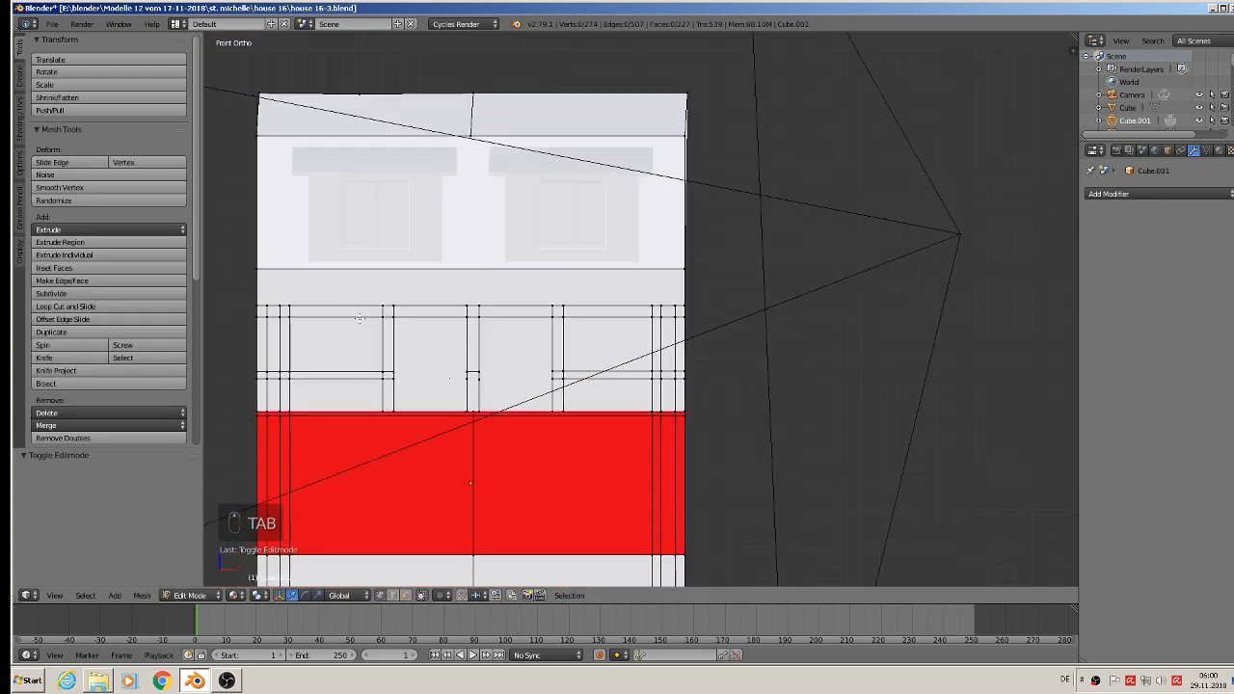
pyautogui.scroll(1, 364, 311)
pyautogui.rightClick(238, 305)
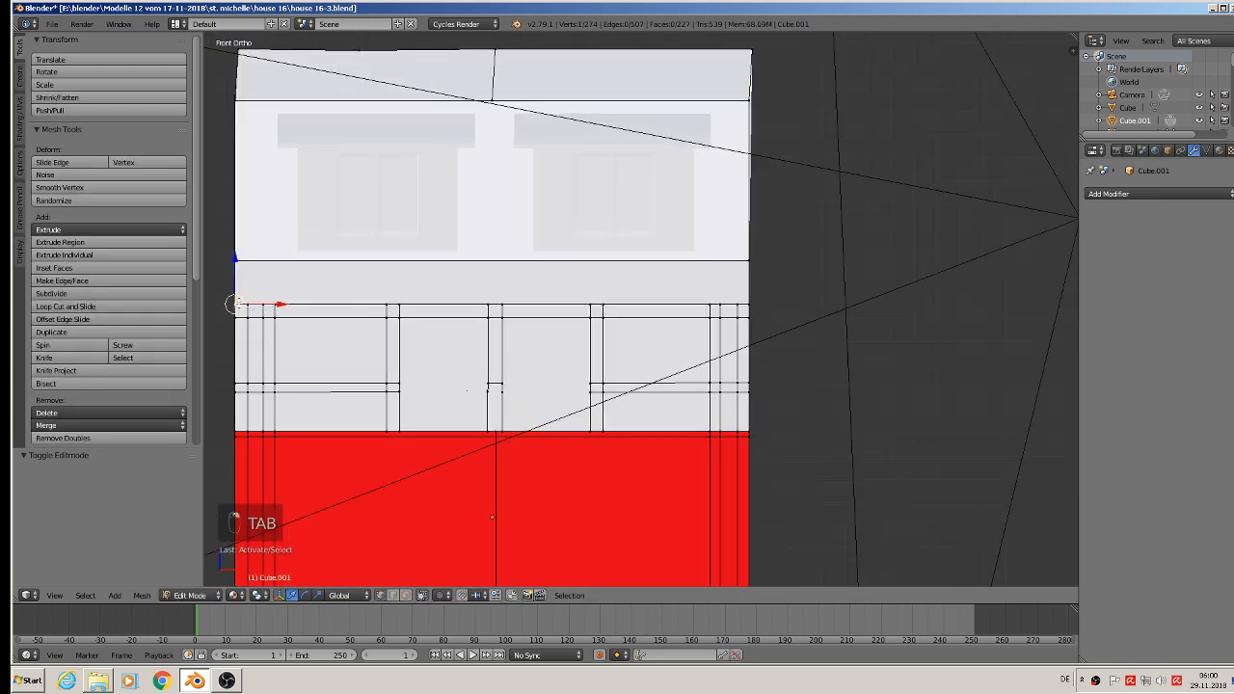
pyautogui.keyDown('shift'); pyautogui.rightClick(751, 307); pyautogui.keyUp('shift')
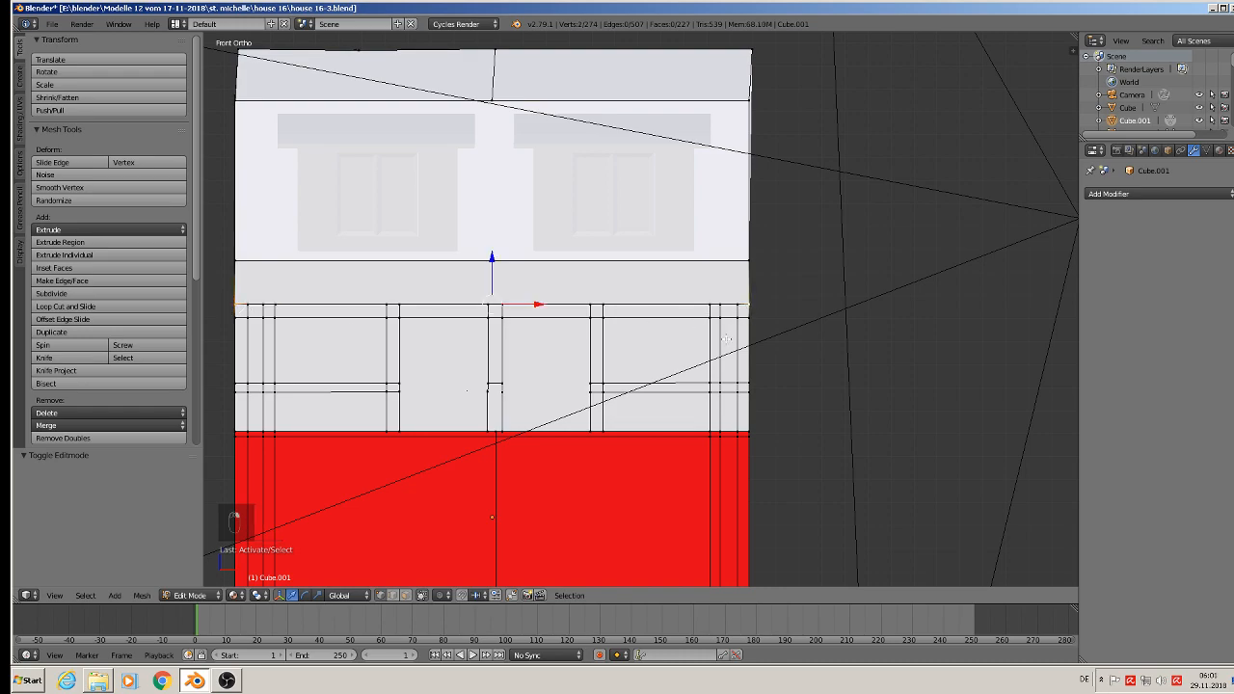
# Step: Extrude the two outer facade corner vertices at window-top height about 0.047 outward along Y and lower them by 0.006
pyautogui.moveTo(700, 353); pyautogui.dragTo(674, 485, button='middle')
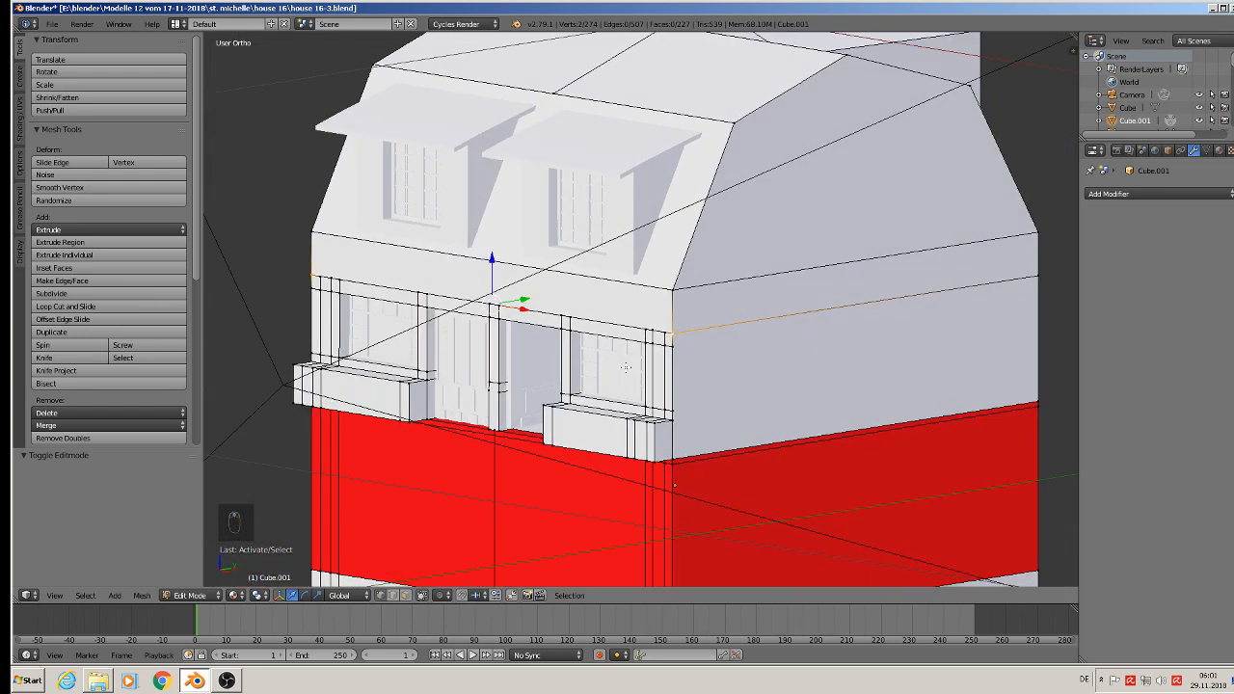
pyautogui.rightClick(673, 342)
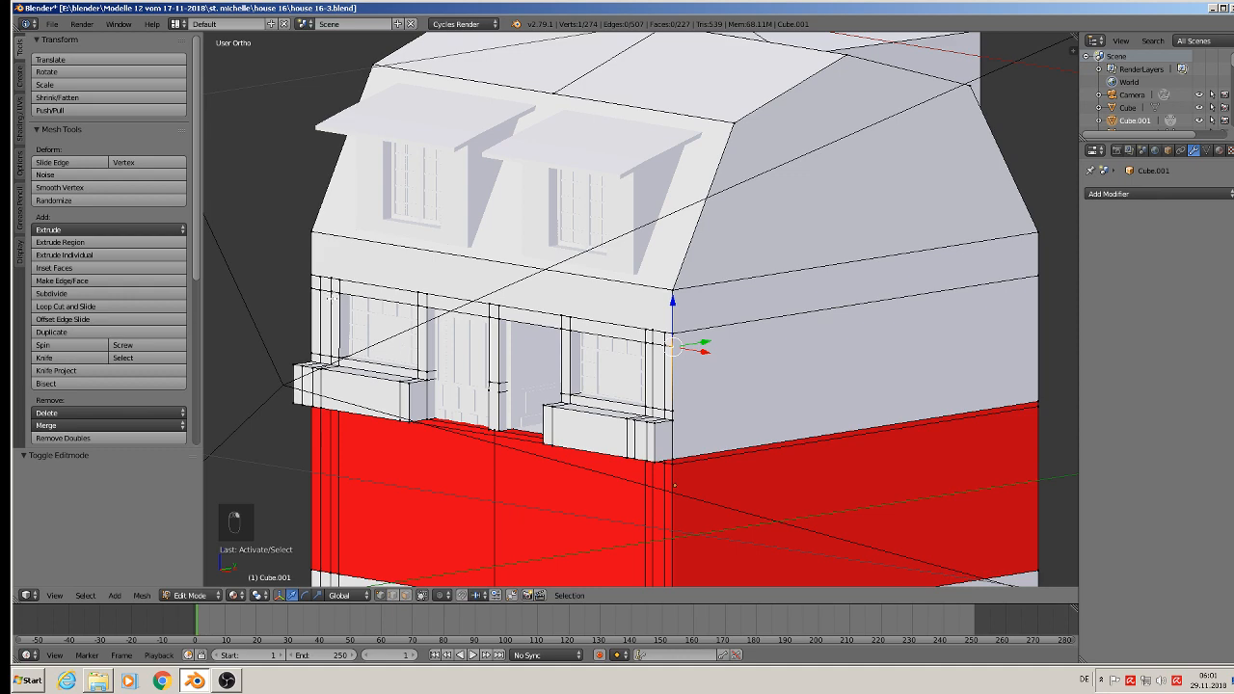
pyautogui.keyDown('shift'); pyautogui.rightClick(311, 290); pyautogui.keyUp('shift')
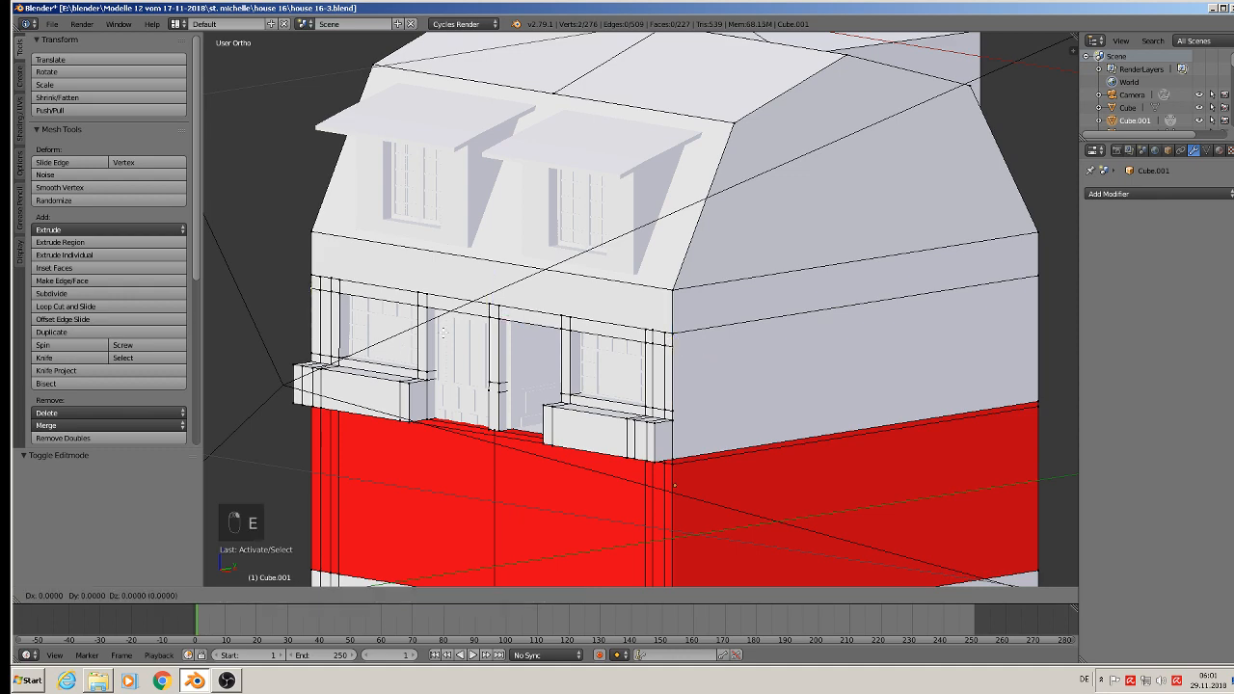
pyautogui.press('e')
pyautogui.moveTo(525, 312); pyautogui.dragTo(448, 325)
pyautogui.moveTo(434, 330); pyautogui.dragTo(350, 325, button='middle')
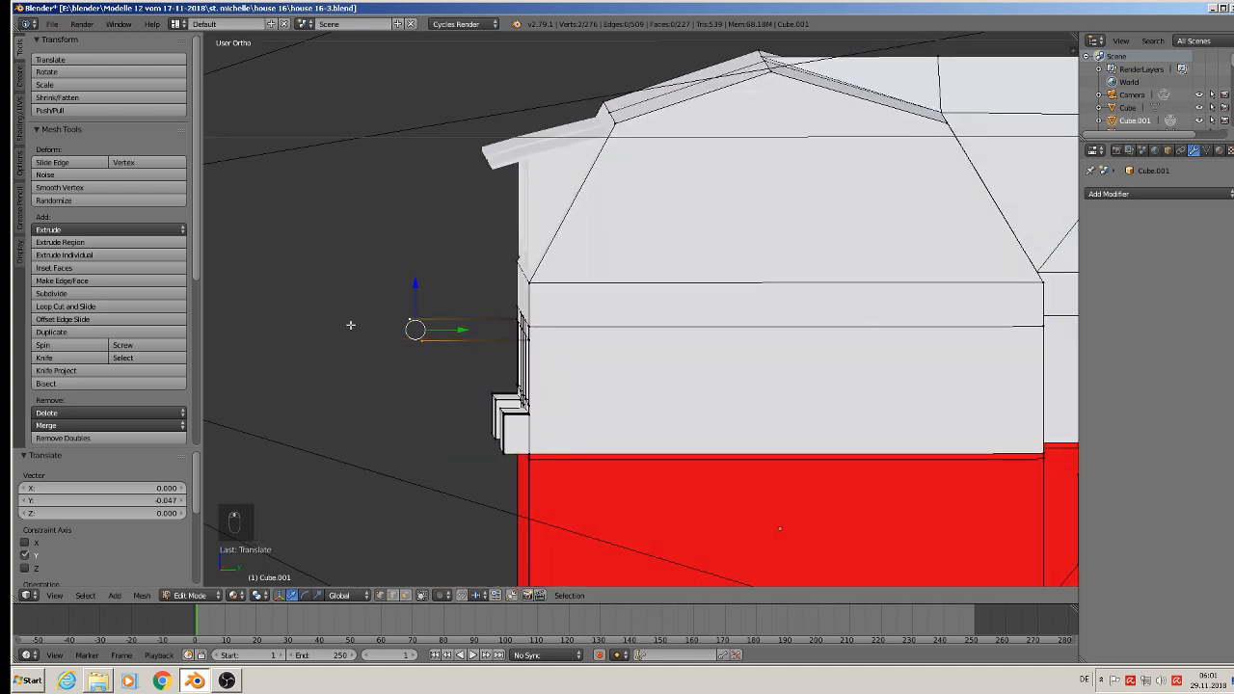
pyautogui.moveTo(409, 290); pyautogui.dragTo(410, 299)
pyautogui.moveTo(435, 364); pyautogui.dragTo(509, 328, button='middle')
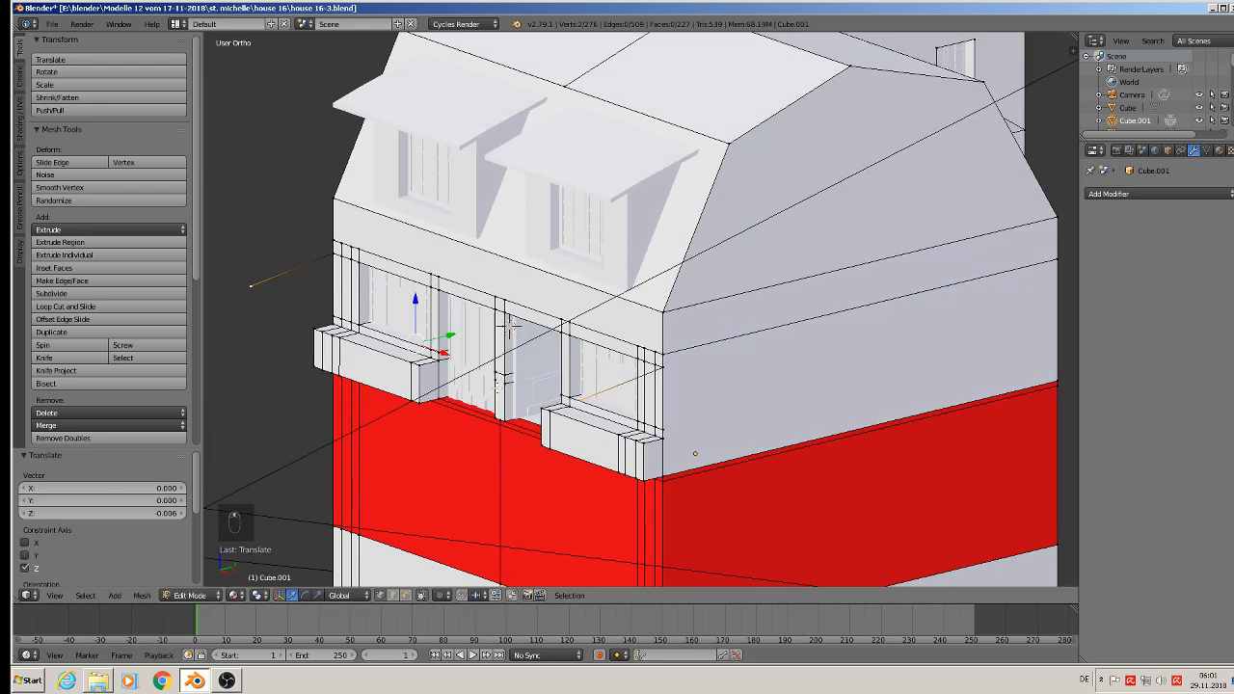
# Step: Connect the two extruded vertices with an edge and fill the lower canopy face between it and the facade vertices above the windows
pyautogui.press('f')
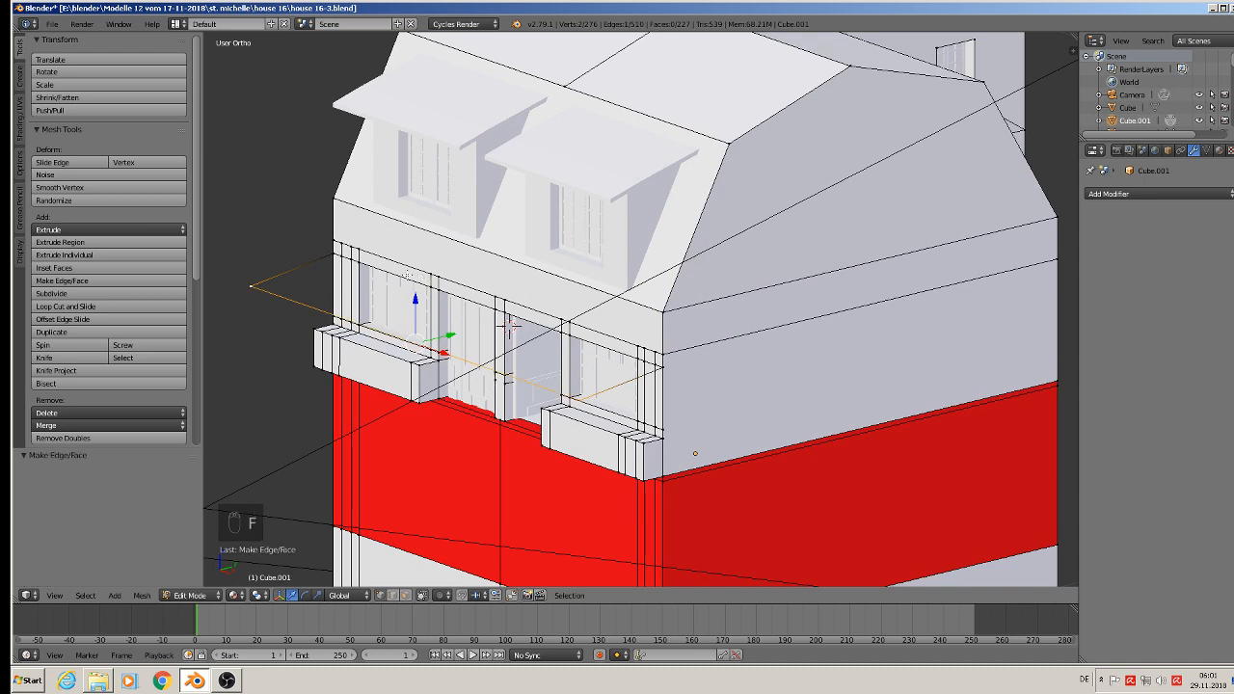
pyautogui.keyDown('alt'); pyautogui.keyDown('shift'); pyautogui.rightClick(394, 275); pyautogui.keyUp('shift'); pyautogui.keyUp('alt')
pyautogui.keyDown('alt'); pyautogui.keyDown('shift'); pyautogui.rightClick(345, 258); pyautogui.keyUp('shift'); pyautogui.keyUp('alt')
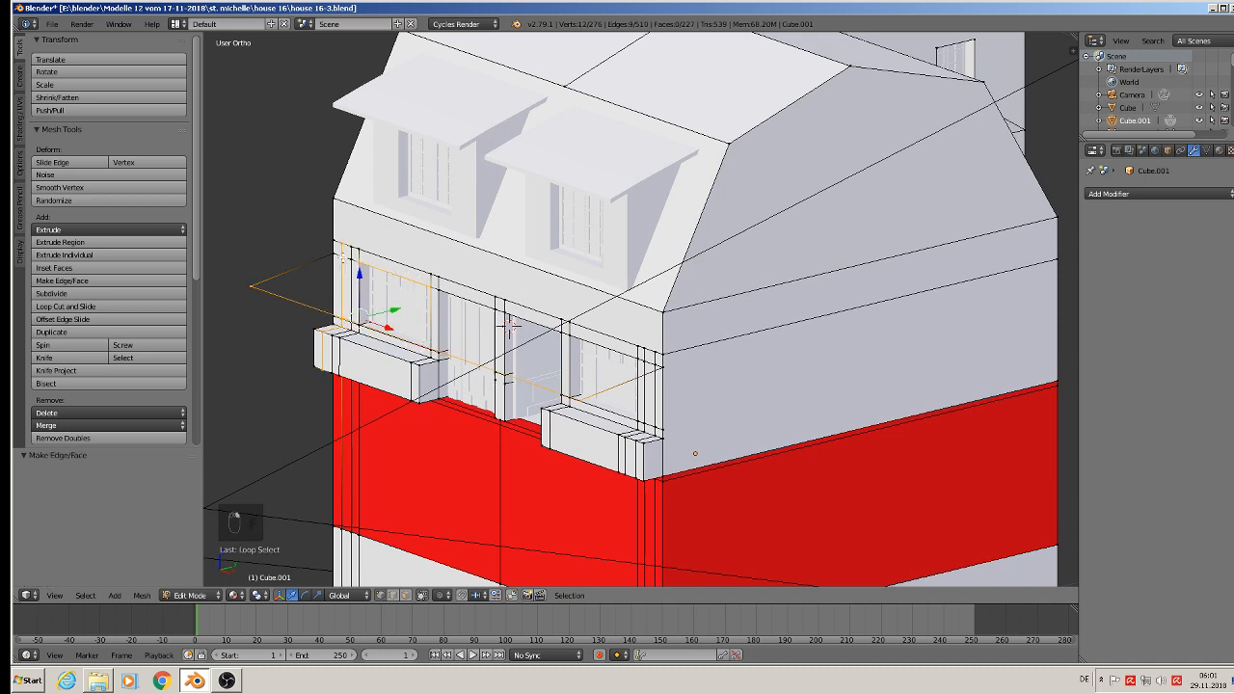
pyautogui.hotkey('ctrl', 'z')
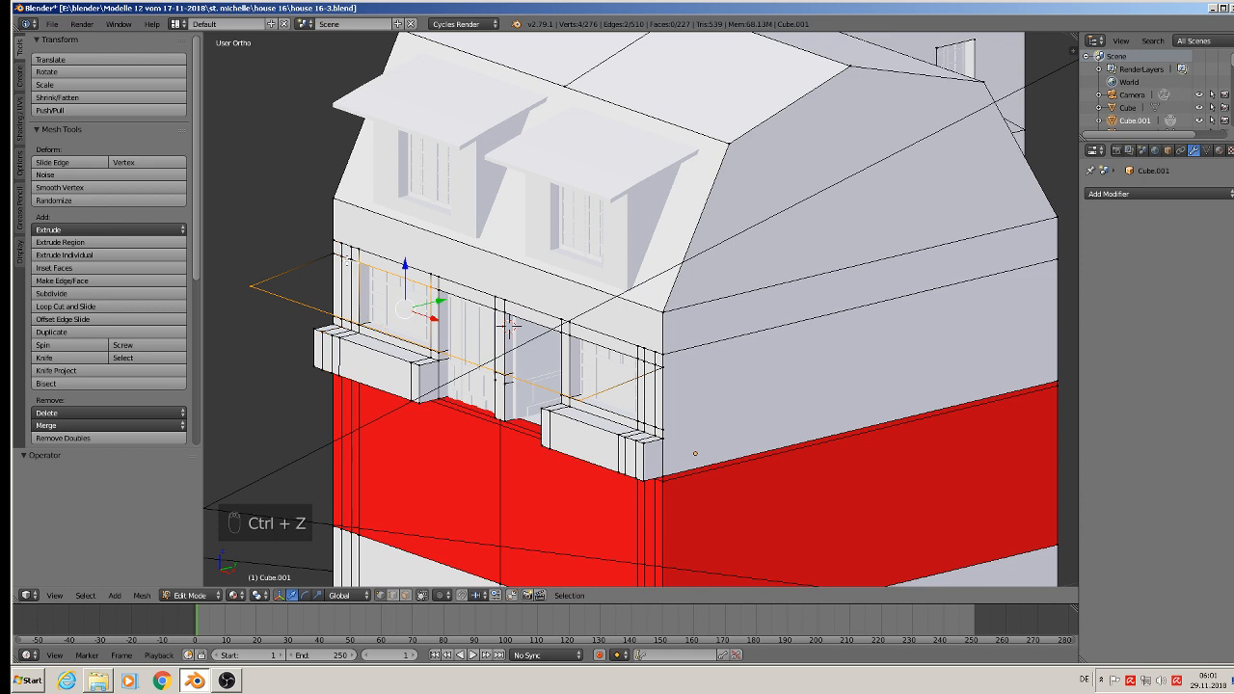
pyautogui.keyDown('shift'); pyautogui.rightClick(439, 290); pyautogui.keyUp('shift')
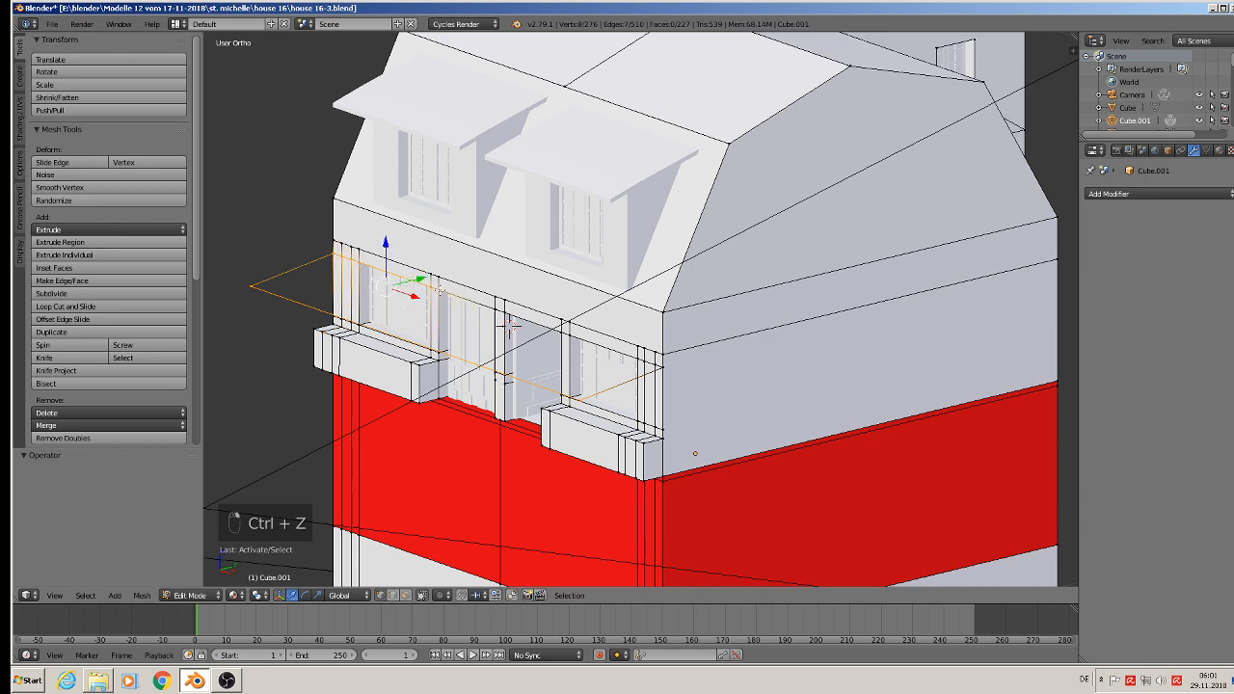
pyautogui.keyDown('shift'); pyautogui.rightClick(508, 327); pyautogui.keyUp('shift')
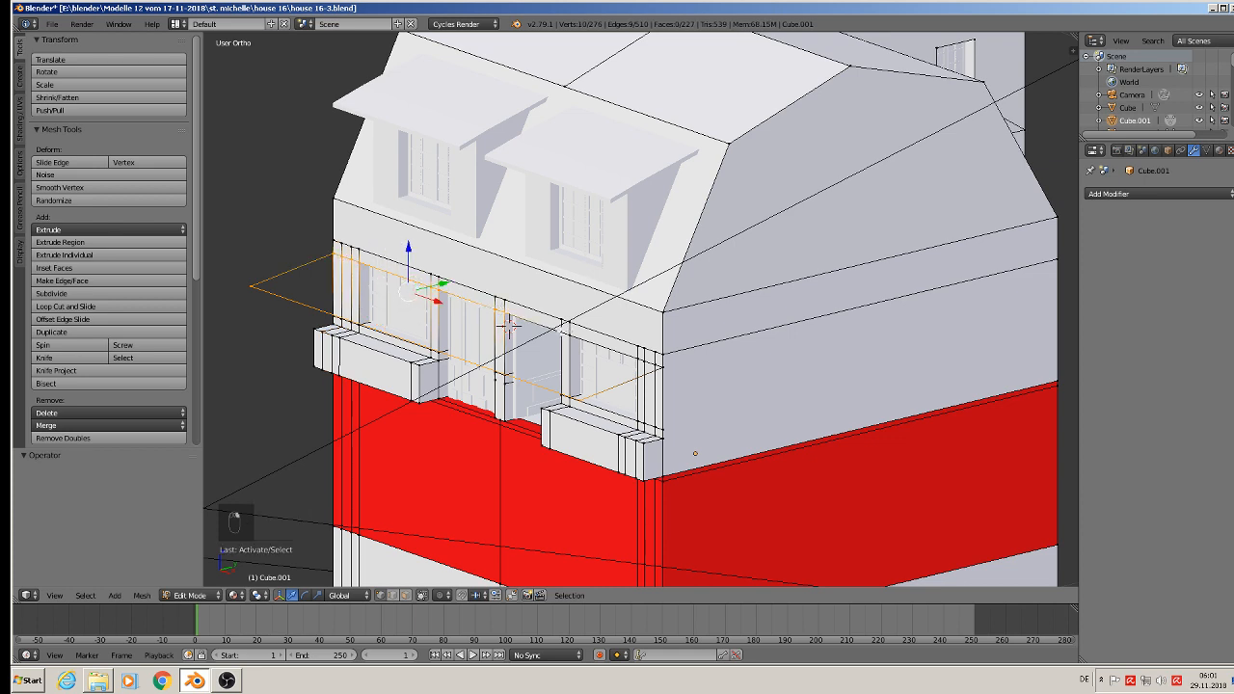
pyautogui.keyDown('shift'); pyautogui.rightClick(569, 331); pyautogui.keyUp('shift')
pyautogui.keyDown('shift'); pyautogui.rightClick(637, 357); pyautogui.keyUp('shift')
pyautogui.keyDown('shift'); pyautogui.rightClick(645, 361); pyautogui.keyUp('shift')
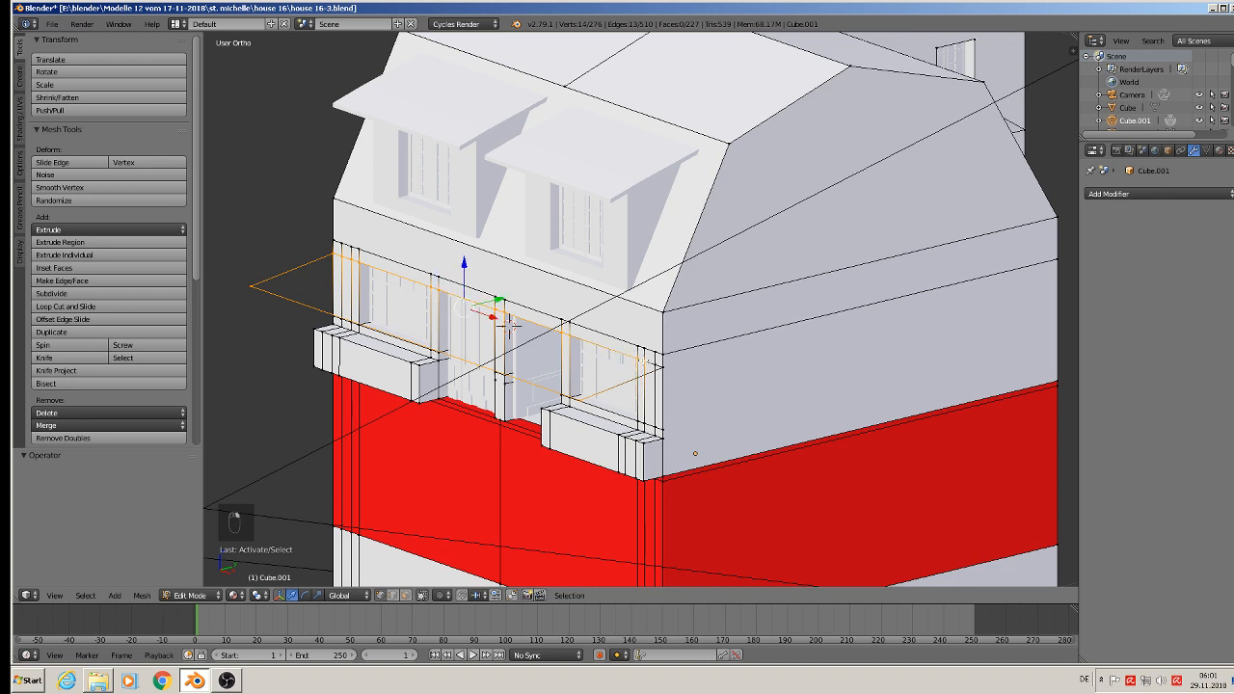
pyautogui.keyDown('shift'); pyautogui.rightClick(654, 364); pyautogui.keyUp('shift')
pyautogui.keyDown('shift'); pyautogui.rightClick(661, 367); pyautogui.keyUp('shift')
pyautogui.press('f')
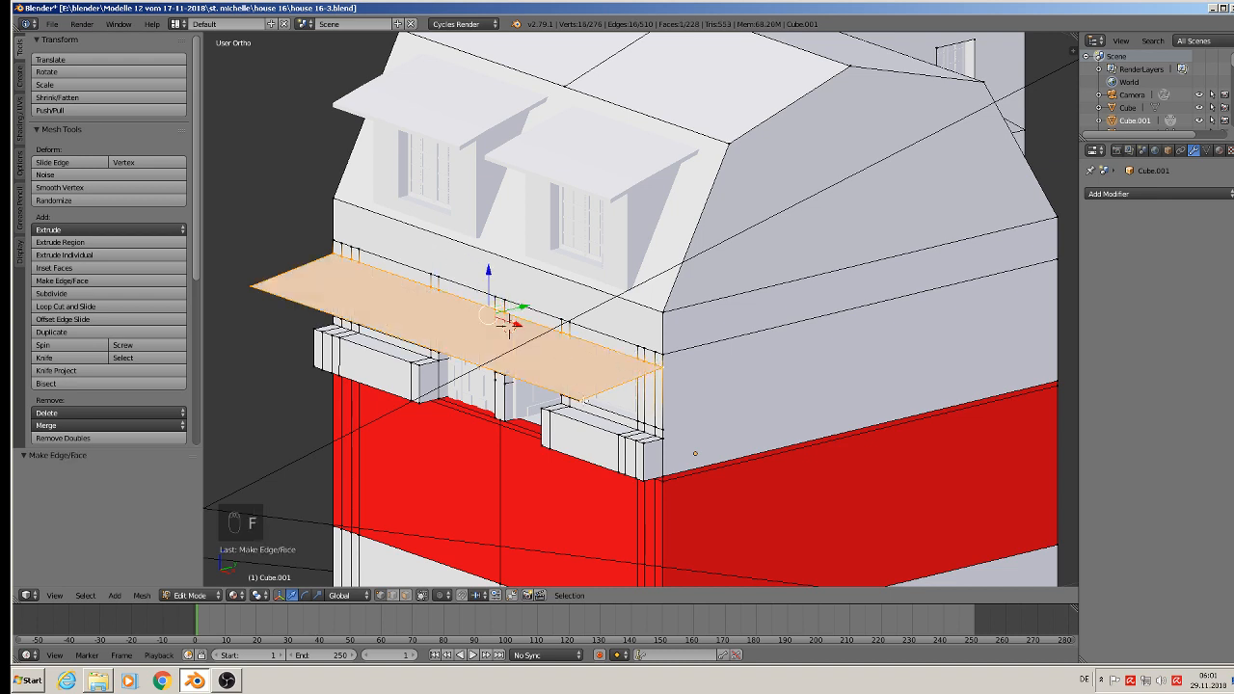
# Step: Extrude the lower canopy's front edge straight down by 0.002 to form a thin rim
pyautogui.rightClick(583, 400)
pyautogui.keyDown('shift'); pyautogui.rightClick(259, 286); pyautogui.keyUp('shift')
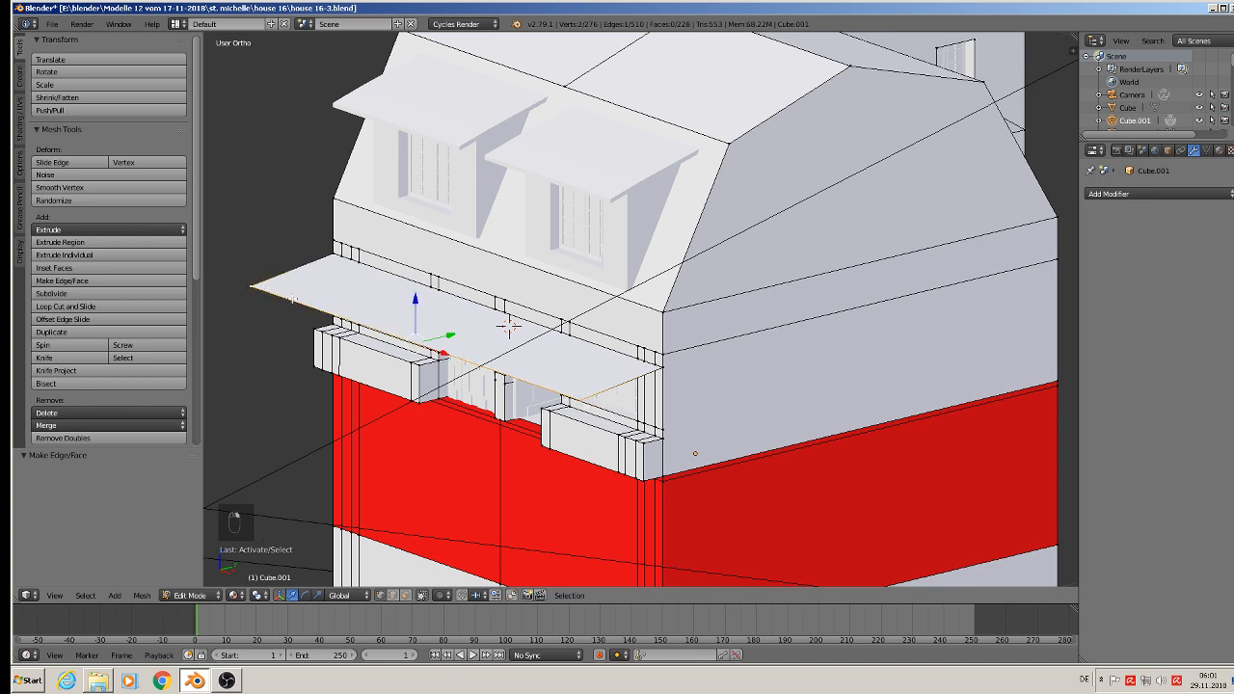
pyautogui.press('e')
pyautogui.press('e')
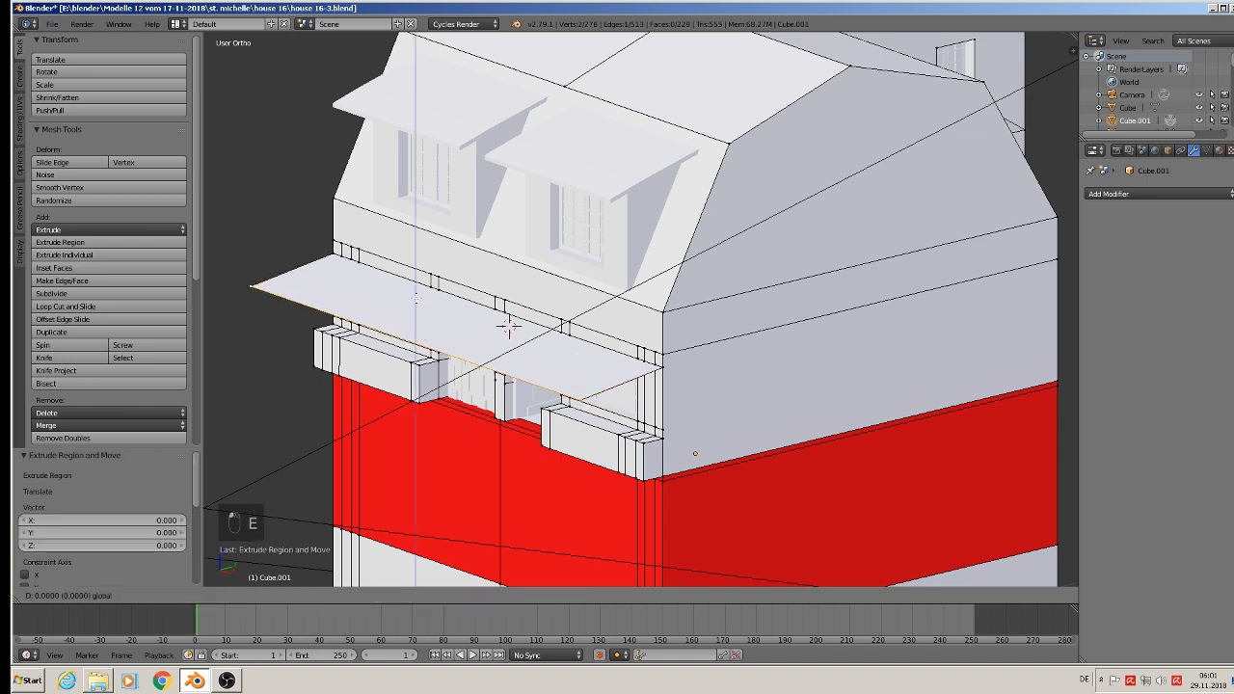
pyautogui.click(417, 305)
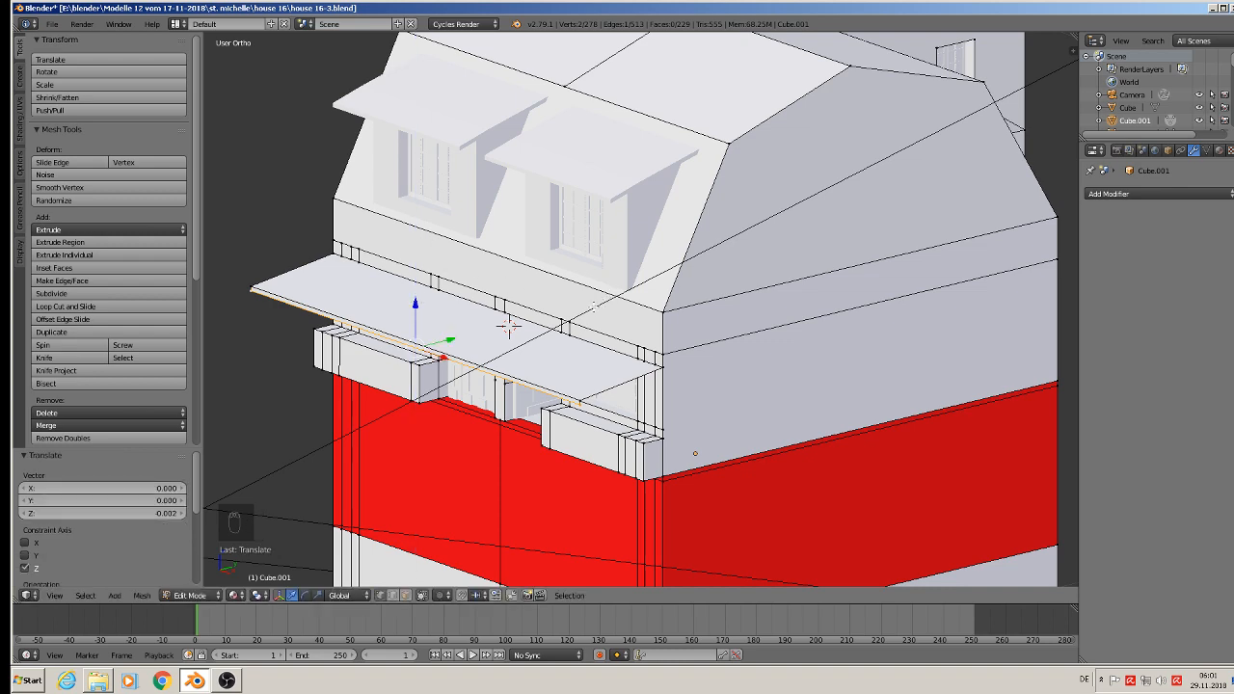
# Step: Extrude the facade edge at the base of the roof outward along Y and lower its outer edge by 0.009
pyautogui.moveTo(594, 306); pyautogui.dragTo(560, 285, button='middle')
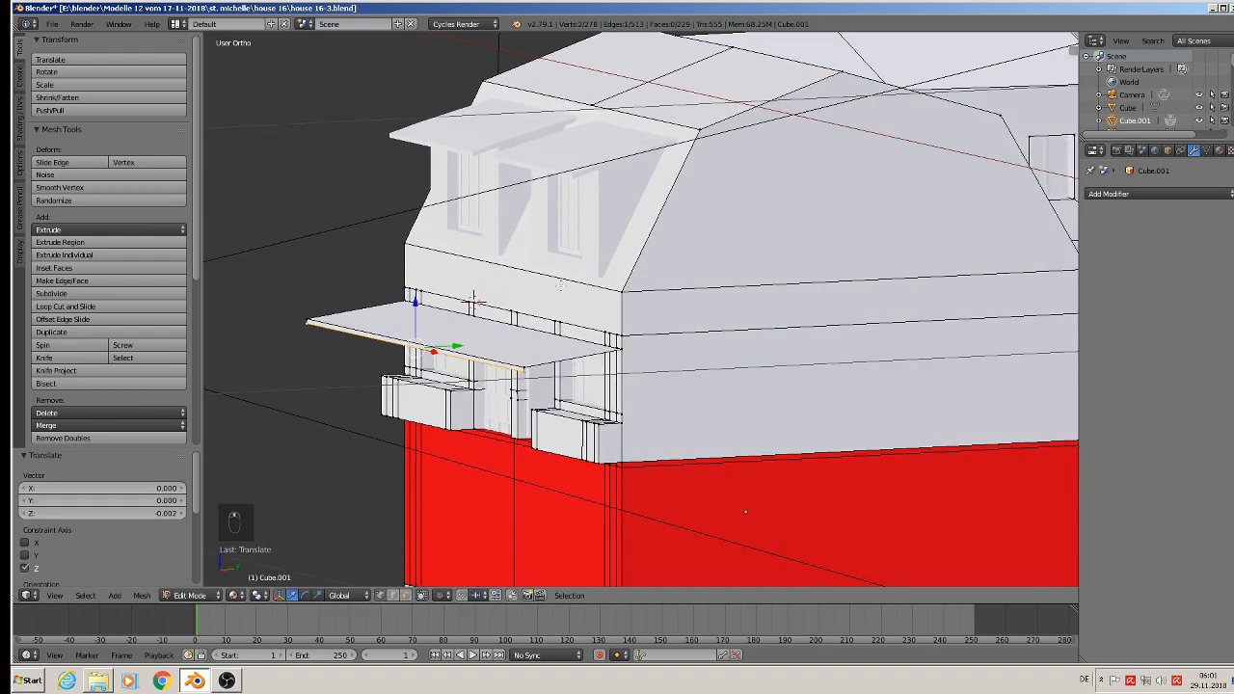
pyautogui.rightClick(622, 294)
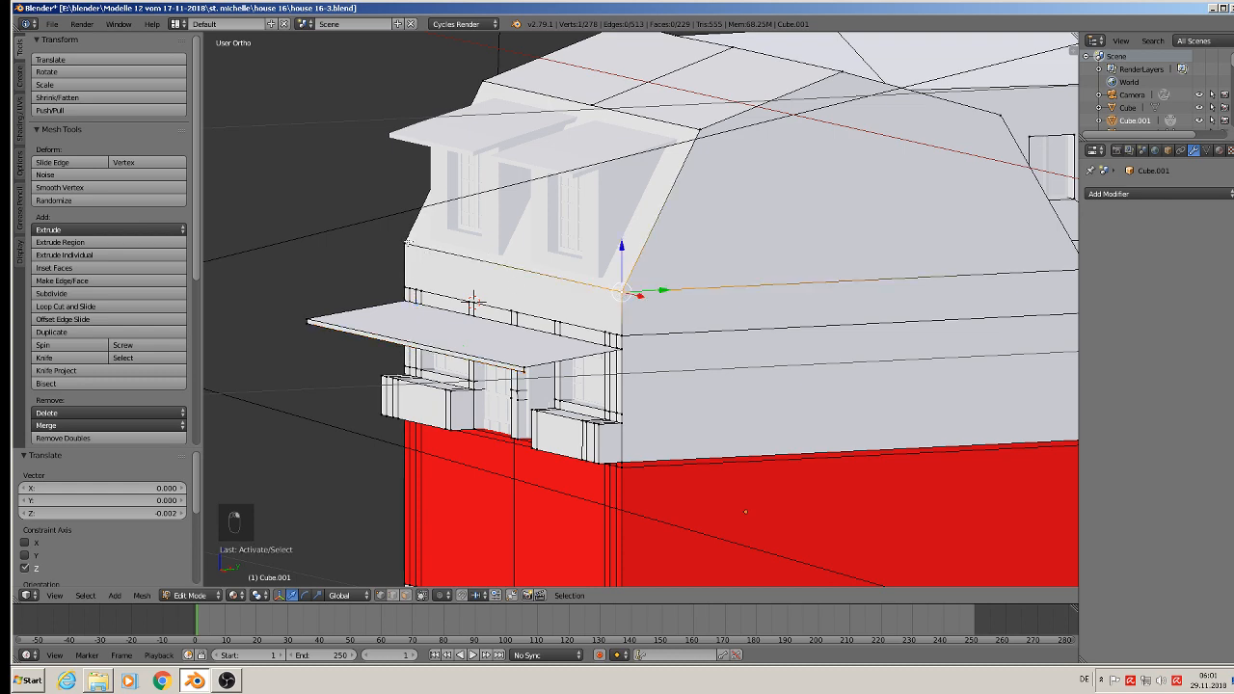
pyautogui.keyDown('shift'); pyautogui.rightClick(408, 242); pyautogui.keyUp('shift')
pyautogui.moveTo(473, 302); pyautogui.dragTo(412, 280, button='middle')
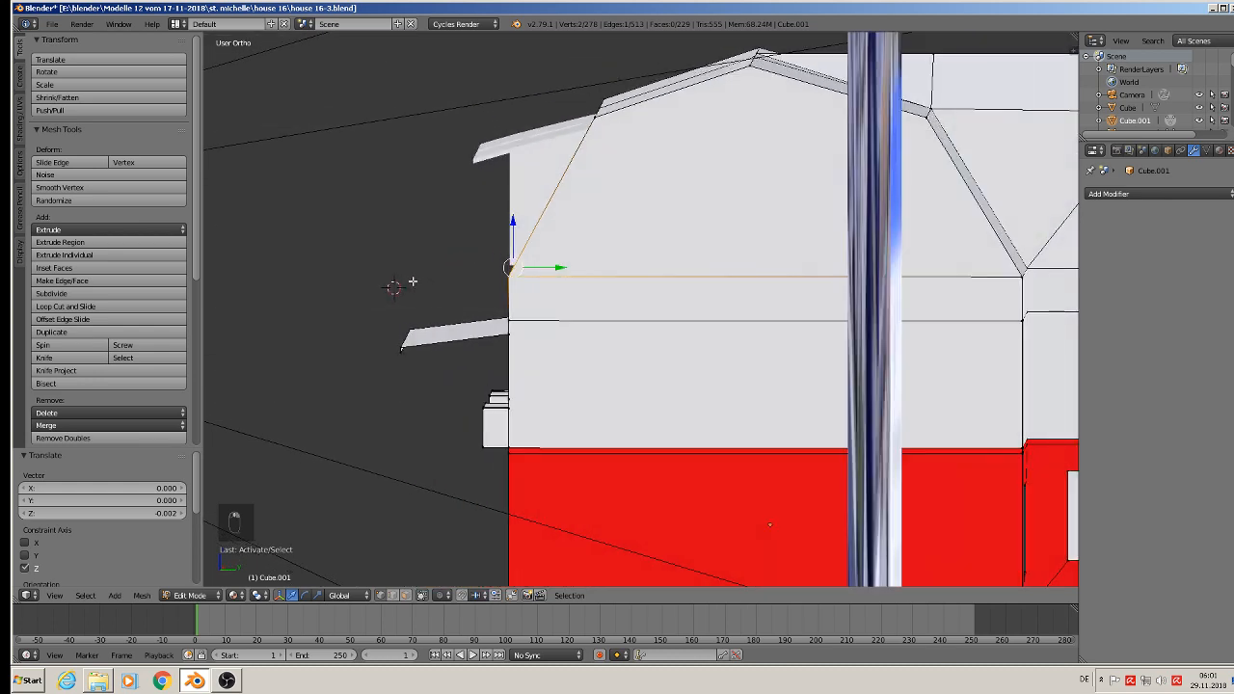
pyautogui.press('e')
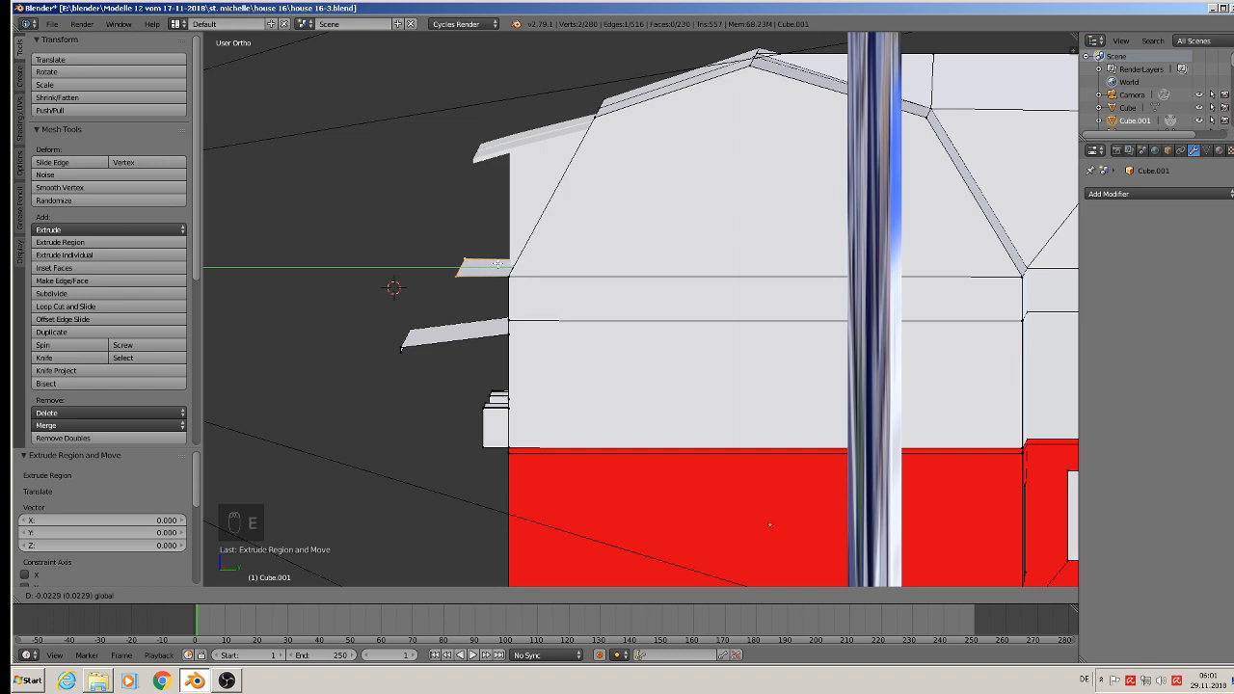
pyautogui.moveTo(503, 266); pyautogui.dragTo(468, 253)
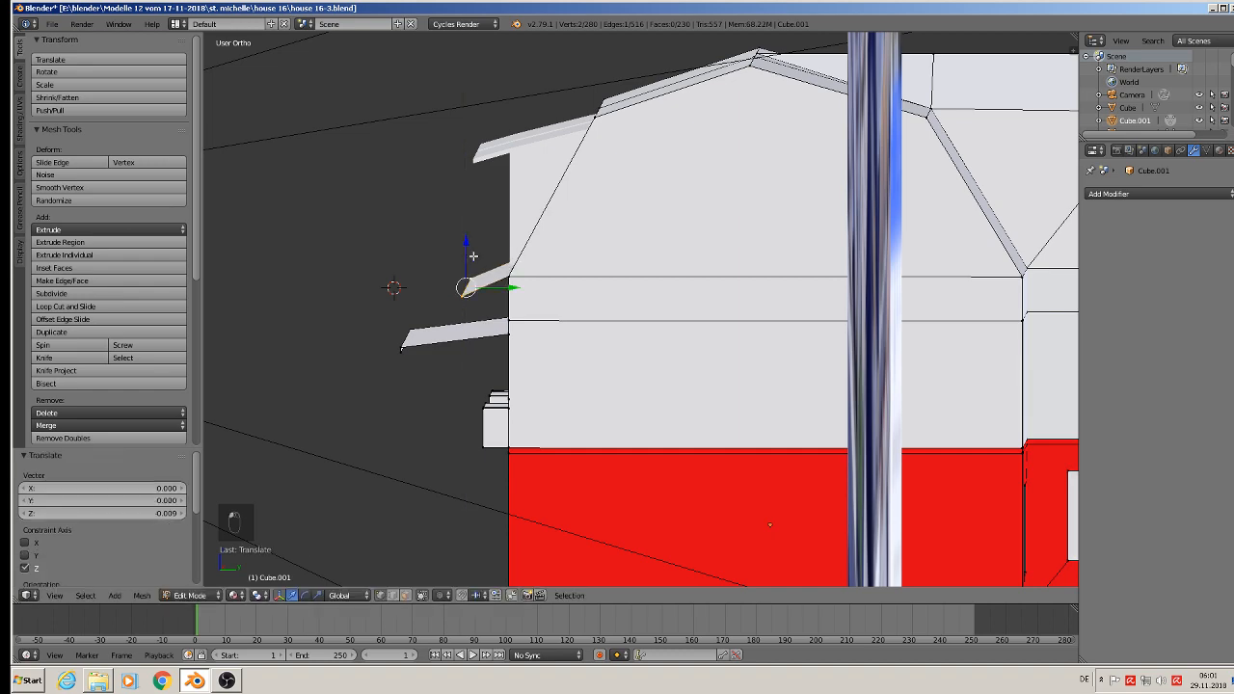
pyautogui.moveTo(474, 256); pyautogui.dragTo(551, 291, button='middle')
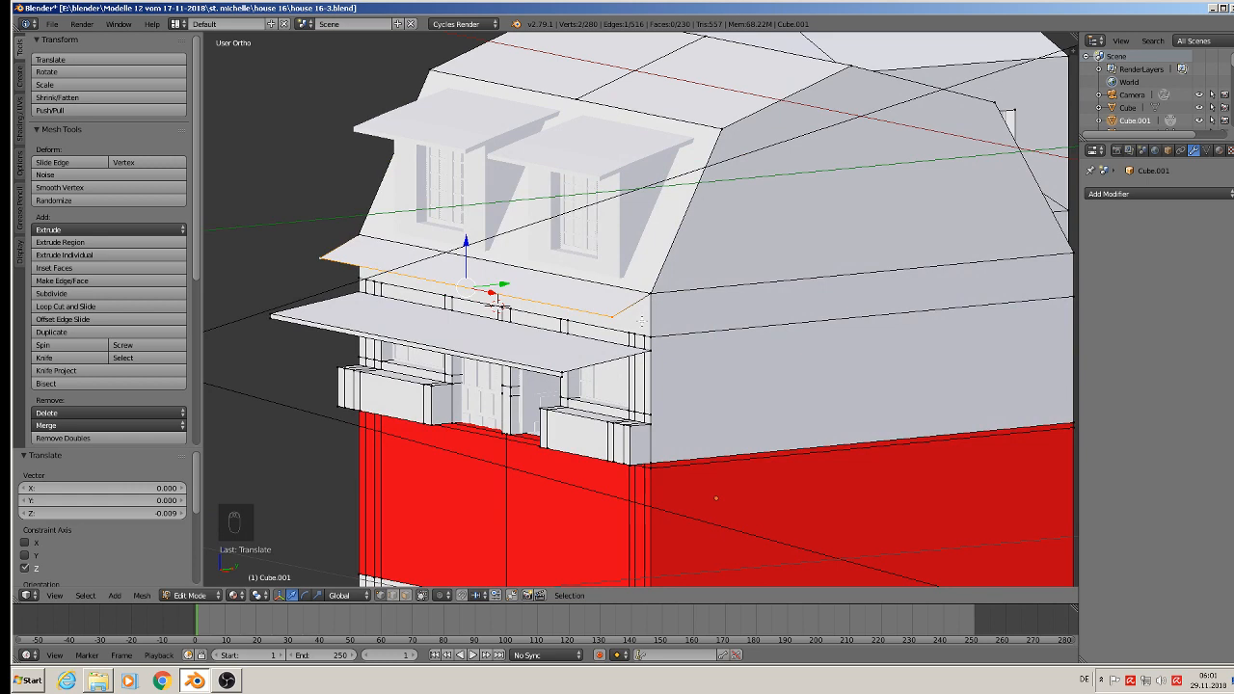
# Step: Thicken the upper canopy by extruding its face about 0.003 downward along its normal, using face selection and the Normal transform orientation
pyautogui.click(406, 595)
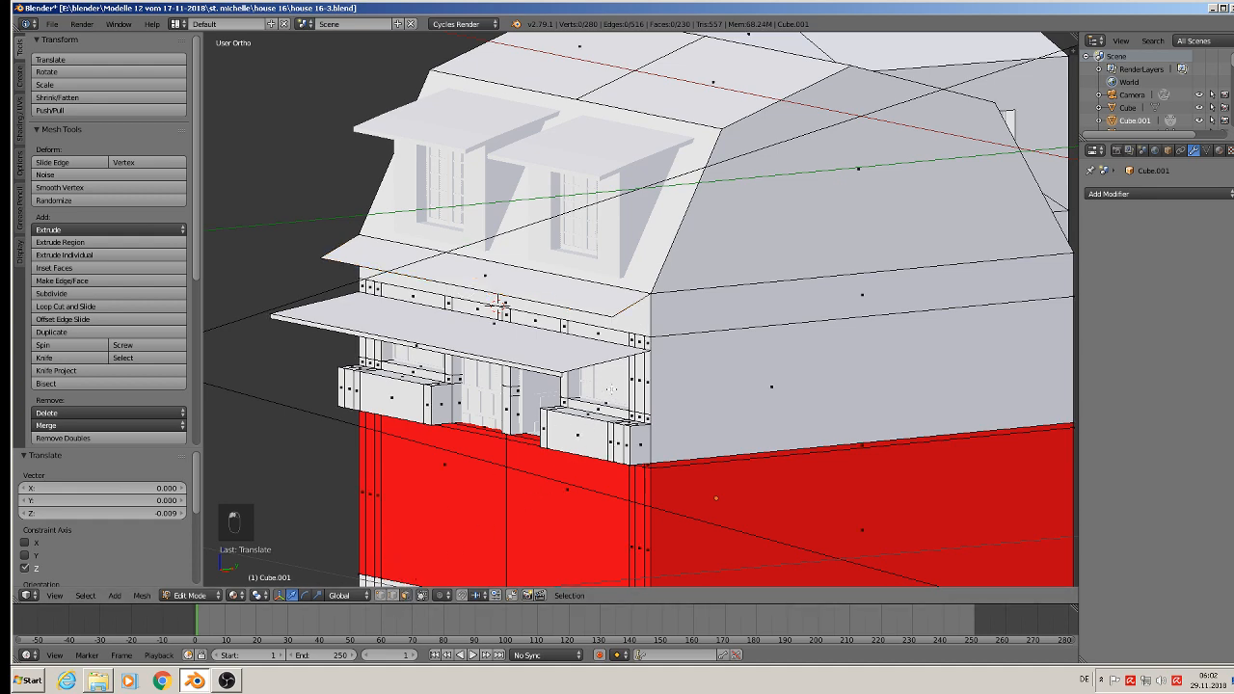
pyautogui.moveTo(611, 389); pyautogui.dragTo(561, 267, button='middle')
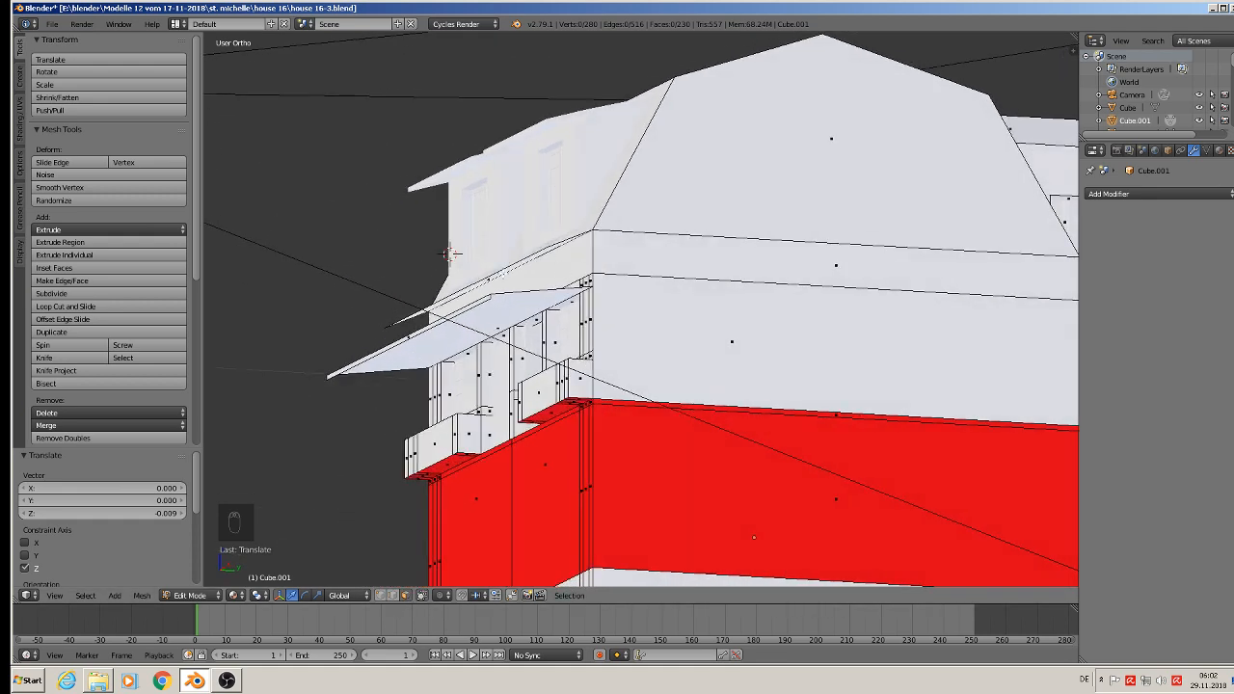
pyautogui.rightClick(451, 253)
pyautogui.moveTo(450, 253); pyautogui.dragTo(479, 325, button='middle')
pyautogui.scroll(2, 500, 343)
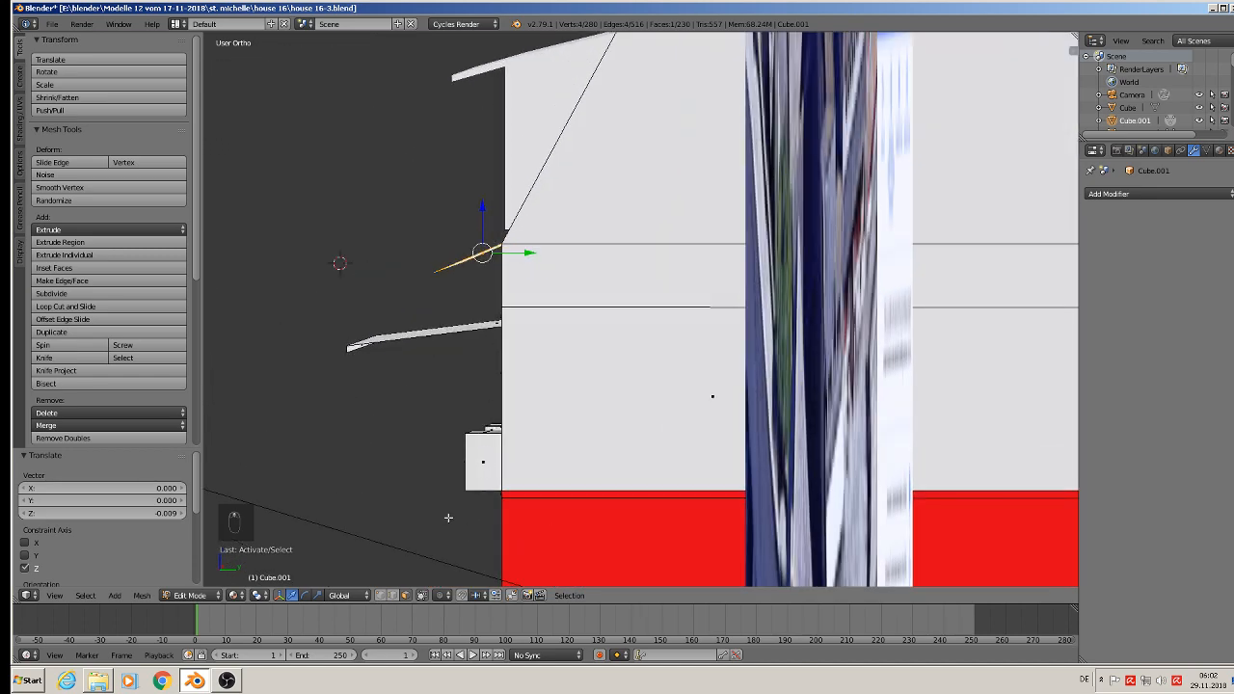
pyautogui.click(340, 595)
pyautogui.click(361, 549)
pyautogui.press('e')
pyautogui.press('z')
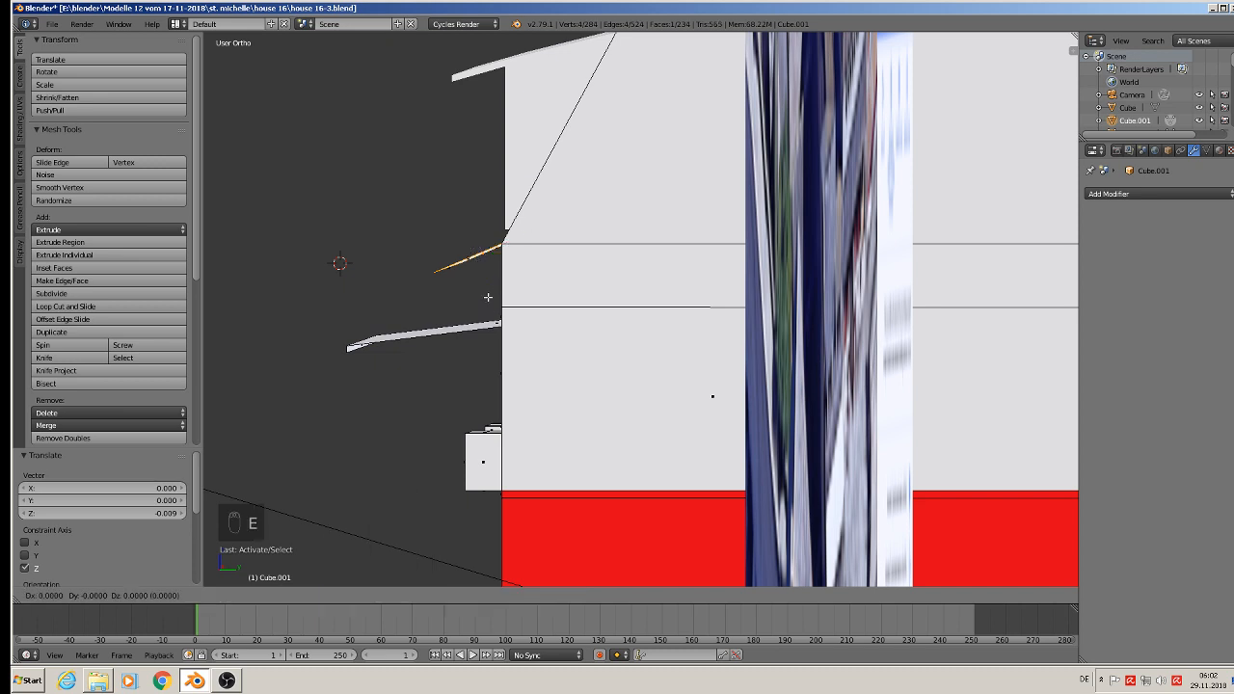
pyautogui.rightClick(491, 300)
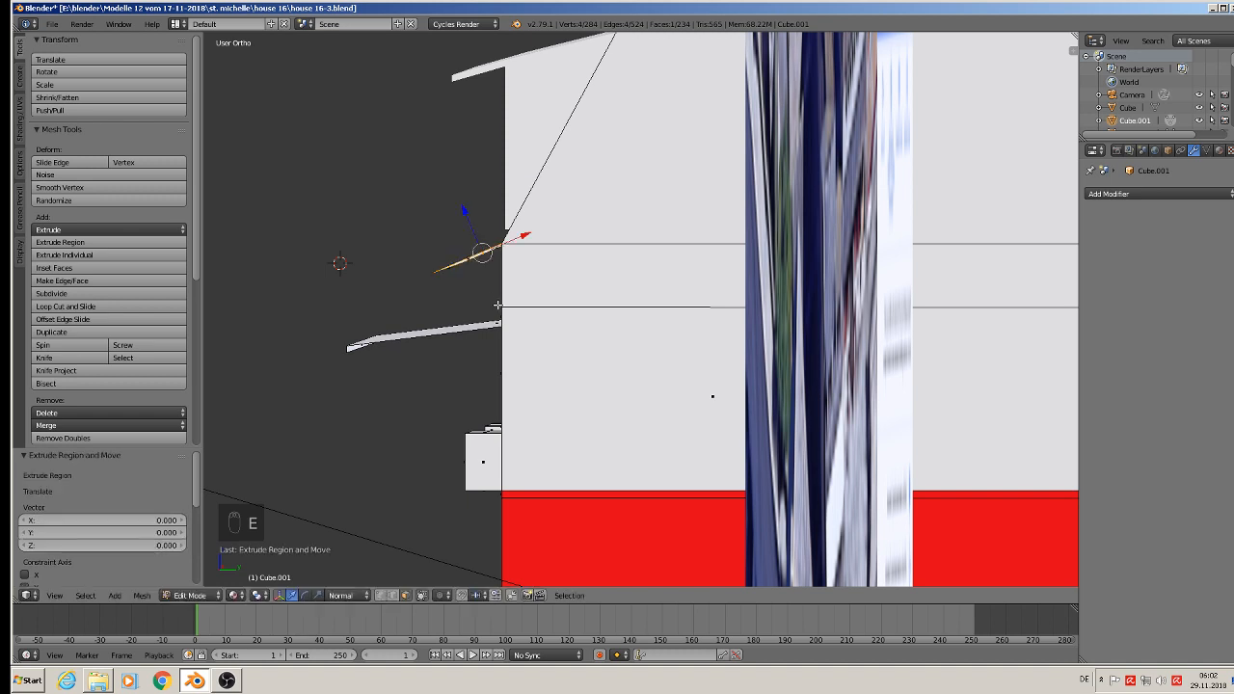
pyautogui.moveTo(473, 224); pyautogui.dragTo(476, 231)
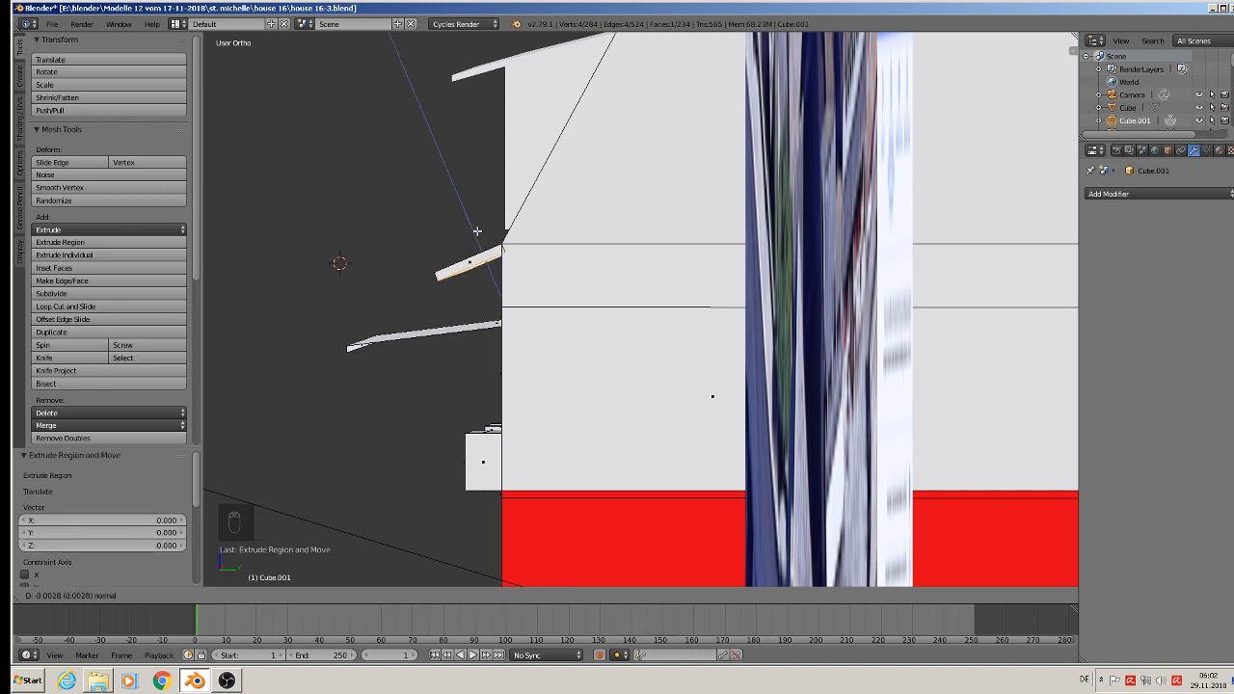
pyautogui.moveTo(477, 230); pyautogui.dragTo(476, 229)
# Step: Close the open top of the upper canopy by filling a face between its front edge and the edge at the roof base
pyautogui.moveTo(521, 348); pyautogui.dragTo(592, 350, button='middle')
pyautogui.press('Tab')
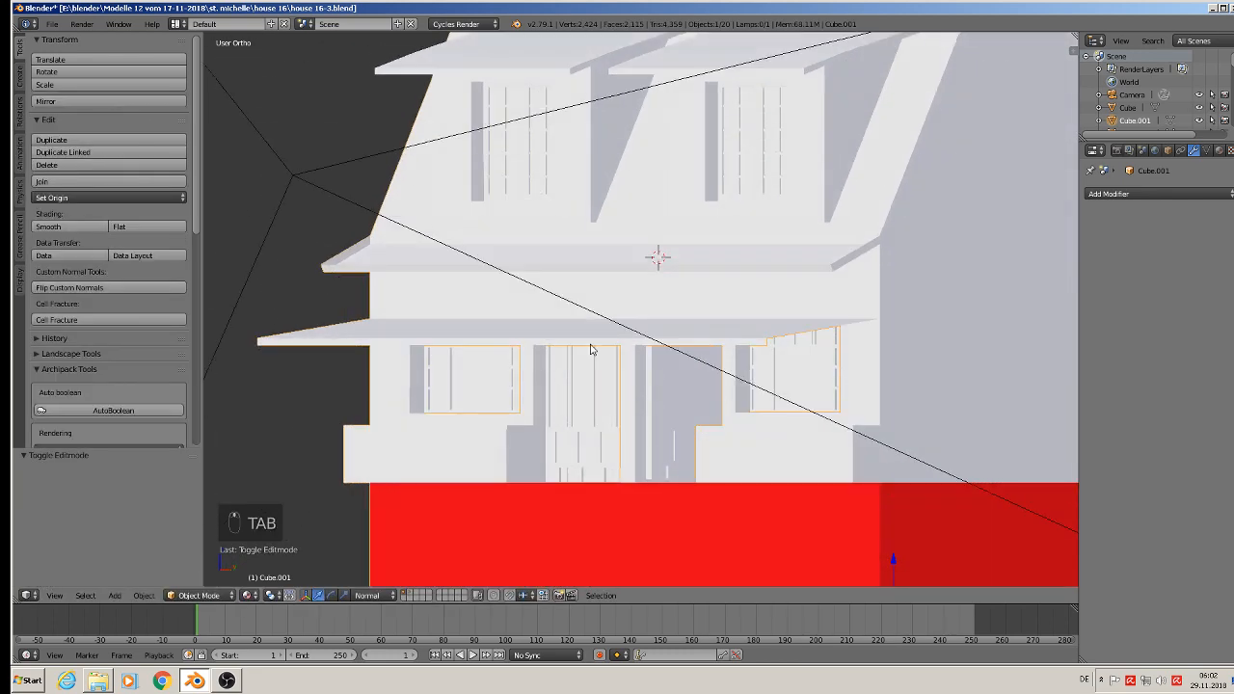
pyautogui.scroll(1, 549, 301)
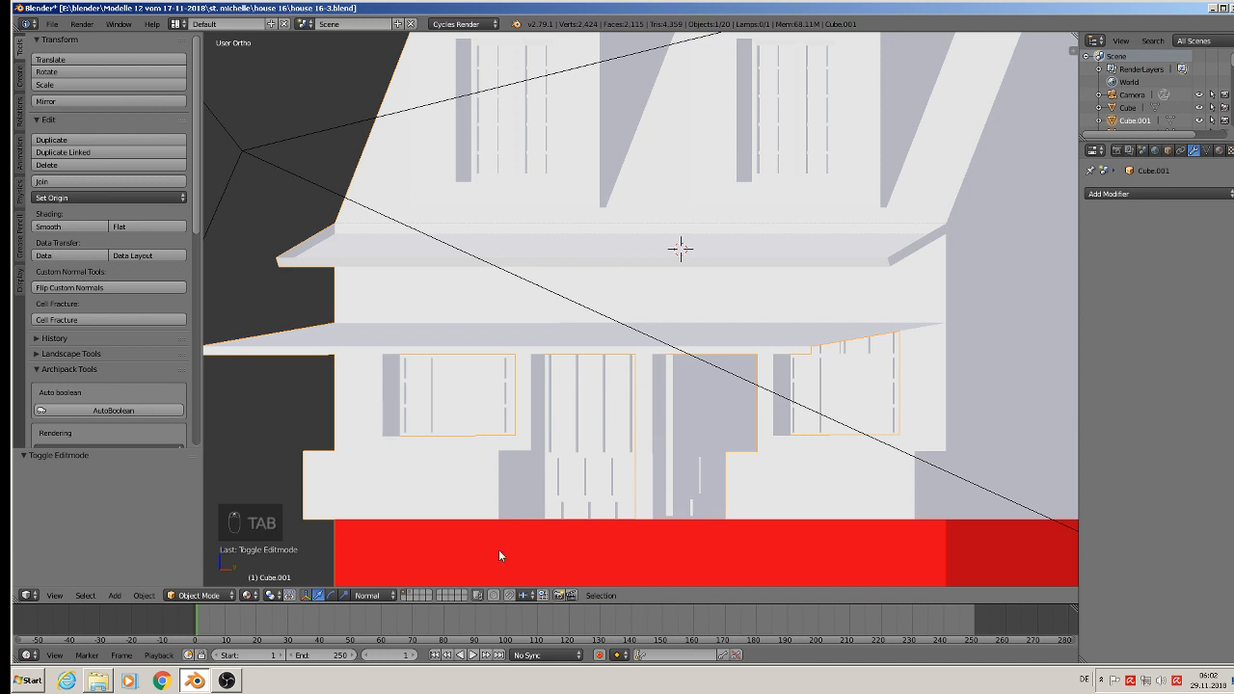
pyautogui.click(249, 595)
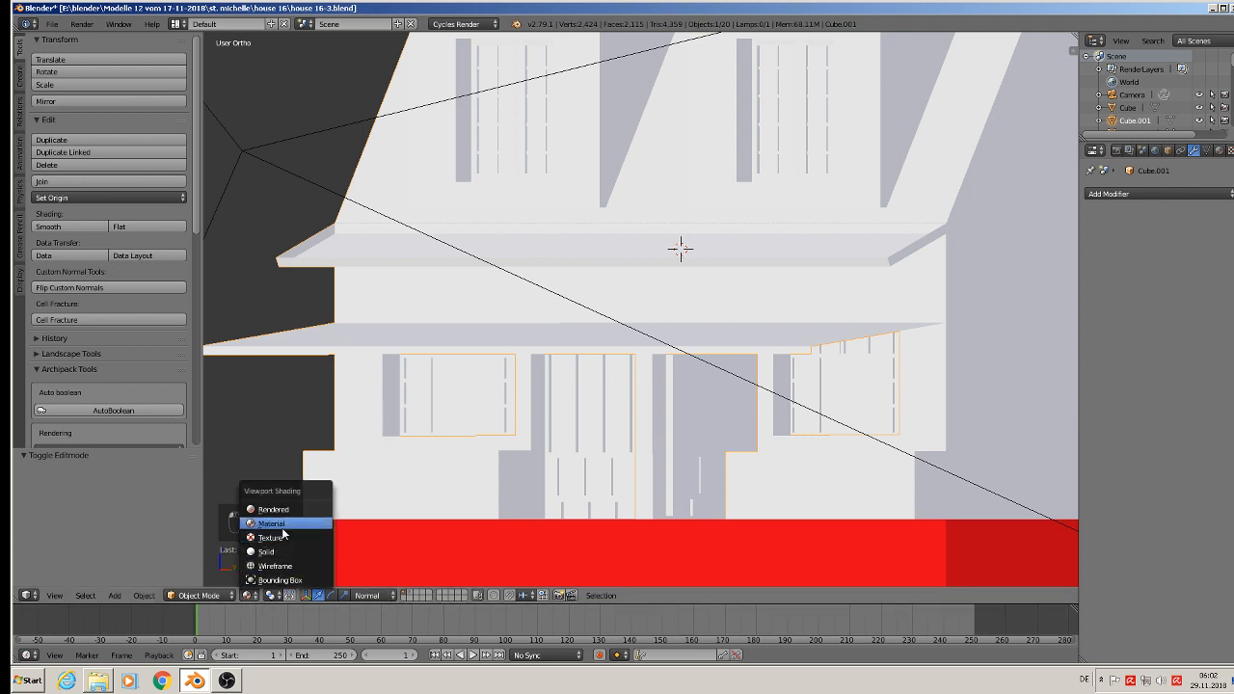
pyautogui.press('Tab')
pyautogui.keyDown('alt'); pyautogui.rightClick(312, 257); pyautogui.keyUp('alt')
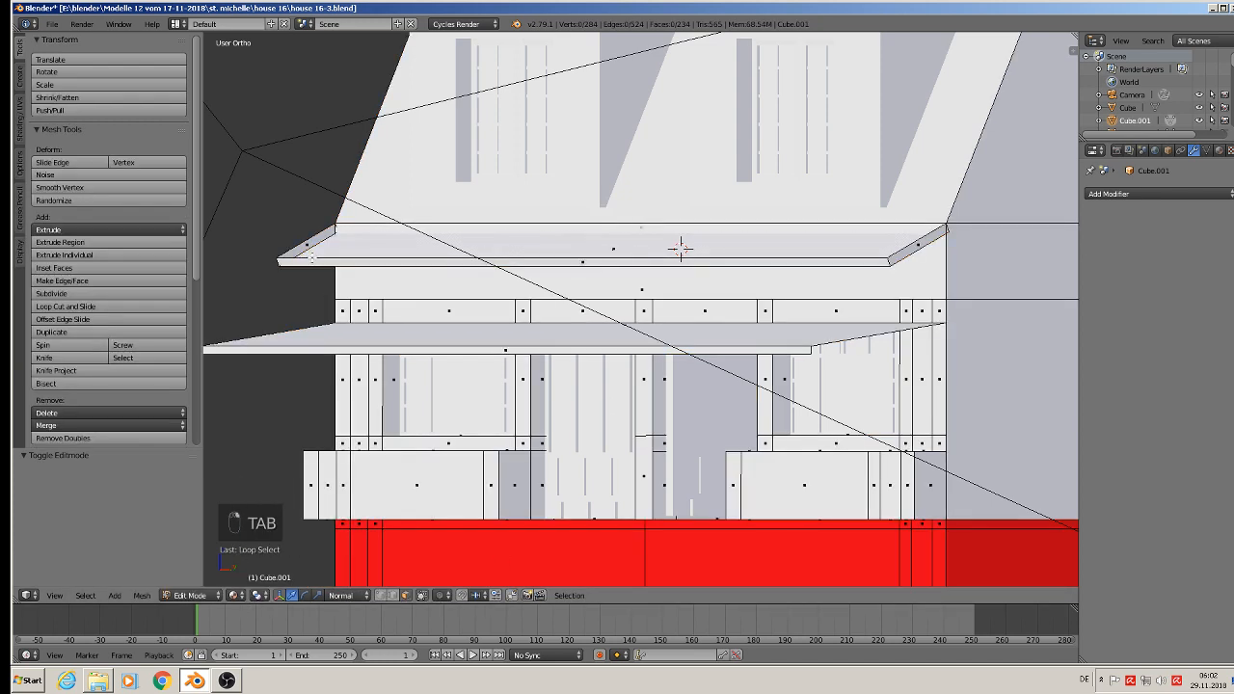
pyautogui.click(394, 596)
pyautogui.keyDown('alt'); pyautogui.rightClick(416, 258); pyautogui.keyUp('alt')
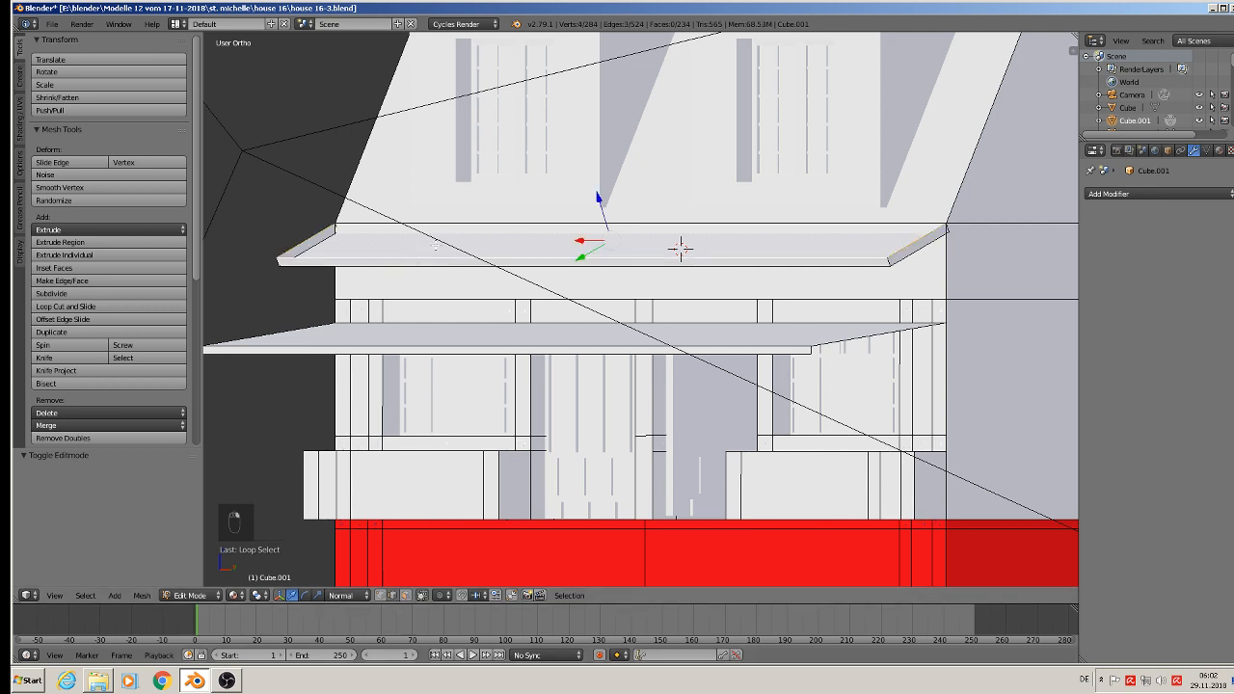
pyautogui.keyDown('shift'); pyautogui.rightClick(500, 223); pyautogui.keyUp('shift')
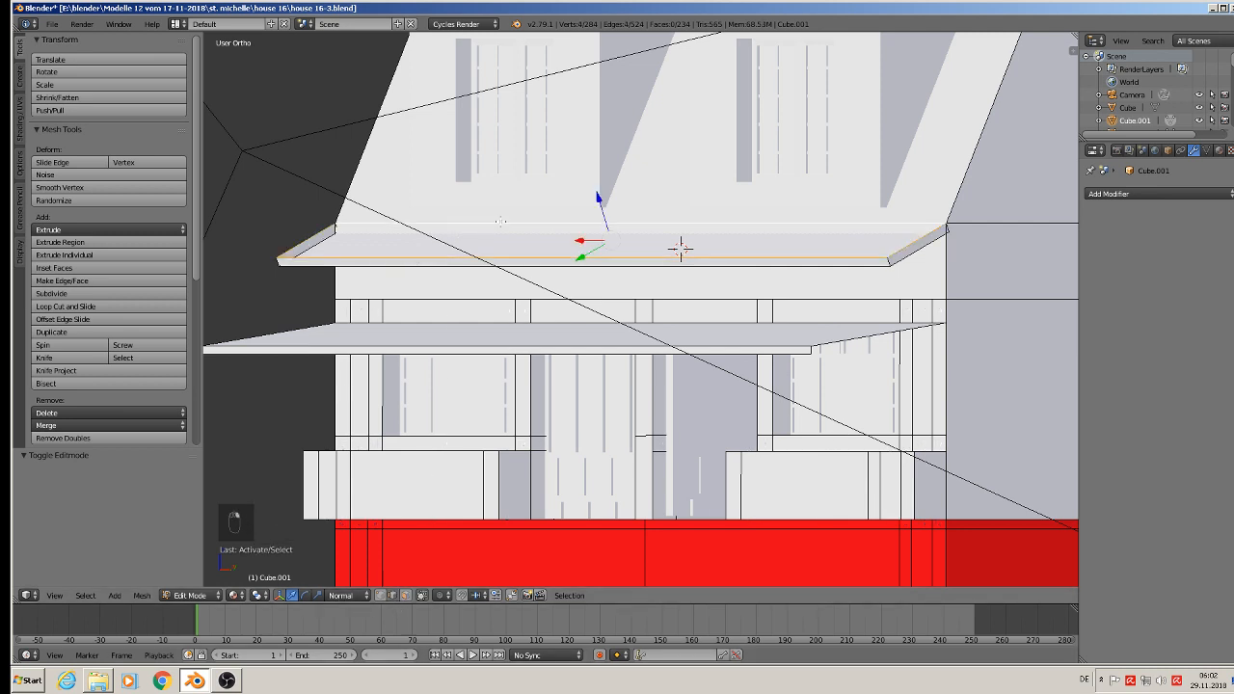
pyautogui.press('f')
pyautogui.press('Tab')
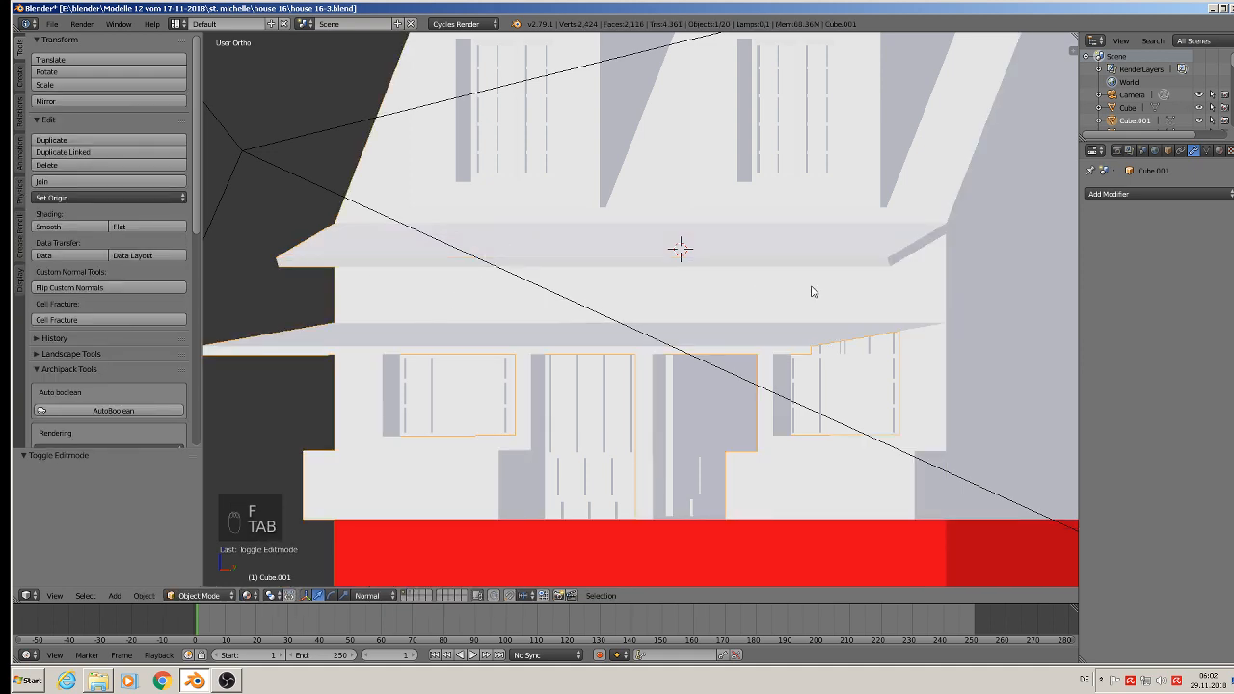
# Step: Add a cube in front of the facade beneath the upper canopy and scale it uniformly by 0.070, followed by 0.019
pyautogui.moveTo(595, 377); pyautogui.dragTo(486, 375, button='middle')
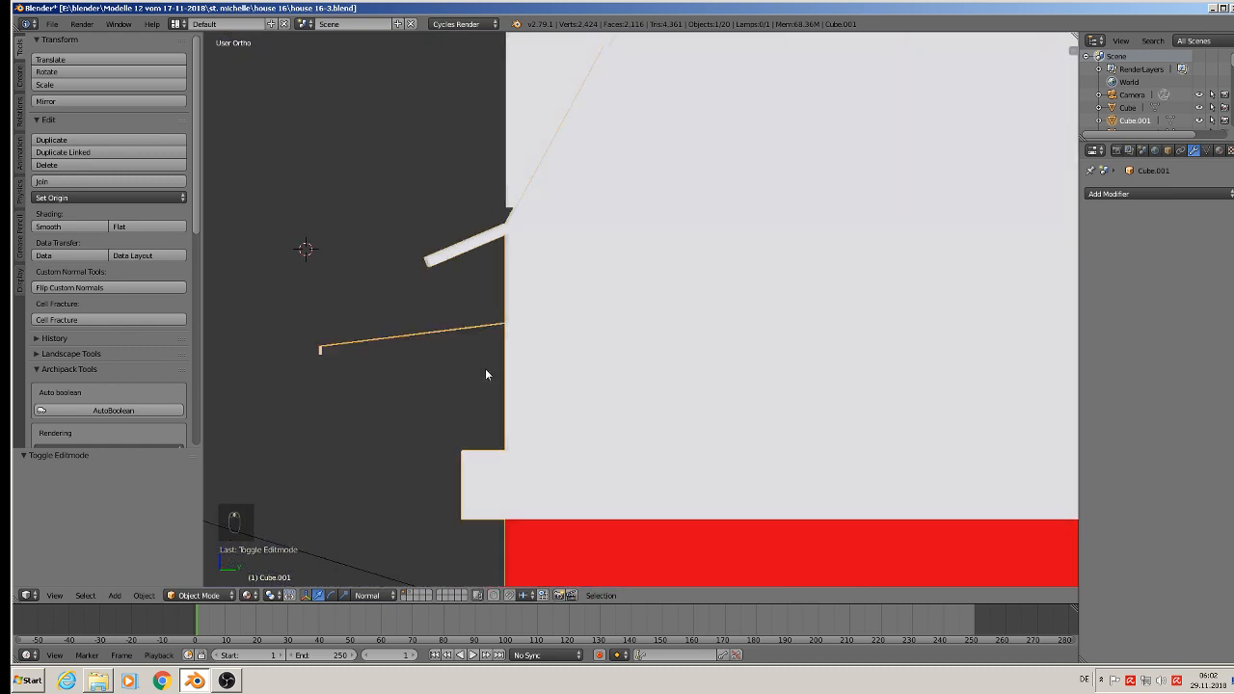
pyautogui.click(114, 595)
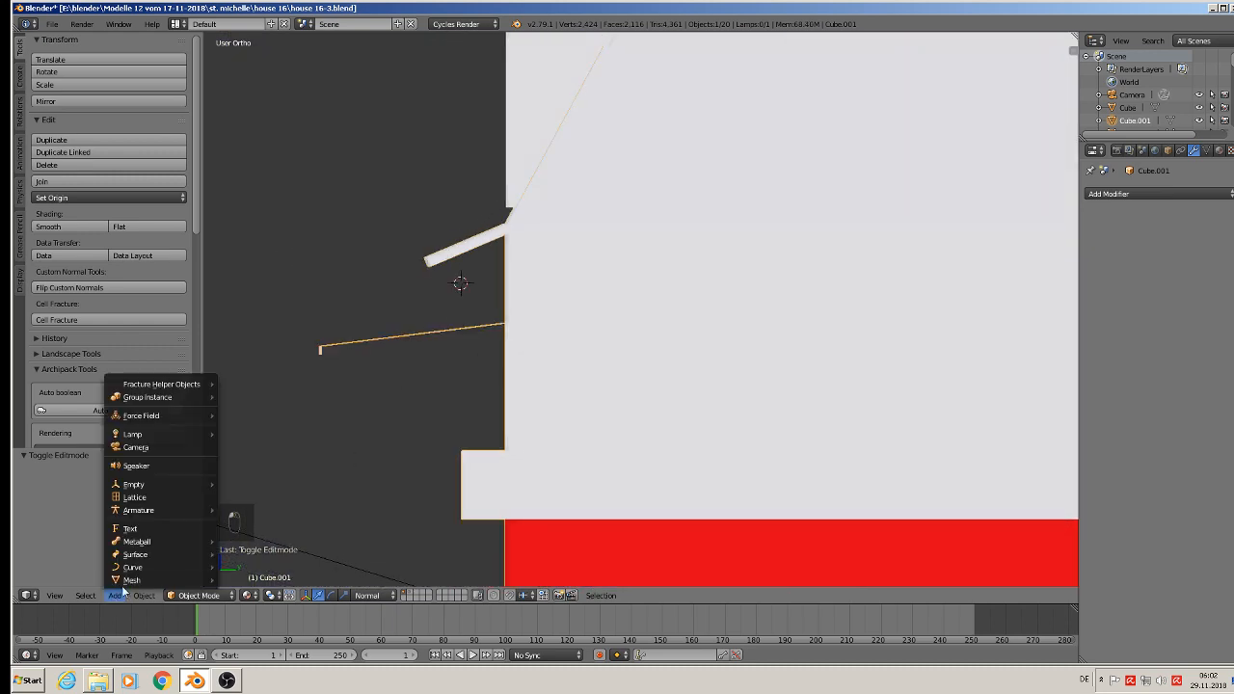
pyautogui.moveTo(132, 579)
pyautogui.click(274, 287)
pyautogui.press('s')
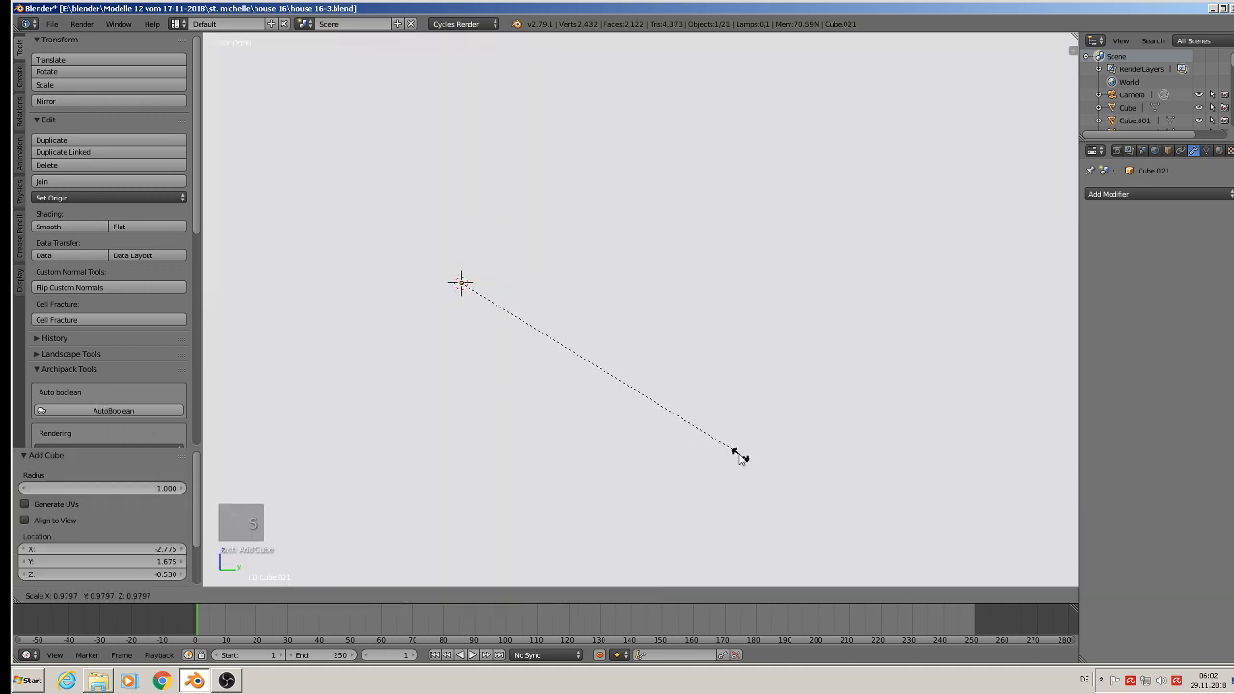
pyautogui.click(486, 309)
pyautogui.press('s')
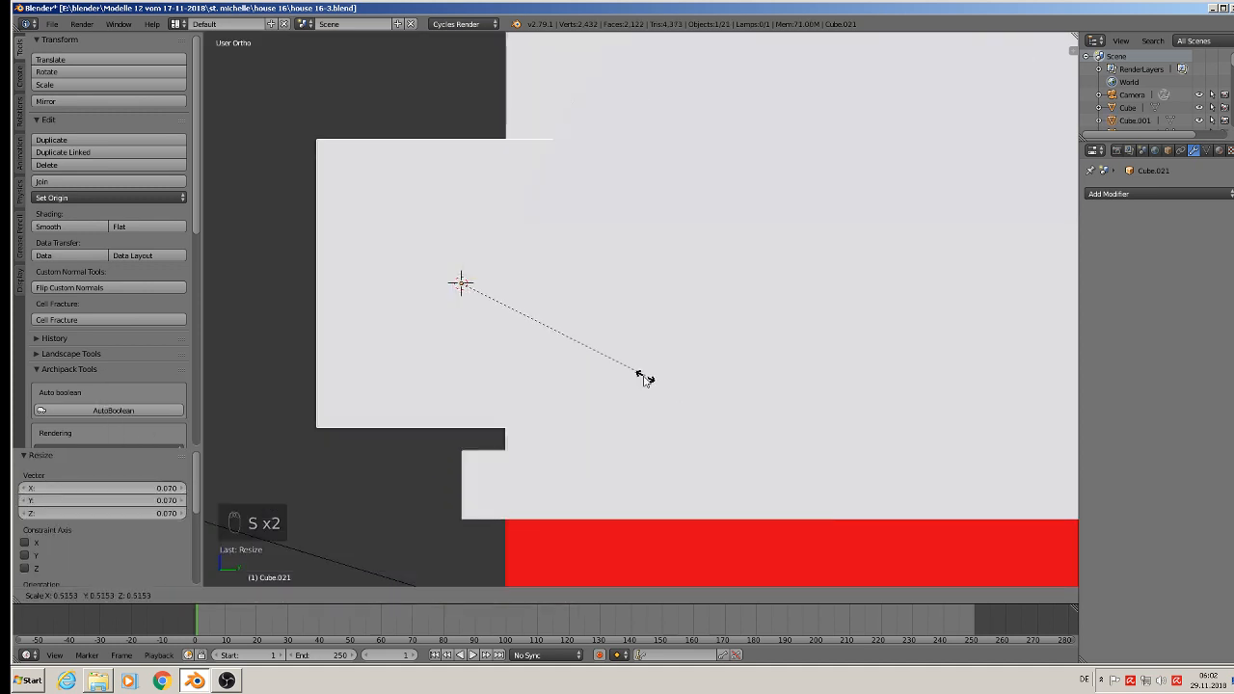
pyautogui.click(463, 295)
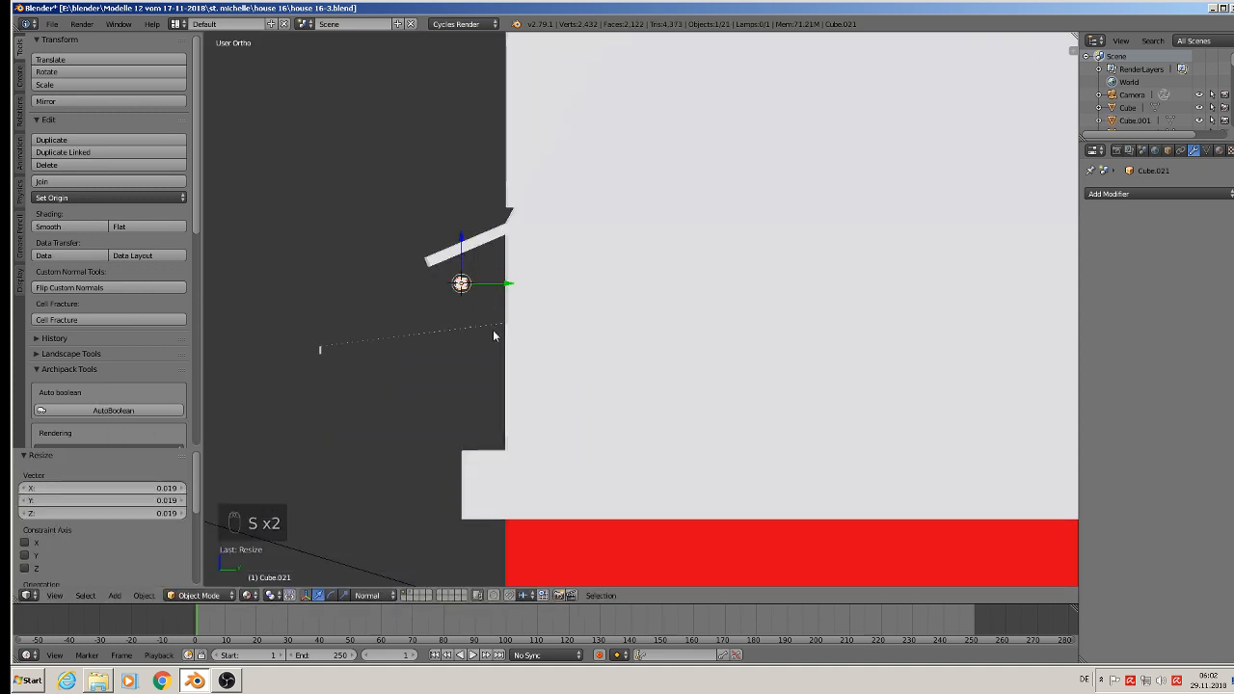
# Step: Stretch the small cube along Z by 6.881, tilt it into a diagonal bracket beneath the upper canopy, and shift it 0.001 along its local Y
pyautogui.press('s')
pyautogui.press('z')
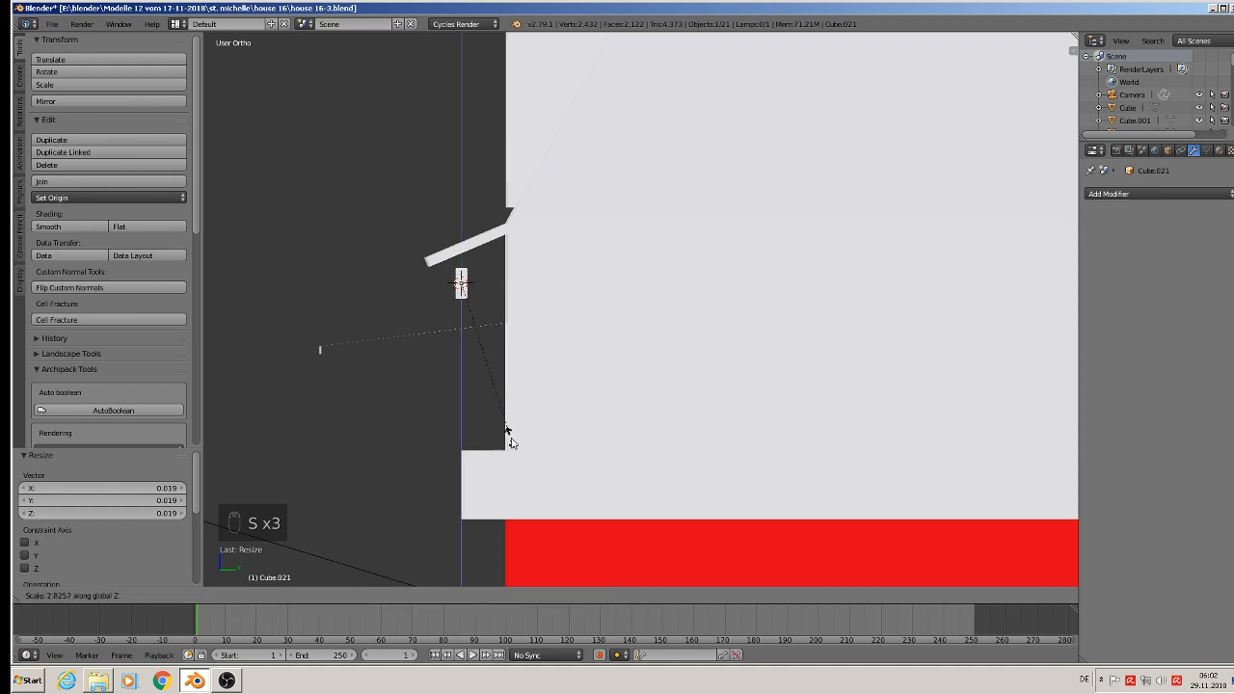
pyautogui.click(506, 127)
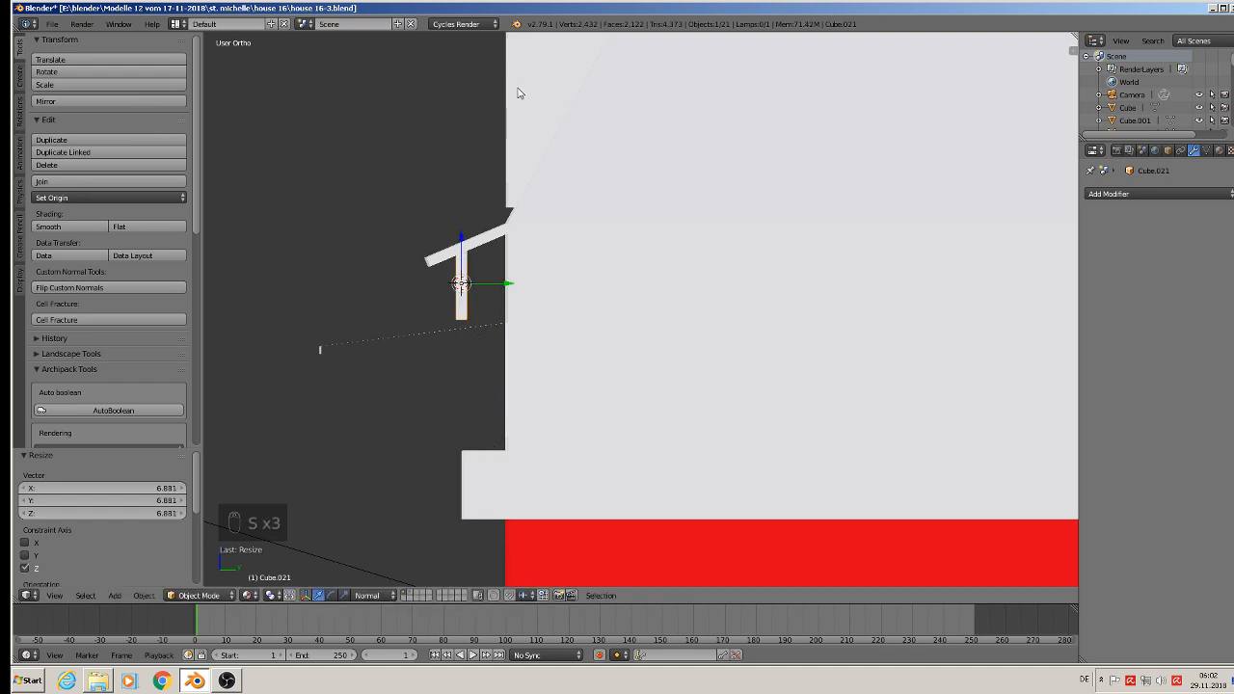
pyautogui.press('r')
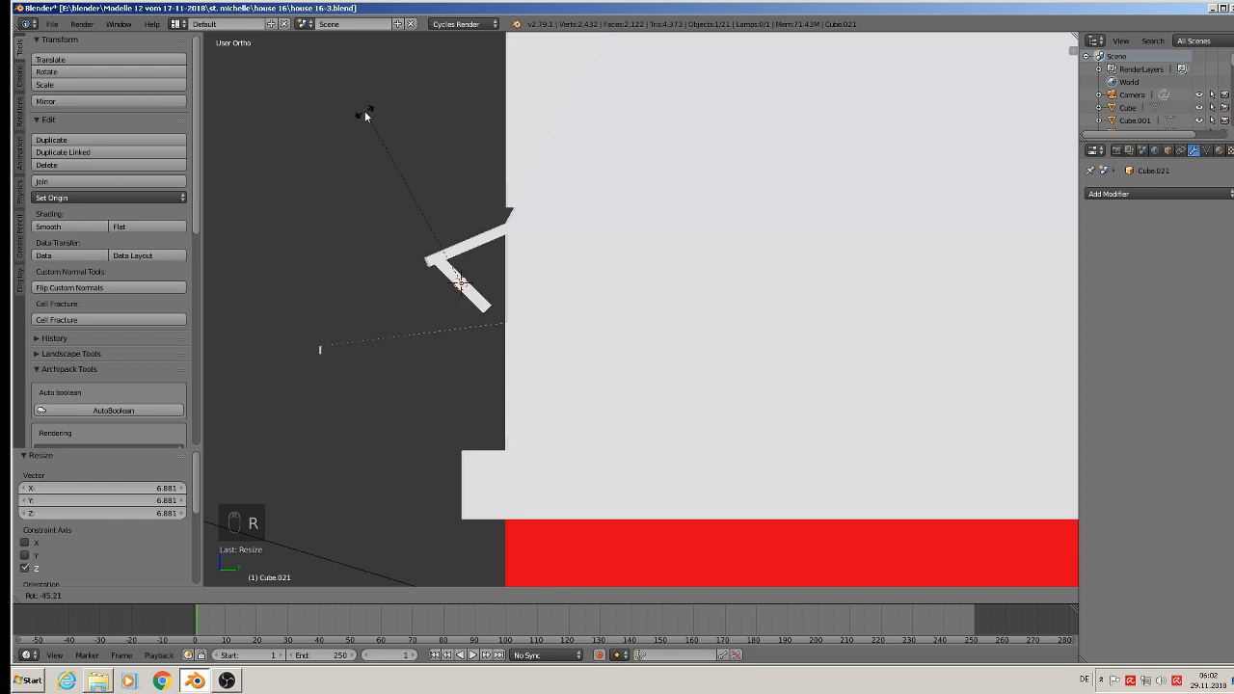
pyautogui.click(350, 119)
pyautogui.moveTo(489, 248); pyautogui.dragTo(517, 251)
# Step: Move the bracket by -0.173 along X to the opposite end of the upper canopy
pyautogui.moveTo(517, 251); pyautogui.dragTo(628, 251, button='middle')
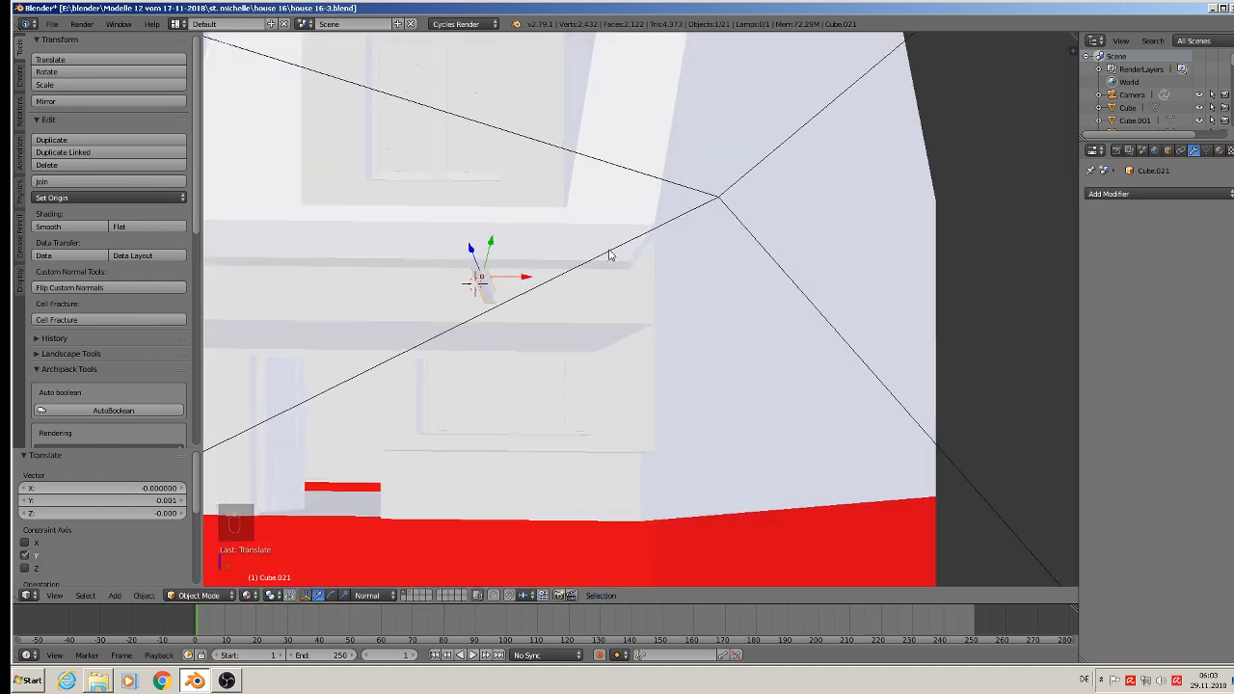
pyautogui.scroll(-2, 571, 291)
pyautogui.keyDown('shift'); pyautogui.moveTo(571, 291); pyautogui.dragTo(758, 277, button='middle'); pyautogui.keyUp('shift')
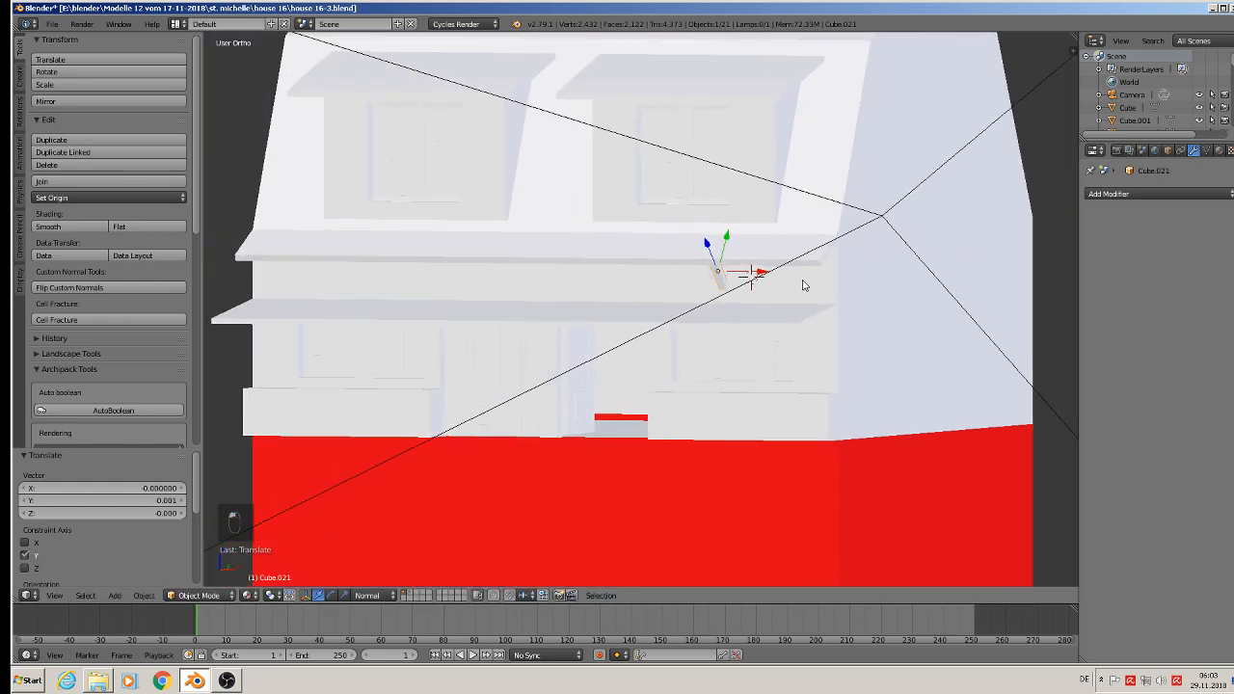
pyautogui.moveTo(760, 274); pyautogui.dragTo(301, 270)
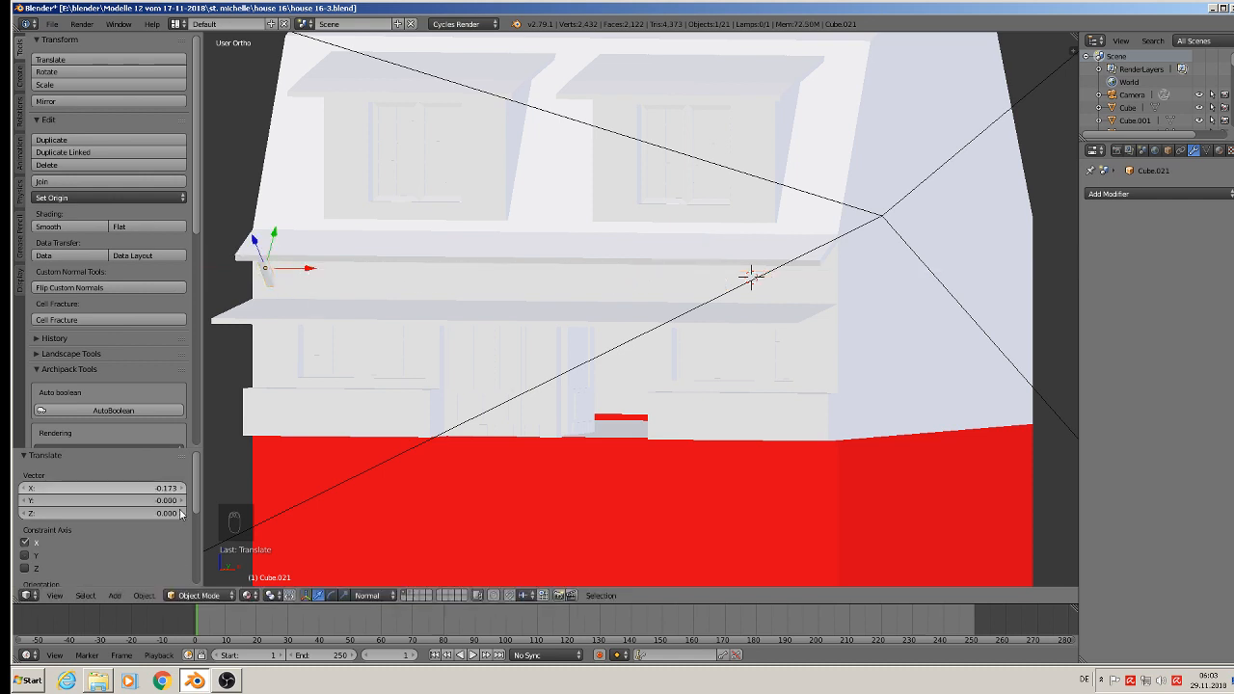
pyautogui.click(247, 596)
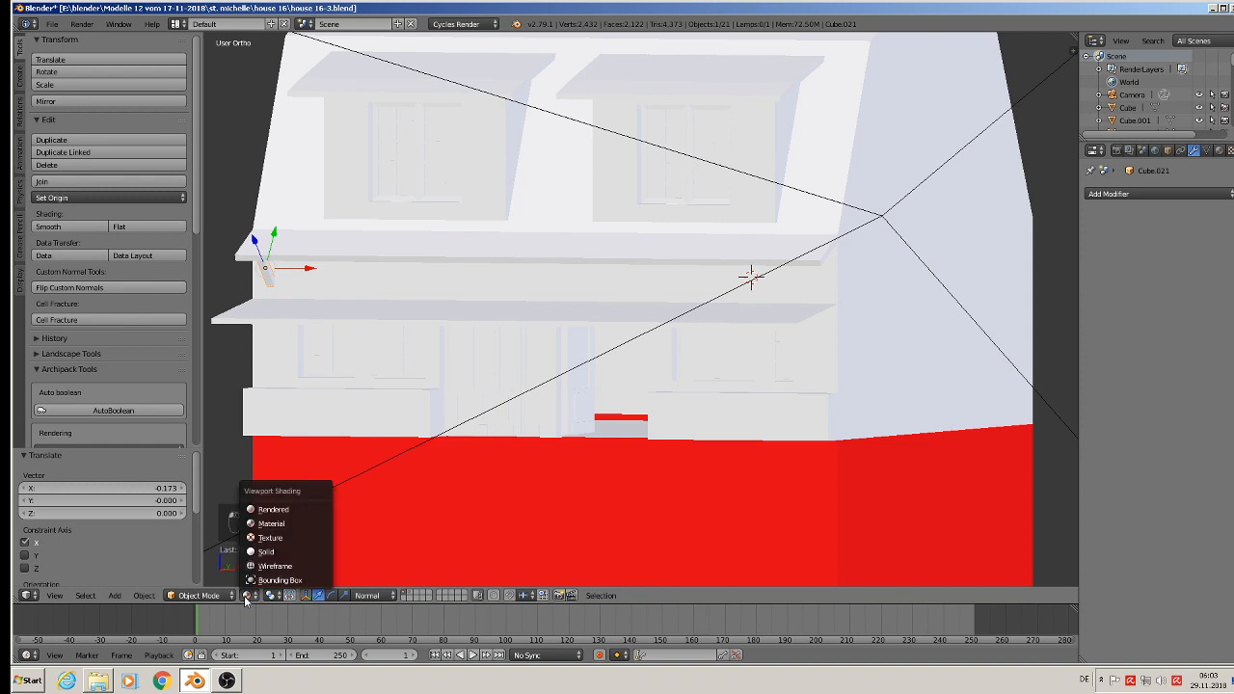
pyautogui.click(278, 536)
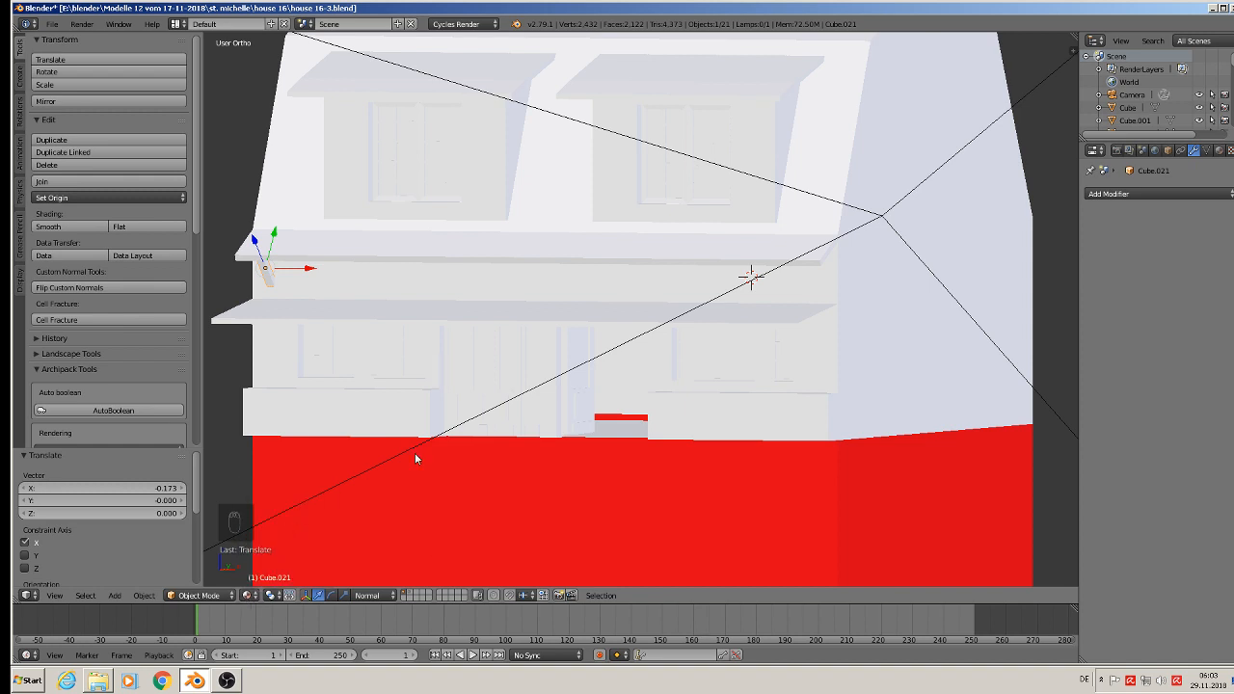
pyautogui.click(1219, 151)
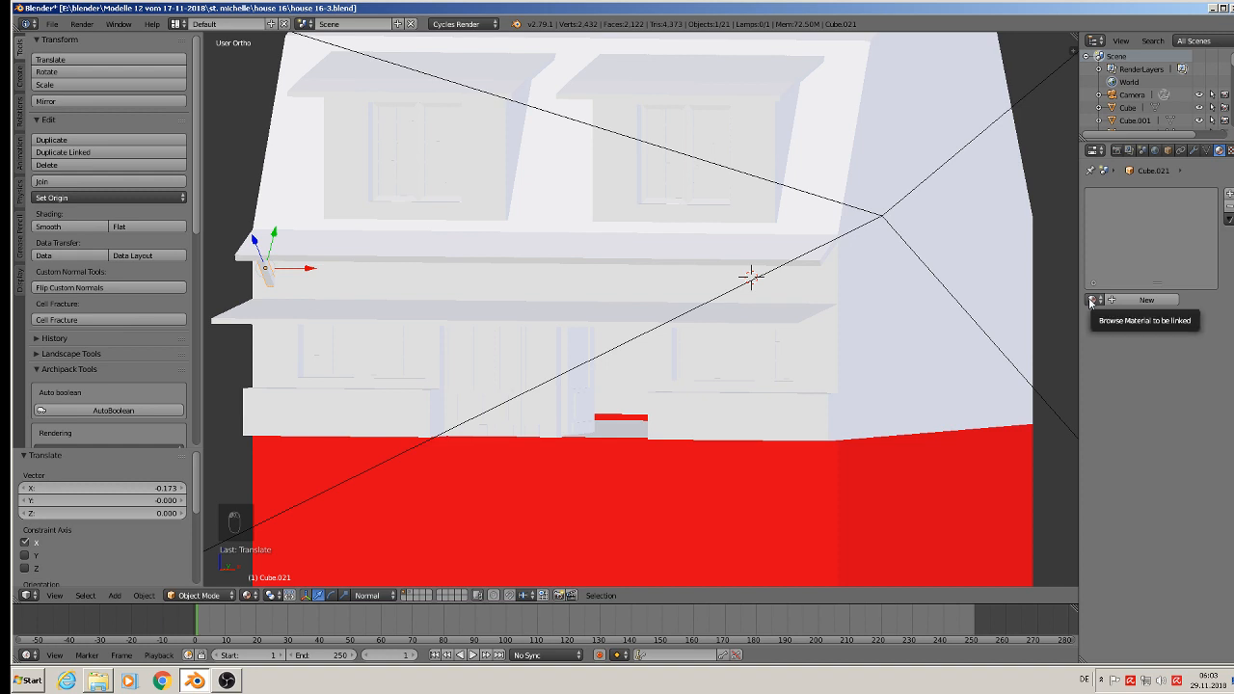
# Step: Add an Array modifier to the bracket with a relative X offset of 5.200
pyautogui.click(1194, 151)
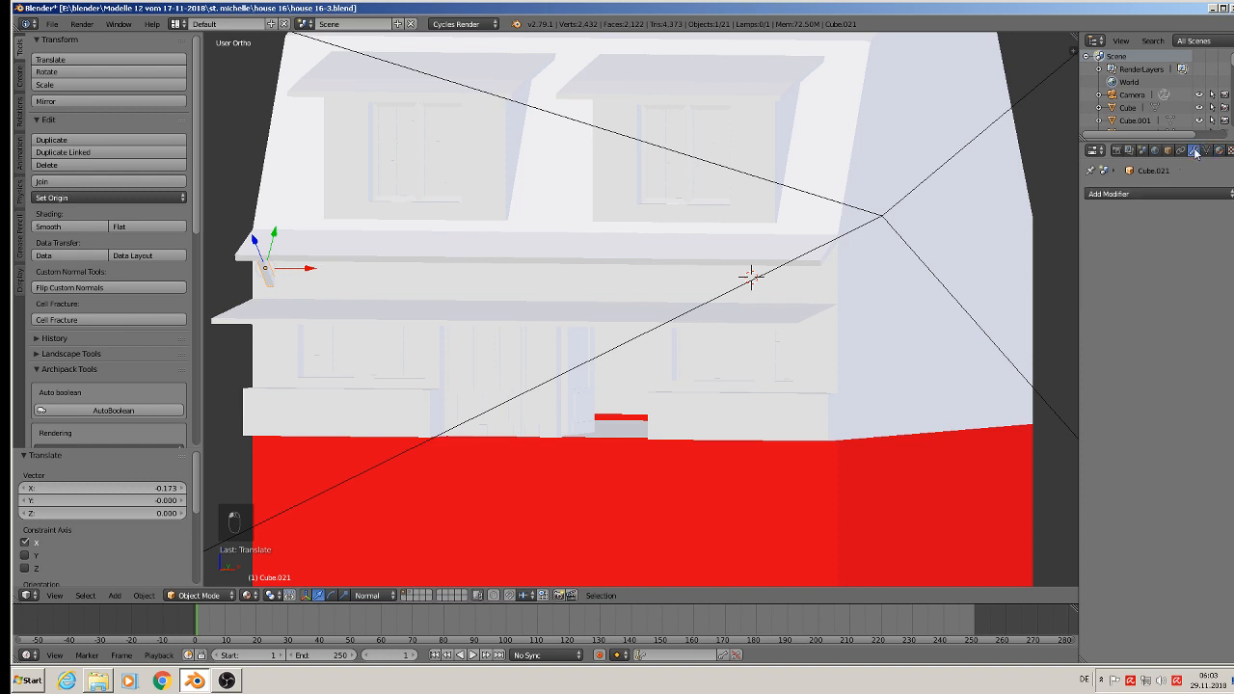
pyautogui.click(1148, 194)
pyautogui.click(993, 226)
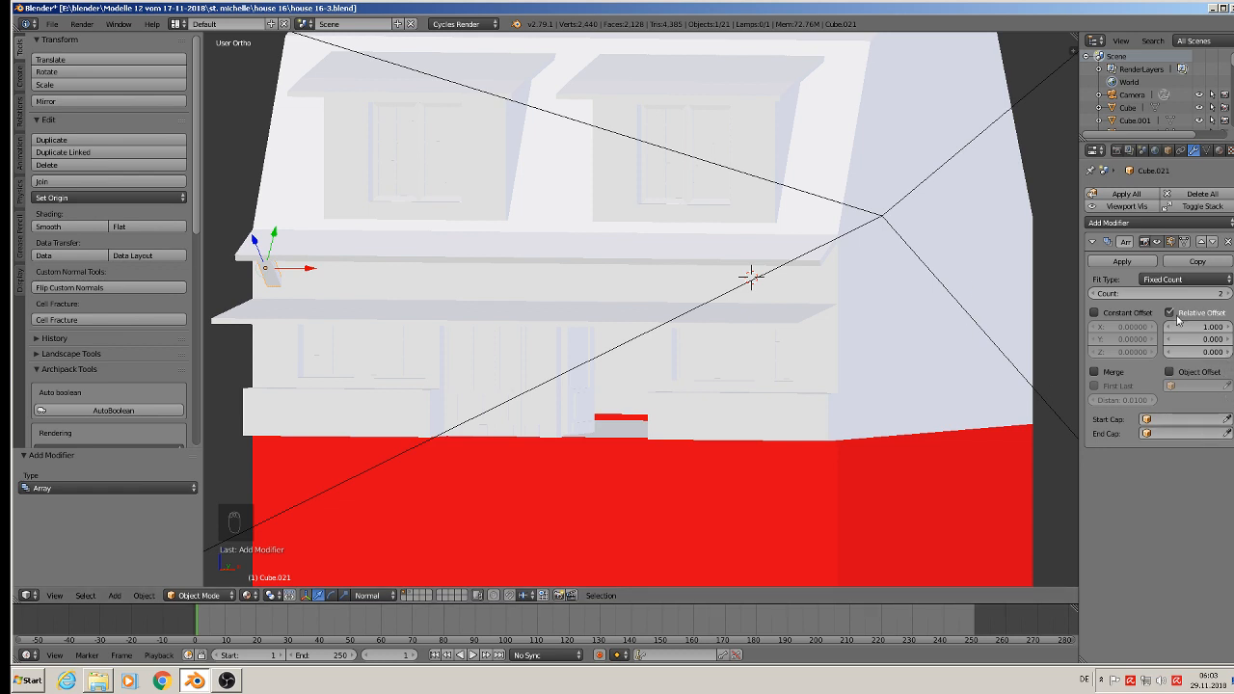
pyautogui.moveTo(1210, 326); pyautogui.dragTo(1233, 327)
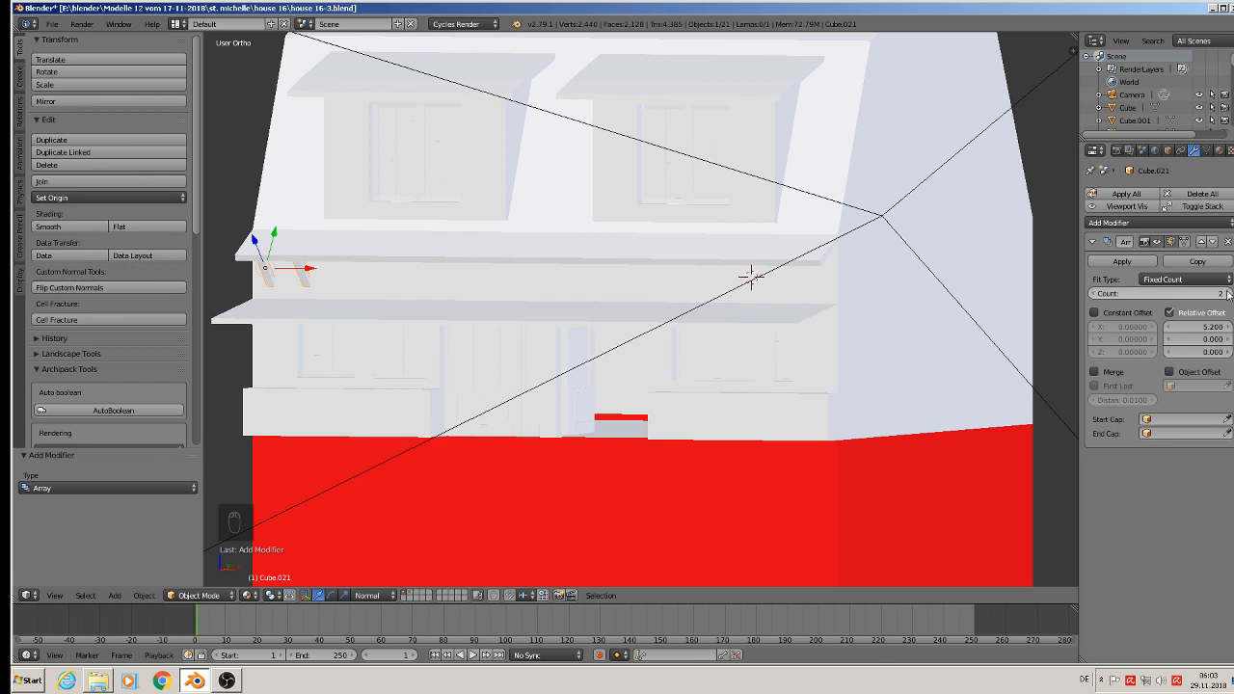
# Step: Set the bracket array's count to 16 so the row fits along the width of the upper canopy
pyautogui.click(1197, 294)
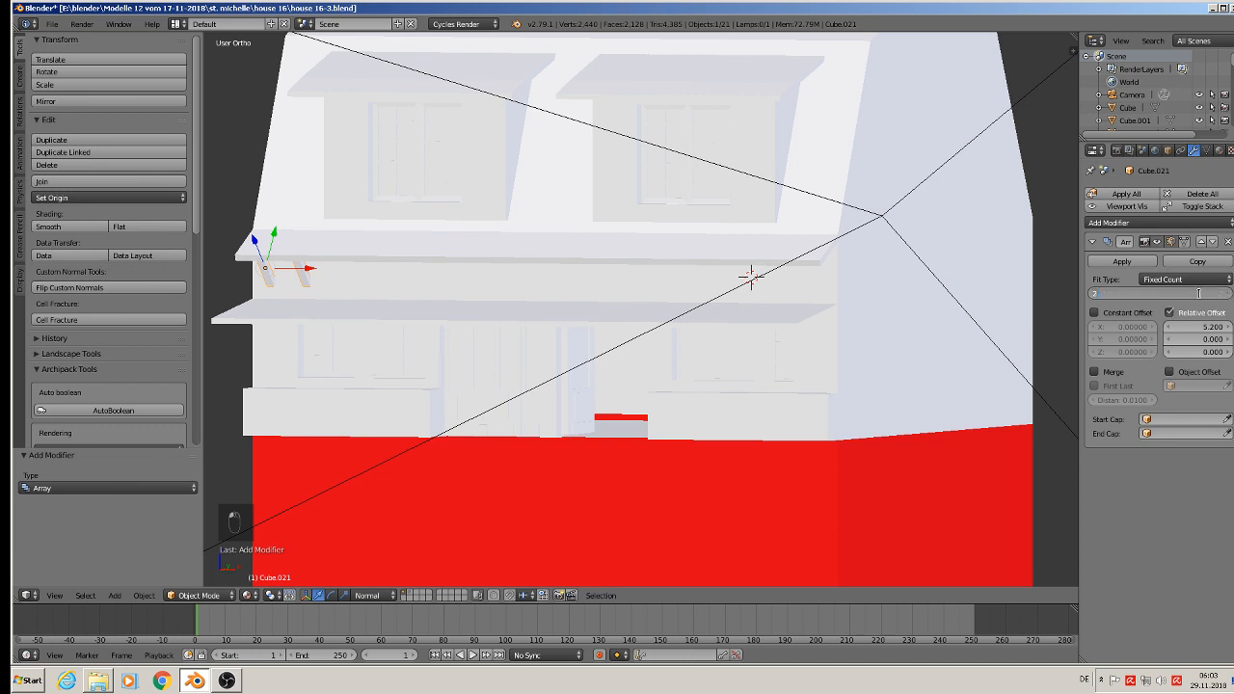
pyautogui.write('20')
pyautogui.press('Return')
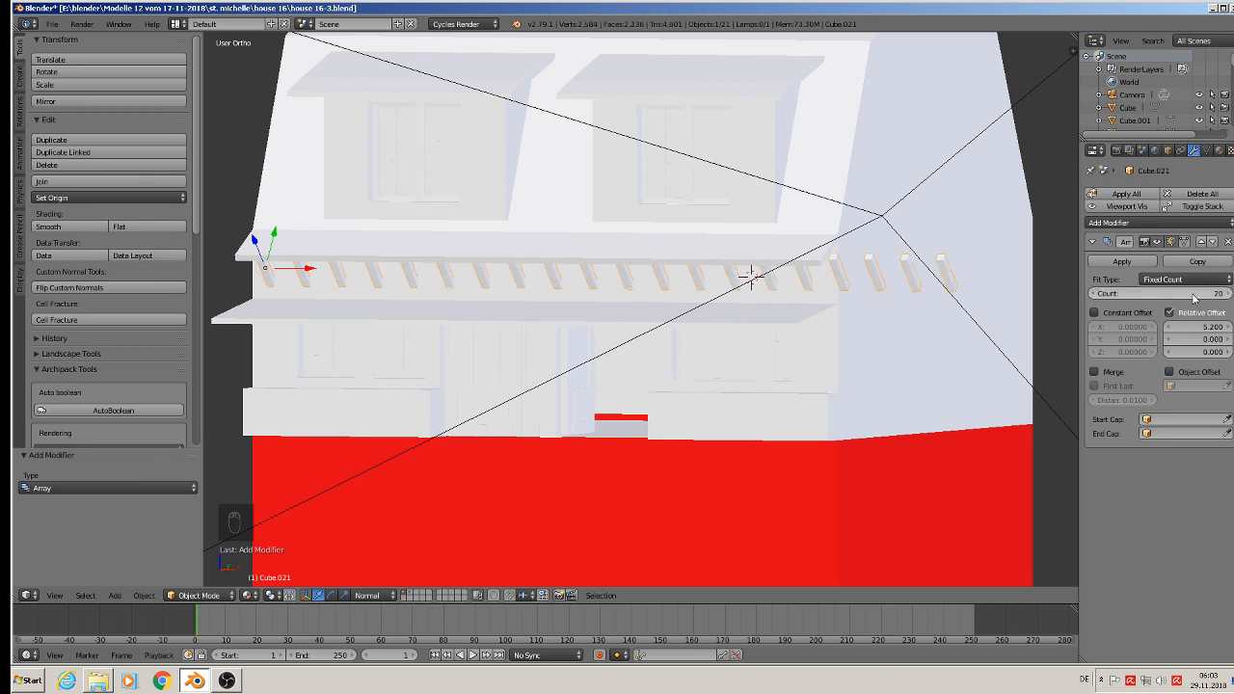
pyautogui.click(1094, 295)
pyautogui.click(1094, 294)
pyautogui.click(1094, 294)
pyautogui.click(1095, 294)
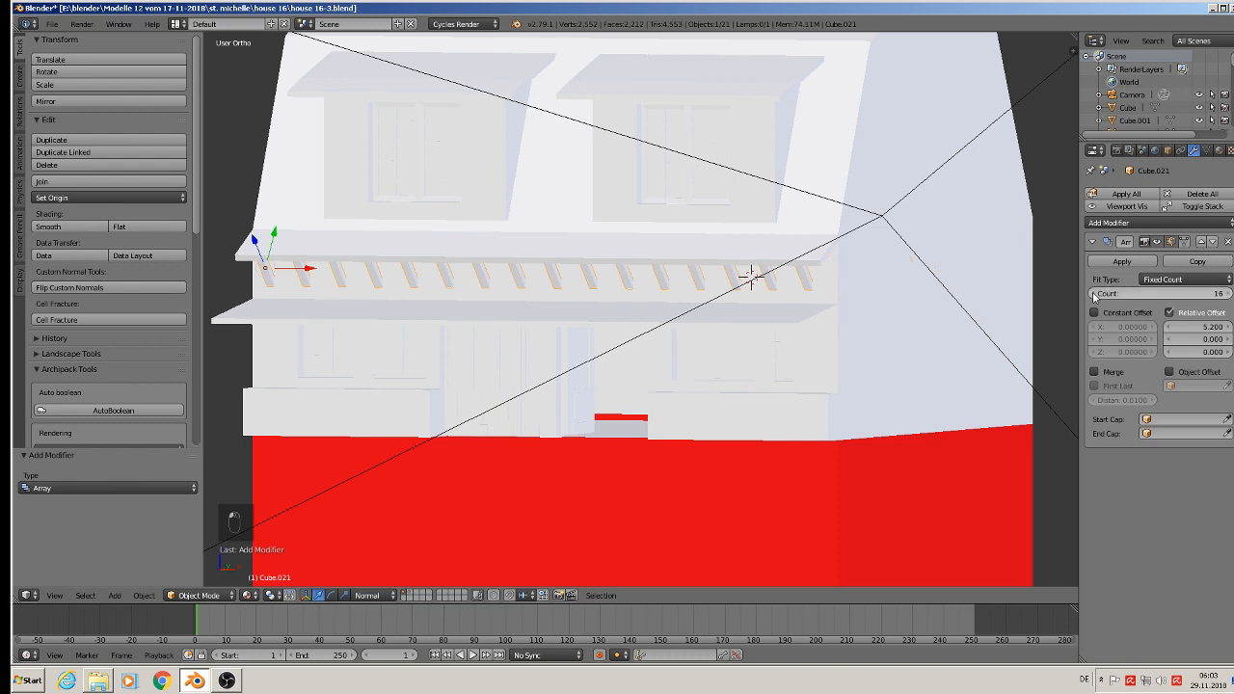
# Step: Clear the selection and save the model under its existing name, house 16-3.blend
pyautogui.moveTo(772, 368); pyautogui.dragTo(705, 371, button='middle')
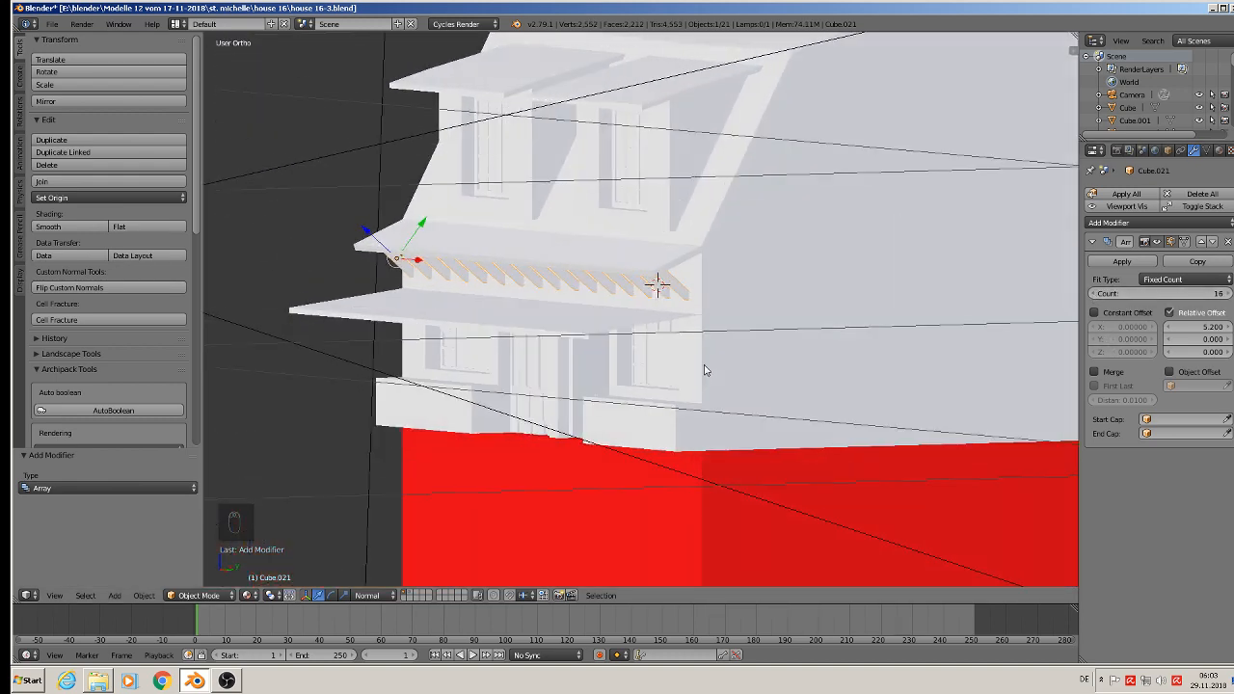
pyautogui.scroll(-5, 704, 370)
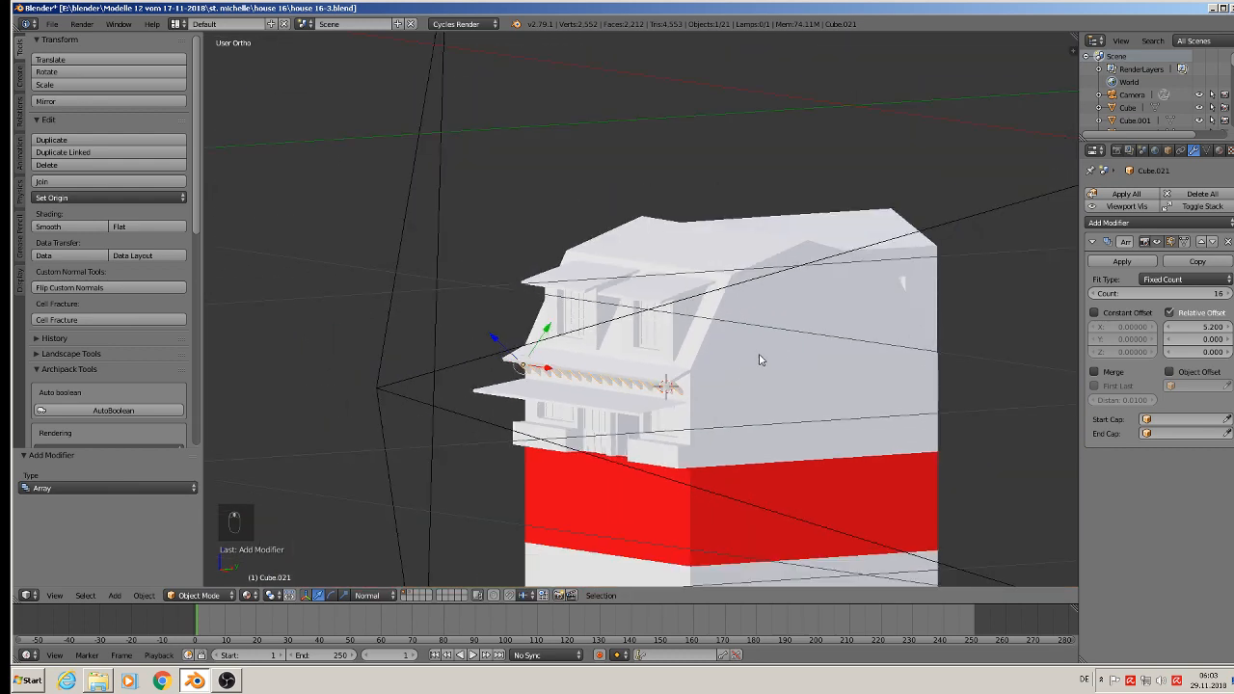
pyautogui.press('a')
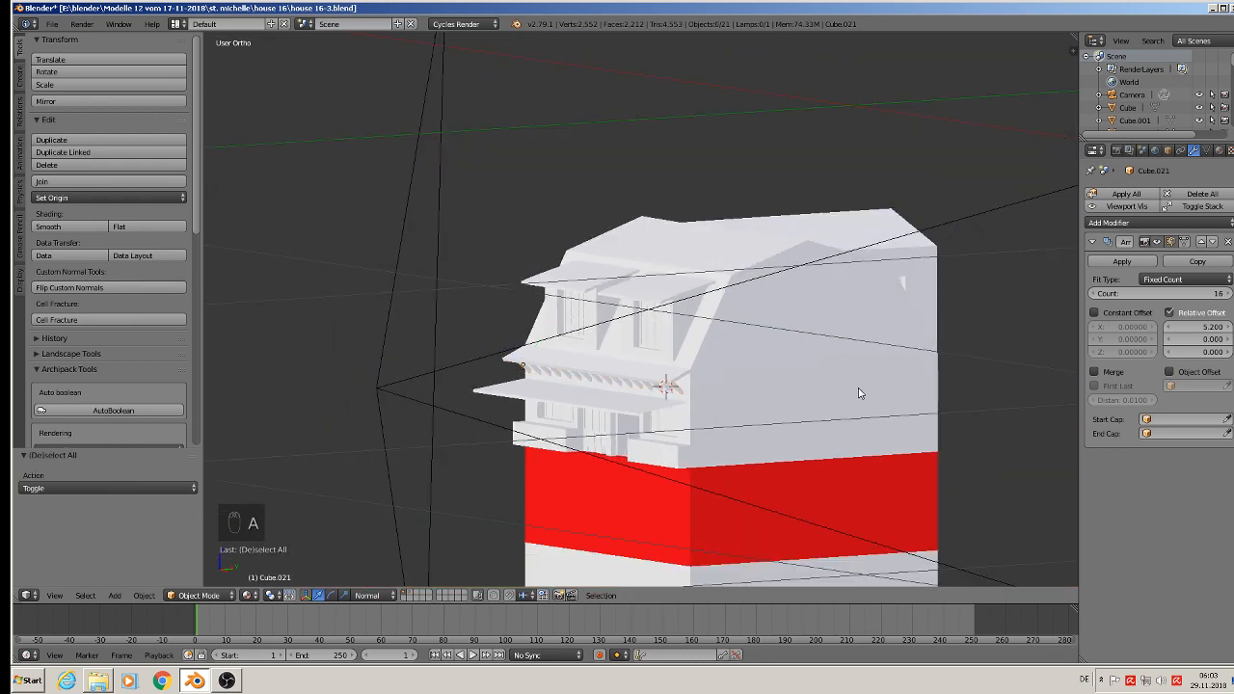
pyautogui.scroll(-2, 860, 393)
pyautogui.moveTo(885, 469); pyautogui.dragTo(648, 367, button='middle')
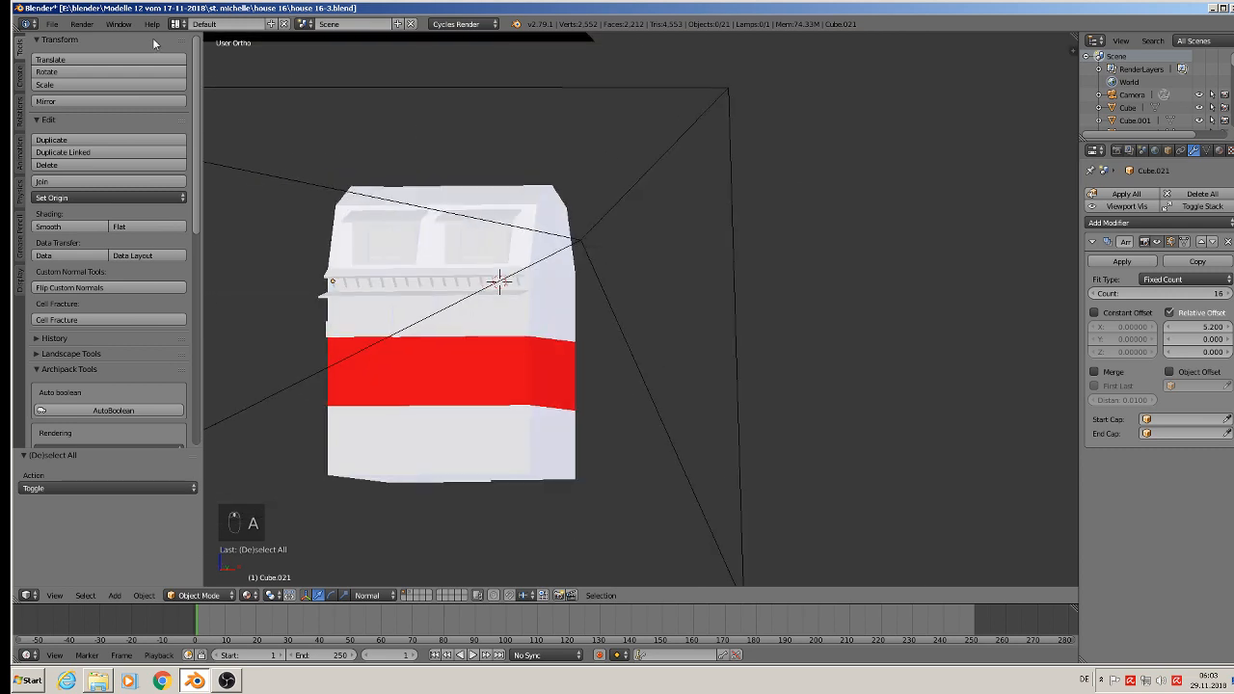
pyautogui.click(82, 23)
pyautogui.click(54, 23)
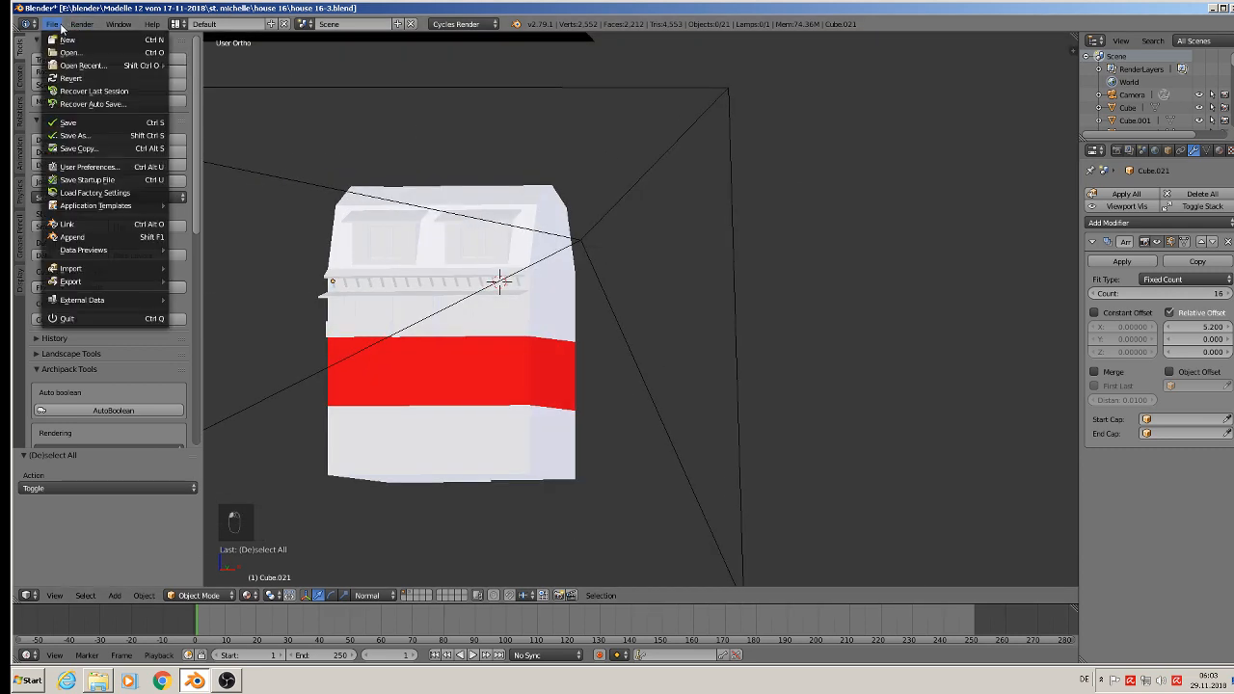
pyautogui.click(85, 135)
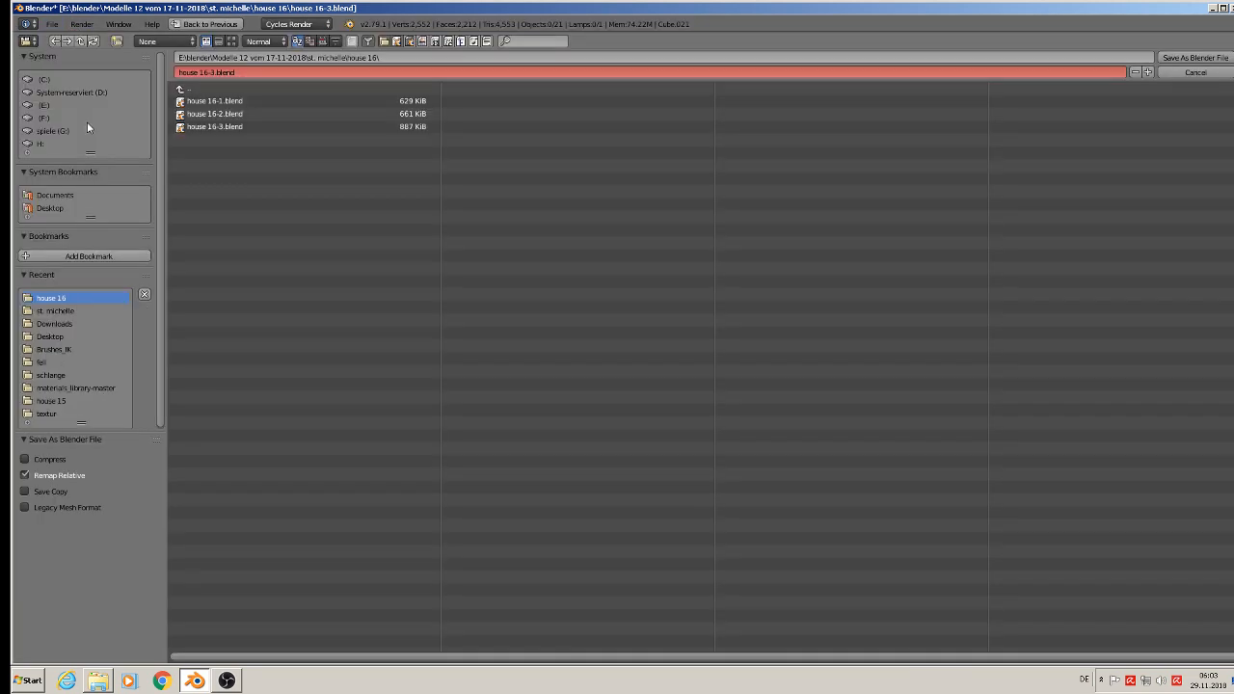
pyautogui.click(1194, 72)
pyautogui.click(52, 23)
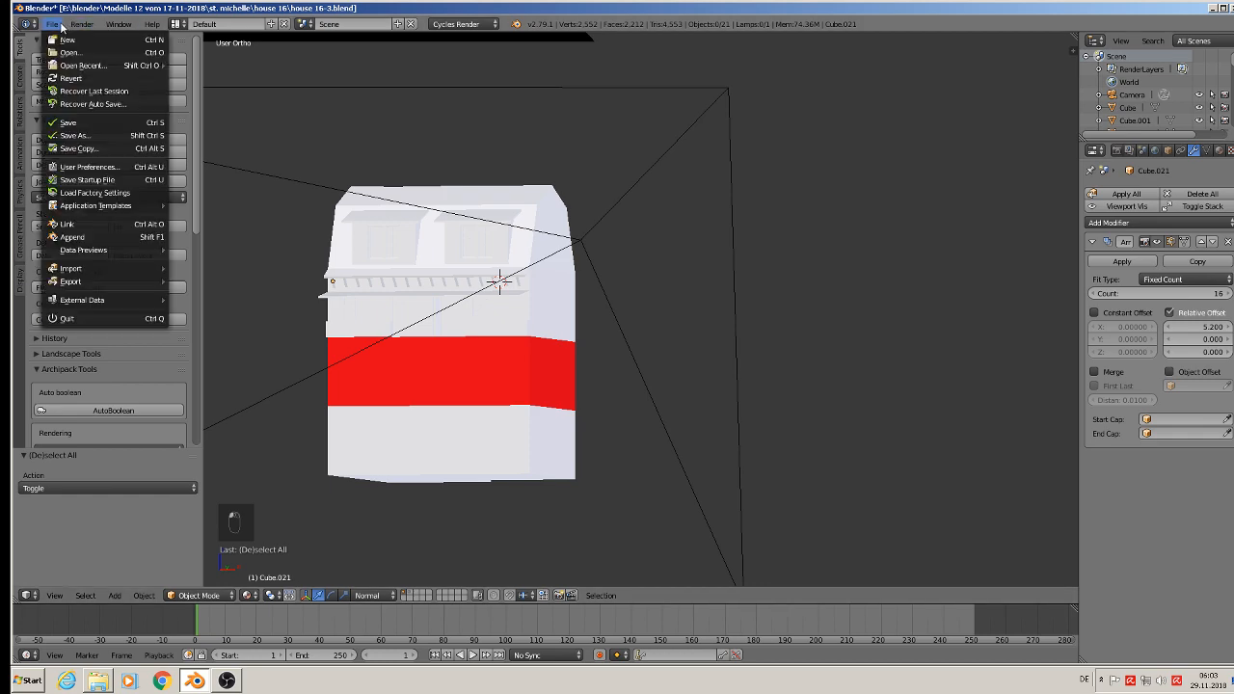
pyautogui.click(79, 122)
# Step: Place the 3D cursor on the house's side gable wall and add a cube there, scaled to 0.018
pyautogui.press('KP_1')
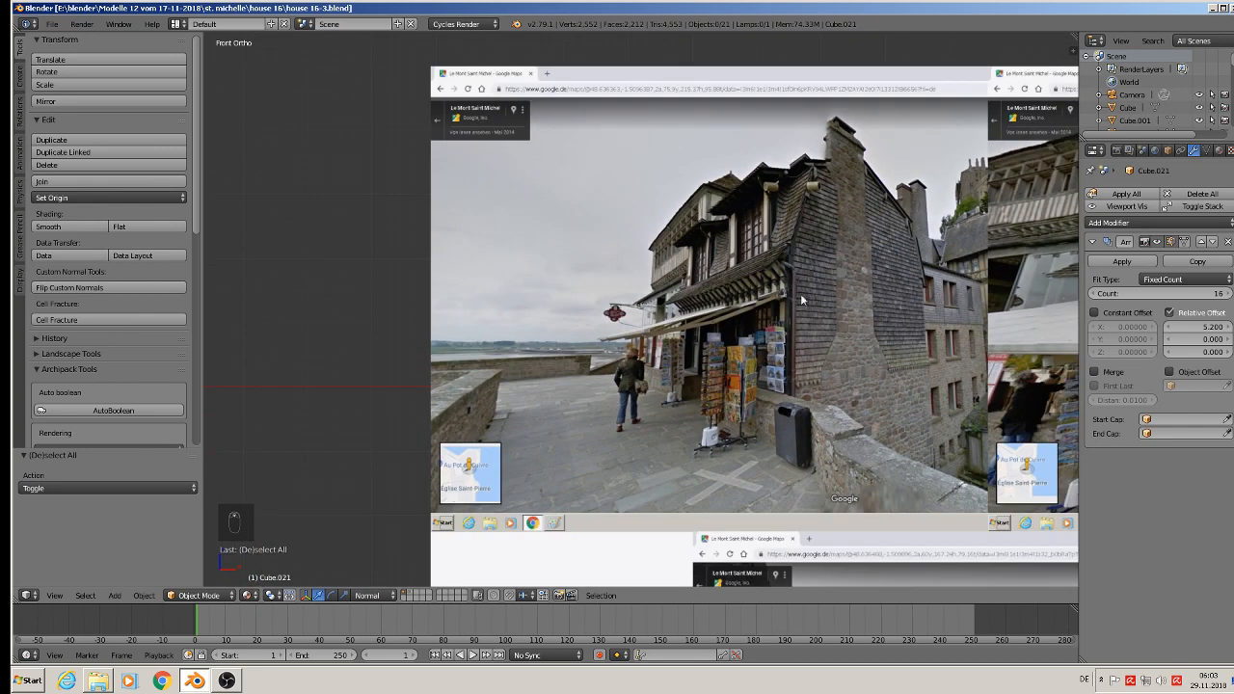
pyautogui.keyDown('shift'); pyautogui.moveTo(357, 423); pyautogui.dragTo(873, 35, button='middle'); pyautogui.keyUp('shift')
pyautogui.scroll(1, 851, 111)
pyautogui.moveTo(727, 272); pyautogui.dragTo(558, 318, button='middle')
pyautogui.scroll(2, 548, 377)
pyautogui.moveTo(550, 382); pyautogui.dragTo(499, 411, button='middle')
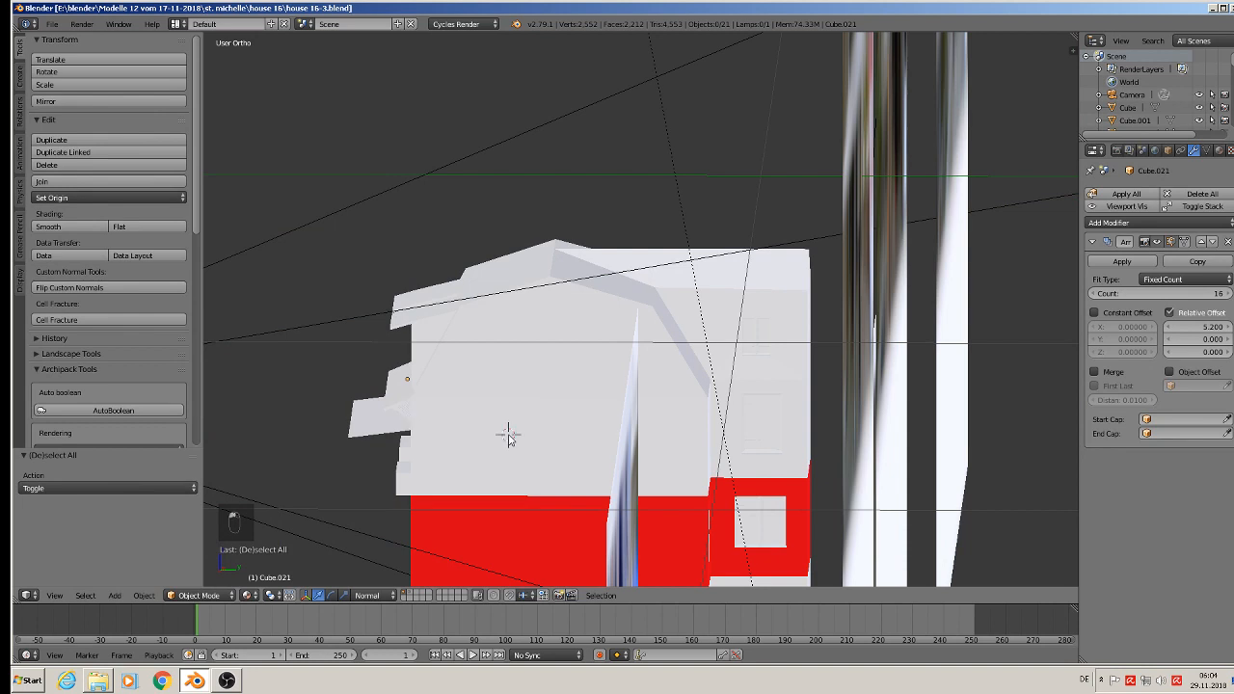
pyautogui.click(113, 595)
pyautogui.moveTo(131, 579)
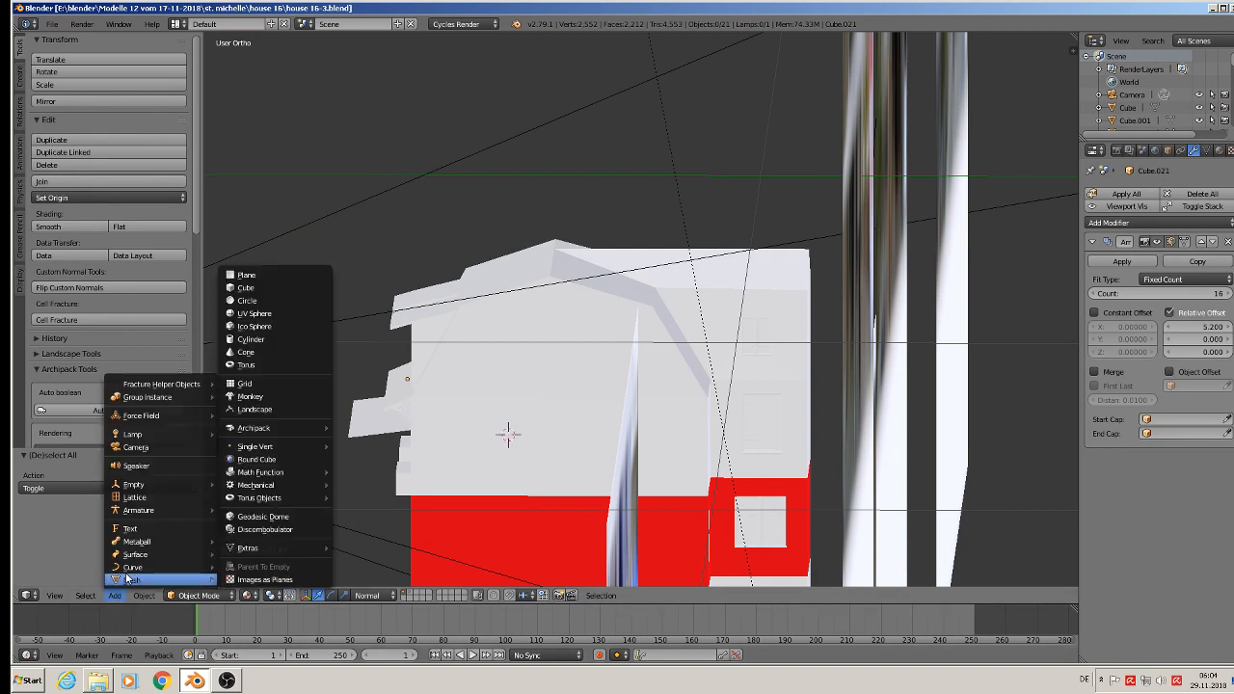
pyautogui.click(310, 286)
pyautogui.press('s')
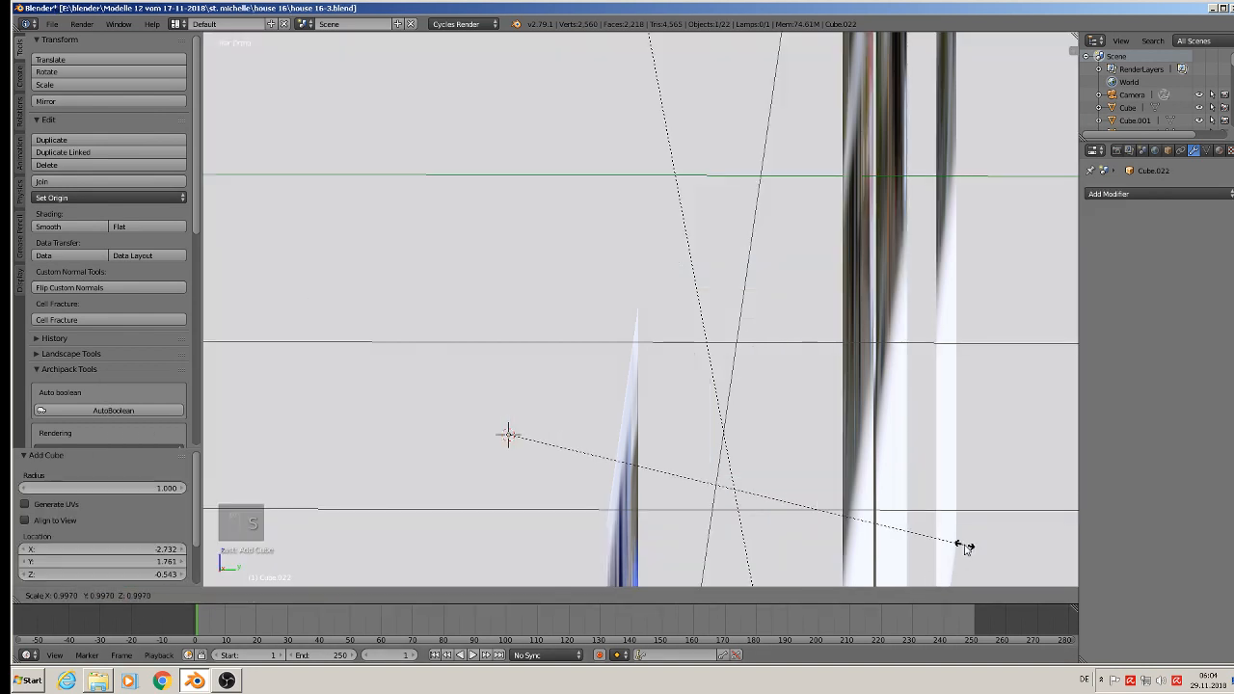
pyautogui.click(512, 431)
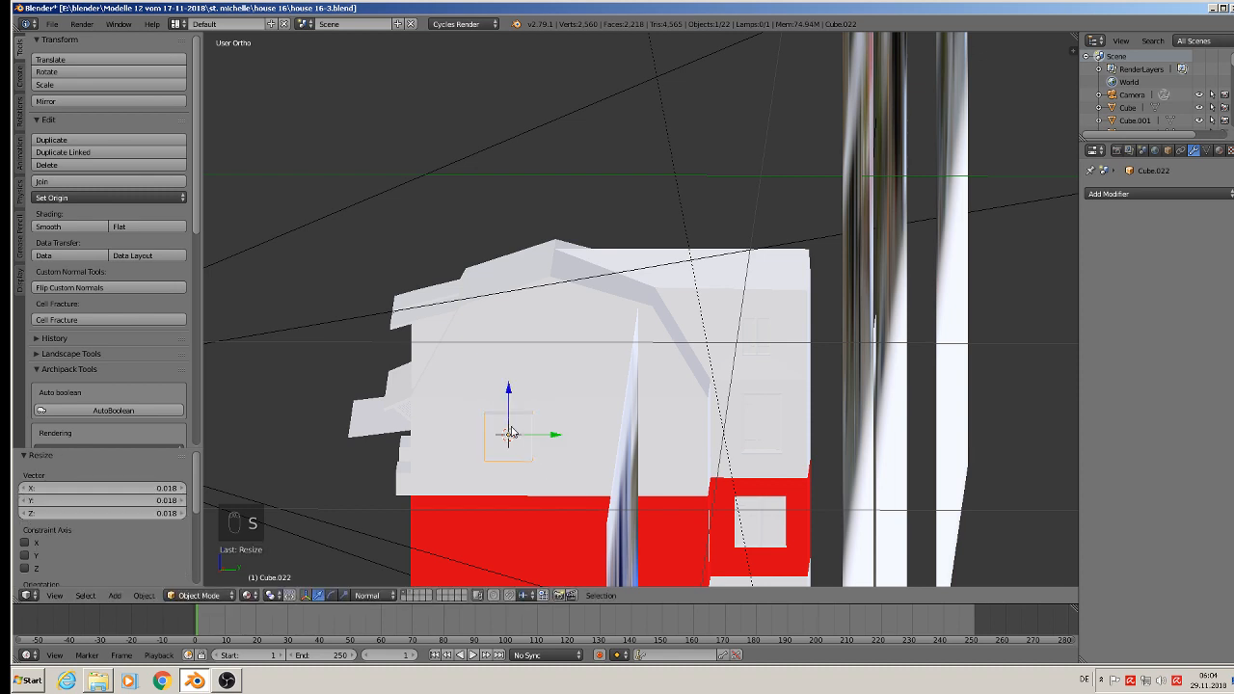
# Step: Scale the cube by 0.120 along X and 4.618 along Z to form a tall, thin chimney slab
pyautogui.moveTo(575, 487); pyautogui.dragTo(597, 498, button='middle')
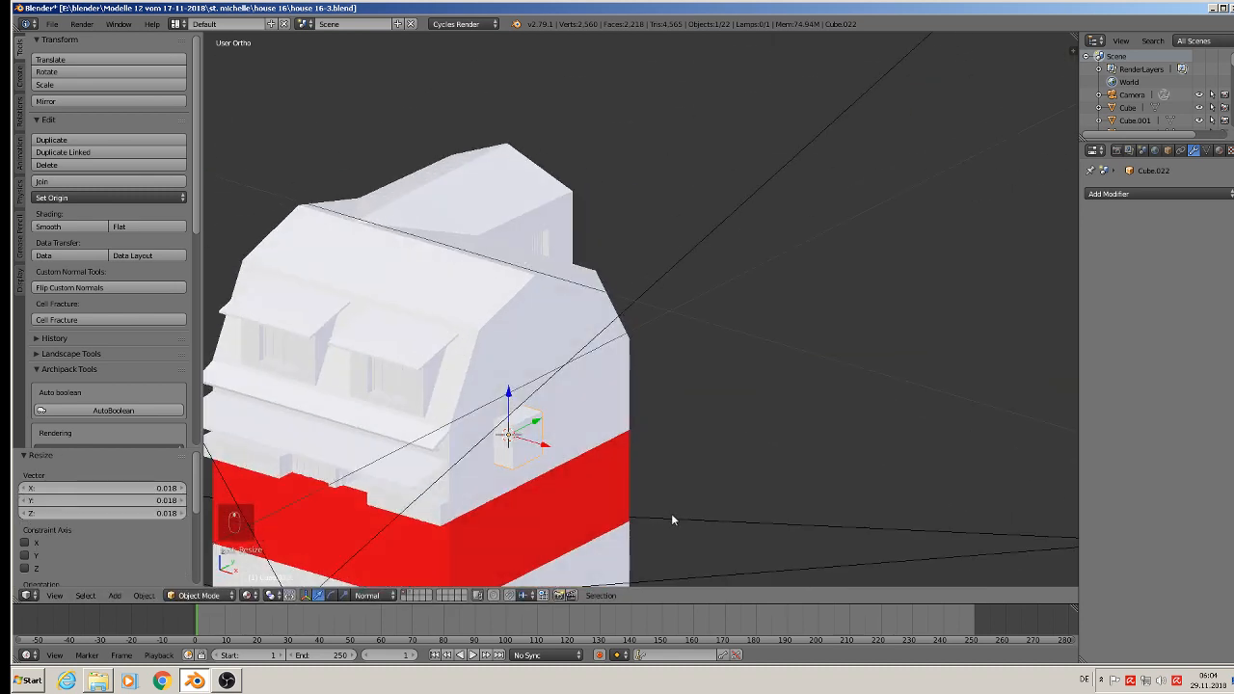
pyautogui.press('s')
pyautogui.press('x')
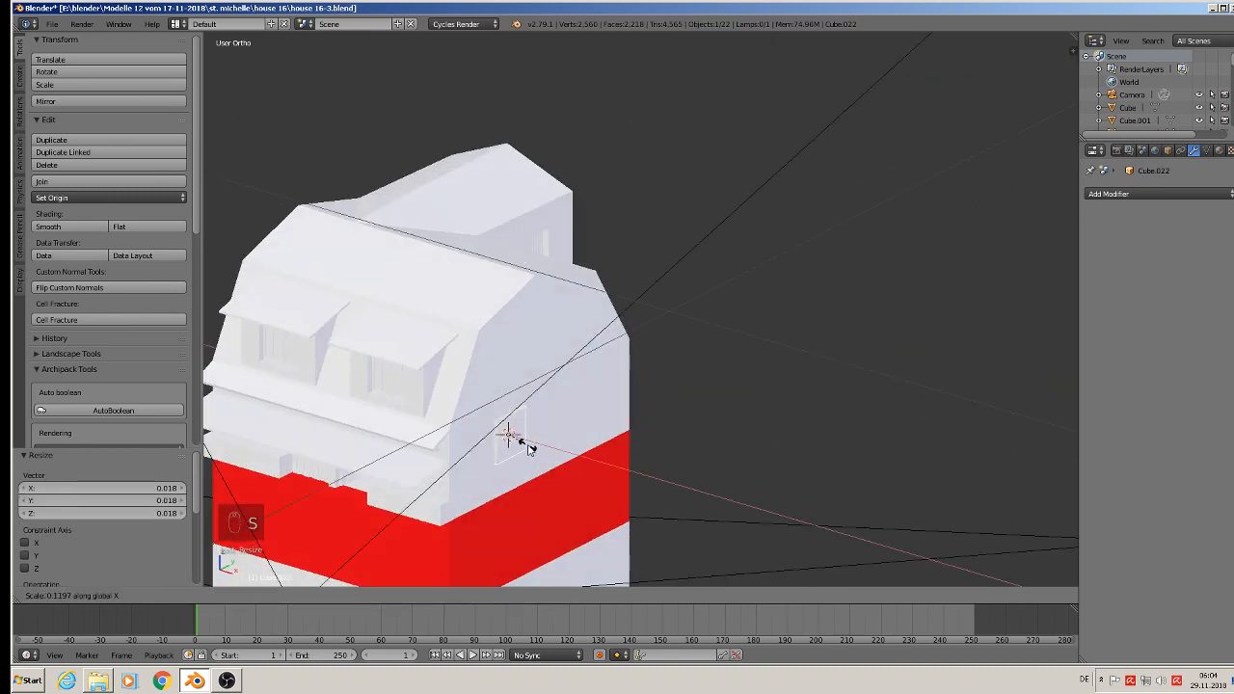
pyautogui.click(528, 450)
pyautogui.press('s')
pyautogui.press('z')
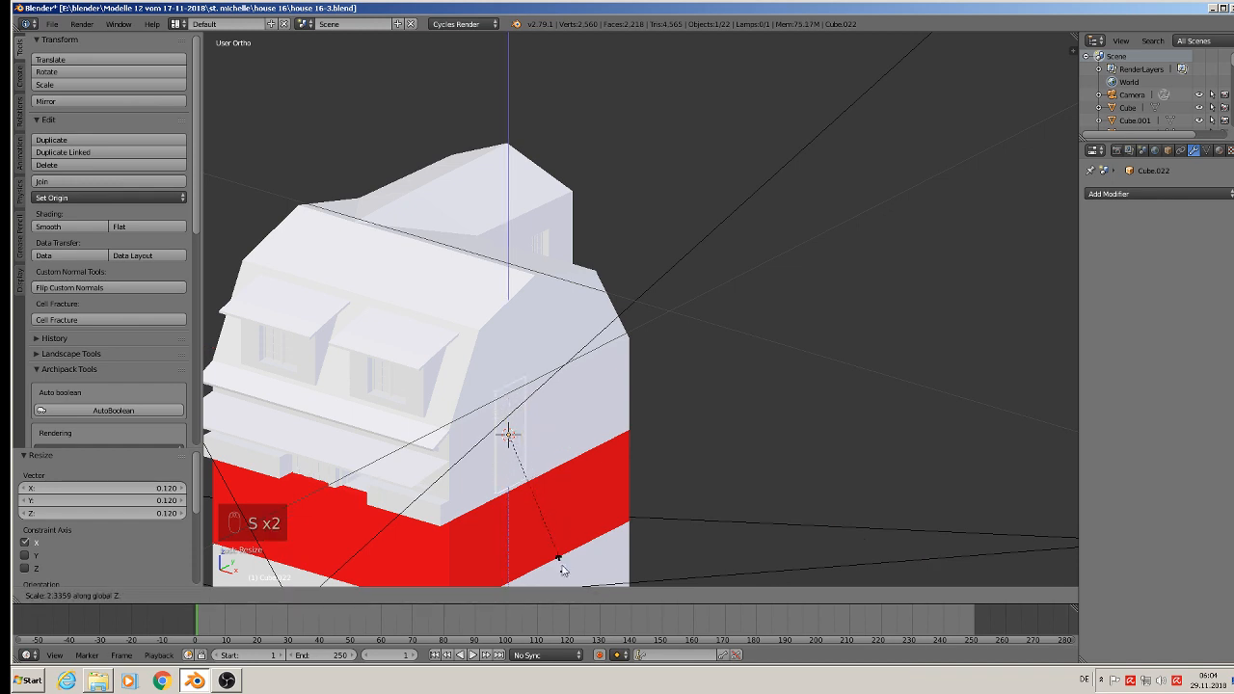
pyautogui.click(572, 173)
# Step: Raise the chimney slab by 0.051 along Z and thicken it by a factor of 3.902 along X
pyautogui.press('g')
pyautogui.press('z')
pyautogui.press('z')
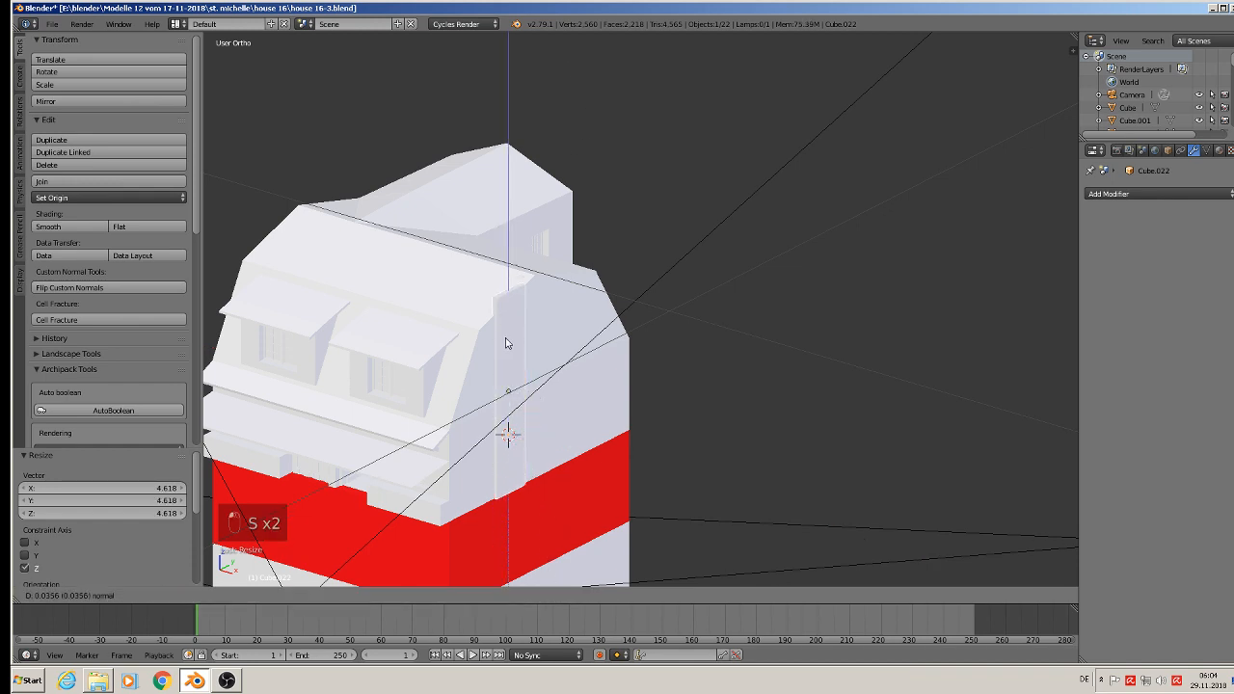
pyautogui.click(513, 326)
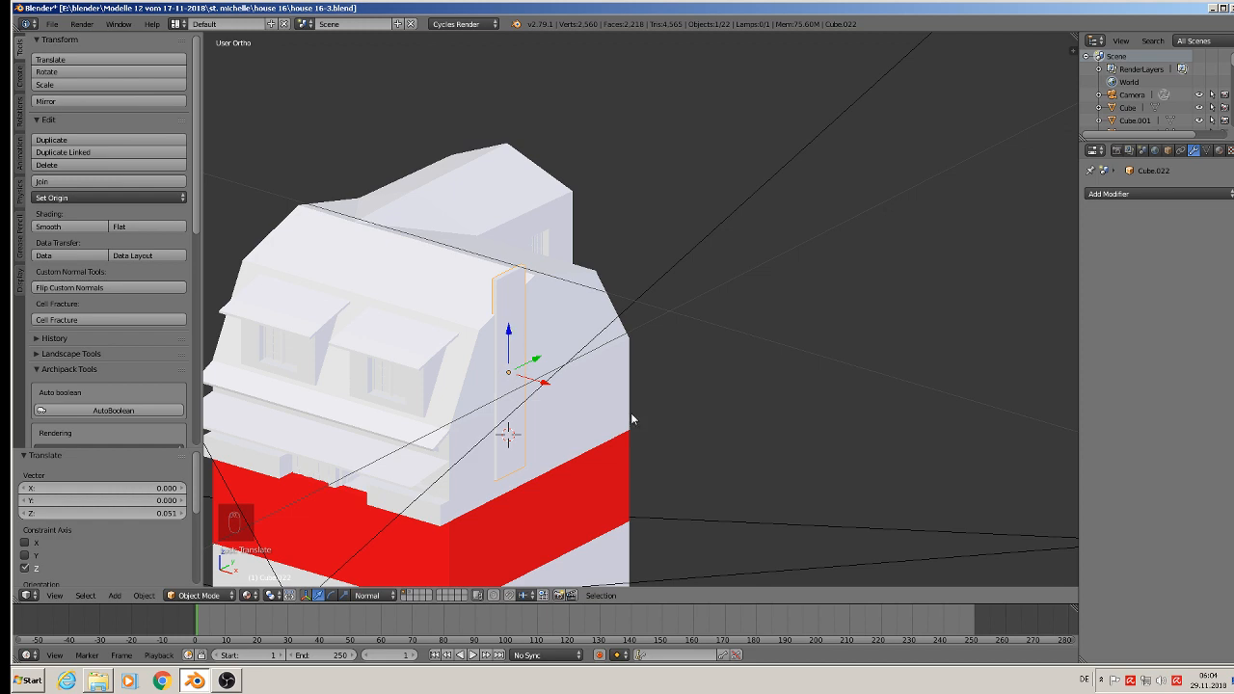
pyautogui.press('s')
pyautogui.press('x')
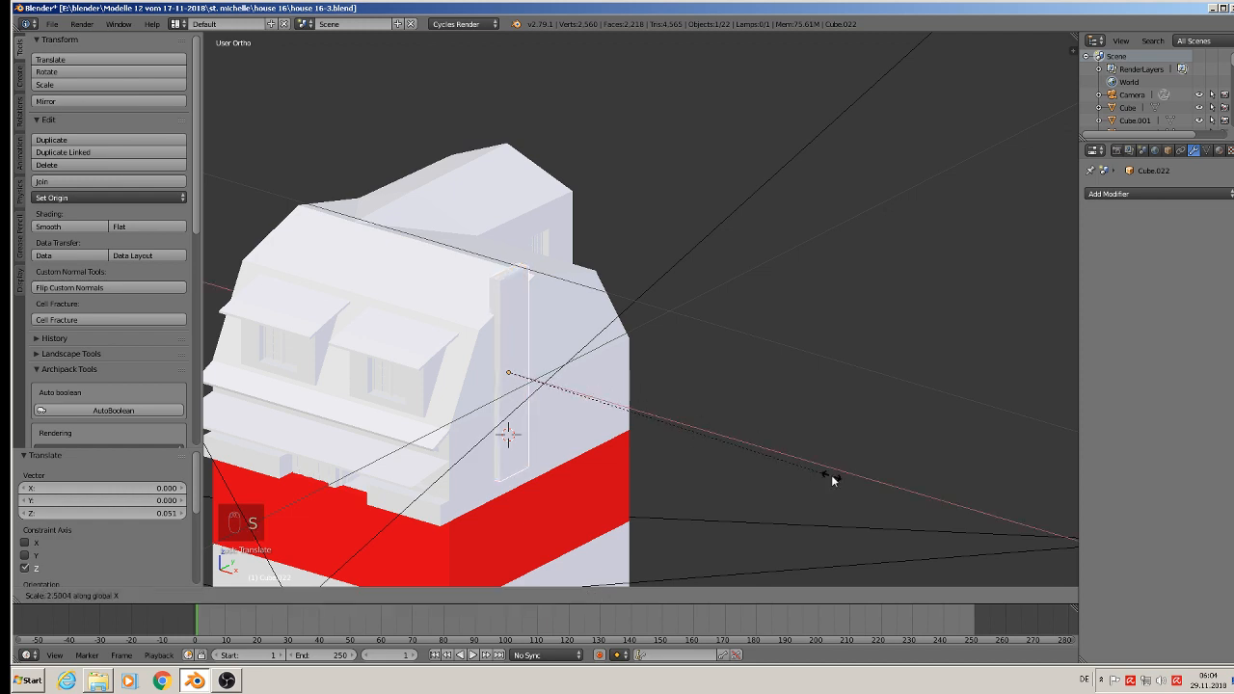
pyautogui.click(1003, 560)
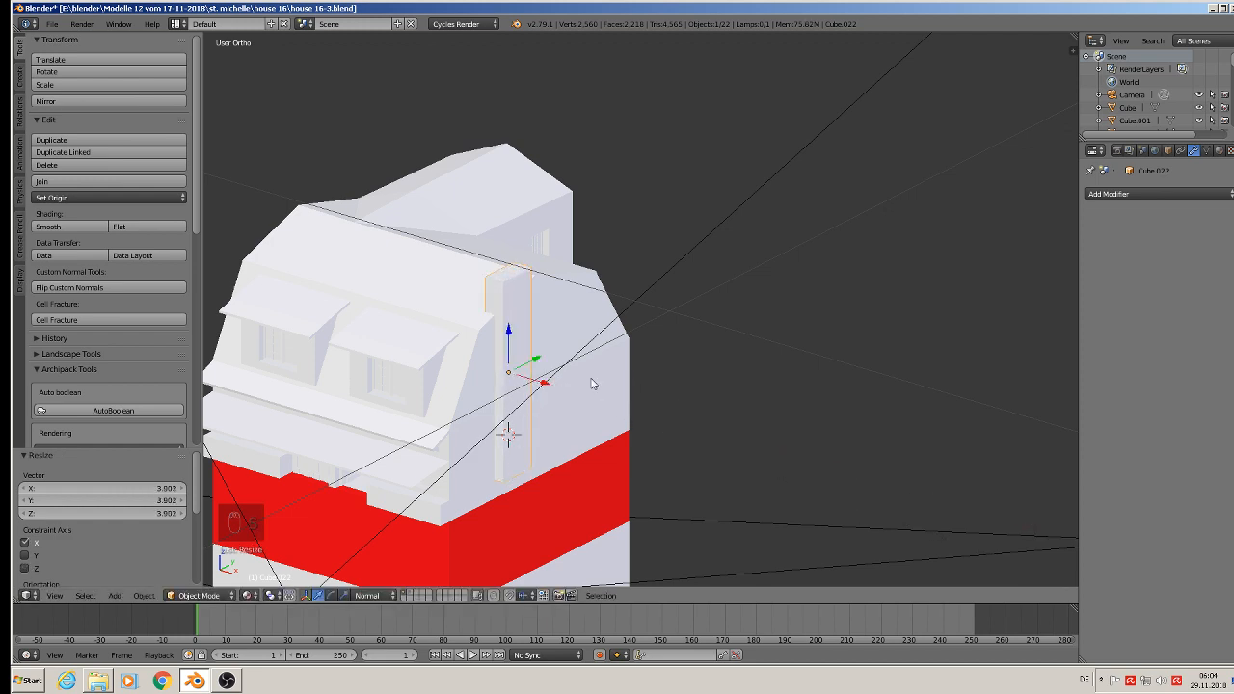
# Step: Move the chimney by -0.006 along X and 0.005 along Y to seat it in the gable wall
pyautogui.press('g')
pyautogui.press('x')
pyautogui.press('x')
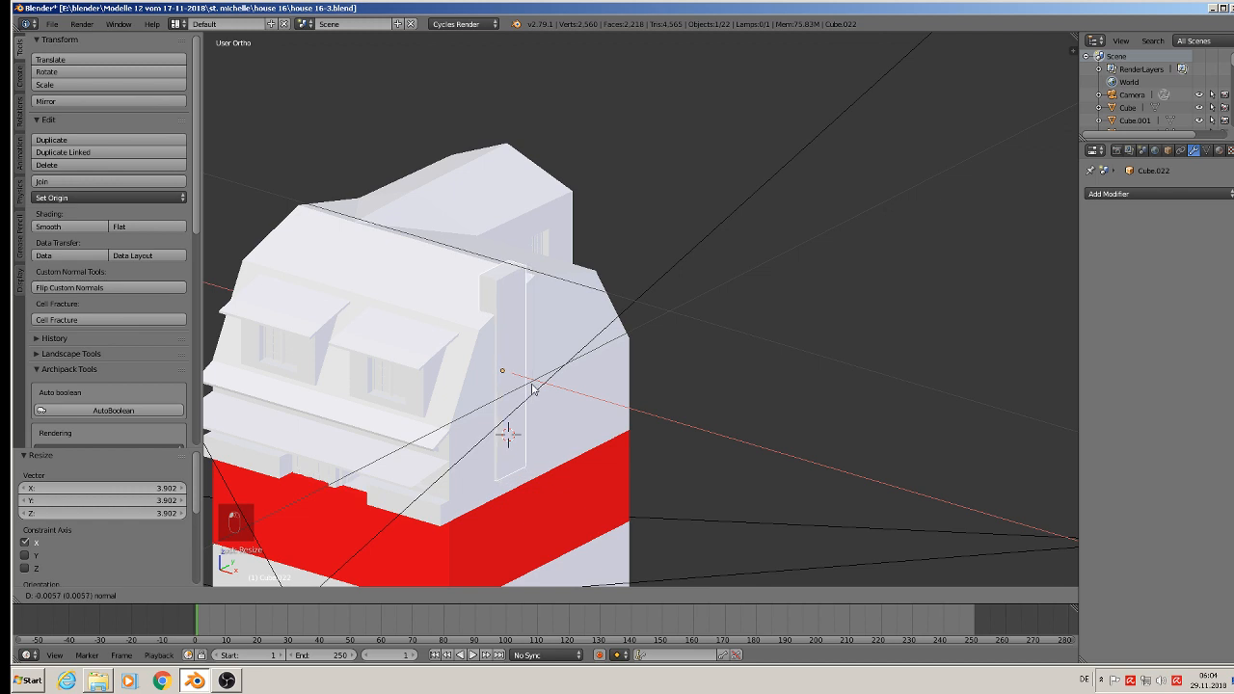
pyautogui.click(533, 390)
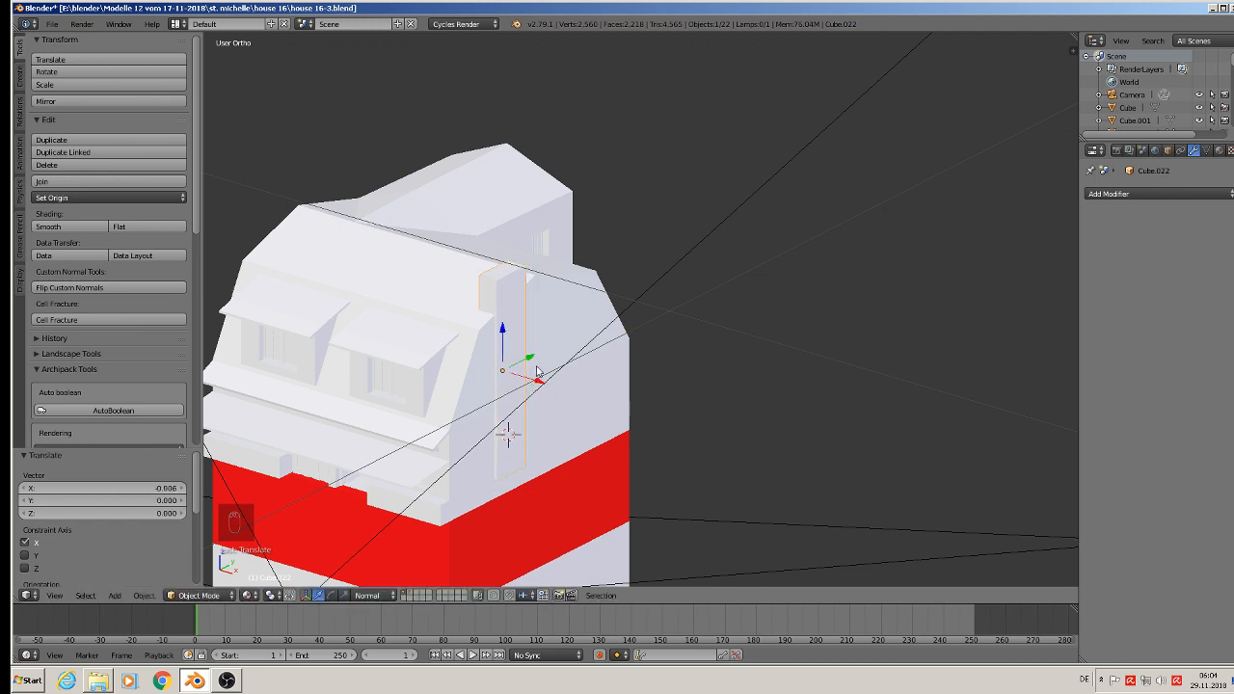
pyautogui.press('g')
pyautogui.press('y')
pyautogui.press('y')
pyautogui.click(533, 366)
# Step: Extrude the chimney's bottom face downward by about 0.004
pyautogui.scroll(4, 640, 374)
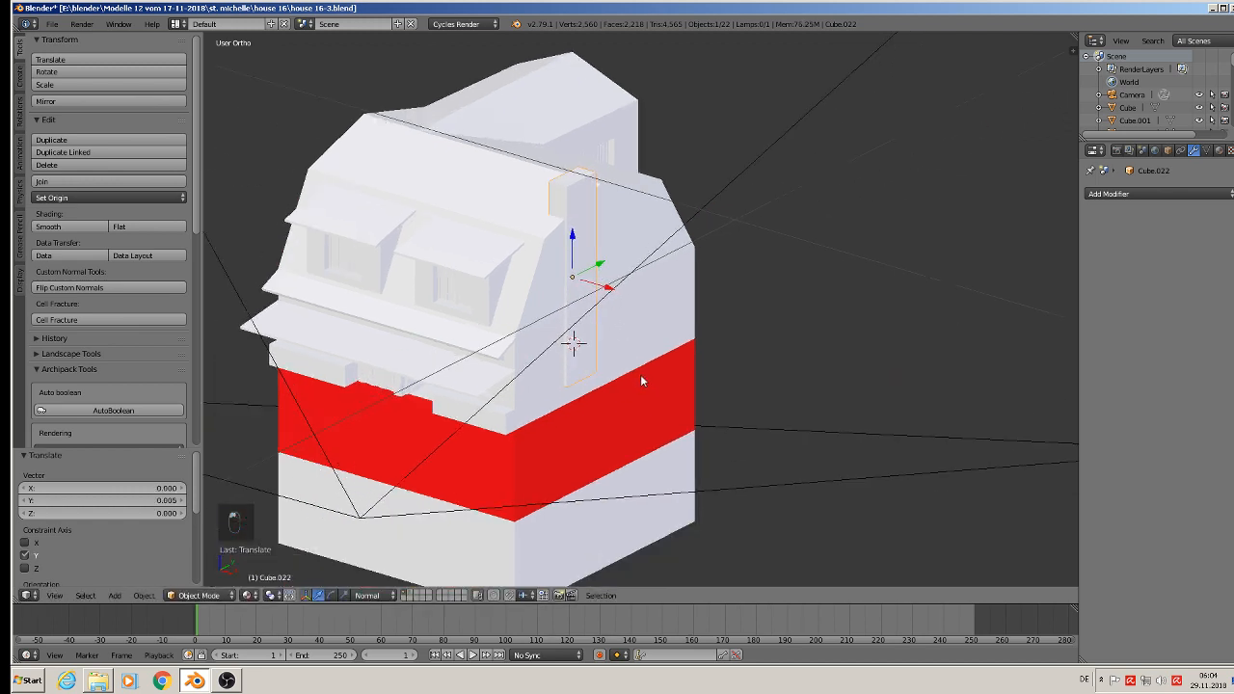
pyautogui.scroll(4, 639, 361)
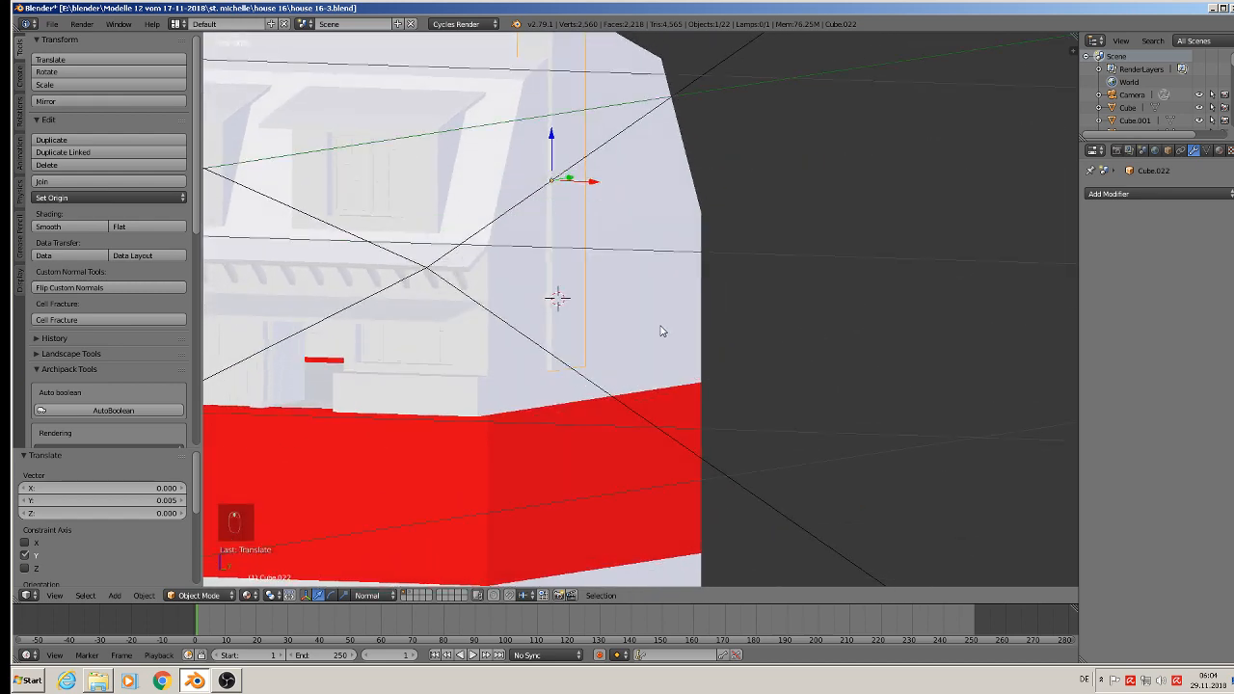
pyautogui.scroll(2, 579, 344)
pyautogui.scroll(2, 538, 370)
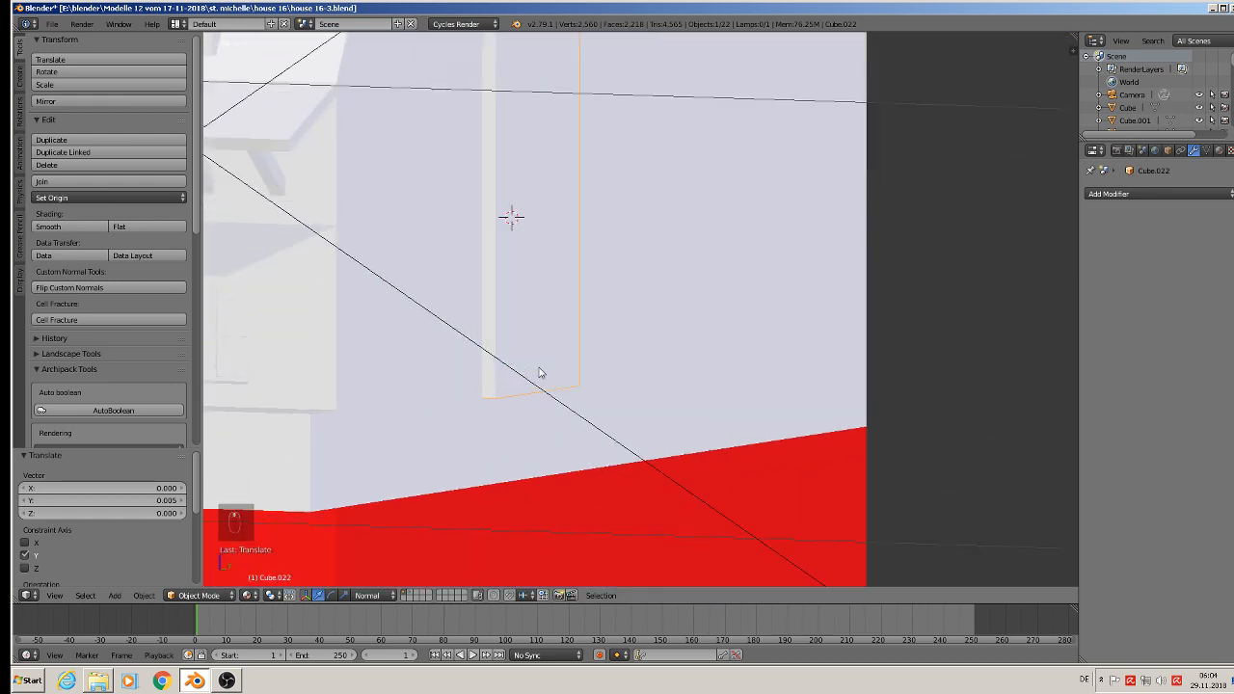
pyautogui.press('Tab')
pyautogui.scroll(3, 512, 406)
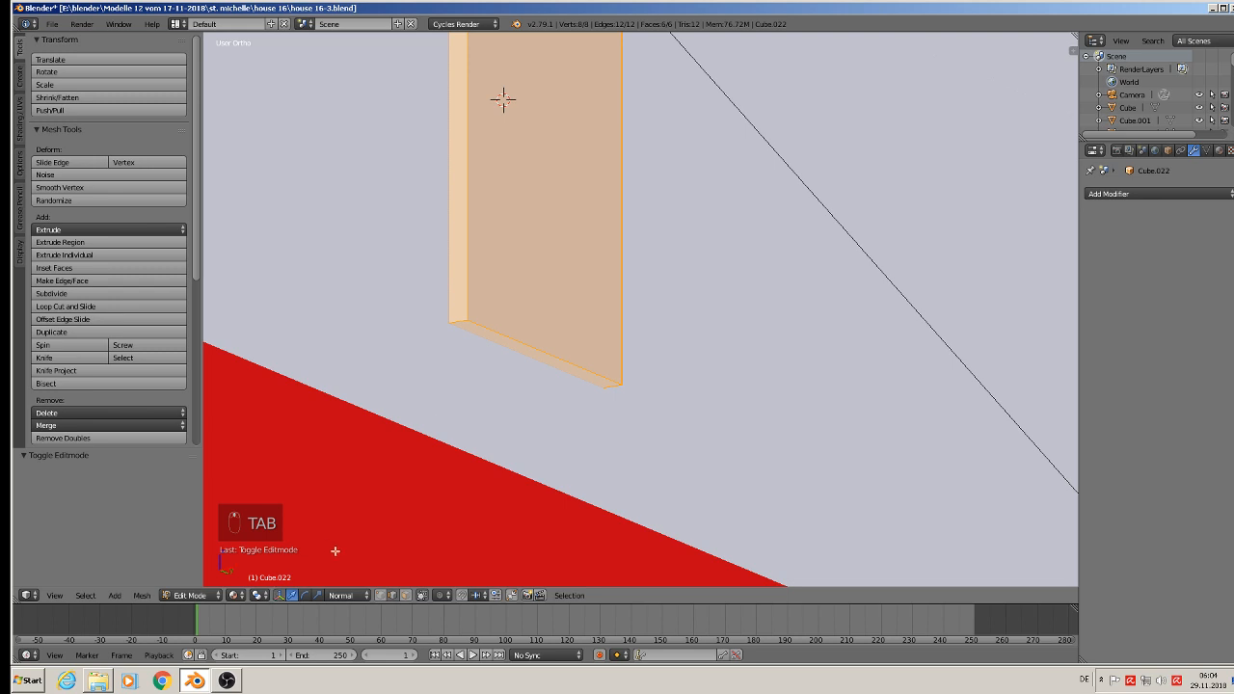
pyautogui.click(405, 595)
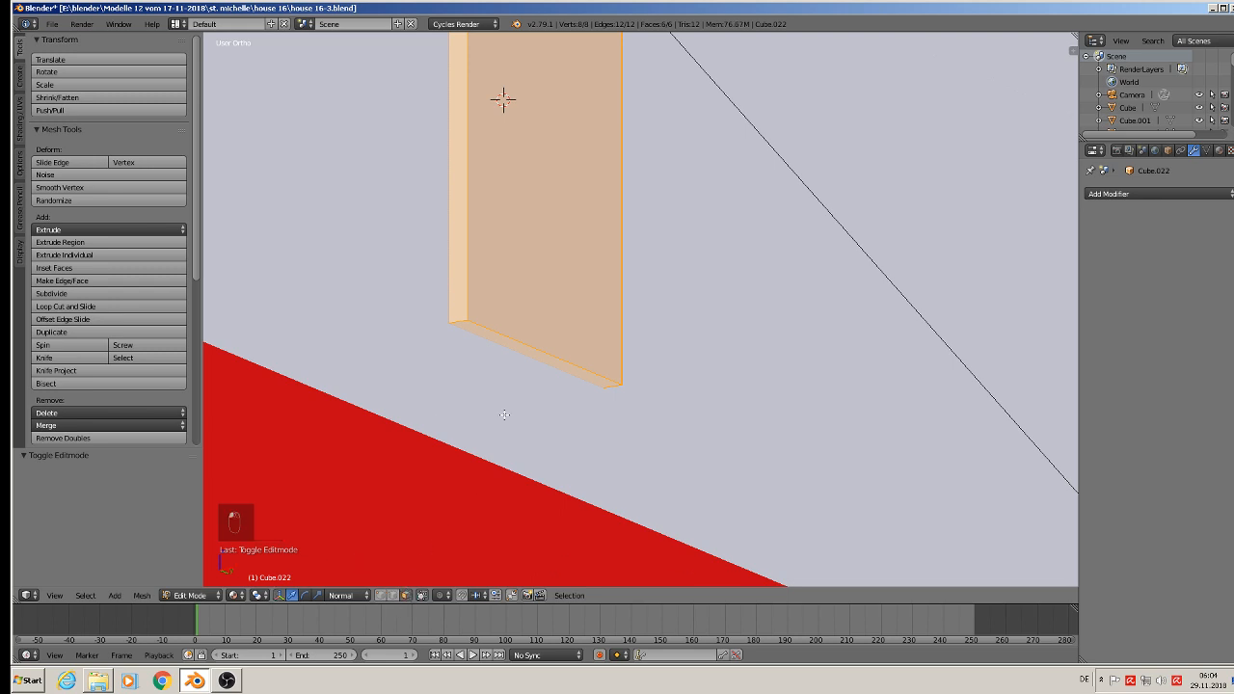
pyautogui.rightClick(508, 346)
pyautogui.press('e')
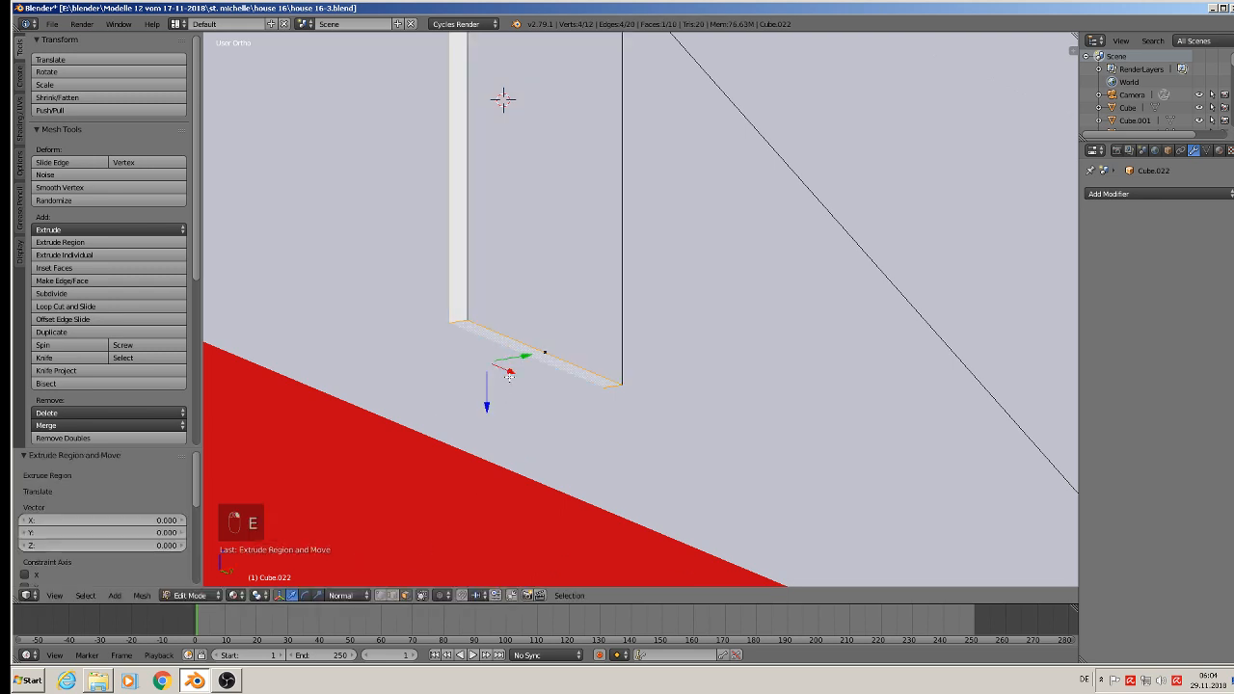
pyautogui.moveTo(487, 410); pyautogui.dragTo(483, 407)
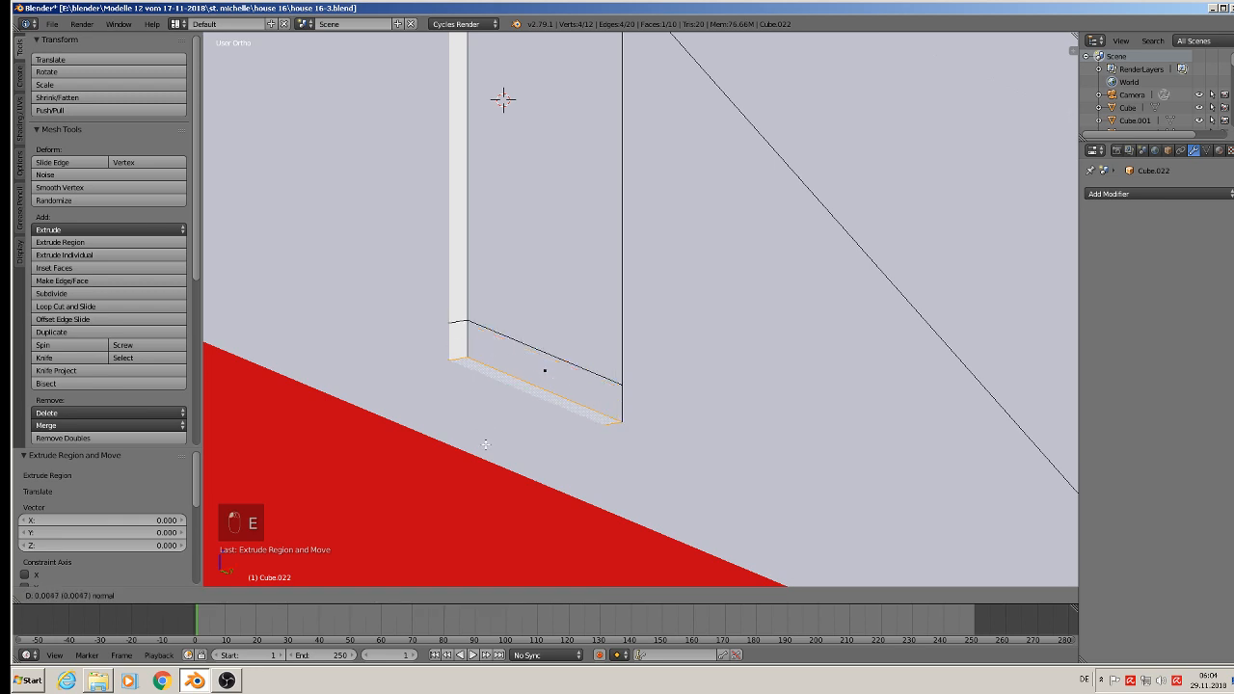
pyautogui.click(486, 439)
# Step: With Global orientation, shift the chimney's outer bottom edge along X toward the wall so its lower end slopes inward
pyautogui.click(373, 598)
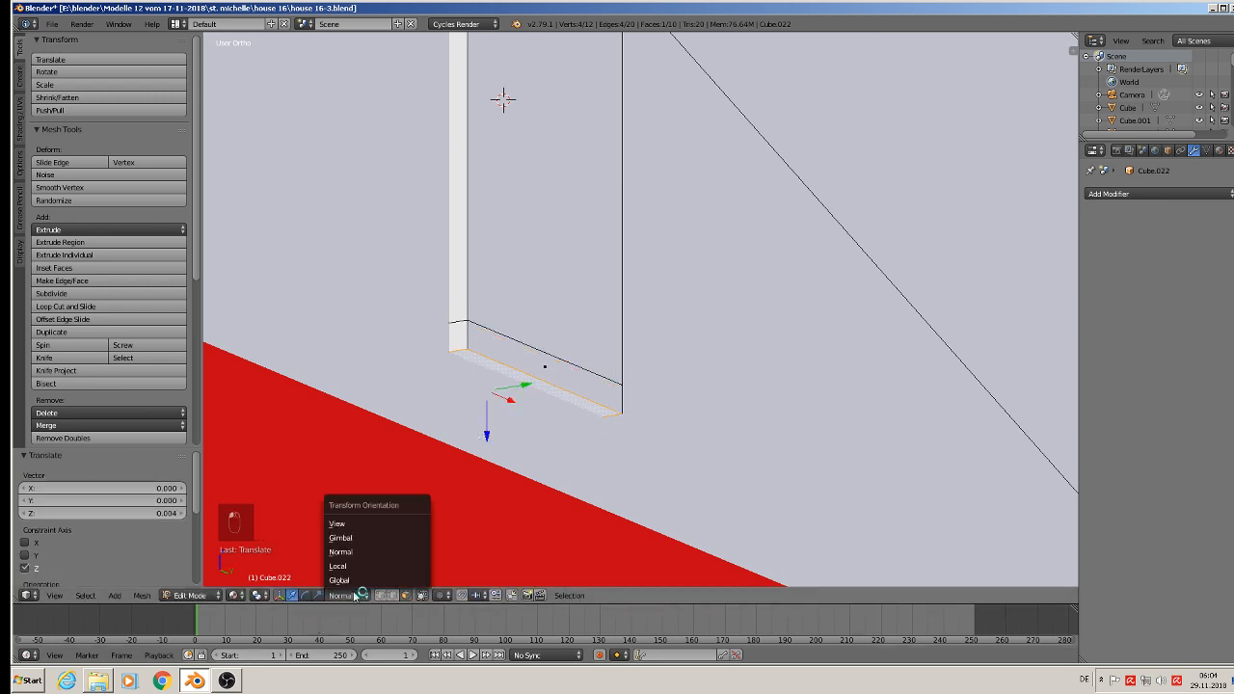
pyautogui.click(358, 582)
pyautogui.moveTo(537, 464); pyautogui.dragTo(499, 547, button='middle')
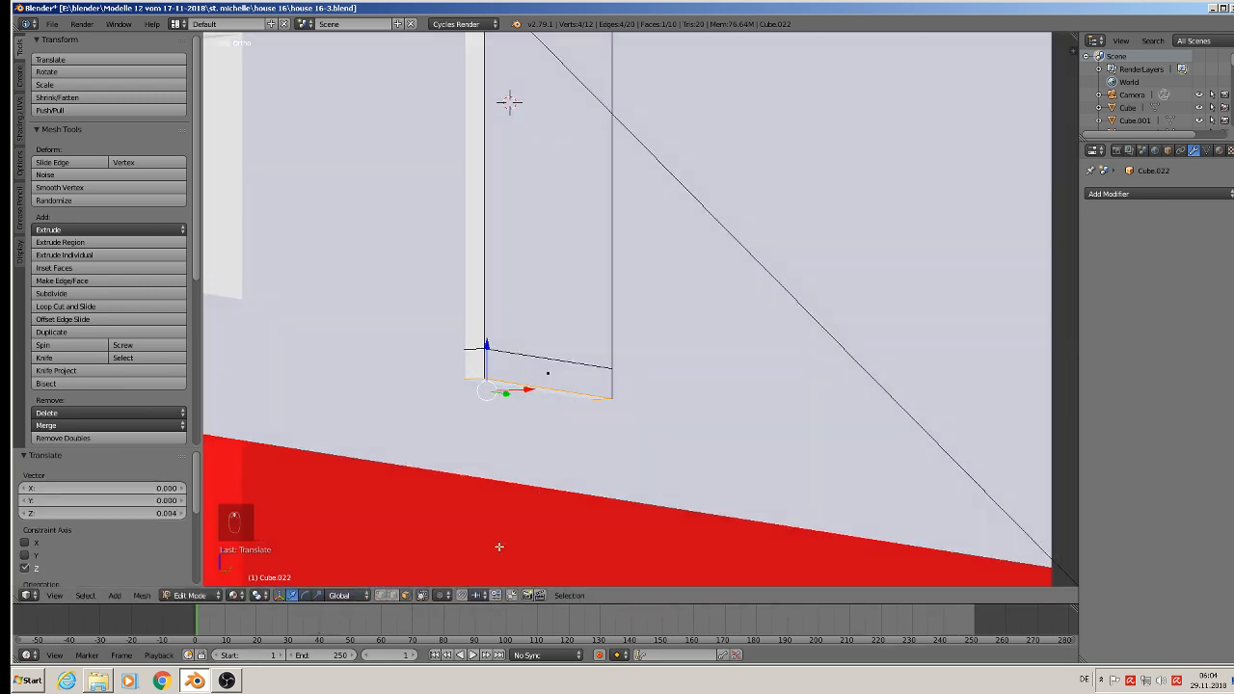
pyautogui.rightClick(573, 388)
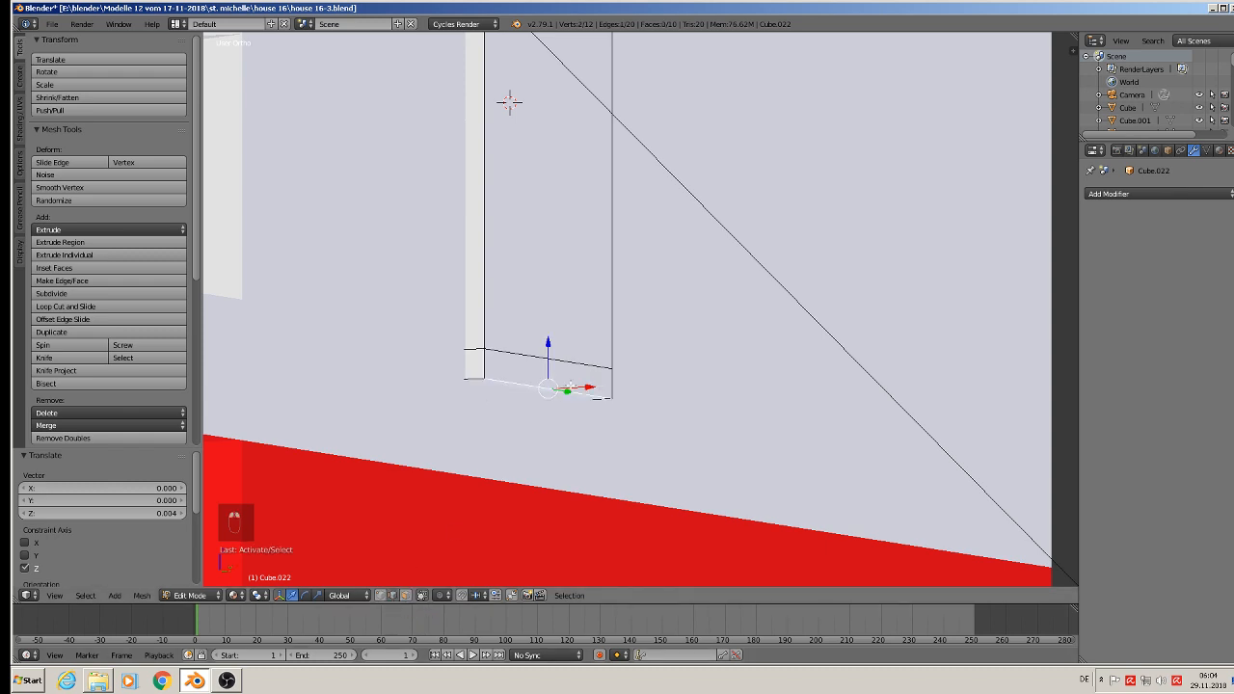
pyautogui.moveTo(571, 385); pyautogui.dragTo(632, 433, button='middle')
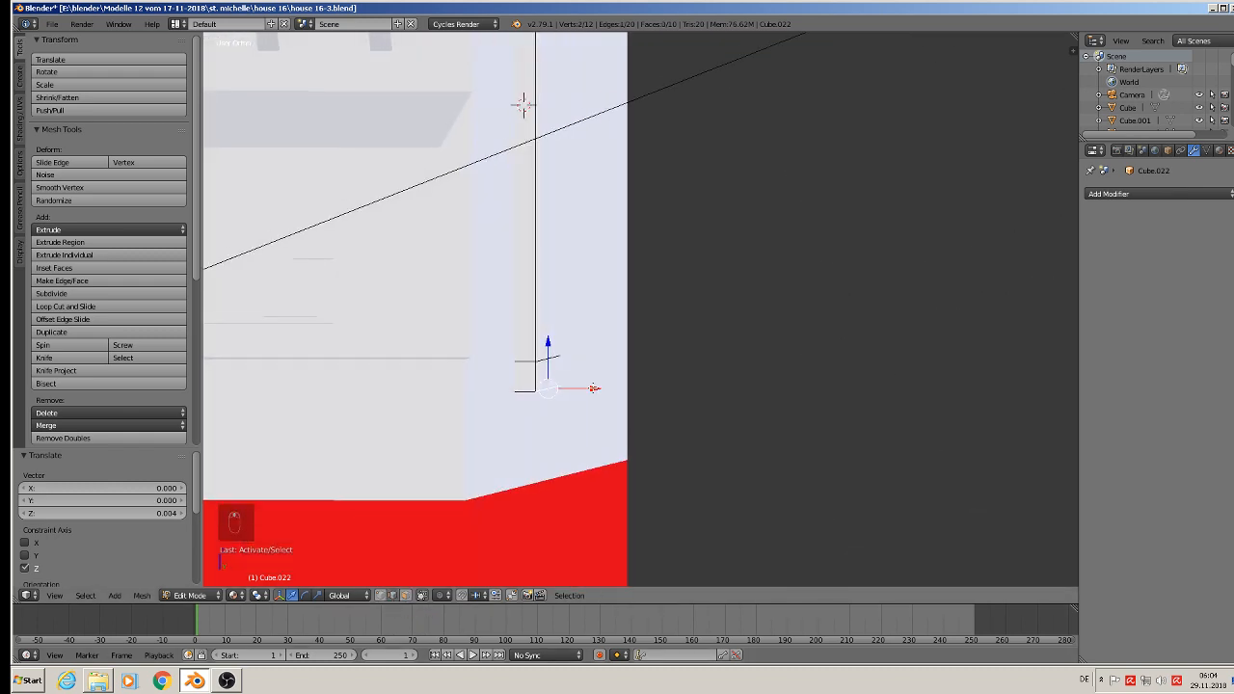
pyautogui.moveTo(594, 388); pyautogui.dragTo(577, 389)
pyautogui.press('Tab')
pyautogui.press('Tab')
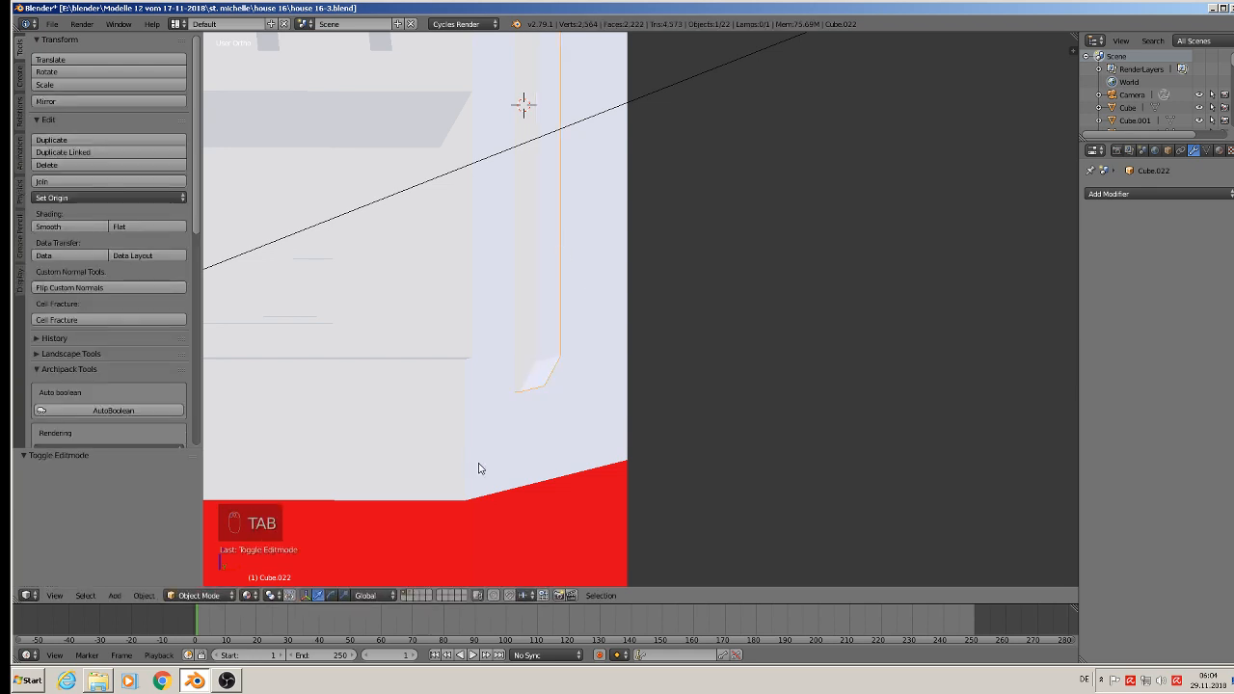
pyautogui.moveTo(482, 469); pyautogui.dragTo(505, 441, button='middle')
pyautogui.moveTo(563, 414); pyautogui.dragTo(559, 413)
pyautogui.press('Tab')
# Step: Select both roof dormers, lower them by 0.005 and another 0.001 along Z, and shift them slightly along negative Y
pyautogui.scroll(-2, 492, 268)
pyautogui.keyDown('shift'); pyautogui.moveTo(479, 212); pyautogui.dragTo(654, 386, button='middle'); pyautogui.keyUp('shift')
pyautogui.scroll(3, 531, 313)
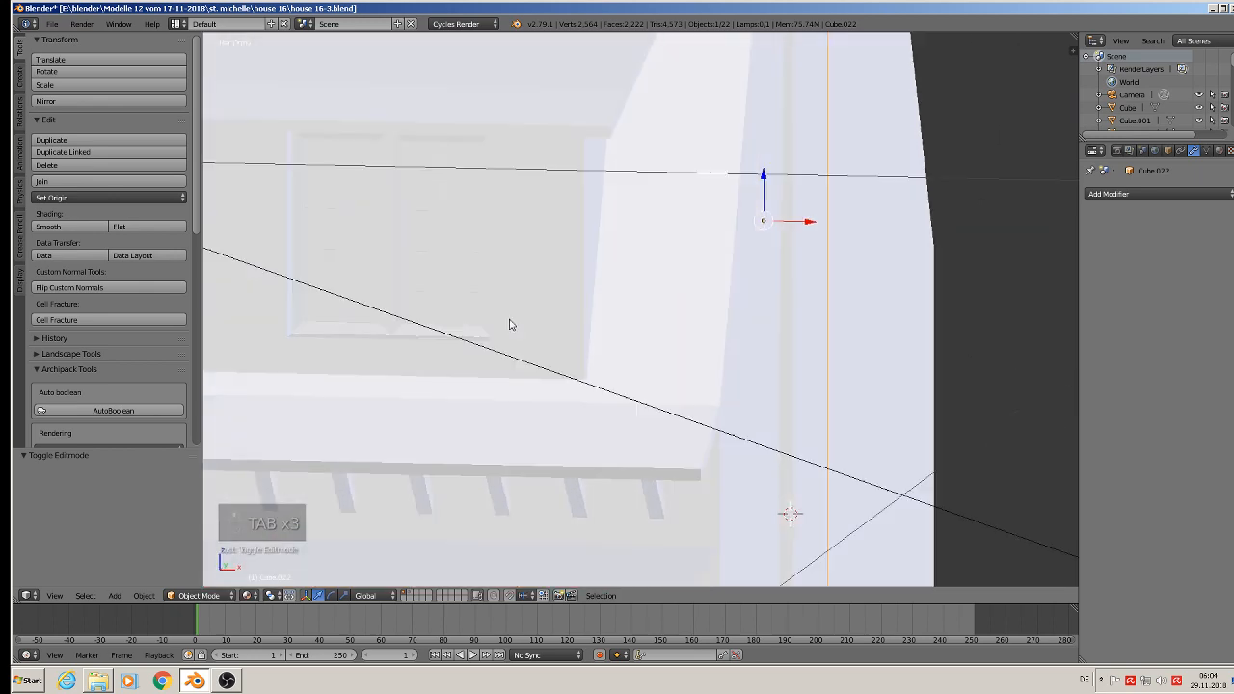
pyautogui.moveTo(510, 325); pyautogui.dragTo(438, 336, button='middle')
pyautogui.scroll(-1, 486, 375)
pyautogui.keyDown('shift'); pyautogui.moveTo(486, 374); pyautogui.dragTo(578, 365, button='middle'); pyautogui.keyUp('shift')
pyautogui.rightClick(517, 295)
pyautogui.keyDown('shift'); pyautogui.rightClick(317, 183); pyautogui.keyUp('shift')
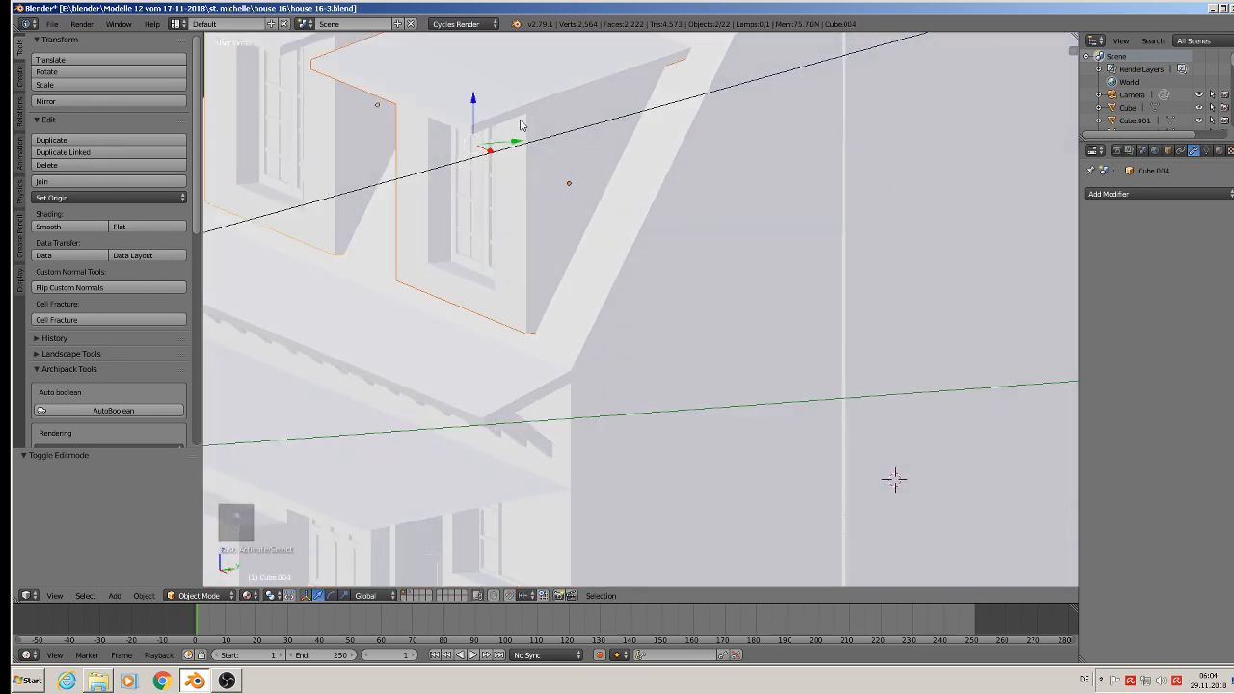
pyautogui.moveTo(475, 98); pyautogui.dragTo(478, 128)
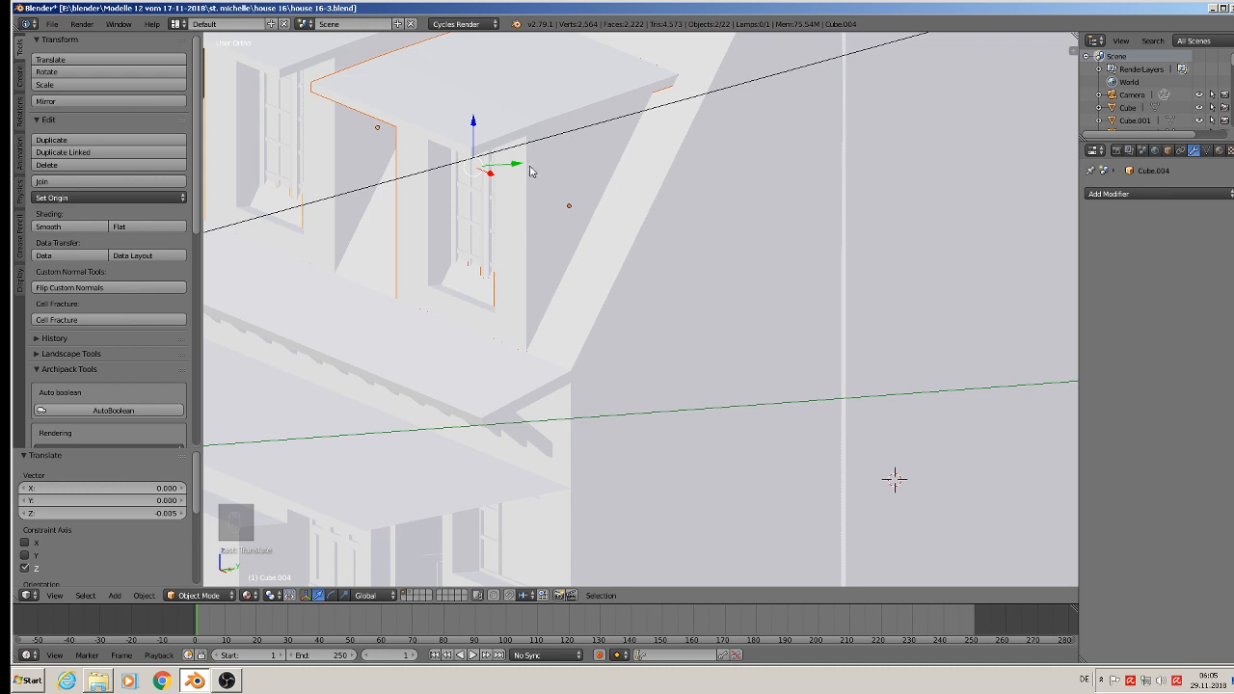
pyautogui.moveTo(519, 168); pyautogui.dragTo(510, 173)
pyautogui.moveTo(458, 123); pyautogui.dragTo(461, 141)
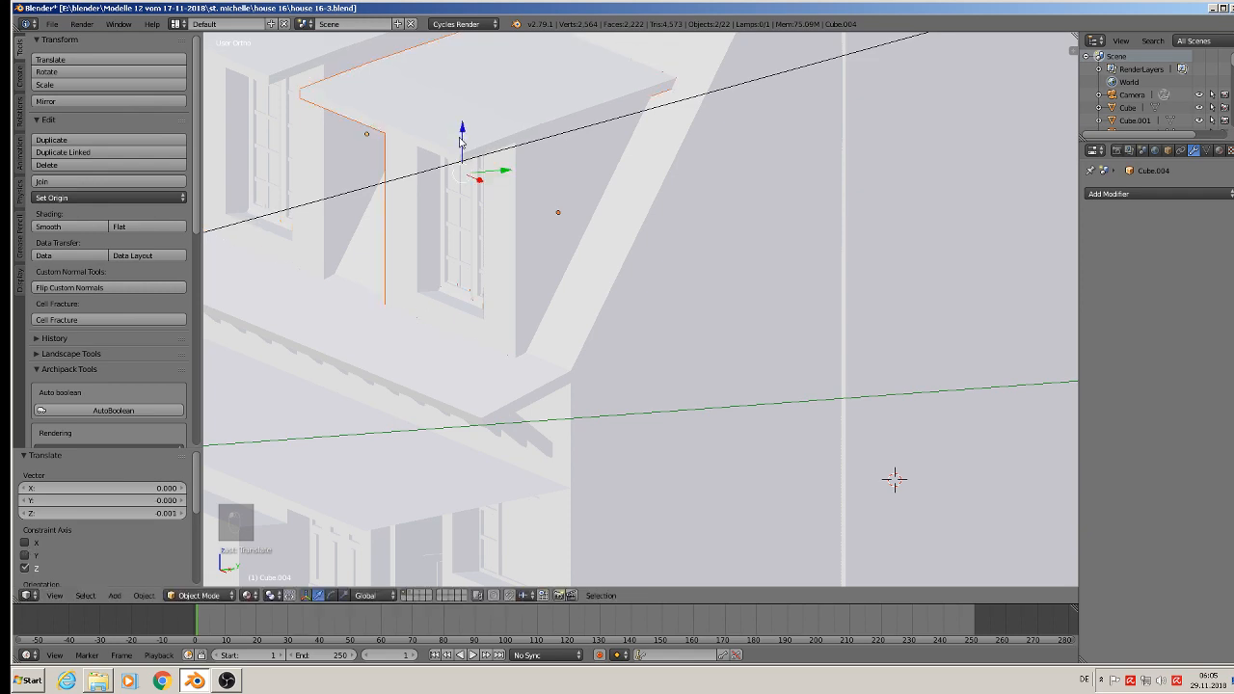
# Step: Clear the dormer selection and save the model under its existing name, house 16-3.blend
pyautogui.press('a')
pyautogui.scroll(-6, 540, 327)
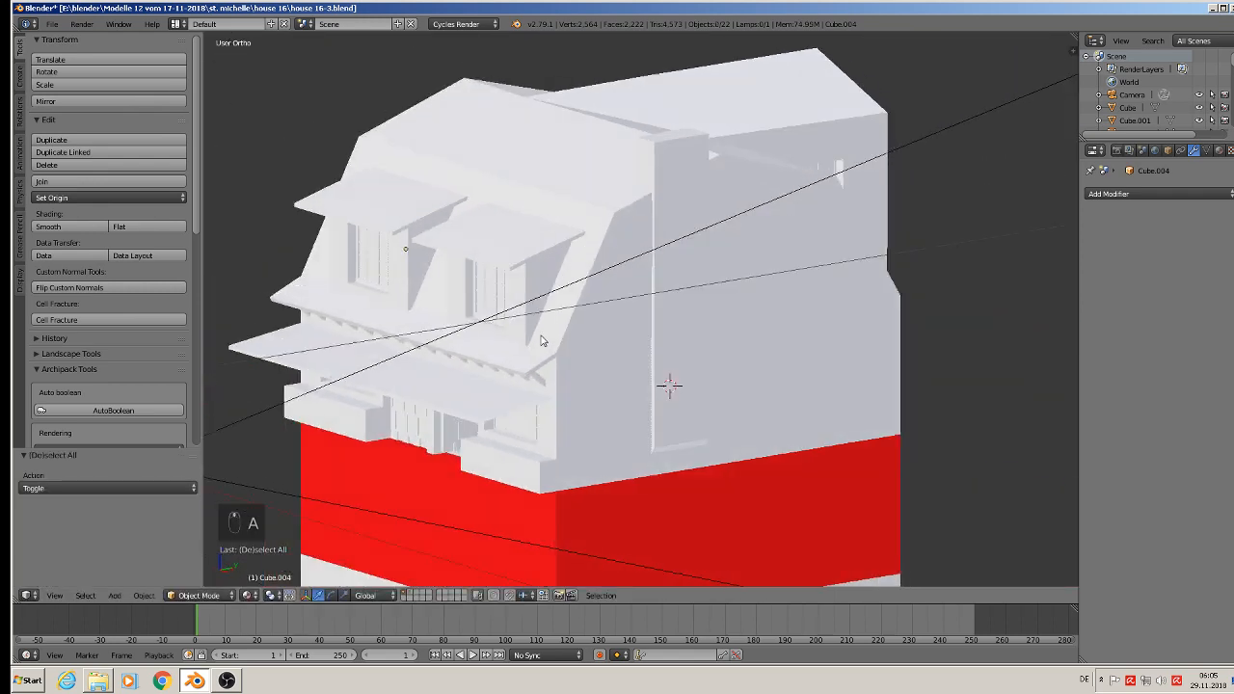
pyautogui.scroll(-4, 578, 336)
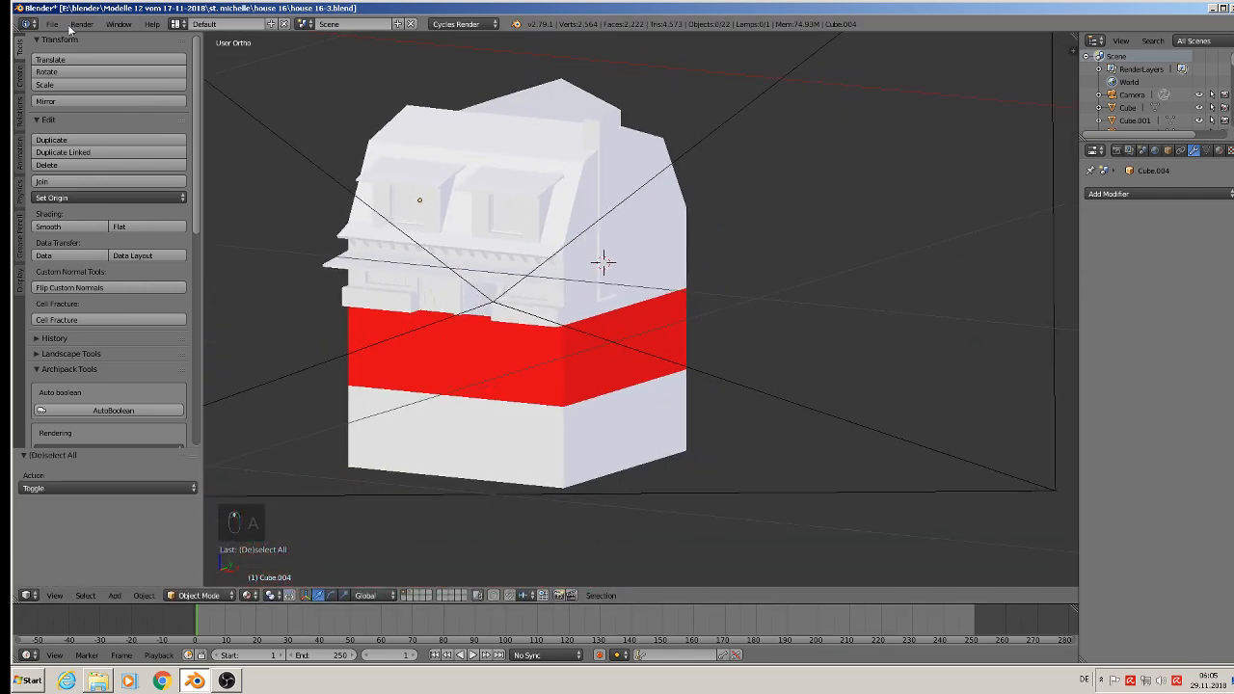
pyautogui.click(53, 24)
pyautogui.click(67, 123)
# Step: Examine the dormers, side wall and stone chimney in the reference photo of the house
pyautogui.scroll(-3, 812, 201)
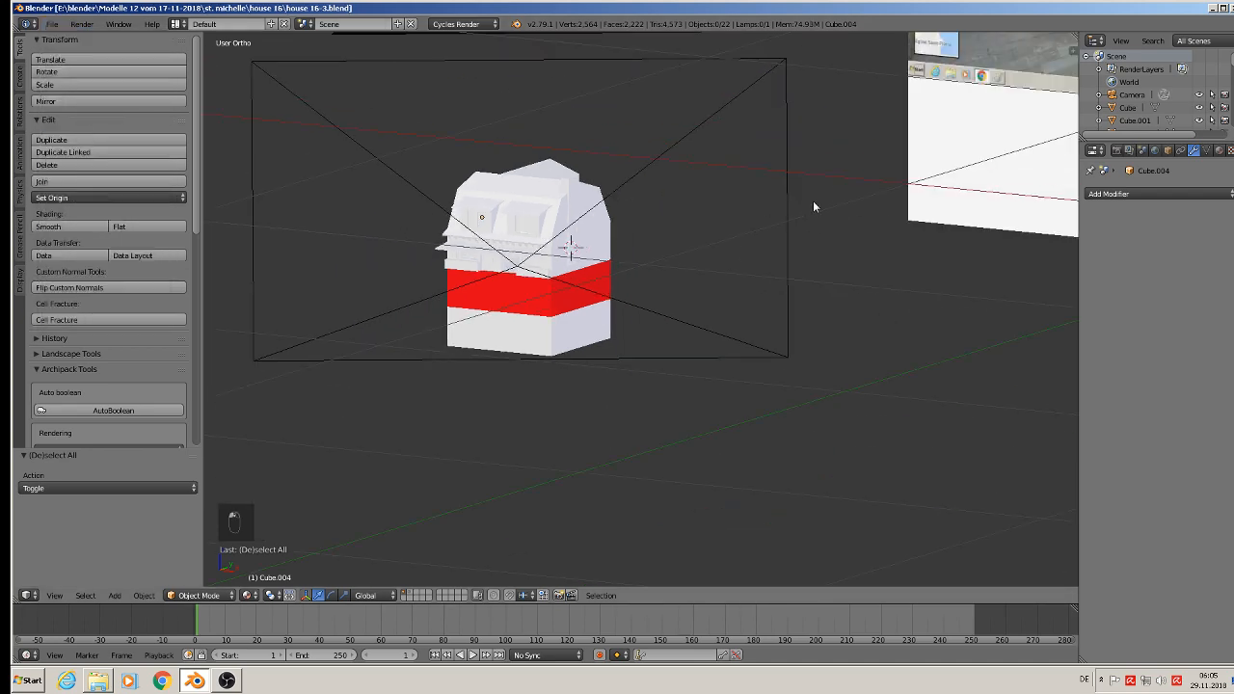
pyautogui.keyDown('shift'); pyautogui.moveTo(813, 201); pyautogui.dragTo(598, 360, button='middle'); pyautogui.keyUp('shift')
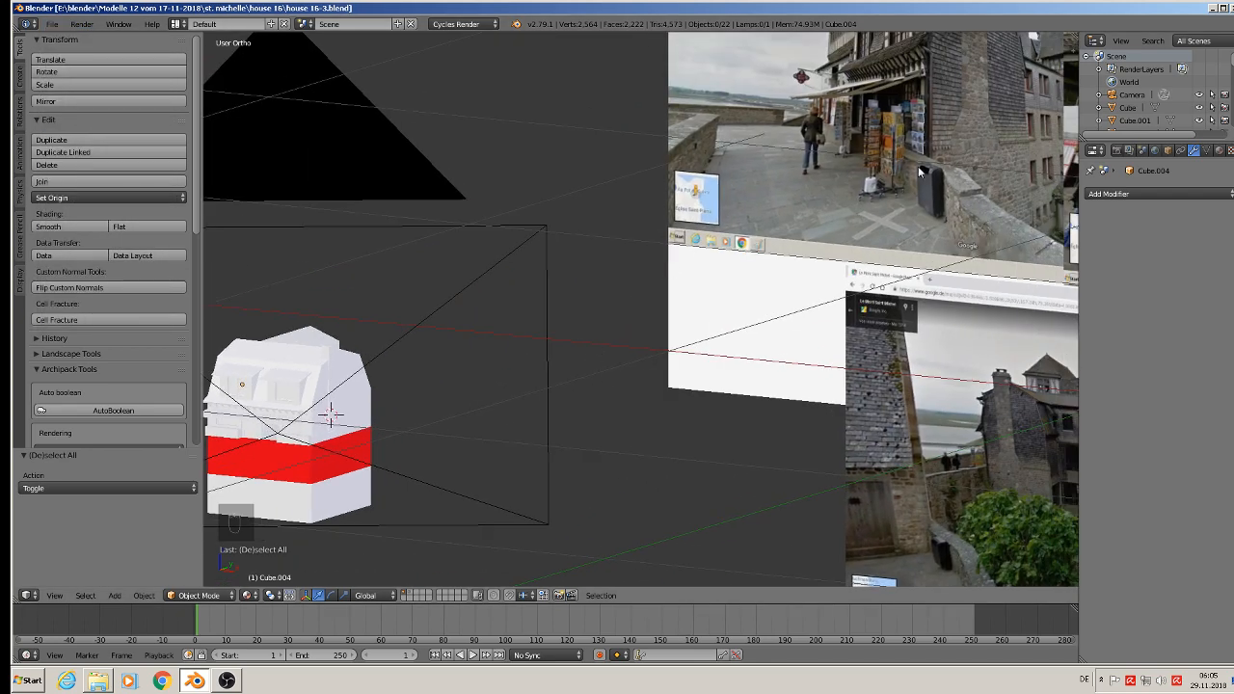
pyautogui.scroll(8, 676, 250)
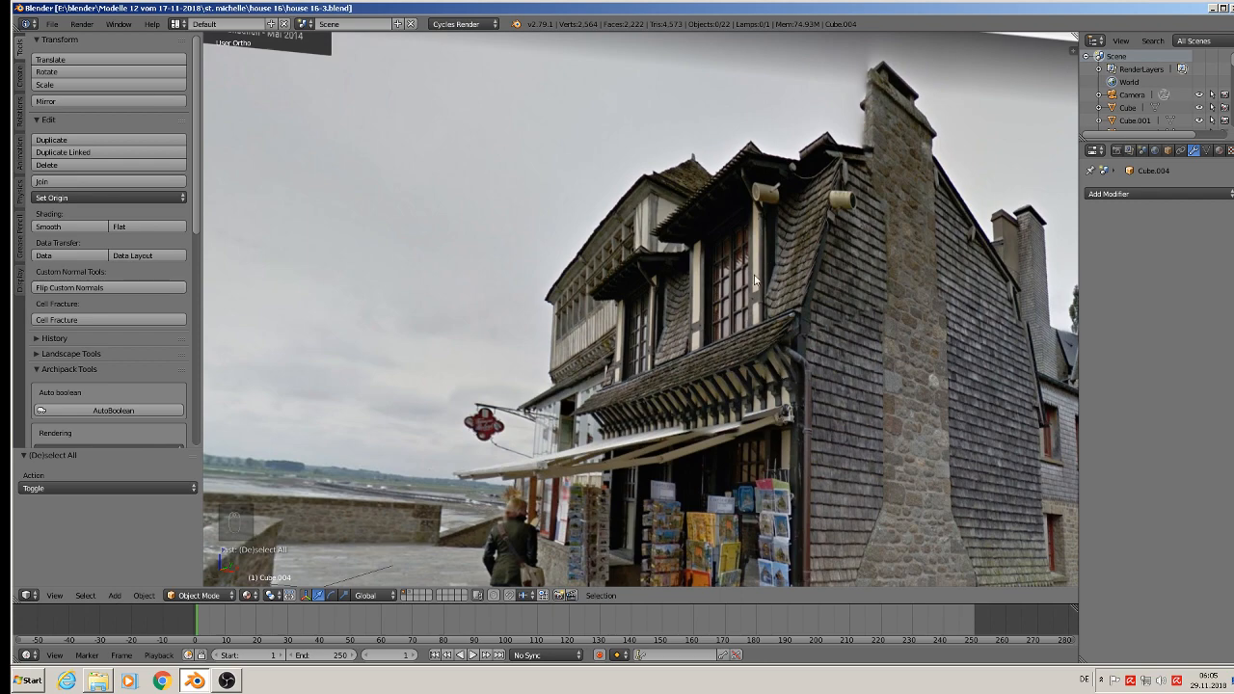
# Step: Switch to the file explorer's dach schindeln usw folder, preview the slate texture TexturesCom_RooftilesSlate0148_2_seamless_S and copy the file
pyautogui.scroll(-7, 819, 309)
pyautogui.keyDown('shift'); pyautogui.moveTo(499, 406); pyautogui.dragTo(646, 153, button='middle'); pyautogui.keyUp('shift')
pyautogui.scroll(4, 629, 173)
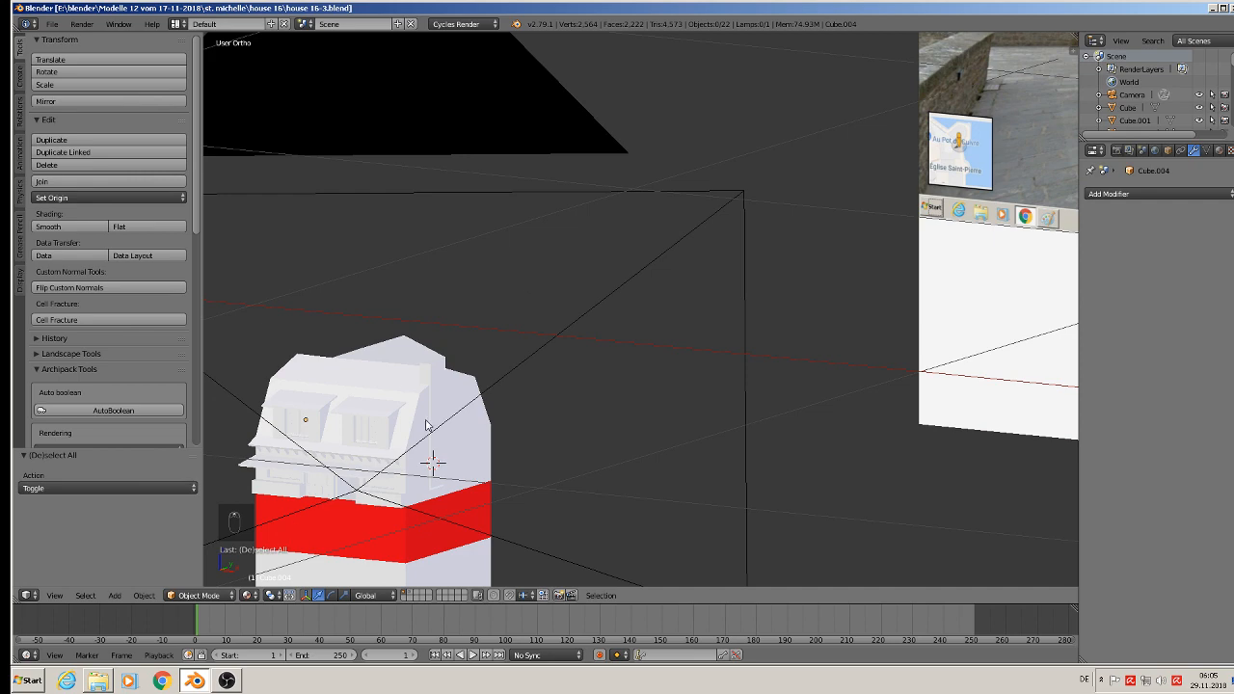
pyautogui.keyDown('shift'); pyautogui.moveTo(426, 420); pyautogui.dragTo(586, 298, button='middle'); pyautogui.keyUp('shift')
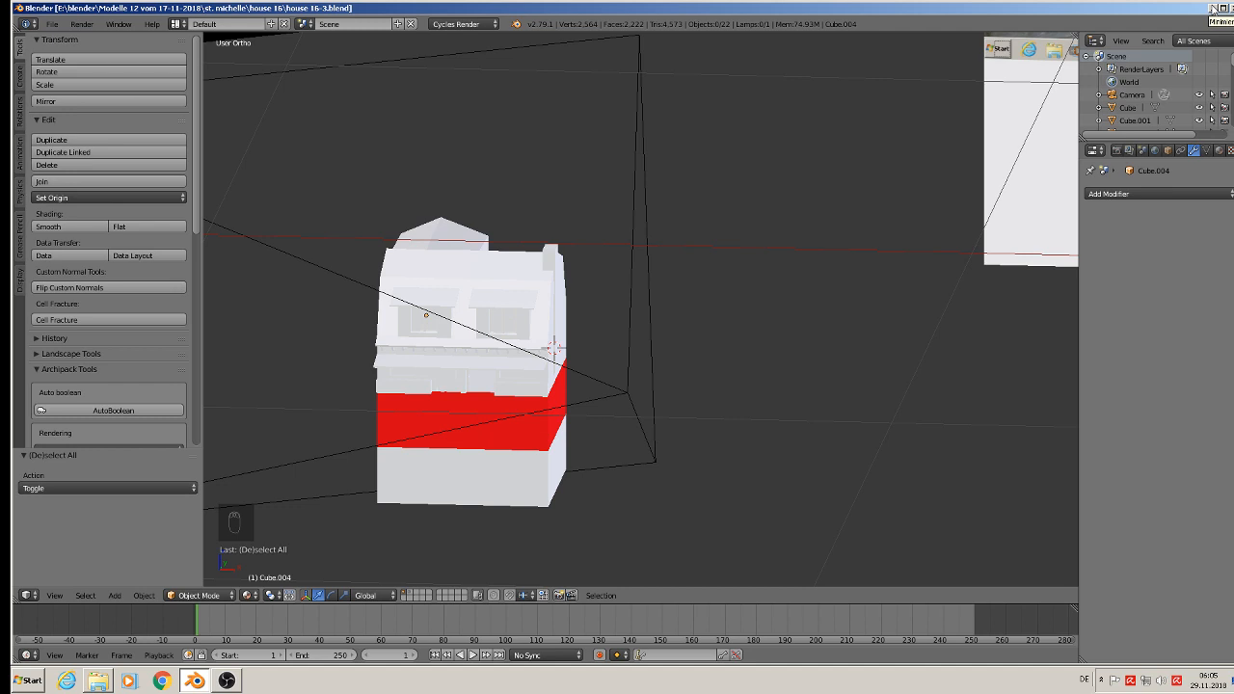
pyautogui.click(1213, 7)
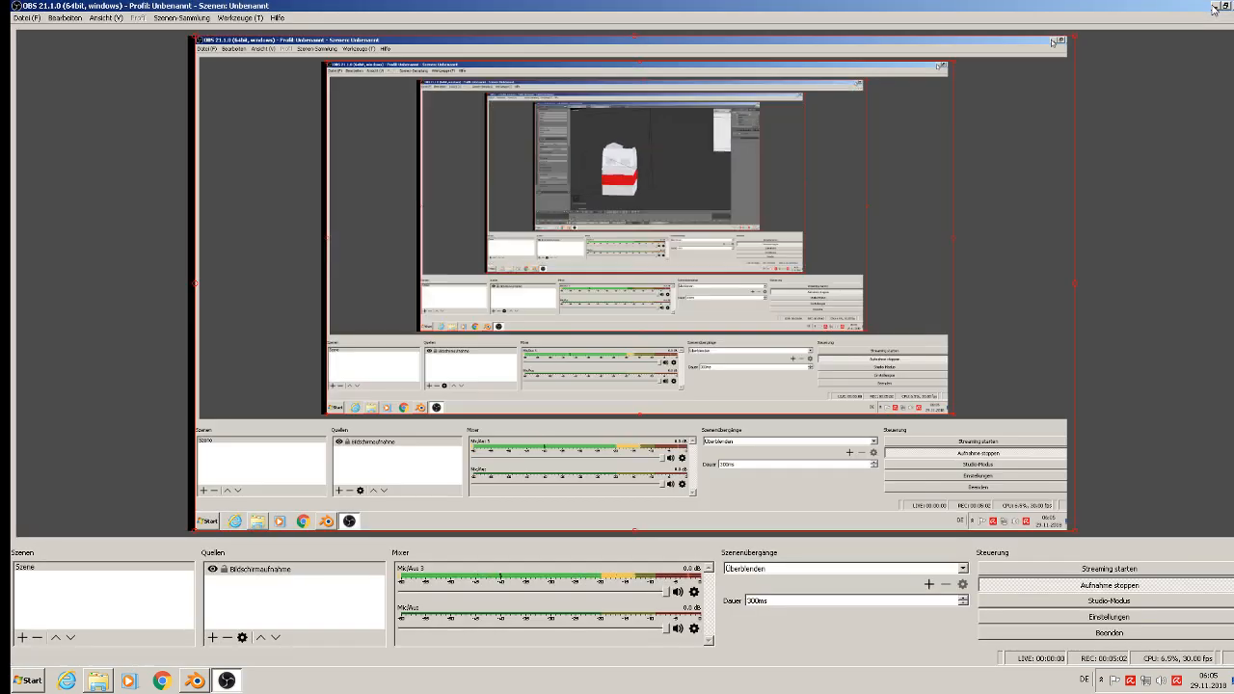
pyautogui.click(100, 683)
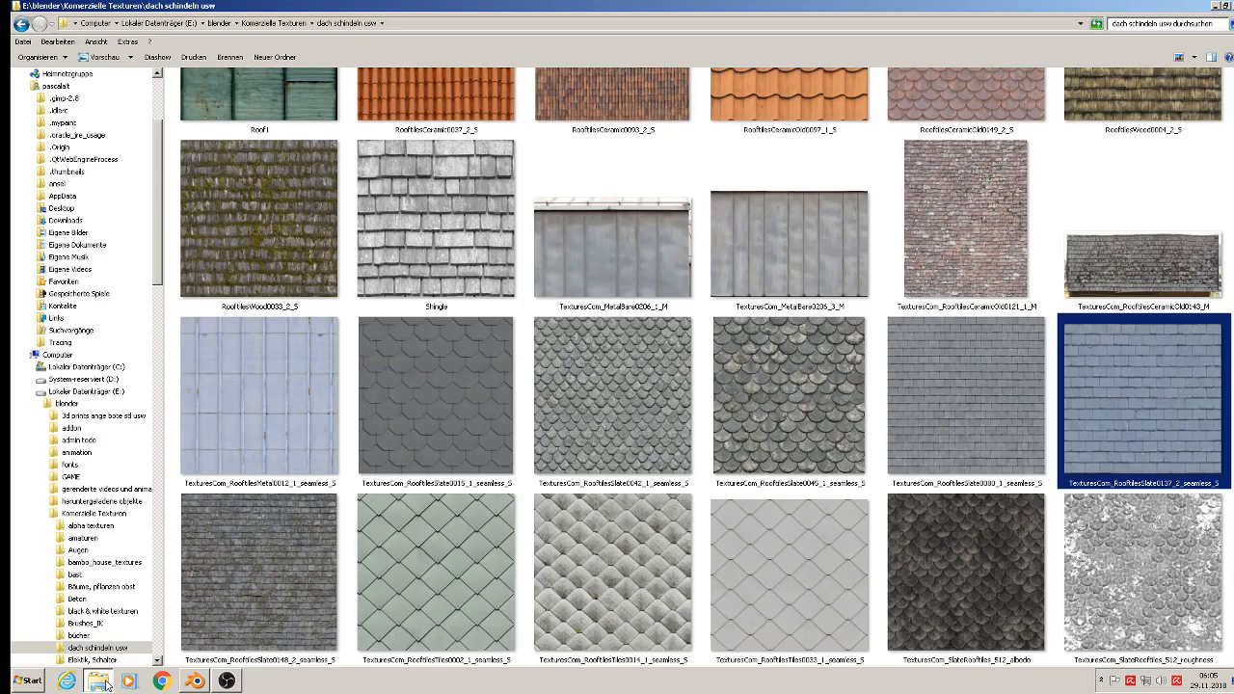
pyautogui.doubleClick(246, 545)
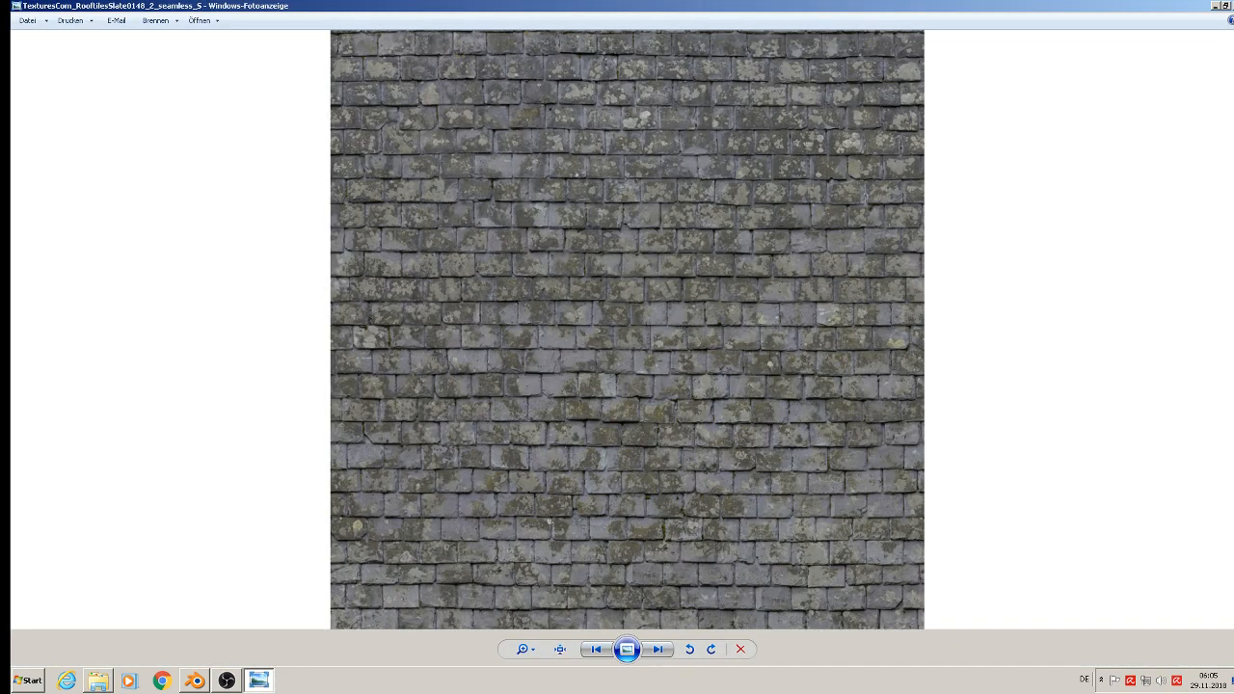
pyautogui.hotkey('alt', 'F4')
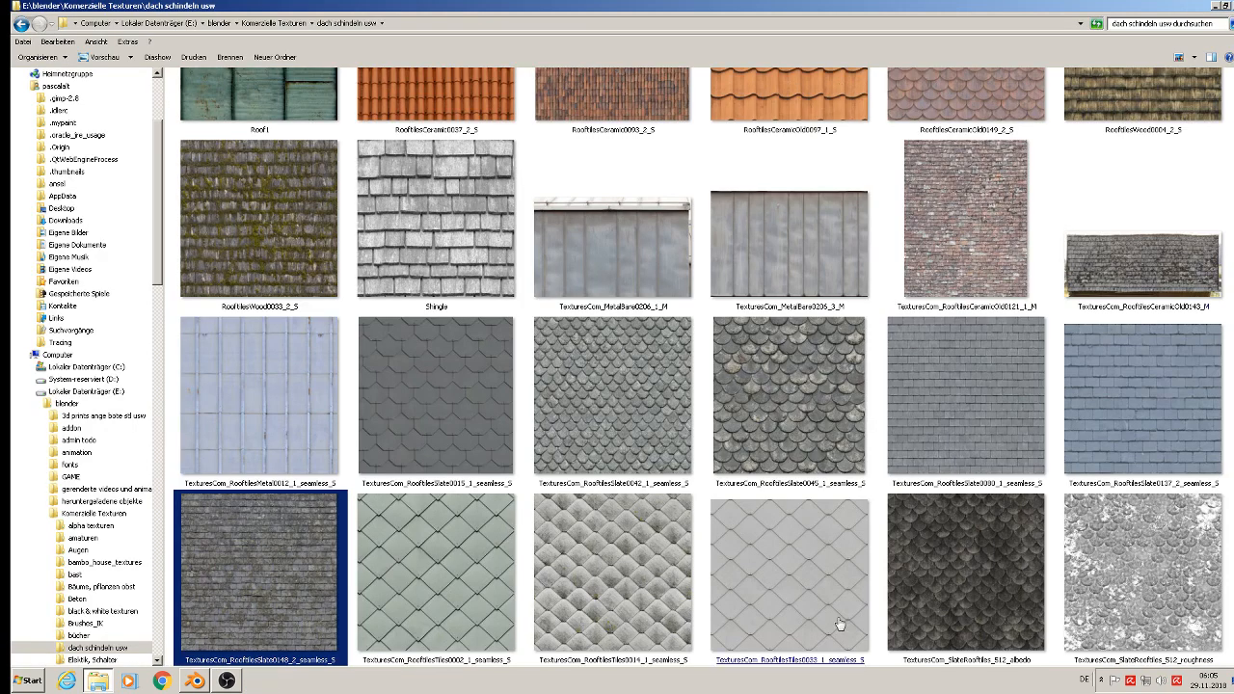
pyautogui.rightClick(239, 604)
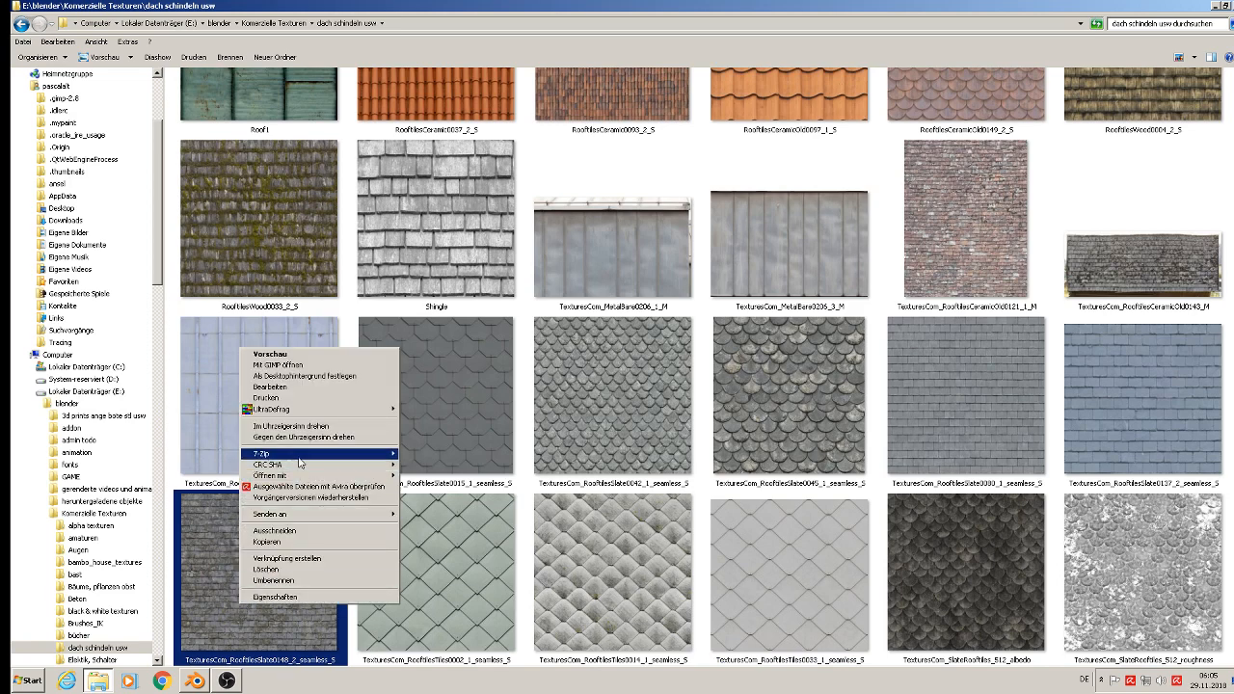
pyautogui.click(293, 543)
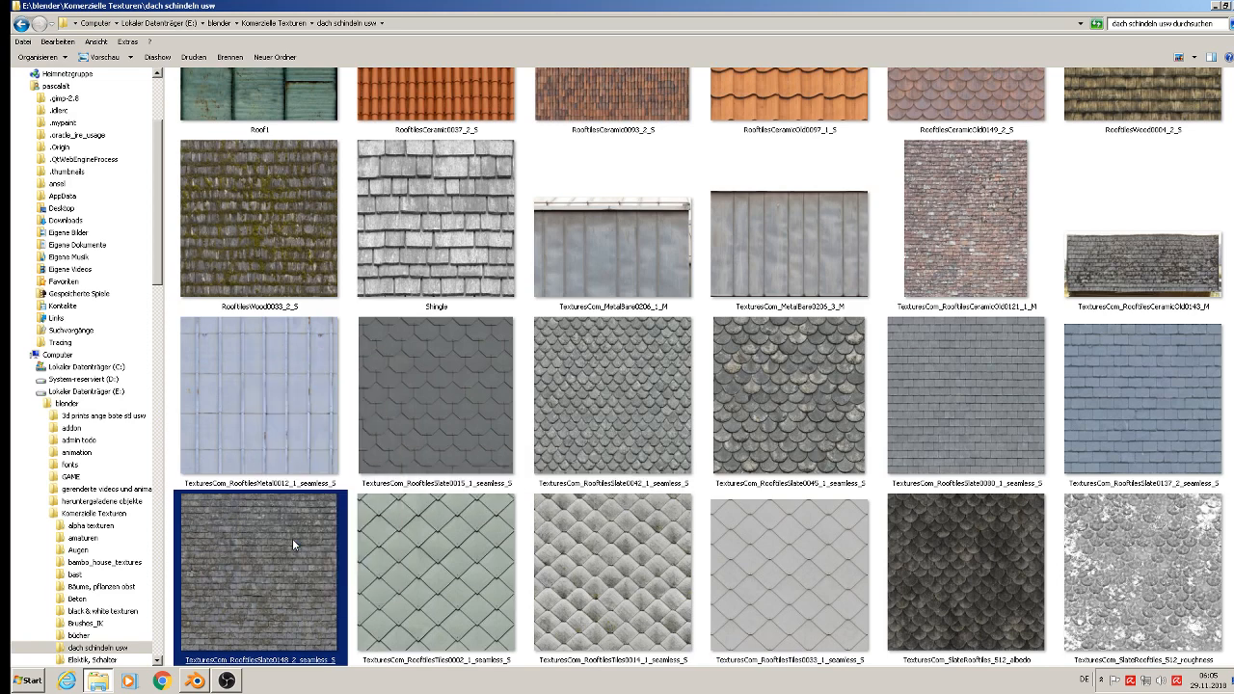
# Step: Open the textur folder inside st. michelle and check the slate texture TexturesCom_RooftilesSlate0148_2_seamless_S there
pyautogui.click(1219, 7)
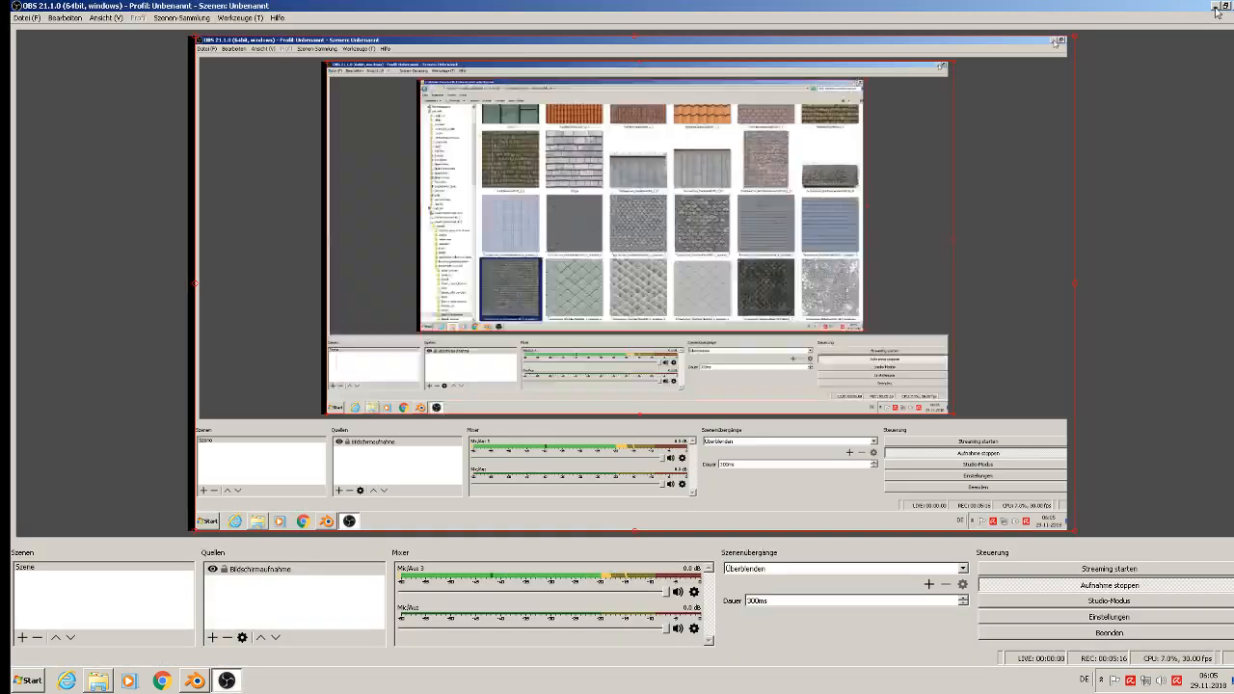
pyautogui.click(1216, 6)
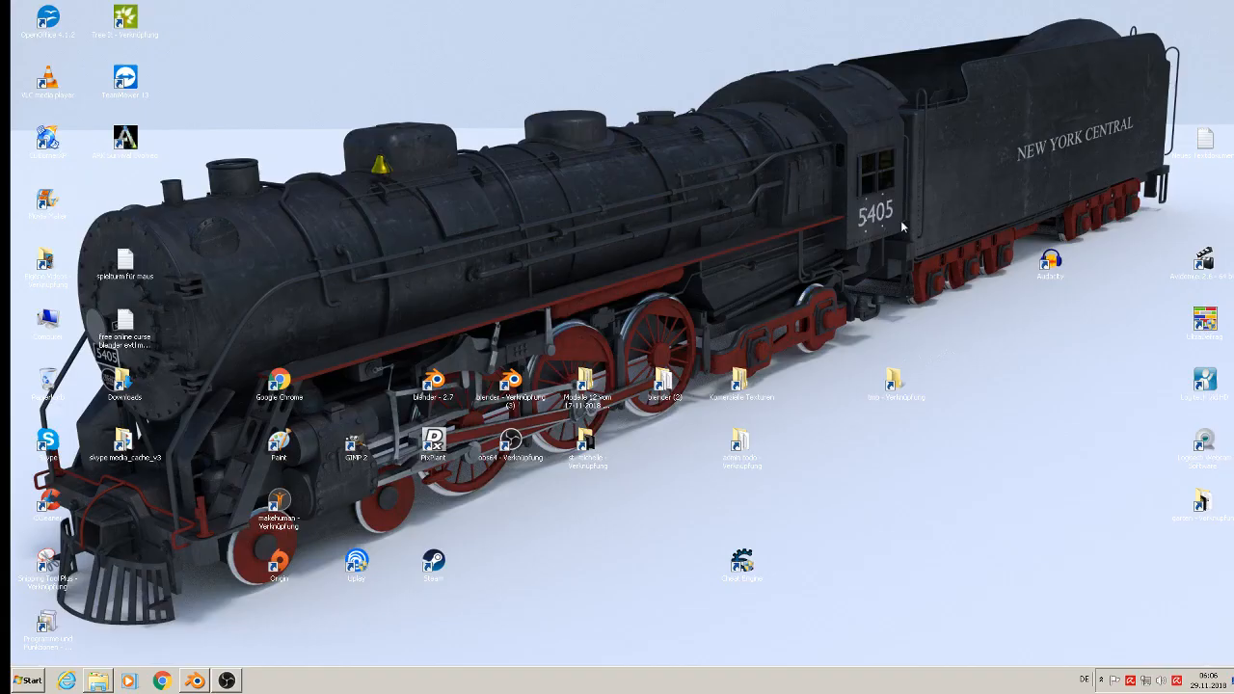
pyautogui.doubleClick(586, 442)
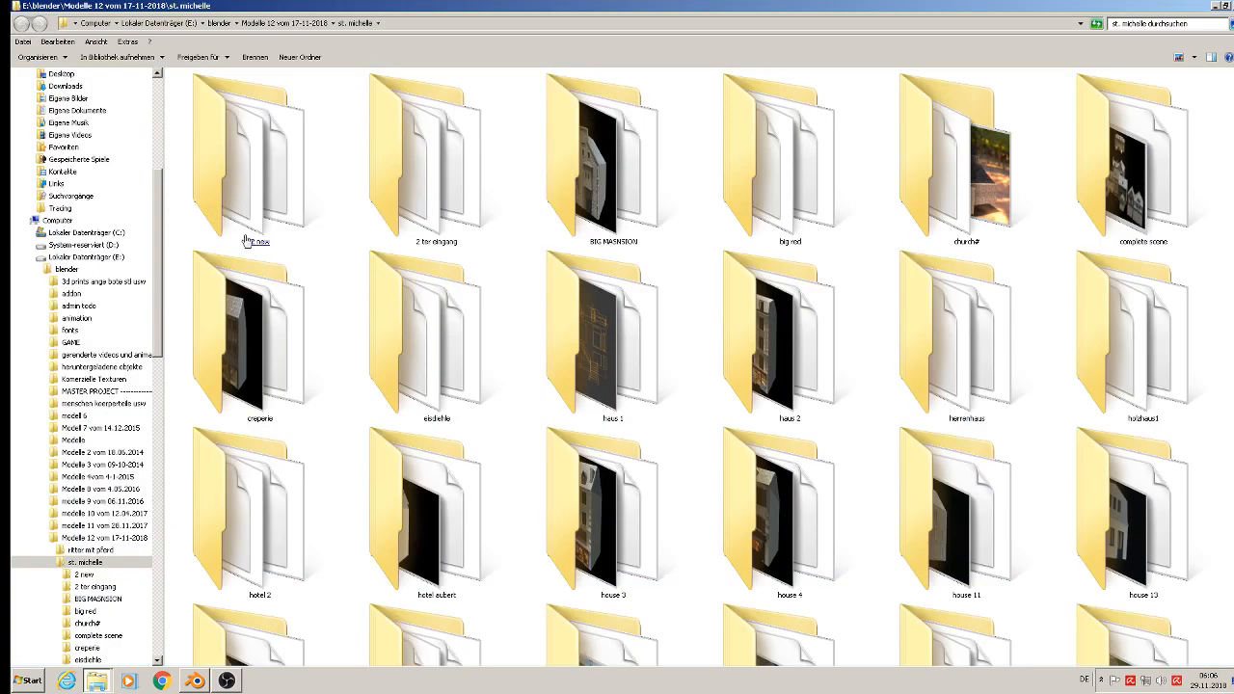
pyautogui.scroll(-5, 475, 435)
pyautogui.doubleClick(462, 441)
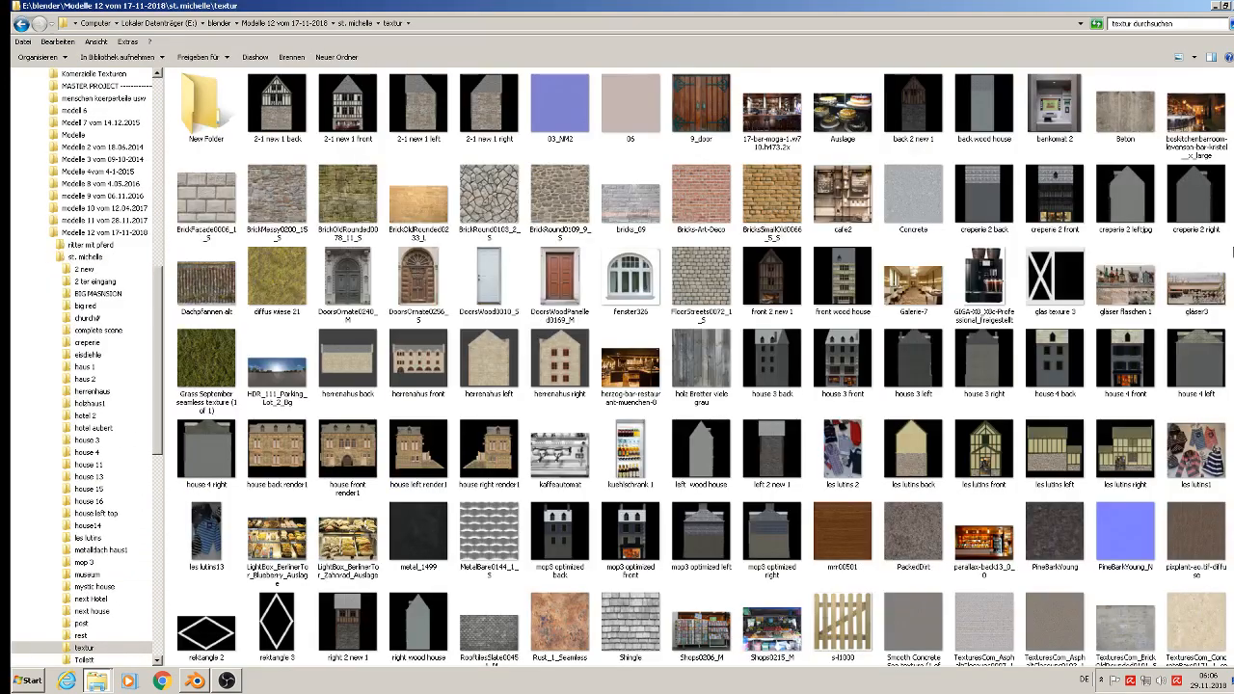
pyautogui.scroll(-4, 1221, 290)
pyautogui.click(1221, 326)
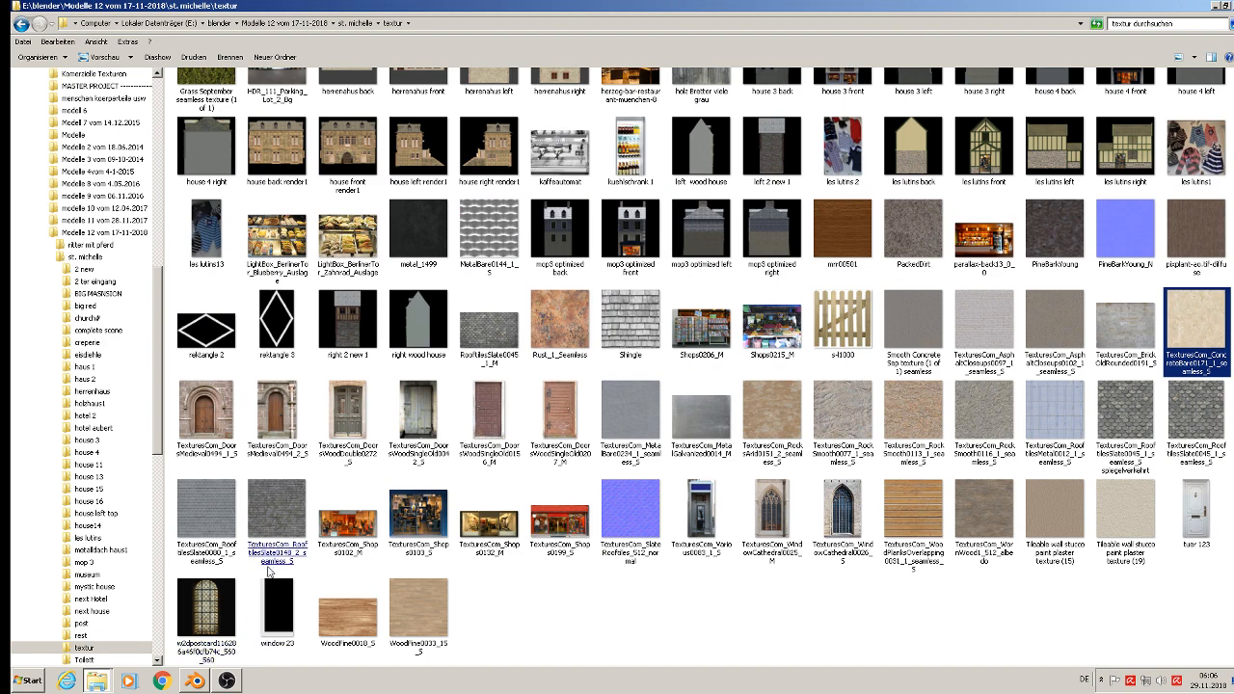
pyautogui.click(274, 518)
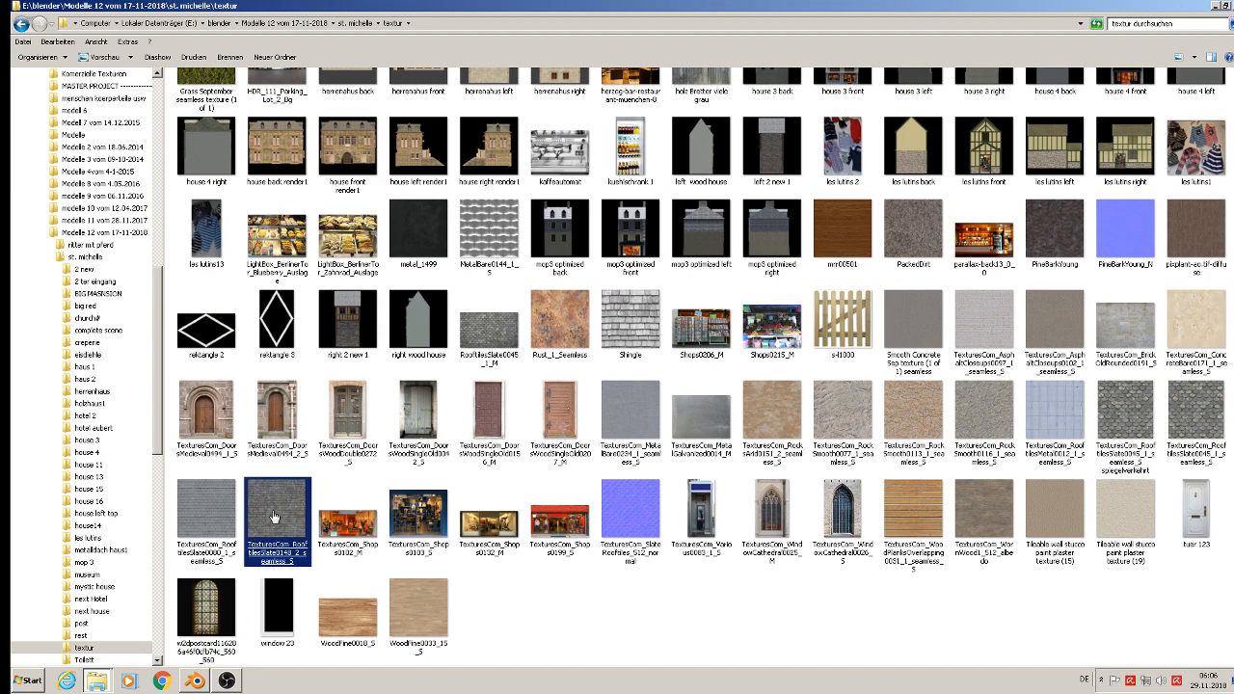
pyautogui.doubleClick(274, 518)
pyautogui.press('Escape')
# Step: Switch back to Blender, select the main house body and add a new material named "roof tiles" in an additional slot
pyautogui.click(196, 682)
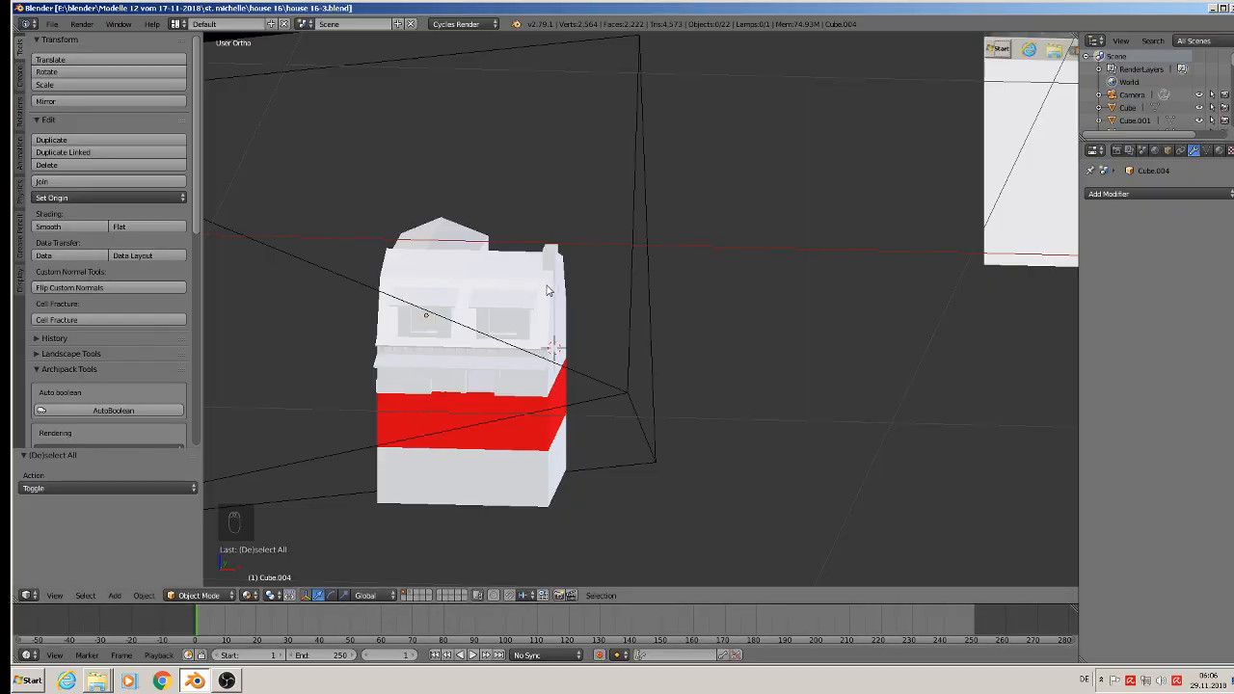
pyautogui.scroll(2, 512, 296)
pyautogui.rightClick(467, 258)
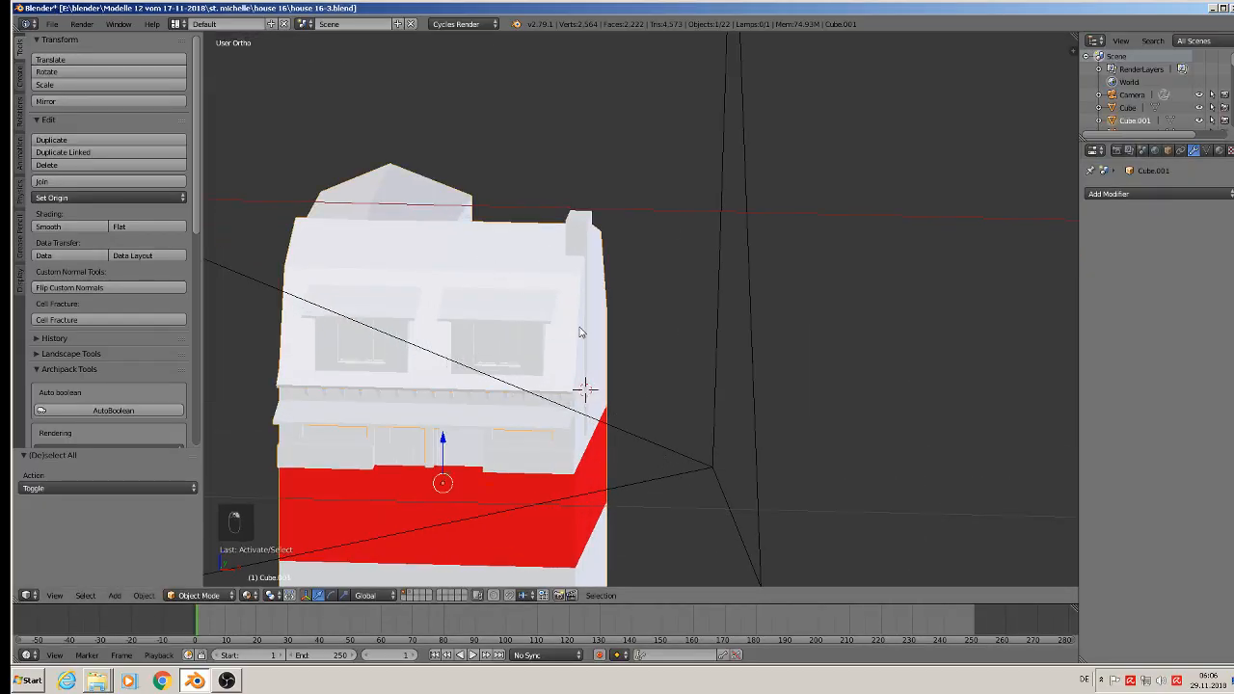
pyautogui.moveTo(581, 331); pyautogui.dragTo(508, 347, button='middle')
pyautogui.click(1219, 151)
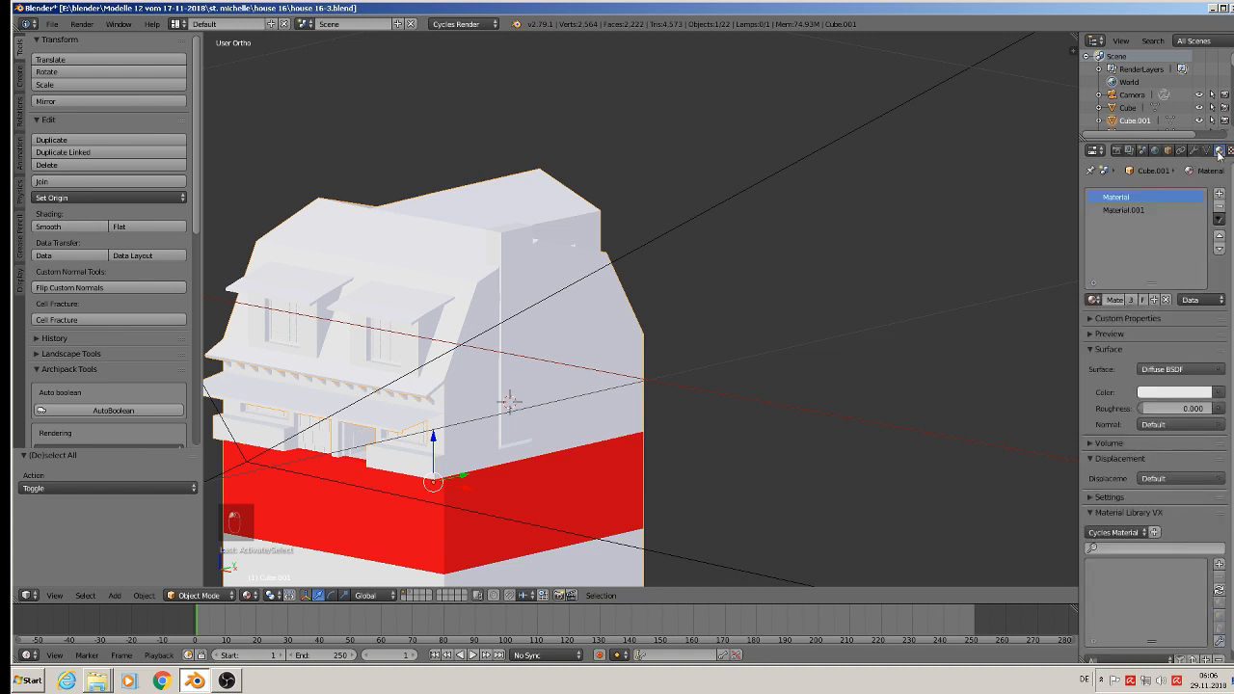
pyautogui.click(1221, 195)
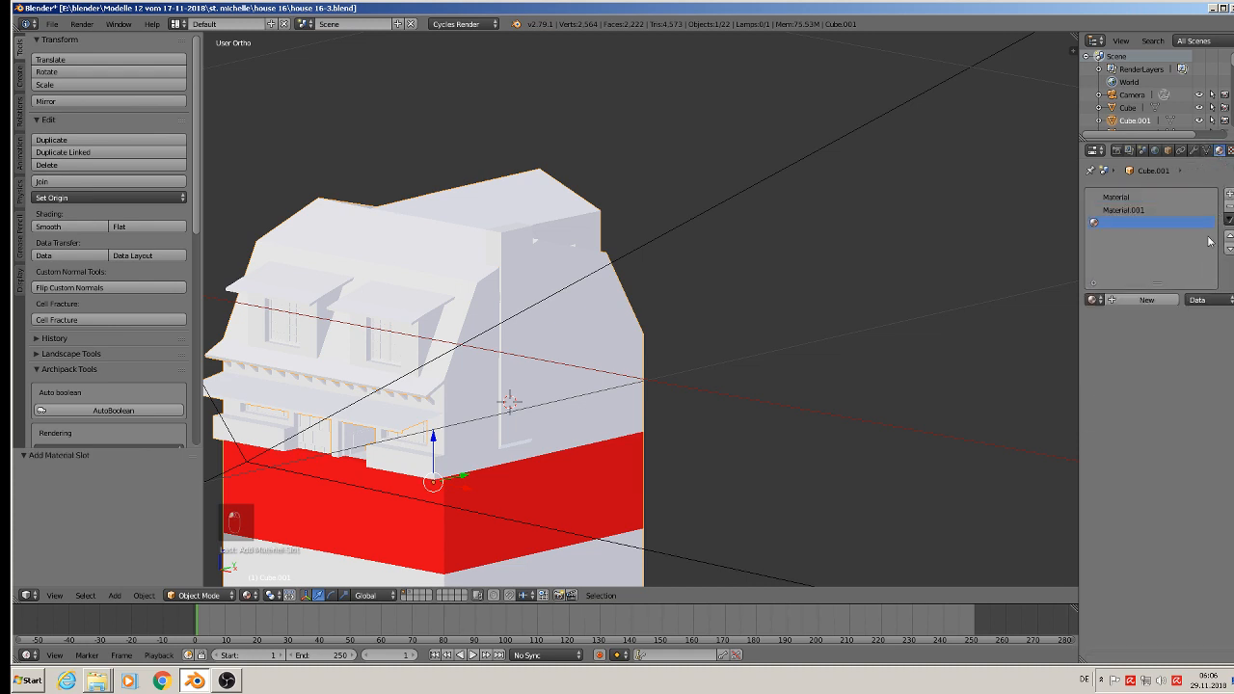
pyautogui.click(1148, 300)
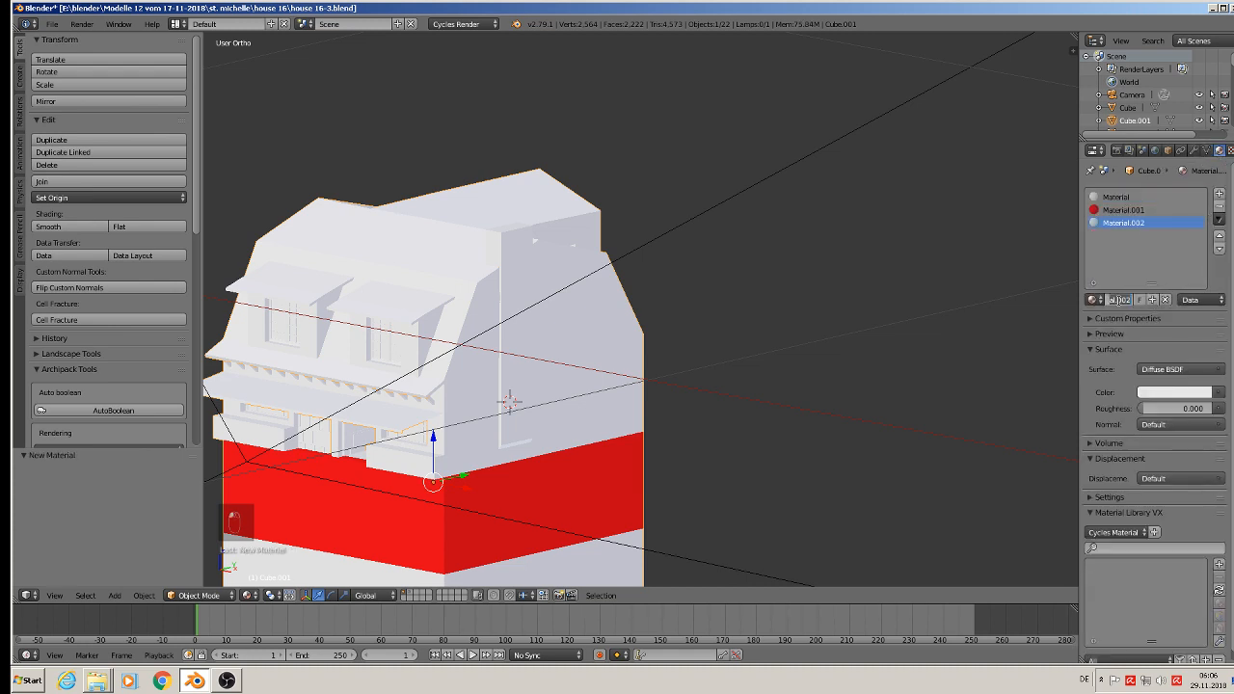
pyautogui.write('roof tiles')
pyautogui.press('Return')
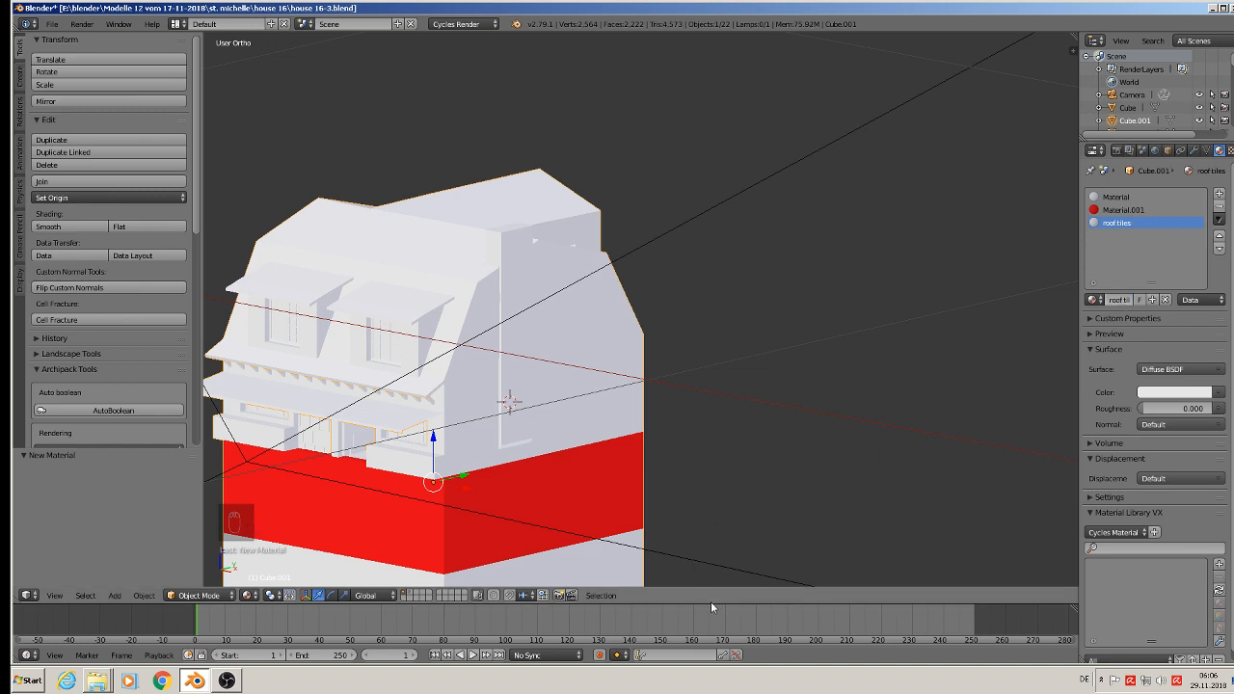
# Step: Enlarge the timeline area to about half the window height and turn it into a Node Editor
pyautogui.moveTo(711, 604); pyautogui.dragTo(728, 390)
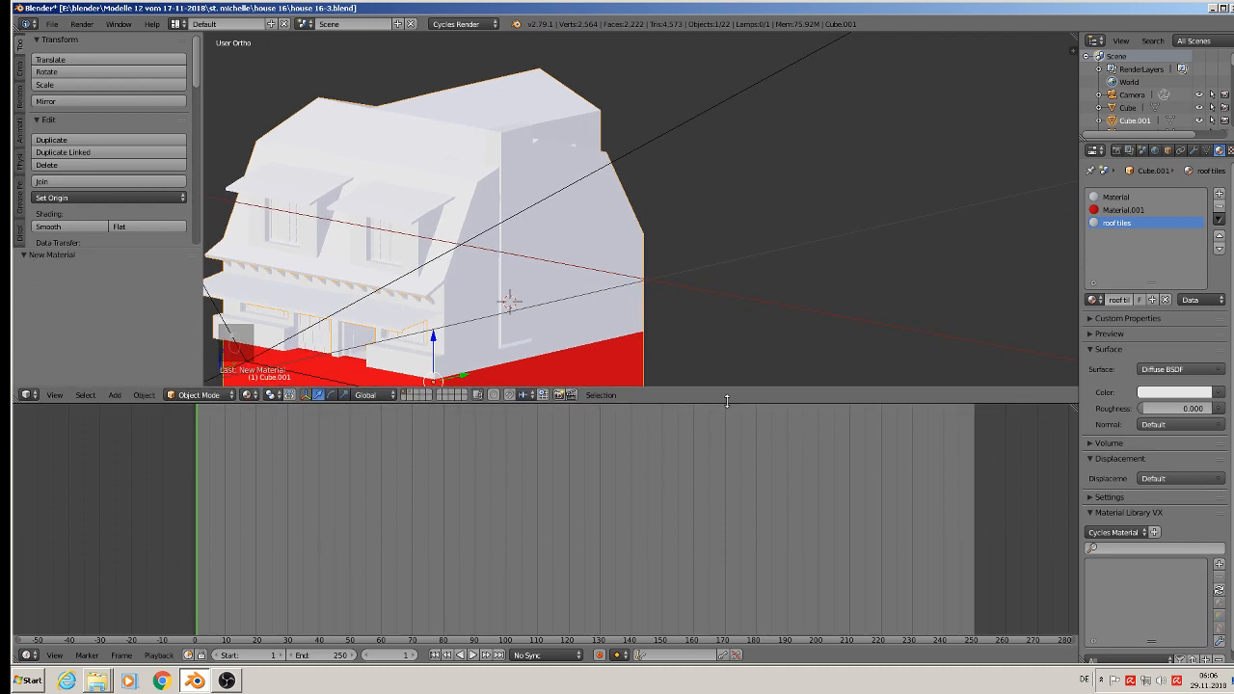
pyautogui.click(28, 656)
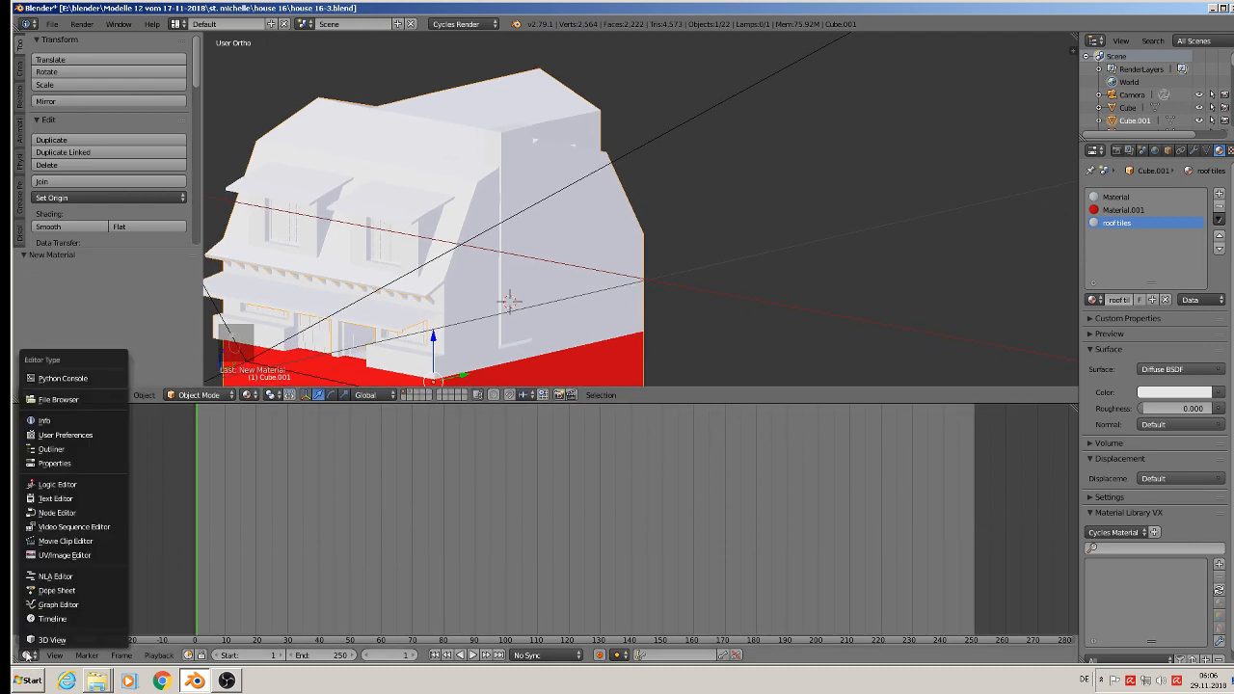
pyautogui.click(57, 513)
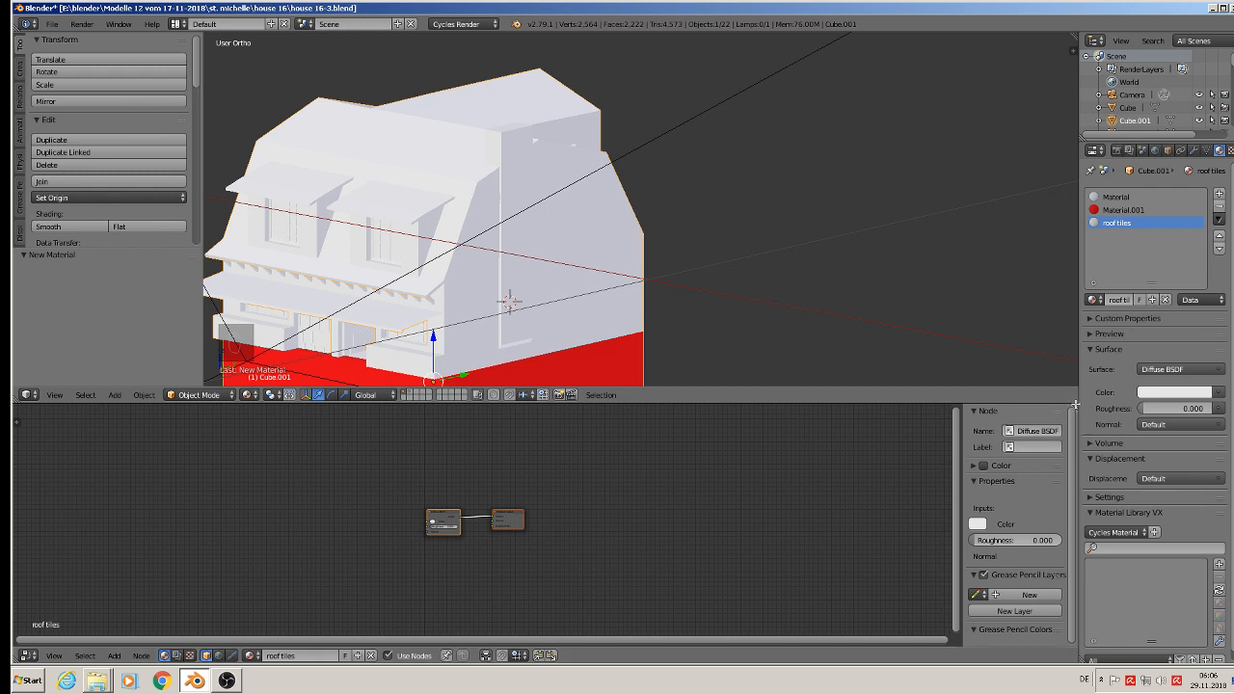
# Step: Split the Node Editor into two side-by-side areas, hide both properties sidebars and make the second area a UV/Image Editor
pyautogui.moveTo(1074, 409); pyautogui.dragTo(516, 431)
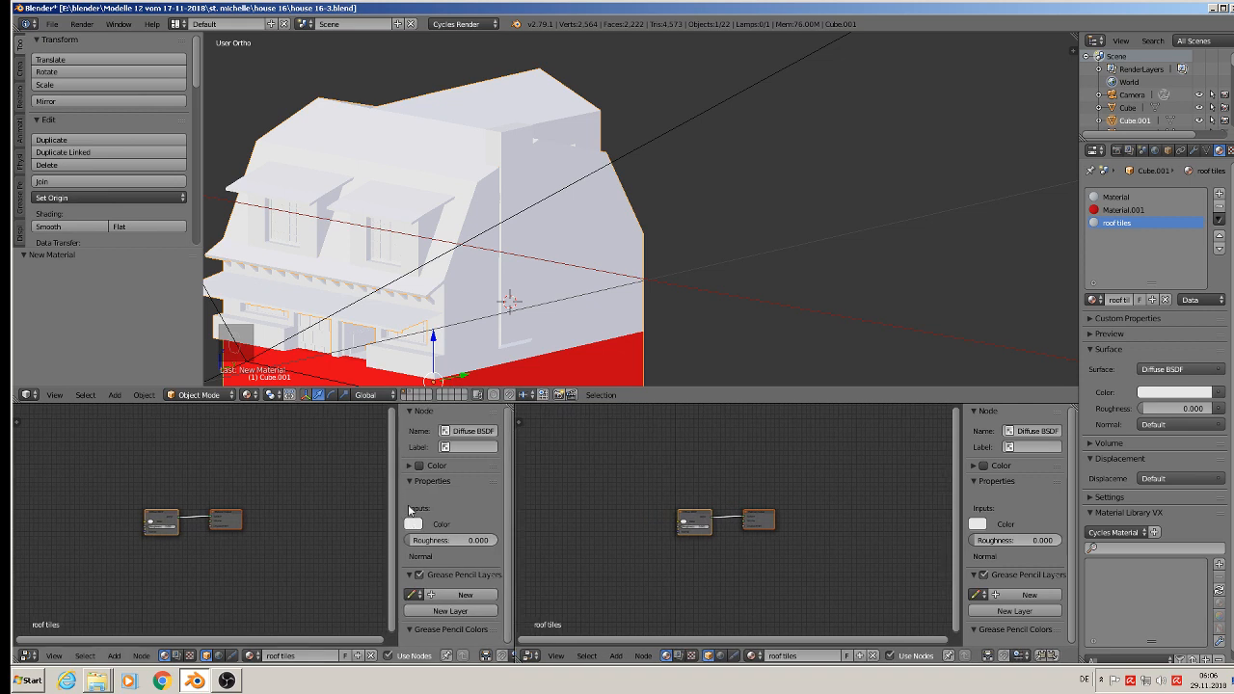
pyautogui.press('n')
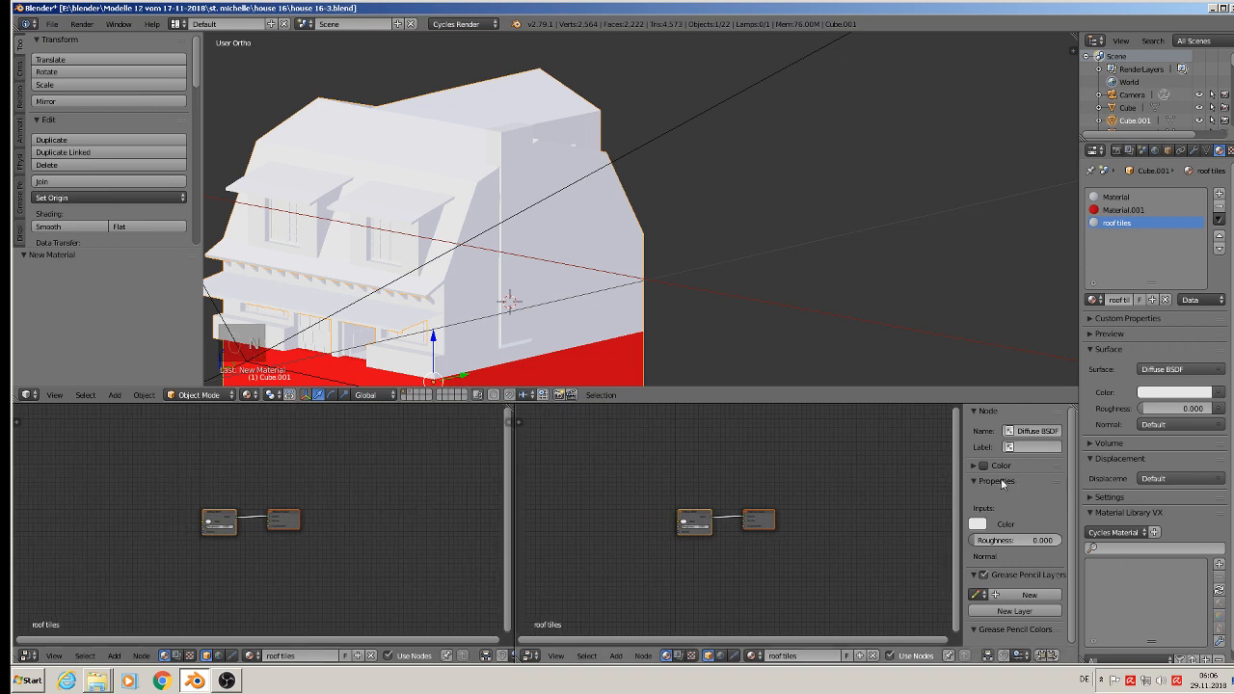
pyautogui.press('n')
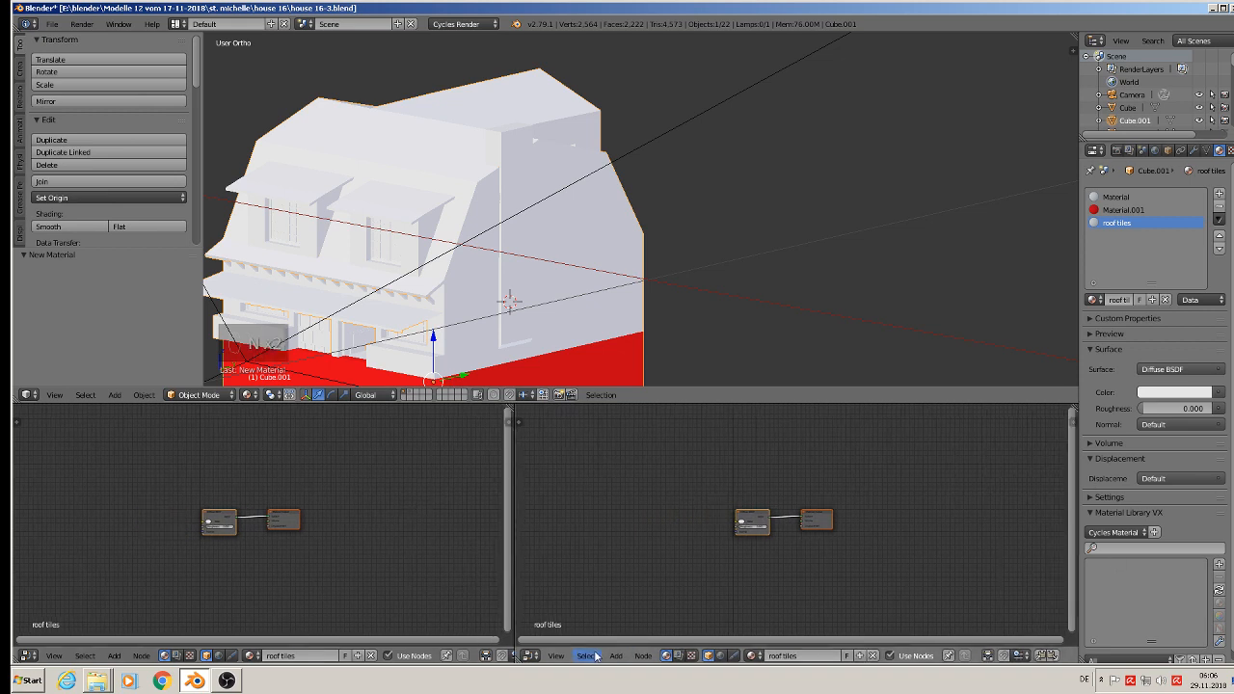
pyautogui.click(530, 656)
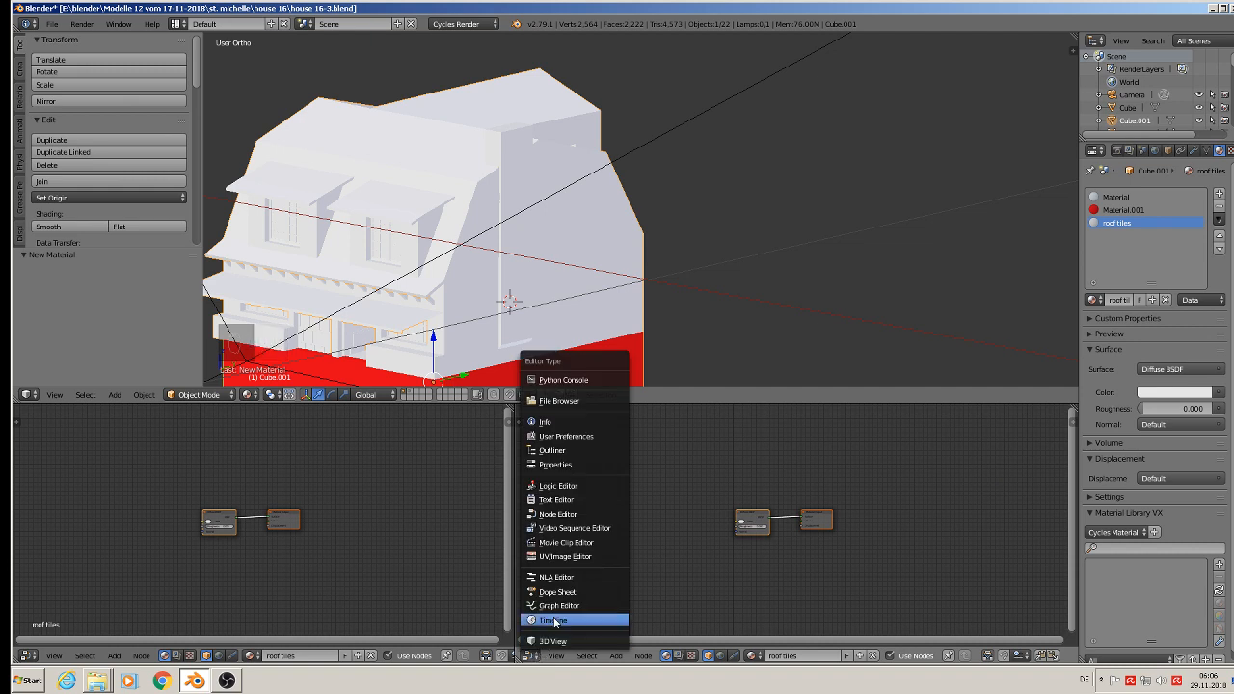
pyautogui.click(565, 557)
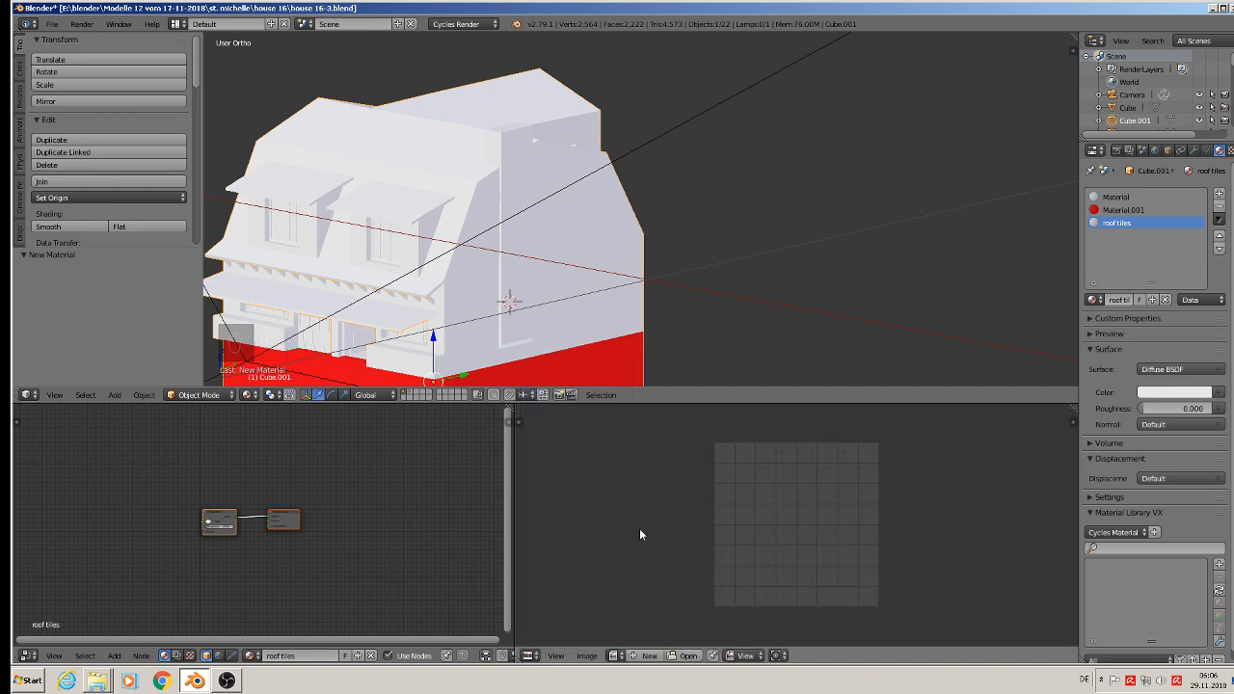
# Step: Add an Image Texture node to the roof tiles material and place it to the left of the Diffuse BSDF node
pyautogui.scroll(4, 324, 526)
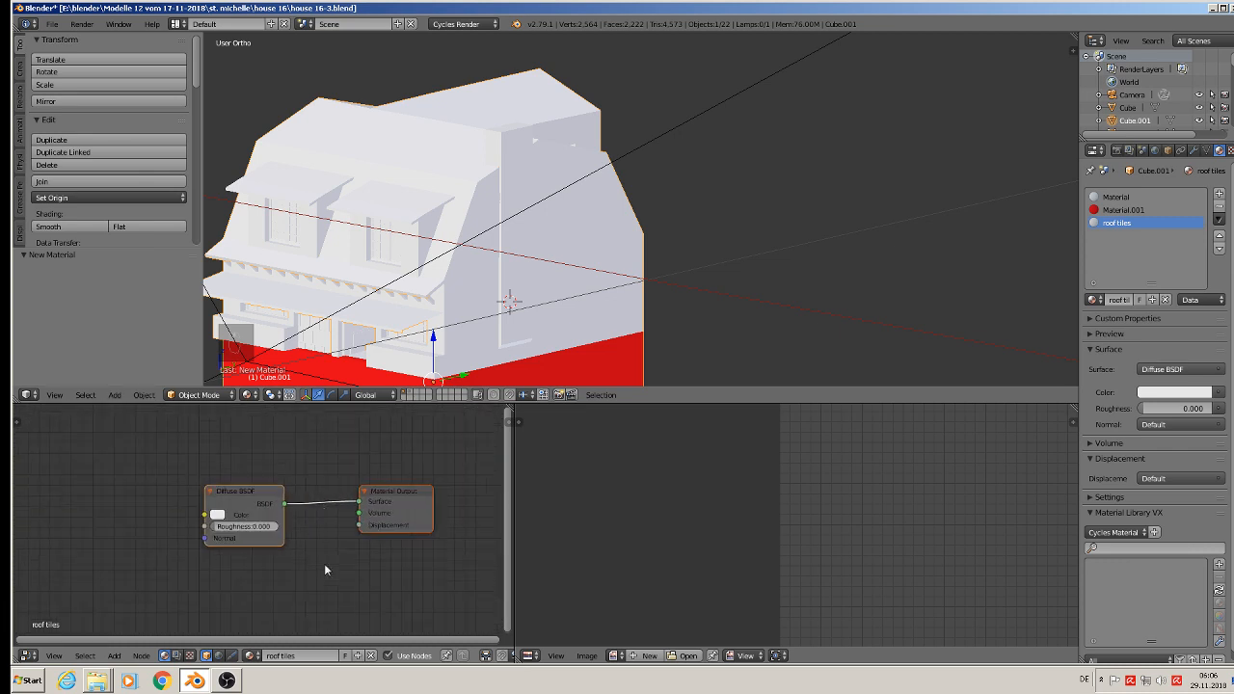
pyautogui.scroll(-4, 426, 534)
pyautogui.moveTo(404, 530); pyautogui.dragTo(404, 525, button='middle')
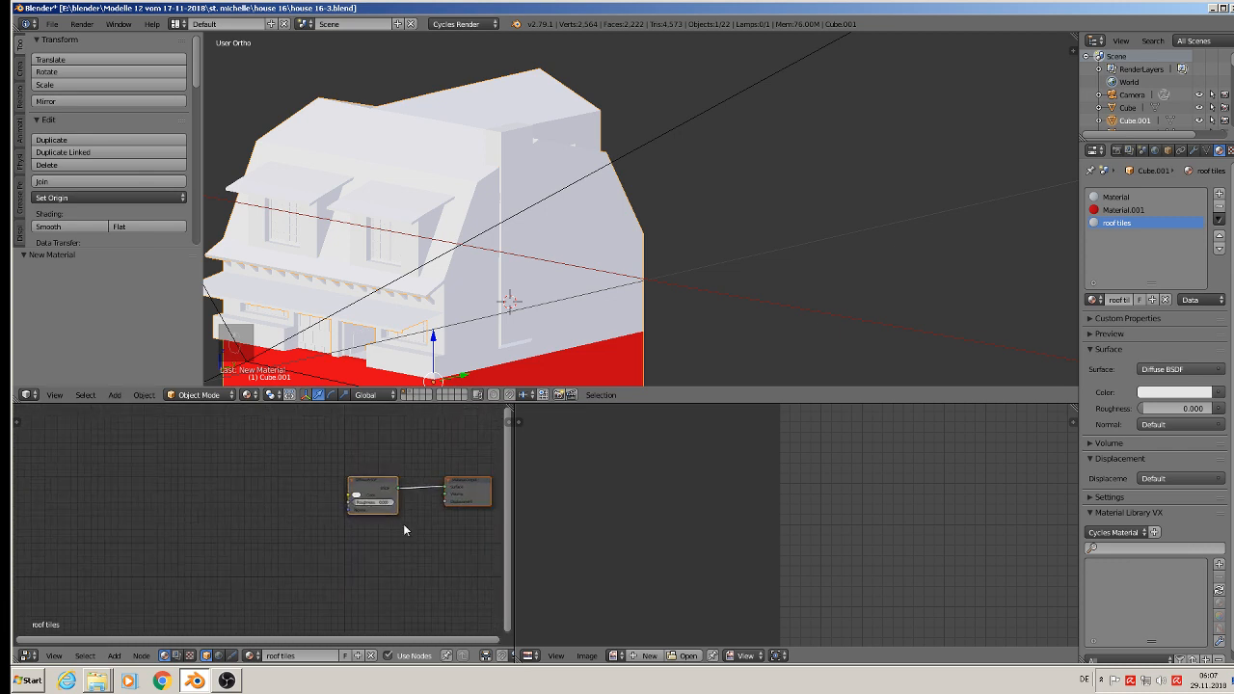
pyautogui.click(114, 656)
pyautogui.moveTo(157, 589)
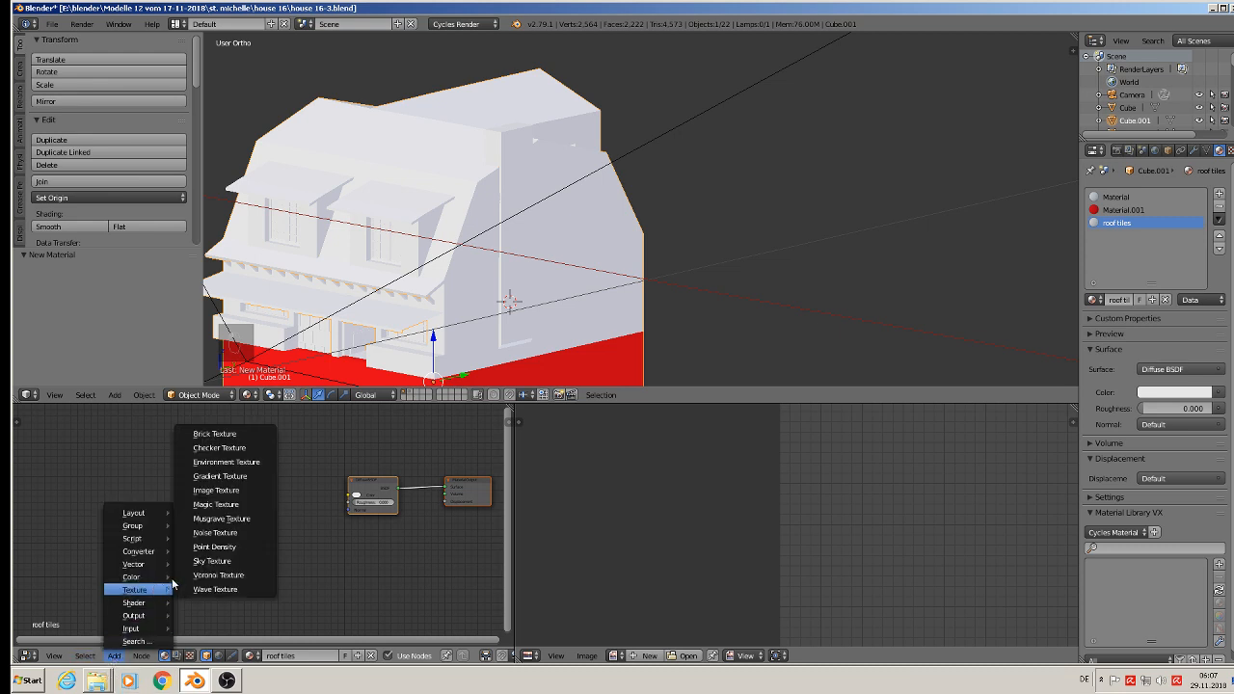
pyautogui.click(216, 490)
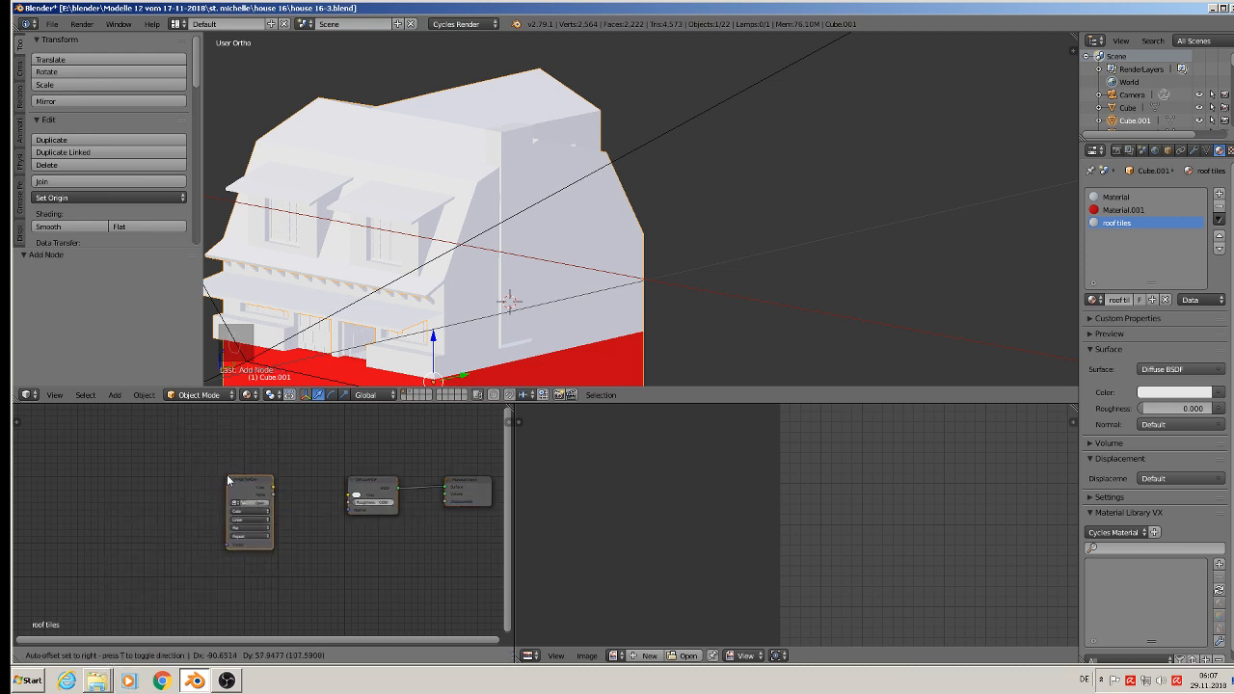
pyautogui.click(239, 475)
pyautogui.scroll(3, 250, 487)
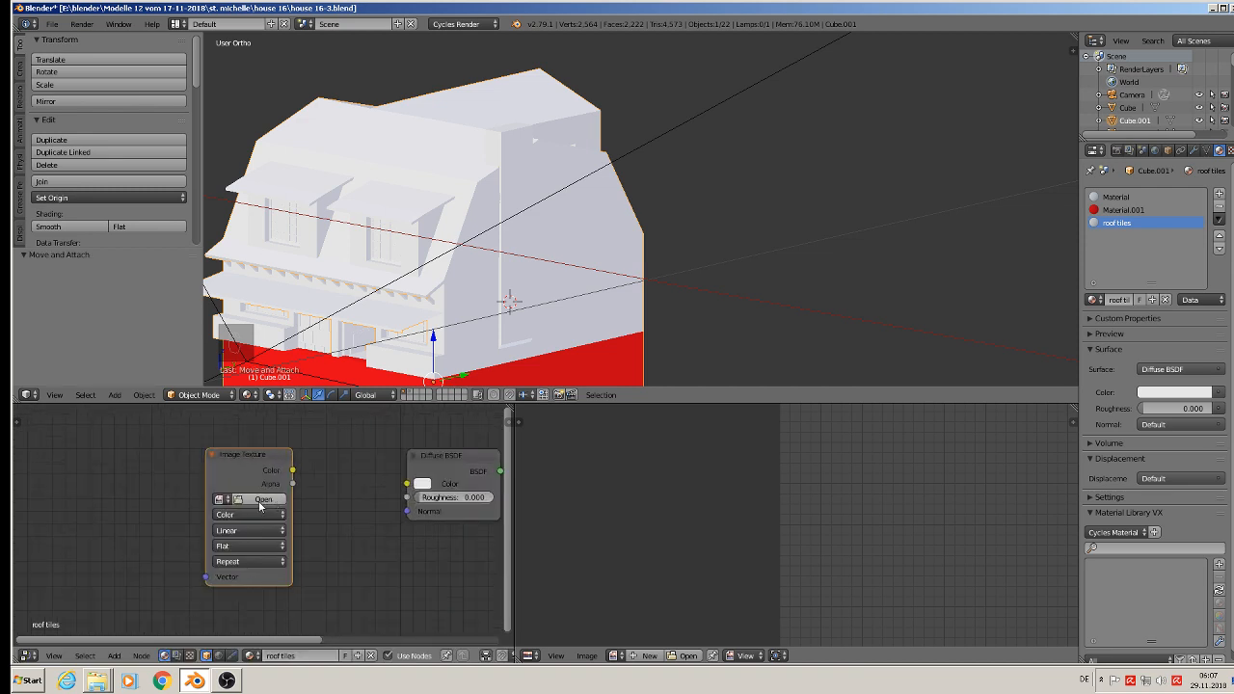
# Step: Load TexturesCom_RooftilesSlate0148_2_seamless_S.jpg from the textur folder into the Image Texture node, browsing the files as thumbnails
pyautogui.click(262, 499)
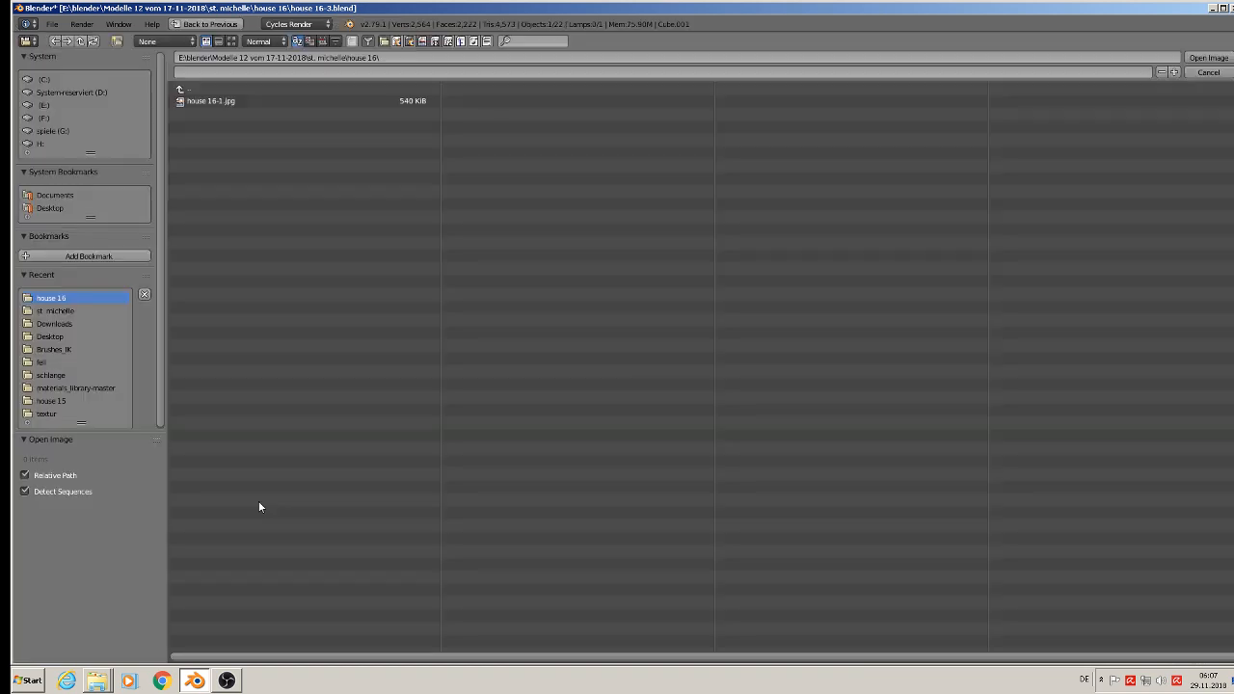
pyautogui.click(71, 310)
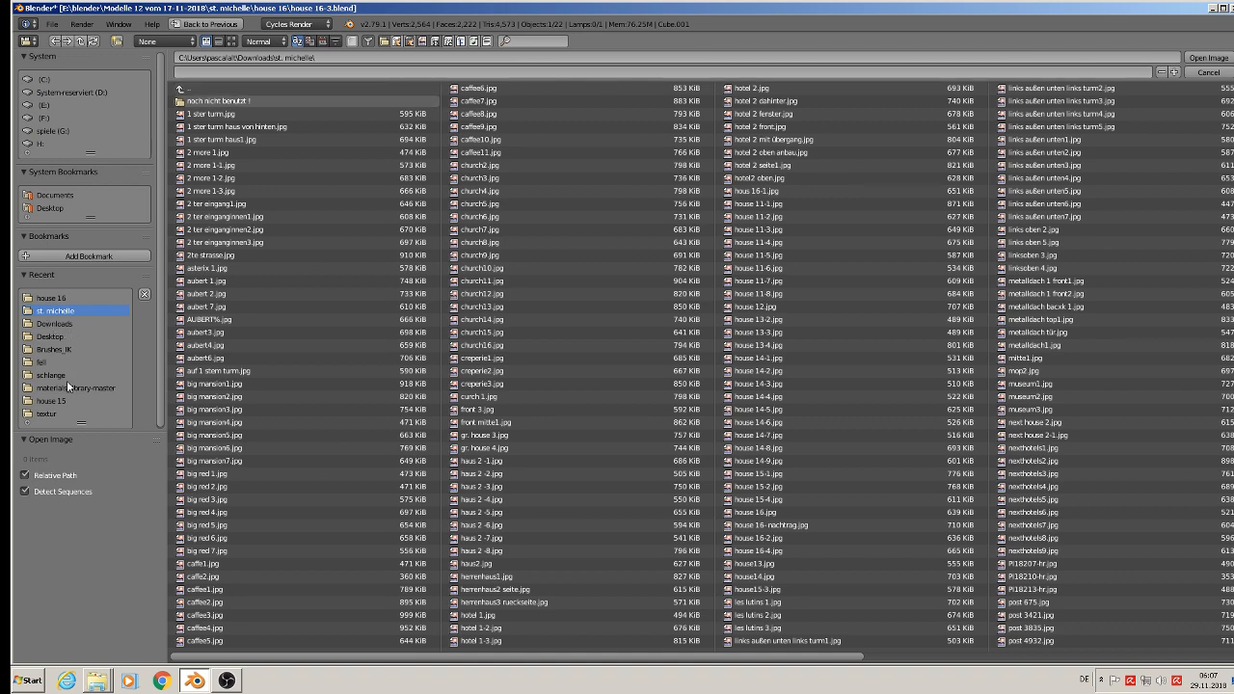
pyautogui.click(53, 413)
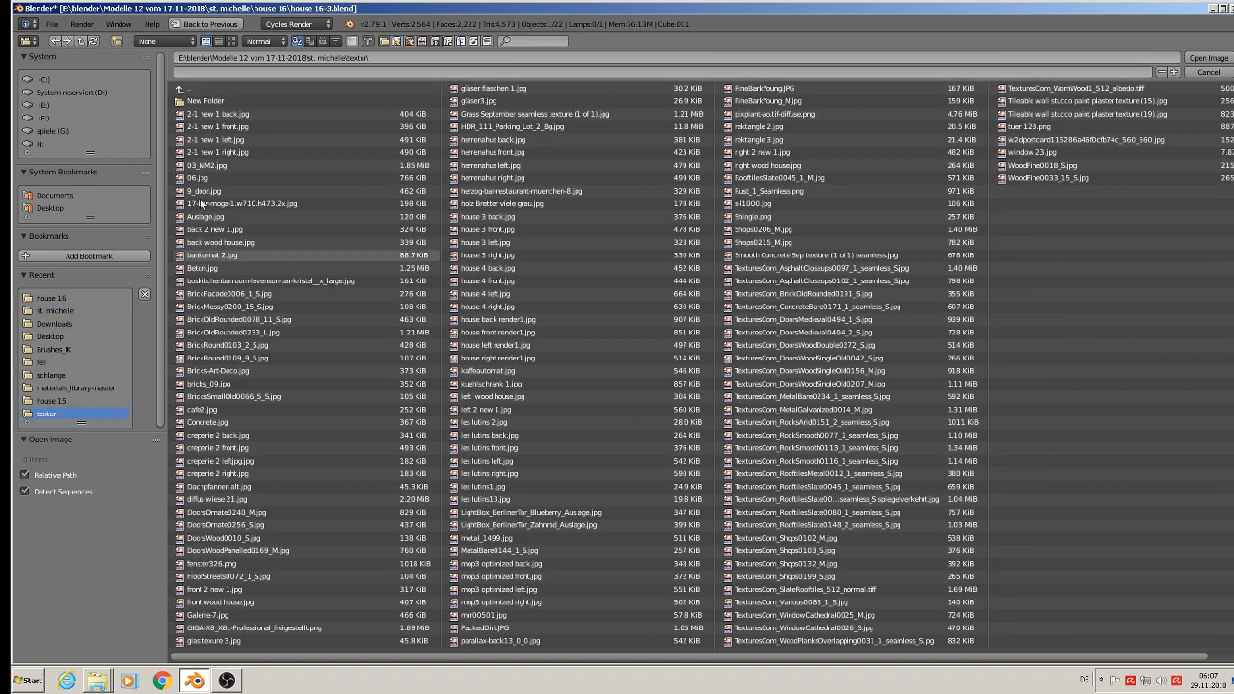
pyautogui.click(231, 42)
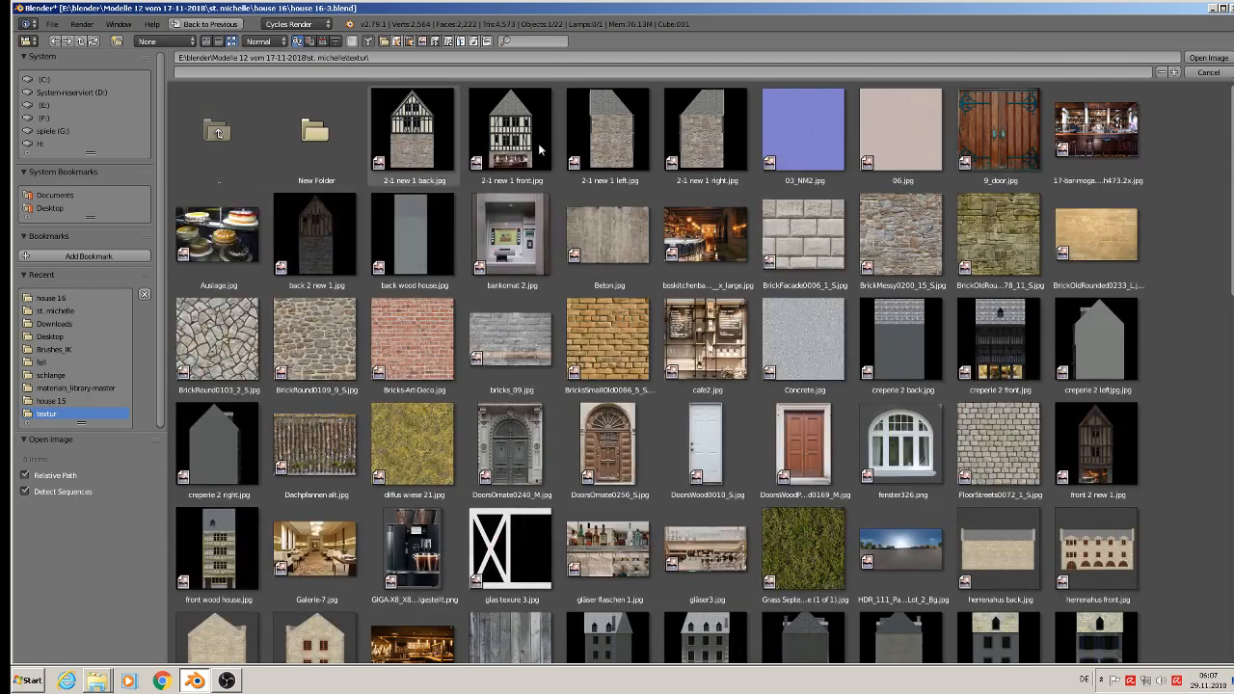
pyautogui.scroll(-15, 1206, 457)
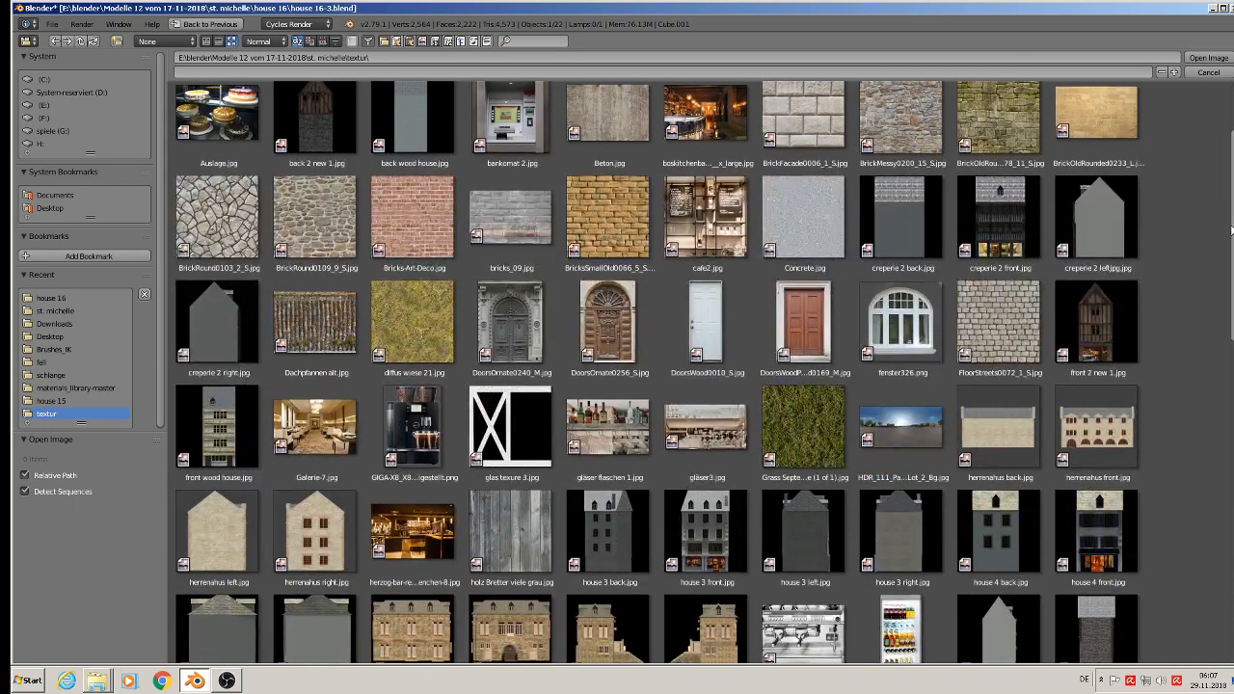
pyautogui.scroll(-4, 1207, 528)
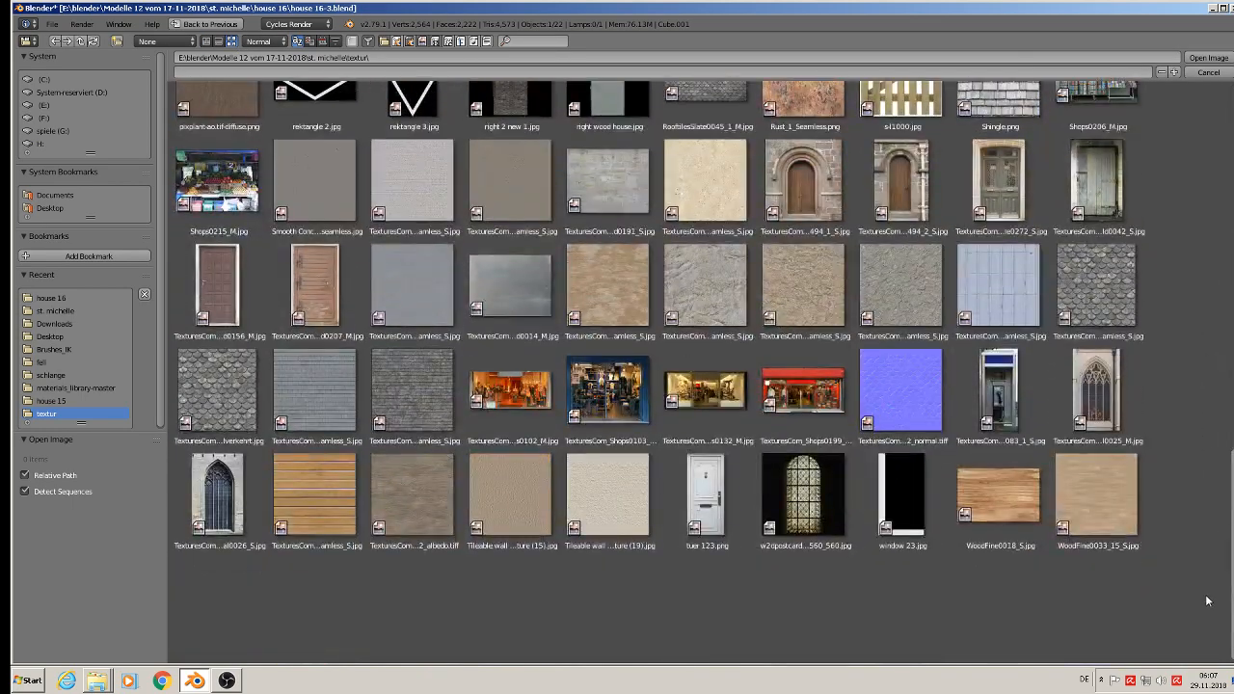
pyautogui.doubleClick(412, 390)
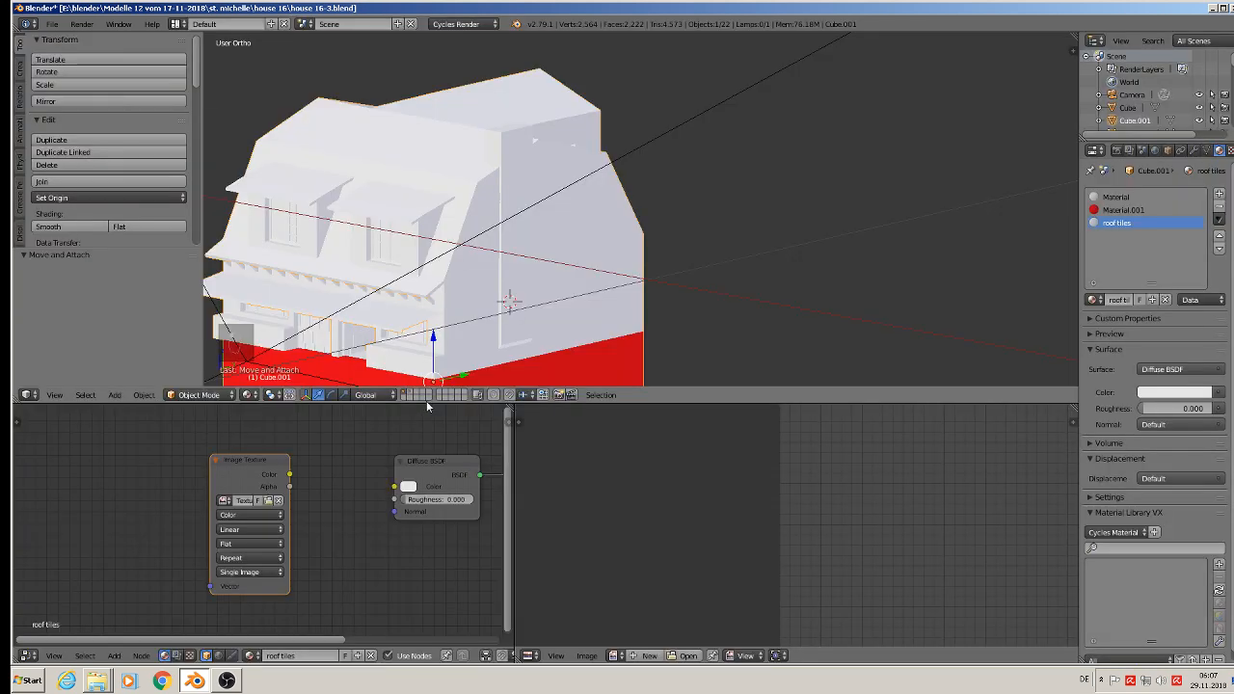
# Step: Link the Image Texture's Color output to the Diffuse BSDF's Color input and show the material preview
pyautogui.moveTo(290, 475); pyautogui.dragTo(394, 488)
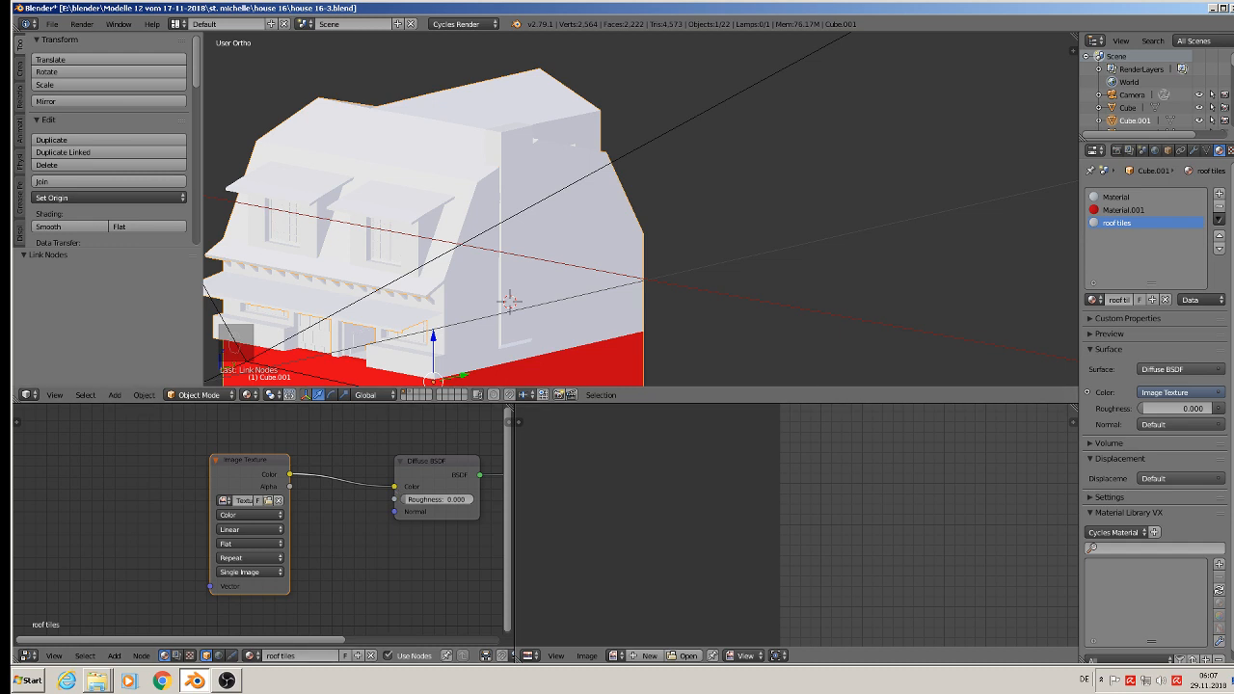
pyautogui.click(1096, 334)
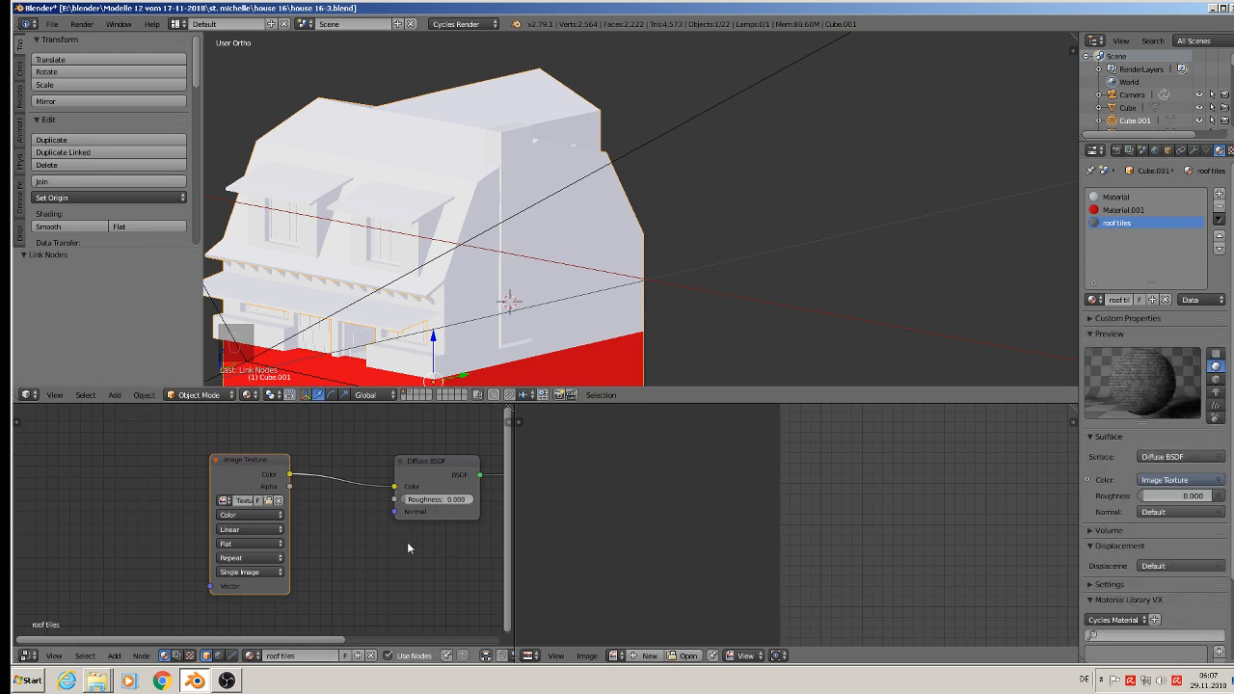
# Step: Add a Mapping node before the Image Texture node, set its type to Texture and link its Vector output to the image's Vector input
pyautogui.scroll(-2, 343, 530)
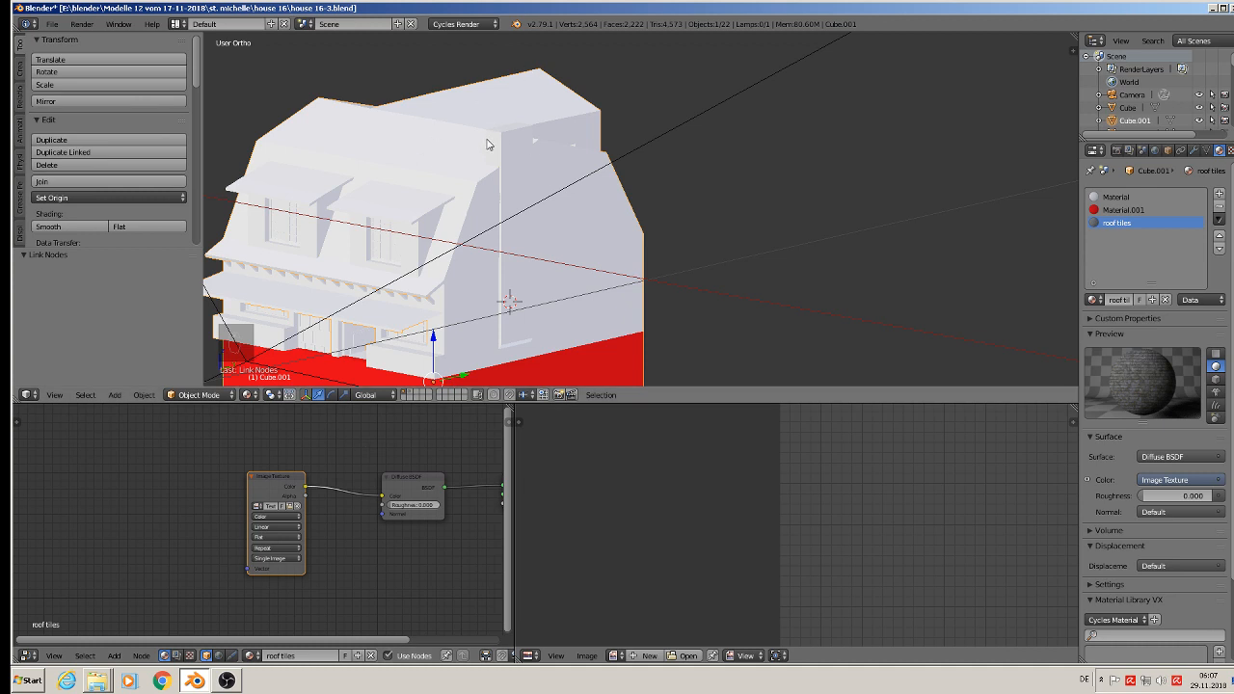
pyautogui.scroll(-2, 363, 524)
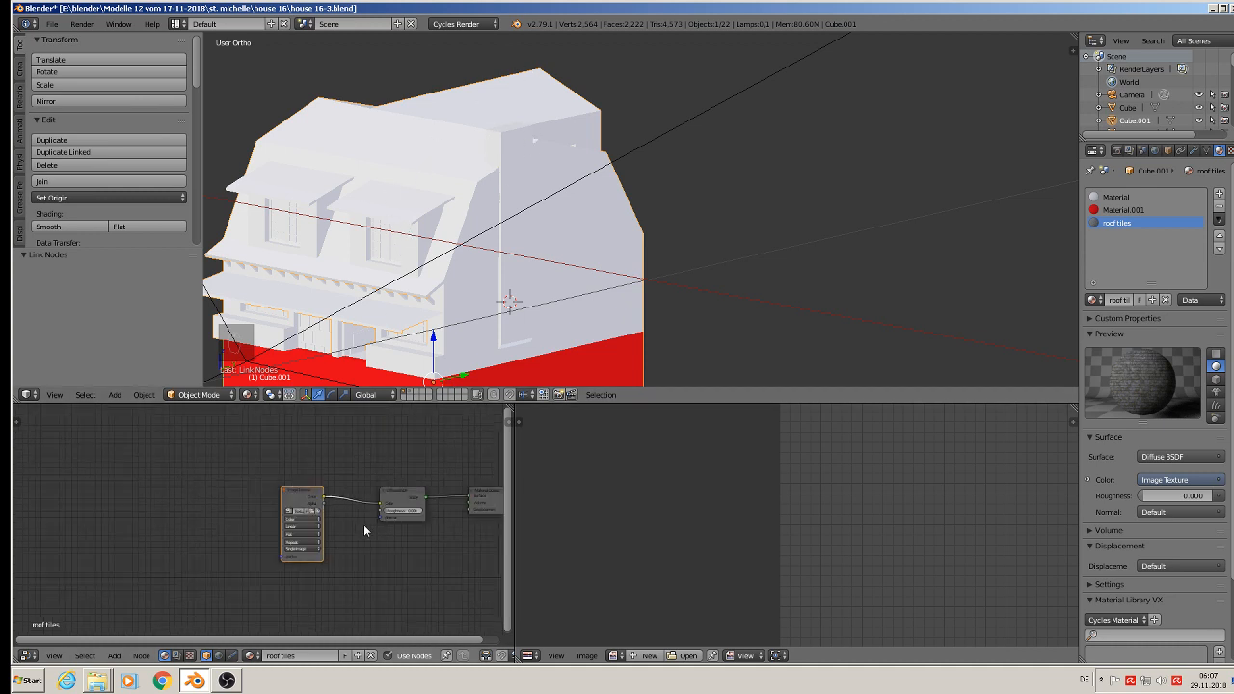
pyautogui.moveTo(363, 525); pyautogui.dragTo(417, 521, button='middle')
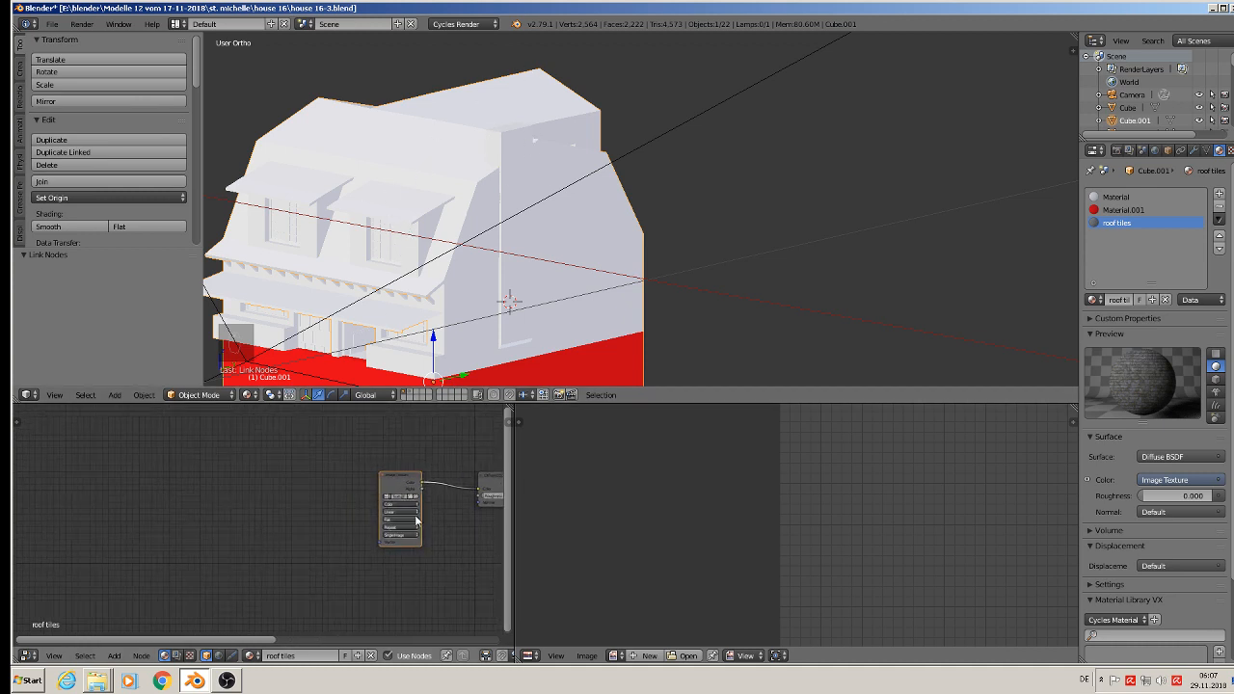
pyautogui.click(113, 657)
pyautogui.moveTo(145, 576)
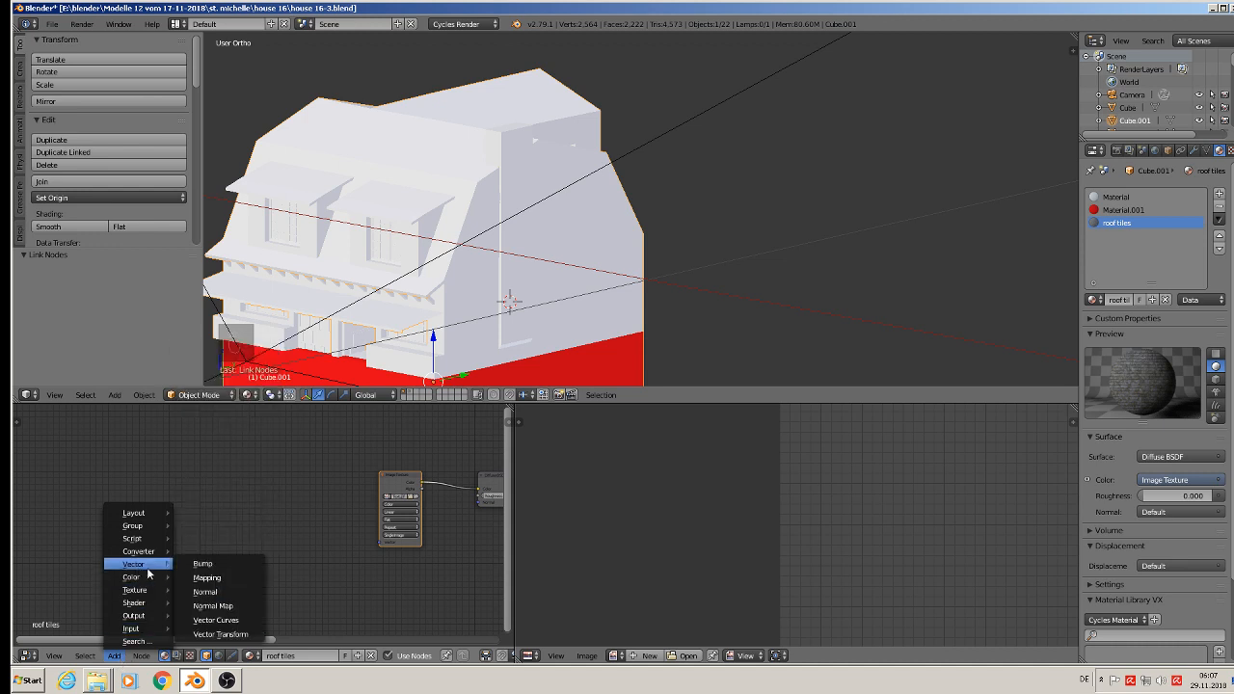
pyautogui.click(216, 579)
pyautogui.click(255, 489)
pyautogui.scroll(4, 255, 489)
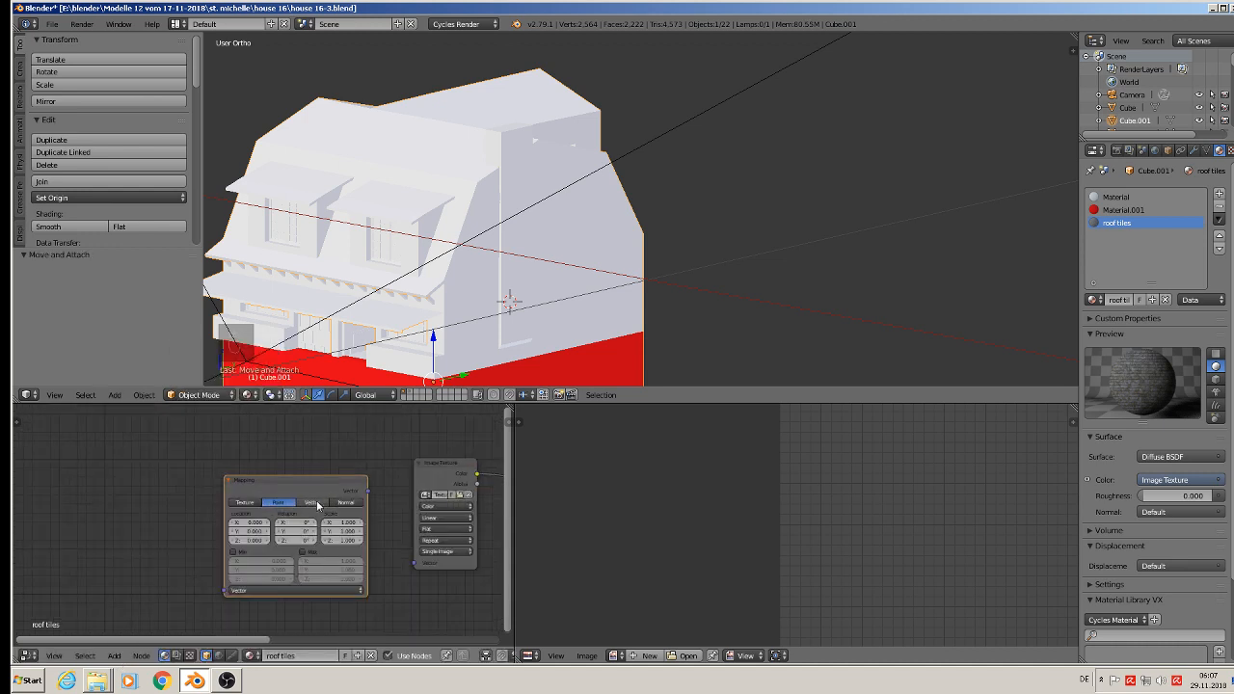
pyautogui.click(211, 503)
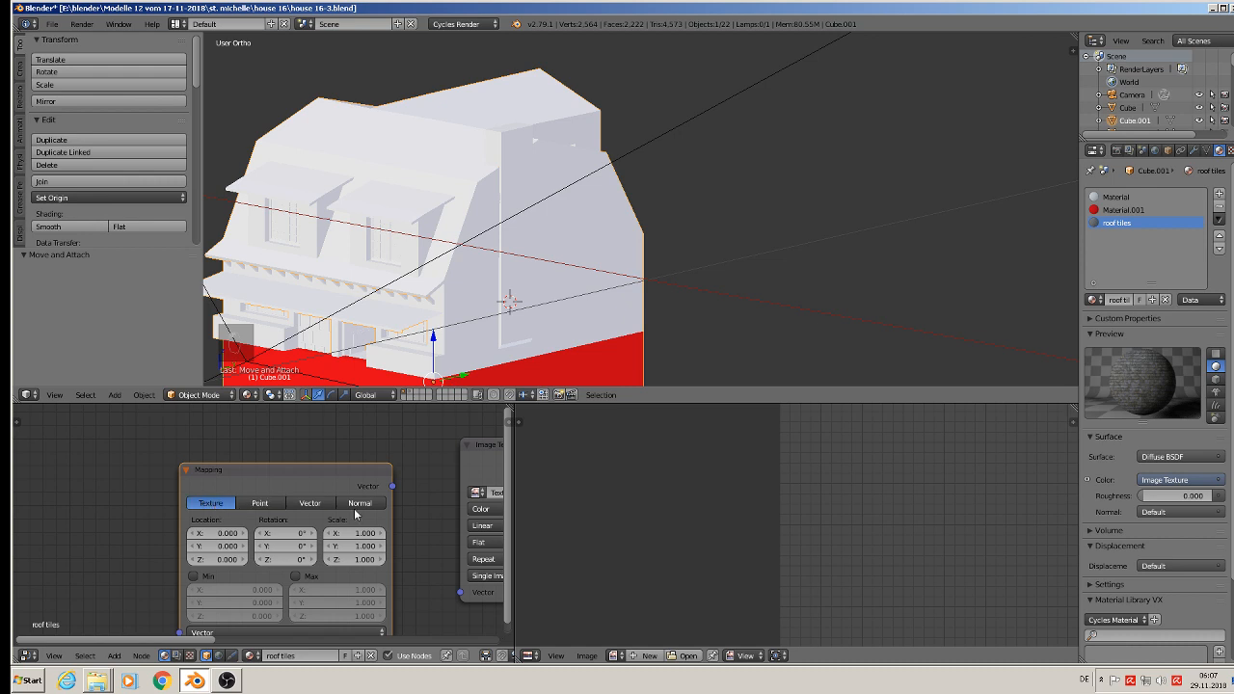
pyautogui.moveTo(414, 511); pyautogui.dragTo(323, 464, button='middle')
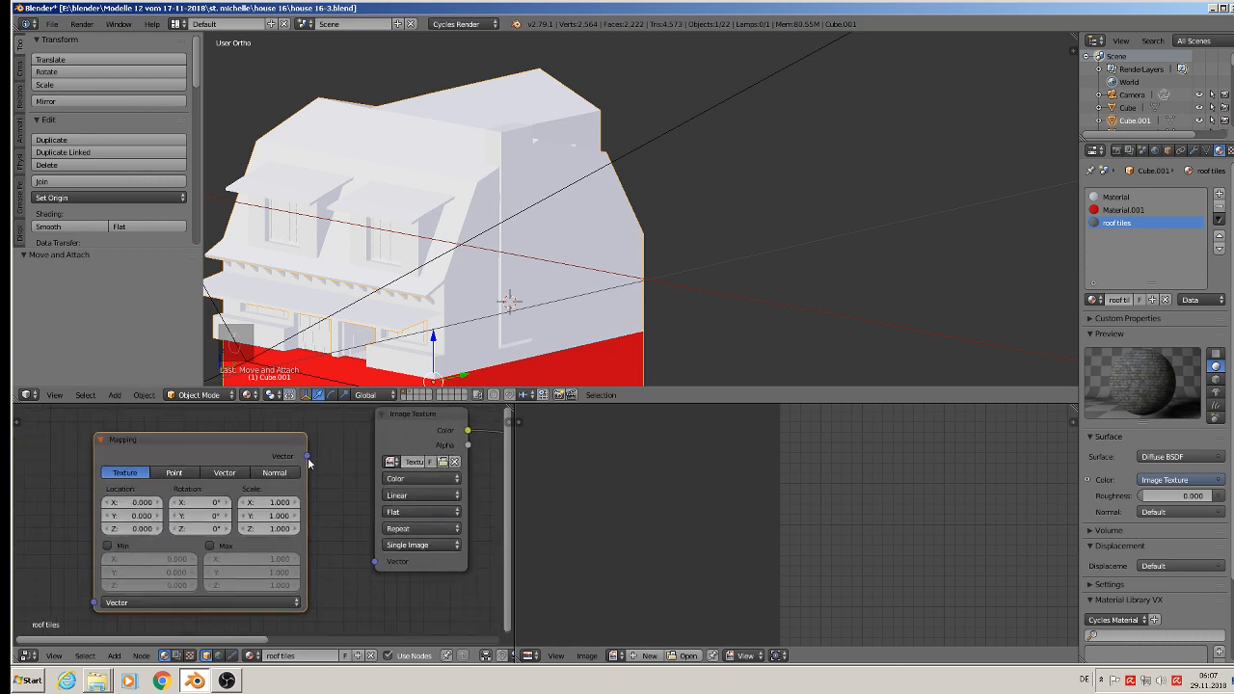
pyautogui.moveTo(307, 457); pyautogui.dragTo(375, 561)
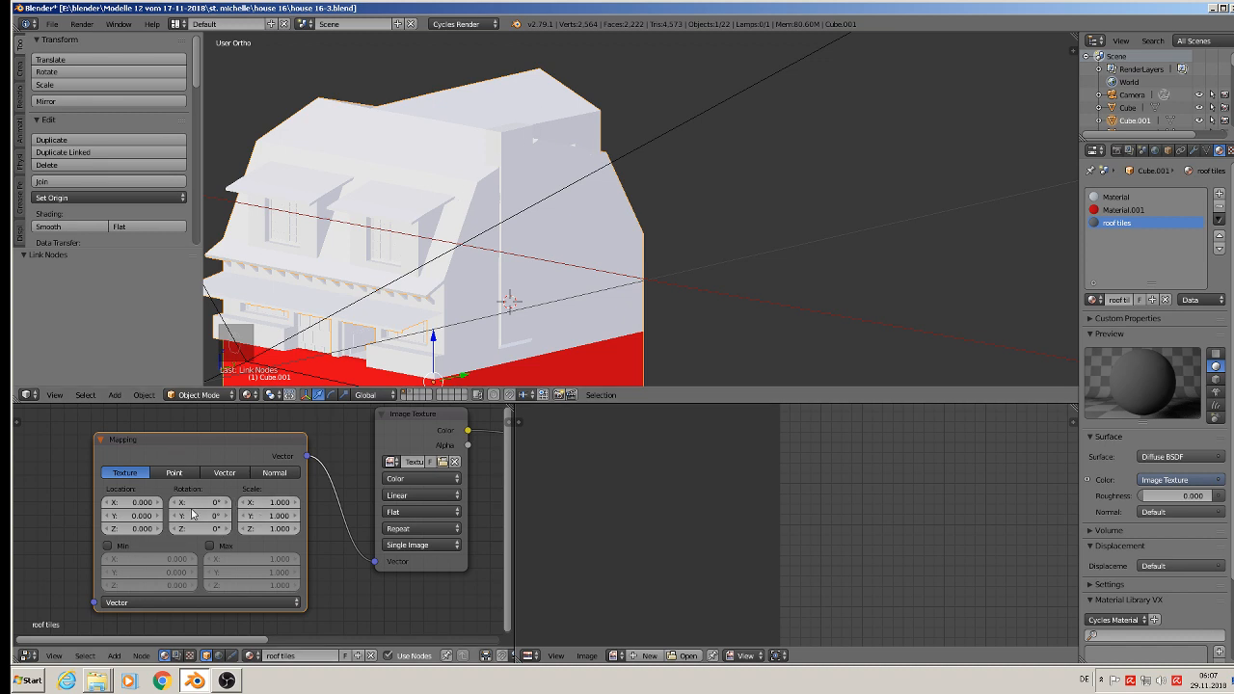
# Step: Add a Texture Coordinate node before the Mapping node and link its UV output to the Mapping node's Vector input
pyautogui.moveTo(206, 498); pyautogui.dragTo(474, 508, button='middle')
pyautogui.click(113, 656)
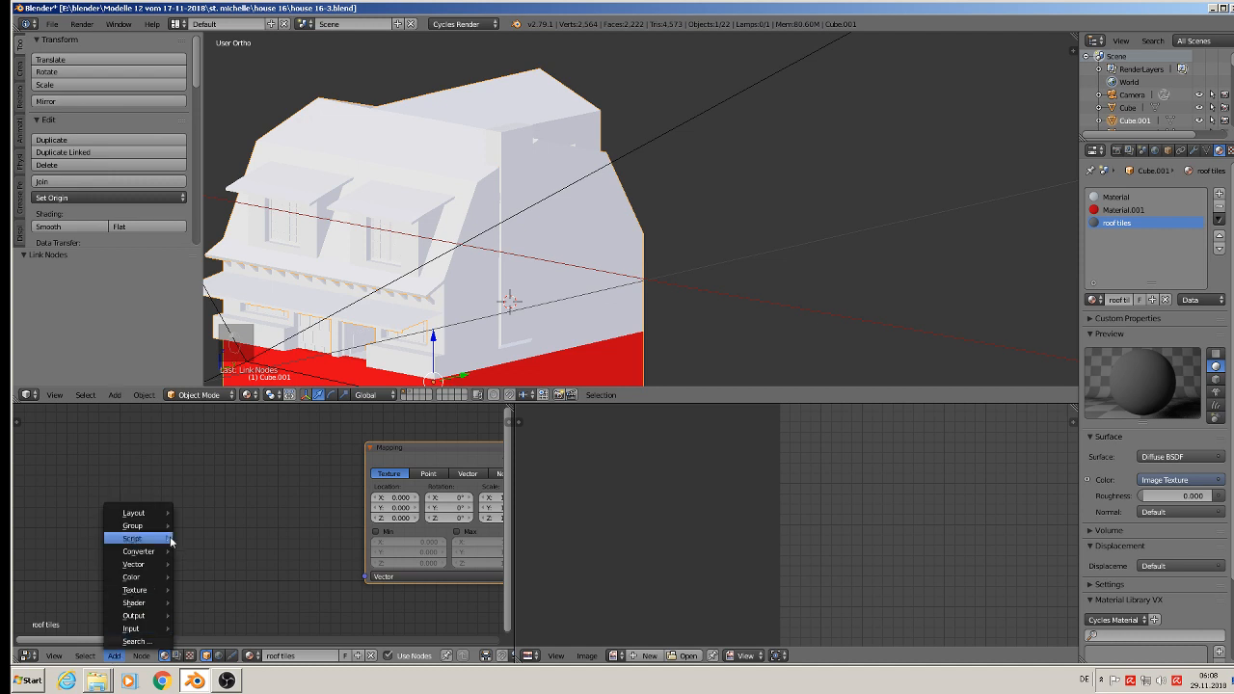
pyautogui.moveTo(162, 631)
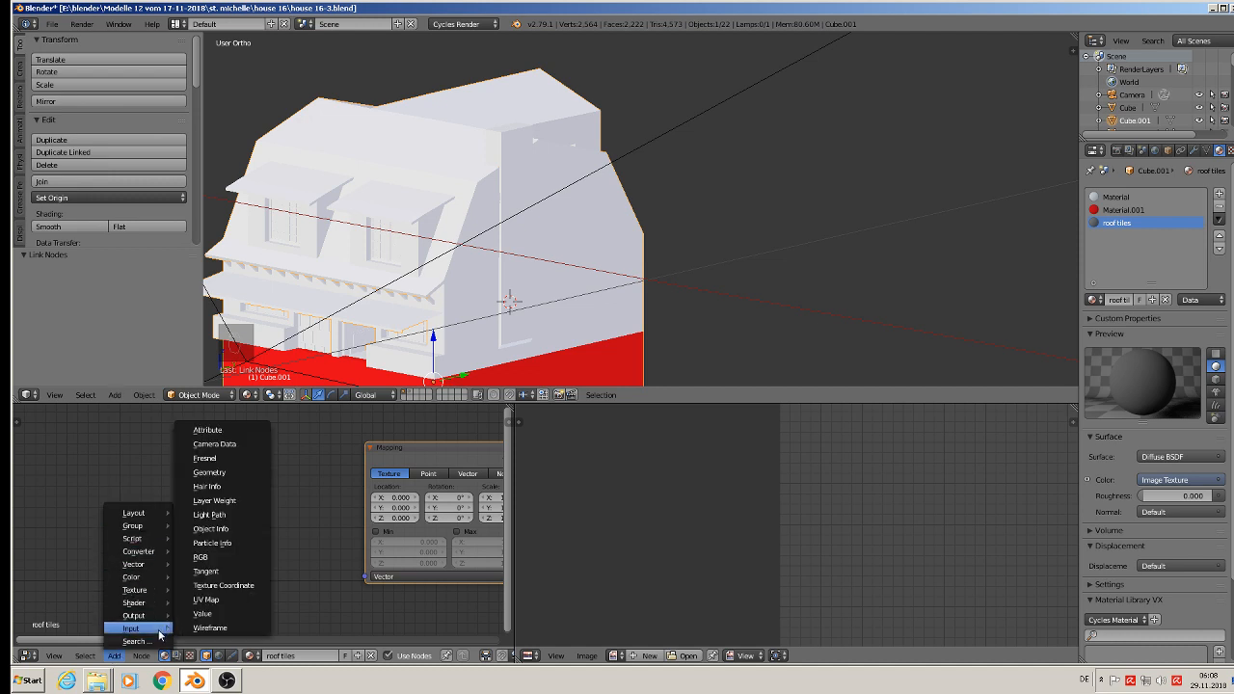
pyautogui.click(246, 585)
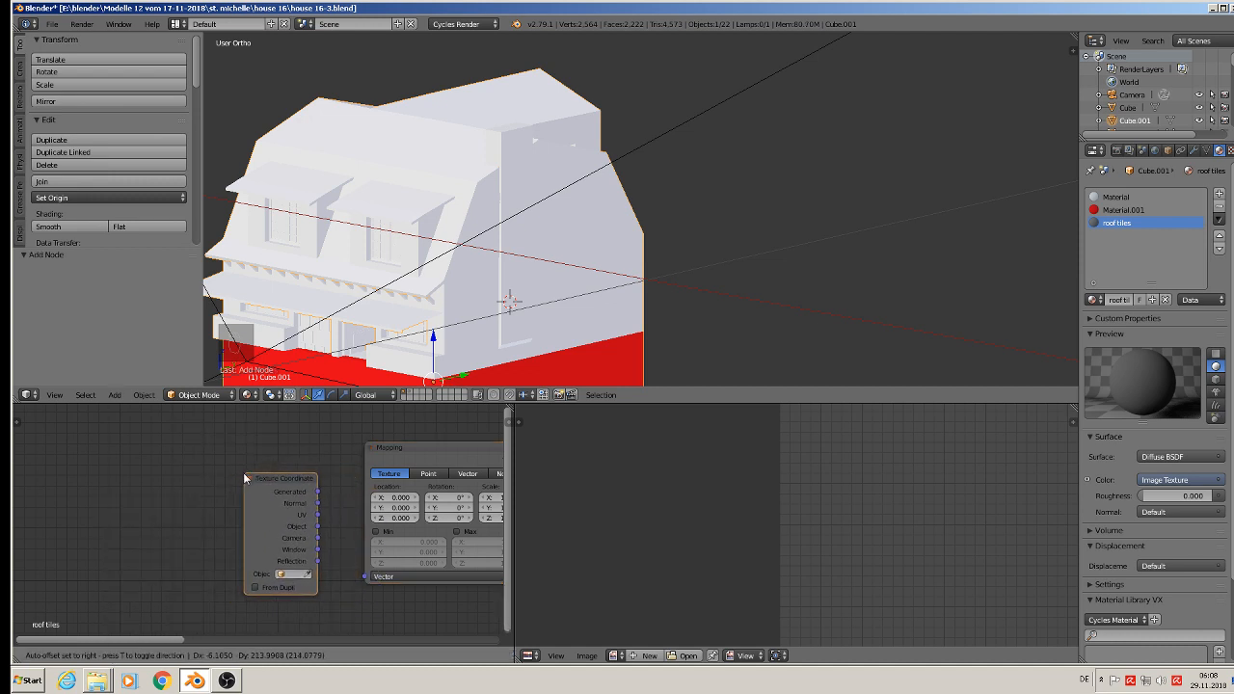
pyautogui.click(243, 472)
pyautogui.scroll(2, 314, 511)
pyautogui.scroll(2, 270, 490)
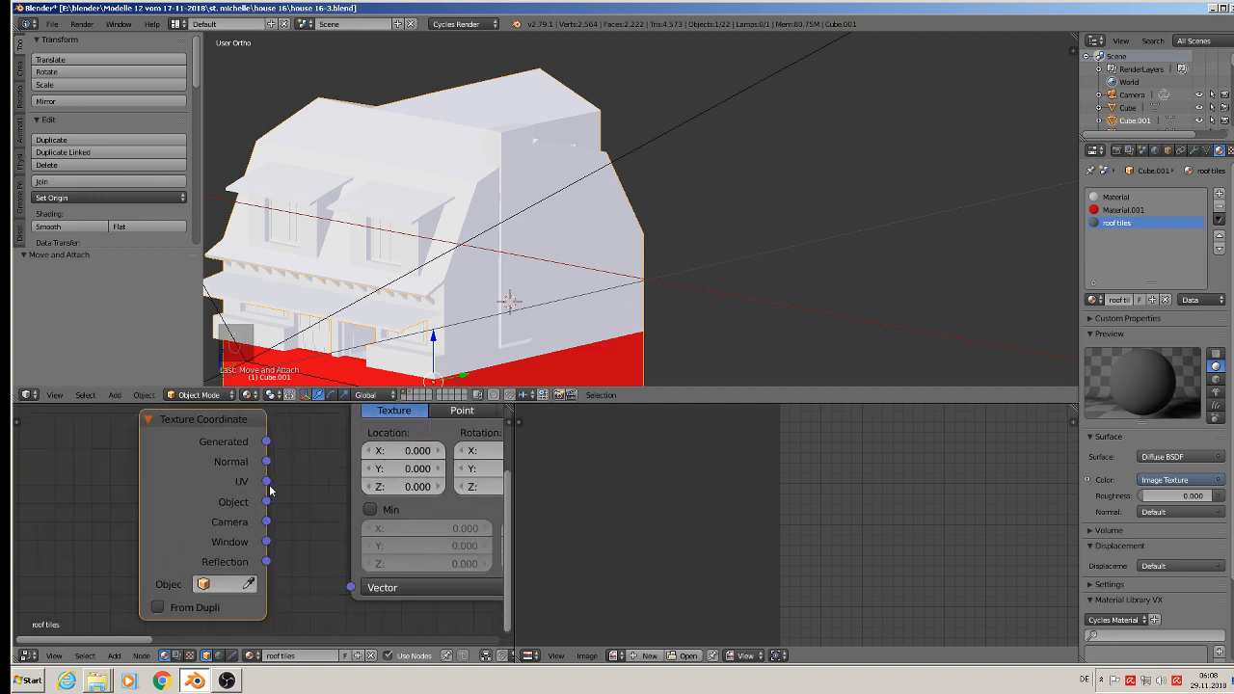
pyautogui.moveTo(267, 482); pyautogui.dragTo(357, 590)
# Step: Move the Diffuse BSDF and Material Output nodes closer to the Image Texture node
pyautogui.scroll(-1, 381, 579)
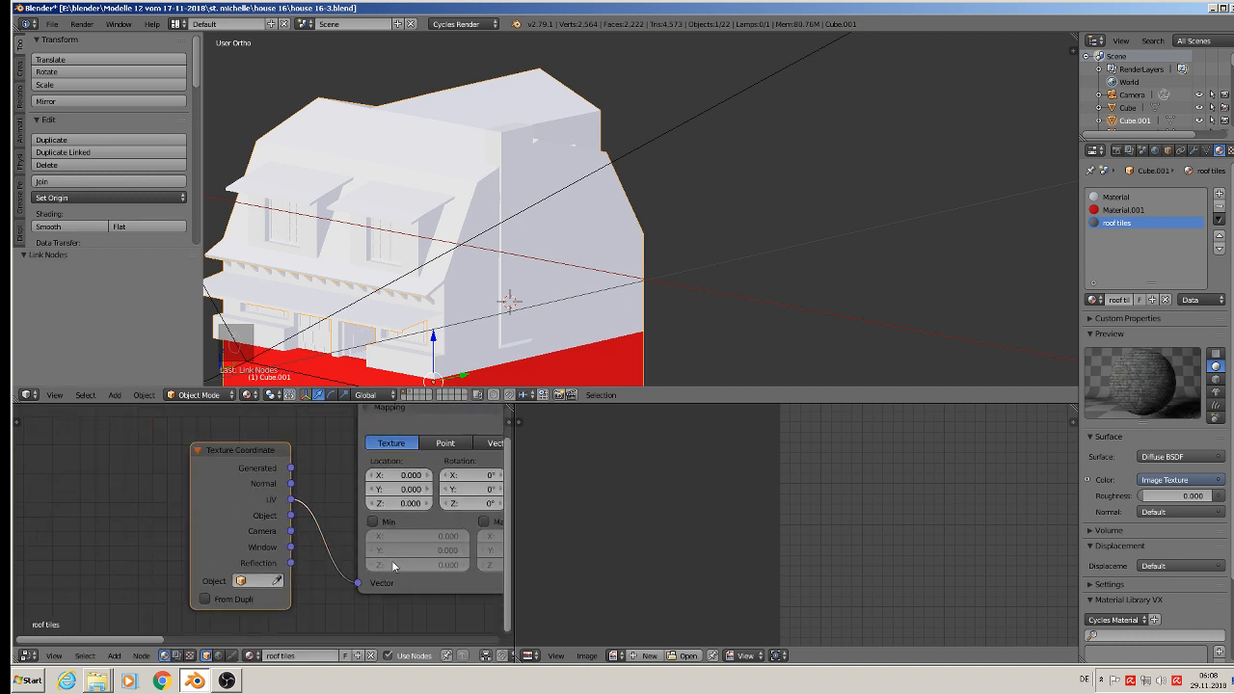
pyautogui.scroll(-1, 378, 586)
pyautogui.scroll(-2, 375, 580)
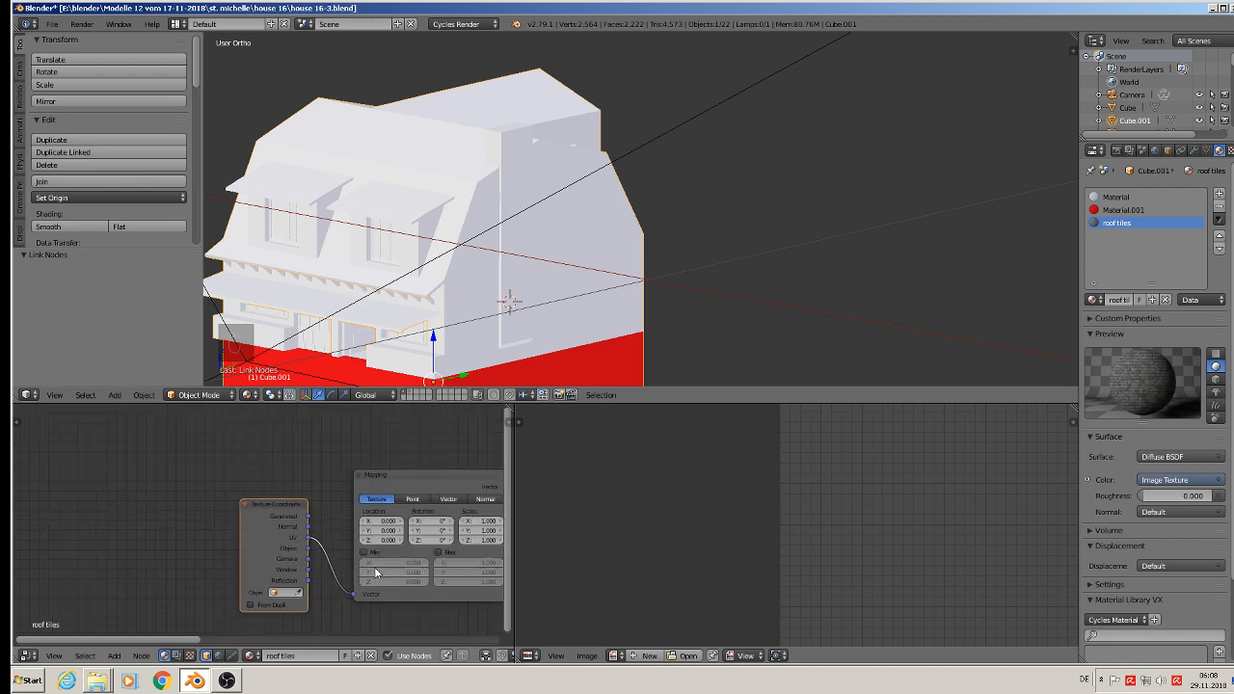
pyautogui.moveTo(375, 579); pyautogui.dragTo(57, 562, button='middle')
pyautogui.scroll(-3, 132, 536)
pyautogui.scroll(-1, 276, 512)
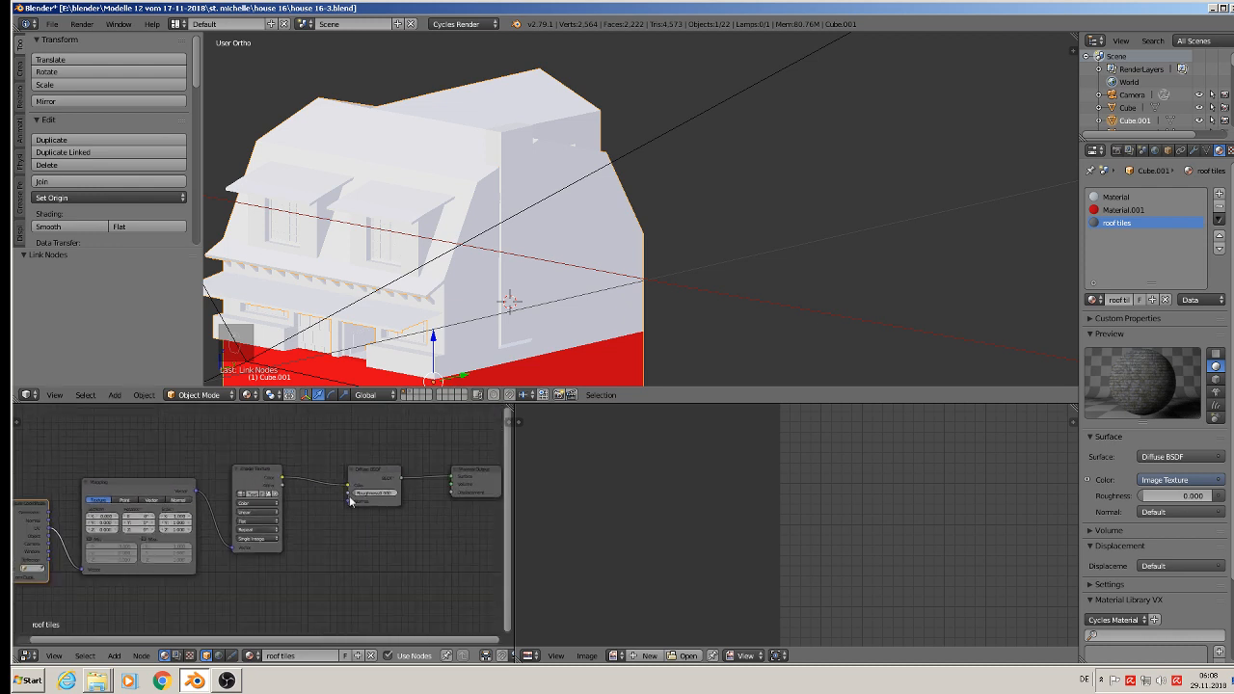
pyautogui.moveTo(387, 471); pyautogui.dragTo(366, 470)
pyautogui.moveTo(472, 472); pyautogui.dragTo(442, 472)
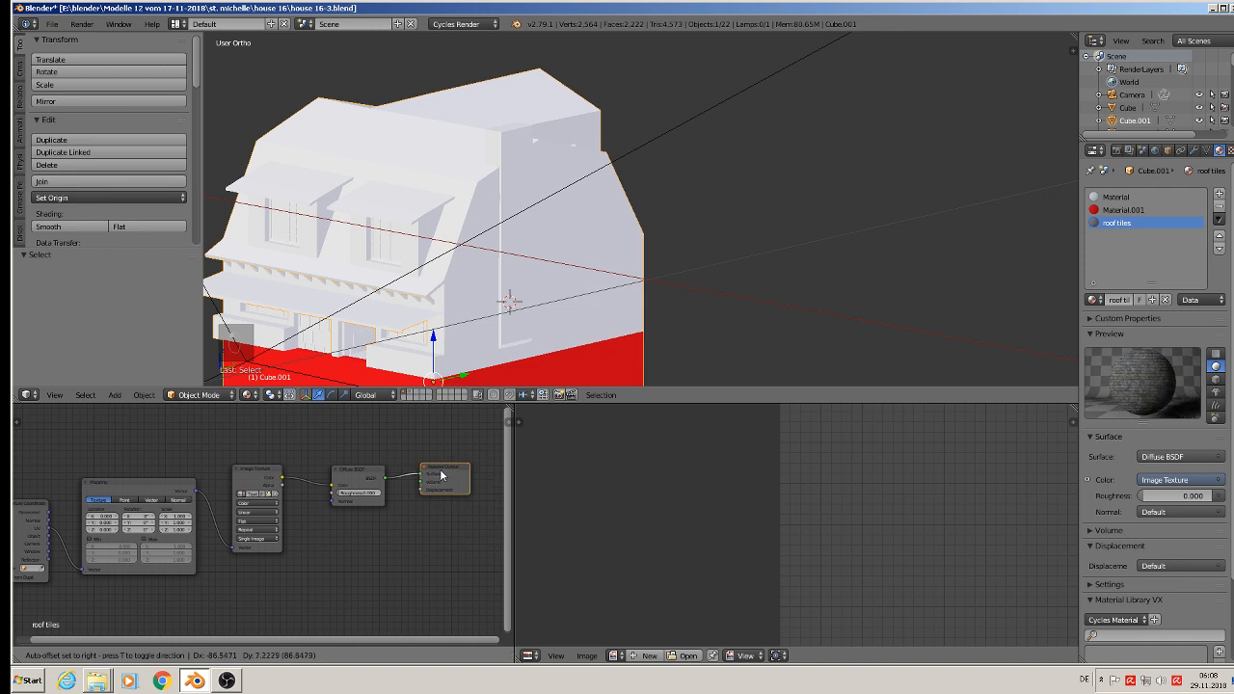
# Step: Save the house file under its existing name
pyautogui.click(46, 28)
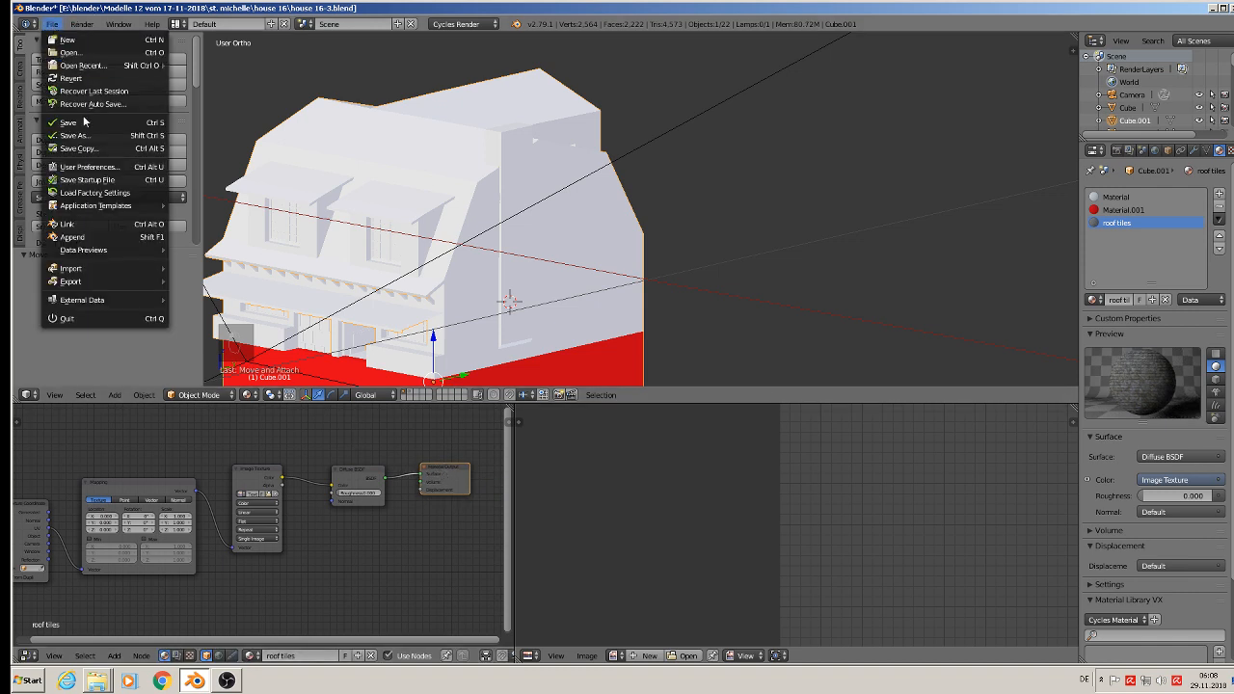
pyautogui.click(85, 118)
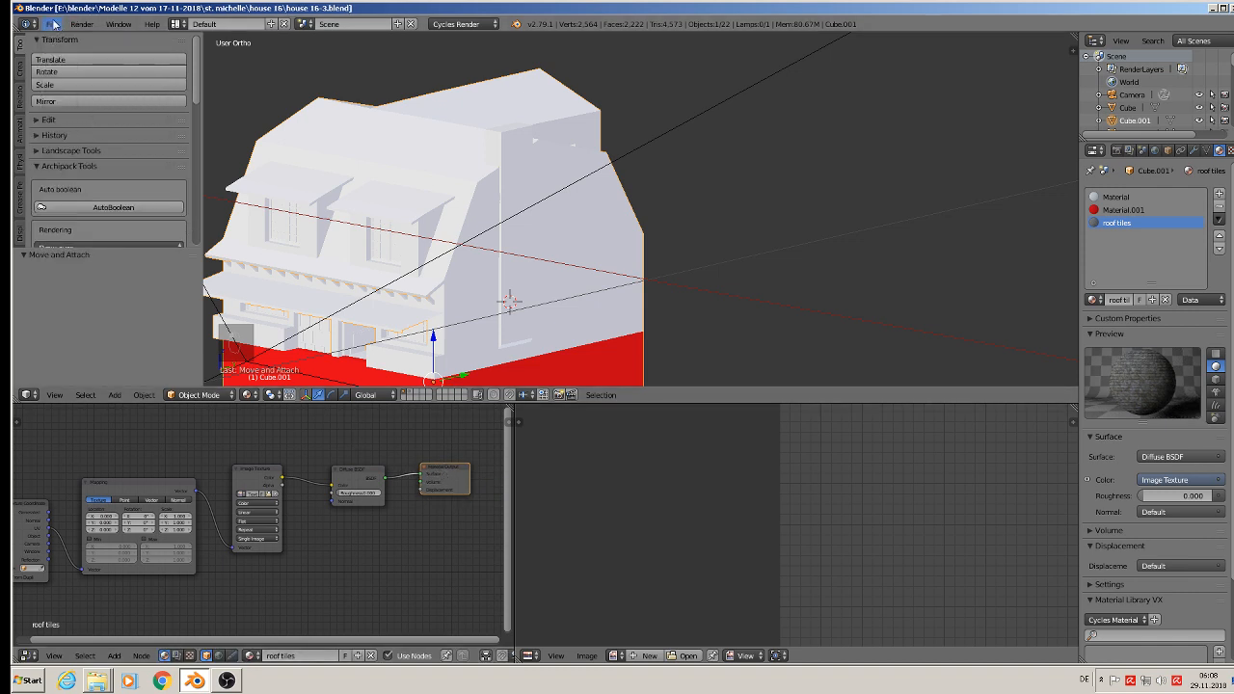
pyautogui.click(50, 21)
pyautogui.click(75, 122)
# Step: View the house from the front, enter Edit Mode on the main body and switch to face selection
pyautogui.keyDown('shift'); pyautogui.moveTo(432, 195); pyautogui.dragTo(629, 198, button='middle'); pyautogui.keyUp('shift')
pyautogui.press('Tab')
pyautogui.moveTo(488, 250); pyautogui.dragTo(507, 232, button='middle')
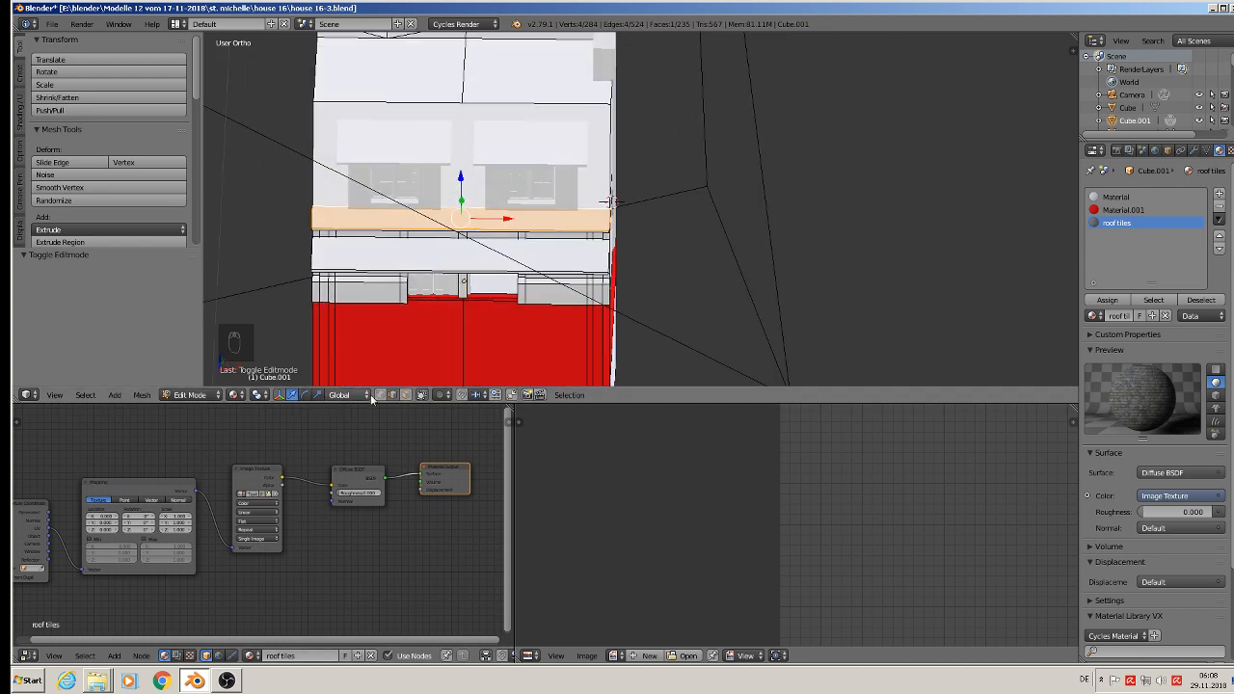
pyautogui.click(419, 395)
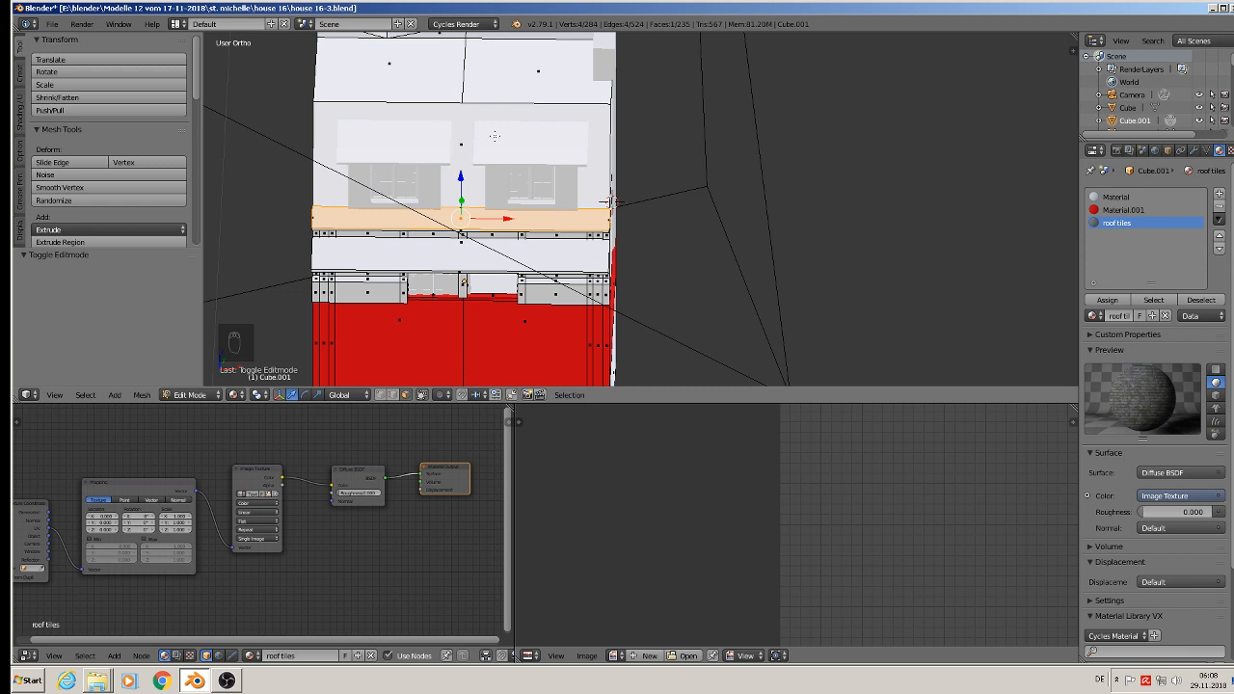
# Step: End the DAODx.exe process tree in the Windows Task Manager and return to Blender
pyautogui.hotkey('ctrl', 'shift', 'Escape')
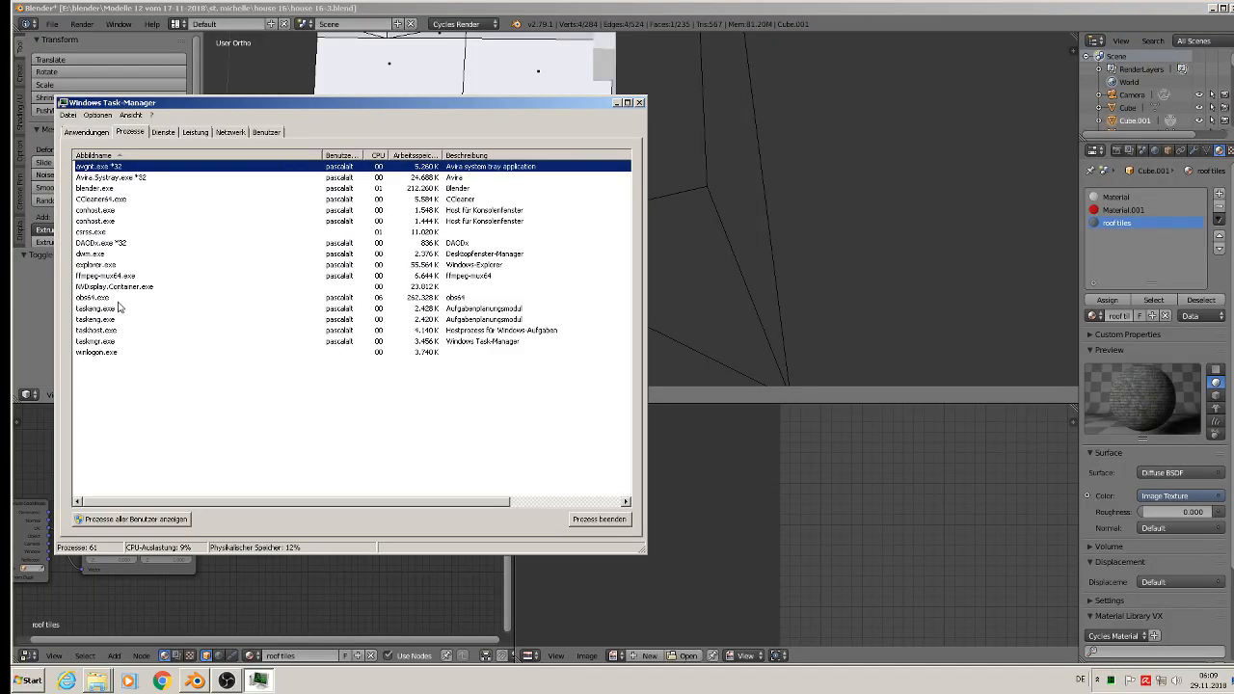
pyautogui.click(113, 245)
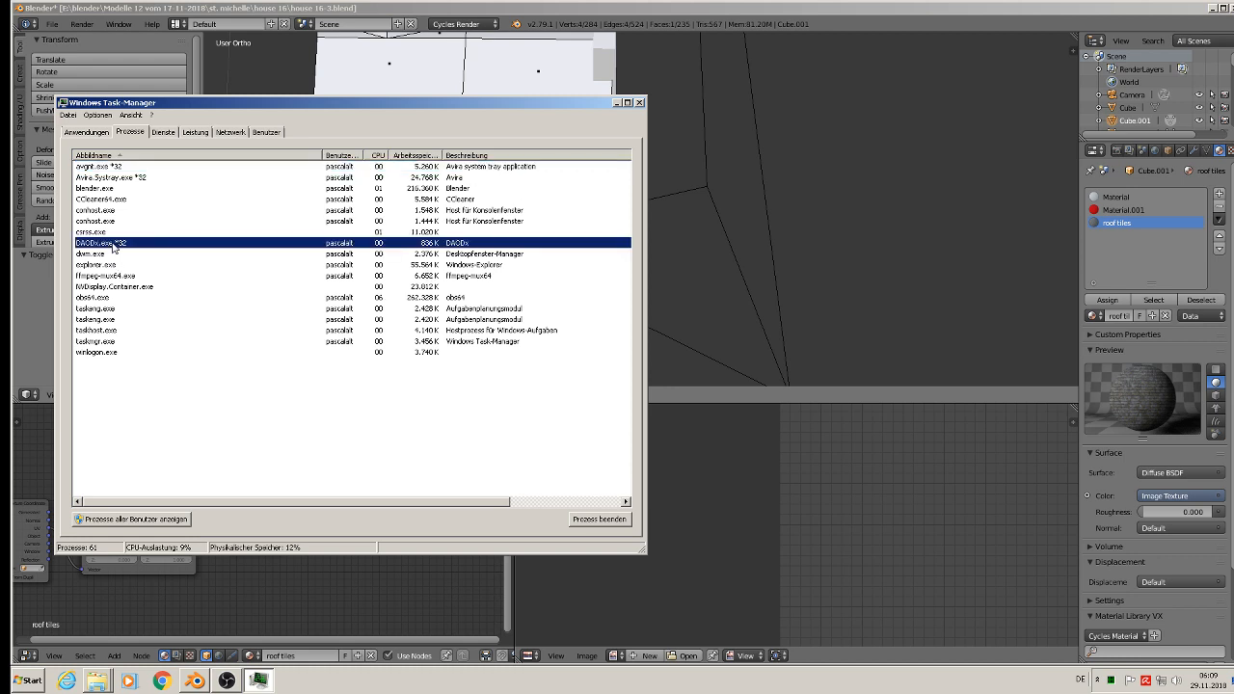
pyautogui.rightClick(113, 245)
pyautogui.click(162, 283)
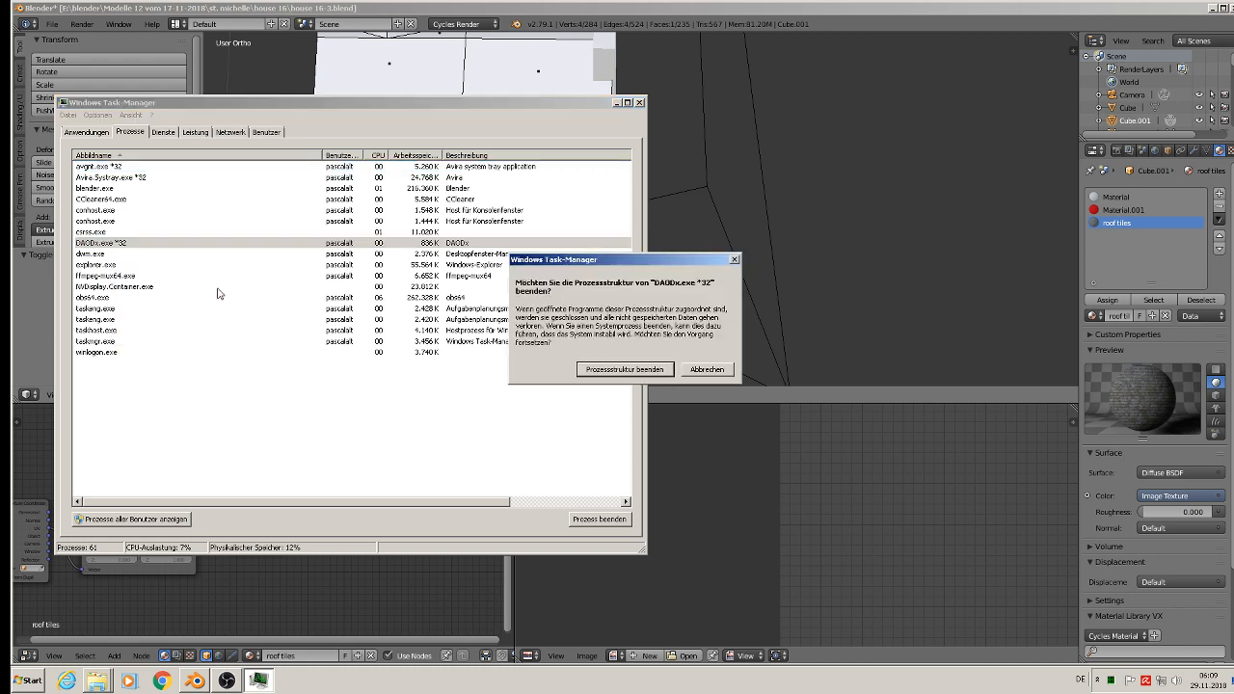
pyautogui.click(606, 377)
pyautogui.click(639, 102)
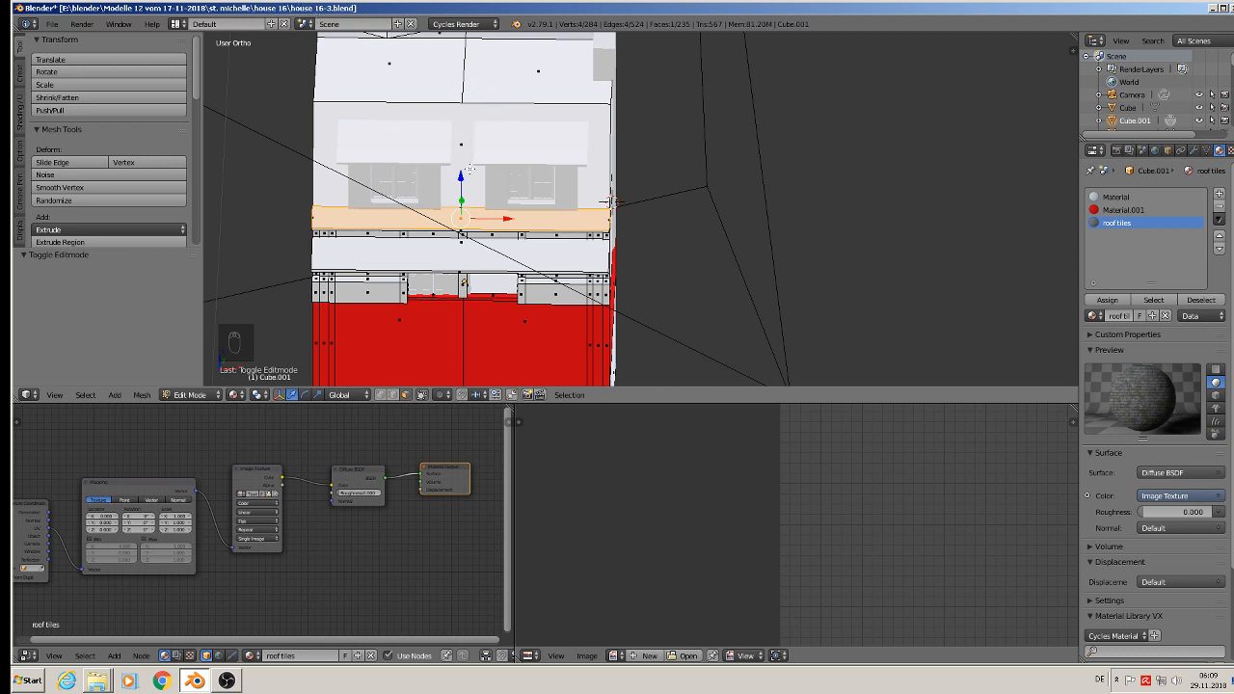
# Step: Nudge the selected horizontal strip below the dormer windows up by about 0.002 and down by about 0.004 along Z
pyautogui.moveTo(460, 226); pyautogui.dragTo(461, 224)
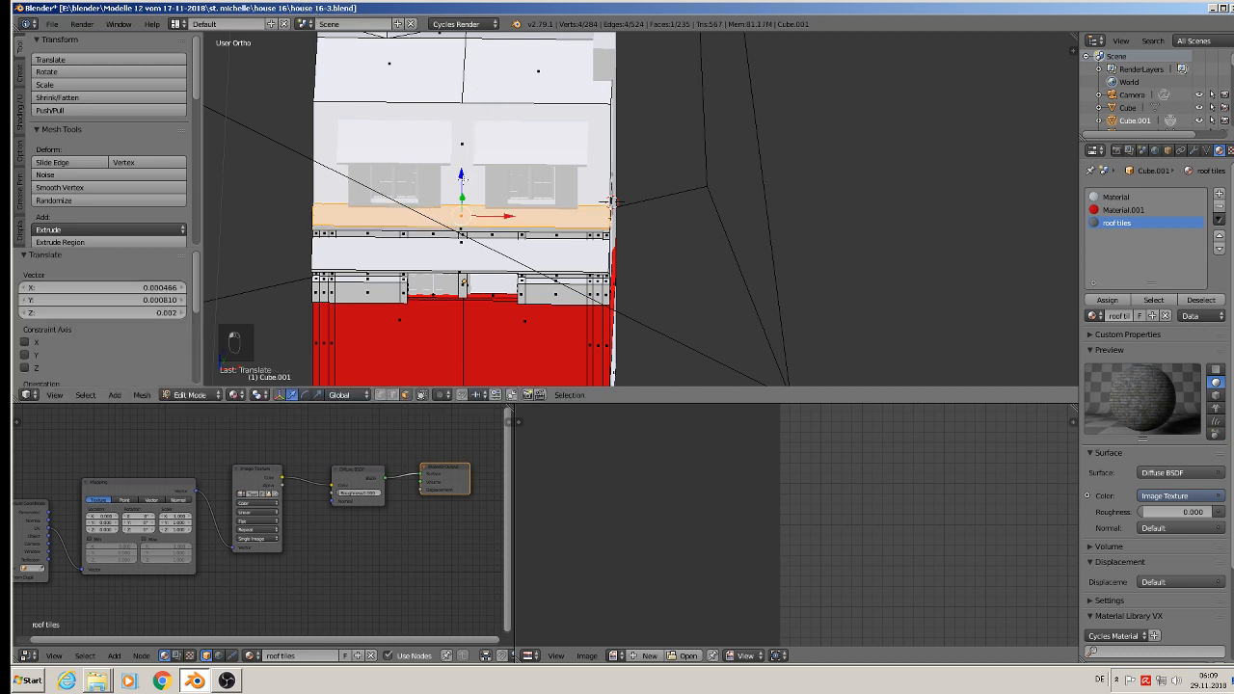
pyautogui.moveTo(462, 180)
pyautogui.mouseDown()
pyautogui.moveTo(464, 204)
pyautogui.moveTo(465, 184)
pyautogui.mouseUp()
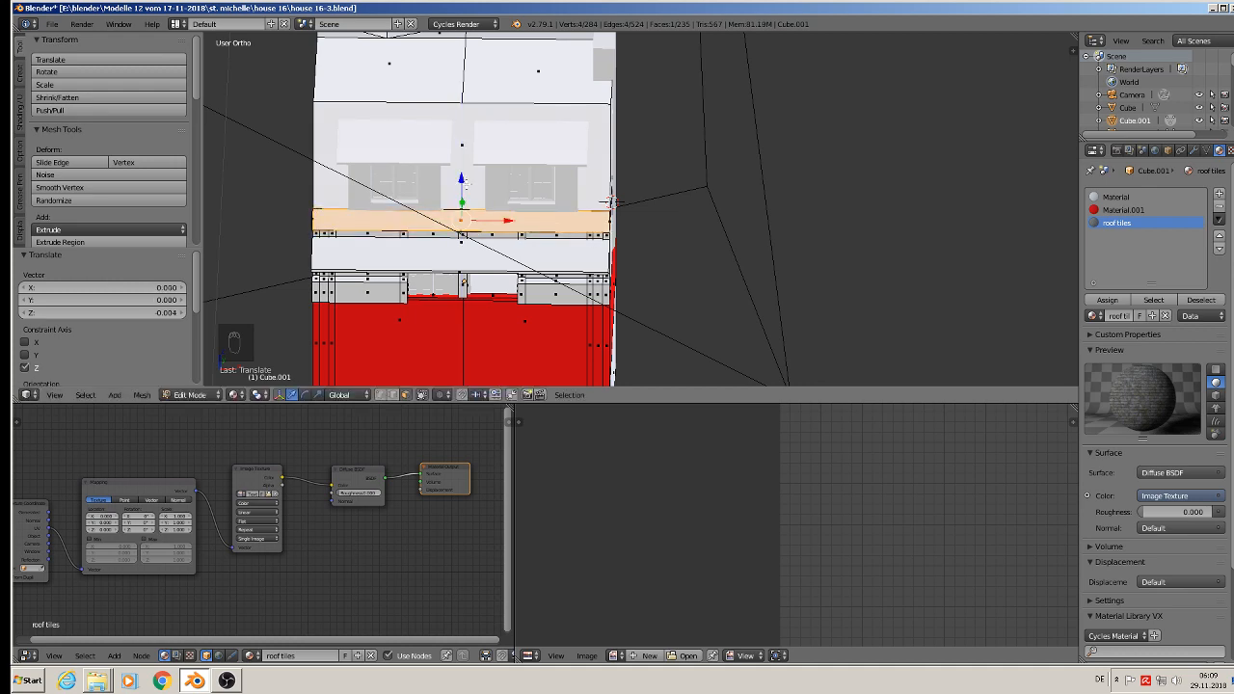
# Step: Undo the moves of the strip below the dormers and project the UVs of the front roof face around the dormers from the view
pyautogui.hotkey('ctrl', 'z')
pyautogui.hotkey('ctrl', 'z')
pyautogui.moveTo(464, 183); pyautogui.dragTo(482, 161, button='middle')
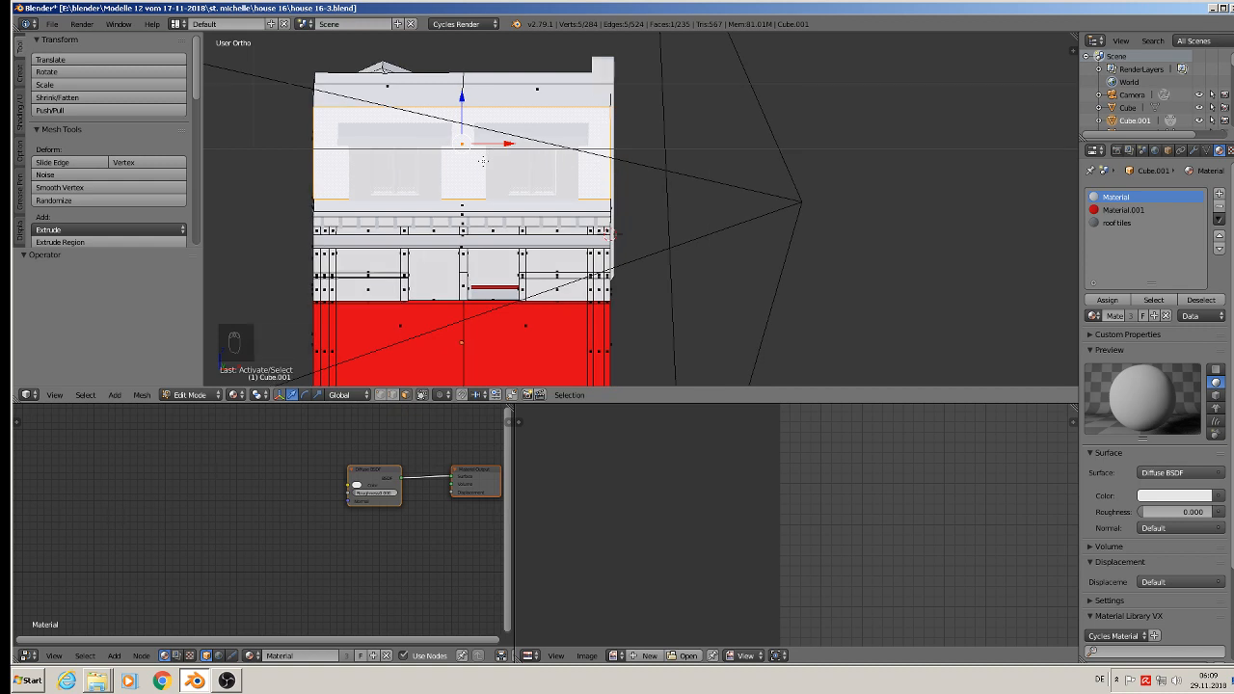
pyautogui.press('u')
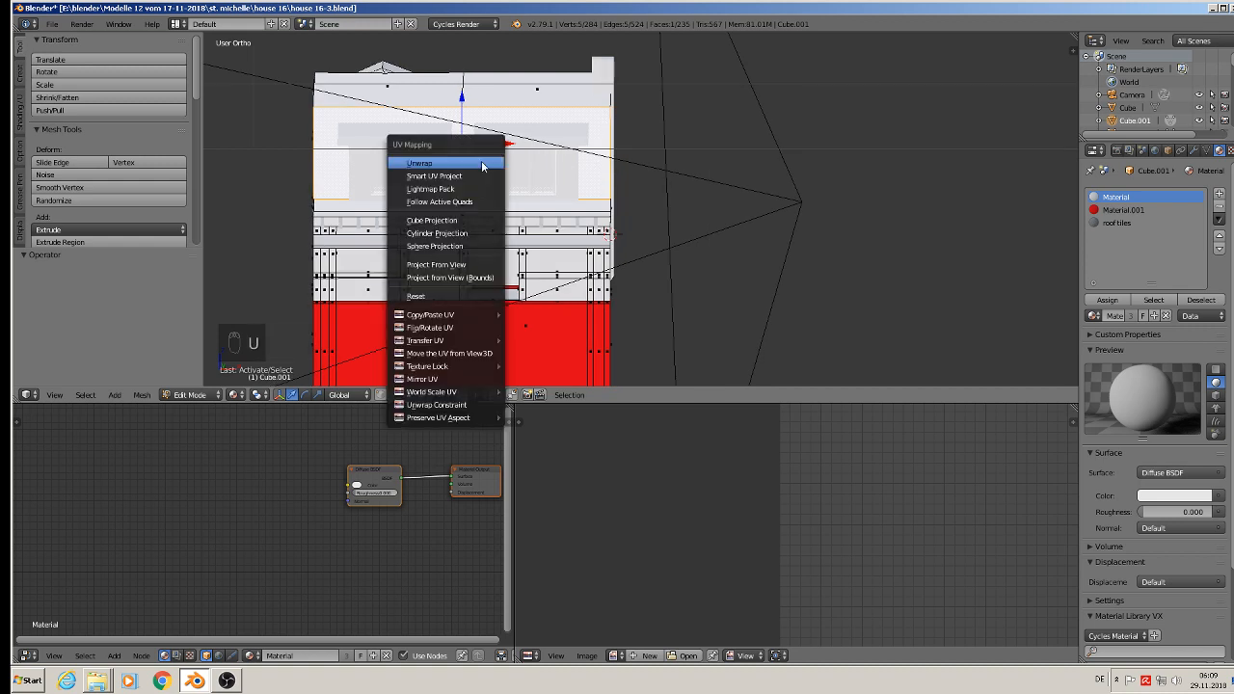
pyautogui.click(463, 266)
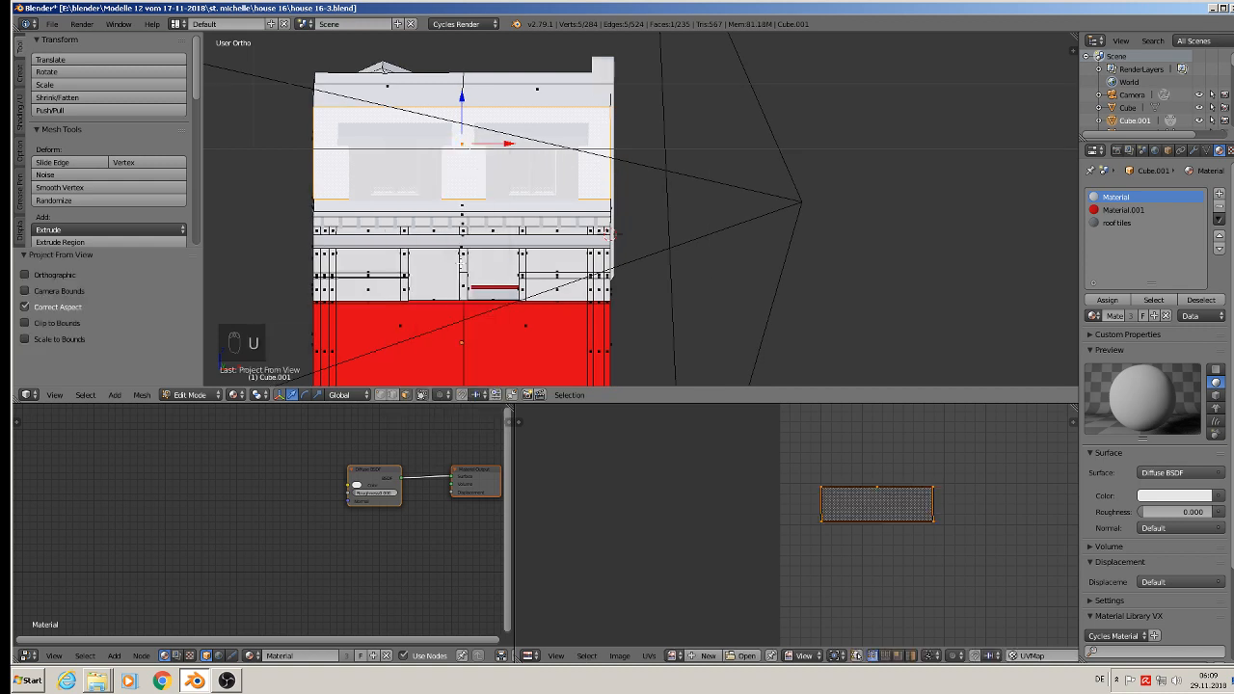
# Step: Assign the roof tiles material to the front roof face, scale its UVs to about 7.09 times, and return to Object Mode
pyautogui.click(1115, 223)
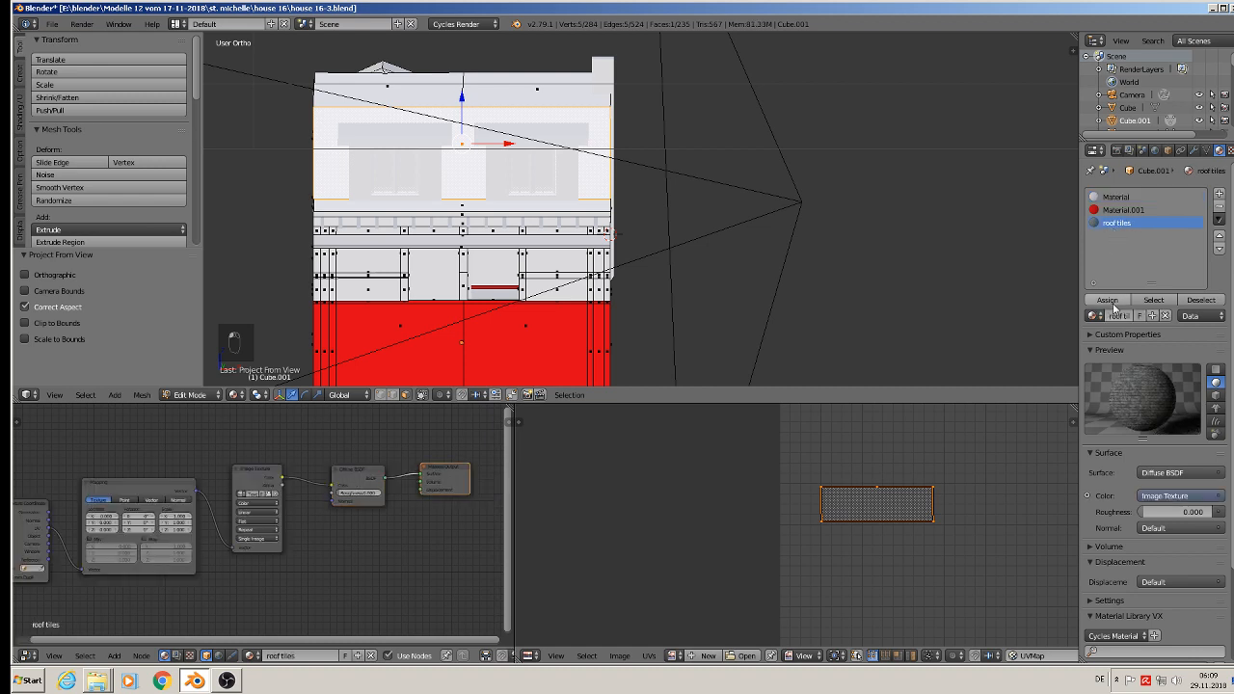
pyautogui.click(1107, 300)
pyautogui.scroll(3, 415, 188)
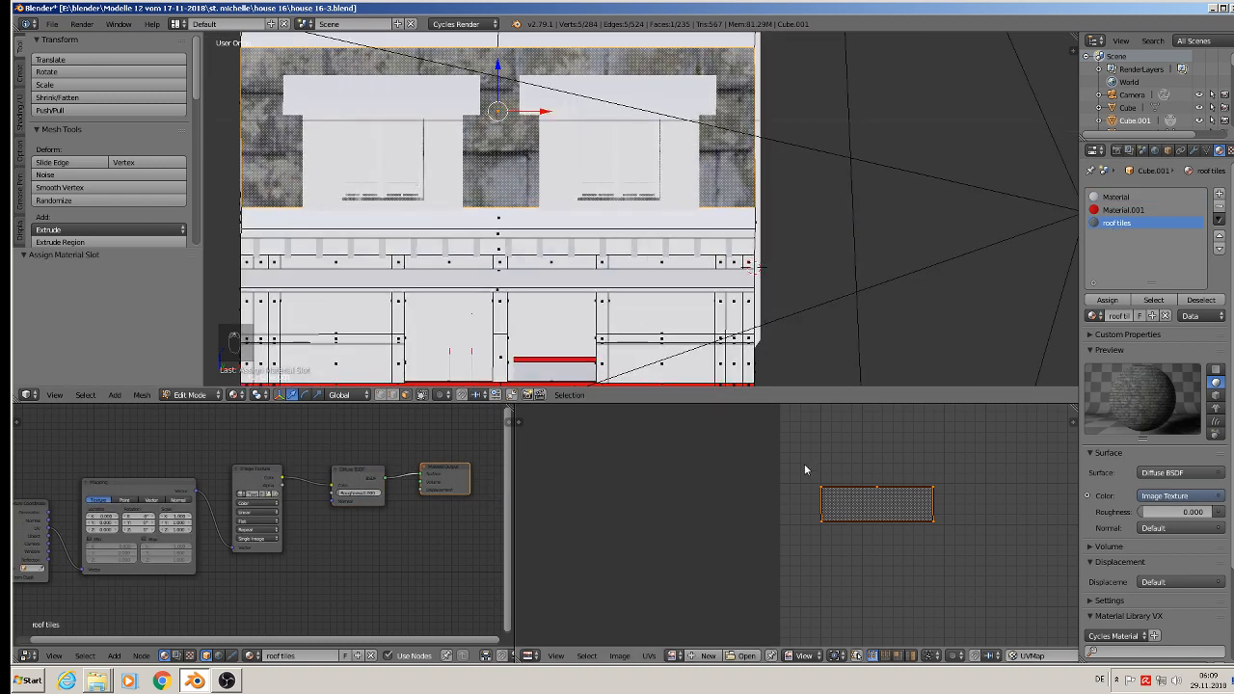
pyautogui.press('s')
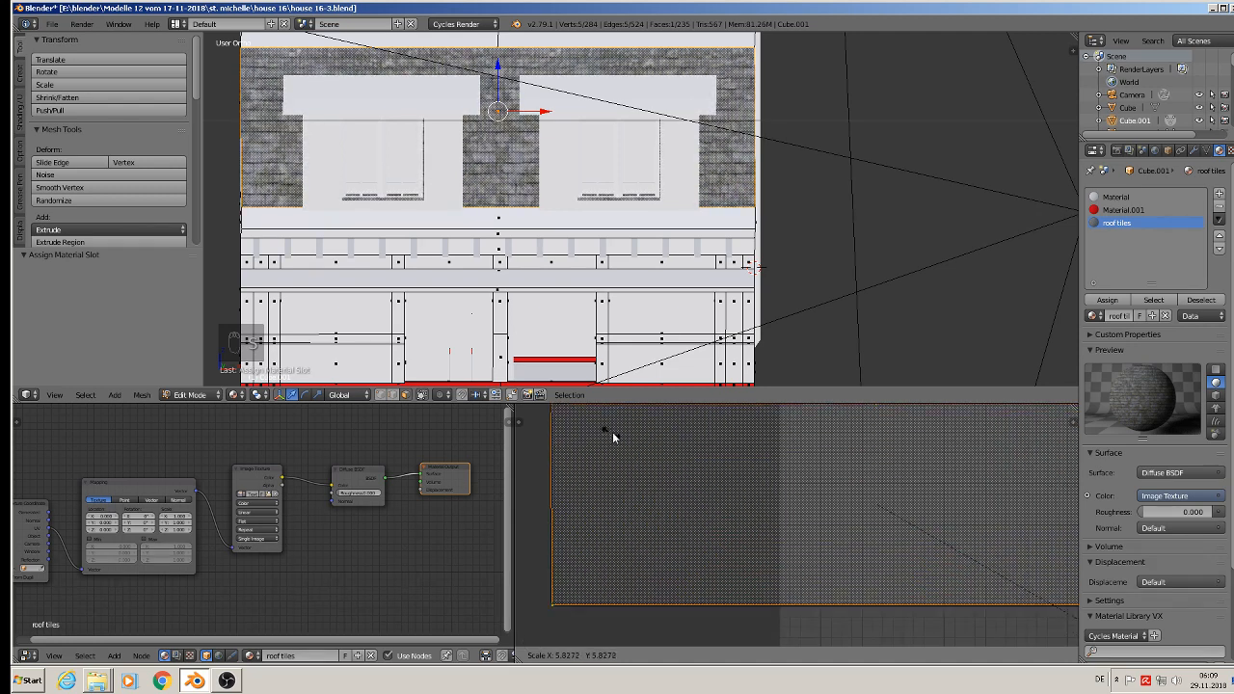
pyautogui.click(678, 463)
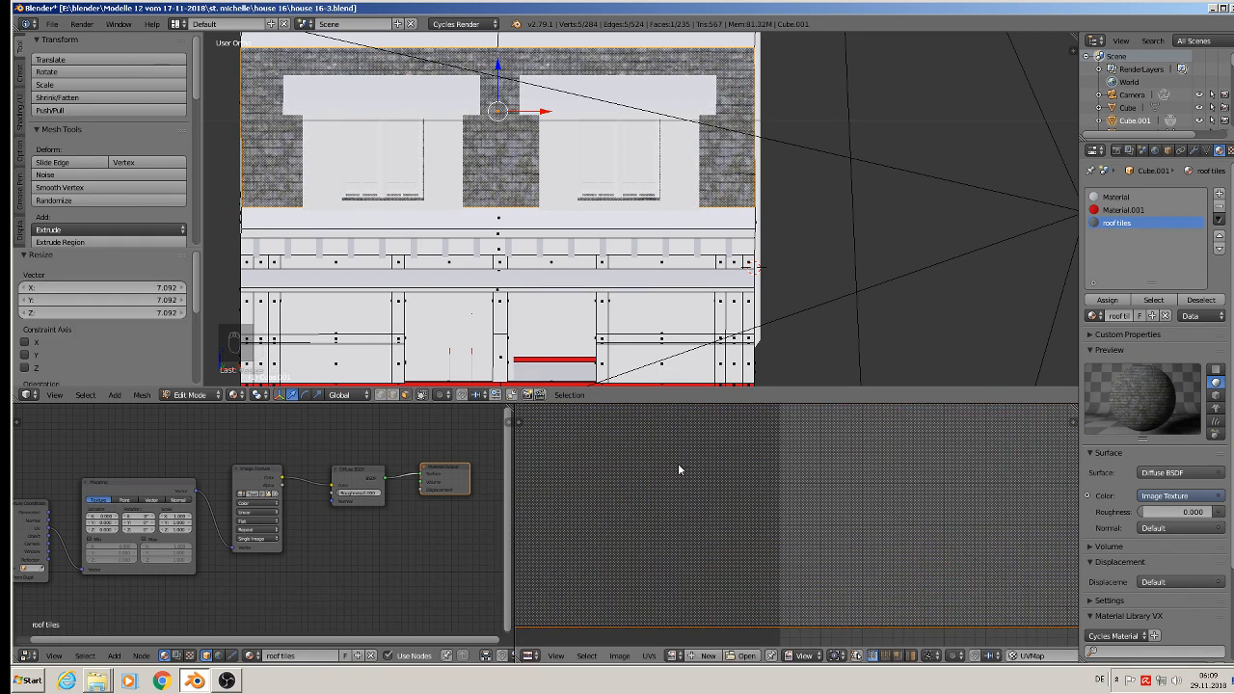
pyautogui.moveTo(590, 200); pyautogui.dragTo(570, 223, button='middle')
pyautogui.press('Tab')
pyautogui.press('Tab')
pyautogui.press('Tab')
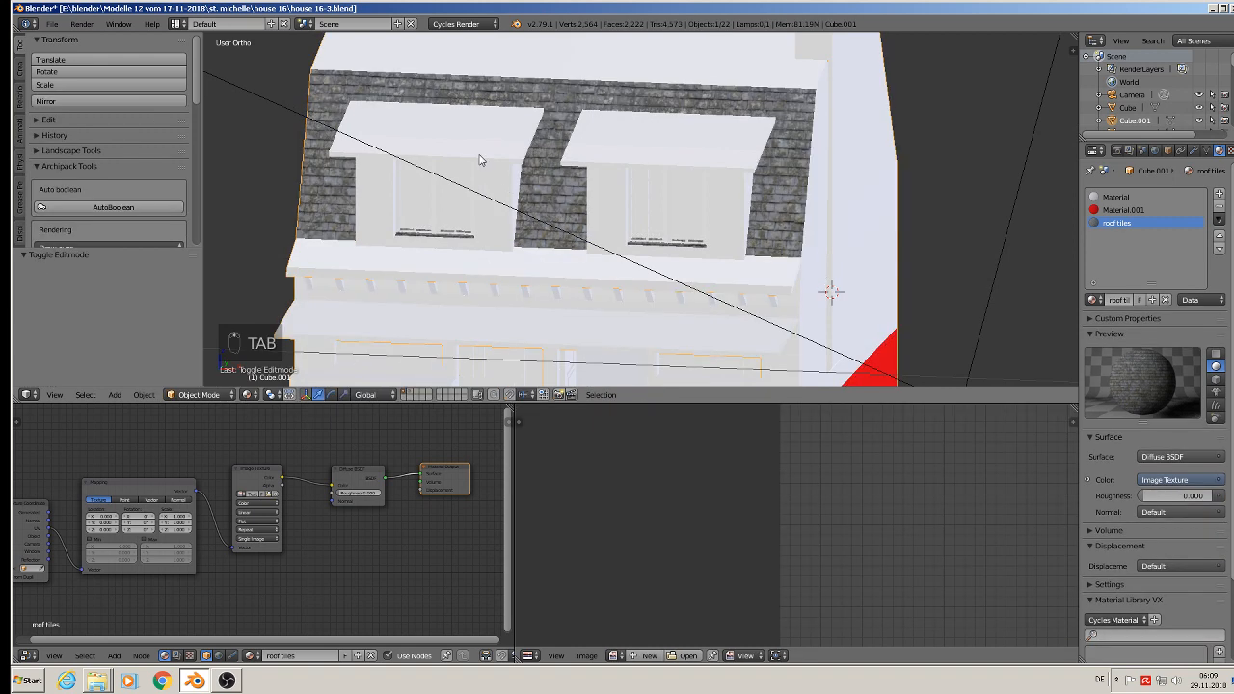
# Step: Select all the sloping top faces of the dormer roofs in Edit Mode and project their UVs from the view
pyautogui.rightClick(457, 140)
pyautogui.press('Tab')
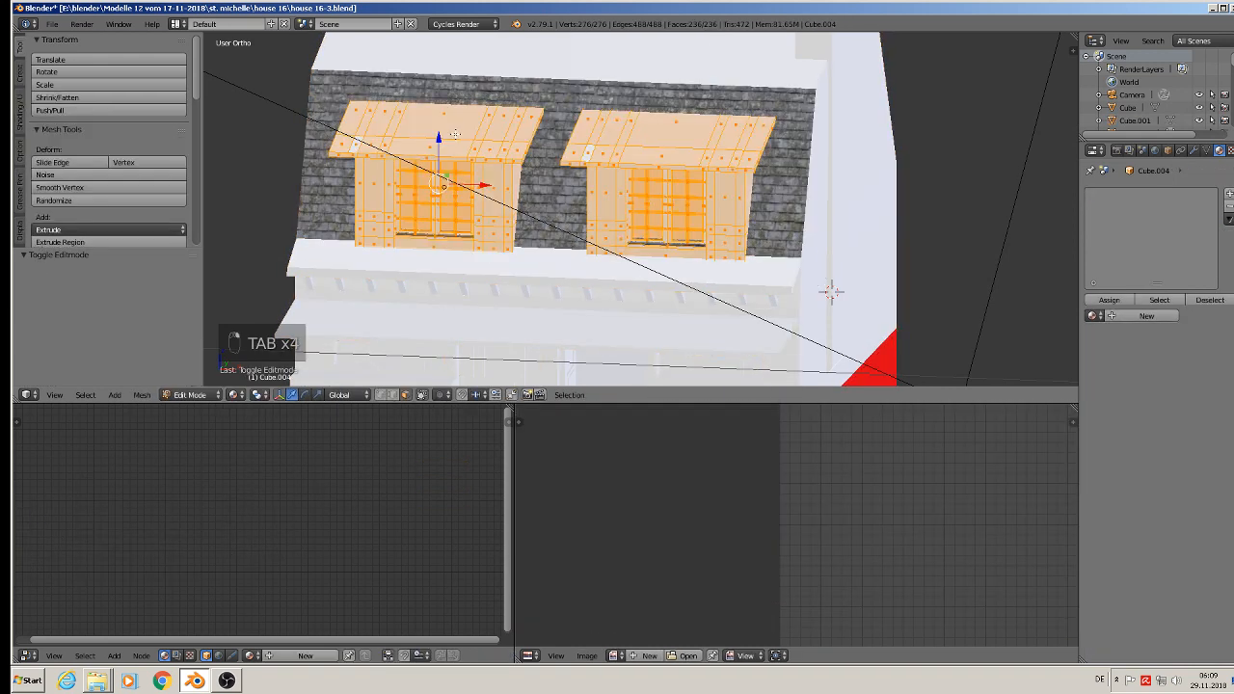
pyautogui.moveTo(457, 140); pyautogui.dragTo(483, 138, button='middle')
pyautogui.scroll(2, 441, 146)
pyautogui.rightClick(313, 108)
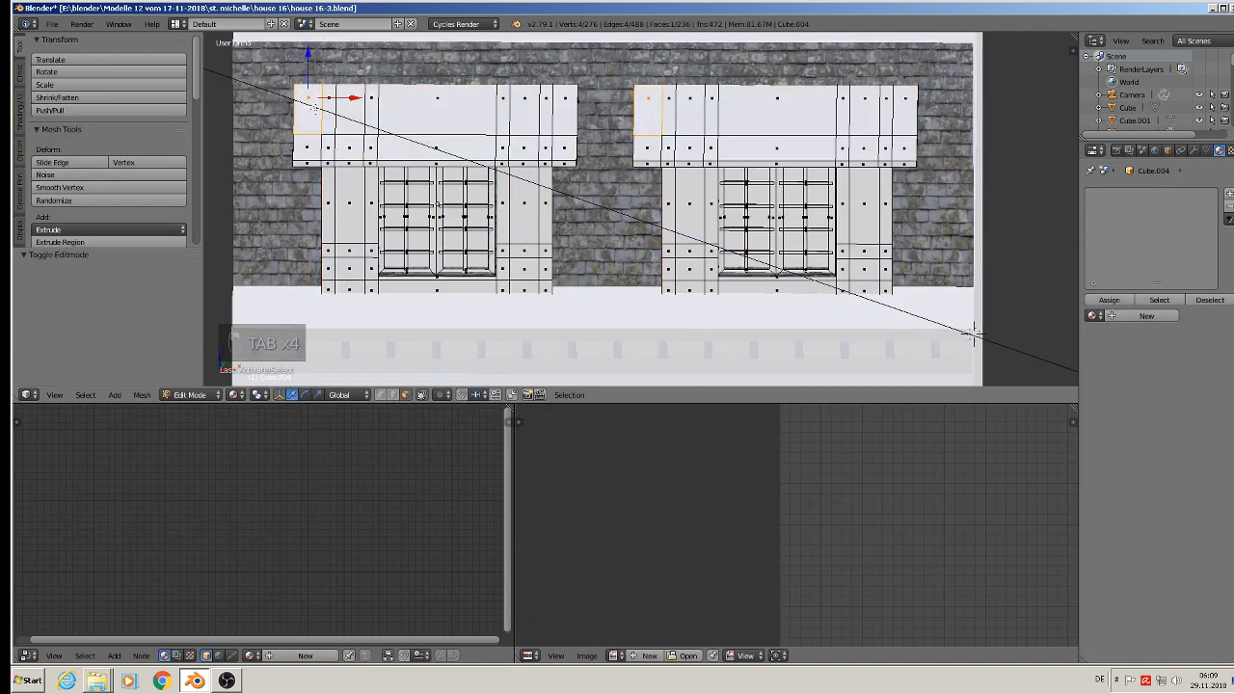
pyautogui.keyDown('ctrl'); pyautogui.rightClick(569, 113); pyautogui.keyUp('ctrl')
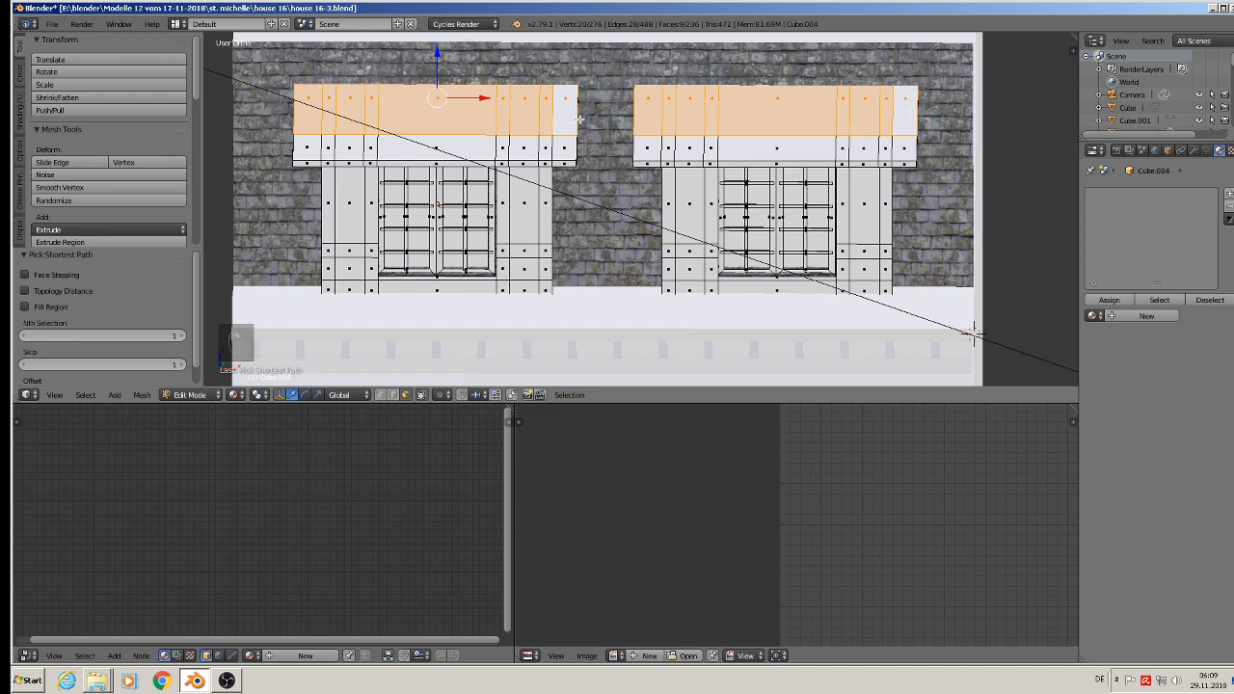
pyautogui.keyDown('ctrl'); pyautogui.rightClick(315, 145); pyautogui.keyUp('ctrl')
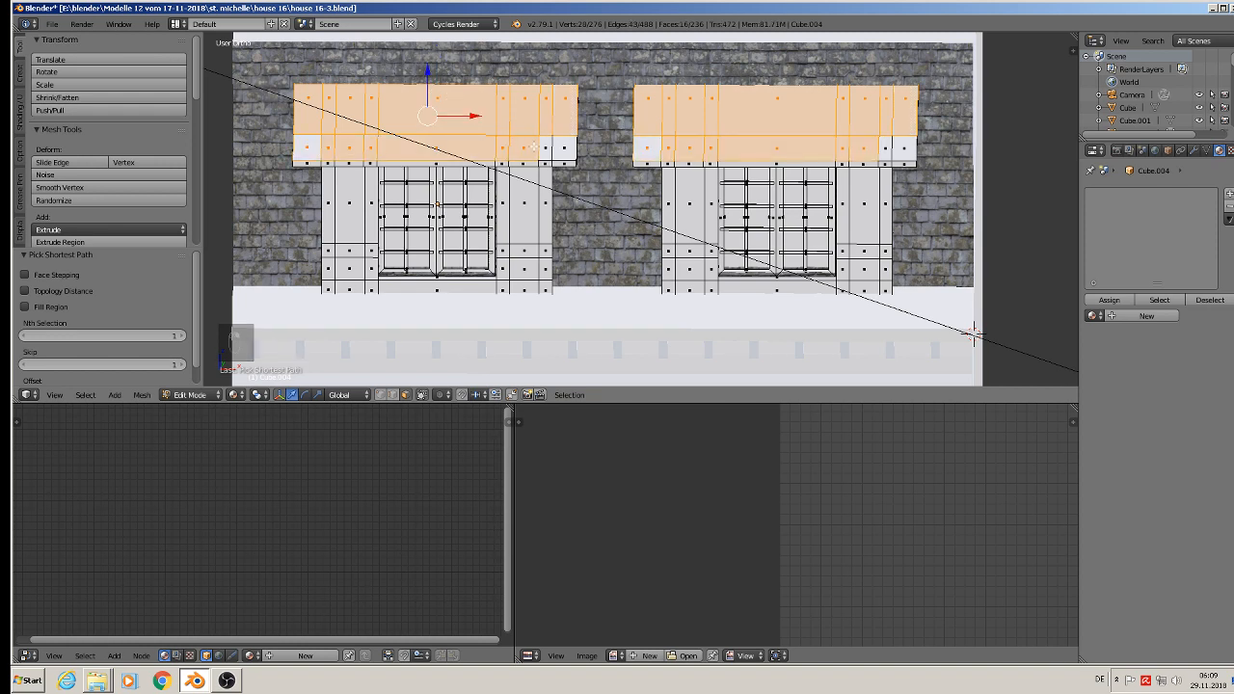
pyautogui.keyDown('ctrl'); pyautogui.rightClick(565, 152); pyautogui.keyUp('ctrl')
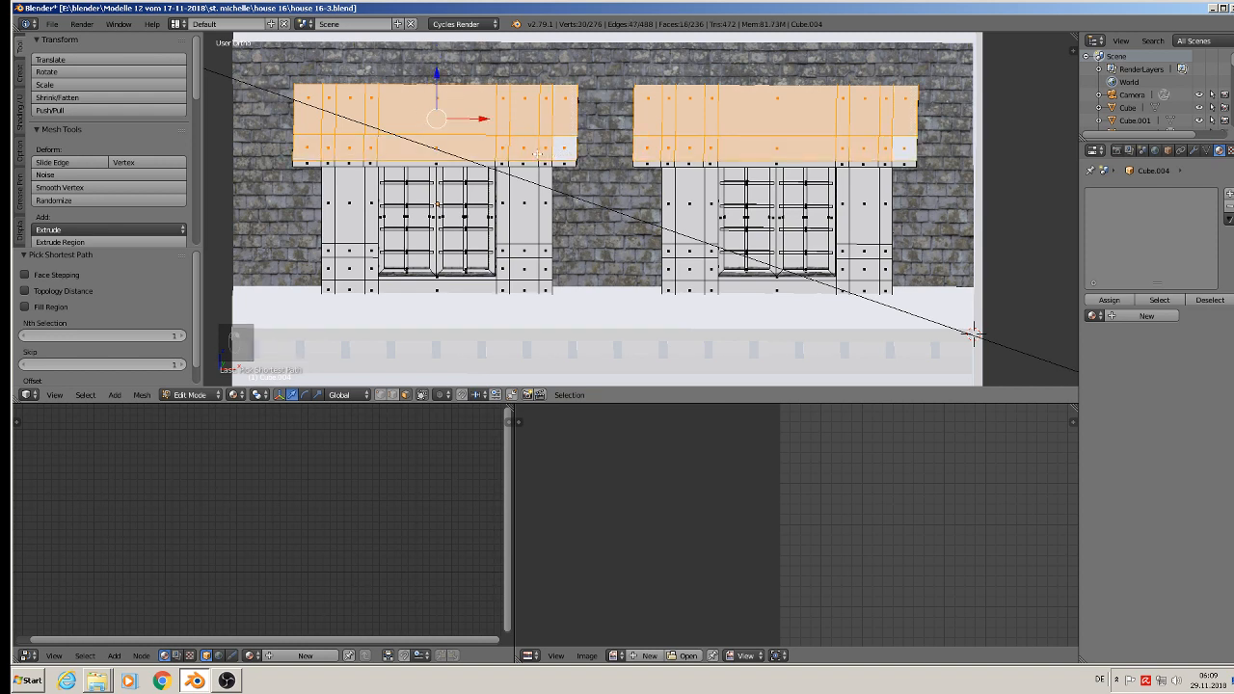
pyautogui.moveTo(537, 154); pyautogui.dragTo(536, 148, button='middle')
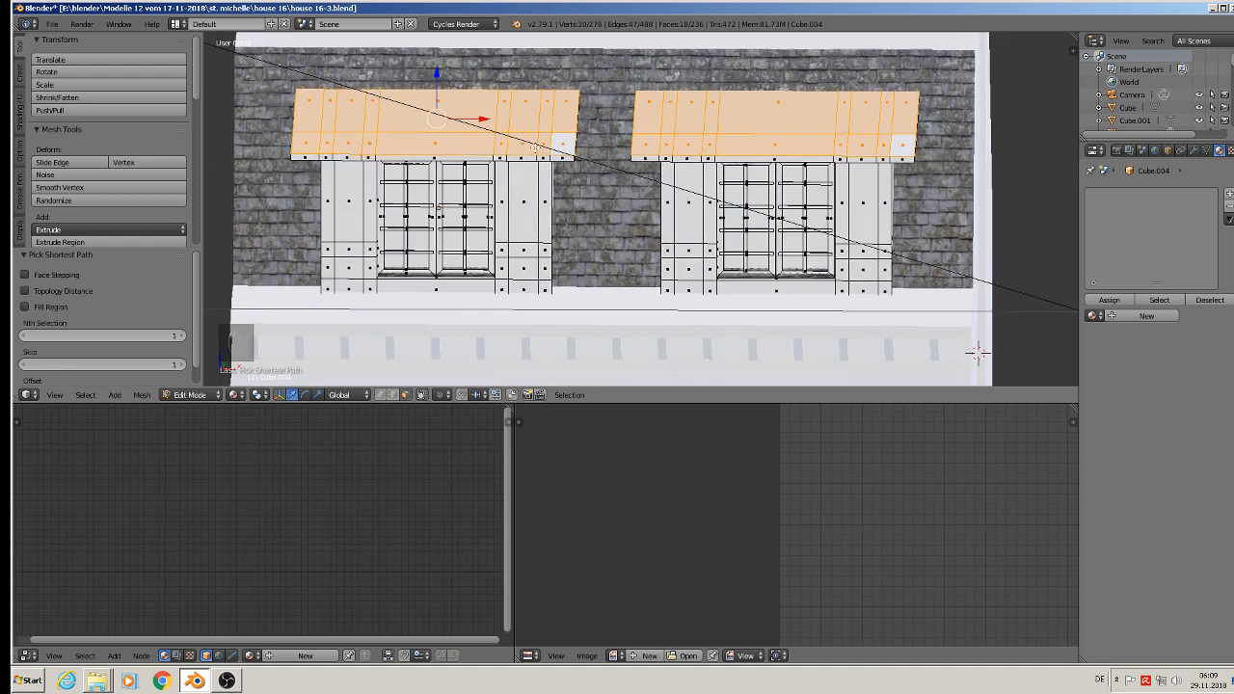
pyautogui.press('u')
pyautogui.click(545, 149)
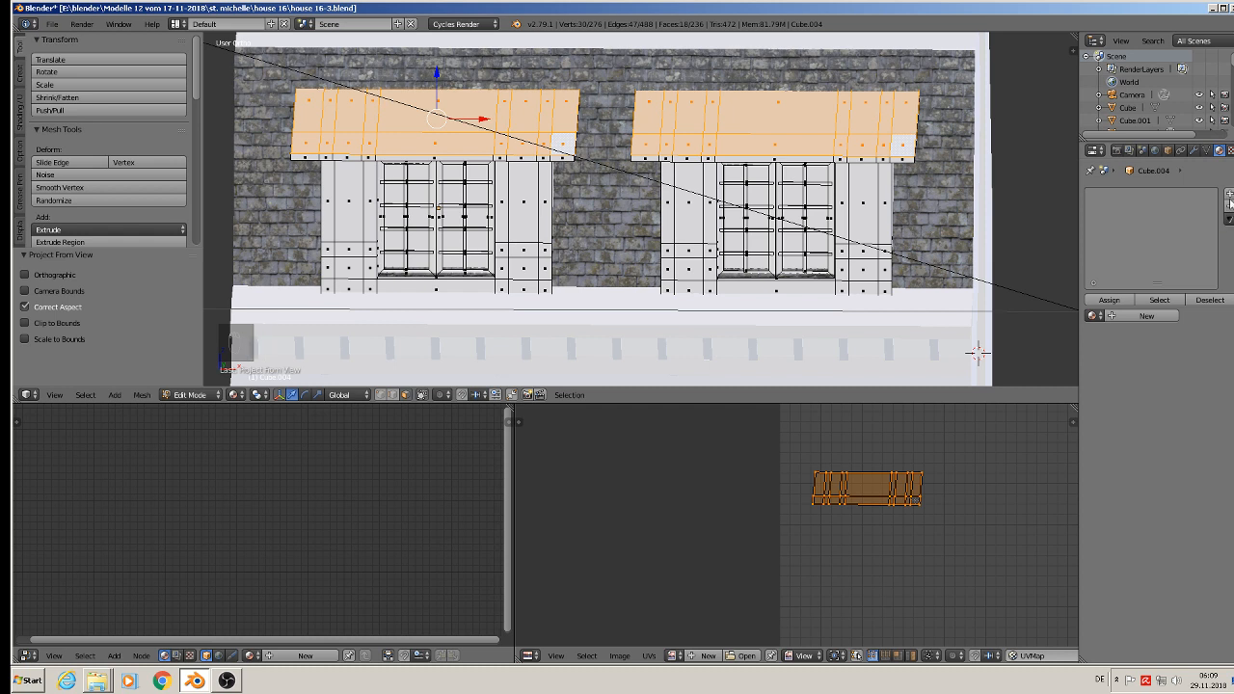
# Step: Give the dormers a new material plus a second slot with roof tiles, and assign roof tiles to the selected dormer roof faces
pyautogui.click(1230, 196)
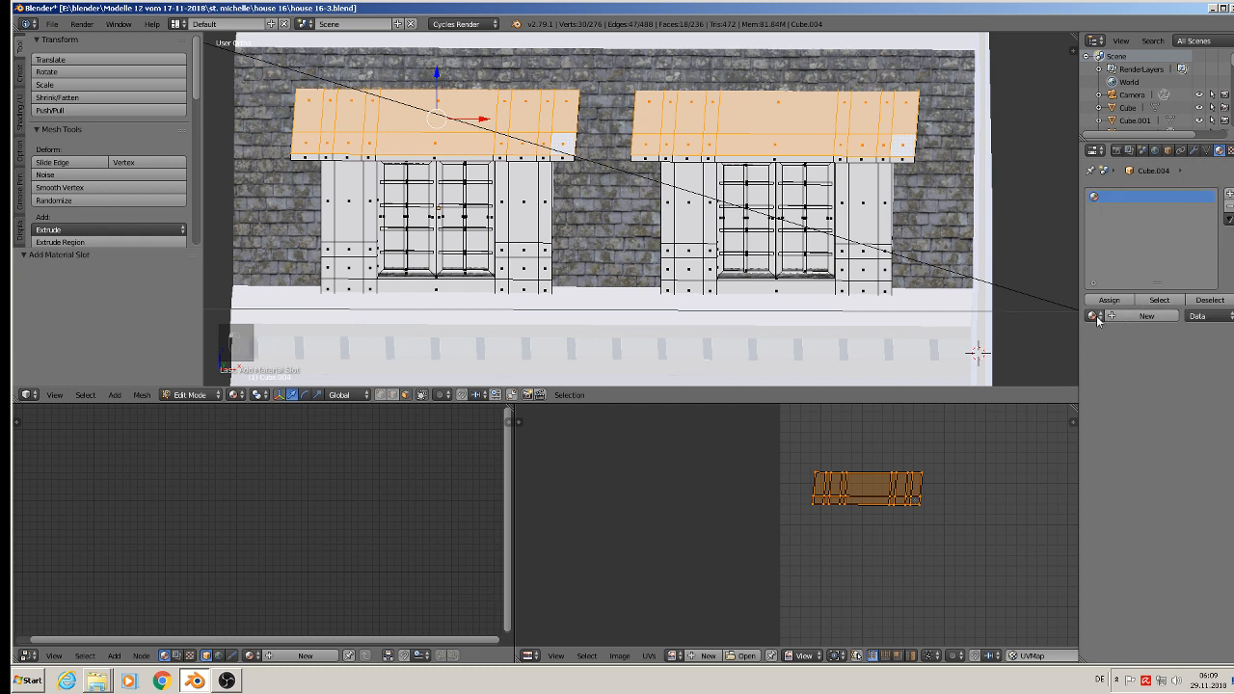
pyautogui.click(1130, 315)
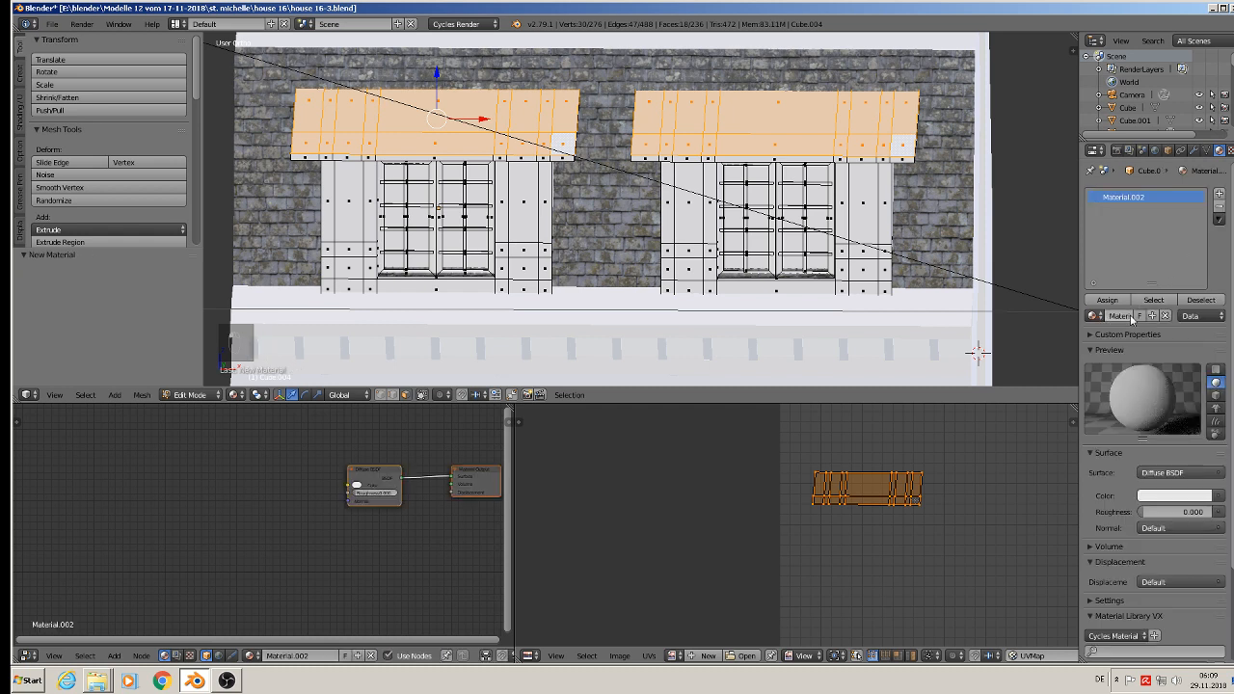
pyautogui.click(1219, 193)
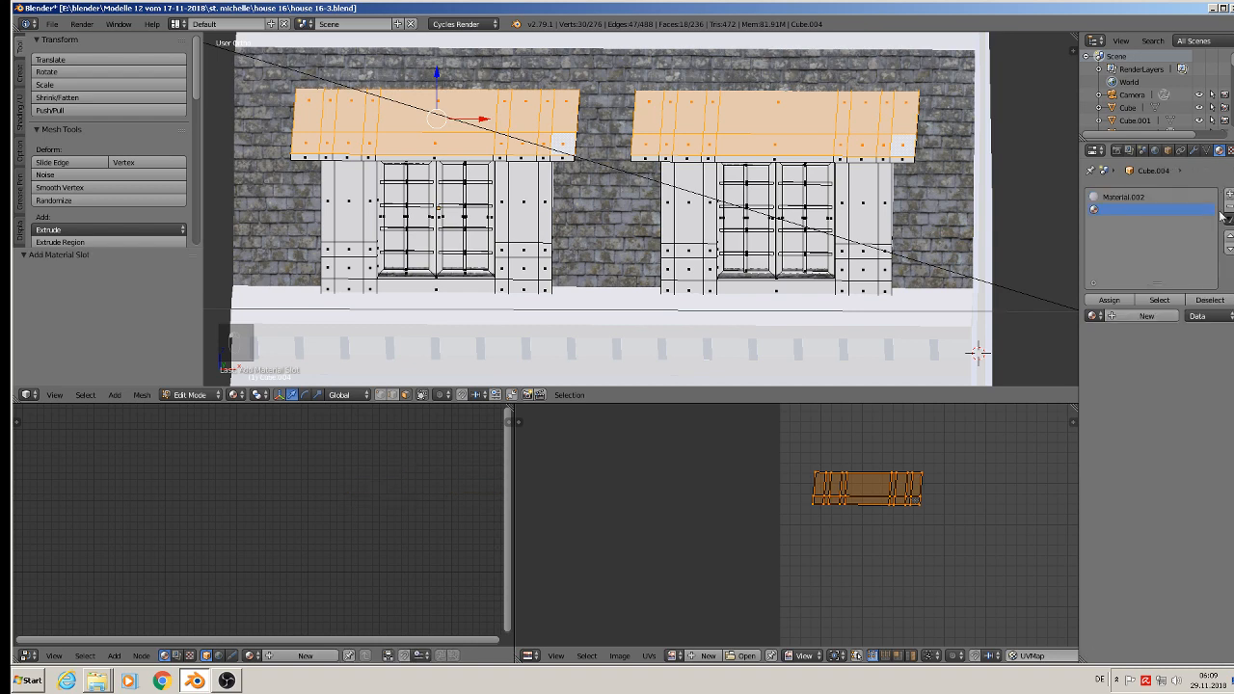
pyautogui.click(1093, 316)
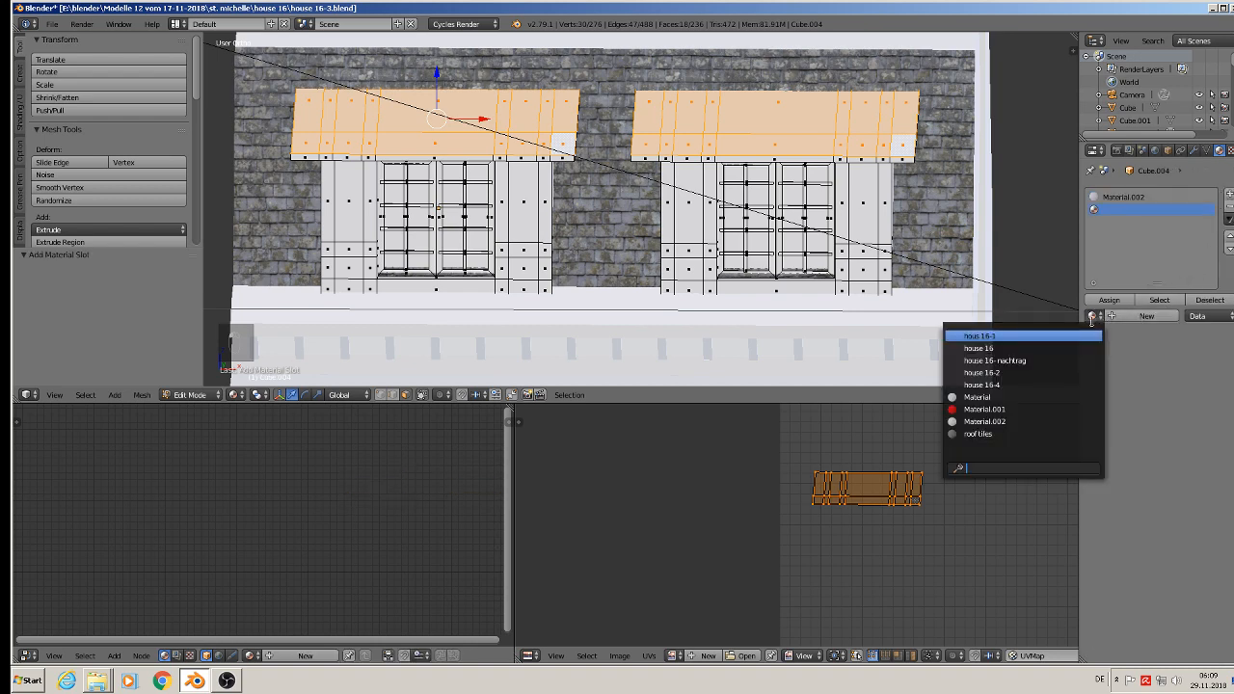
pyautogui.click(1034, 433)
pyautogui.click(1111, 300)
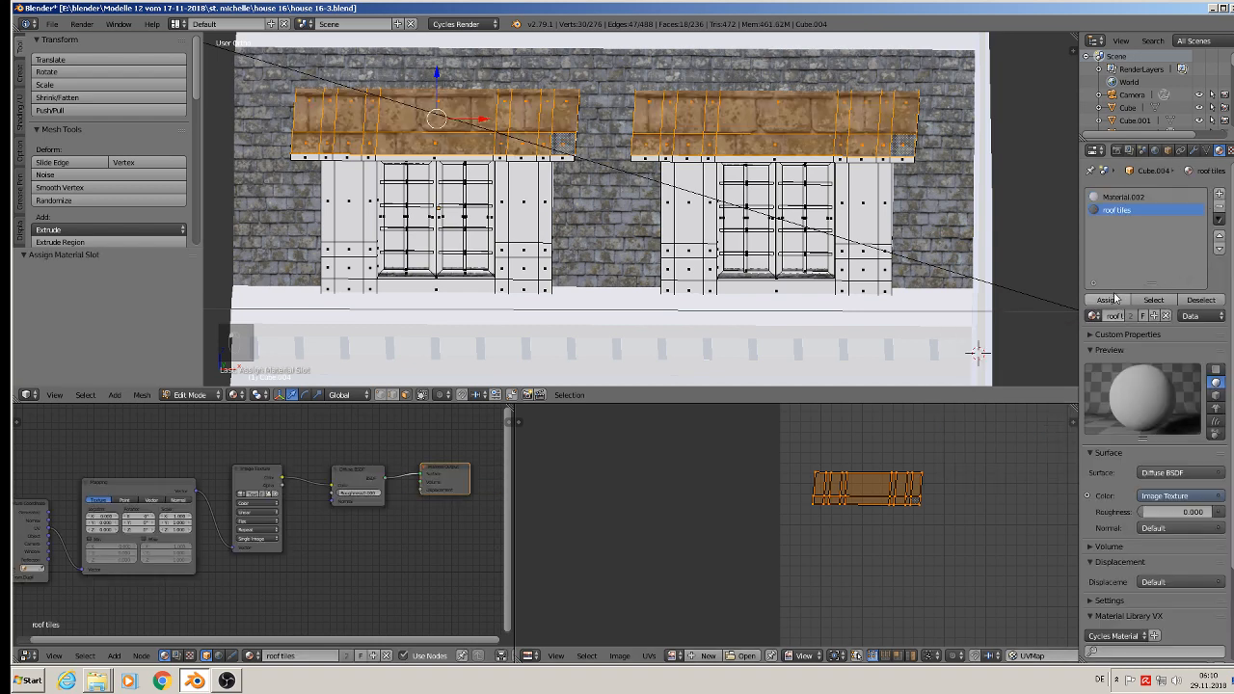
# Step: Enlarge the dormer roof UVs so the tiles suit the size of those on the surrounding roof, and return to Object Mode
pyautogui.press('s')
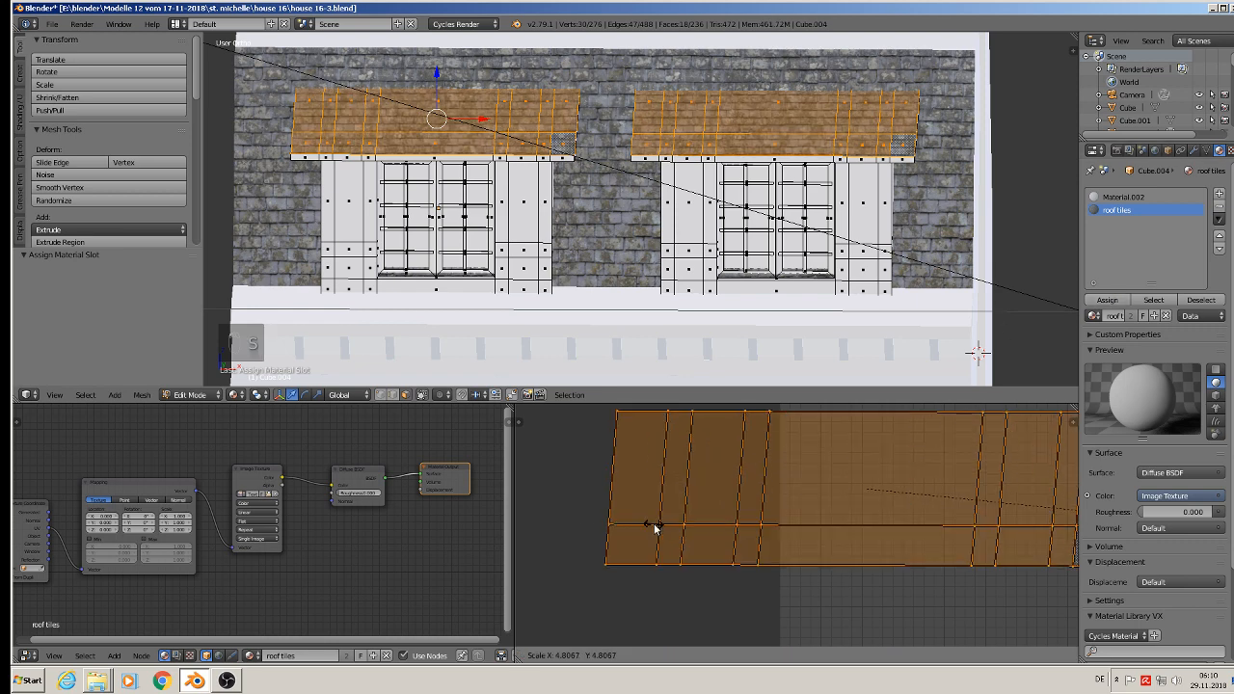
pyautogui.click(550, 505)
pyautogui.press('Tab')
pyautogui.scroll(-1, 478, 220)
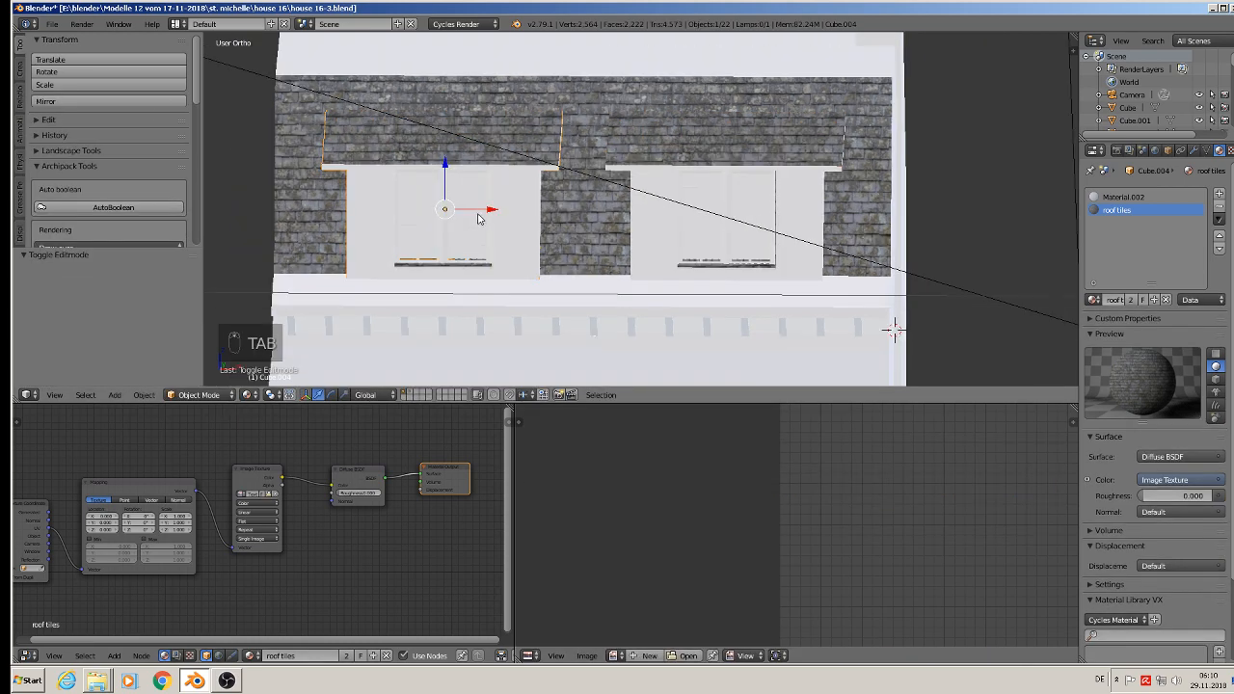
pyautogui.moveTo(479, 221)
pyautogui.mouseDown(button='middle')
pyautogui.moveTo(419, 241)
pyautogui.moveTo(485, 231)
pyautogui.moveTo(467, 223)
pyautogui.mouseUp(button='middle')
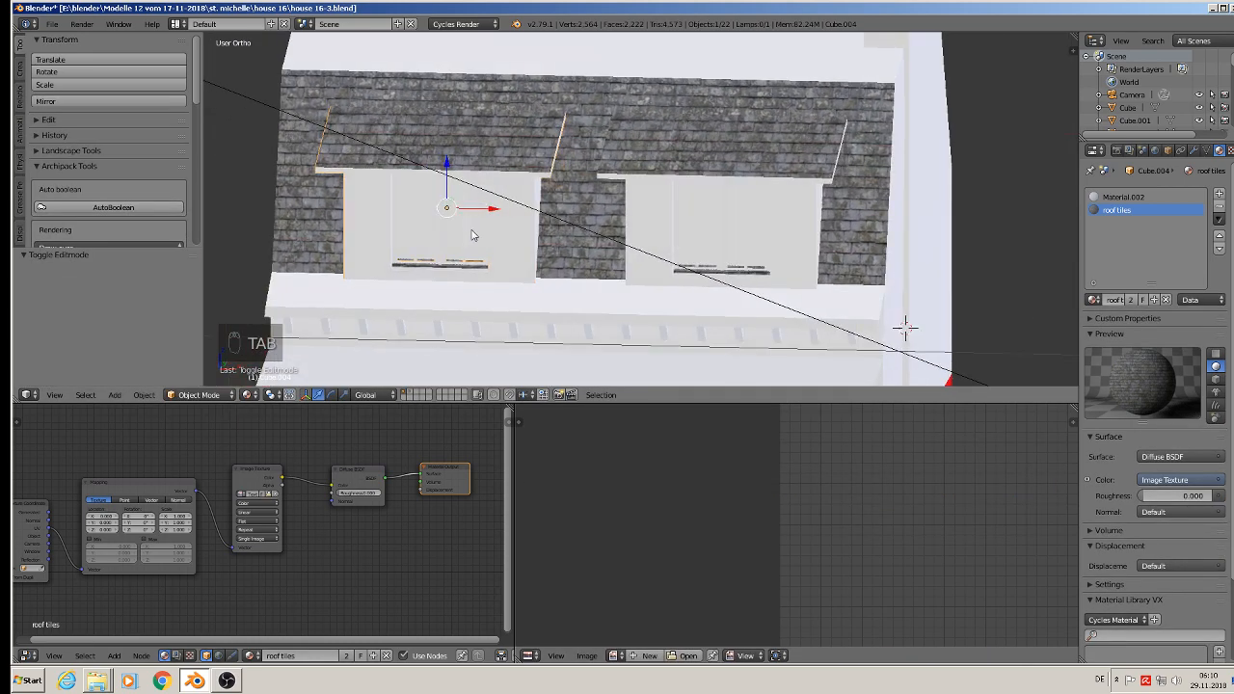
pyautogui.press('Tab')
pyautogui.press('Tab')
# Step: Select the horizontal strip below the dormers on the main body in Edit Mode and project its UVs from the view
pyautogui.rightClick(470, 312)
pyautogui.press('Tab')
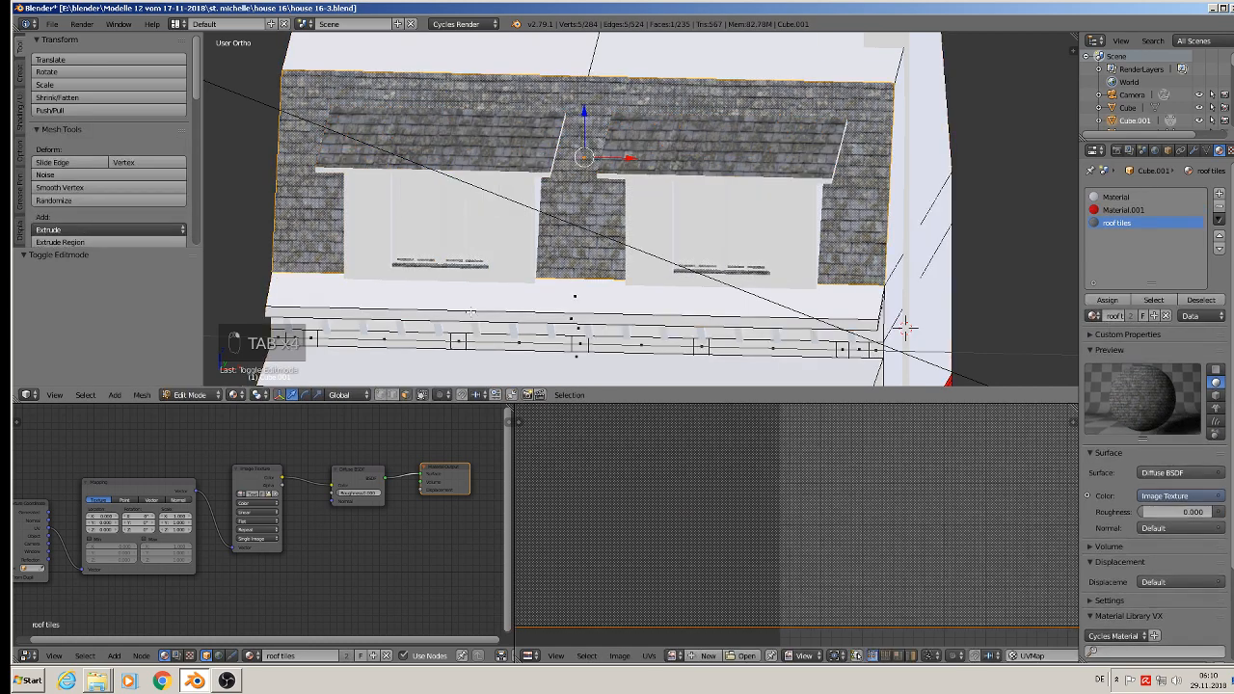
pyautogui.rightClick(471, 311)
pyautogui.moveTo(551, 254); pyautogui.dragTo(585, 339, button='middle')
pyautogui.press('u')
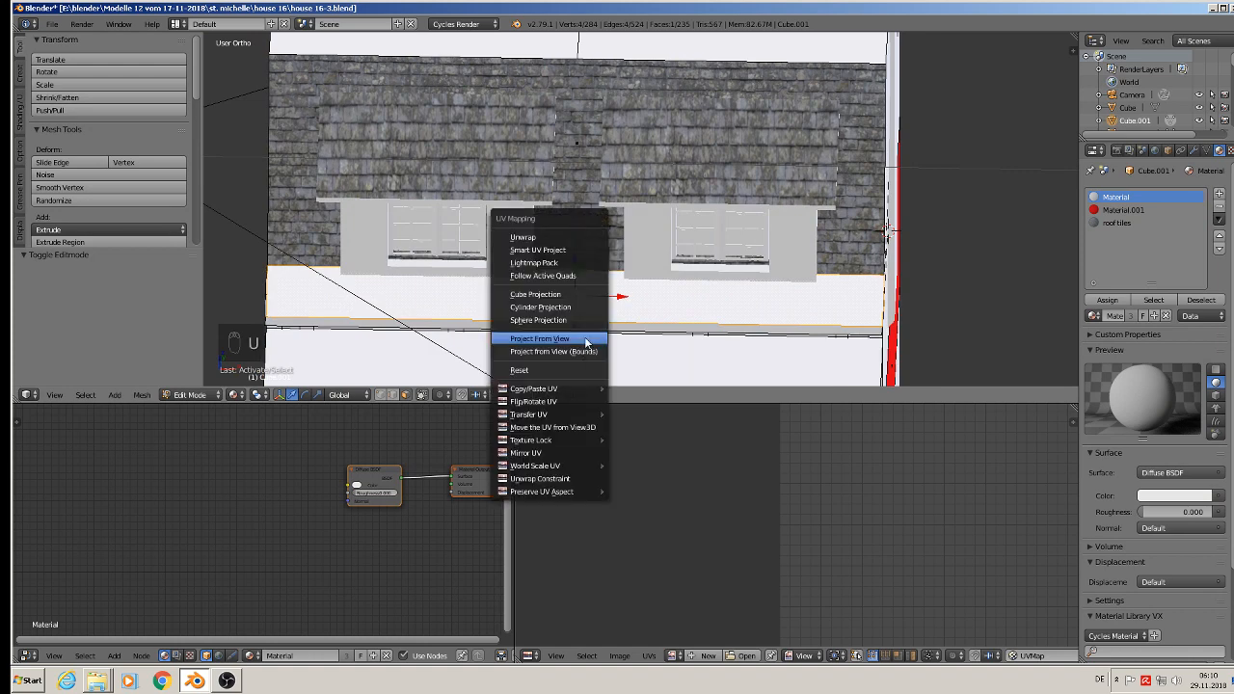
pyautogui.click(579, 334)
# Step: Assign the roof tiles material to the strip, scale its UVs to about 3.43 times, and return to Object Mode
pyautogui.click(1116, 223)
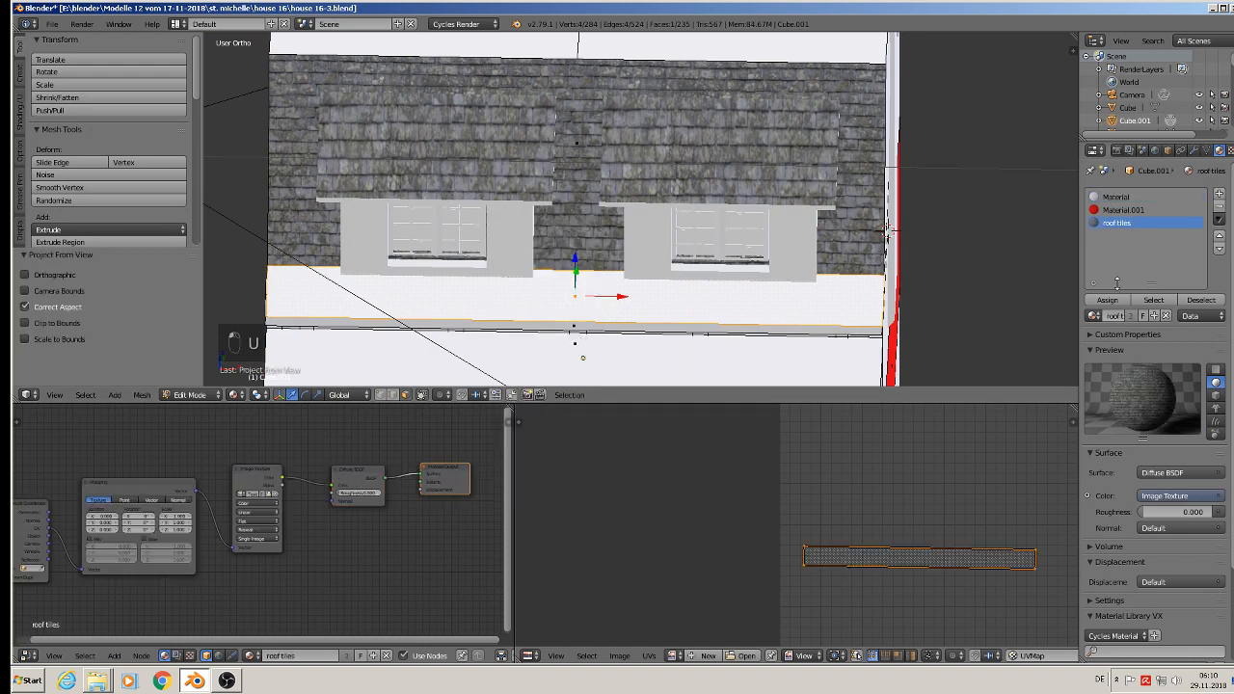
pyautogui.click(1108, 300)
pyautogui.press('s')
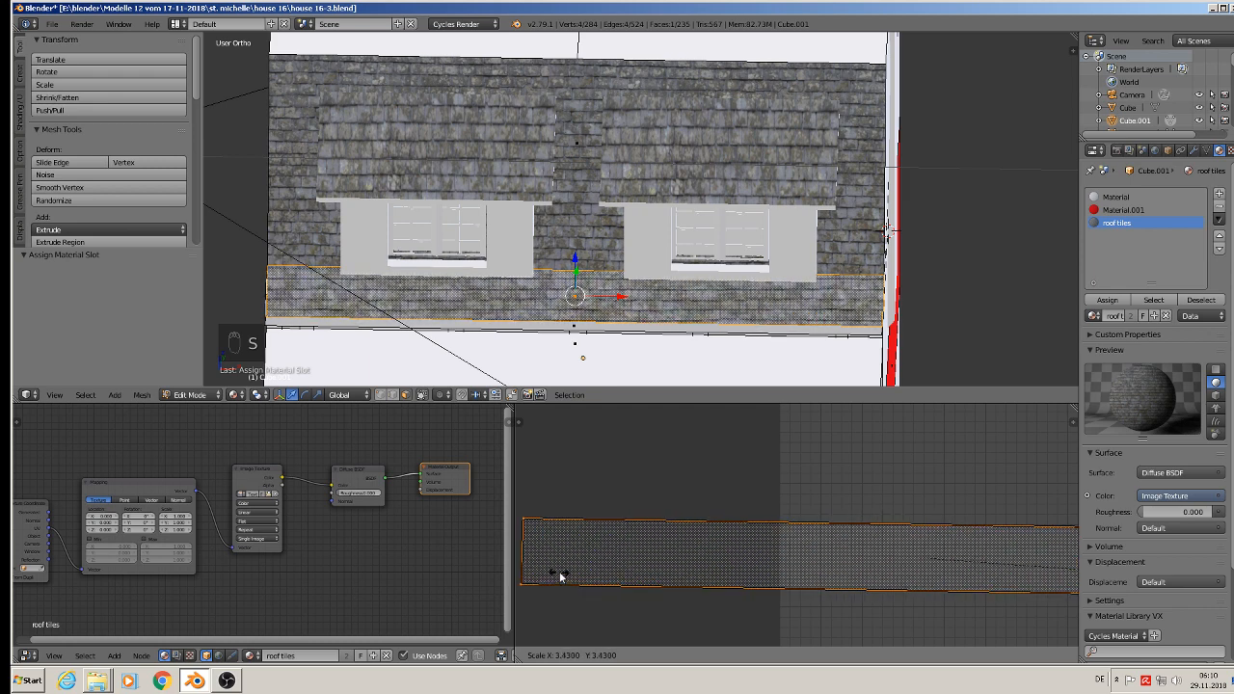
pyautogui.click(561, 576)
pyautogui.press('Tab')
pyautogui.moveTo(480, 326); pyautogui.dragTo(475, 287, button='middle')
pyautogui.keyDown('shift'); pyautogui.moveTo(509, 240); pyautogui.dragTo(522, 269, button='middle'); pyautogui.keyUp('shift')
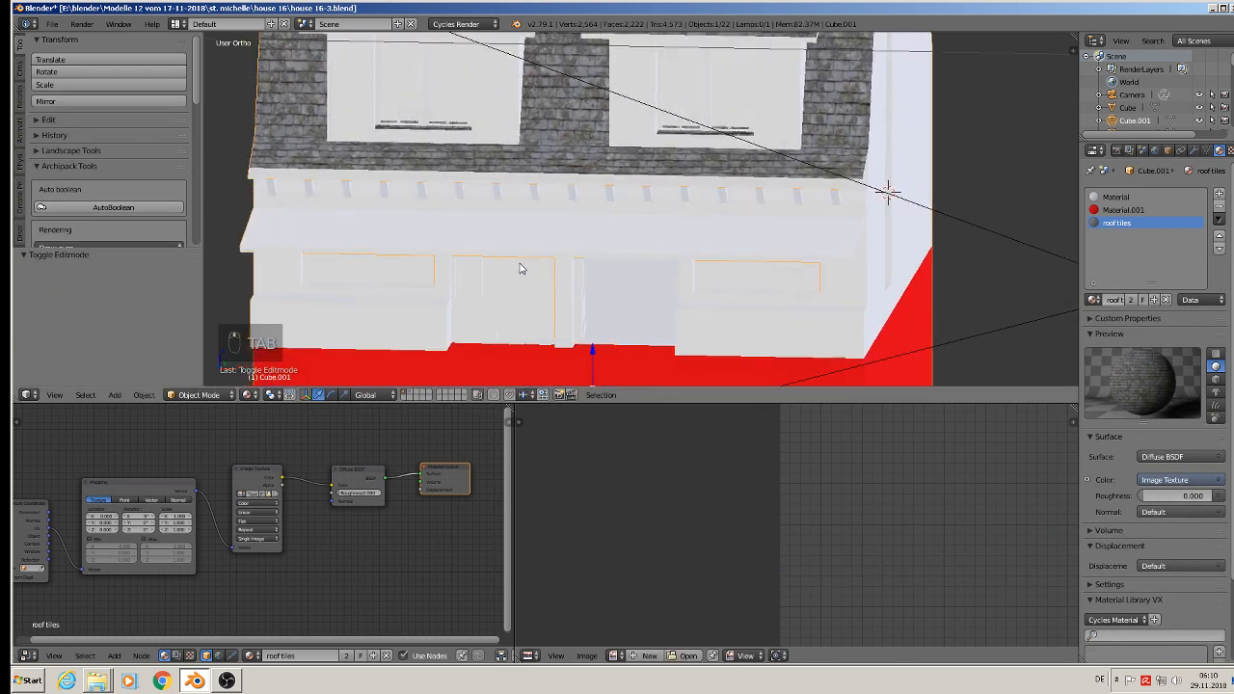
# Step: Select both upper front roof faces above the dormers in Edit Mode and project their UVs from the view
pyautogui.keyDown('shift'); pyautogui.moveTo(560, 126); pyautogui.dragTo(558, 341, button='middle'); pyautogui.keyUp('shift')
pyautogui.press('Tab')
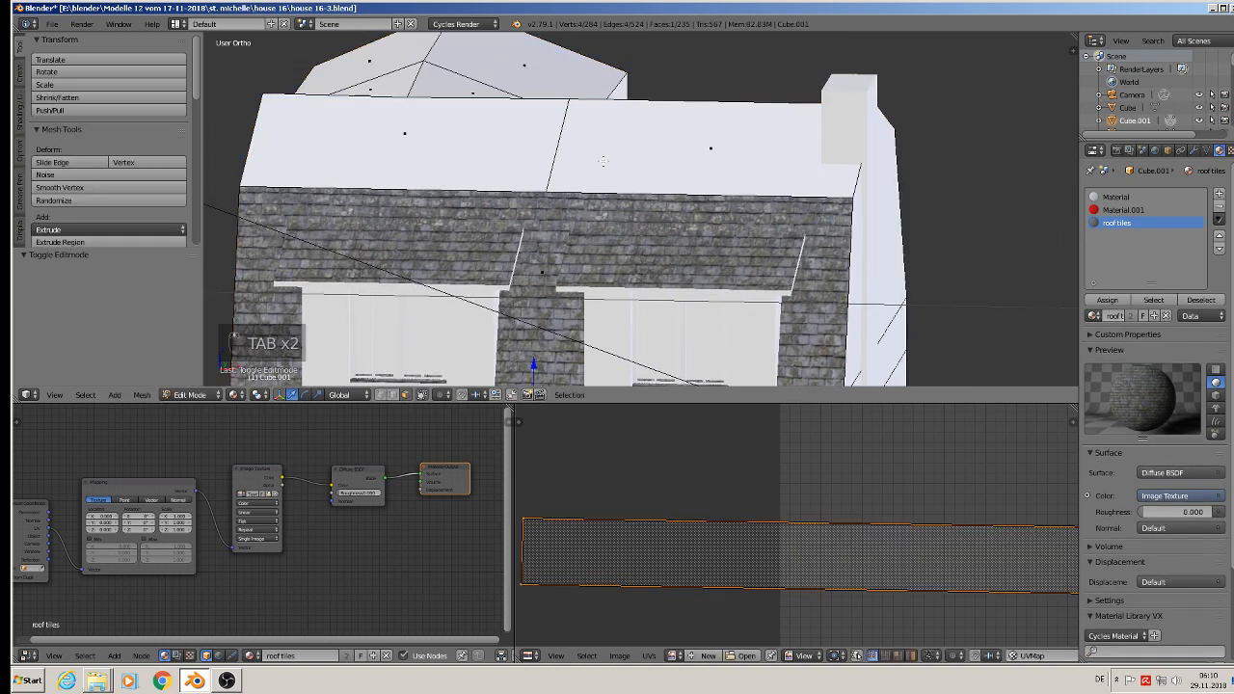
pyautogui.rightClick(602, 161)
pyautogui.keyDown('shift'); pyautogui.rightClick(454, 143); pyautogui.keyUp('shift')
pyautogui.moveTo(453, 143); pyautogui.dragTo(488, 217, button='middle')
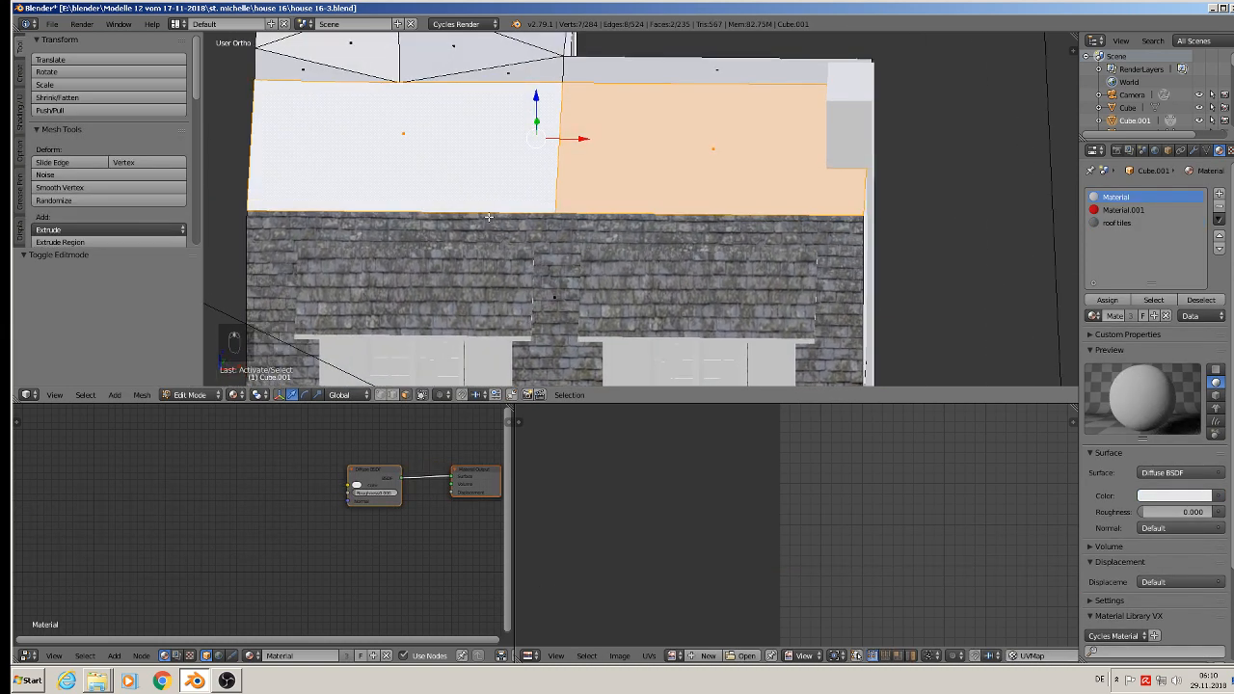
pyautogui.press('u')
pyautogui.click(489, 216)
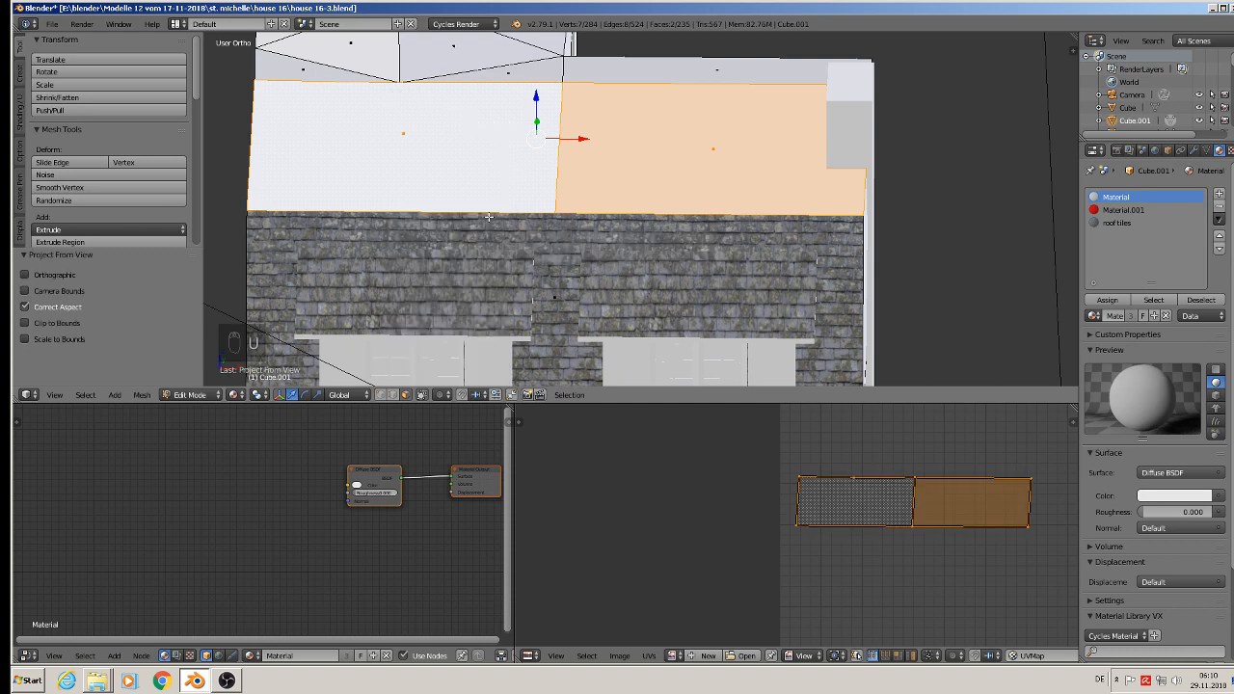
# Step: Assign the roof tiles material to the two upper front roof faces and scale their UVs to about 3.43 times
pyautogui.click(1116, 223)
pyautogui.click(1107, 300)
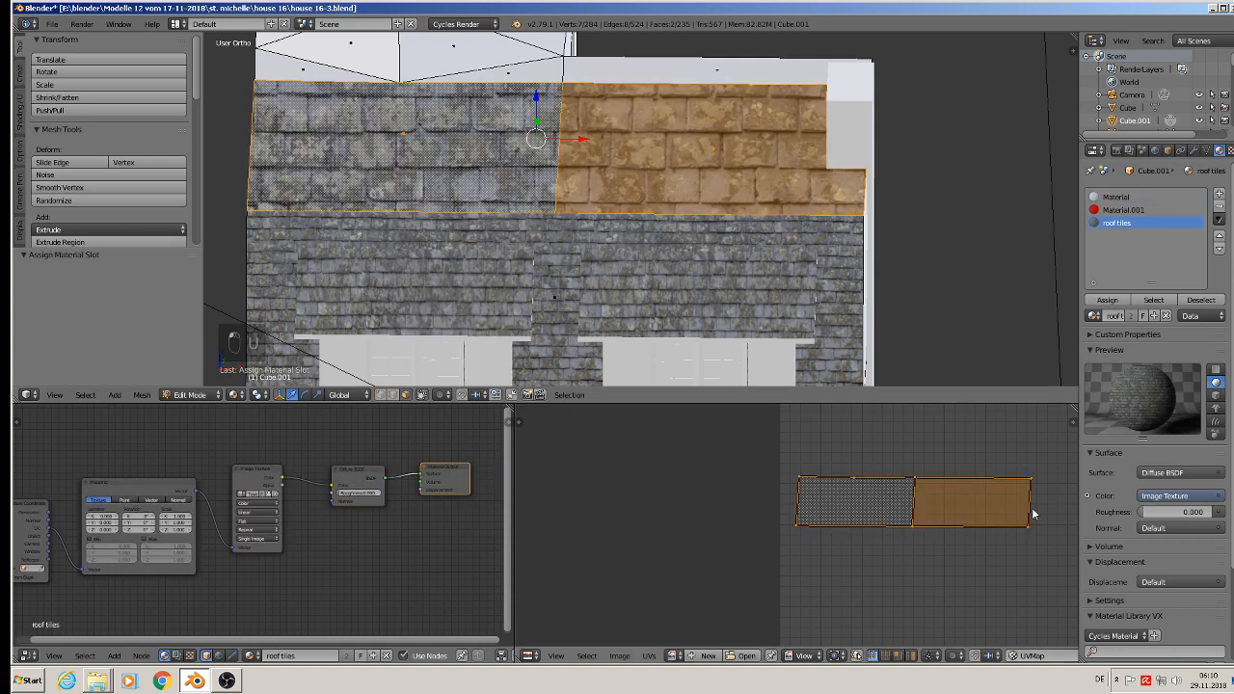
pyautogui.press('s')
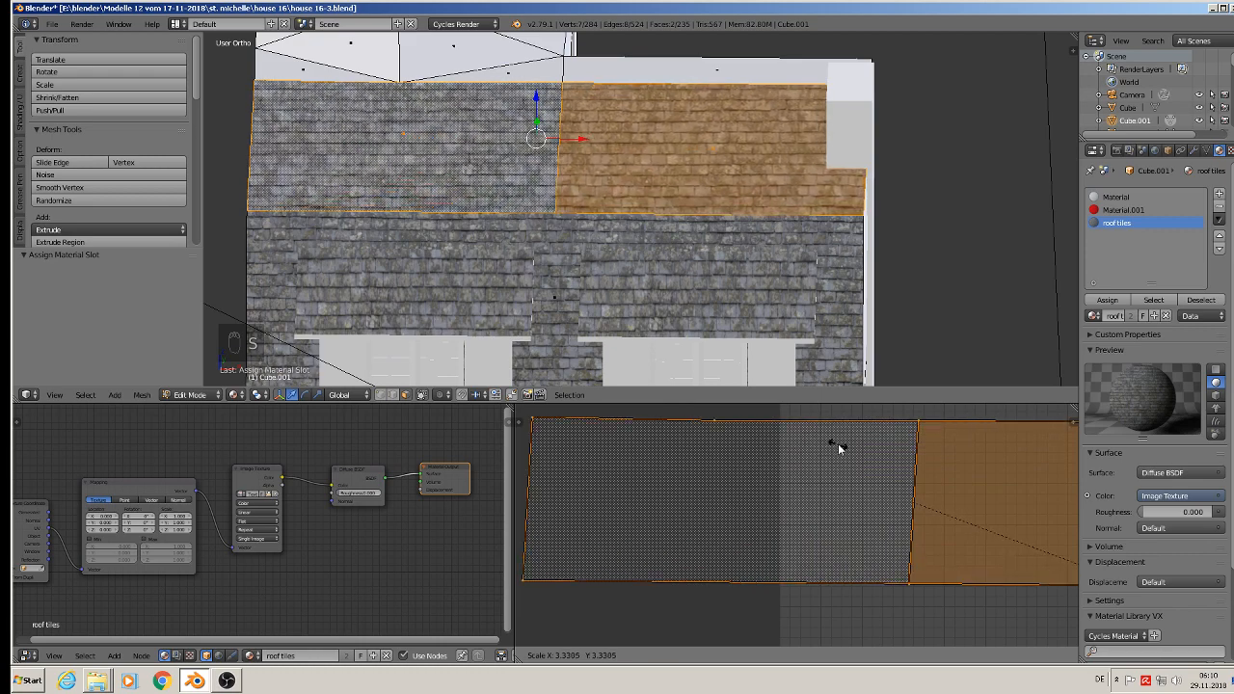
pyautogui.click(855, 450)
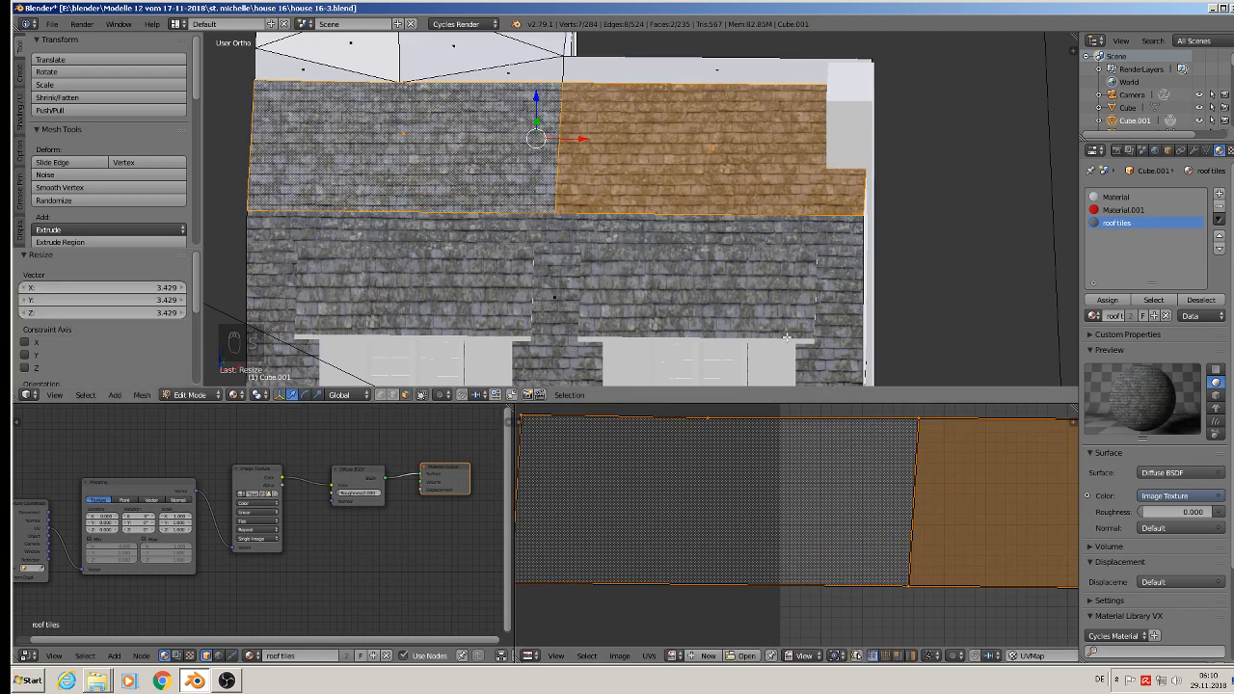
# Step: Select the three upper rear roof faces and the large steep face below them in Edit Mode, and project their UVs from the view
pyautogui.press('Tab')
pyautogui.moveTo(675, 173); pyautogui.dragTo(435, 165, button='middle')
pyautogui.press('Tab')
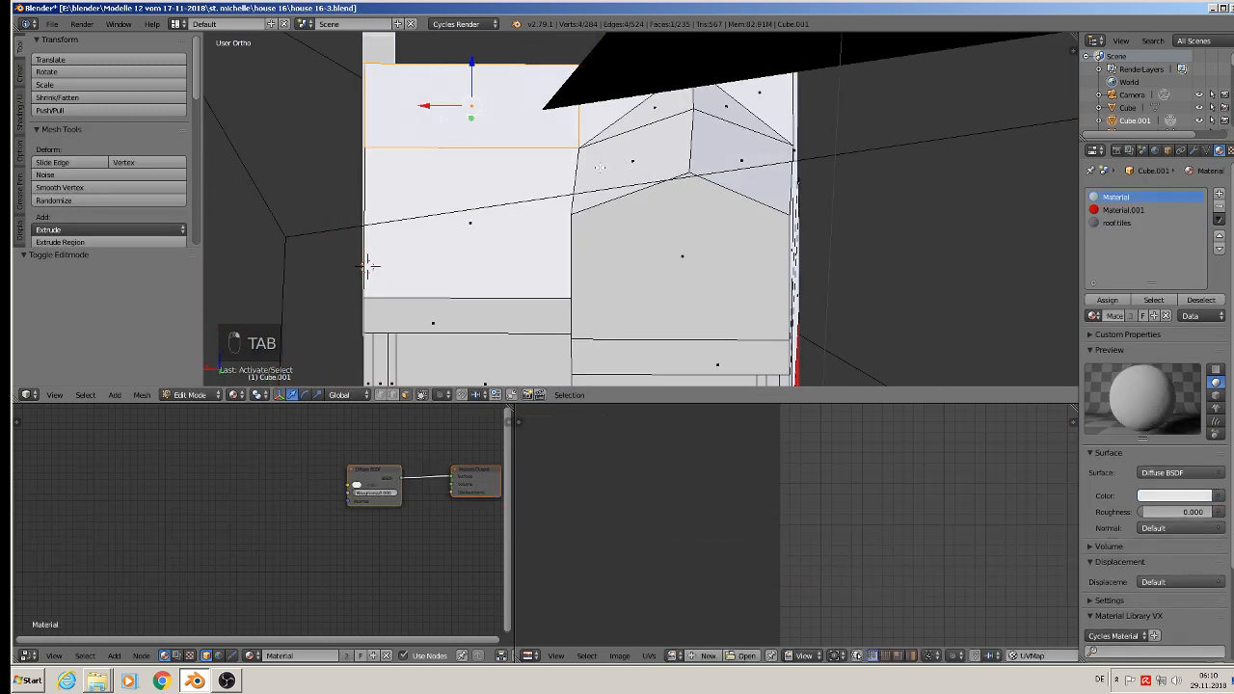
pyautogui.keyDown('shift'); pyautogui.moveTo(367, 265); pyautogui.dragTo(383, 337, button='middle'); pyautogui.keyUp('shift')
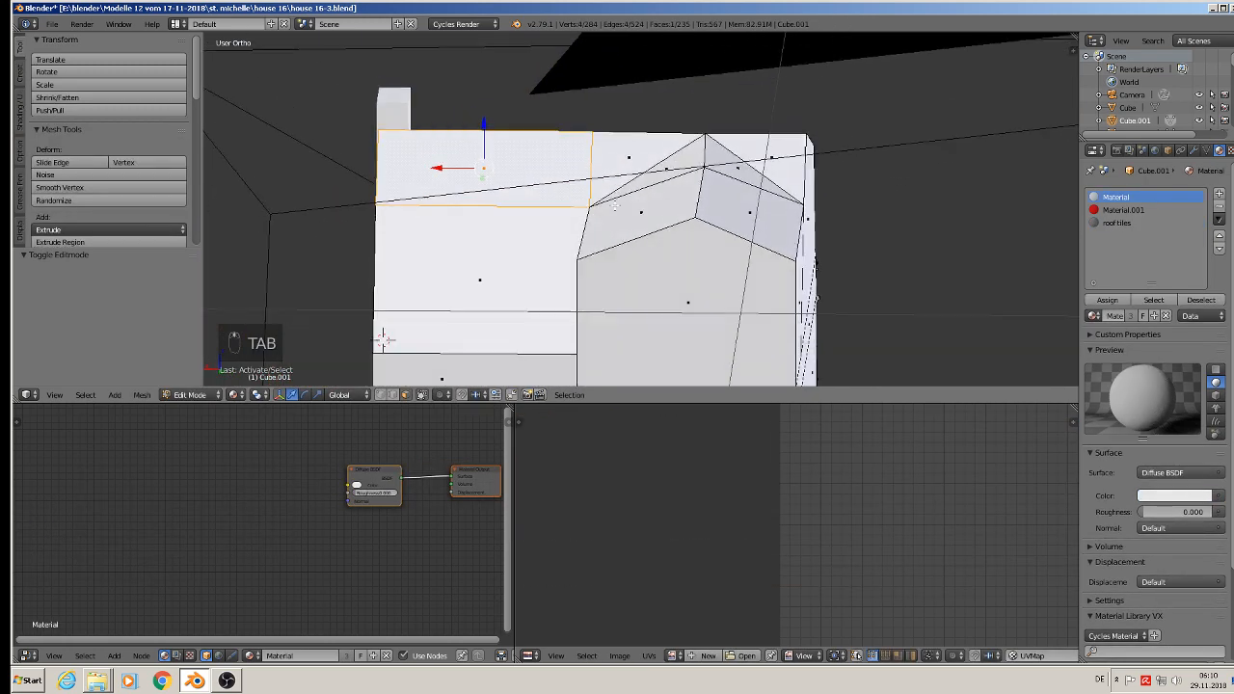
pyautogui.keyDown('shift'); pyautogui.rightClick(637, 156); pyautogui.keyUp('shift')
pyautogui.keyDown('shift'); pyautogui.rightClick(784, 156); pyautogui.keyUp('shift')
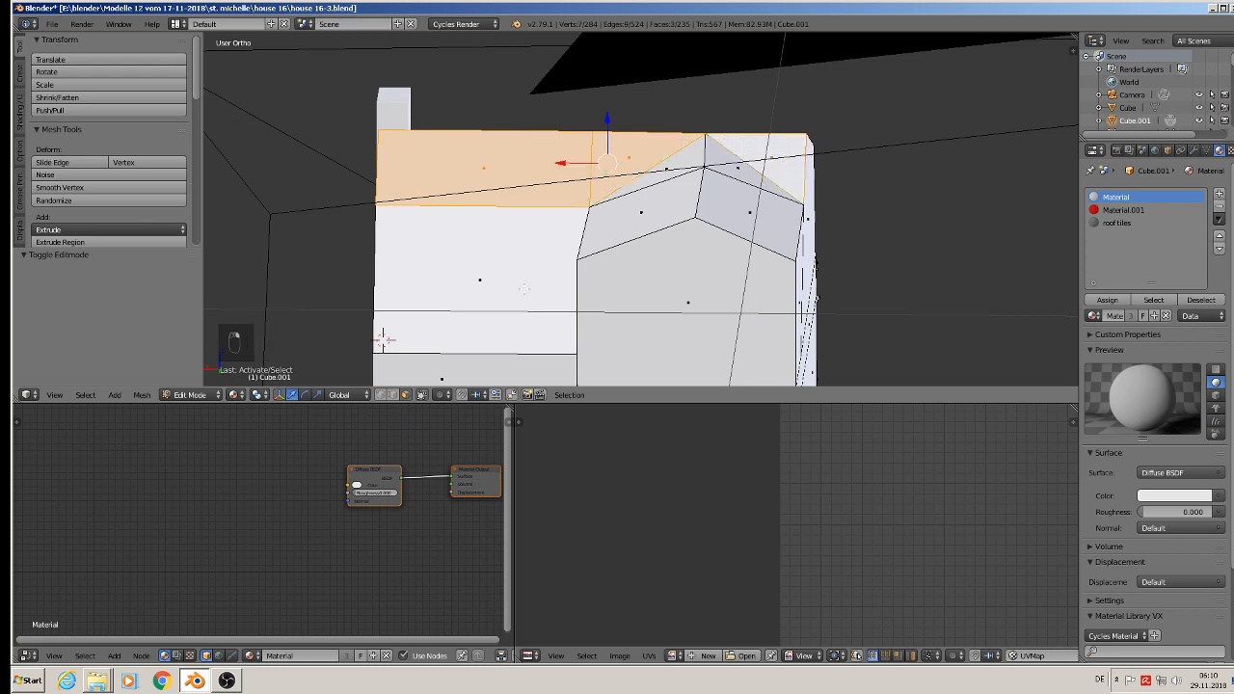
pyautogui.keyDown('shift'); pyautogui.rightClick(524, 289); pyautogui.keyUp('shift')
pyautogui.moveTo(524, 288); pyautogui.dragTo(504, 331, button='middle')
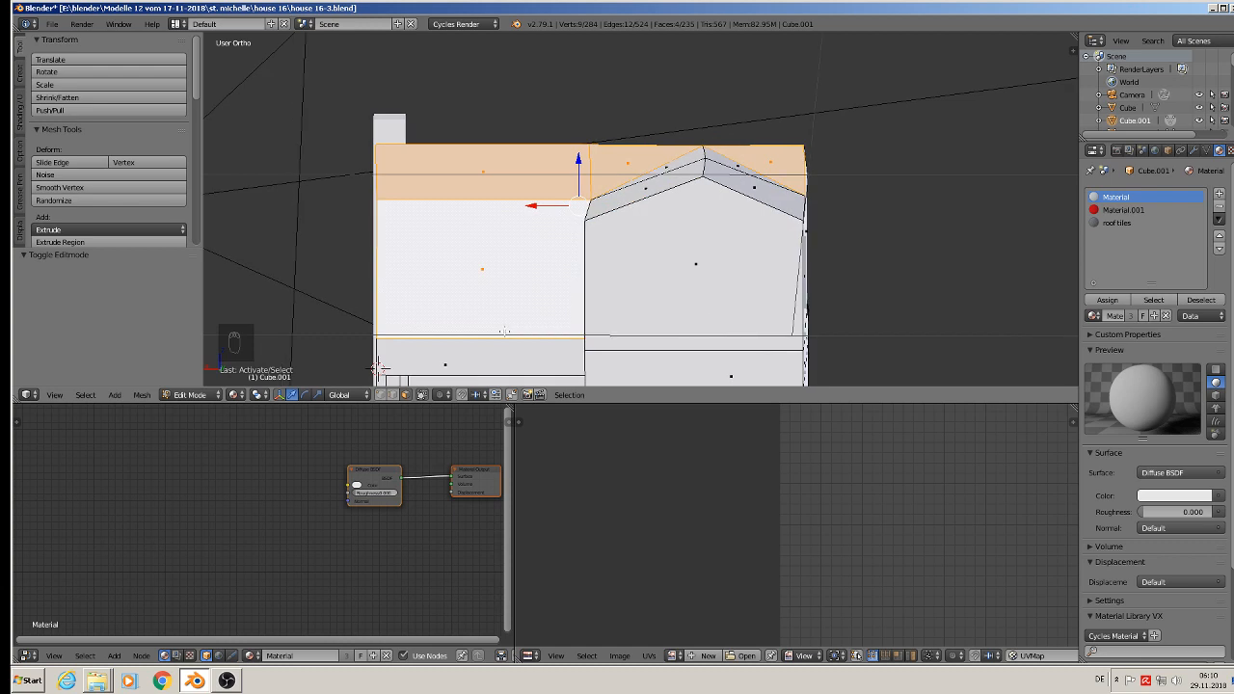
pyautogui.press('u')
pyautogui.click(588, 323)
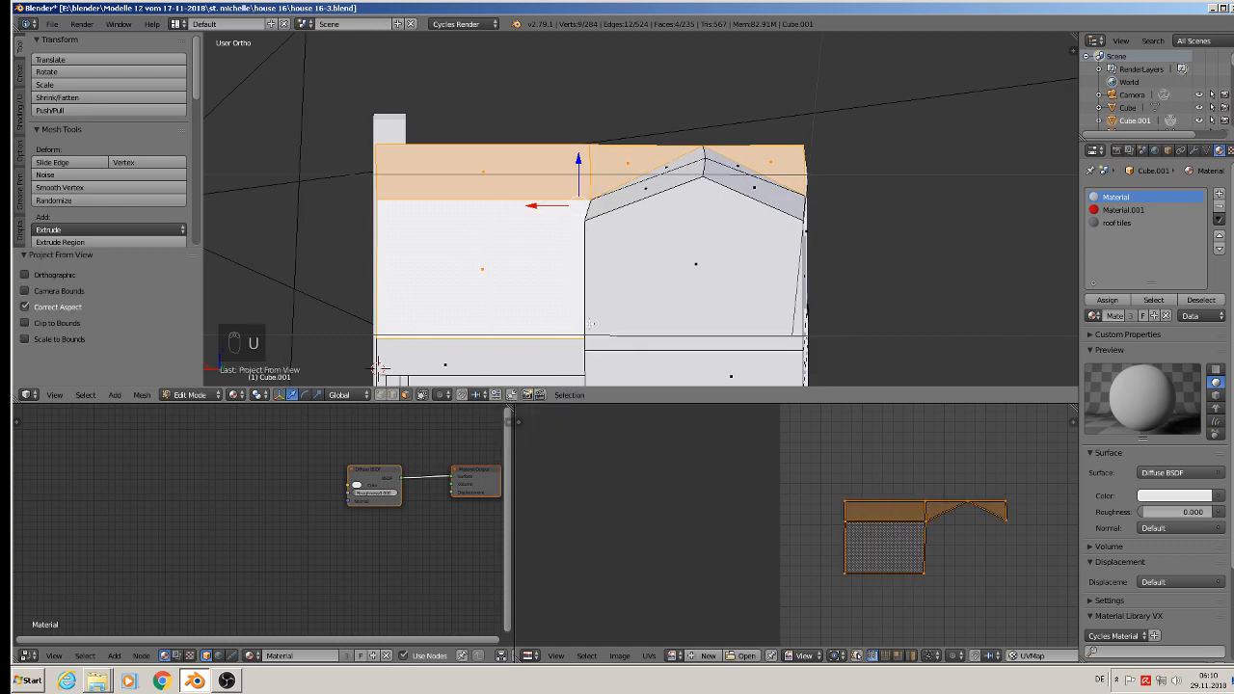
# Step: Assign the roof tiles material to the four rear roof faces and scale their UVs to about 4.46 times
pyautogui.click(1124, 224)
pyautogui.click(1107, 300)
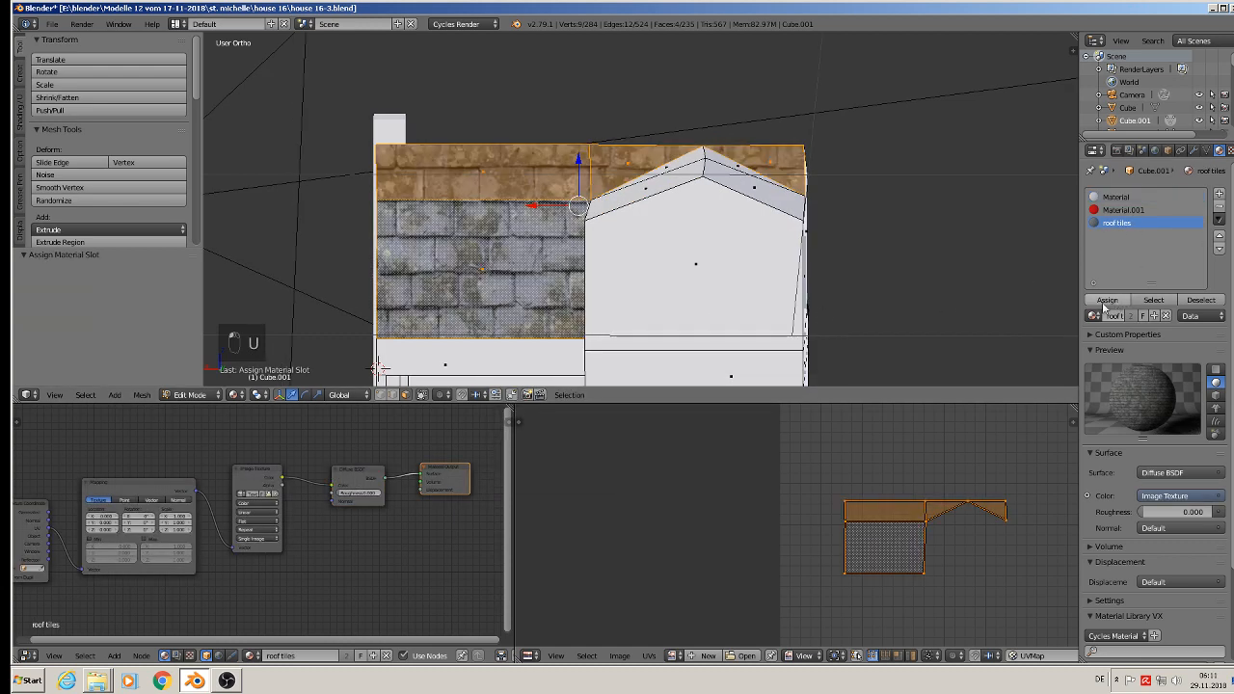
pyautogui.press('s')
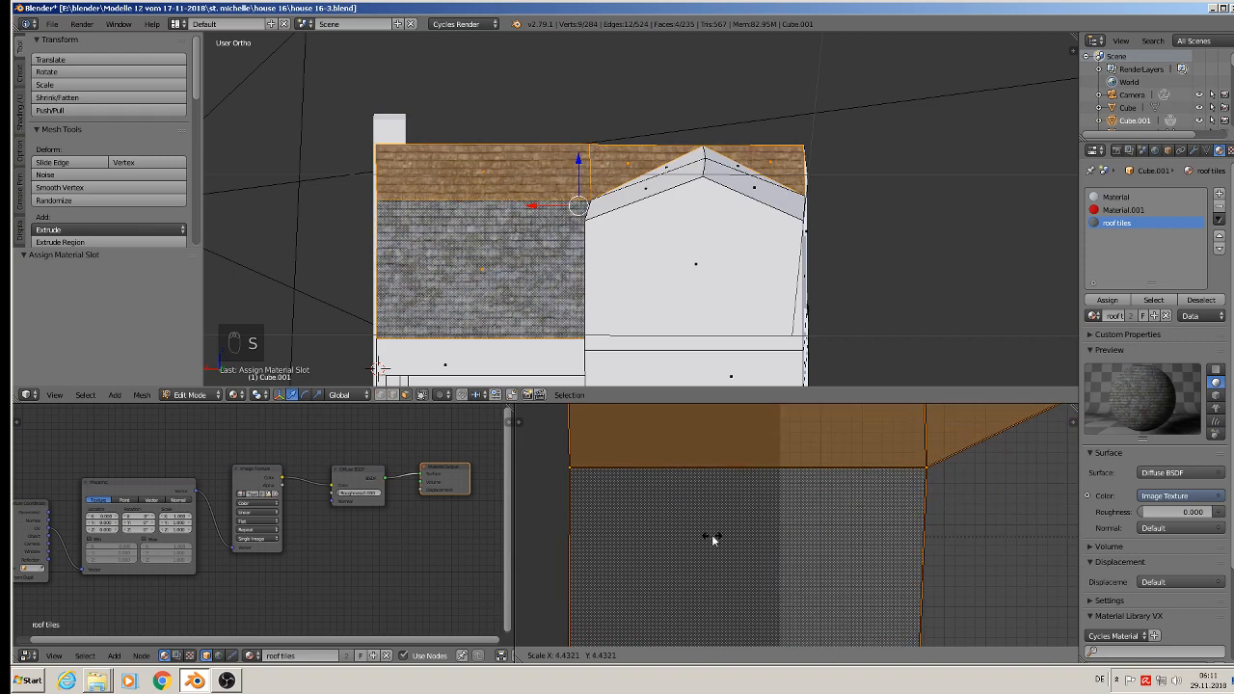
pyautogui.click(714, 534)
# Step: Select the three roof faces on one slope of the rear gabled wing and project their UVs from the side view in wireframe
pyautogui.moveTo(579, 247); pyautogui.dragTo(592, 182, button='middle')
pyautogui.rightClick(631, 175)
pyautogui.keyDown('shift'); pyautogui.rightClick(615, 144); pyautogui.keyUp('shift')
pyautogui.keyDown('shift'); pyautogui.rightClick(721, 105); pyautogui.keyUp('shift')
pyautogui.keyDown('shift'); pyautogui.rightClick(799, 161); pyautogui.keyUp('shift')
pyautogui.moveTo(732, 228); pyautogui.dragTo(795, 224, button='middle')
pyautogui.press('z')
pyautogui.press('u')
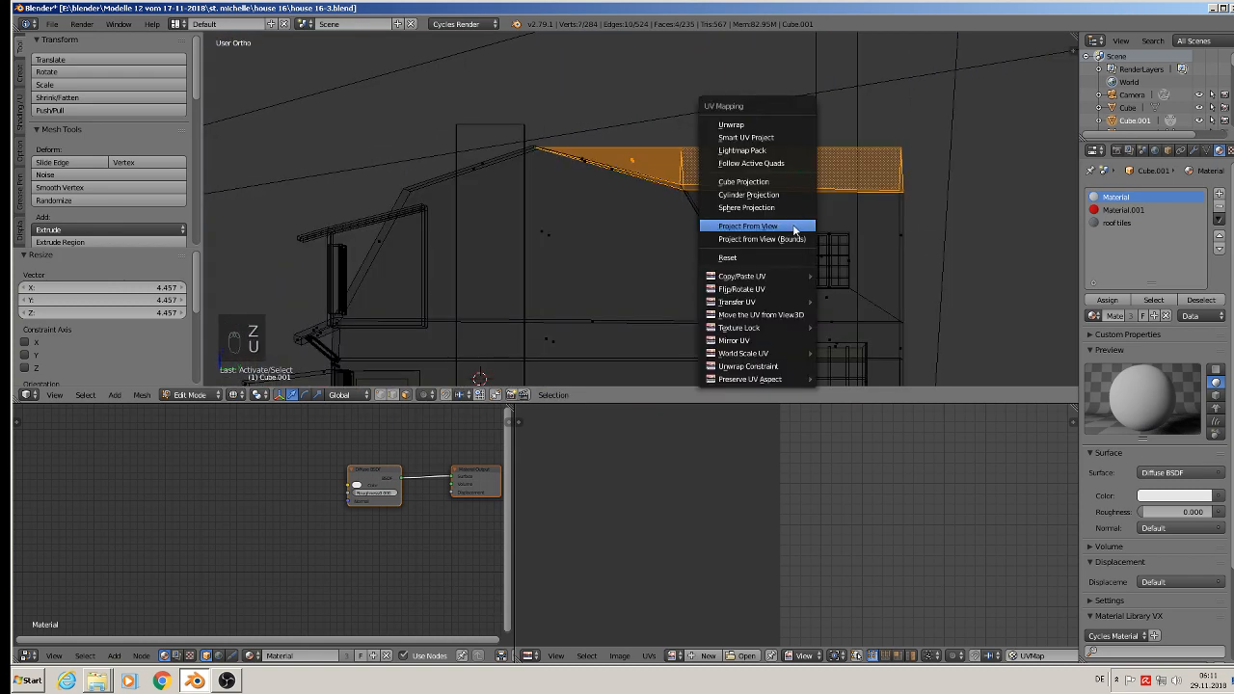
pyautogui.click(794, 228)
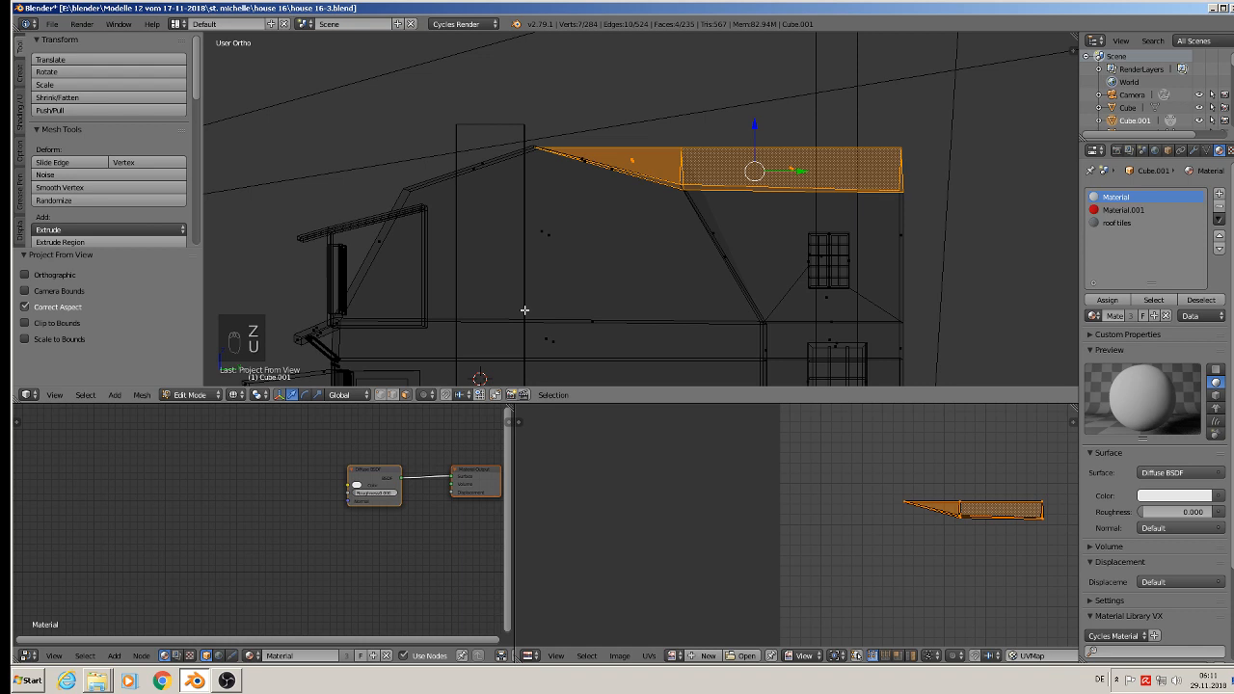
# Step: Restore the solid material display, assign the roof tiles material to the wing's roof slope, and scale its UVs to about 5 times
pyautogui.click(238, 394)
pyautogui.click(262, 326)
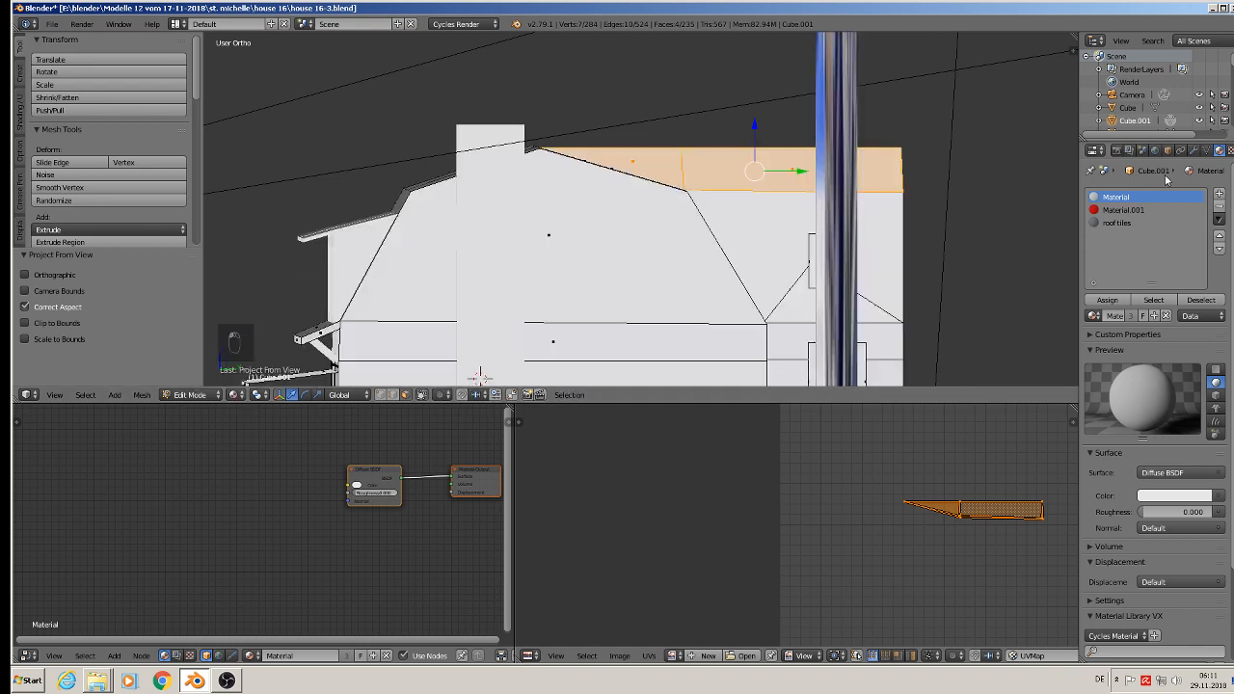
pyautogui.click(1116, 222)
pyautogui.click(1107, 300)
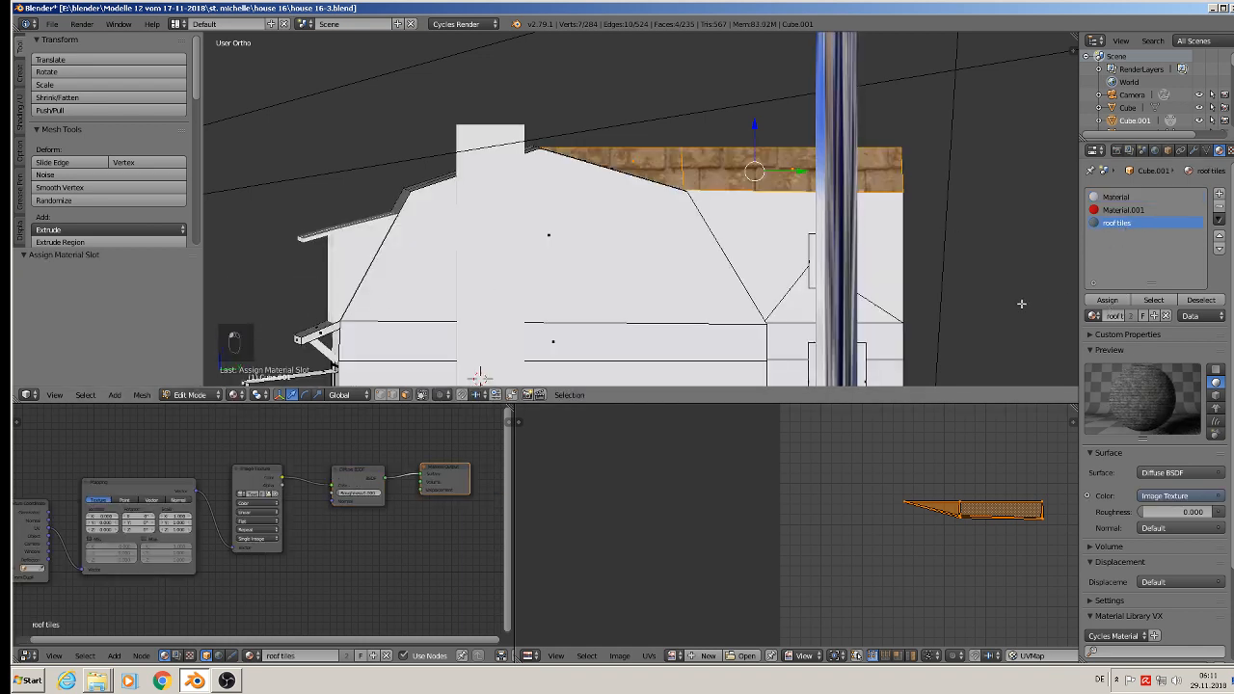
pyautogui.press('s')
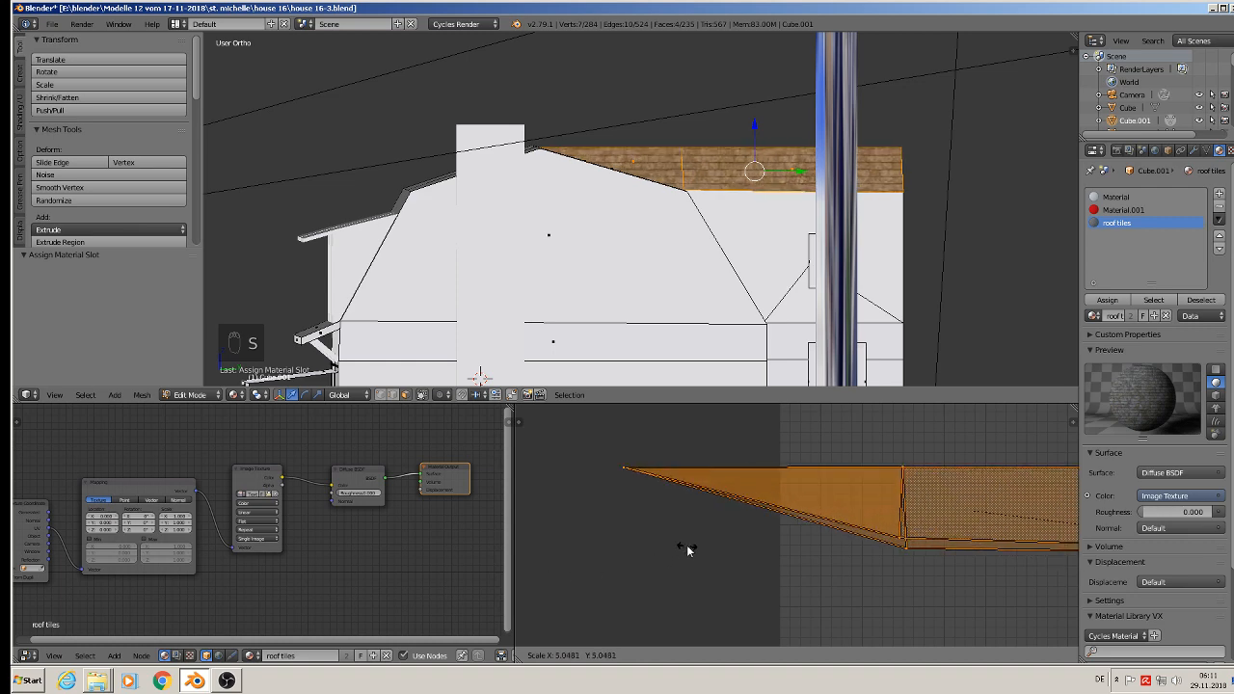
pyautogui.click(682, 546)
# Step: Enlarge the wing roof slope's UVs by about another 1.87 times to match the tile size, and return to Object Mode
pyautogui.press('Tab')
pyautogui.moveTo(670, 270); pyautogui.dragTo(708, 300, button='middle')
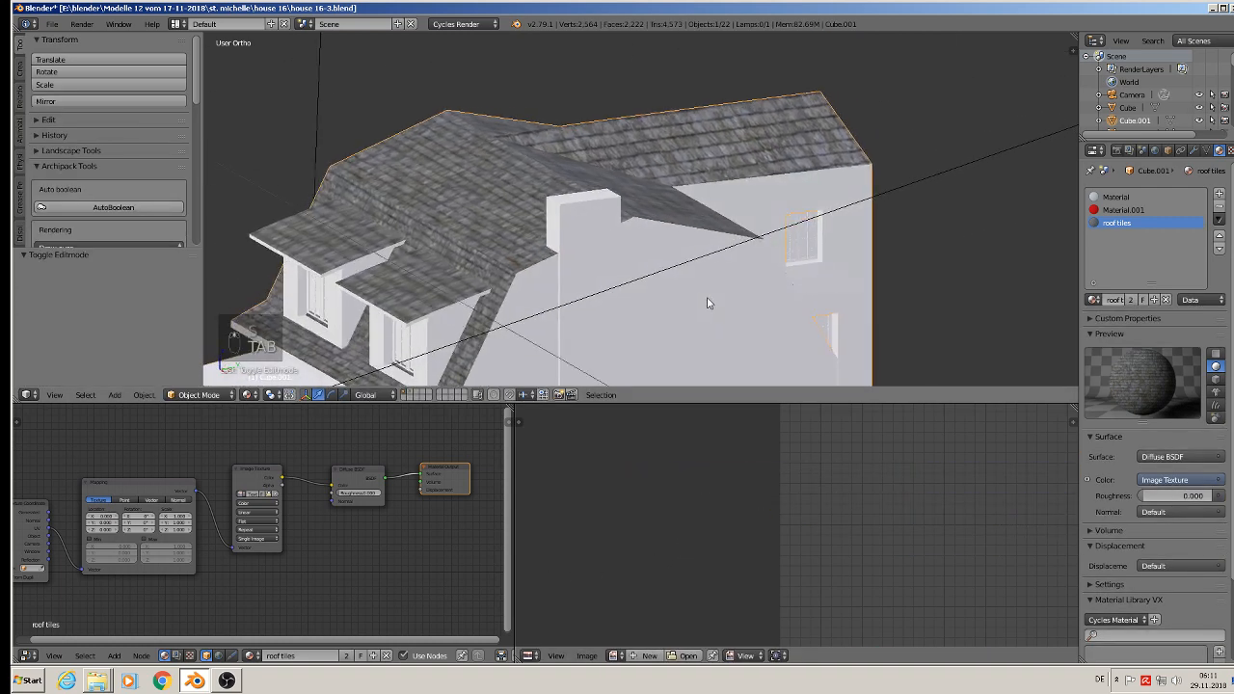
pyautogui.press('Tab')
pyautogui.press('s')
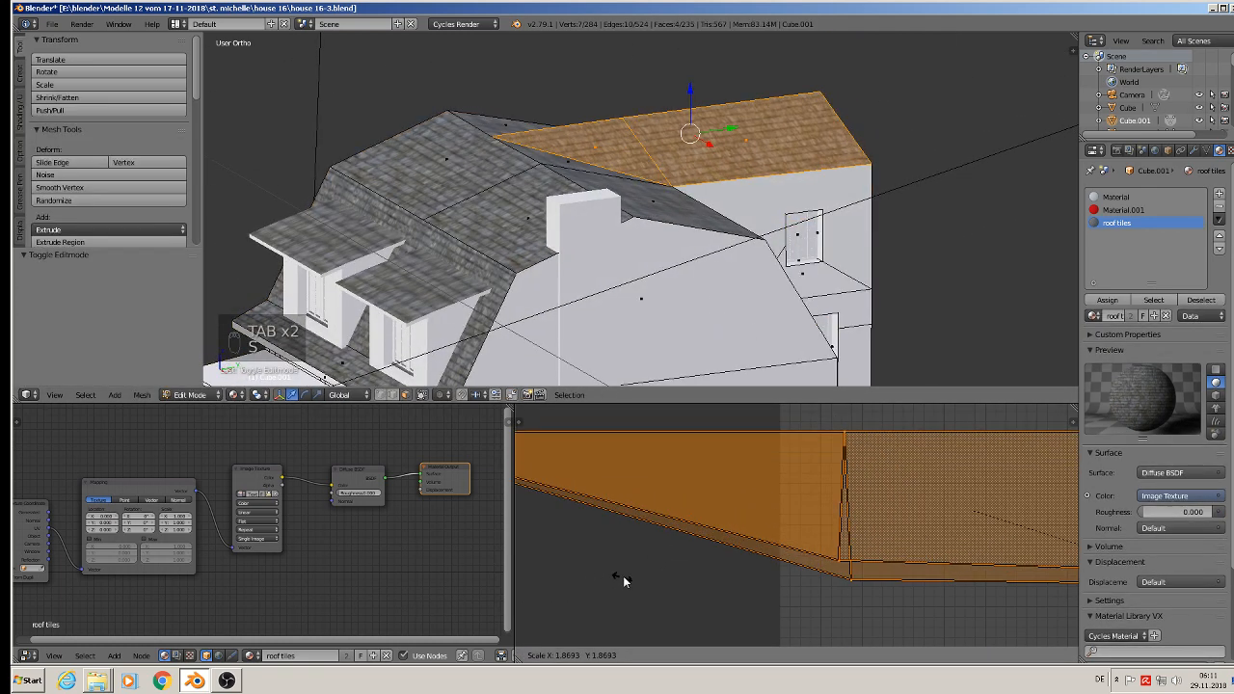
pyautogui.click(625, 580)
pyautogui.press('Tab')
pyautogui.moveTo(521, 277); pyautogui.dragTo(453, 142, button='middle')
pyautogui.scroll(-3, 579, 265)
pyautogui.scroll(-1, 579, 265)
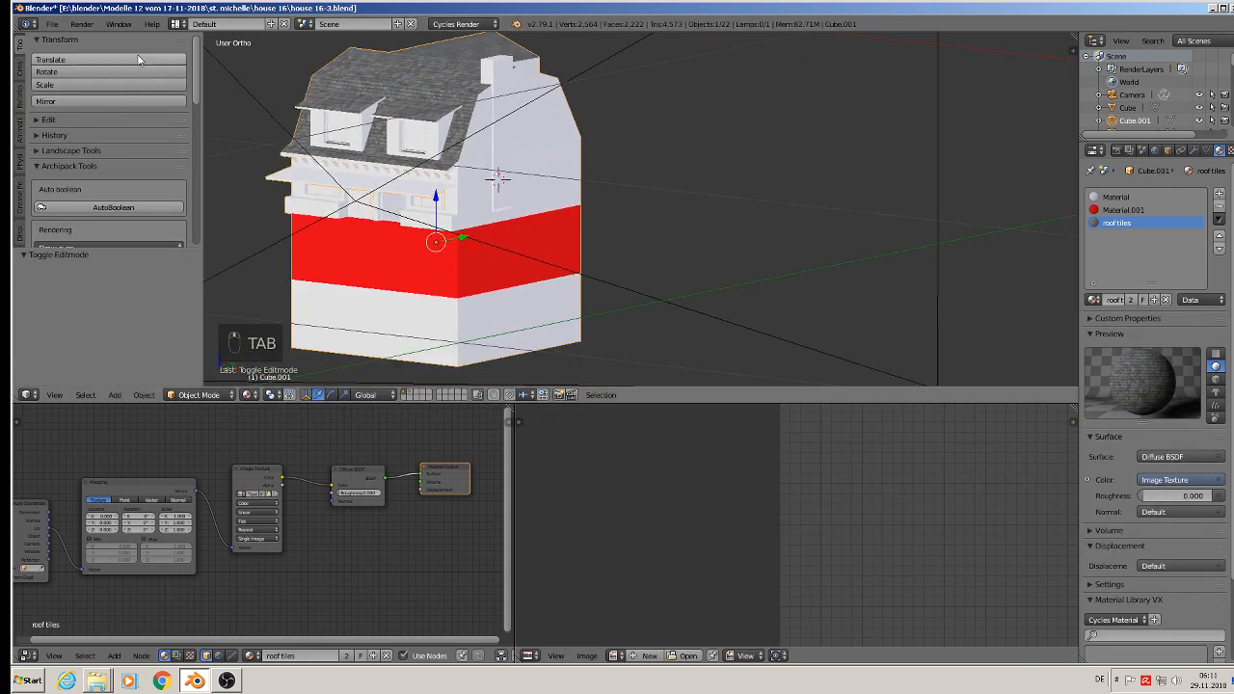
# Step: Save the scene as a new version named house 16-4.blend in the house 16 folder
pyautogui.click(51, 25)
pyautogui.click(67, 41)
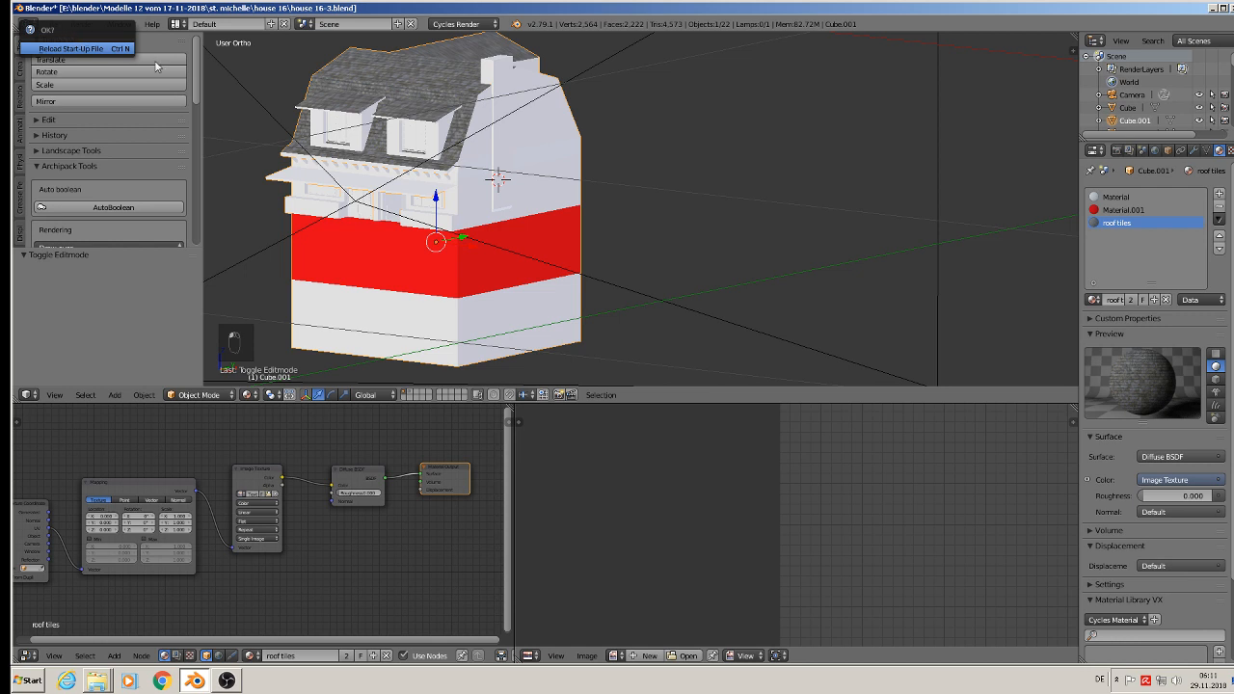
pyautogui.click(51, 25)
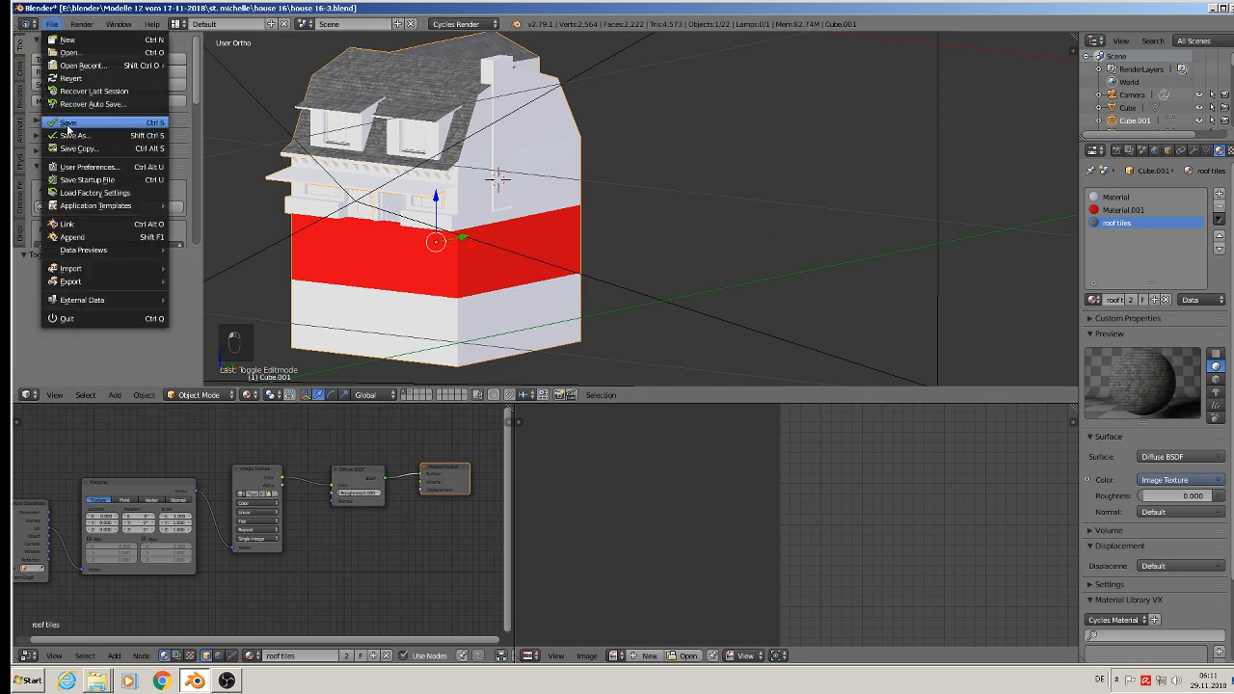
pyautogui.click(73, 135)
pyautogui.click(209, 74)
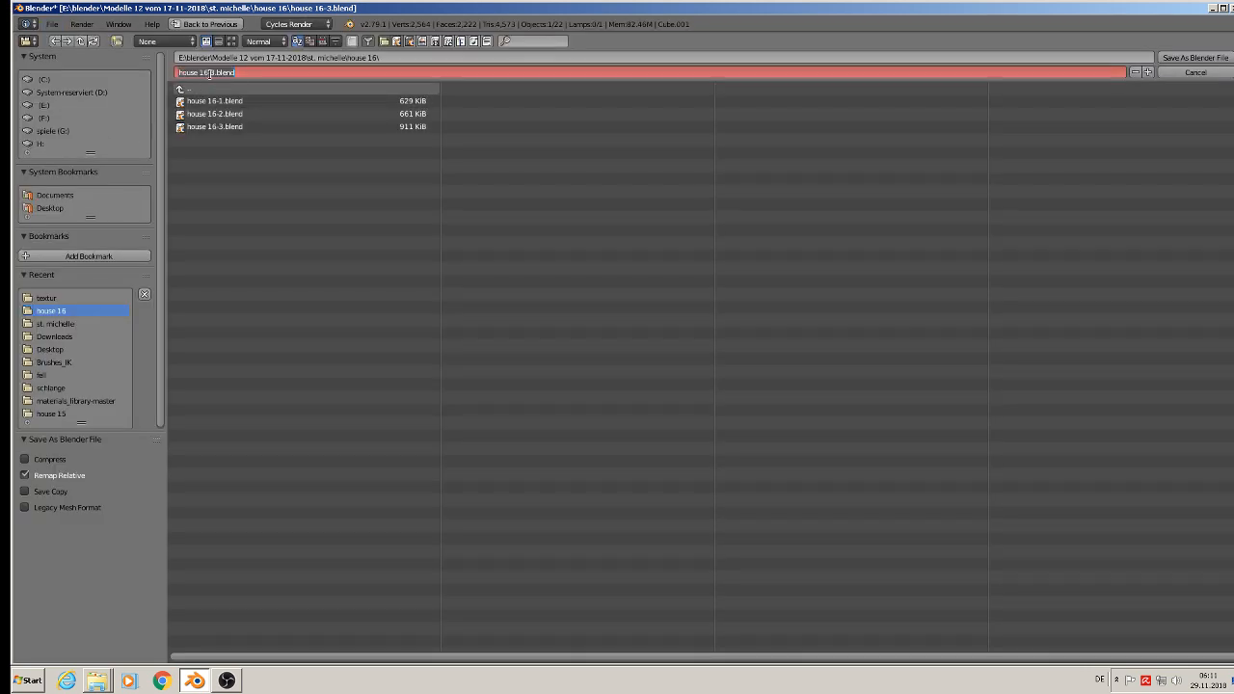
pyautogui.click(213, 75)
pyautogui.click(1197, 58)
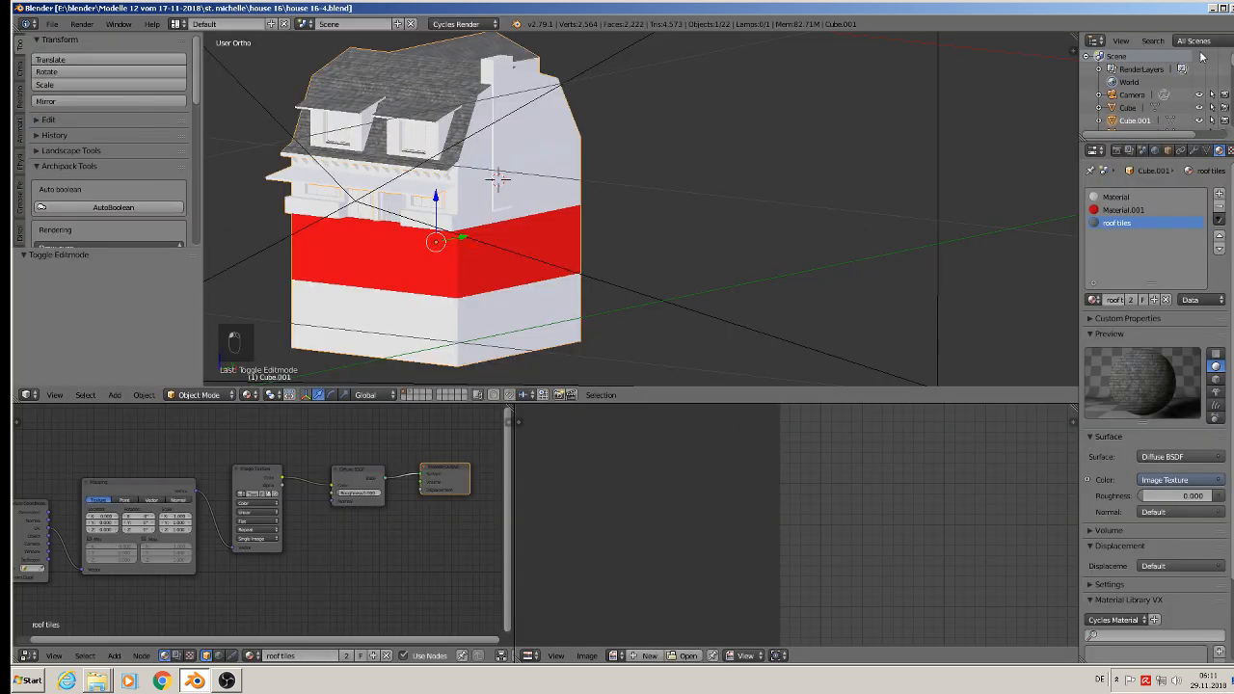
# Step: Examine the reference photos for the surfaces of the house's gable wall, front facade and dormers
pyautogui.scroll(-9, 938, 194)
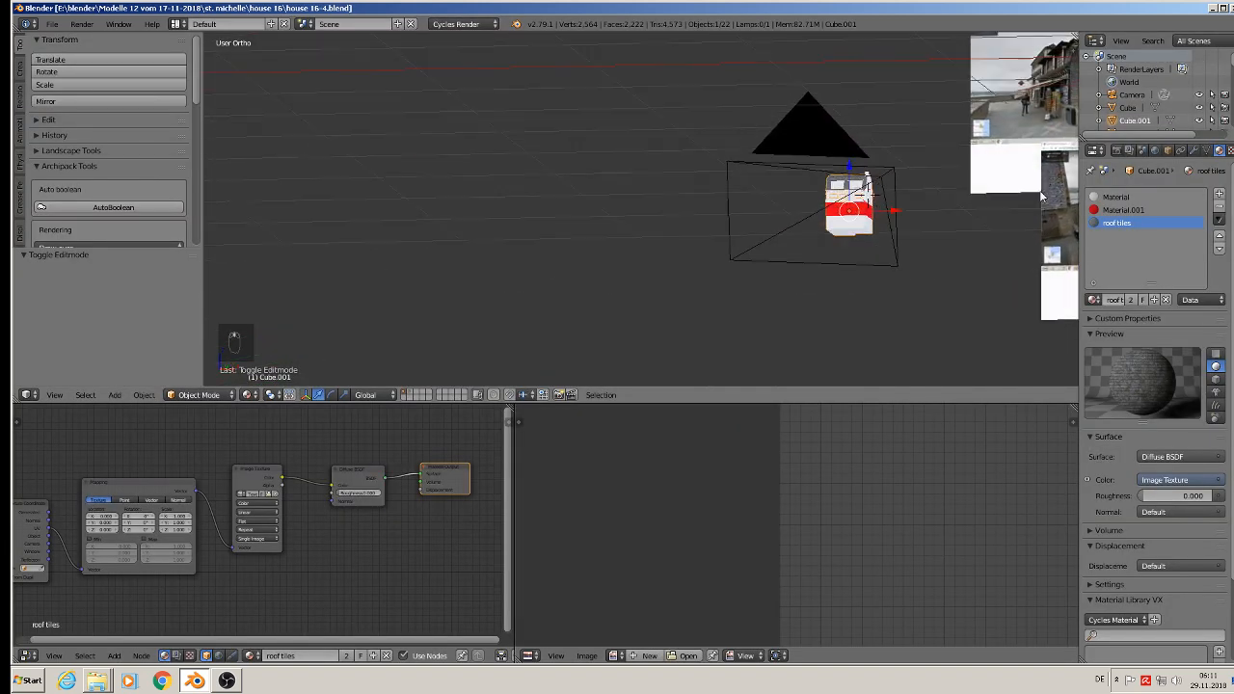
pyautogui.scroll(8, 500, 275)
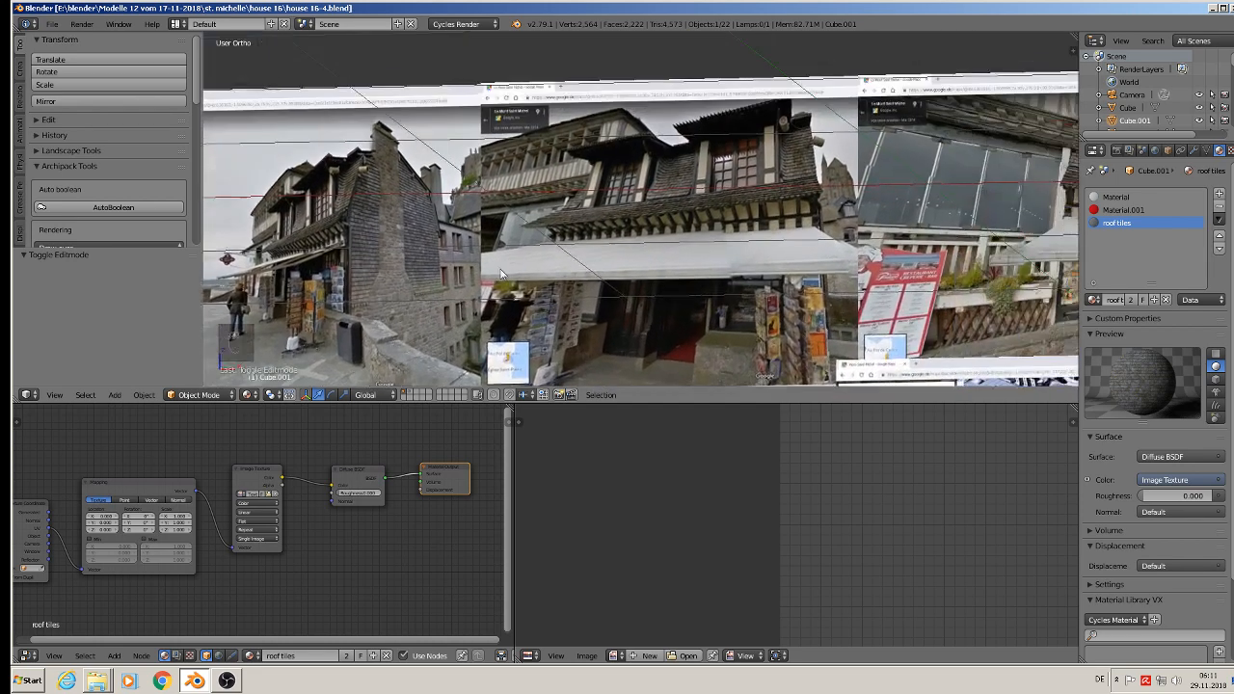
pyautogui.keyDown('shift'); pyautogui.moveTo(500, 274); pyautogui.dragTo(493, 281, button='middle'); pyautogui.keyUp('shift')
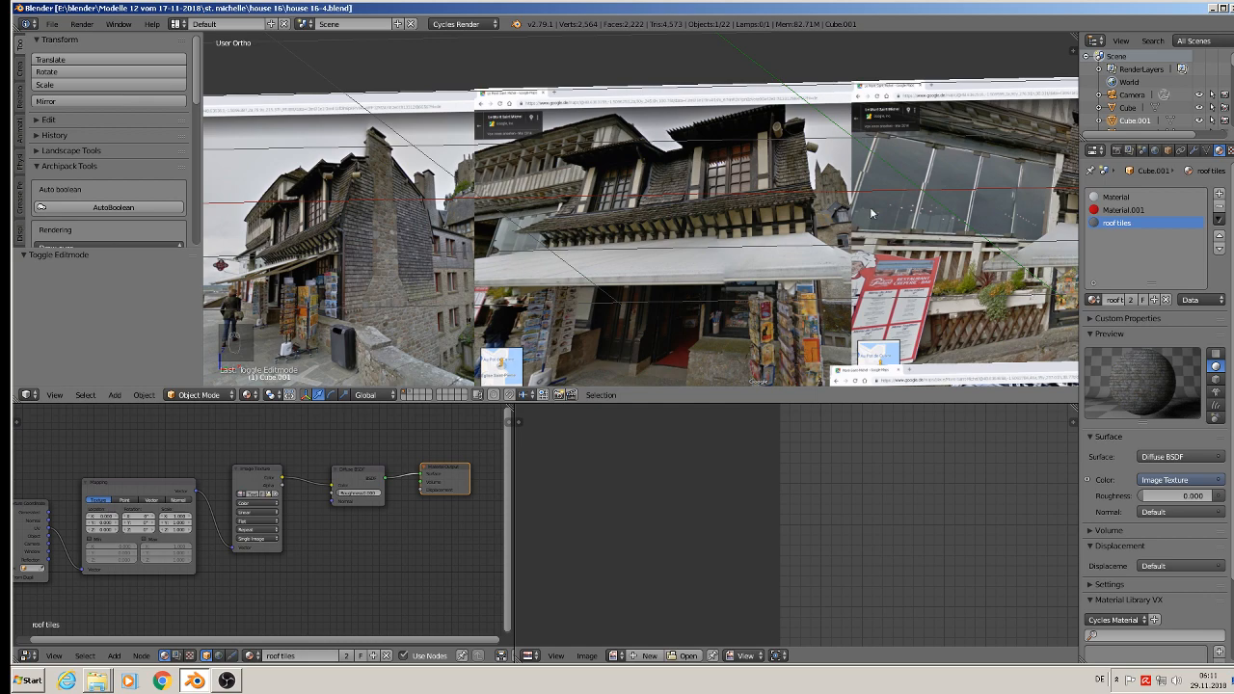
pyautogui.keyDown('shift'); pyautogui.moveTo(871, 212); pyautogui.dragTo(711, 120, button='middle'); pyautogui.keyUp('shift')
pyautogui.scroll(-4, 735, 142)
pyautogui.scroll(7, 498, 143)
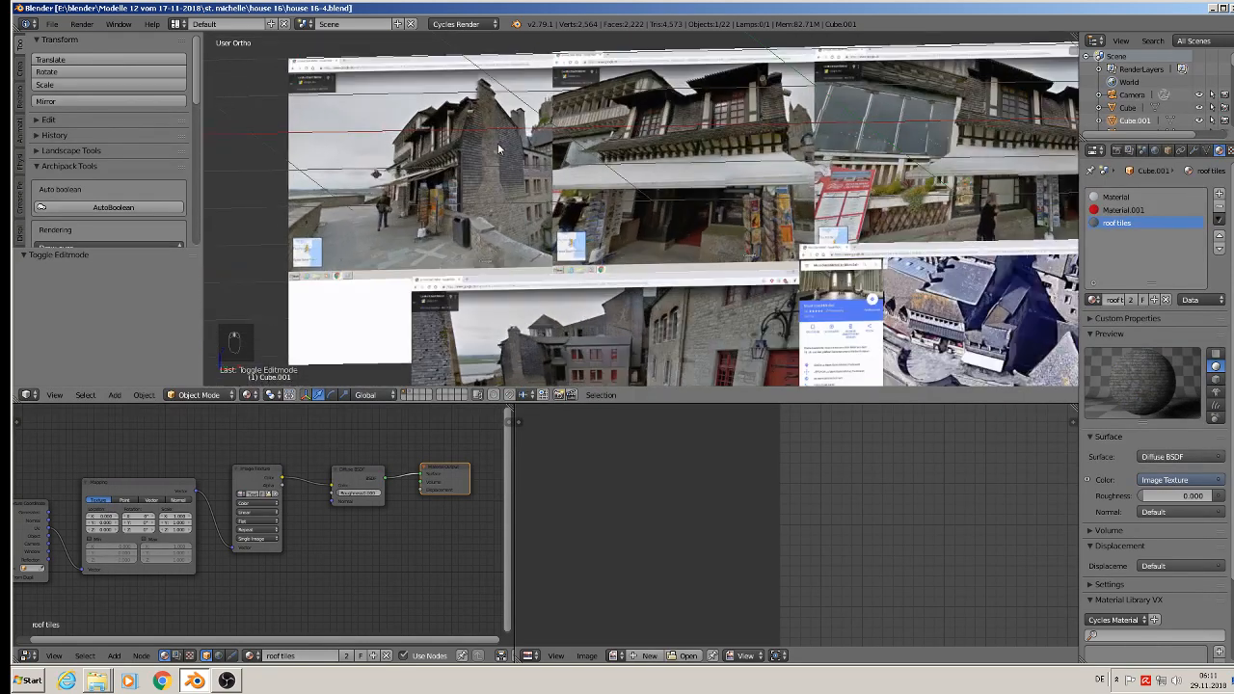
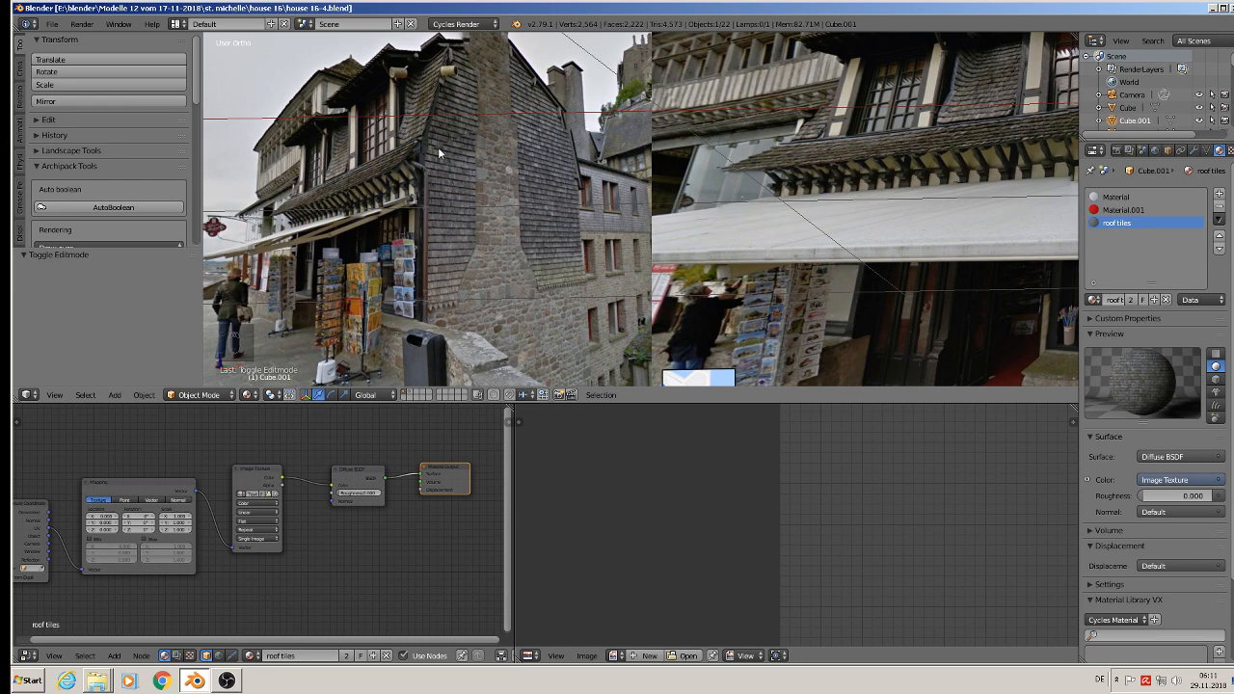
# Step: Examine the reference photos of the gable side and rear wing for the tiled wall areas
pyautogui.scroll(-3, 435, 236)
pyautogui.scroll(4, 551, 344)
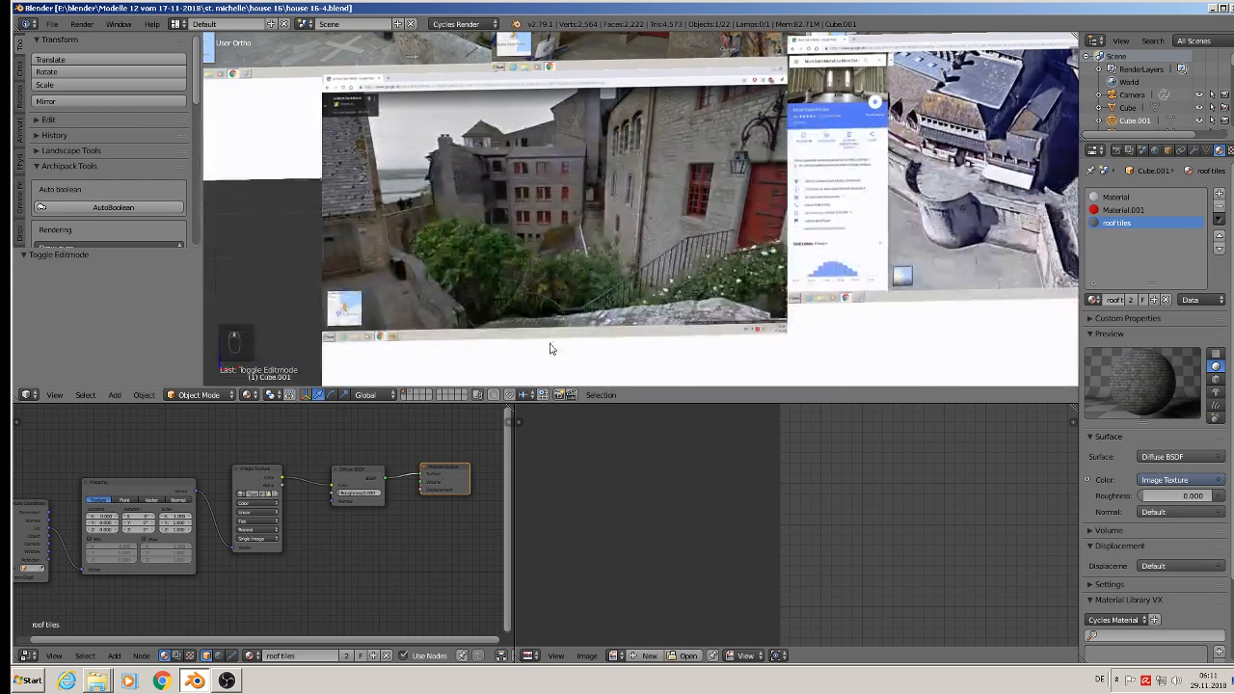
pyautogui.scroll(5, 422, 135)
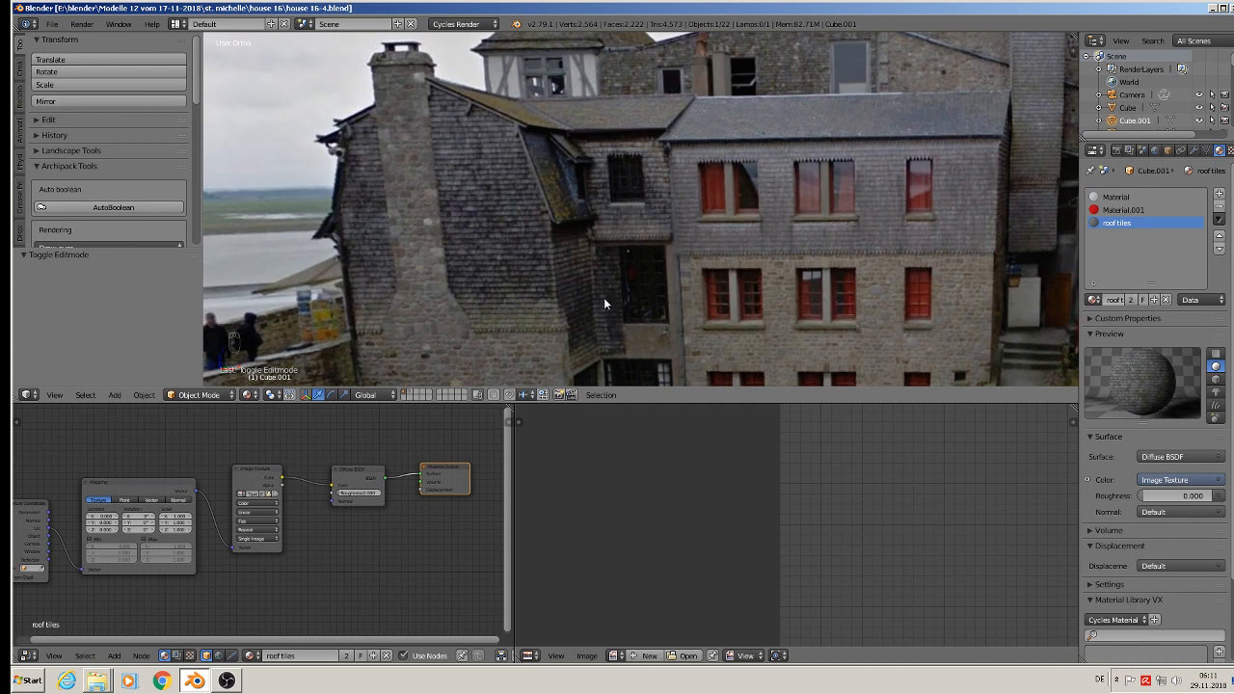
pyautogui.scroll(-8, 492, 326)
pyautogui.moveTo(453, 330); pyautogui.dragTo(789, 162)
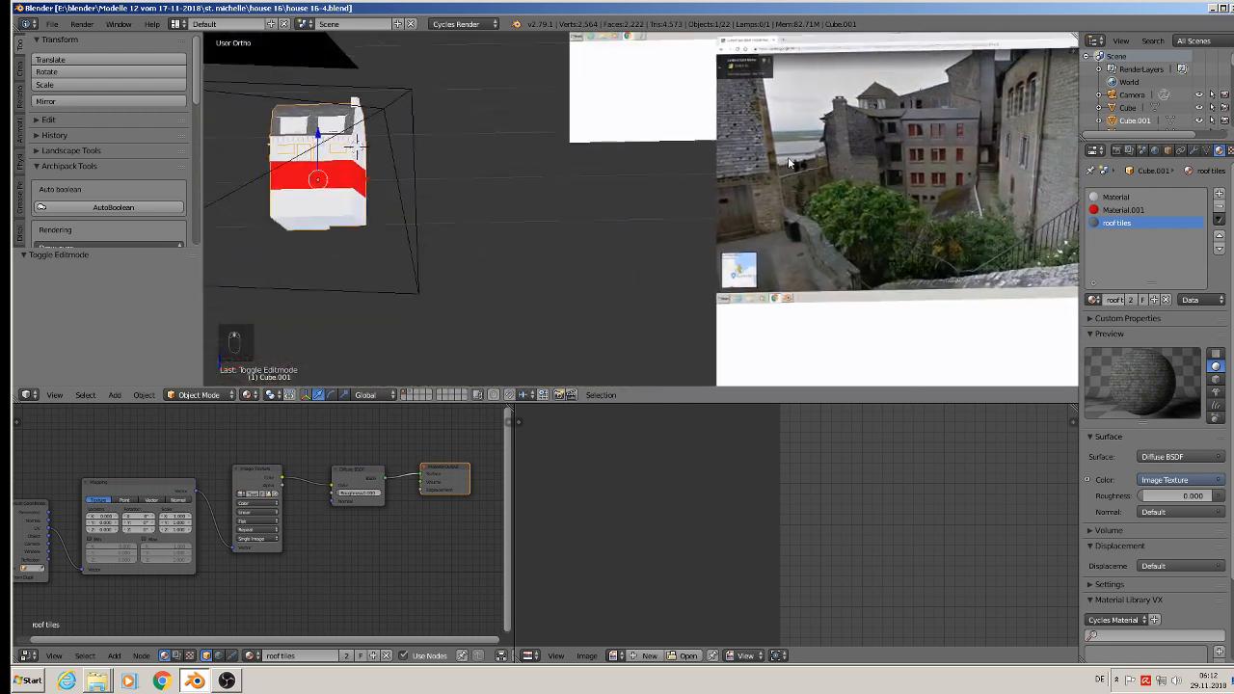
pyautogui.keyDown('shift'); pyautogui.moveTo(789, 159); pyautogui.dragTo(972, 85, button='middle'); pyautogui.keyUp('shift')
# Step: In Edit Mode, select the gable wall faces and the adjoining wing wall faces around the windows, above the red storey
pyautogui.scroll(5, 561, 49)
pyautogui.moveTo(510, 90); pyautogui.dragTo(495, 232, button='middle')
pyautogui.press('Tab')
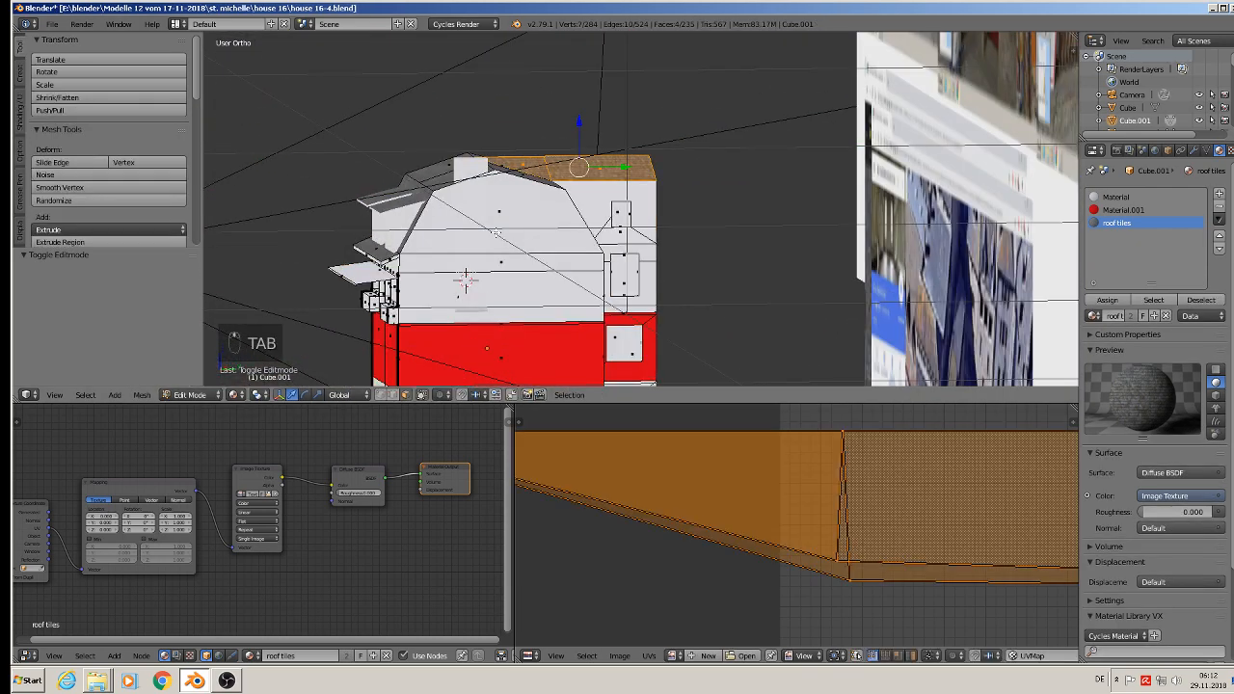
pyautogui.rightClick(495, 232)
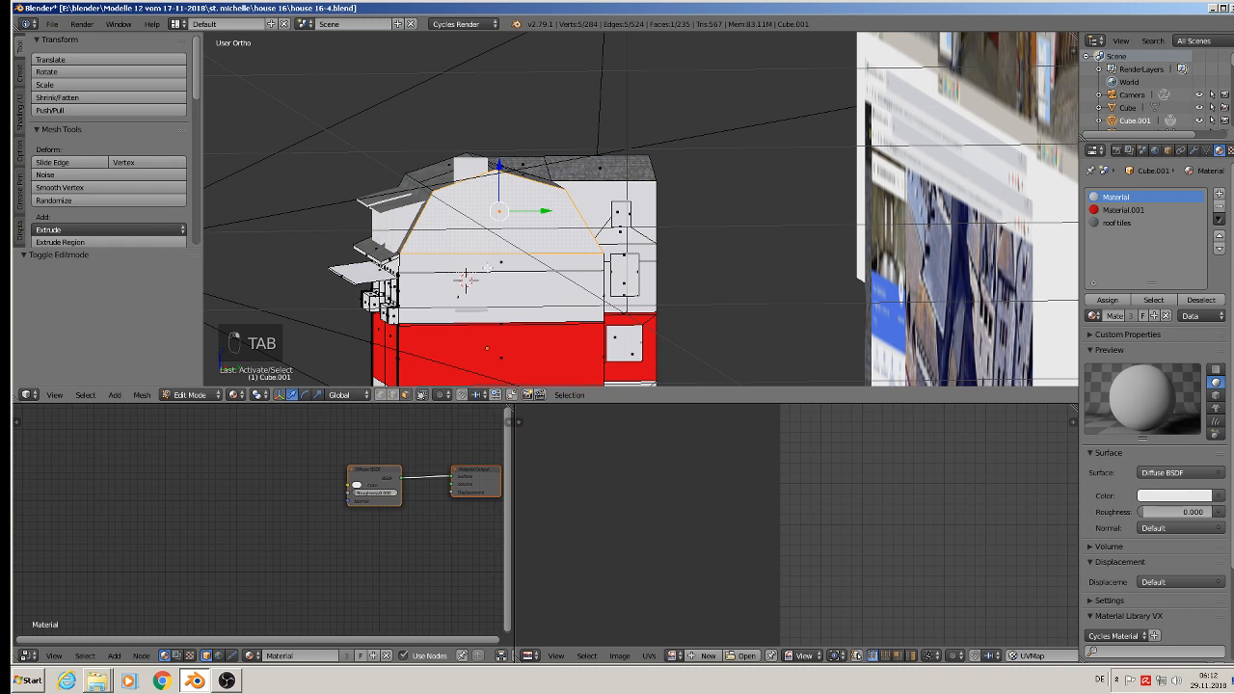
pyautogui.keyDown('shift'); pyautogui.rightClick(488, 268); pyautogui.keyUp('shift')
pyautogui.keyDown('shift'); pyautogui.rightClick(494, 308); pyautogui.keyUp('shift')
pyautogui.moveTo(487, 314); pyautogui.dragTo(468, 315, button='middle')
pyautogui.keyDown('shift'); pyautogui.rightClick(608, 208); pyautogui.keyUp('shift')
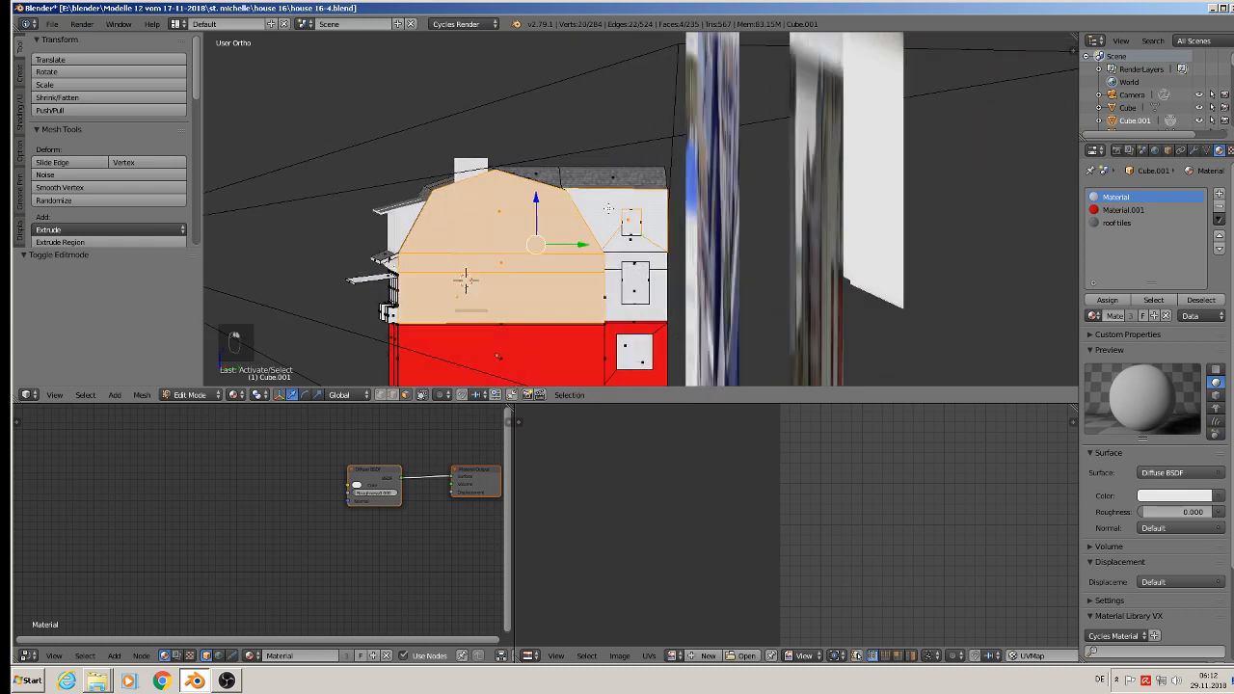
pyautogui.keyDown('shift'); pyautogui.rightClick(618, 261); pyautogui.keyUp('shift')
pyautogui.keyDown('shift'); pyautogui.rightClick(614, 313); pyautogui.keyUp('shift')
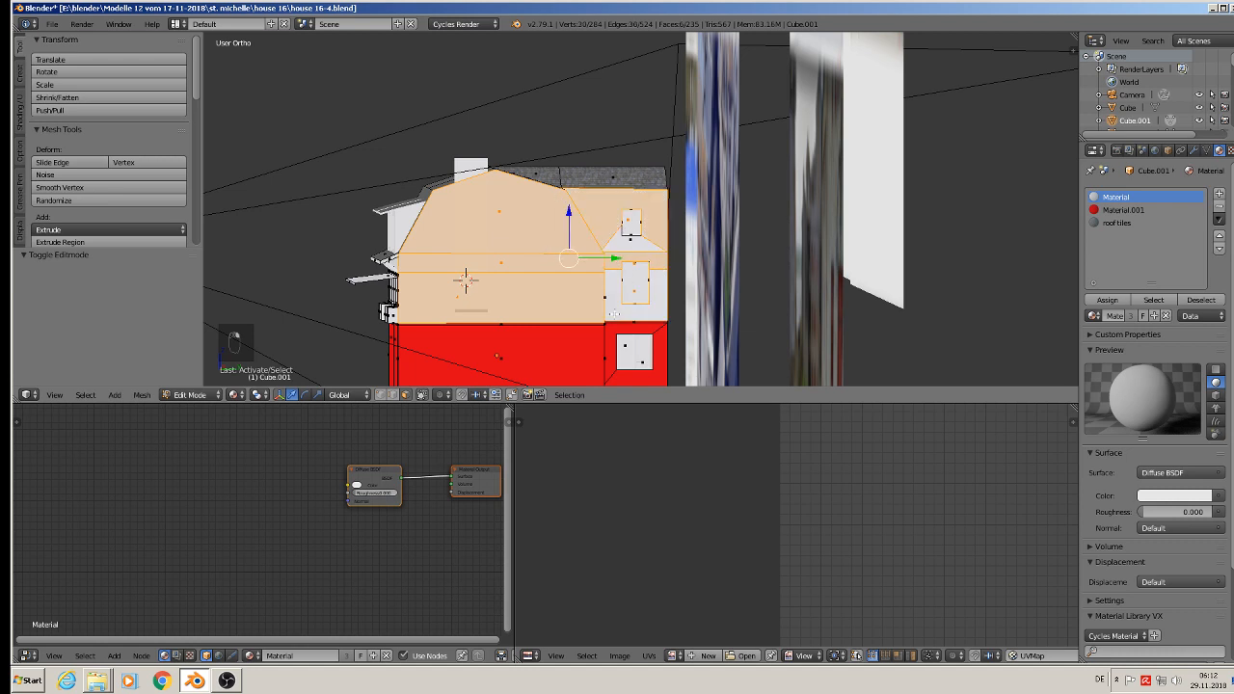
pyautogui.keyDown('shift'); pyautogui.rightClick(632, 254); pyautogui.keyUp('shift')
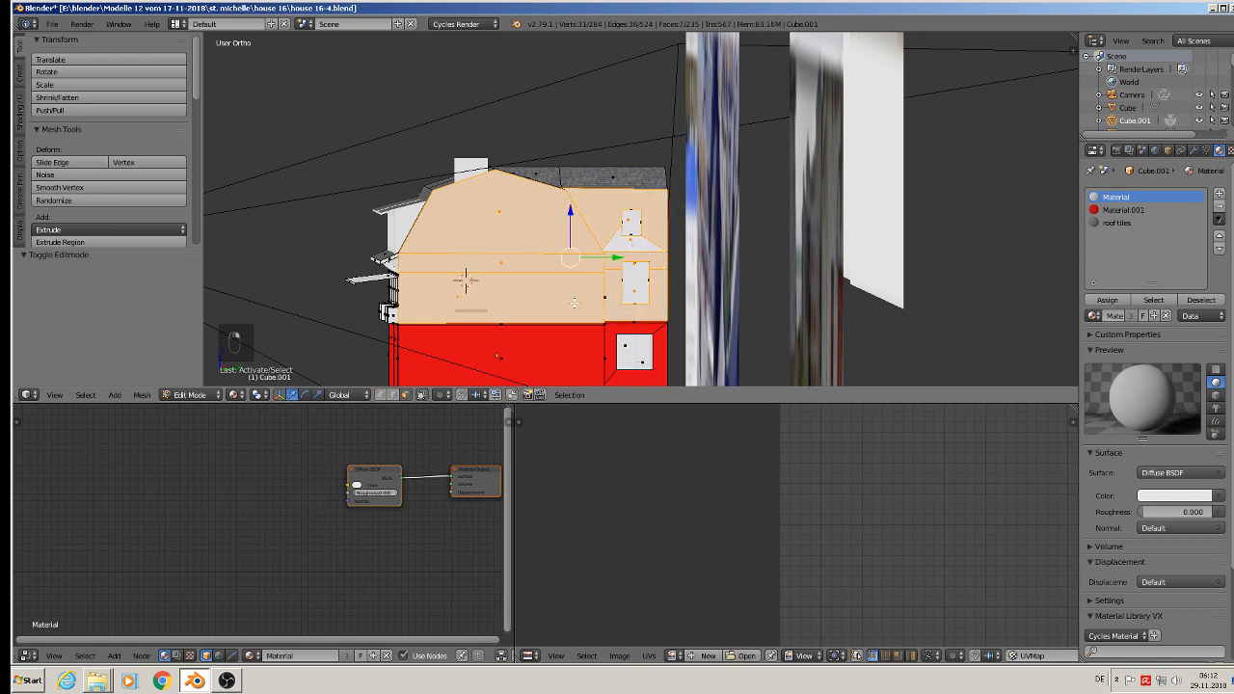
# Step: UV-project the selected gable and wing wall faces from the view and assign them the roof tiles material
pyautogui.press('u')
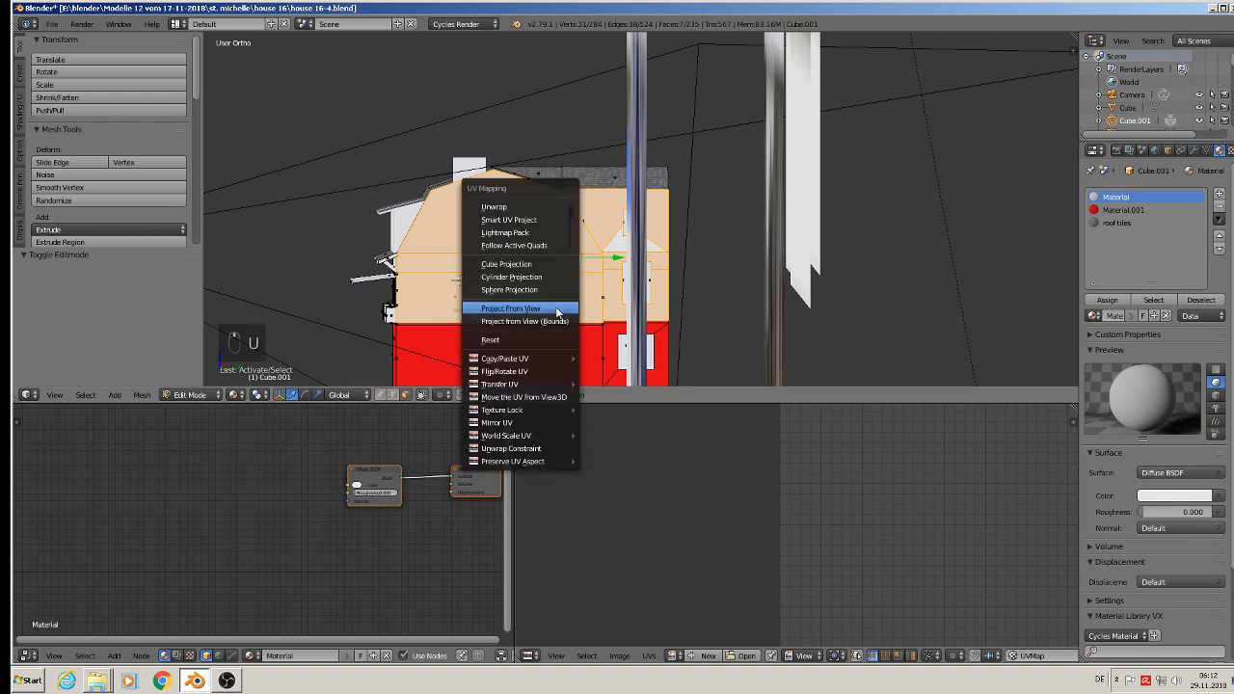
pyautogui.click(556, 305)
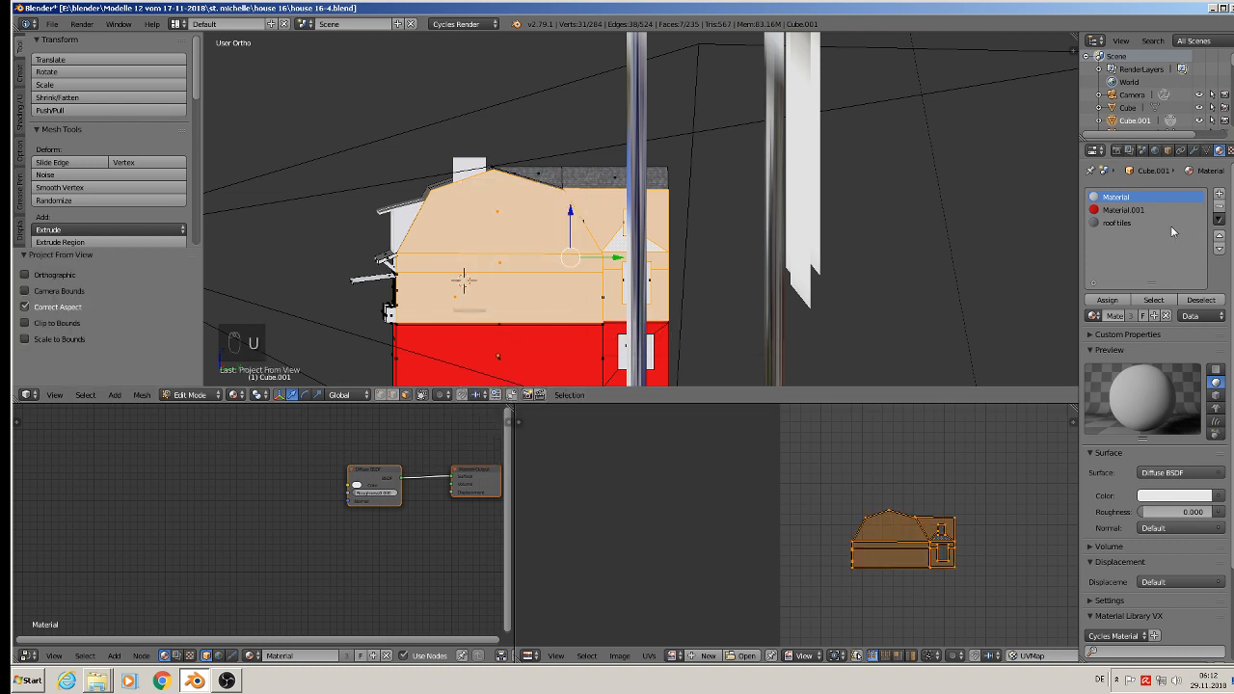
pyautogui.click(1138, 226)
pyautogui.click(1107, 300)
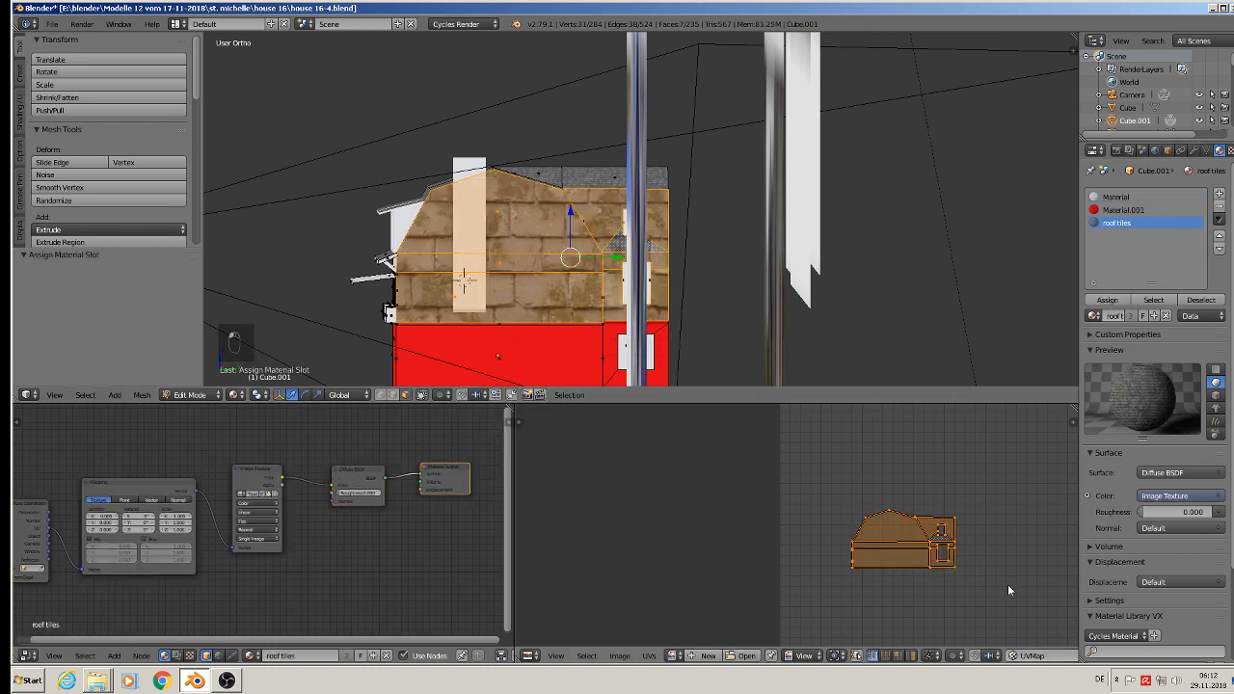
# Step: Scale the gable and wing wall UVs by about 6.25 times, and by about another 1.37 times for smaller tiles
pyautogui.press('s')
pyautogui.click(1041, 500)
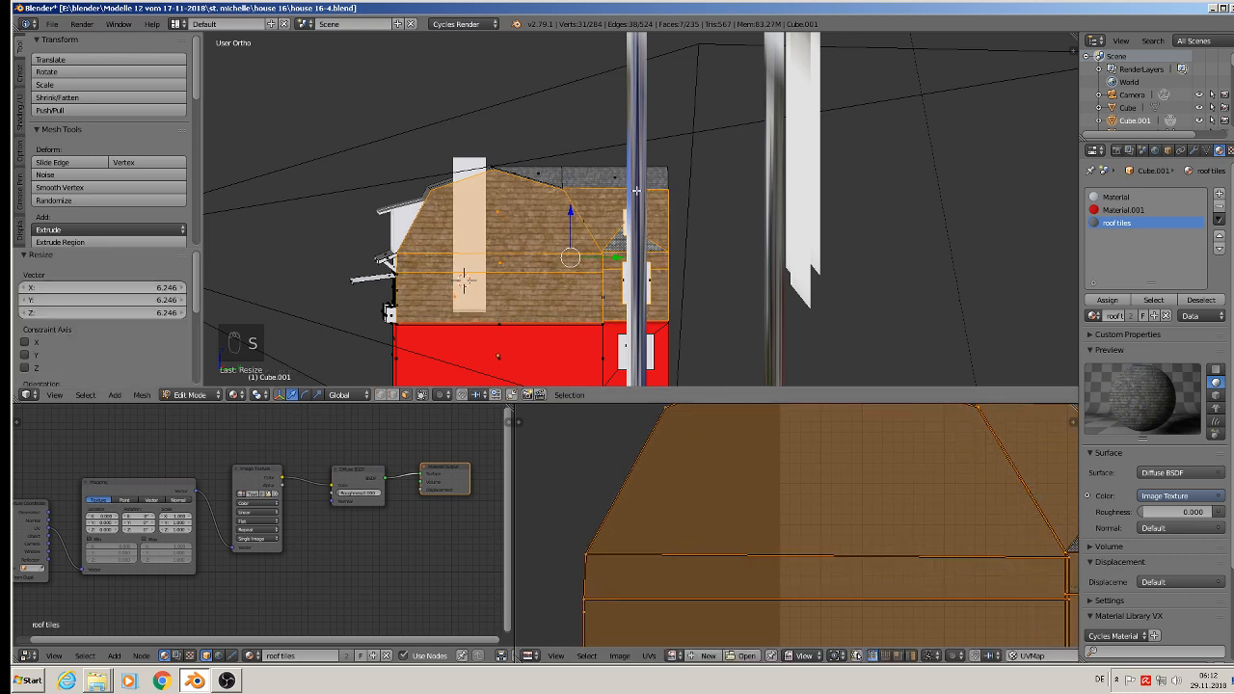
pyautogui.scroll(5, 512, 200)
pyautogui.moveTo(495, 243); pyautogui.dragTo(532, 268, button='middle')
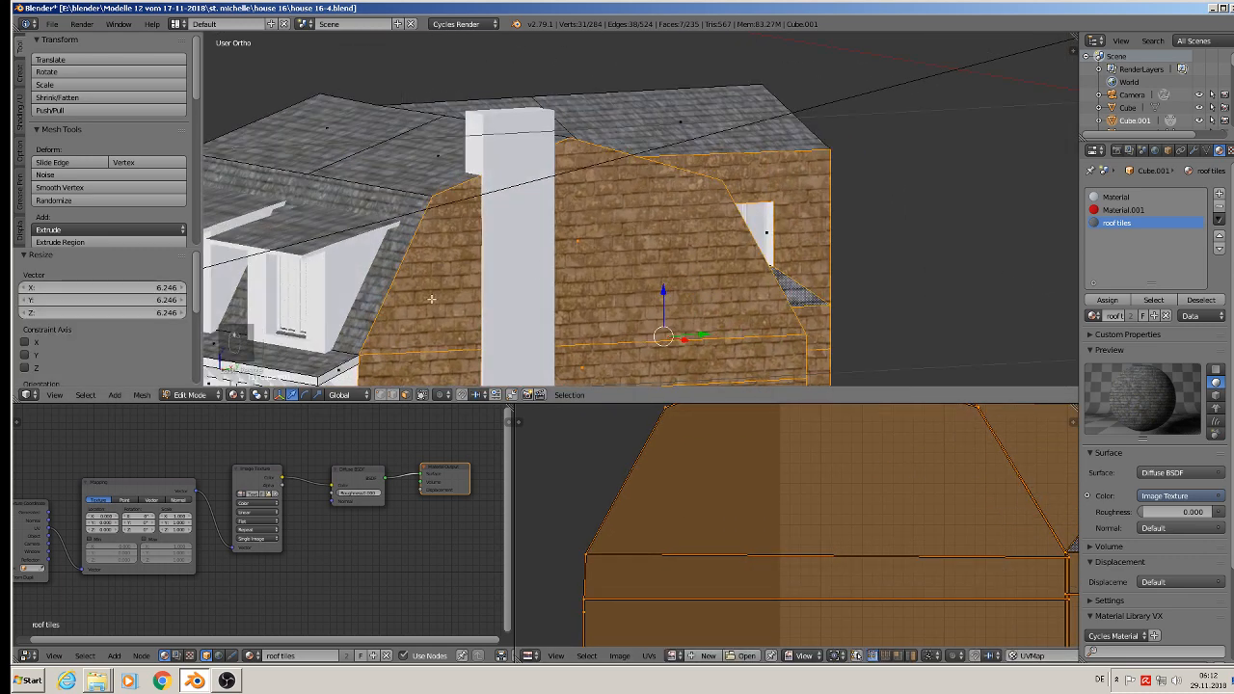
pyautogui.press('s')
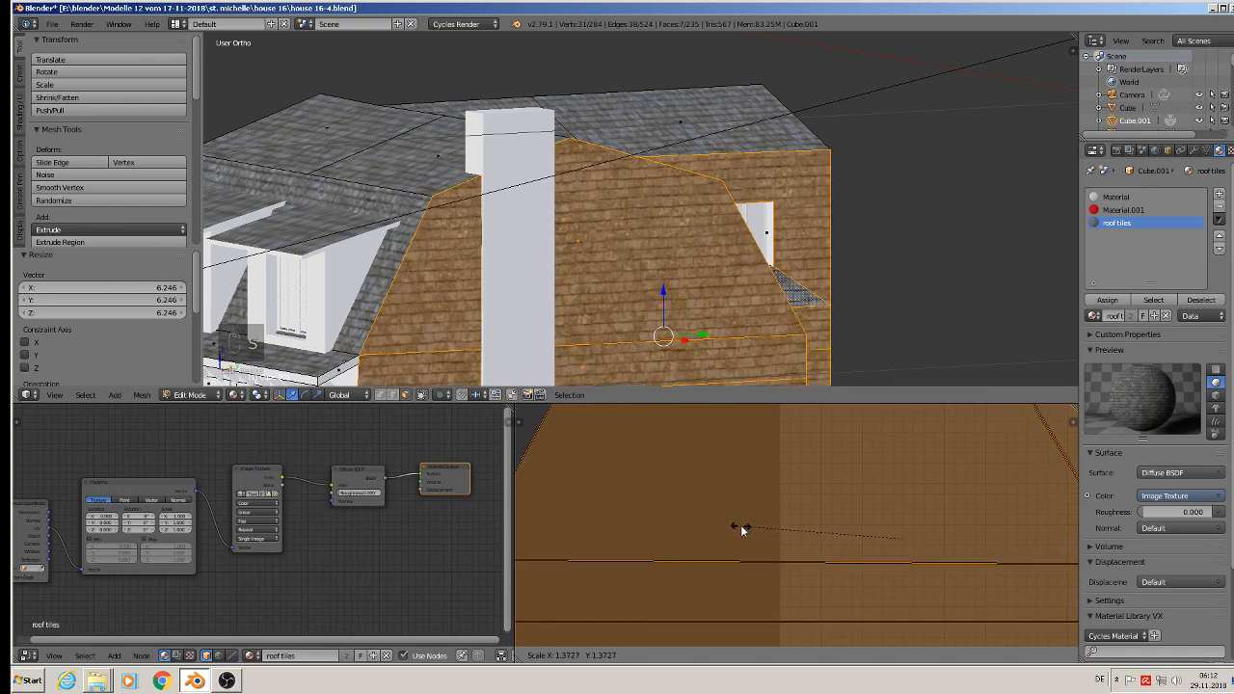
pyautogui.click(741, 531)
# Step: Select the untextured upper wall section between the two tiled walls, above the red storey, including its narrow vertical strips
pyautogui.moveTo(758, 314); pyautogui.dragTo(600, 10, button='middle')
pyautogui.press('Tab')
pyautogui.press('Tab')
pyautogui.press('Tab')
pyautogui.rightClick(560, 130)
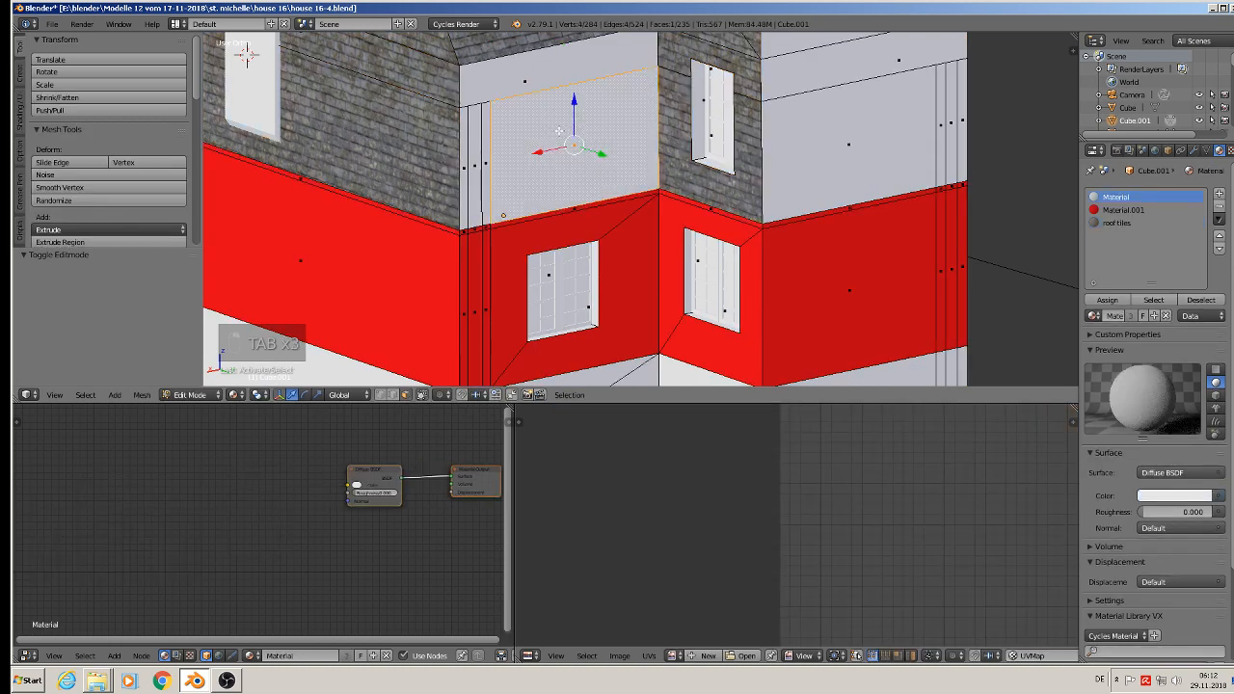
pyautogui.rightClick(529, 86)
pyautogui.keyDown('shift'); pyautogui.rightClick(494, 137); pyautogui.keyUp('shift')
pyautogui.keyDown('shift'); pyautogui.rightClick(484, 148); pyautogui.keyUp('shift')
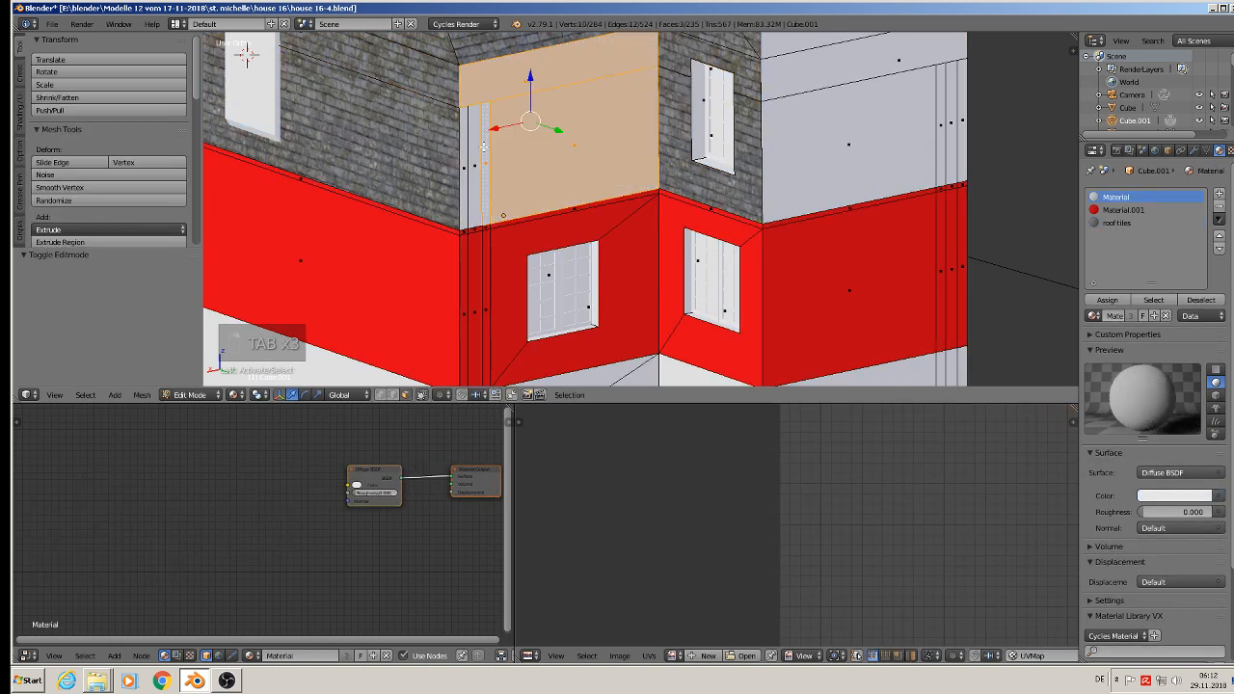
pyautogui.keyDown('shift'); pyautogui.rightClick(477, 147); pyautogui.keyUp('shift')
pyautogui.keyDown('shift'); pyautogui.rightClick(472, 148); pyautogui.keyUp('shift')
pyautogui.keyDown('shift'); pyautogui.rightClick(464, 150); pyautogui.keyUp('shift')
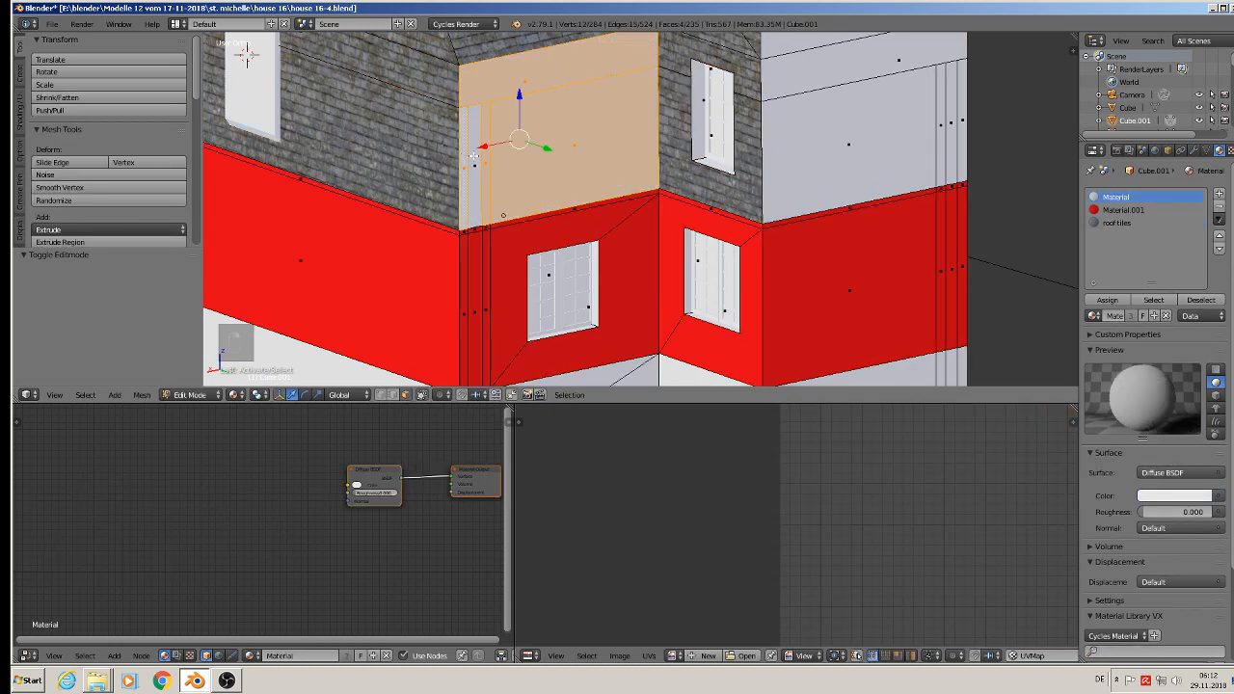
pyautogui.keyDown('shift'); pyautogui.rightClick(473, 152); pyautogui.keyUp('shift')
pyautogui.moveTo(588, 196); pyautogui.dragTo(522, 169, button='middle')
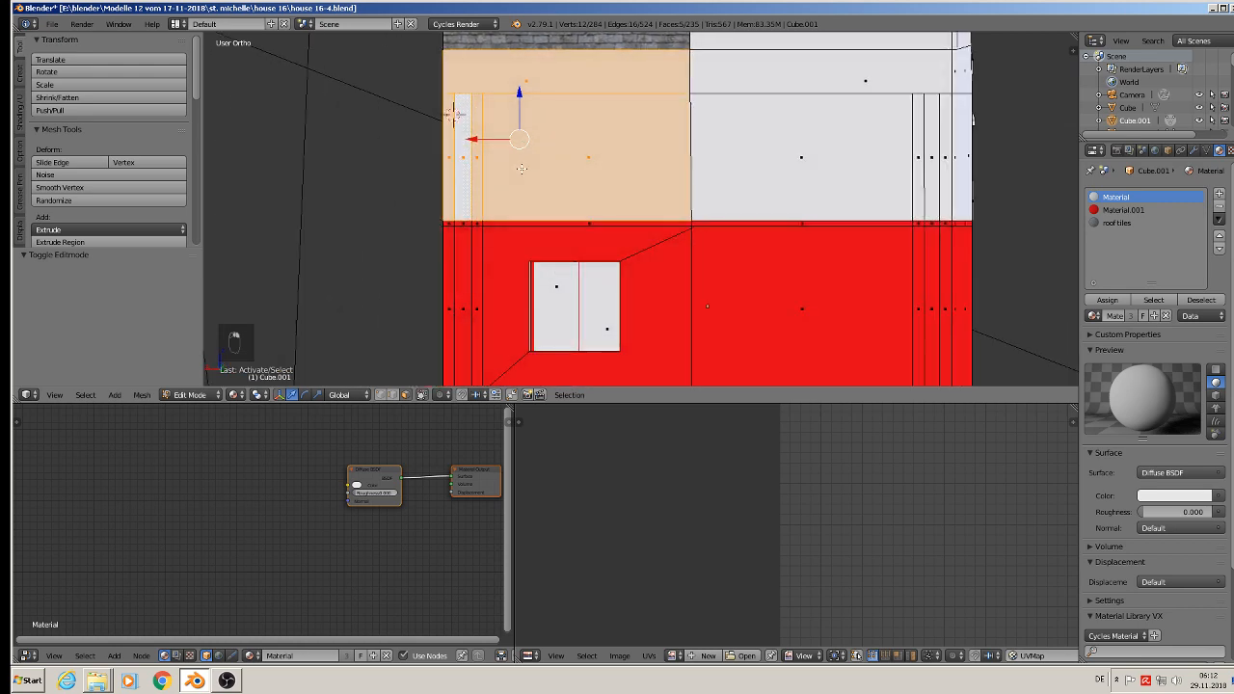
# Step: Project the selected wall section's UVs from the view, assign it the roof tiles material, and scale the UVs by about 4.2 times
pyautogui.press('u')
pyautogui.click(608, 187)
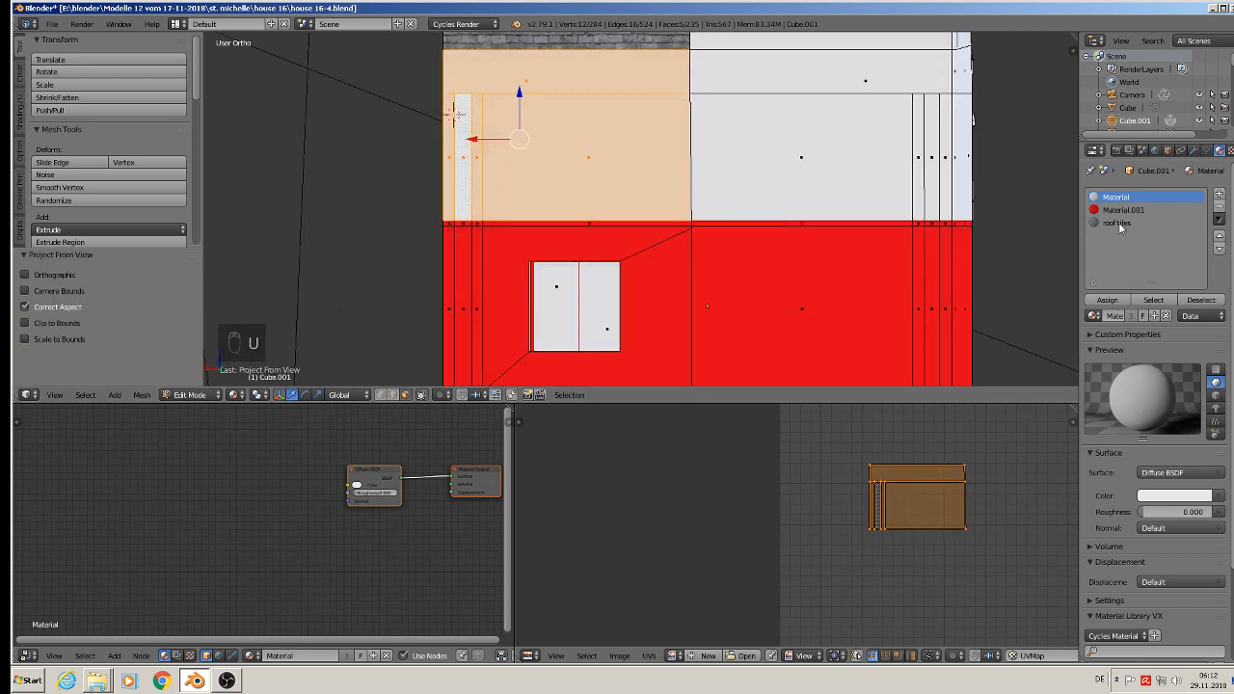
pyautogui.click(1117, 223)
pyautogui.click(1107, 300)
pyautogui.press('s')
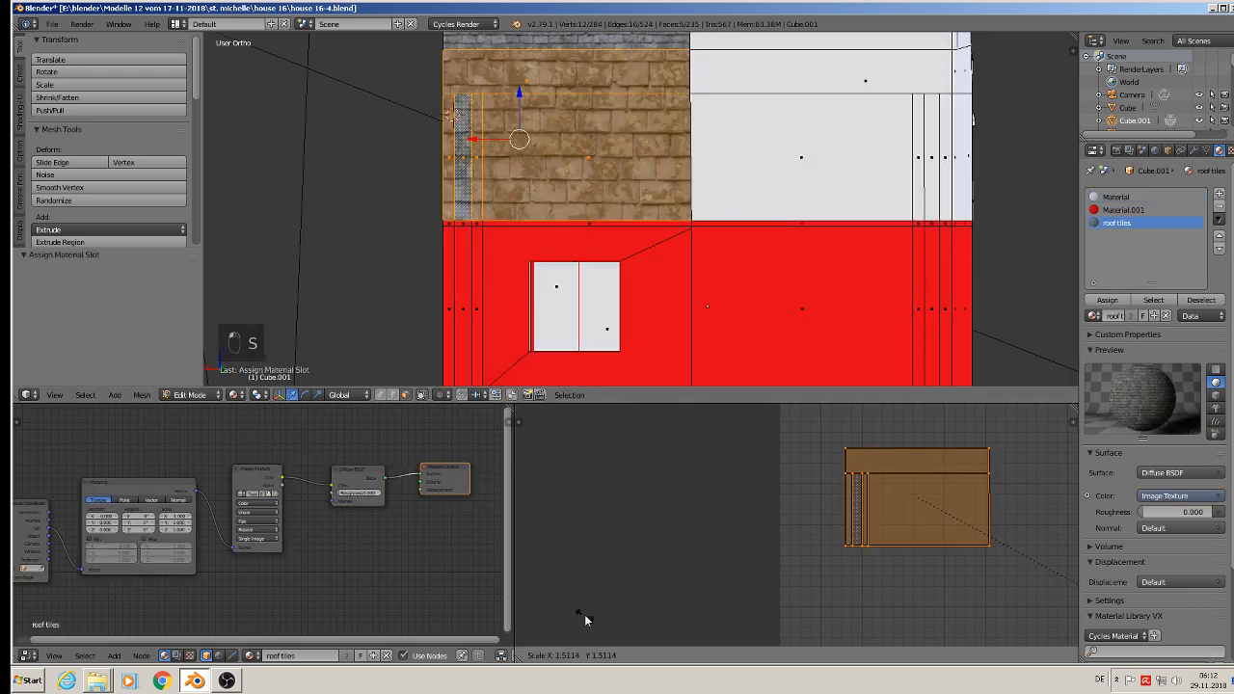
pyautogui.click(952, 613)
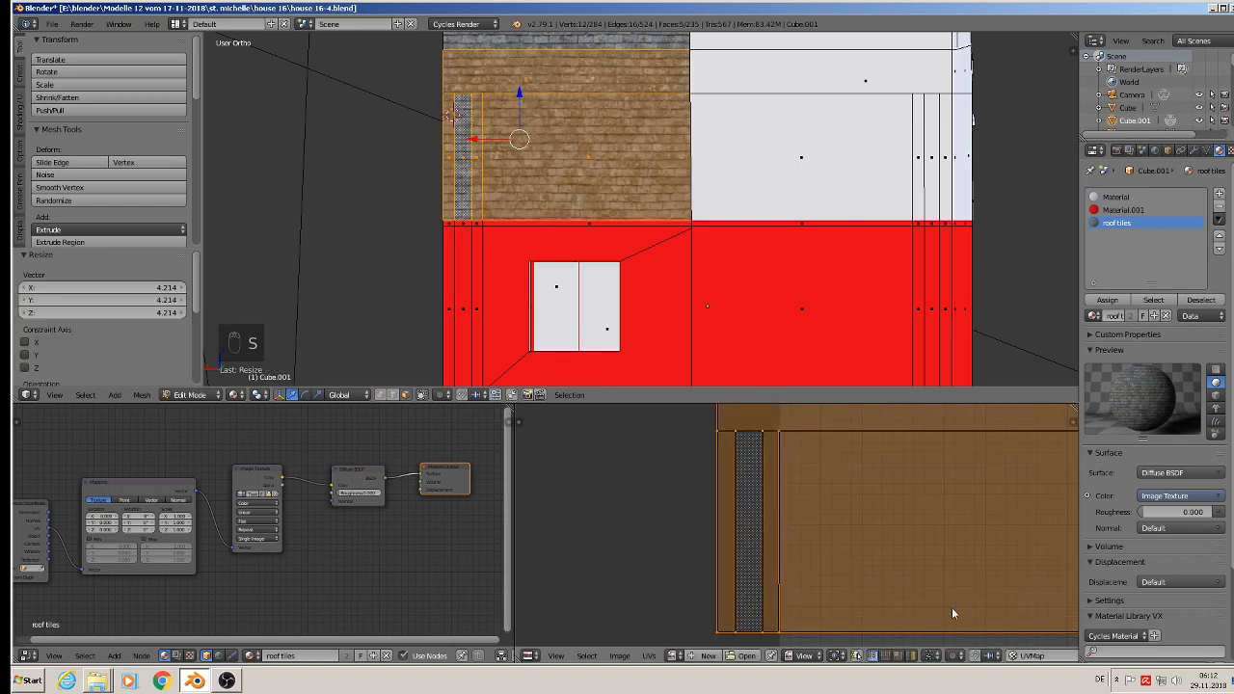
# Step: Return to Object Mode and save the scene in the existing house 16-4.blend file
pyautogui.press('Tab')
pyautogui.moveTo(640, 317); pyautogui.dragTo(786, 277, button='middle')
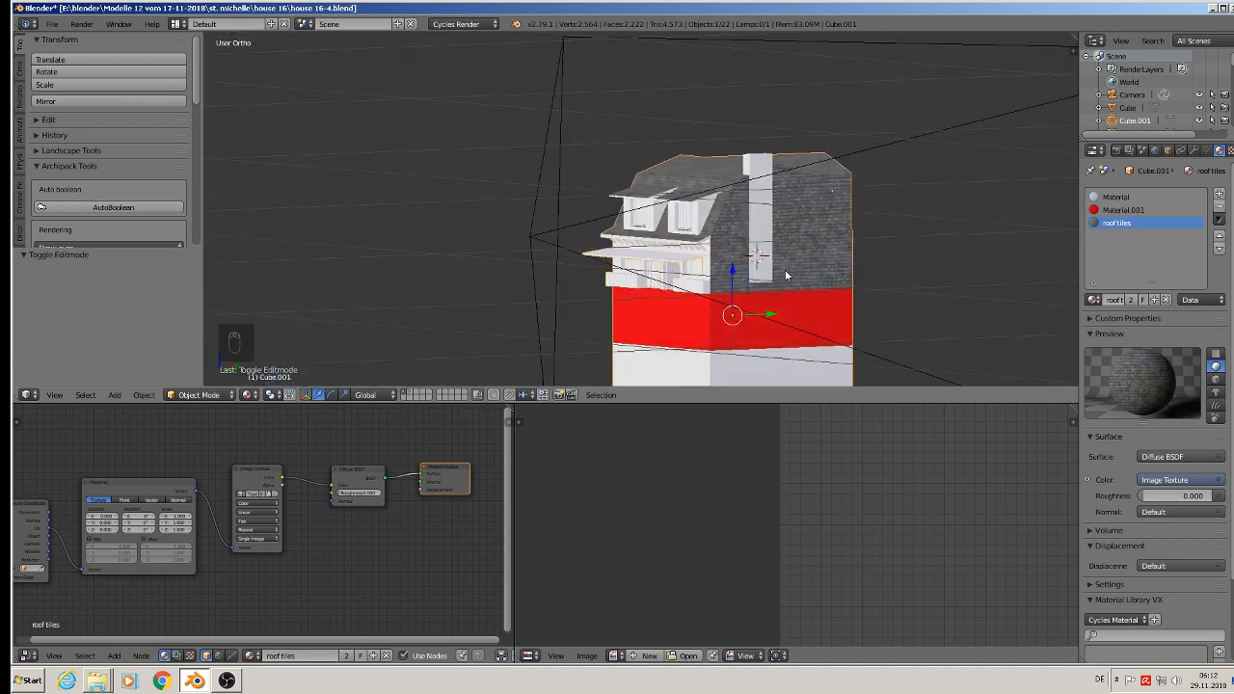
pyautogui.click(51, 24)
pyautogui.click(60, 123)
# Step: Check the reference photo for the stone masonry and add a new material named stone wall to the house
pyautogui.keyDown('shift'); pyautogui.moveTo(767, 295); pyautogui.dragTo(619, 165, button='middle'); pyautogui.keyUp('shift')
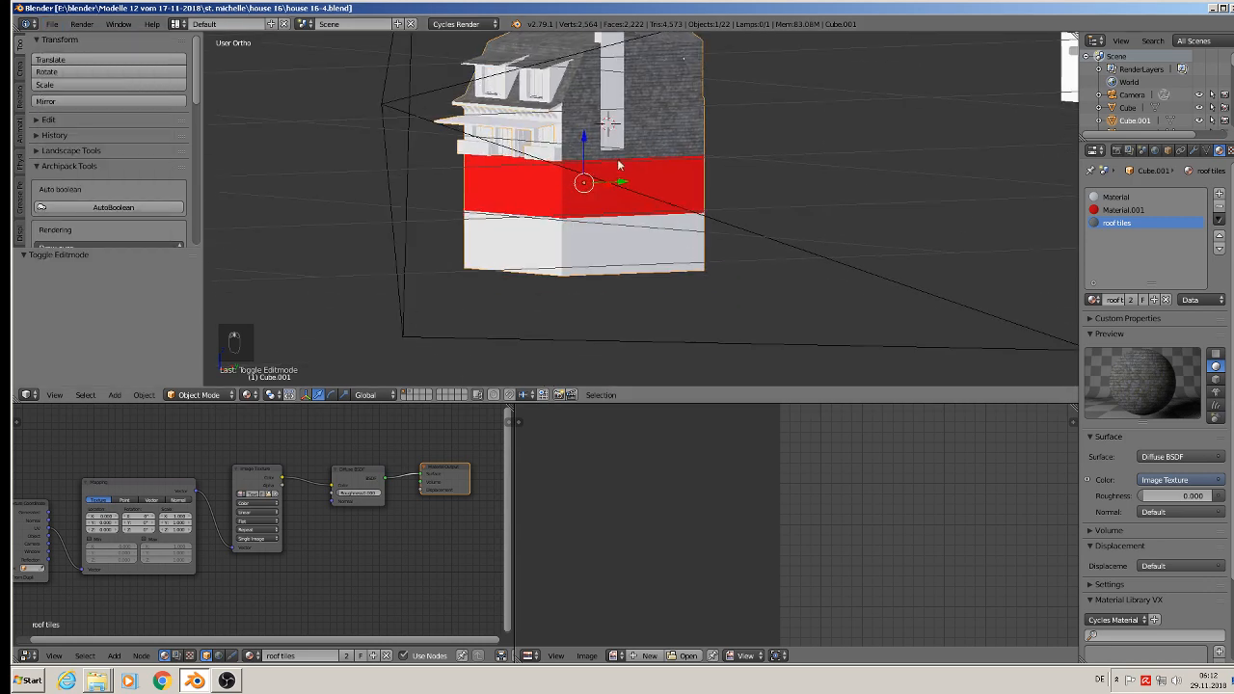
pyautogui.scroll(-5, 622, 186)
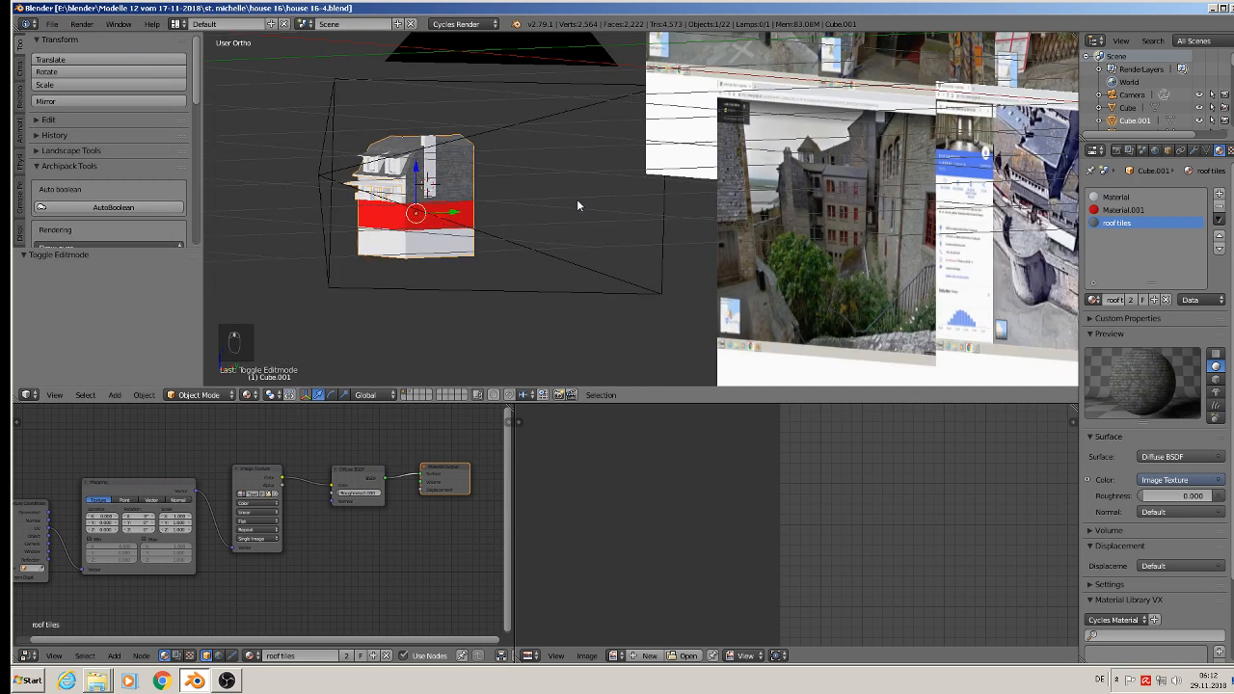
pyautogui.moveTo(624, 204); pyautogui.dragTo(441, 281, button='middle')
pyautogui.scroll(-2, 699, 188)
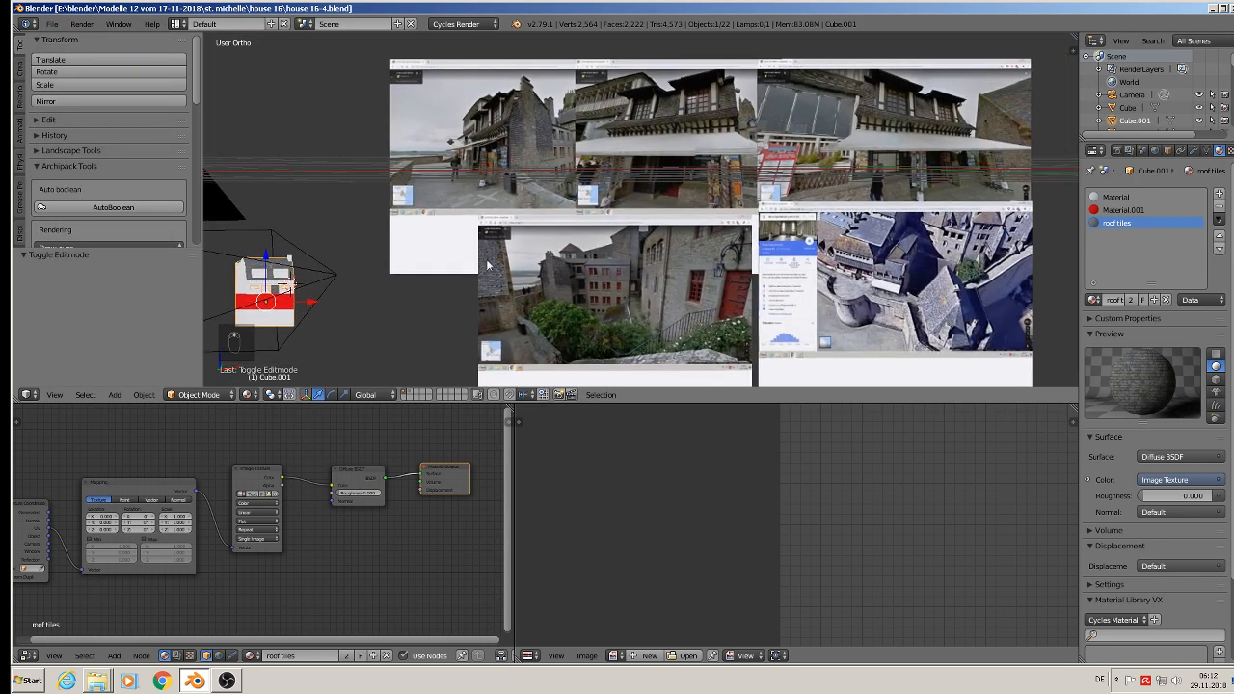
pyautogui.scroll(4, 500, 133)
pyautogui.scroll(3, 499, 133)
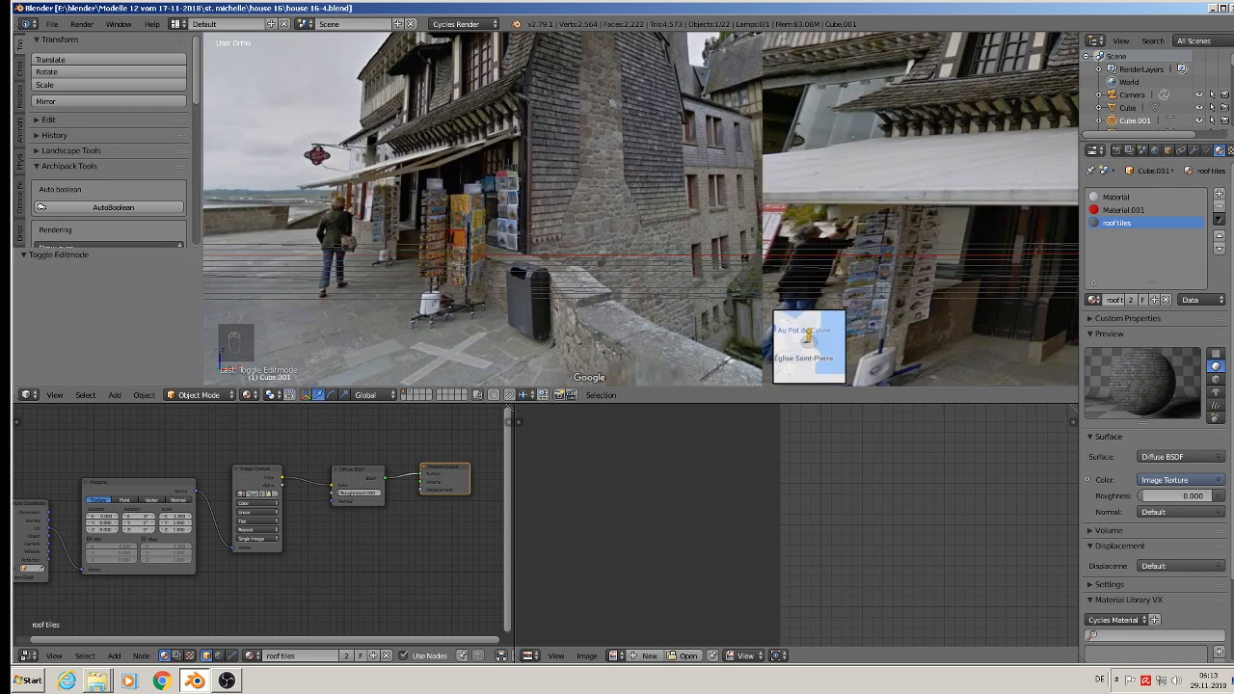
pyautogui.click(1219, 193)
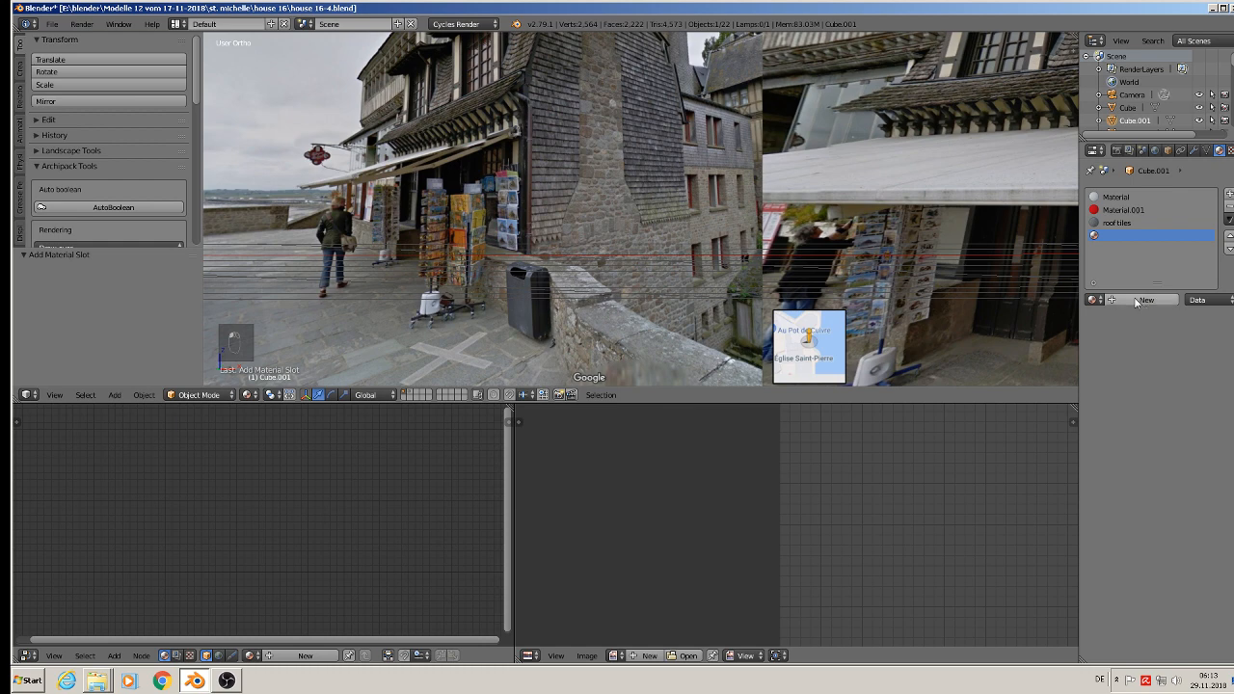
pyautogui.click(1118, 300)
pyautogui.click(1117, 300)
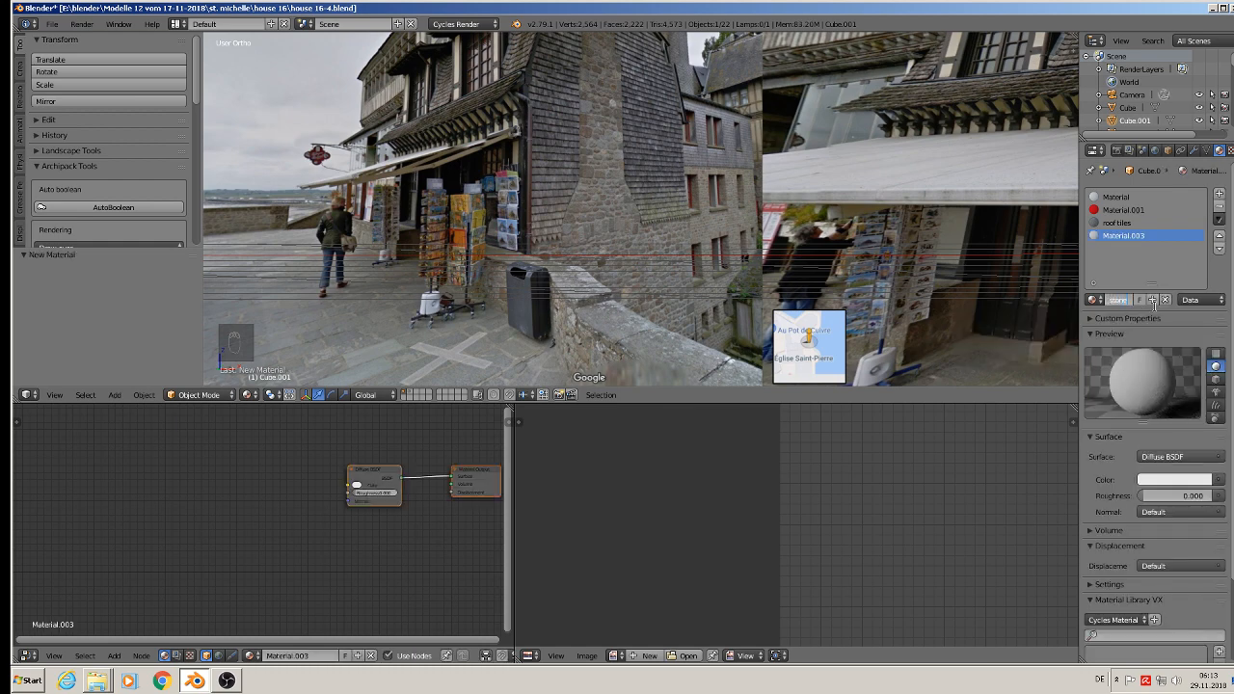
pyautogui.write('stone wall')
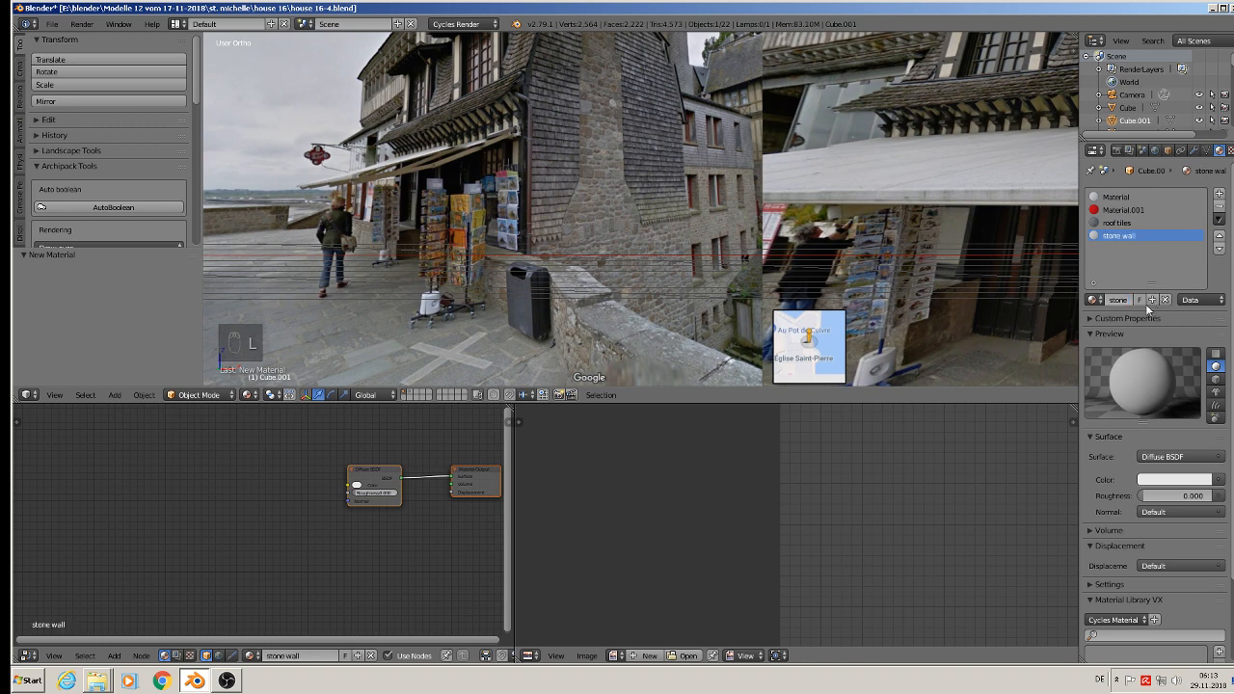
# Step: Copy all shader nodes of the roof tiles material to the clipboard
pyautogui.click(1112, 223)
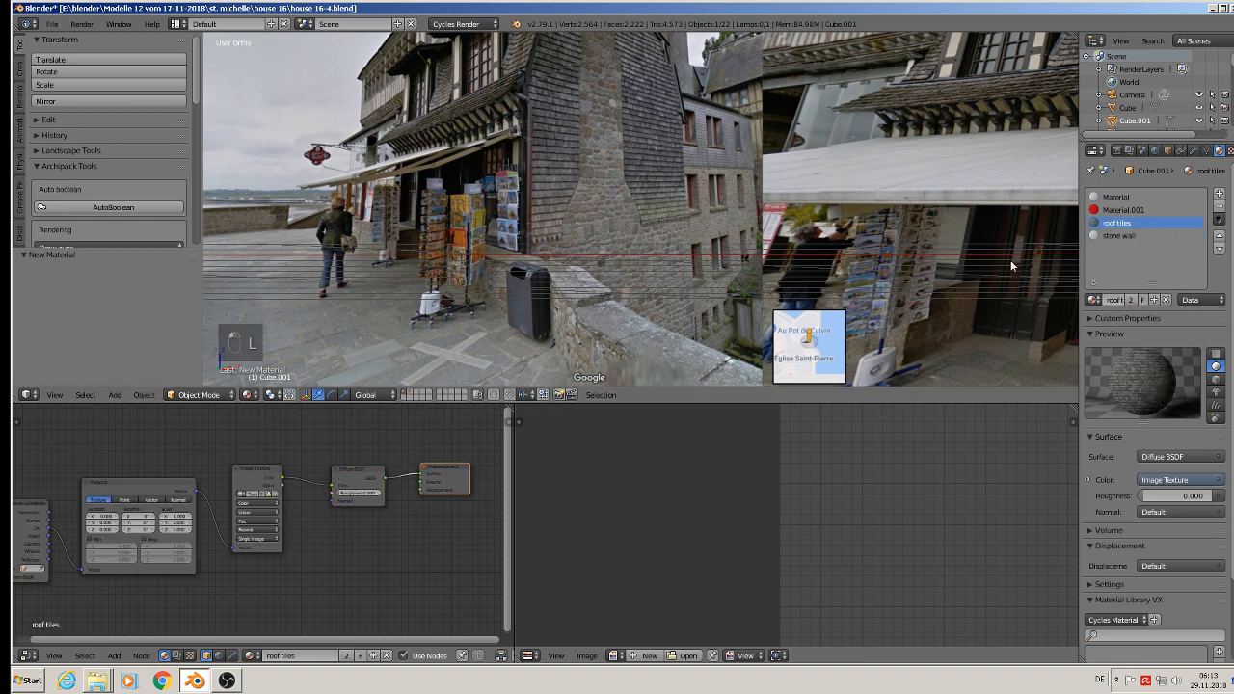
pyautogui.scroll(-2, 286, 512)
pyautogui.moveTo(286, 512); pyautogui.dragTo(323, 516, button='middle')
pyautogui.scroll(2, 324, 516)
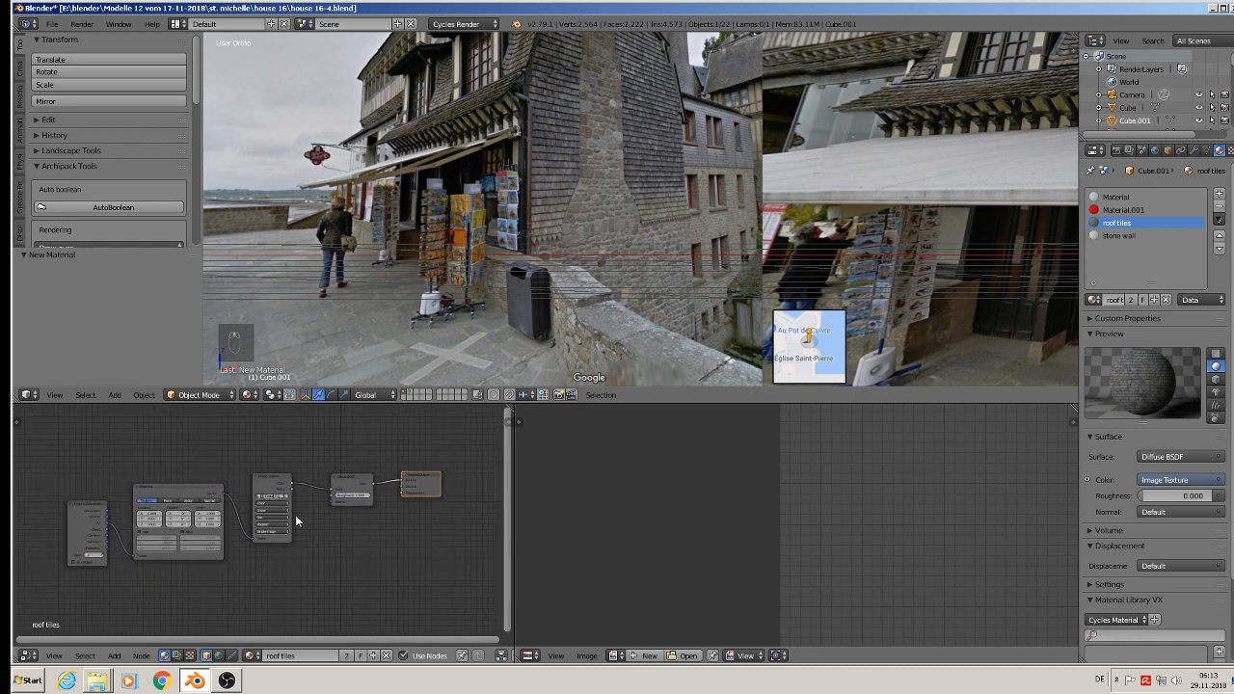
pyautogui.press('a')
pyautogui.press('a')
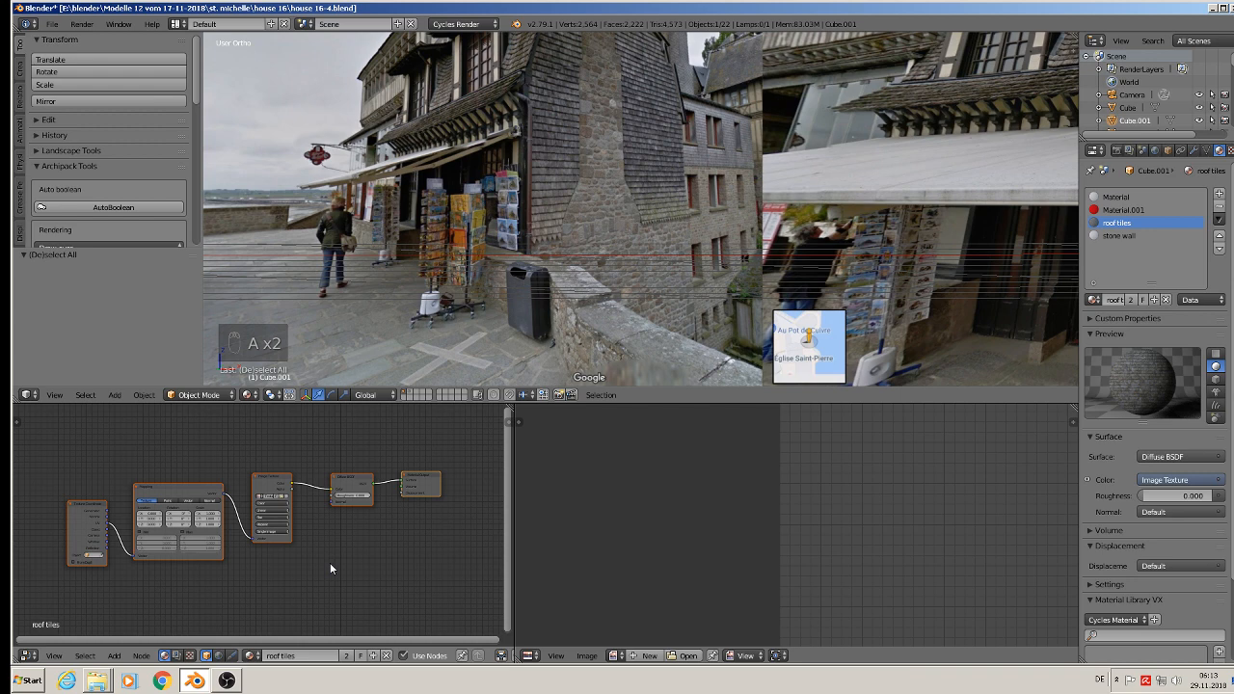
pyautogui.hotkey('ctrl', 'c')
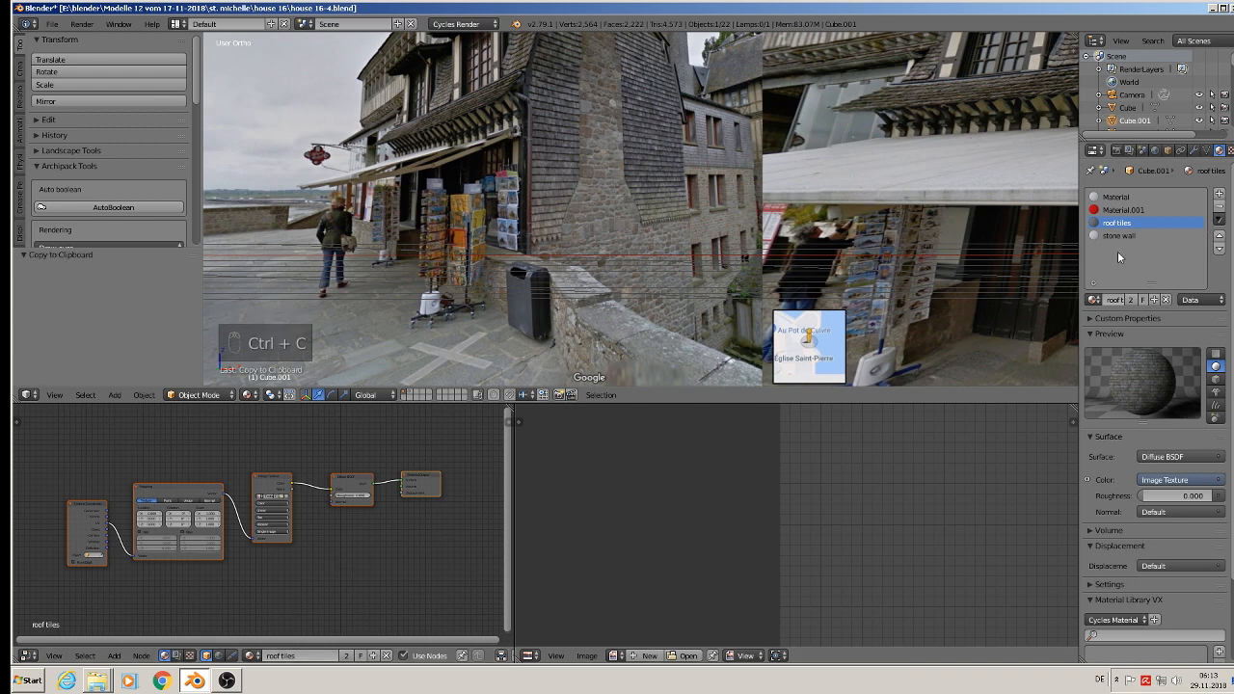
# Step: Delete the default shader nodes from the stone wall material
pyautogui.click(1118, 236)
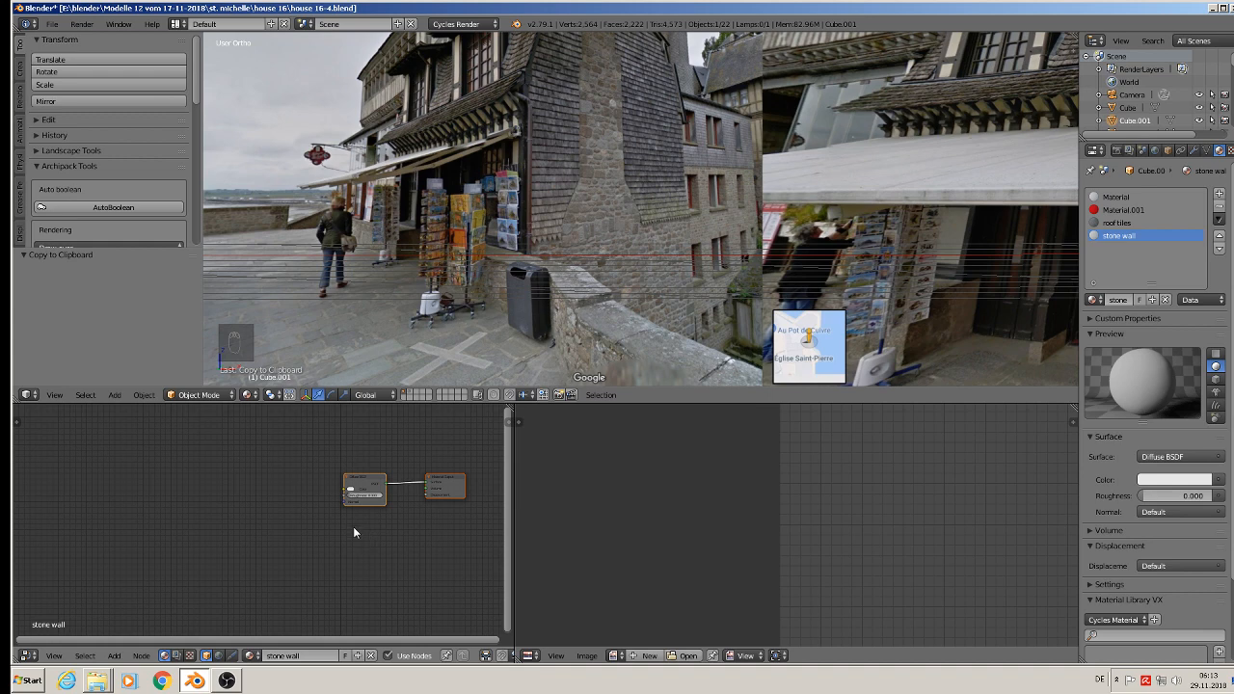
pyautogui.press('x')
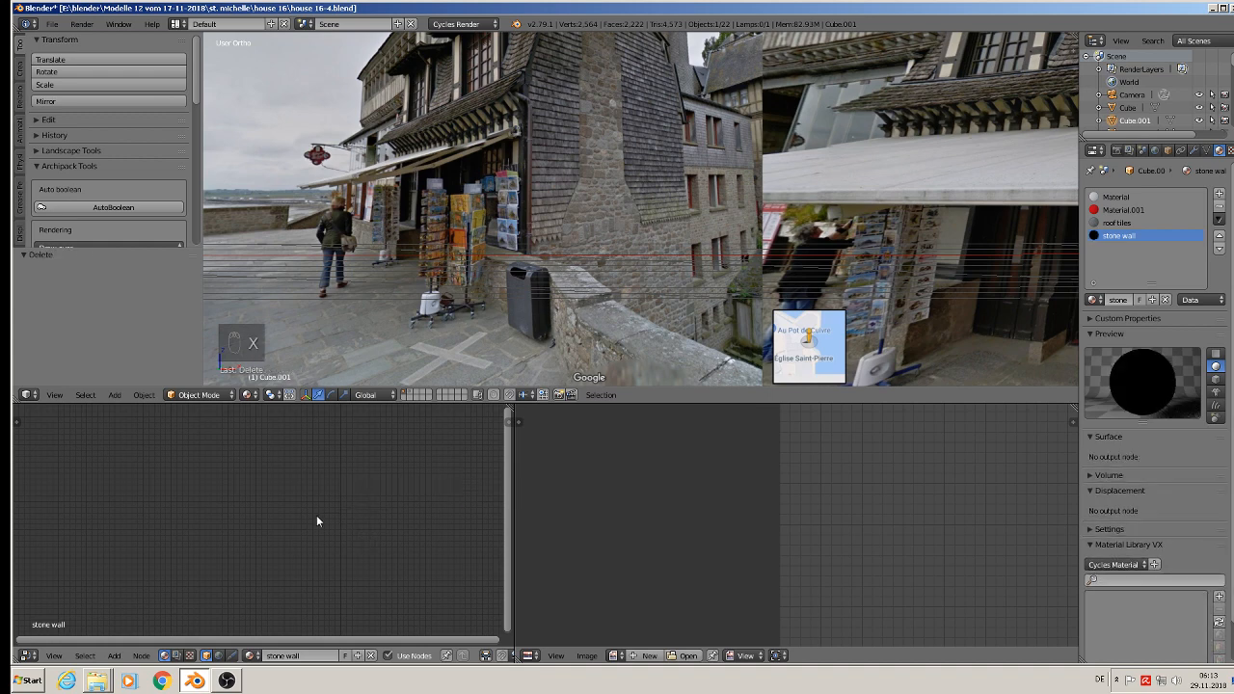
# Step: Paste the copied roof tiles shader nodes into the stone wall material
pyautogui.hotkey('ctrl', 'v')
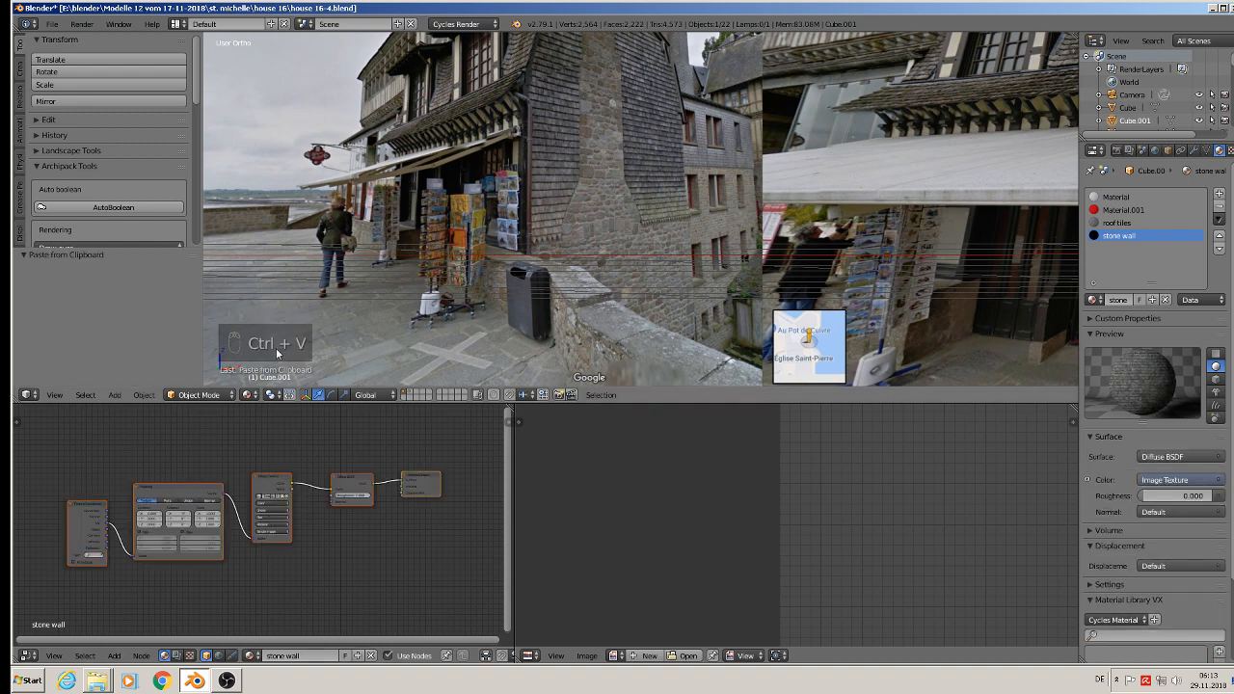
pyautogui.scroll(4, 318, 540)
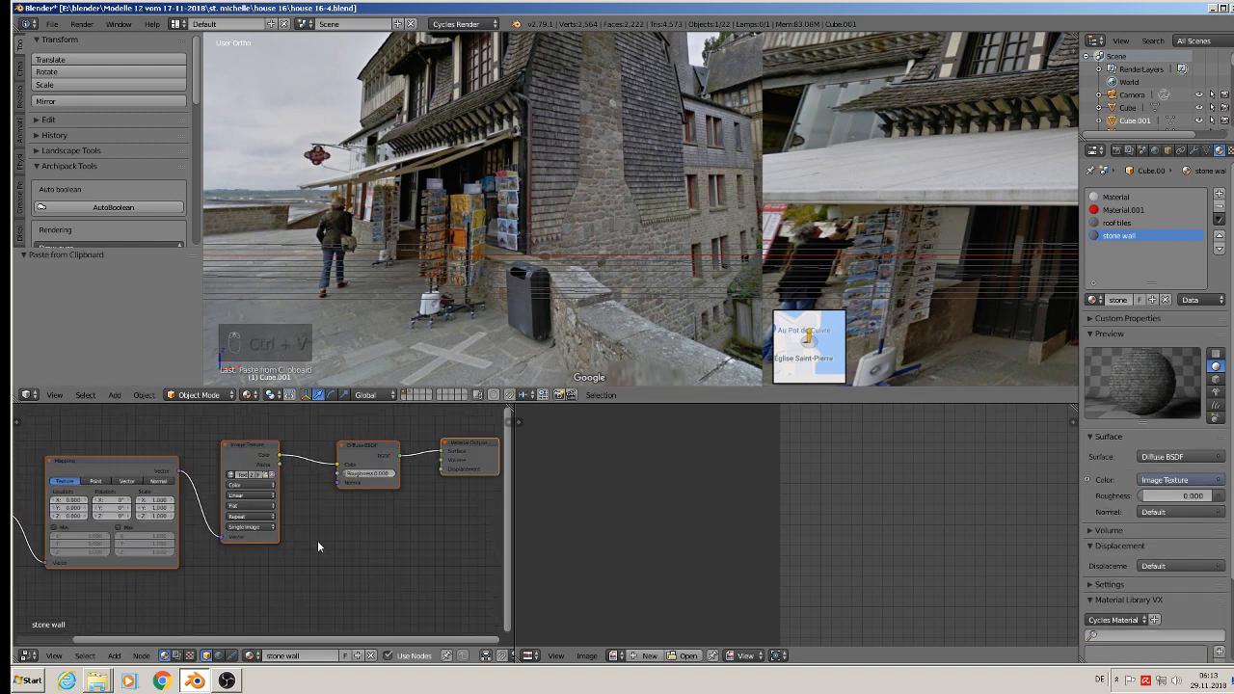
pyautogui.scroll(3, 309, 529)
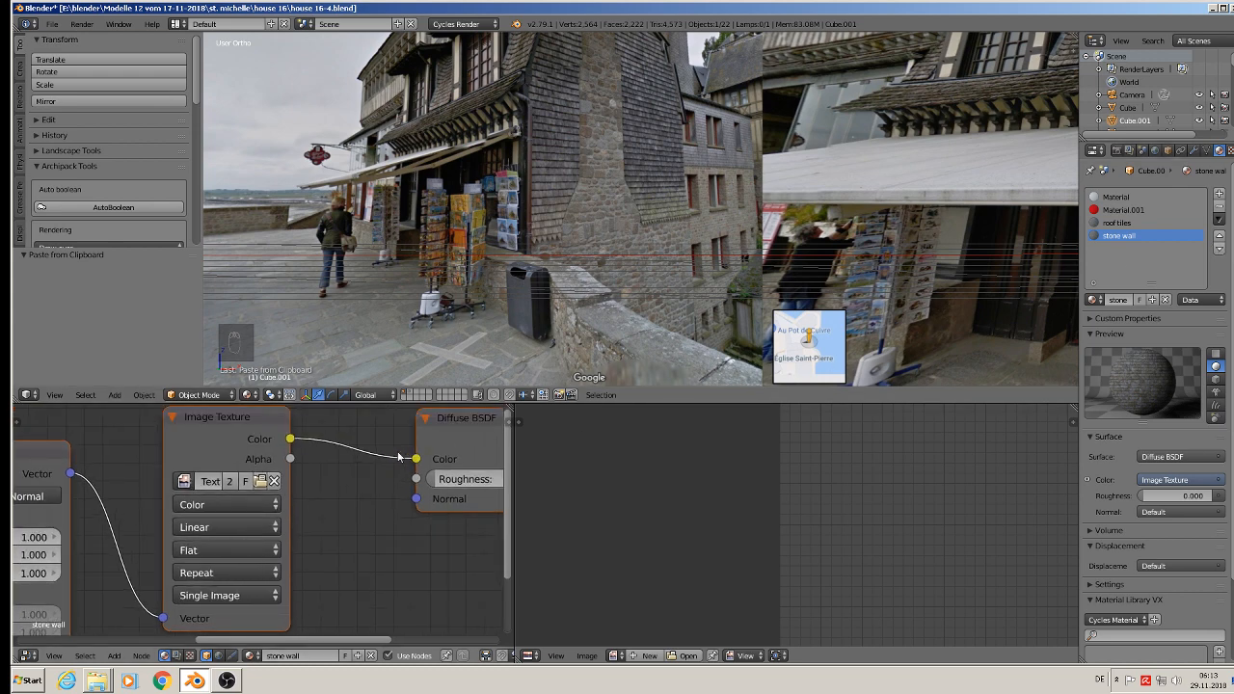
# Step: Replace the stone wall texture image with BrickRound0109_9_S.jpg from the textur folder and save the scene
pyautogui.click(259, 481)
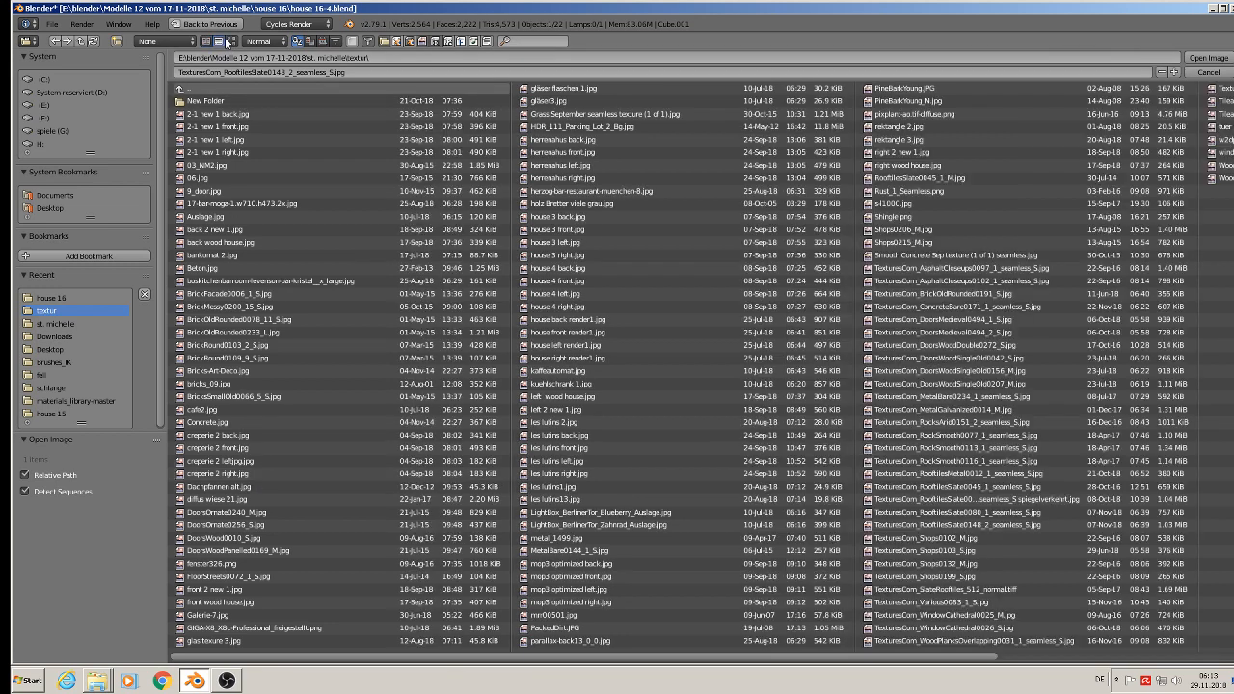
pyautogui.click(231, 40)
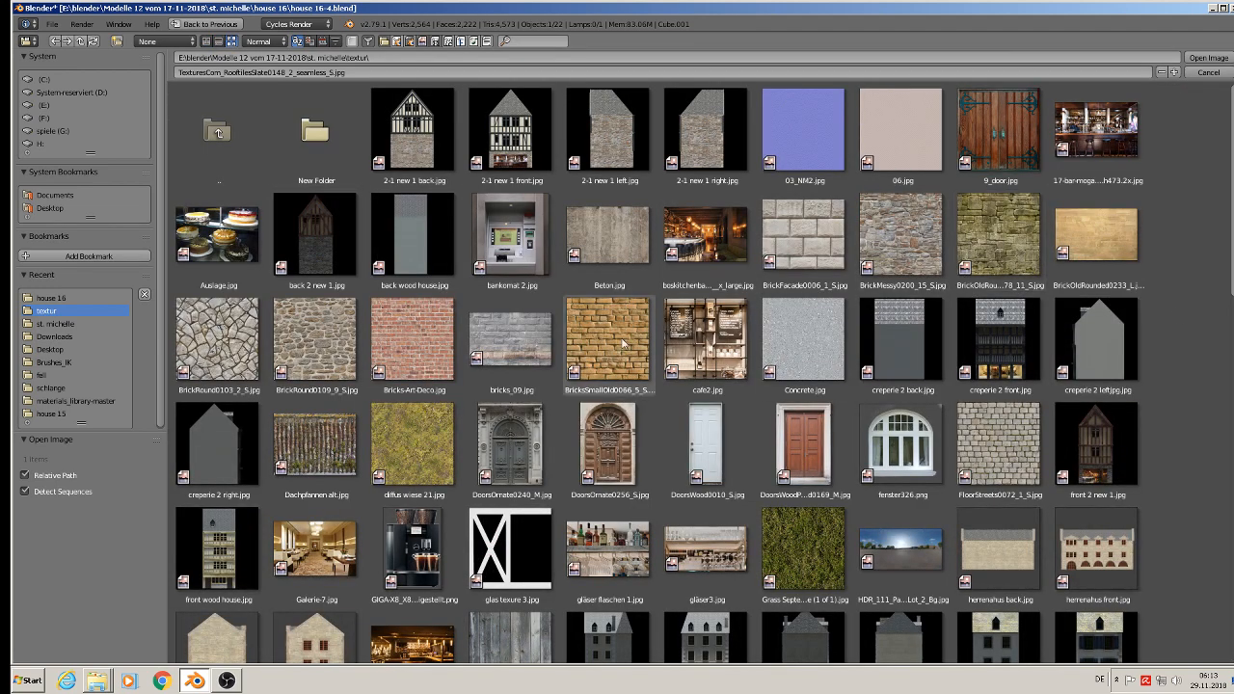
pyautogui.click(322, 348)
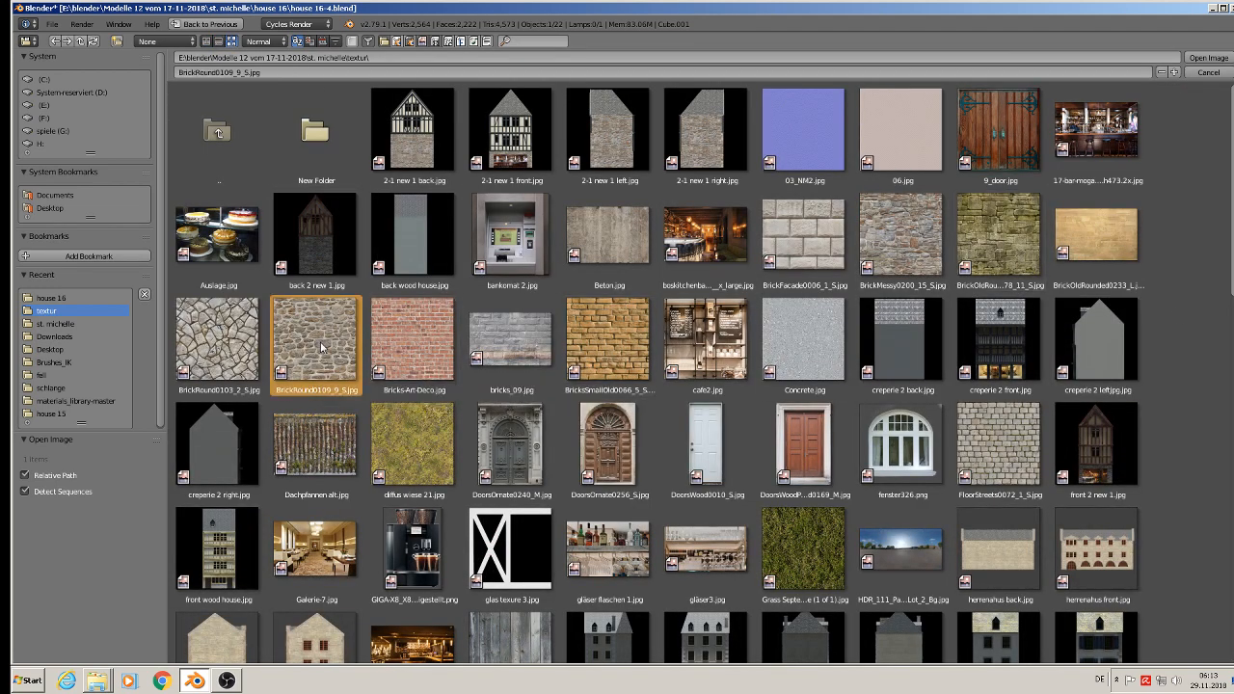
pyautogui.doubleClick(321, 345)
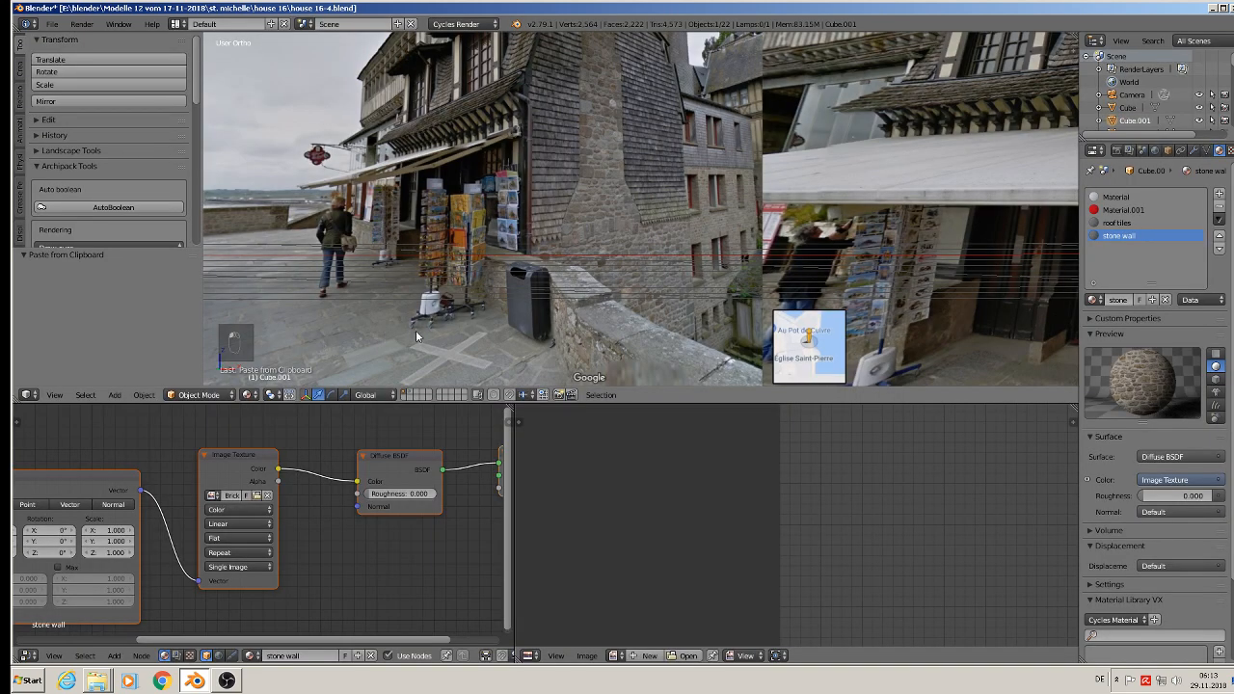
pyautogui.click(53, 24)
pyautogui.click(87, 123)
# Step: In Edit Mode, select the red and white lower faces of the chimney-side gable wall, including the thin strip above them
pyautogui.scroll(-4, 477, 347)
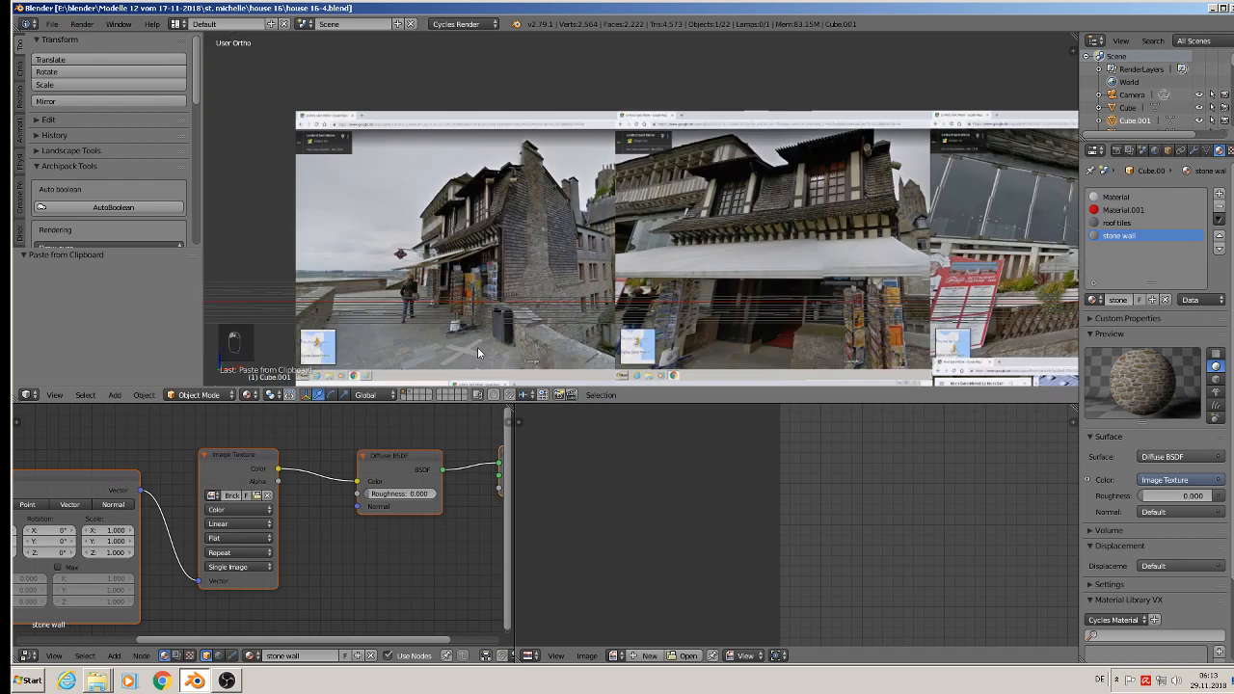
pyautogui.keyDown('shift'); pyautogui.moveTo(471, 334); pyautogui.dragTo(701, 171, button='middle'); pyautogui.keyUp('shift')
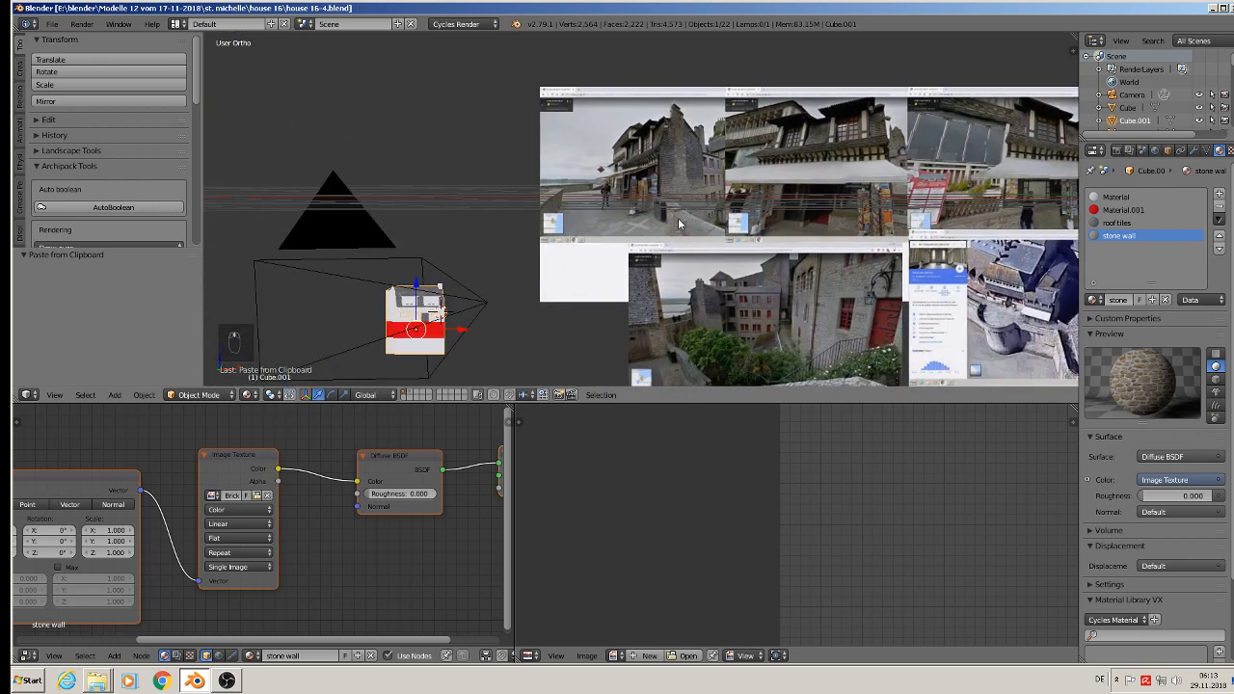
pyautogui.scroll(-2, 675, 227)
pyautogui.keyDown('shift'); pyautogui.moveTo(561, 288); pyautogui.dragTo(914, 136, button='middle'); pyautogui.keyUp('shift')
pyautogui.scroll(3, 933, 152)
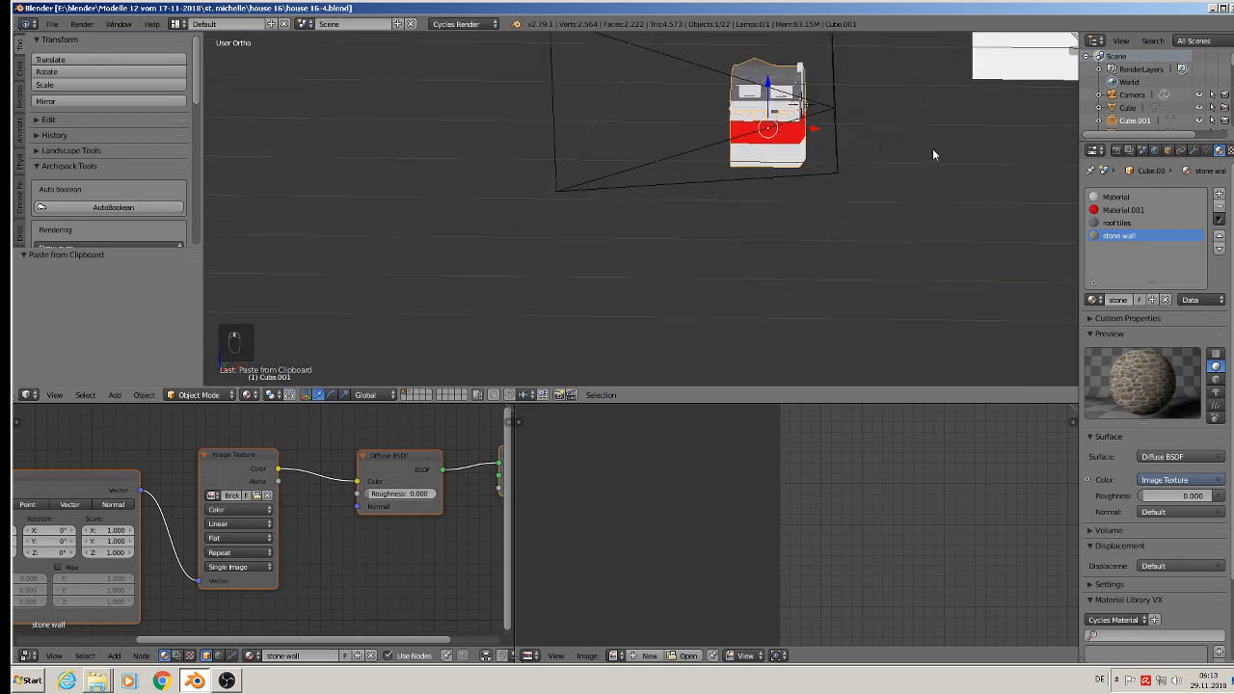
pyautogui.scroll(8, 933, 153)
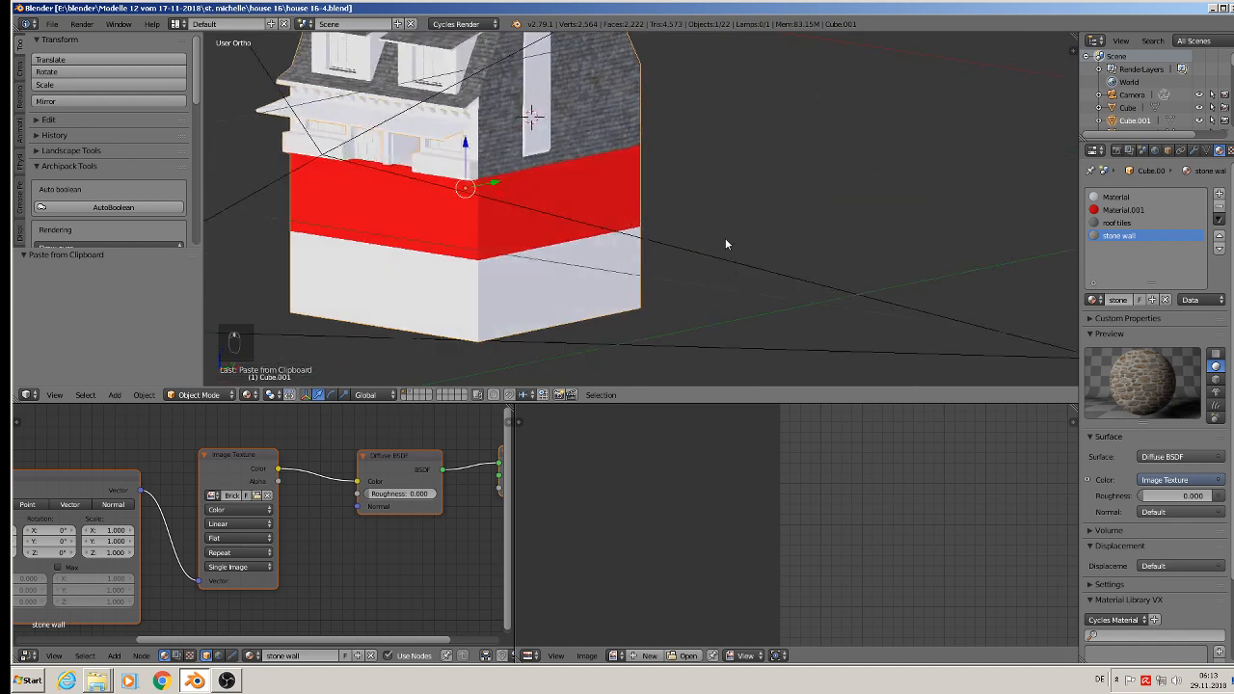
pyautogui.moveTo(725, 239); pyautogui.dragTo(711, 236, button='middle')
pyautogui.scroll(1, 589, 180)
pyautogui.keyDown('shift'); pyautogui.moveTo(615, 206); pyautogui.dragTo(691, 251, button='middle'); pyautogui.keyUp('shift')
pyautogui.scroll(2, 628, 225)
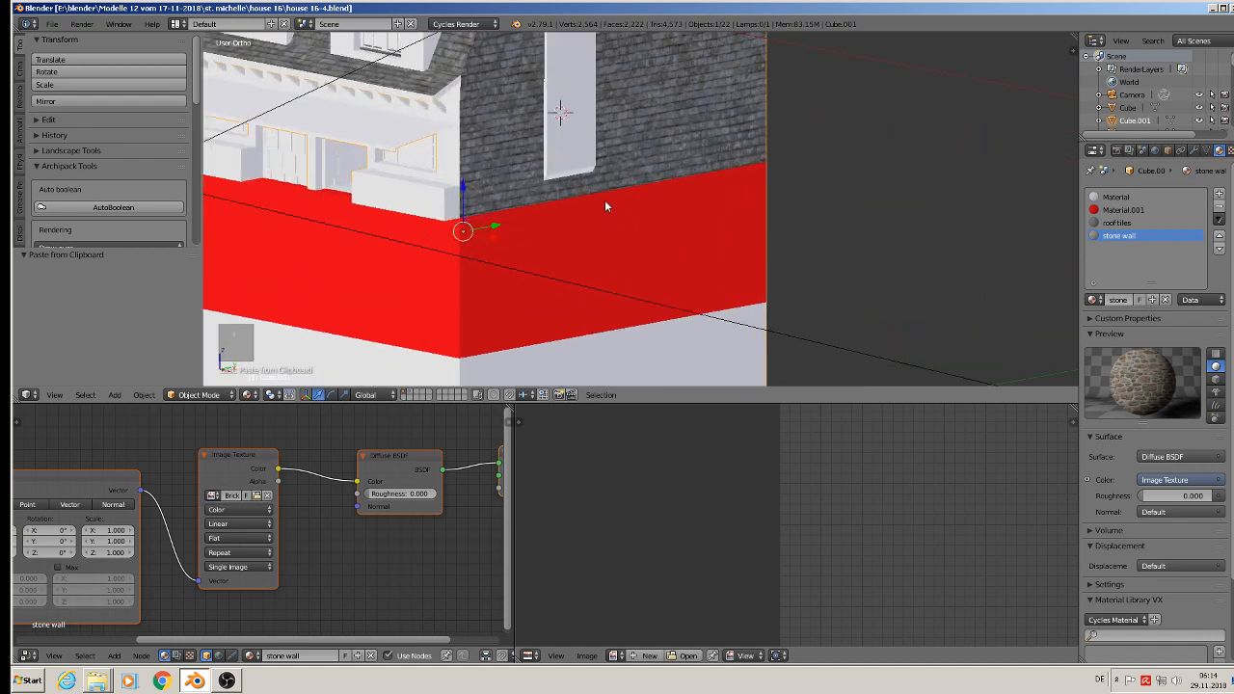
pyautogui.press('Tab')
pyautogui.moveTo(598, 180); pyautogui.dragTo(536, 223, button='middle')
pyautogui.rightClick(506, 158)
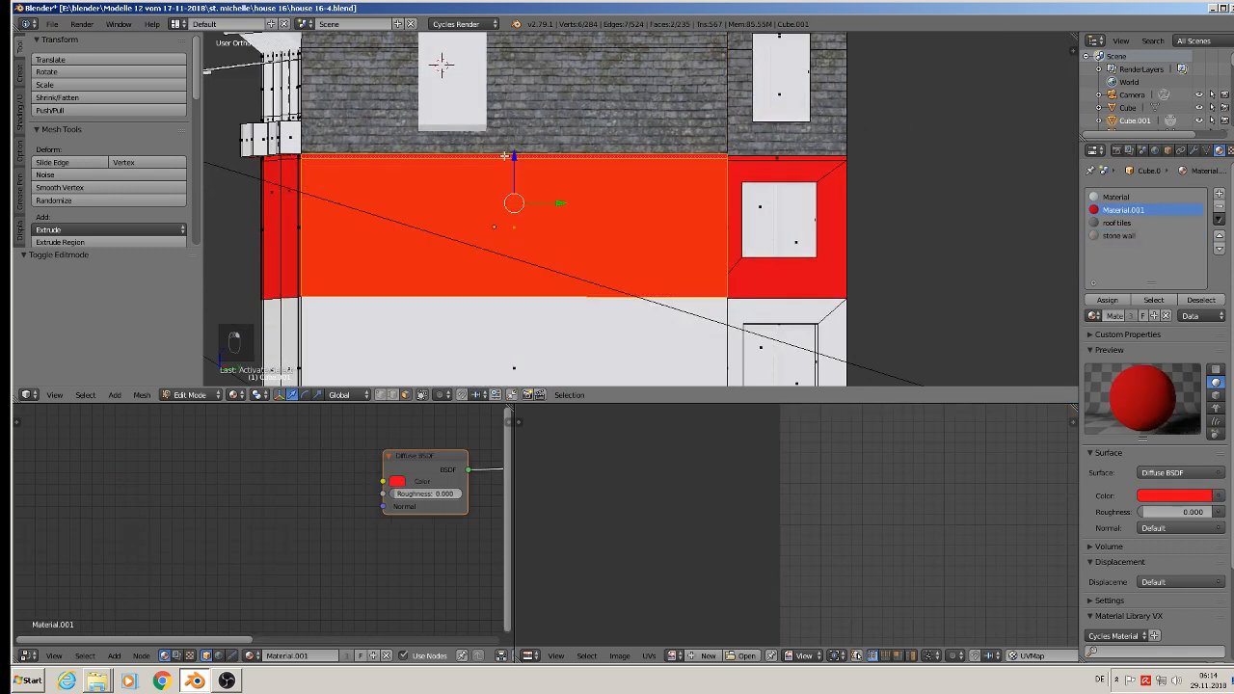
pyautogui.keyDown('shift'); pyautogui.rightClick(516, 326); pyautogui.keyUp('shift')
pyautogui.keyDown('shift'); pyautogui.moveTo(514, 294); pyautogui.dragTo(501, 137, button='middle'); pyautogui.keyUp('shift')
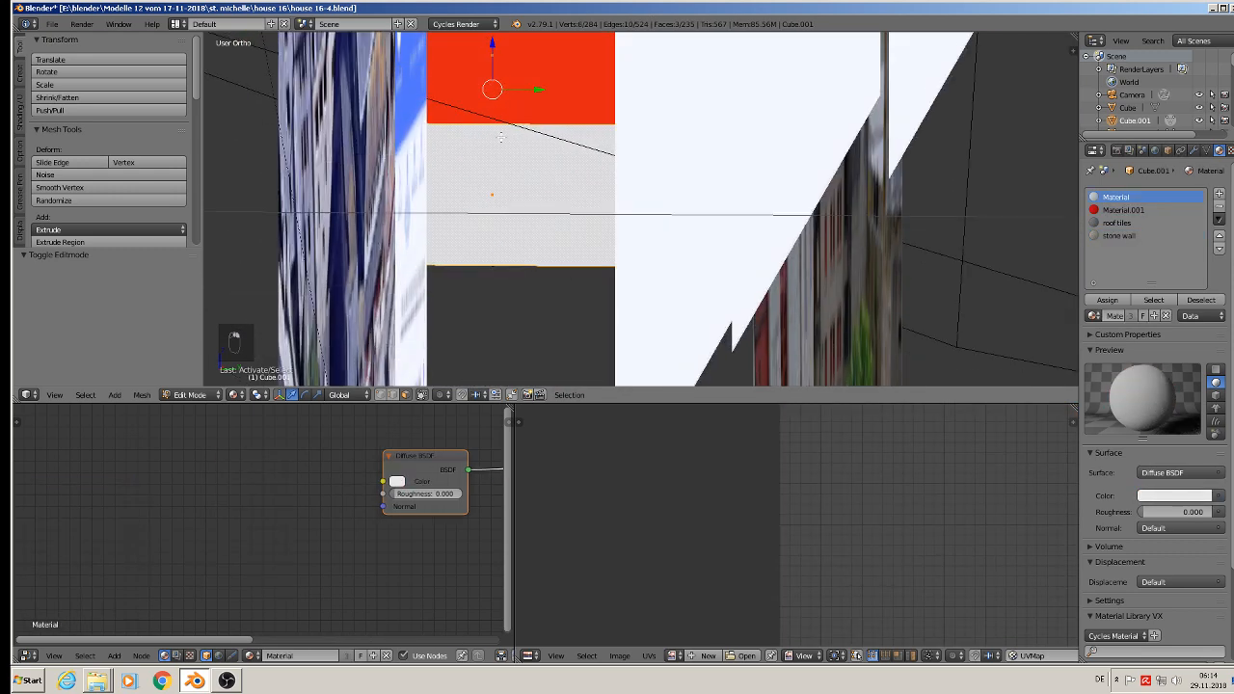
# Step: Extend the selection with the red and white frame faces around the two lower windows of the rear section
pyautogui.moveTo(604, 135); pyautogui.dragTo(608, 152, button='middle')
pyautogui.keyDown('shift'); pyautogui.moveTo(806, 158); pyautogui.dragTo(647, 315, button='middle'); pyautogui.keyUp('shift')
pyautogui.keyDown('shift'); pyautogui.rightClick(613, 85); pyautogui.keyUp('shift')
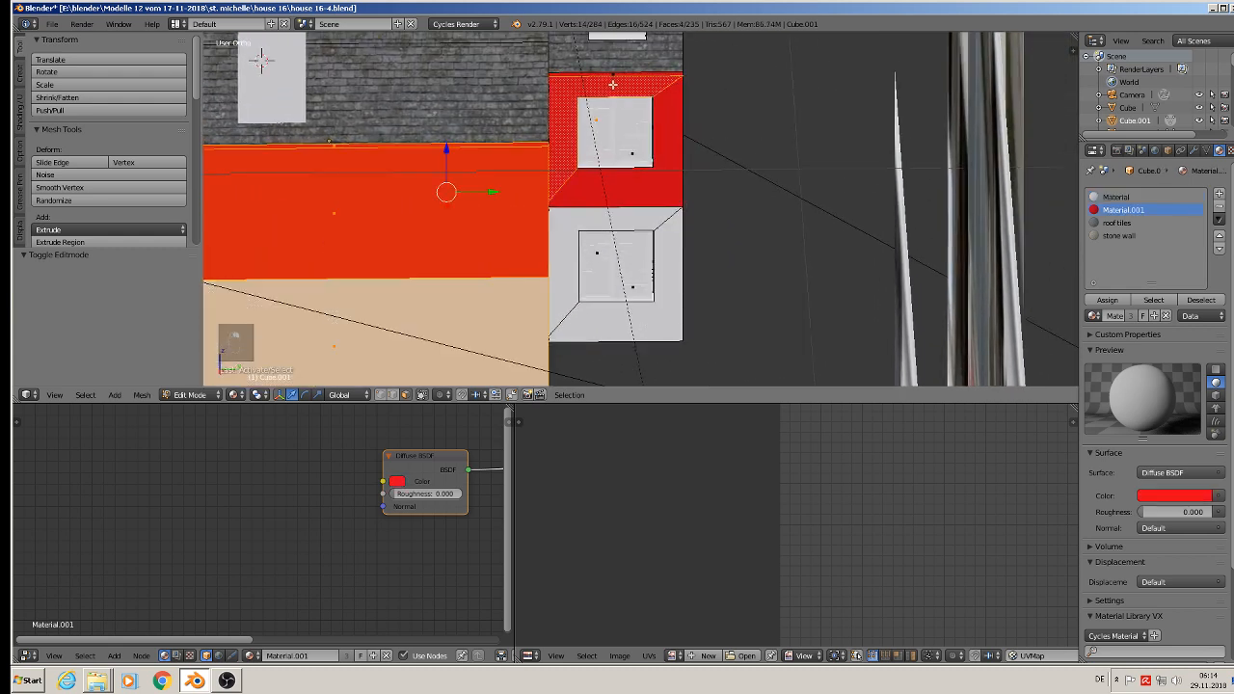
pyautogui.keyDown('shift'); pyautogui.rightClick(631, 187); pyautogui.keyUp('shift')
pyautogui.keyDown('shift'); pyautogui.rightClick(610, 74); pyautogui.keyUp('shift')
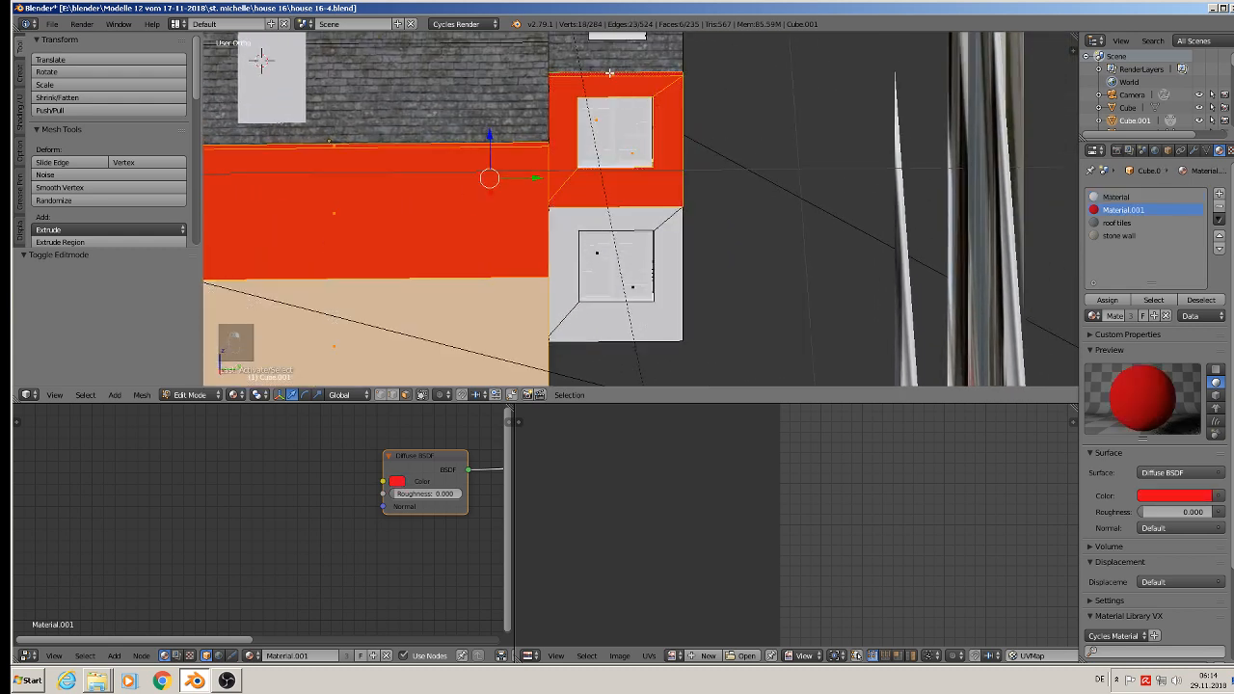
pyautogui.keyDown('shift'); pyautogui.rightClick(617, 238); pyautogui.keyUp('shift')
pyautogui.keyDown('shift'); pyautogui.rightClick(639, 317); pyautogui.keyUp('shift')
pyautogui.scroll(-3, 587, 297)
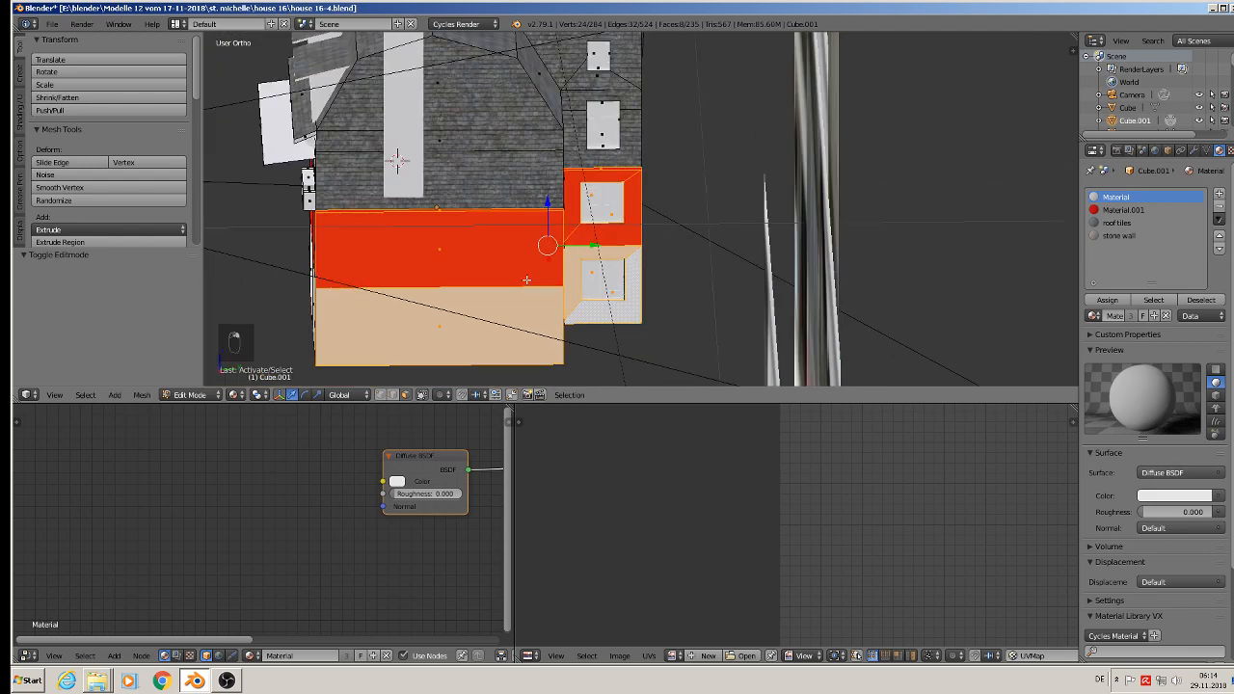
# Step: Add the upper, red and lower white faces of the opposite gable wall, including the narrow strips, to the selection
pyautogui.moveTo(434, 237); pyautogui.dragTo(707, 215, button='middle')
pyautogui.keyDown('shift'); pyautogui.rightClick(477, 58); pyautogui.keyUp('shift')
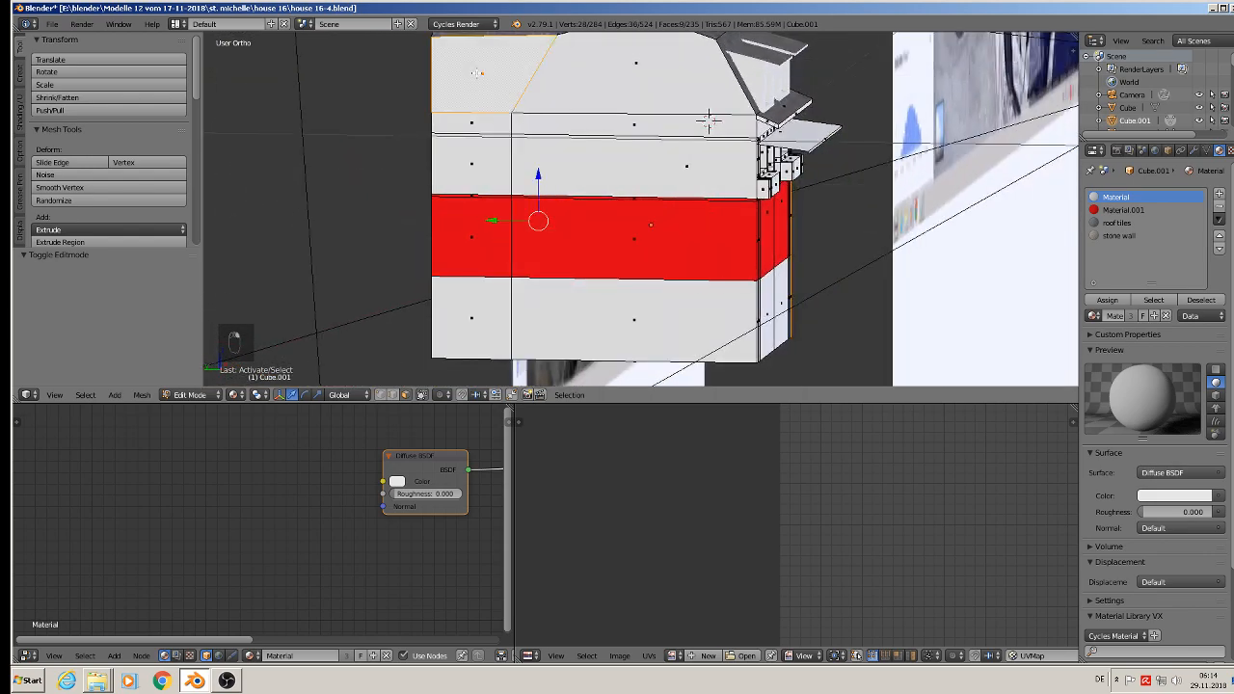
pyautogui.keyDown('shift'); pyautogui.rightClick(614, 87); pyautogui.keyUp('shift')
pyautogui.keyDown('shift'); pyautogui.rightClick(709, 120); pyautogui.keyUp('shift')
pyautogui.keyDown('shift'); pyautogui.rightClick(709, 119); pyautogui.keyUp('shift')
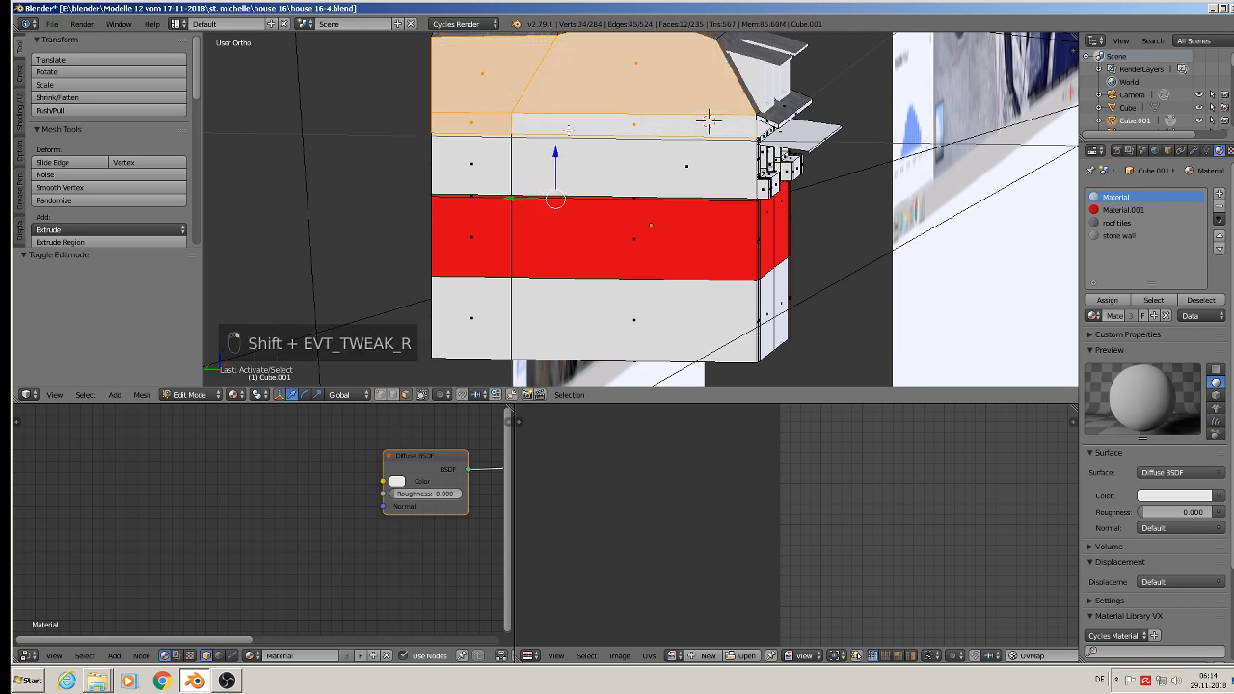
pyautogui.keyDown('shift'); pyautogui.rightClick(709, 120); pyautogui.keyUp('shift')
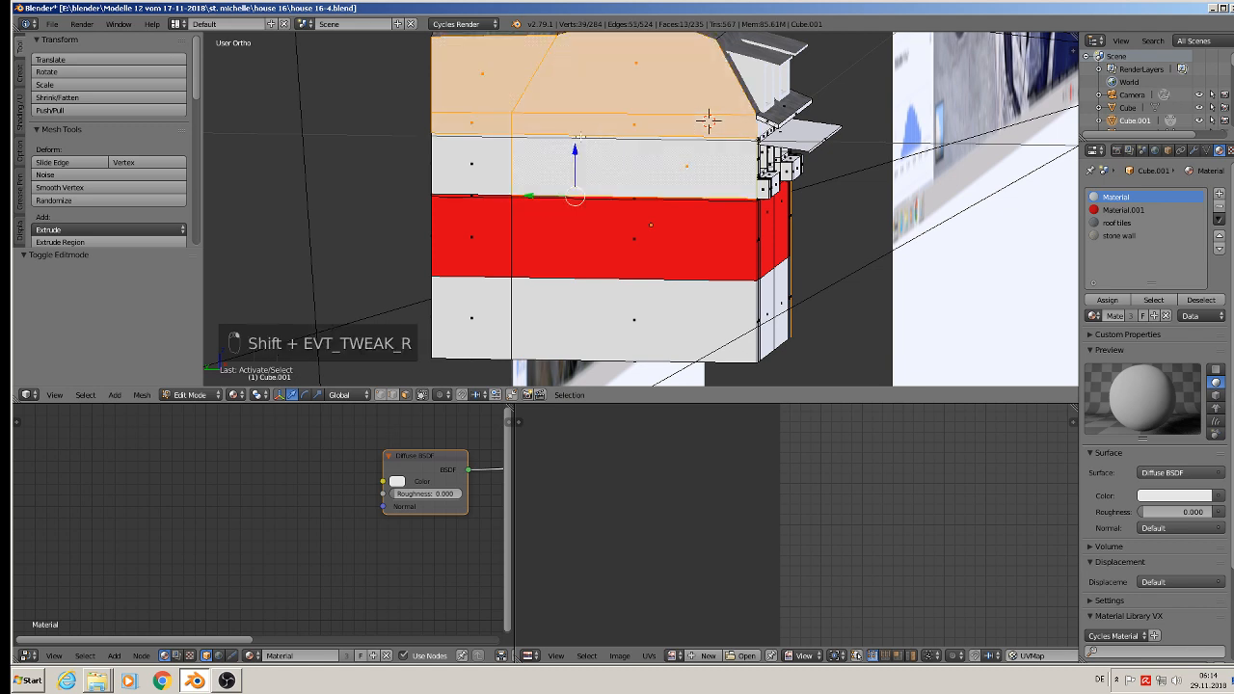
pyautogui.keyDown('shift'); pyautogui.rightClick(490, 152); pyautogui.keyUp('shift')
pyautogui.keyDown('shift'); pyautogui.rightClick(513, 234); pyautogui.keyUp('shift')
pyautogui.keyDown('shift'); pyautogui.rightClick(515, 234); pyautogui.keyUp('shift')
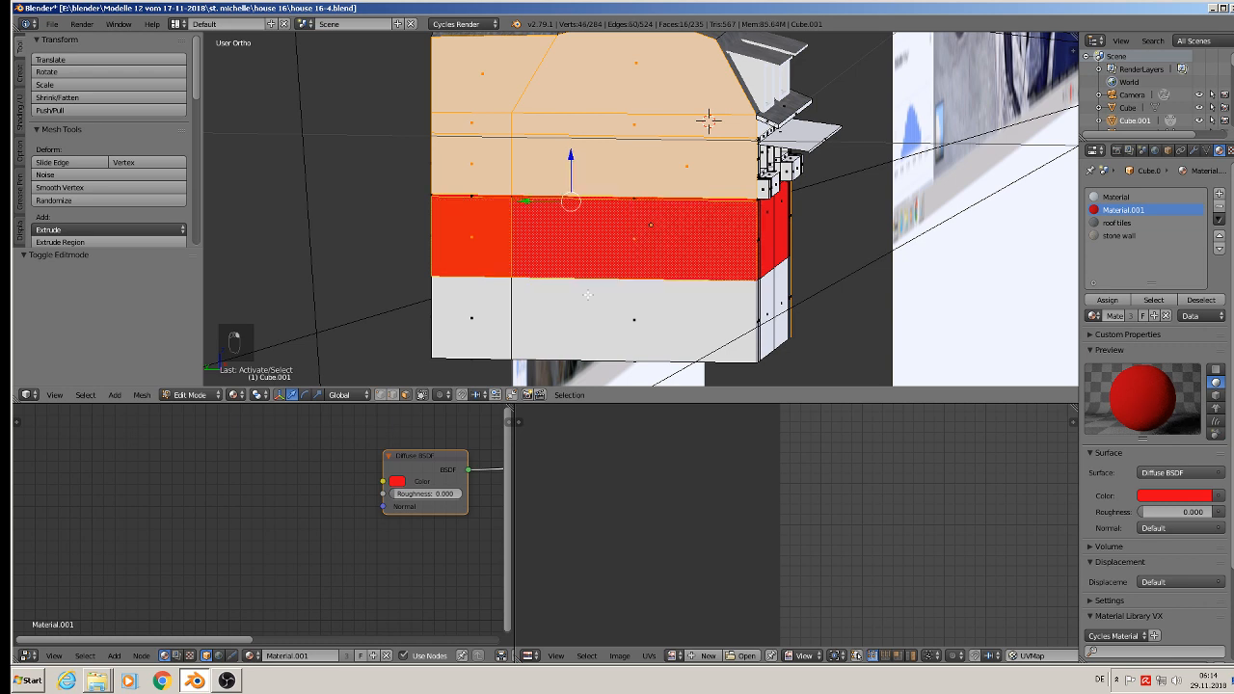
pyautogui.keyDown('shift'); pyautogui.rightClick(589, 295); pyautogui.keyUp('shift')
pyautogui.keyDown('shift'); pyautogui.rightClick(480, 302); pyautogui.keyUp('shift')
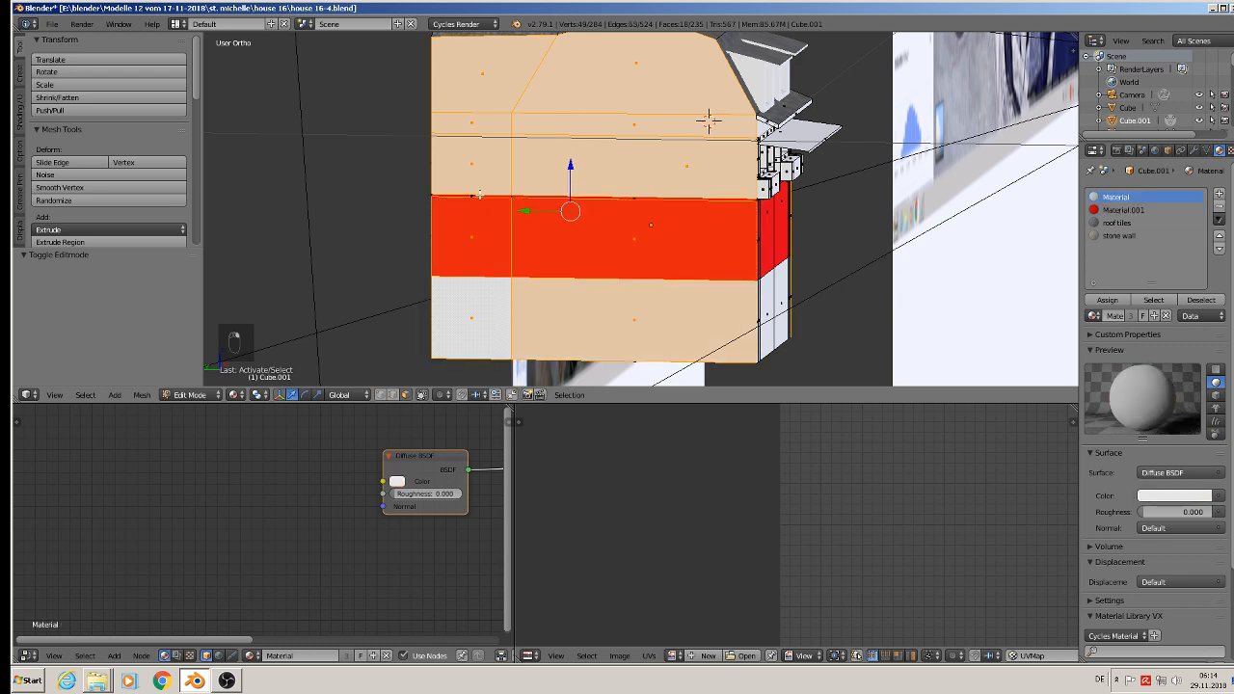
pyautogui.keyDown('shift'); pyautogui.rightClick(474, 197); pyautogui.keyUp('shift')
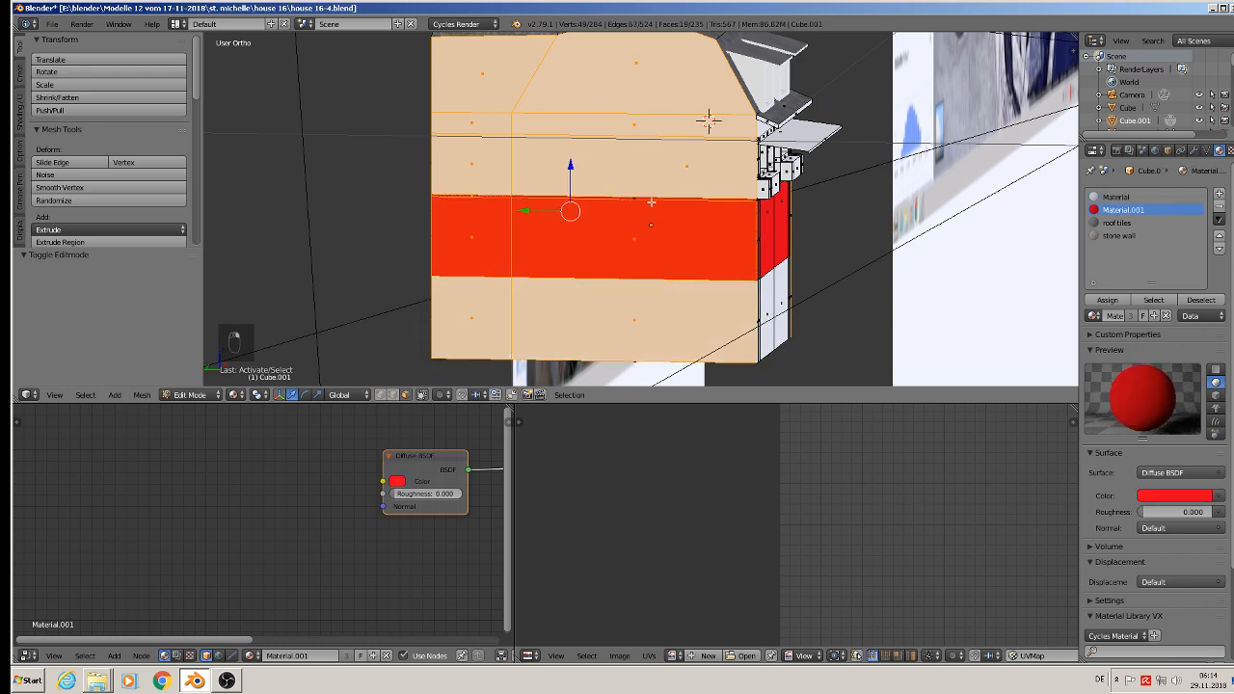
# Step: Unwrap the selected side wall faces with Project From View from a straight side view and assign the stone wall material
pyautogui.moveTo(642, 197); pyautogui.dragTo(672, 190, button='middle')
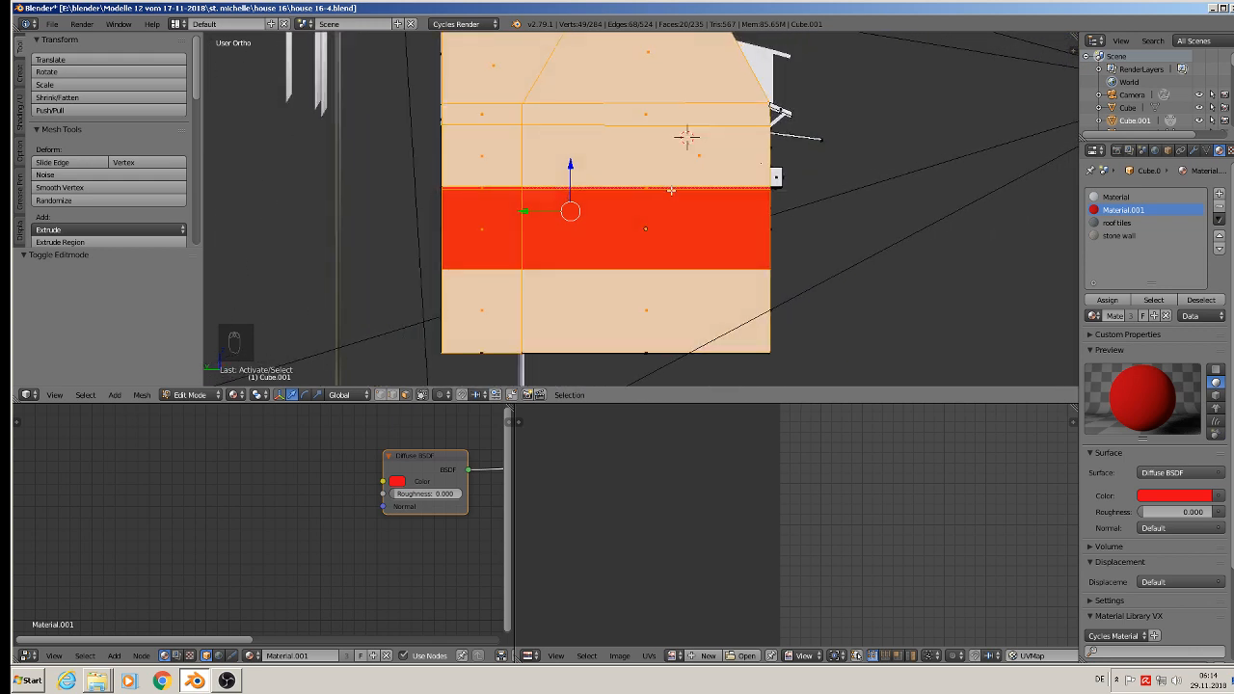
pyautogui.press('u')
pyautogui.click(672, 192)
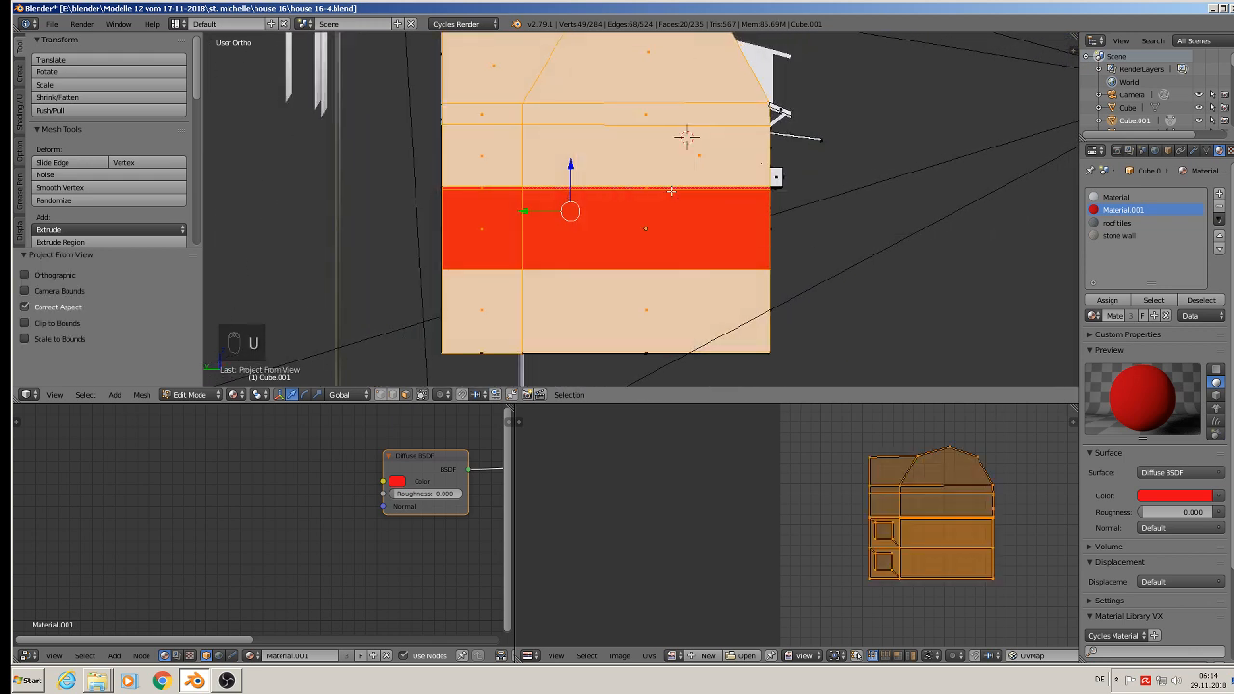
pyautogui.click(1125, 240)
pyautogui.click(1109, 300)
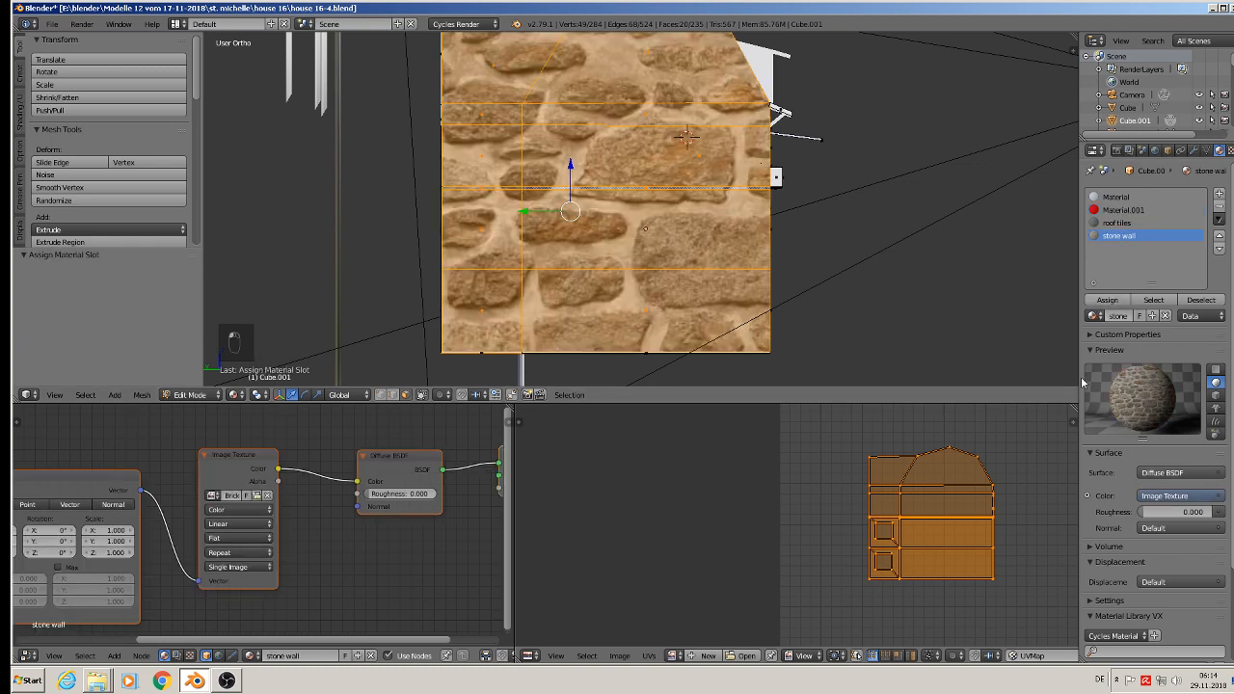
# Step: Scale up the side walls' UV layout for much smaller stones and check the result in Object Mode
pyautogui.press('s')
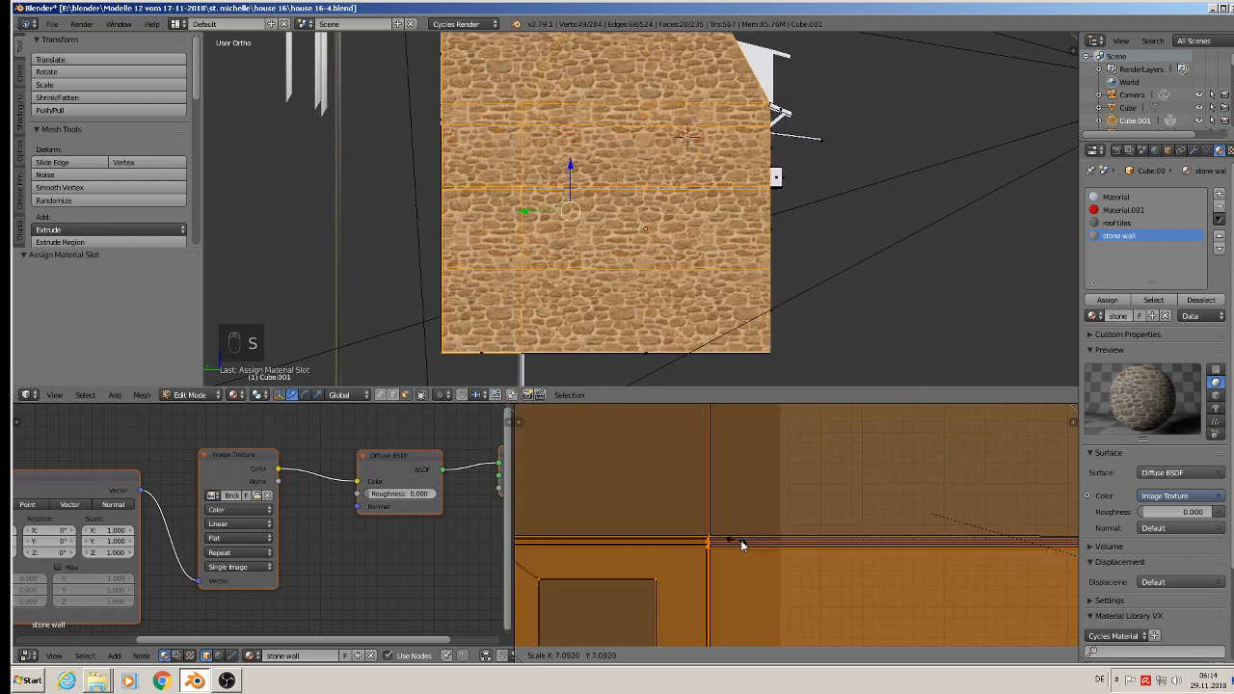
pyautogui.click(819, 551)
pyautogui.press('Tab')
pyautogui.moveTo(824, 210); pyautogui.dragTo(809, 309, button='middle')
# Step: Enlarge the side walls' UV layout further by a factor of about 1.39 and return to Object Mode
pyautogui.press('Tab')
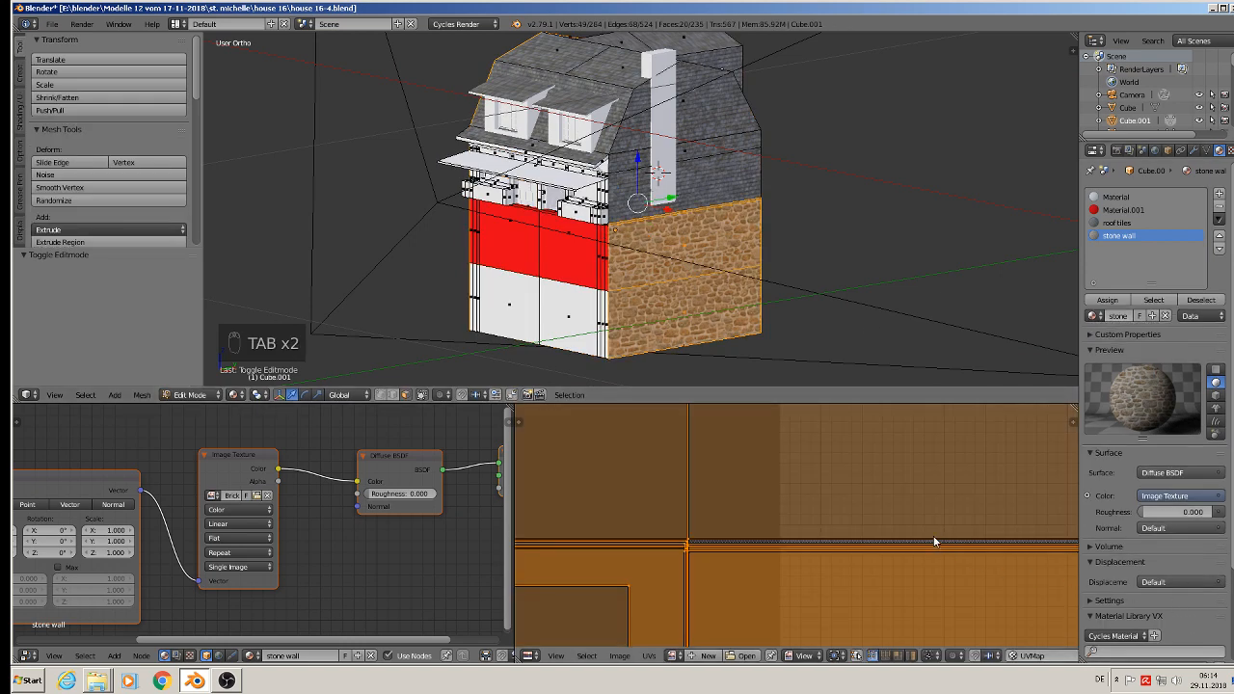
pyautogui.press('s')
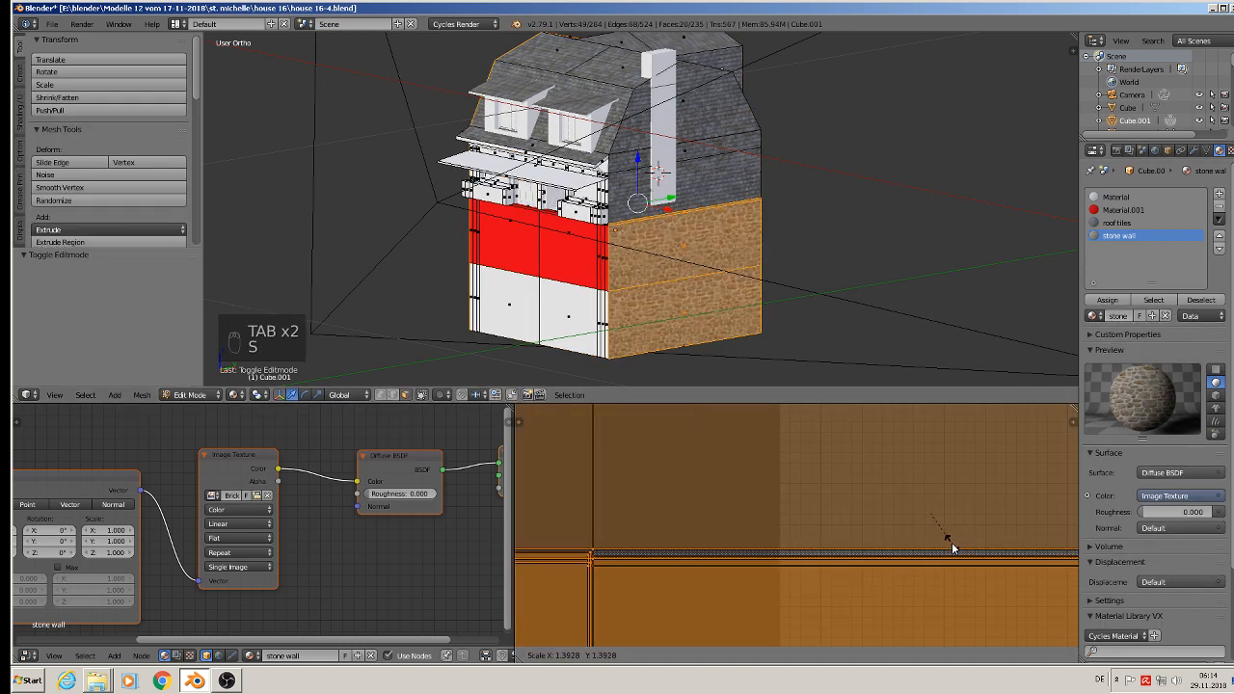
pyautogui.click(951, 547)
pyautogui.press('Tab')
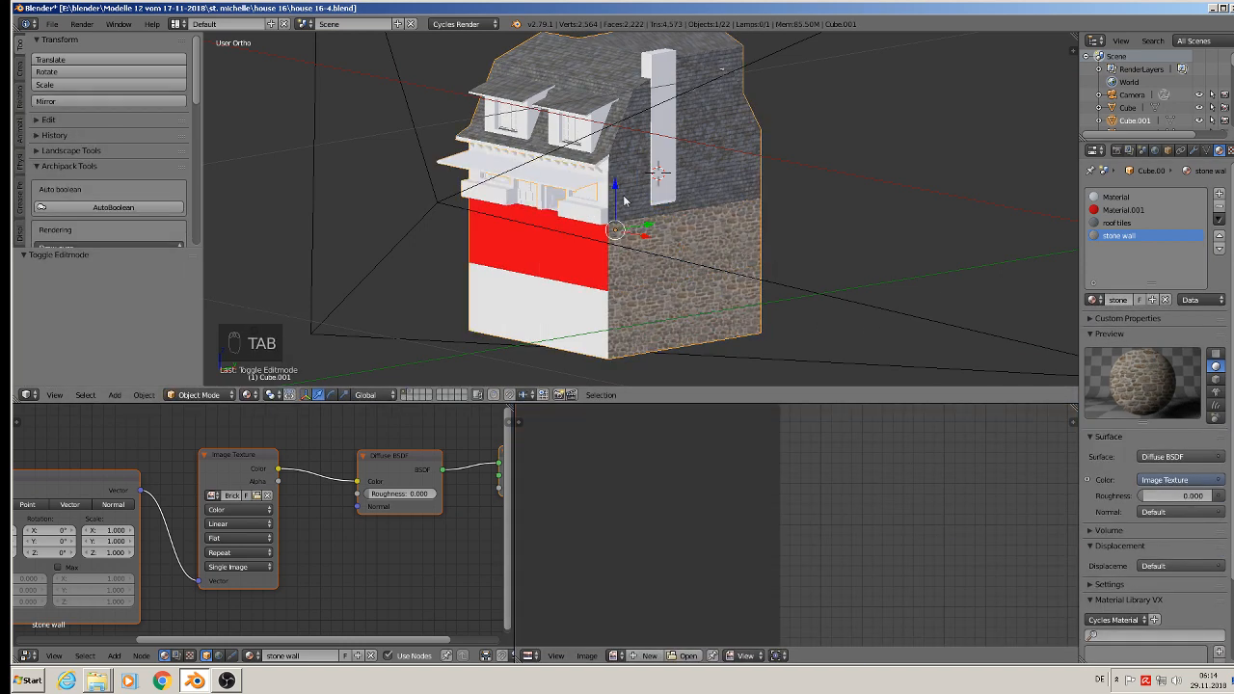
# Step: In Edit Mode, select the red and lower white faces across the full width of the front wall, including the narrow strips
pyautogui.keyDown('shift'); pyautogui.moveTo(628, 202); pyautogui.dragTo(657, 222, button='middle'); pyautogui.keyUp('shift')
pyautogui.moveTo(617, 328); pyautogui.dragTo(654, 293, button='middle')
pyautogui.press('Tab')
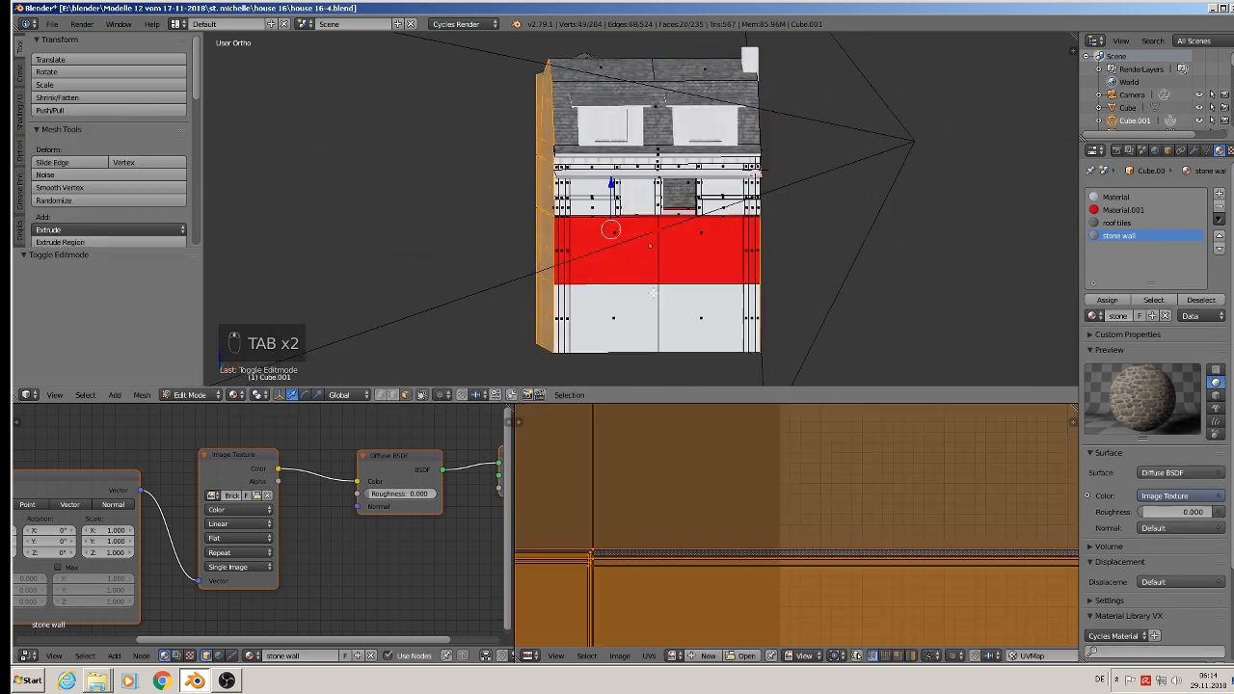
pyautogui.moveTo(597, 259); pyautogui.dragTo(587, 258, button='middle')
pyautogui.rightClick(550, 251)
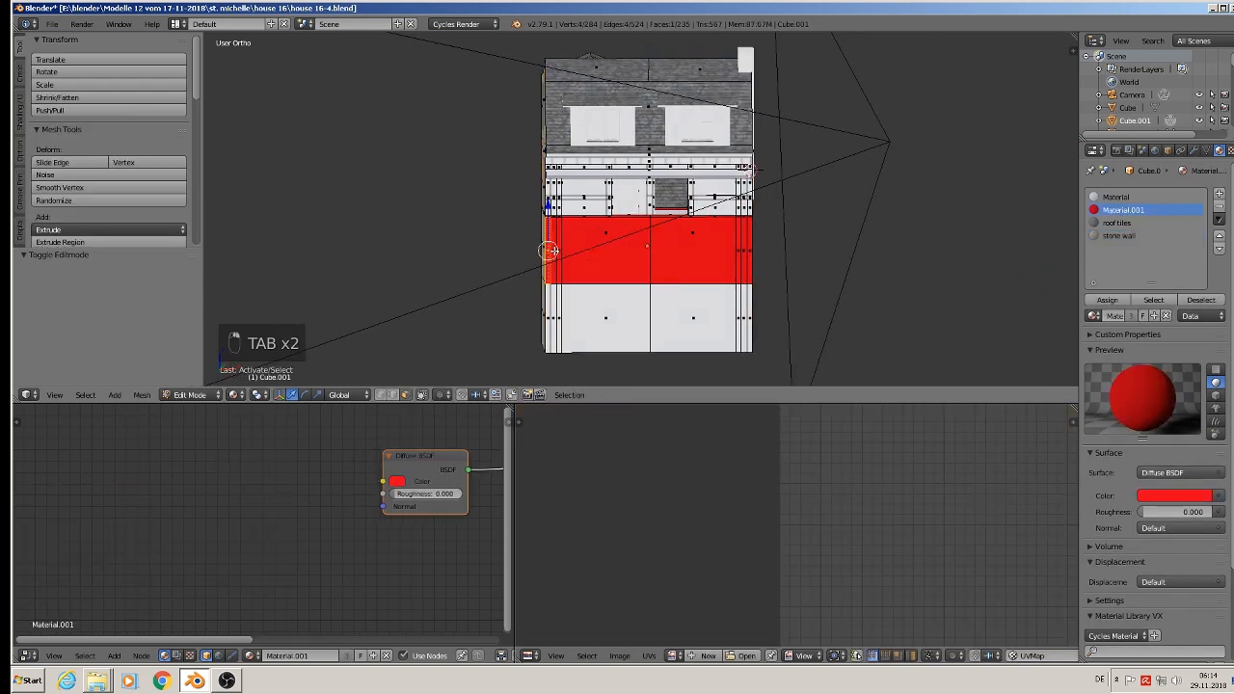
pyautogui.keyDown('ctrl'); pyautogui.rightClick(750, 254); pyautogui.keyUp('ctrl')
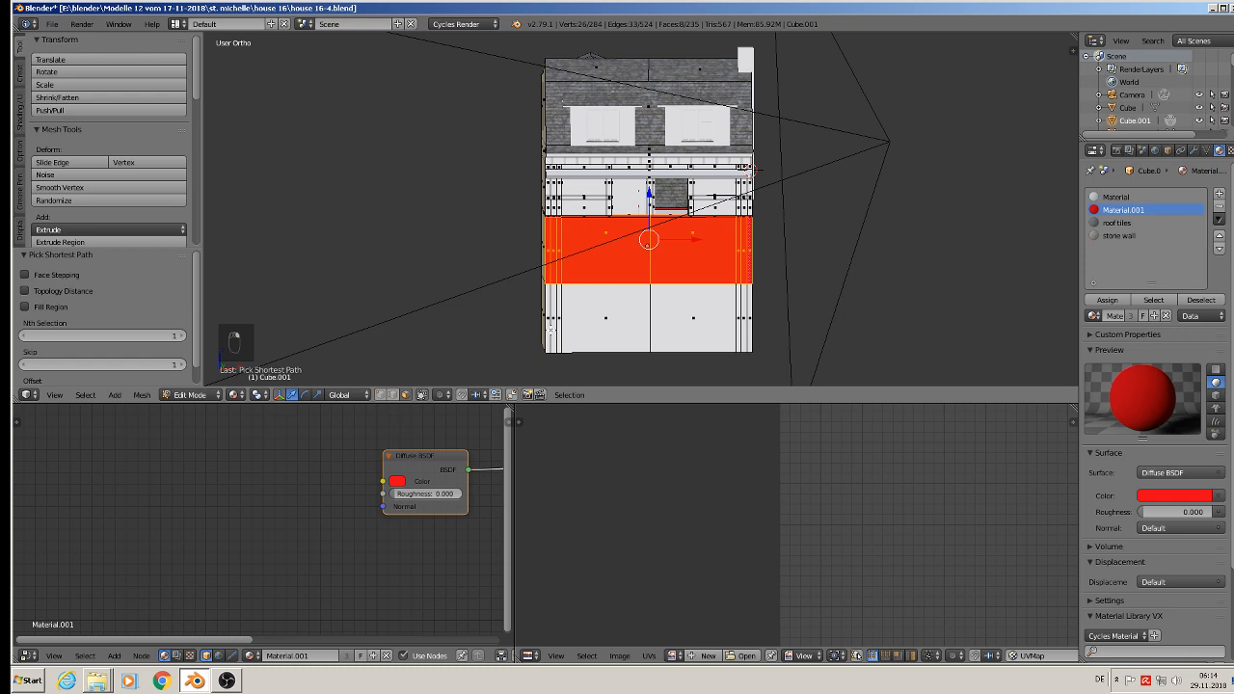
pyautogui.keyDown('ctrl'); pyautogui.rightClick(547, 326); pyautogui.keyUp('ctrl')
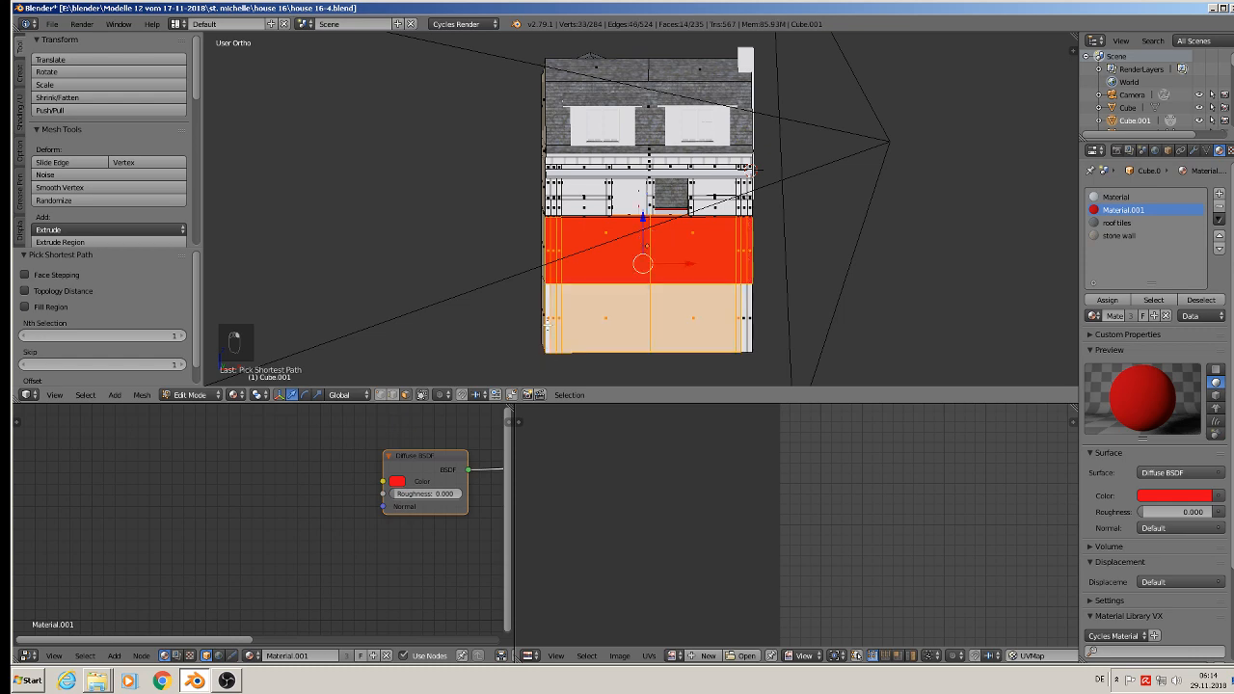
pyautogui.keyDown('ctrl'); pyautogui.rightClick(748, 317); pyautogui.keyUp('ctrl')
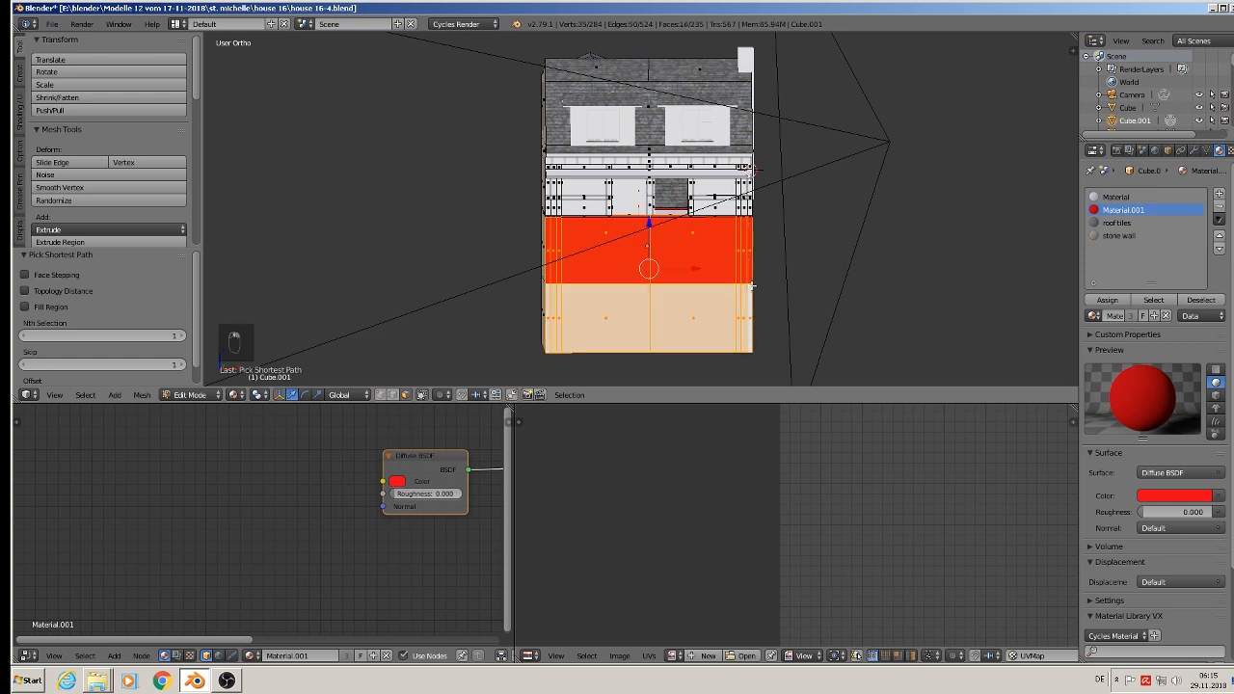
# Step: Add the rear wall's red and lower white faces and the rear annex's whole gable wall to the selection with circle select
pyautogui.moveTo(752, 285); pyautogui.dragTo(462, 282, button='middle')
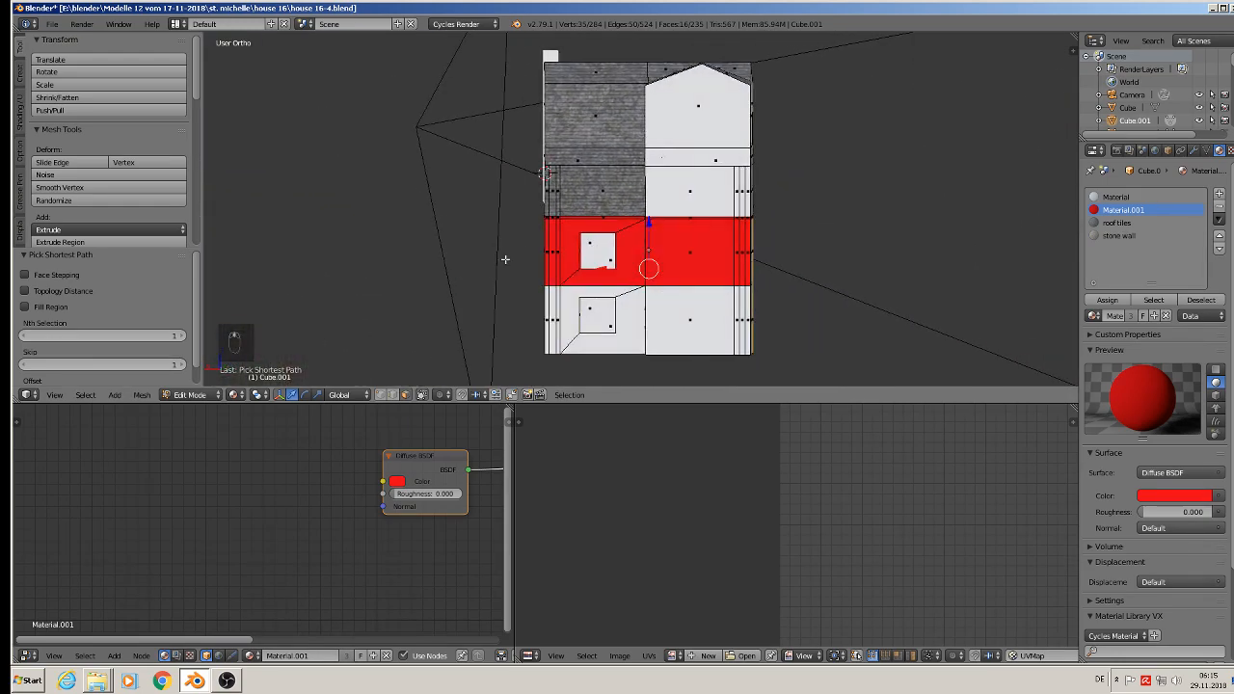
pyautogui.scroll(3, 574, 259)
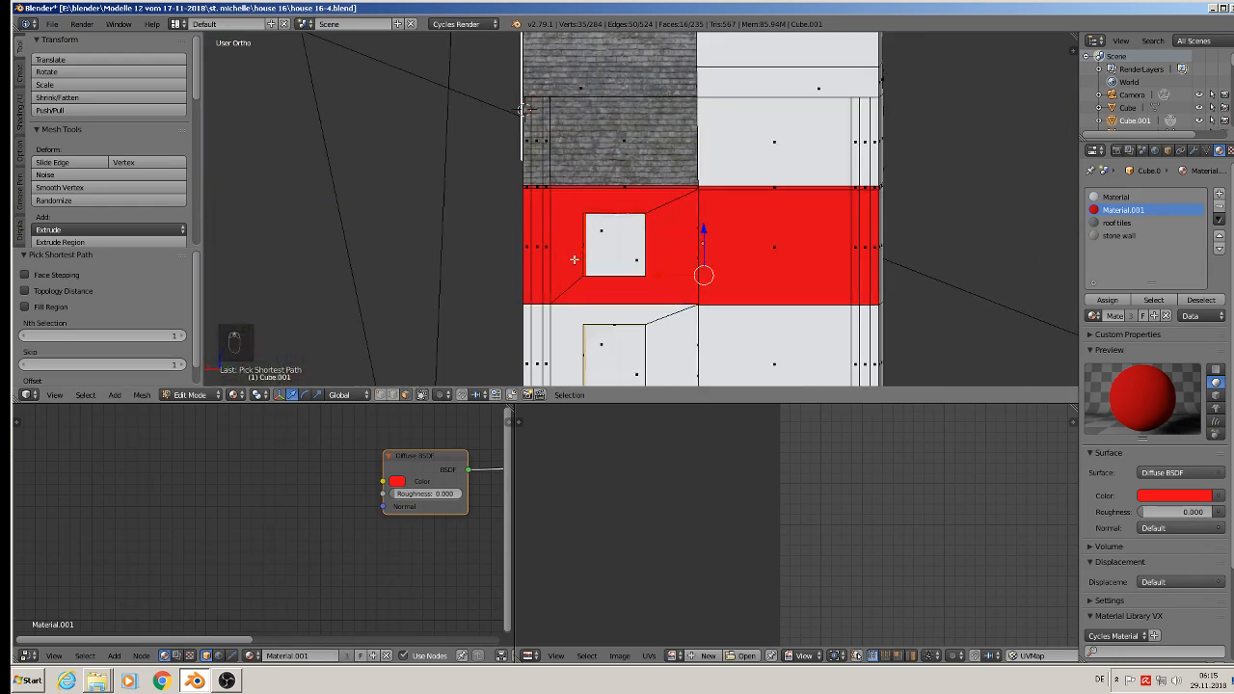
pyautogui.press('c')
pyautogui.click(543, 241)
pyautogui.moveTo(543, 240)
pyautogui.mouseDown()
pyautogui.moveTo(652, 286)
pyautogui.moveTo(771, 248)
pyautogui.moveTo(862, 248)
pyautogui.moveTo(821, 61)
pyautogui.moveTo(814, 347)
pyautogui.moveTo(855, 336)
pyautogui.mouseUp()
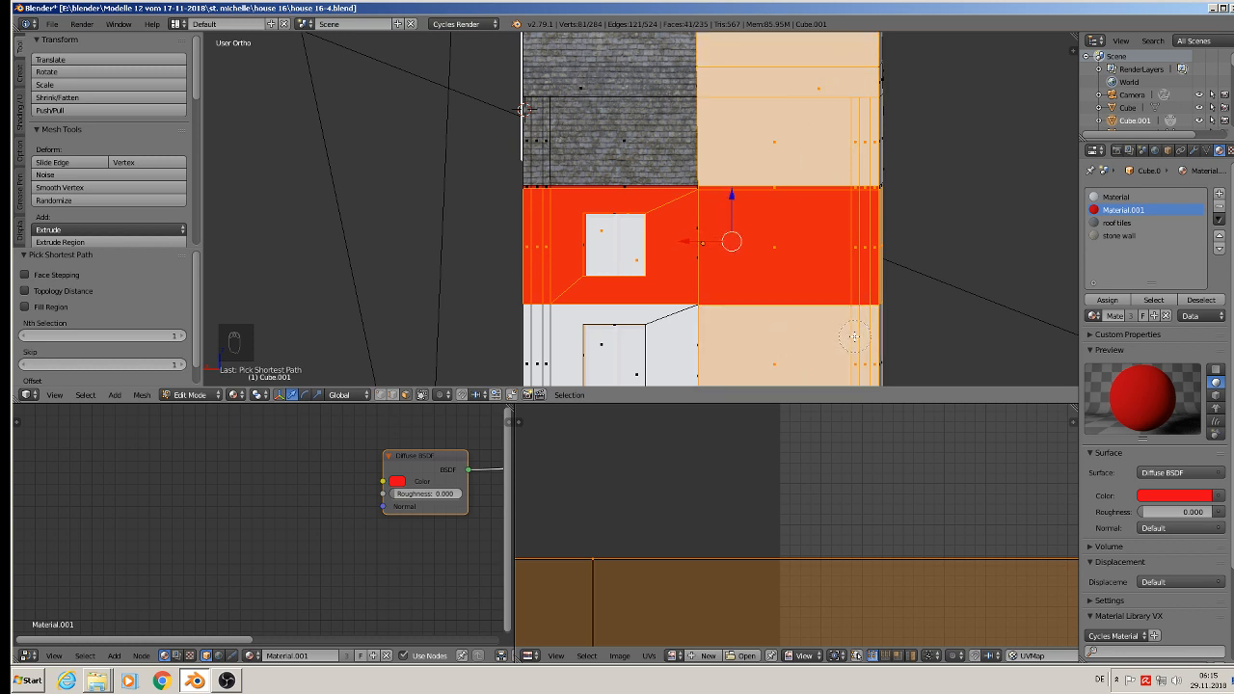
pyautogui.moveTo(658, 323); pyautogui.dragTo(647, 311)
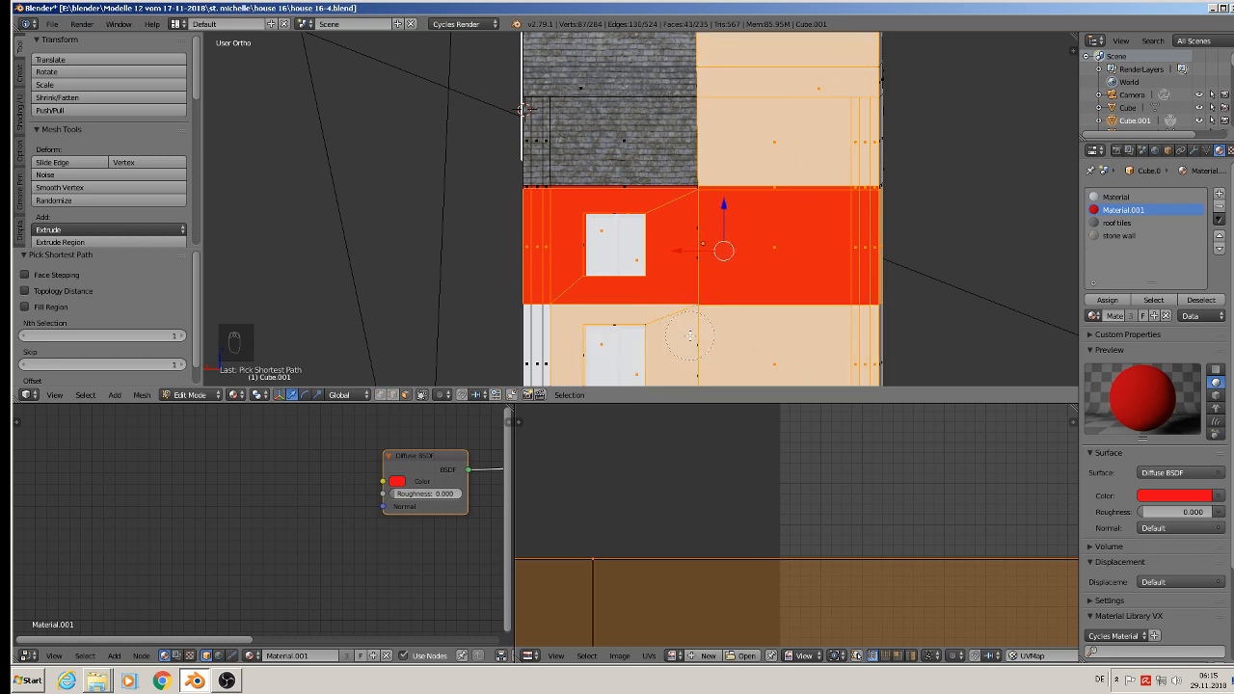
pyautogui.moveTo(540, 362); pyautogui.dragTo(540, 359)
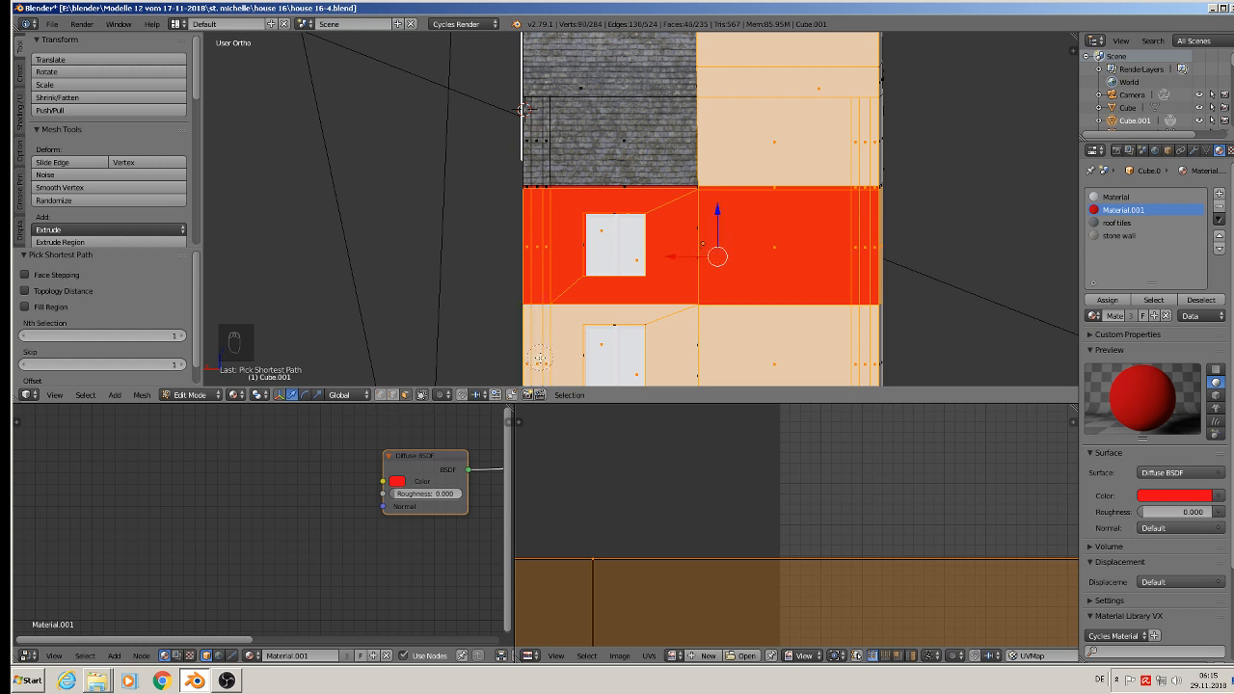
# Step: Add the thin red faces along the upper edge of the rear walls' red band to the selection
pyautogui.rightClick(580, 285)
pyautogui.moveTo(597, 295); pyautogui.dragTo(556, 274, button='middle')
pyautogui.keyDown('shift'); pyautogui.rightClick(733, 194); pyautogui.keyUp('shift')
pyautogui.keyDown('shift'); pyautogui.rightClick(702, 186); pyautogui.keyUp('shift')
pyautogui.keyDown('shift'); pyautogui.moveTo(662, 242); pyautogui.dragTo(719, 53, button='middle'); pyautogui.keyUp('shift')
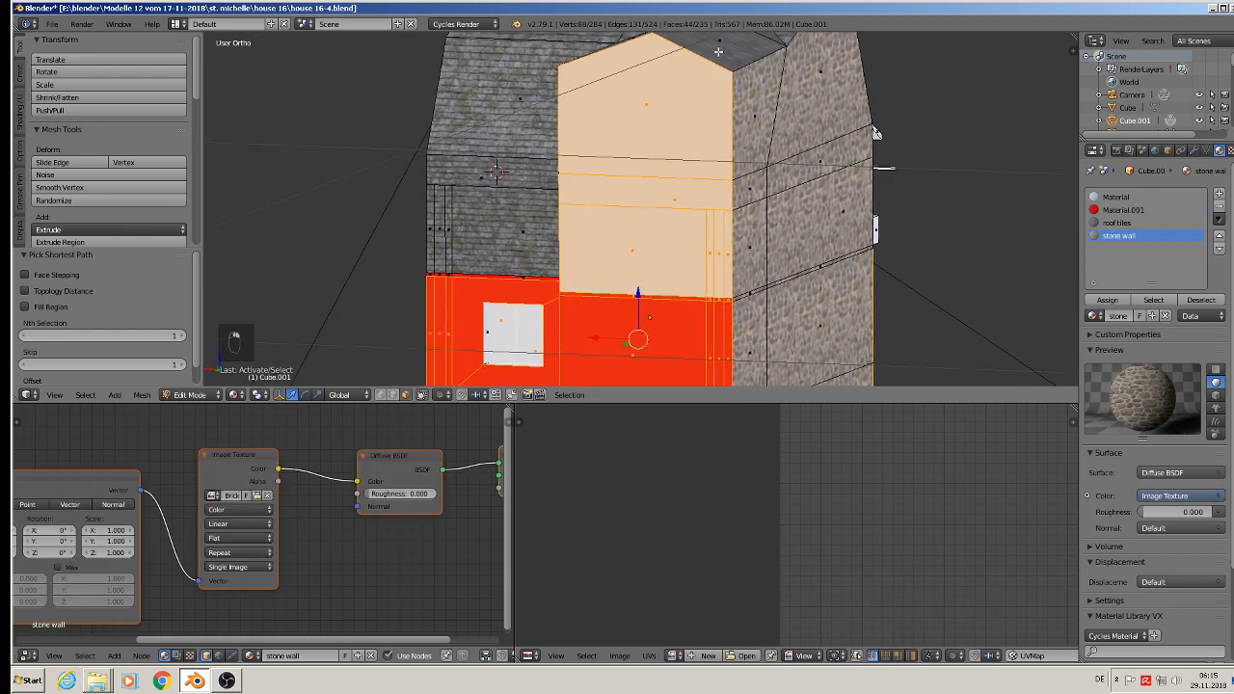
pyautogui.moveTo(600, 154); pyautogui.dragTo(631, 179, button='middle')
pyautogui.scroll(2, 467, 238)
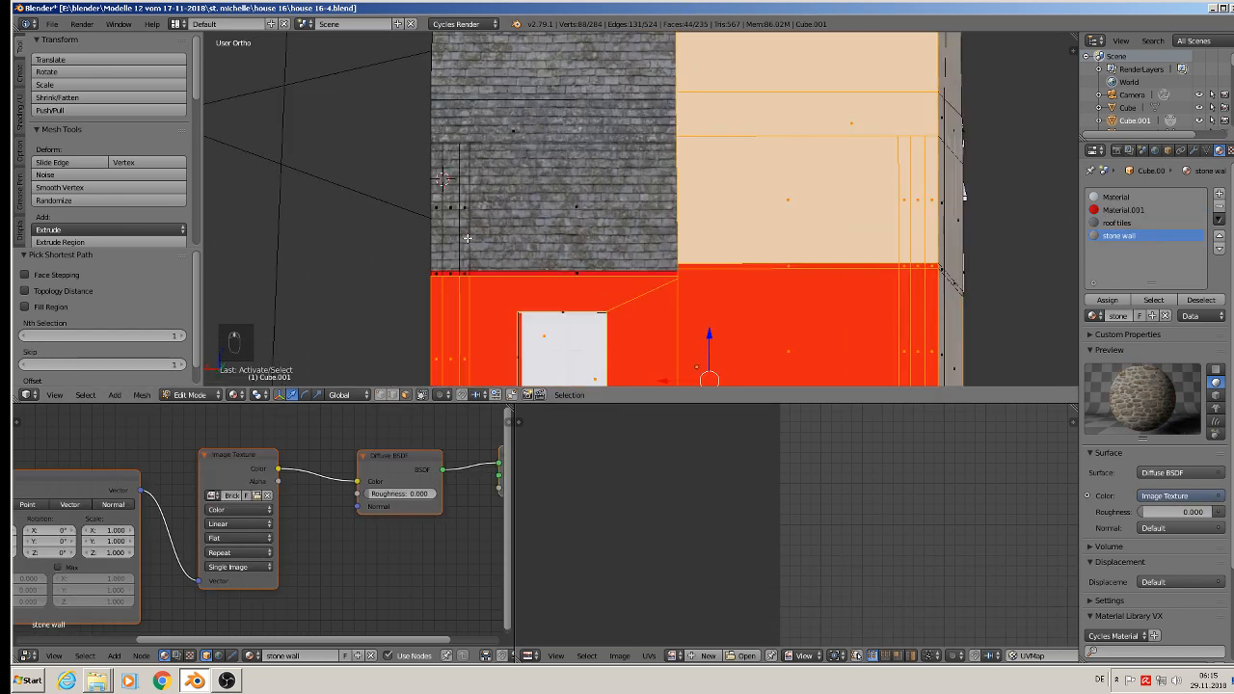
pyautogui.scroll(2, 467, 238)
pyautogui.keyDown('shift'); pyautogui.rightClick(443, 264); pyautogui.keyUp('shift')
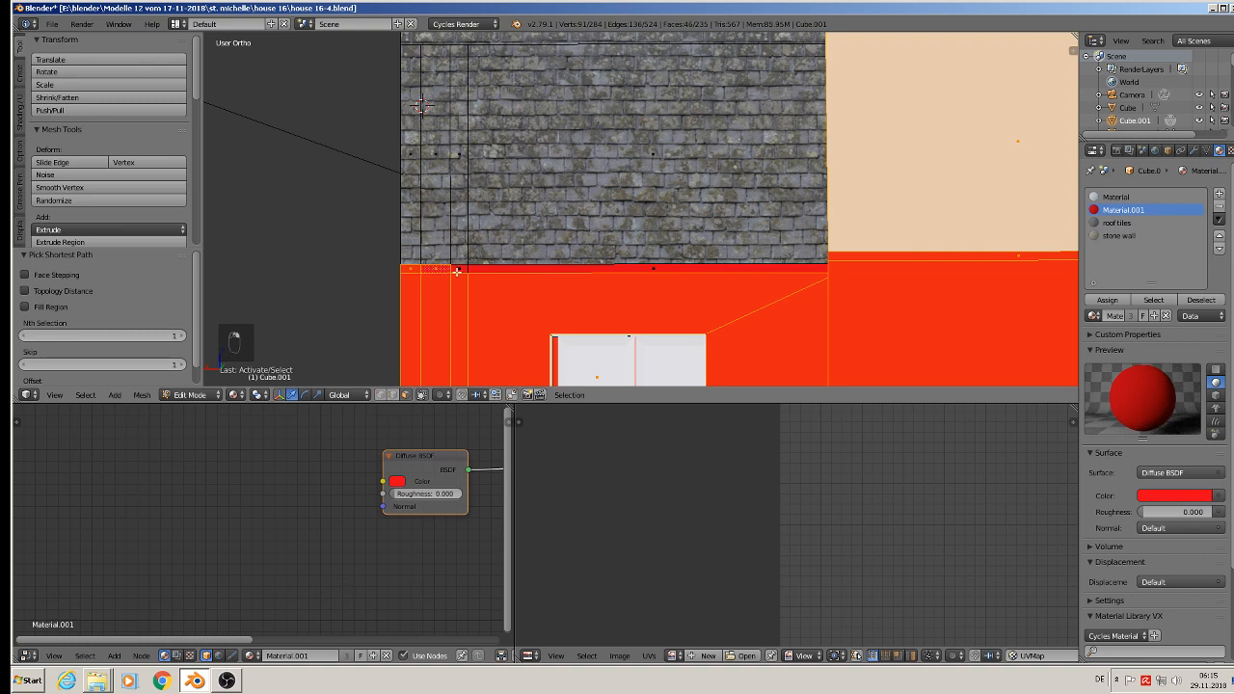
pyautogui.keyDown('shift'); pyautogui.rightClick(629, 268); pyautogui.keyUp('shift')
pyautogui.scroll(-5, 629, 268)
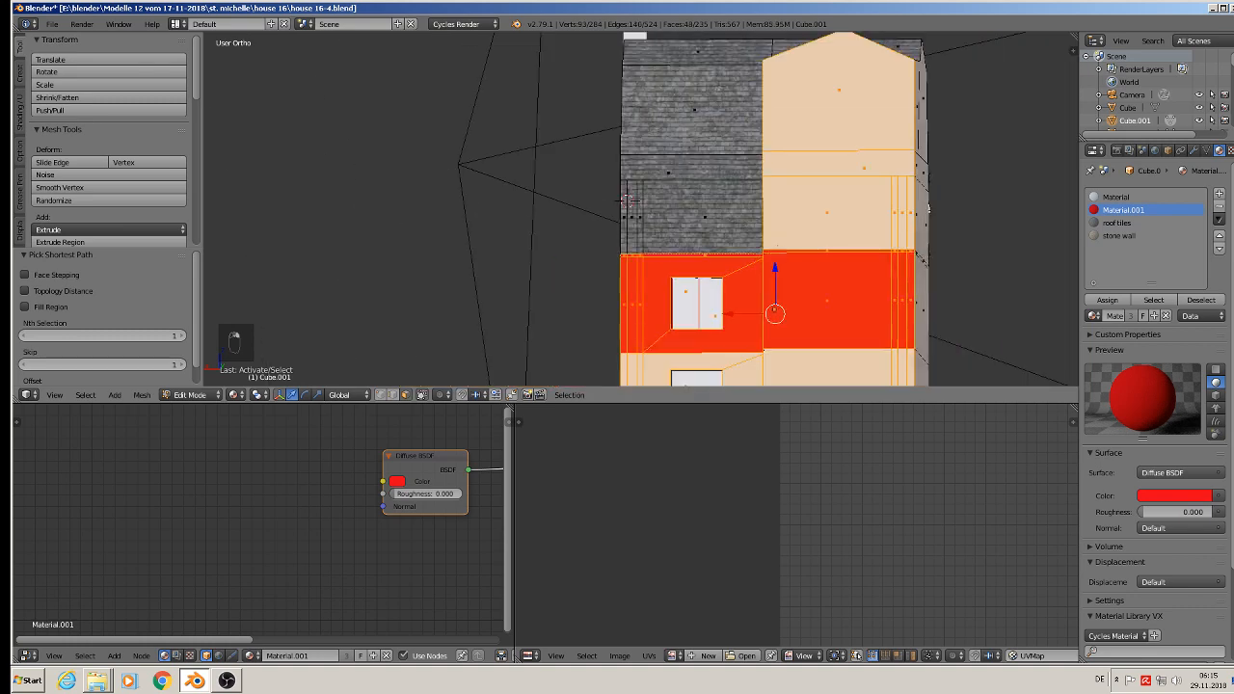
# Step: Unwrap the selected front and rear wall faces with Project From View from a straight rear view and assign the stone wall material
pyautogui.moveTo(617, 198); pyautogui.dragTo(627, 198, button='middle')
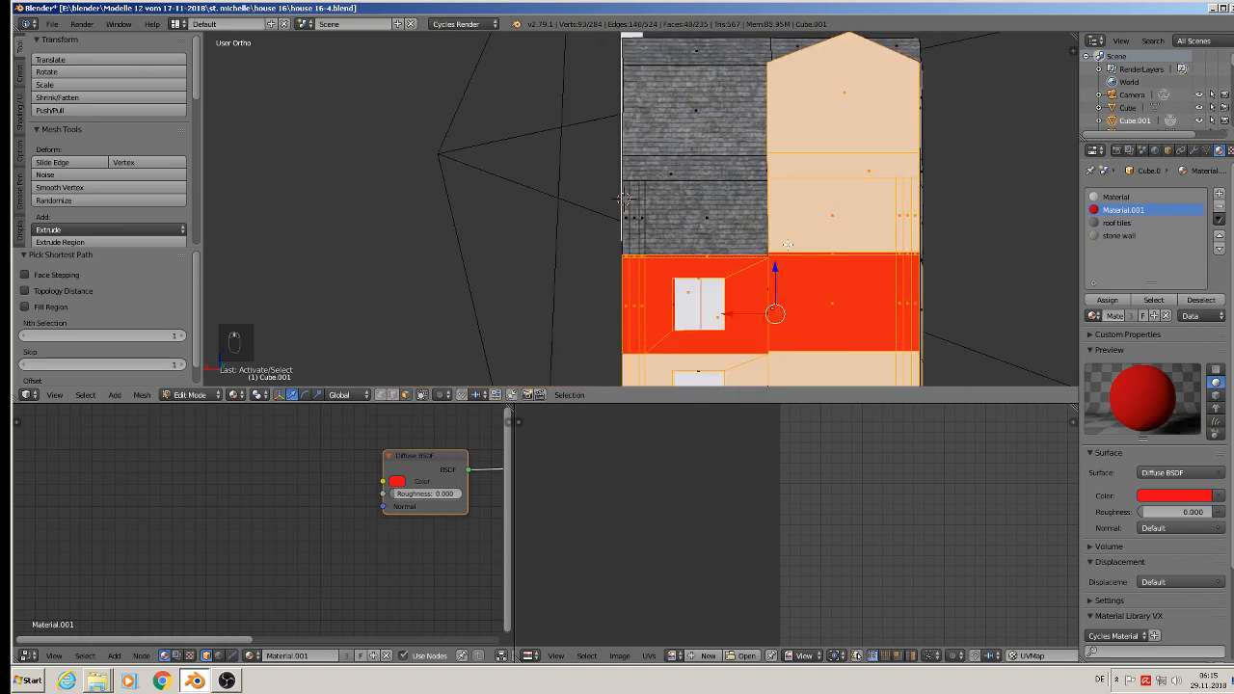
pyautogui.press('u')
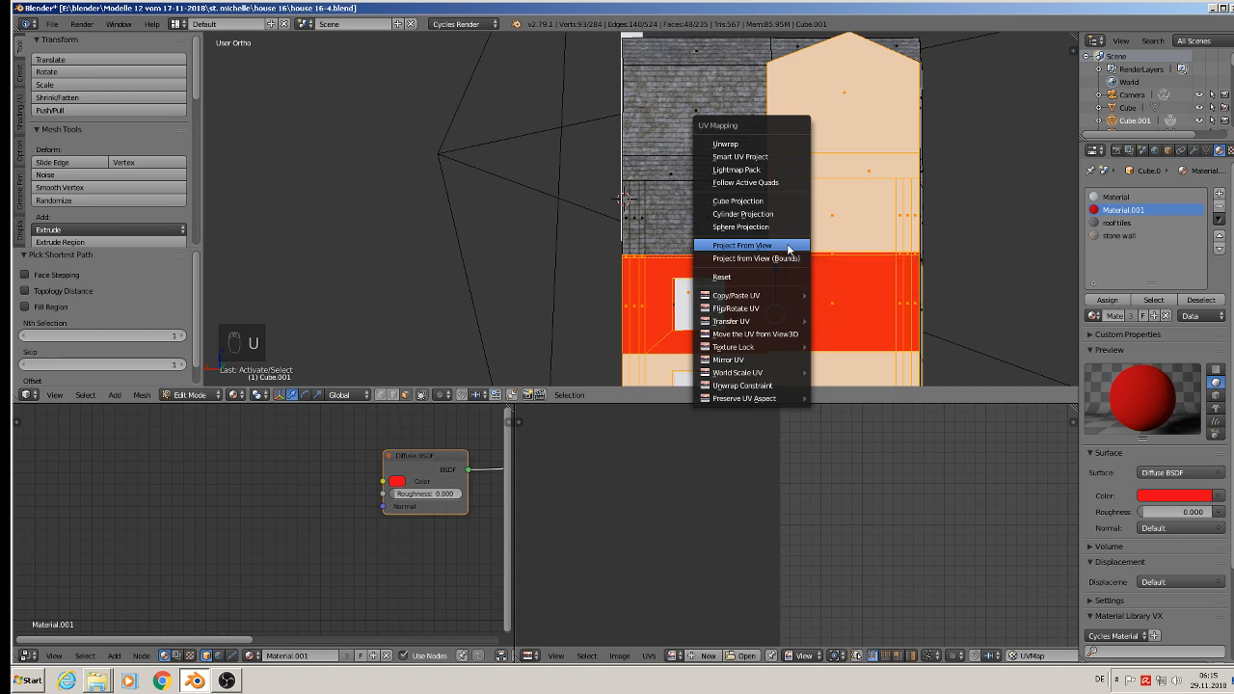
pyautogui.click(789, 246)
pyautogui.click(1119, 235)
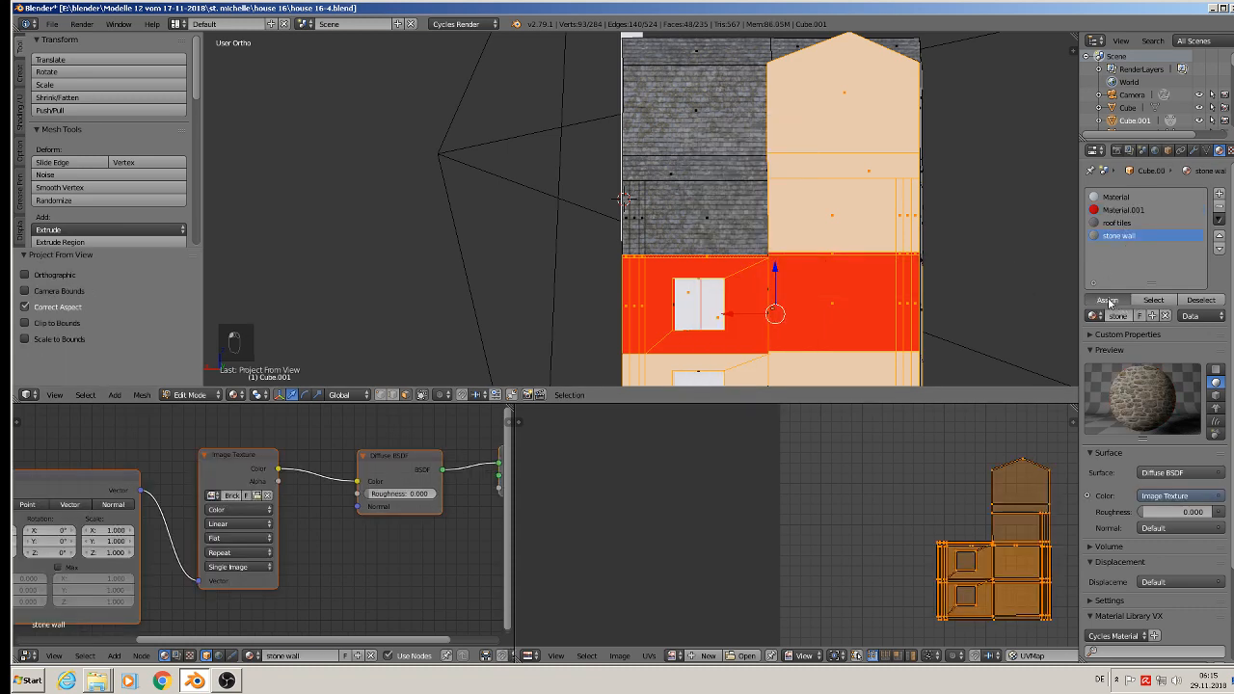
pyautogui.click(1108, 300)
# Step: Scale up the front and rear walls' UV layout by a factor of about 7 and check the stones in Object Mode
pyautogui.moveTo(752, 280); pyautogui.dragTo(885, 299, button='middle')
pyautogui.press('s')
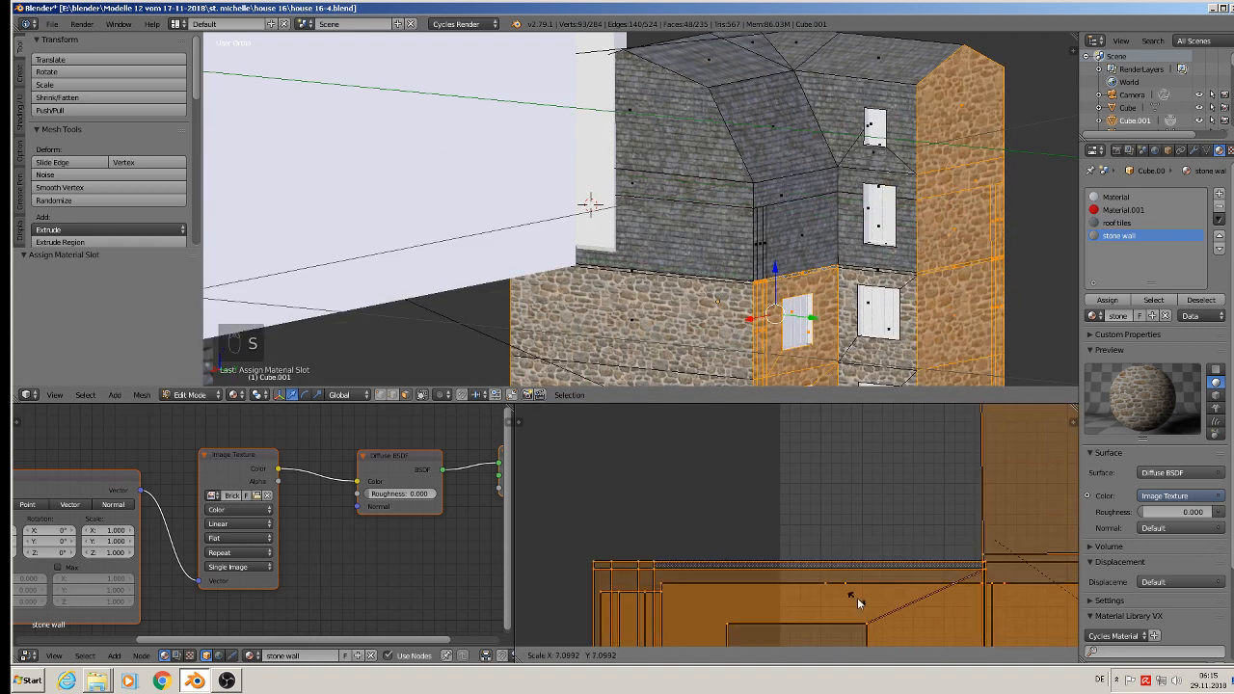
pyautogui.click(1022, 411)
pyautogui.press('Tab')
pyautogui.moveTo(839, 203); pyautogui.dragTo(976, 220, button='middle')
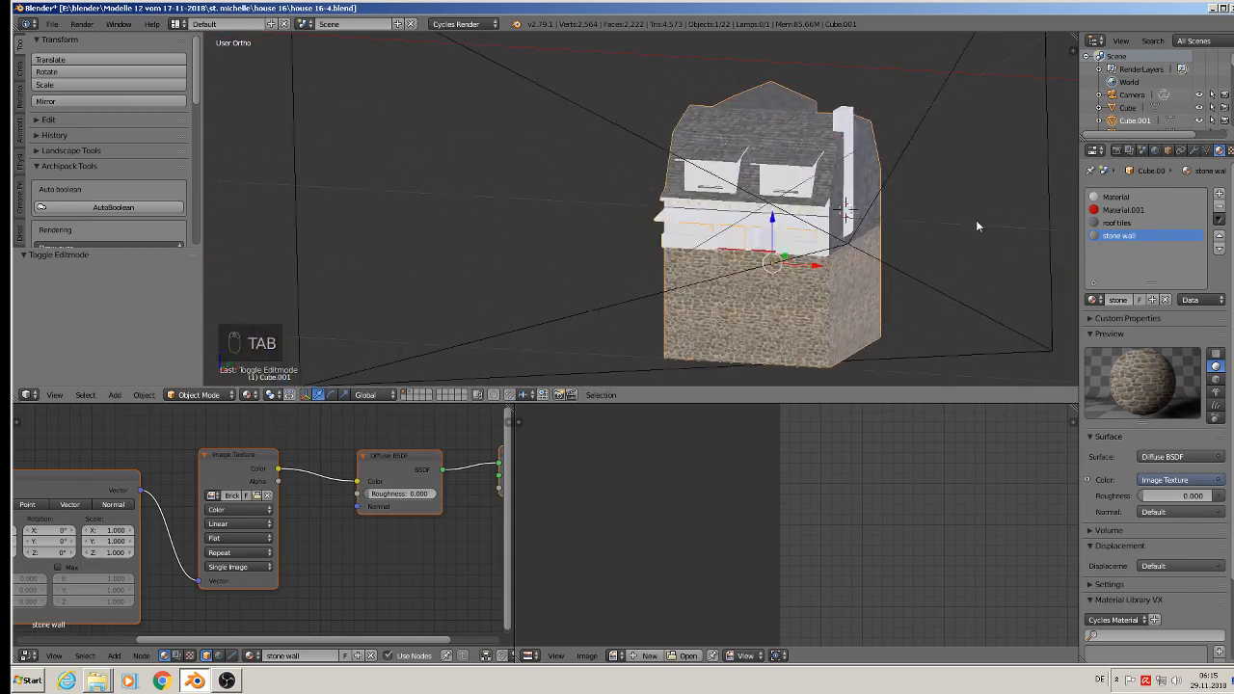
# Step: Save the house file house 16-4.blend
pyautogui.scroll(2, 945, 215)
pyautogui.keyDown('shift'); pyautogui.moveTo(887, 203); pyautogui.dragTo(721, 234, button='middle'); pyautogui.keyUp('shift')
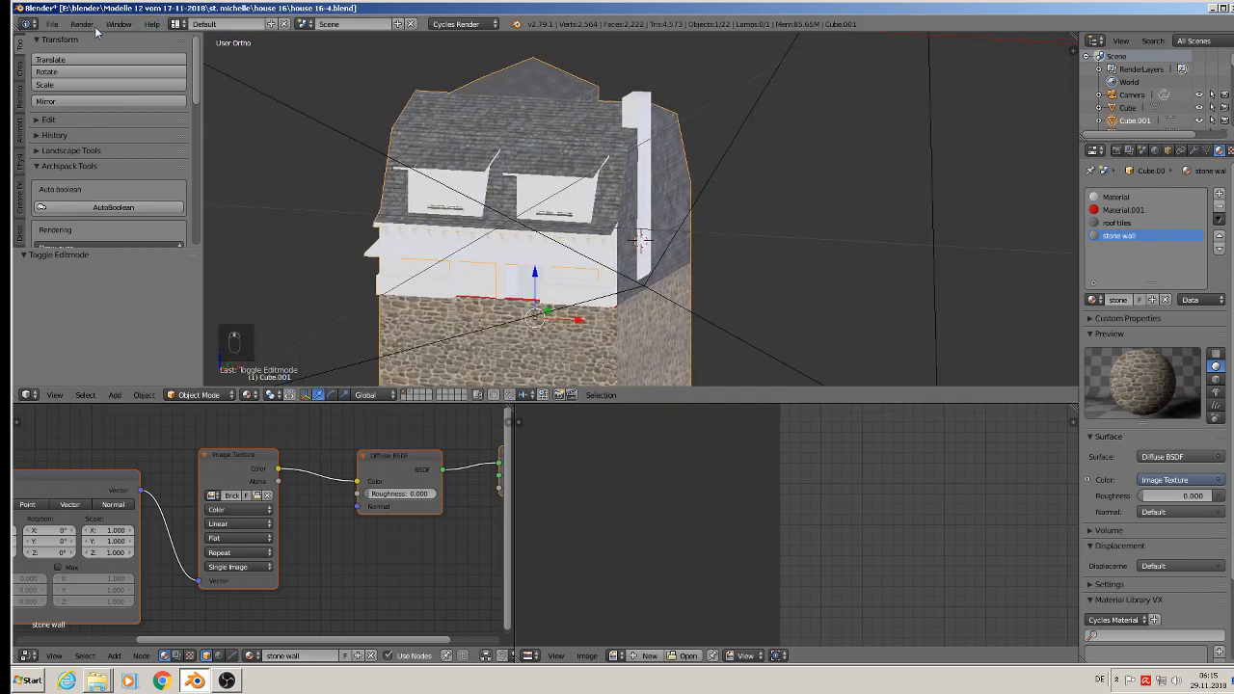
pyautogui.click(52, 24)
pyautogui.click(72, 103)
# Step: Add a material slot to the chimney and give it the existing stone wall material
pyautogui.scroll(2, 648, 171)
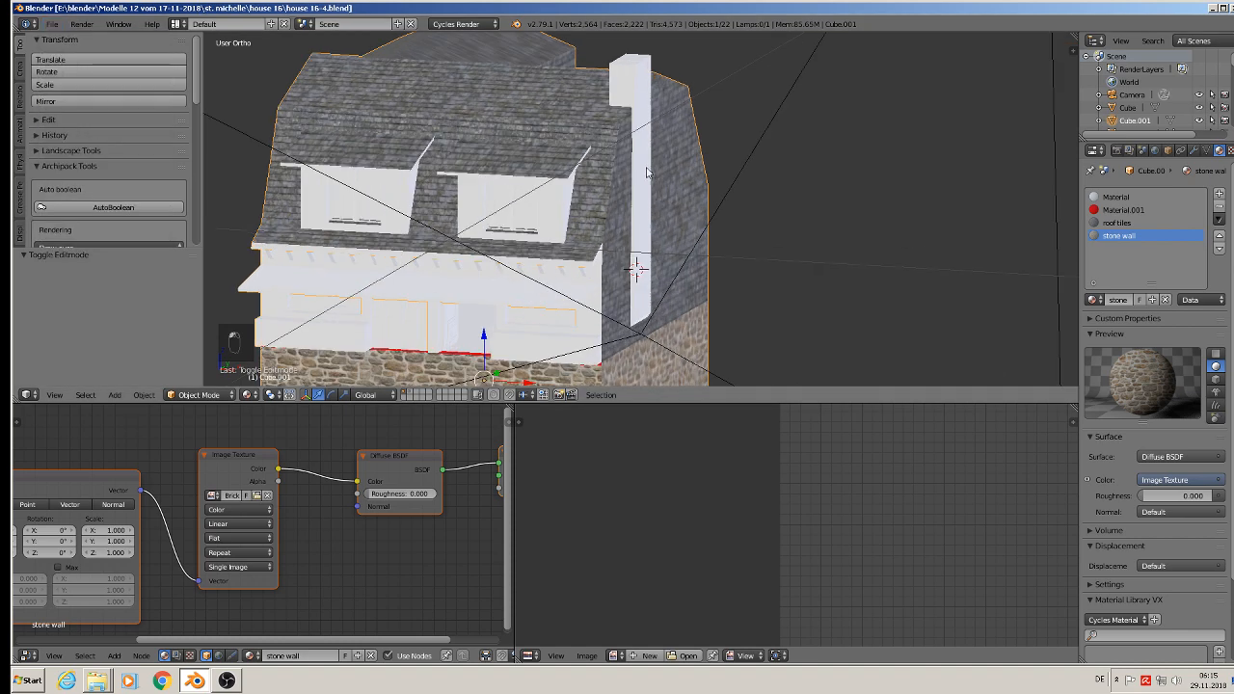
pyautogui.rightClick(634, 69)
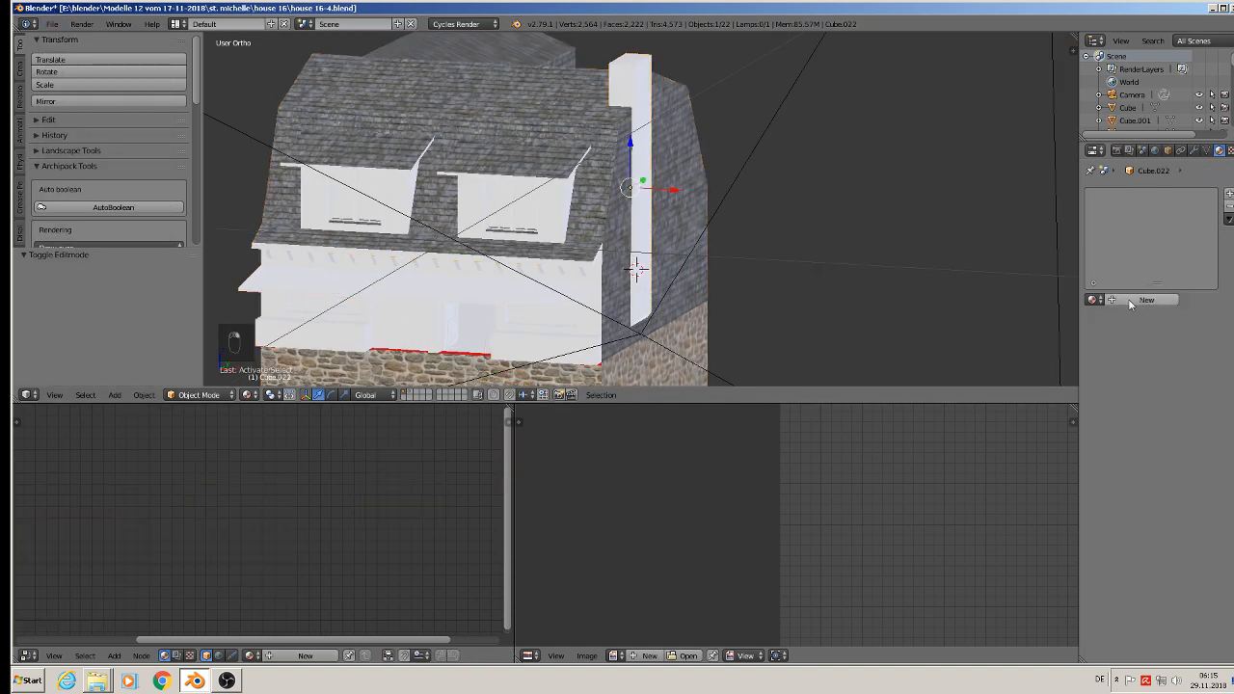
pyautogui.click(1229, 194)
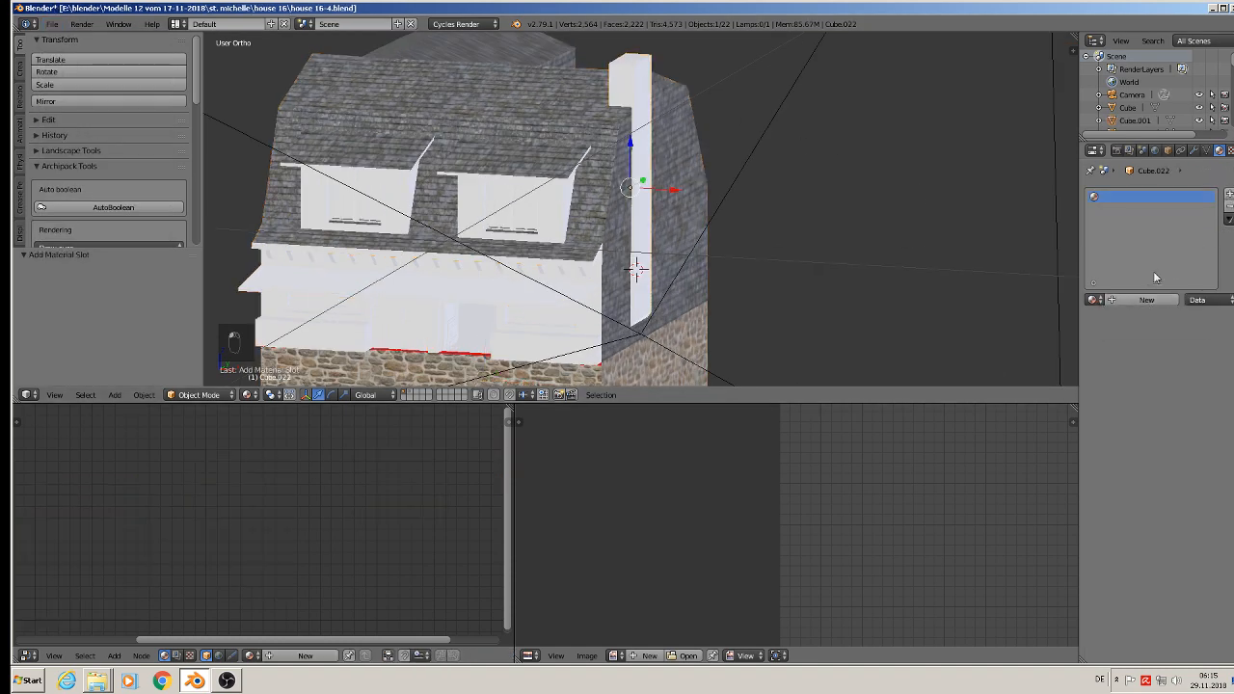
pyautogui.click(1094, 300)
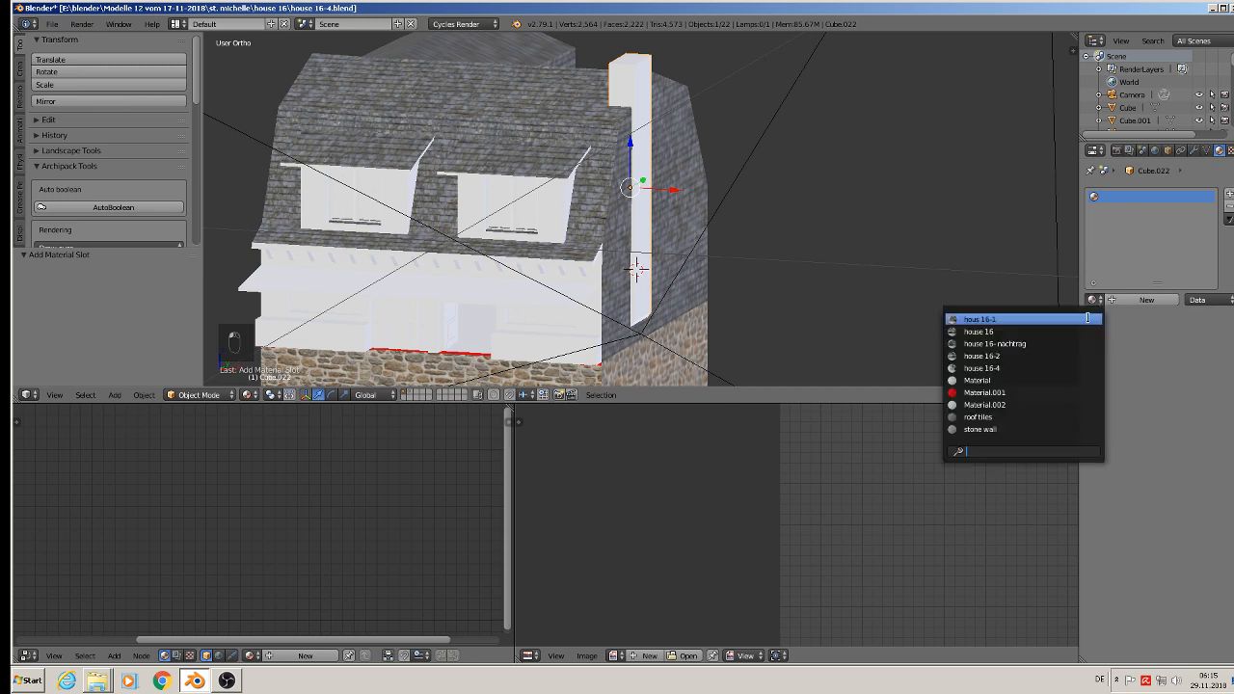
pyautogui.click(1054, 428)
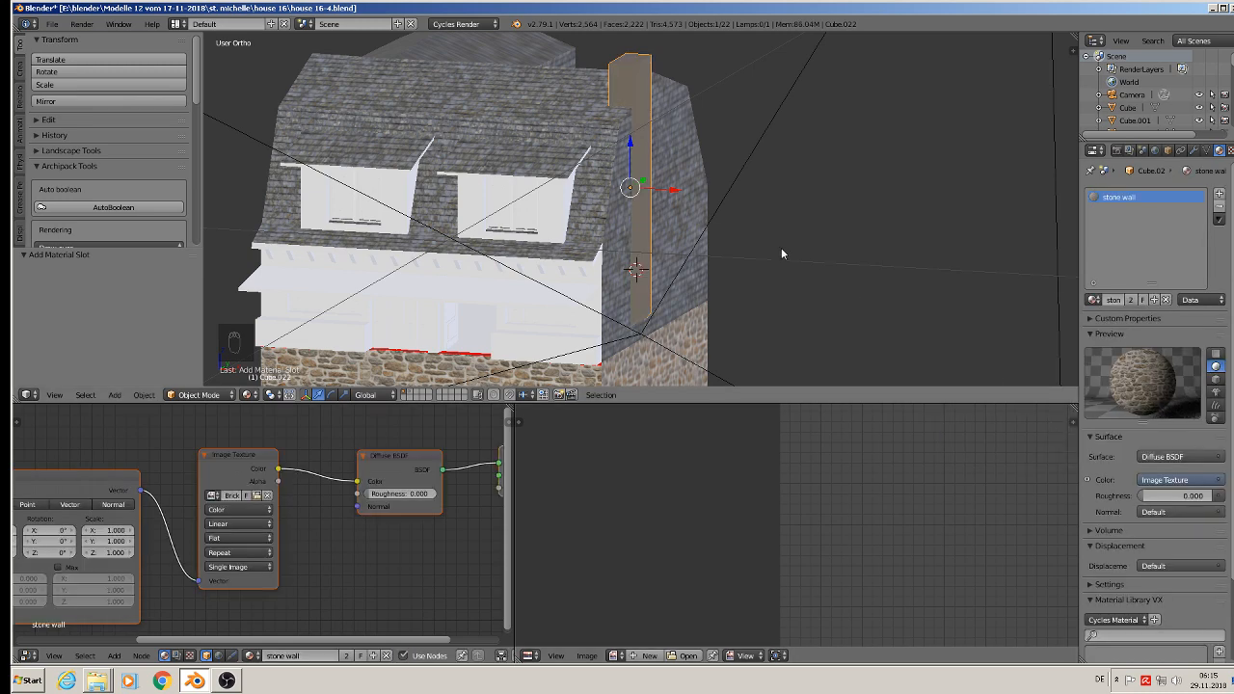
# Step: Enter Edit Mode on the chimney and select all its faces
pyautogui.moveTo(691, 202); pyautogui.dragTo(632, 209, button='middle')
pyautogui.scroll(1, 632, 209)
pyautogui.press('Tab')
pyautogui.press('a')
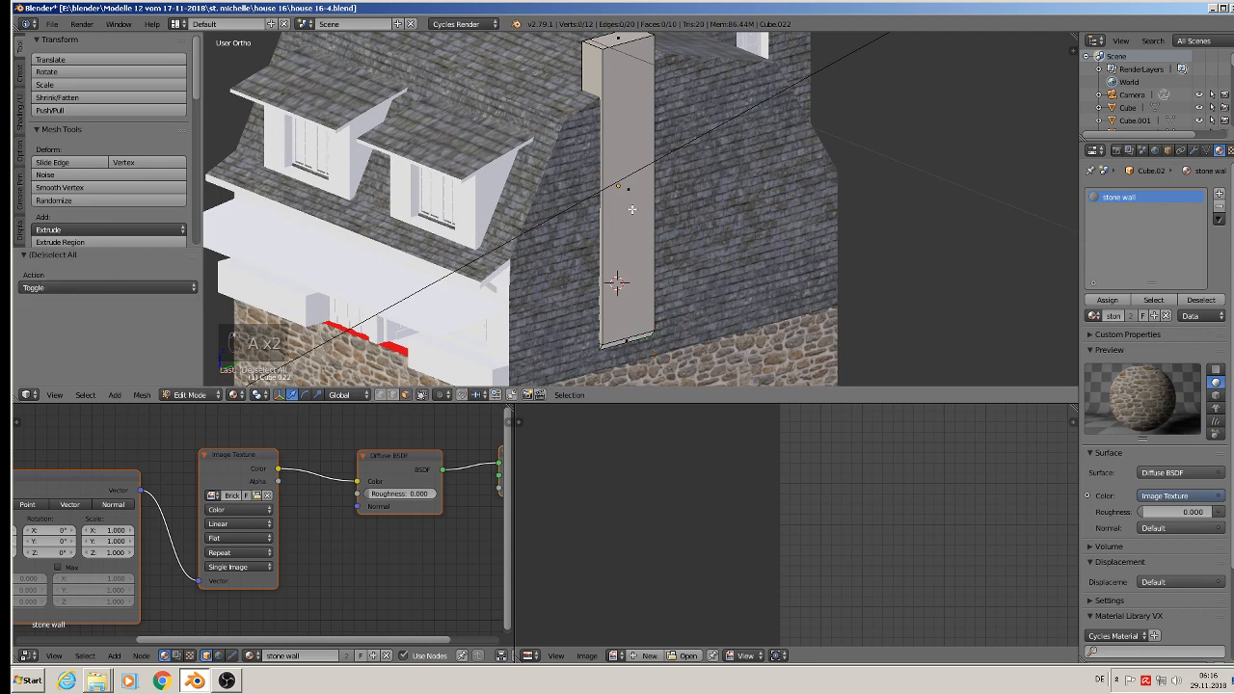
pyautogui.press('a')
# Step: Try unwrapping the chimney with Smart UV Project and scaling its whole UV layout
pyautogui.press('u')
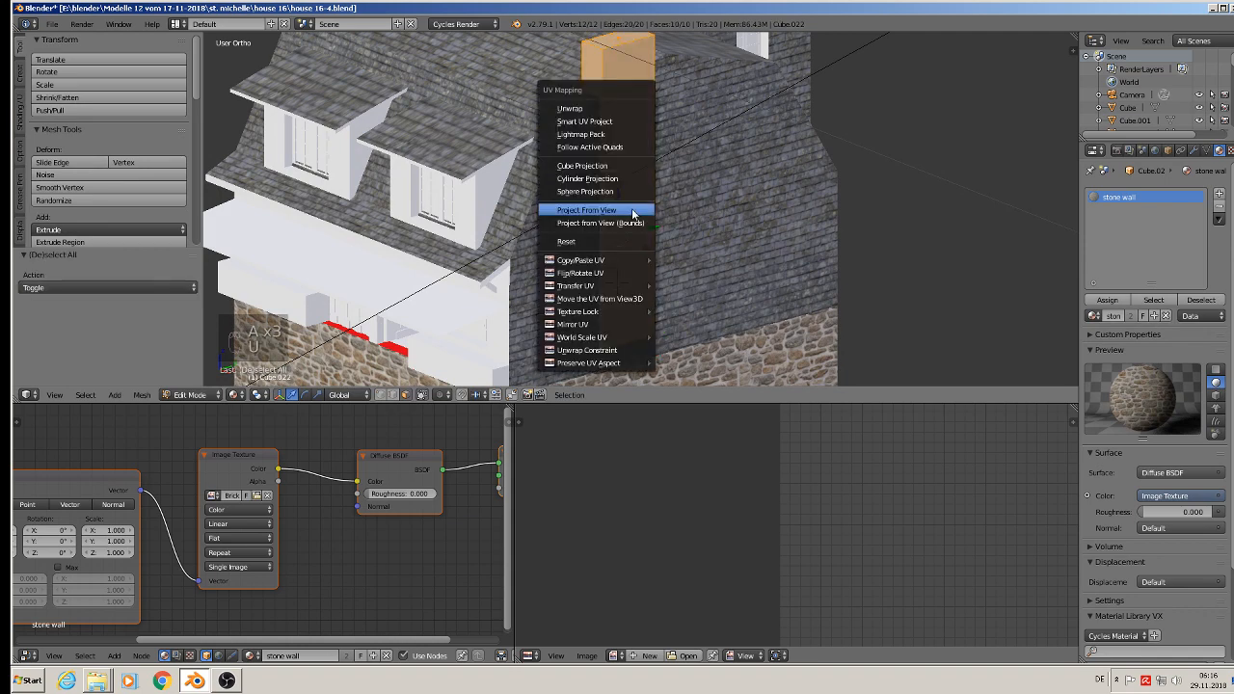
pyautogui.click(633, 121)
pyautogui.click(622, 216)
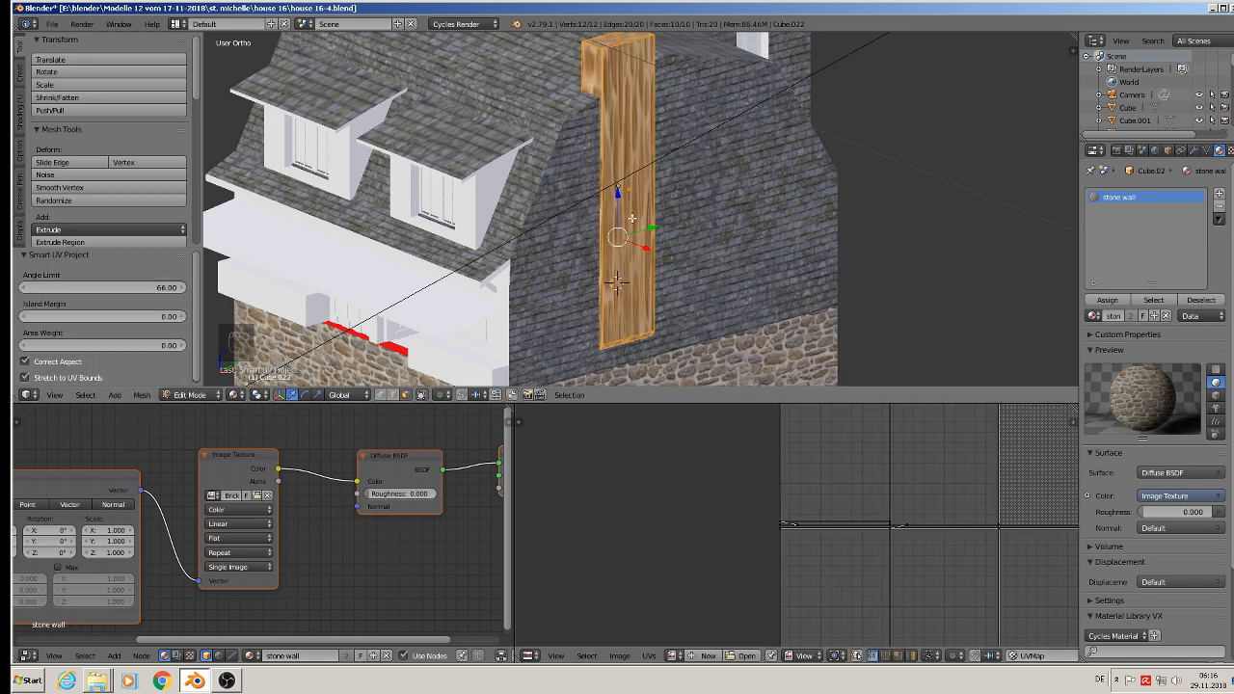
pyautogui.press('s')
pyautogui.press('a')
pyautogui.press('a')
pyautogui.press('a')
pyautogui.press('a')
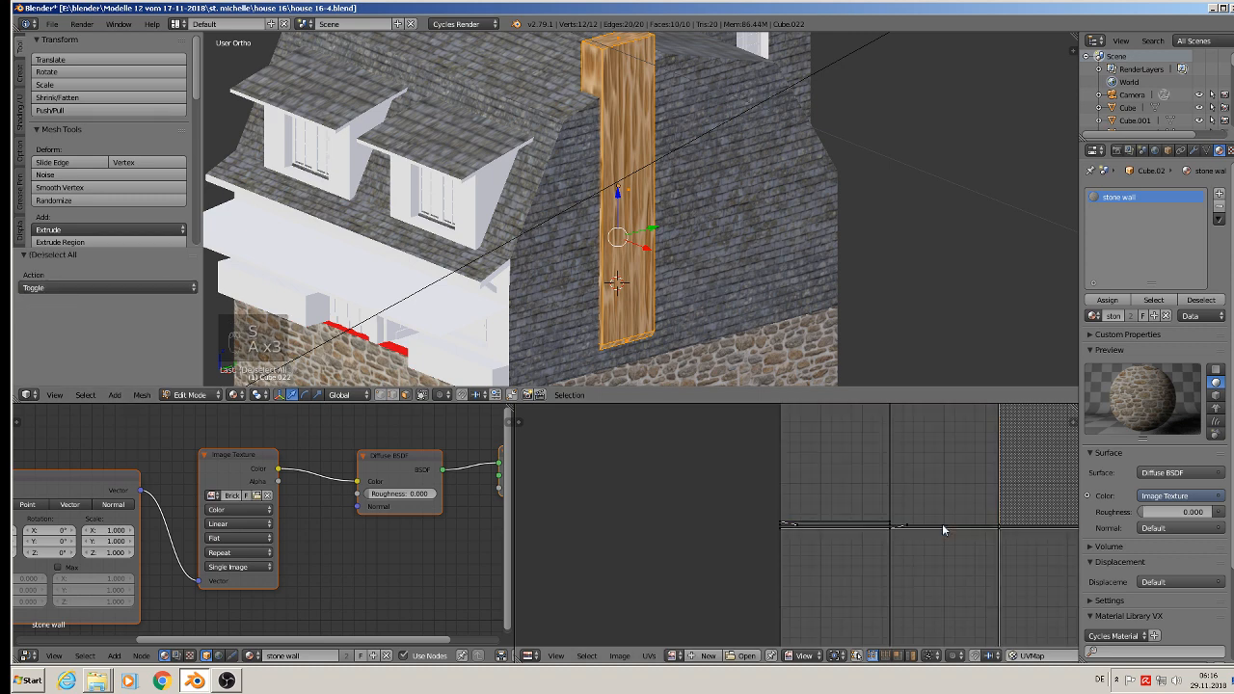
pyautogui.press('s')
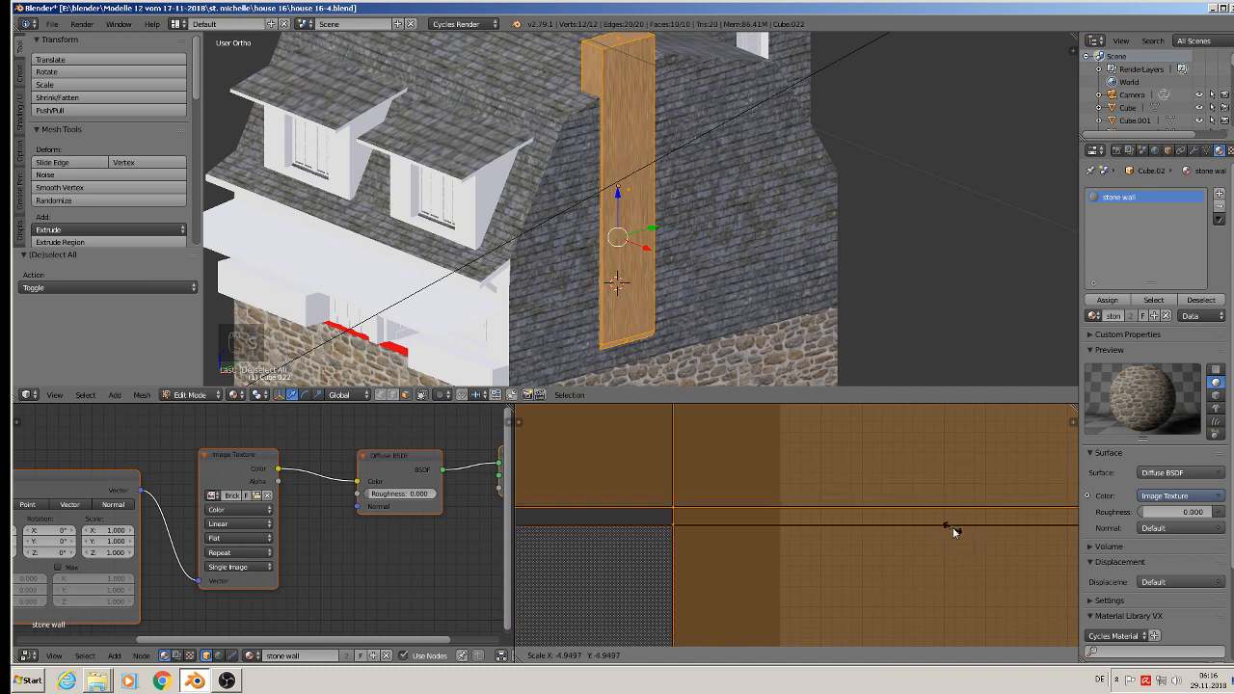
pyautogui.click(929, 518)
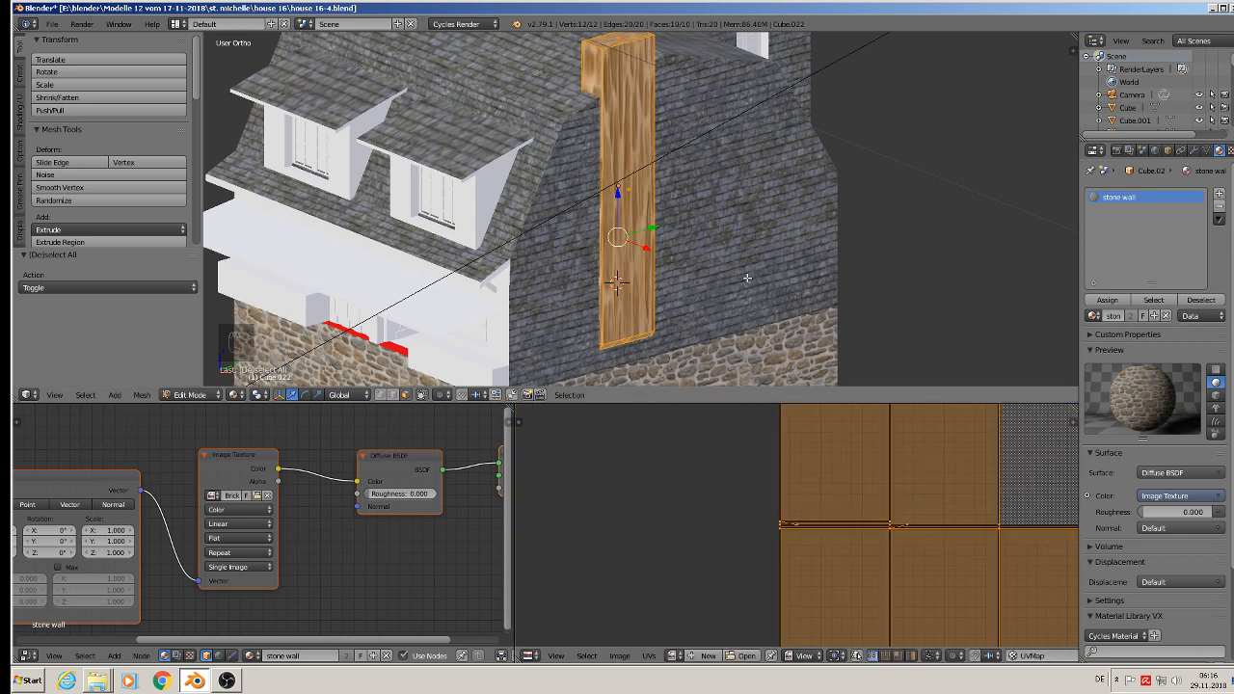
# Step: Unwrap the chimney with Cube Projection and scale its whole UV layout along X by about 0.602
pyautogui.press('u')
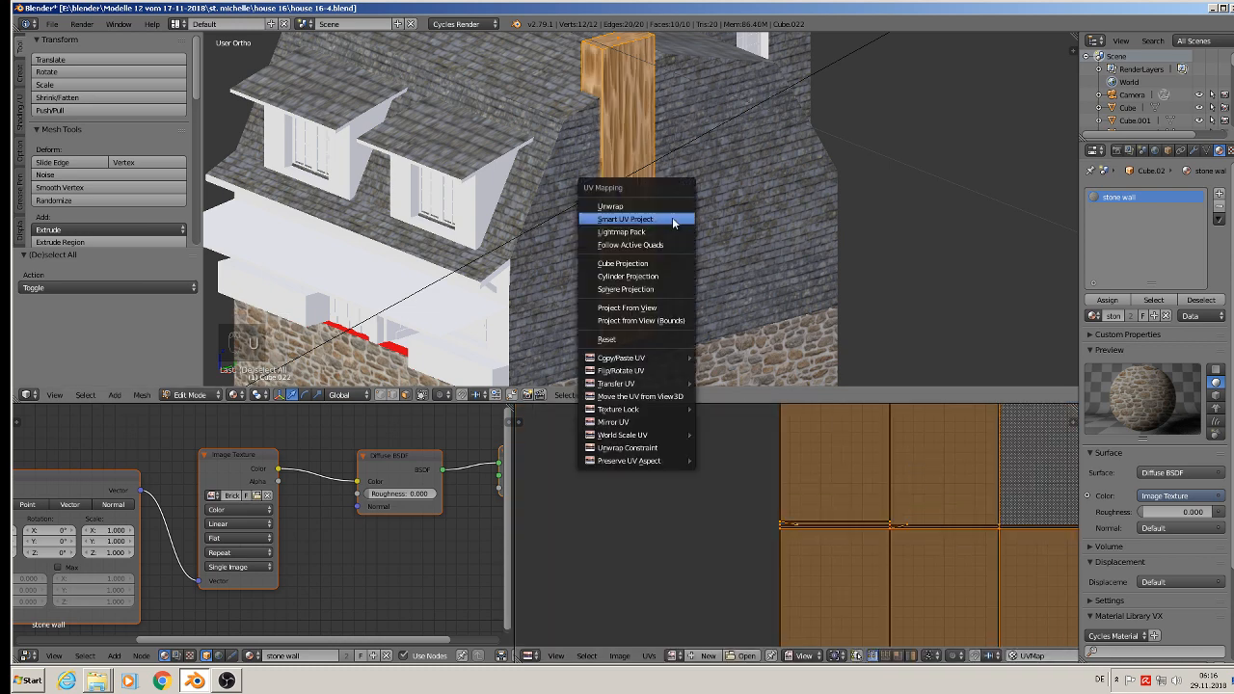
pyautogui.click(677, 271)
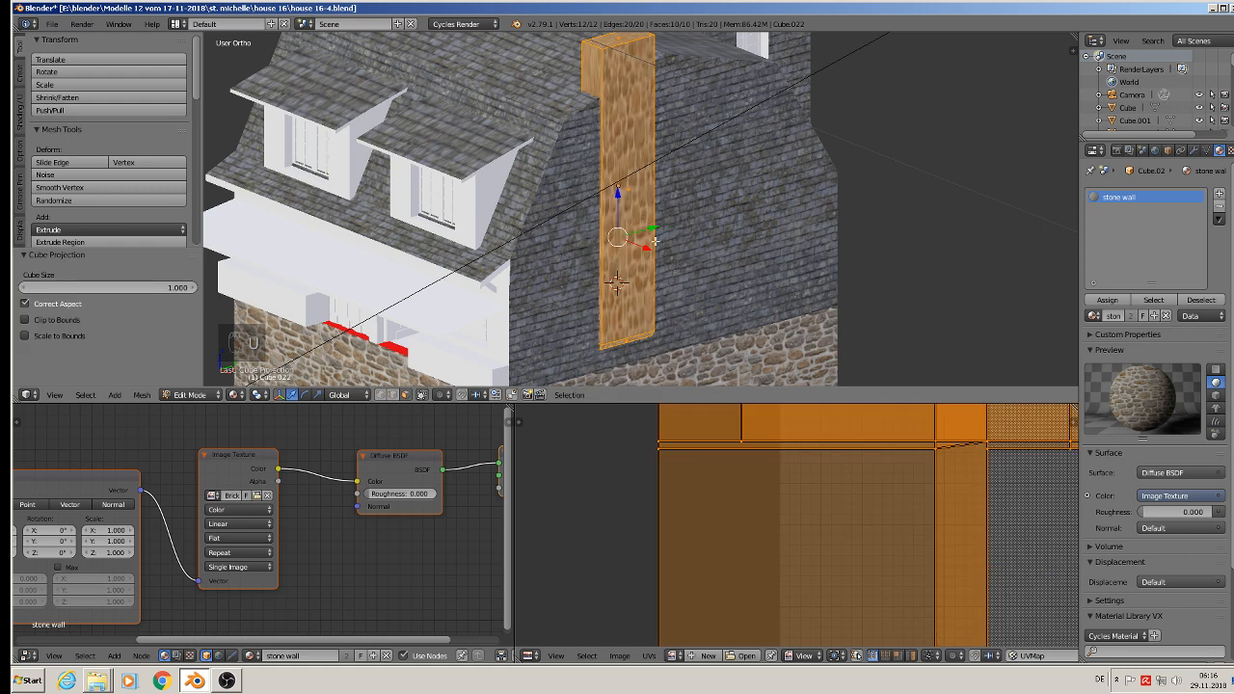
pyautogui.moveTo(654, 241); pyautogui.dragTo(704, 246, button='middle')
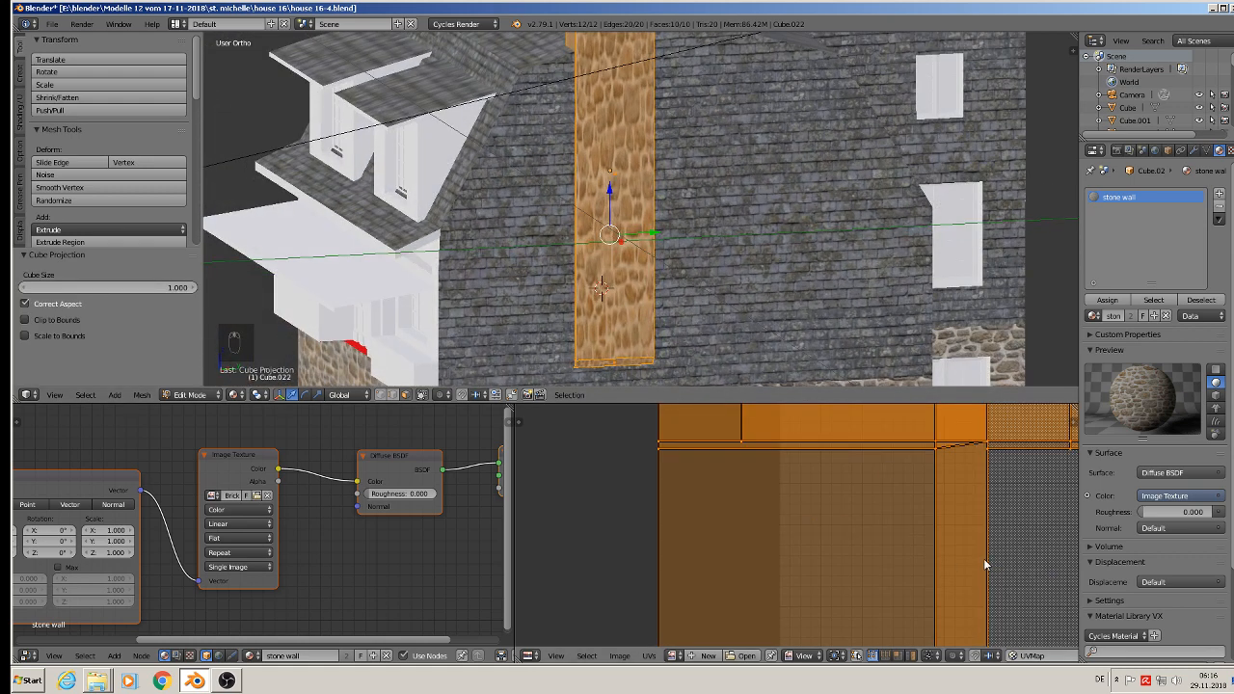
pyautogui.press('s')
pyautogui.press('x')
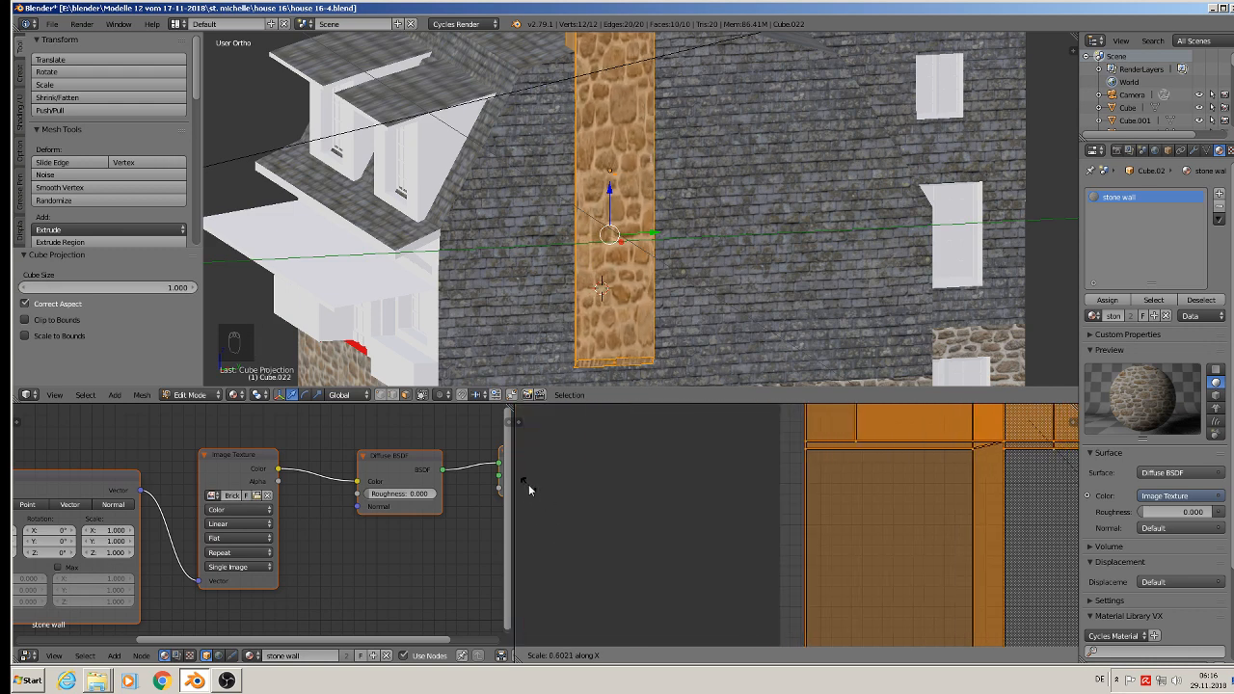
pyautogui.click(528, 484)
# Step: Enlarge the chimney's UV layout uniformly by about 1.445 and narrow it along X by about 0.544
pyautogui.press('s')
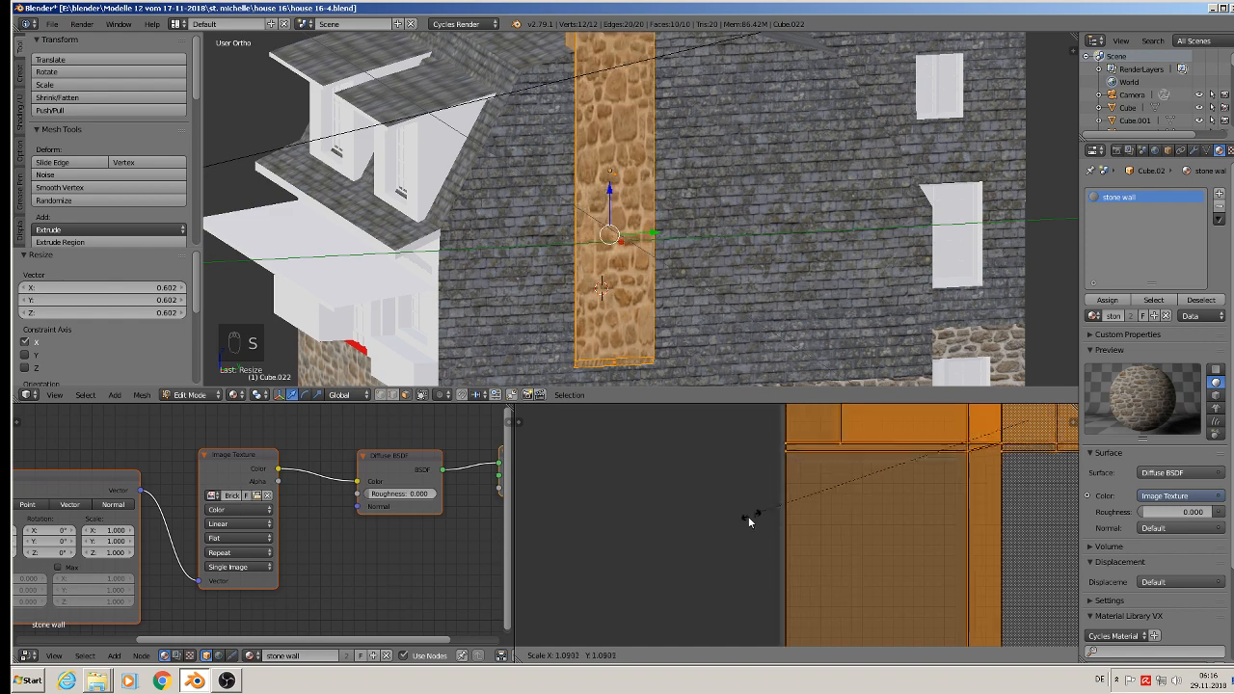
pyautogui.click(668, 556)
pyautogui.scroll(-4, 611, 292)
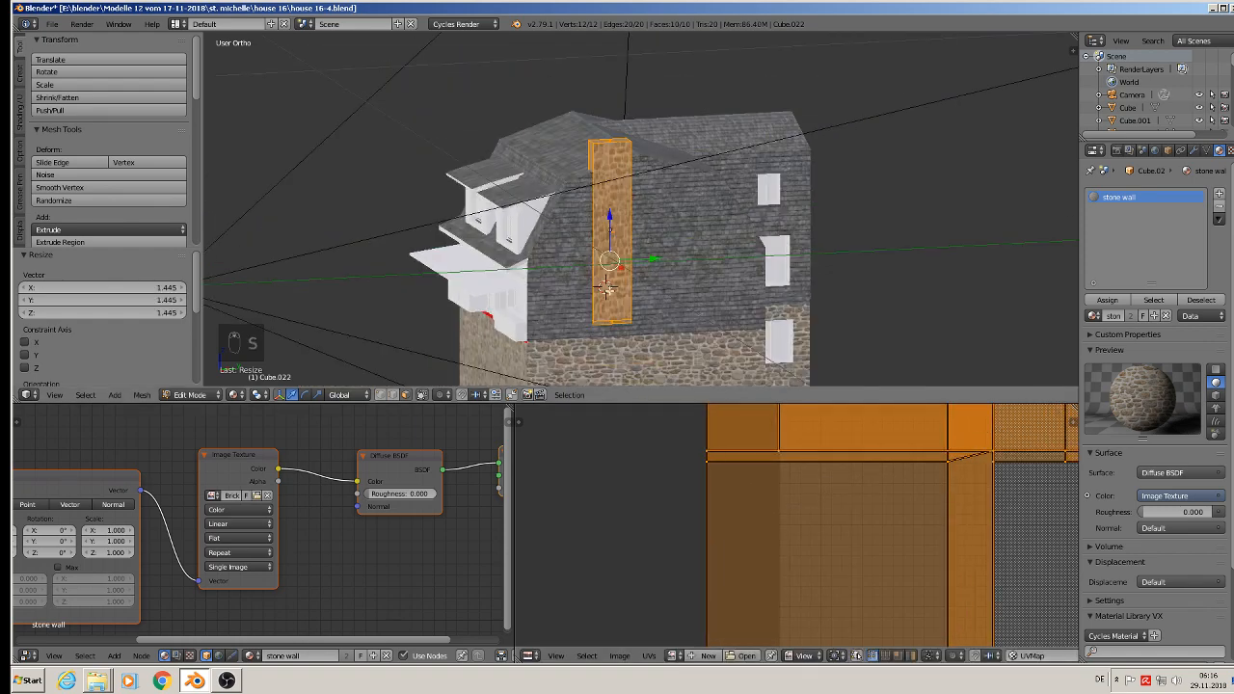
pyautogui.scroll(3, 610, 299)
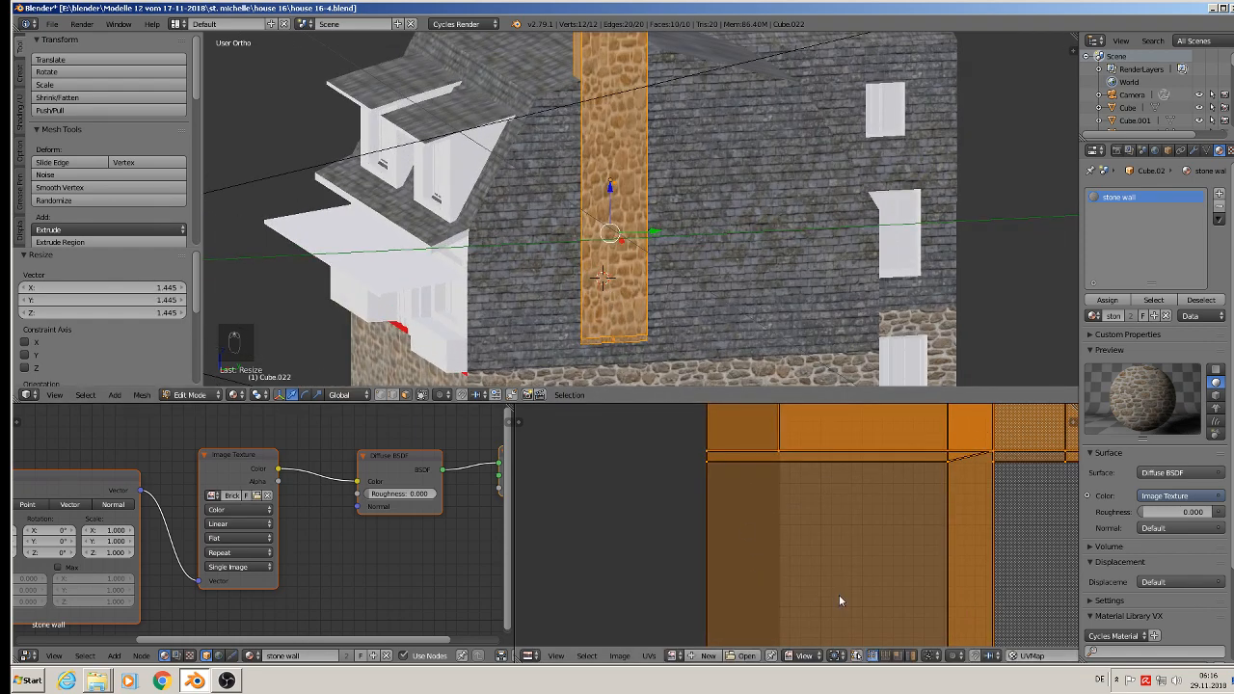
pyautogui.press('s')
pyautogui.press('x')
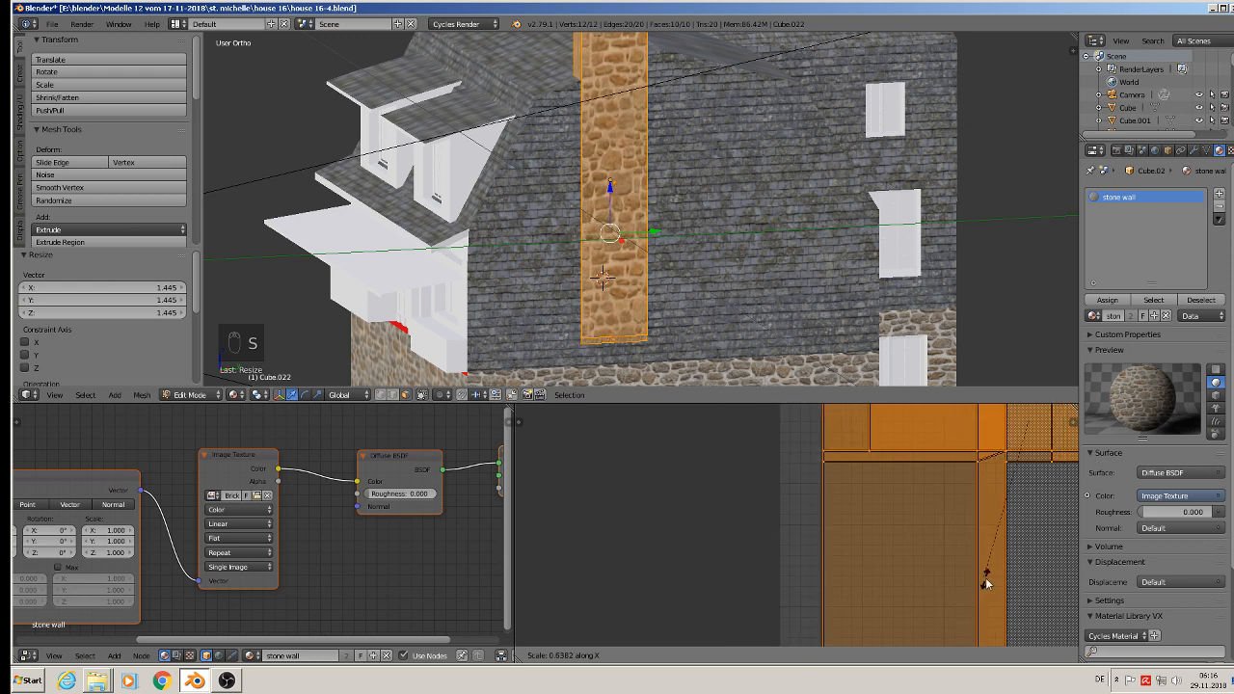
pyautogui.click(1028, 566)
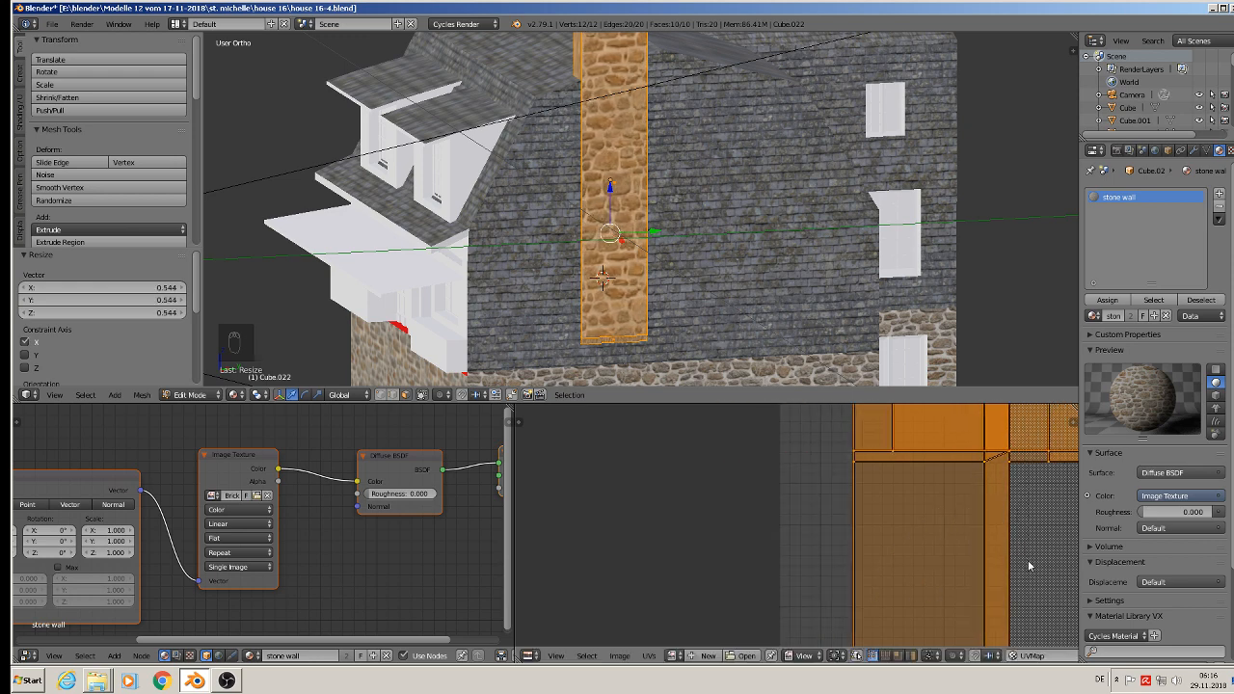
# Step: Scale the chimney's UV layout up uniformly to match the wall masonry and return to Object Mode
pyautogui.scroll(-3, 648, 250)
pyautogui.press('Tab')
pyautogui.moveTo(650, 254); pyautogui.dragTo(706, 323, button='middle')
pyautogui.press('Tab')
pyautogui.press('s')
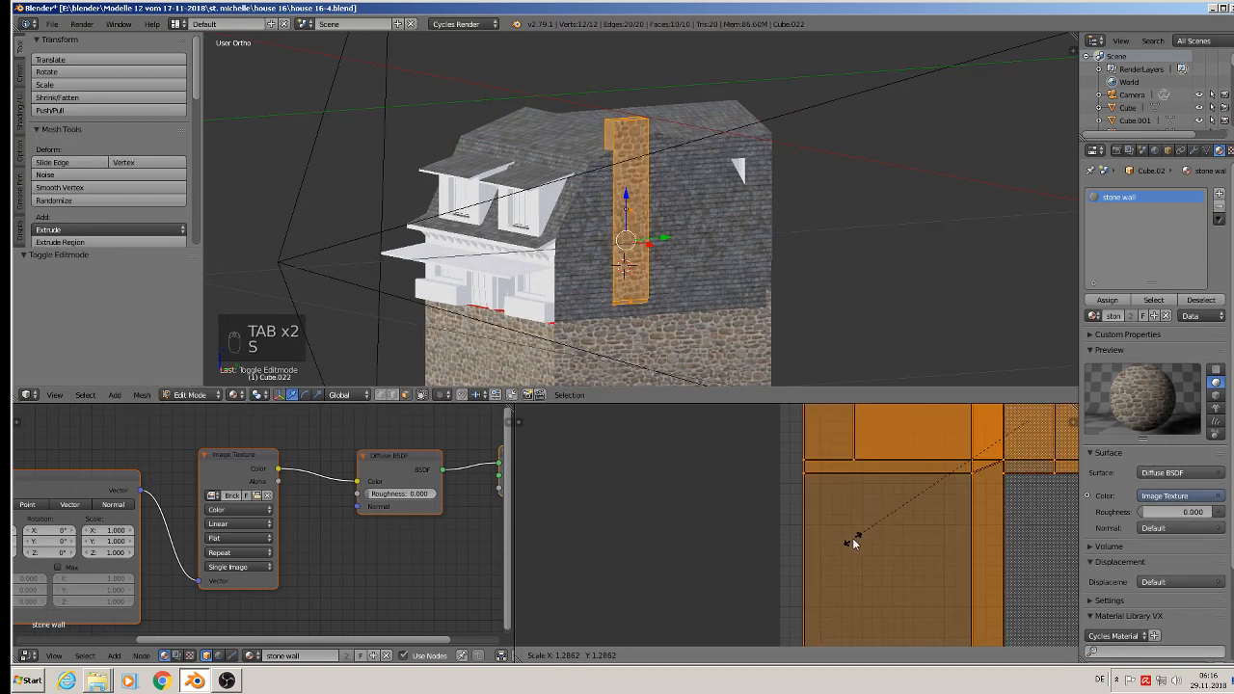
pyautogui.click(840, 540)
pyautogui.press('Tab')
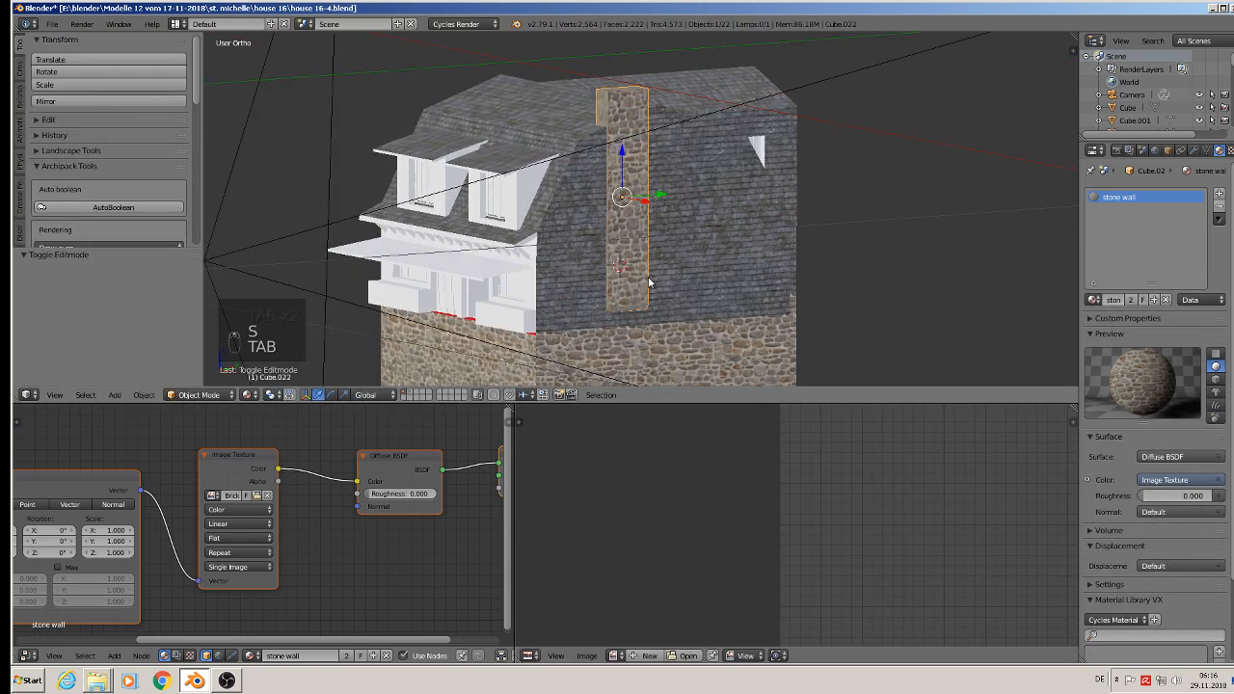
# Step: Select the chimney's two opposite L-shaped faces in Edit Mode, narrow their UVs along X, and return to Object Mode
pyautogui.press('a')
pyautogui.press('a')
pyautogui.moveTo(666, 285); pyautogui.dragTo(668, 164, button='middle')
pyautogui.scroll(5, 665, 145)
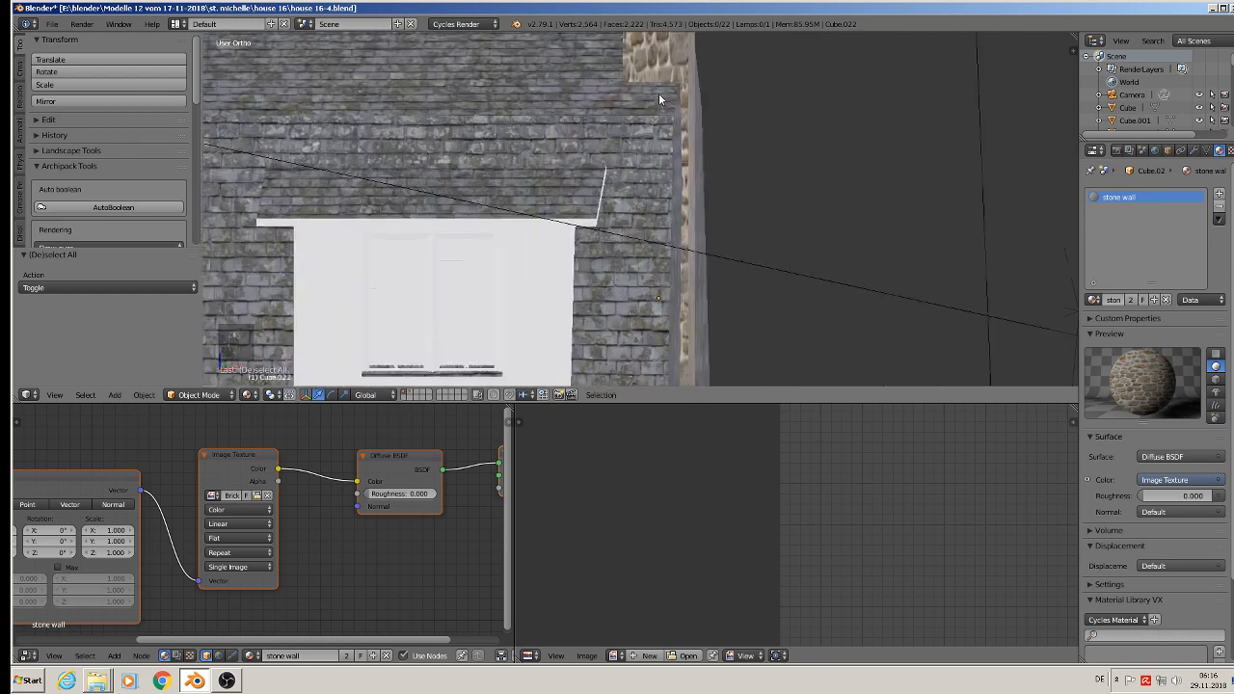
pyautogui.keyDown('shift'); pyautogui.moveTo(659, 93); pyautogui.dragTo(673, 163, button='middle'); pyautogui.keyUp('shift')
pyautogui.press('Tab')
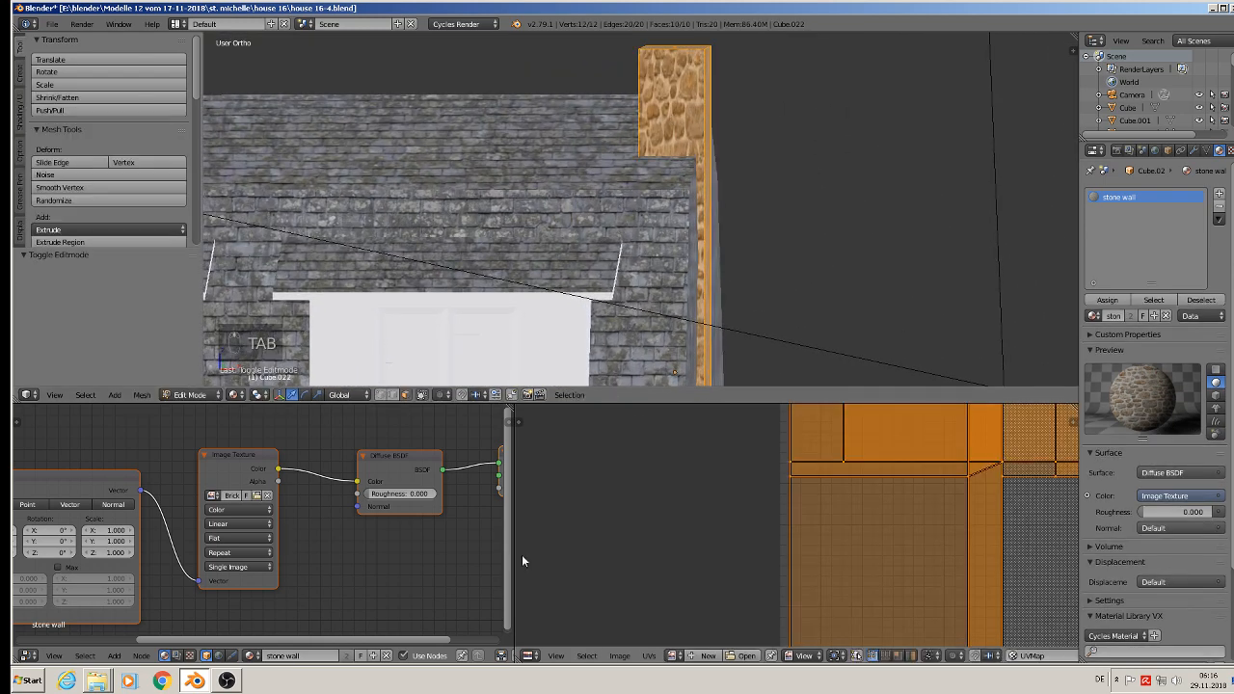
pyautogui.rightClick(660, 131)
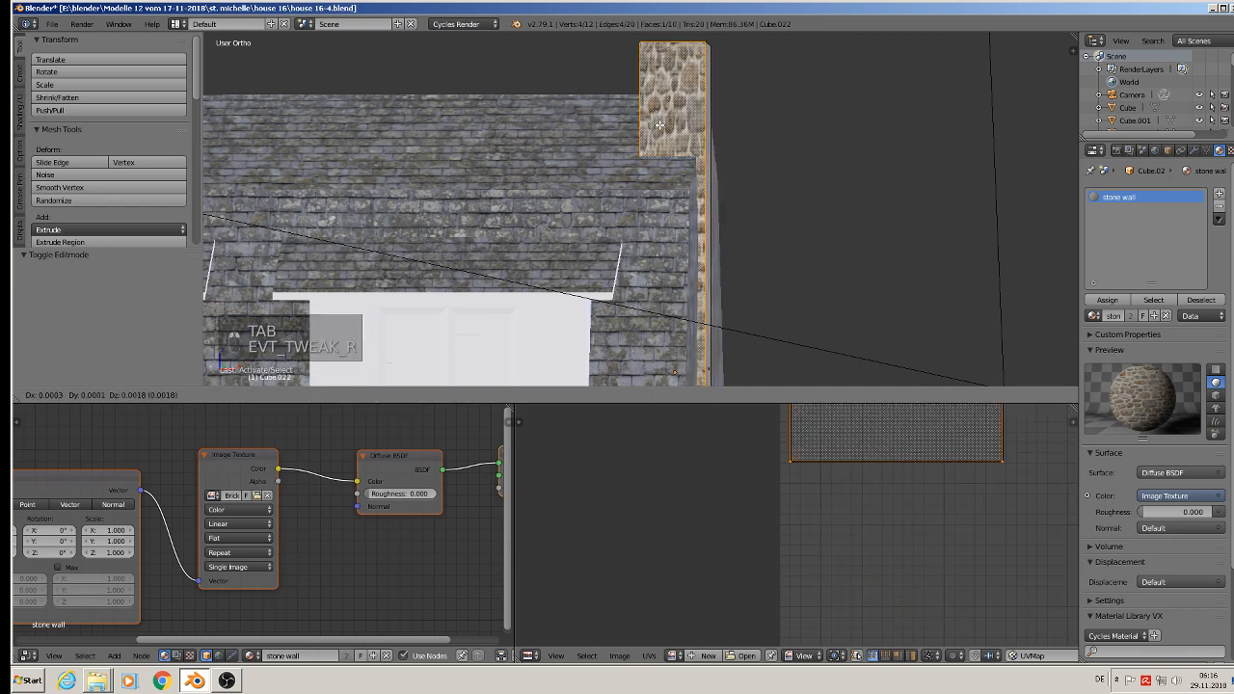
pyautogui.moveTo(964, 220); pyautogui.dragTo(775, 231, button='middle')
pyautogui.keyDown('shift'); pyautogui.rightClick(769, 170); pyautogui.keyUp('shift')
pyautogui.moveTo(769, 170); pyautogui.dragTo(1022, 282, button='middle')
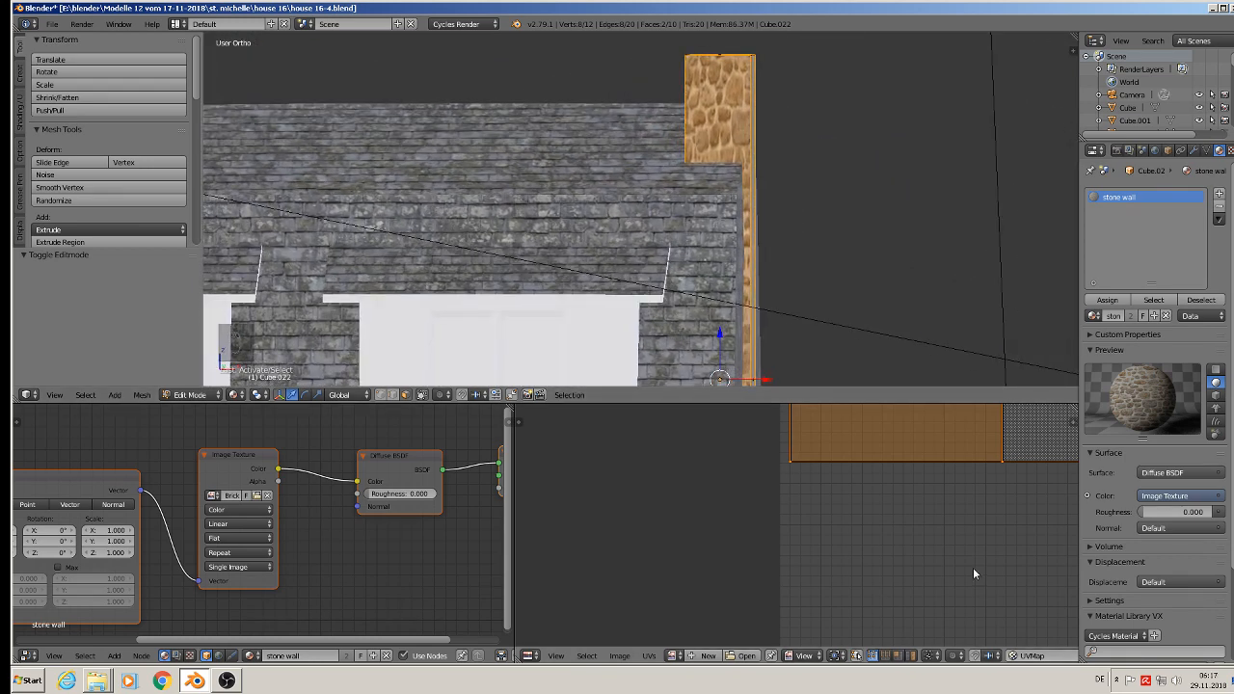
pyautogui.press('s')
pyautogui.press('x')
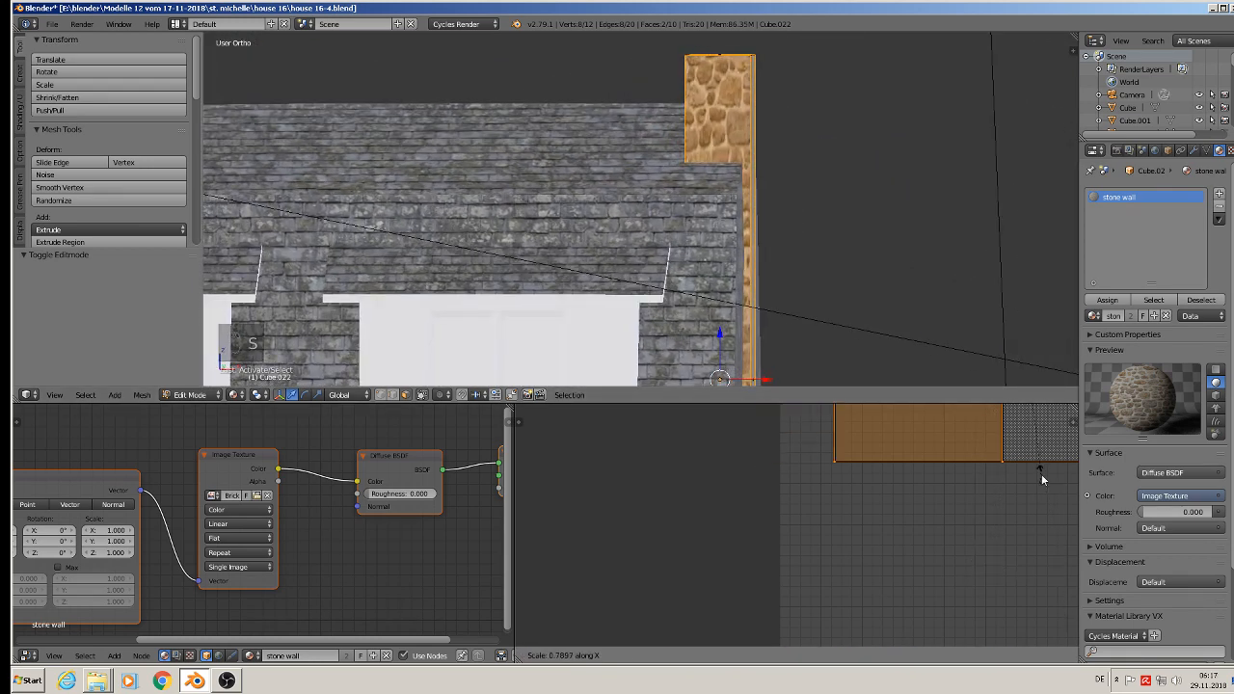
pyautogui.click(1044, 414)
pyautogui.press('Tab')
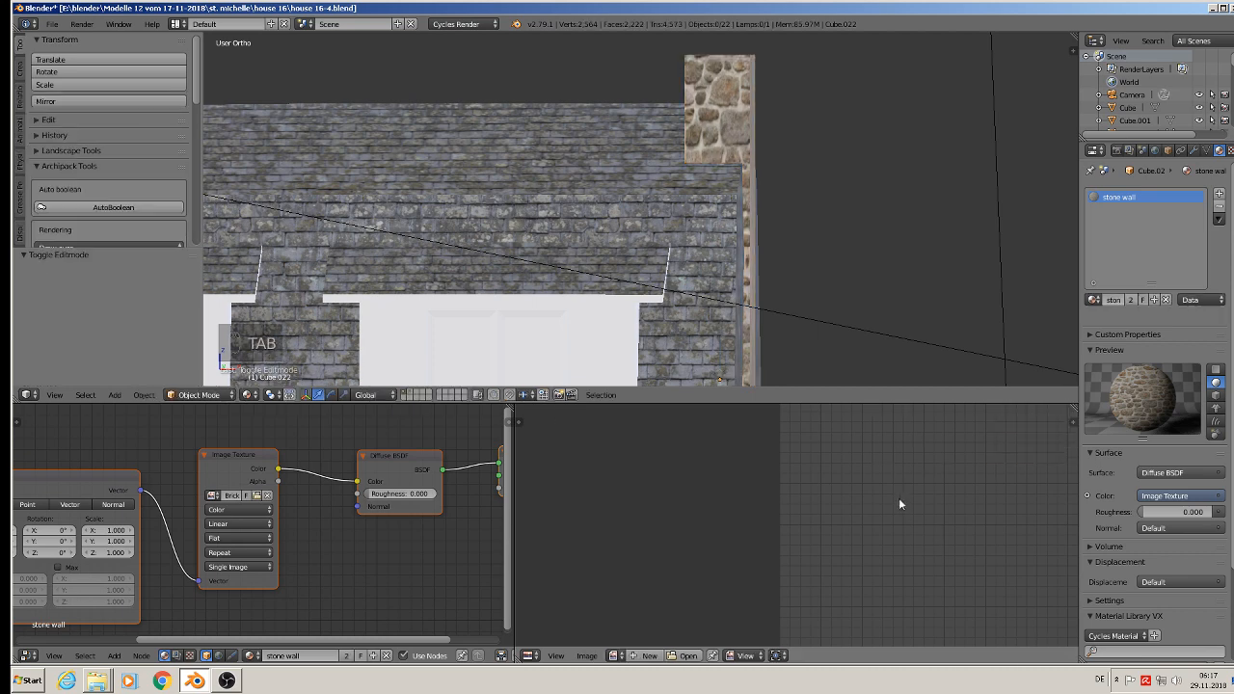
# Step: Save the textured house to house 16-4.blend
pyautogui.scroll(-6, 801, 212)
pyautogui.keyDown('shift'); pyautogui.moveTo(773, 258); pyautogui.dragTo(782, 149, button='middle'); pyautogui.keyUp('shift')
pyautogui.moveTo(736, 194); pyautogui.dragTo(688, 213, button='middle')
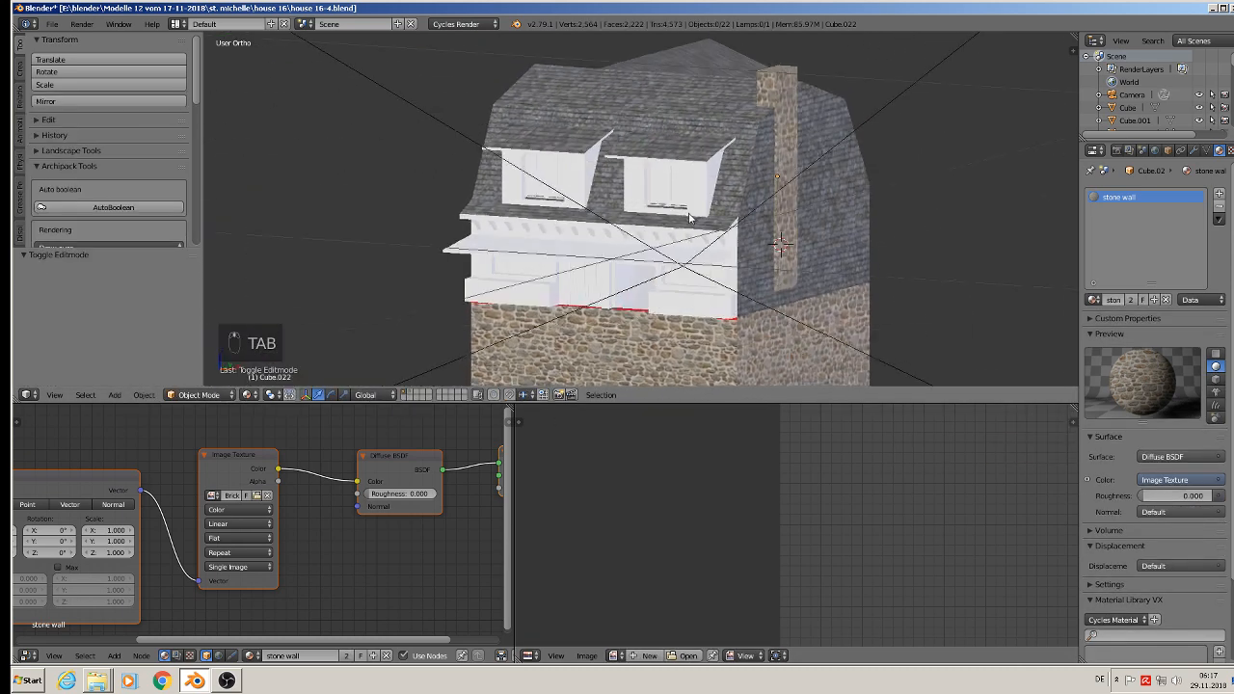
pyautogui.click(52, 23)
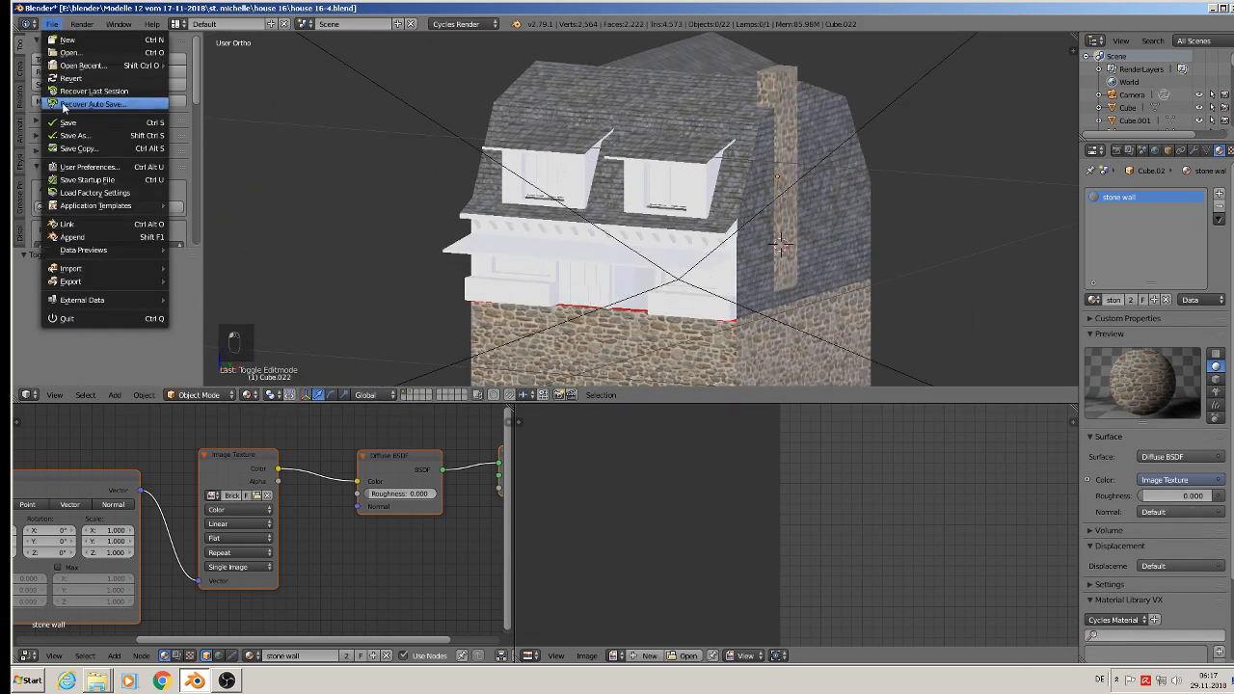
pyautogui.keyDown('shift'); pyautogui.moveTo(501, 235); pyautogui.dragTo(597, 175, button='middle'); pyautogui.keyUp('shift')
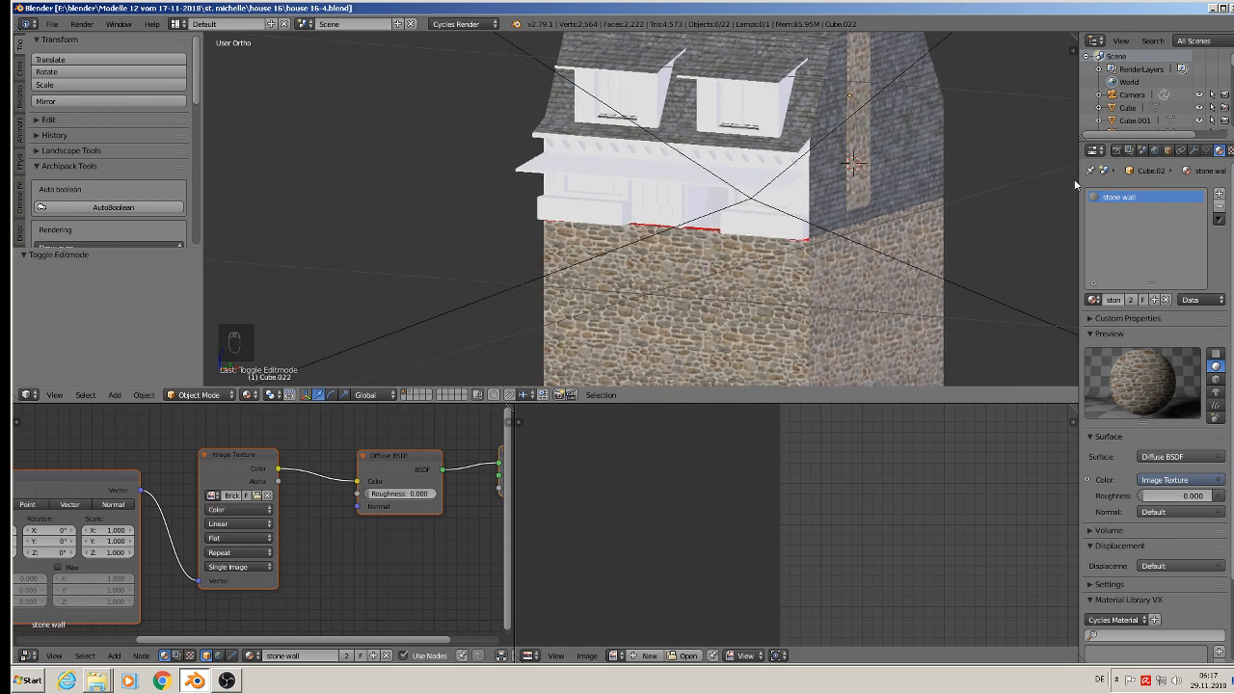
# Step: Add a new material named glas to the right dormer and give it a Glass BSDF surface
pyautogui.rightClick(758, 119)
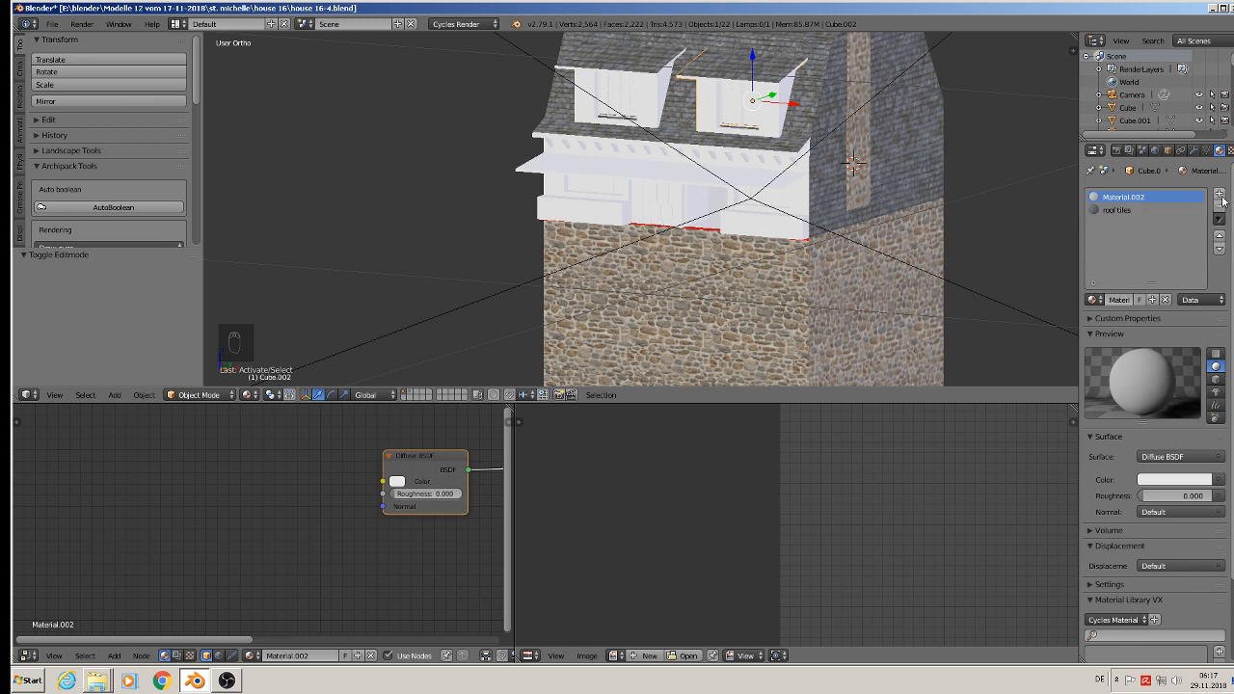
pyautogui.click(1219, 194)
pyautogui.click(1128, 300)
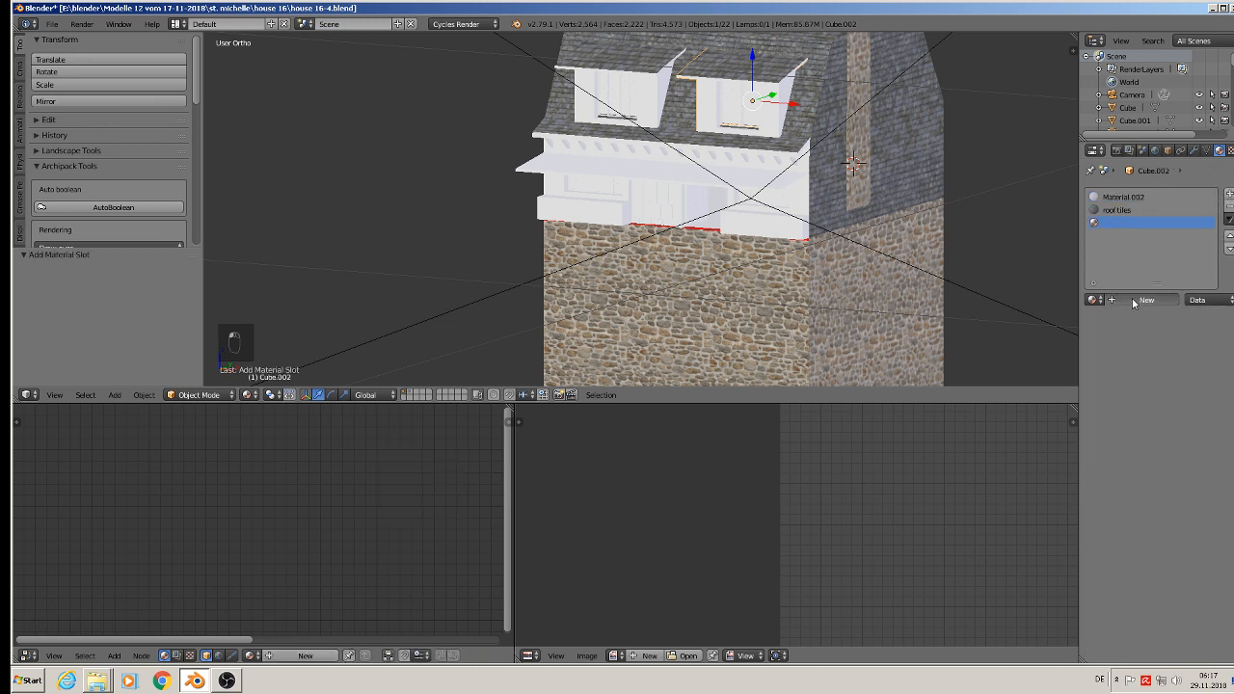
pyautogui.click(1116, 303)
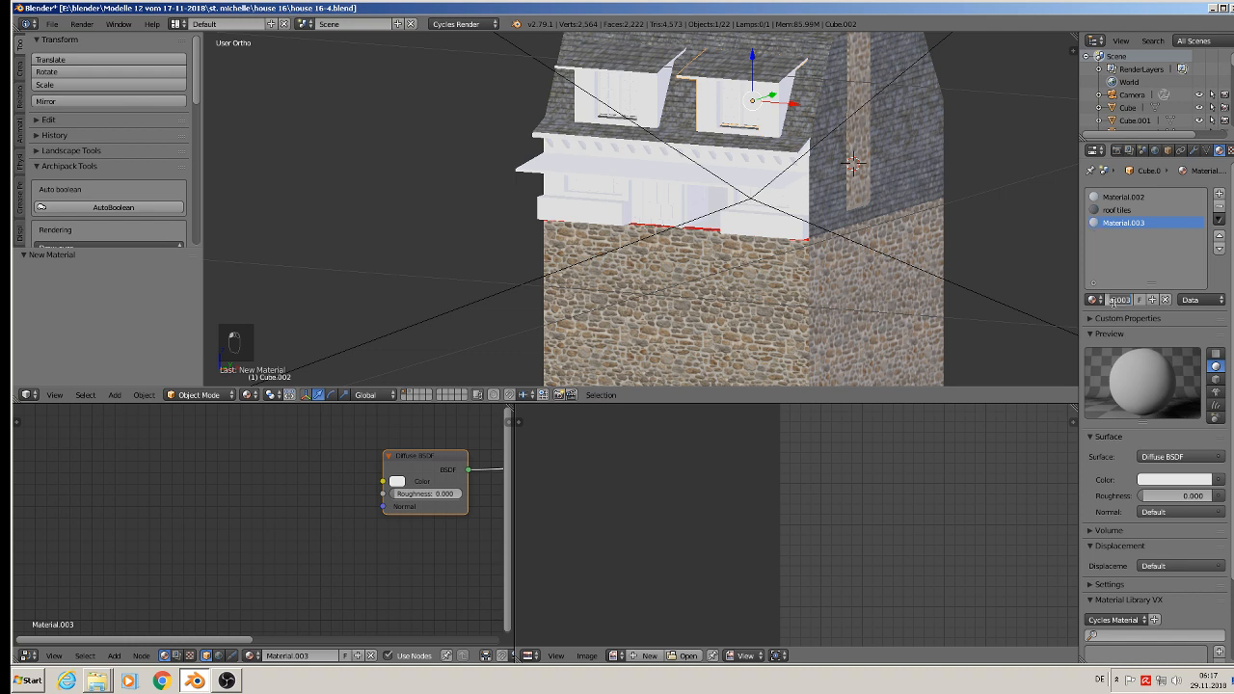
pyautogui.press('Return')
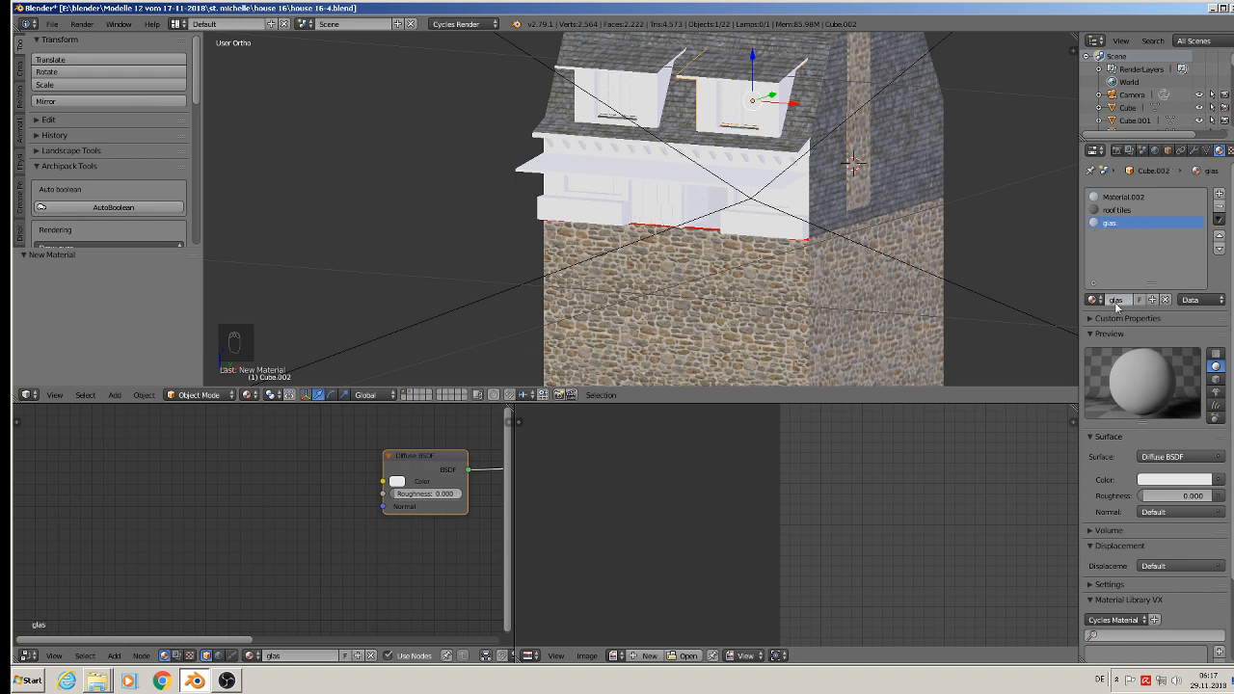
pyautogui.click(1190, 458)
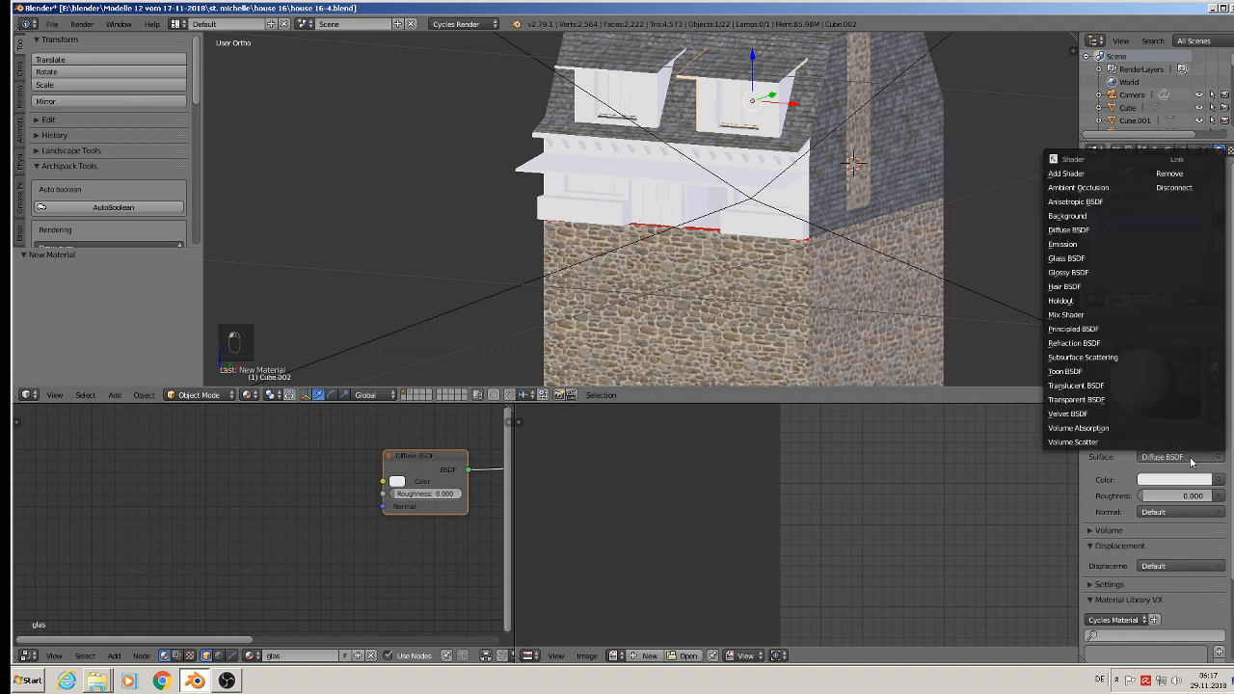
pyautogui.click(1080, 259)
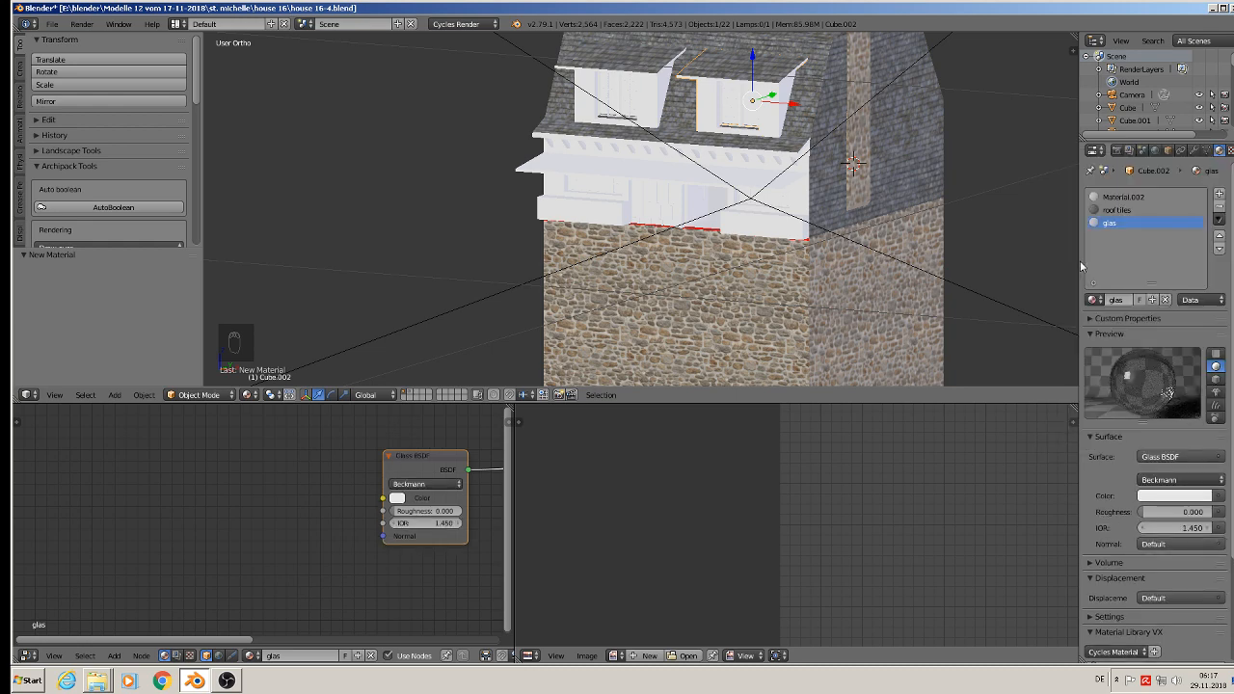
# Step: Enter Edit Mode on the left dormer, try Select More on the left casement's pane, and reselect only the pane face
pyautogui.scroll(3, 650, 137)
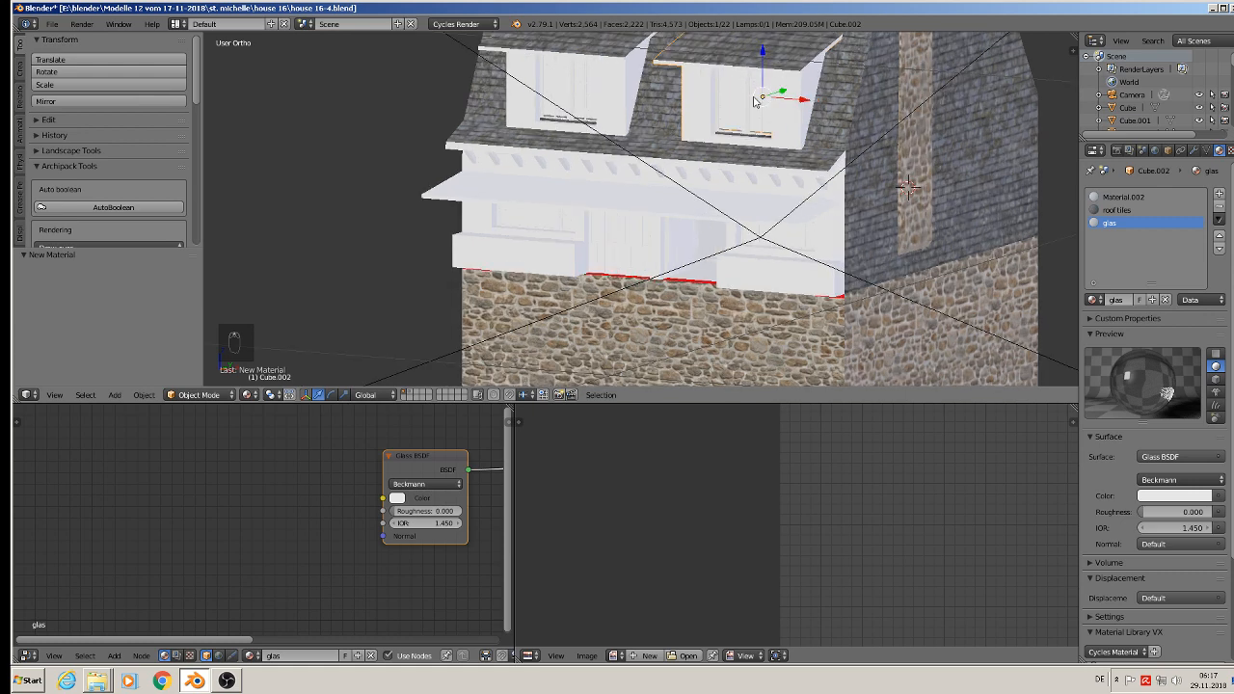
pyautogui.rightClick(574, 75)
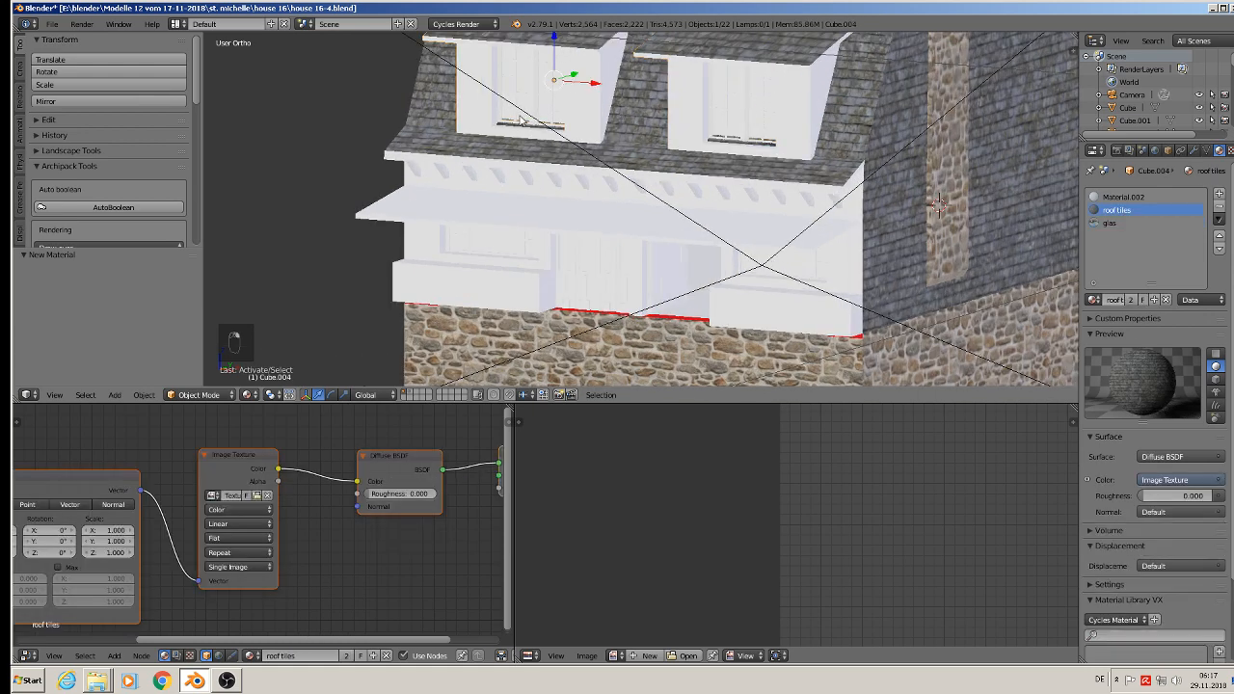
pyautogui.scroll(5, 520, 121)
pyautogui.press('Tab')
pyautogui.scroll(2, 667, 144)
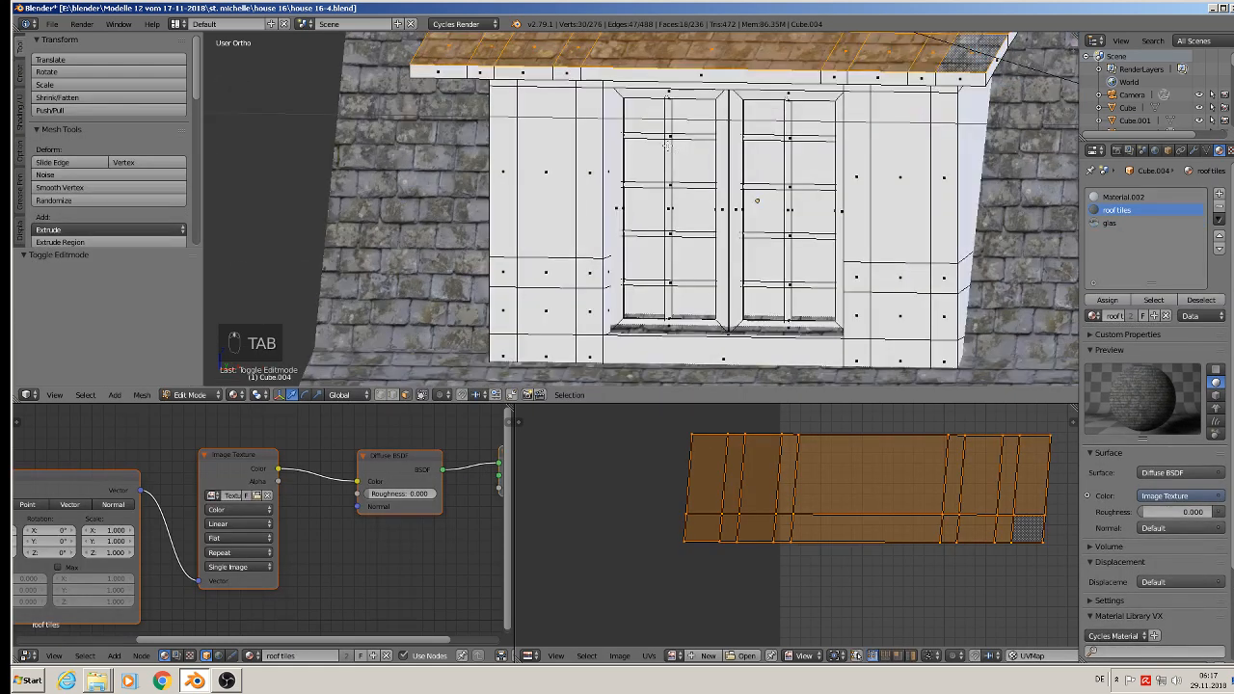
pyautogui.rightClick(651, 165)
pyautogui.moveTo(695, 232); pyautogui.dragTo(654, 257, button='middle')
pyautogui.press('ctrl+KP_Add')
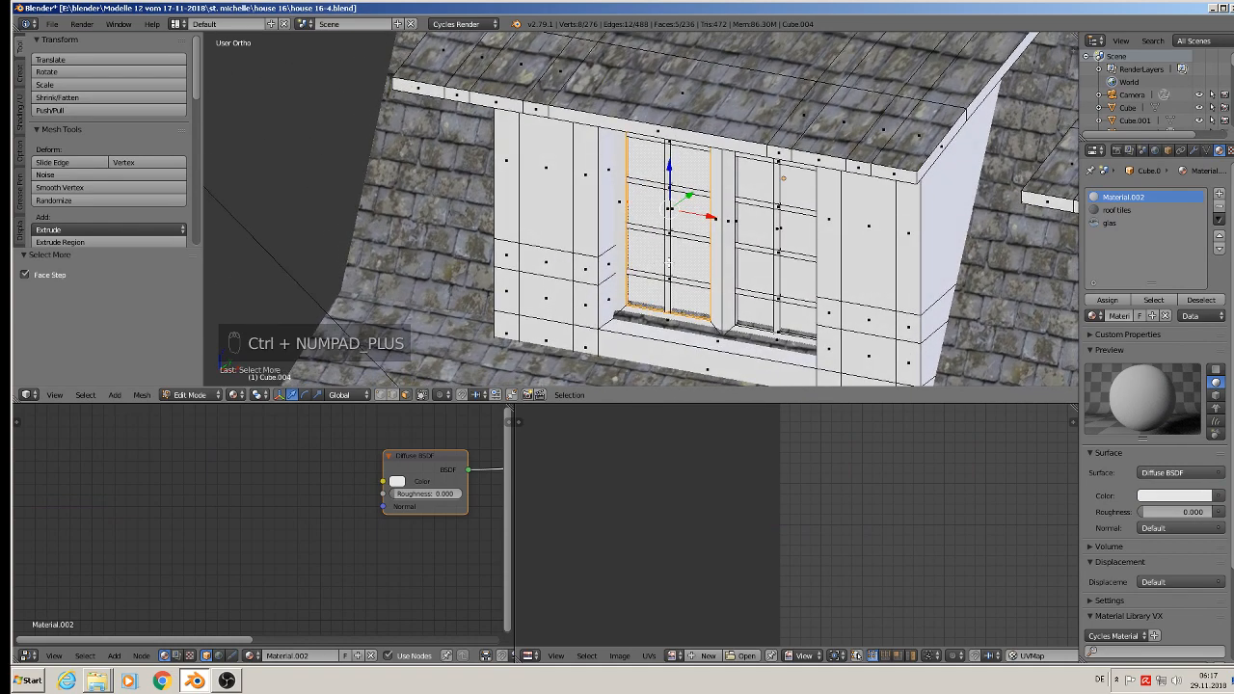
pyautogui.moveTo(673, 263); pyautogui.dragTo(632, 244, button='middle')
pyautogui.scroll(2, 640, 255)
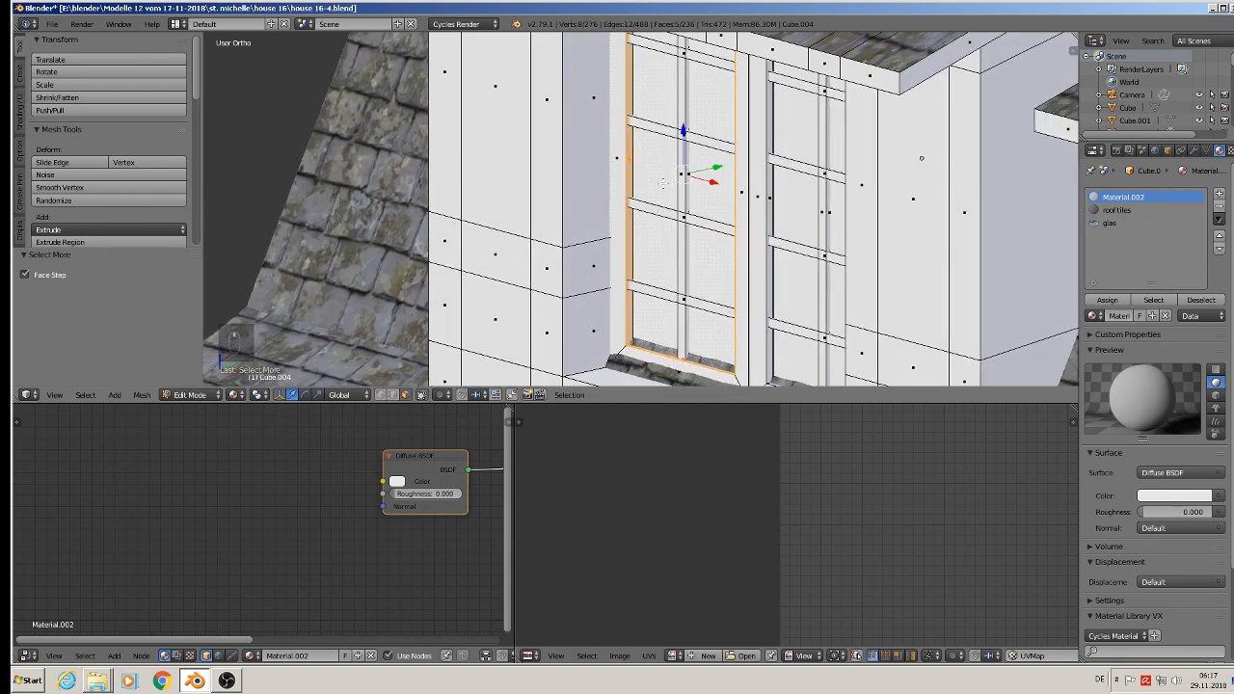
pyautogui.rightClick(663, 181)
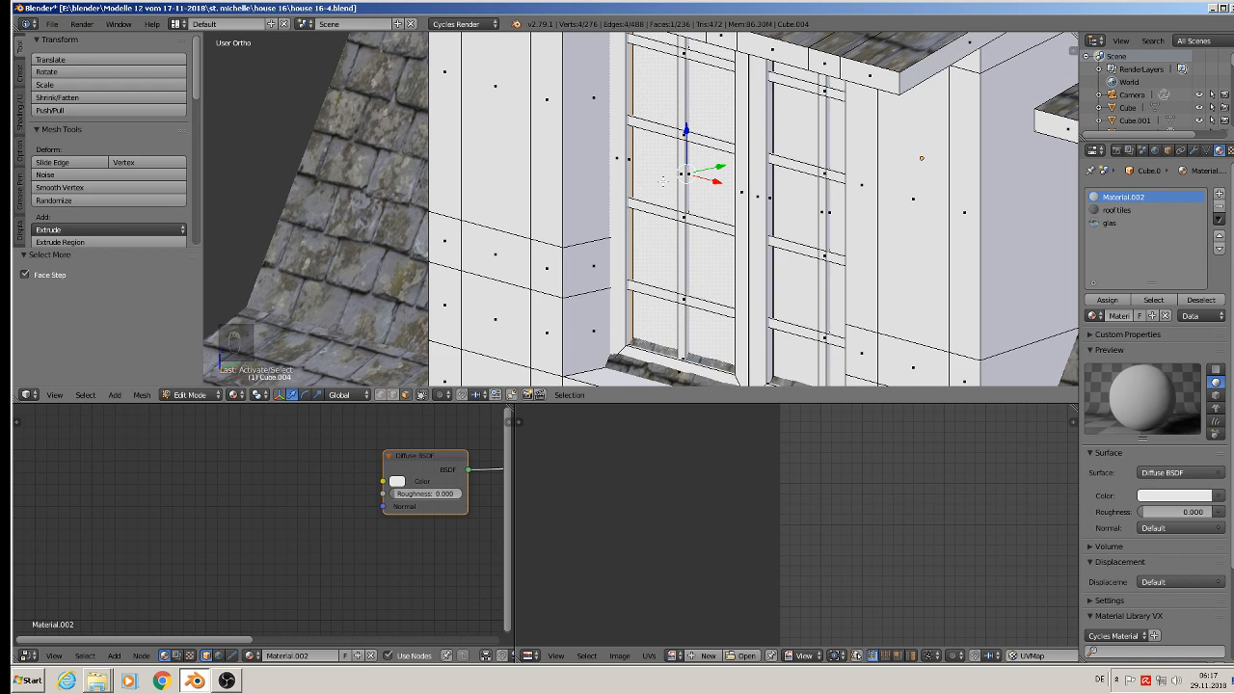
# Step: Allow selecting through the mesh and loop-select the ring of faces around the glass pane in both casements of the left dormer
pyautogui.click(423, 395)
pyautogui.scroll(2, 697, 226)
pyautogui.moveTo(696, 220); pyautogui.dragTo(728, 157, button='middle')
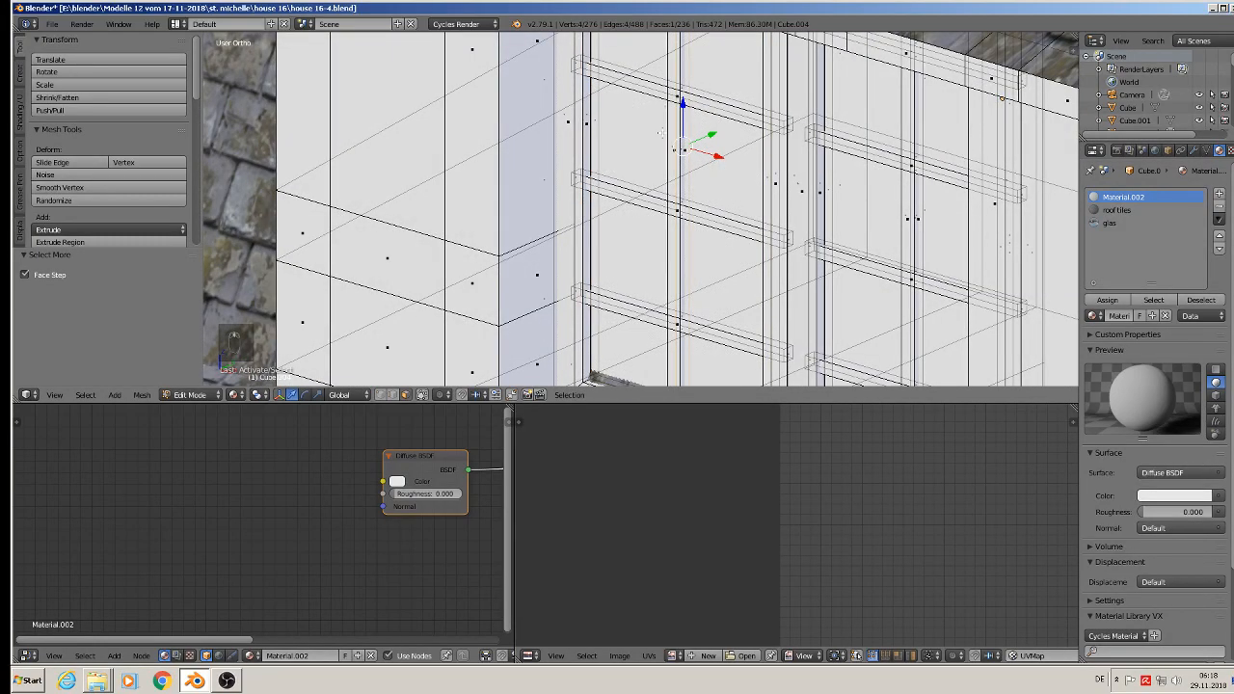
pyautogui.moveTo(662, 132); pyautogui.dragTo(675, 144, button='middle')
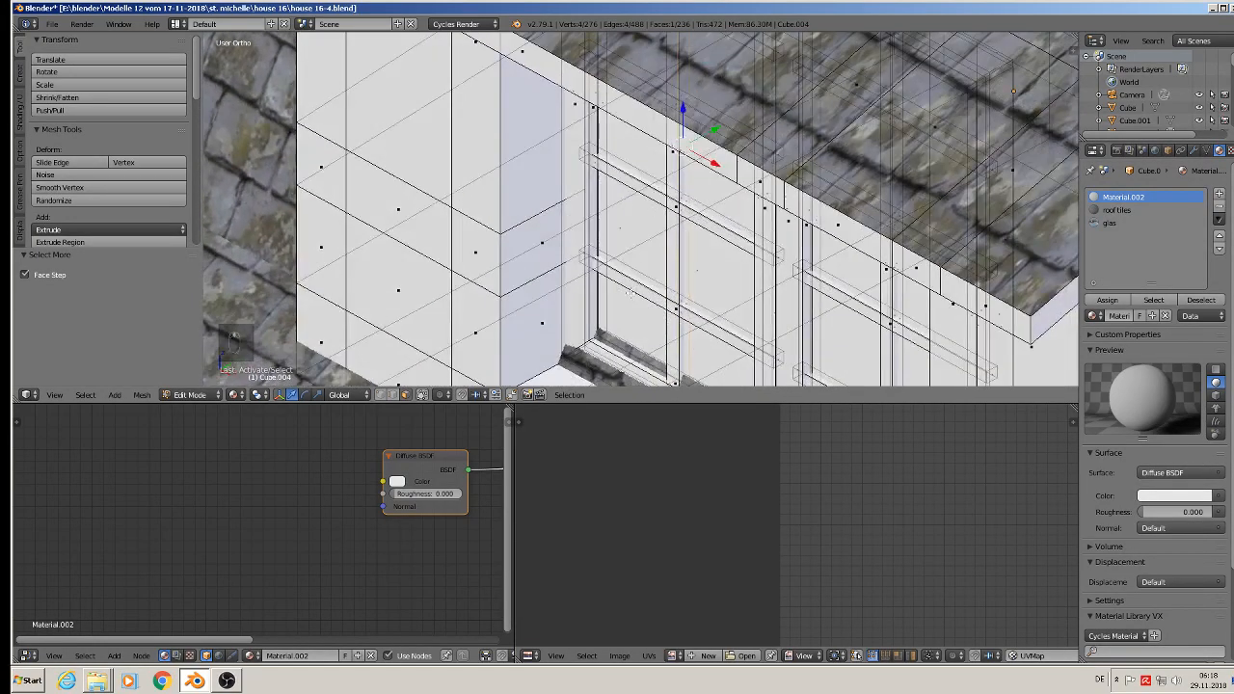
pyautogui.scroll(6, 641, 209)
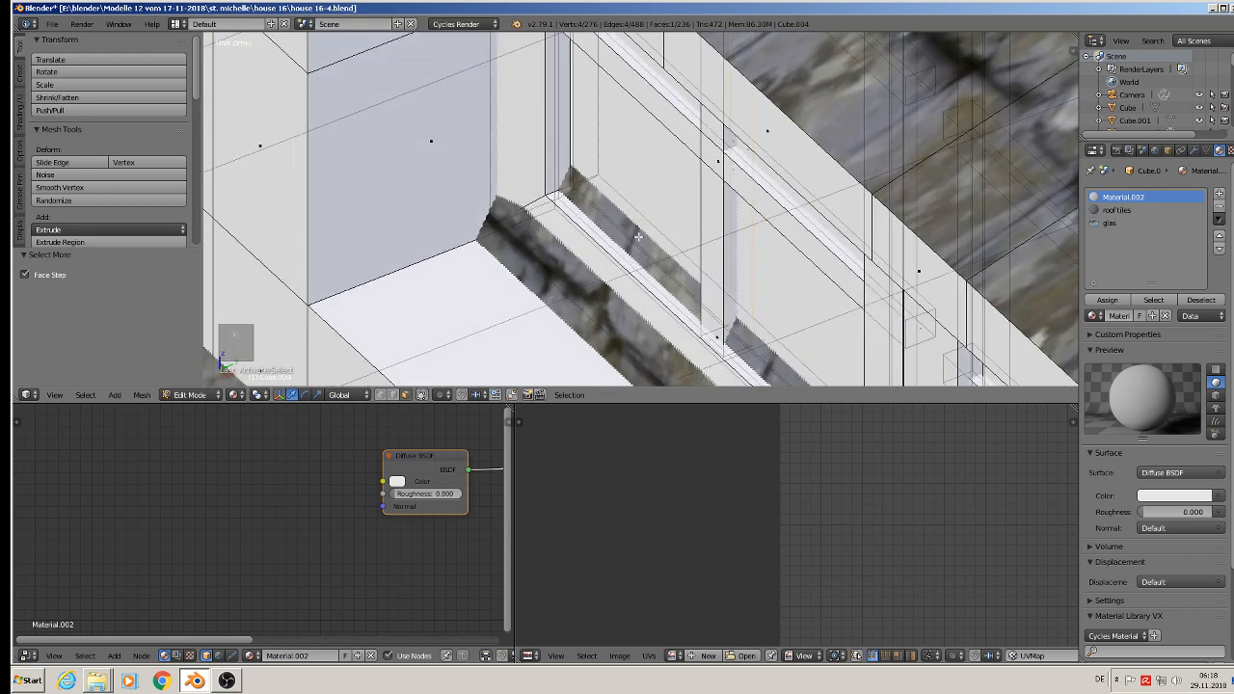
pyautogui.keyDown('alt'); pyautogui.click(613, 183); pyautogui.keyUp('alt')
pyautogui.scroll(-4, 623, 176)
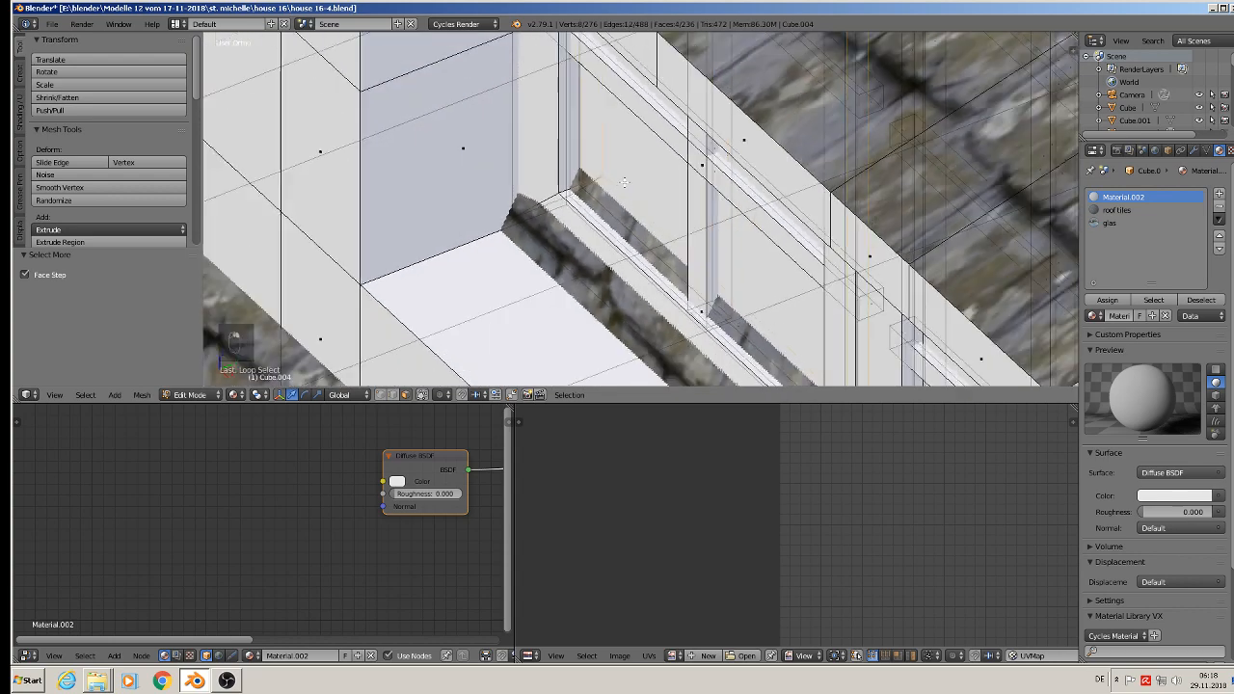
pyautogui.moveTo(625, 176); pyautogui.dragTo(881, 47, button='middle')
pyautogui.keyDown('shift'); pyautogui.moveTo(832, 249); pyautogui.dragTo(821, 308, button='middle'); pyautogui.keyUp('shift')
pyautogui.moveTo(798, 373); pyautogui.dragTo(685, 301, button='middle')
pyautogui.scroll(4, 746, 257)
pyautogui.scroll(-2, 738, 258)
# Step: Assign the glas material to the selected pane faces of both casements and return to Object Mode
pyautogui.click(1109, 223)
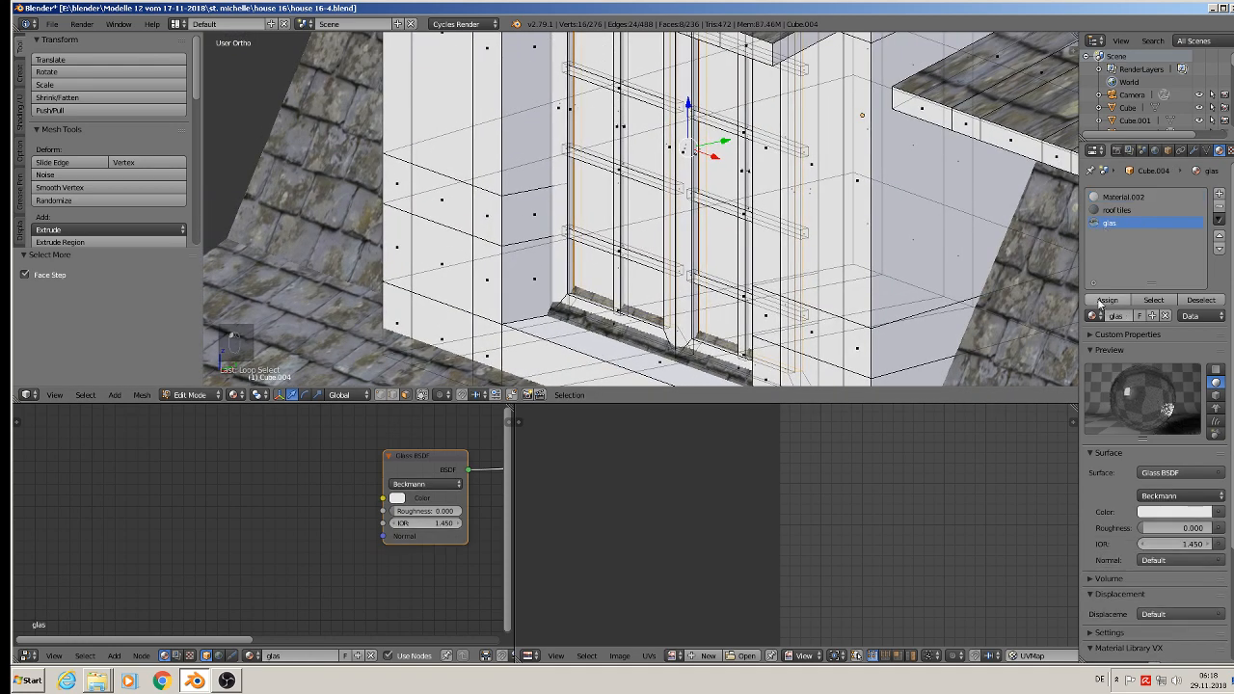
pyautogui.click(1100, 304)
pyautogui.scroll(-3, 662, 206)
pyautogui.press('Tab')
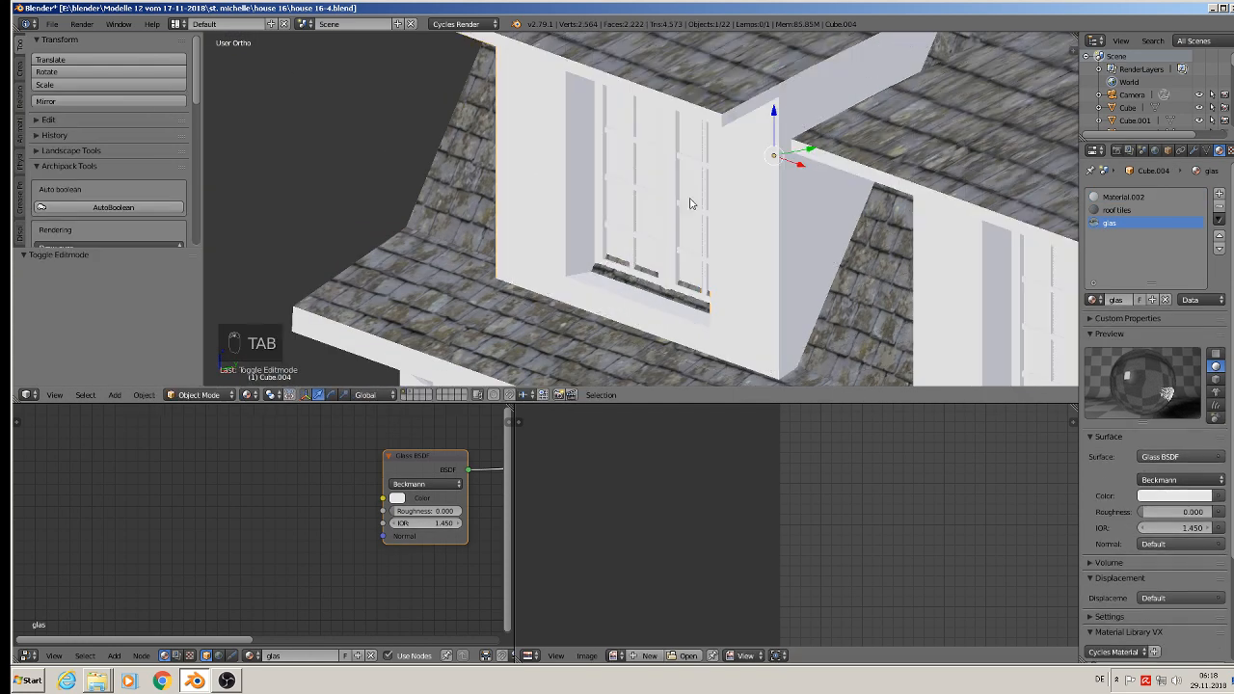
# Step: Preview the dormer window's glass in Rendered viewport shading and switch back to Material shading
pyautogui.moveTo(690, 204); pyautogui.dragTo(595, 340, button='middle')
pyautogui.click(249, 395)
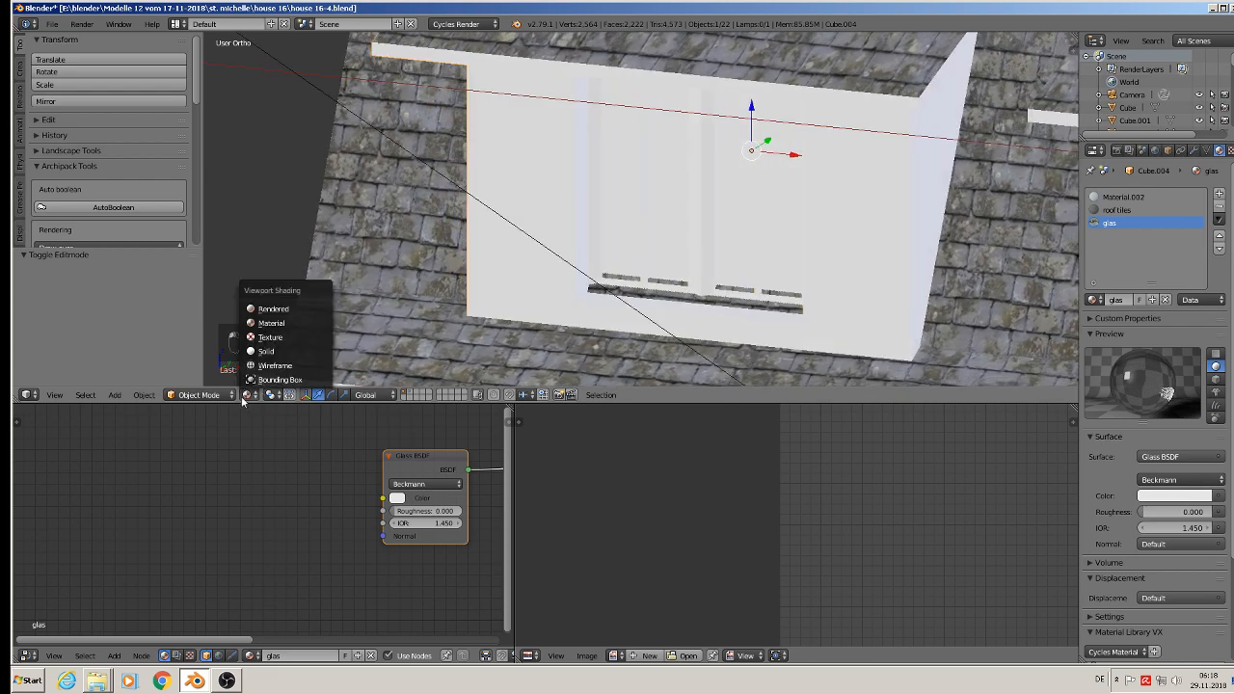
pyautogui.click(281, 307)
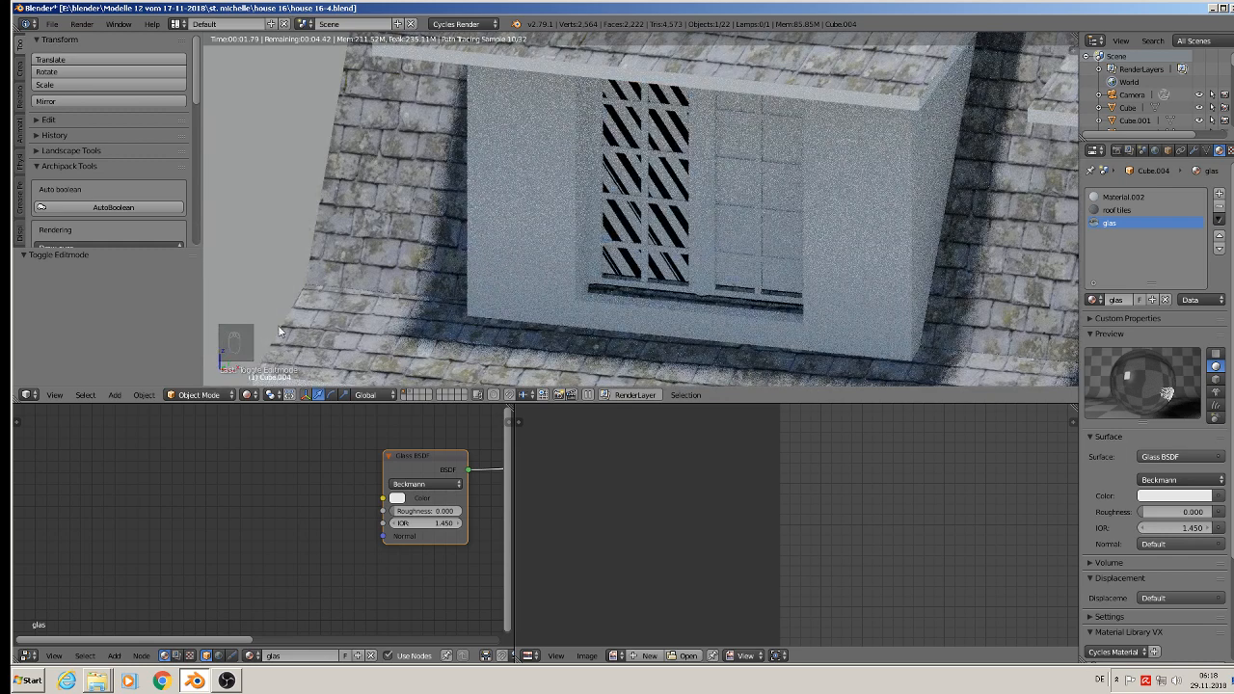
pyautogui.click(247, 396)
pyautogui.click(260, 328)
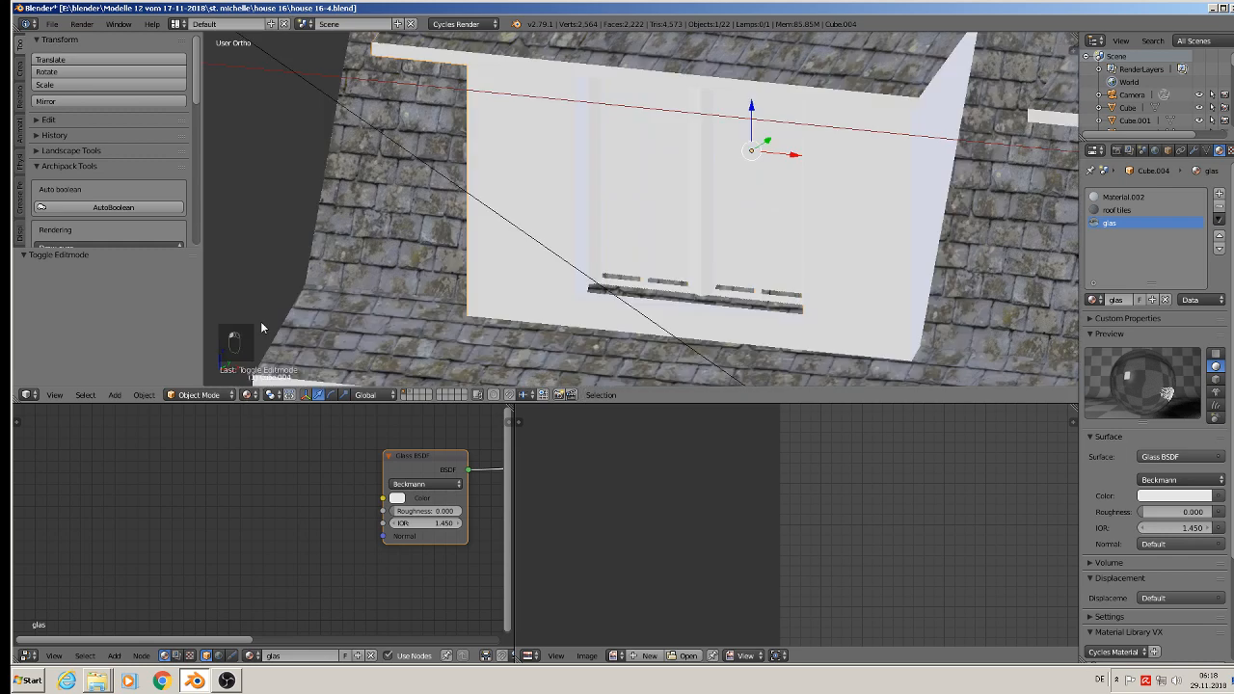
# Step: Try selecting the right casement's linked geometry in Edit Mode with vertex selection, and return to Object Mode
pyautogui.press('Tab')
pyautogui.scroll(2, 686, 216)
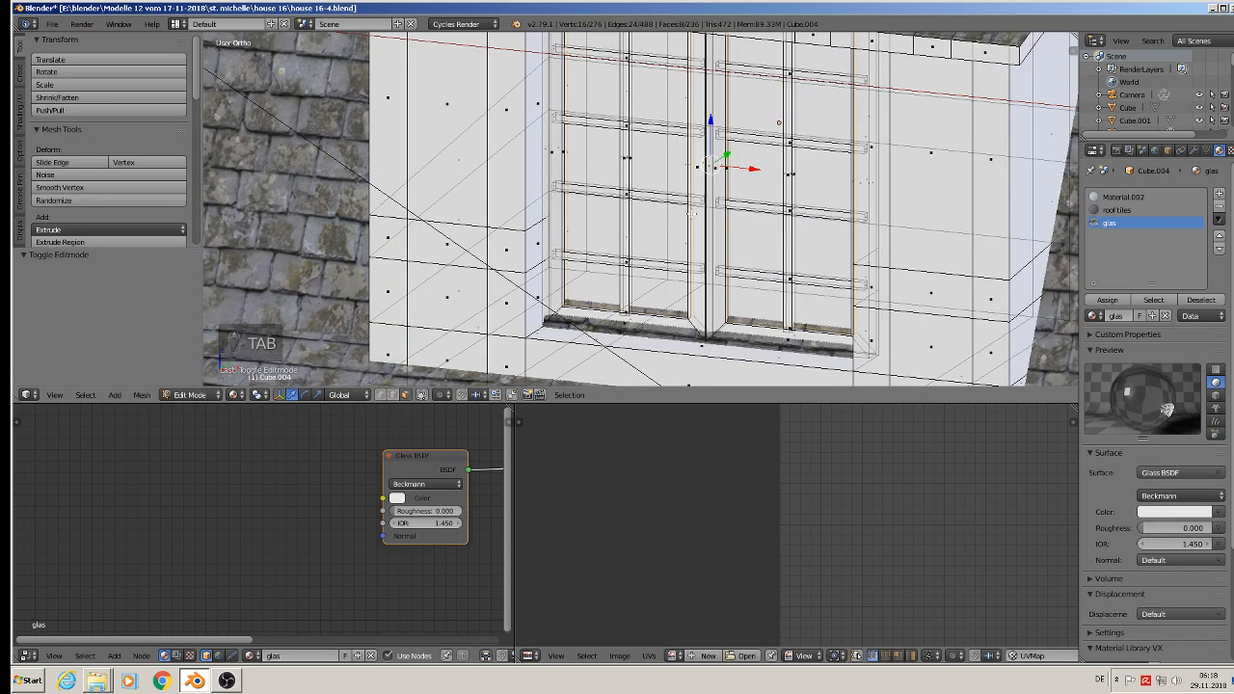
pyautogui.moveTo(692, 214); pyautogui.dragTo(680, 224, button='middle')
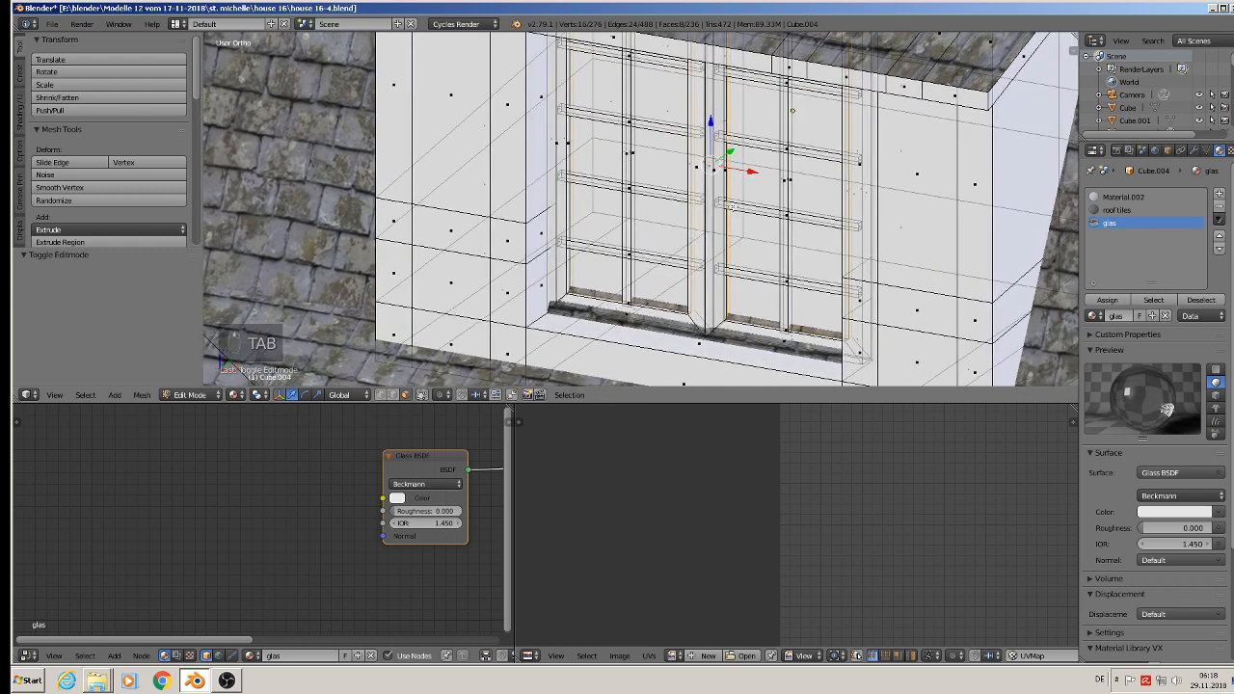
pyautogui.press('z')
pyautogui.scroll(6, 752, 193)
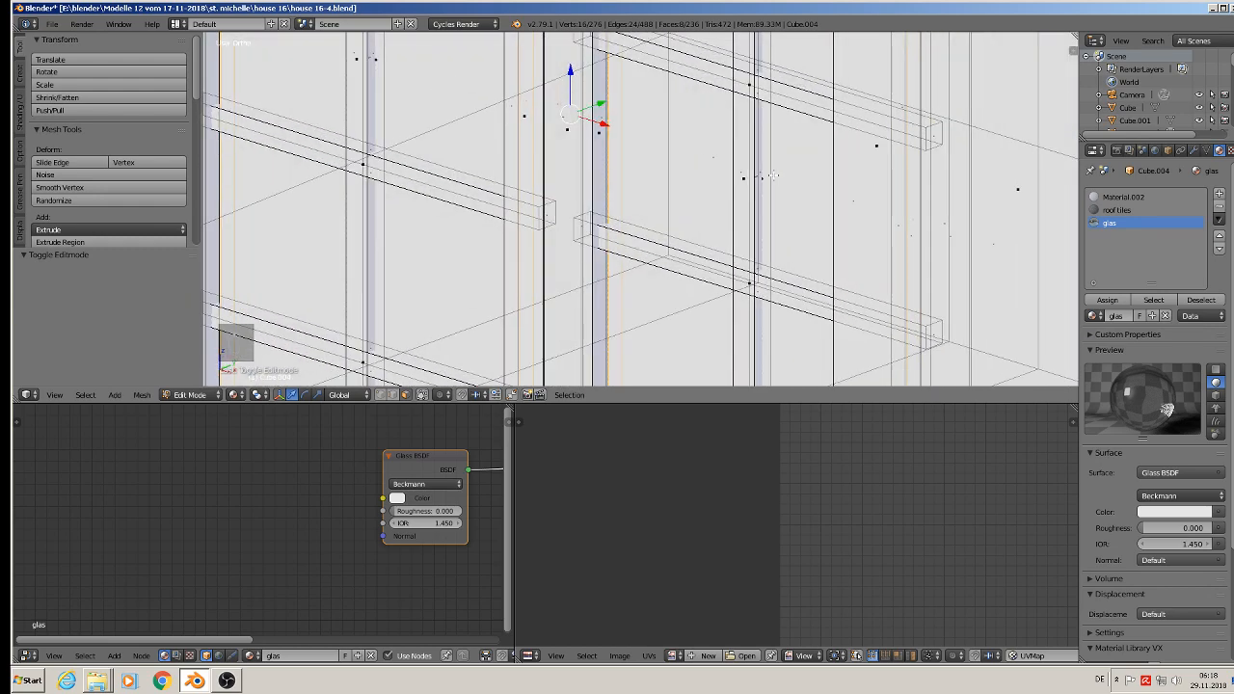
pyautogui.scroll(-6, 773, 176)
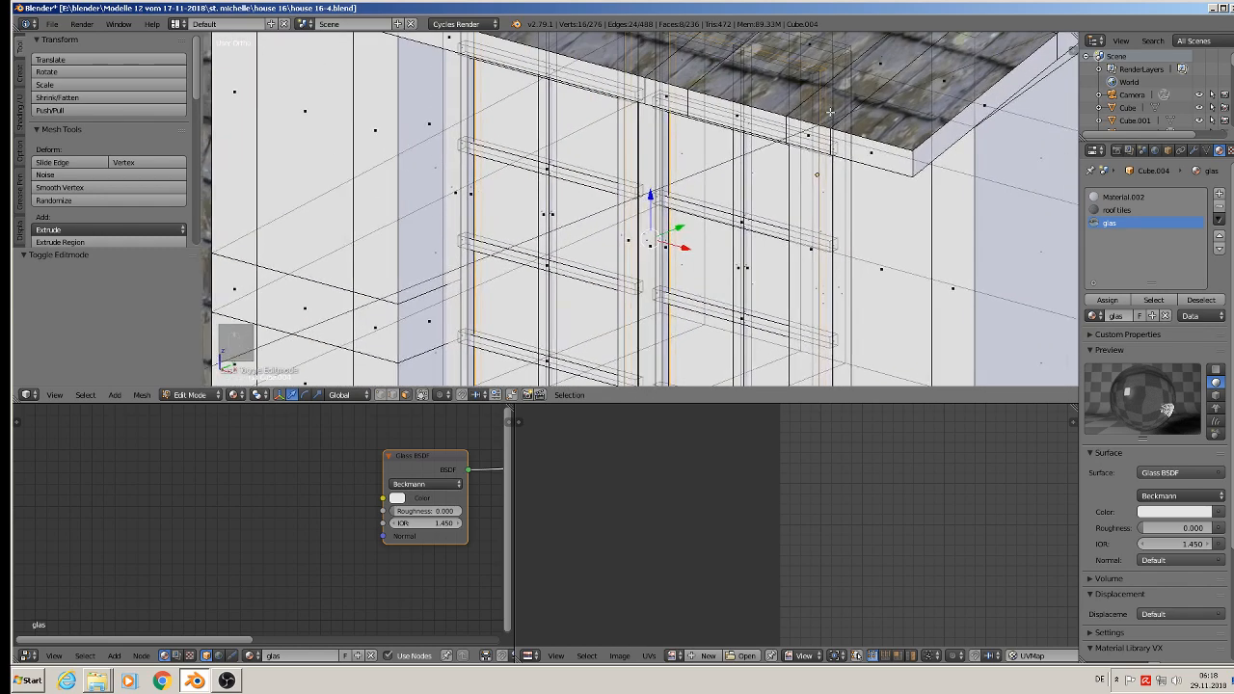
pyautogui.scroll(1, 830, 112)
pyautogui.keyDown('shift'); pyautogui.moveTo(833, 73); pyautogui.dragTo(829, 165, button='middle'); pyautogui.keyUp('shift')
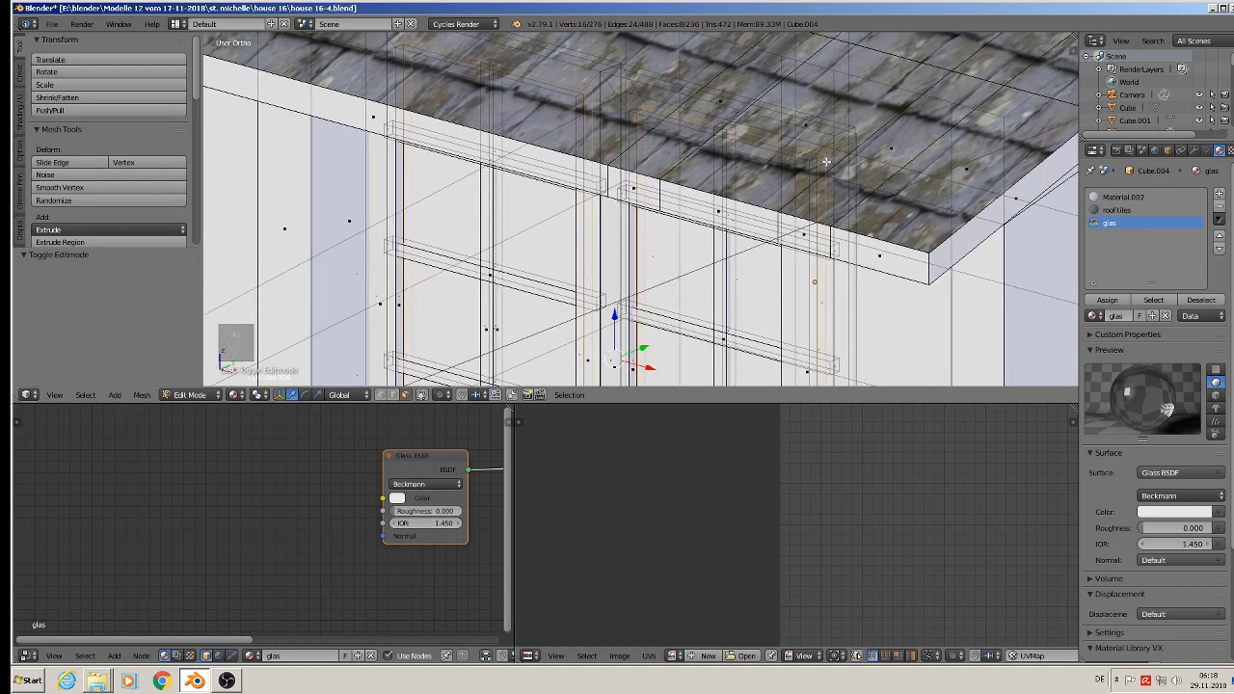
pyautogui.scroll(4, 826, 162)
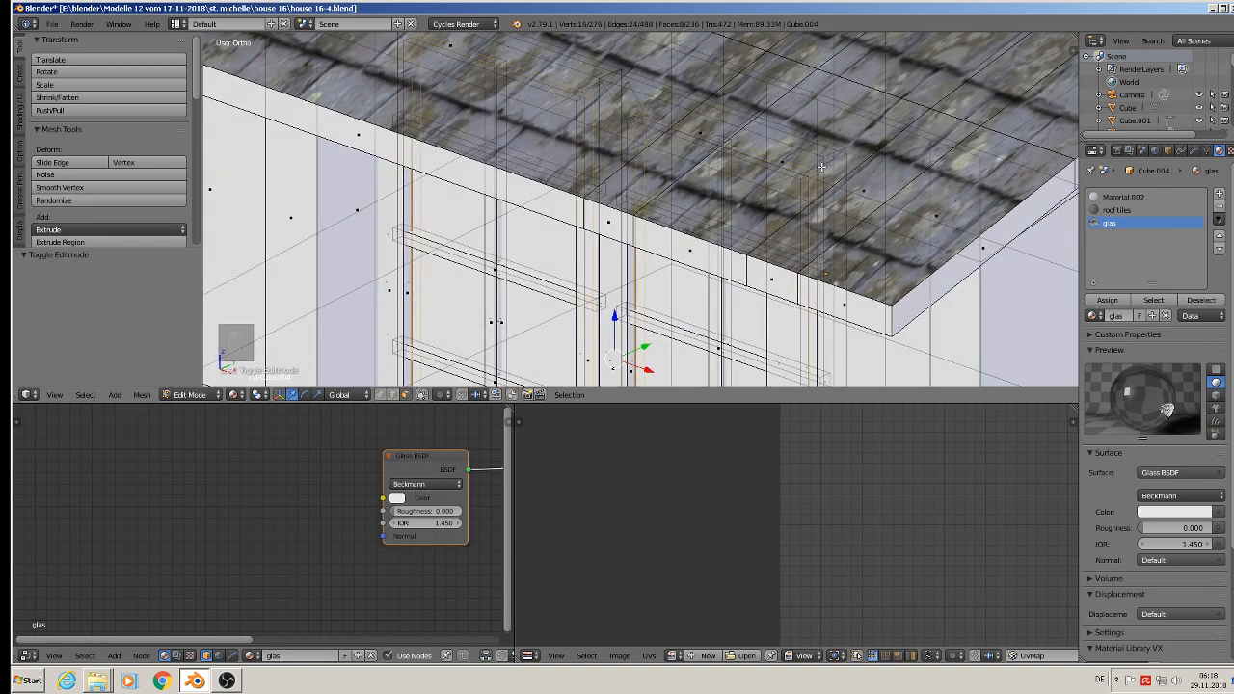
pyautogui.scroll(2, 817, 173)
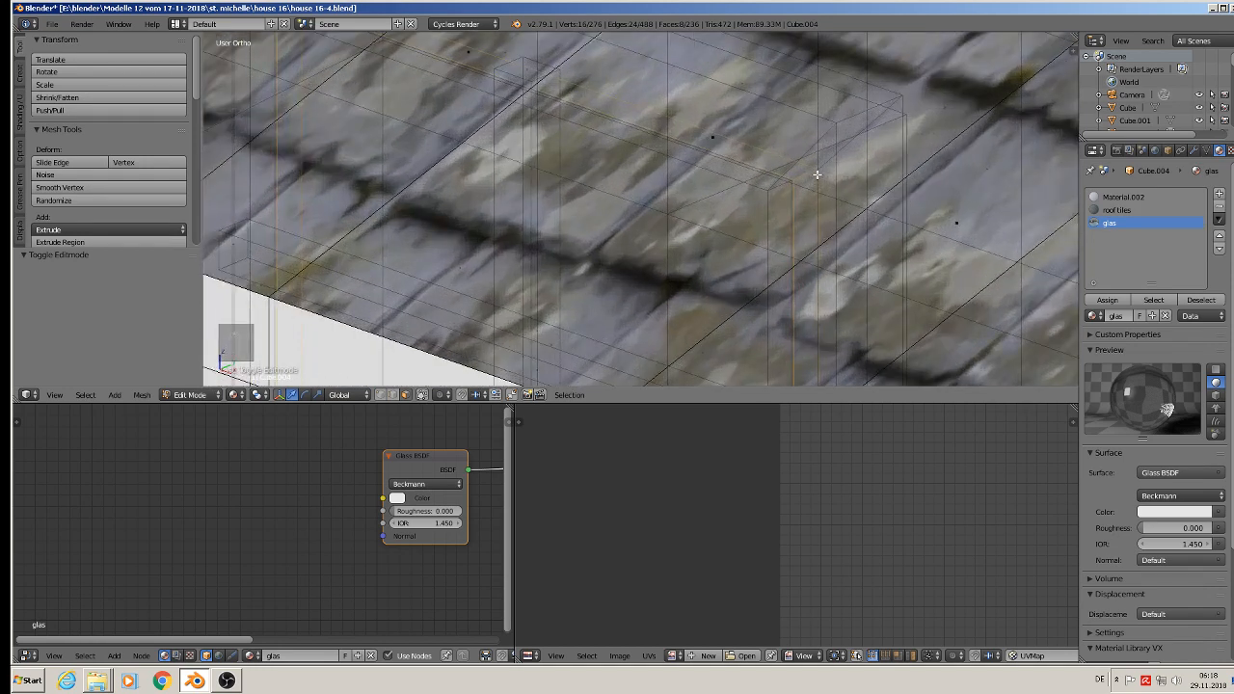
pyautogui.click(380, 394)
pyautogui.press('a')
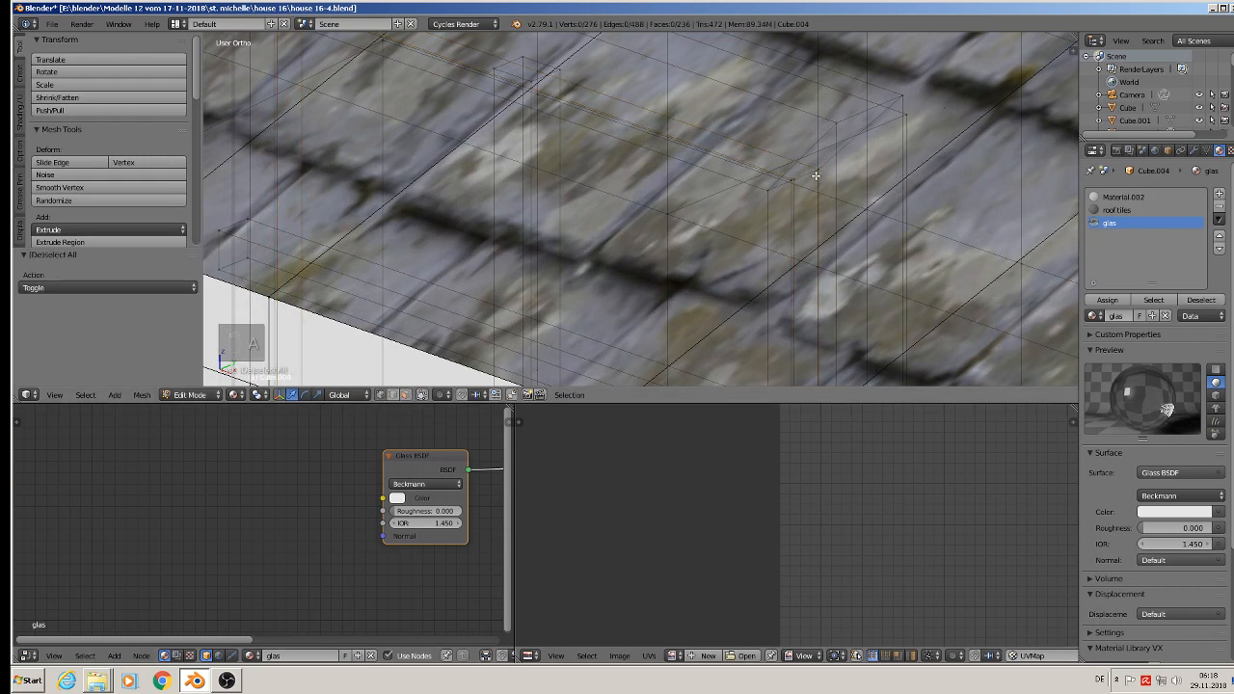
pyautogui.press('l')
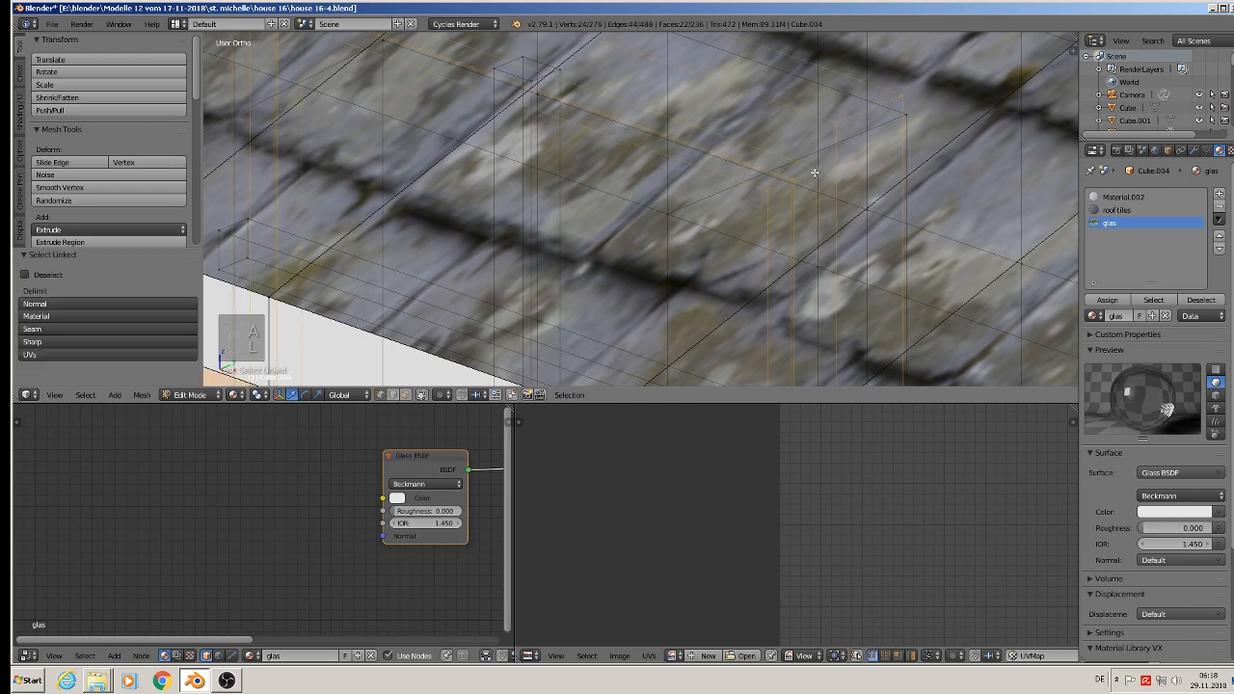
pyautogui.scroll(-6, 821, 191)
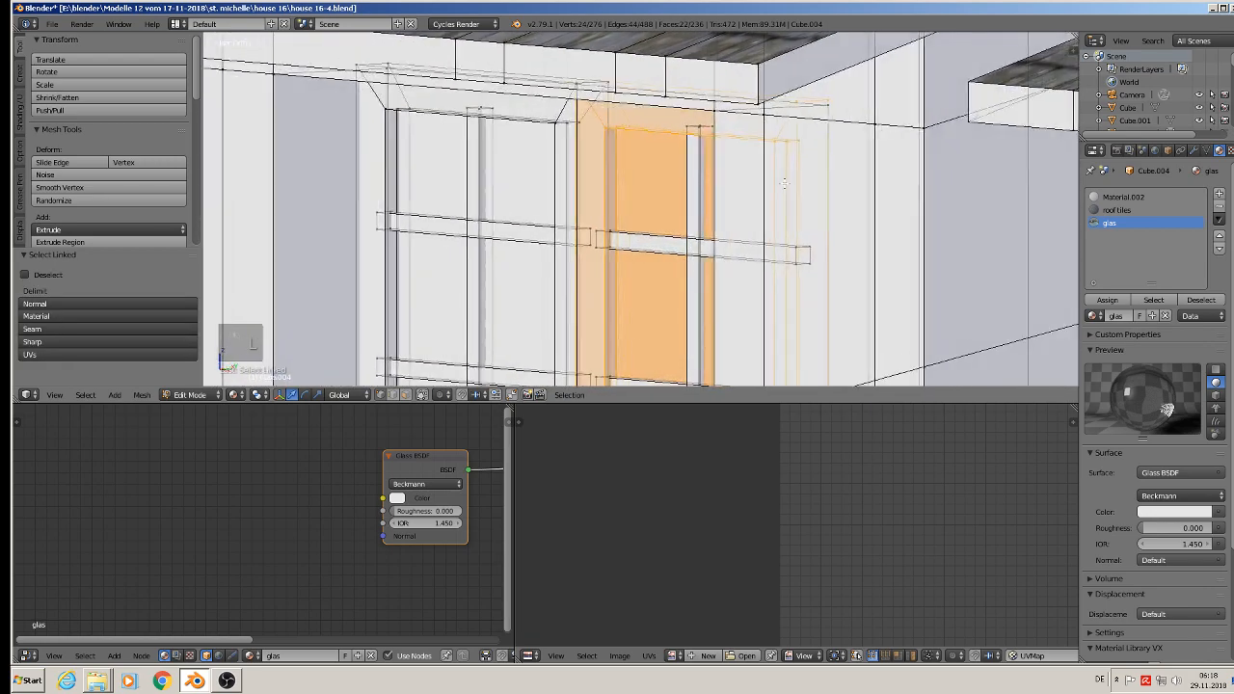
pyautogui.moveTo(778, 182); pyautogui.dragTo(806, 191, button='middle')
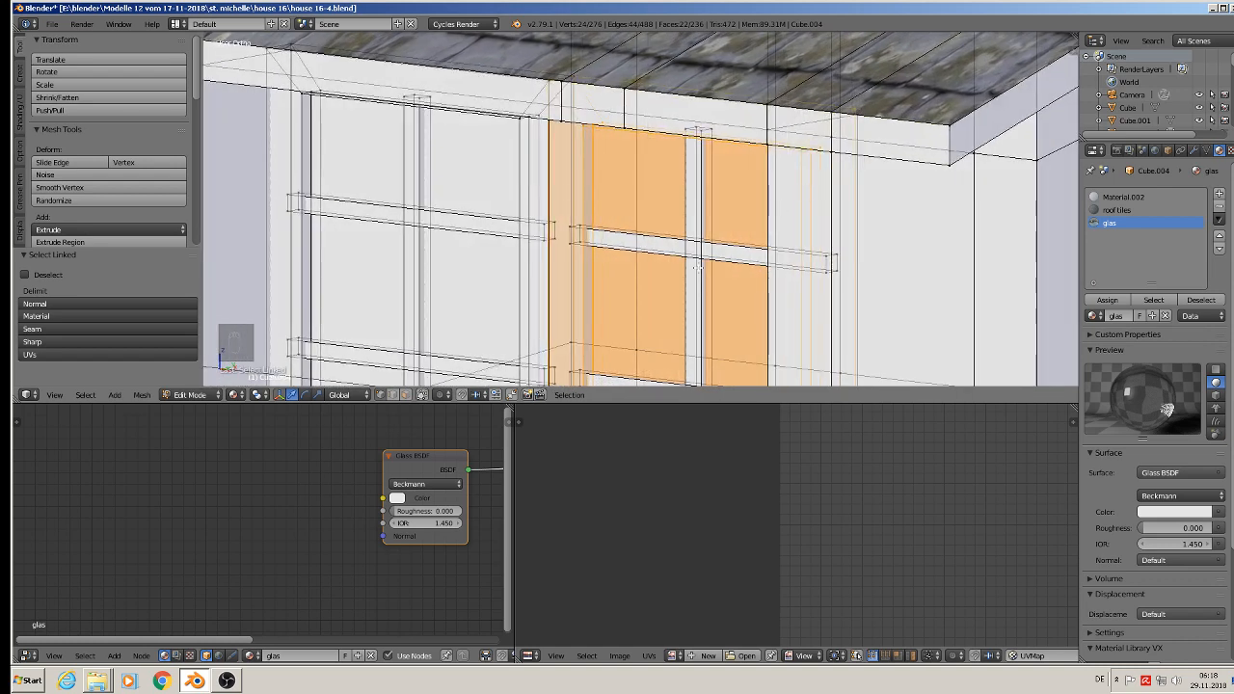
pyautogui.scroll(-2, 550, 340)
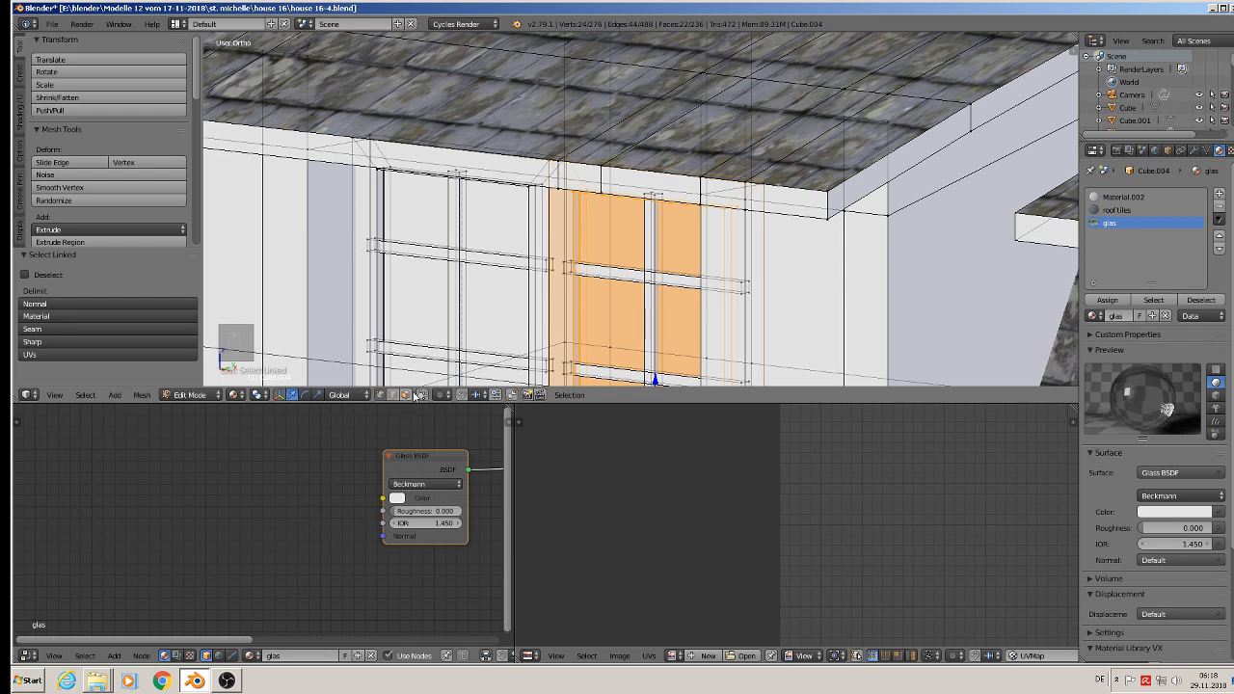
pyautogui.press('Tab')
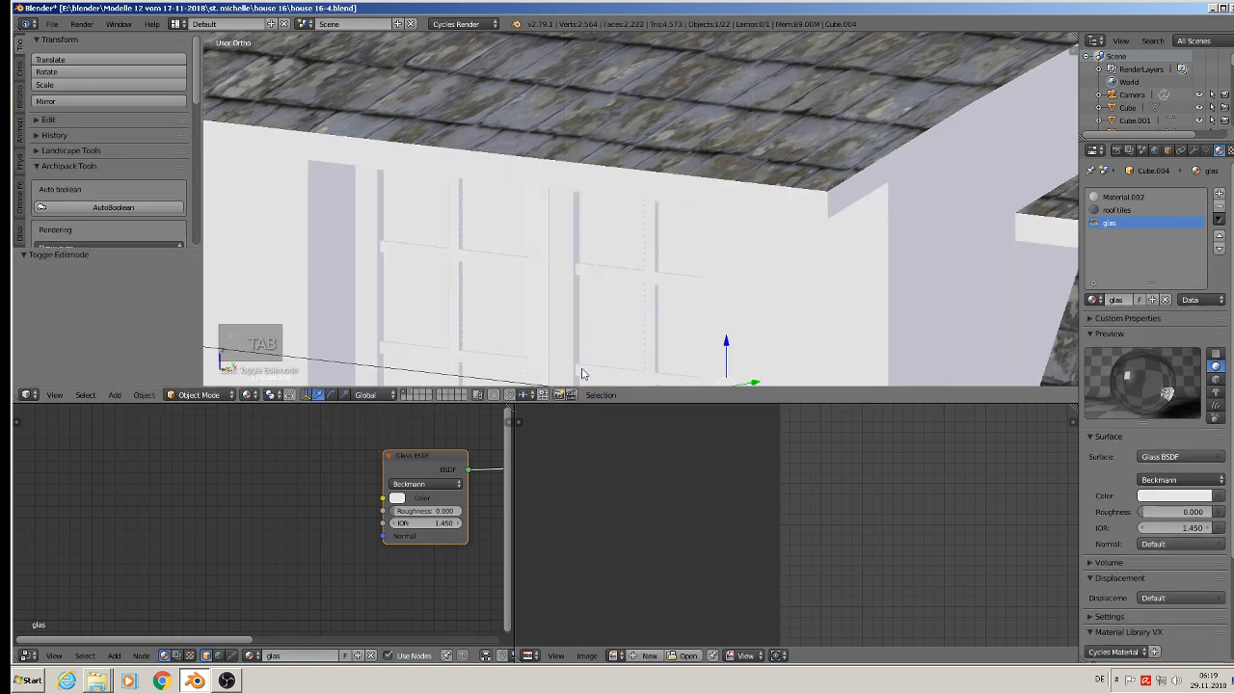
# Step: Re-enter Edit Mode, select only the right casement's front pane face, and assign the glas material to it
pyautogui.press('Tab')
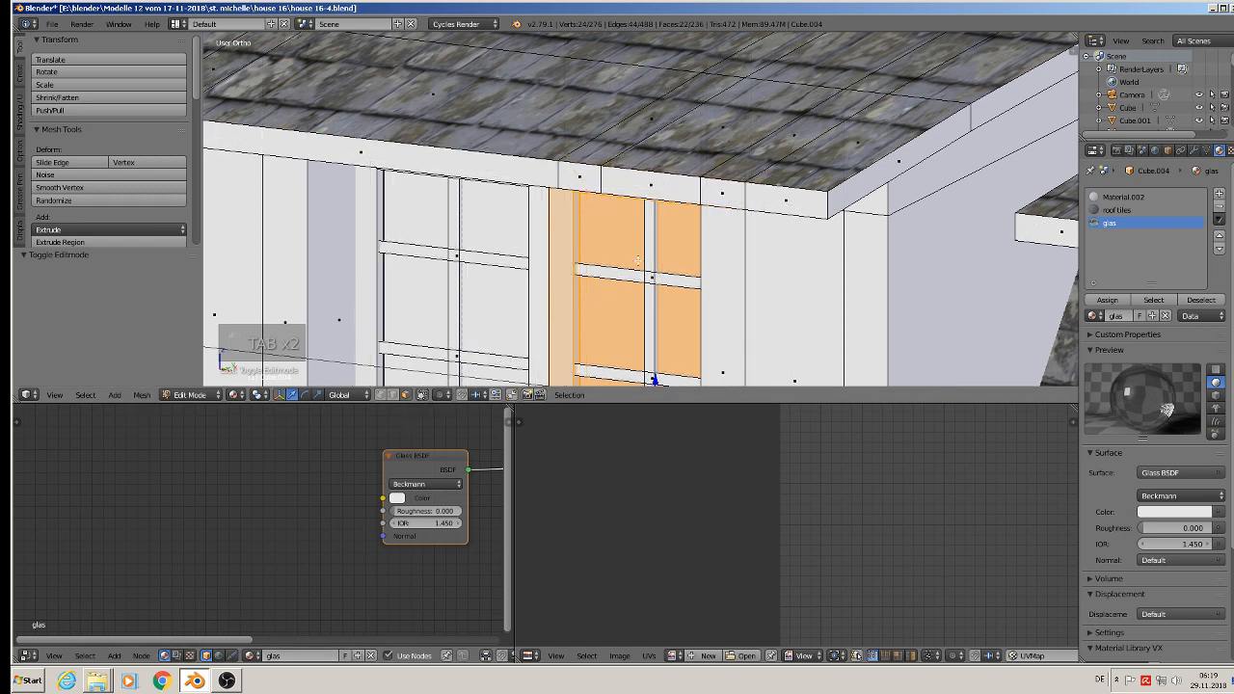
pyautogui.rightClick(638, 260)
pyautogui.press('KP_Decimal')
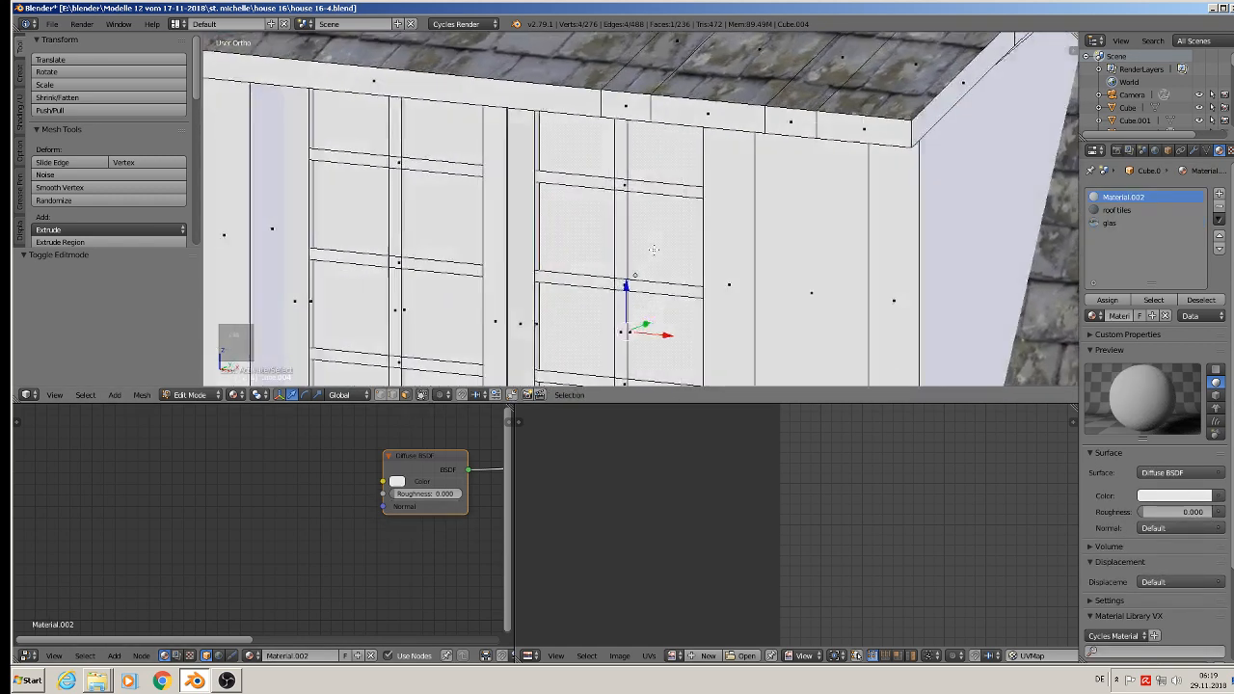
pyautogui.click(1110, 223)
pyautogui.click(1107, 300)
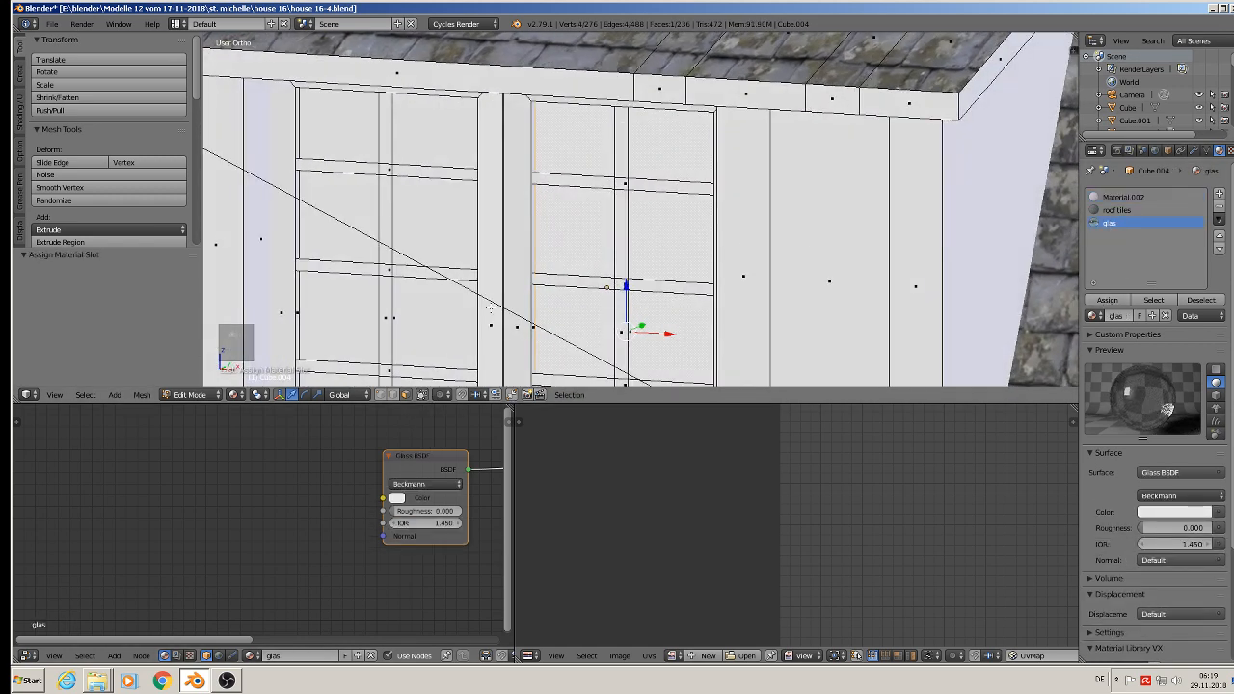
# Step: Check the right casement's panes in Rendered viewport shading and return to Material shading
pyautogui.click(234, 394)
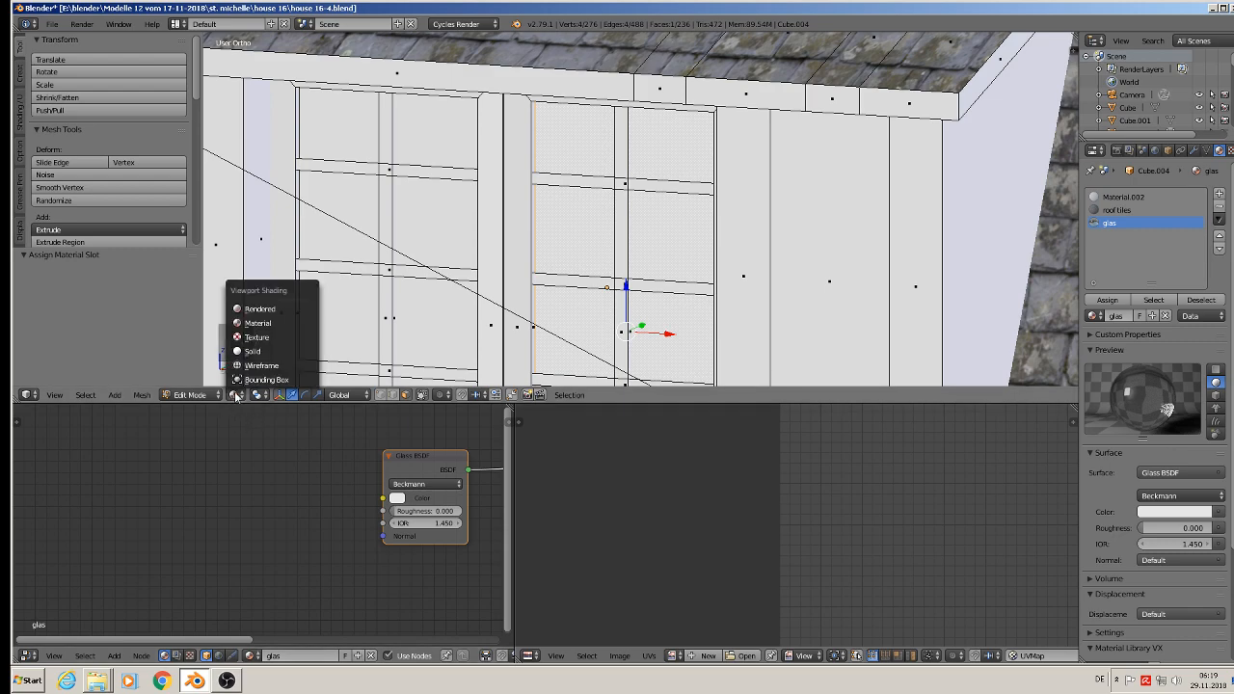
pyautogui.click(265, 308)
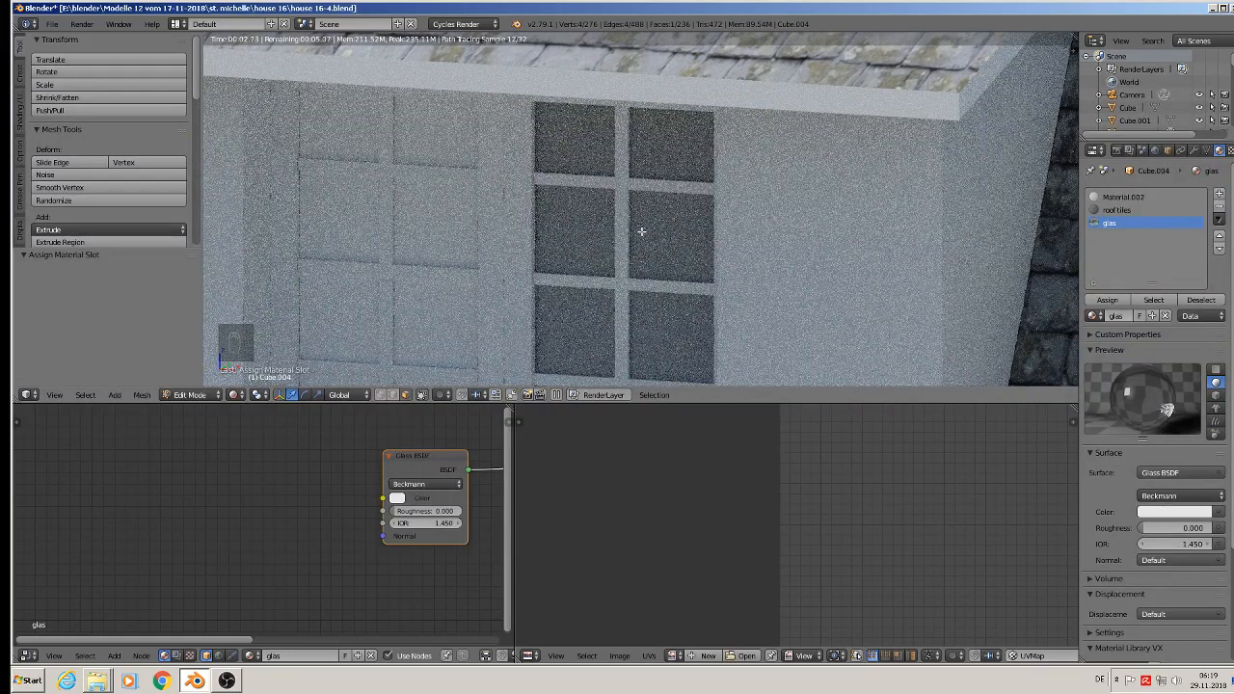
pyautogui.click(234, 394)
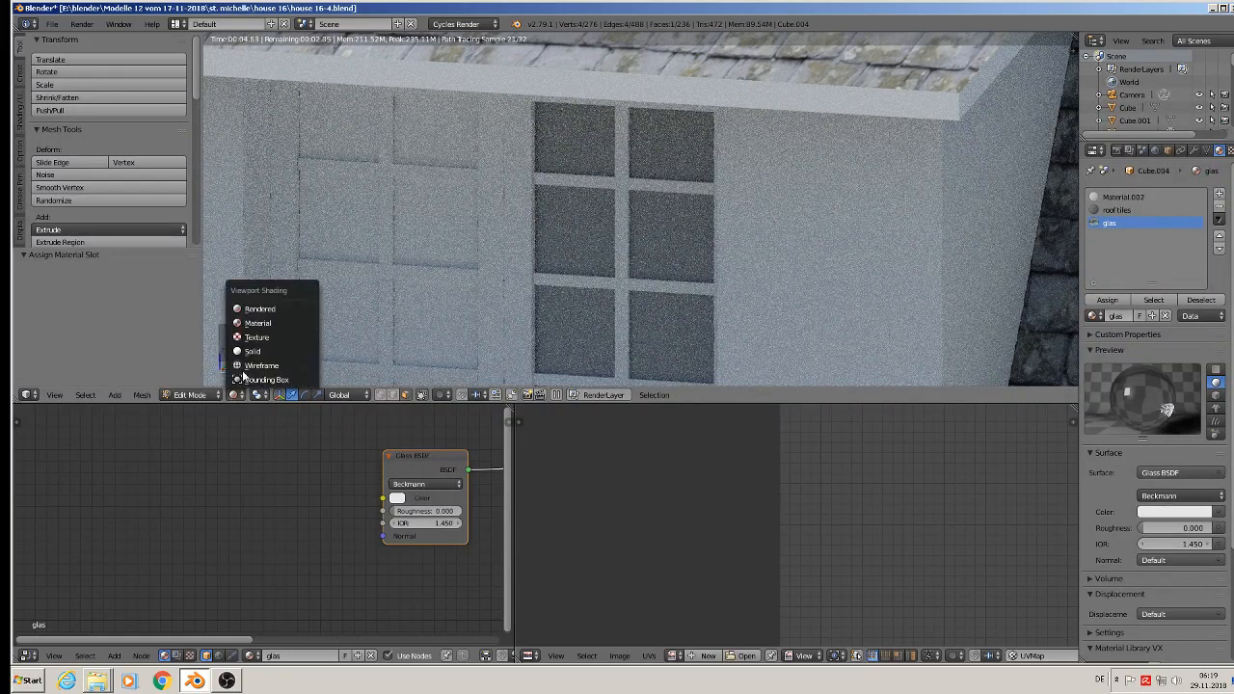
pyautogui.click(262, 328)
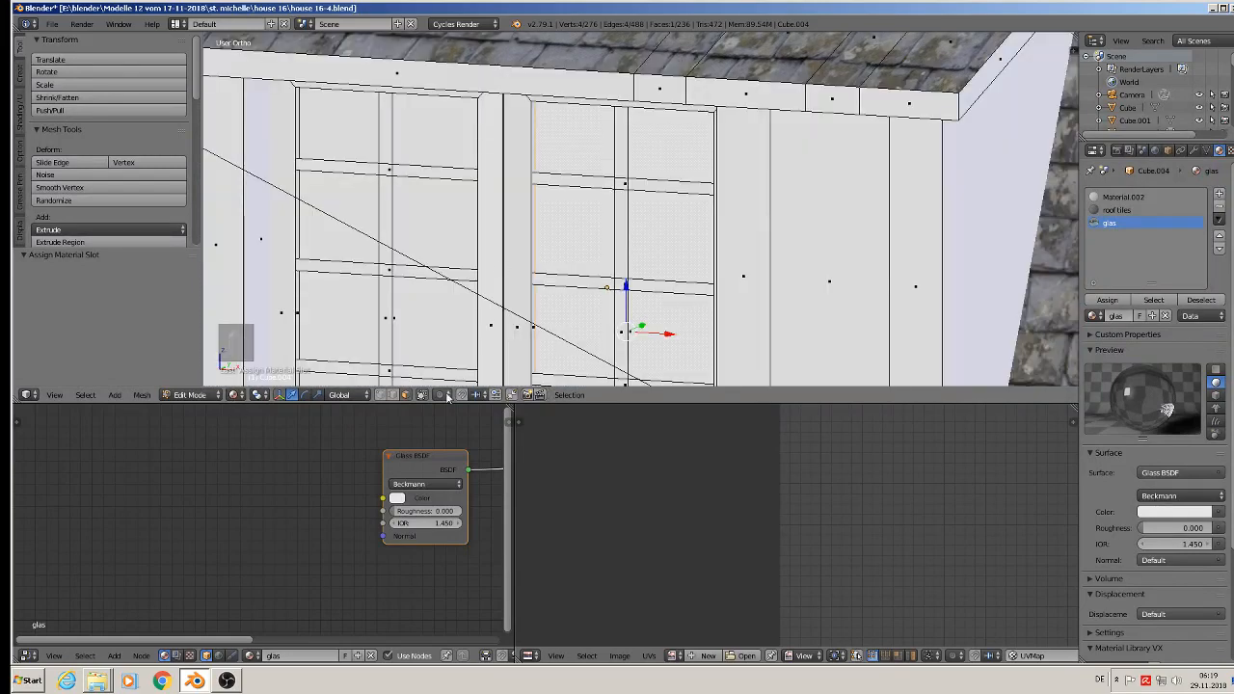
# Step: Try picking the right casement's pane face behind its glazing bar, and switch the viewport to Wireframe shading
pyautogui.scroll(6, 645, 289)
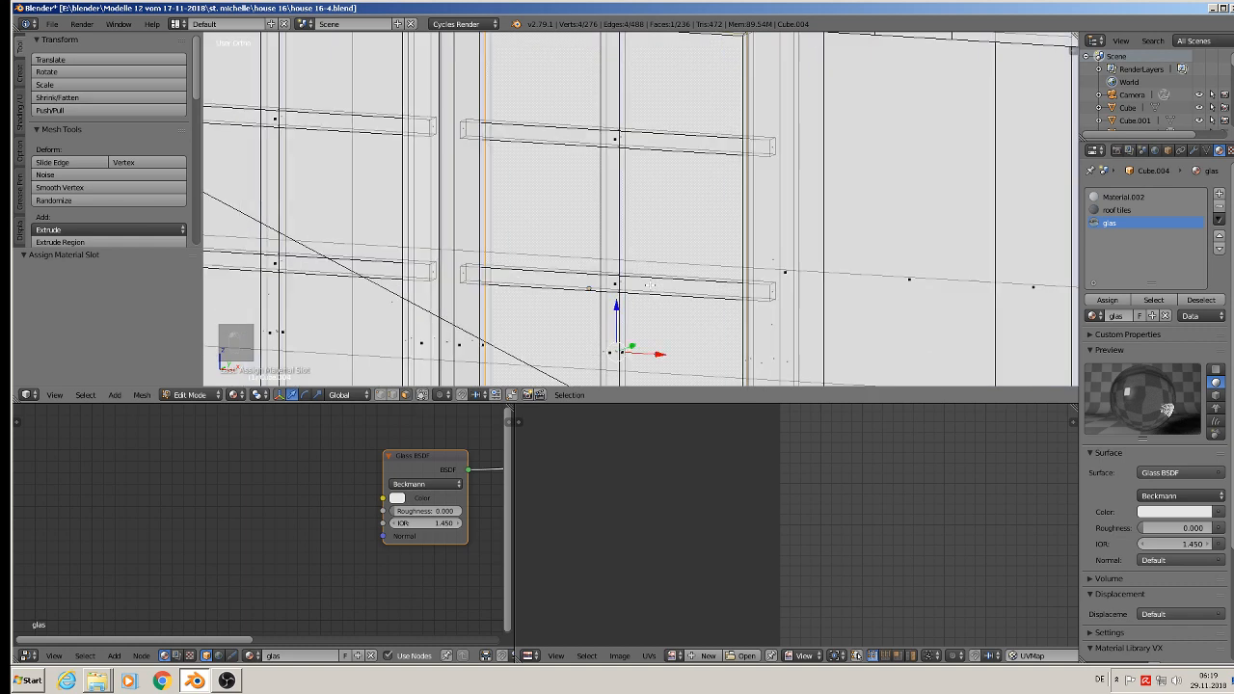
pyautogui.scroll(2, 645, 289)
pyautogui.rightClick(598, 271)
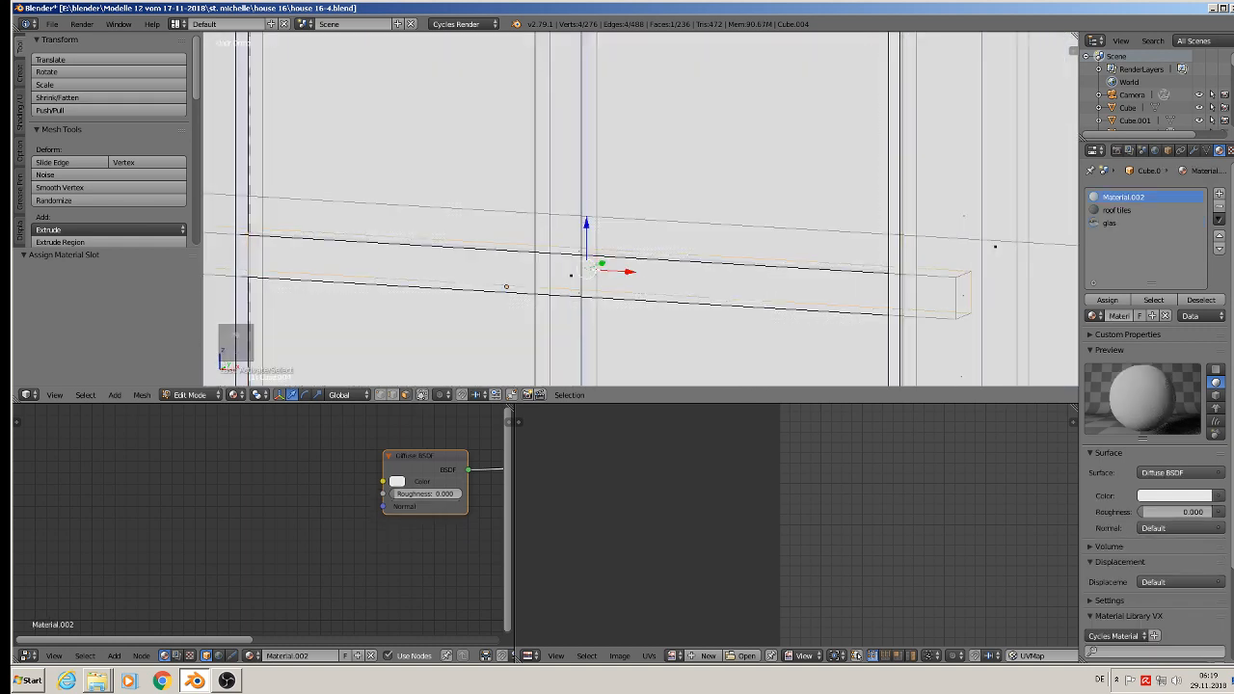
pyautogui.scroll(-4, 598, 271)
pyautogui.moveTo(615, 277)
pyautogui.mouseDown(button='middle')
pyautogui.moveTo(582, 293)
pyautogui.moveTo(581, 277)
pyautogui.mouseUp(button='middle')
pyautogui.click(234, 396)
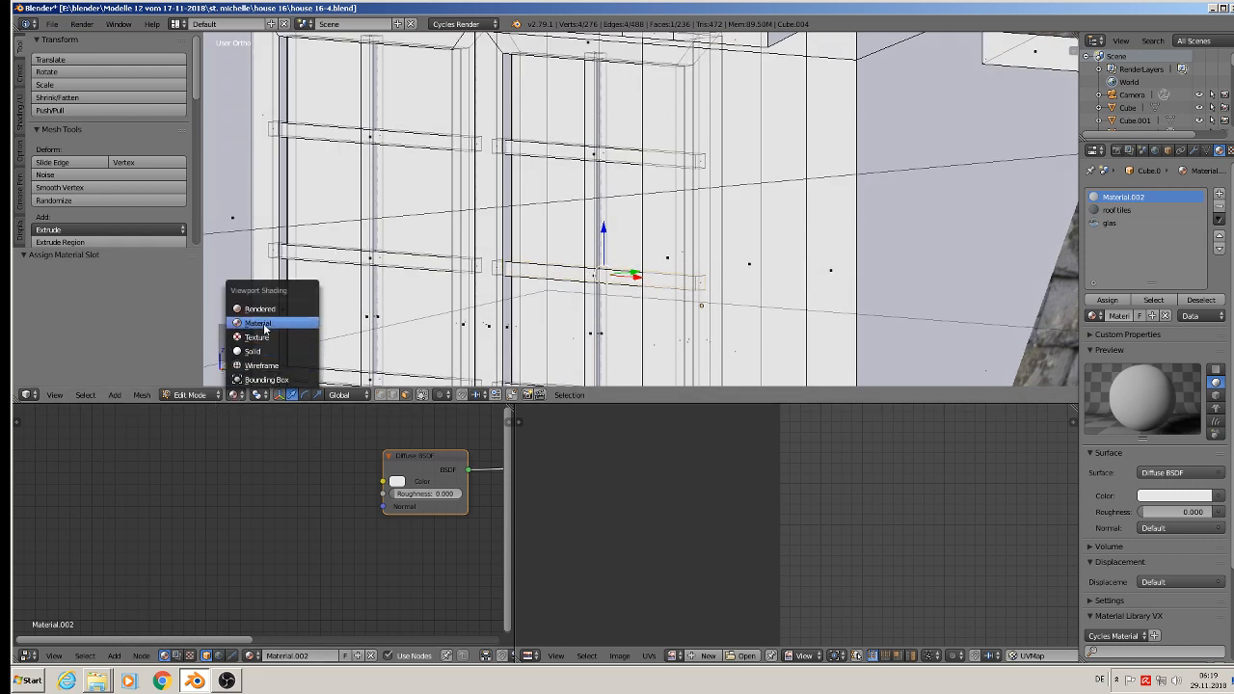
pyautogui.click(260, 366)
# Step: Select the right casement's rear pane face from inside the dormer and assign the glas material to it
pyautogui.moveTo(563, 317); pyautogui.dragTo(454, 316, button='middle')
pyautogui.scroll(7, 629, 265)
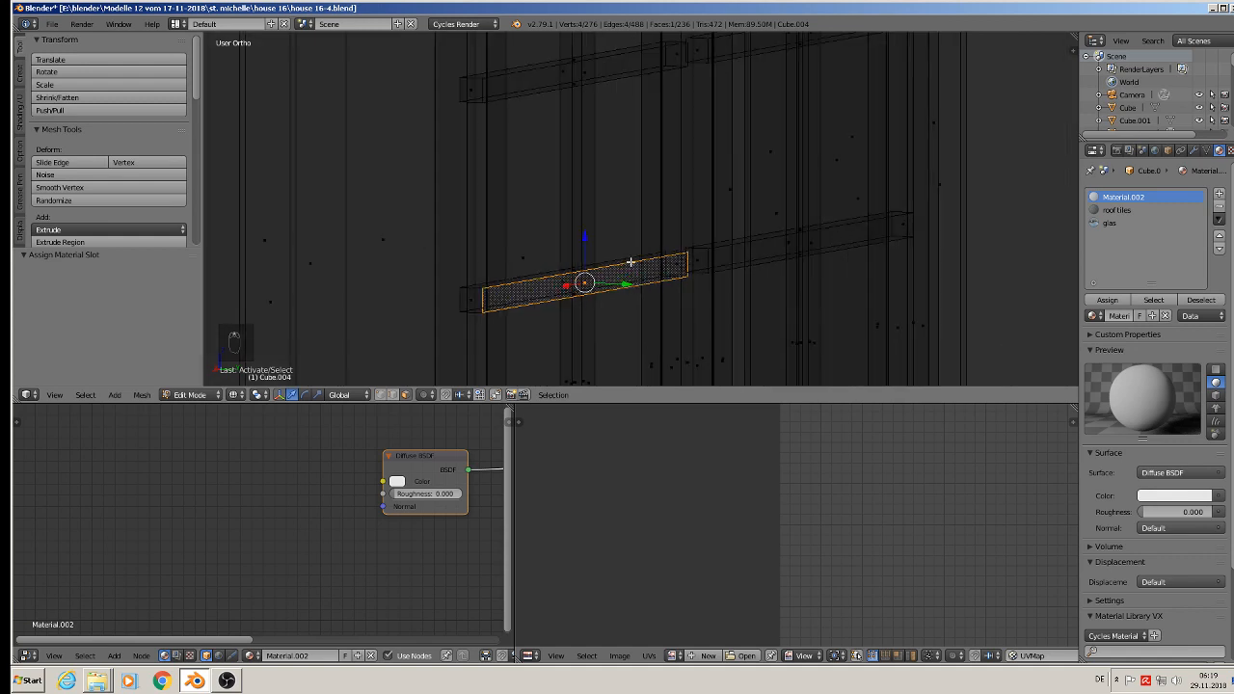
pyautogui.keyDown('shift'); pyautogui.scroll(-6, 592, 246); pyautogui.keyUp('shift')
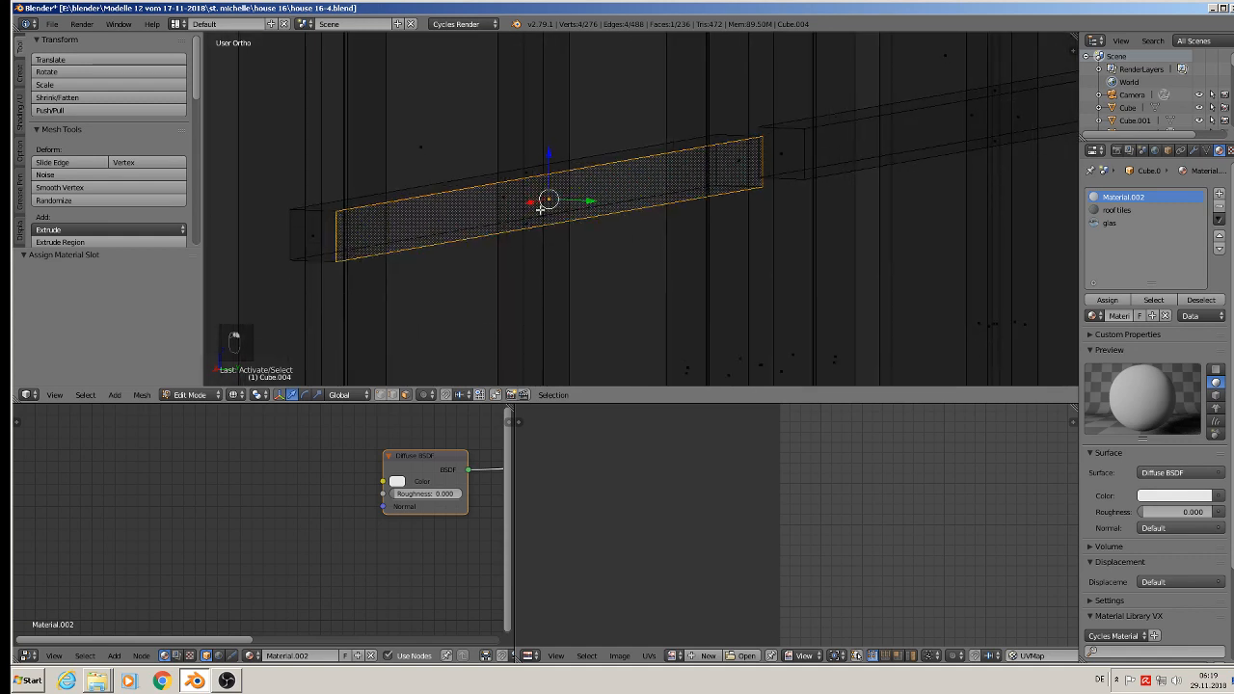
pyautogui.rightClick(530, 174)
pyautogui.moveTo(562, 229); pyautogui.dragTo(556, 378, button='middle')
pyautogui.rightClick(528, 341)
pyautogui.scroll(-3, 528, 340)
pyautogui.click(1107, 223)
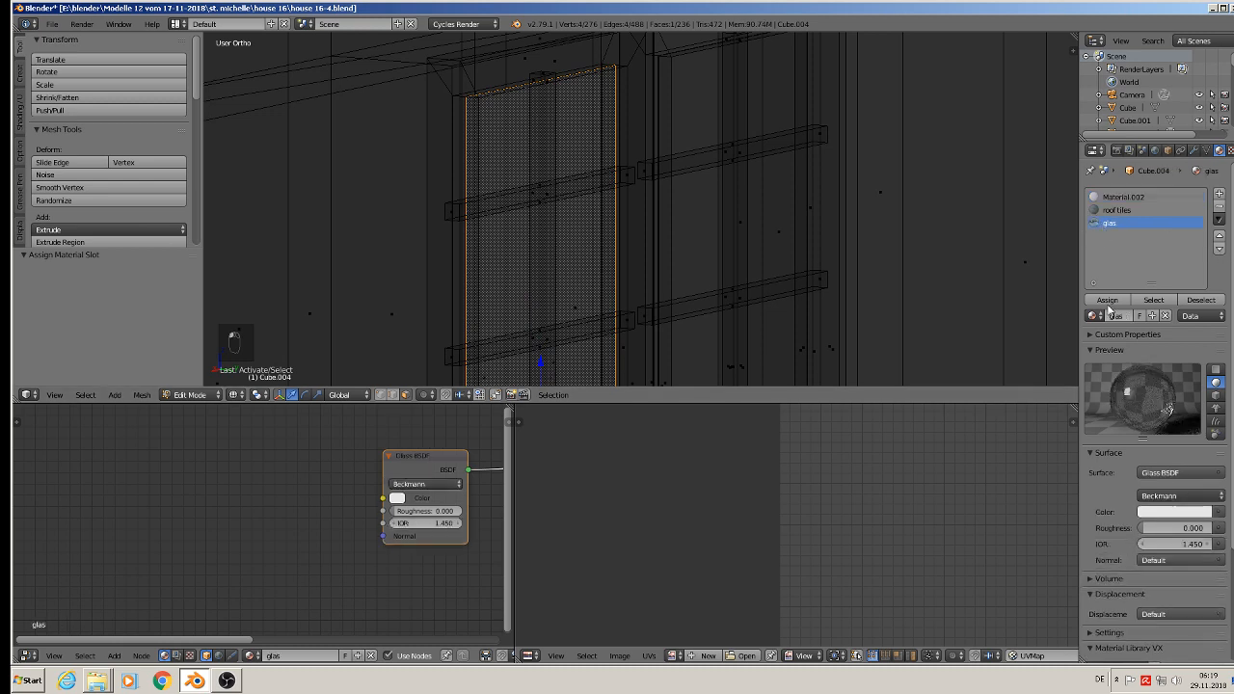
pyautogui.click(1107, 300)
# Step: Select the left casement's rear pane face, avoiding the glazing bar faces, and assign the glas material to it
pyautogui.scroll(5, 760, 308)
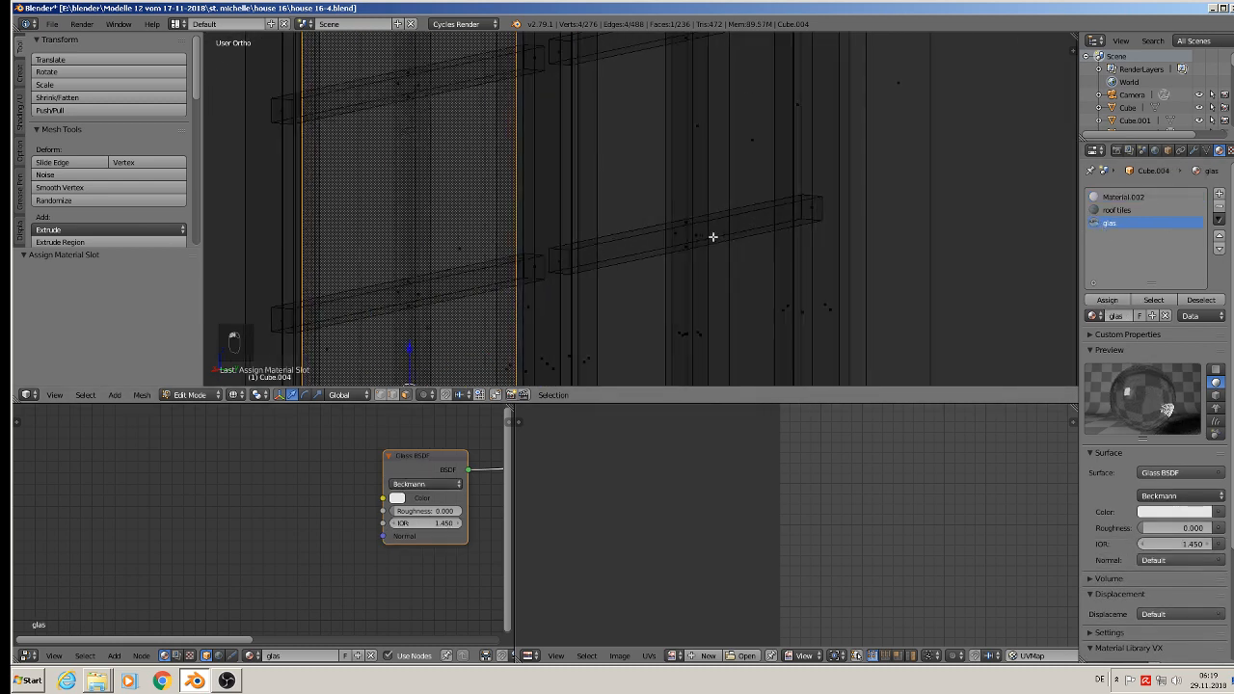
pyautogui.rightClick(678, 248)
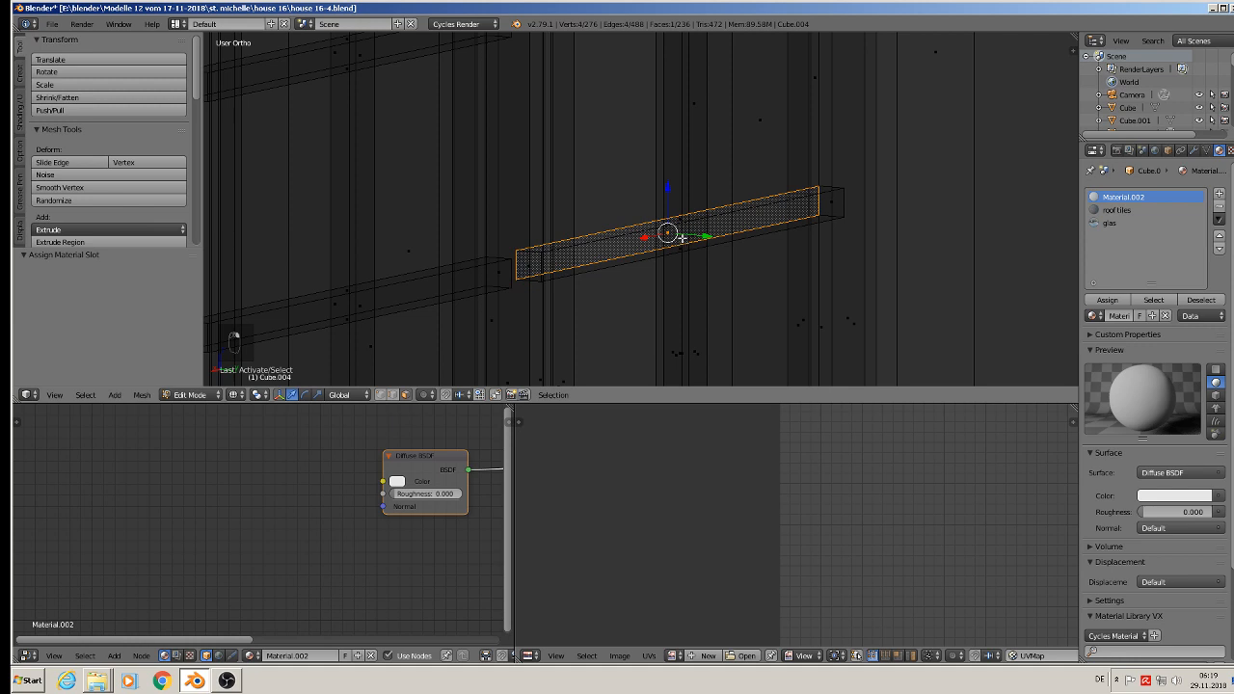
pyautogui.rightClick(688, 236)
pyautogui.rightClick(685, 219)
pyautogui.rightClick(684, 237)
pyautogui.rightClick(680, 246)
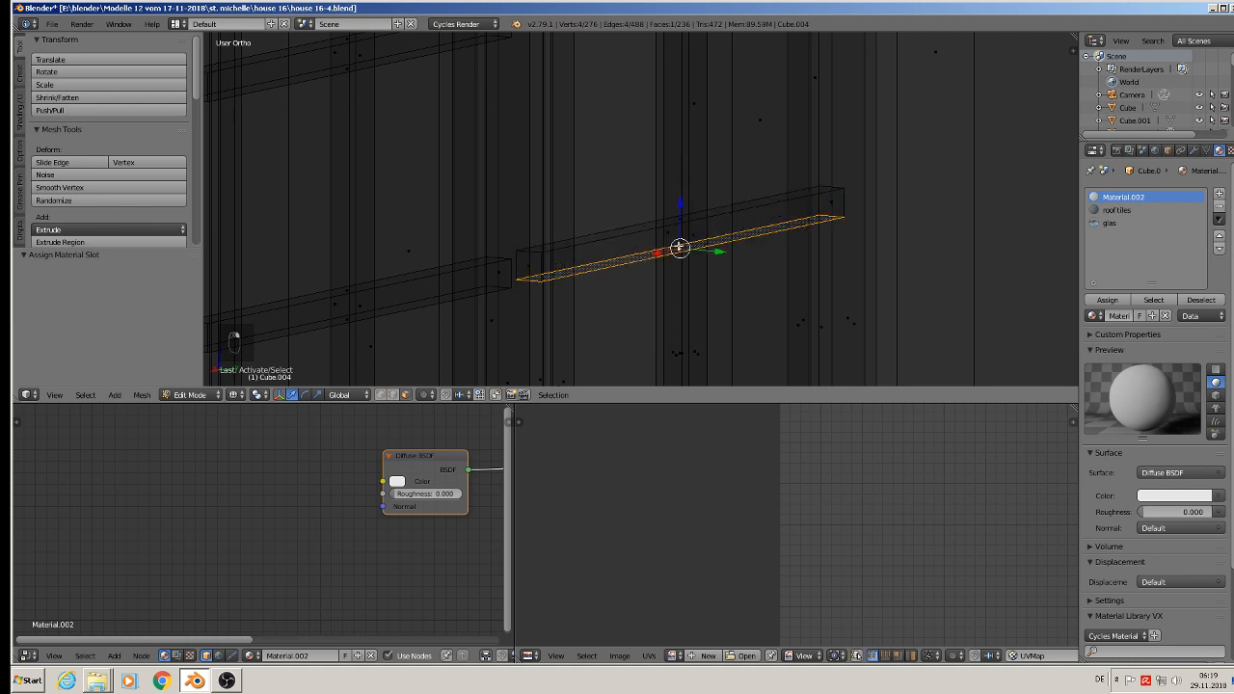
pyautogui.moveTo(689, 276); pyautogui.dragTo(687, 327, button='middle')
pyautogui.rightClick(679, 351)
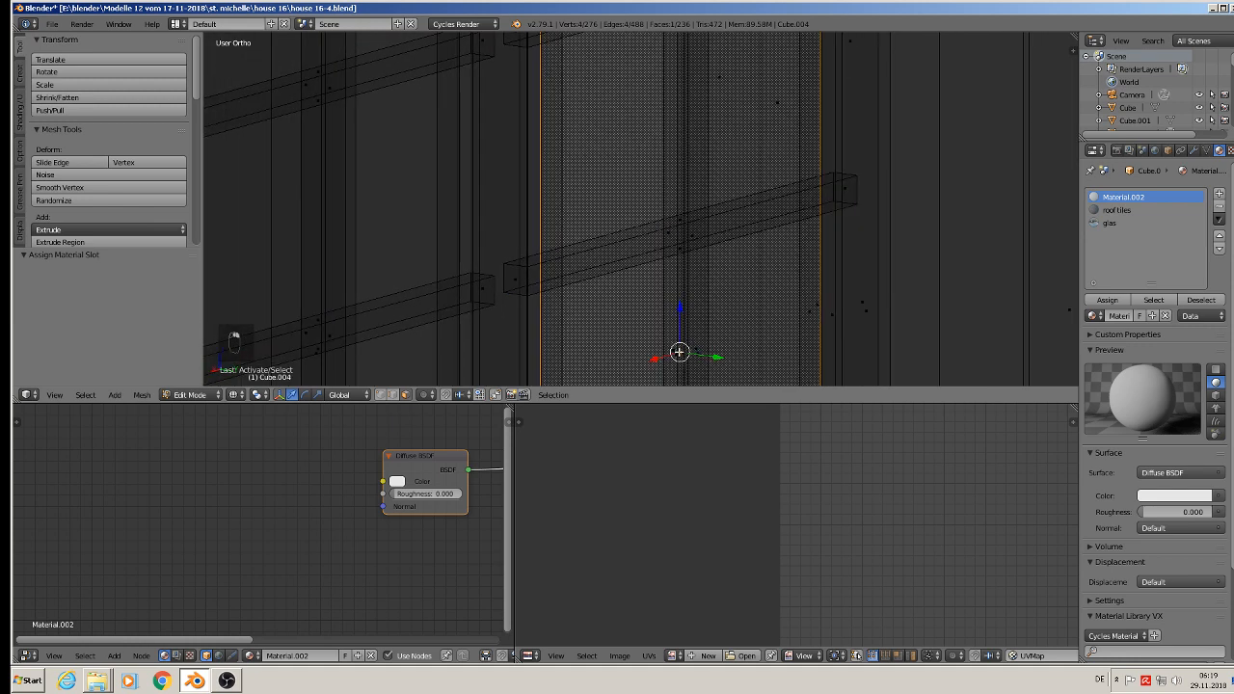
pyautogui.click(1109, 223)
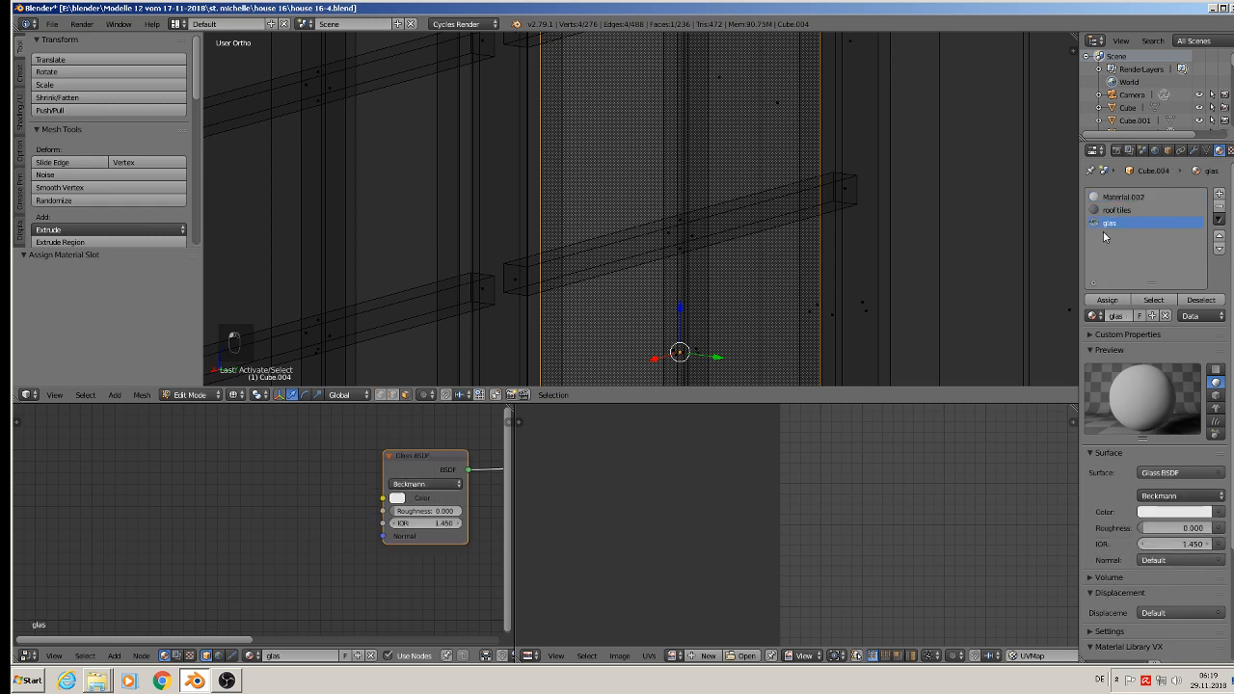
pyautogui.click(1107, 300)
# Step: From the outside, select the left casement's front pane face and assign the glas material to it
pyautogui.rightClick(680, 210)
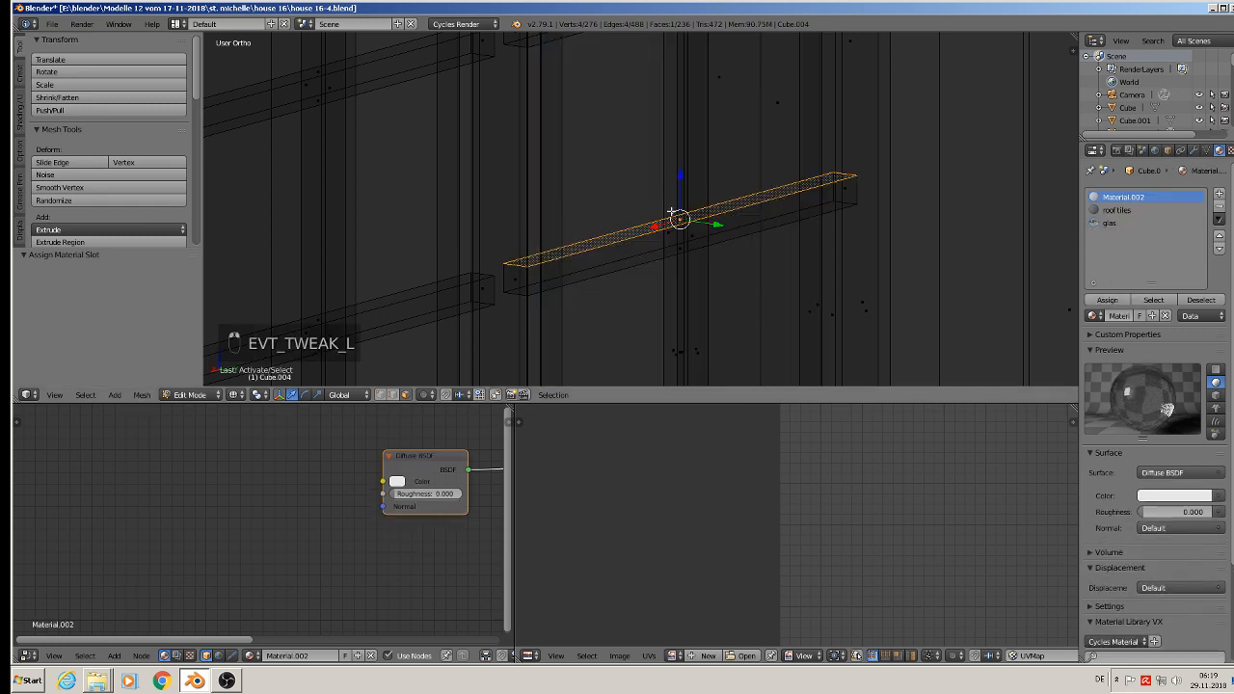
pyautogui.moveTo(680, 210); pyautogui.dragTo(666, 171, button='middle')
pyautogui.rightClick(630, 212)
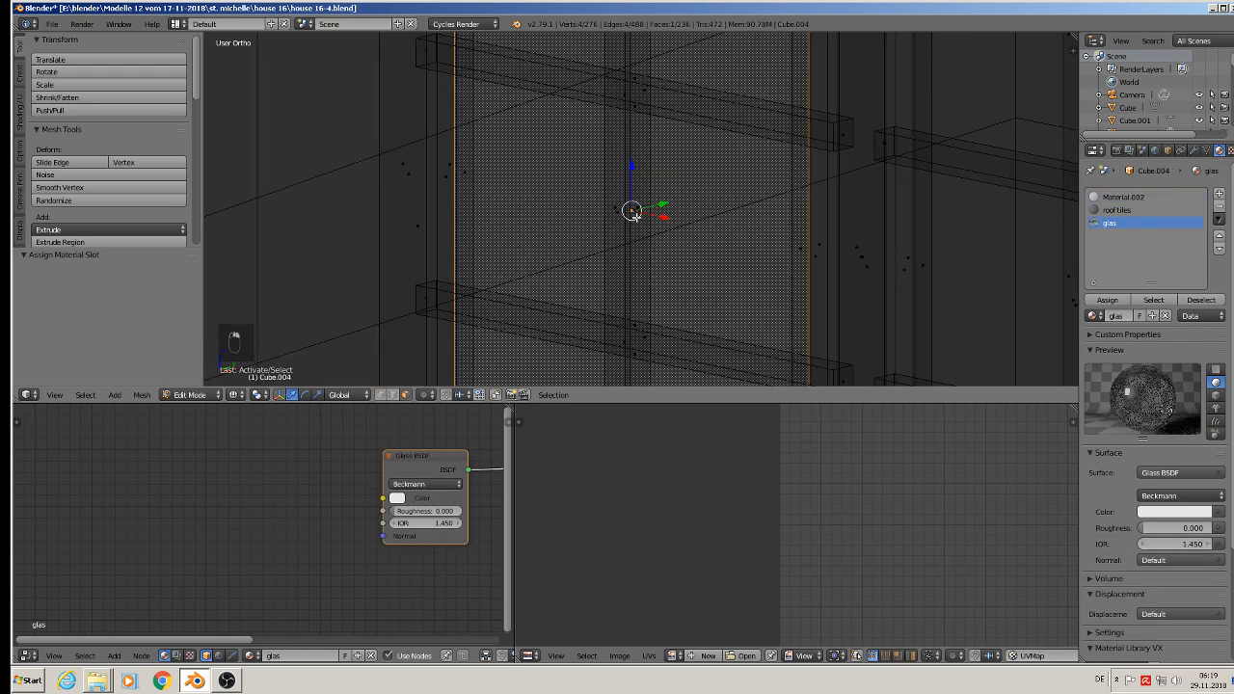
pyautogui.click(1107, 300)
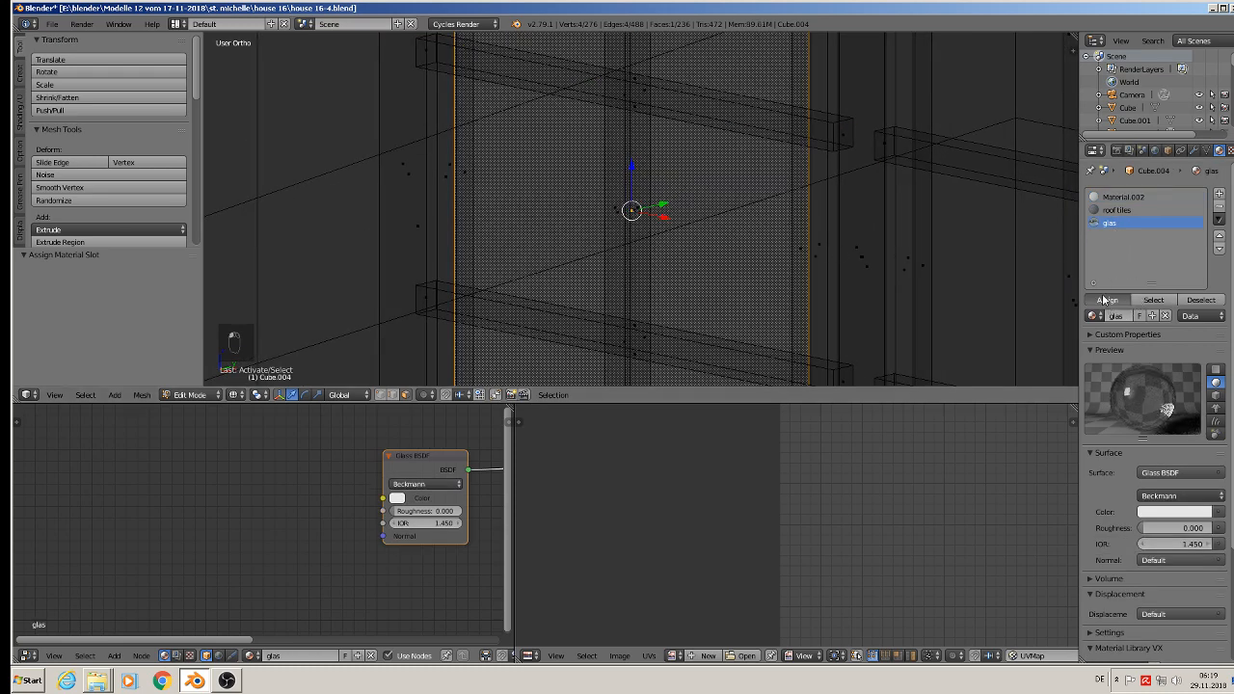
# Step: Switch the viewport back to Material shading and return to Object Mode
pyautogui.scroll(-5, 408, 309)
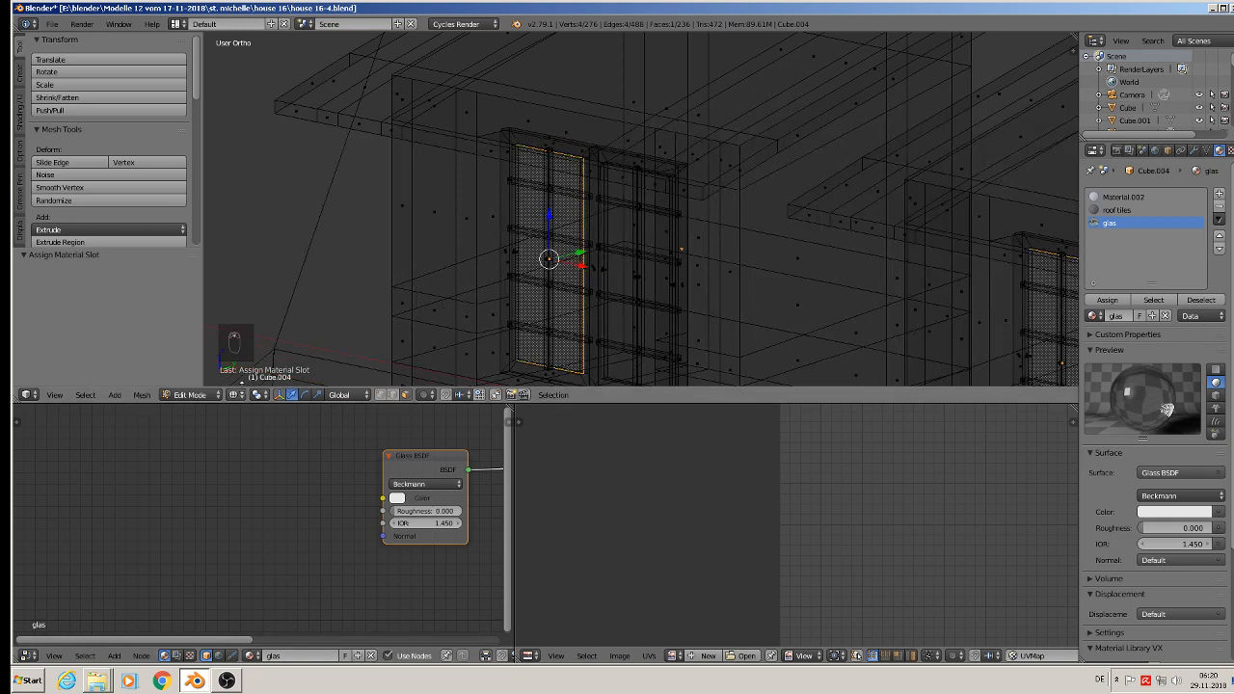
pyautogui.click(237, 394)
pyautogui.click(253, 322)
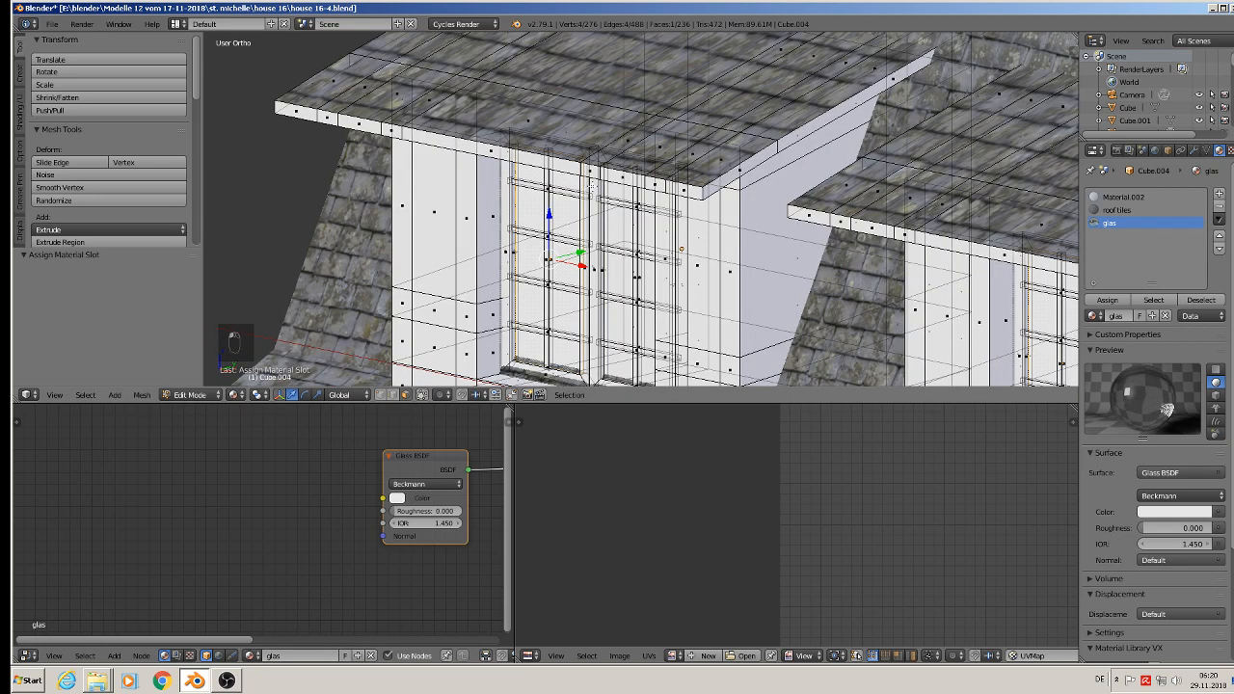
pyautogui.scroll(-3, 591, 188)
pyautogui.press('Tab')
pyautogui.moveTo(612, 198); pyautogui.dragTo(667, 206, button='middle')
# Step: Compare the panes of both dormer windows in Rendered viewport shading and return to Material shading
pyautogui.click(255, 396)
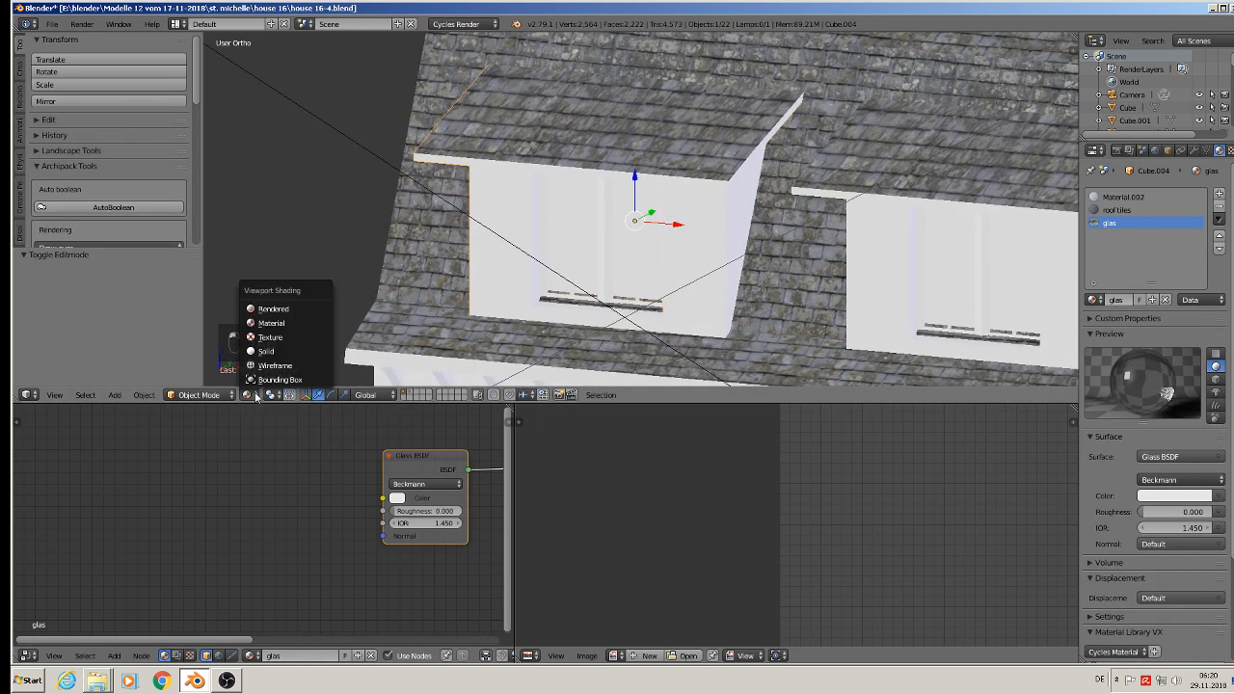
pyautogui.click(272, 309)
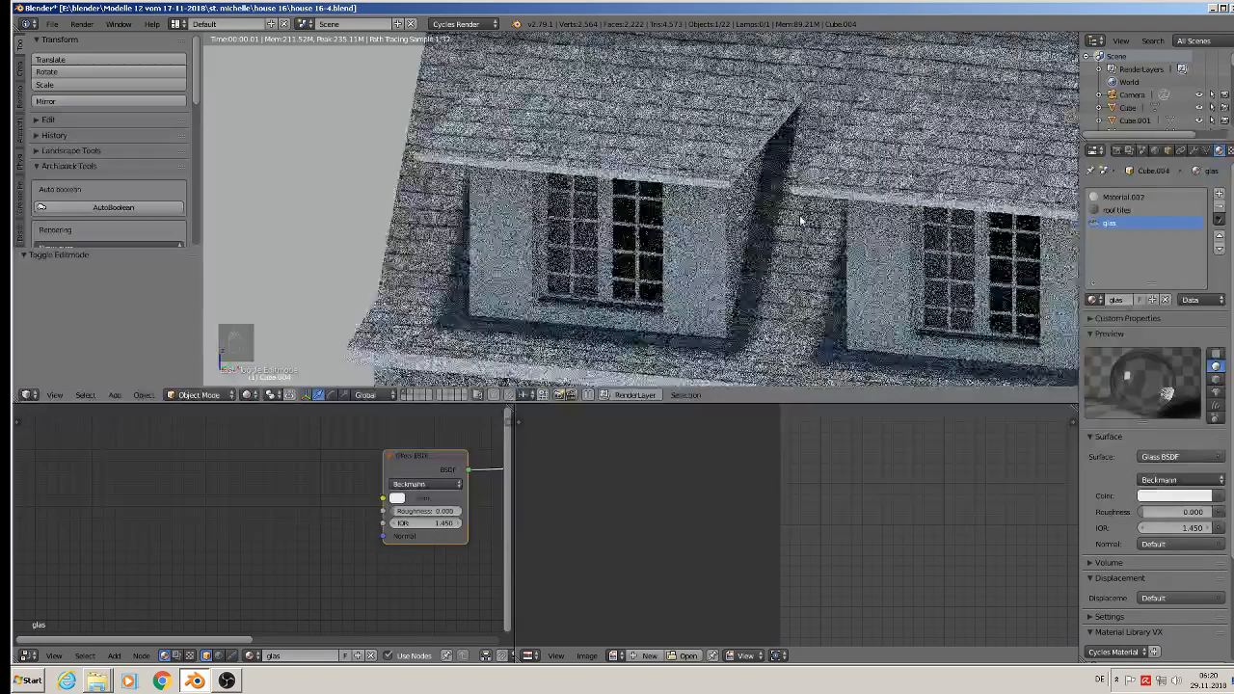
pyautogui.moveTo(920, 286); pyautogui.dragTo(885, 279, button='middle')
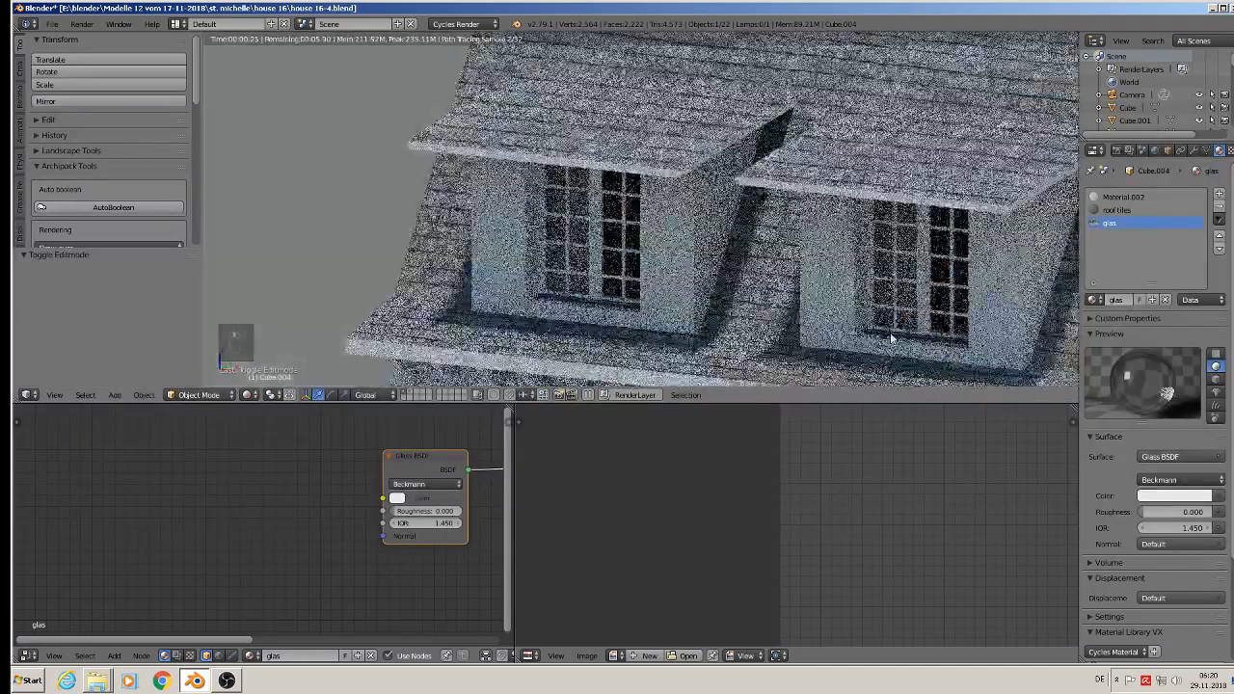
pyautogui.scroll(3, 914, 279)
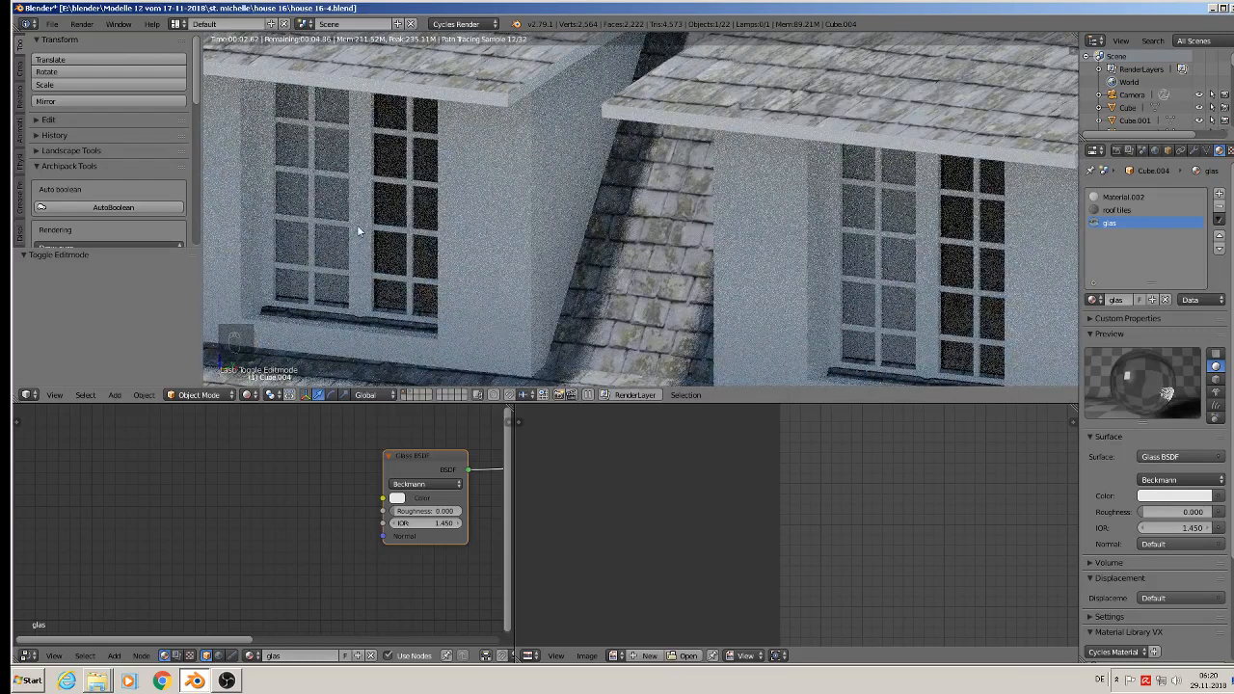
pyautogui.click(253, 396)
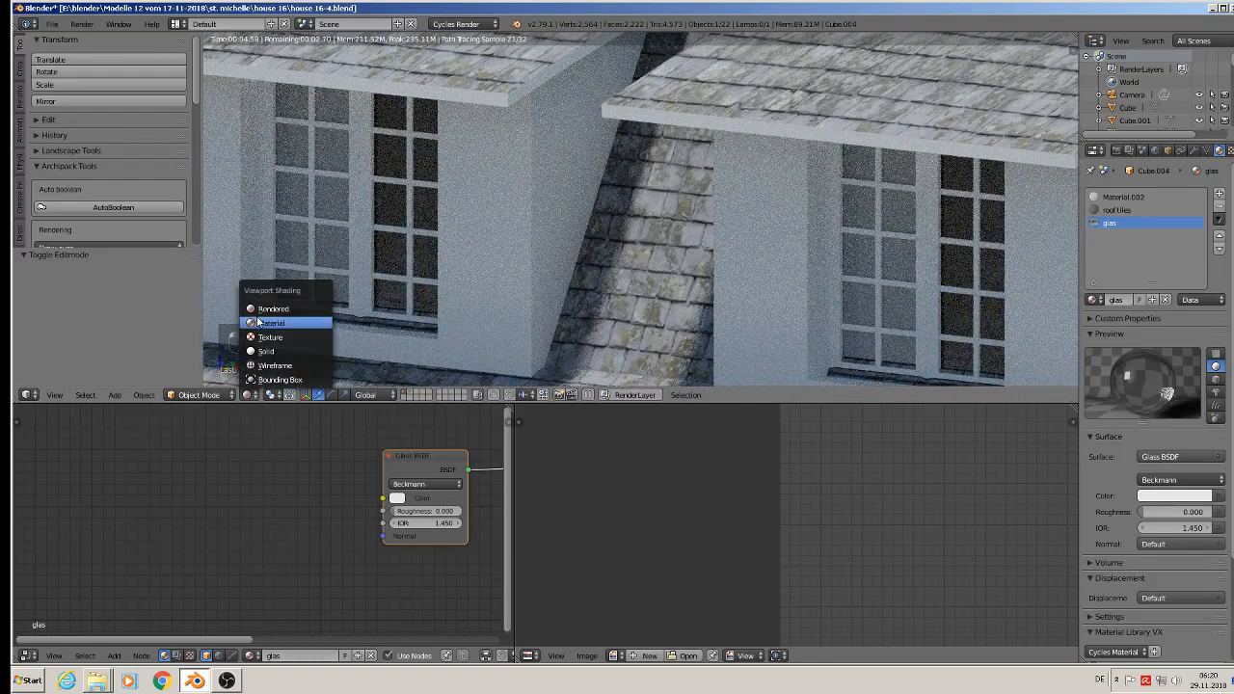
pyautogui.click(290, 319)
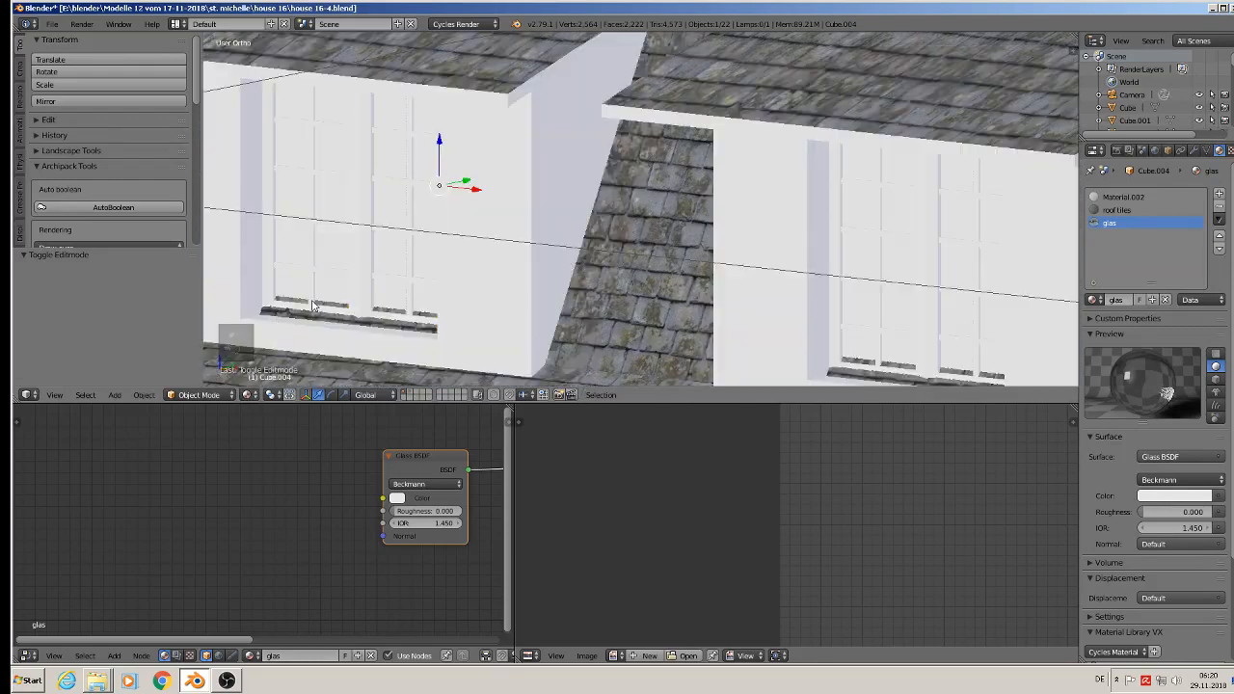
# Step: Switch the viewport to Wireframe shading and re-enter Edit Mode on the dormer object
pyautogui.click(253, 395)
pyautogui.click(261, 365)
pyautogui.scroll(3, 333, 230)
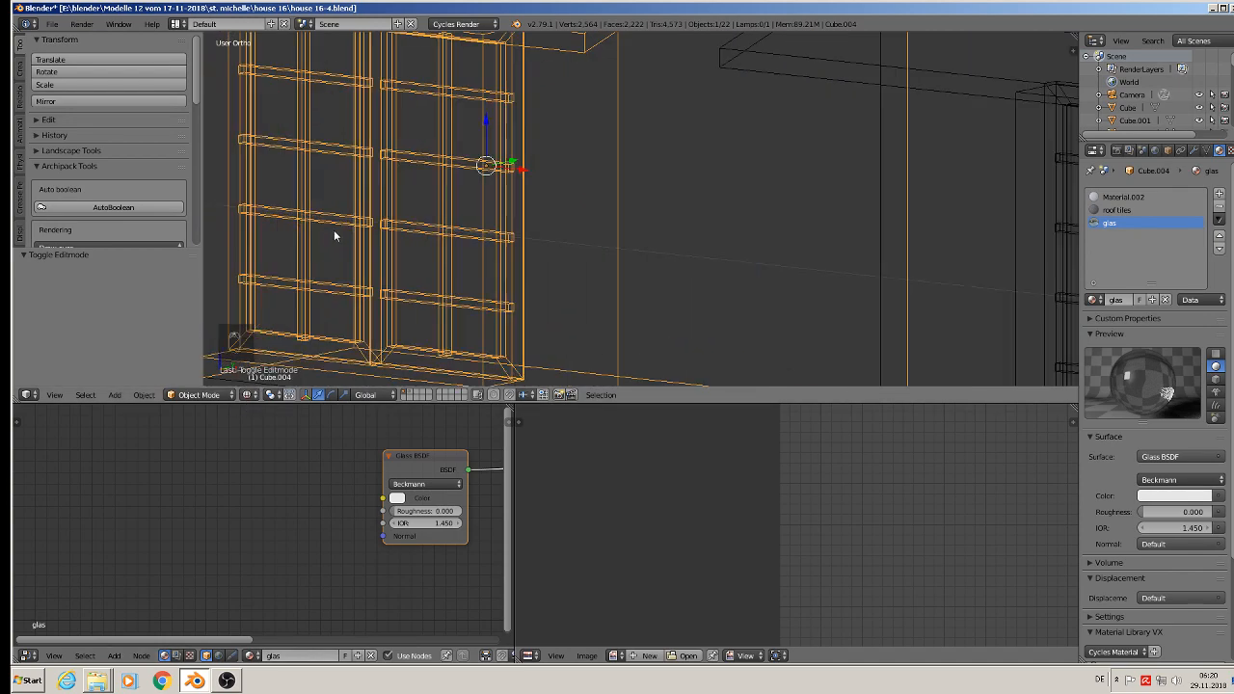
pyautogui.scroll(-3, 328, 229)
pyautogui.press('Tab')
pyautogui.moveTo(336, 201); pyautogui.dragTo(318, 206, button='middle')
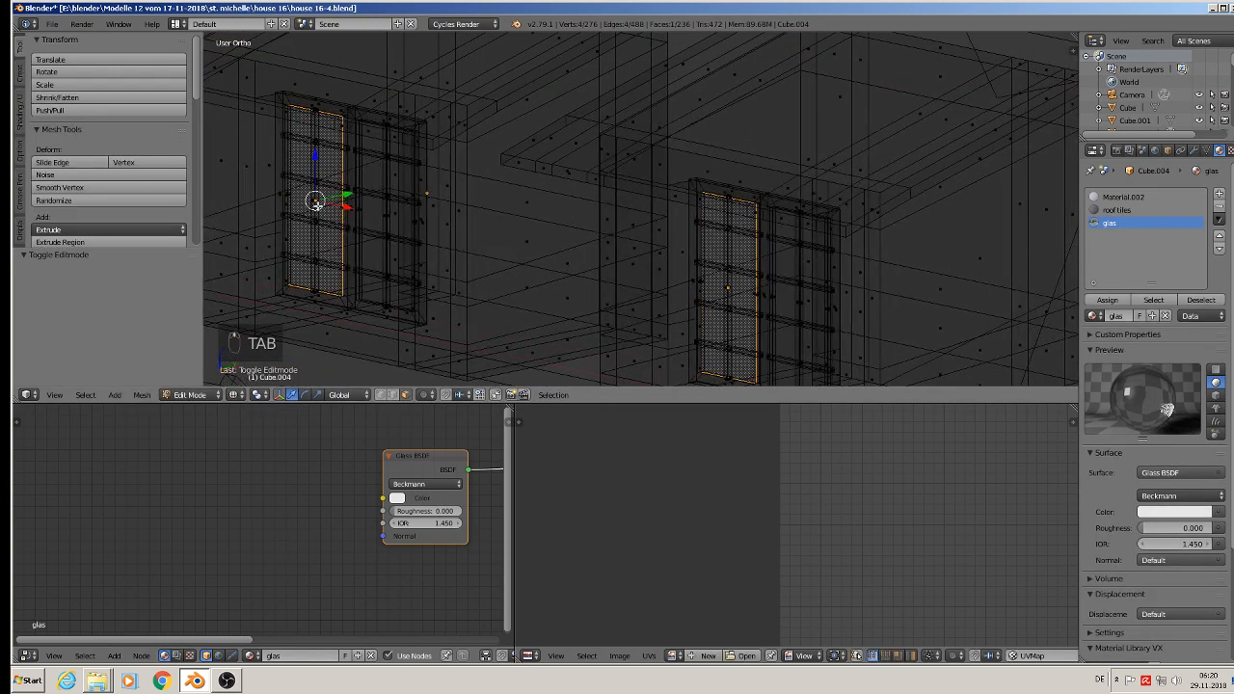
# Step: Try picking the left casement's remaining pane face among the overlapping glazing bar and frame faces
pyautogui.scroll(4, 285, 102)
pyautogui.moveTo(286, 97); pyautogui.dragTo(308, 148, button='middle')
pyautogui.scroll(5, 313, 122)
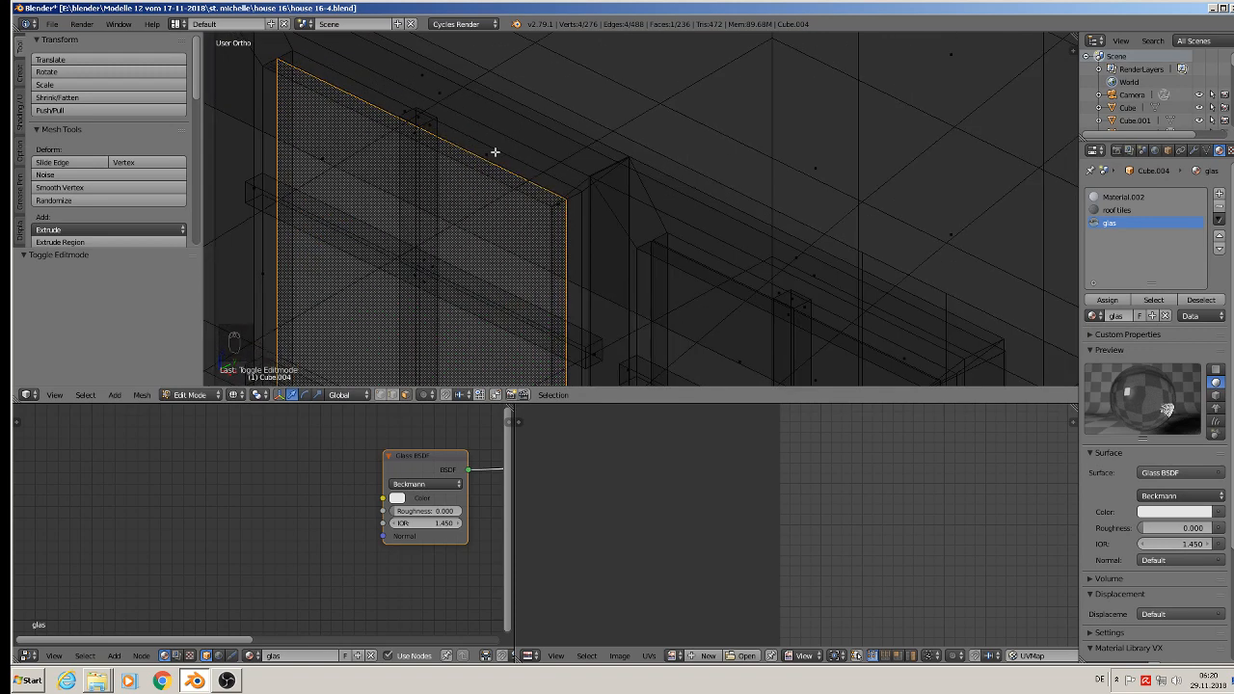
pyautogui.scroll(6, 474, 298)
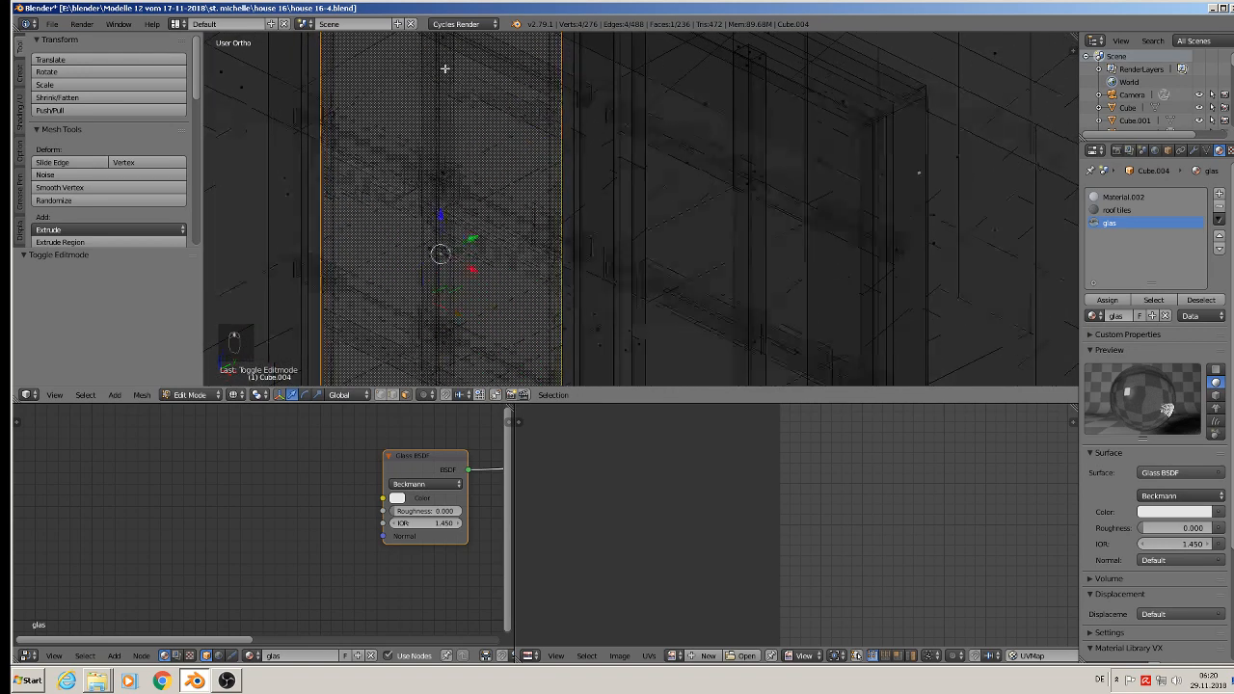
pyautogui.scroll(-2, 456, 230)
pyautogui.keyDown('shift'); pyautogui.moveTo(475, 327); pyautogui.dragTo(431, 88, button='middle'); pyautogui.keyUp('shift')
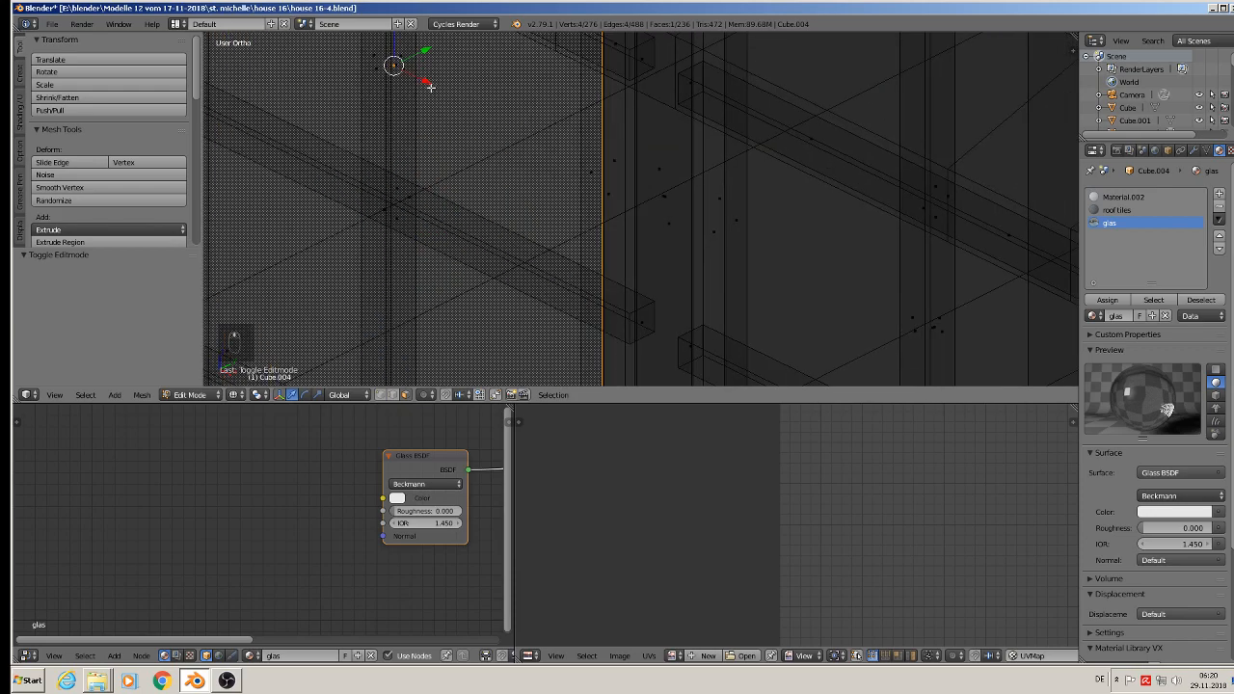
pyautogui.rightClick(411, 205)
pyautogui.moveTo(408, 199); pyautogui.dragTo(413, 162, button='middle')
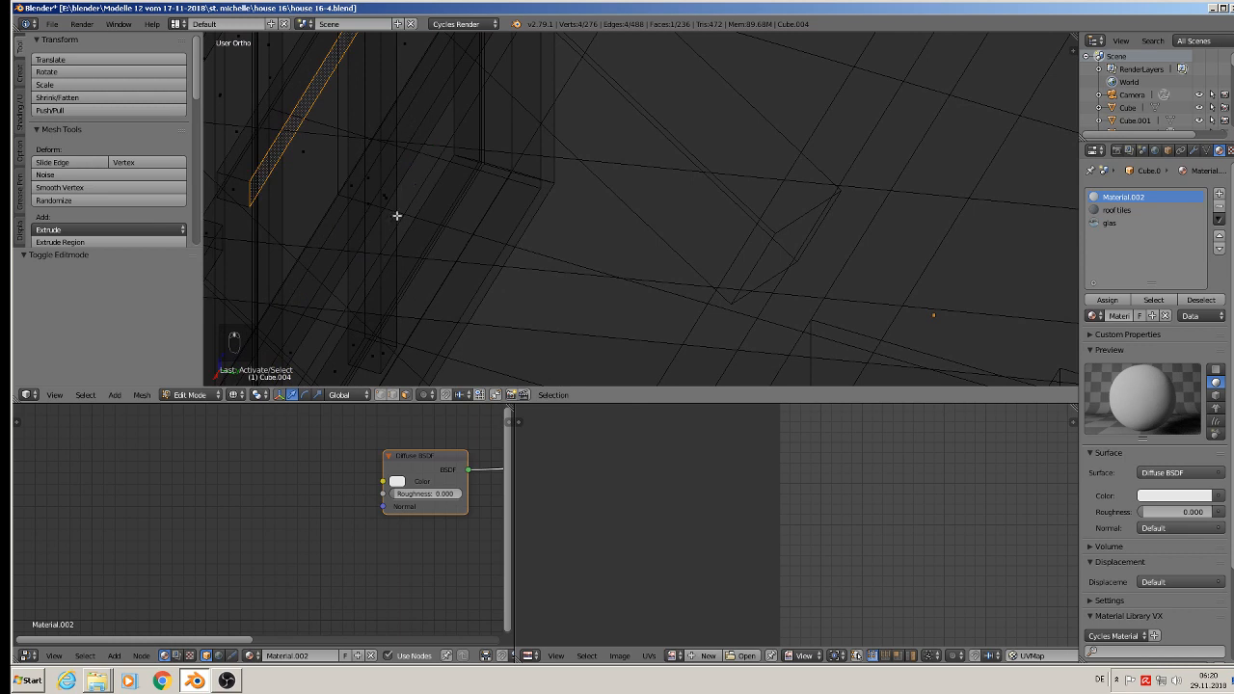
pyautogui.rightClick(387, 211)
pyautogui.rightClick(385, 194)
pyautogui.rightClick(371, 178)
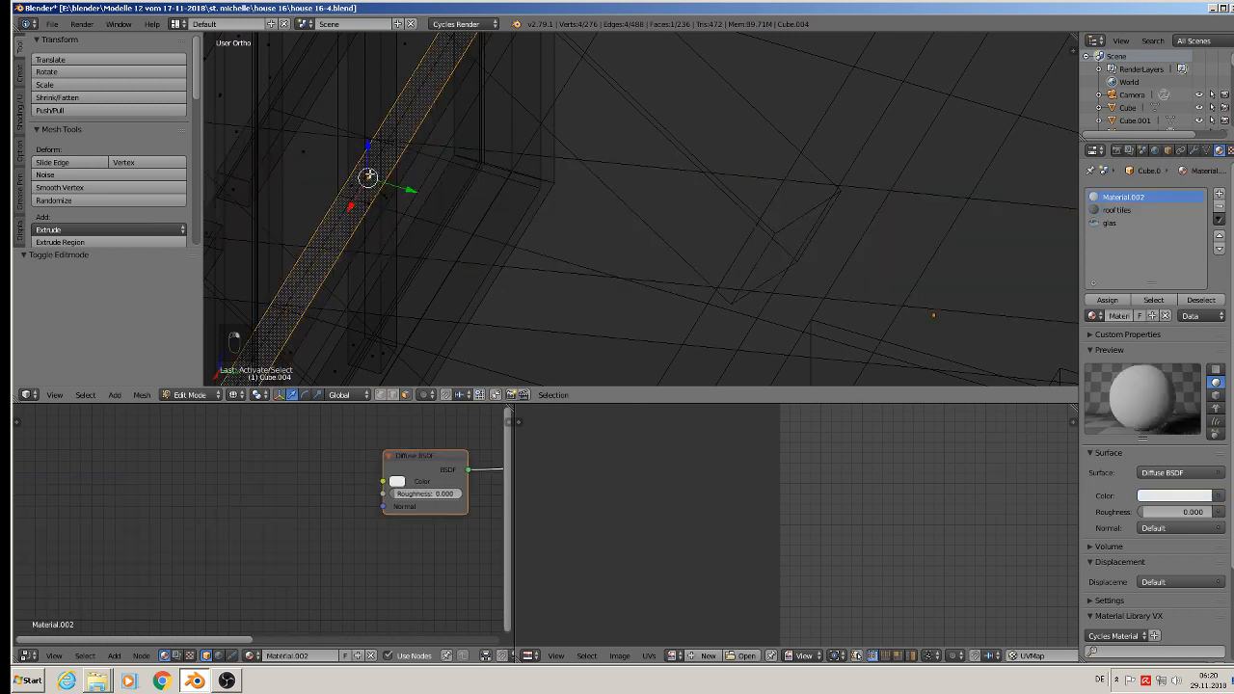
pyautogui.rightClick(373, 200)
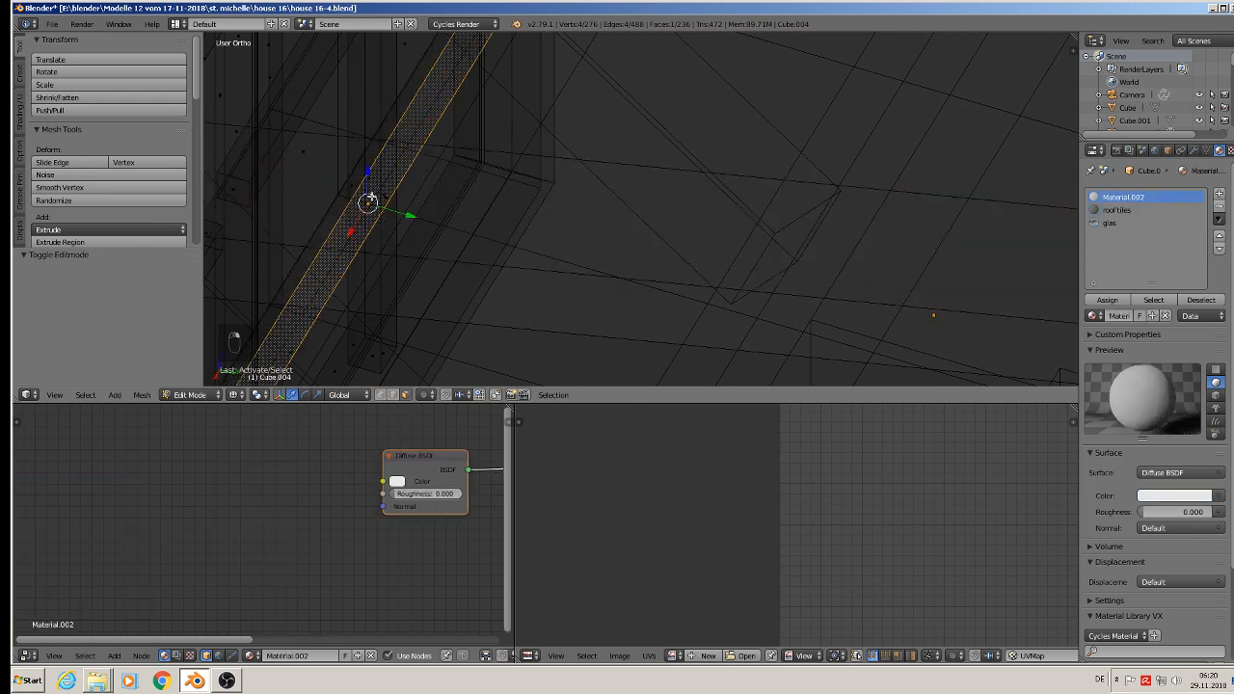
pyautogui.rightClick(356, 183)
# Step: From a nearly edge-on view, select the left casement's remaining pane face and assign the glas material to it
pyautogui.moveTo(362, 172); pyautogui.dragTo(541, 196, button='middle')
pyautogui.scroll(5, 460, 168)
pyautogui.rightClick(512, 180)
pyautogui.rightClick(502, 190)
pyautogui.moveTo(573, 209); pyautogui.dragTo(625, 261, button='middle')
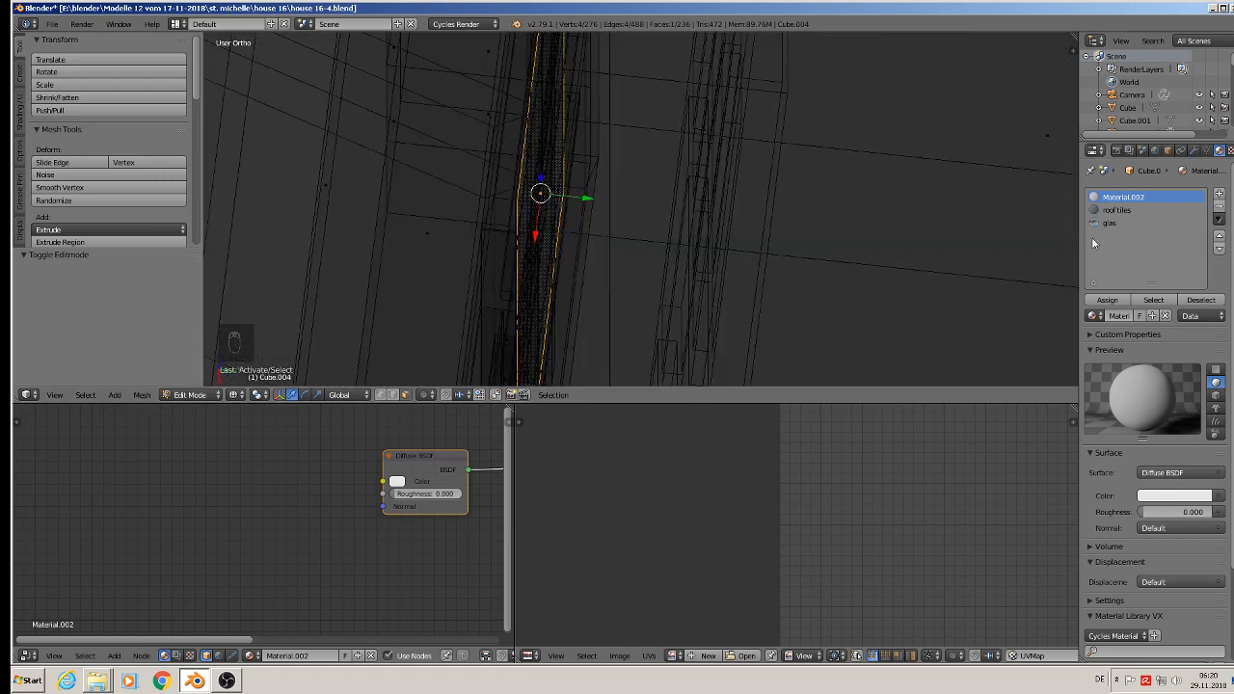
pyautogui.click(1114, 223)
pyautogui.click(1114, 307)
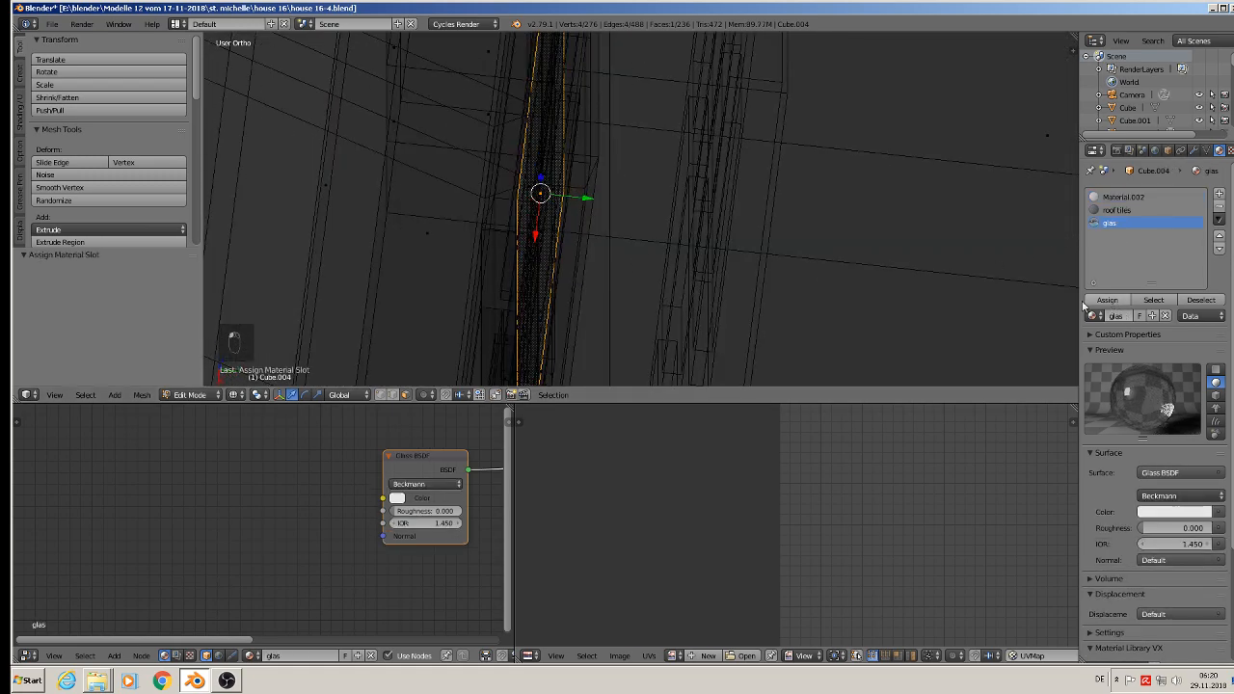
# Step: Return the viewport to Material shading and limit selection to visible geometry
pyautogui.moveTo(617, 193); pyautogui.dragTo(321, 321, button='middle')
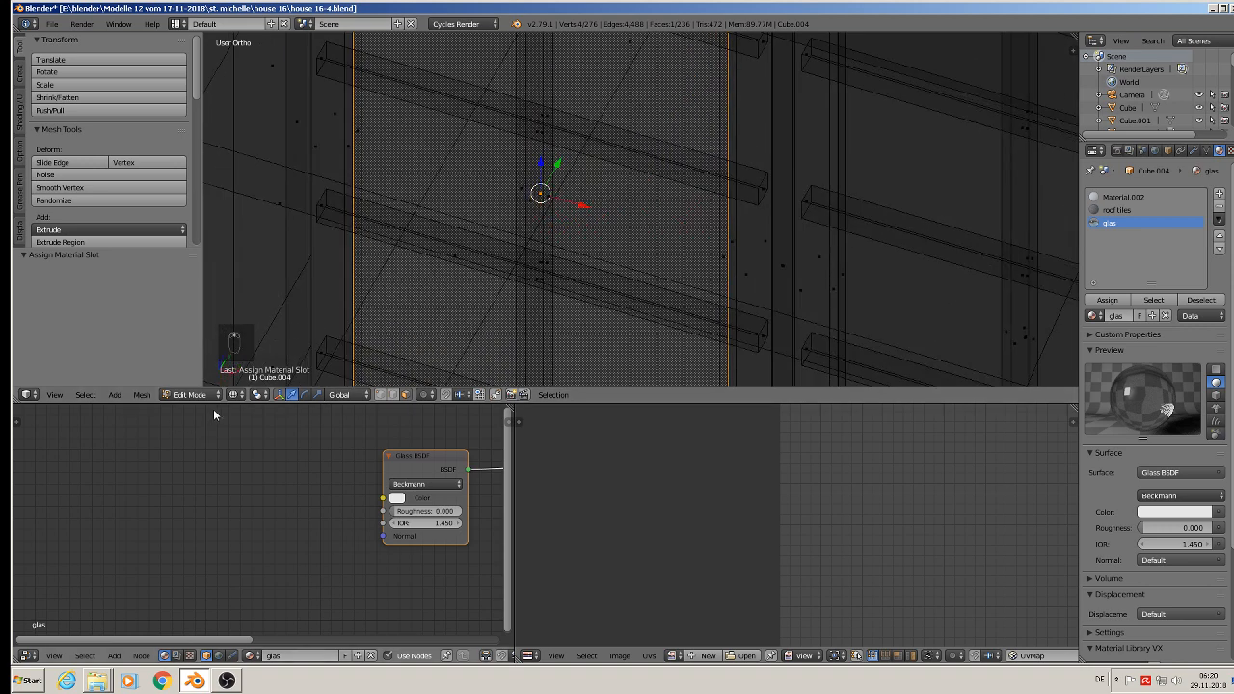
pyautogui.click(233, 394)
pyautogui.click(252, 324)
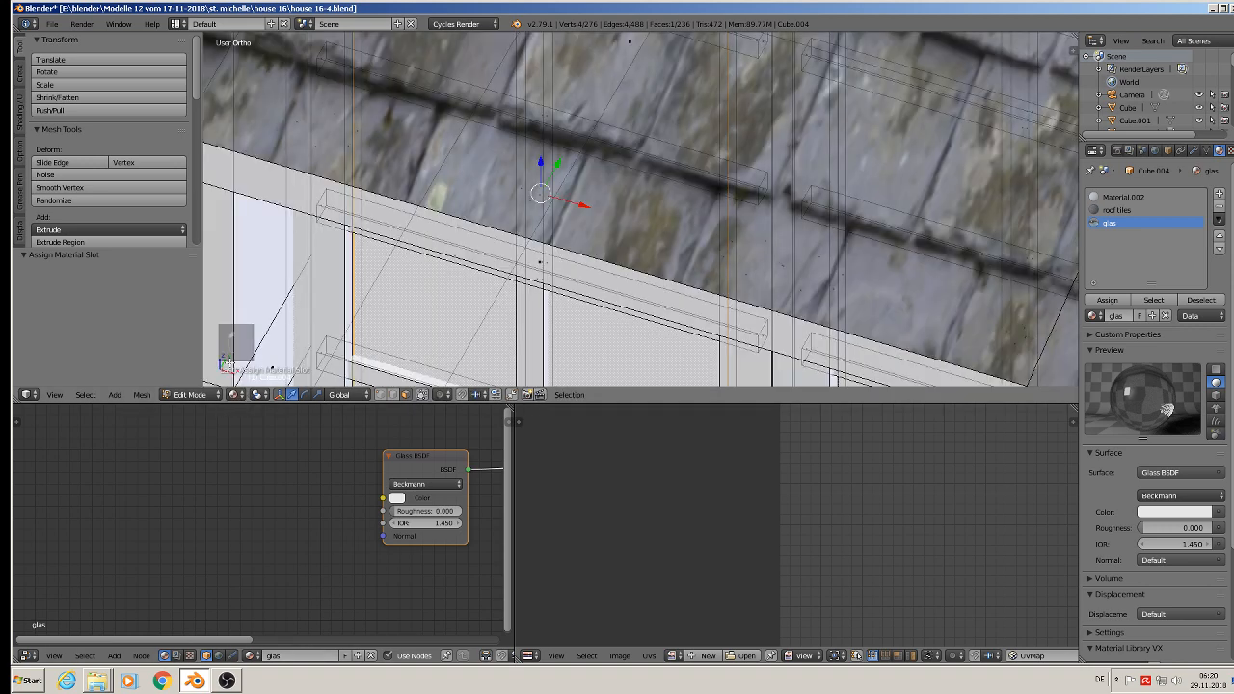
pyautogui.click(422, 396)
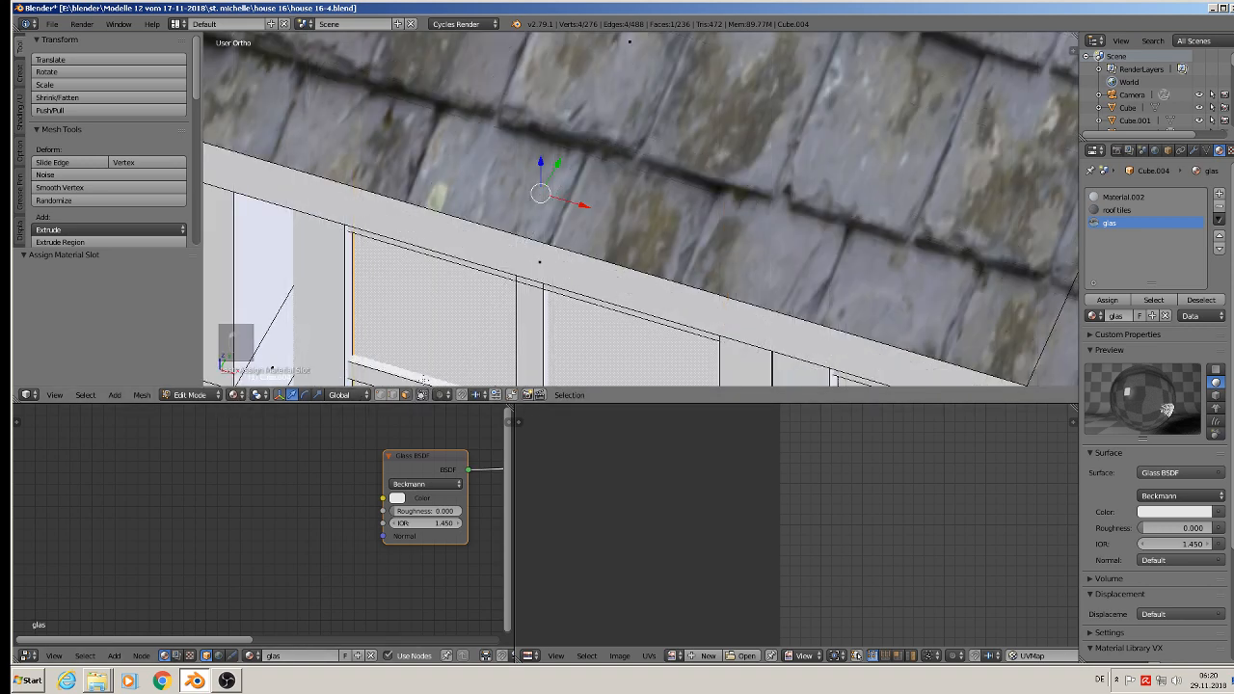
# Step: Preview the dormer windows' glass in Rendered viewport shading and save the file
pyautogui.scroll(-3, 428, 262)
pyautogui.moveTo(428, 263); pyautogui.dragTo(485, 94, button='middle')
pyautogui.scroll(-5, 485, 93)
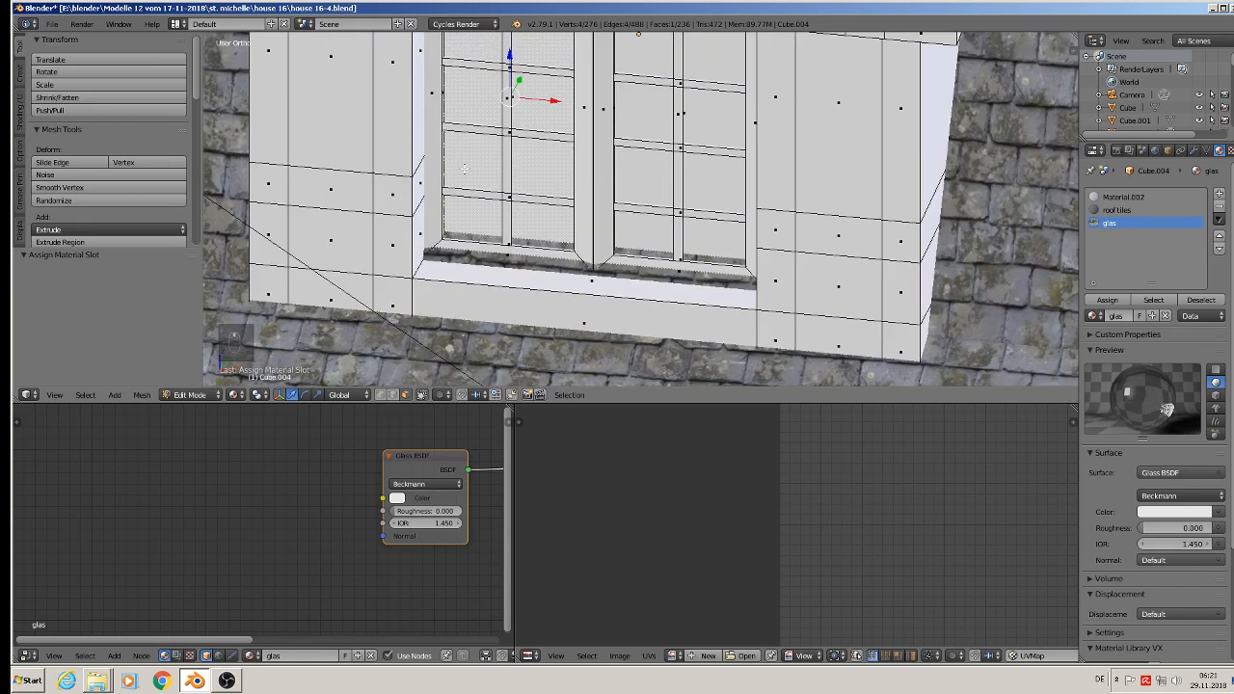
pyautogui.click(234, 394)
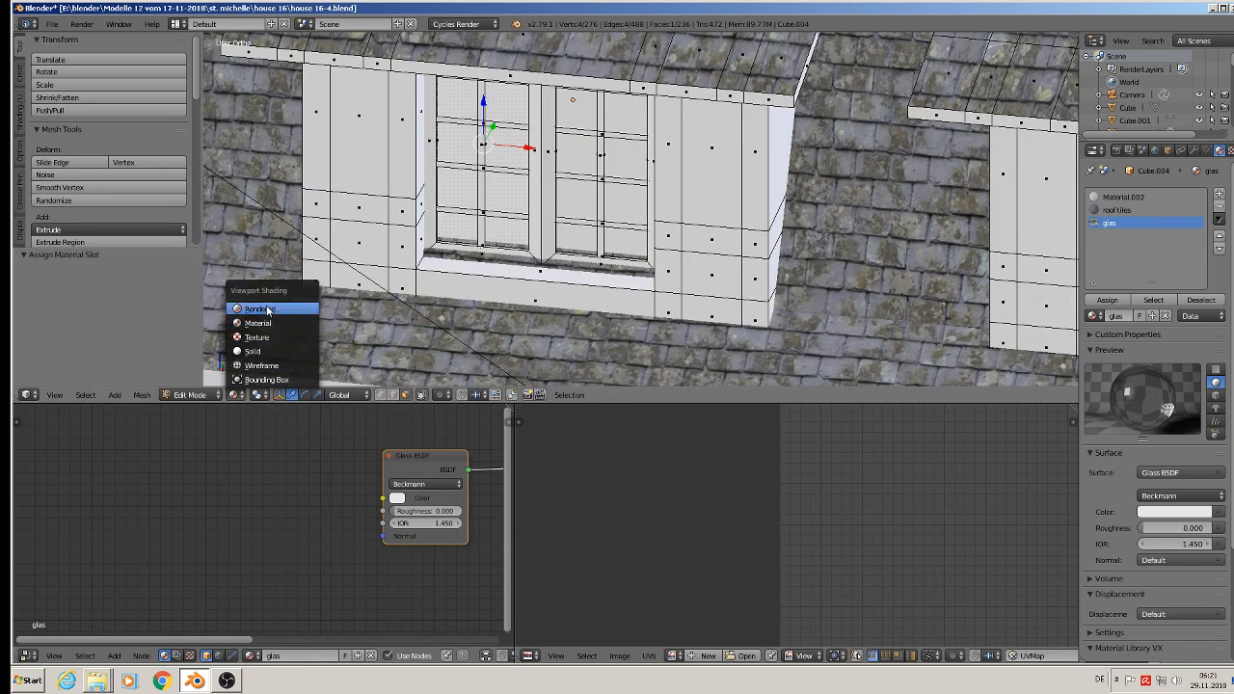
pyautogui.click(263, 309)
pyautogui.moveTo(603, 77); pyautogui.dragTo(497, 174, button='middle')
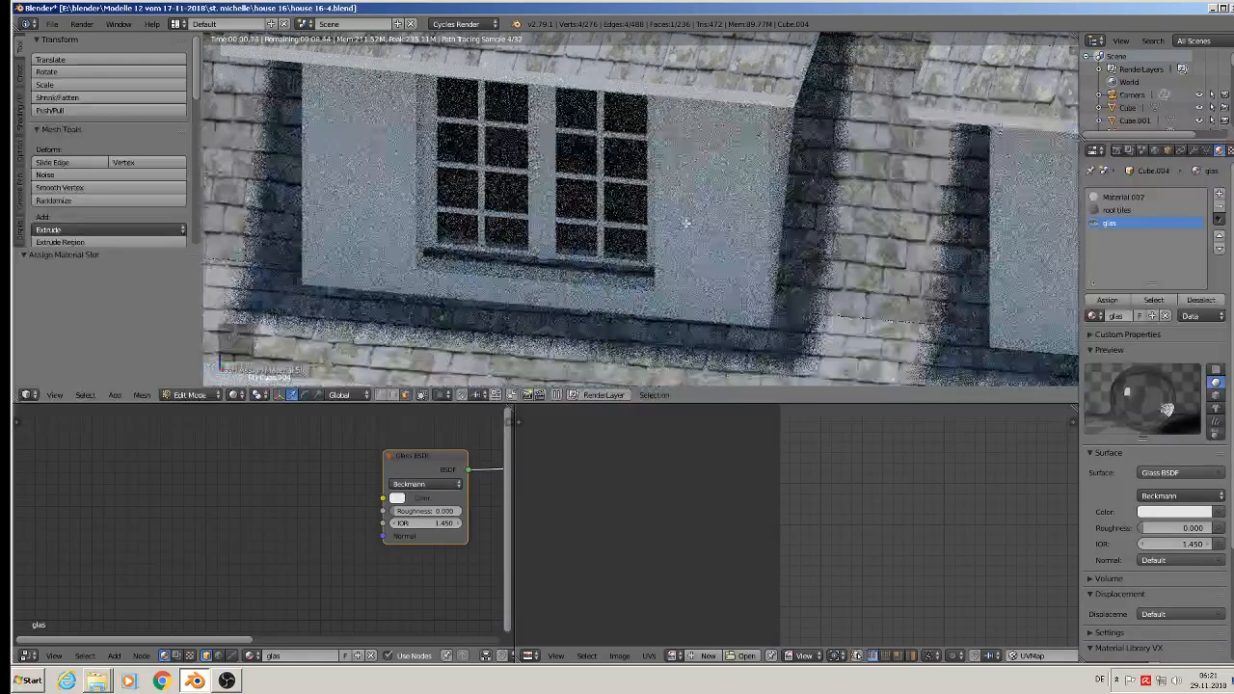
pyautogui.scroll(-3, 497, 173)
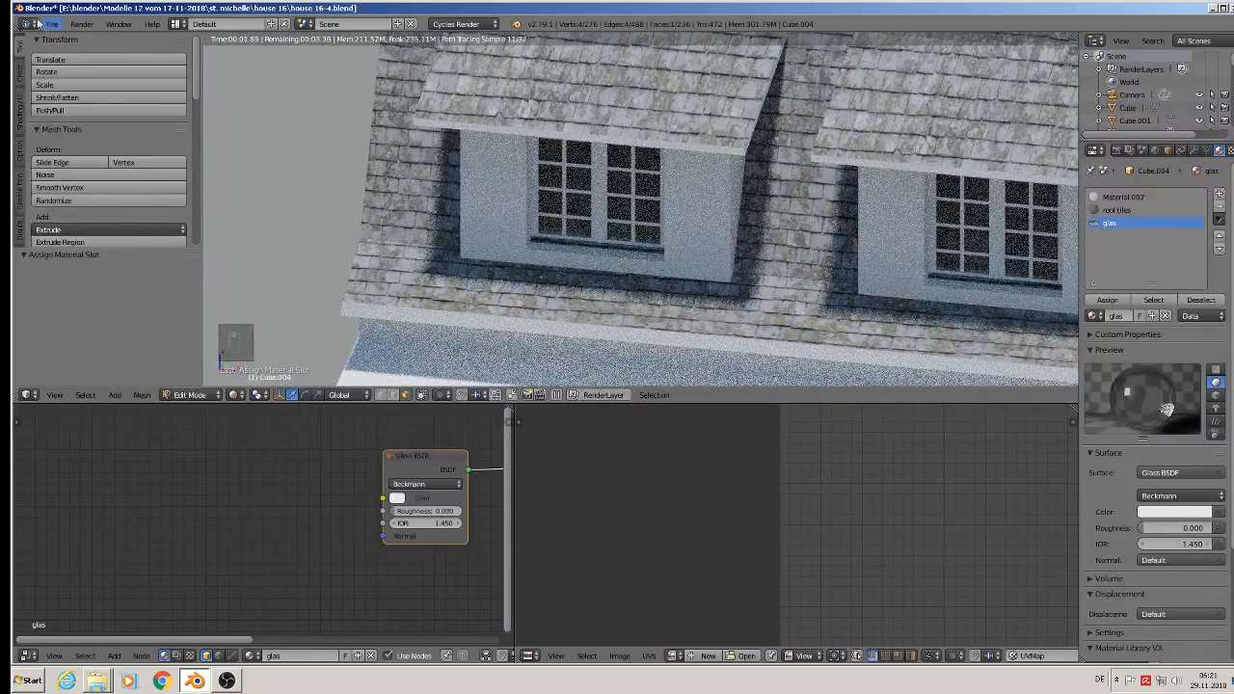
pyautogui.click(51, 23)
pyautogui.click(69, 123)
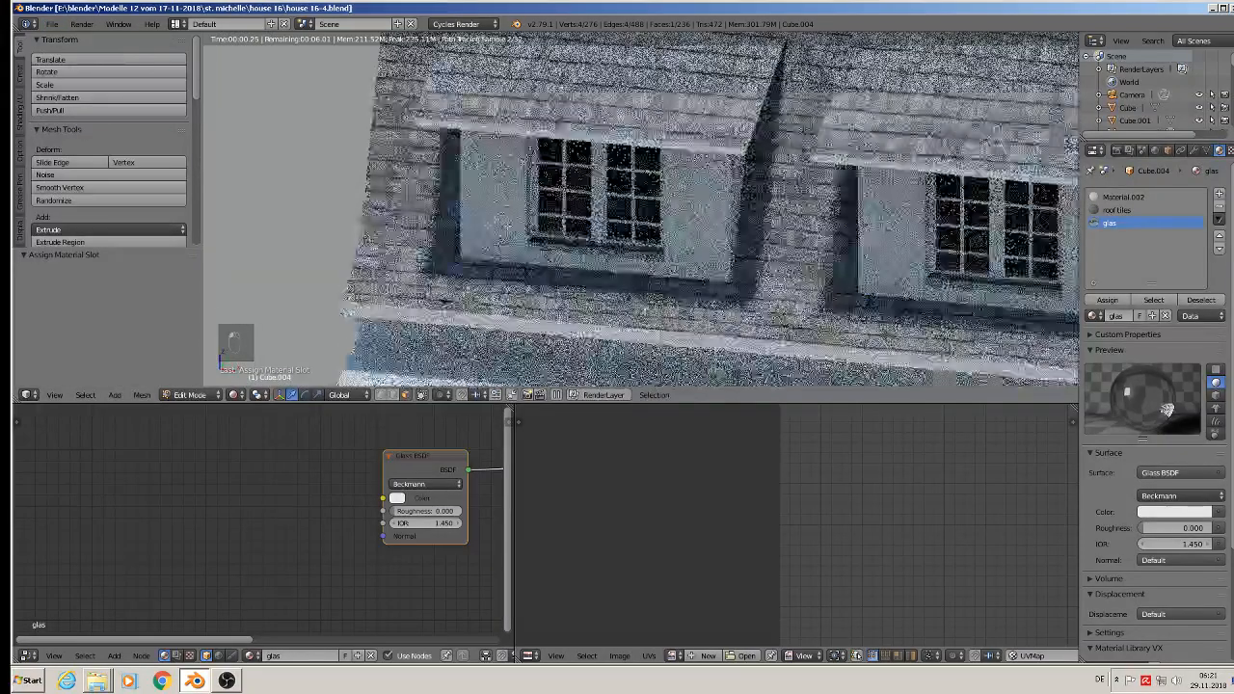
# Step: Return the viewport to Material shading and leave Edit Mode on the dormer object
pyautogui.click(235, 396)
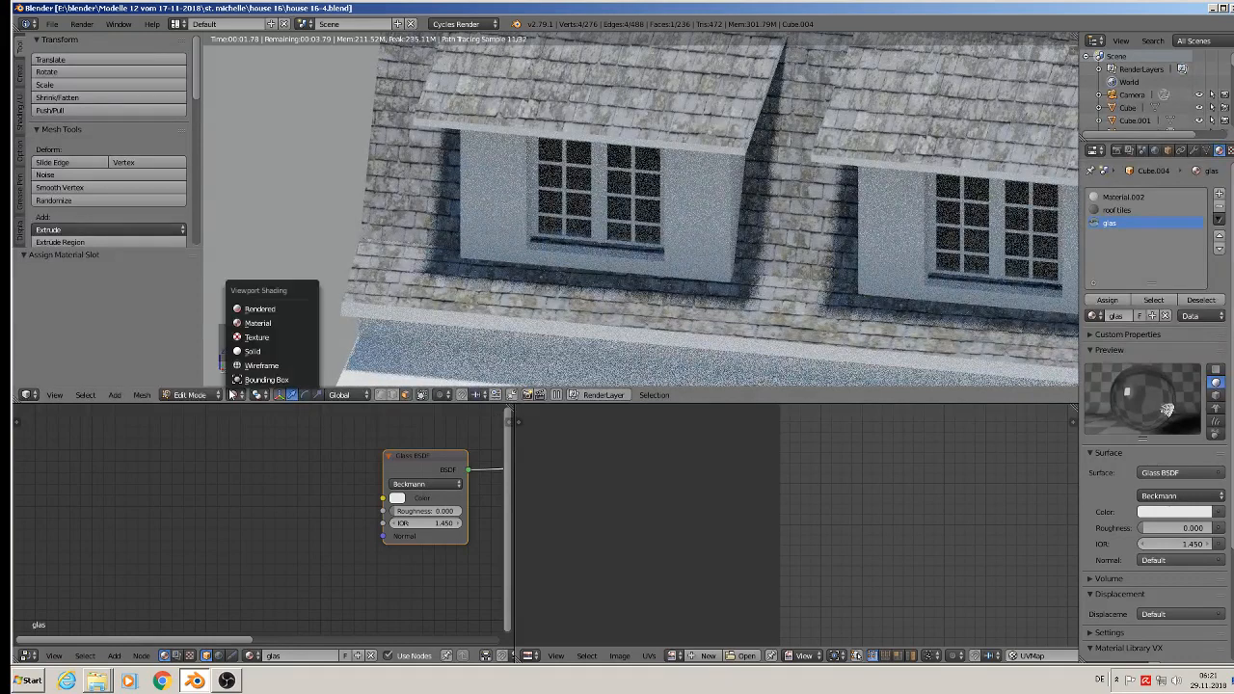
pyautogui.click(267, 324)
pyautogui.moveTo(462, 203); pyautogui.dragTo(551, 233, button='middle')
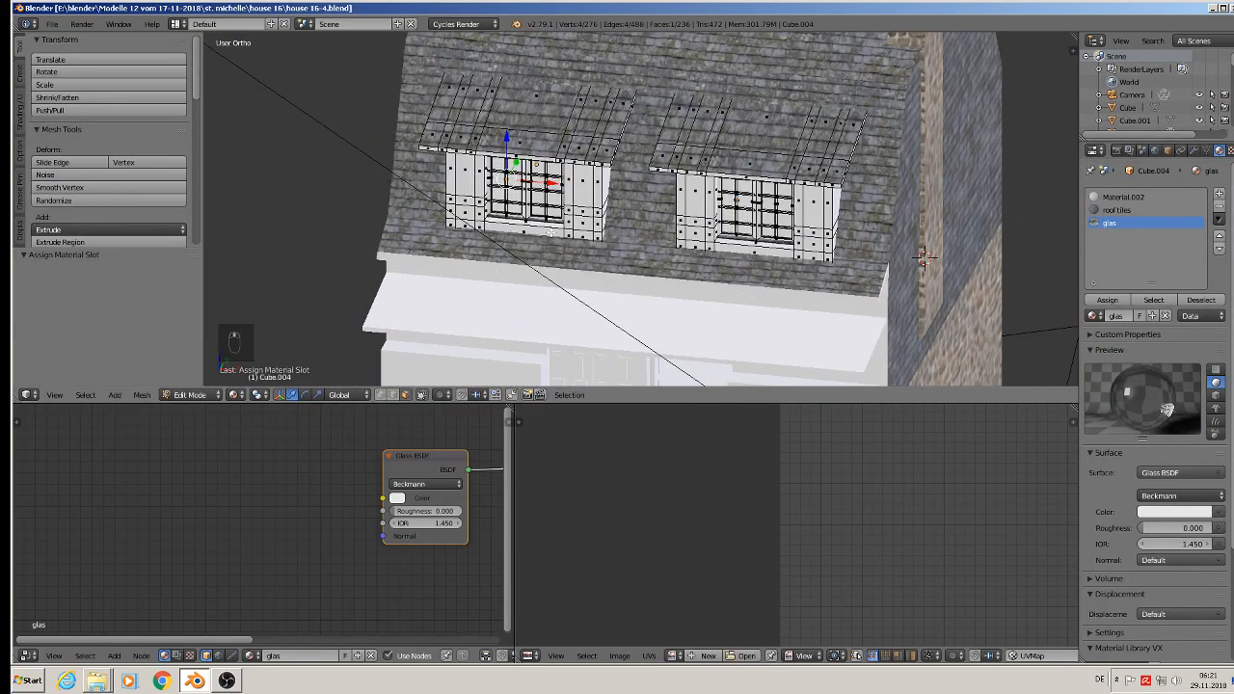
pyautogui.scroll(-3, 551, 232)
pyautogui.press('Tab')
# Step: Select the ground-floor window object beneath the canopy and enter Edit Mode on it
pyautogui.scroll(2, 569, 133)
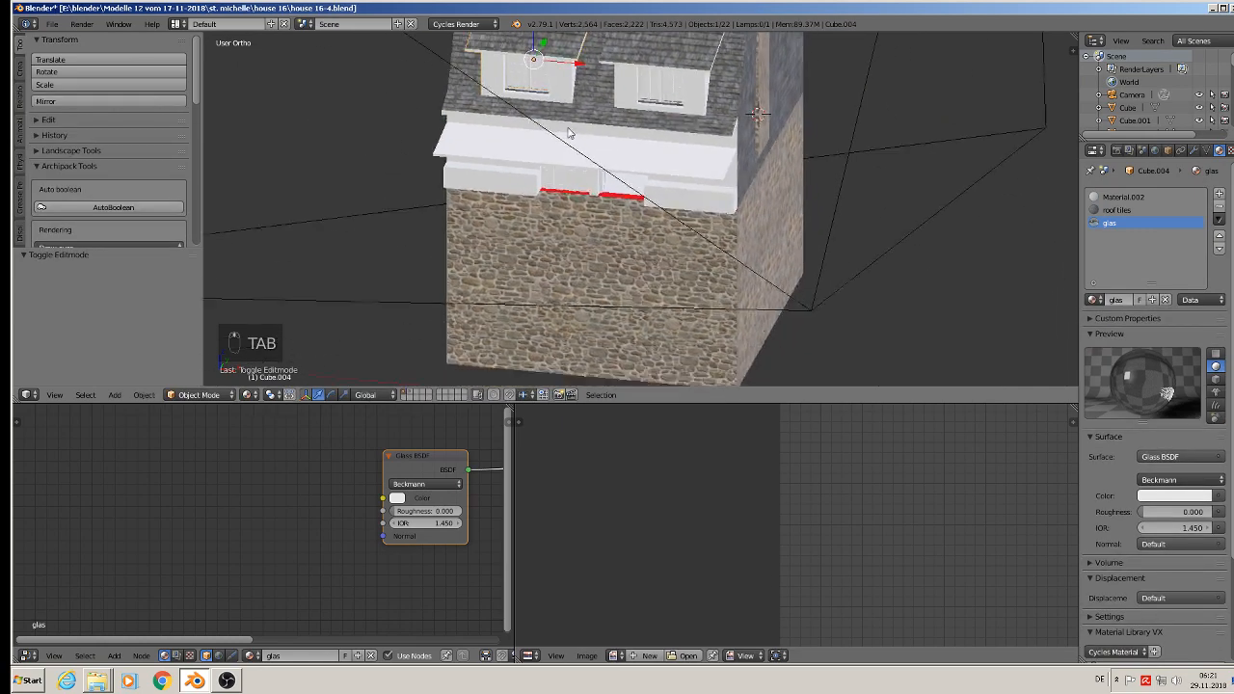
pyautogui.scroll(4, 569, 133)
pyautogui.scroll(1, 509, 165)
pyautogui.rightClick(473, 154)
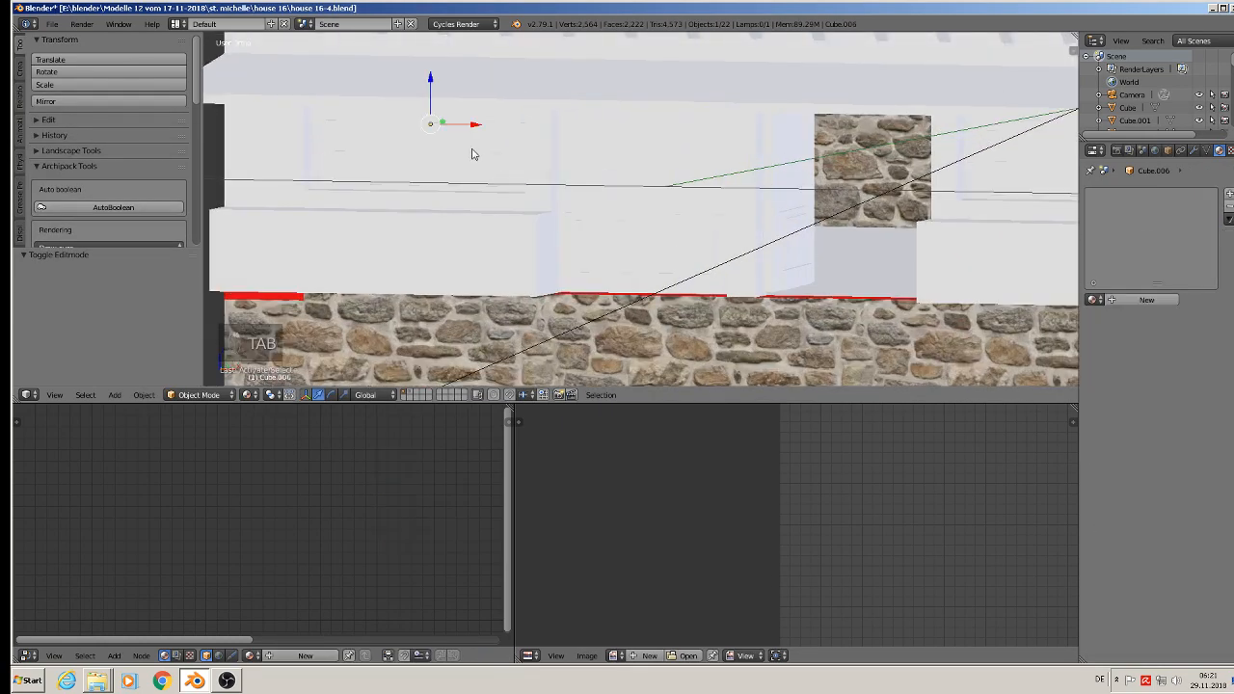
pyautogui.press('Tab')
pyautogui.scroll(4, 502, 159)
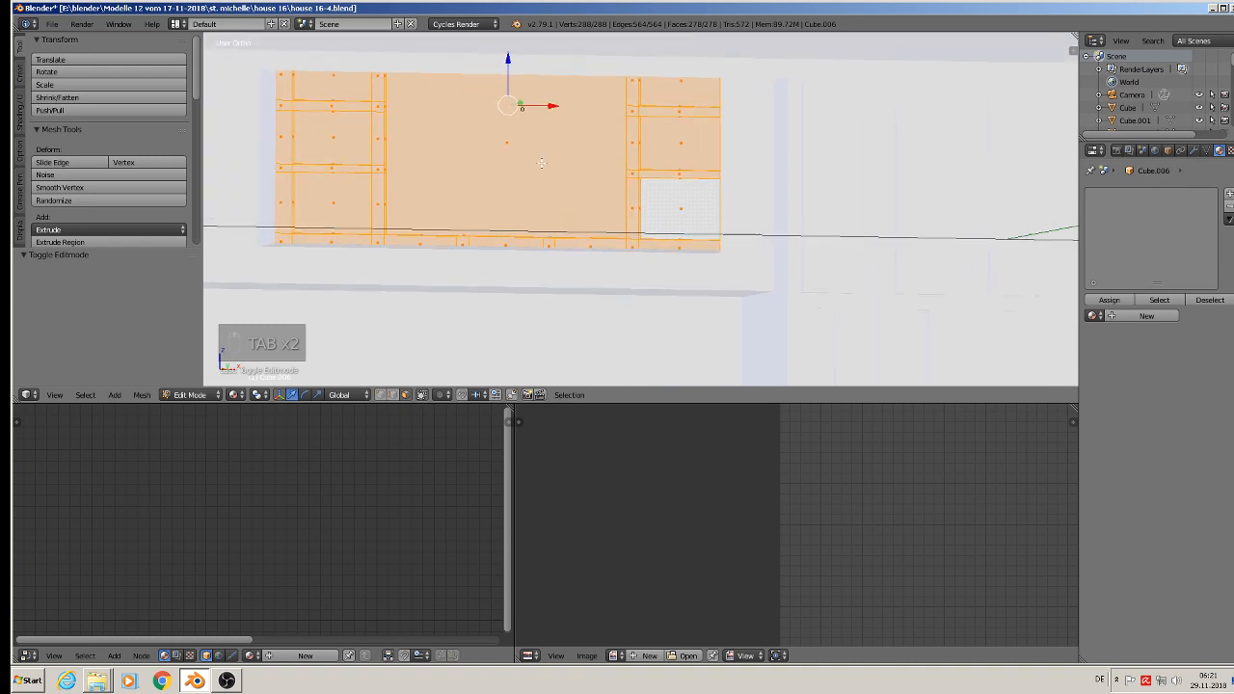
pyautogui.scroll(3, 541, 163)
pyautogui.rightClick(477, 139)
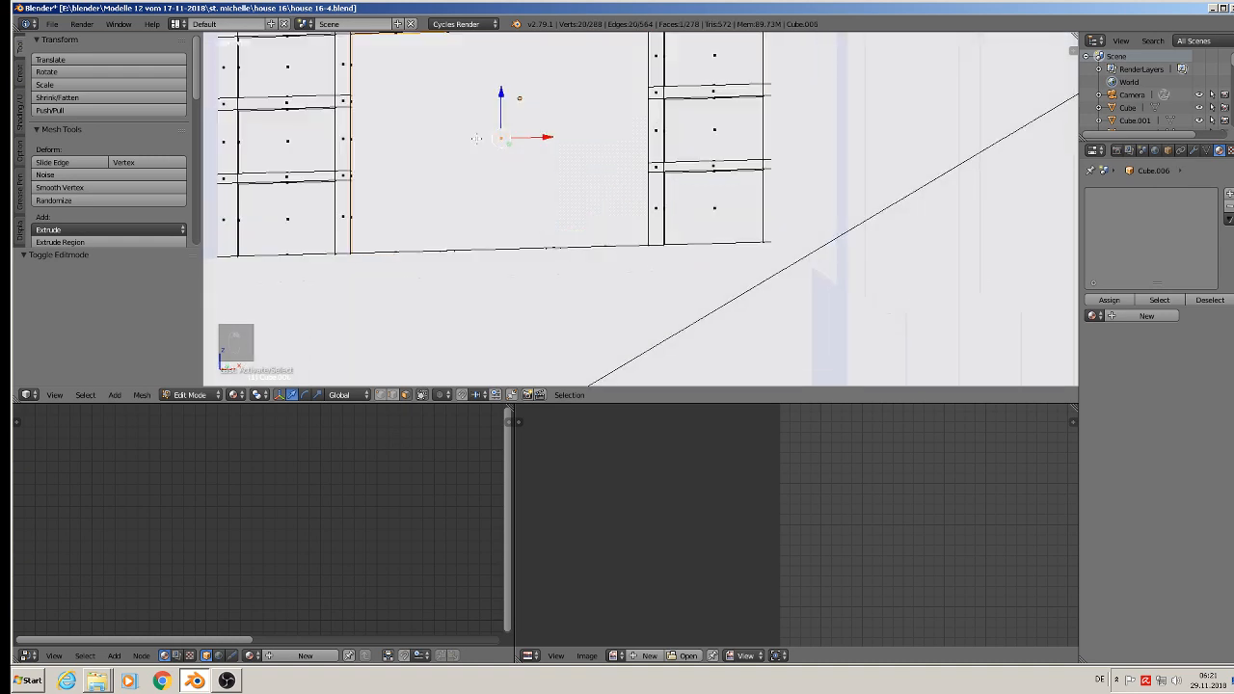
pyautogui.keyDown('shift'); pyautogui.rightClick(291, 111); pyautogui.keyUp('shift')
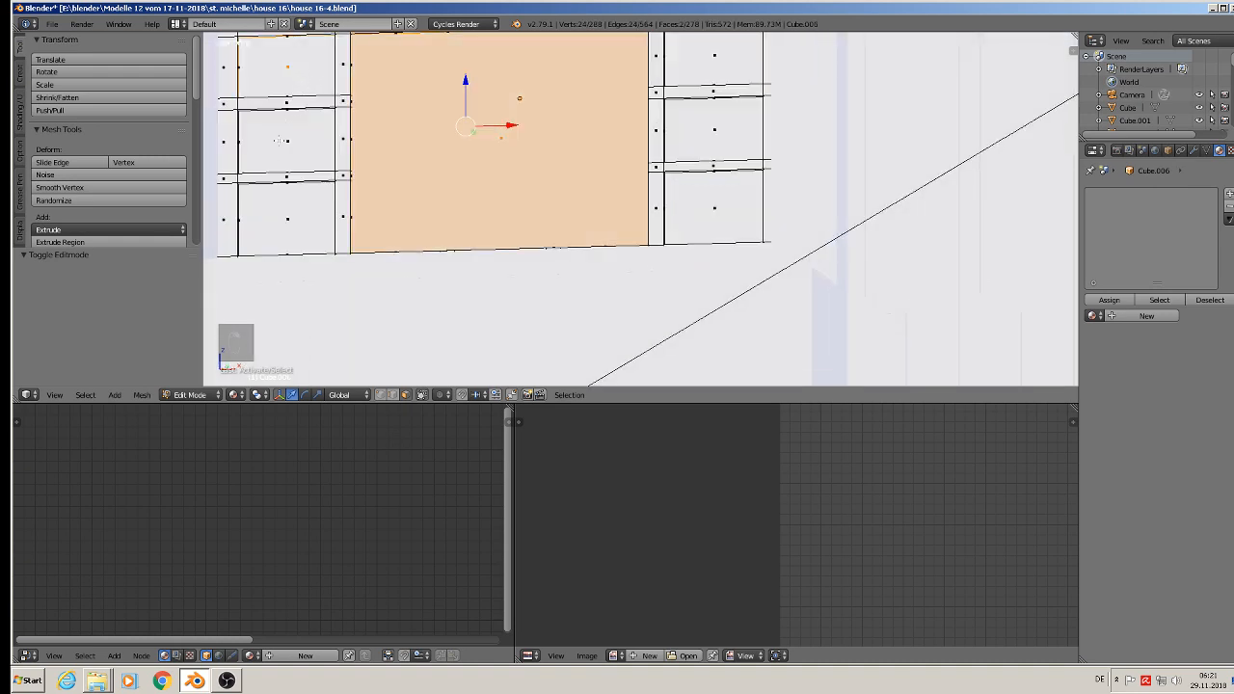
pyautogui.keyDown('shift'); pyautogui.rightClick(280, 140); pyautogui.keyUp('shift')
pyautogui.keyDown('shift'); pyautogui.rightClick(285, 214); pyautogui.keyUp('shift')
pyautogui.keyDown('shift'); pyautogui.rightClick(683, 202); pyautogui.keyUp('shift')
pyautogui.keyDown('shift'); pyautogui.rightClick(709, 132); pyautogui.keyUp('shift')
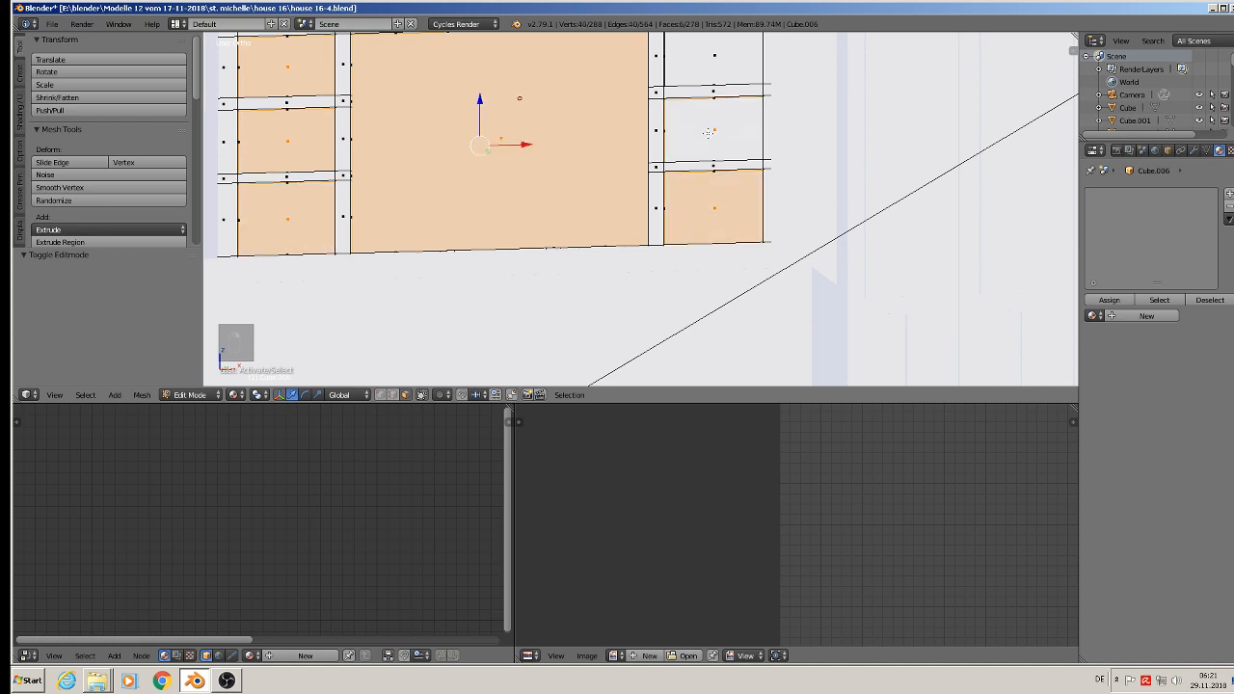
pyautogui.keyDown('shift'); pyautogui.rightClick(714, 68); pyautogui.keyUp('shift')
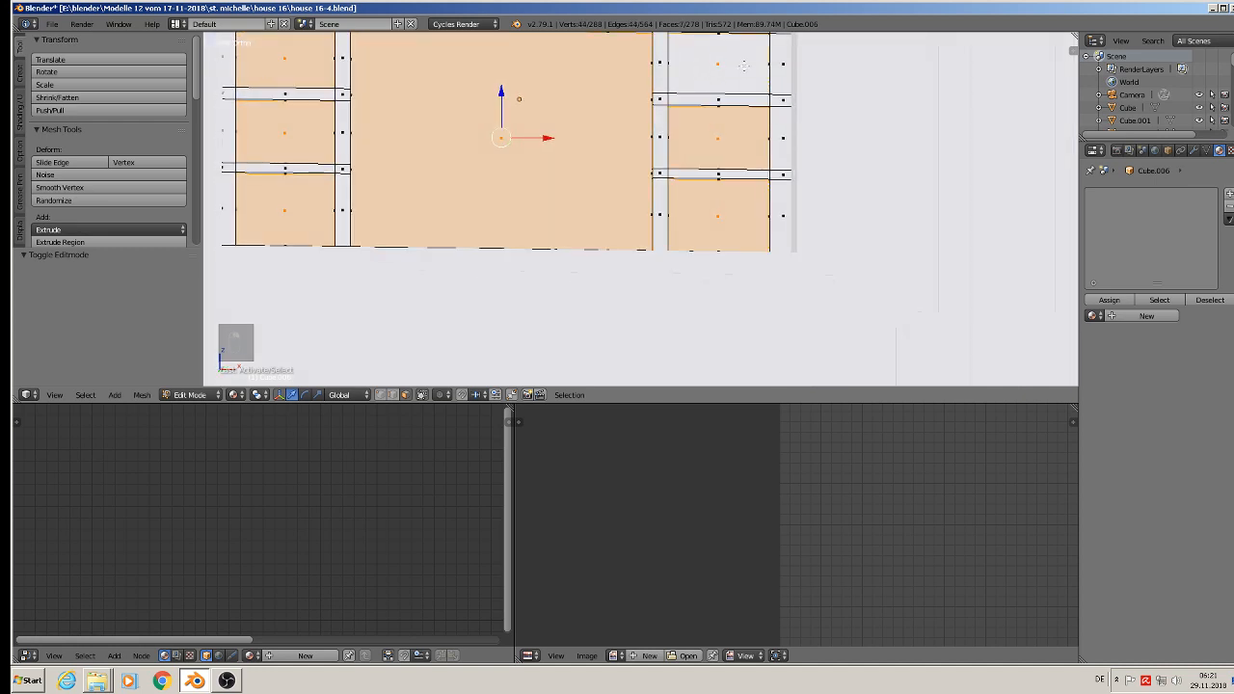
pyautogui.scroll(-2, 733, 144)
pyautogui.keyDown('shift'); pyautogui.moveTo(747, 218); pyautogui.dragTo(715, 258, button='middle'); pyautogui.keyUp('shift')
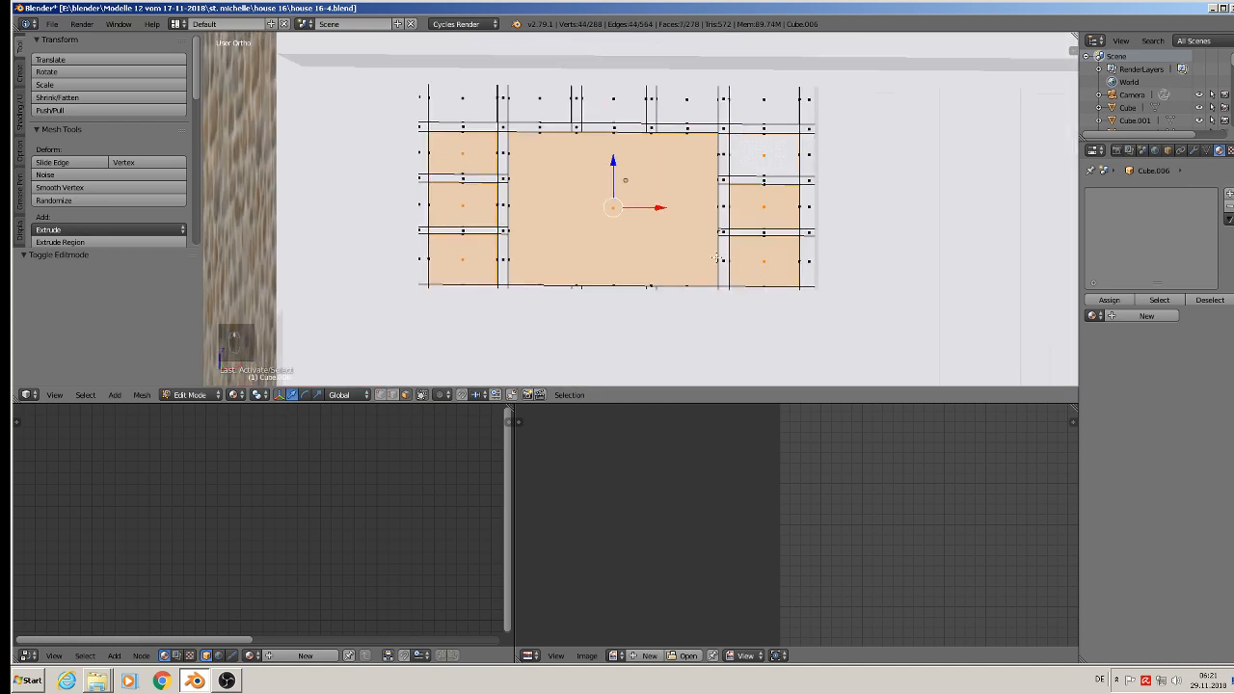
pyautogui.keyDown('shift'); pyautogui.moveTo(578, 178); pyautogui.dragTo(565, 186, button='middle'); pyautogui.keyUp('shift')
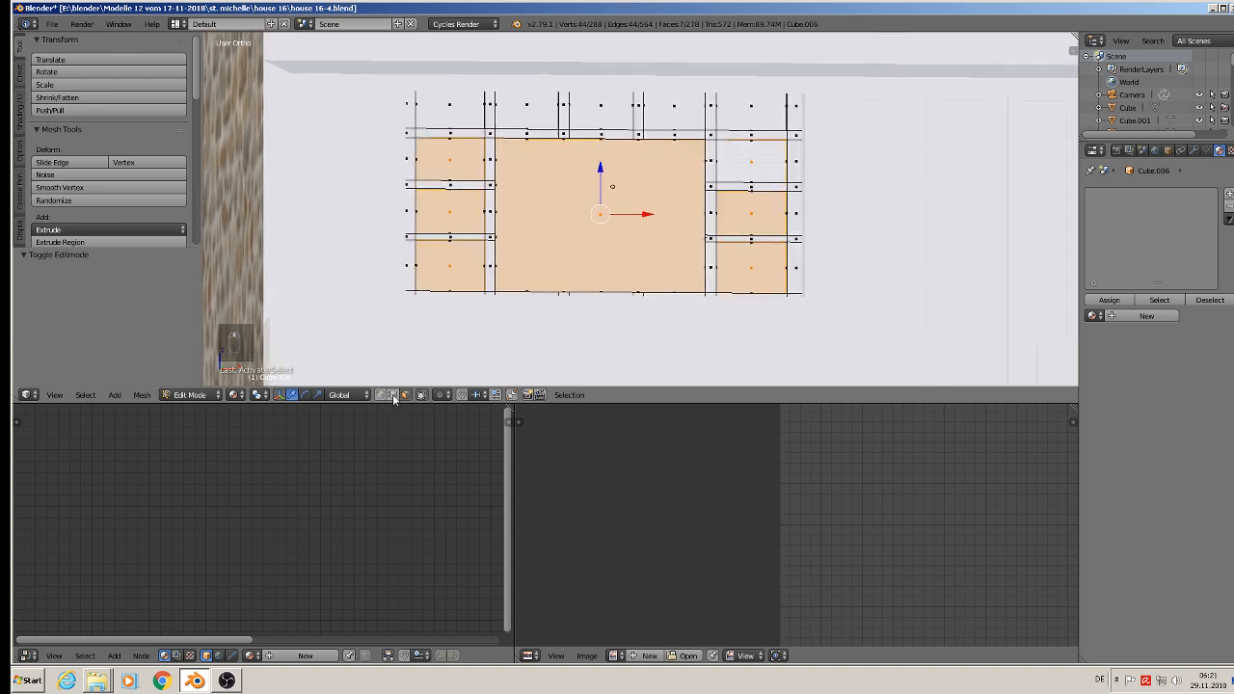
# Step: Allow selection through the mesh, clear the selection, and circle-select all pane faces of the ground-floor window without its frame and bars
pyautogui.click(423, 396)
pyautogui.scroll(1, 457, 159)
pyautogui.press('a')
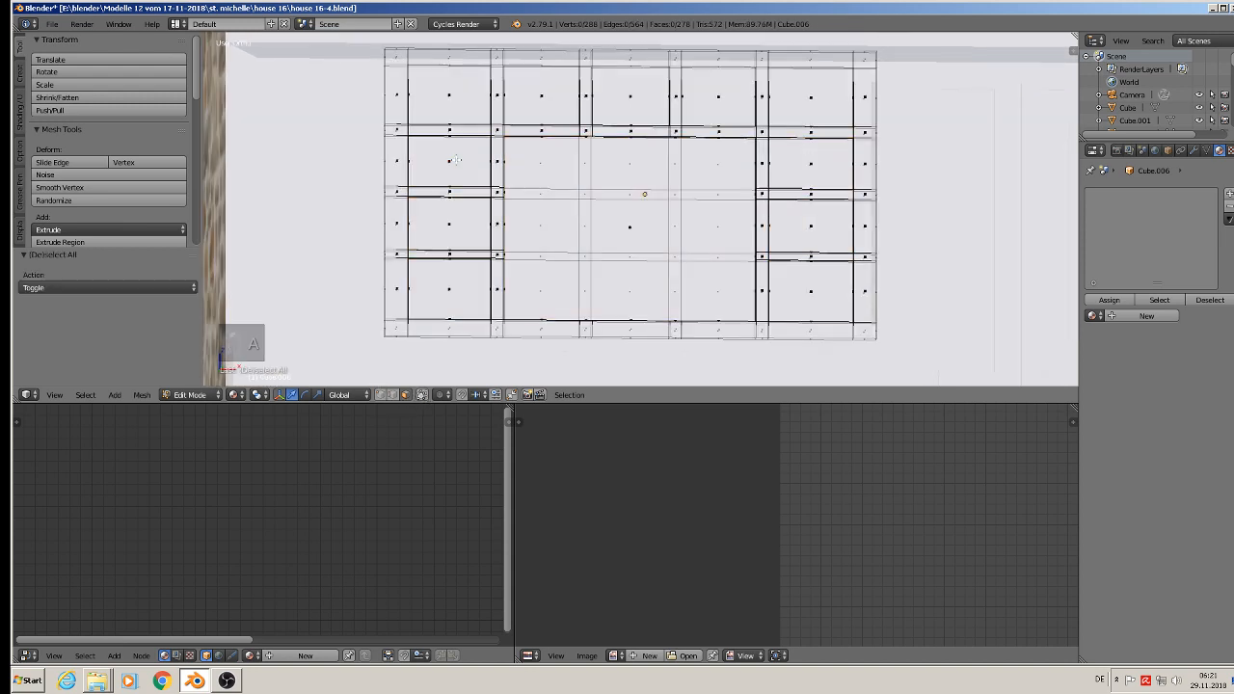
pyautogui.press('c')
pyautogui.moveTo(451, 162); pyautogui.dragTo(450, 97)
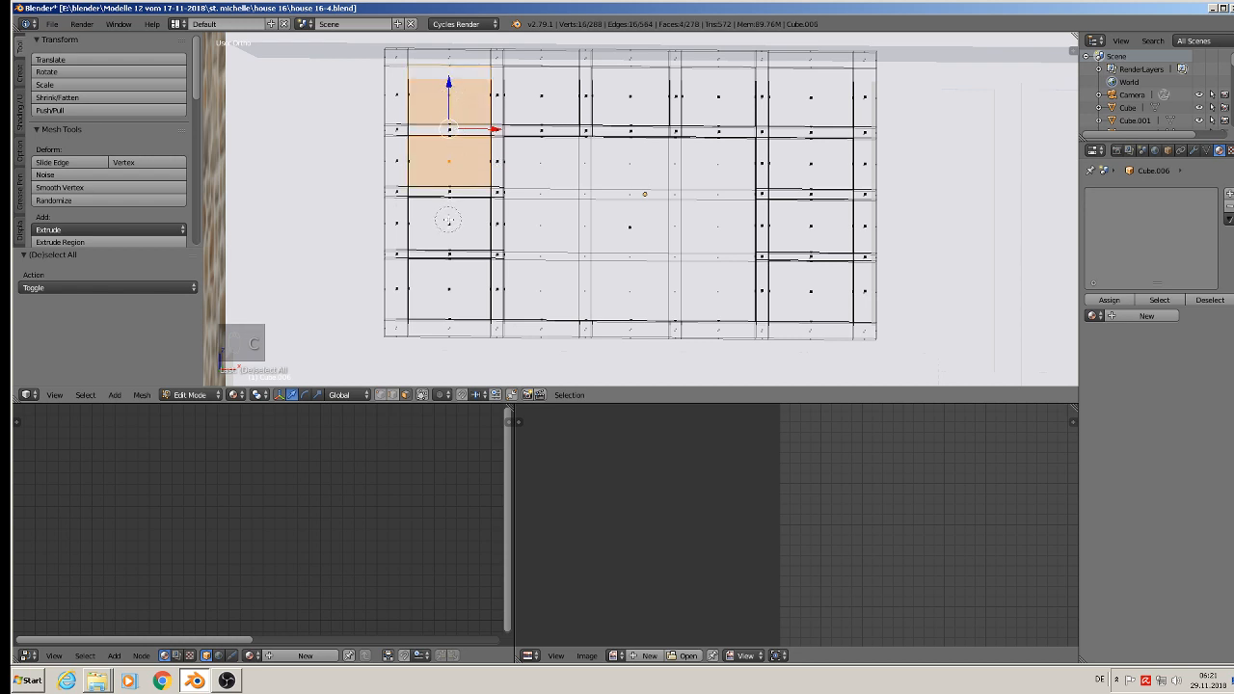
pyautogui.moveTo(449, 220)
pyautogui.mouseDown()
pyautogui.moveTo(461, 286)
pyautogui.moveTo(479, 269)
pyautogui.mouseUp()
pyautogui.moveTo(544, 296); pyautogui.dragTo(609, 298)
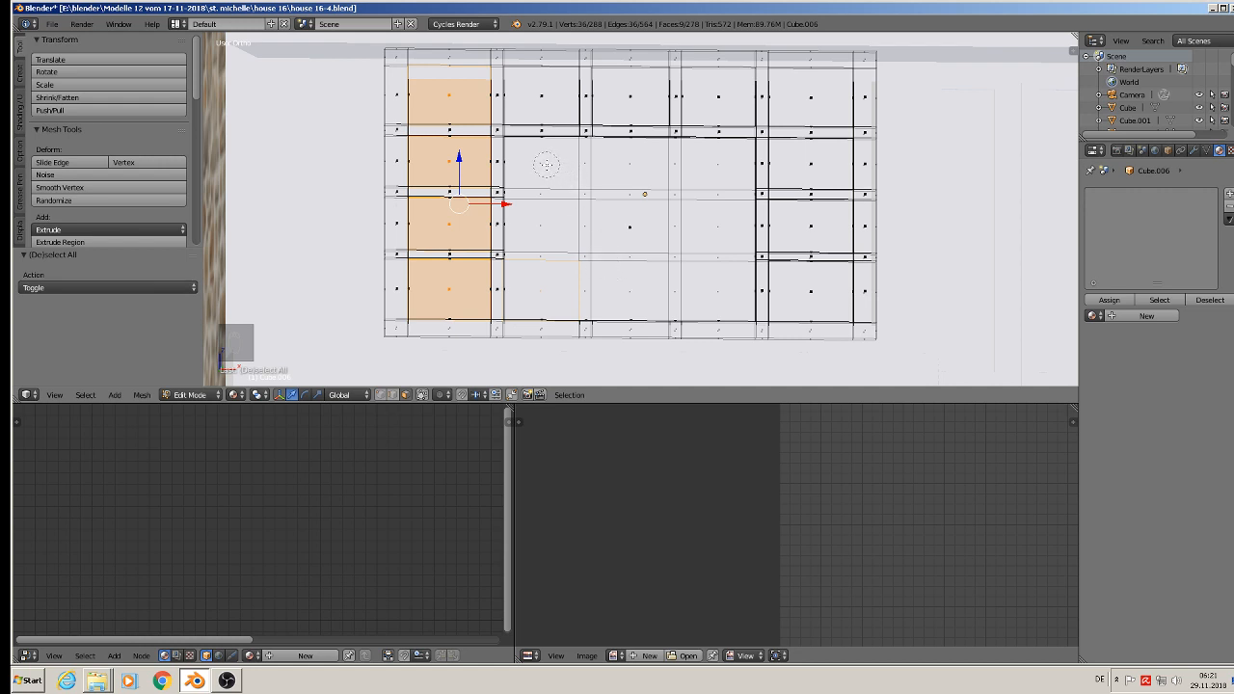
pyautogui.moveTo(546, 164)
pyautogui.mouseDown()
pyautogui.moveTo(586, 259)
pyautogui.moveTo(628, 279)
pyautogui.moveTo(701, 278)
pyautogui.moveTo(709, 217)
pyautogui.moveTo(675, 166)
pyautogui.moveTo(623, 172)
pyautogui.moveTo(637, 236)
pyautogui.mouseUp()
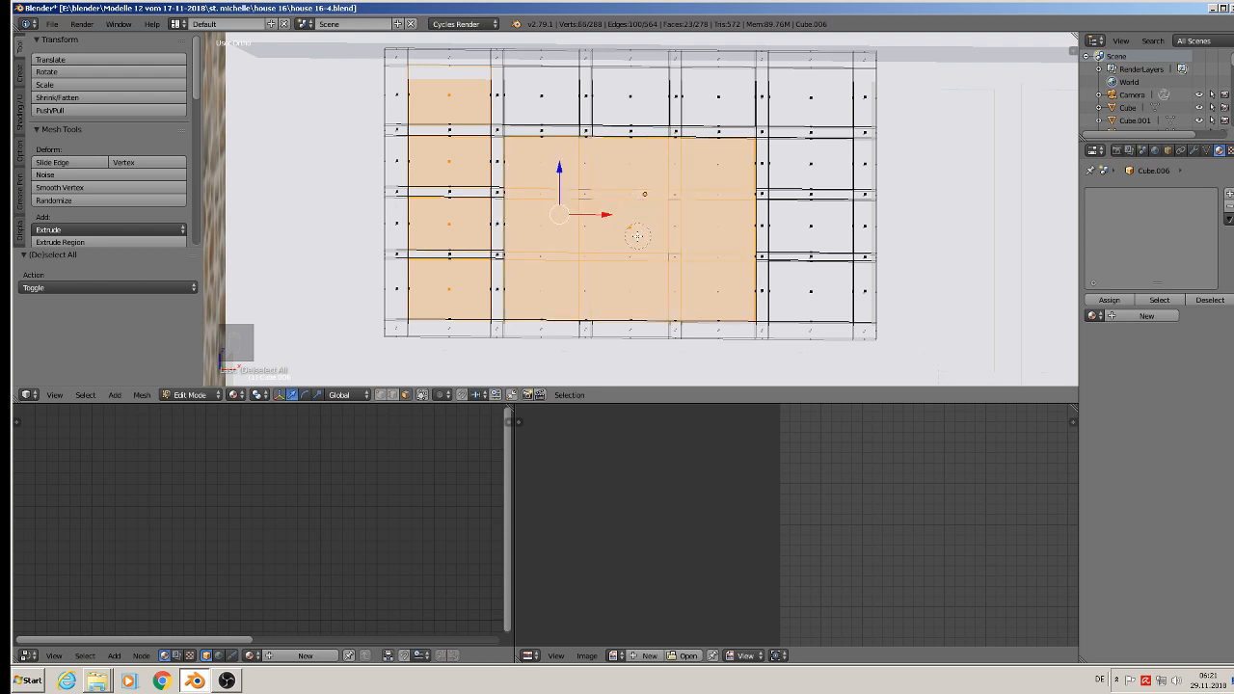
pyautogui.moveTo(542, 94); pyautogui.dragTo(714, 96)
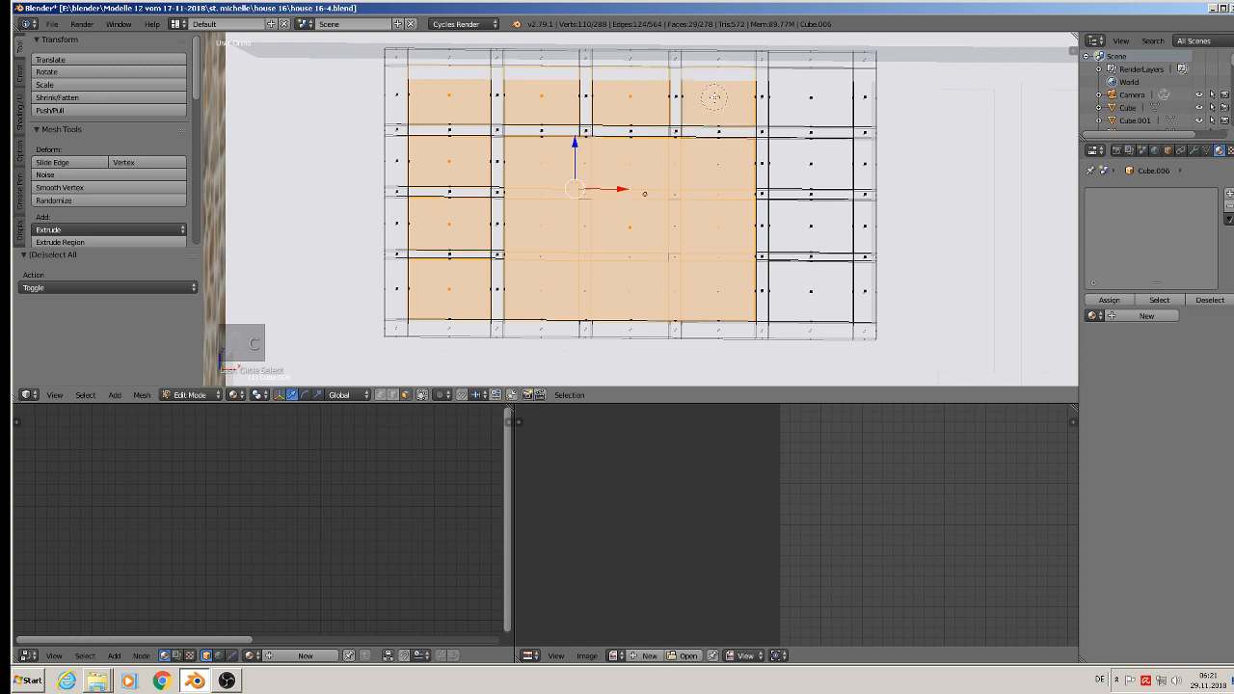
pyautogui.moveTo(810, 98); pyautogui.dragTo(813, 290)
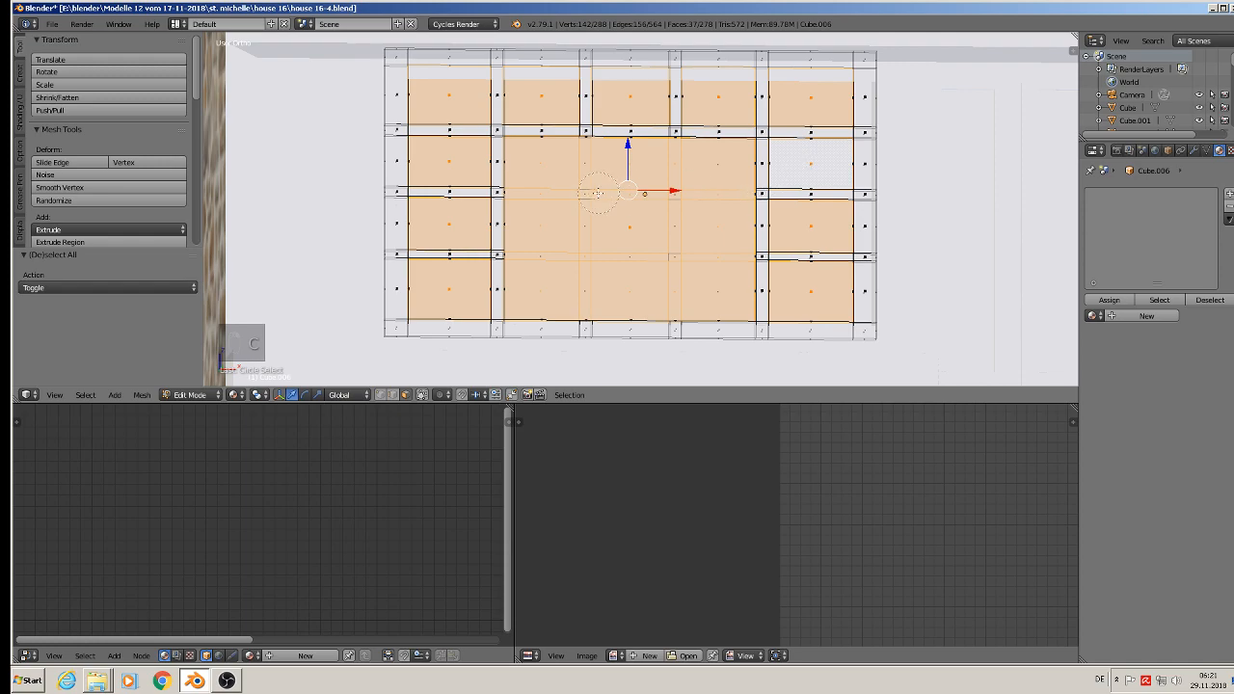
# Step: Add a first material slot with a new default diffuse material to the ground-floor window object
pyautogui.scroll(-5, 592, 186)
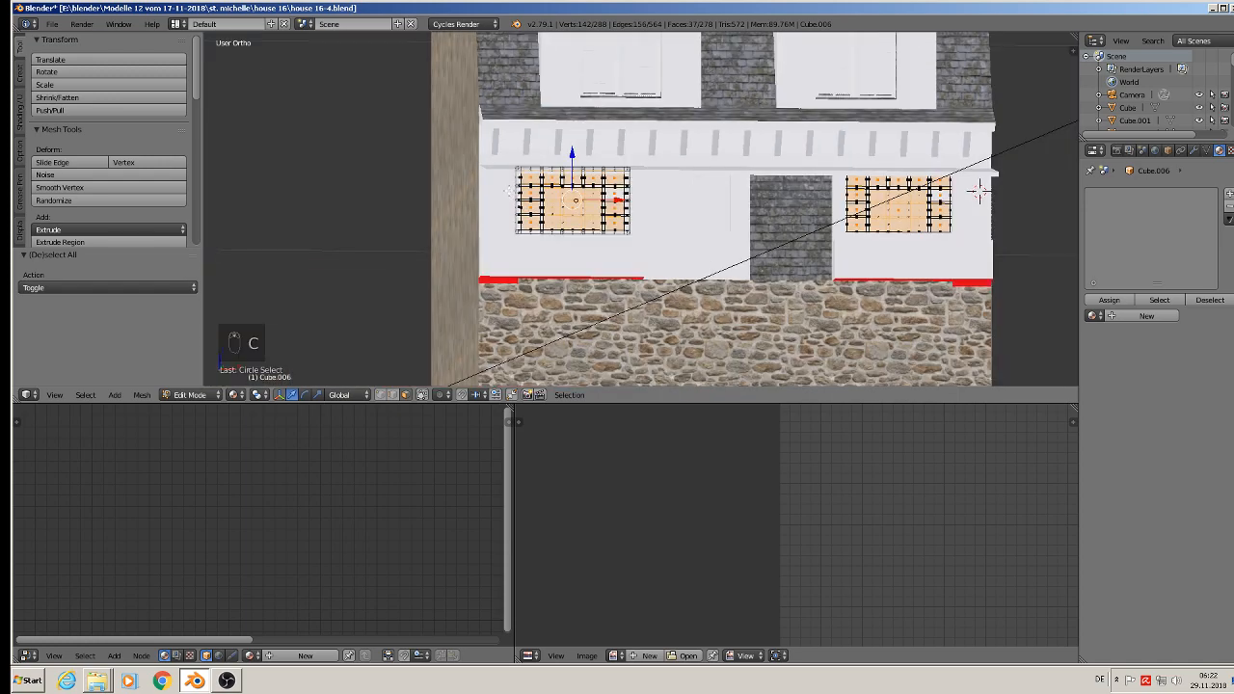
pyautogui.moveTo(979, 193); pyautogui.dragTo(392, 218, button='middle')
pyautogui.scroll(9, 610, 187)
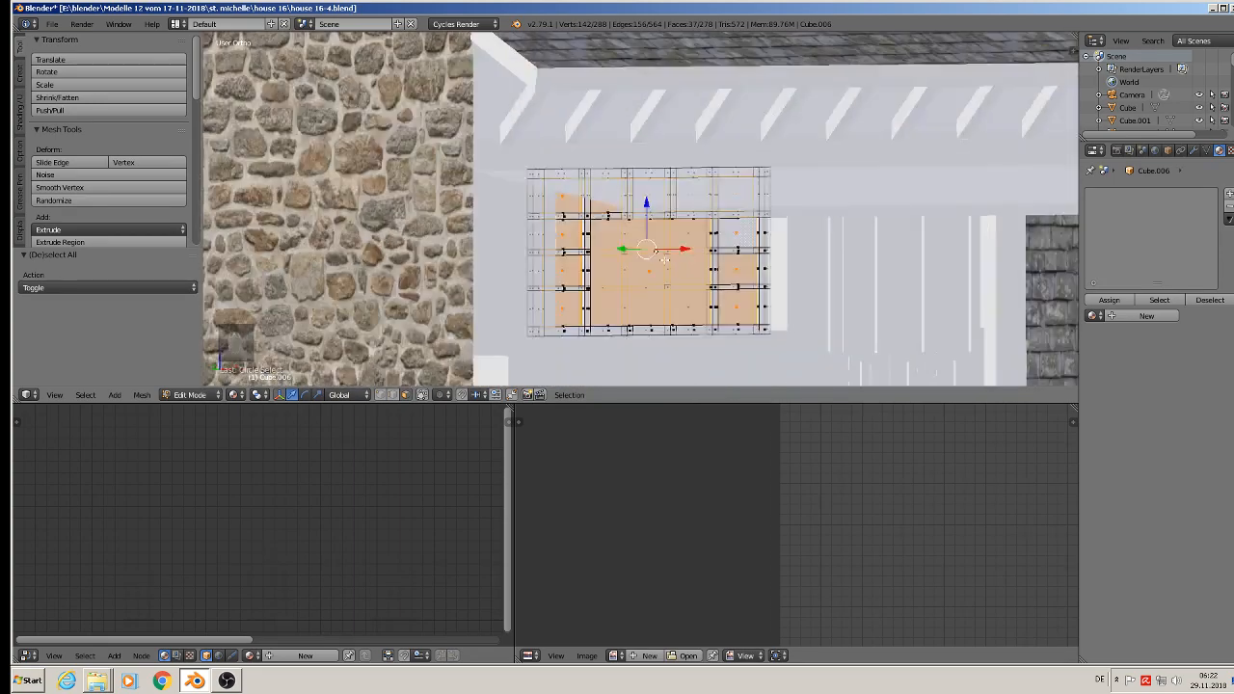
pyautogui.moveTo(656, 252); pyautogui.dragTo(694, 254, button='middle')
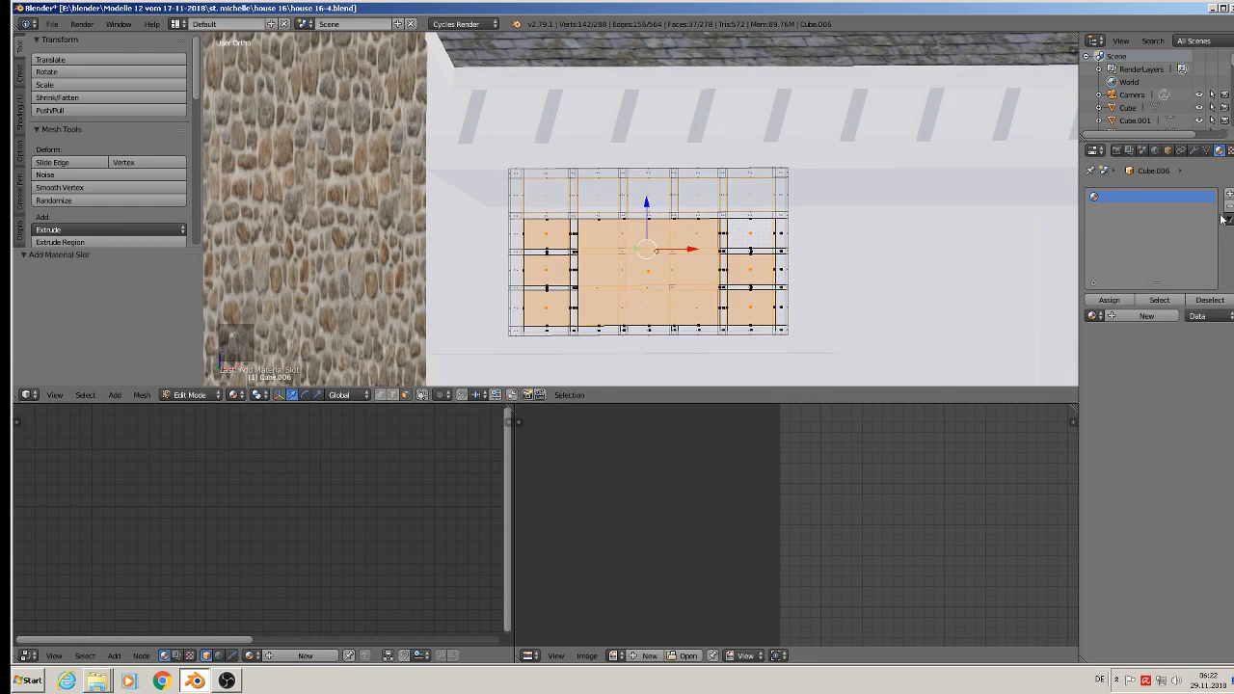
pyautogui.click(1149, 319)
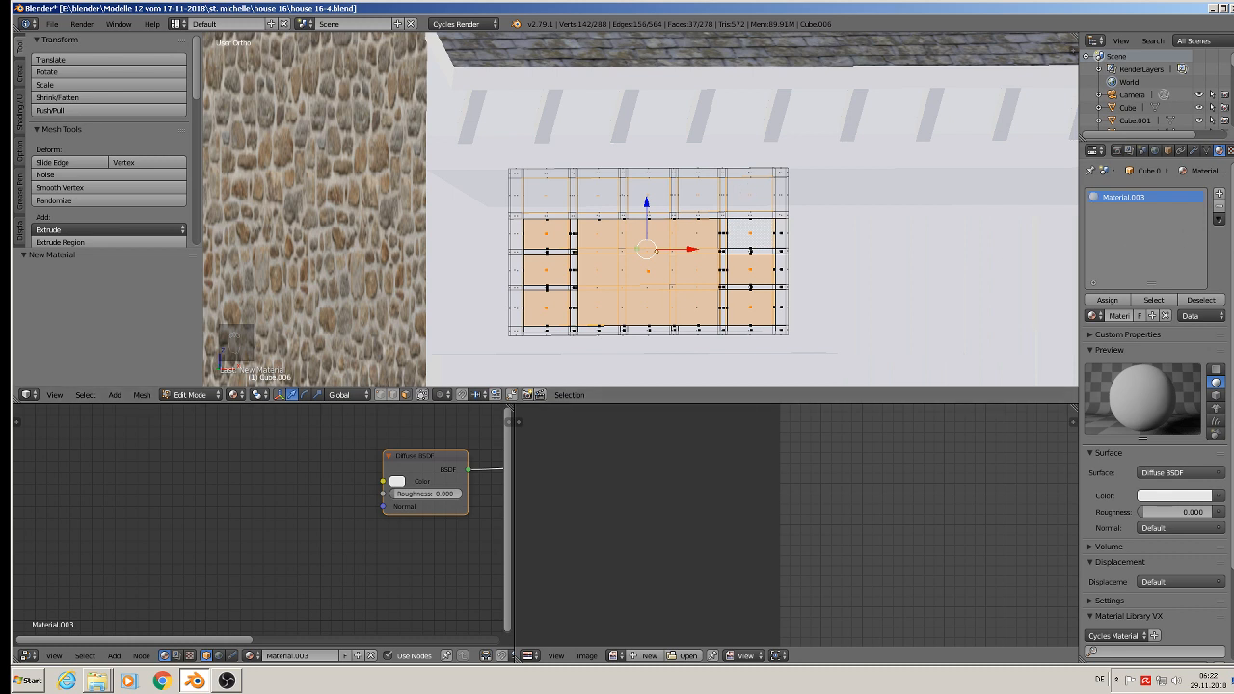
# Step: Add a second slot with the existing glas material, assign it to the selected pane faces, and leave Edit Mode
pyautogui.click(1220, 194)
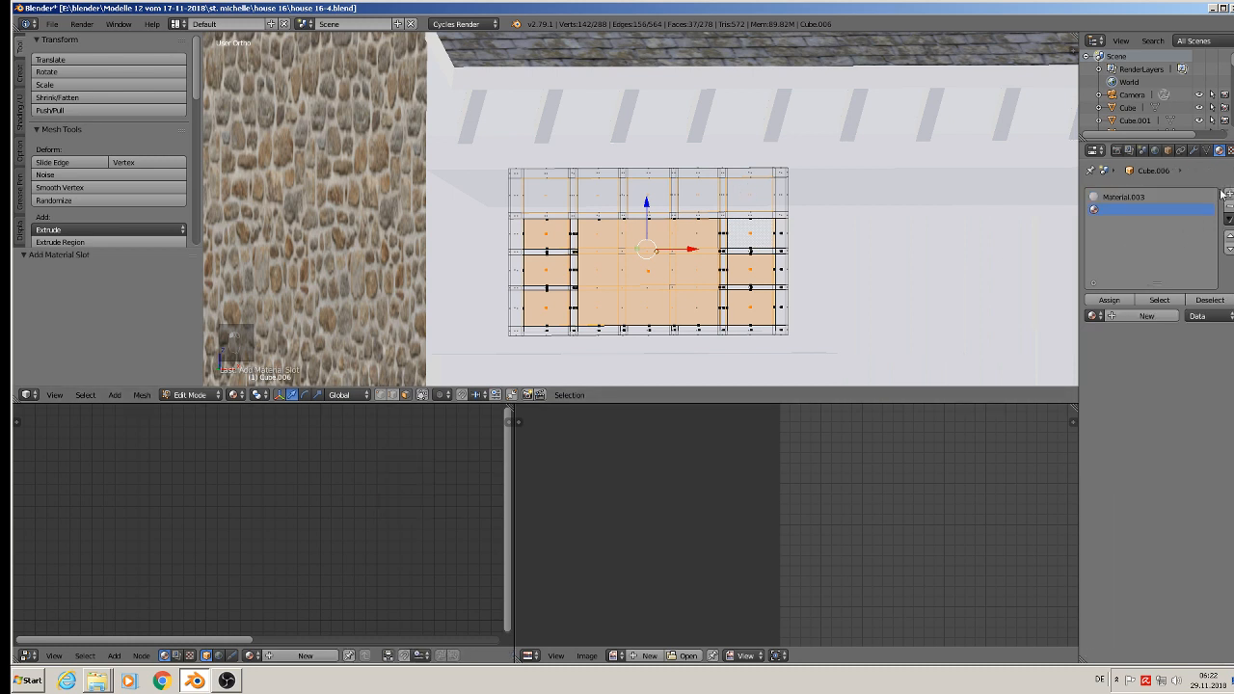
pyautogui.click(1095, 315)
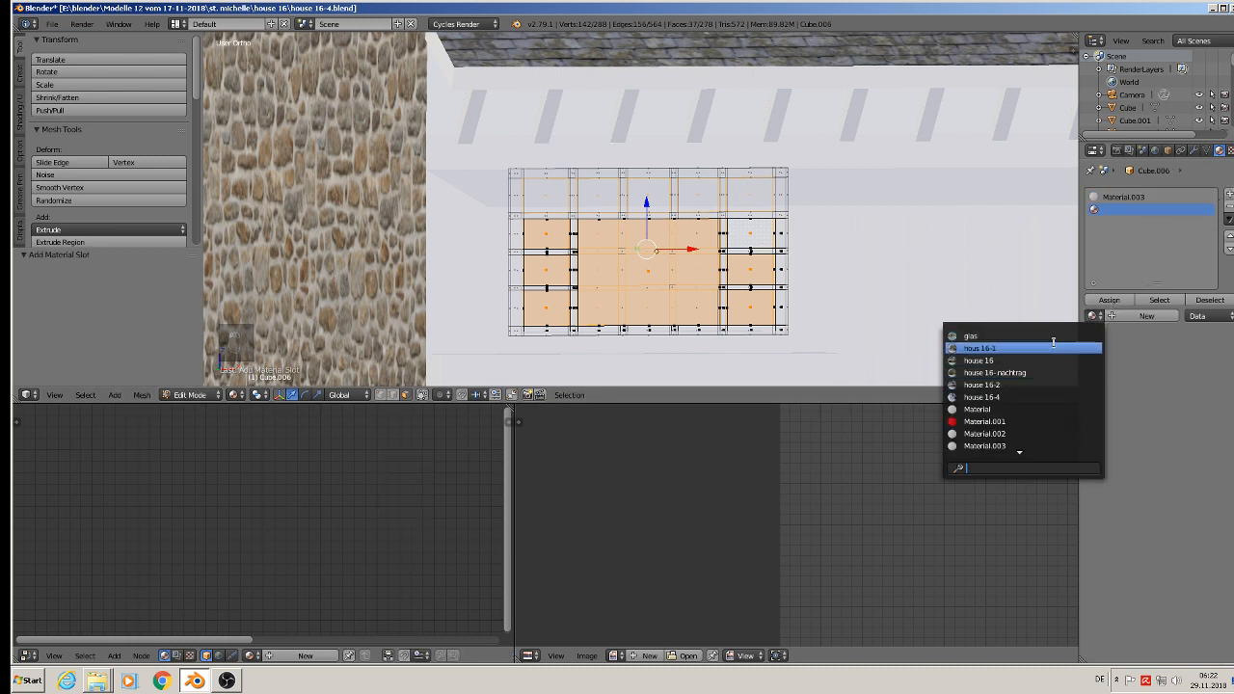
pyautogui.click(1052, 337)
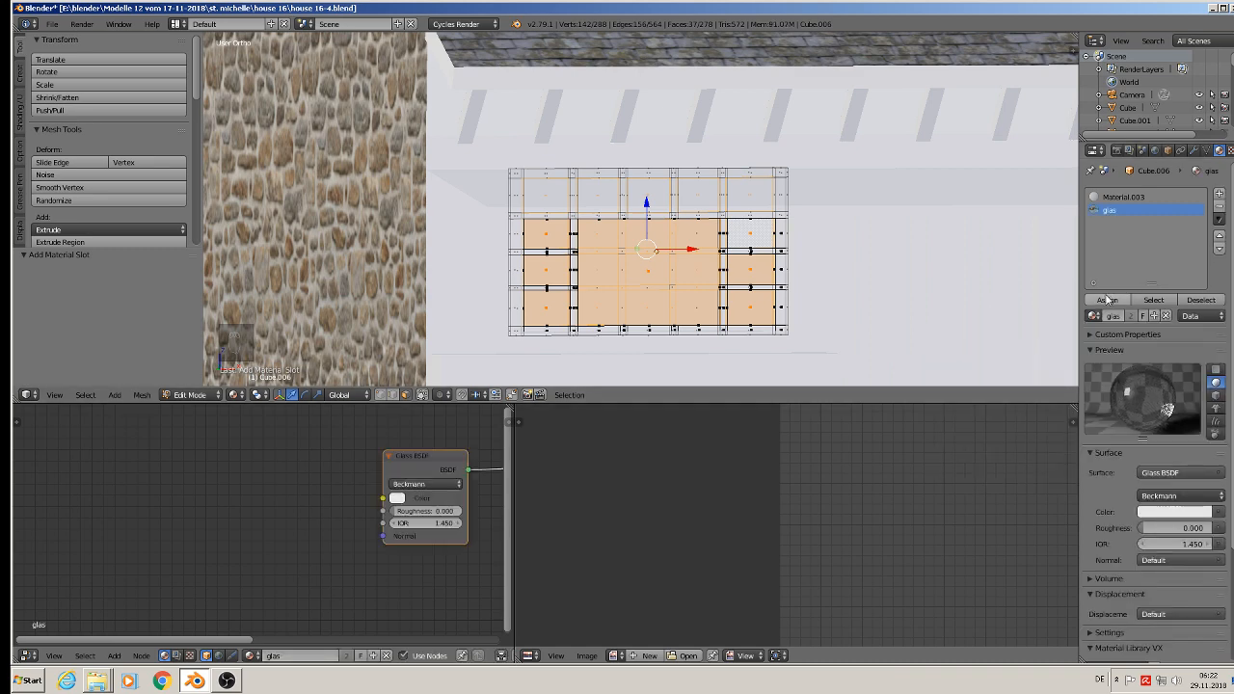
pyautogui.click(1106, 302)
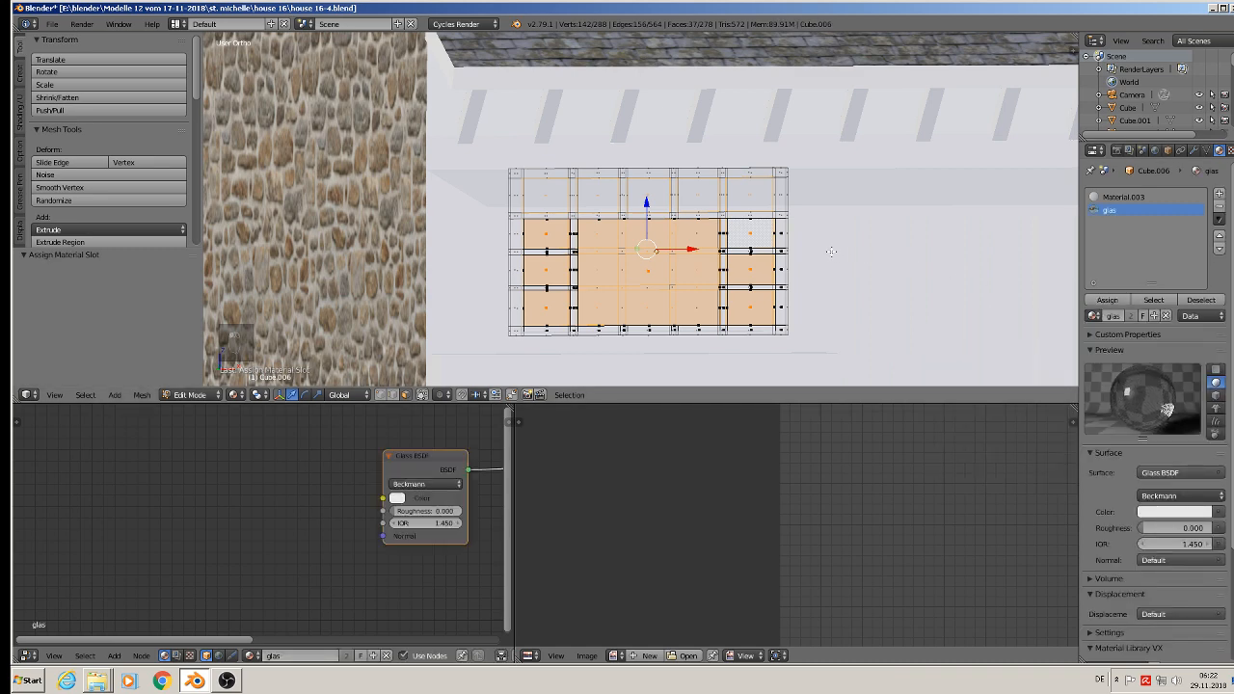
pyautogui.press('Tab')
pyautogui.scroll(3, 804, 293)
pyautogui.press('Tab')
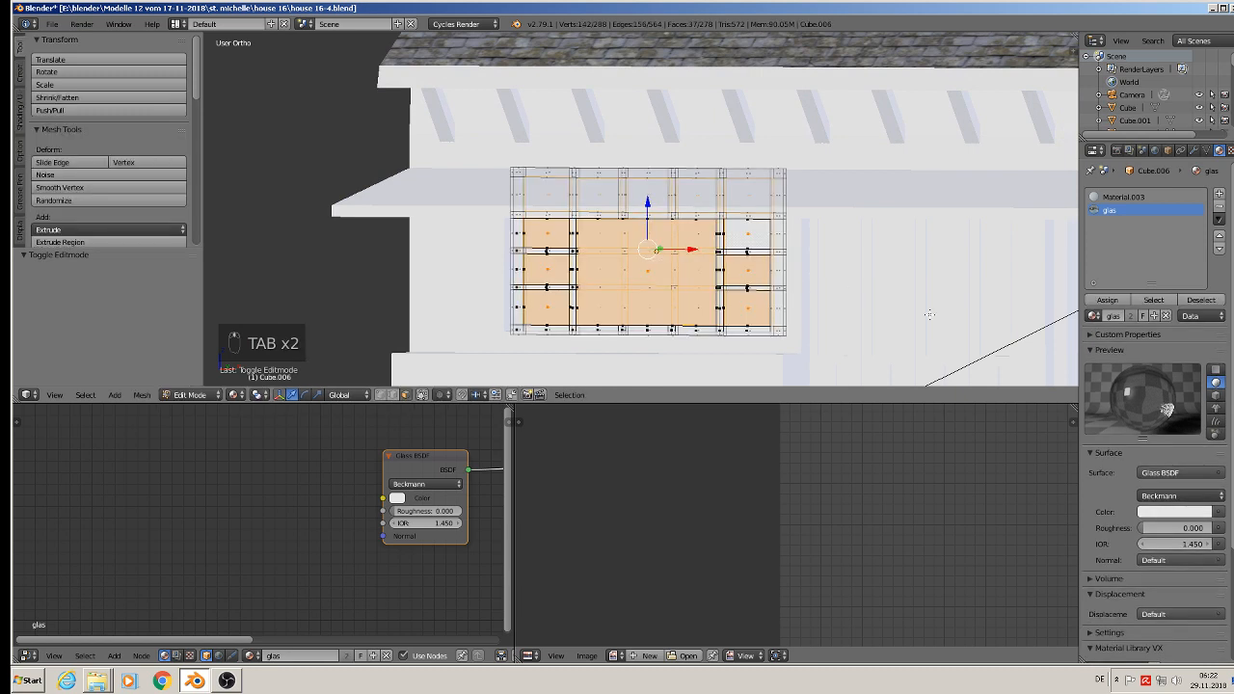
pyautogui.click(1105, 300)
pyautogui.press('Tab')
# Step: Examine the glass panes of both ground-floor windows in Rendered viewport shading
pyautogui.click(251, 395)
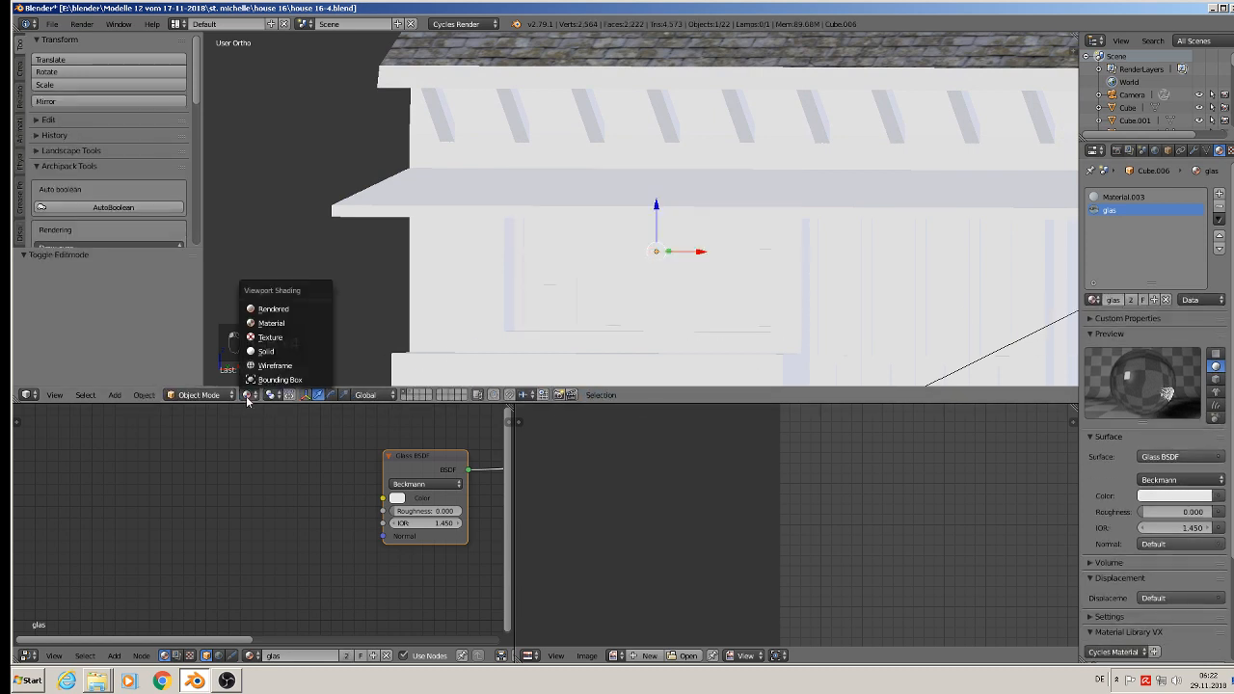
pyautogui.click(272, 308)
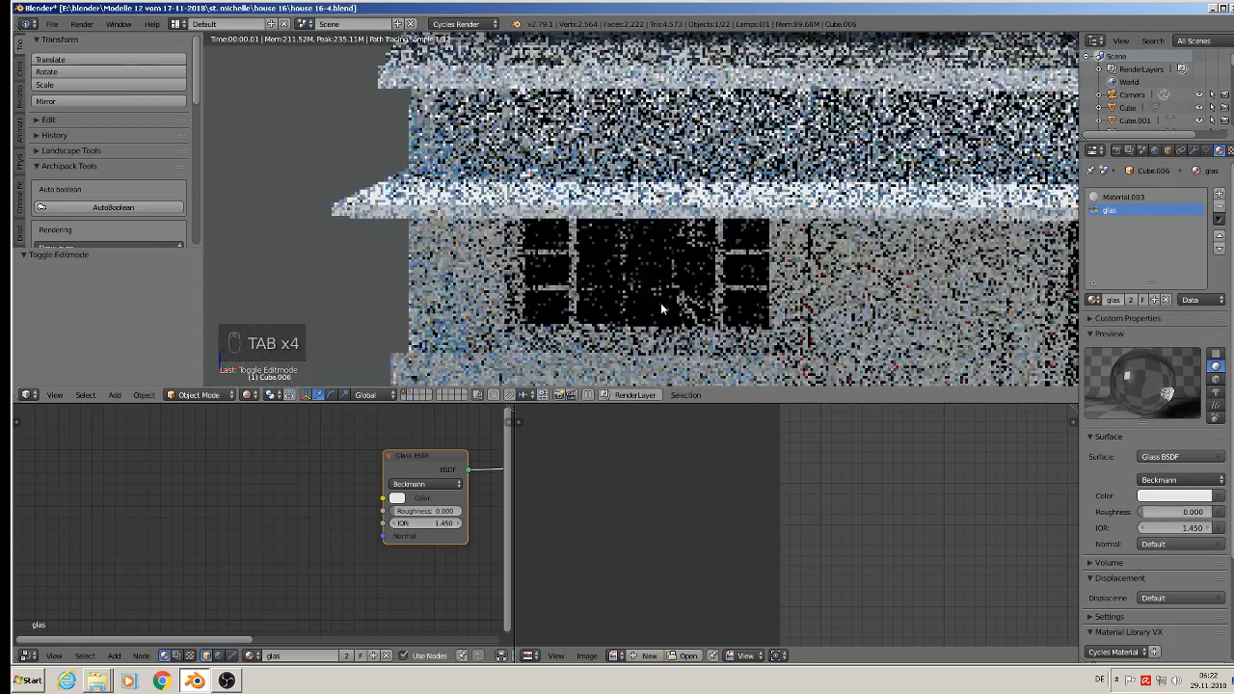
pyautogui.scroll(-3, 697, 263)
pyautogui.keyDown('shift'); pyautogui.moveTo(856, 305); pyautogui.dragTo(565, 256, button='middle'); pyautogui.keyUp('shift')
pyautogui.scroll(4, 895, 242)
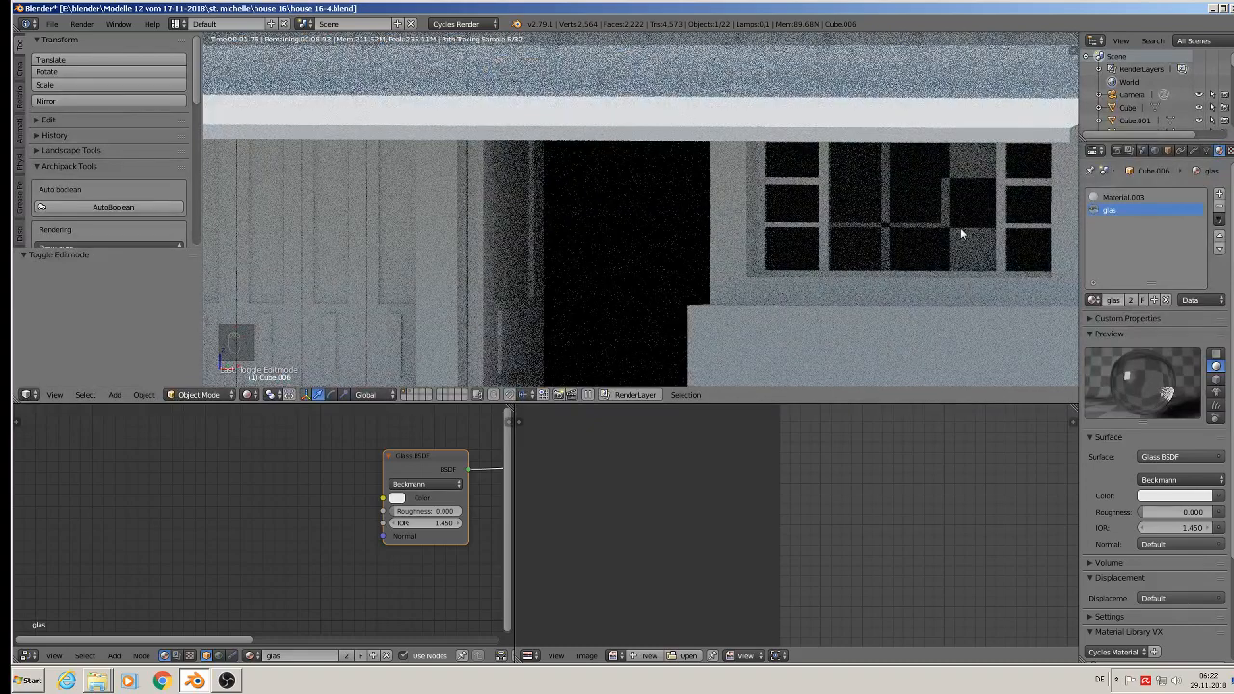
# Step: Switch the viewport to Material shading and examine the selected pane faces of the ground-floor window up close in Edit Mode
pyautogui.click(251, 396)
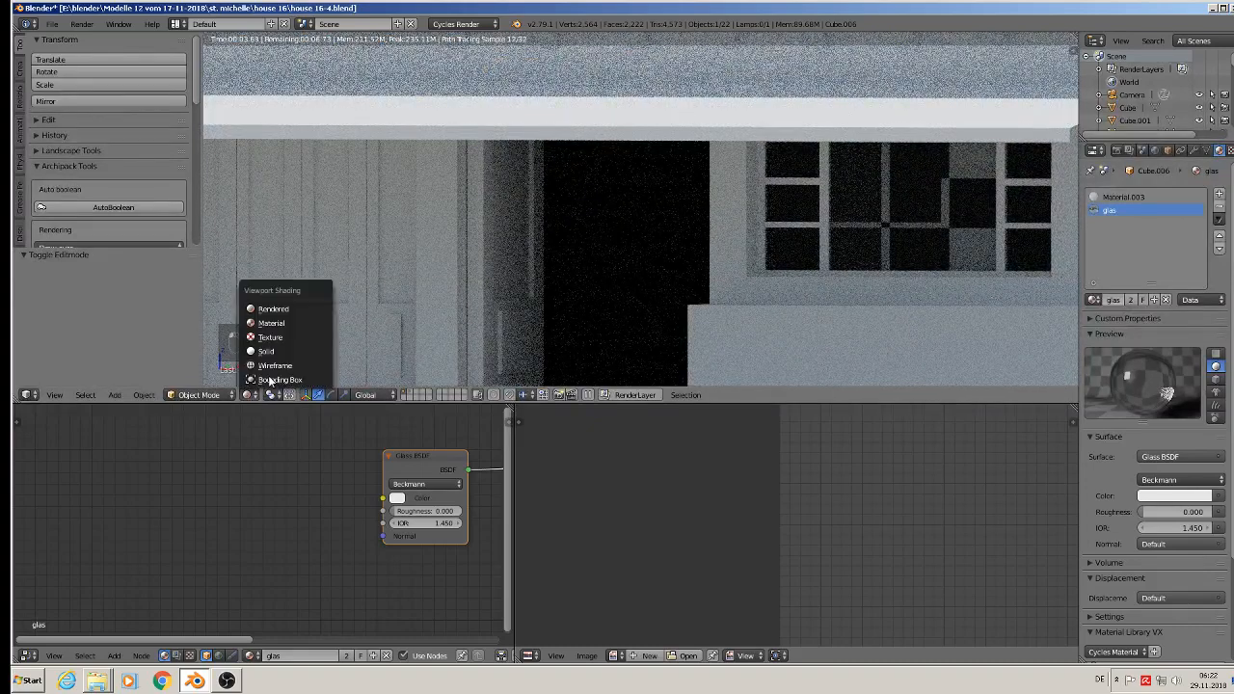
pyautogui.click(274, 324)
pyautogui.press('KP_5')
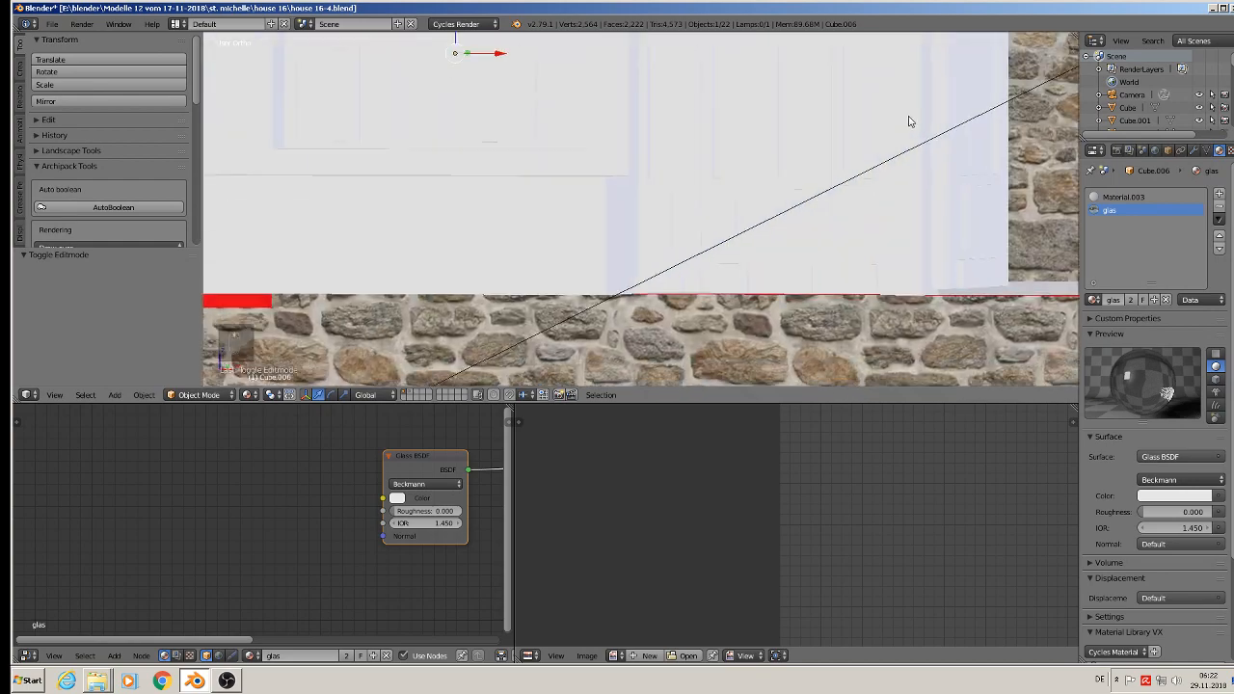
pyautogui.press('Tab')
pyautogui.scroll(3, 514, 87)
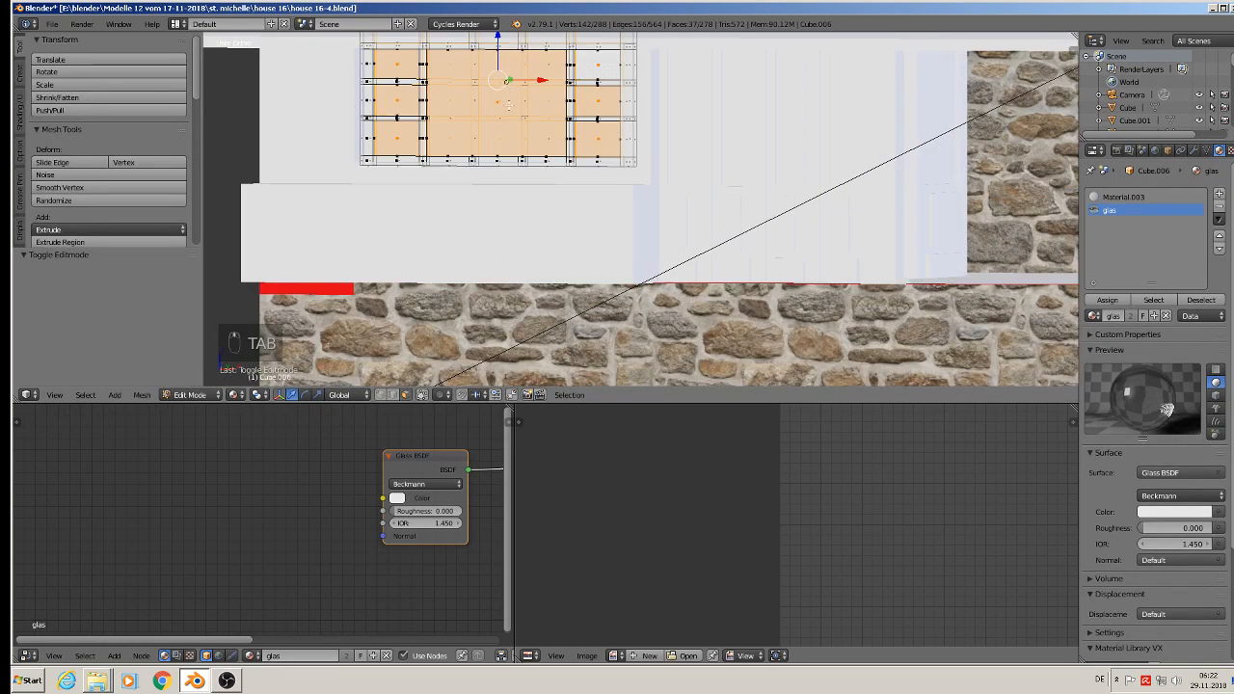
pyautogui.keyDown('shift'); pyautogui.moveTo(509, 105); pyautogui.dragTo(162, 395, button='middle'); pyautogui.keyUp('shift')
pyautogui.scroll(3, 526, 184)
pyautogui.scroll(4, 571, 246)
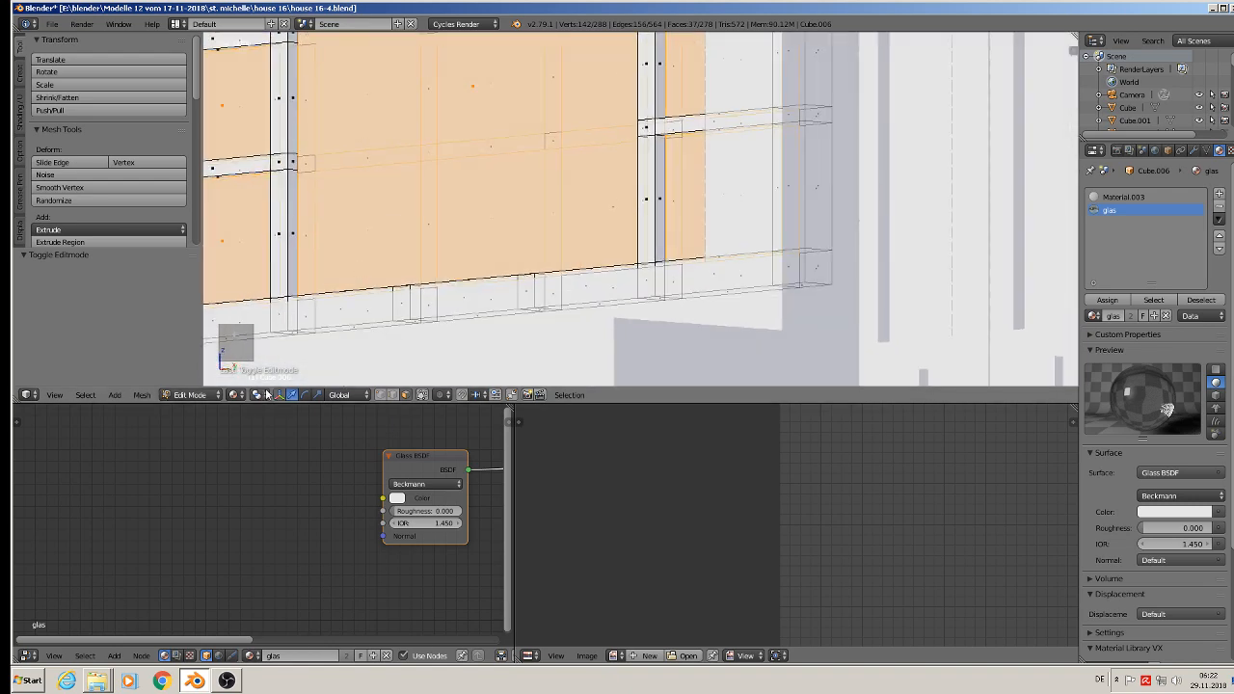
# Step: Switch the viewport to Solid shading, select the whole ground-floor window mesh, and recalculate its normals
pyautogui.click(232, 396)
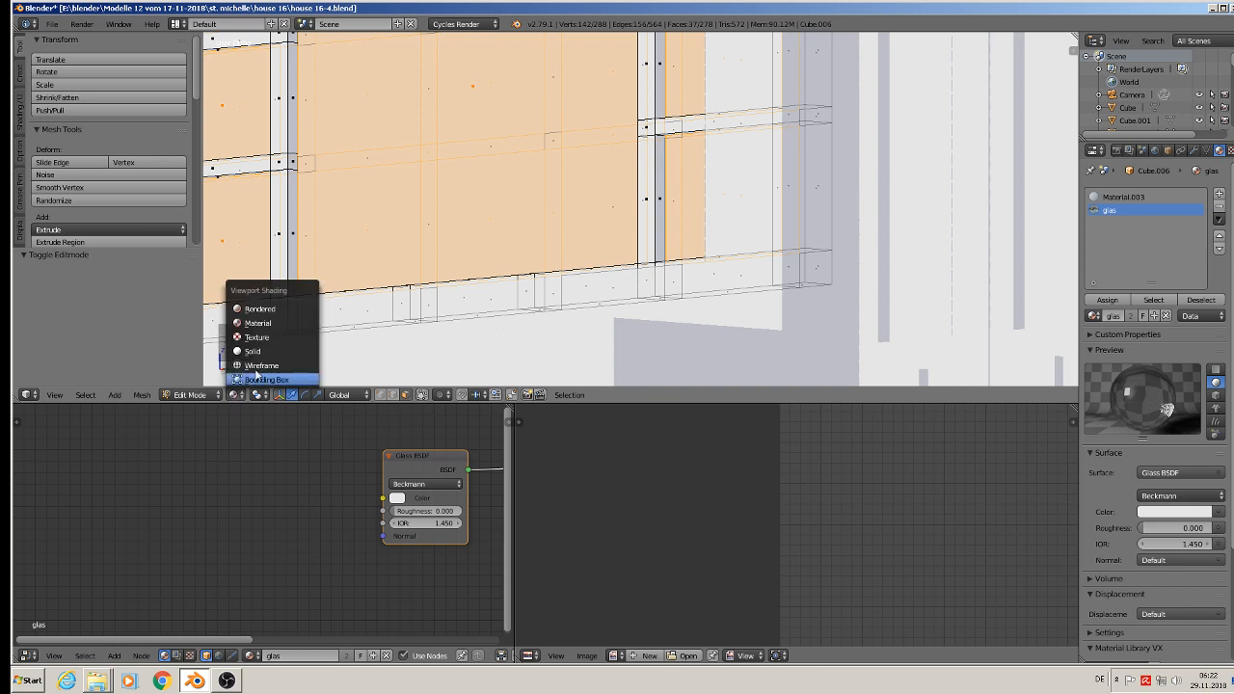
pyautogui.click(265, 353)
pyautogui.scroll(-5, 436, 272)
pyautogui.scroll(-3, 504, 209)
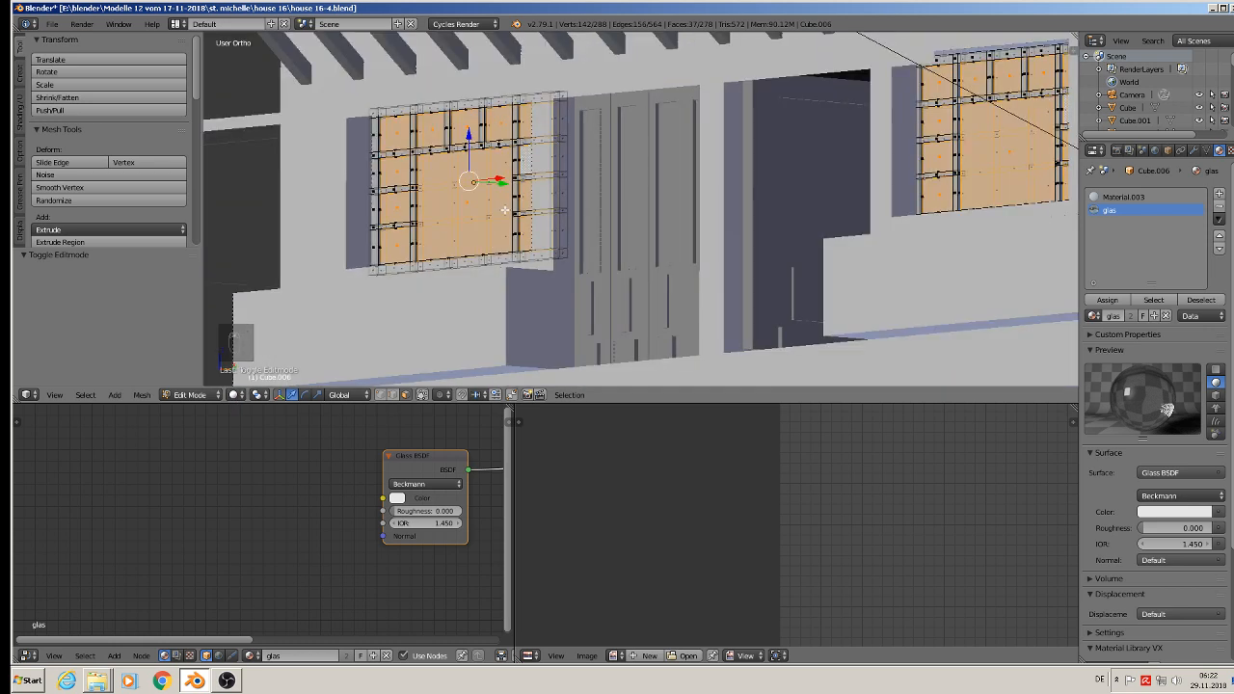
pyautogui.press('a')
pyautogui.press('a')
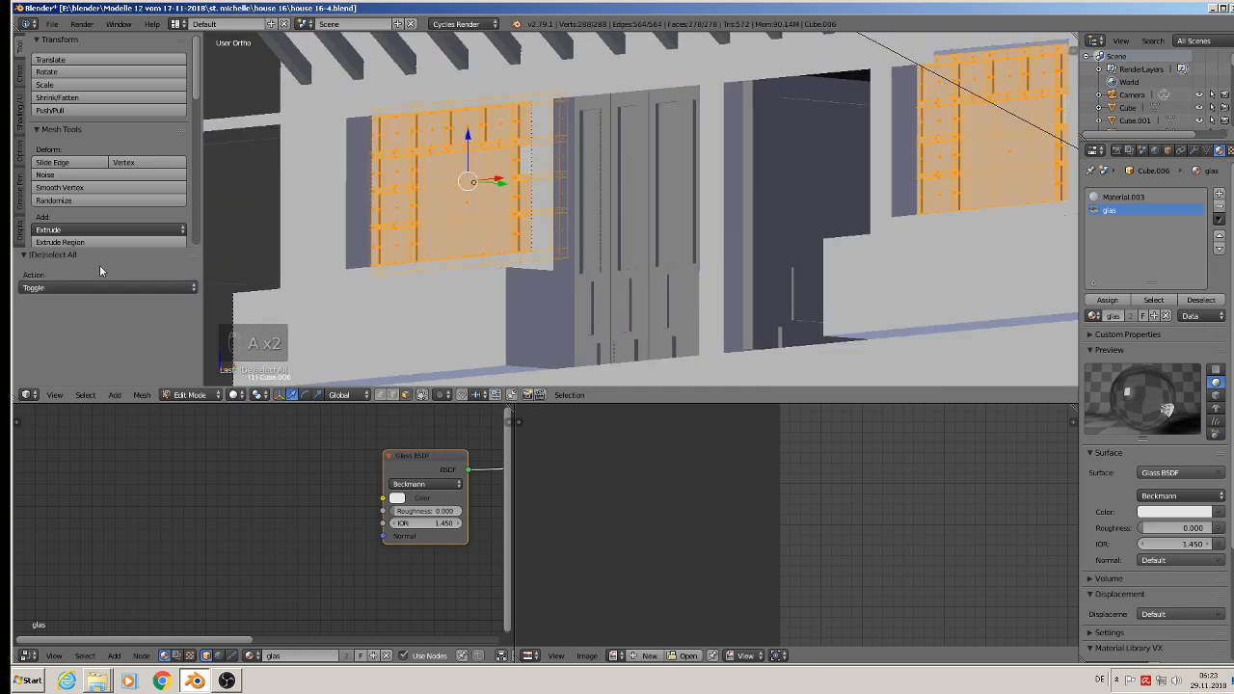
pyautogui.scroll(-5, 89, 181)
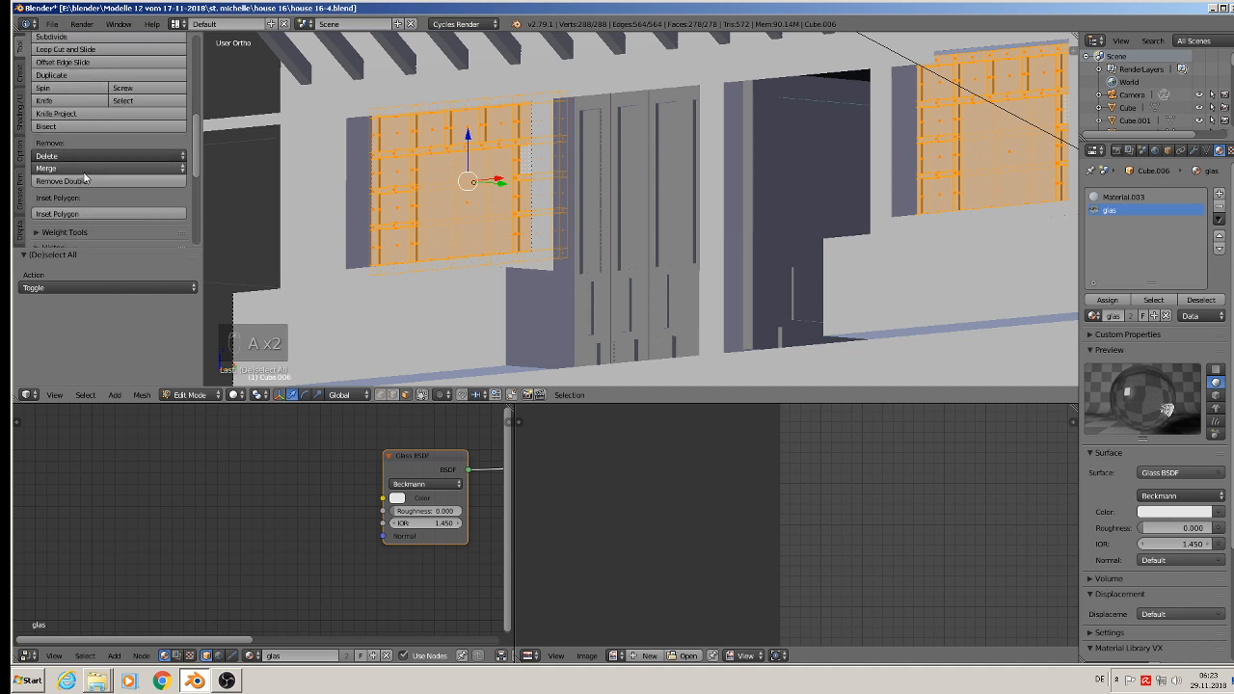
pyautogui.click(25, 119)
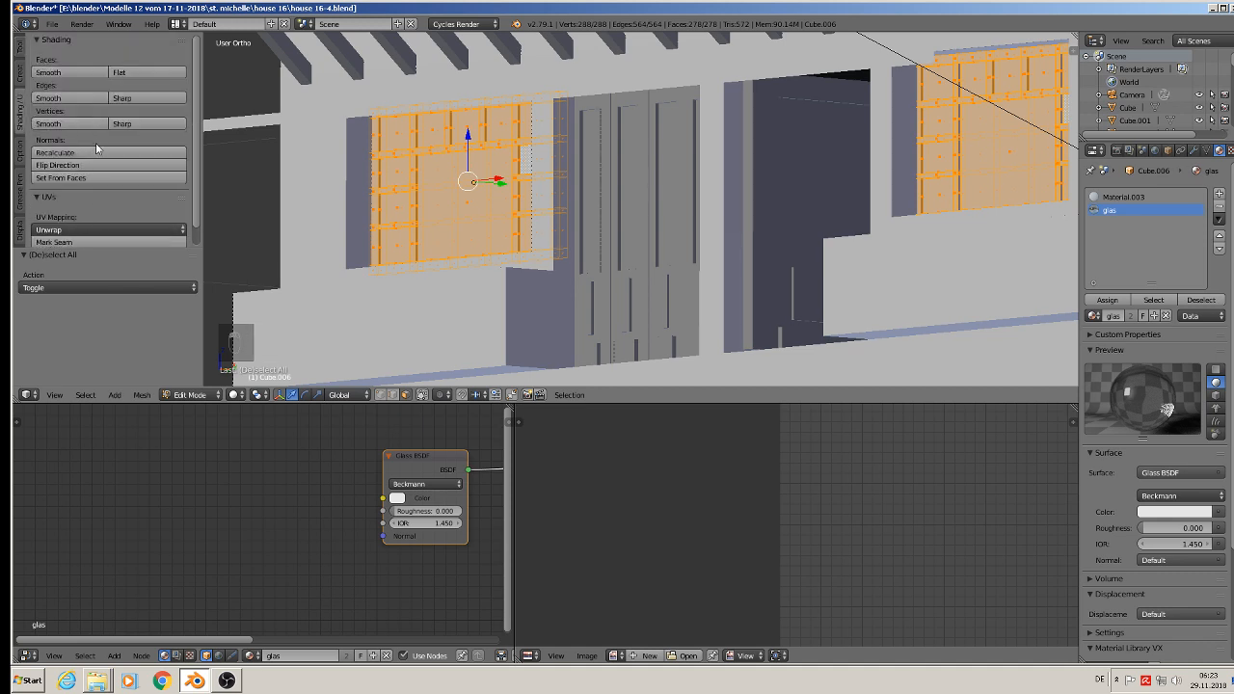
pyautogui.click(90, 155)
# Step: Select only the large central pane face of the ground-floor window in Edit Mode
pyautogui.scroll(4, 344, 179)
pyautogui.moveTo(476, 200); pyautogui.dragTo(608, 220, button='middle')
pyautogui.scroll(4, 617, 221)
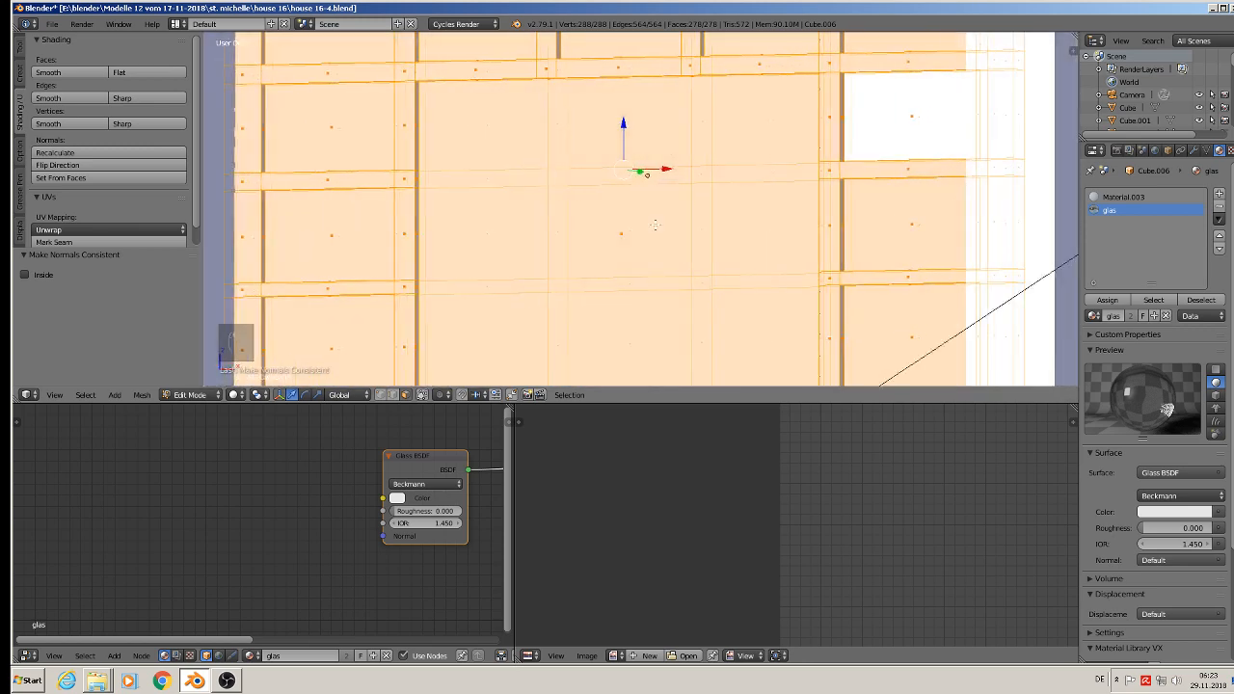
pyautogui.press('Tab')
pyautogui.press('Tab')
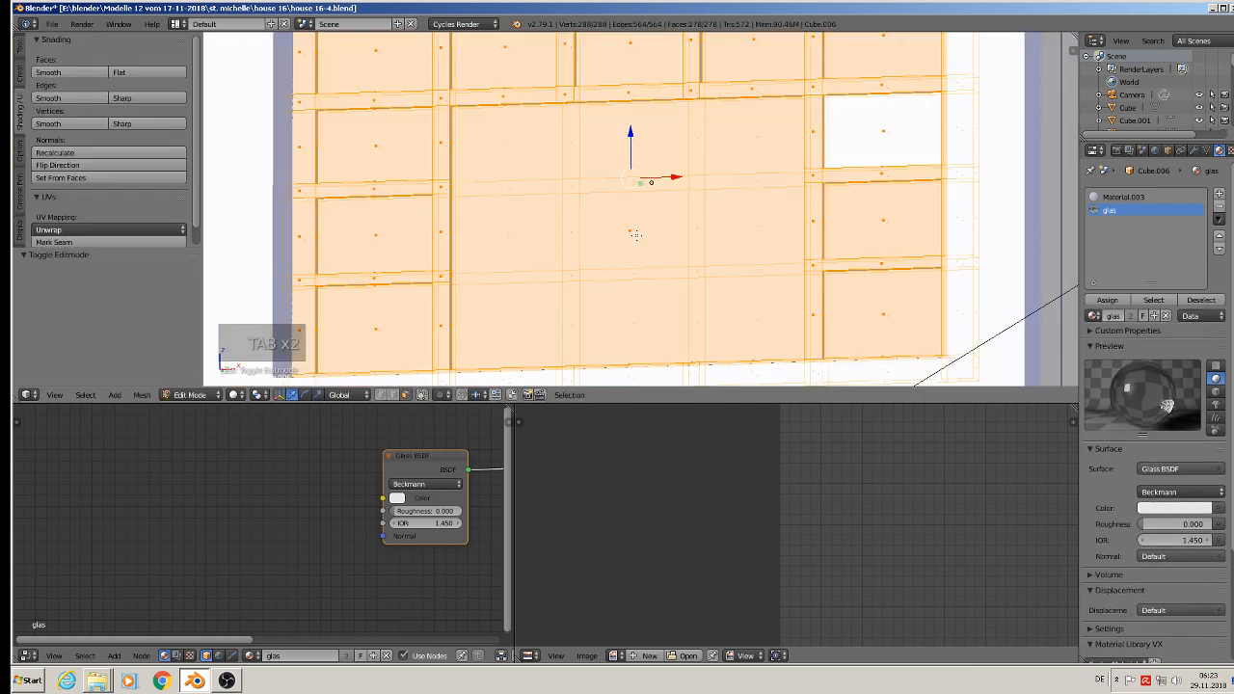
pyautogui.rightClick(630, 231)
pyautogui.moveTo(664, 285); pyautogui.dragTo(651, 270, button='middle')
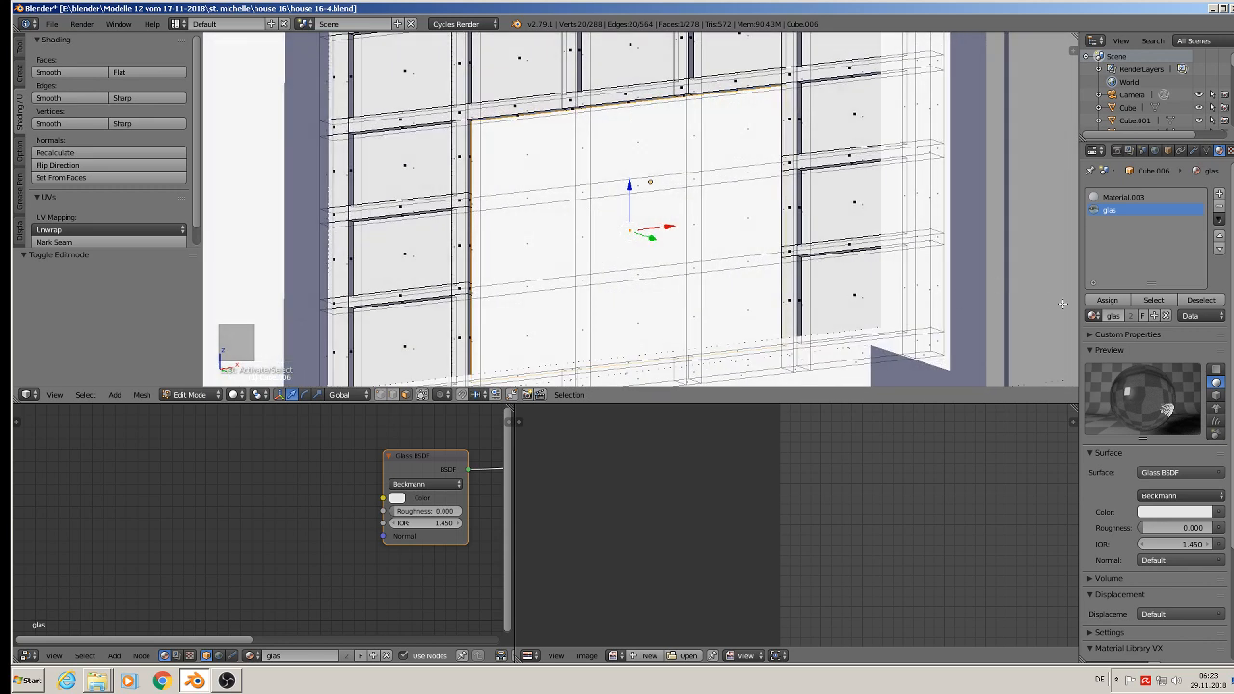
# Step: Leave Edit Mode and check the ground-floor window's glass panes in Rendered viewport shading
pyautogui.press('Tab')
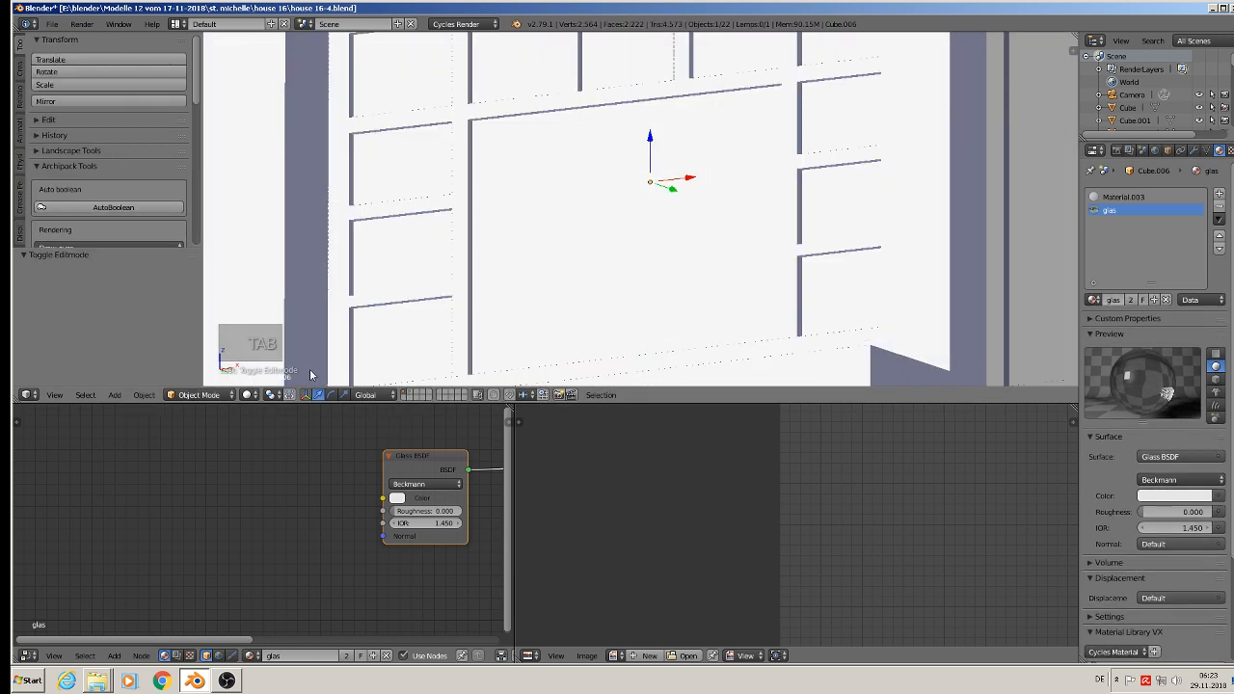
pyautogui.click(250, 396)
pyautogui.click(273, 309)
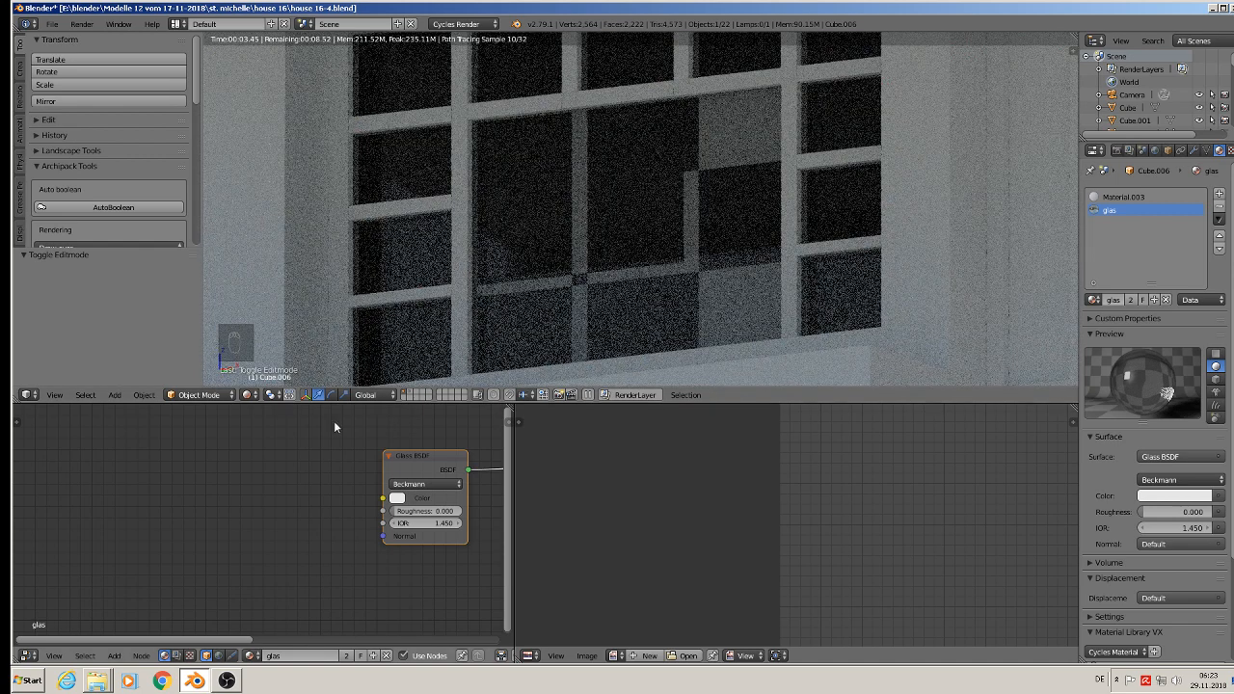
# Step: Return the viewport to Material shading and reopen the ground-floor window mesh in Edit Mode around its central pane
pyautogui.click(248, 394)
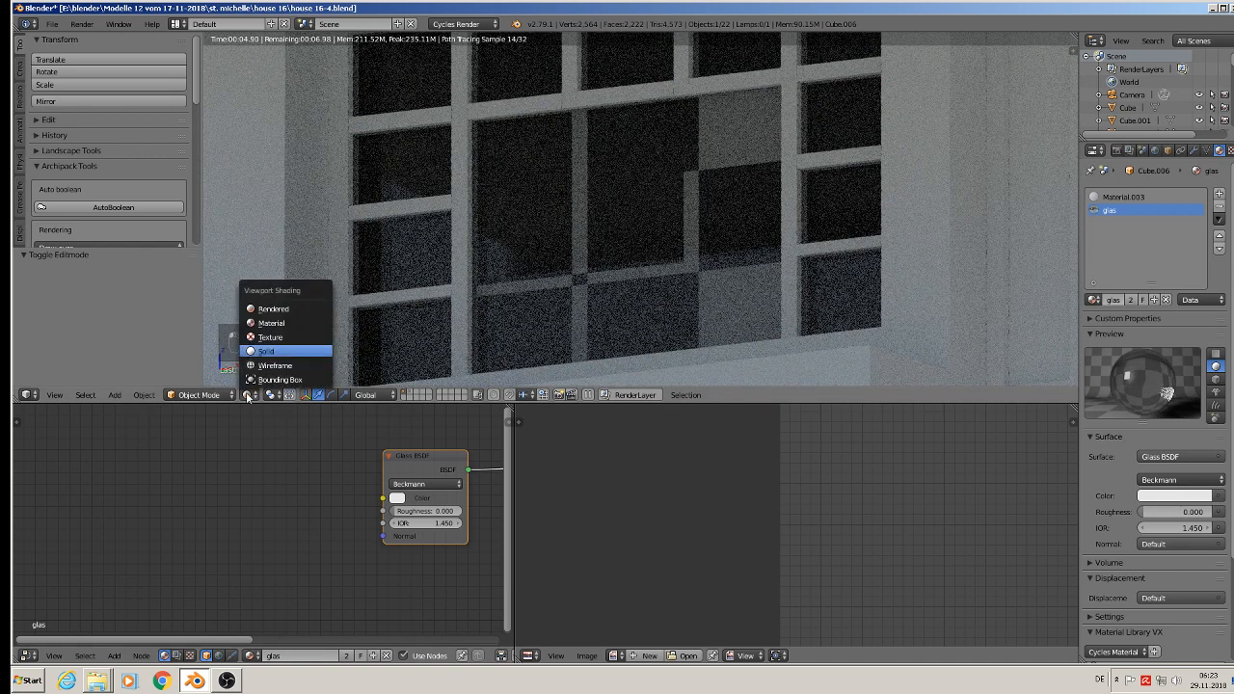
pyautogui.click(261, 324)
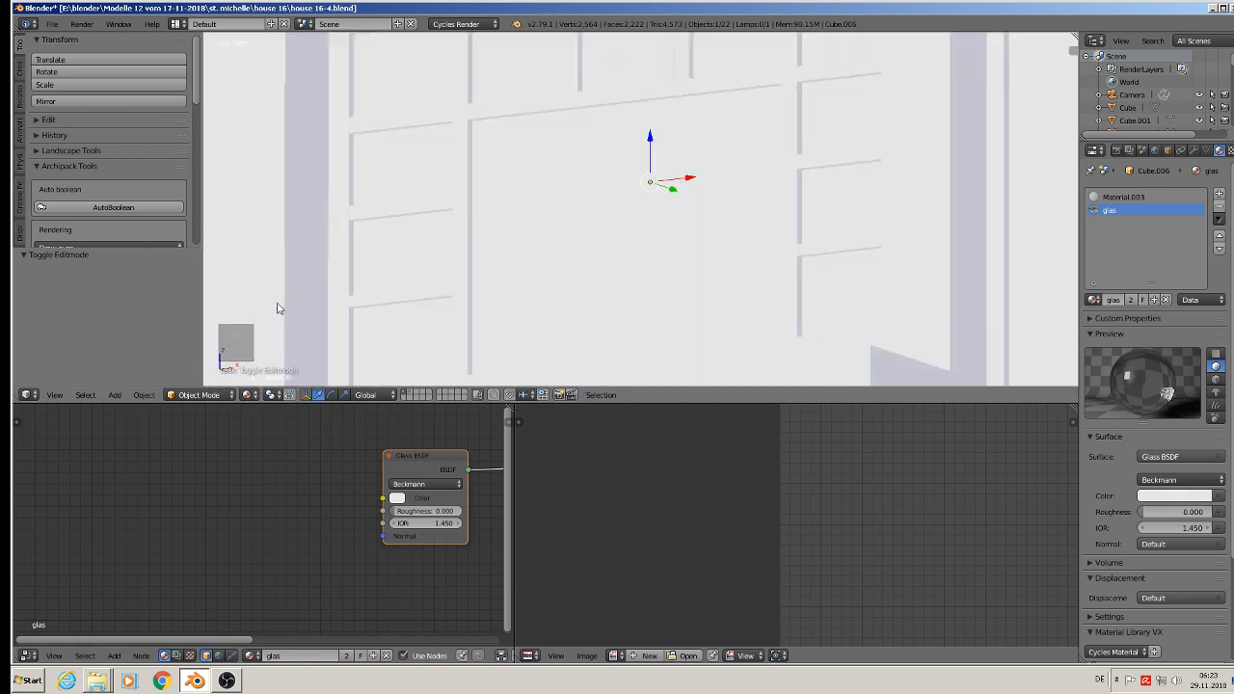
pyautogui.press('Tab')
pyautogui.scroll(3, 555, 201)
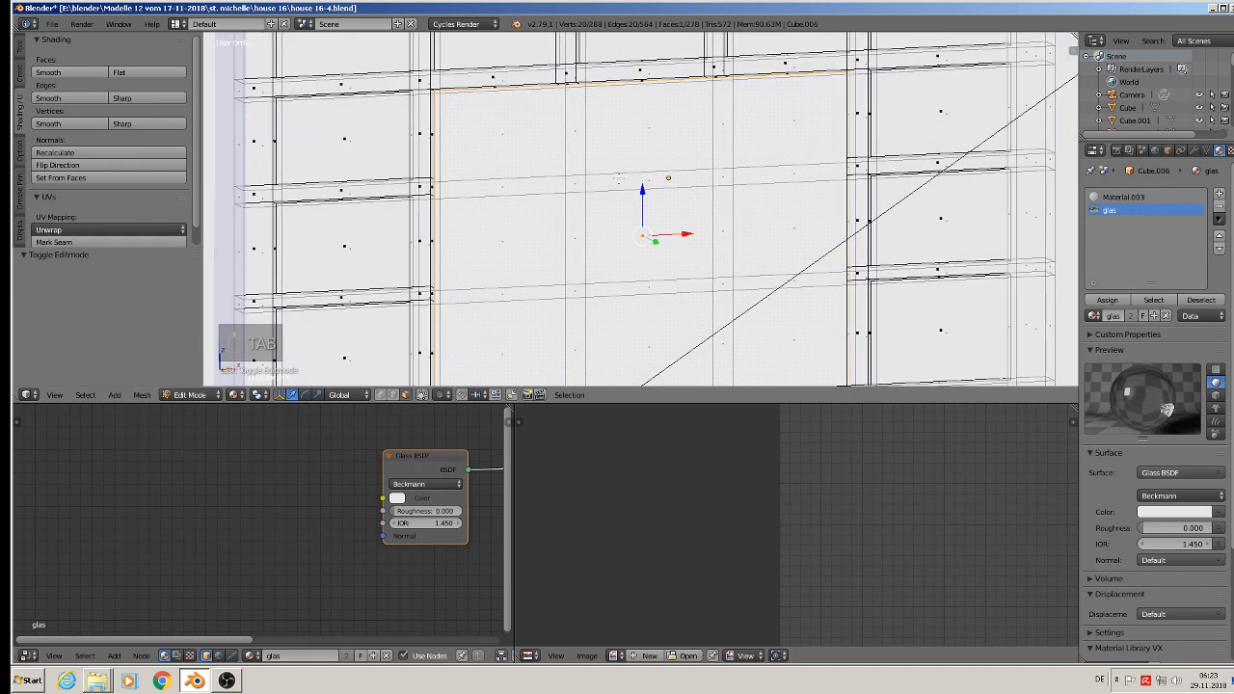
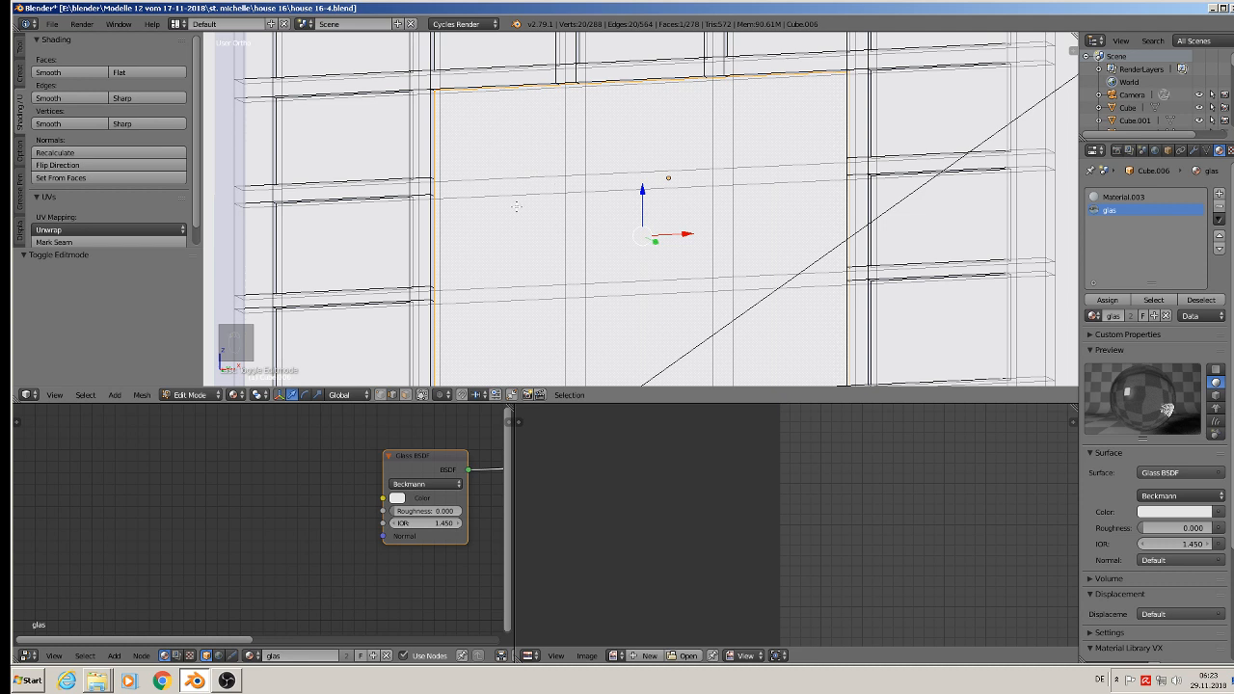
# Step: Select the leftover bar edges crossing the ground-floor window's large central pane and remove them with Dissolve Edges
pyautogui.rightClick(561, 145)
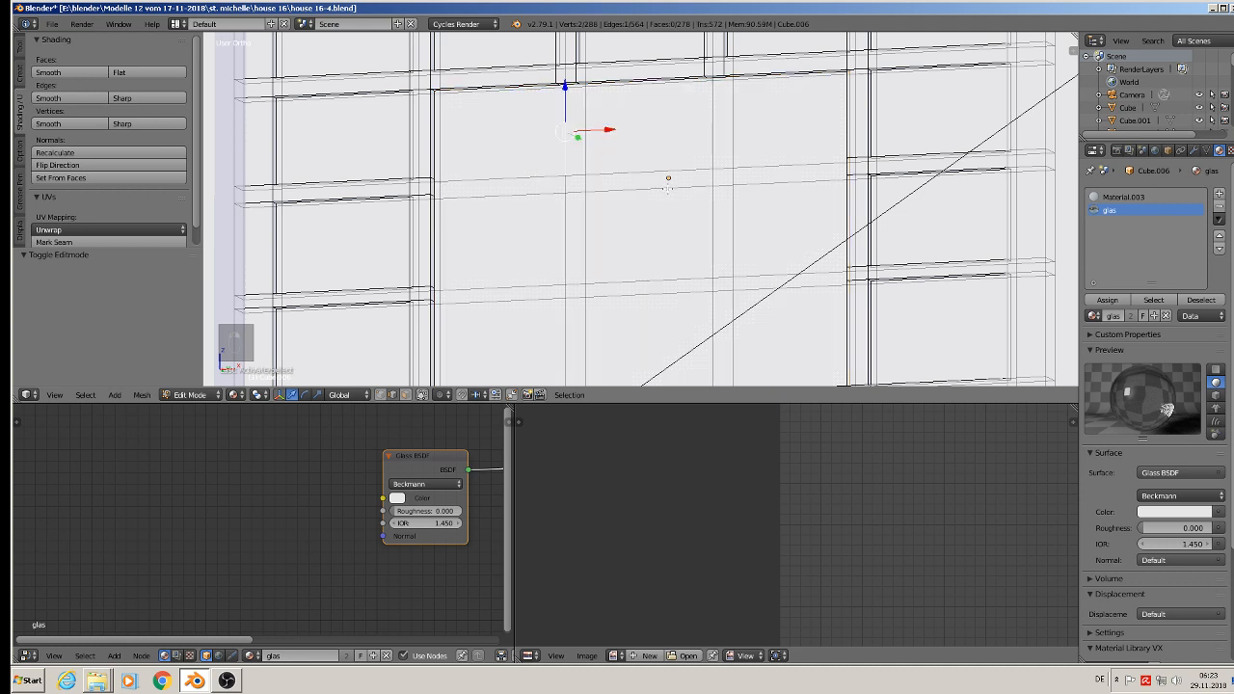
pyautogui.keyDown('shift'); pyautogui.rightClick(589, 153); pyautogui.keyUp('shift')
pyautogui.keyDown('shift'); pyautogui.rightClick(708, 137); pyautogui.keyUp('shift')
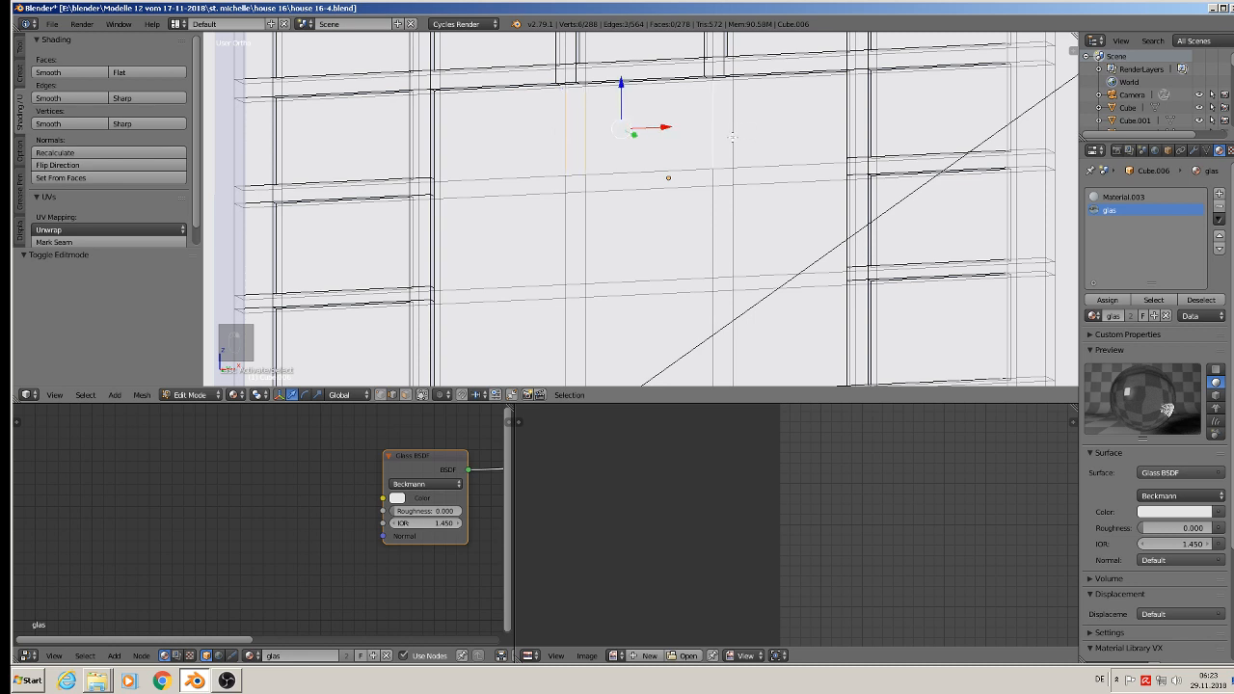
pyautogui.keyDown('shift'); pyautogui.rightClick(735, 148); pyautogui.keyUp('shift')
pyautogui.keyDown('shift'); pyautogui.rightClick(751, 171); pyautogui.keyUp('shift')
pyautogui.scroll(-2, 736, 175)
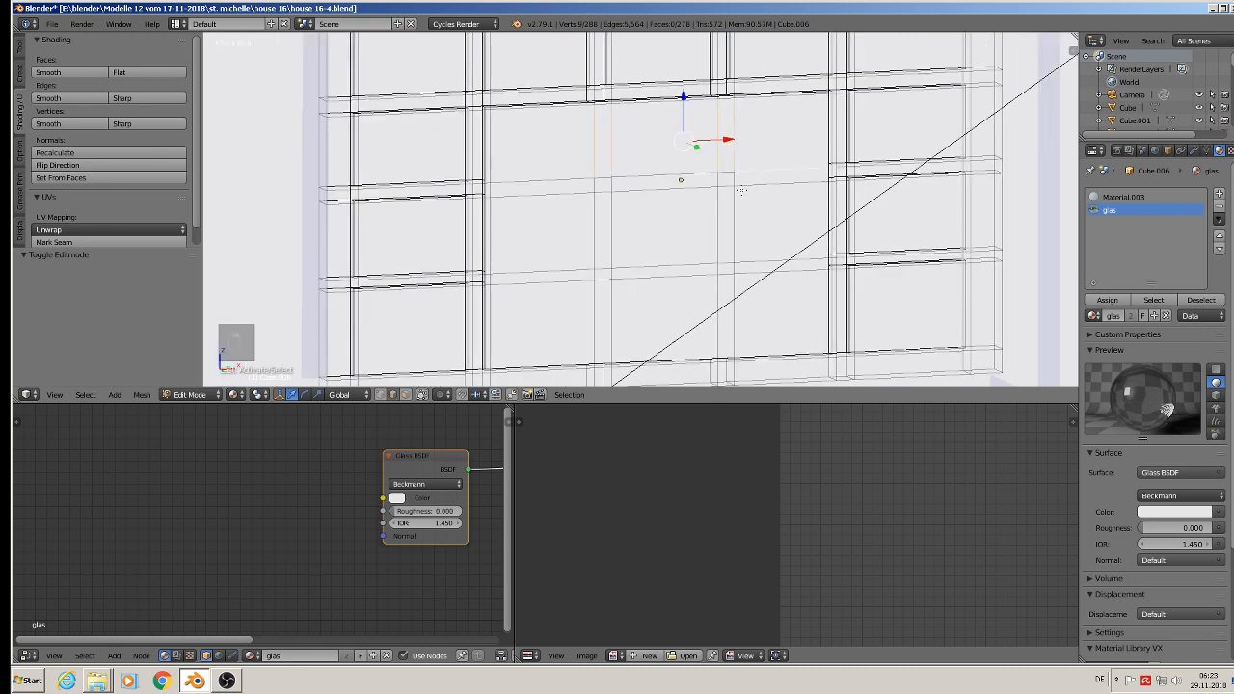
pyautogui.moveTo(744, 178)
pyautogui.mouseDown()
pyautogui.moveTo(601, 187)
pyautogui.moveTo(656, 264)
pyautogui.moveTo(601, 267)
pyautogui.moveTo(753, 255)
pyautogui.mouseUp()
pyautogui.press('x')
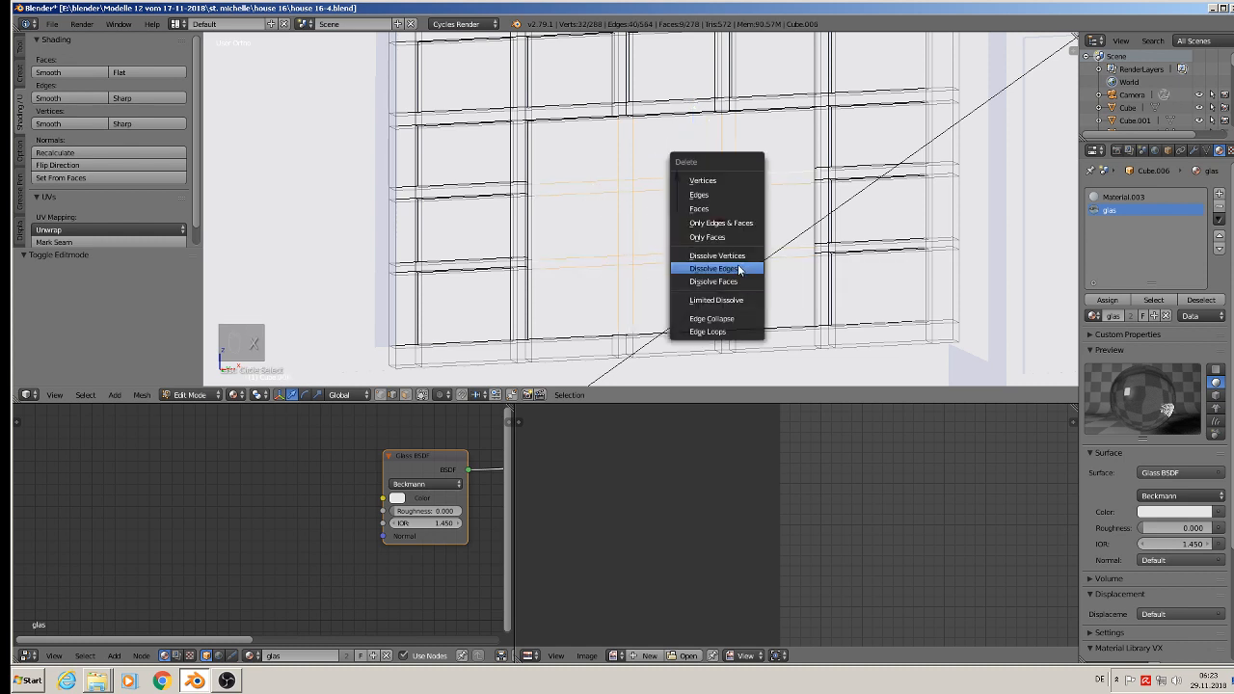
pyautogui.click(739, 269)
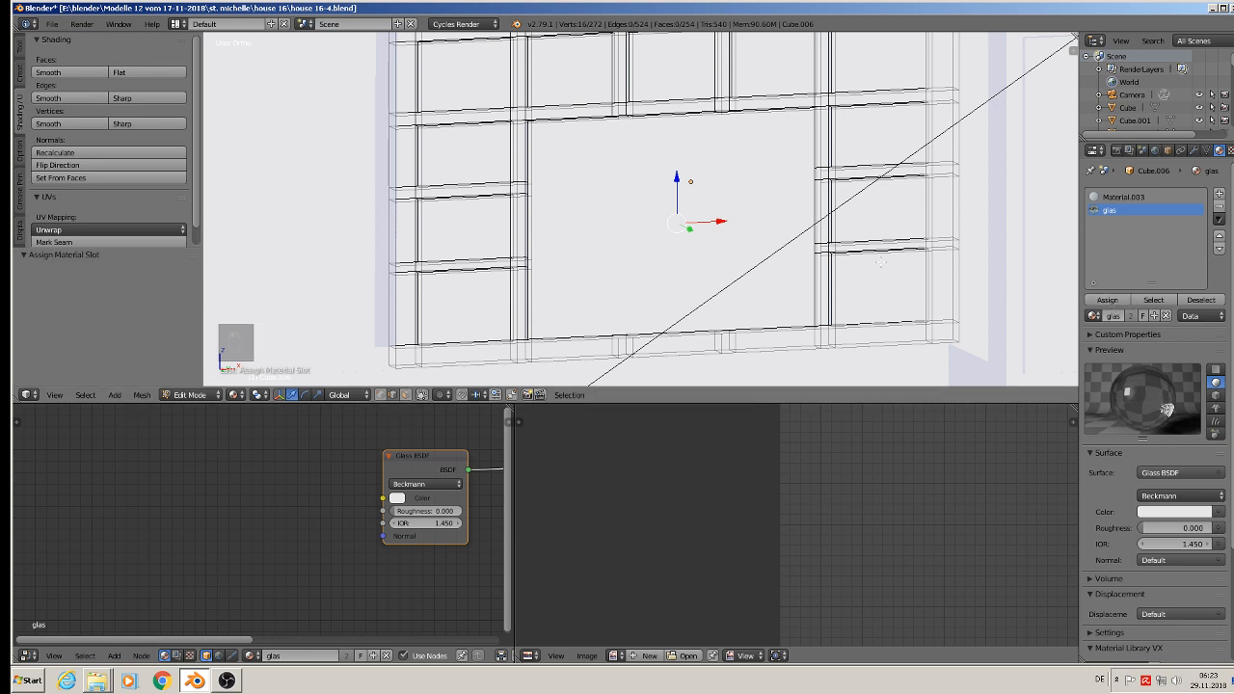
# Step: Leave Edit Mode, check the ground-floor windows' glass in Rendered viewport shading, and return to Material shading
pyautogui.press('Tab')
pyautogui.click(252, 394)
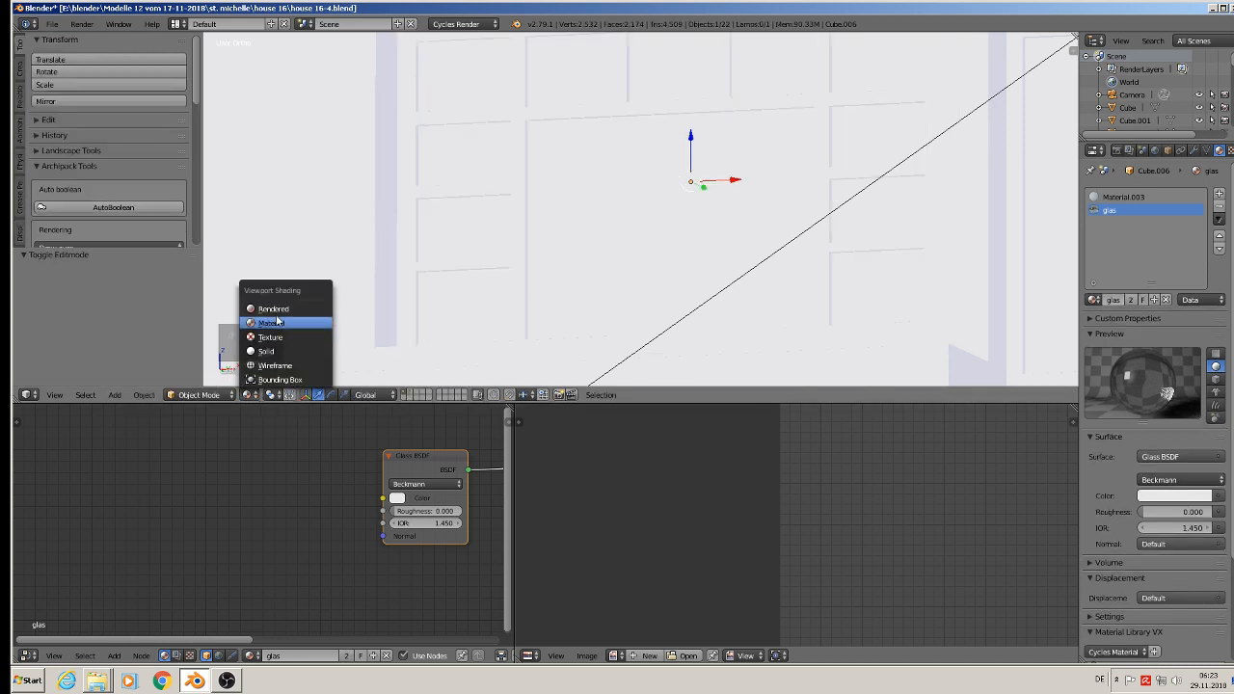
pyautogui.click(278, 312)
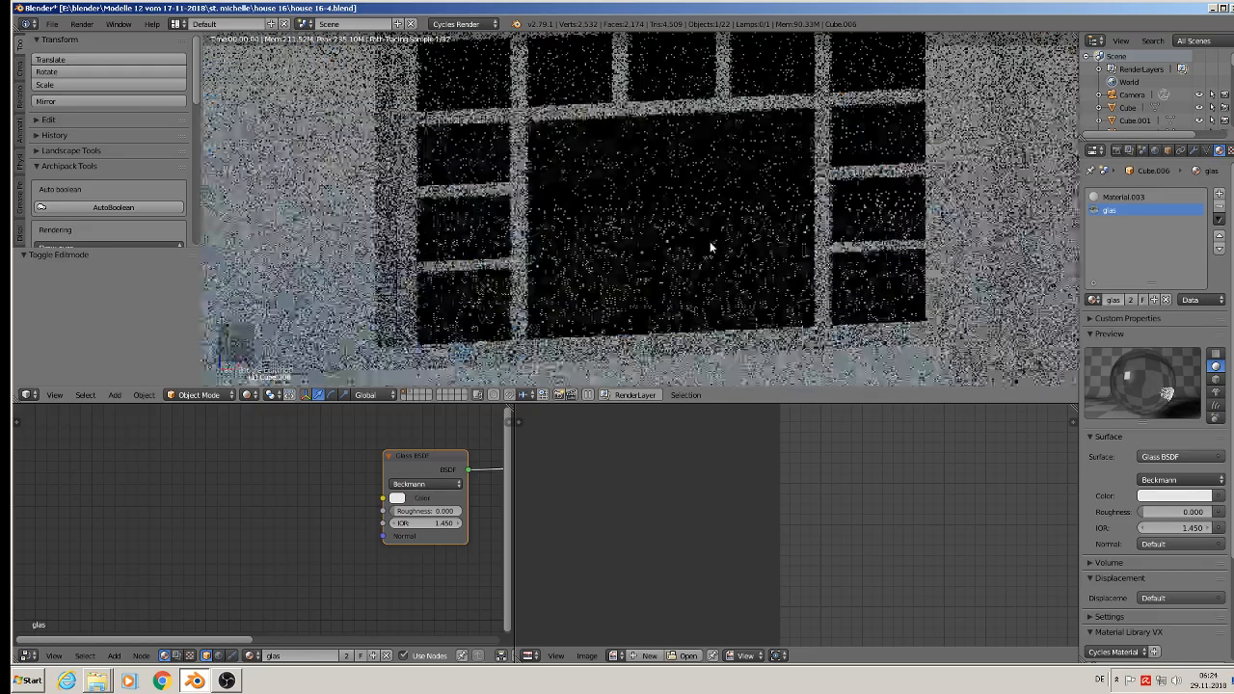
pyautogui.scroll(-8, 725, 250)
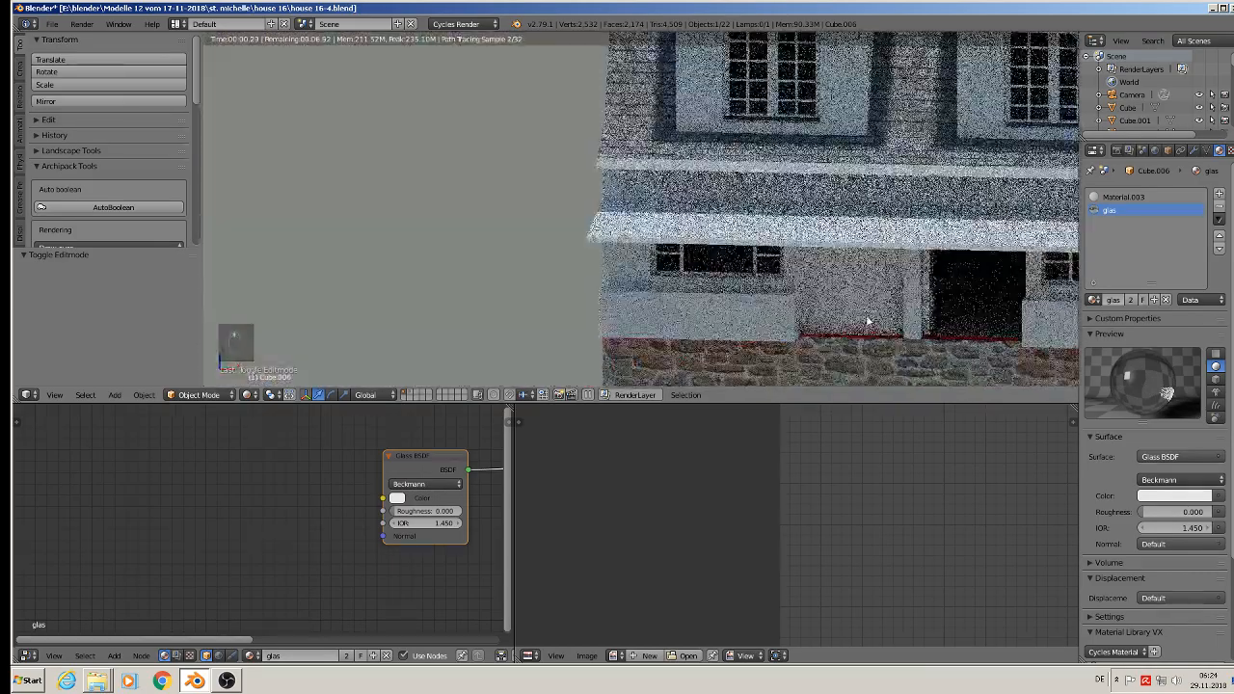
pyautogui.moveTo(868, 323); pyautogui.dragTo(622, 231, button='middle')
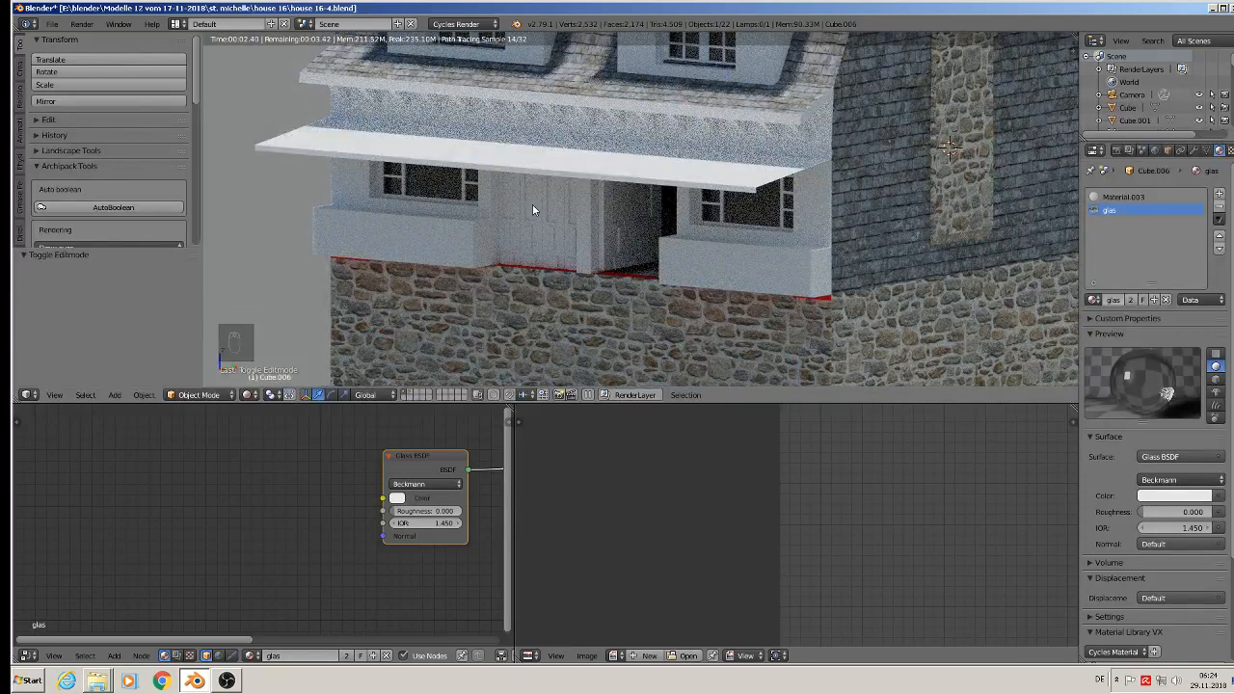
pyautogui.click(251, 395)
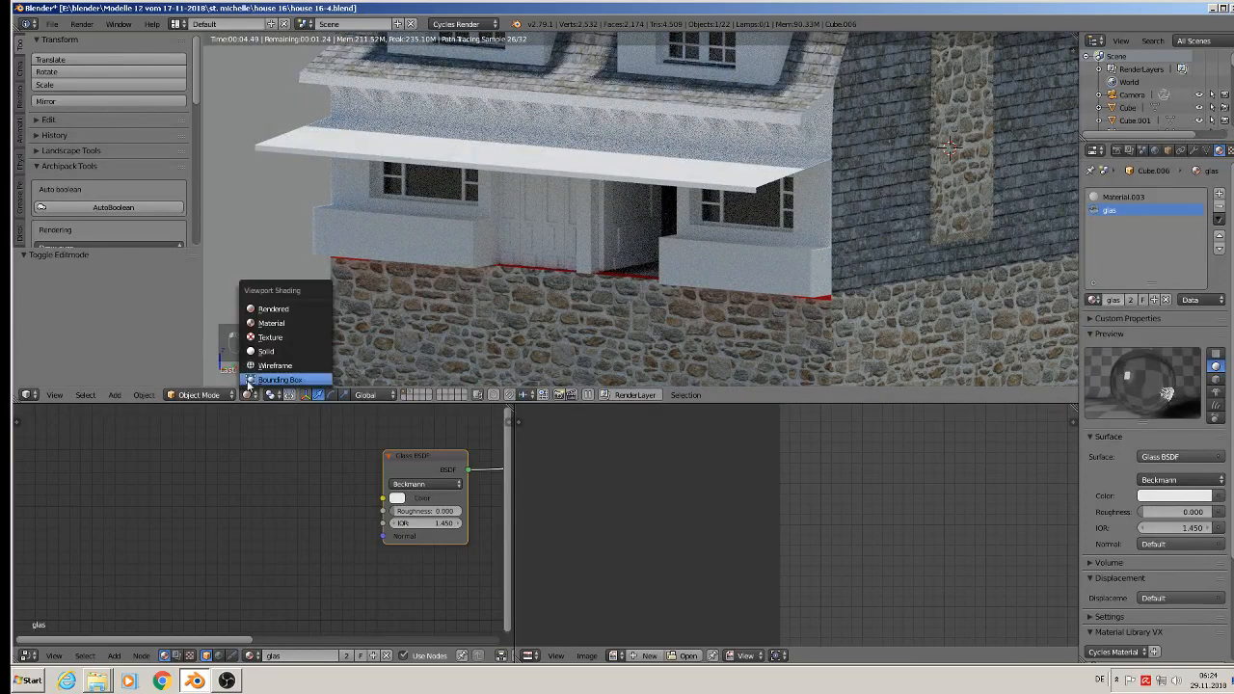
pyautogui.click(271, 323)
# Step: Give the four-leaf door between the windows a new material and a second slot holding the existing glas material
pyautogui.scroll(5, 563, 192)
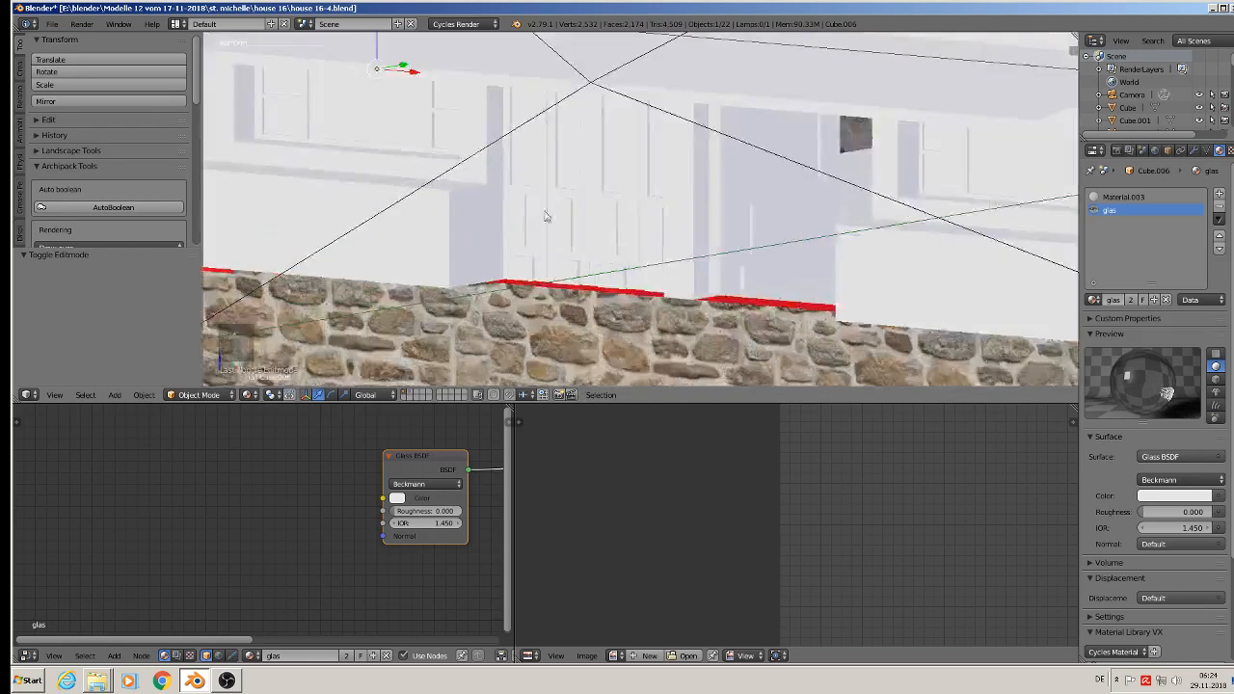
pyautogui.rightClick(563, 192)
pyautogui.keyDown('shift'); pyautogui.moveTo(564, 192); pyautogui.dragTo(577, 265, button='middle'); pyautogui.keyUp('shift')
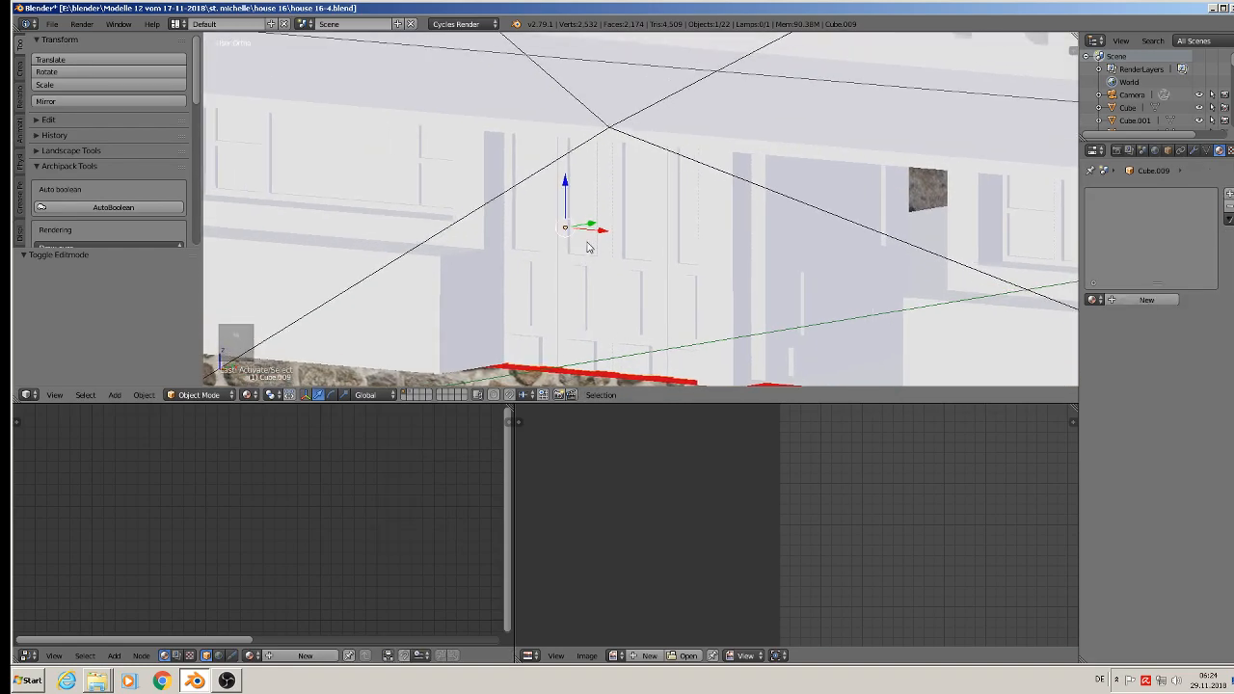
pyautogui.click(1195, 152)
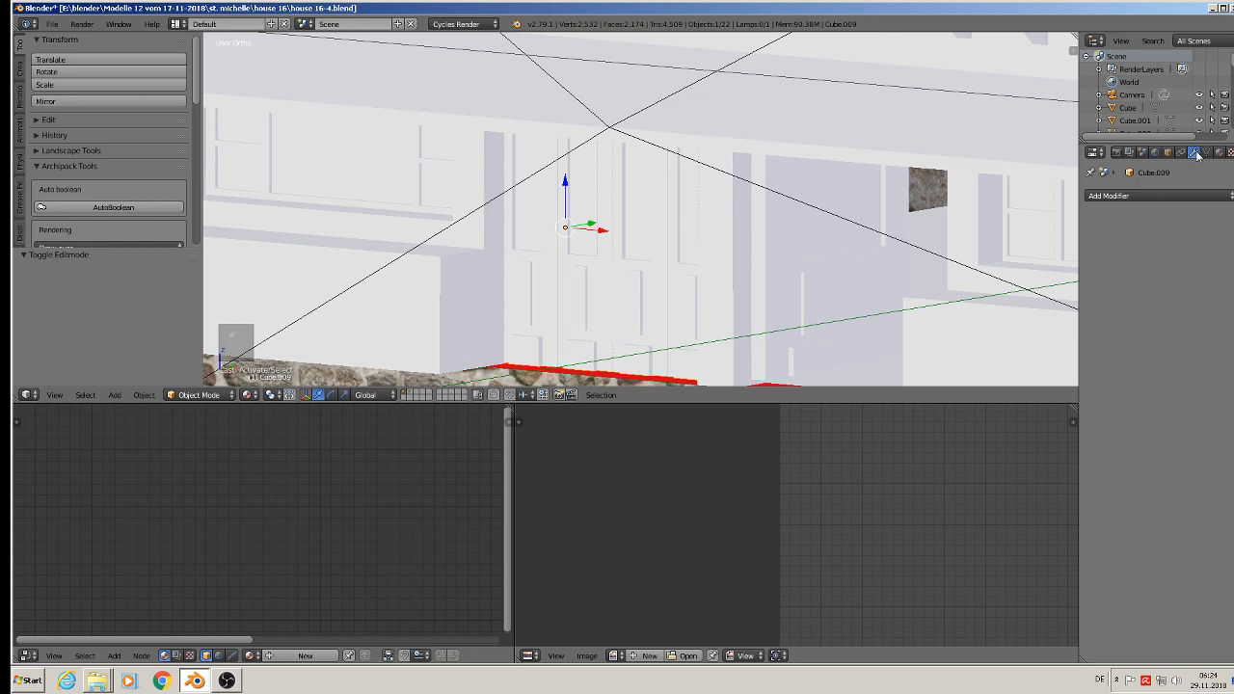
pyautogui.click(1221, 152)
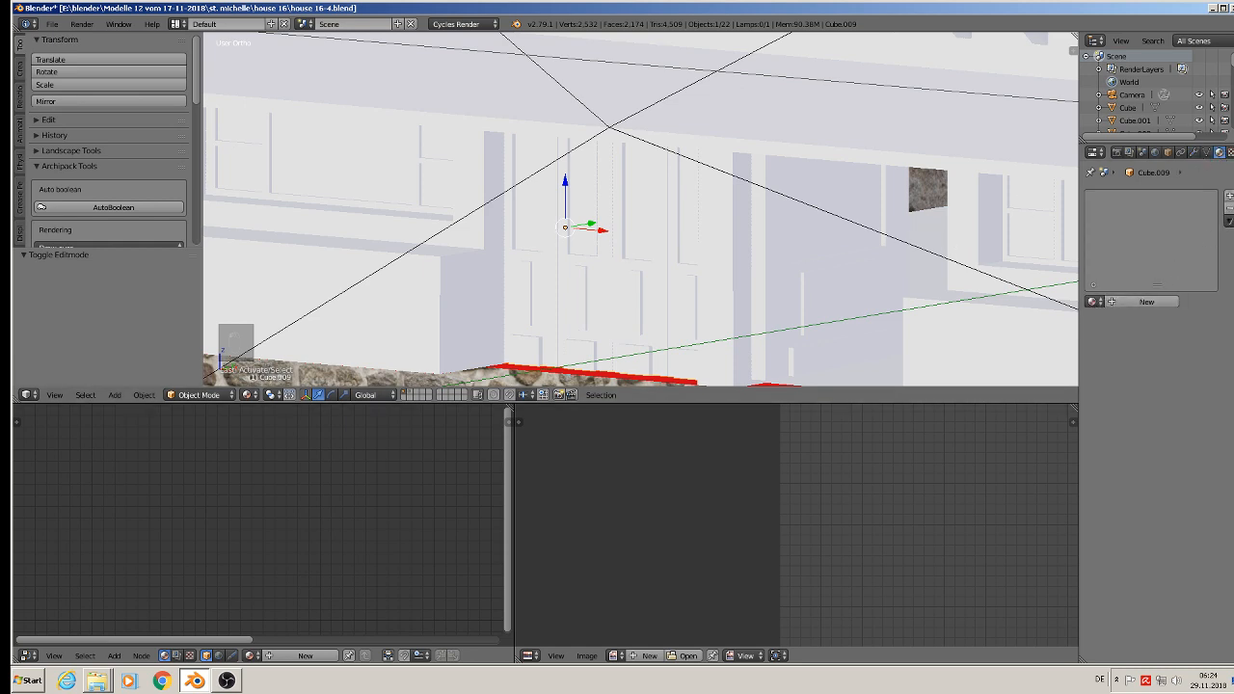
pyautogui.click(1130, 301)
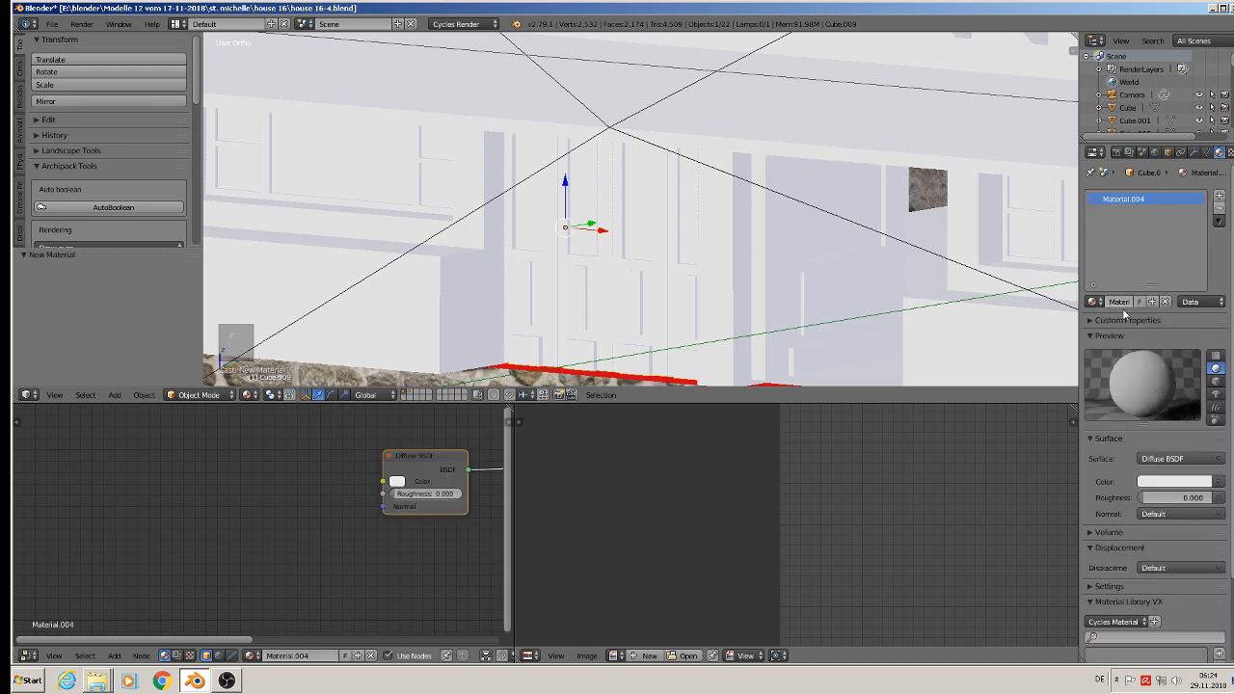
pyautogui.click(1219, 195)
pyautogui.click(1091, 302)
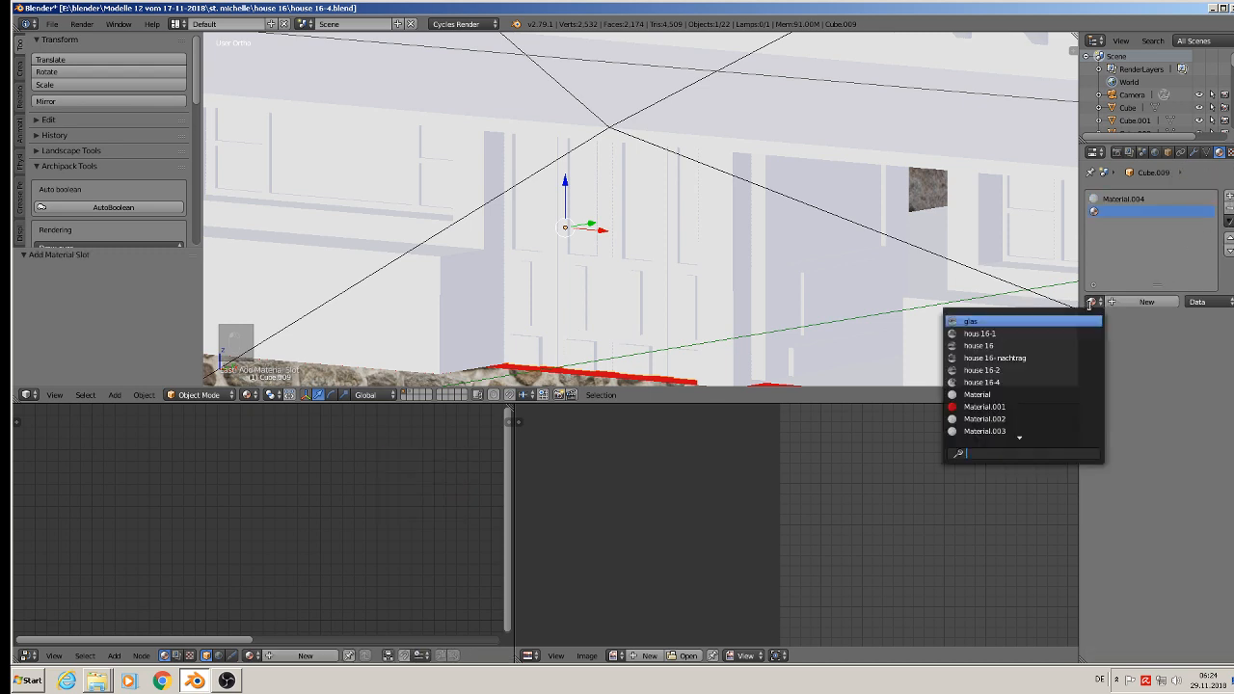
pyautogui.click(1023, 322)
# Step: Open the four-leaf door's mesh in Edit Mode and clear its selection
pyautogui.scroll(2, 612, 229)
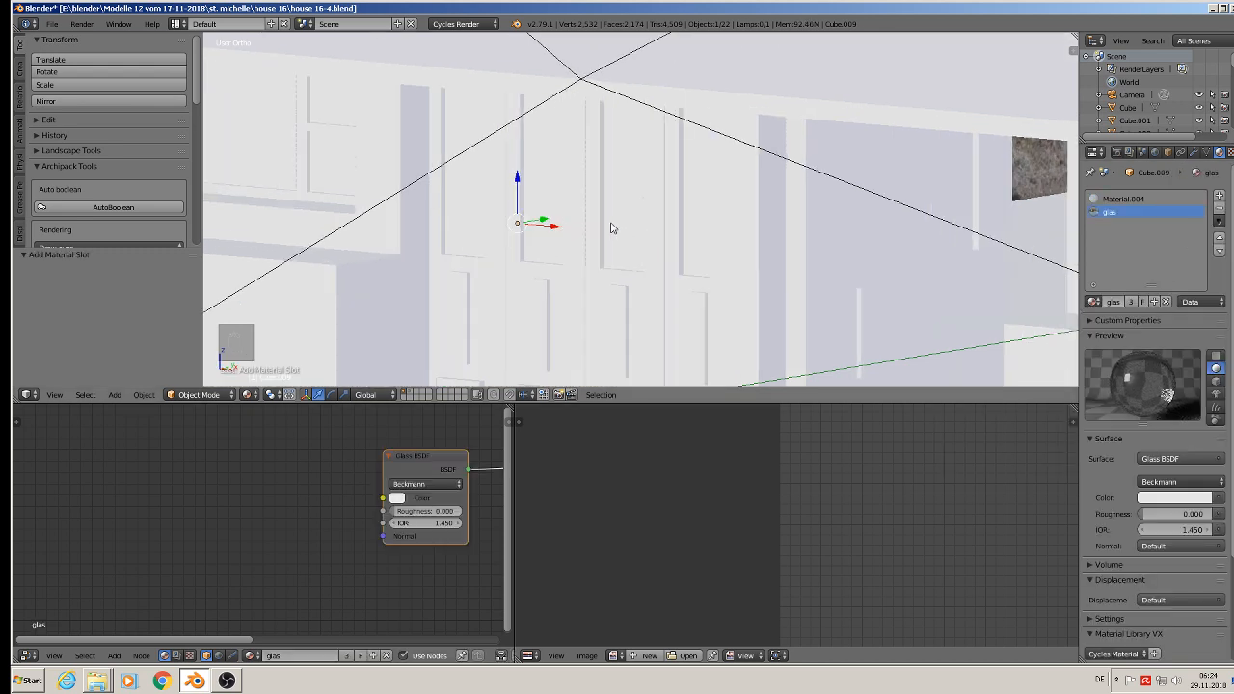
pyautogui.press('Tab')
pyautogui.scroll(3, 473, 209)
pyautogui.moveTo(473, 209); pyautogui.dragTo(525, 202, button='middle')
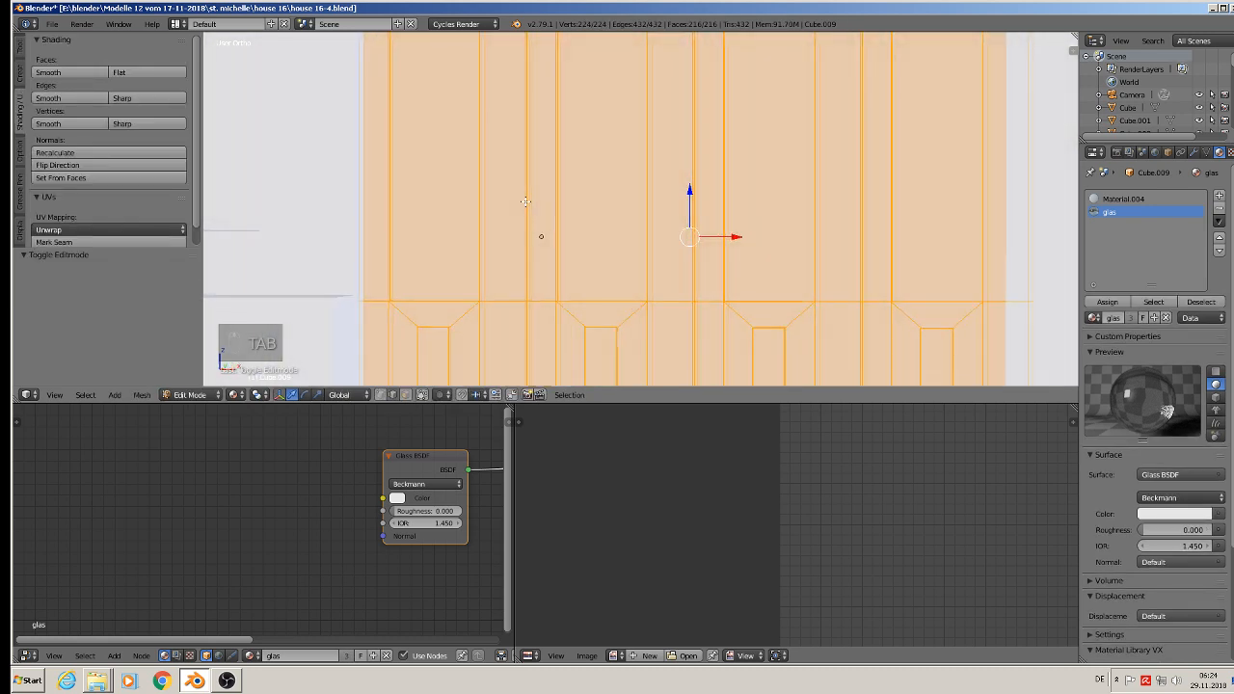
pyautogui.press('a')
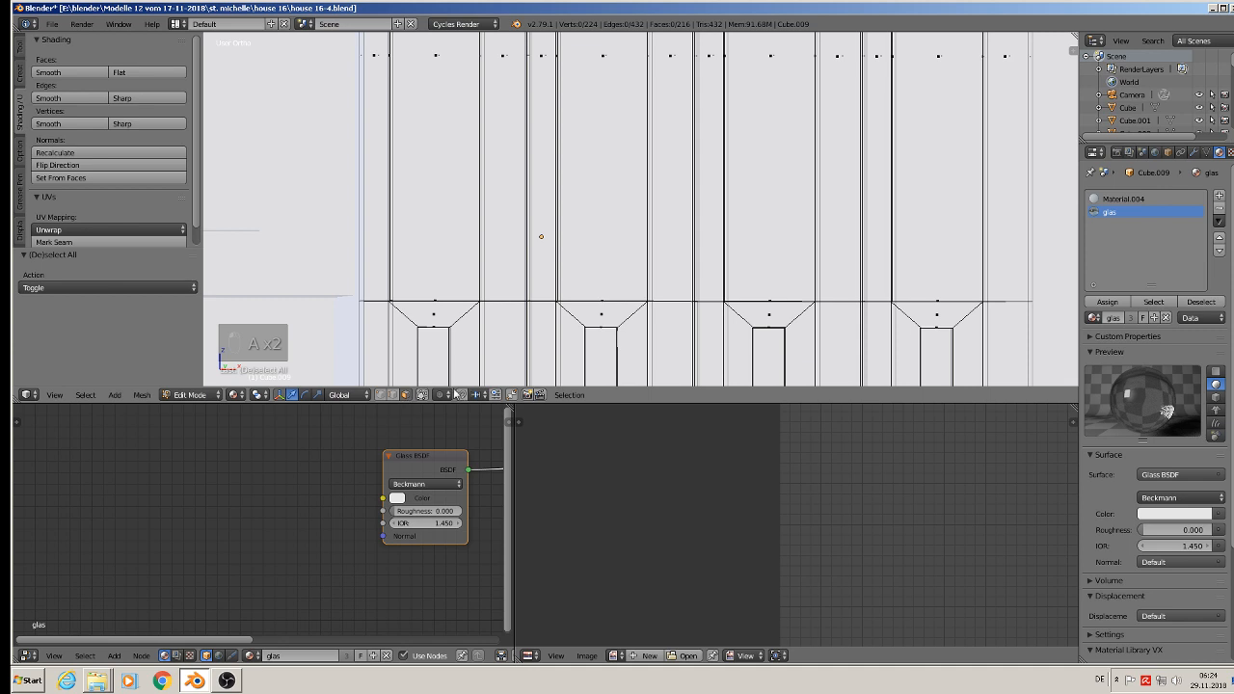
pyautogui.click(422, 396)
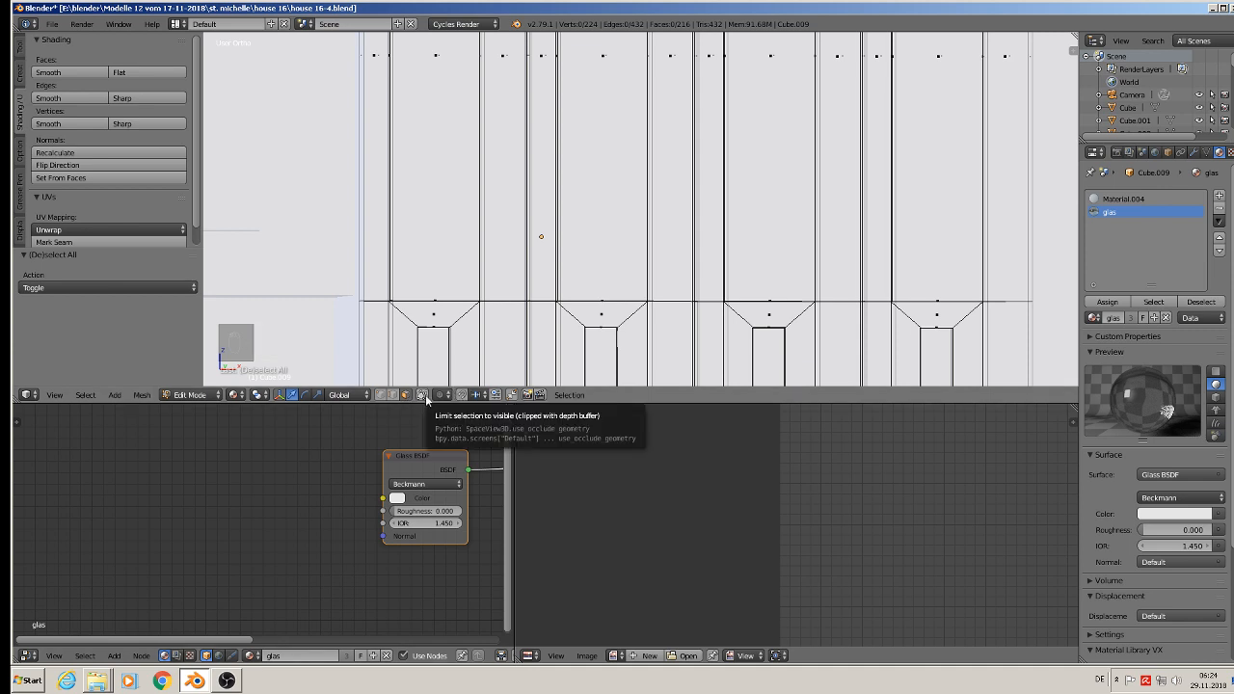
# Step: Circle-select the tall upper panel faces of all four door leaves, front and back, and assign them the glas material
pyautogui.keyDown('shift'); pyautogui.moveTo(443, 91); pyautogui.dragTo(433, 200, button='middle'); pyautogui.keyUp('shift')
pyautogui.press('x')
pyautogui.press('c')
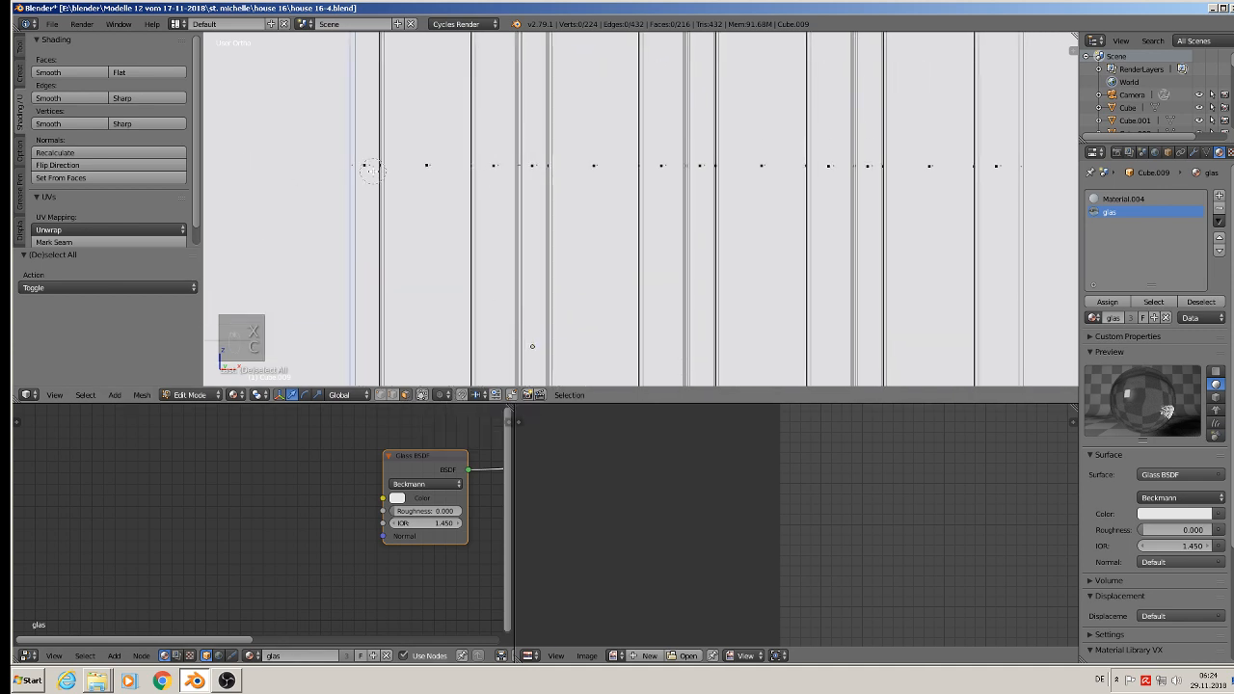
pyautogui.click(427, 166)
pyautogui.click(593, 167)
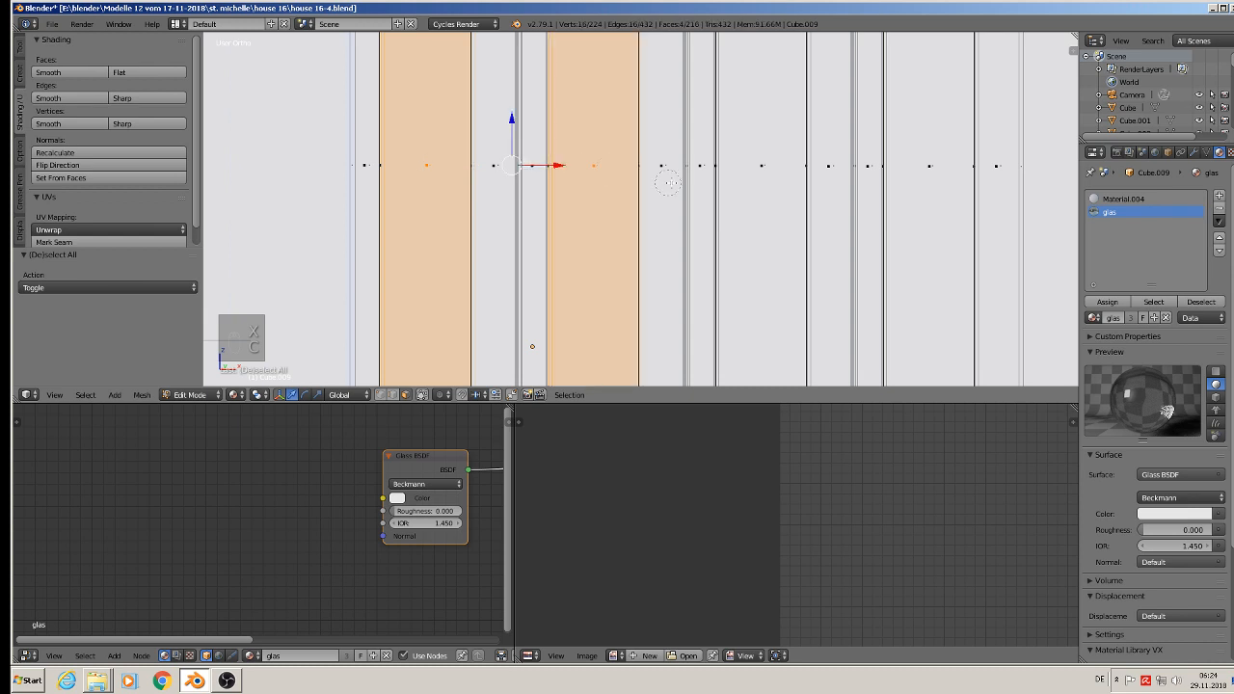
pyautogui.click(772, 166)
pyautogui.click(940, 174)
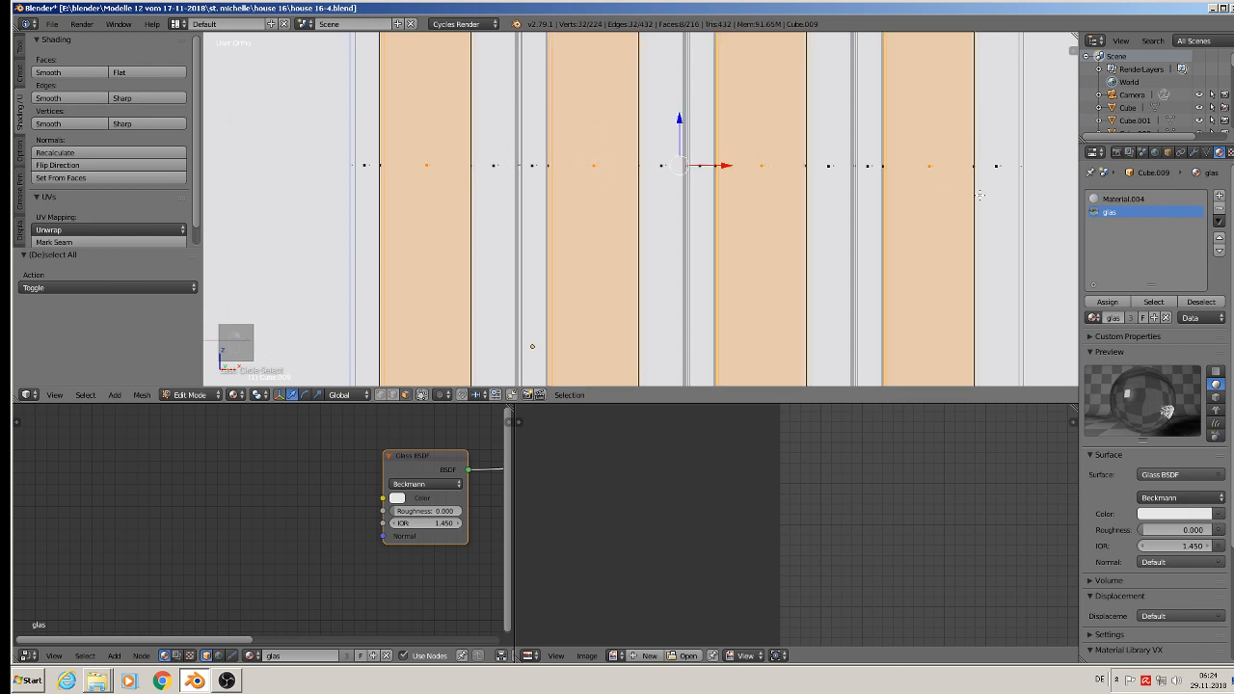
pyautogui.scroll(-5, 980, 196)
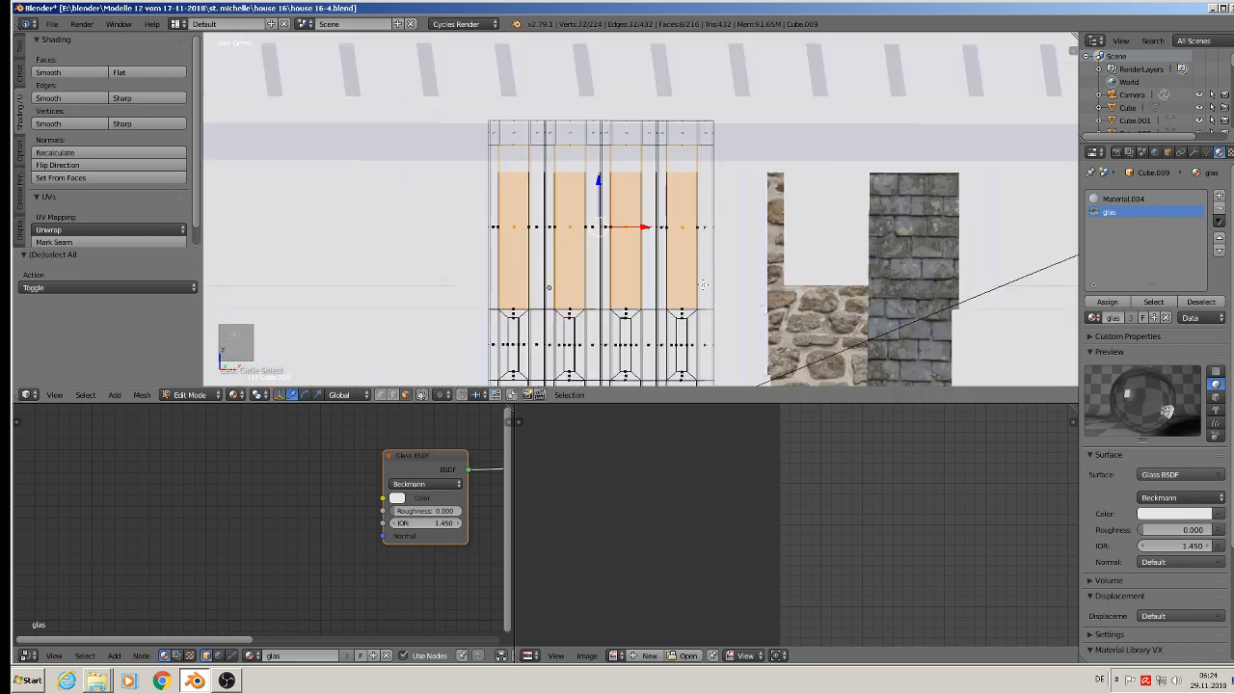
pyautogui.click(1107, 302)
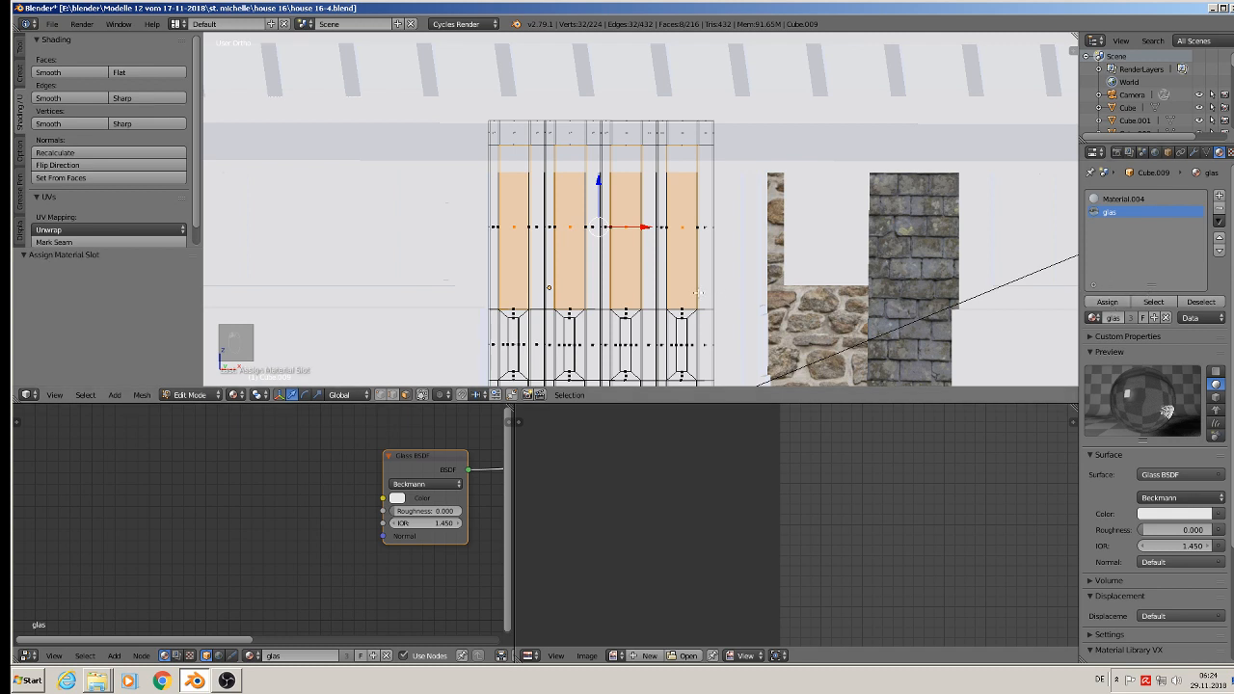
# Step: Leave Edit Mode, check the door's glass panels in Rendered viewport shading, and switch back to Material shading
pyautogui.press('Tab')
pyautogui.click(247, 395)
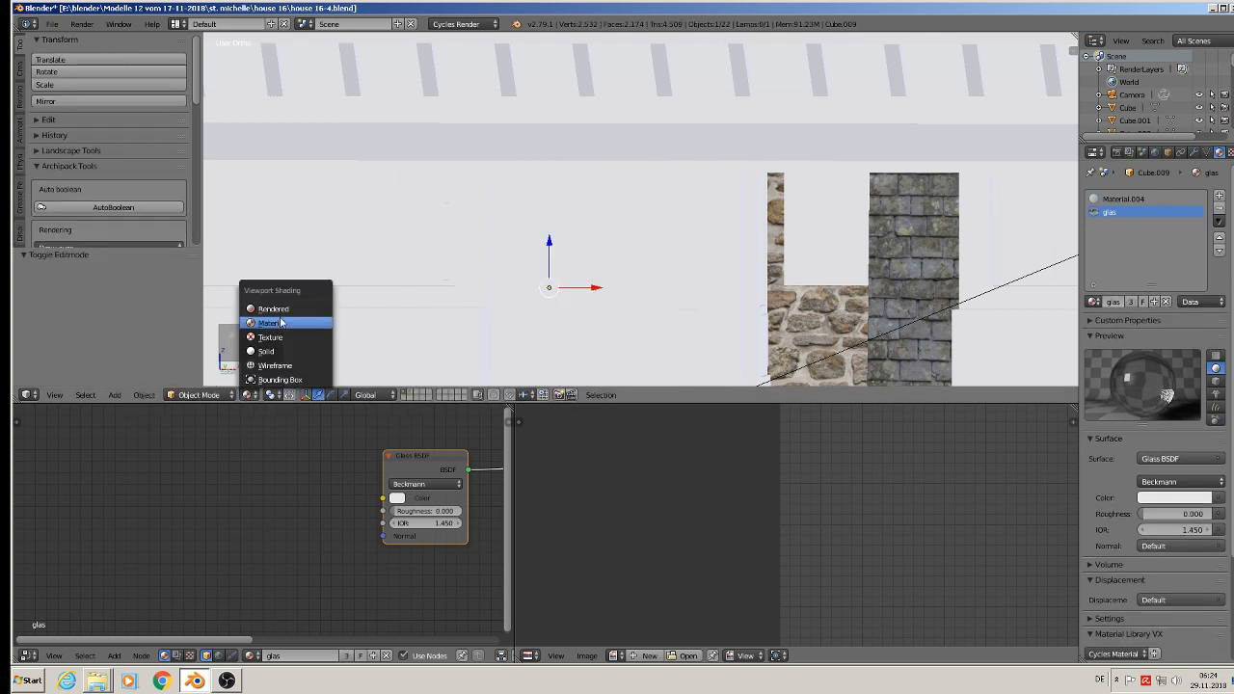
pyautogui.click(272, 310)
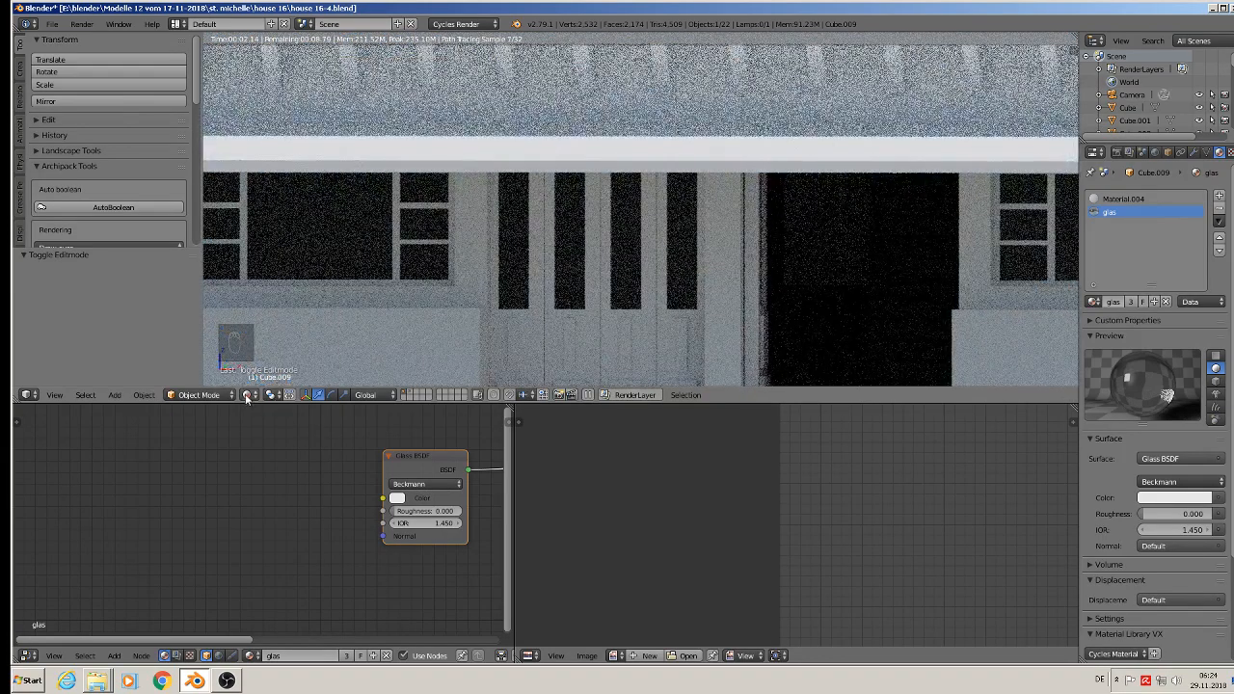
pyautogui.click(247, 395)
pyautogui.click(269, 324)
# Step: Open the single door leaf at the entrance in Edit Mode and add a new material plus a second slot with glas
pyautogui.moveTo(489, 311)
pyautogui.mouseDown(button='middle')
pyautogui.moveTo(805, 264)
pyautogui.moveTo(774, 272)
pyautogui.moveTo(739, 255)
pyautogui.mouseUp(button='middle')
pyautogui.scroll(2, 763, 266)
pyautogui.rightClick(735, 270)
pyautogui.press('Tab')
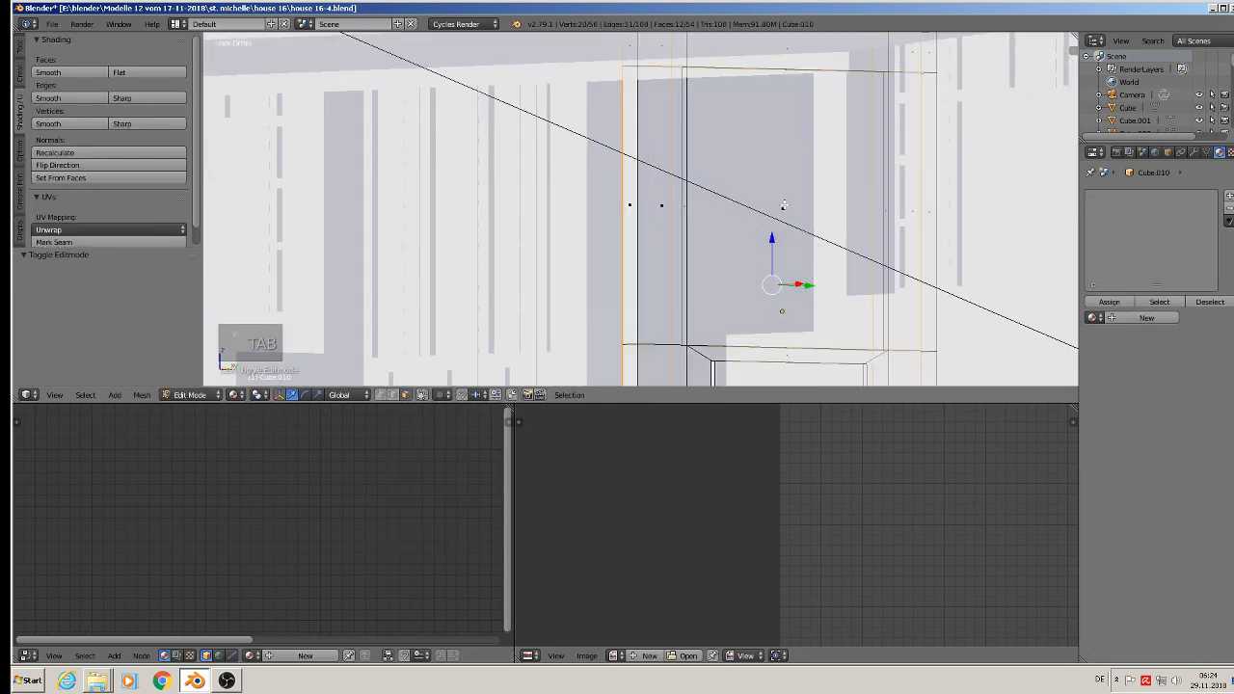
pyautogui.press('c')
pyautogui.rightClick(782, 202)
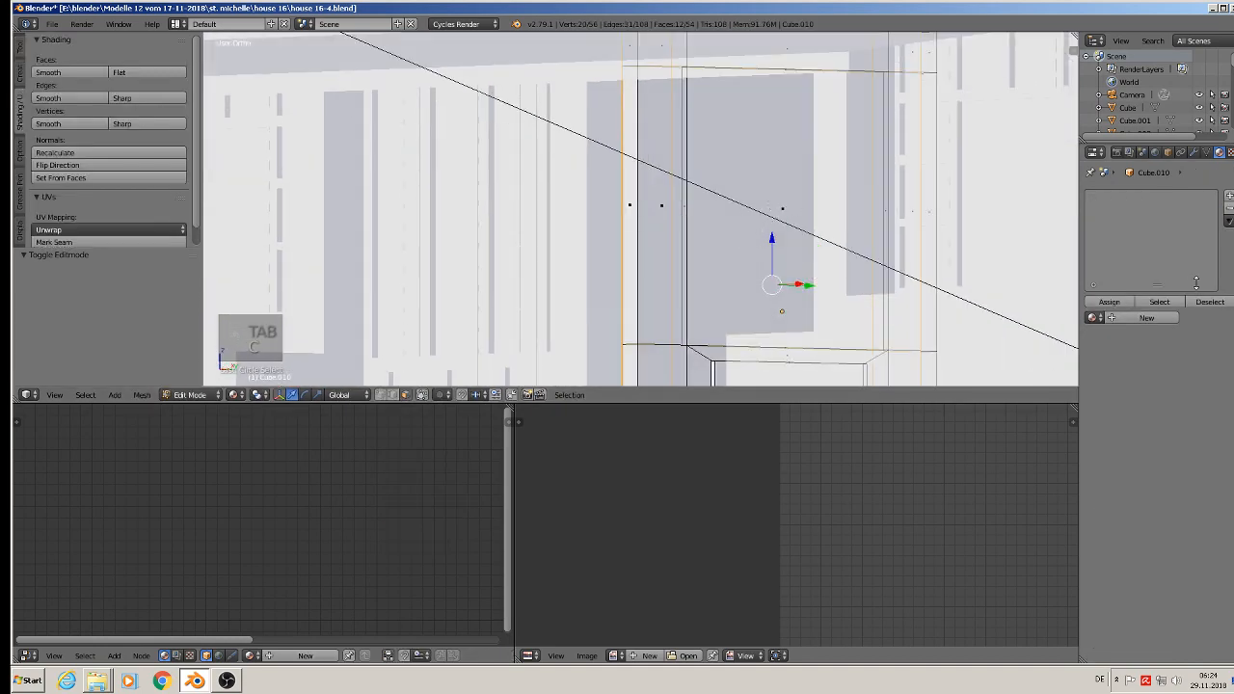
pyautogui.click(1147, 318)
pyautogui.click(1219, 196)
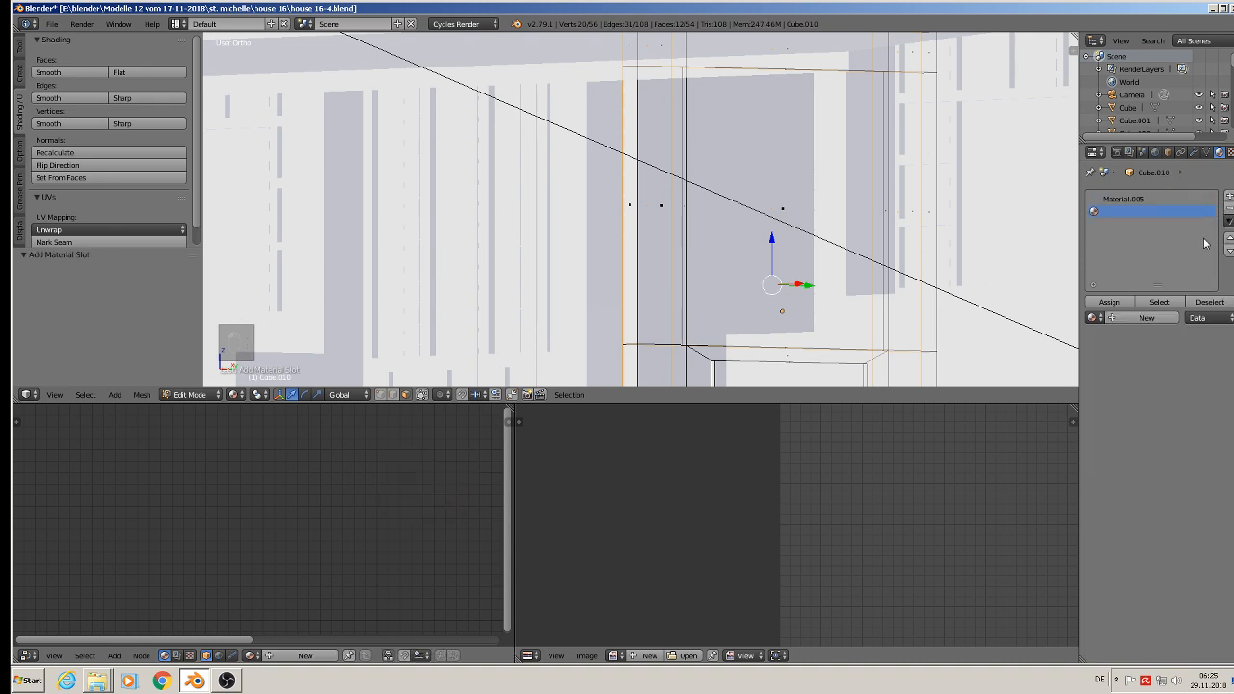
pyautogui.click(1093, 318)
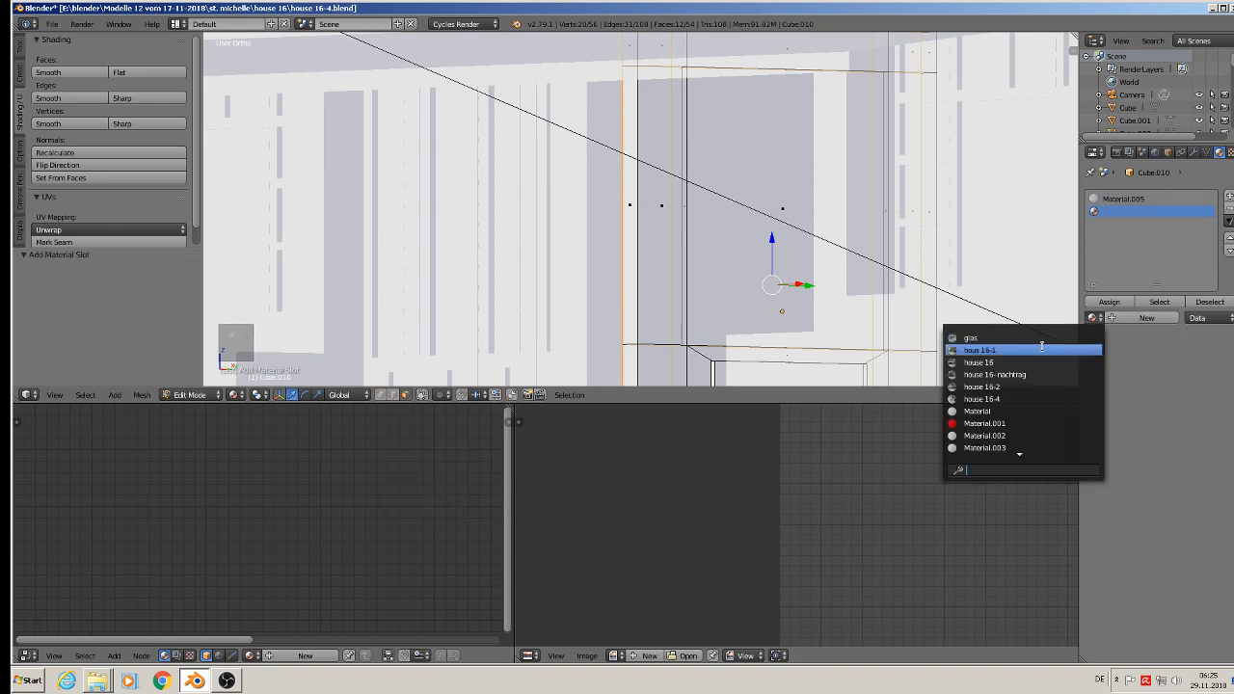
pyautogui.click(968, 338)
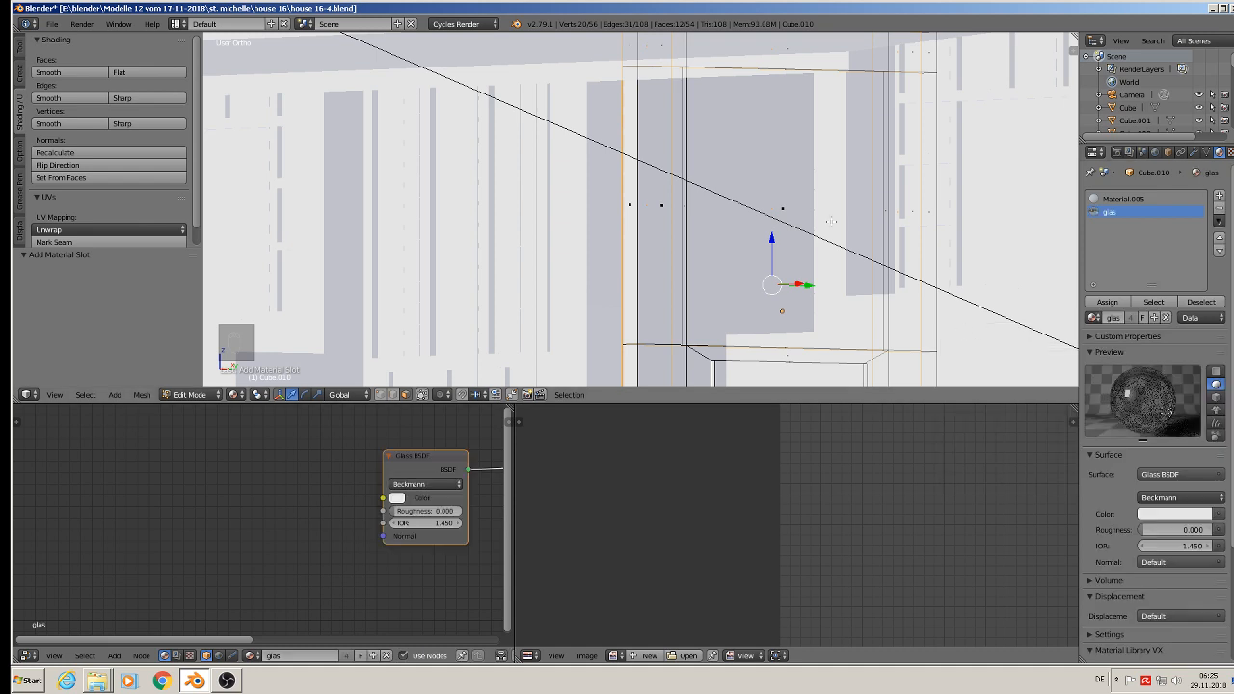
# Step: Select only the entrance door leaf's upper panel faces, front and back, assign the glas material, and leave Edit Mode
pyautogui.press('a')
pyautogui.rightClick(784, 209)
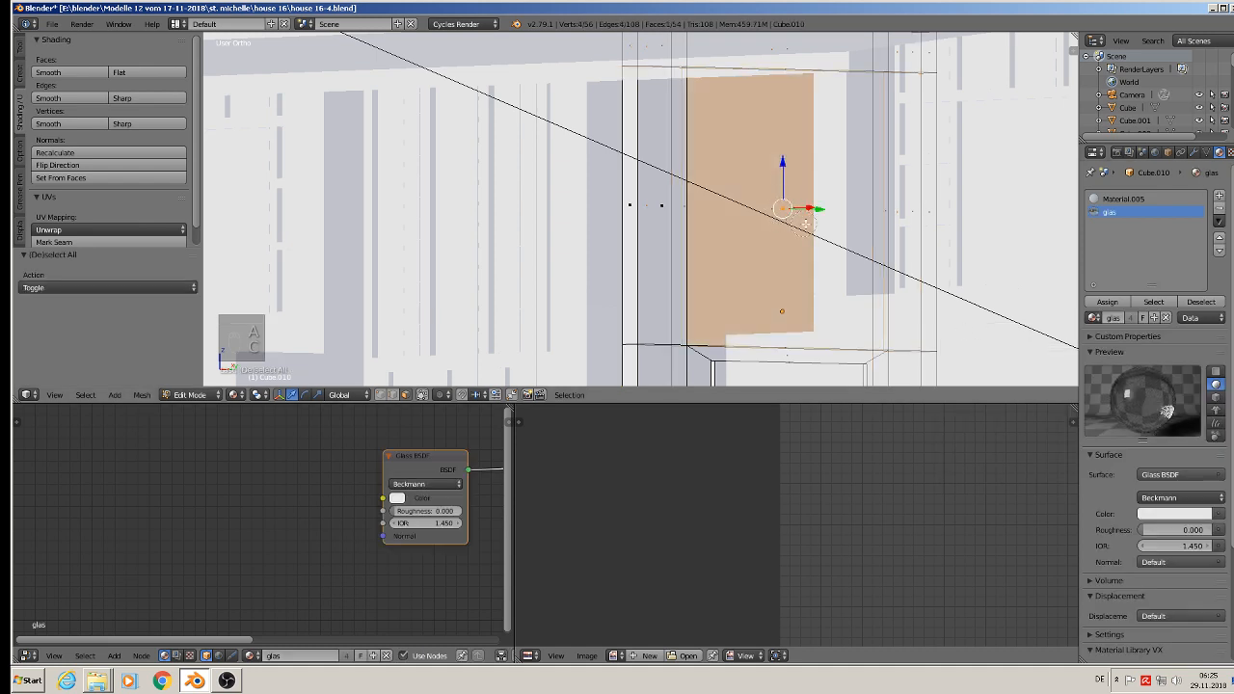
pyautogui.keyDown('shift'); pyautogui.rightClick(837, 241); pyautogui.keyUp('shift')
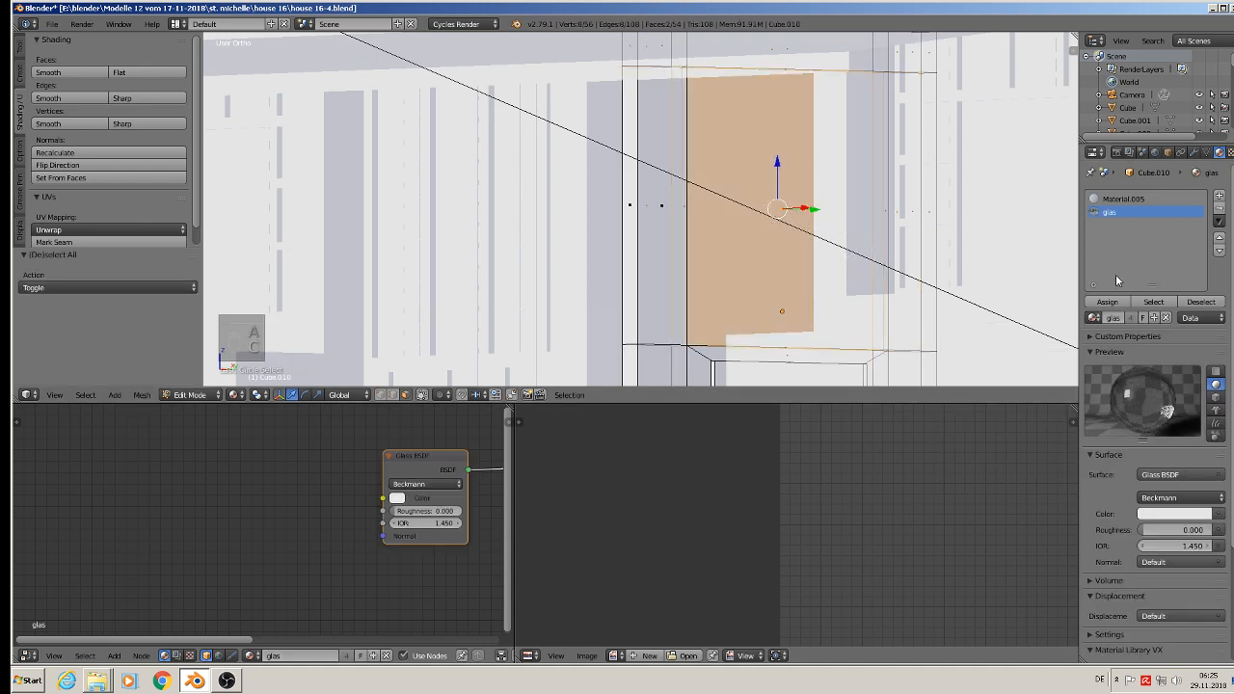
pyautogui.click(1107, 302)
pyautogui.press('Tab')
pyautogui.scroll(-3, 724, 275)
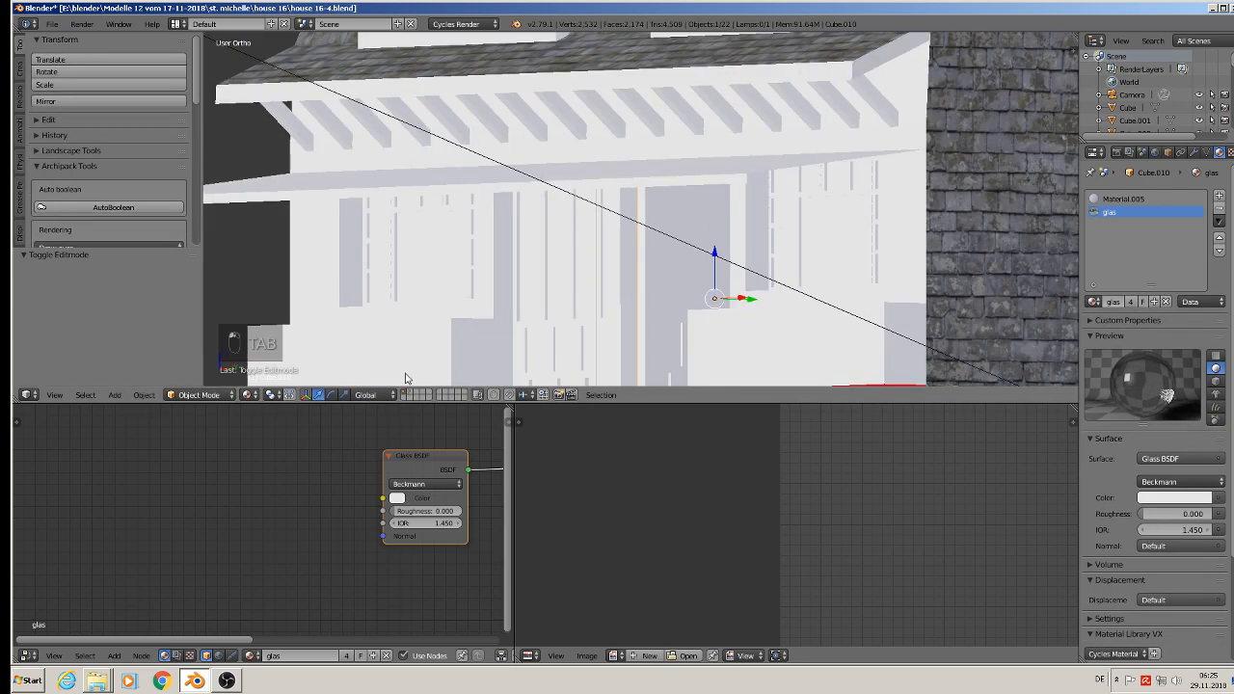
# Step: Check the glass on the house's front elevation in Rendered viewport shading and return to Material shading
pyautogui.click(249, 394)
pyautogui.click(274, 308)
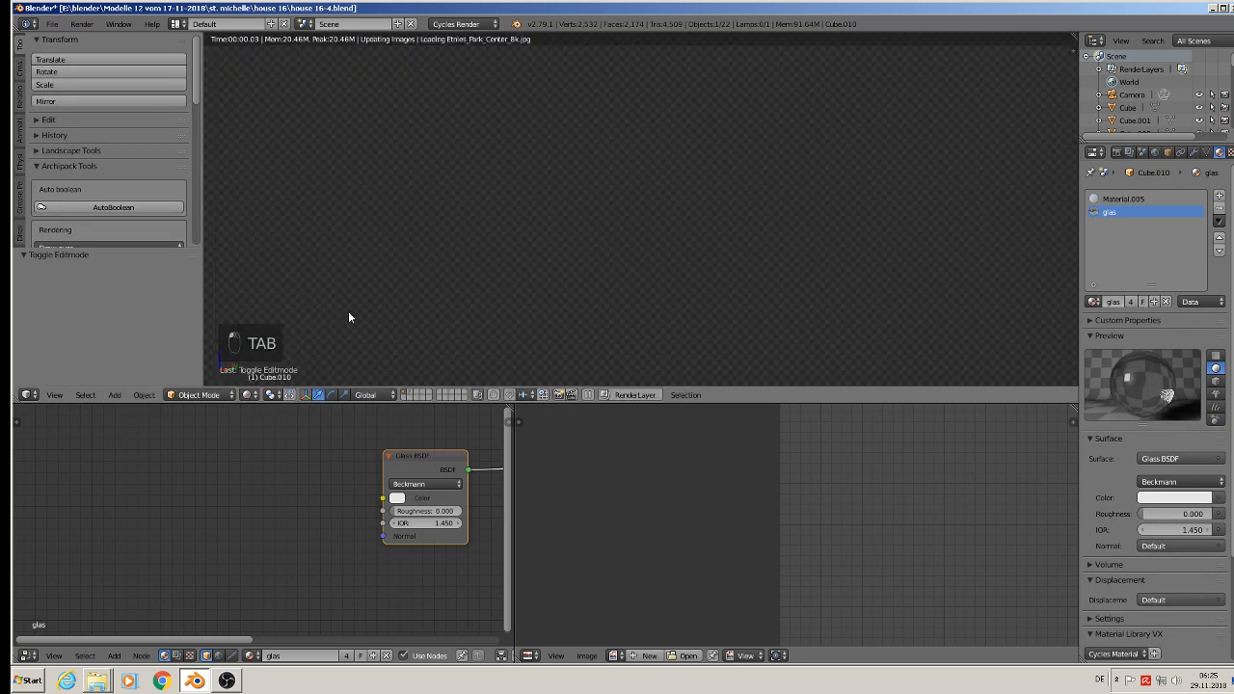
pyautogui.press('KP_1')
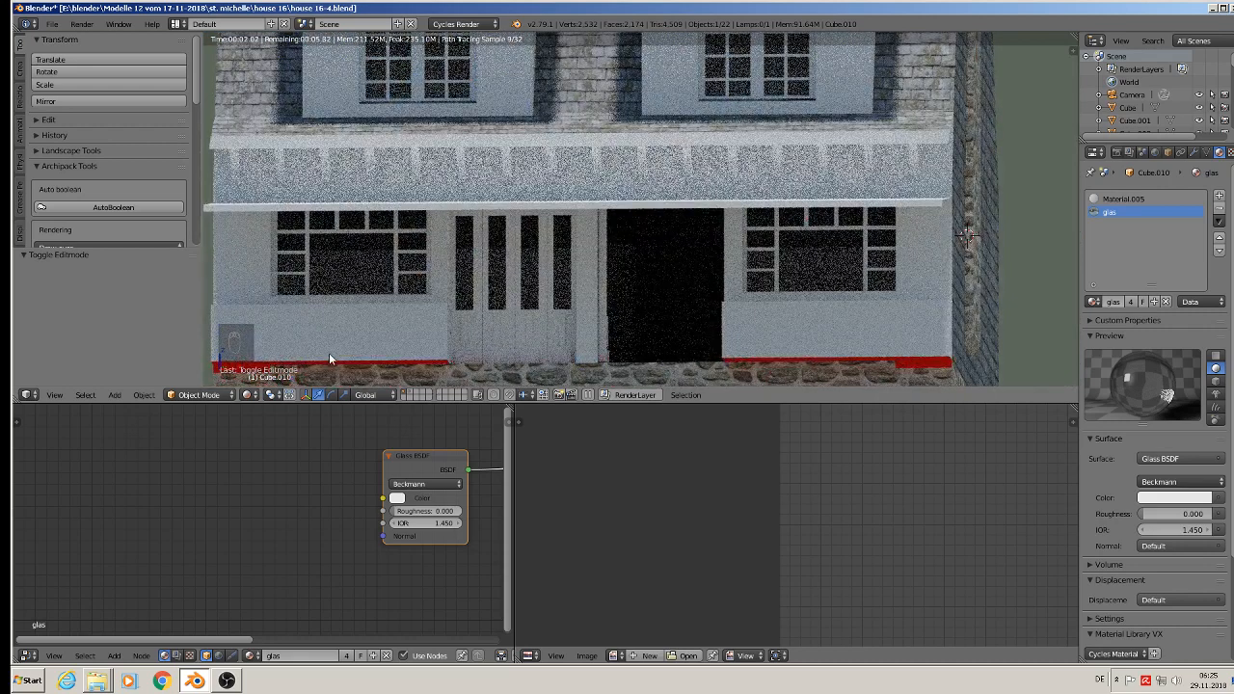
pyautogui.click(250, 394)
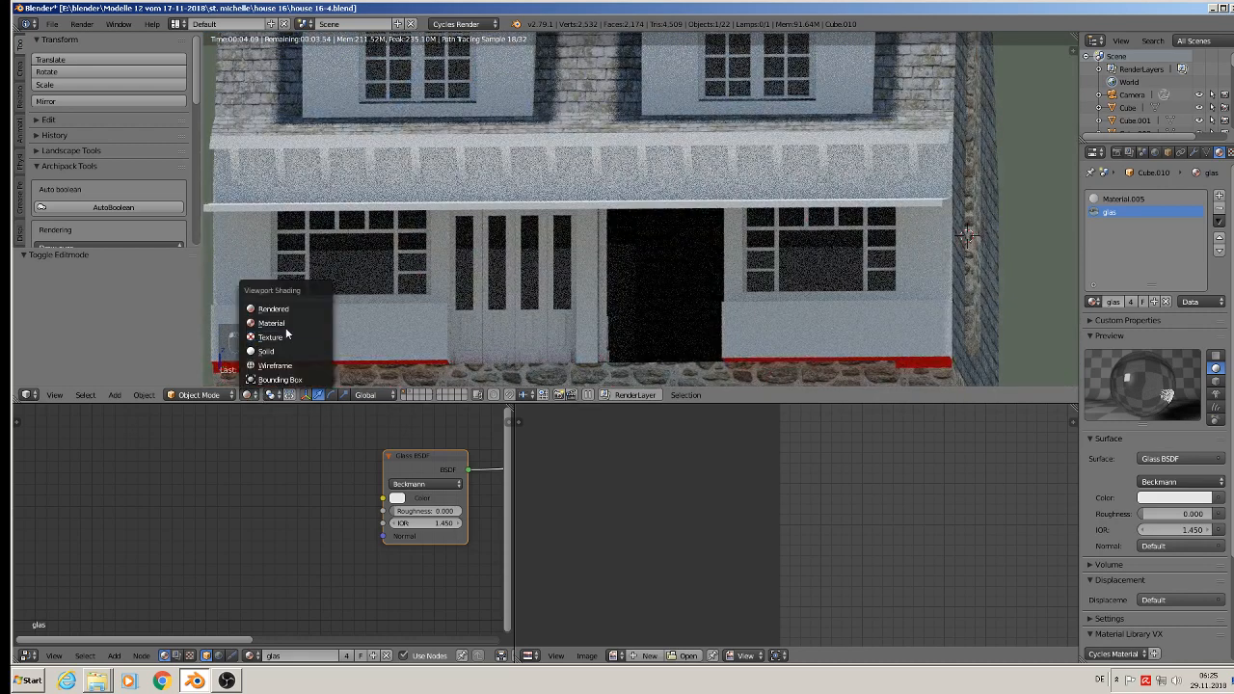
pyautogui.click(272, 323)
# Step: Deselect all objects and save the blend file
pyautogui.scroll(-3, 573, 201)
pyautogui.press('a')
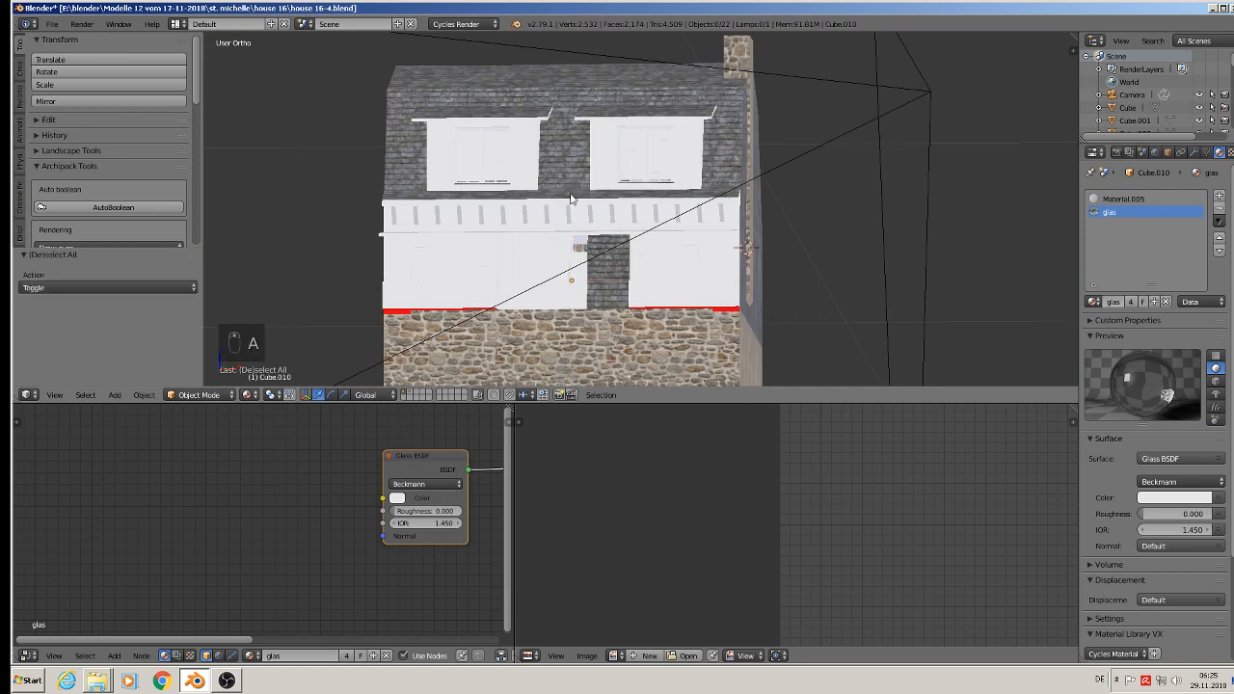
pyautogui.moveTo(573, 200); pyautogui.dragTo(537, 224, button='middle')
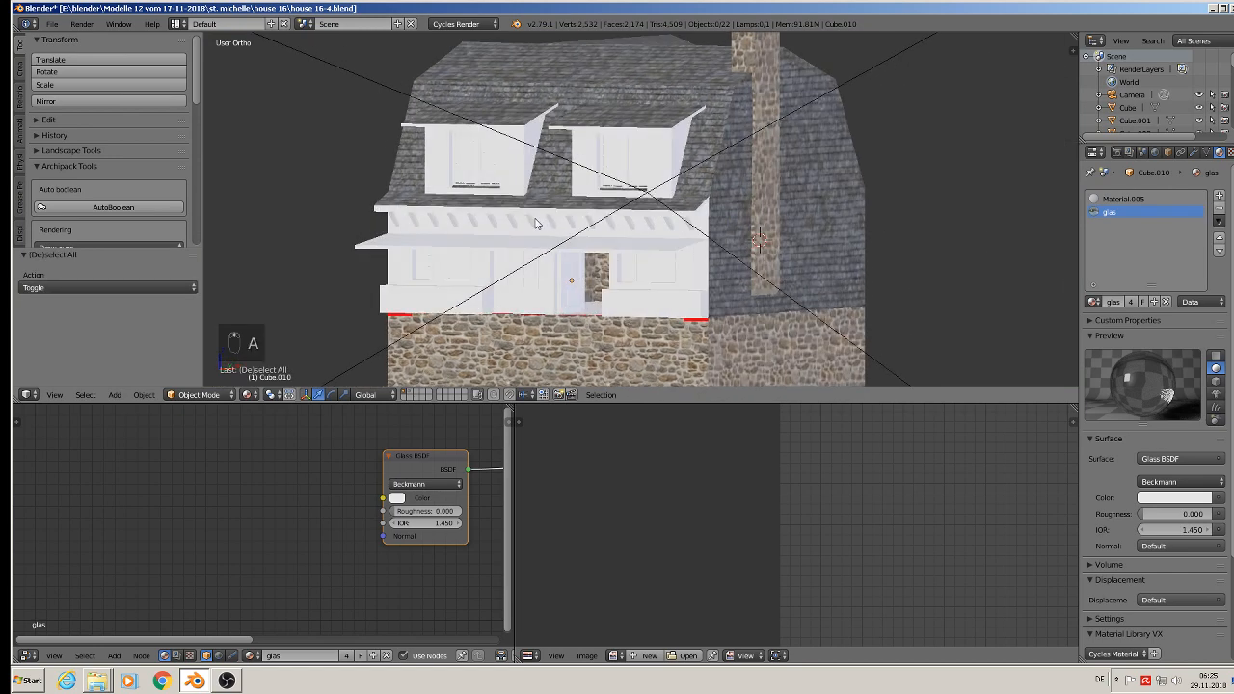
pyautogui.click(52, 24)
pyautogui.scroll(-4, 574, 161)
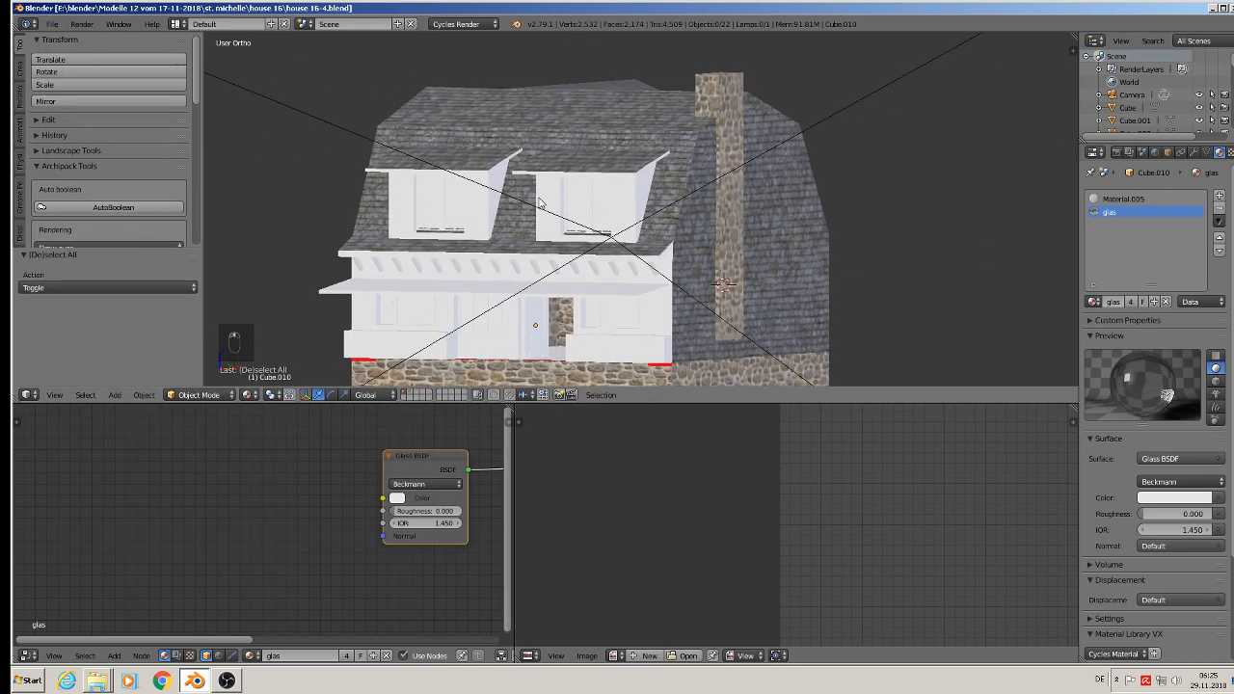
# Step: Examine the reference photos for the shop entrance, the awning and the dark timber brackets beneath the roof edge
pyautogui.keyDown('shift'); pyautogui.moveTo(740, 277); pyautogui.dragTo(349, 330, button='middle'); pyautogui.keyUp('shift')
pyautogui.scroll(-3, 434, 304)
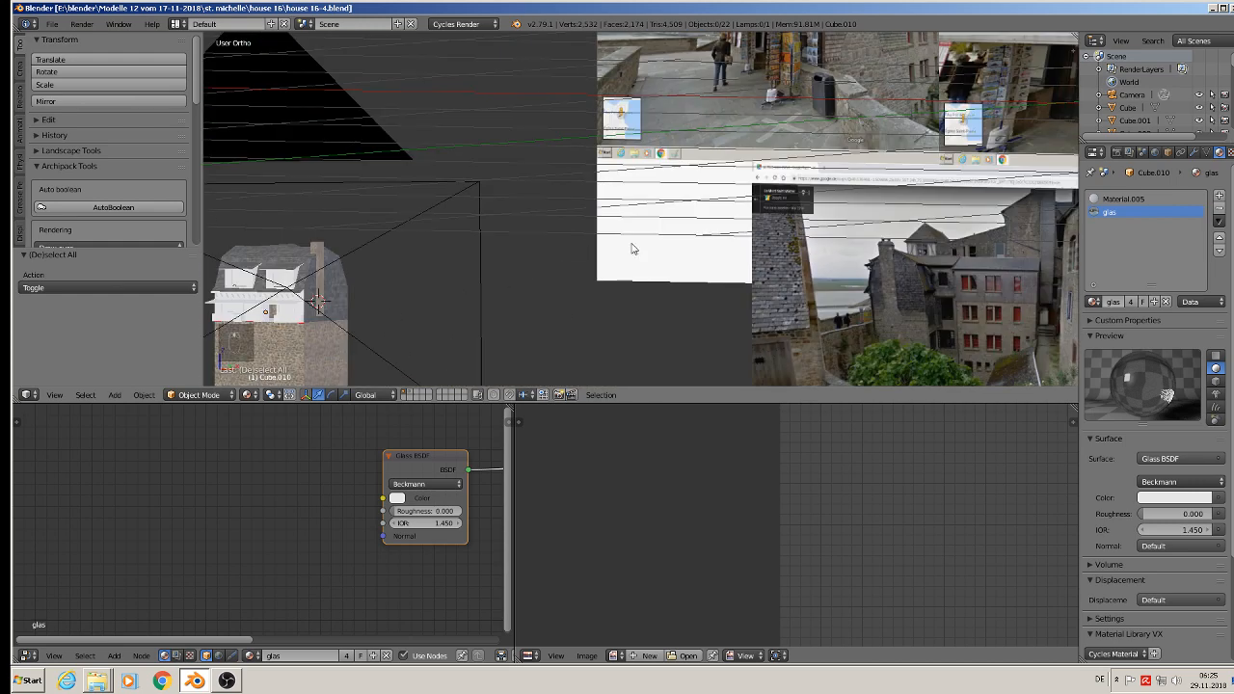
pyautogui.scroll(-1, 798, 174)
pyautogui.keyDown('shift'); pyautogui.moveTo(712, 227); pyautogui.dragTo(535, 333, button='middle'); pyautogui.keyUp('shift')
pyautogui.scroll(5, 852, 214)
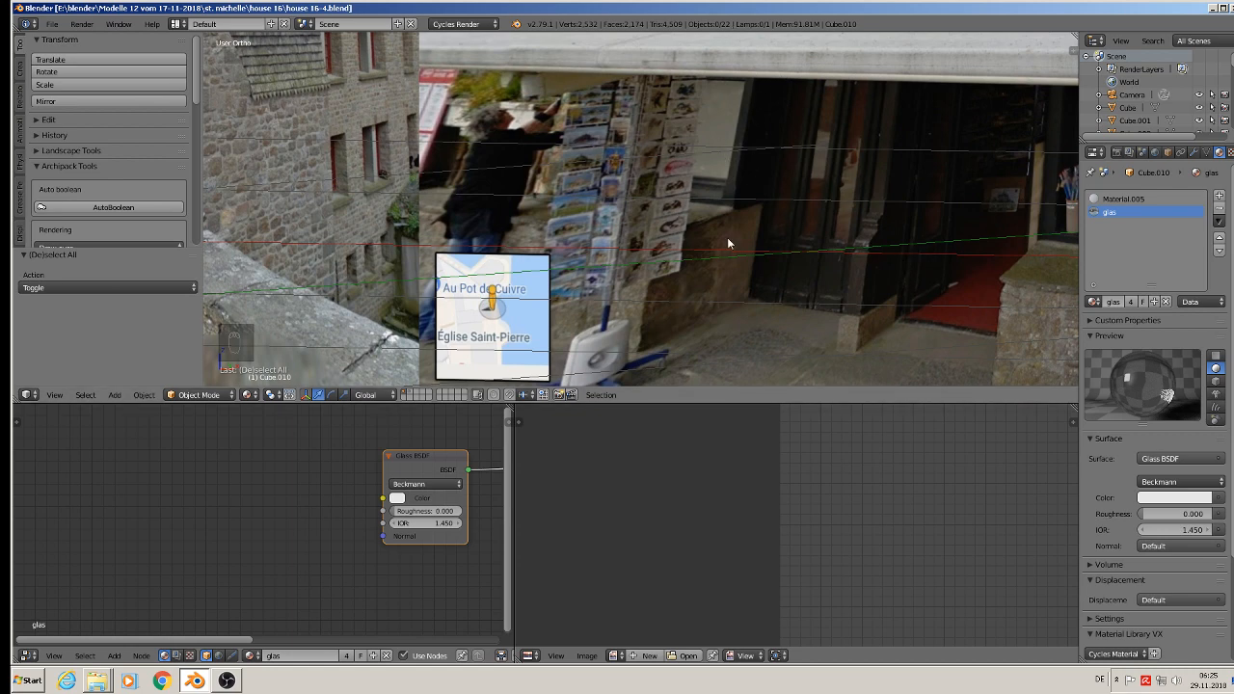
pyautogui.scroll(-1, 790, 243)
pyautogui.keyDown('shift'); pyautogui.moveTo(837, 250); pyautogui.dragTo(460, 254, button='middle'); pyautogui.keyUp('shift')
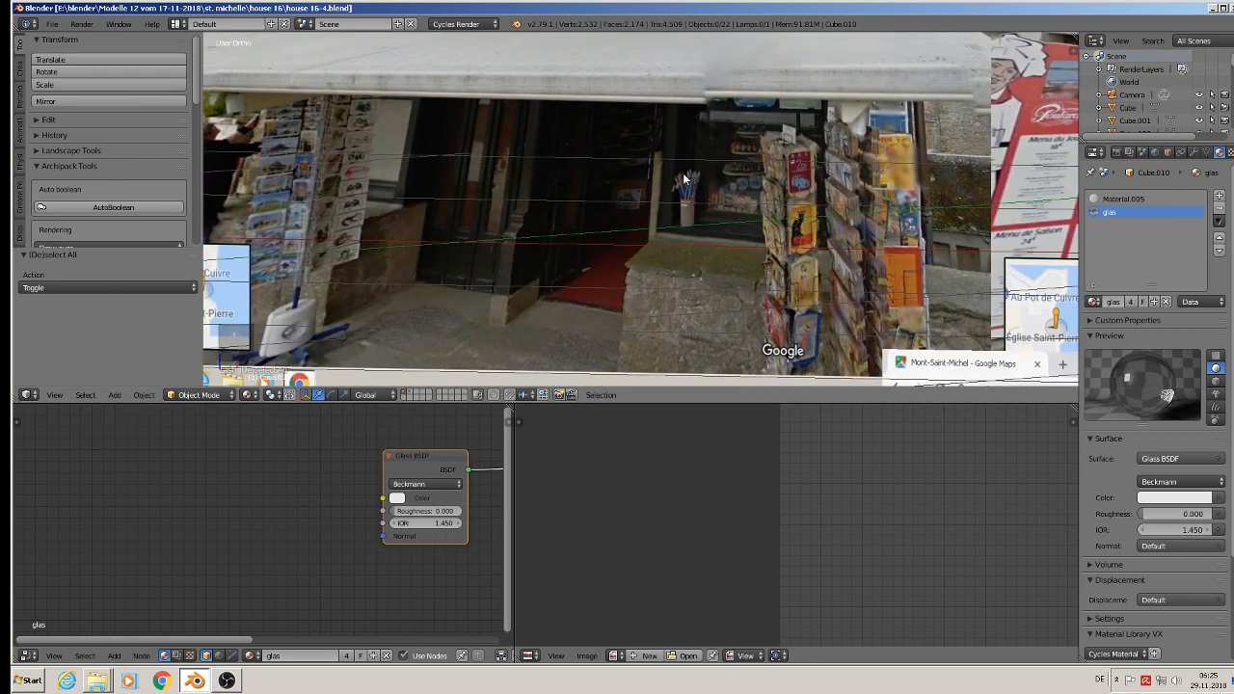
pyautogui.scroll(1, 684, 180)
pyautogui.scroll(-4, 526, 122)
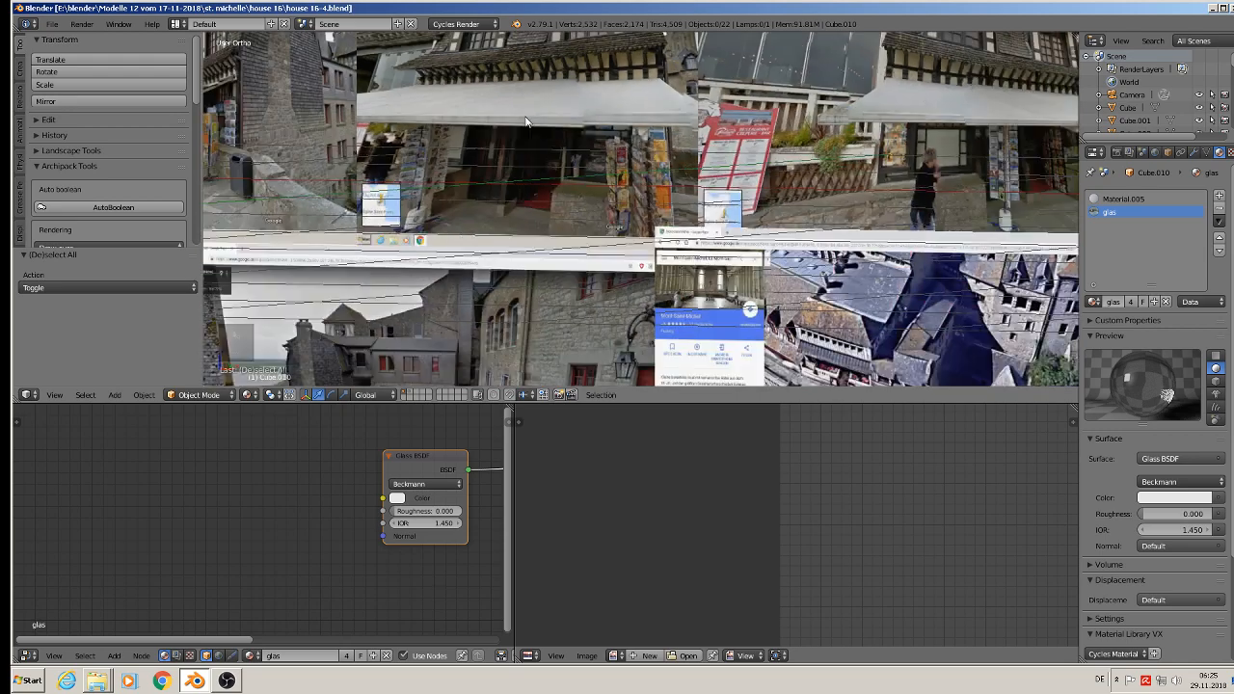
pyautogui.scroll(6, 525, 122)
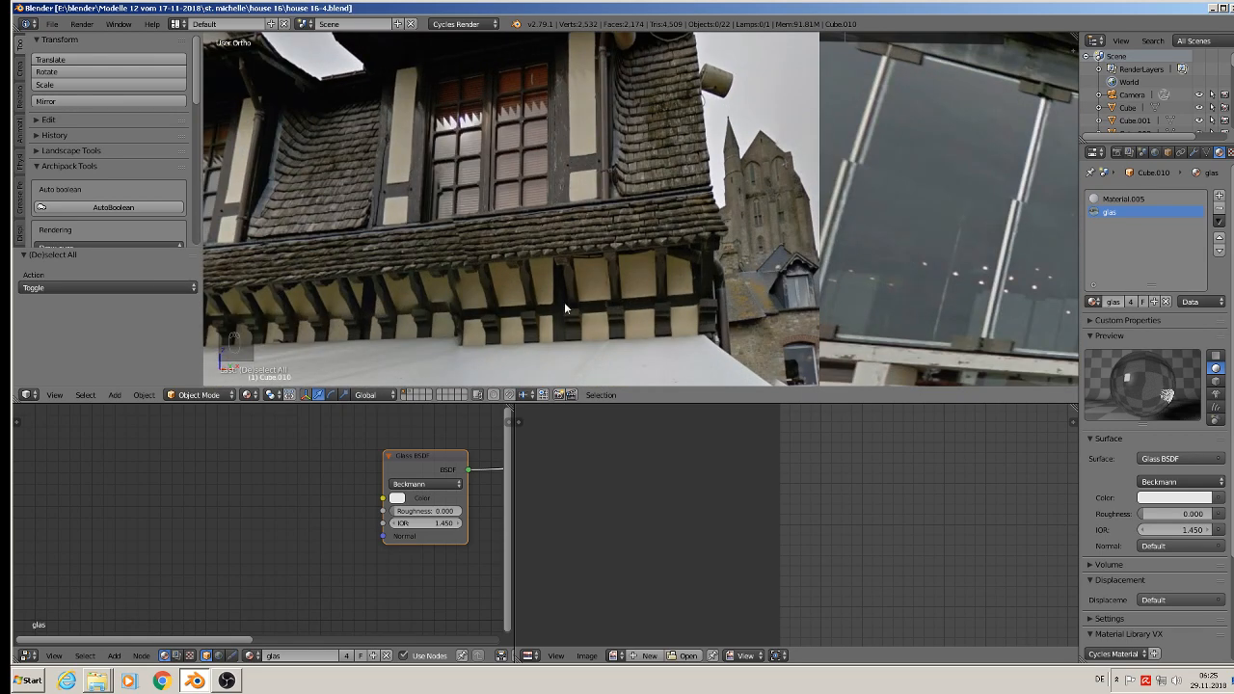
pyautogui.keyDown('shift'); pyautogui.moveTo(564, 301); pyautogui.dragTo(646, 115, button='middle'); pyautogui.keyUp('shift')
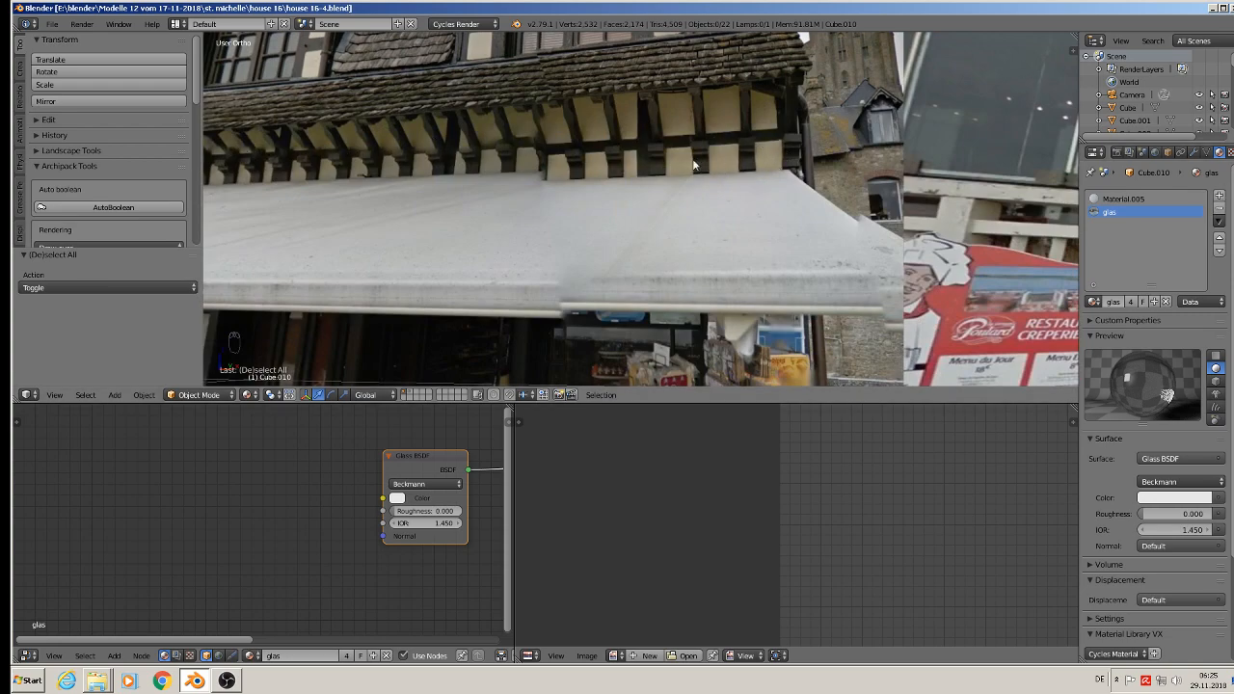
pyautogui.scroll(-8, 692, 166)
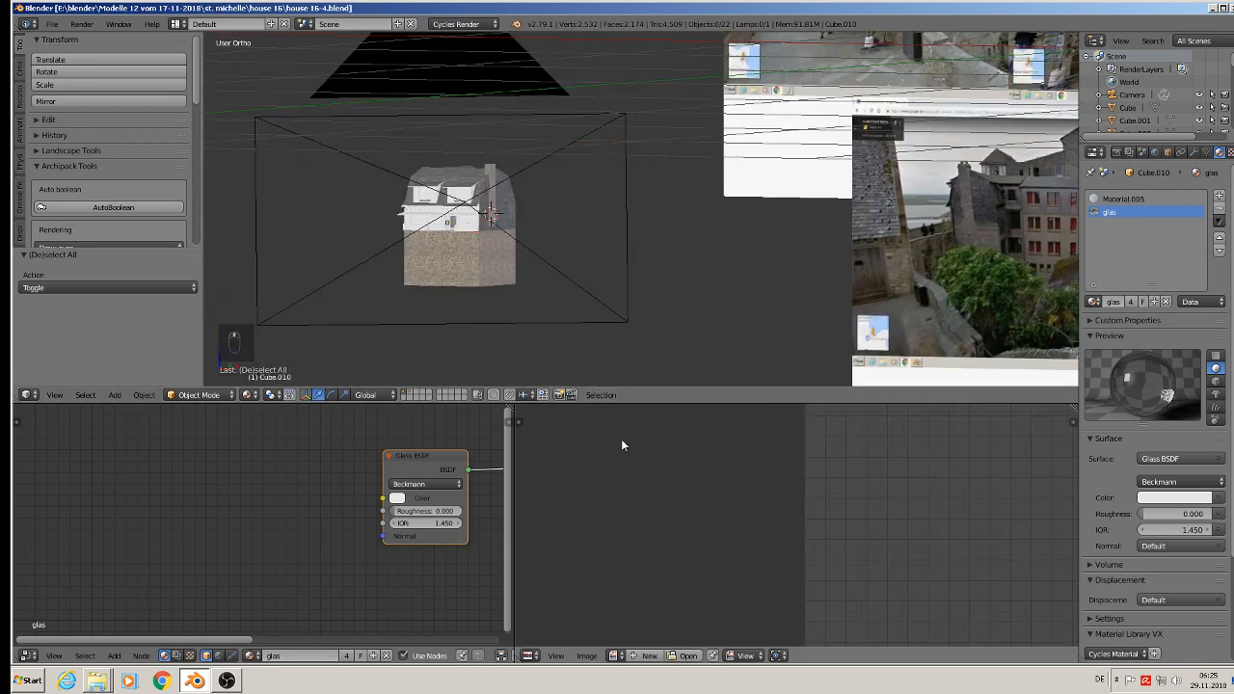
# Step: Select the dormer nearest the chimney and add a new material named green wood in an extra slot
pyautogui.scroll(8, 575, 231)
pyautogui.rightClick(352, 119)
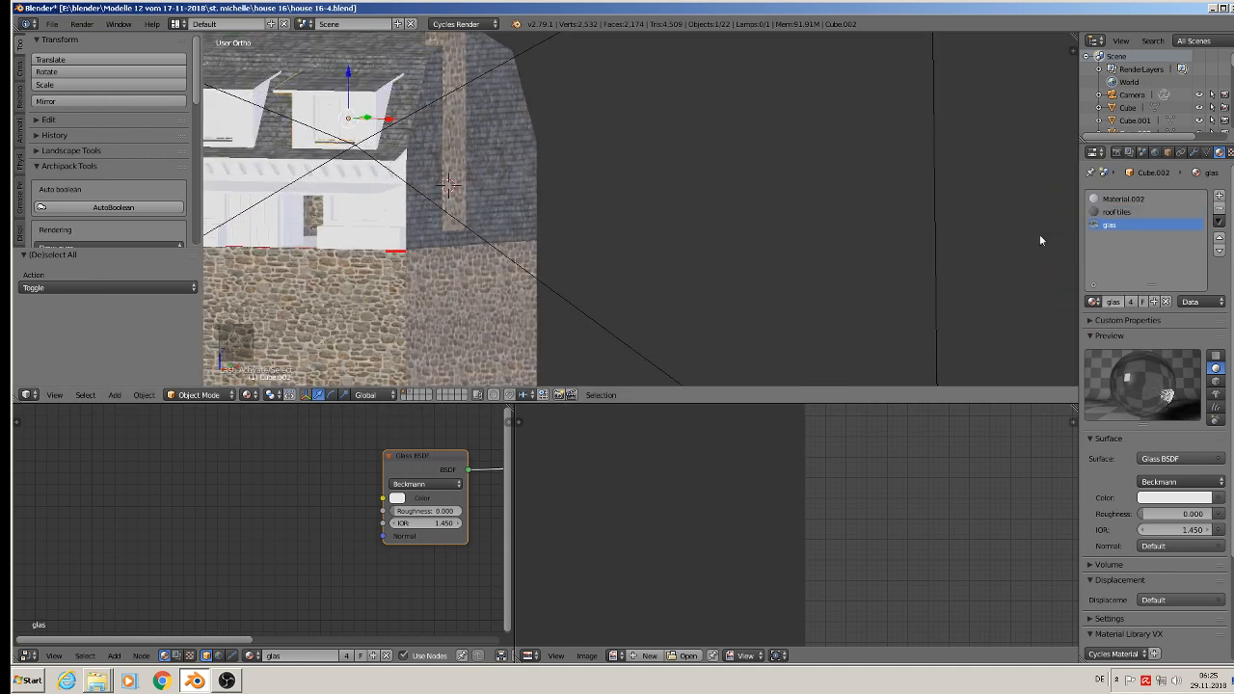
pyautogui.keyDown('shift'); pyautogui.moveTo(1039, 234); pyautogui.dragTo(409, 361, button='middle'); pyautogui.keyUp('shift')
pyautogui.keyDown('shift'); pyautogui.moveTo(819, 215); pyautogui.dragTo(280, 466, button='middle'); pyautogui.keyUp('shift')
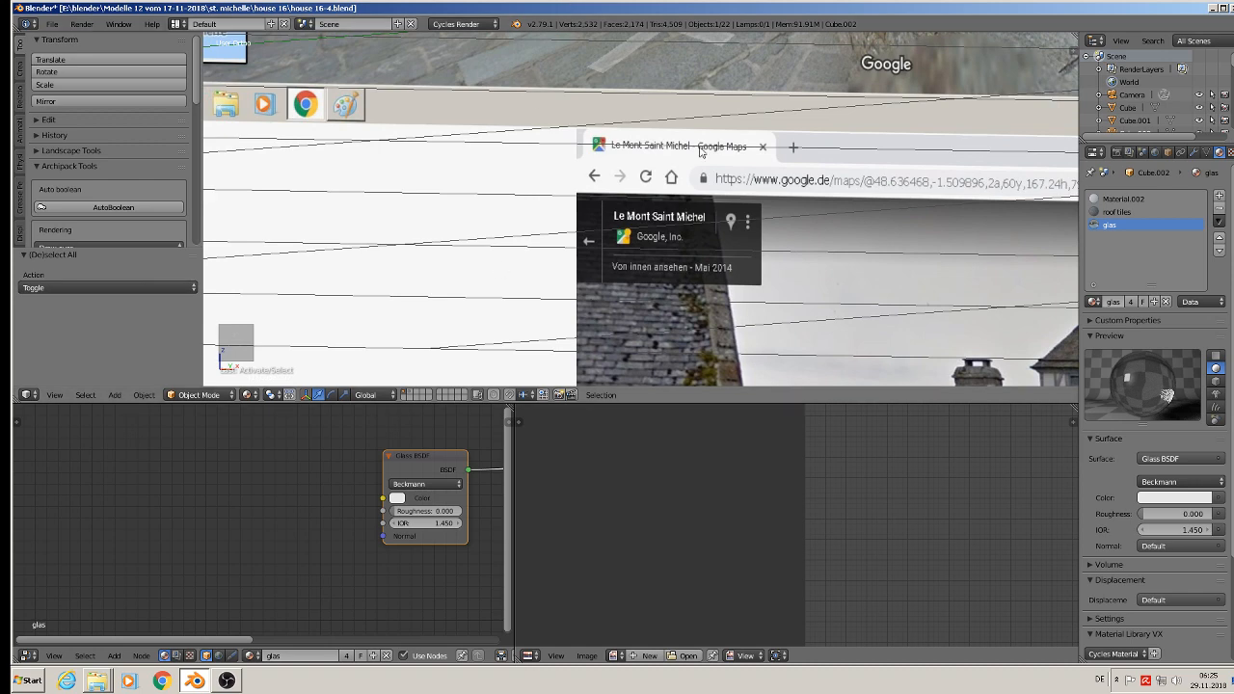
pyautogui.keyDown('shift'); pyautogui.moveTo(701, 149); pyautogui.dragTo(500, 424, button='middle'); pyautogui.keyUp('shift')
pyautogui.keyDown('shift'); pyautogui.moveTo(526, 114); pyautogui.dragTo(548, 264, button='middle'); pyautogui.keyUp('shift')
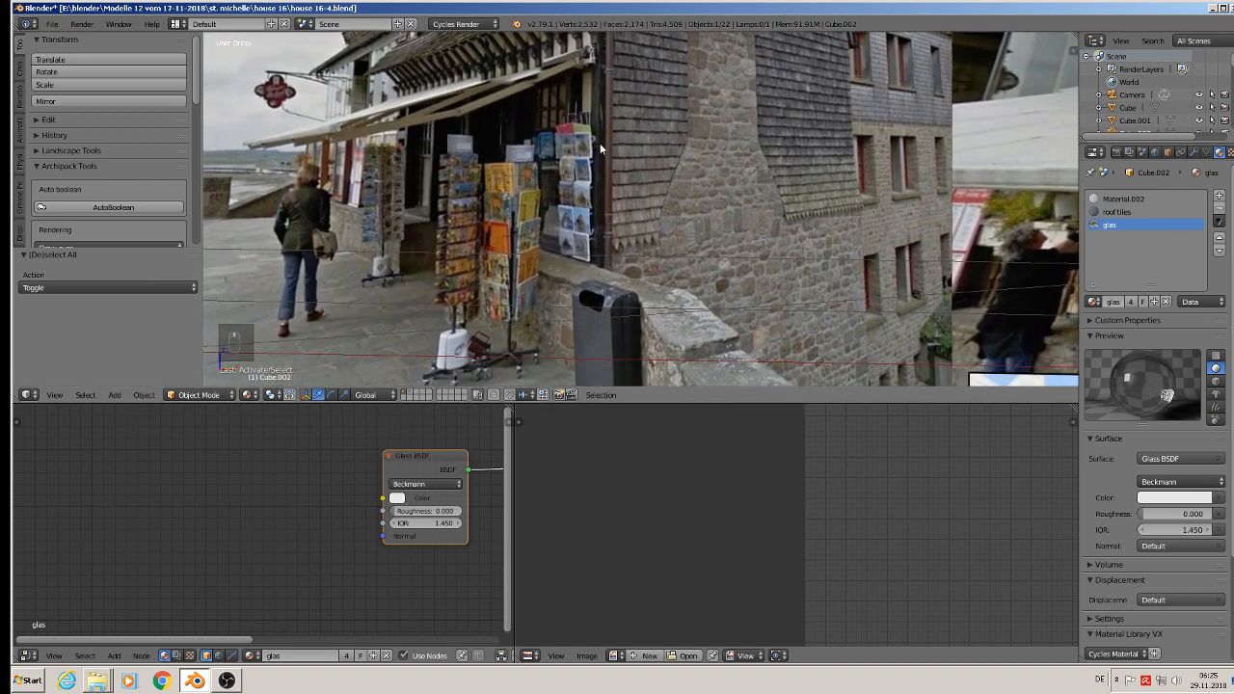
pyautogui.keyDown('shift'); pyautogui.moveTo(592, 108); pyautogui.dragTo(598, 261, button='middle'); pyautogui.keyUp('shift')
pyautogui.scroll(2, 596, 231)
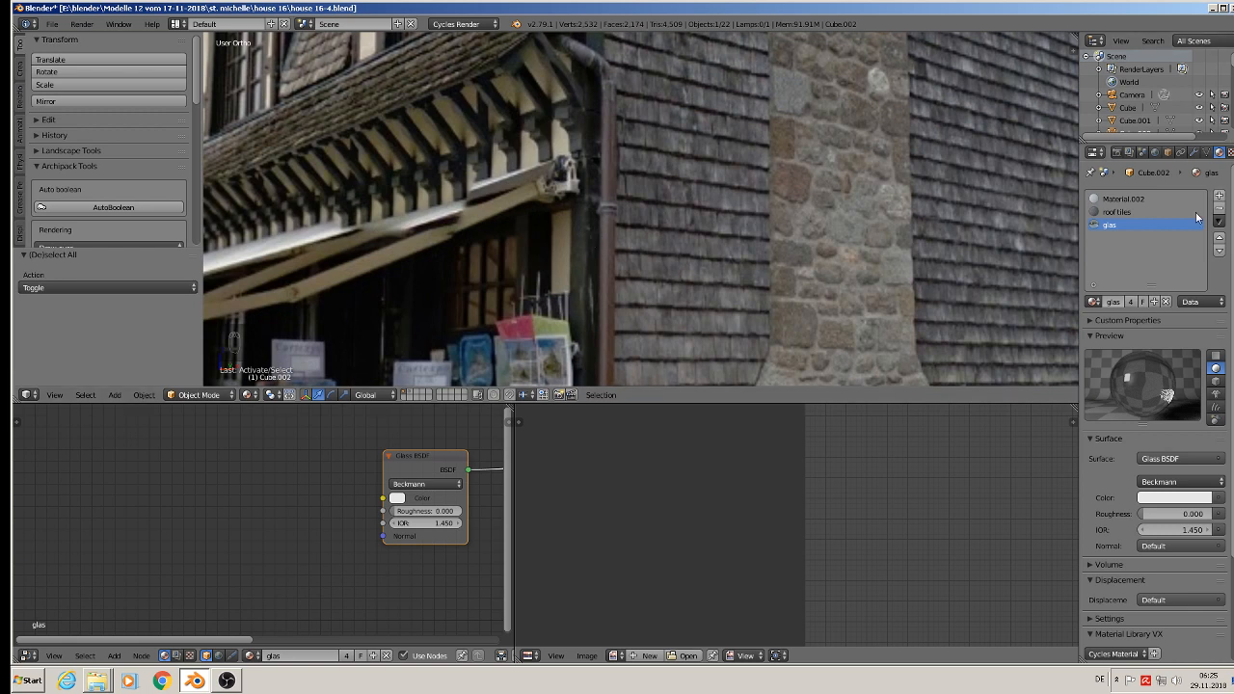
pyautogui.click(1218, 195)
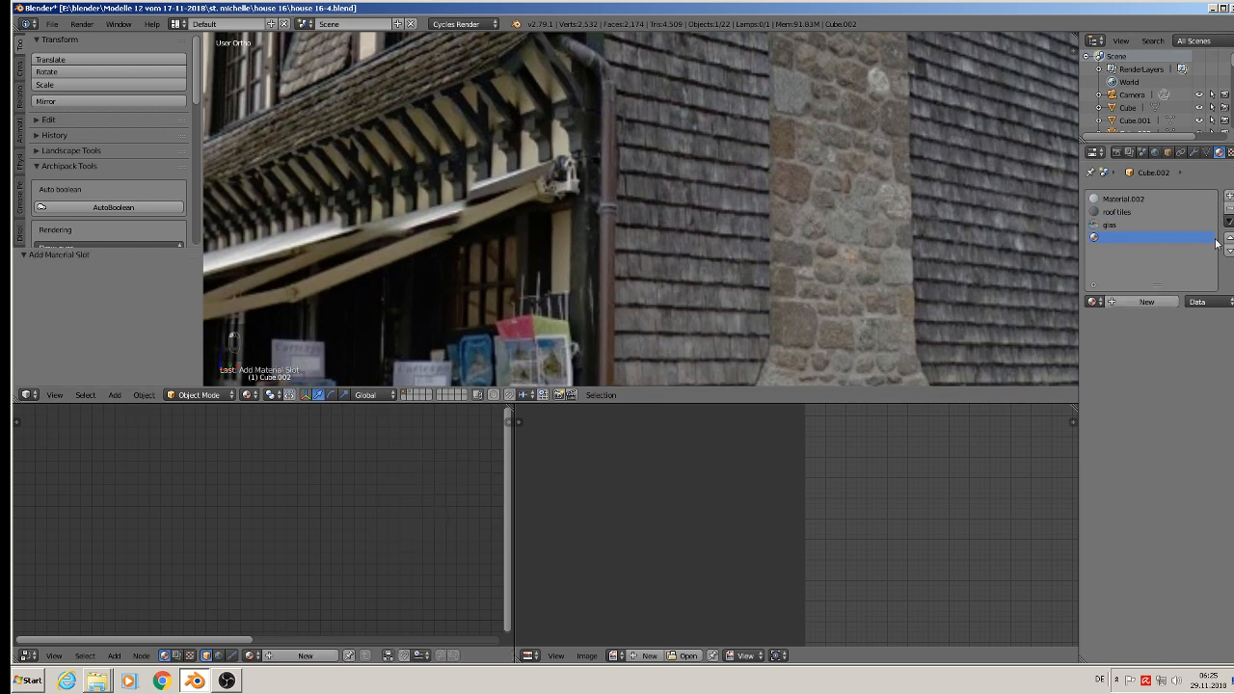
pyautogui.click(1146, 302)
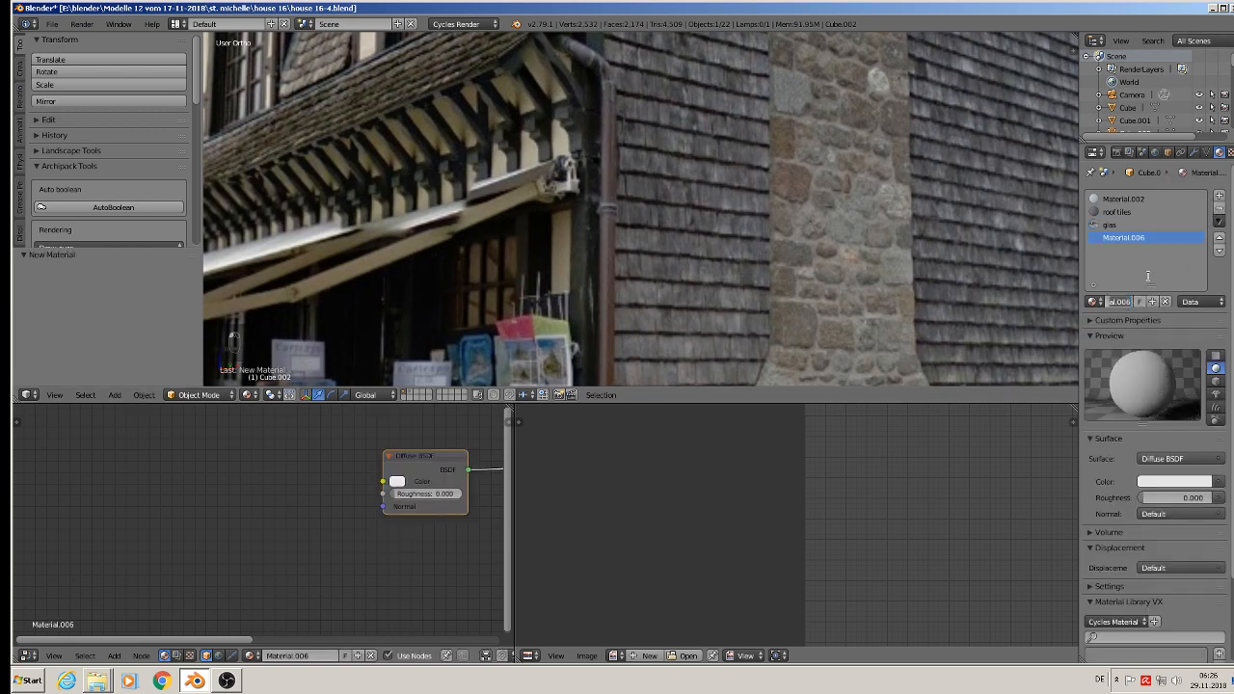
pyautogui.write('gree')
pyautogui.write('n')
pyautogui.write(' wood')
pyautogui.press('Return')
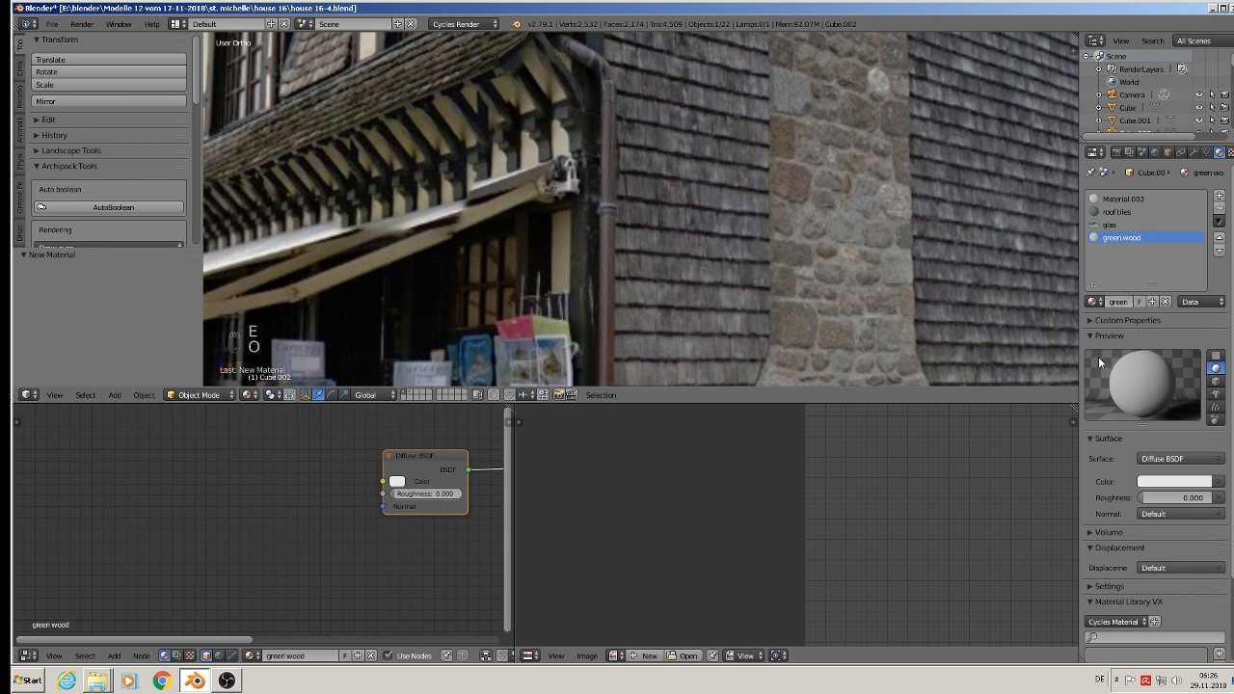
# Step: Sample the green wood diffuse color from the dark timber brackets in the reference photo and shift its hue slightly towards green
pyautogui.click(1220, 482)
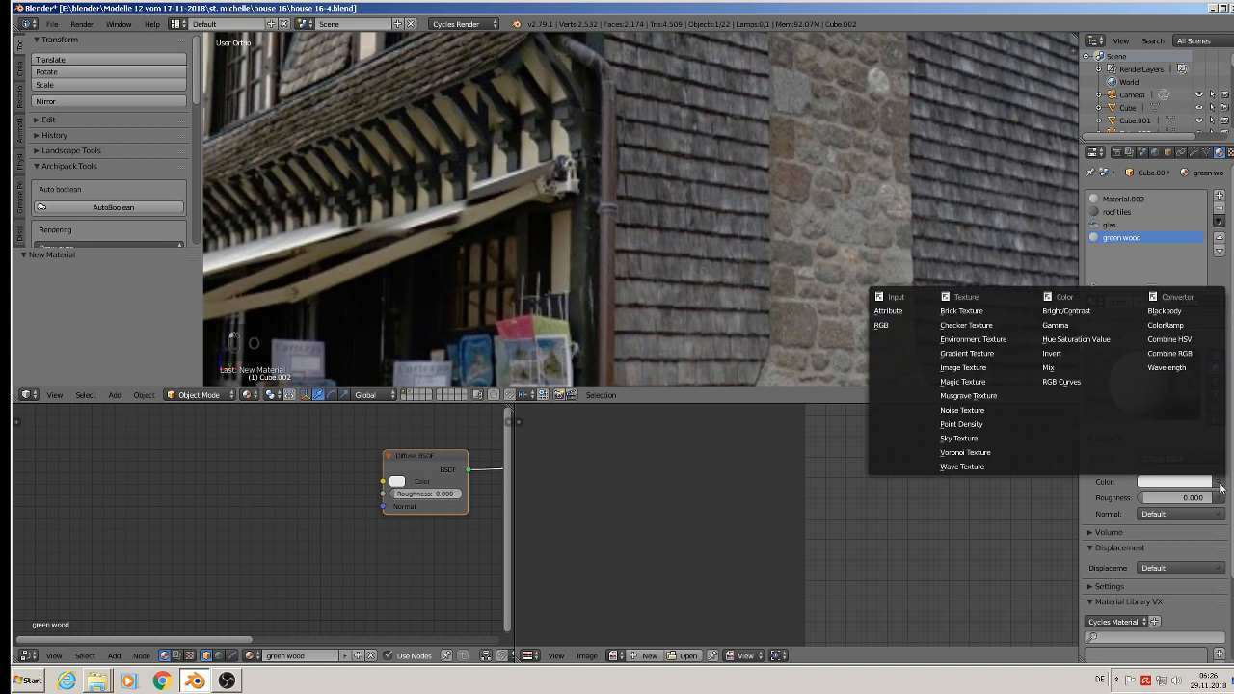
pyautogui.click(1194, 483)
pyautogui.click(1193, 483)
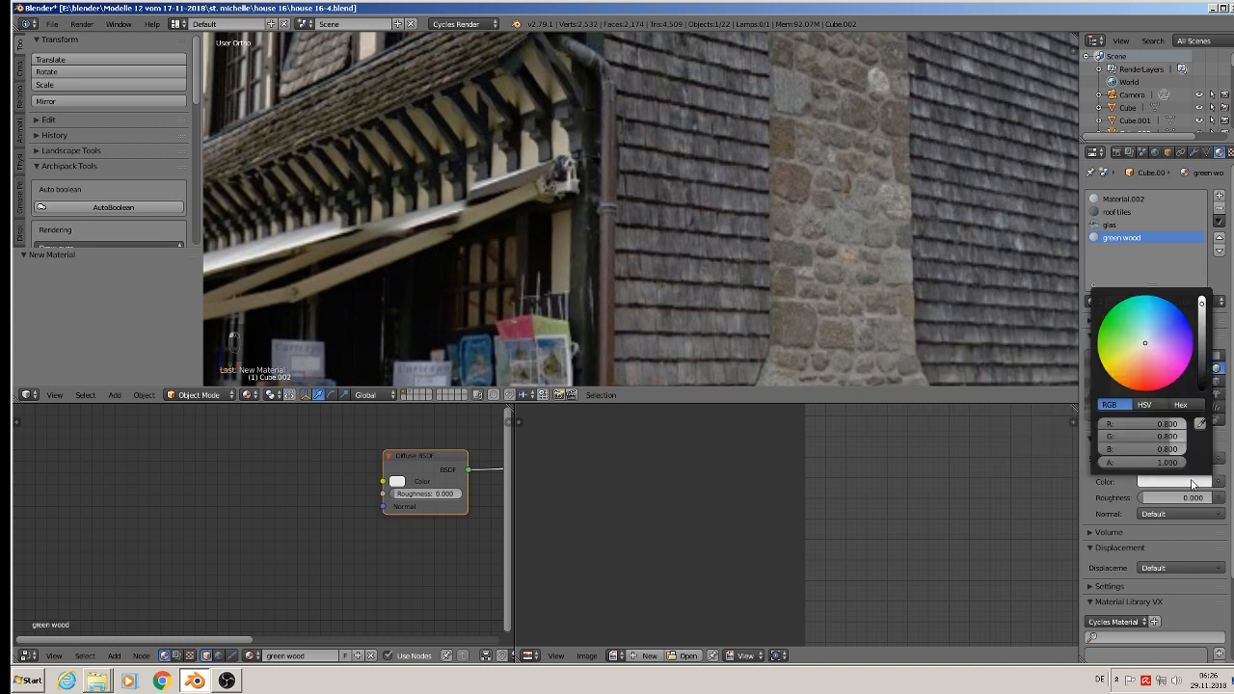
pyautogui.click(1200, 427)
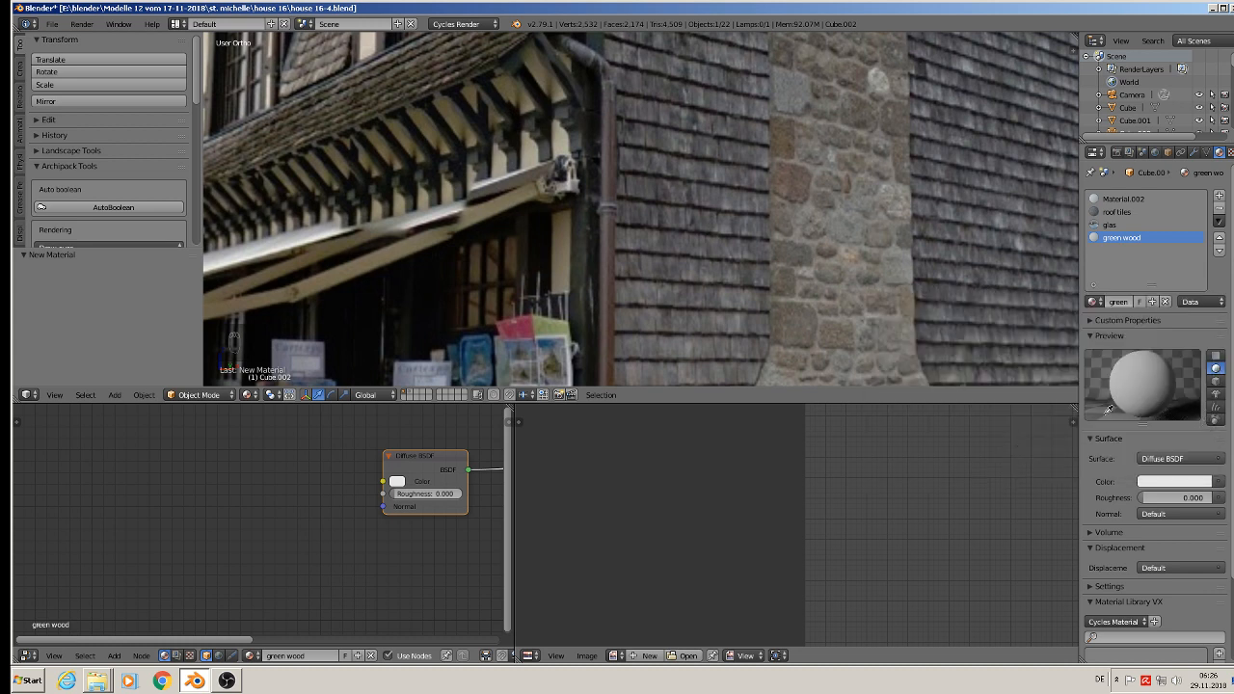
pyautogui.click(513, 161)
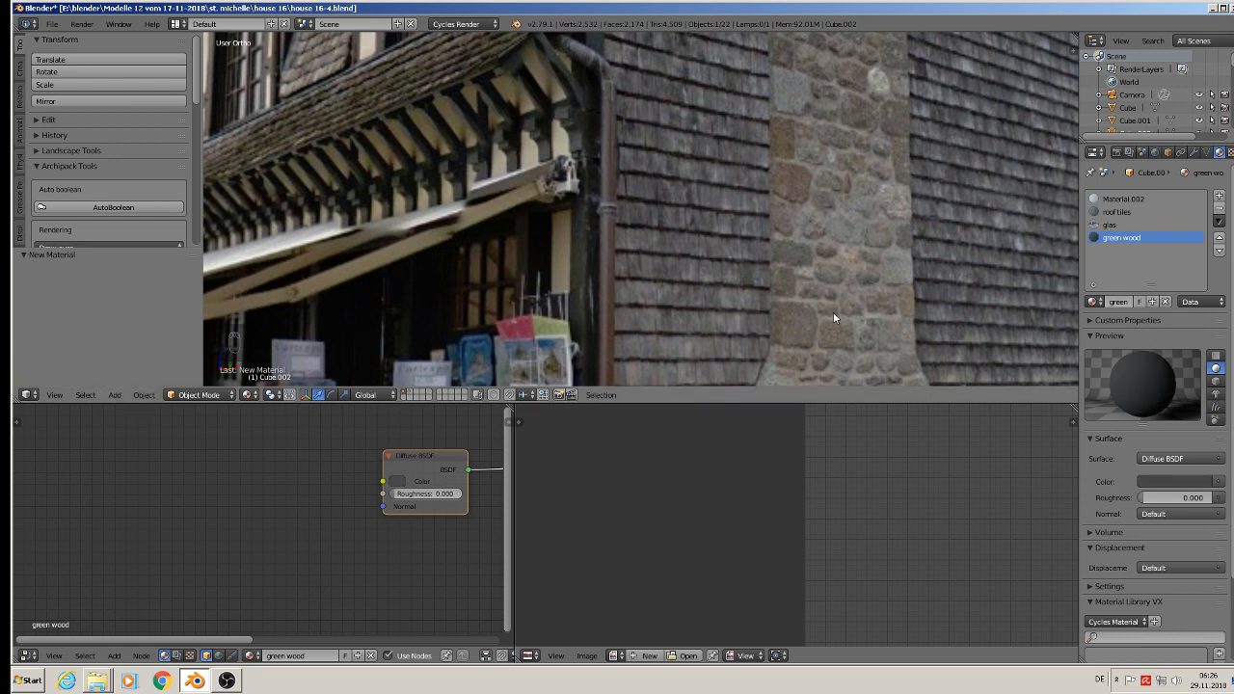
pyautogui.click(1192, 482)
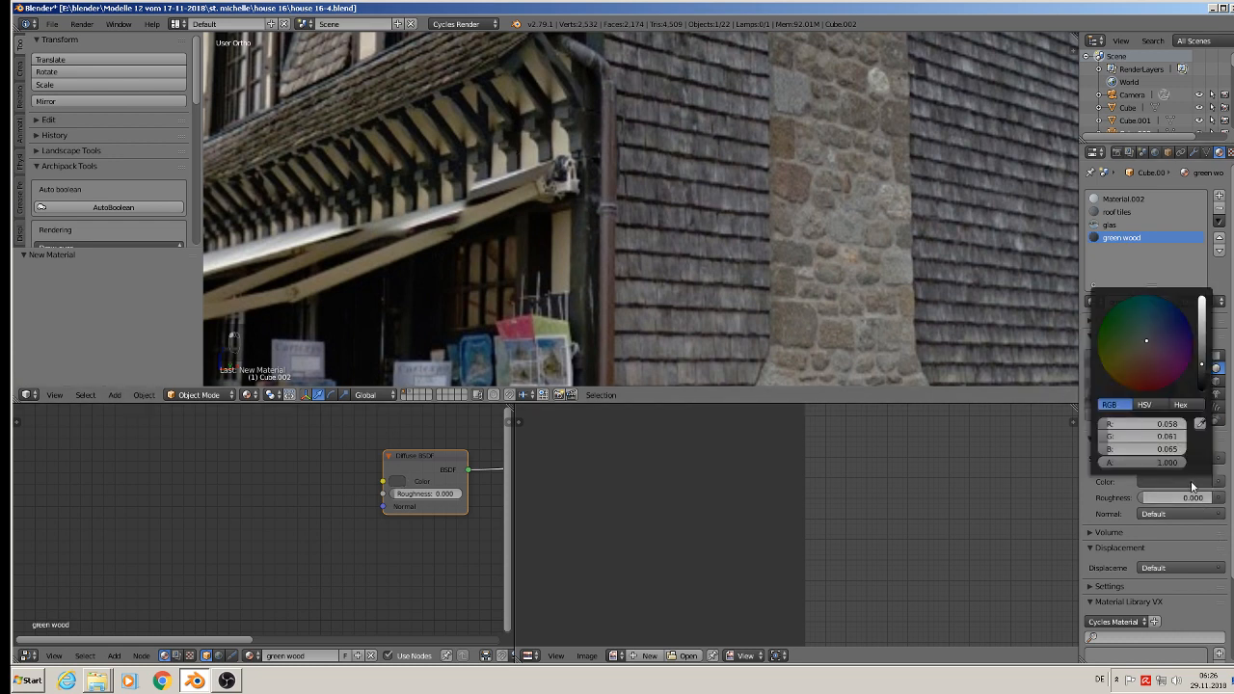
pyautogui.click(1142, 342)
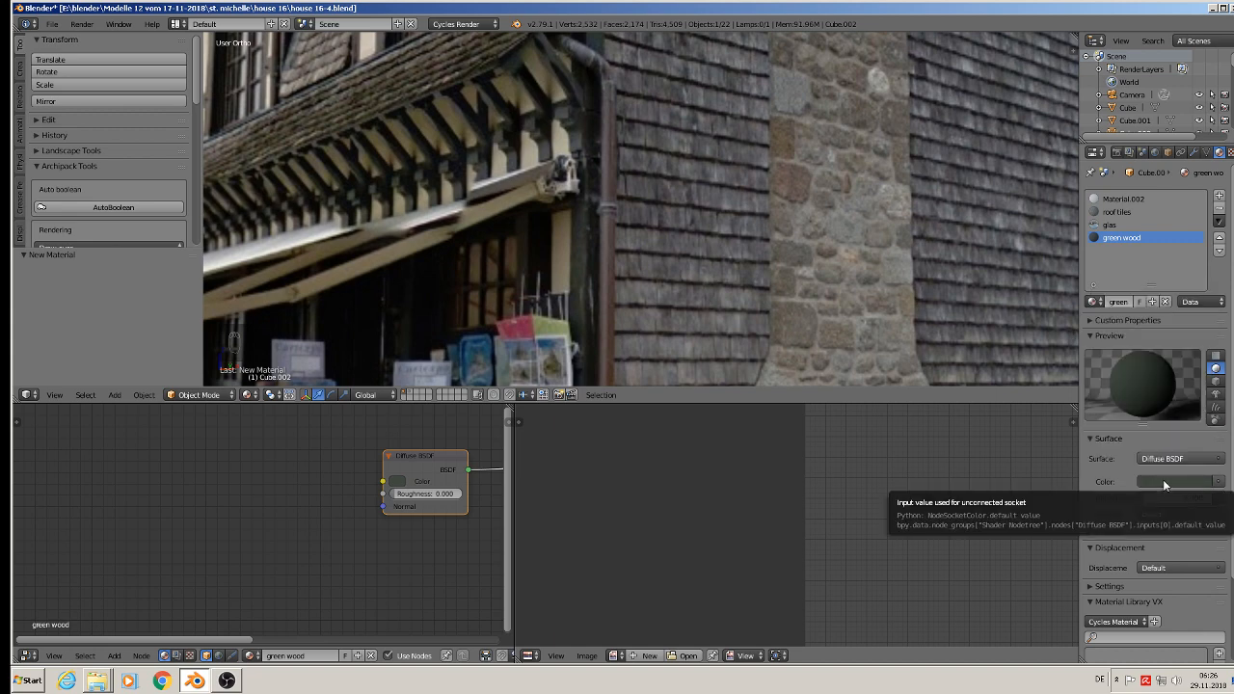
# Step: Make the green wood color a more saturated green and darken it to a very deep tone
pyautogui.scroll(-2, 670, 222)
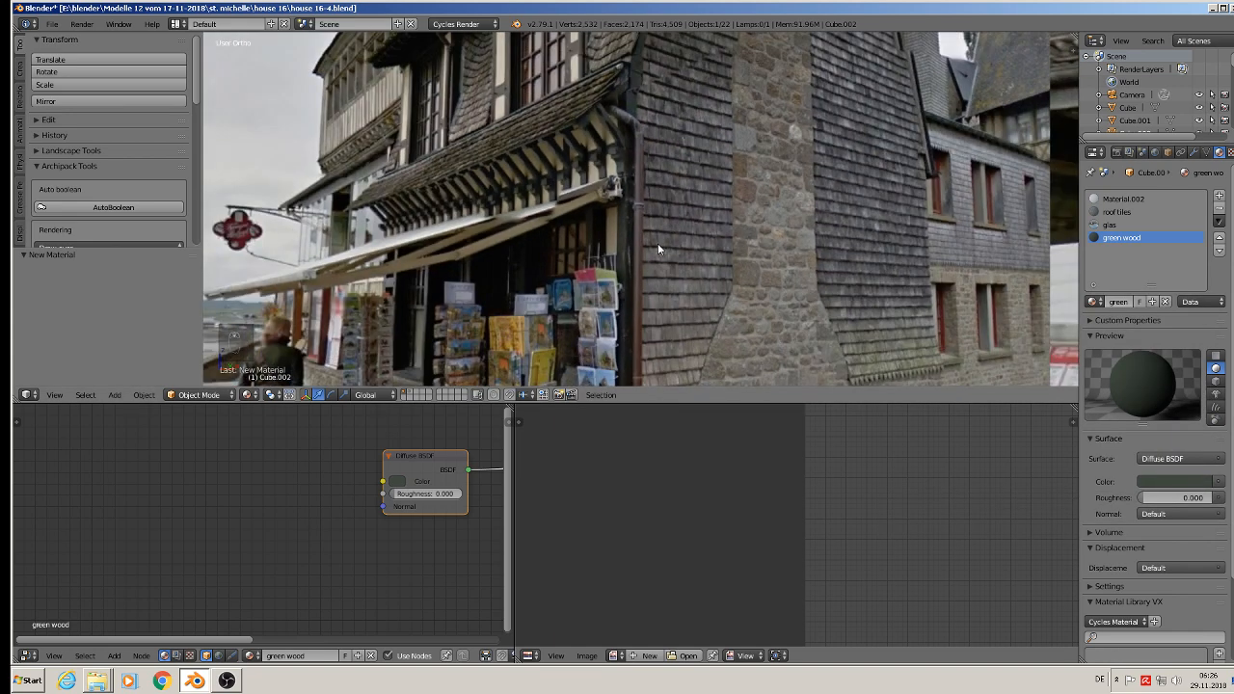
pyautogui.click(1186, 483)
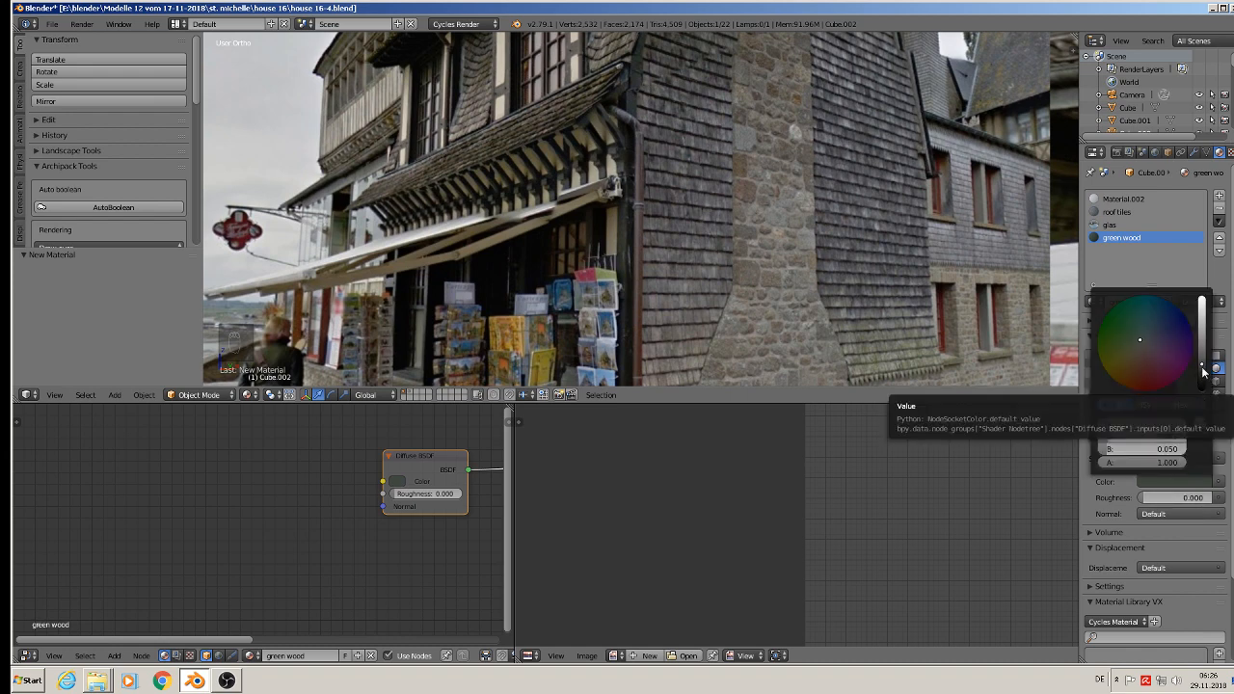
pyautogui.click(1121, 334)
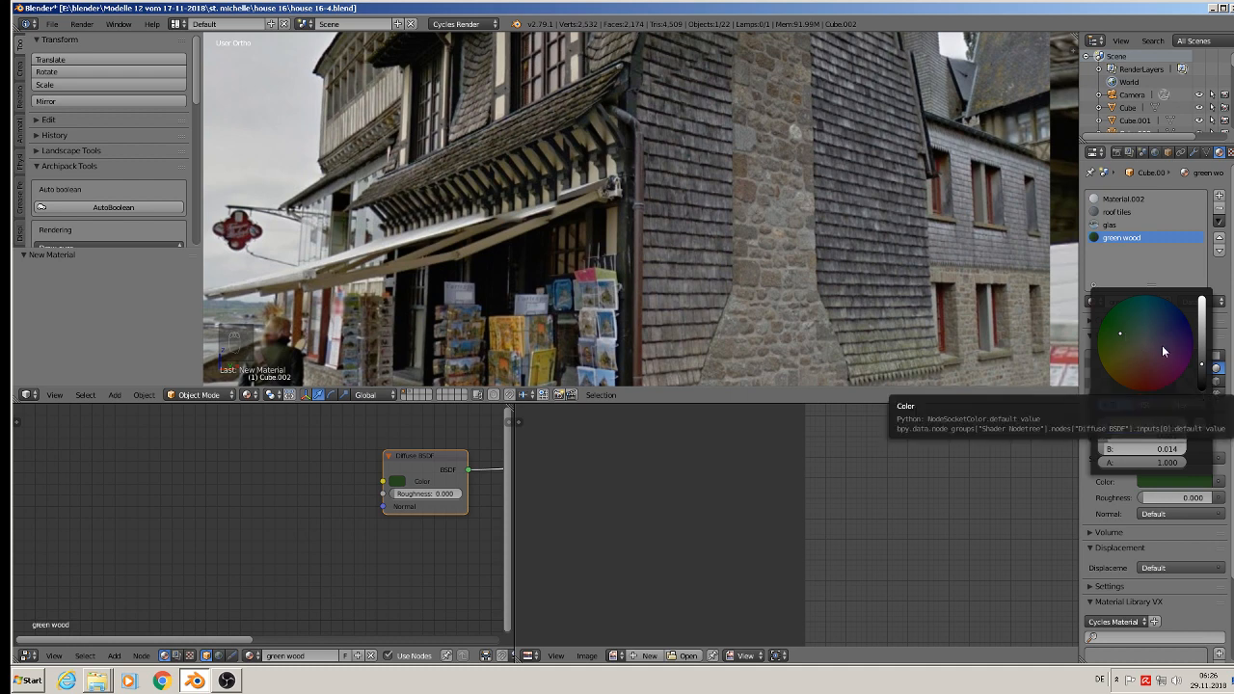
pyautogui.click(1204, 374)
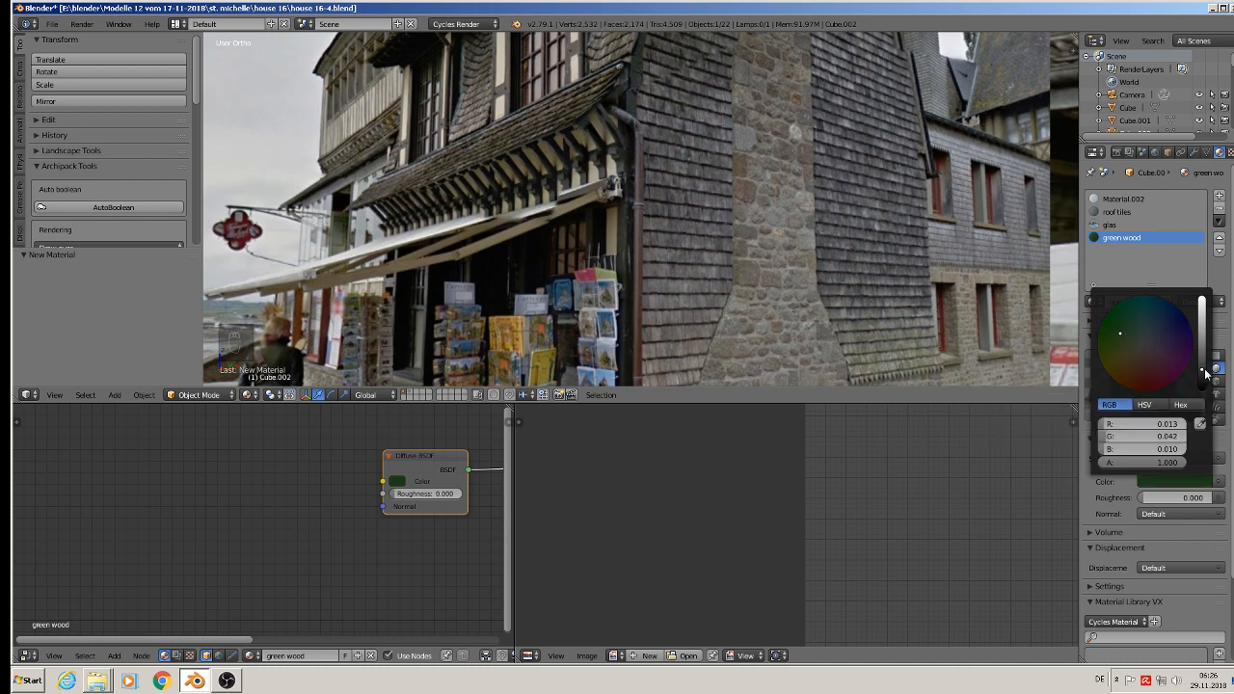
pyautogui.moveTo(1201, 370); pyautogui.dragTo(1205, 381)
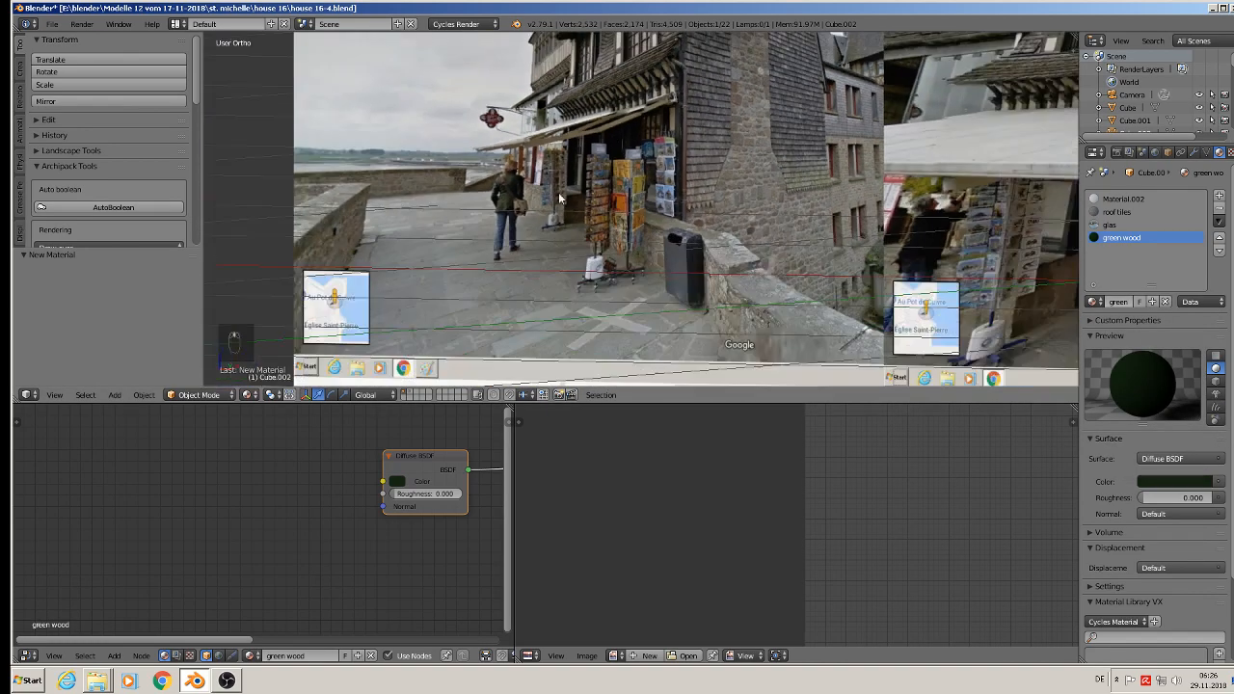
# Step: Select the main house body with the front timber walls and open it in Edit Mode
pyautogui.scroll(-8, 608, 242)
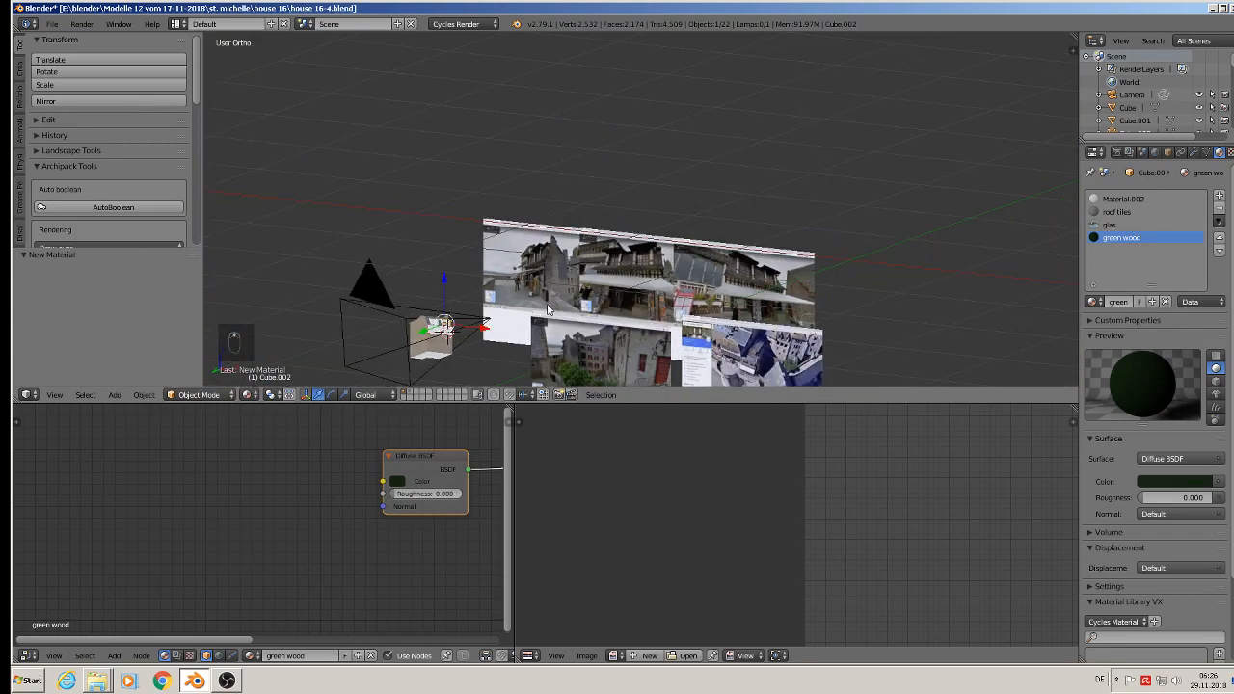
pyautogui.scroll(8, 618, 183)
pyautogui.moveTo(805, 121); pyautogui.dragTo(687, 35, button='middle')
pyautogui.scroll(8, 578, 175)
pyautogui.scroll(3, 622, 231)
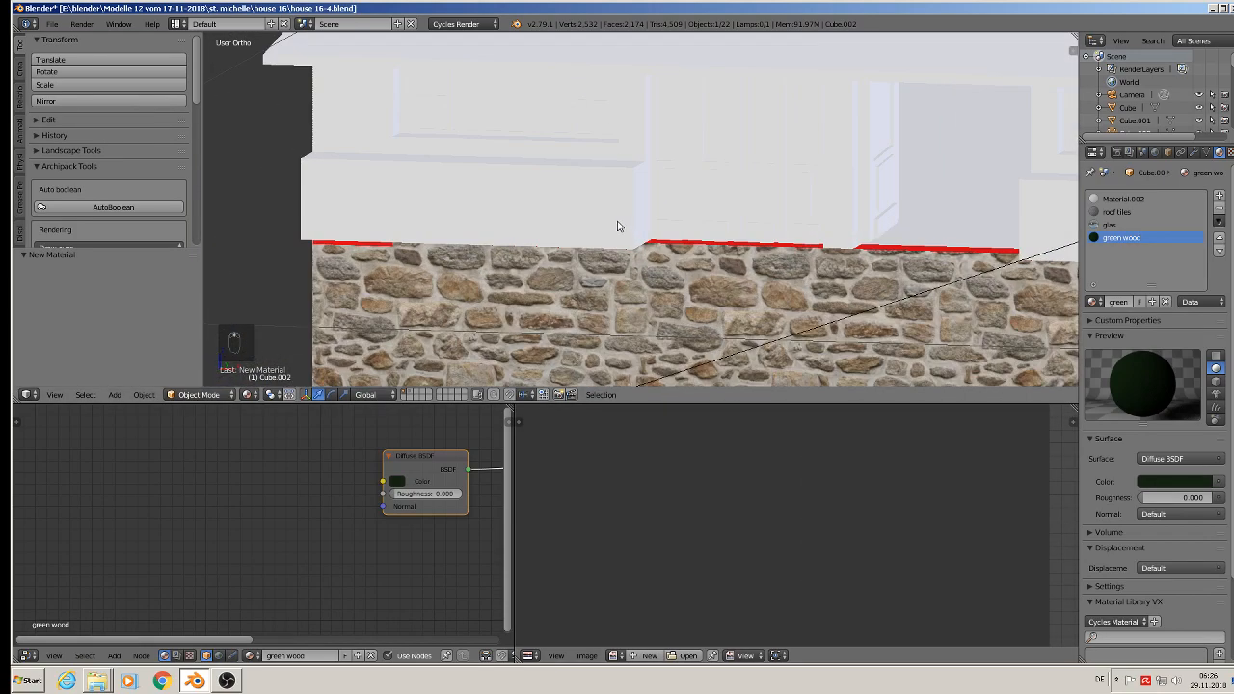
pyautogui.press('Tab')
pyautogui.press('Tab')
pyautogui.rightClick(551, 177)
pyautogui.press('Tab')
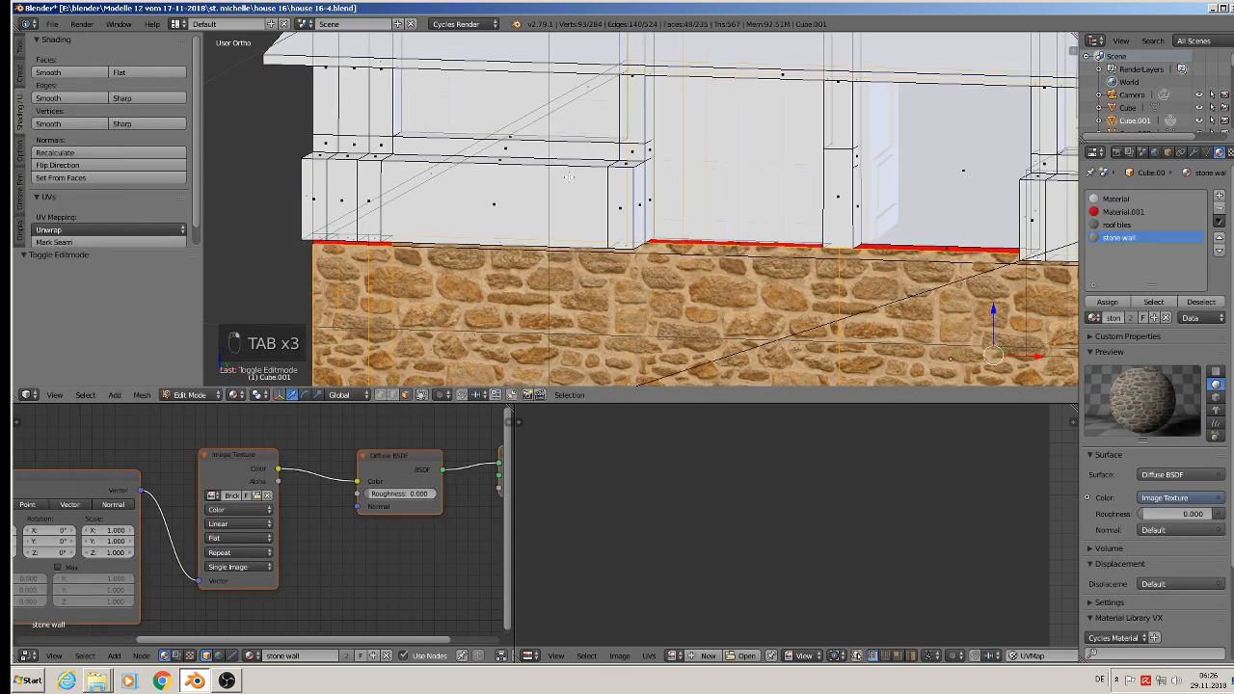
pyautogui.keyDown('shift'); pyautogui.moveTo(591, 210); pyautogui.dragTo(609, 321, button='middle'); pyautogui.keyUp('shift')
pyautogui.scroll(4, 435, 341)
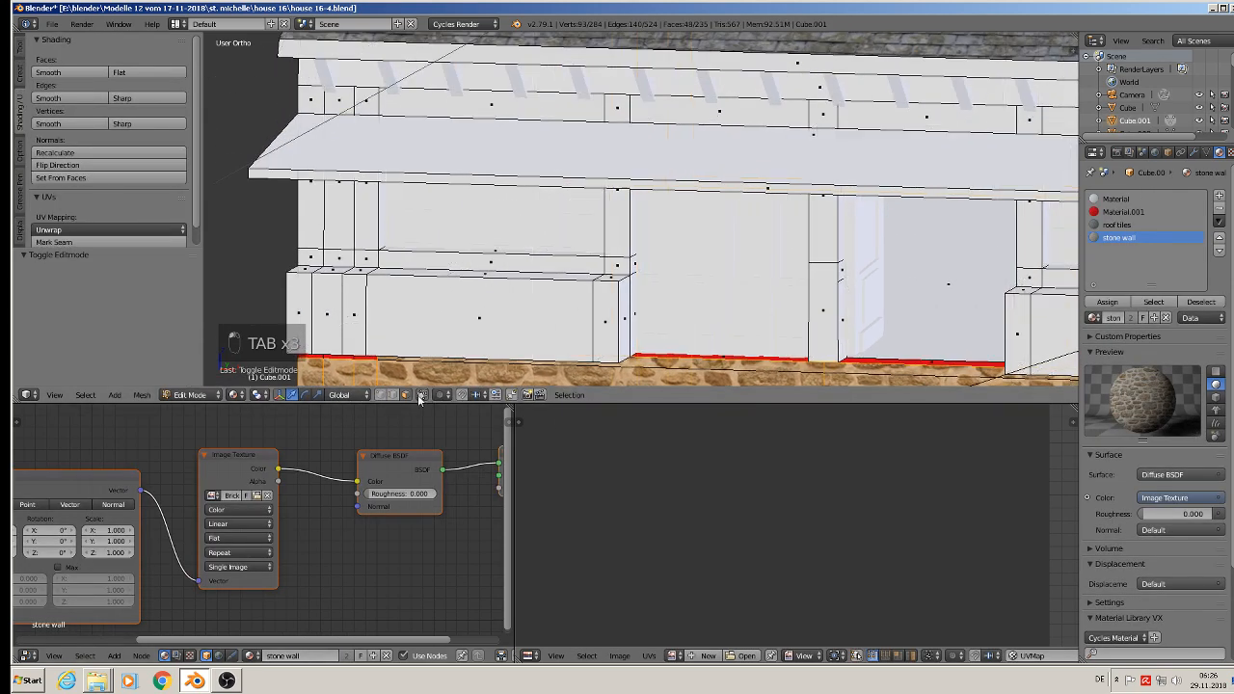
# Step: Select the timber faces framing the front's left window: both side posts with their inner faces, the sill rail and the outer corner post
pyautogui.scroll(-4, 435, 340)
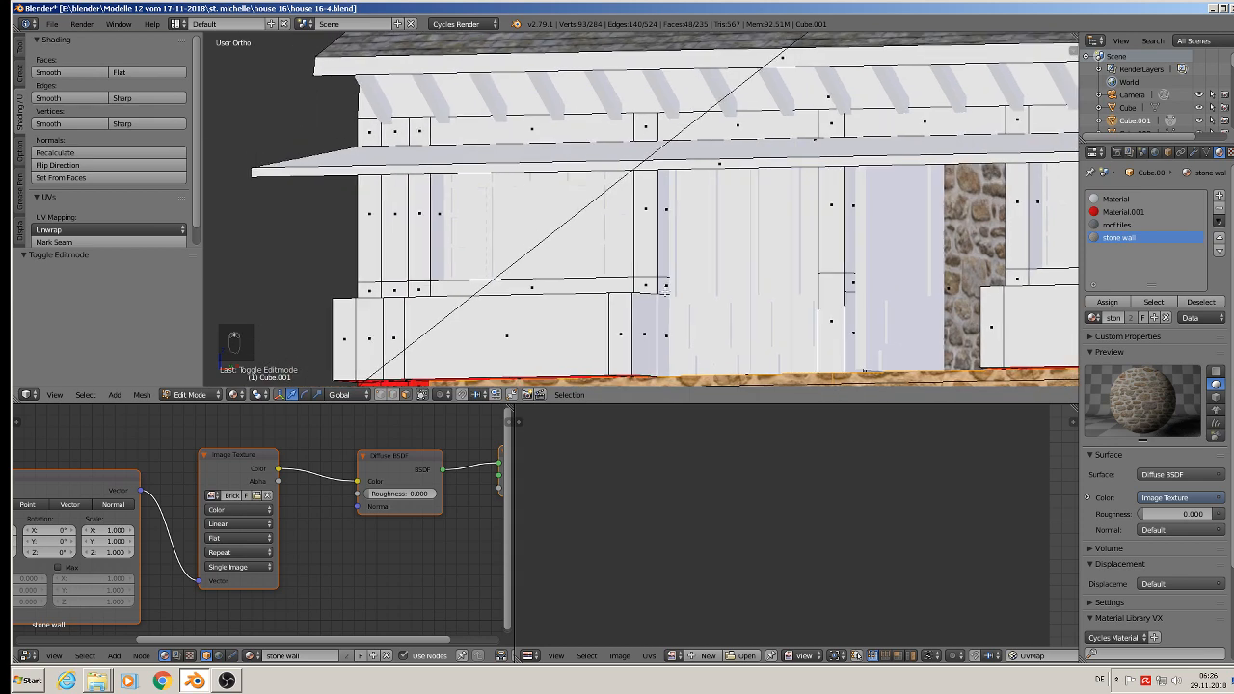
pyautogui.keyDown('shift'); pyautogui.rightClick(649, 212); pyautogui.keyUp('shift')
pyautogui.keyDown('shift'); pyautogui.rightClick(661, 268); pyautogui.keyUp('shift')
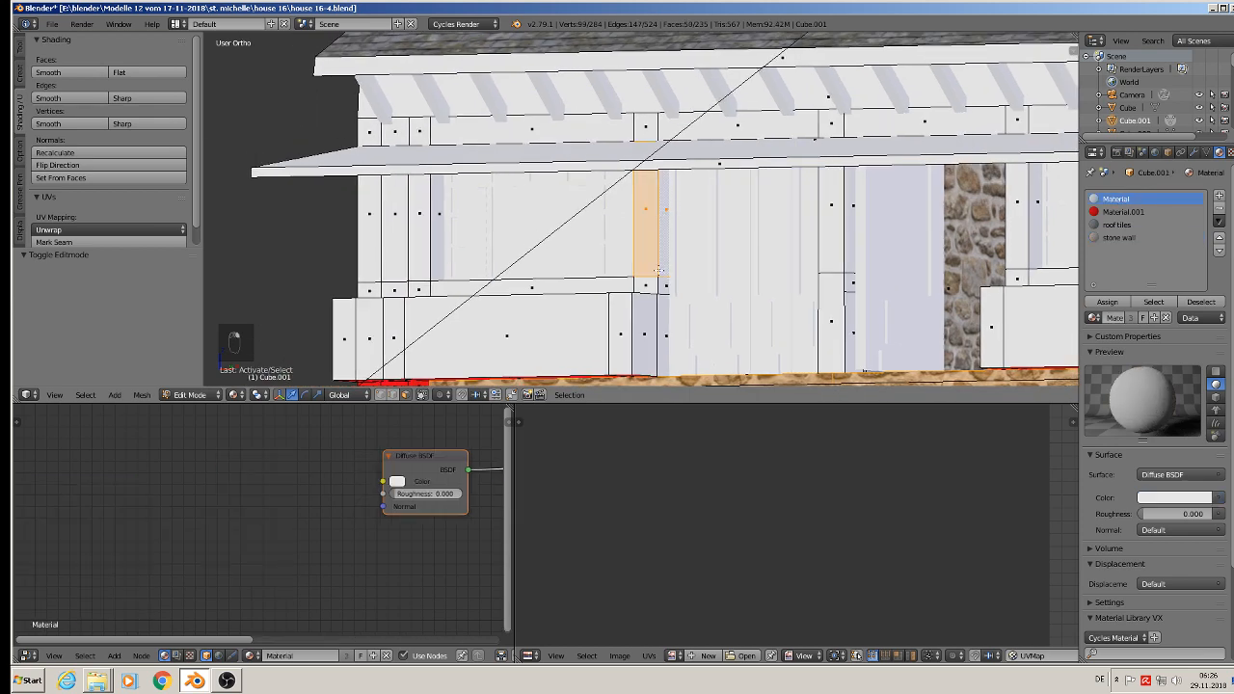
pyautogui.keyDown('shift'); pyautogui.rightClick(651, 281); pyautogui.keyUp('shift')
pyautogui.keyDown('shift'); pyautogui.rightClick(663, 285); pyautogui.keyUp('shift')
pyautogui.keyDown('shift'); pyautogui.rightClick(553, 287); pyautogui.keyUp('shift')
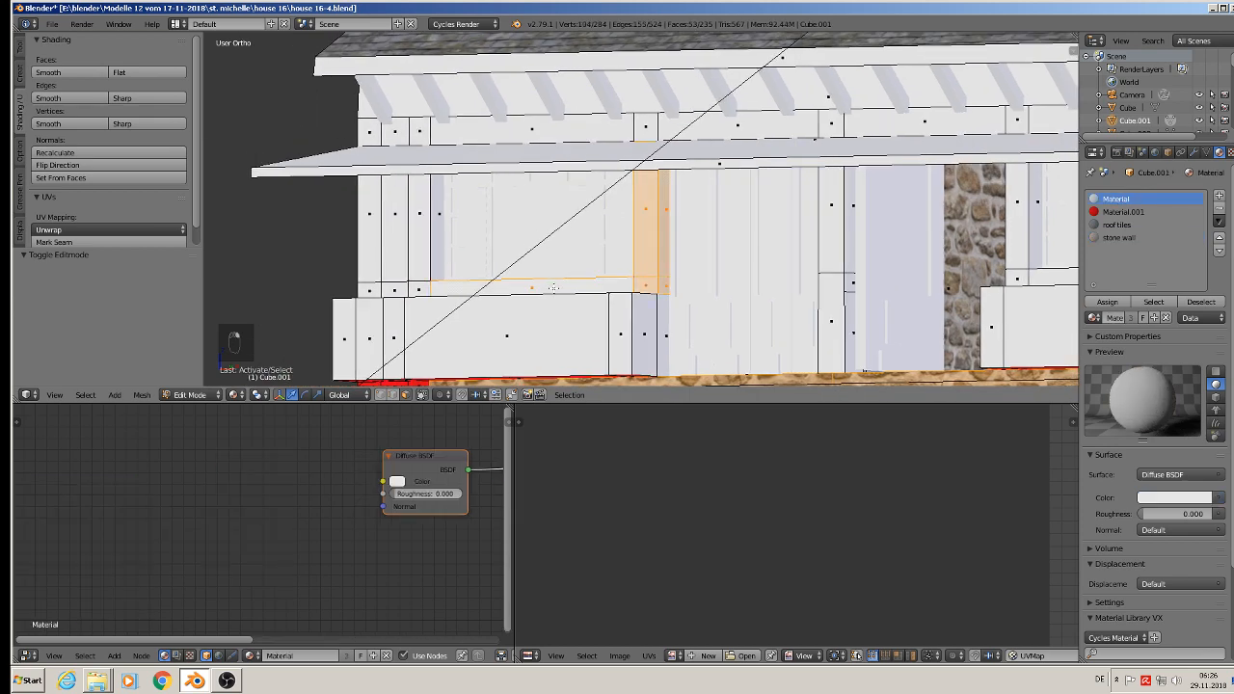
pyautogui.keyDown('shift'); pyautogui.rightClick(417, 285); pyautogui.keyUp('shift')
pyautogui.keyDown('shift'); pyautogui.rightClick(423, 243); pyautogui.keyUp('shift')
pyautogui.keyDown('shift'); pyautogui.rightClick(438, 220); pyautogui.keyUp('shift')
pyautogui.keyDown('shift'); pyautogui.rightClick(366, 217); pyautogui.keyUp('shift')
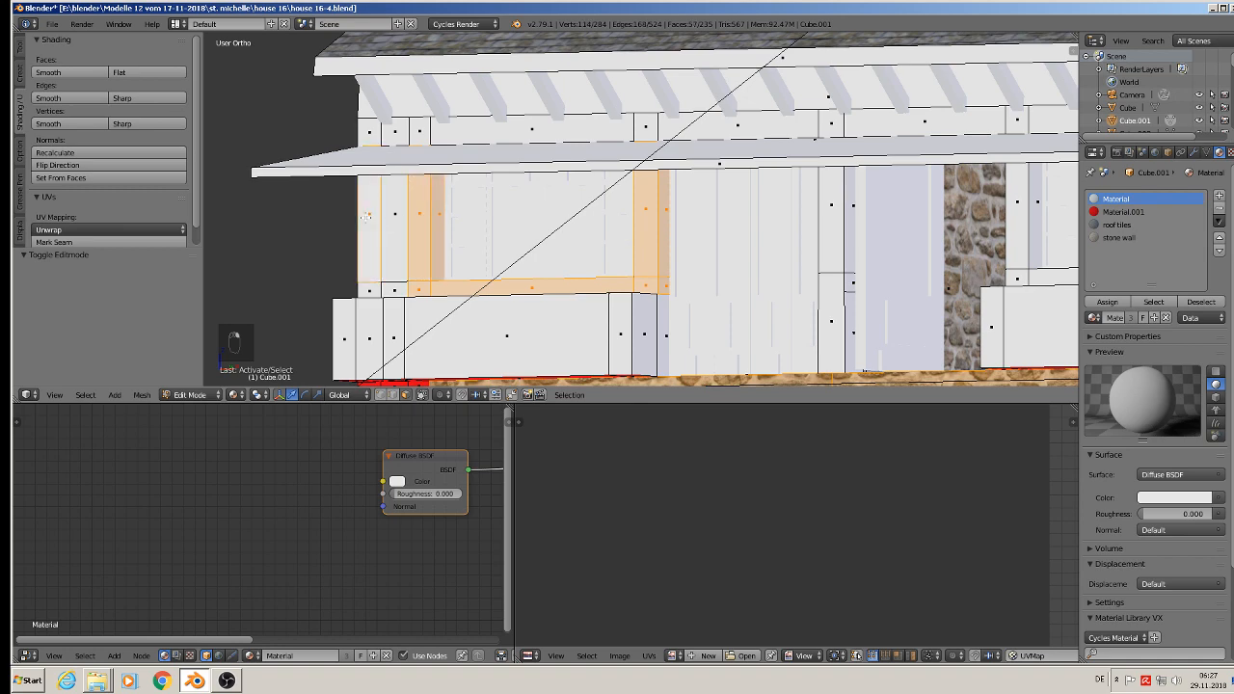
pyautogui.keyDown('shift'); pyautogui.rightClick(363, 289); pyautogui.keyUp('shift')
# Step: Add the front and side faces of the post beside the doorway and the remaining inner post face of the left window to the selection
pyautogui.keyDown('shift'); pyautogui.moveTo(677, 299); pyautogui.dragTo(457, 314, button='middle'); pyautogui.keyUp('shift')
pyautogui.keyDown('shift'); pyautogui.moveTo(642, 302); pyautogui.dragTo(604, 242, button='middle'); pyautogui.keyUp('shift')
pyautogui.keyDown('shift'); pyautogui.rightClick(598, 204); pyautogui.keyUp('shift')
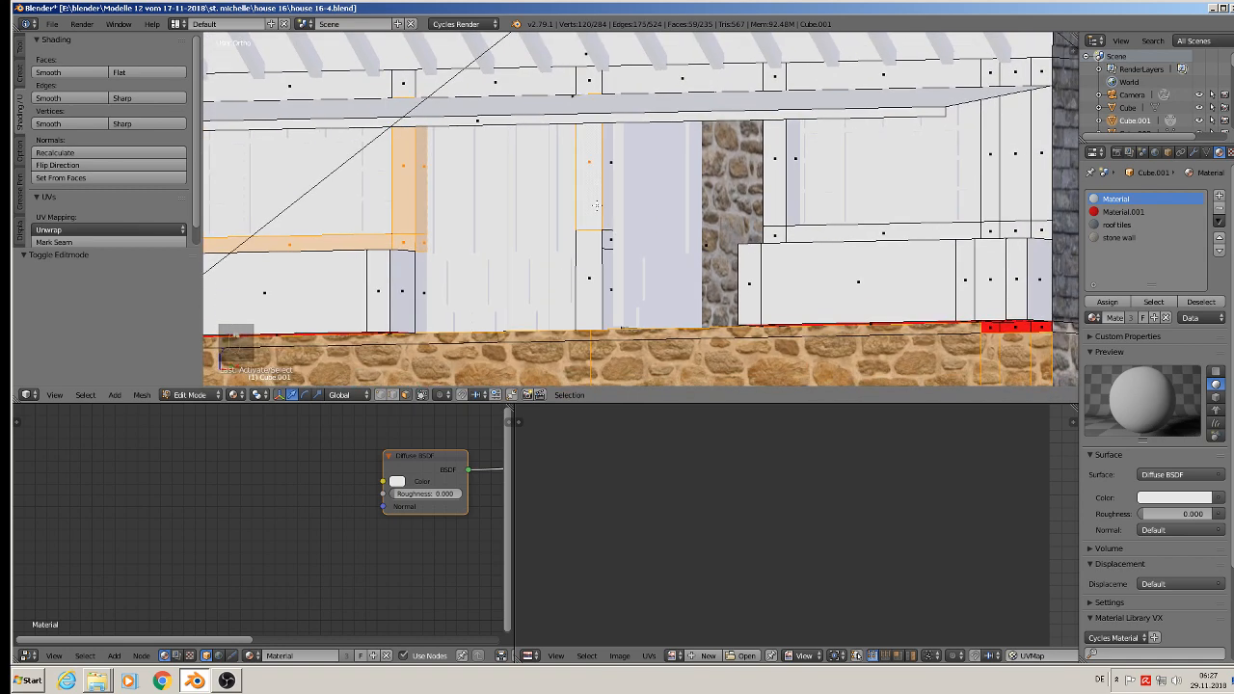
pyautogui.keyDown('shift'); pyautogui.rightClick(595, 258); pyautogui.keyUp('shift')
pyautogui.keyDown('shift'); pyautogui.rightClick(608, 252); pyautogui.keyUp('shift')
pyautogui.keyDown('shift'); pyautogui.rightClick(613, 286); pyautogui.keyUp('shift')
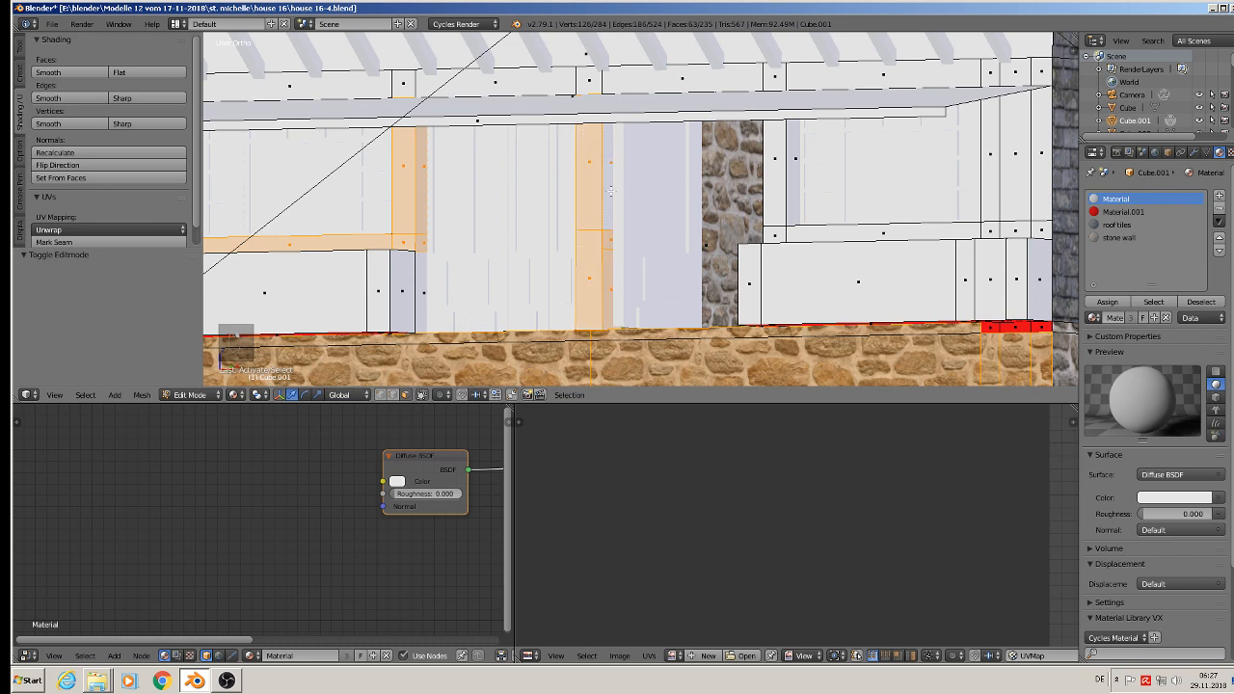
pyautogui.keyDown('shift'); pyautogui.rightClick(612, 193); pyautogui.keyUp('shift')
pyautogui.moveTo(612, 192); pyautogui.dragTo(524, 222, button='middle')
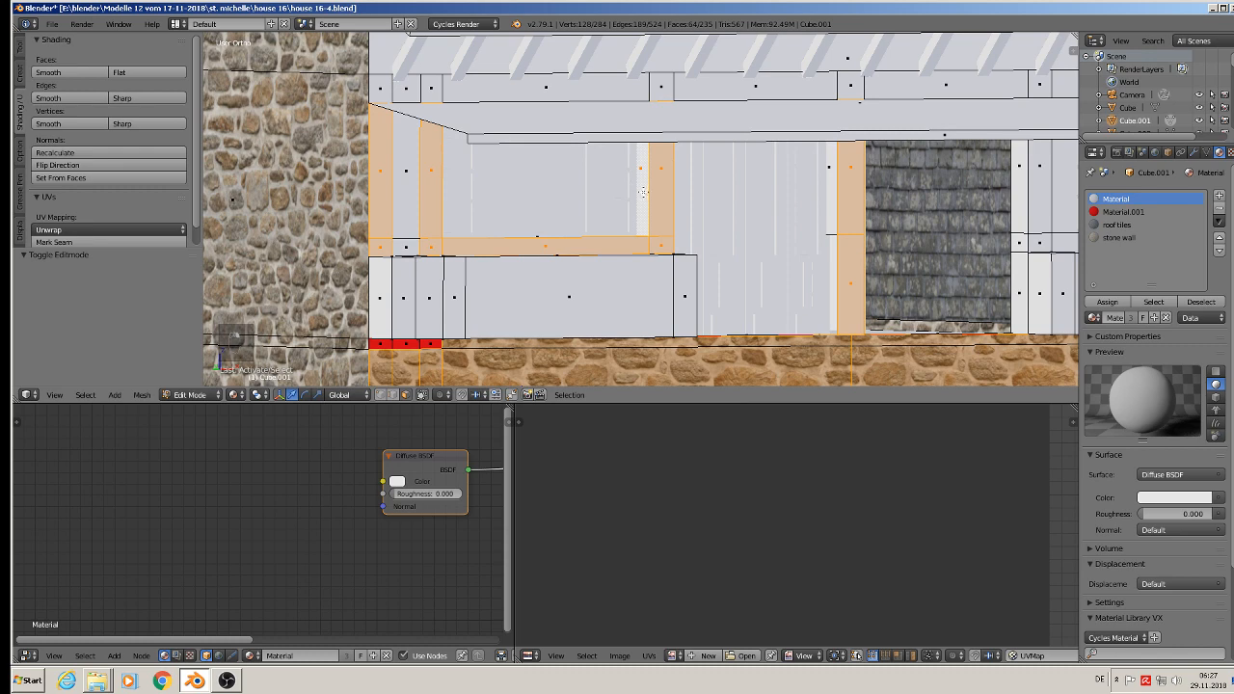
pyautogui.keyDown('shift'); pyautogui.rightClick(839, 175); pyautogui.keyUp('shift')
pyautogui.keyDown('shift'); pyautogui.rightClick(829, 175); pyautogui.keyUp('shift')
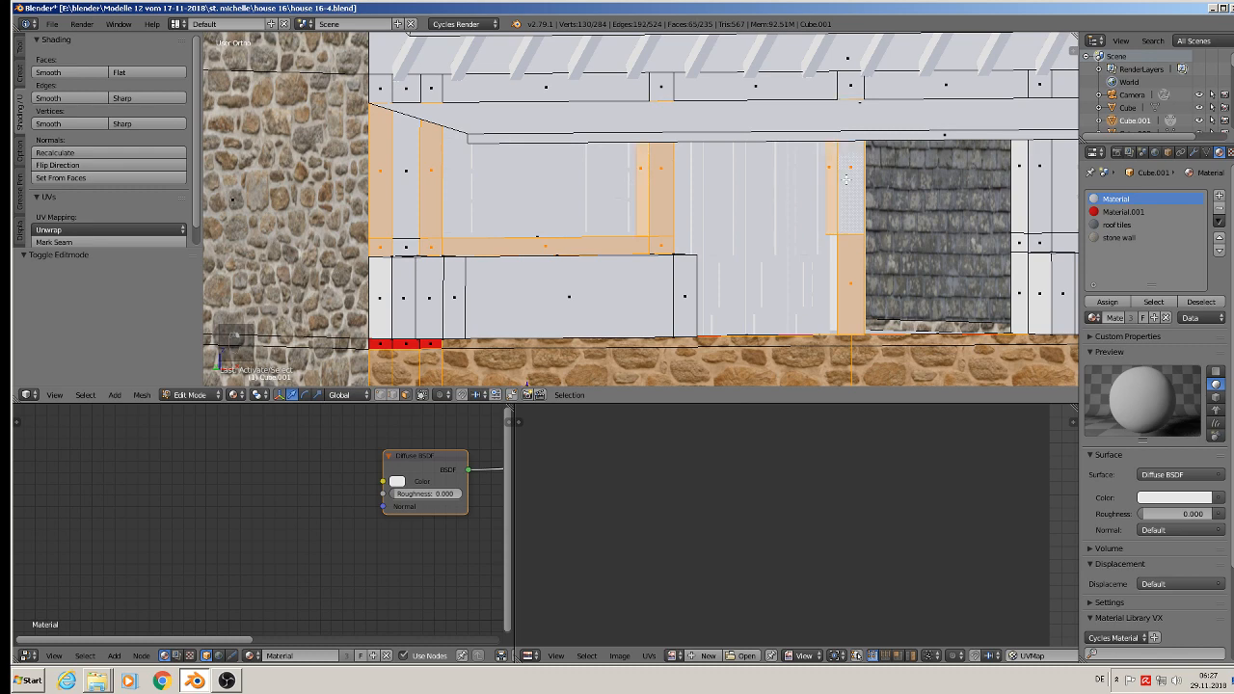
pyautogui.keyDown('shift'); pyautogui.rightClick(829, 253); pyautogui.keyUp('shift')
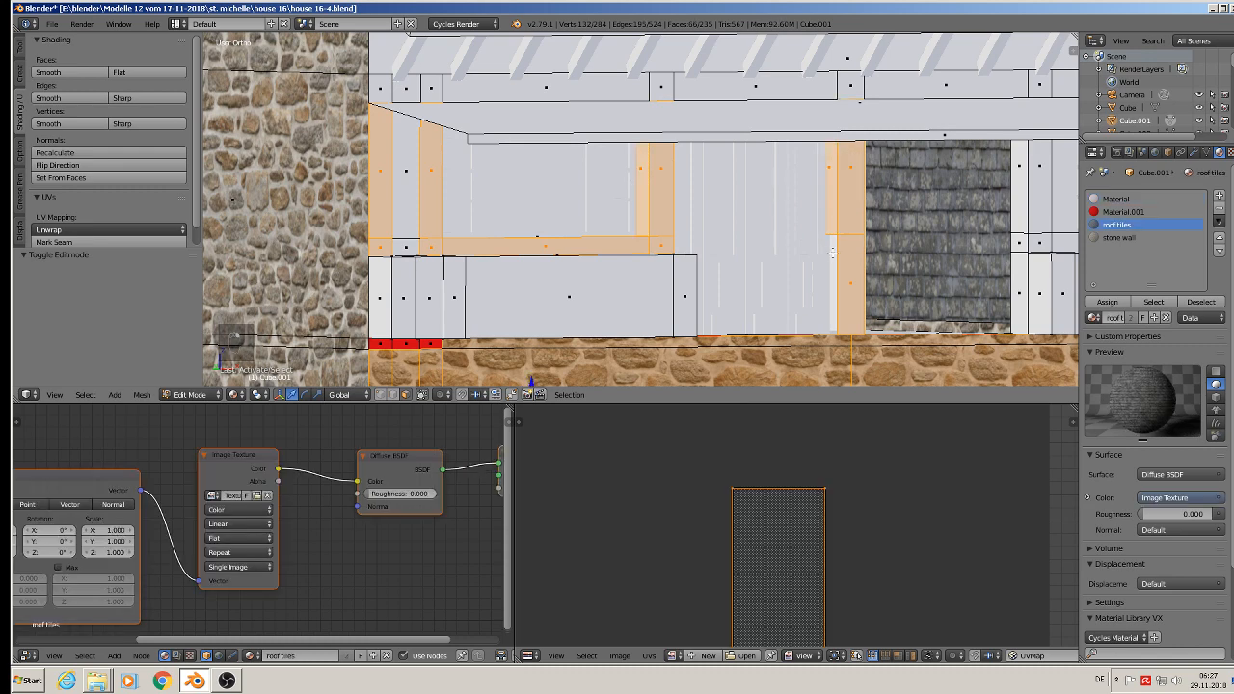
pyautogui.moveTo(833, 253); pyautogui.dragTo(761, 239, button='middle')
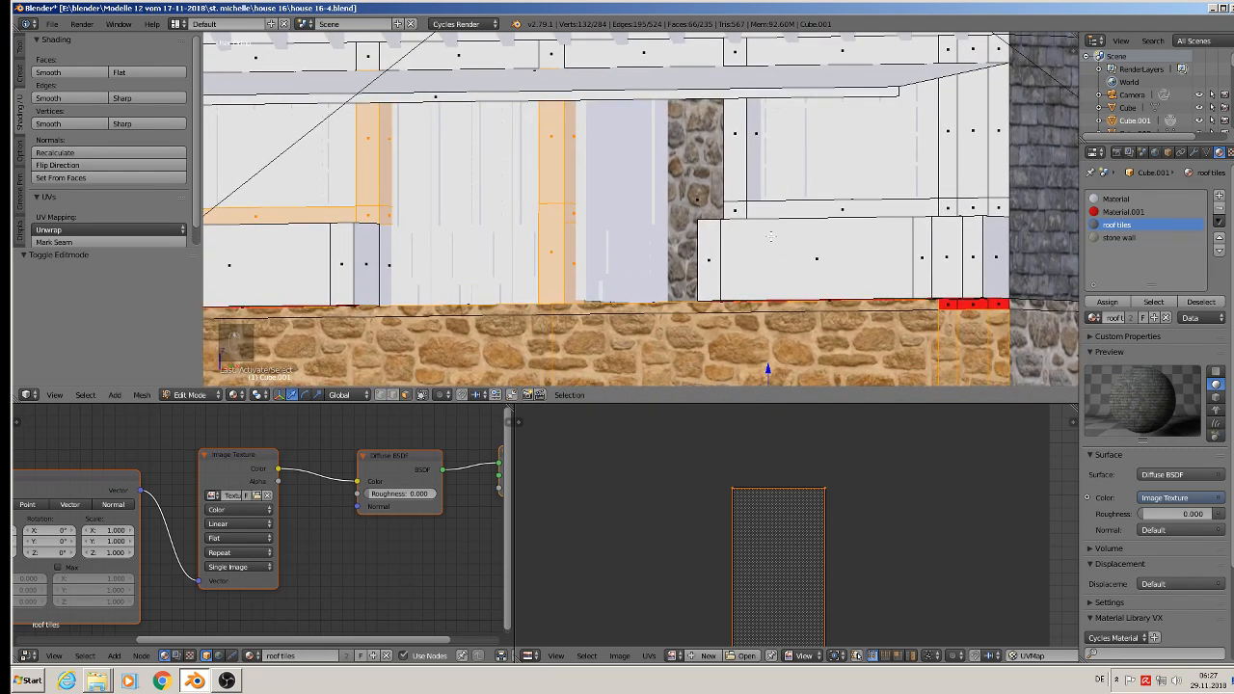
# Step: Add the right window's side posts, their inner faces, the sill rail and the outer corner post to the selection
pyautogui.keyDown('shift'); pyautogui.rightClick(752, 162); pyautogui.keyUp('shift')
pyautogui.keyDown('shift'); pyautogui.rightClick(739, 154); pyautogui.keyUp('shift')
pyautogui.keyDown('shift'); pyautogui.rightClick(734, 209); pyautogui.keyUp('shift')
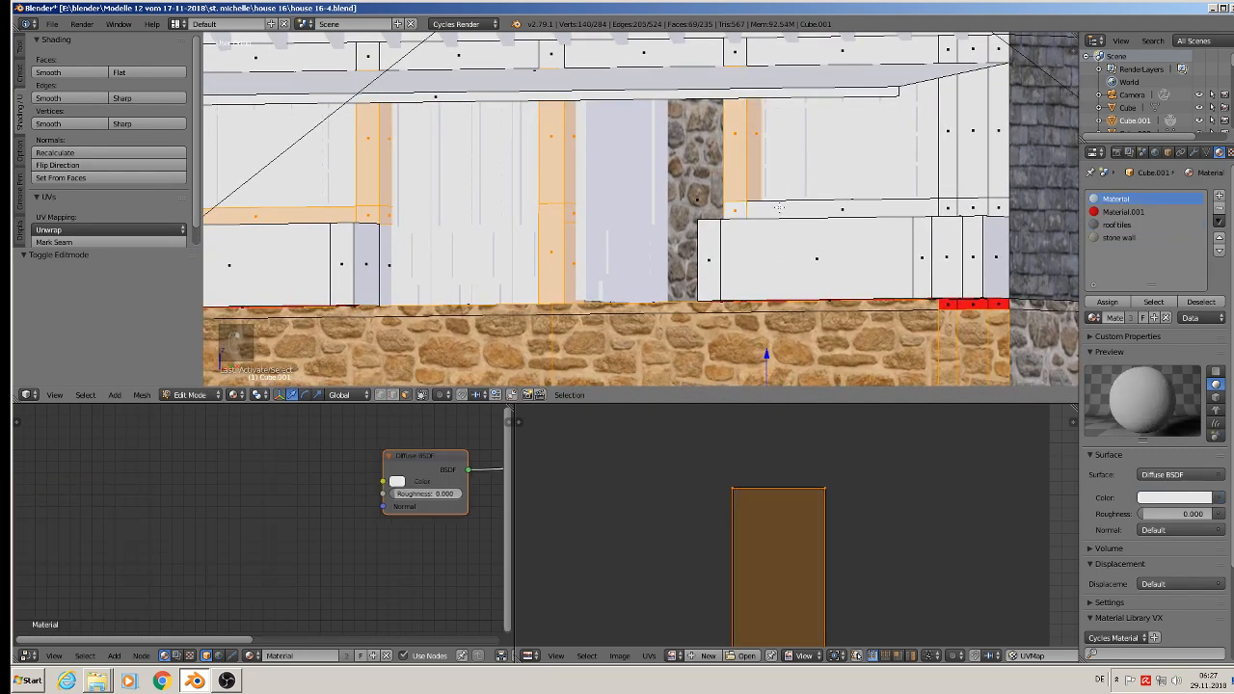
pyautogui.keyDown('shift'); pyautogui.rightClick(780, 208); pyautogui.keyUp('shift')
pyautogui.keyDown('shift'); pyautogui.moveTo(940, 200); pyautogui.dragTo(736, 221, button='middle'); pyautogui.keyUp('shift')
pyautogui.keyDown('shift'); pyautogui.rightClick(752, 229); pyautogui.keyUp('shift')
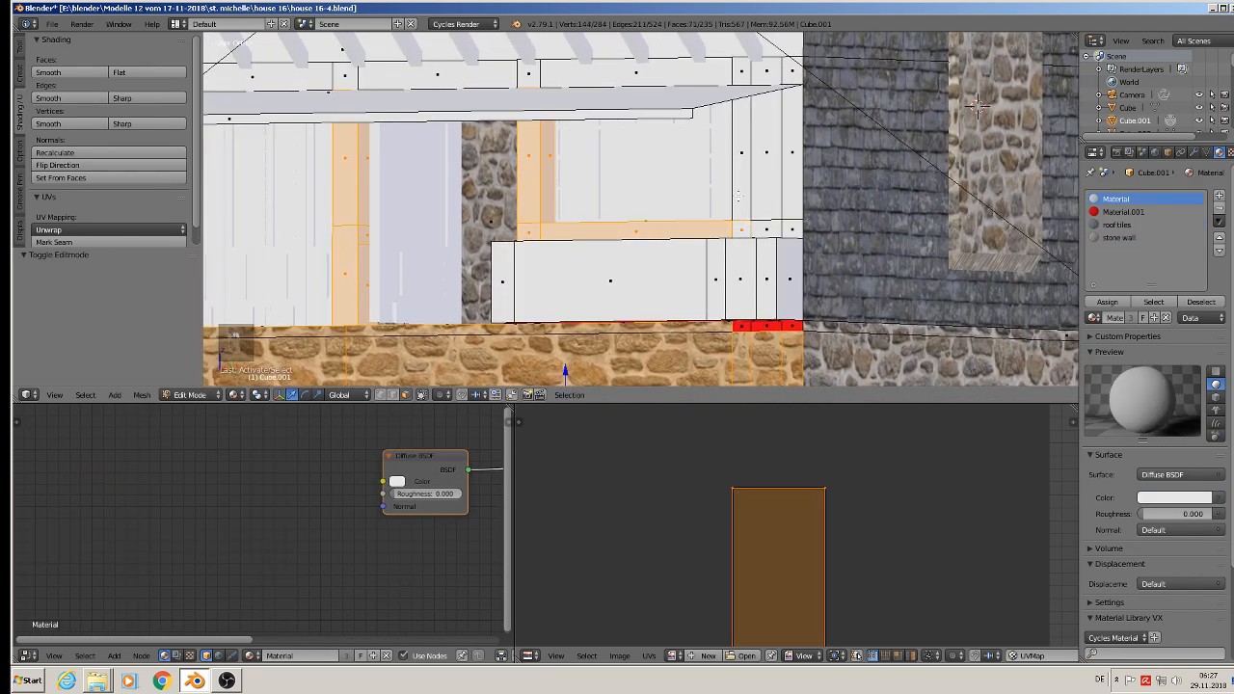
pyautogui.keyDown('shift'); pyautogui.rightClick(740, 188); pyautogui.keyUp('shift')
pyautogui.keyDown('shift'); pyautogui.rightClick(795, 157); pyautogui.keyUp('shift')
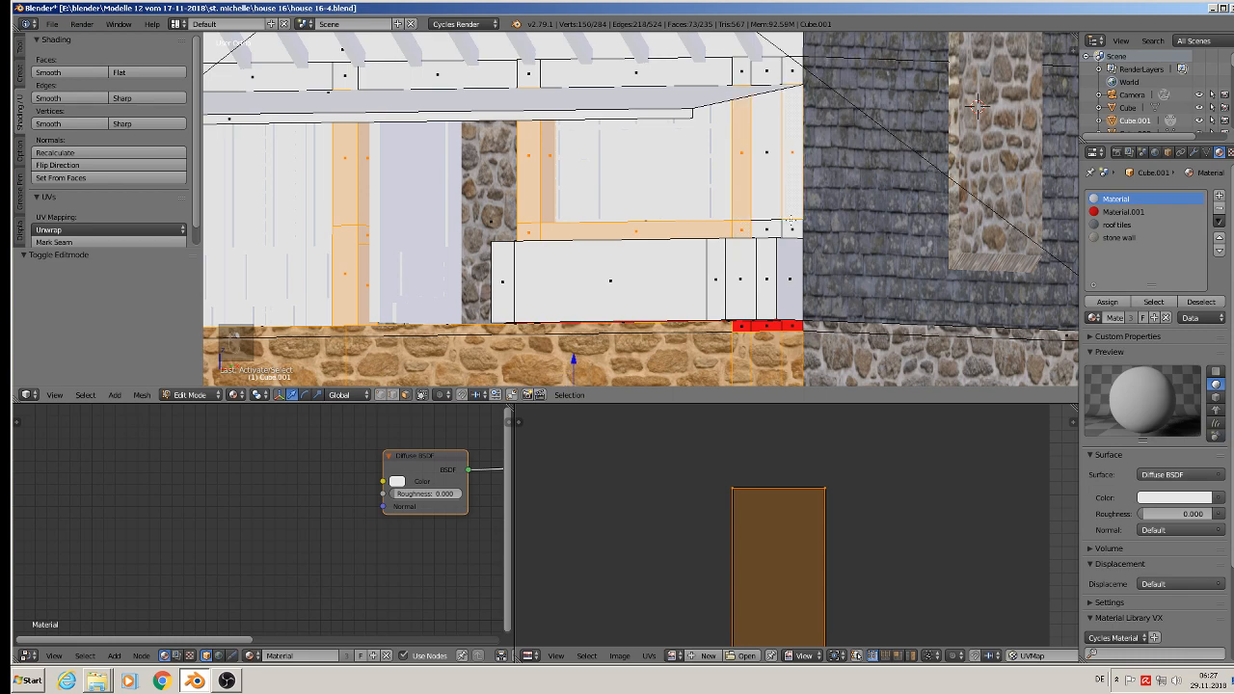
pyautogui.keyDown('shift'); pyautogui.rightClick(791, 221); pyautogui.keyUp('shift')
pyautogui.moveTo(764, 197); pyautogui.dragTo(805, 235, button='middle')
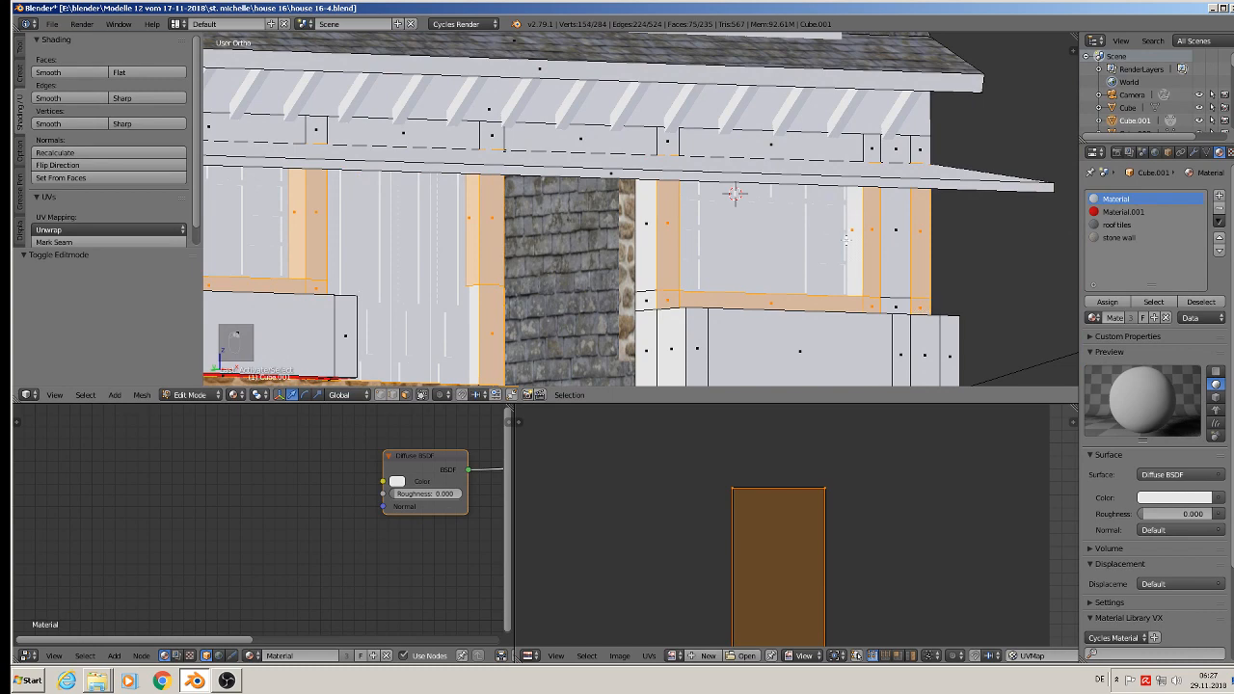
pyautogui.moveTo(857, 241); pyautogui.dragTo(685, 287, button='middle')
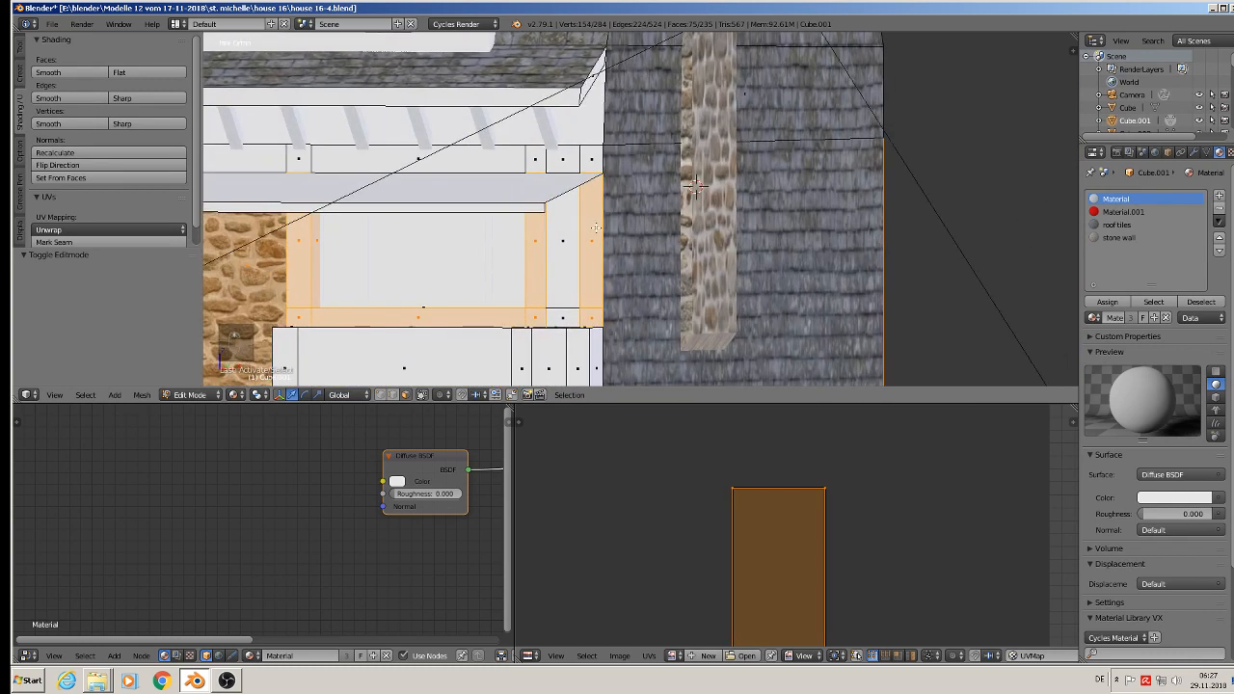
# Step: Extend the selection along the horizontal beam above the awning from one corner to the other with Pick Shortest Path
pyautogui.moveTo(619, 208); pyautogui.dragTo(938, 82, button='middle')
pyautogui.keyDown('shift'); pyautogui.rightClick(920, 126); pyautogui.keyUp('shift')
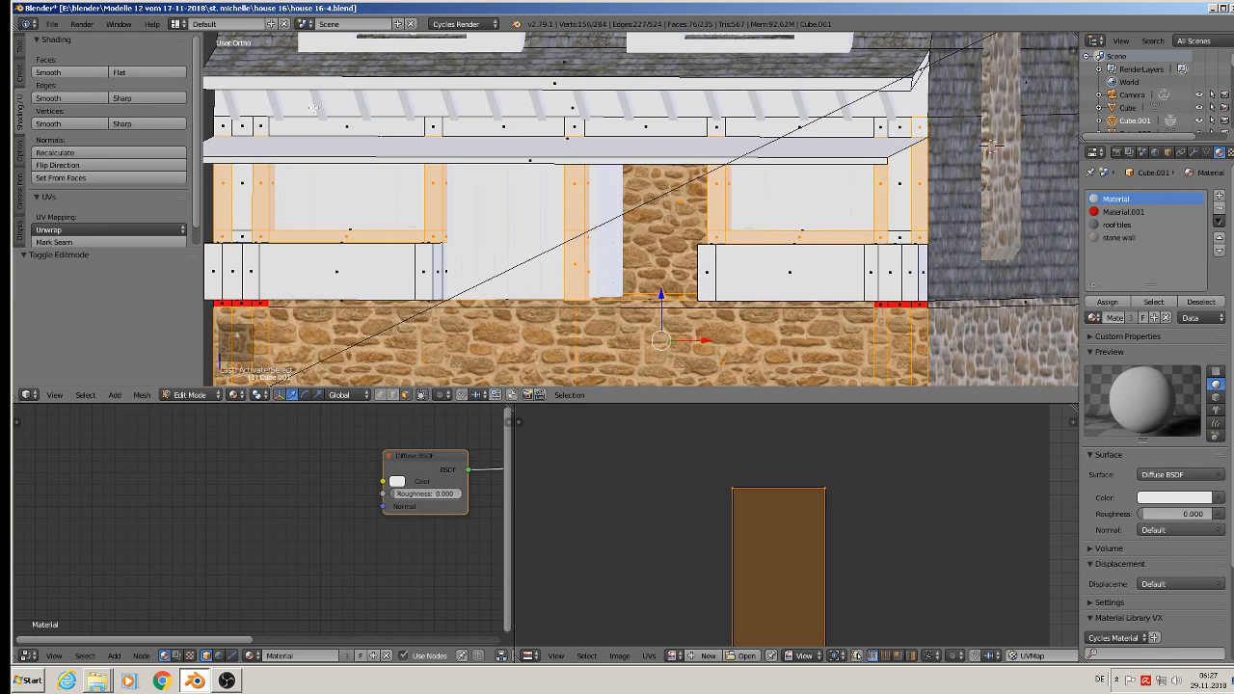
pyautogui.keyDown('ctrl'); pyautogui.rightClick(220, 125); pyautogui.keyUp('ctrl')
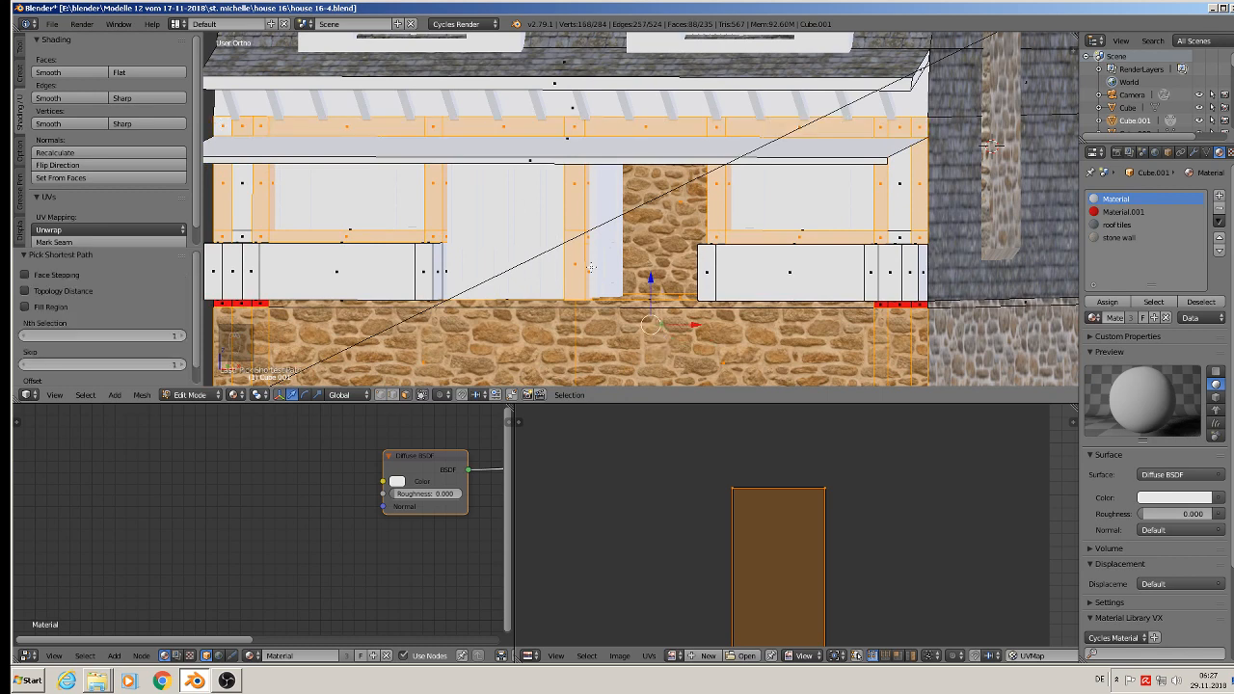
pyautogui.moveTo(592, 267); pyautogui.dragTo(618, 270, button='middle')
pyautogui.scroll(-2, 604, 273)
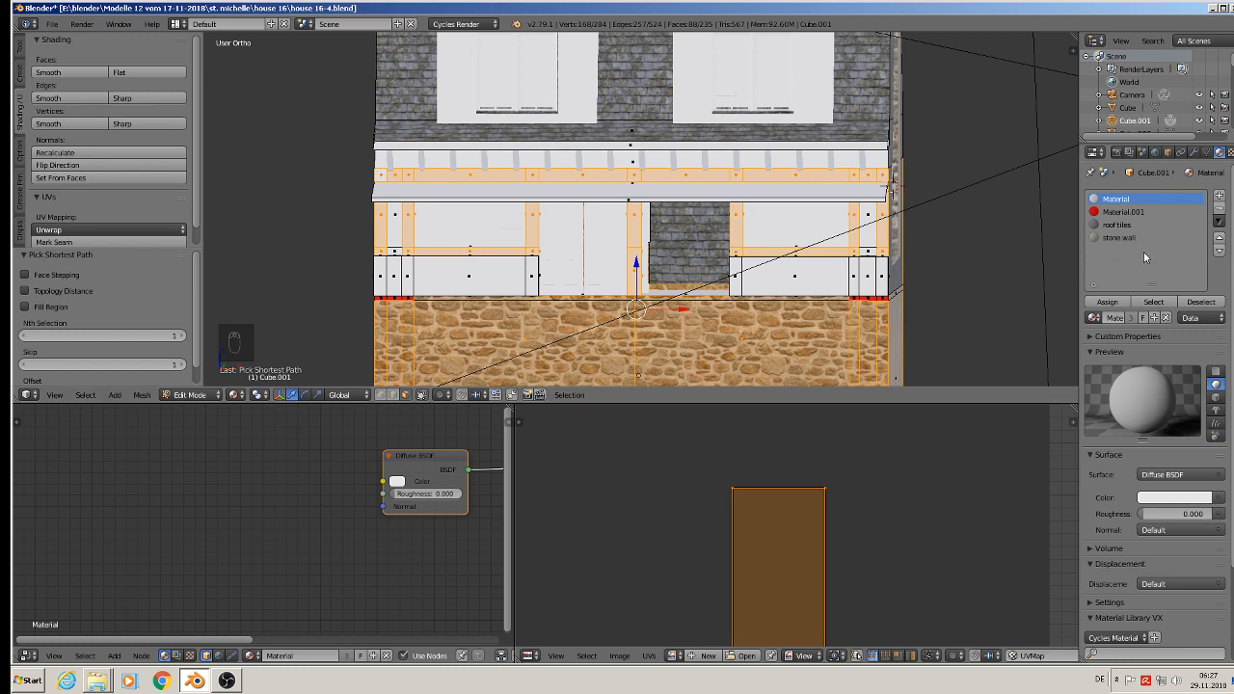
# Step: Deselect the stone masonry faces below the shop front with Circle Select, keeping only the timber faces selected
pyautogui.scroll(-3, 868, 333)
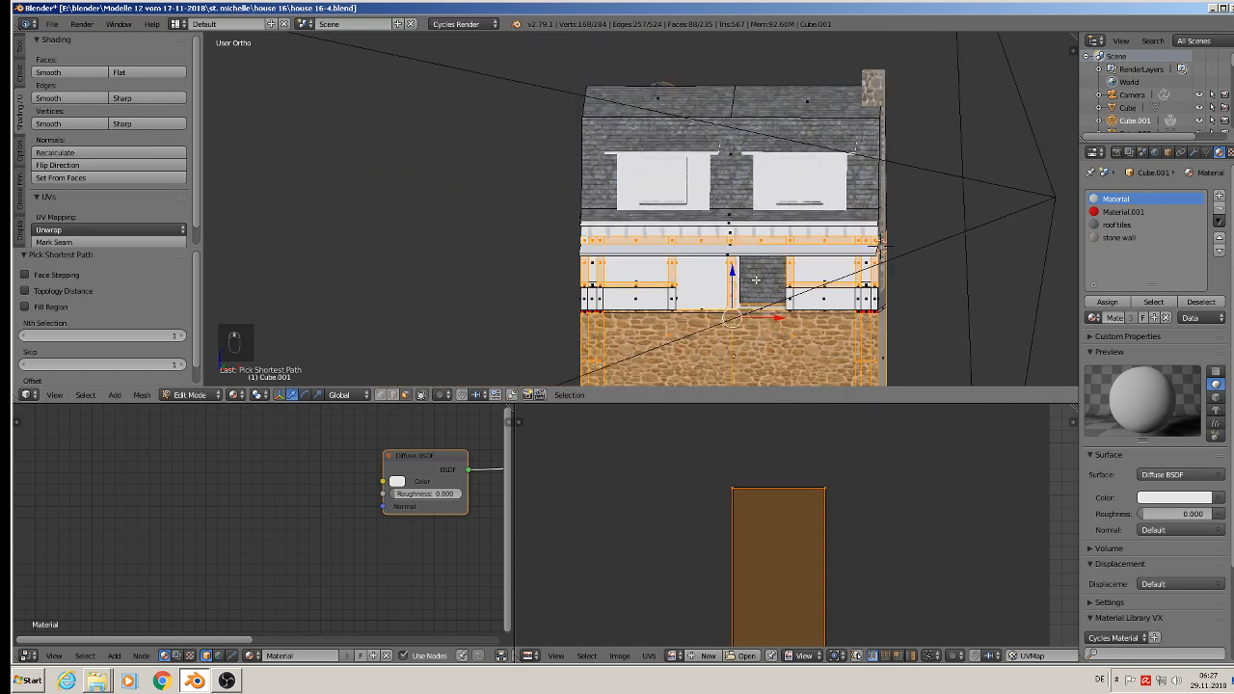
pyautogui.keyDown('shift'); pyautogui.moveTo(762, 285); pyautogui.dragTo(602, 109, button='middle'); pyautogui.keyUp('shift')
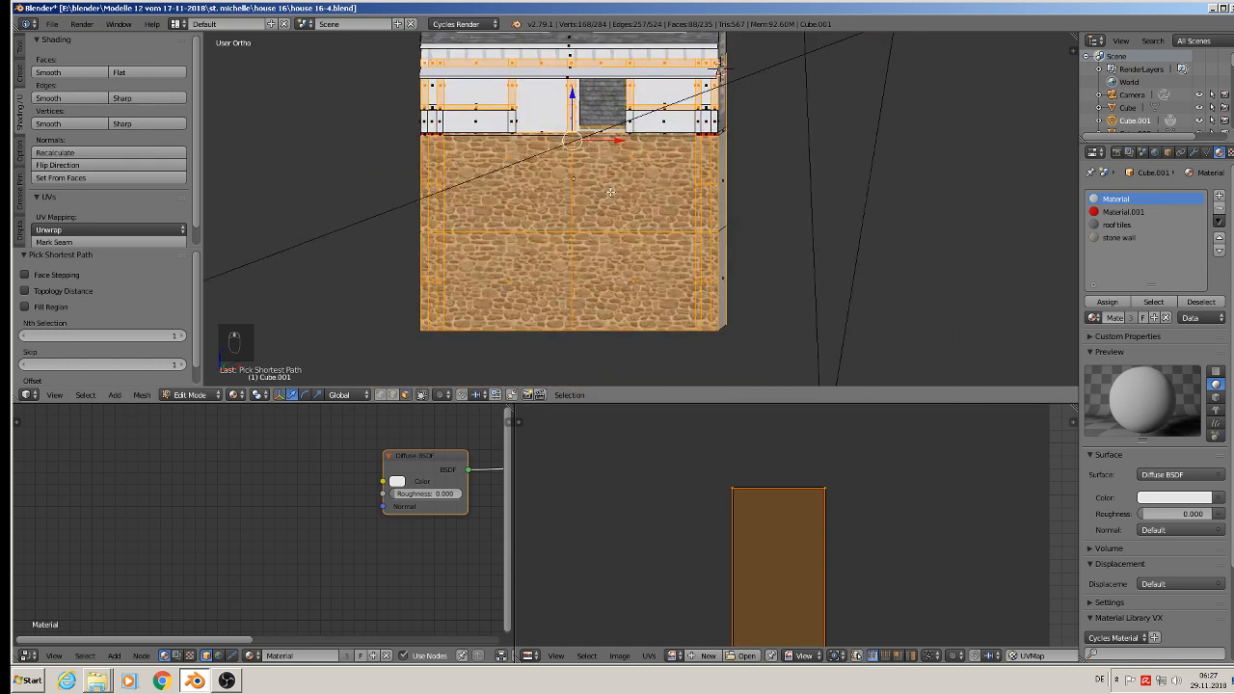
pyautogui.press('c')
pyautogui.moveTo(717, 183)
pyautogui.mouseDown(button='middle')
pyautogui.moveTo(358, 184)
pyautogui.moveTo(545, 279)
pyautogui.moveTo(945, 257)
pyautogui.moveTo(629, 274)
pyautogui.mouseUp(button='middle')
pyautogui.rightClick(728, 241)
pyautogui.moveTo(728, 242); pyautogui.dragTo(525, 257, button='middle')
pyautogui.press('c')
pyautogui.moveTo(611, 141)
pyautogui.mouseDown(button='middle')
pyautogui.moveTo(674, 175)
pyautogui.moveTo(679, 257)
pyautogui.moveTo(756, 263)
pyautogui.moveTo(875, 154)
pyautogui.moveTo(825, 221)
pyautogui.moveTo(817, 44)
pyautogui.mouseUp(button='middle')
pyautogui.rightClick(817, 44)
pyautogui.keyDown('shift'); pyautogui.moveTo(823, 111); pyautogui.dragTo(788, 236, button='middle'); pyautogui.keyUp('shift')
pyautogui.moveTo(787, 236)
pyautogui.mouseDown(button='middle')
pyautogui.moveTo(772, 239)
pyautogui.moveTo(954, 212)
pyautogui.mouseUp(button='middle')
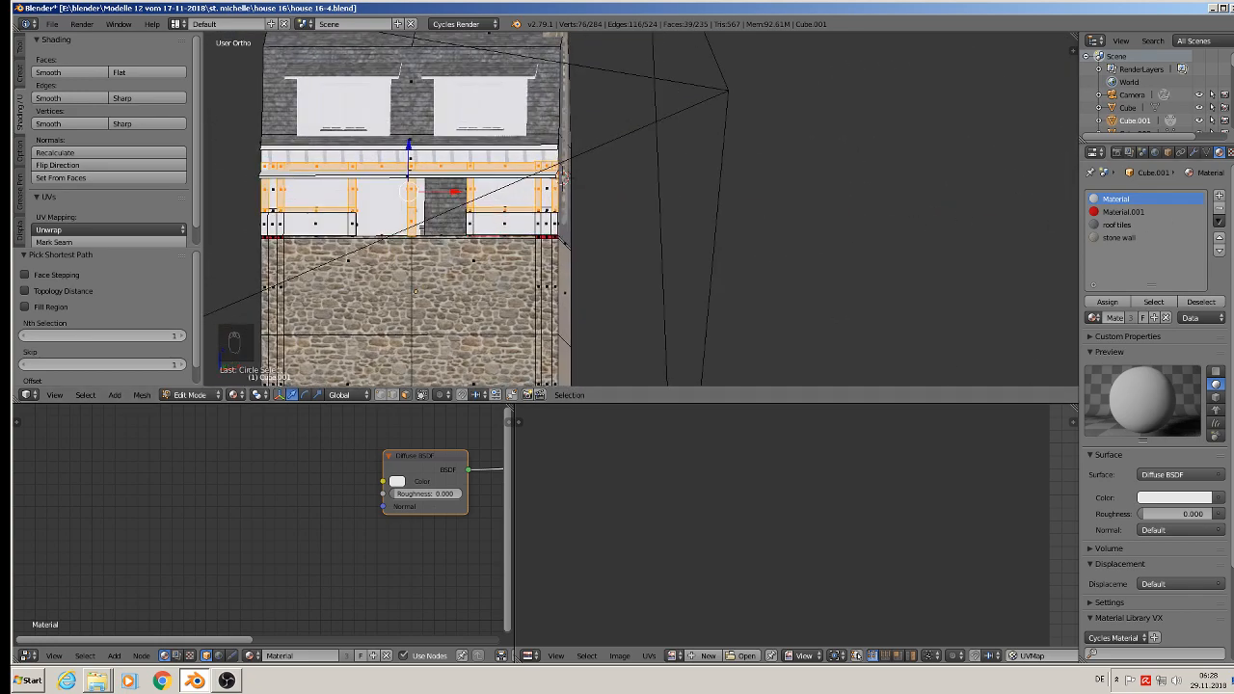
# Step: Add a material slot with the existing green wood material and assign it to the selected timber faces
pyautogui.click(1221, 196)
pyautogui.click(1092, 319)
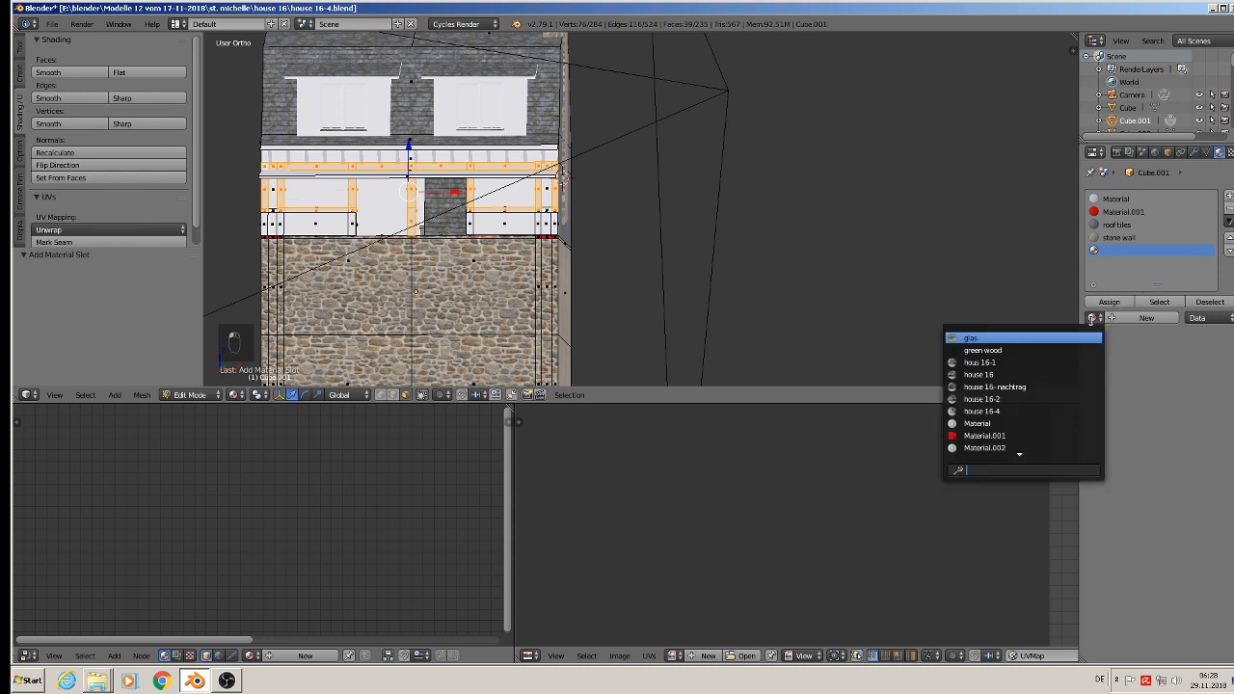
pyautogui.click(983, 350)
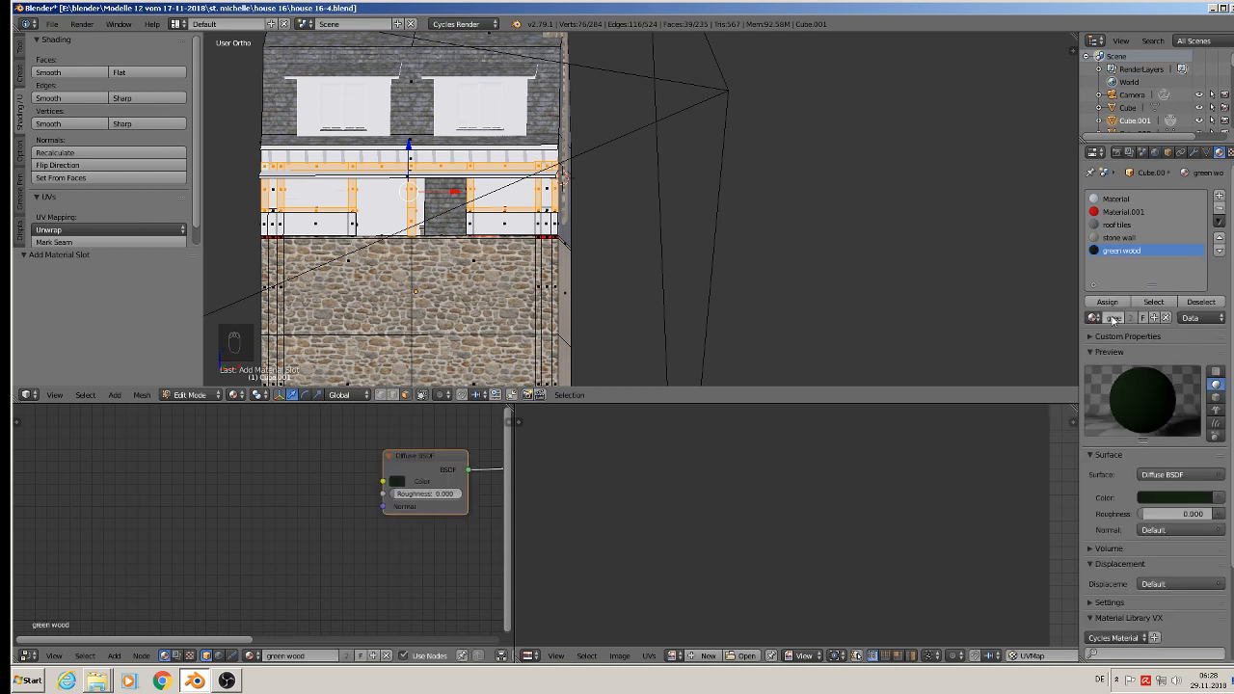
pyautogui.click(1108, 303)
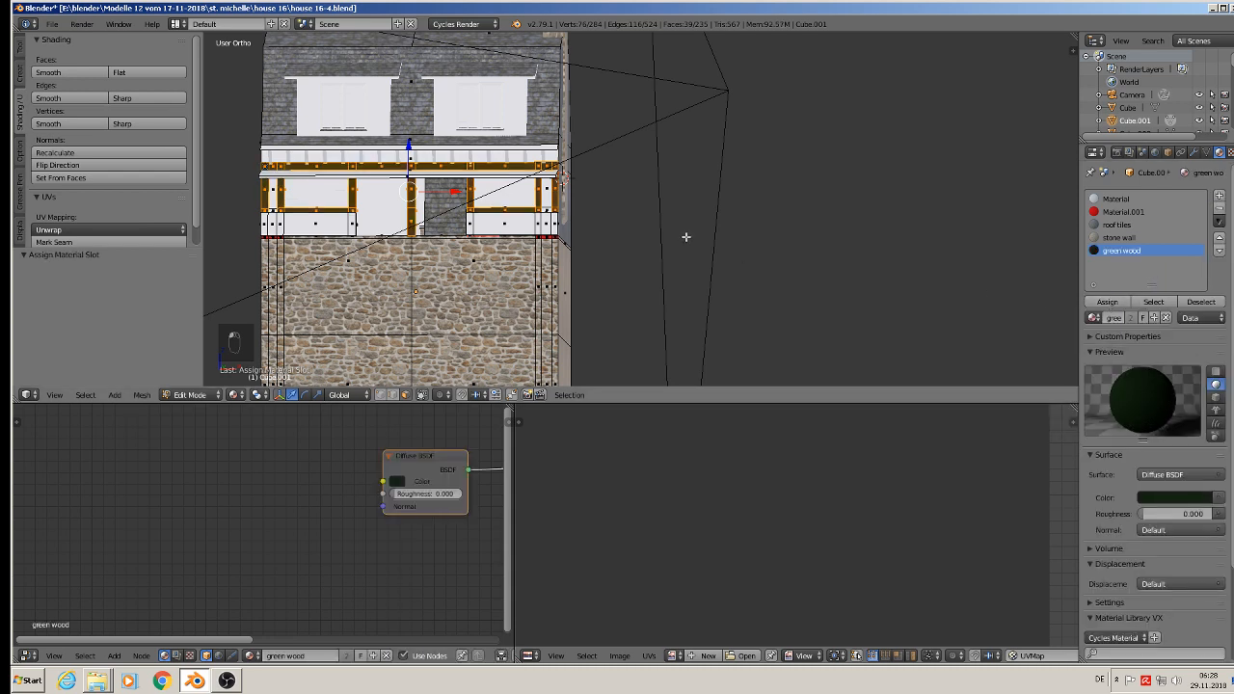
# Step: UV-map the timber faces with Project From View in the front view and leave Edit Mode
pyautogui.keyDown('shift'); pyautogui.moveTo(521, 184); pyautogui.dragTo(700, 174, button='middle'); pyautogui.keyUp('shift')
pyautogui.press('KP_1')
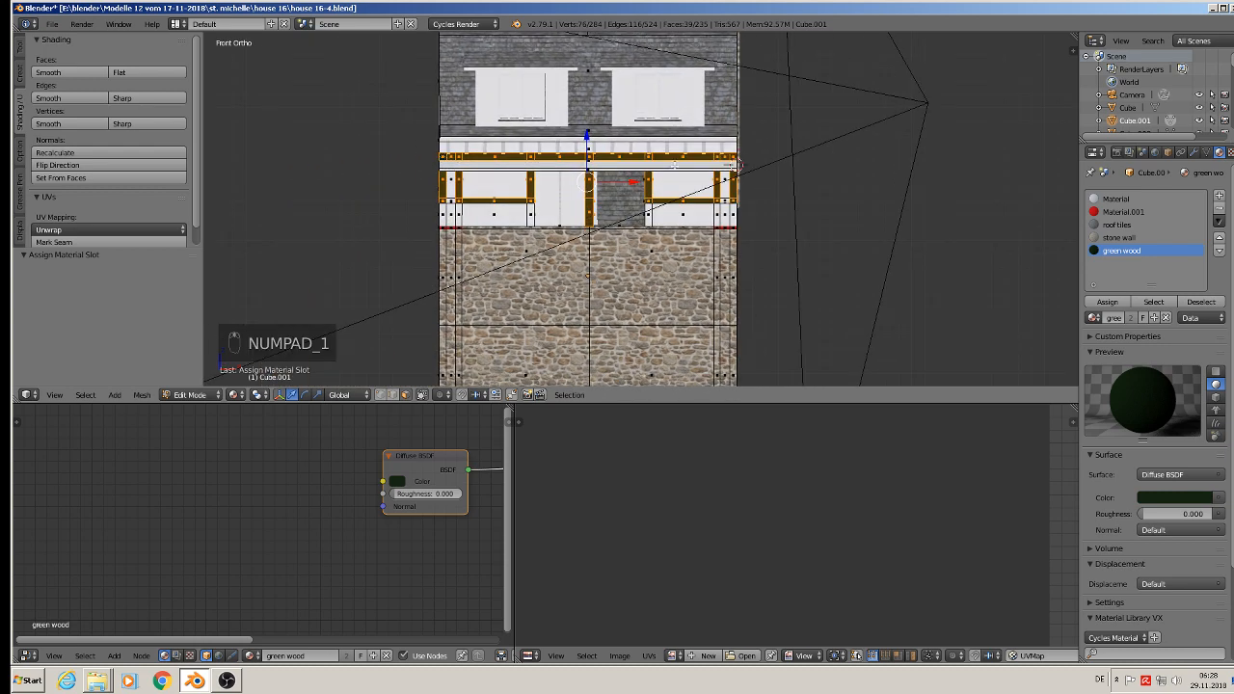
pyautogui.scroll(3, 670, 167)
pyautogui.press('u')
pyautogui.press('u')
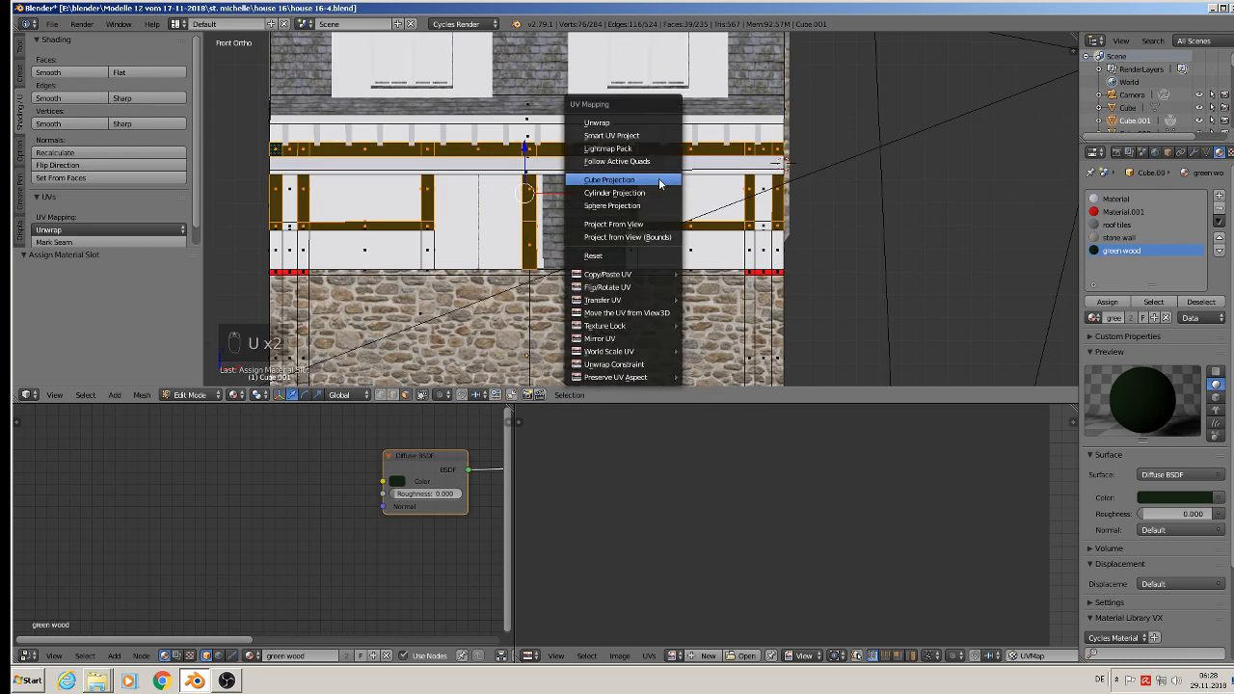
pyautogui.click(655, 229)
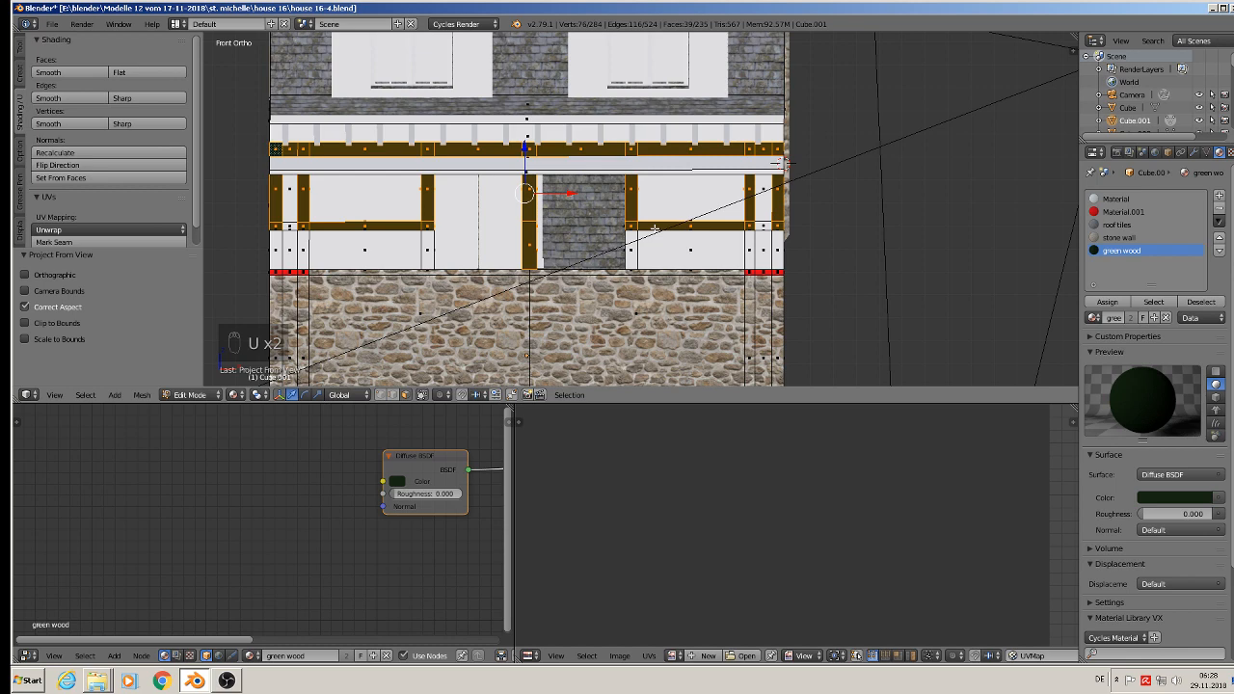
pyautogui.press('Tab')
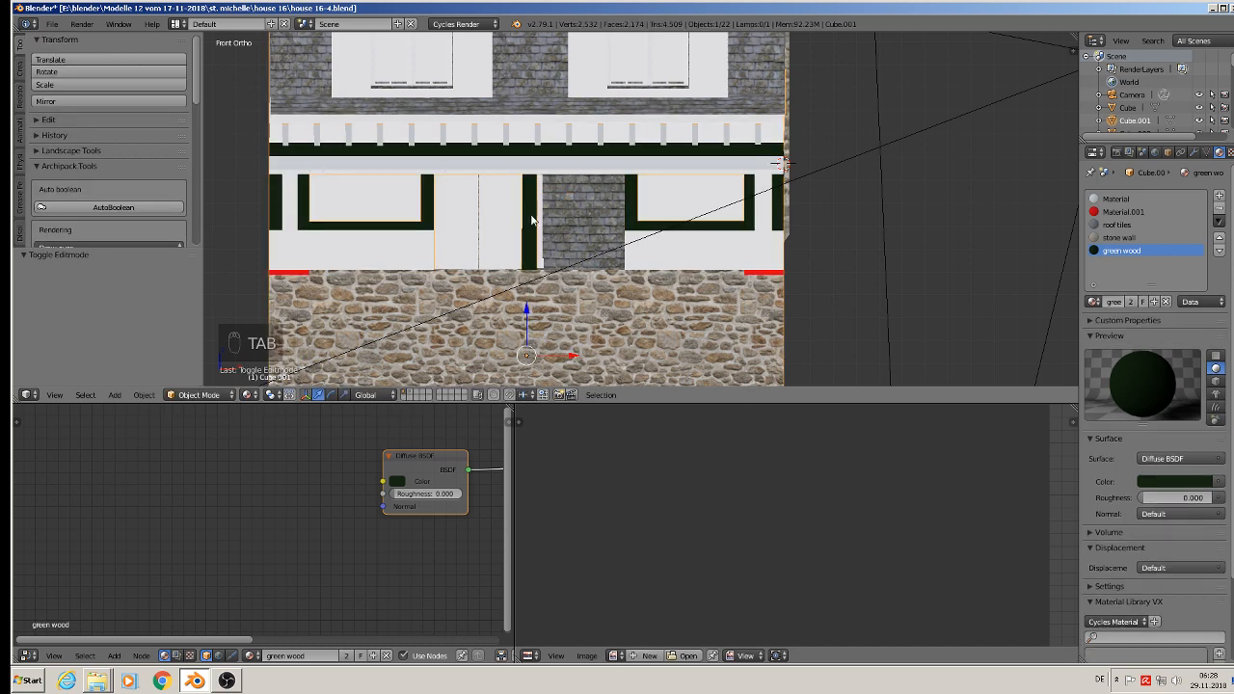
# Step: Delete the green wood material's nodes and paste the copied image texture node setup in their place
pyautogui.moveTo(534, 220); pyautogui.dragTo(512, 231, button='middle')
pyautogui.scroll(3, 512, 231)
pyautogui.scroll(-2, 512, 231)
pyautogui.scroll(5, 512, 223)
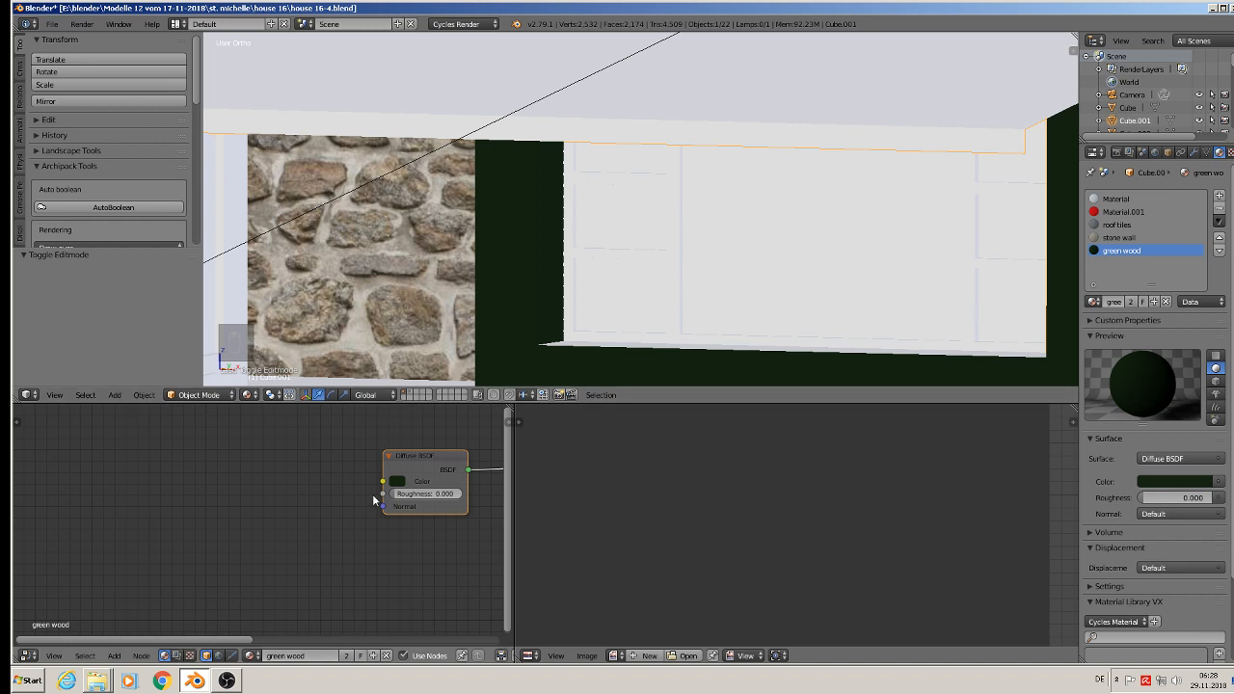
pyautogui.scroll(-2, 411, 518)
pyautogui.moveTo(382, 526); pyautogui.dragTo(149, 536, button='middle')
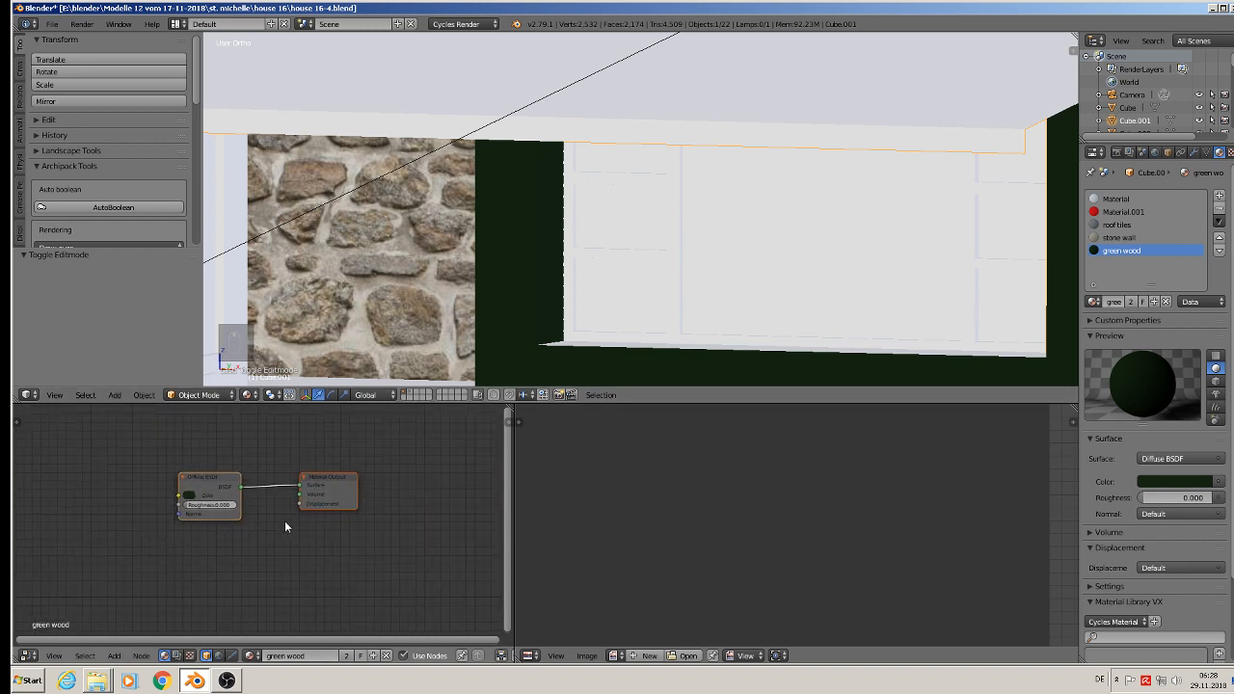
pyautogui.press('x')
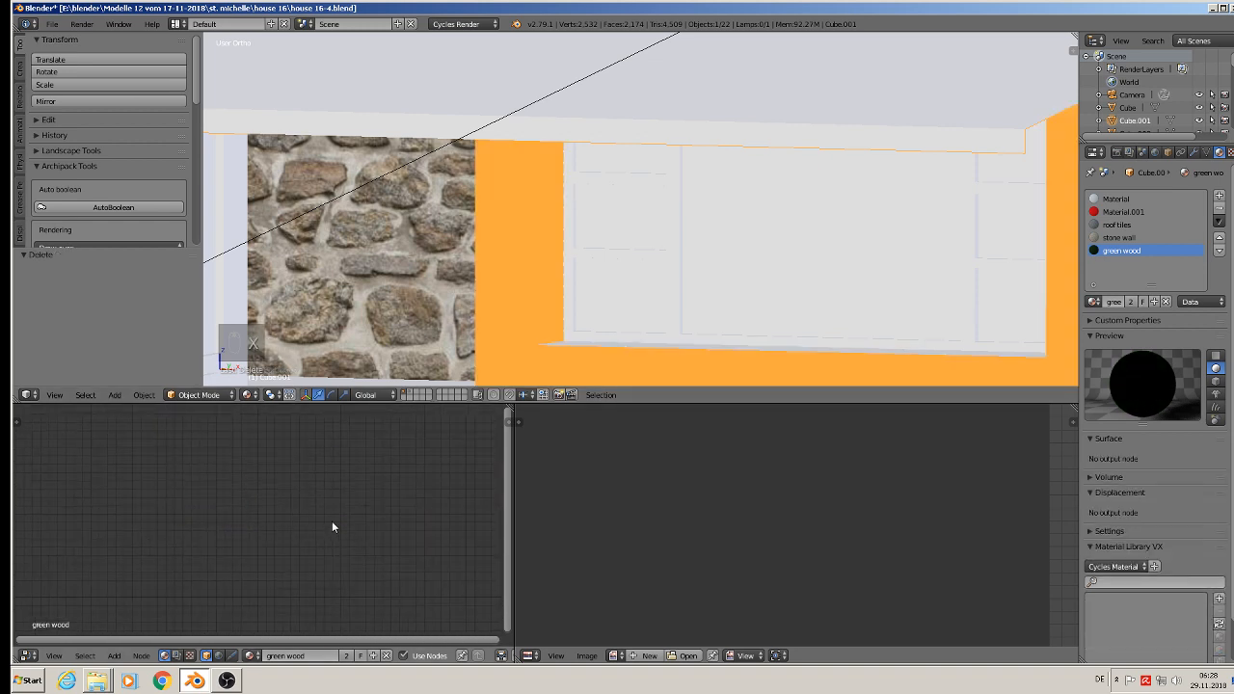
pyautogui.hotkey('ctrl', 'v')
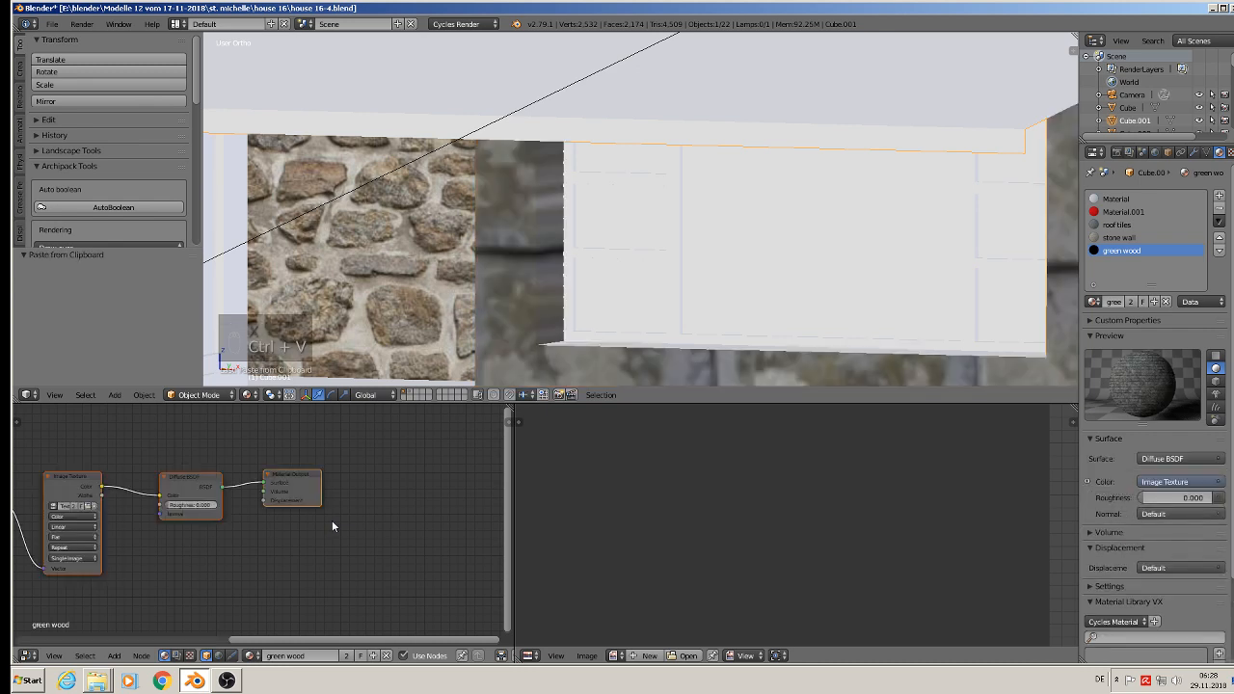
pyautogui.moveTo(330, 518); pyautogui.dragTo(55, 465, button='middle')
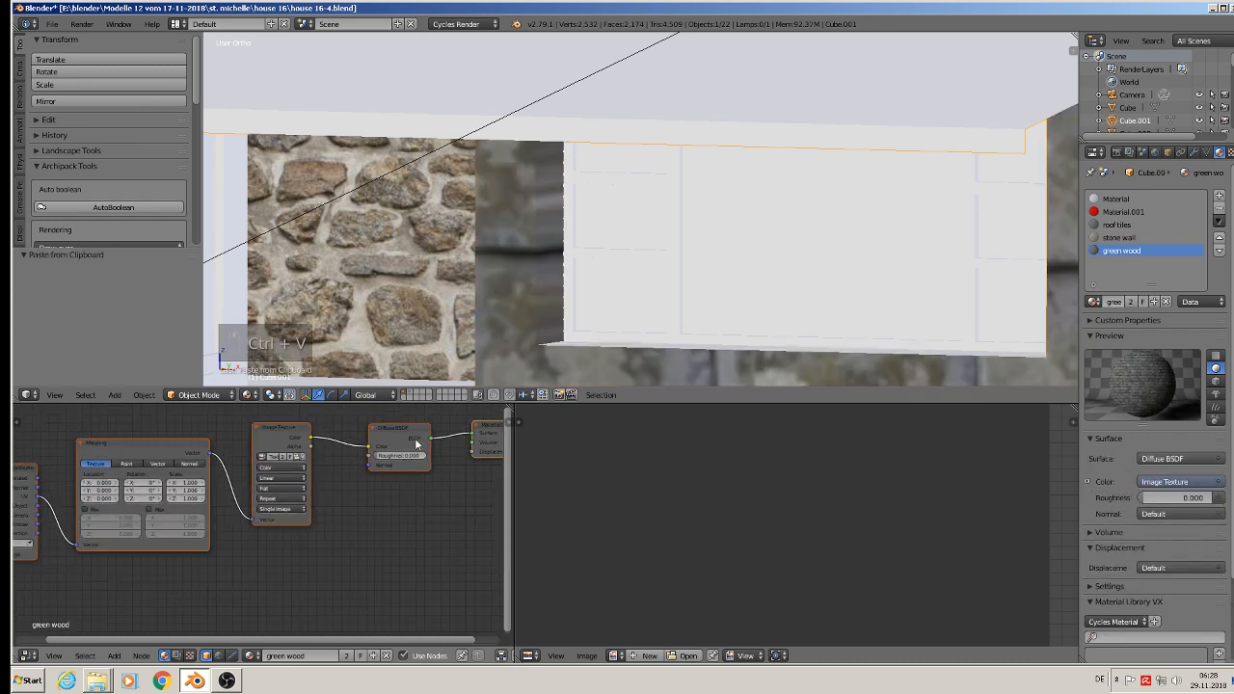
pyautogui.scroll(1, 282, 471)
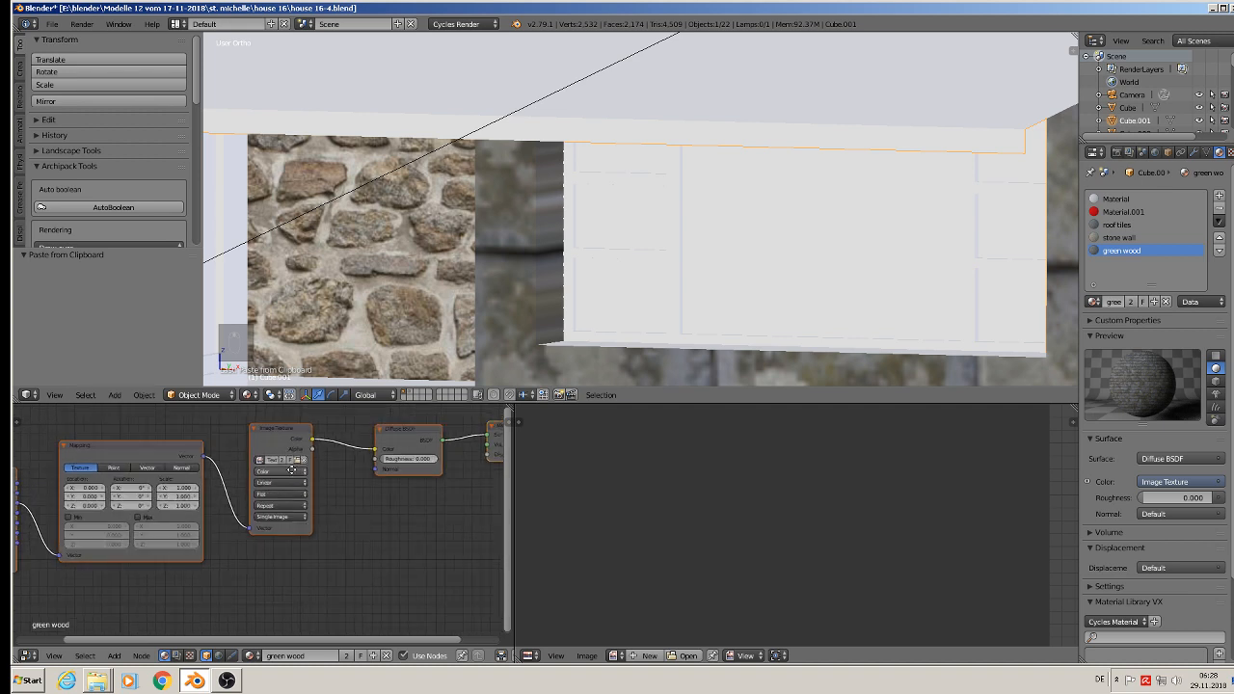
pyautogui.moveTo(372, 440); pyautogui.dragTo(328, 479, button='middle')
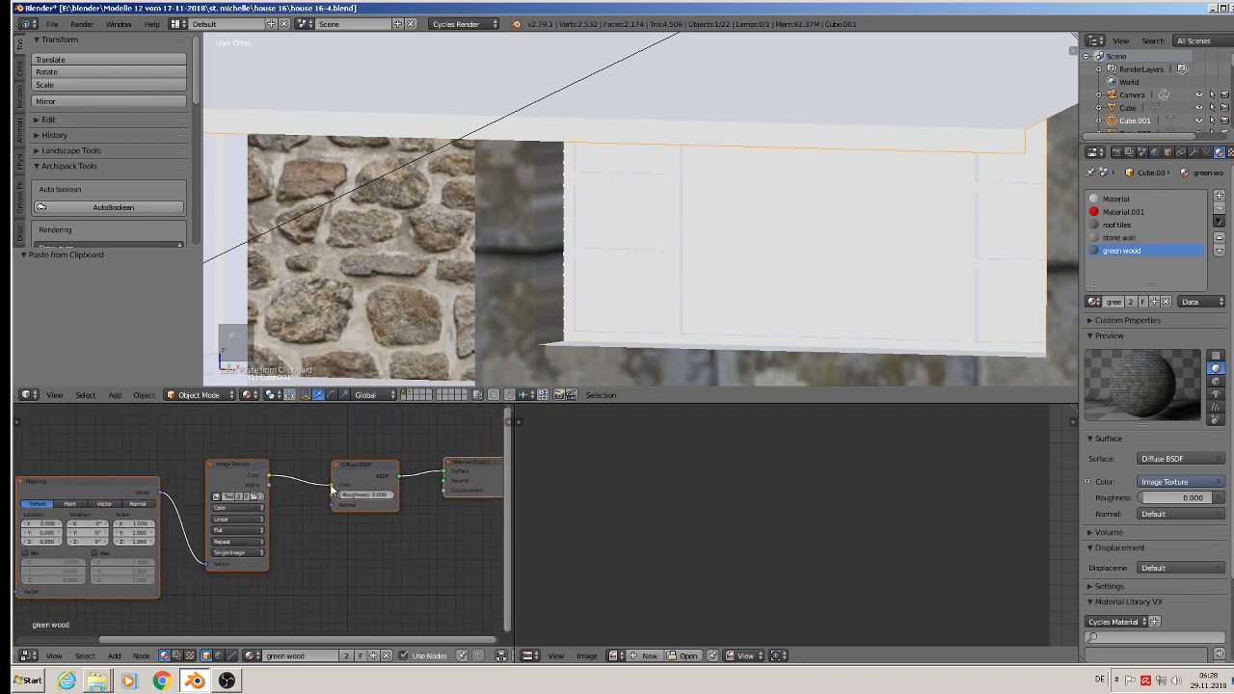
# Step: Disconnect the image texture from the Diffuse BSDF colour in the green wood material and set that colour to a very dark green
pyautogui.moveTo(332, 485); pyautogui.dragTo(295, 467)
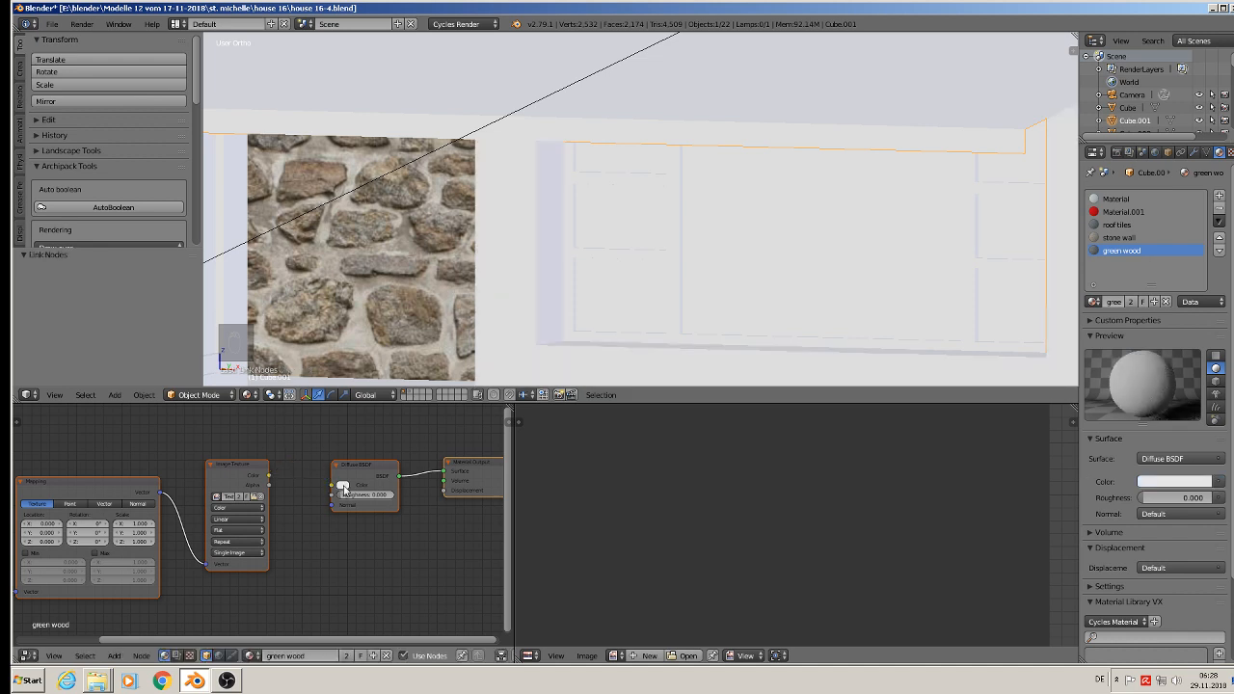
pyautogui.click(343, 486)
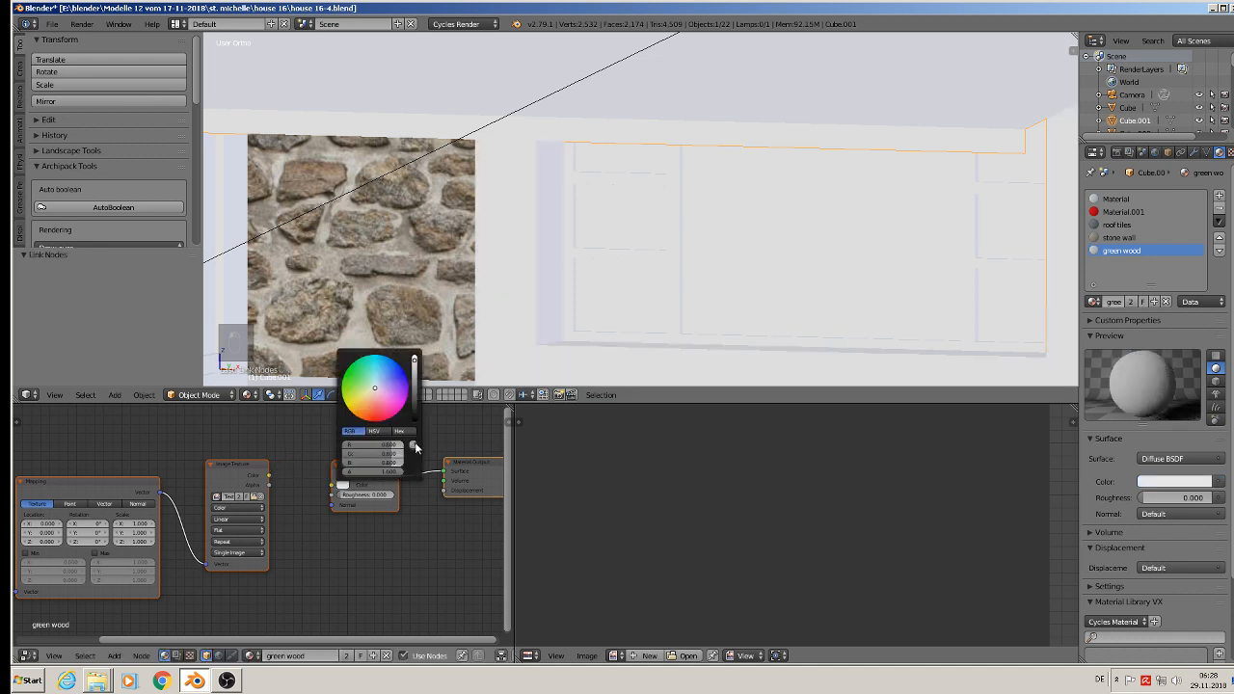
pyautogui.click(357, 382)
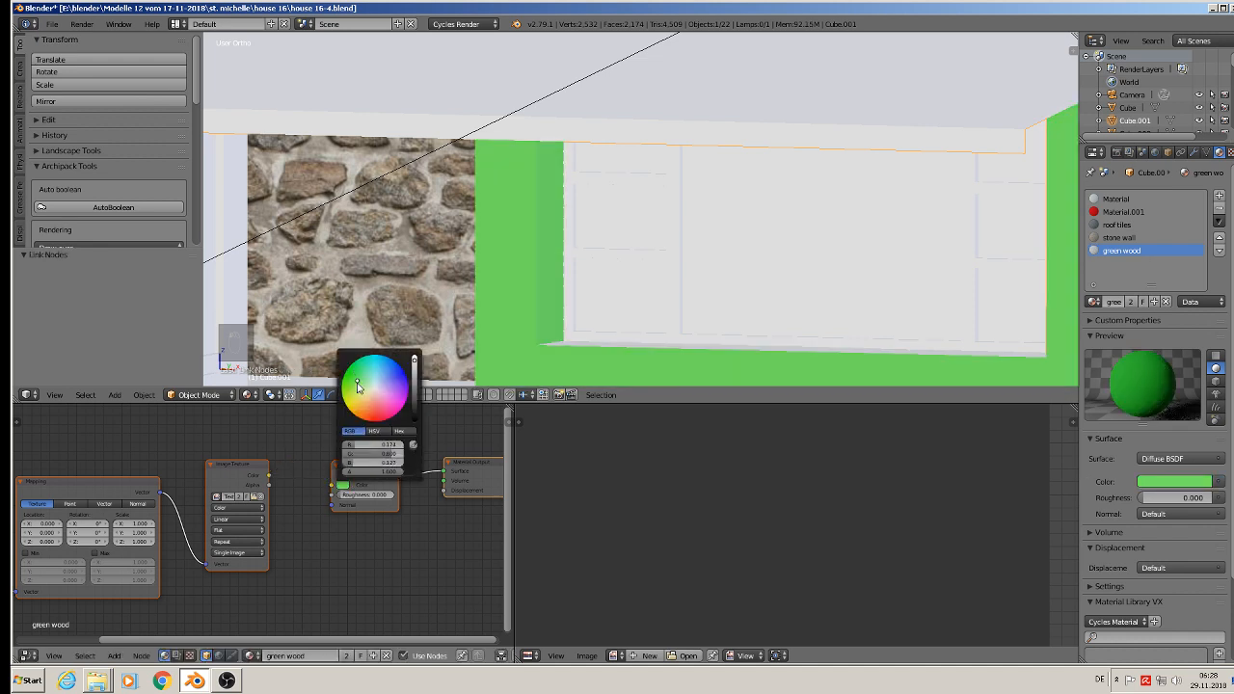
pyautogui.click(415, 409)
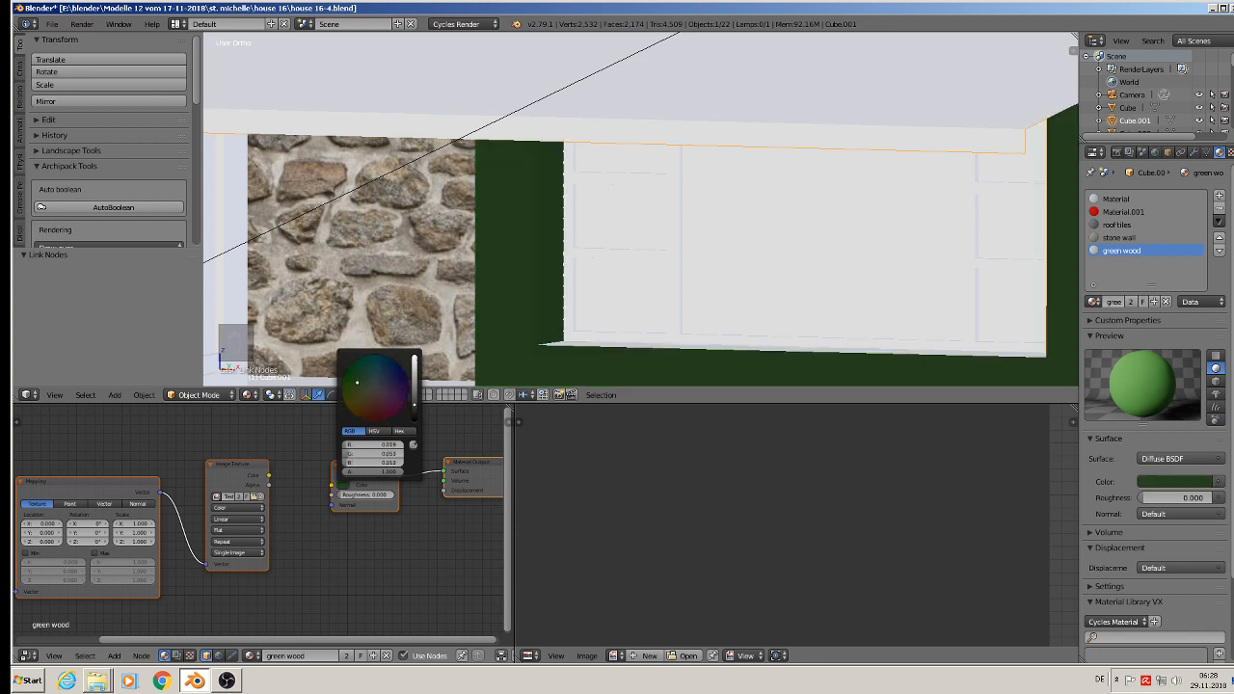
pyautogui.click(416, 415)
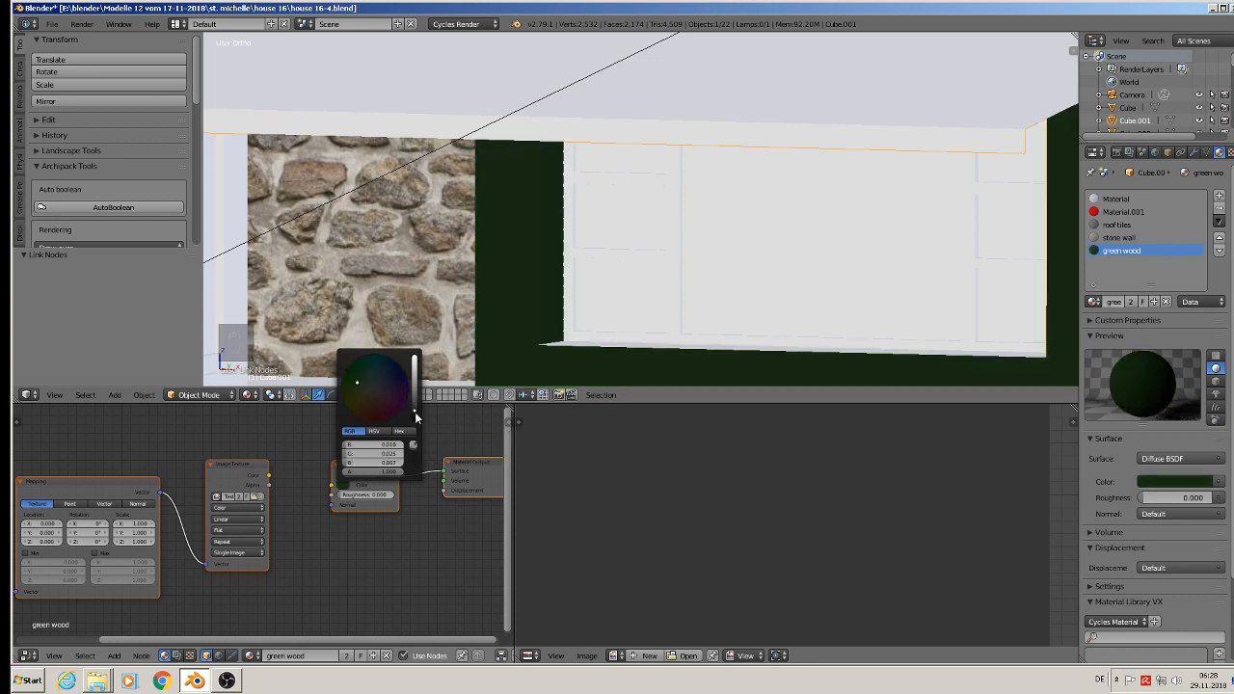
pyautogui.click(416, 416)
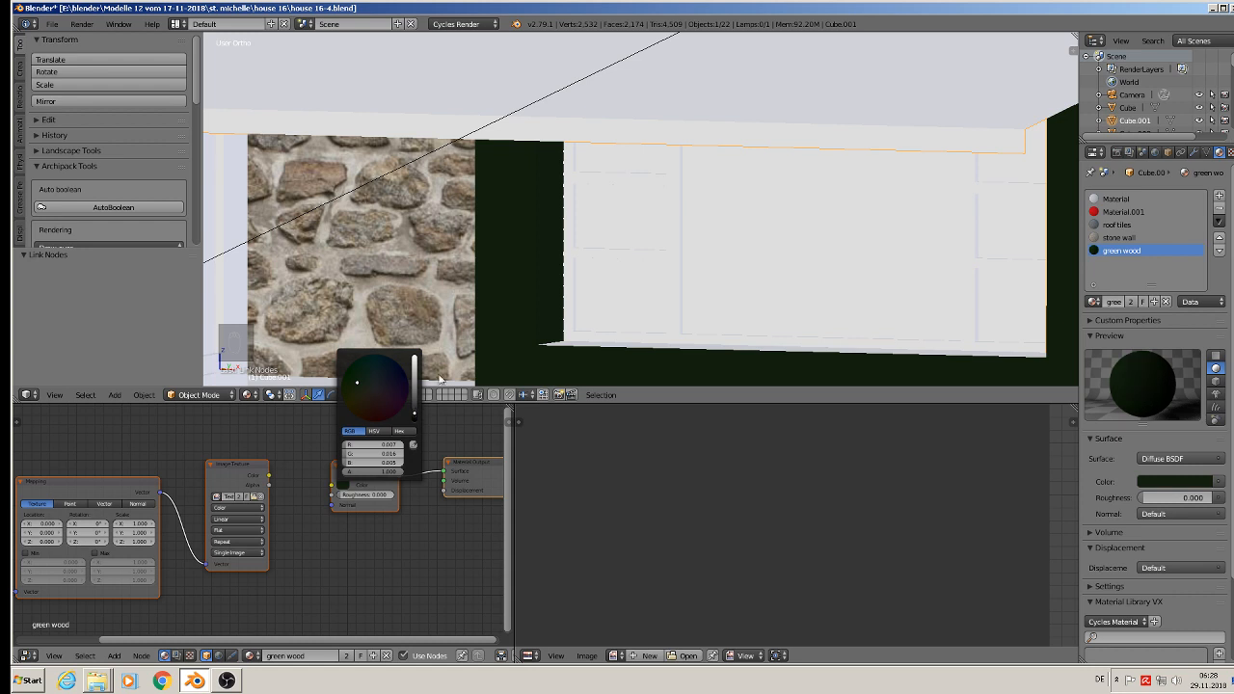
# Step: Rearrange the green wood nodes, moving the Diffuse BSDF and Material Output away from the Image Texture node to leave a gap
pyautogui.scroll(-3, 360, 577)
pyautogui.moveTo(379, 492); pyautogui.dragTo(342, 434)
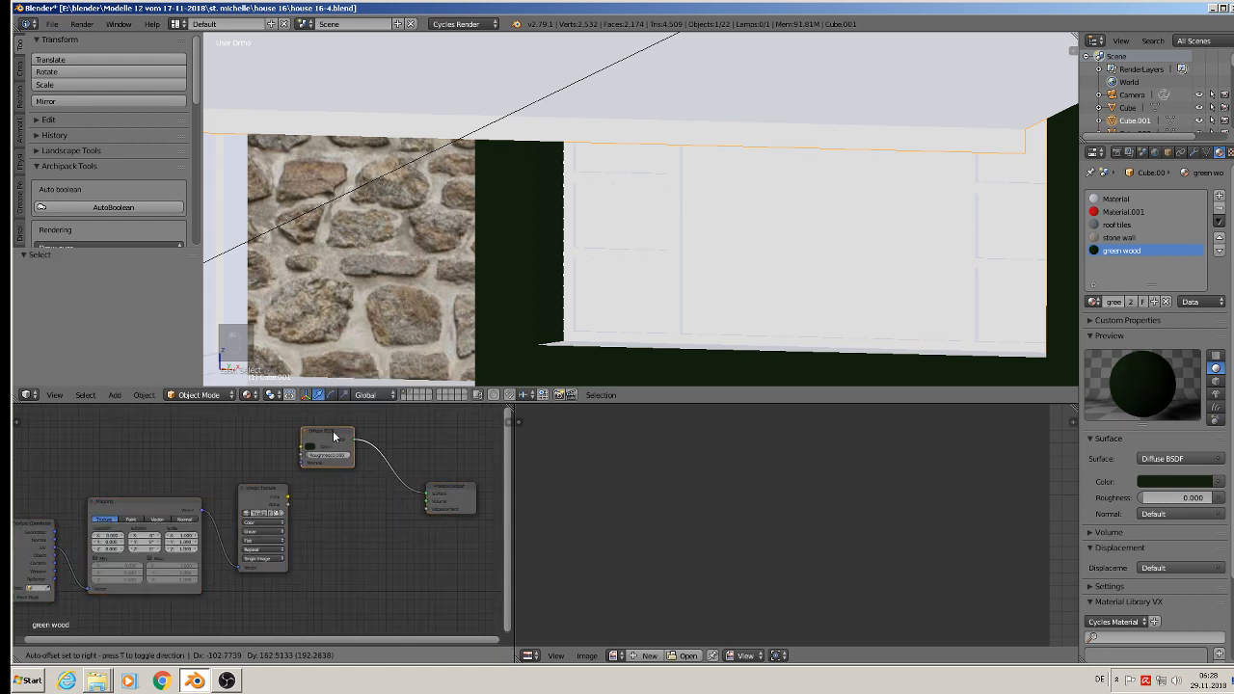
pyautogui.moveTo(464, 493); pyautogui.dragTo(500, 460)
pyautogui.moveTo(319, 434); pyautogui.dragTo(425, 460)
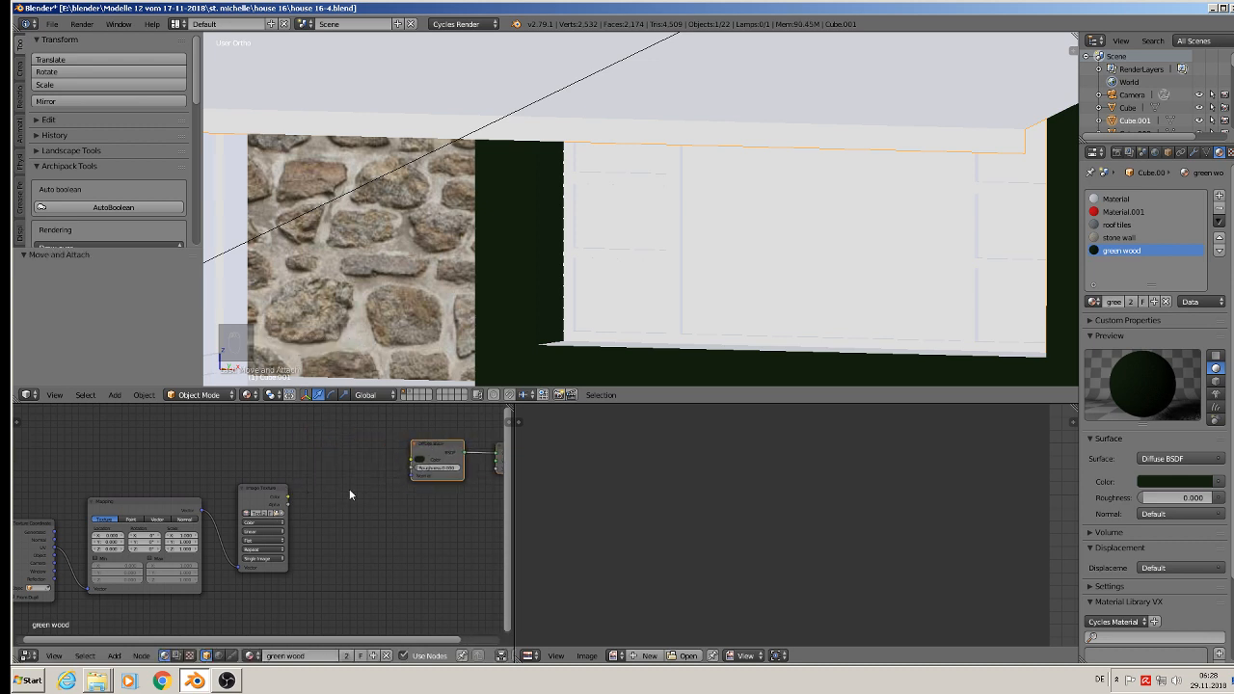
pyautogui.moveTo(254, 530); pyautogui.dragTo(288, 507, button='middle')
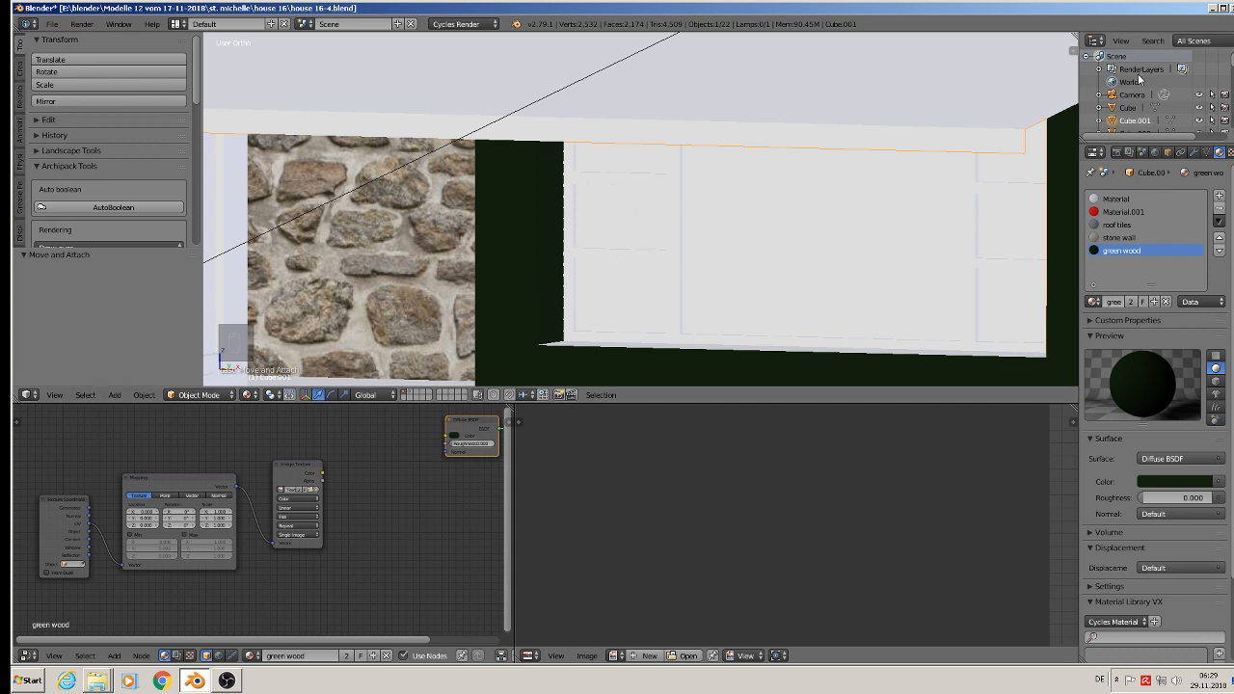
# Step: Switch to the desktop and open the Holz folder inside the Komerzielle Texturen folder
pyautogui.click(1212, 8)
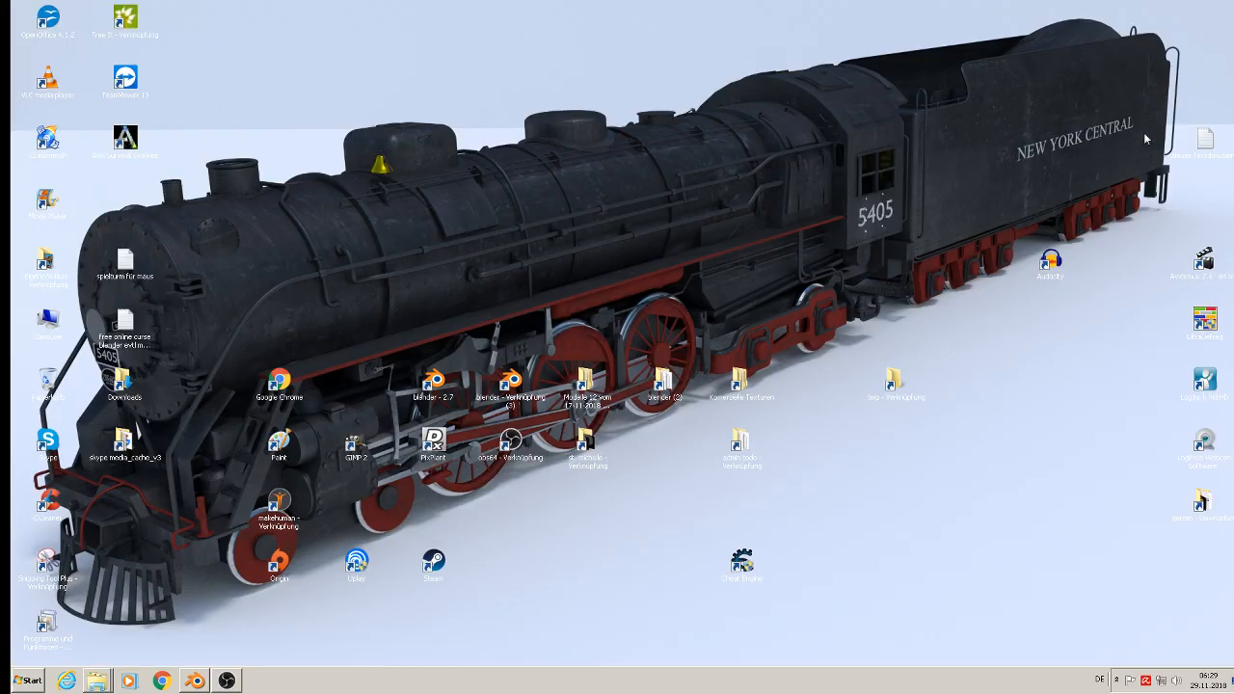
pyautogui.click(1214, 7)
pyautogui.click(748, 398)
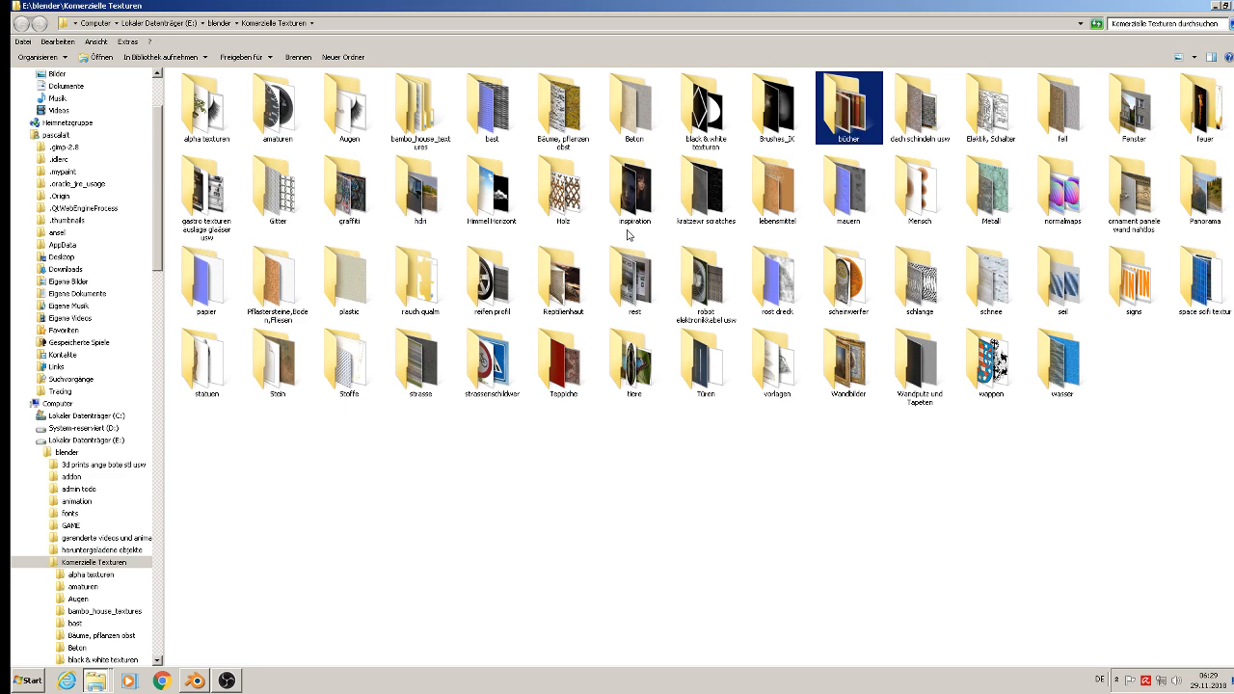
pyautogui.doubleClick(574, 204)
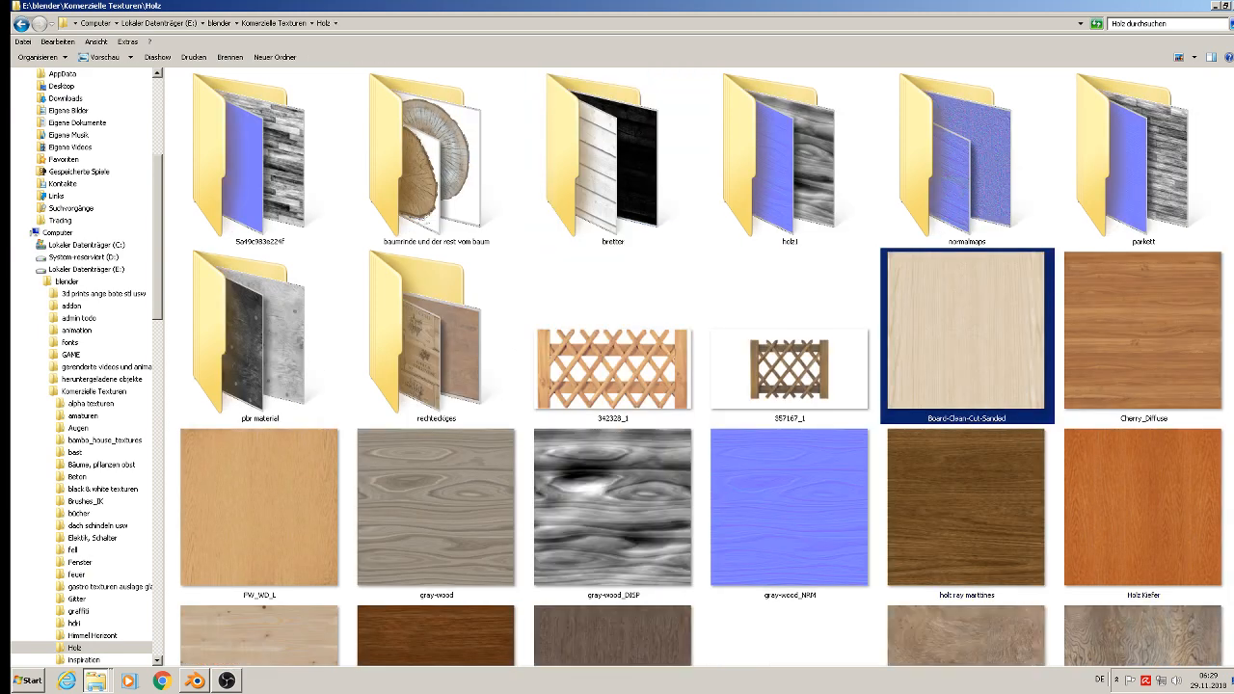
# Step: Examine the wood textures in the Holz folder for a suitable normal map, previewing TexturesCom_WornWood1_1024_normal at full size
pyautogui.scroll(-2, 702, 367)
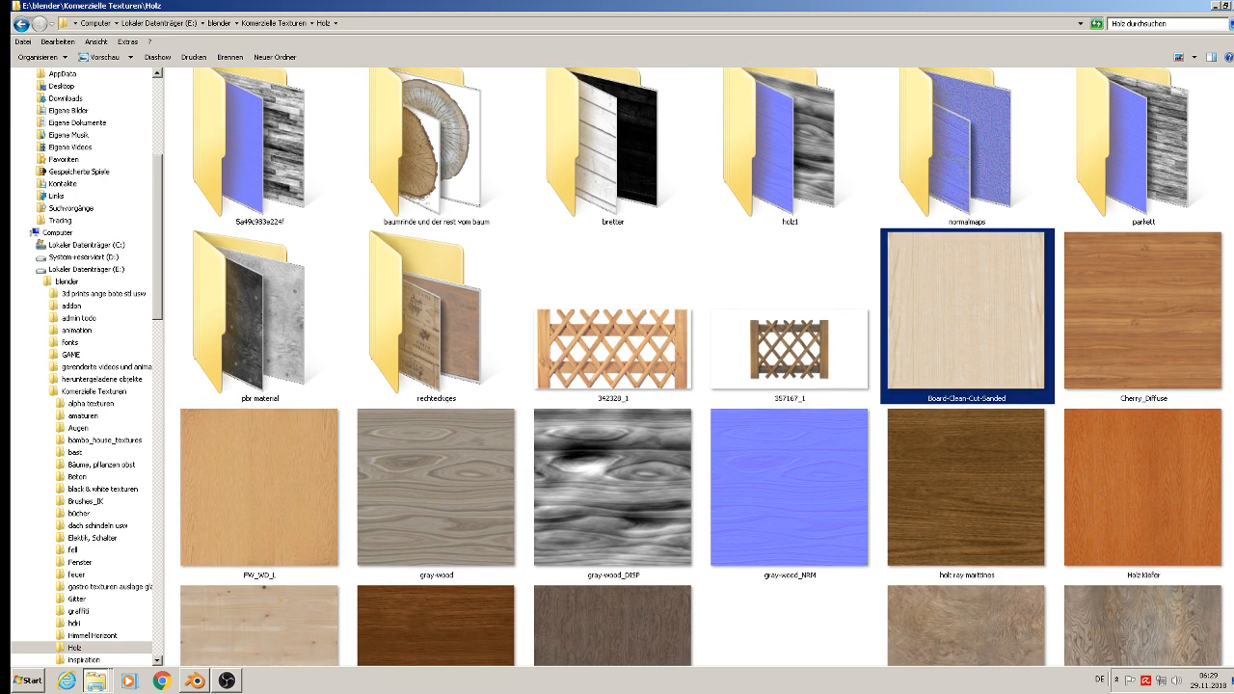
pyautogui.scroll(-1, 702, 368)
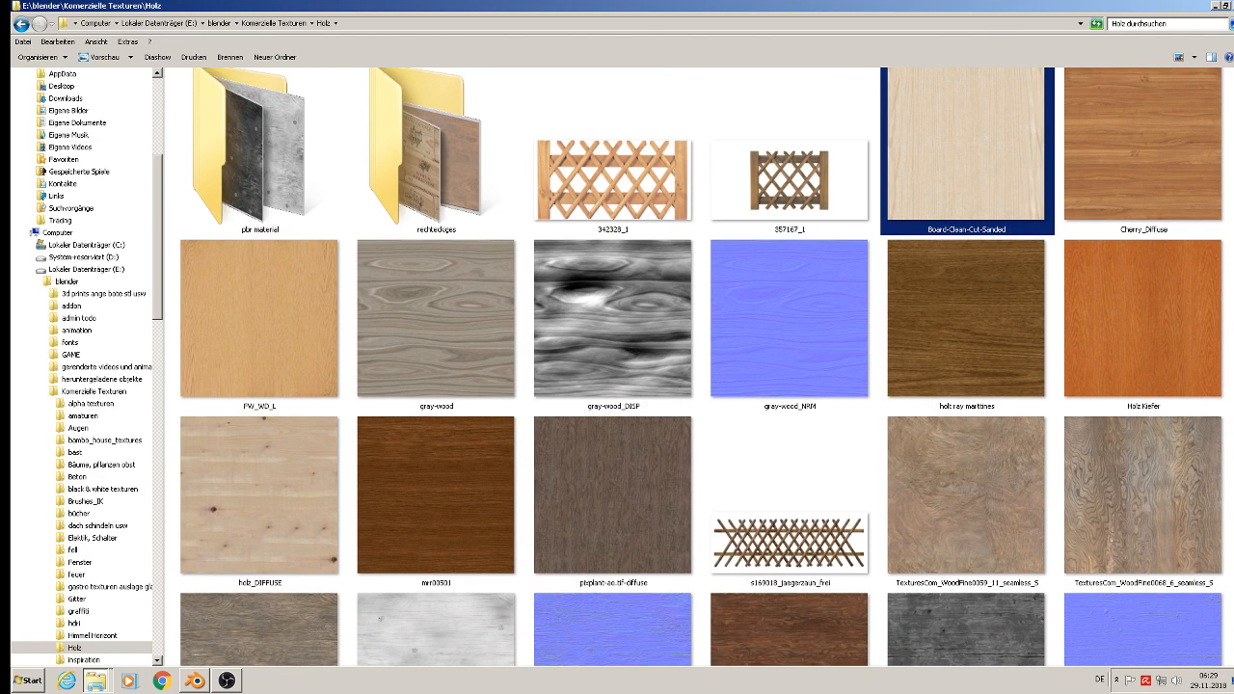
pyautogui.scroll(-1, 789, 368)
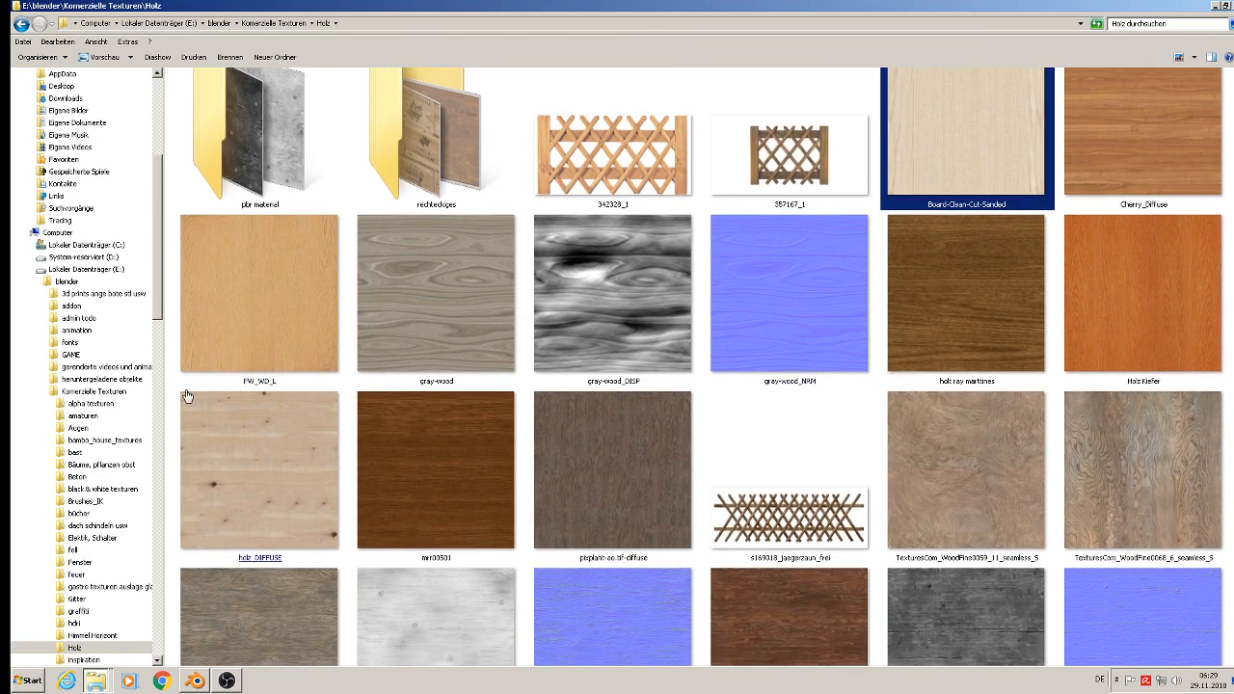
pyautogui.click(269, 300)
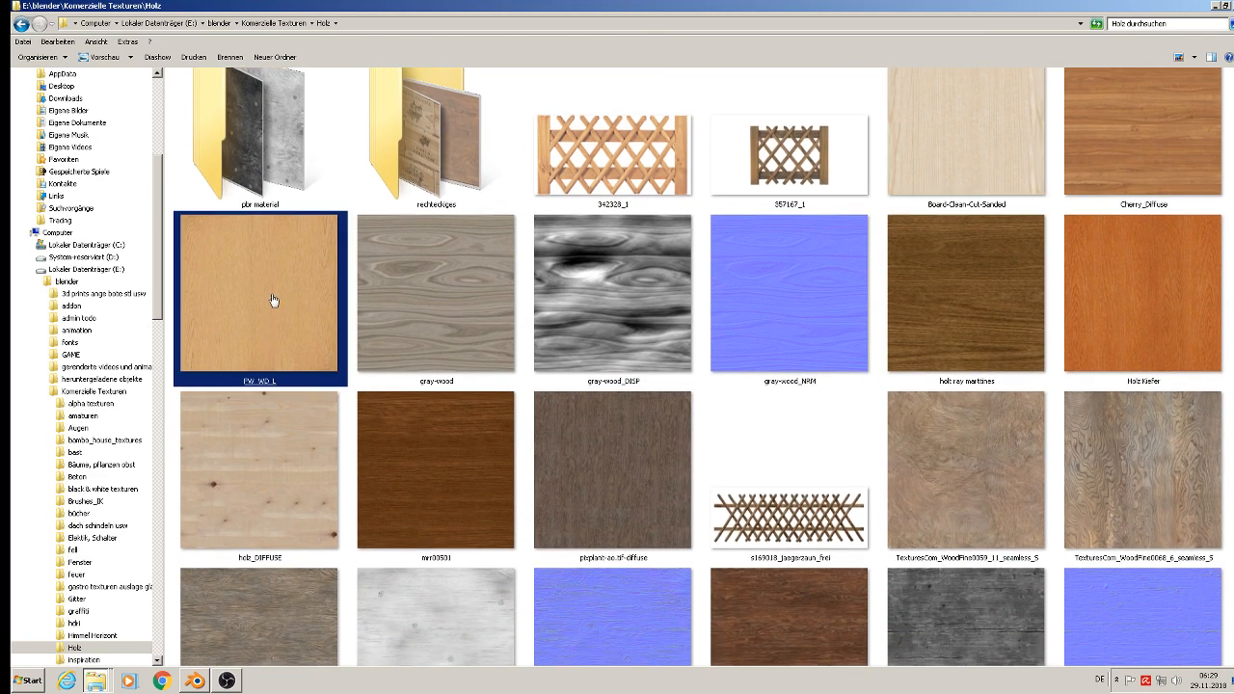
pyautogui.click(801, 305)
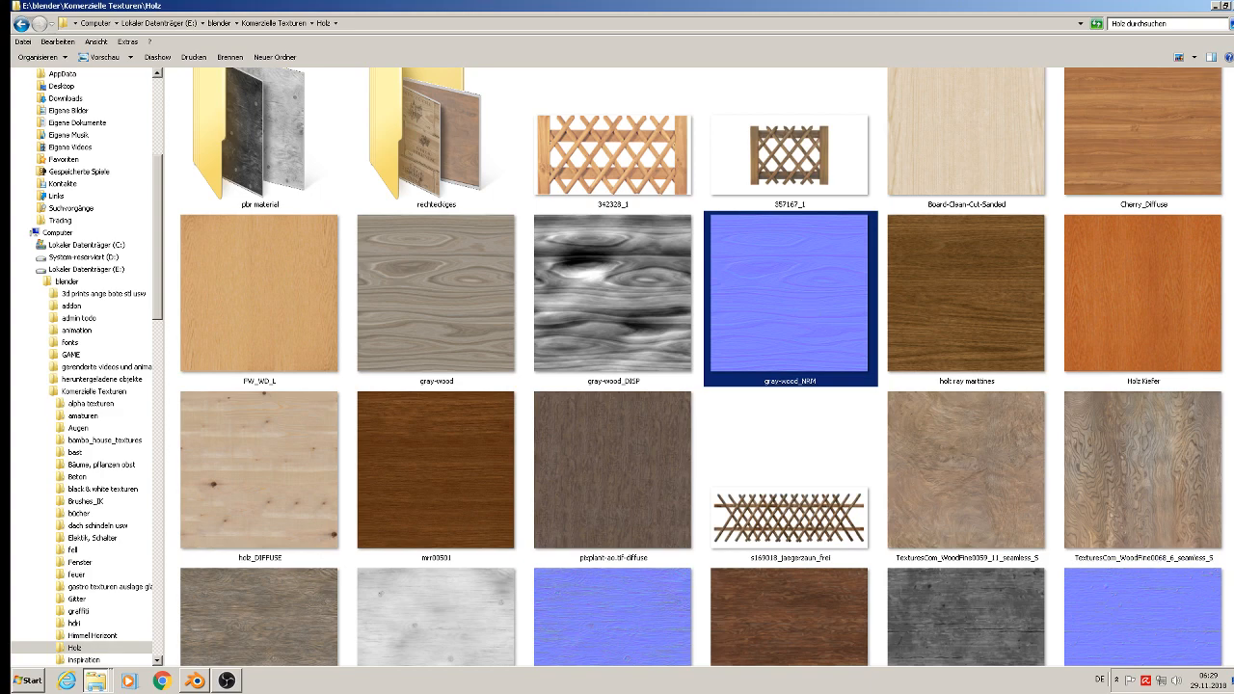
pyautogui.scroll(-5, 699, 366)
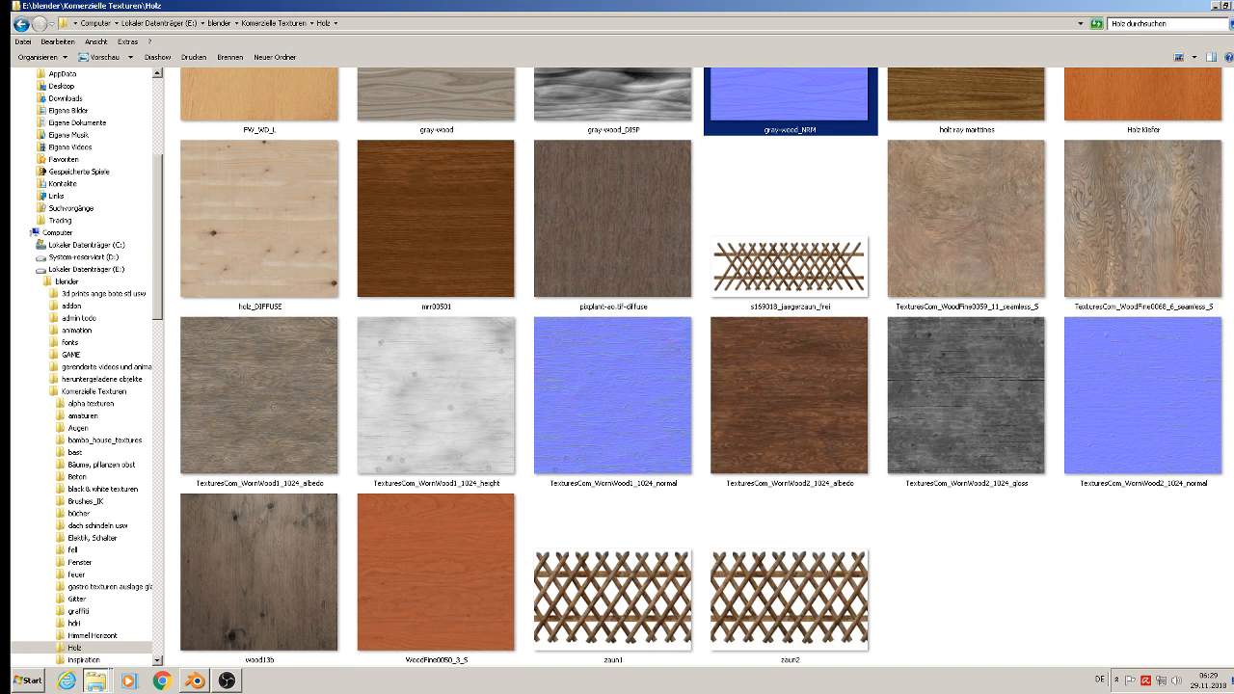
pyautogui.click(629, 444)
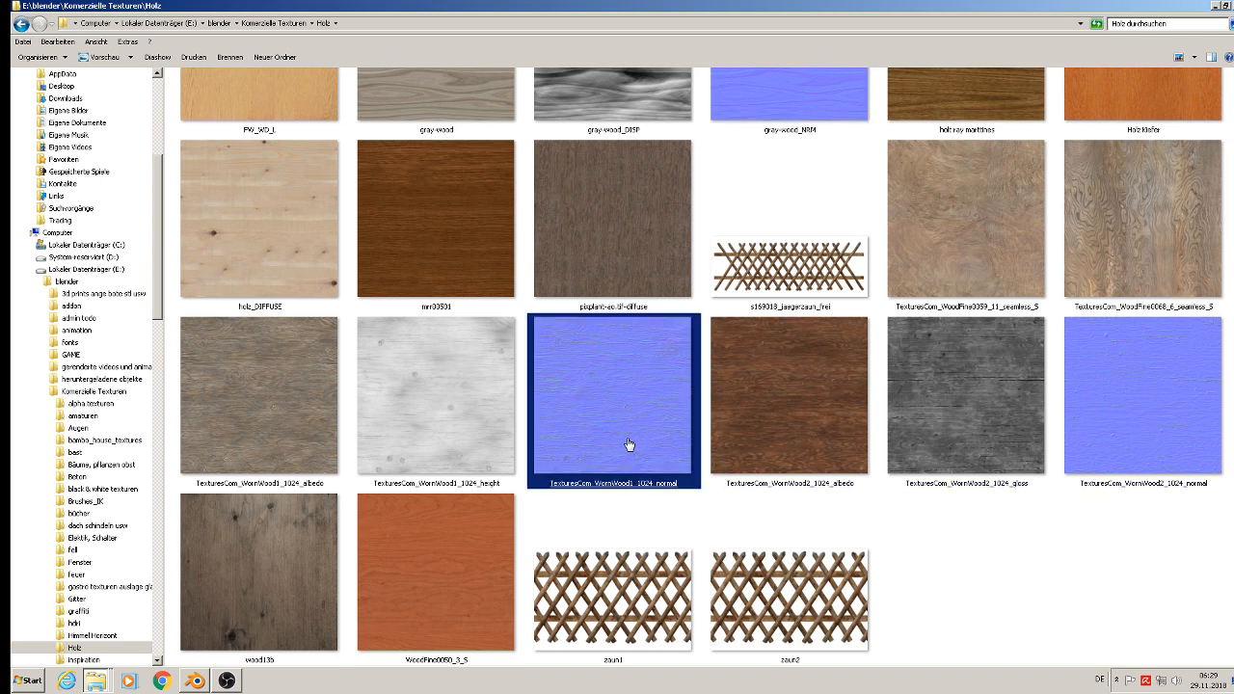
pyautogui.doubleClick(629, 445)
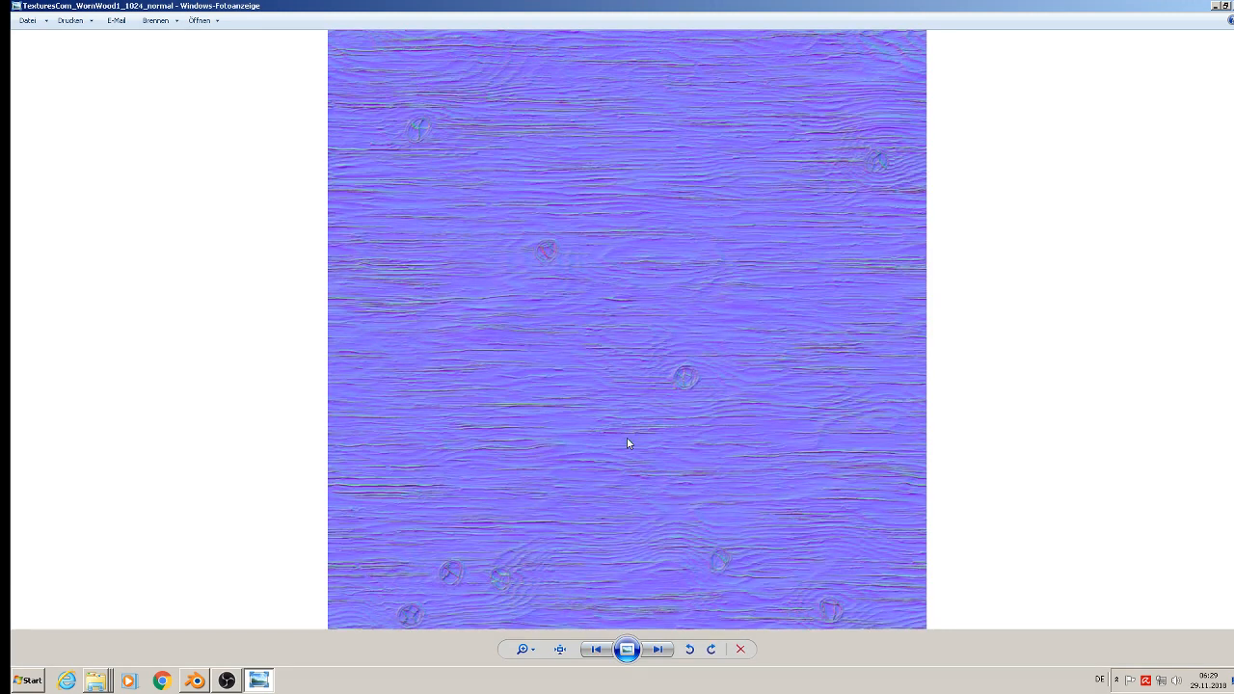
pyautogui.hotkey('alt', 'F4')
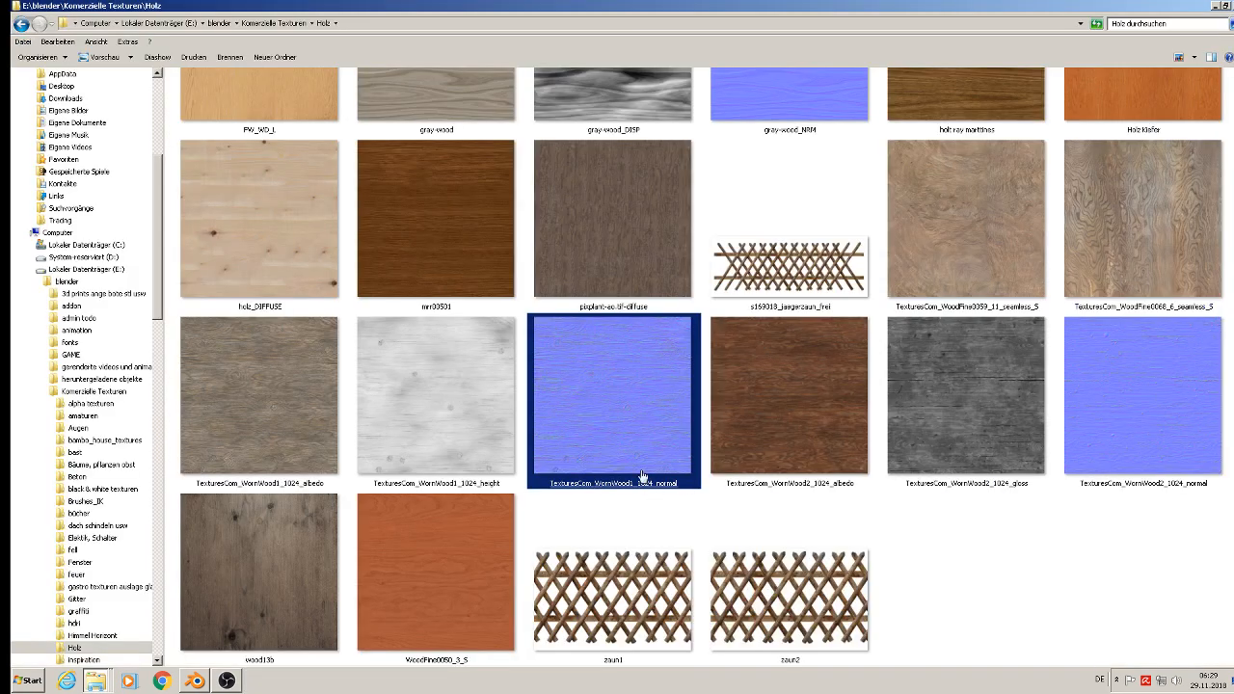
# Step: Copy the normal map PlywoodNew0011_3_M_hn from the normalmaps subfolder of Holz
pyautogui.scroll(5, 638, 445)
pyautogui.click(636, 443)
pyautogui.click(783, 251)
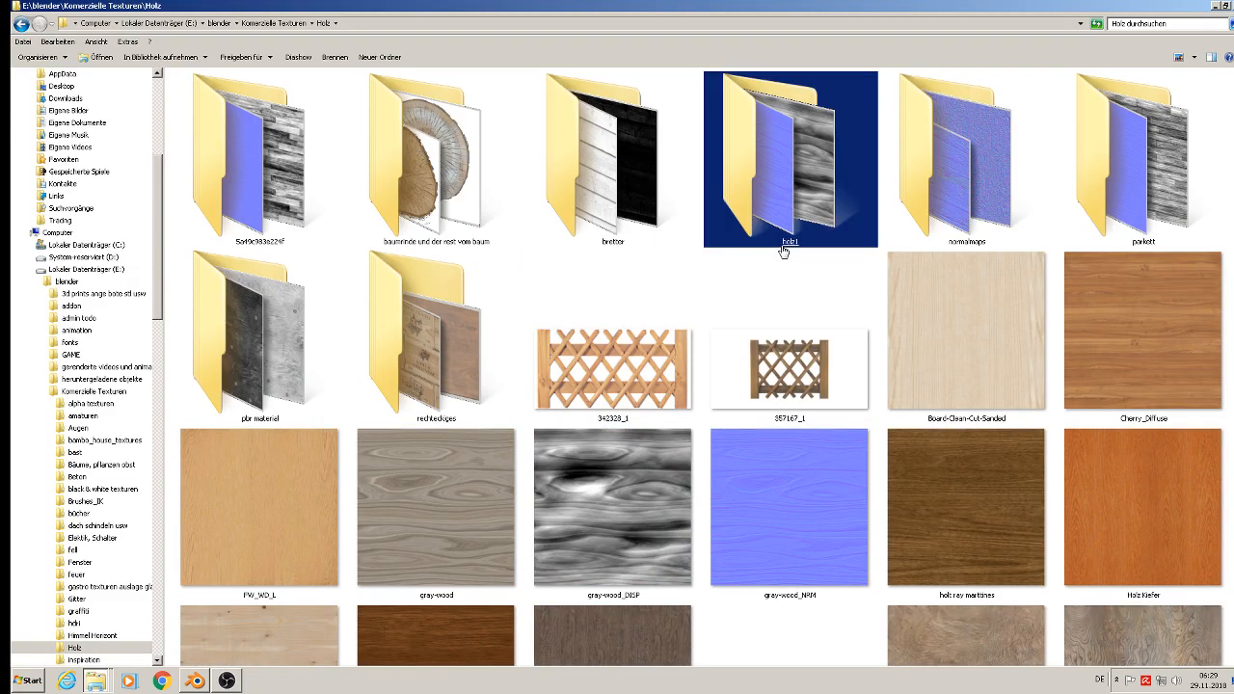
pyautogui.doubleClick(931, 206)
pyautogui.click(881, 257)
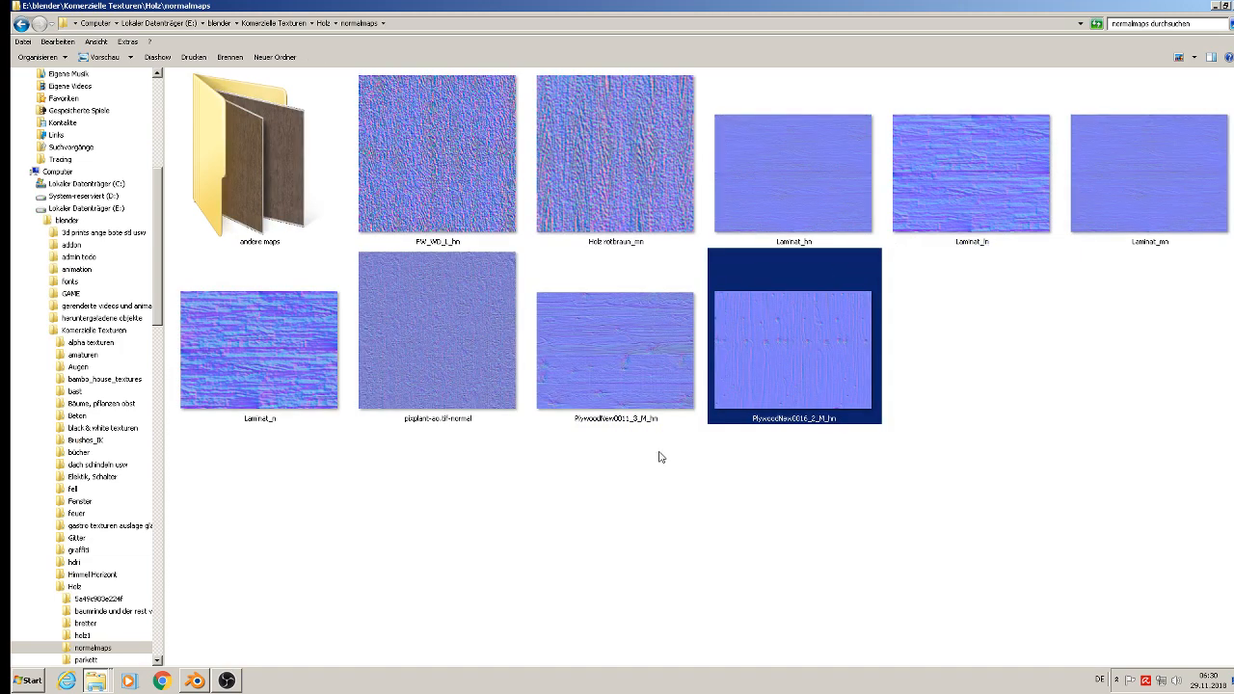
pyautogui.click(588, 343)
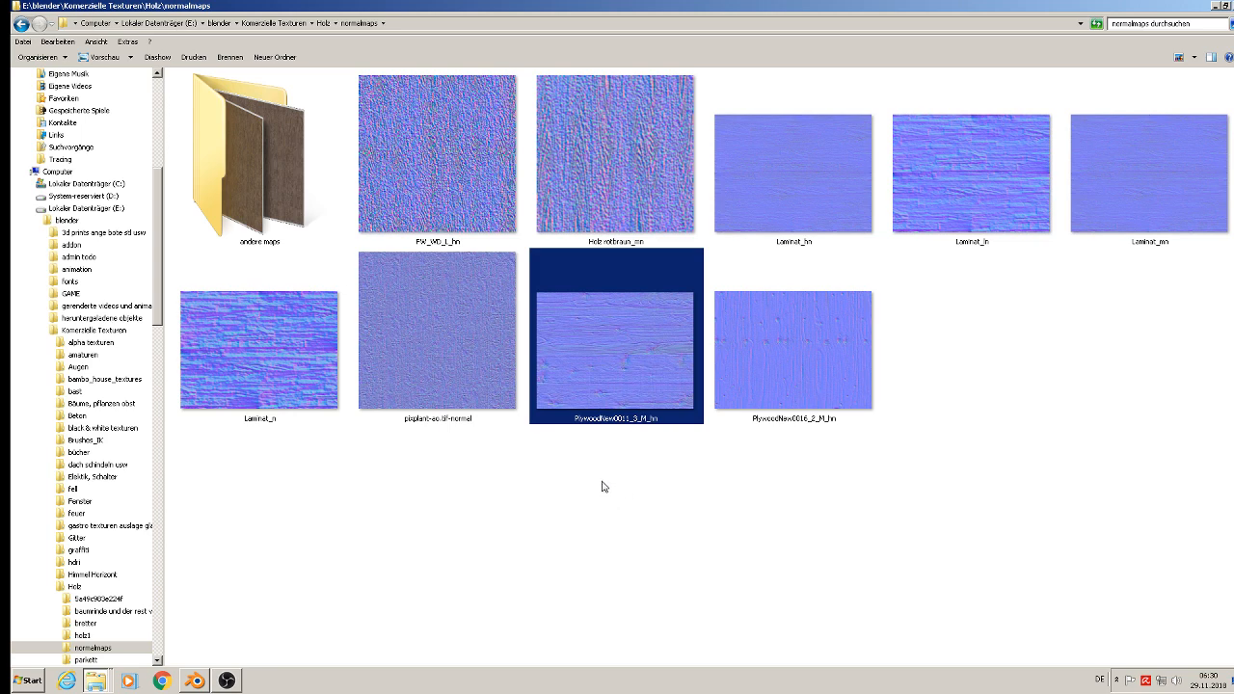
pyautogui.rightClick(621, 382)
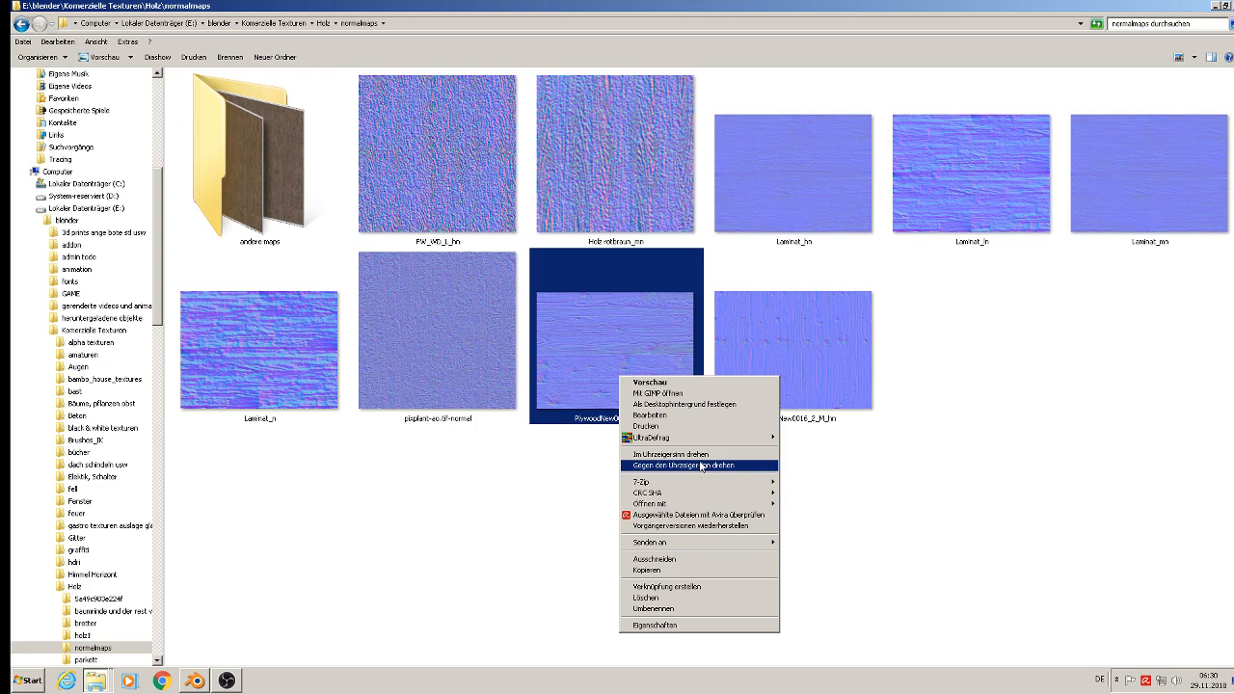
pyautogui.click(688, 576)
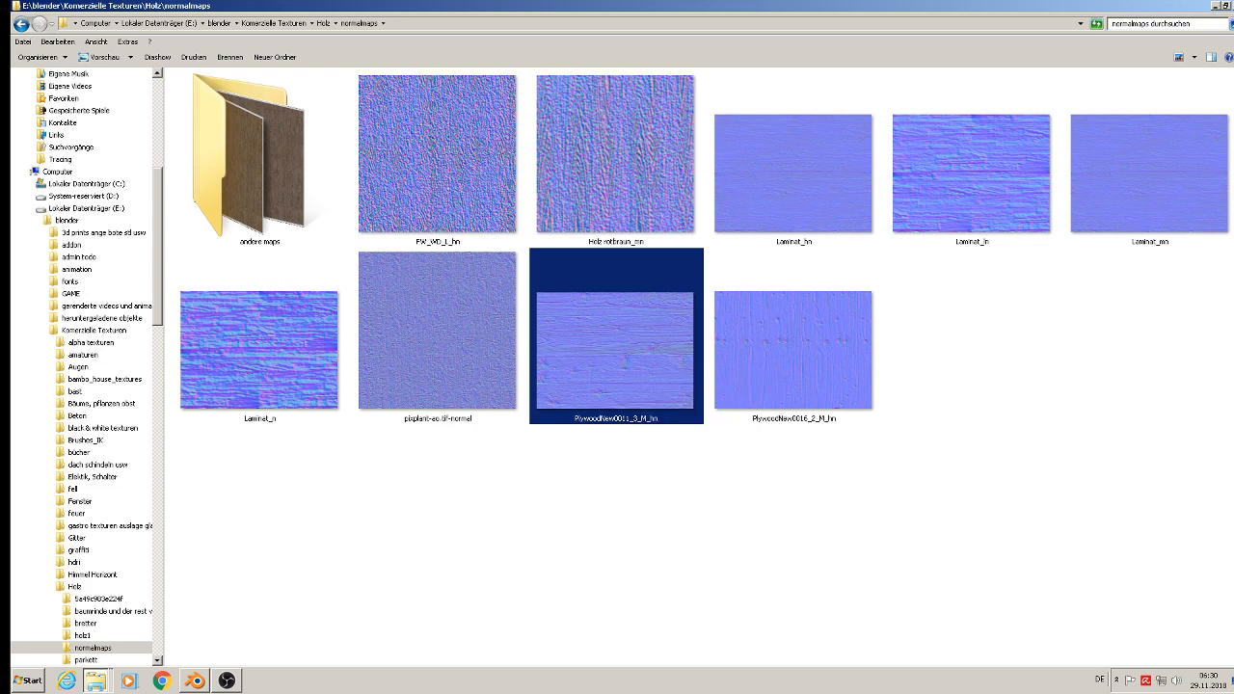
# Step: Paste the copied normal map into the textur folder of the st. michelle project and close the previous folder window
pyautogui.click(1233, 5)
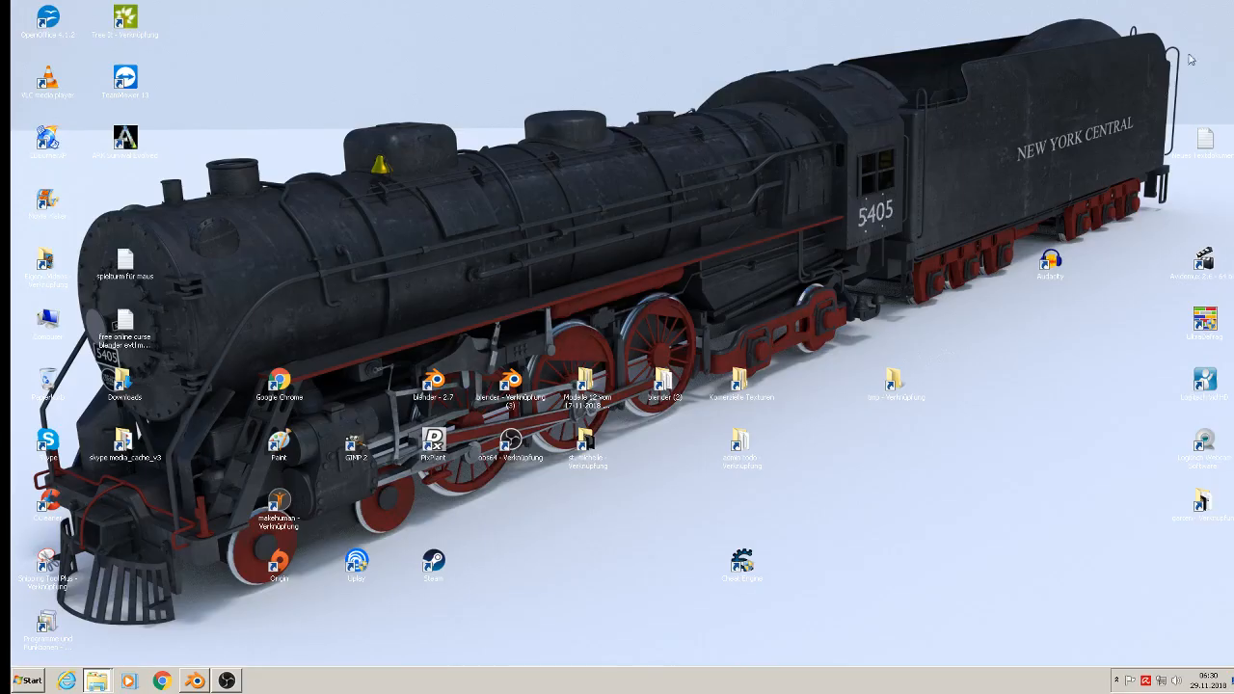
pyautogui.click(588, 452)
pyautogui.scroll(-5, 663, 415)
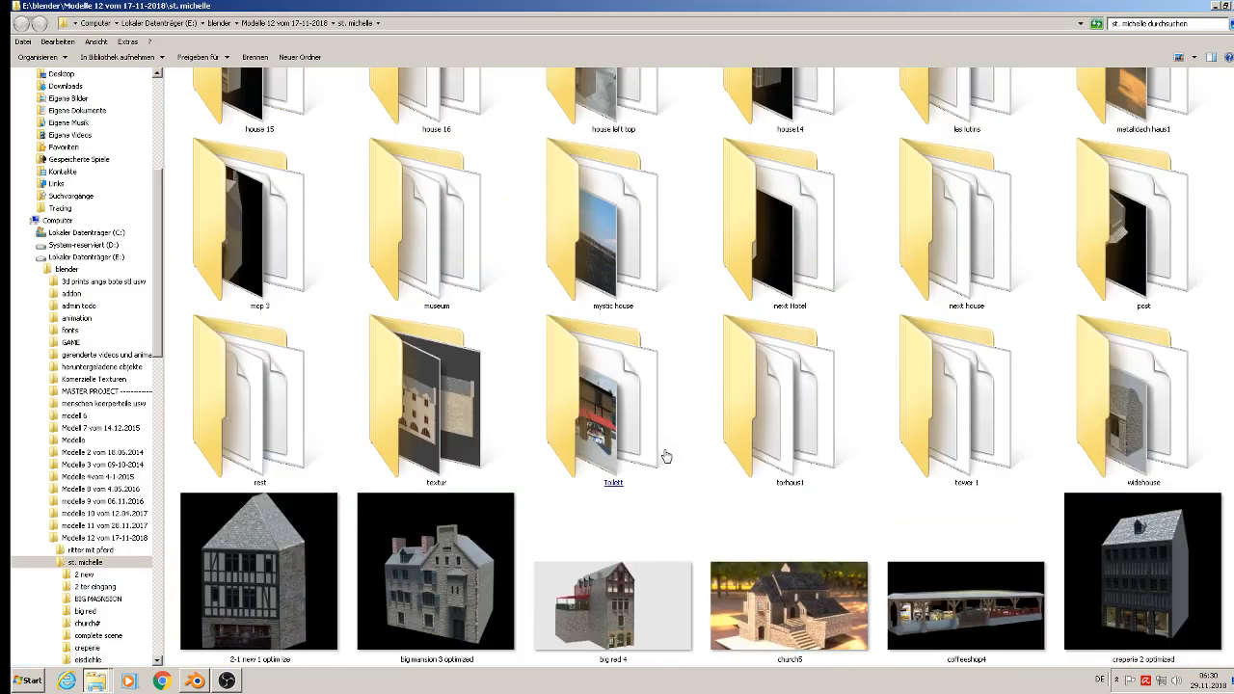
pyautogui.click(414, 467)
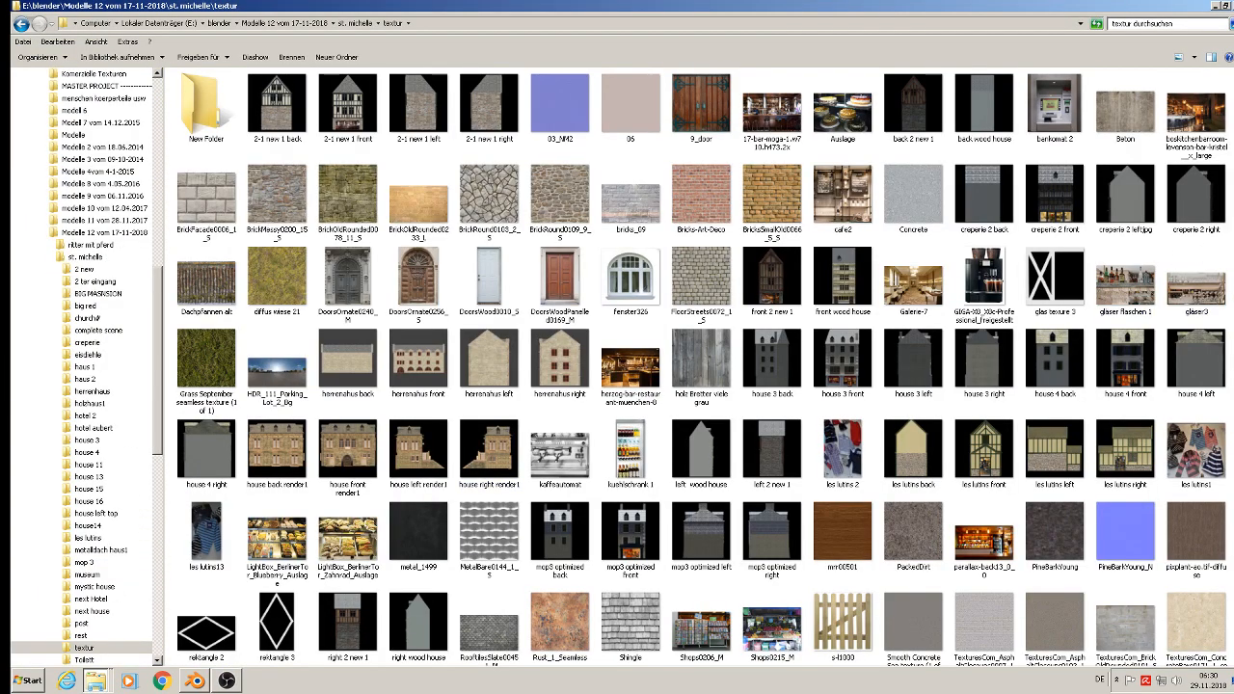
pyautogui.rightClick(1231, 257)
pyautogui.click(1198, 331)
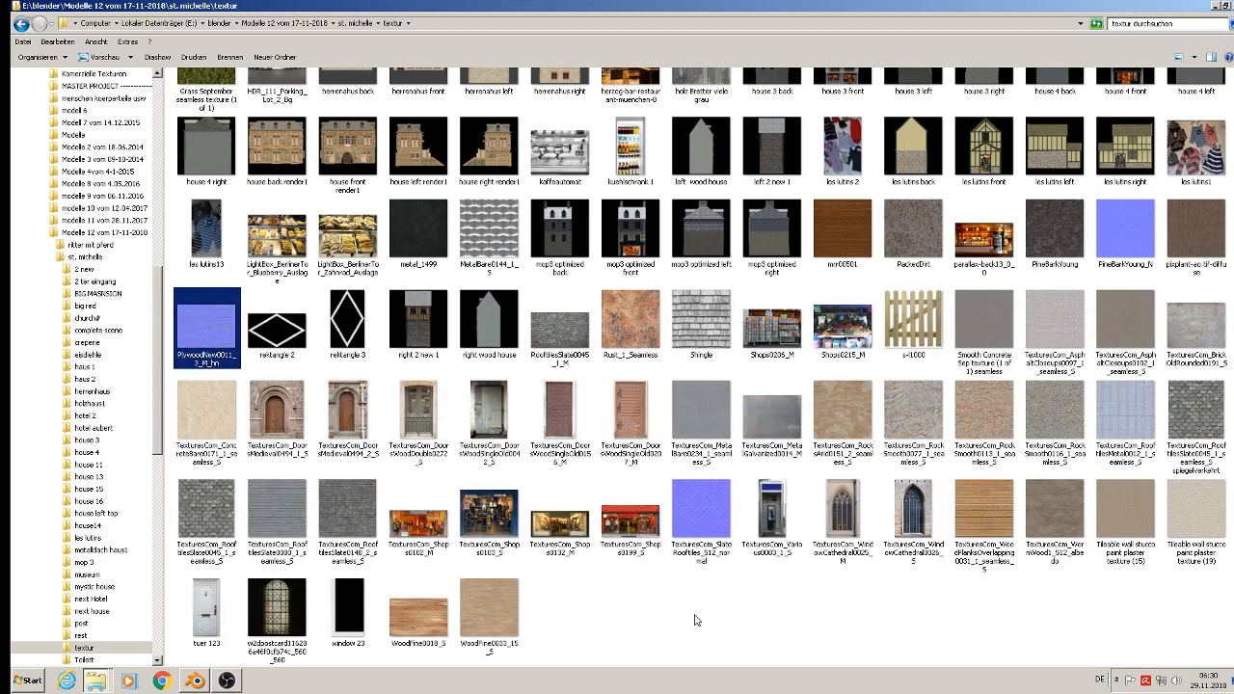
pyautogui.click(645, 639)
# Step: Switch to Blender and load PlywoodNew0011_3_M_hn.jpg into the green wood material's image texture node
pyautogui.click(225, 681)
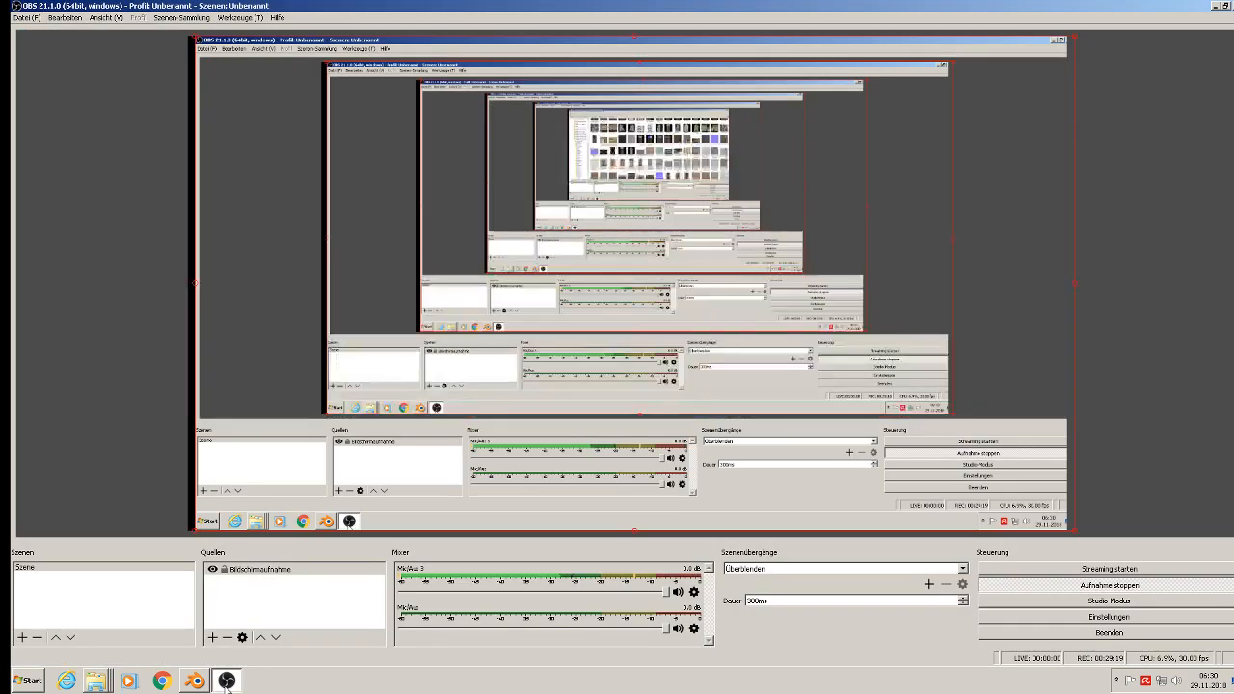
pyautogui.click(195, 681)
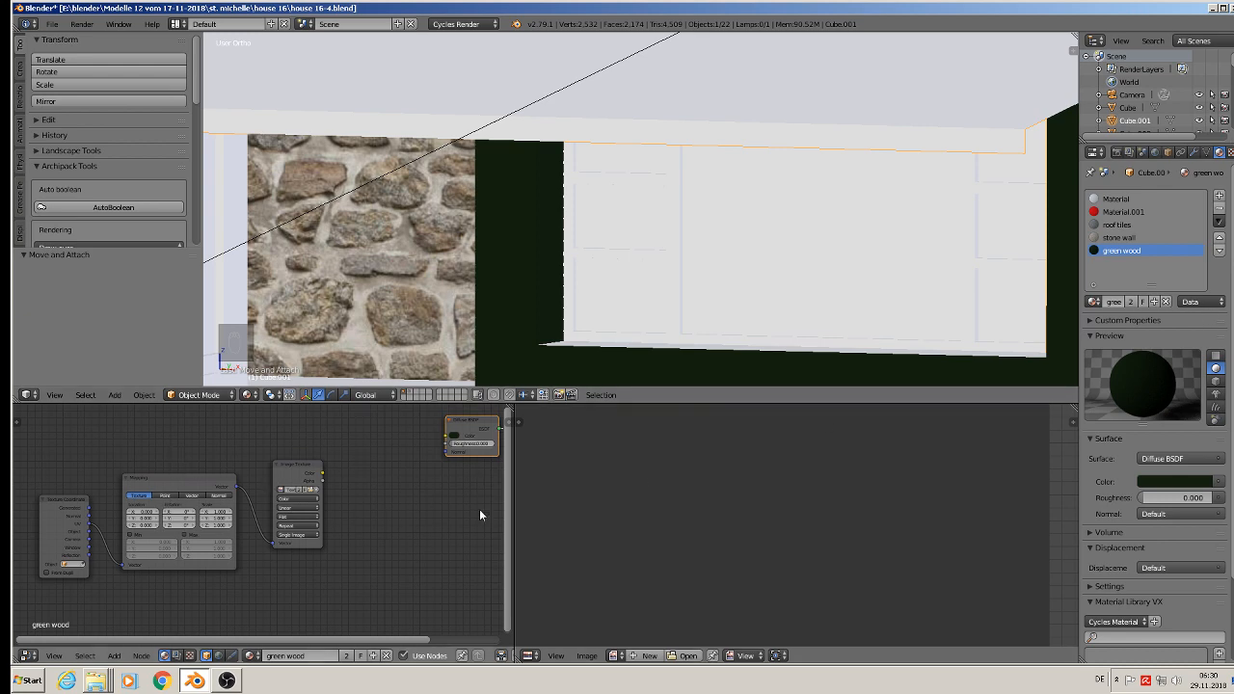
pyautogui.scroll(5, 324, 526)
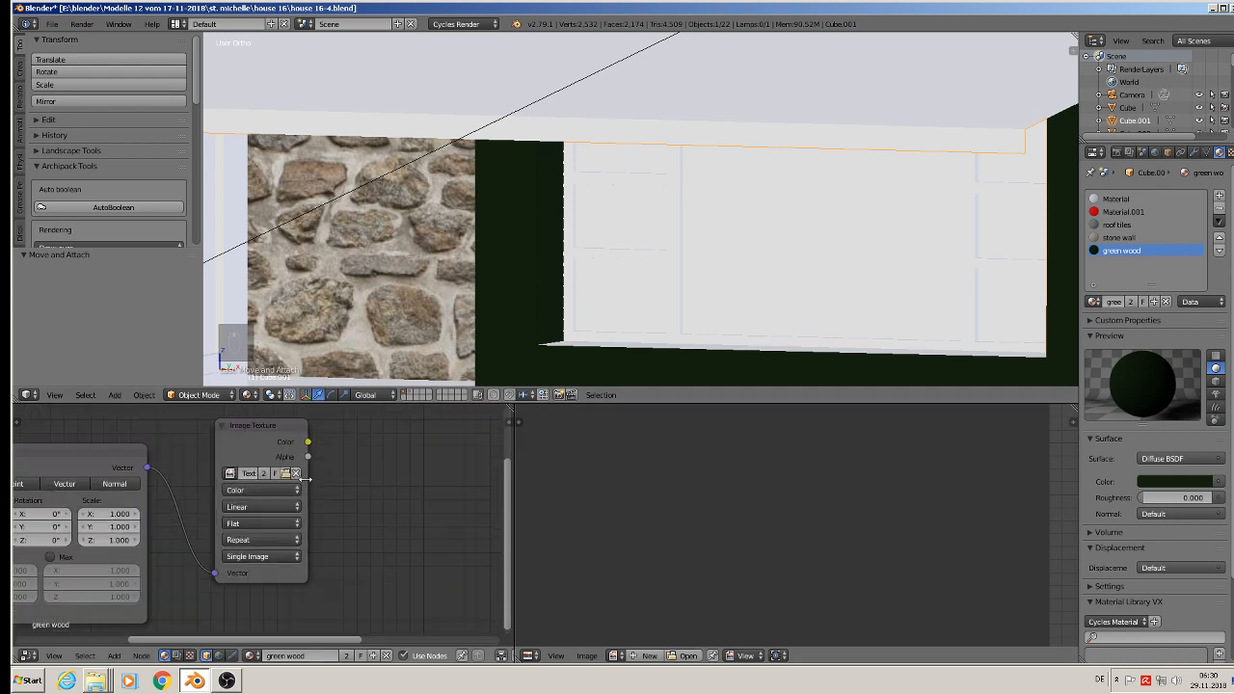
pyautogui.click(286, 471)
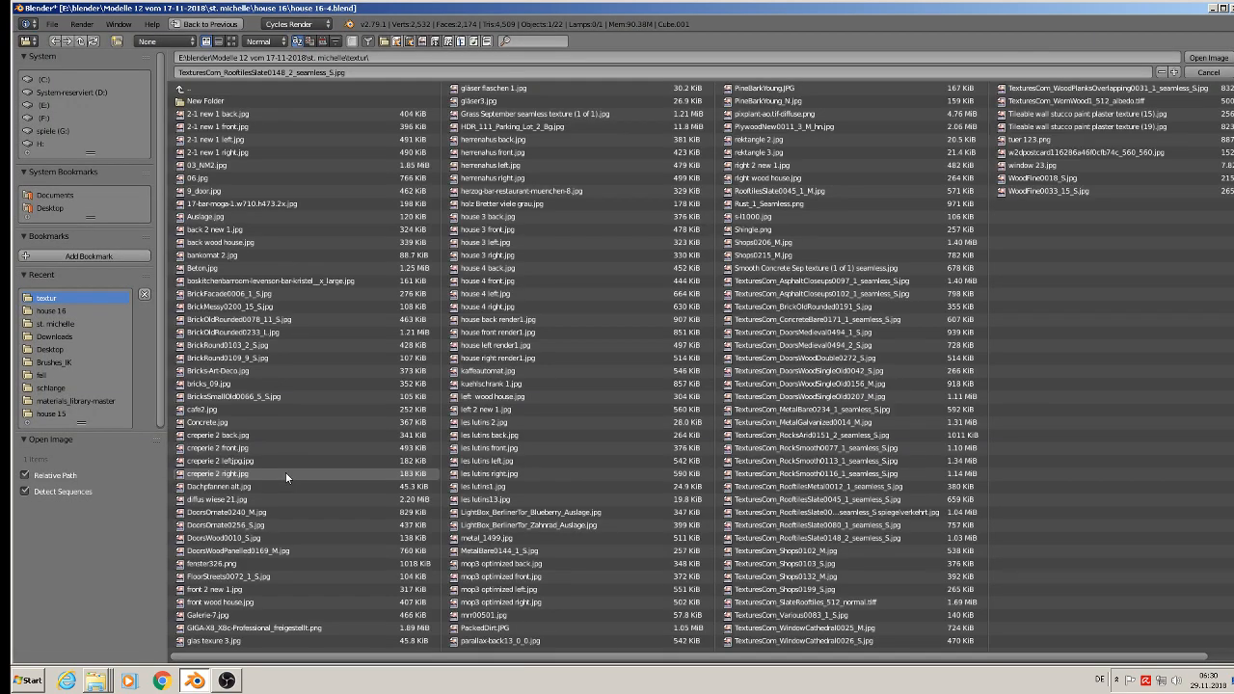
pyautogui.click(230, 43)
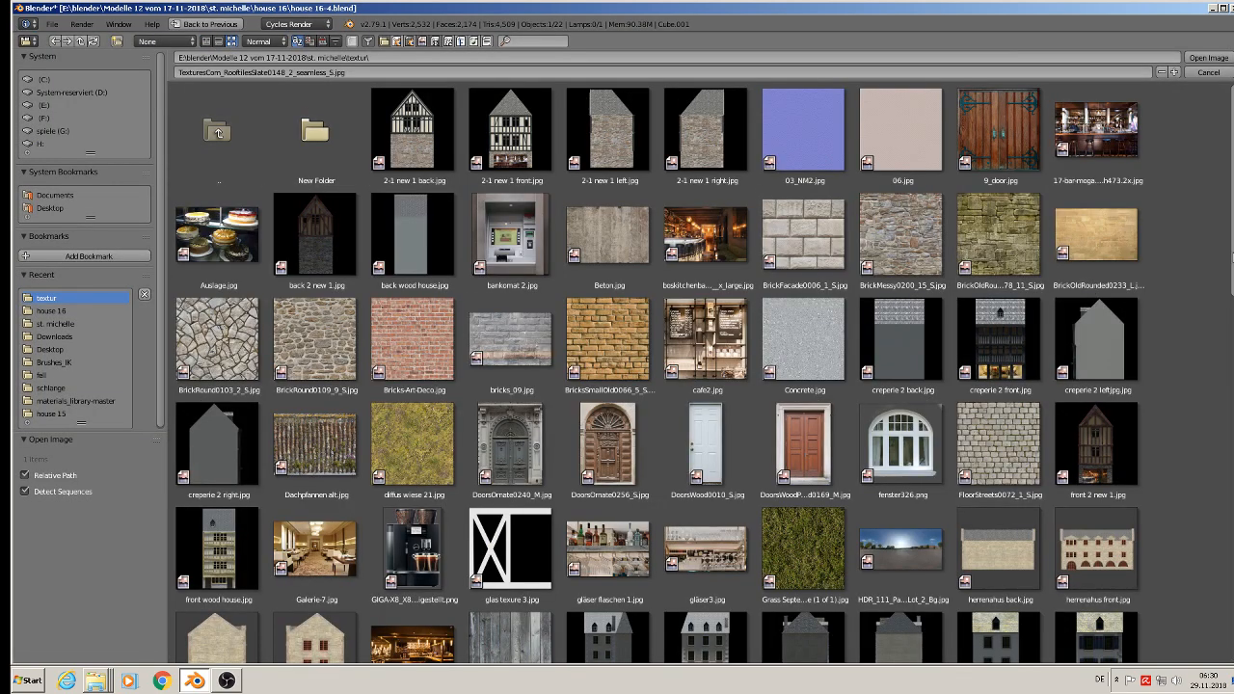
pyautogui.scroll(-6, 1205, 347)
pyautogui.scroll(-10, 1186, 371)
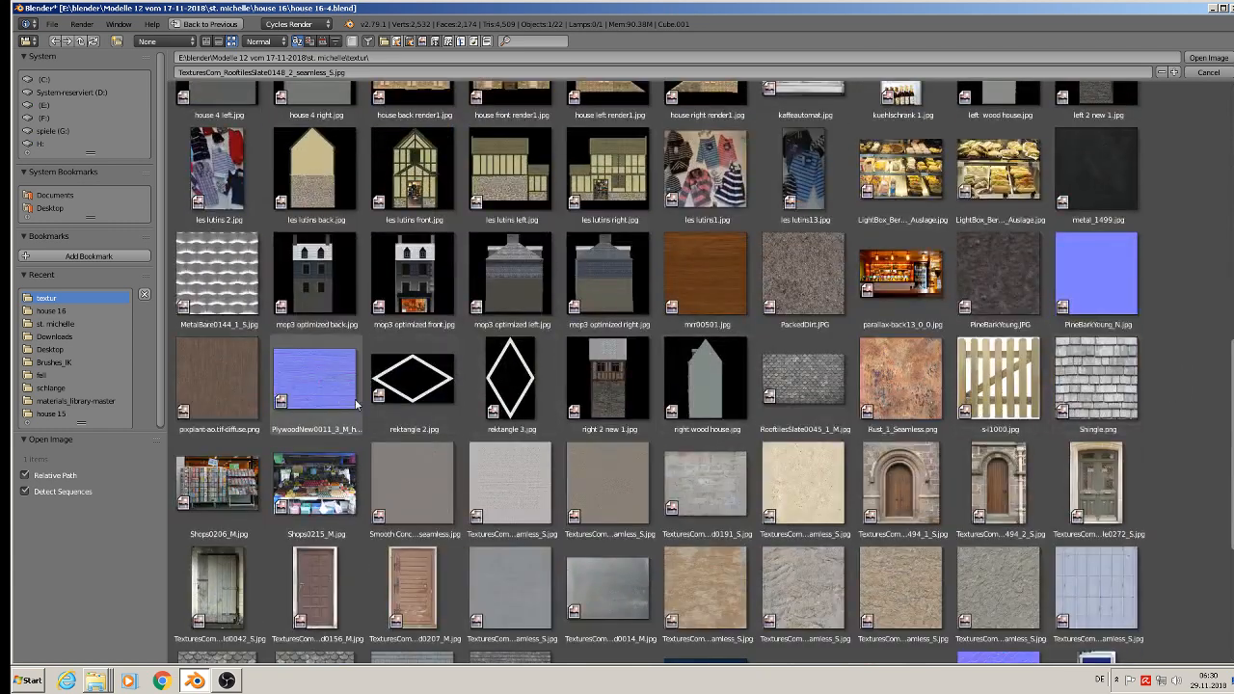
pyautogui.doubleClick(314, 378)
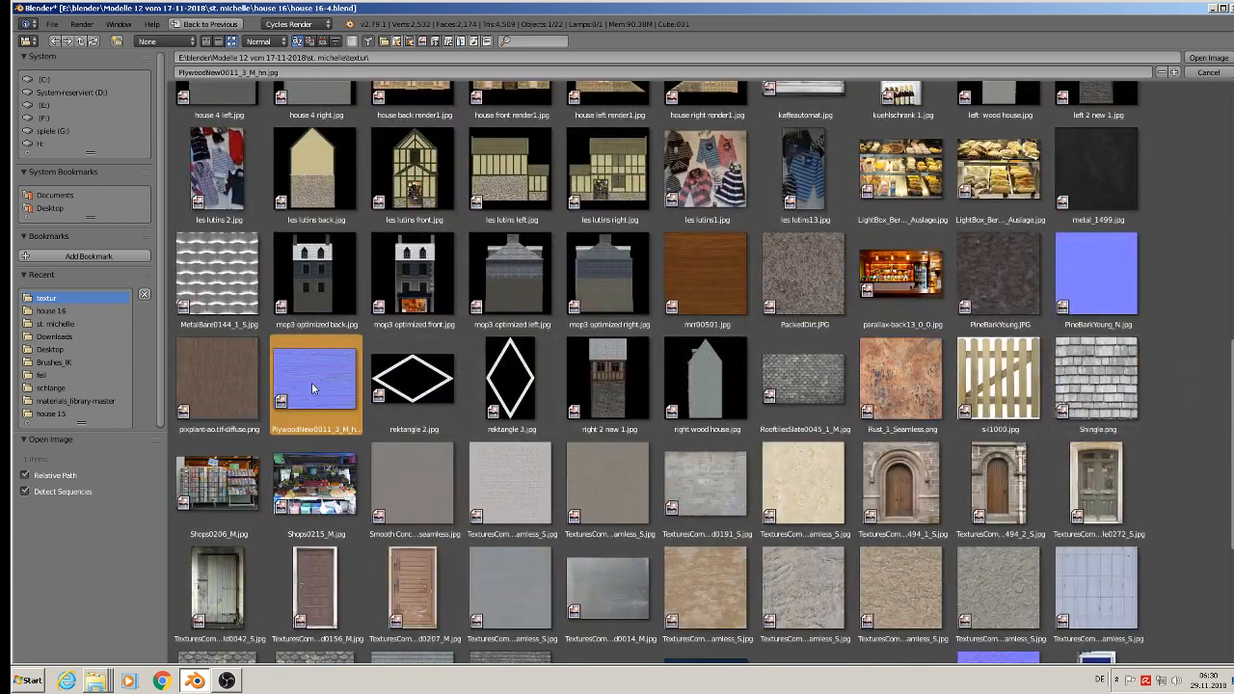
# Step: Add a Normal Map vector node between the image texture and the Diffuse BSDF of the green wood material
pyautogui.moveTo(401, 505); pyautogui.dragTo(259, 533, button='middle')
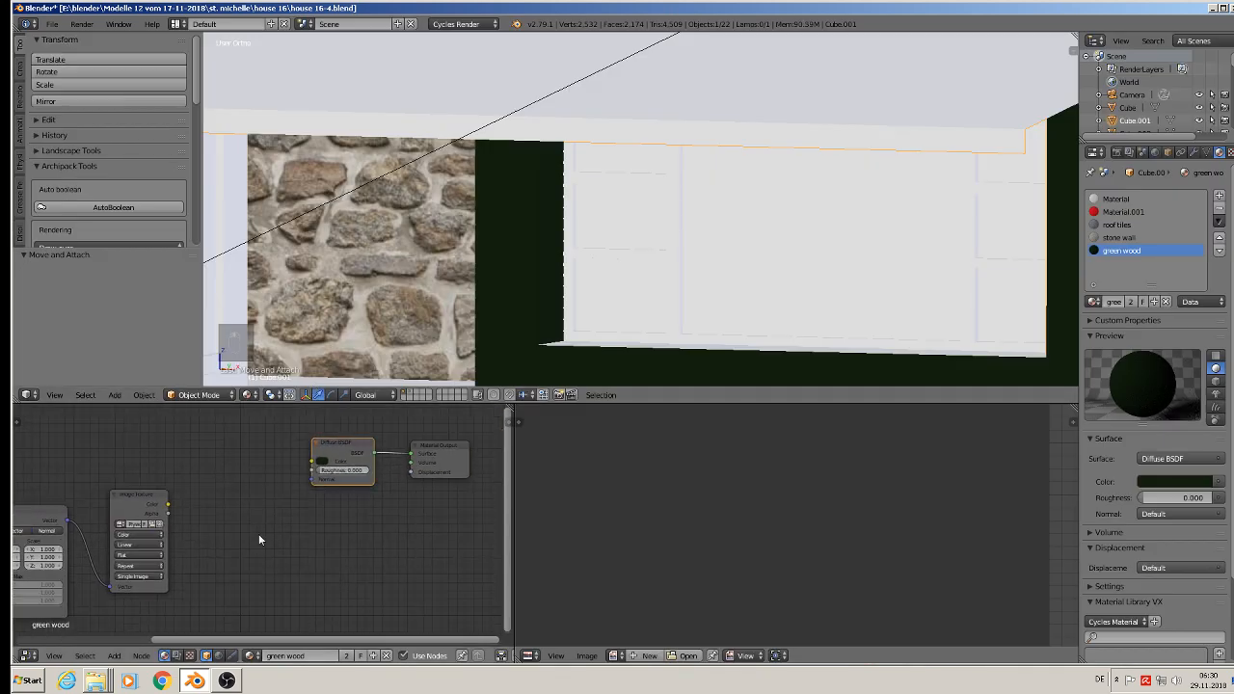
pyautogui.click(114, 656)
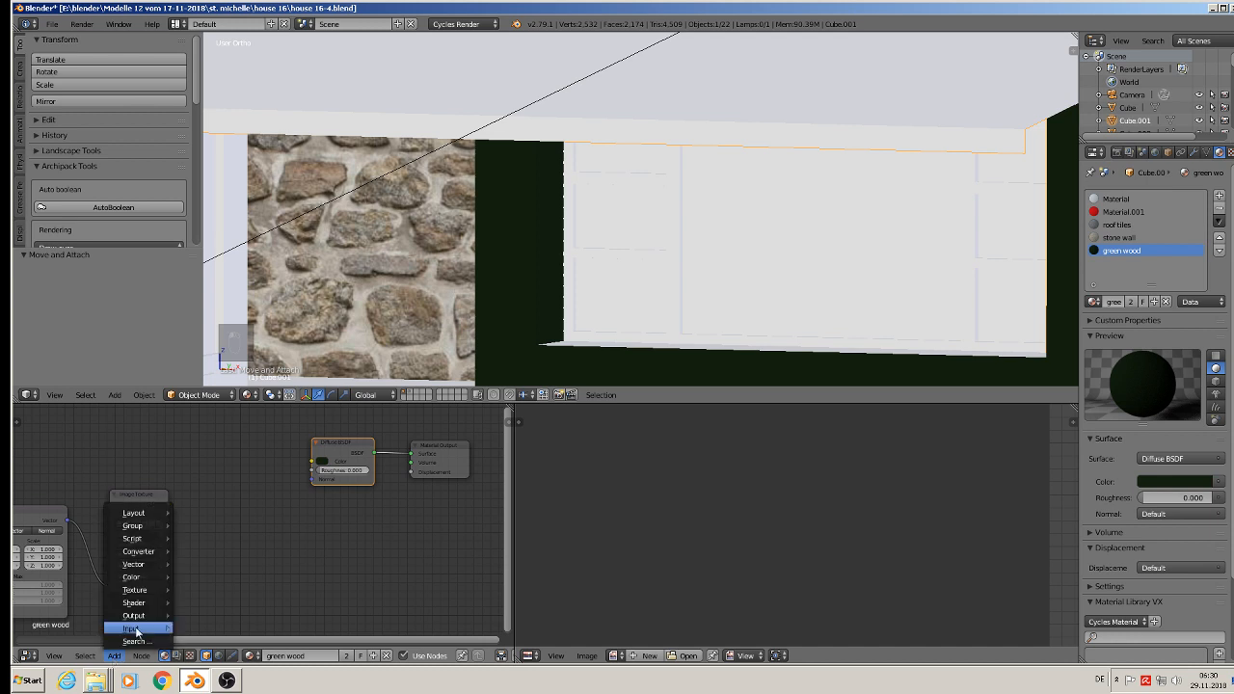
pyautogui.moveTo(137, 577)
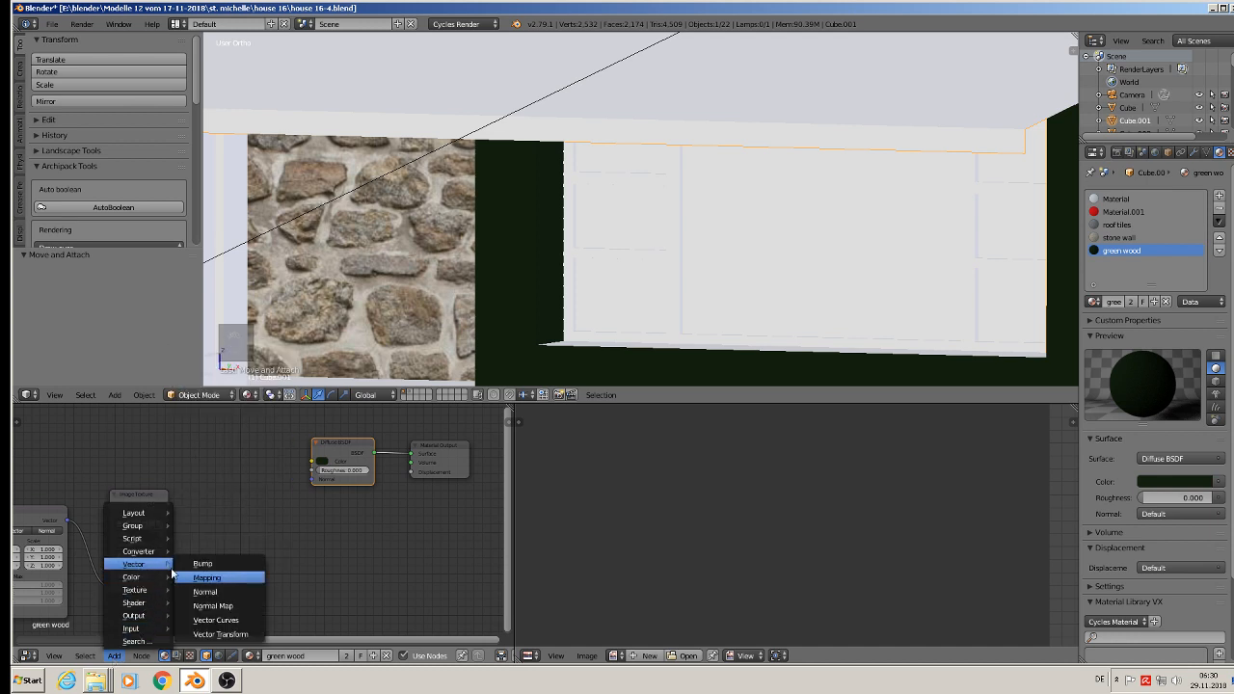
pyautogui.click(218, 606)
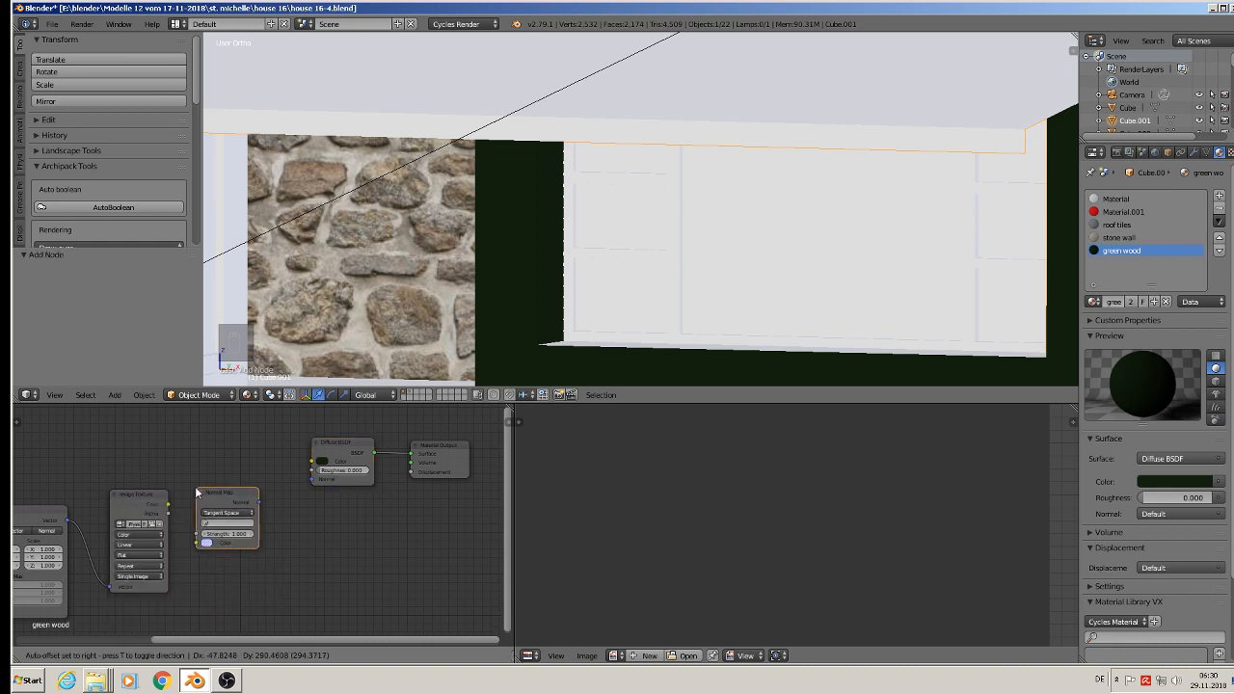
pyautogui.click(197, 537)
# Step: Link the image colour to the Normal Map node, choose UVMap, and connect its normal output to the Diffuse BSDF normal input
pyautogui.scroll(2, 195, 536)
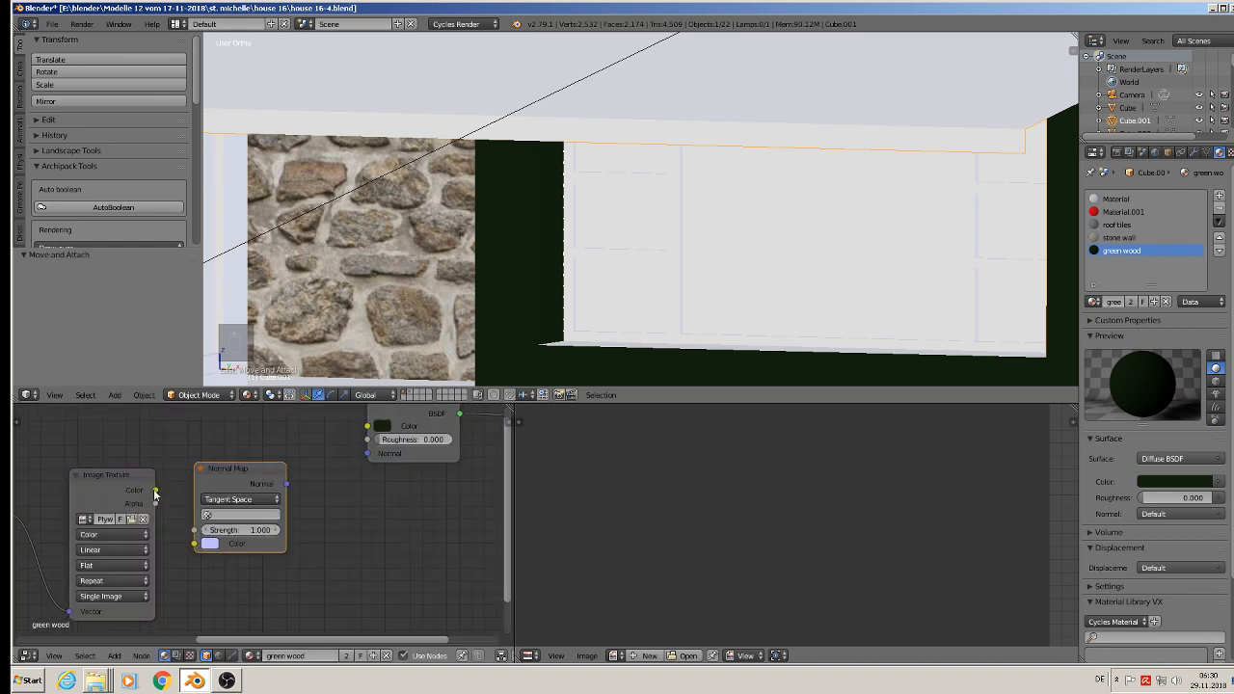
pyautogui.moveTo(155, 492); pyautogui.dragTo(193, 547)
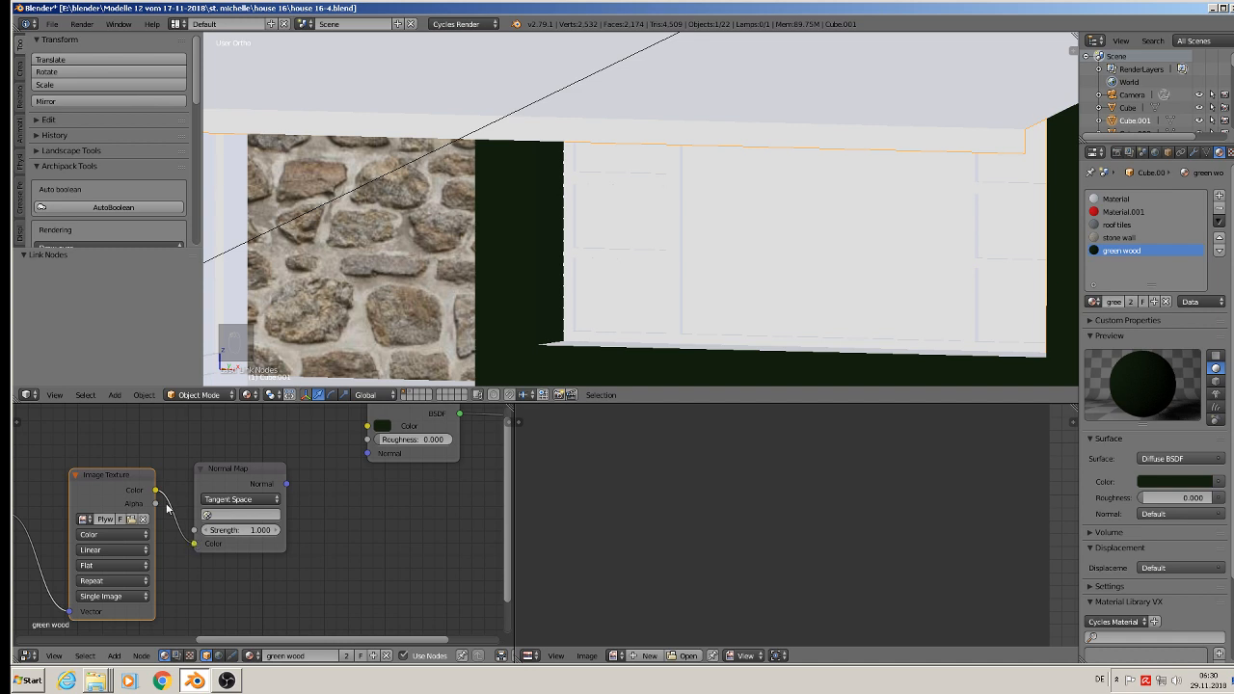
pyautogui.click(234, 516)
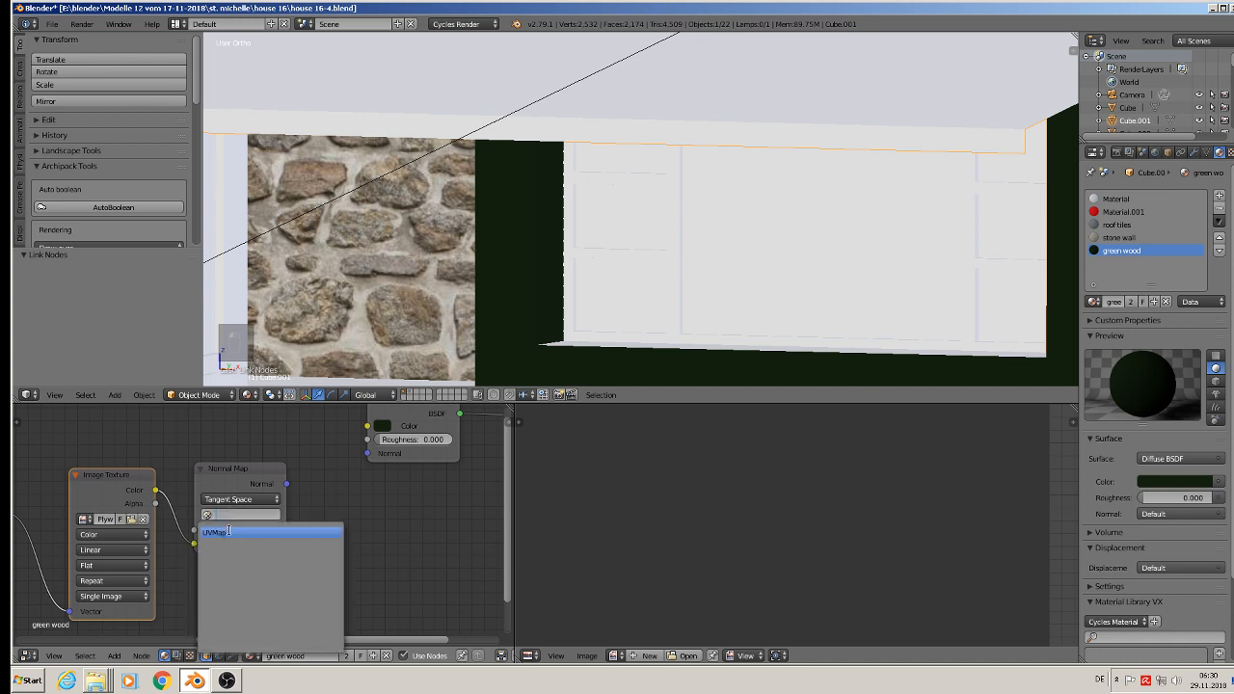
pyautogui.click(229, 531)
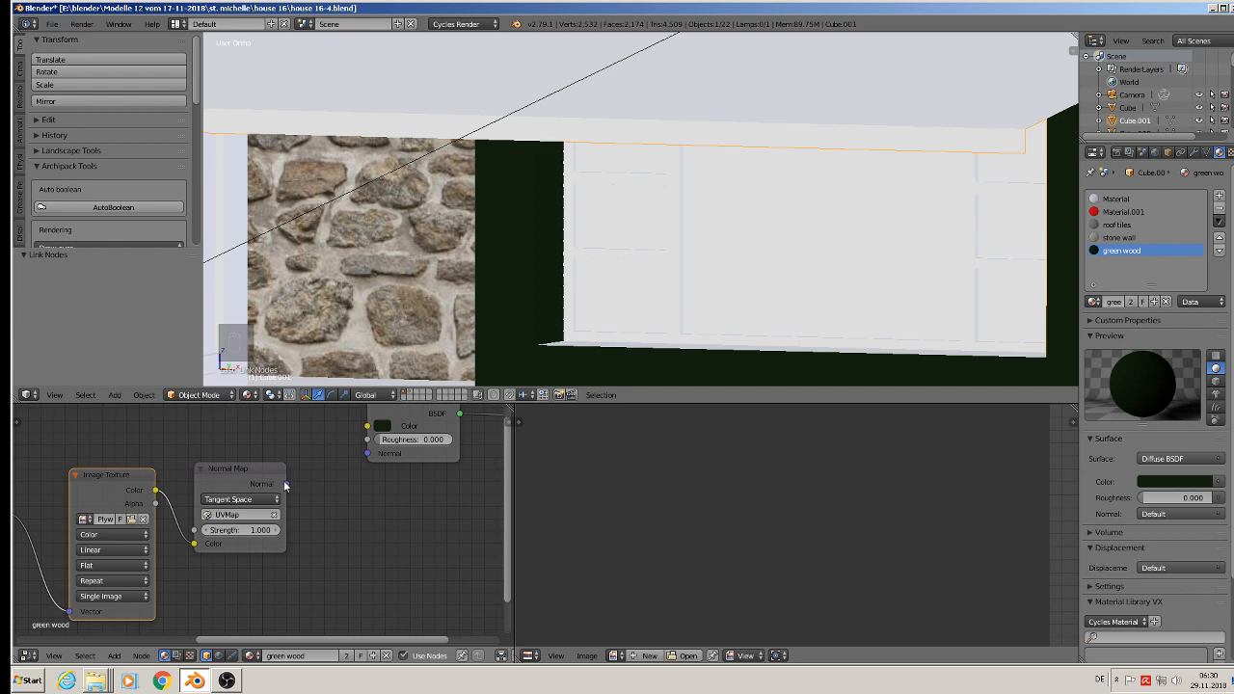
pyautogui.moveTo(285, 484); pyautogui.dragTo(370, 454)
# Step: Scale the UVs of all the green timber faces up about 15 times to make the wood grain finer
pyautogui.scroll(3, 537, 326)
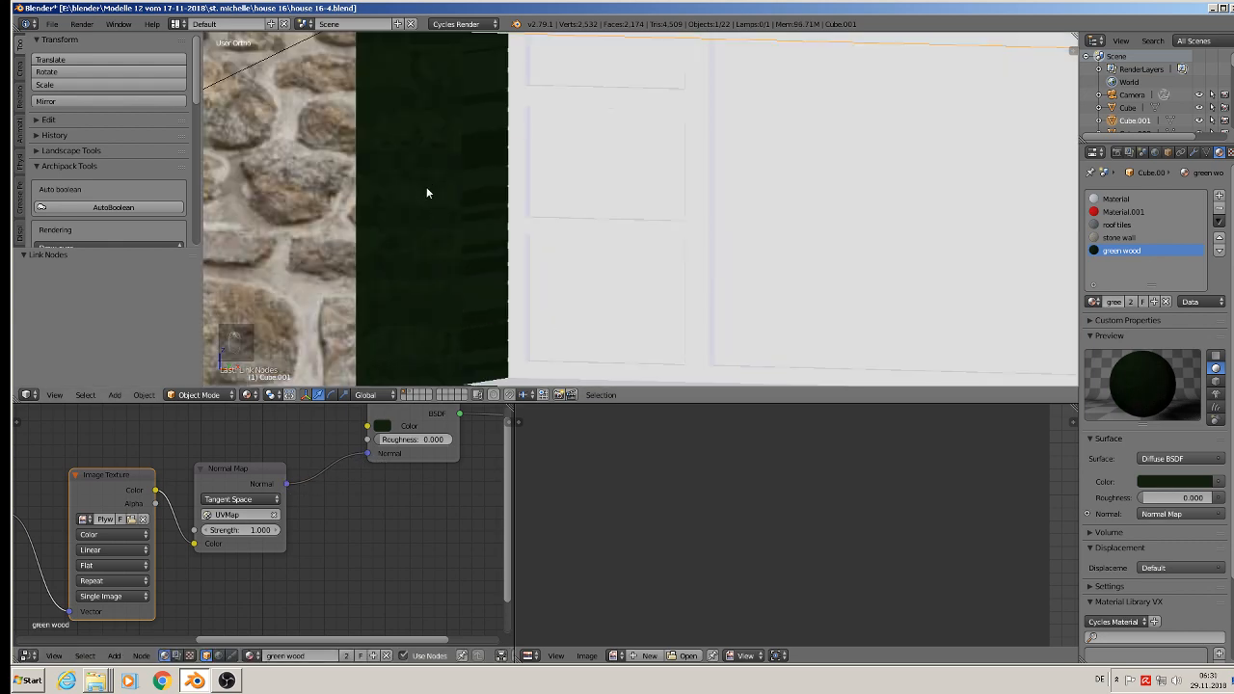
pyautogui.scroll(-2, 428, 193)
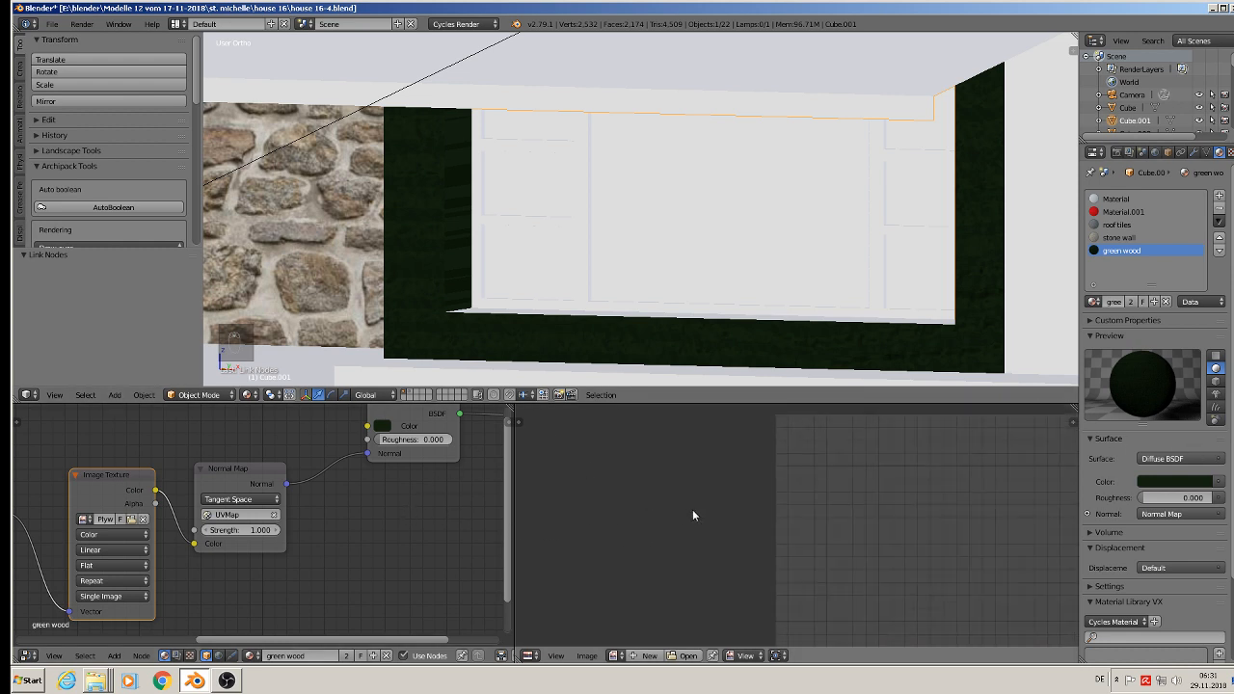
pyautogui.press('Tab')
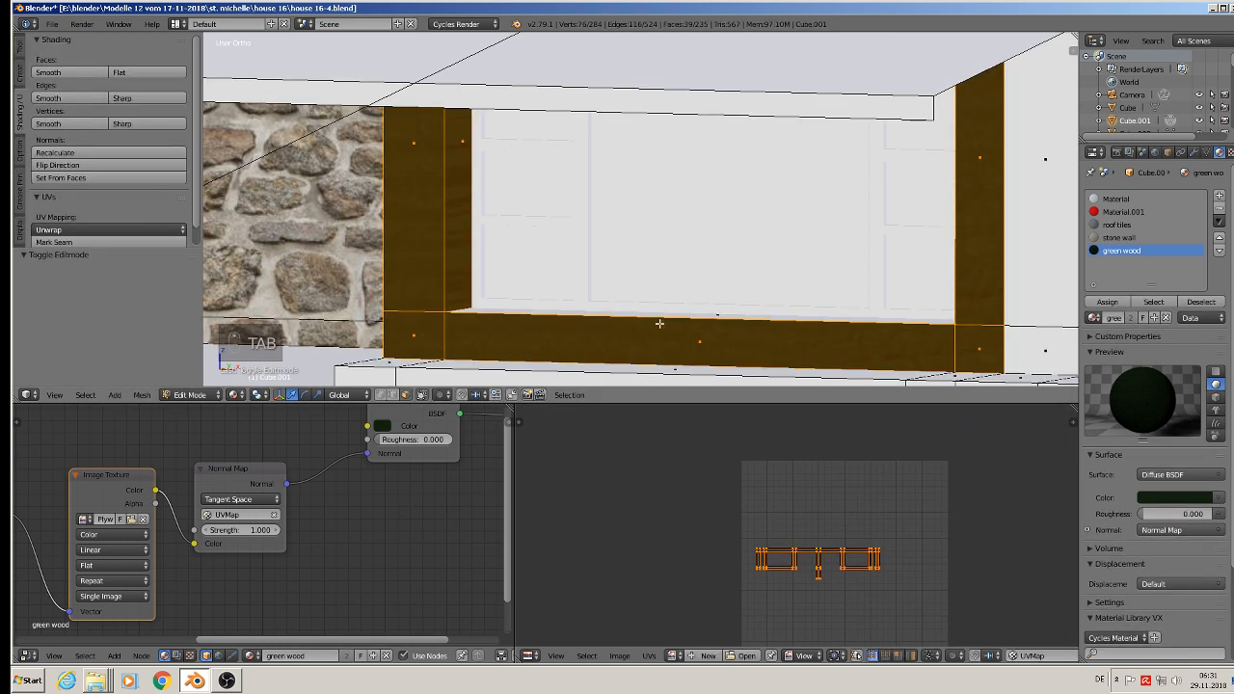
pyautogui.keyDown('shift'); pyautogui.moveTo(660, 323); pyautogui.dragTo(577, 325, button='middle'); pyautogui.keyUp('shift')
pyautogui.press('s')
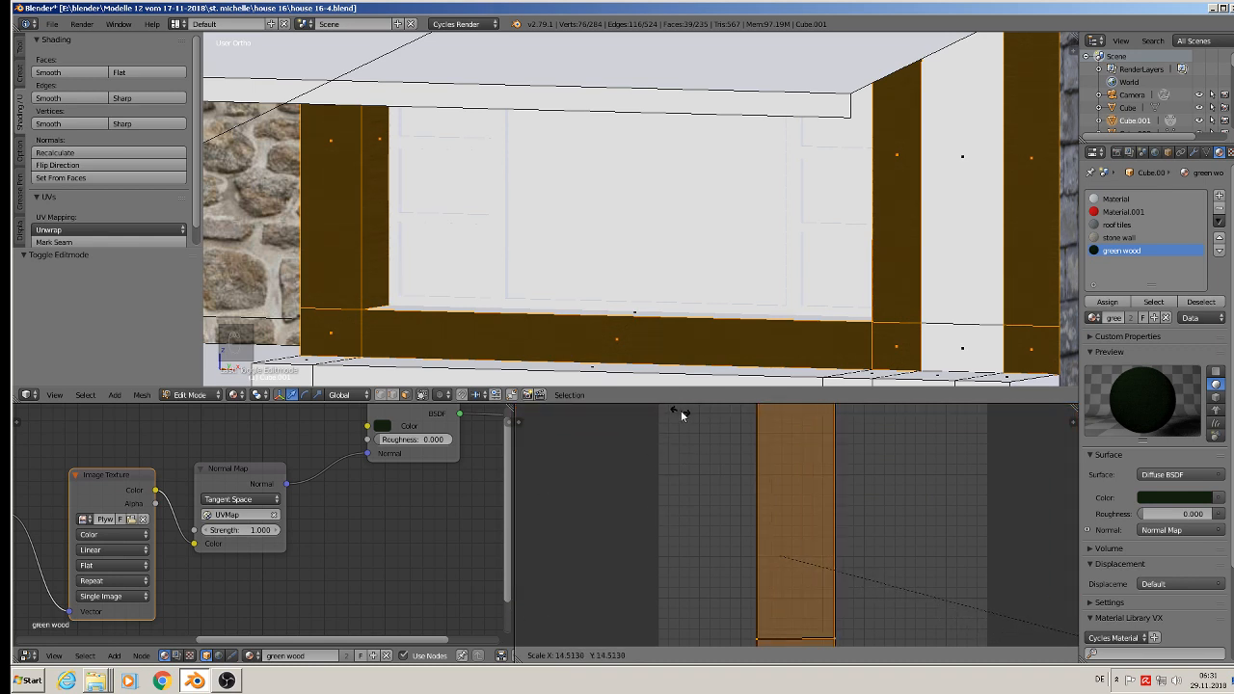
pyautogui.click(815, 437)
pyautogui.press('Tab')
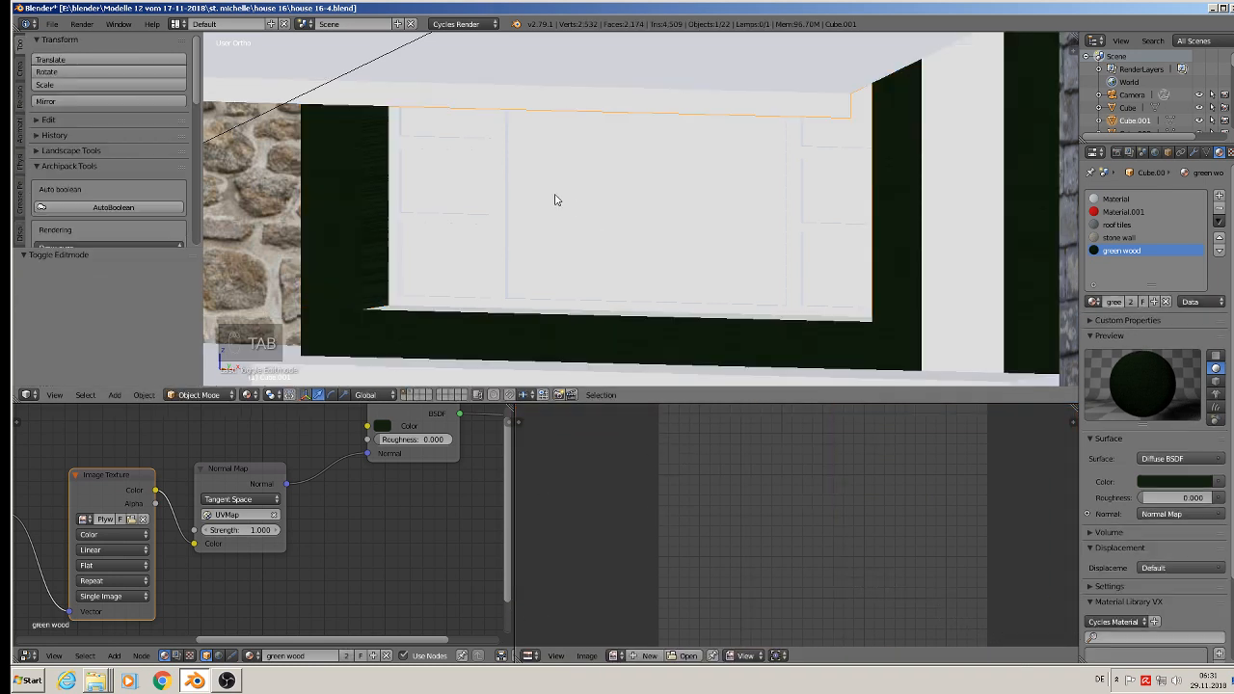
# Step: Examine the wood grain on the green timber of the facade, from the whole front down to a single post
pyautogui.scroll(-3, 513, 251)
pyautogui.moveTo(513, 250); pyautogui.dragTo(526, 253, button='middle')
pyautogui.scroll(-3, 543, 247)
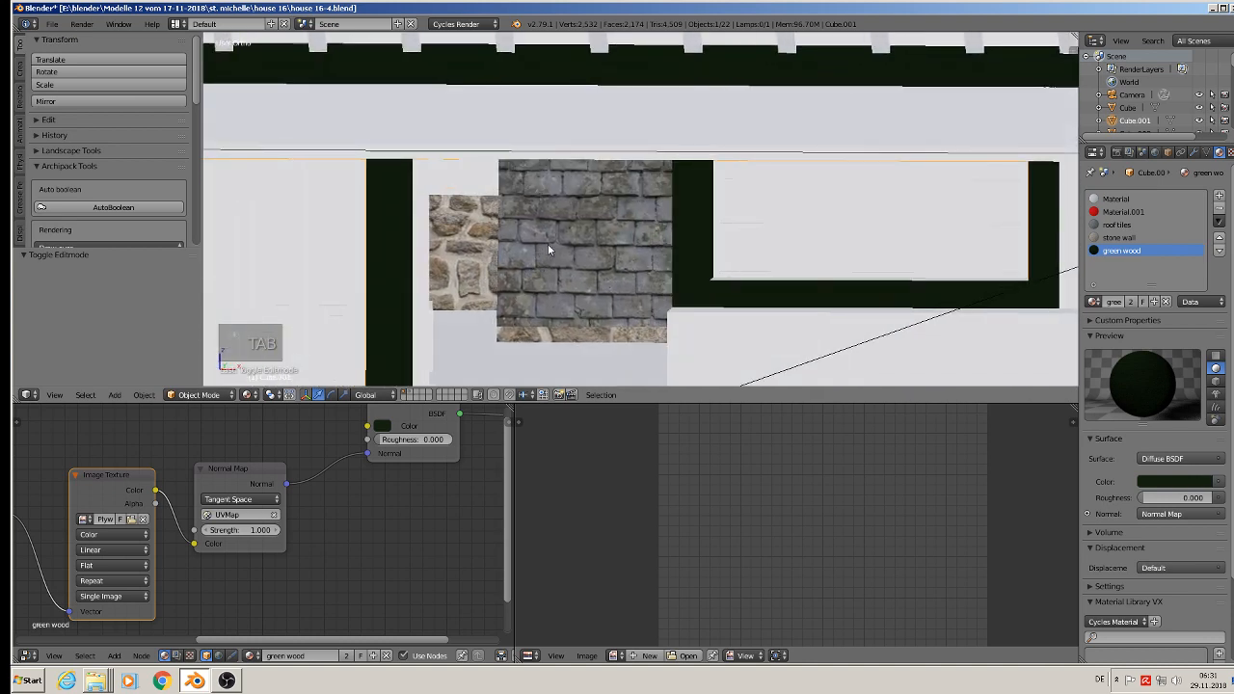
pyautogui.scroll(-3, 546, 244)
pyautogui.scroll(2, 592, 249)
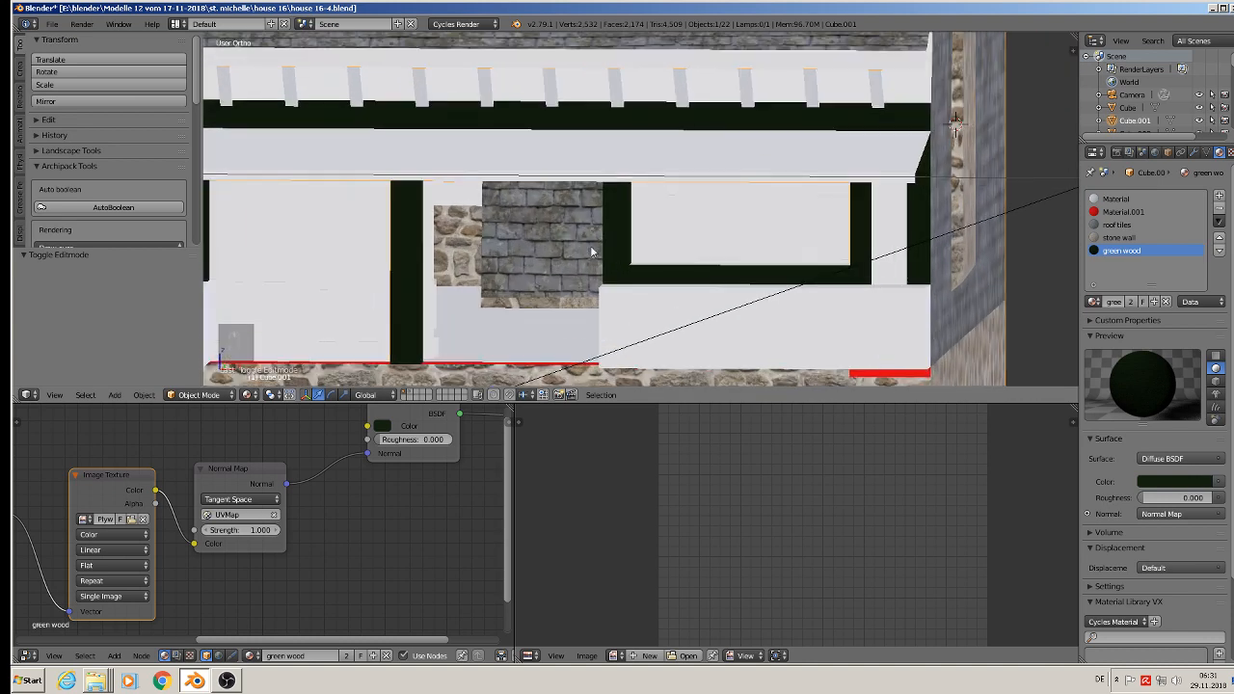
pyautogui.moveTo(590, 249); pyautogui.dragTo(545, 247, button='middle')
pyautogui.scroll(8, 491, 227)
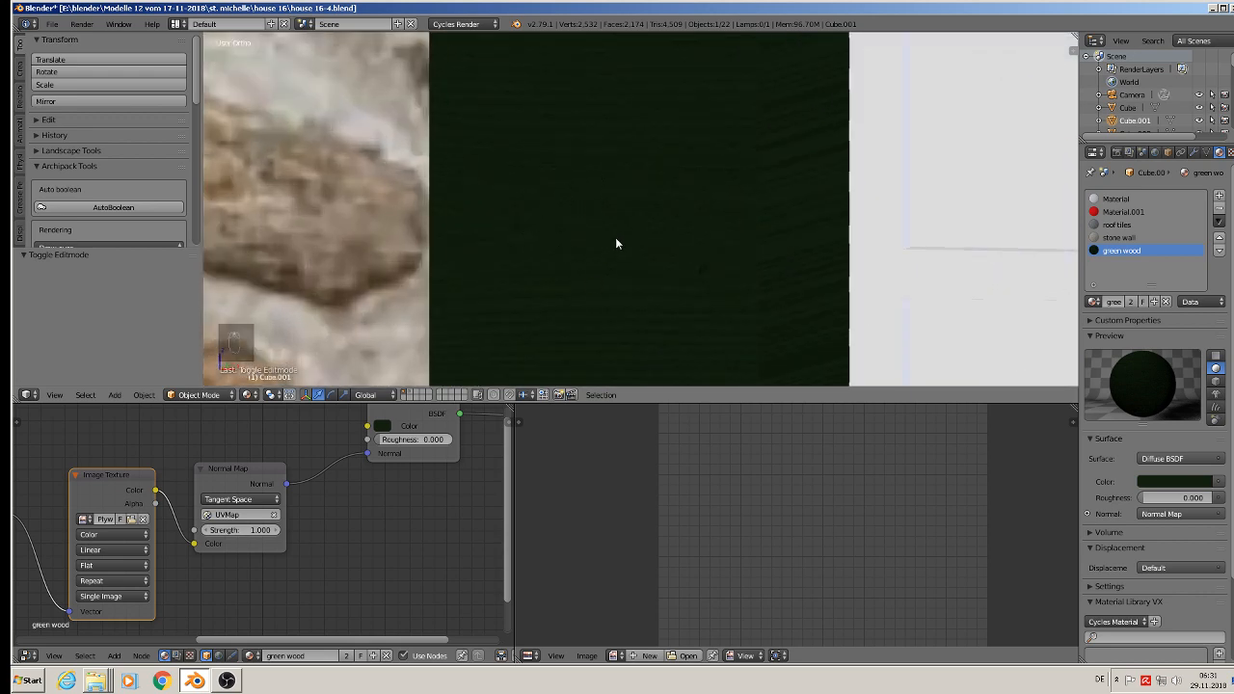
pyautogui.scroll(-5, 619, 257)
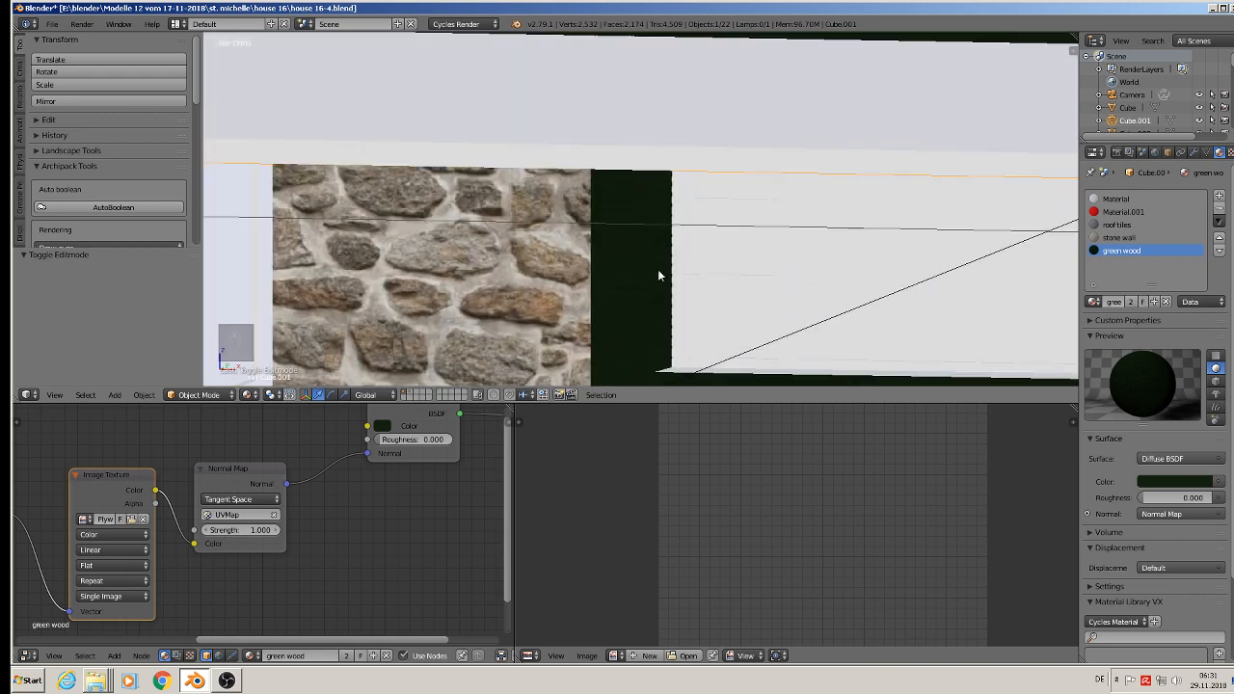
# Step: Select the two inner side faces of the green timber frame around the window next to the stone-textured entrance wall
pyautogui.press('Tab')
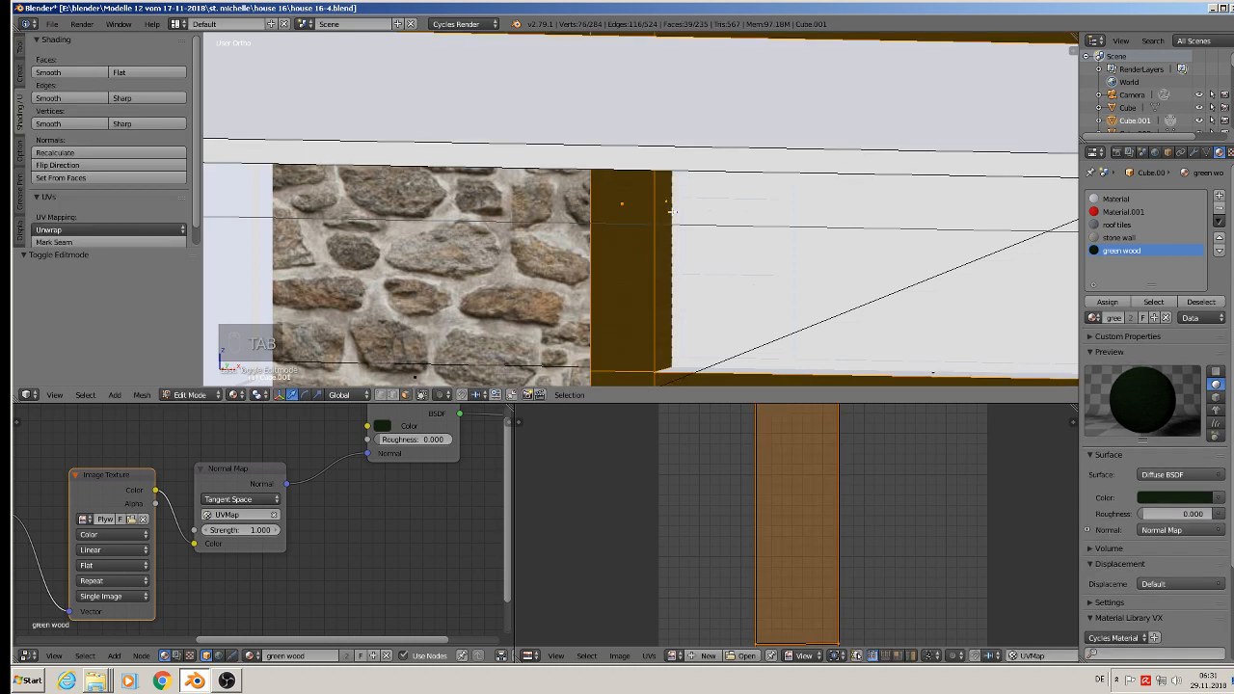
pyautogui.rightClick(673, 210)
pyautogui.scroll(-3, 673, 210)
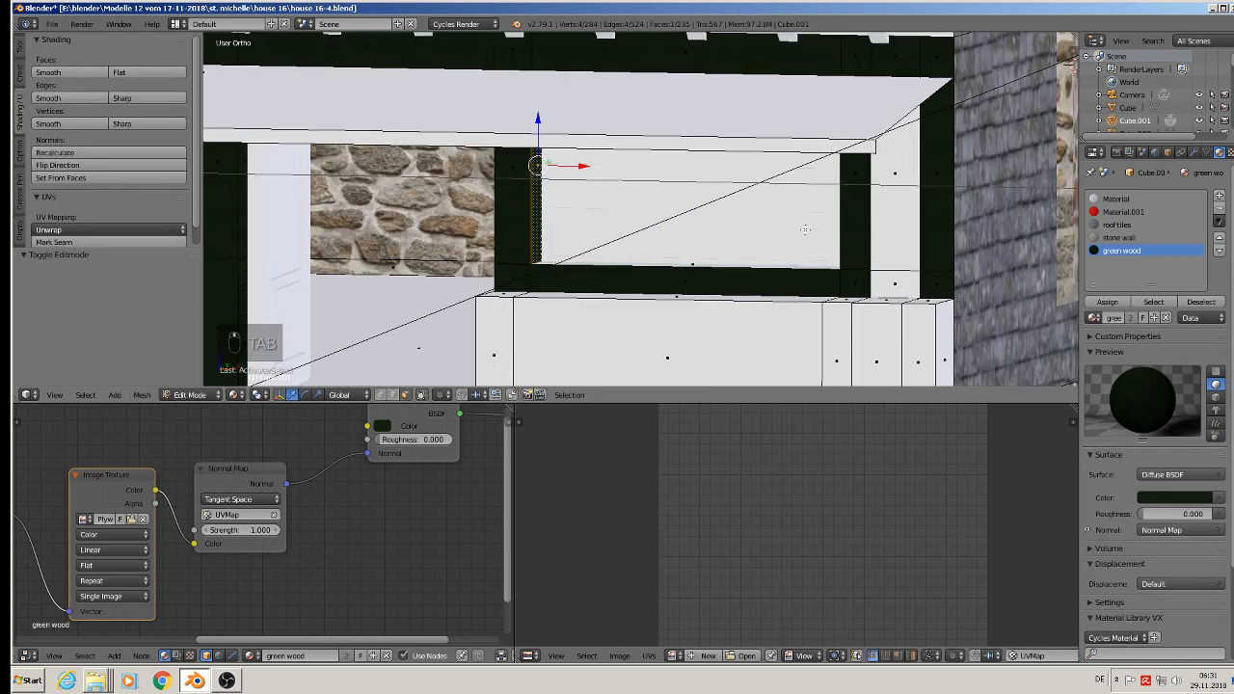
pyautogui.moveTo(805, 229); pyautogui.dragTo(897, 241, button='middle')
pyautogui.keyDown('shift'); pyautogui.rightClick(822, 193); pyautogui.keyUp('shift')
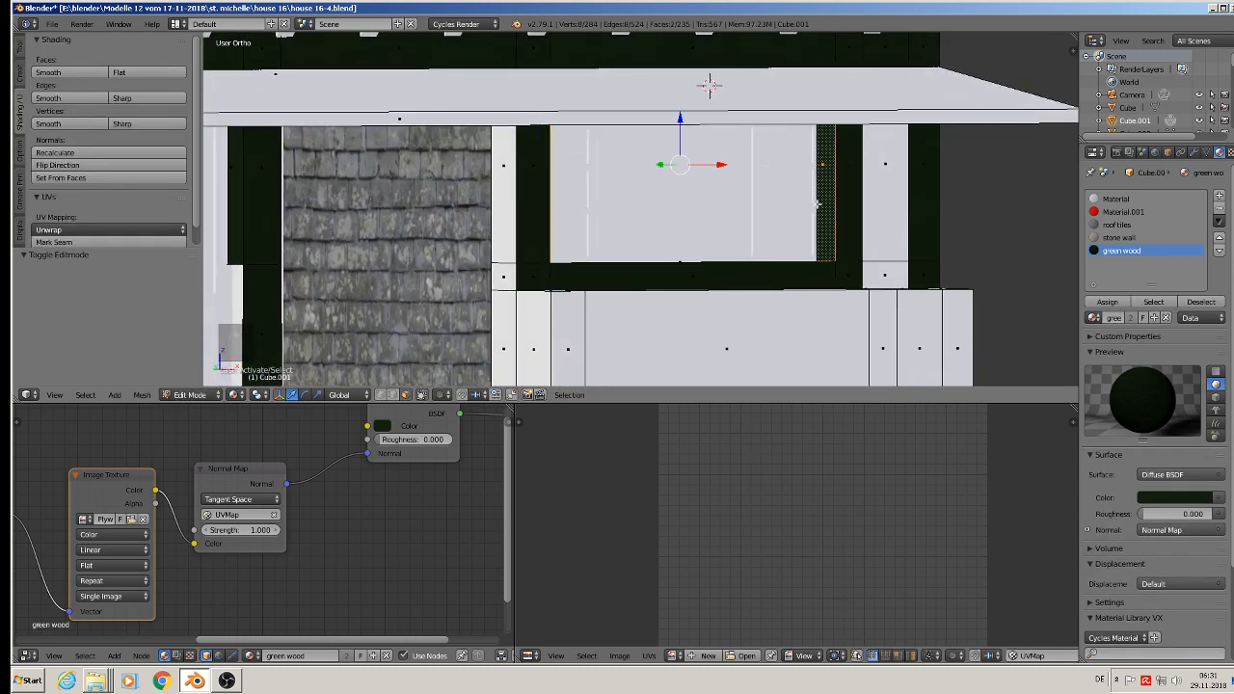
pyautogui.moveTo(823, 193); pyautogui.dragTo(839, 245, button='middle')
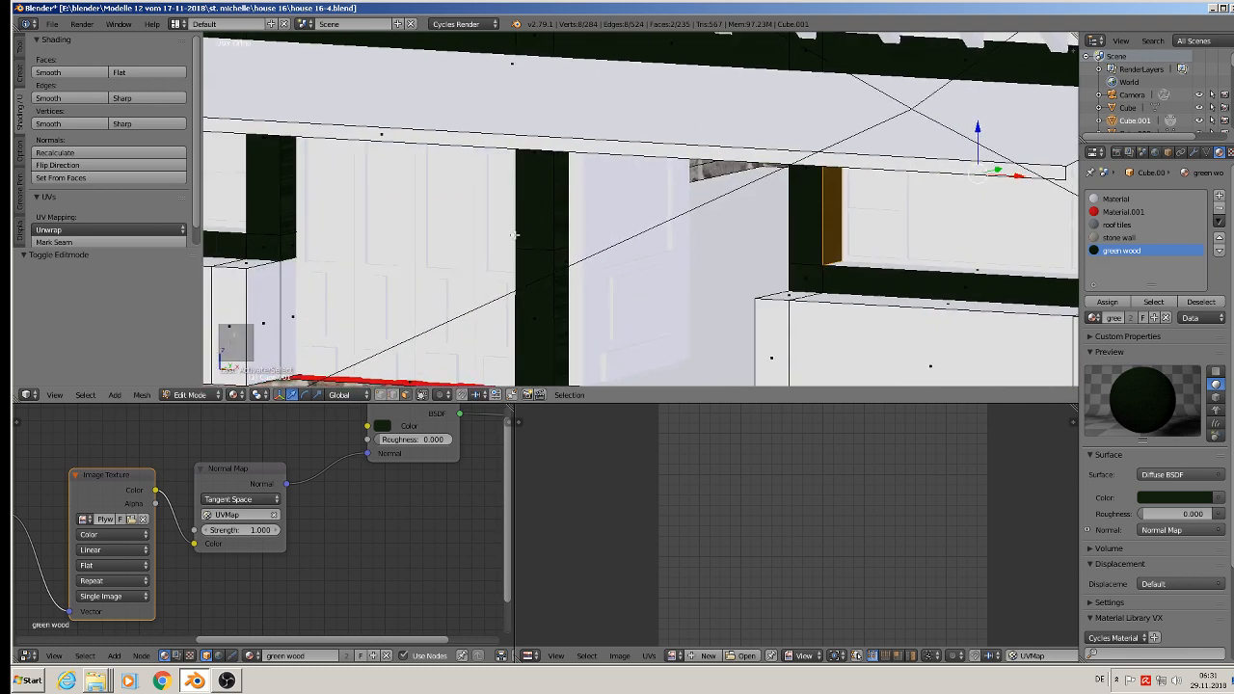
# Step: Add the side faces of the green timber posts around the door opening to the selection
pyautogui.keyDown('shift'); pyautogui.rightClick(572, 208); pyautogui.keyUp('shift')
pyautogui.keyDown('shift'); pyautogui.rightClick(570, 262); pyautogui.keyUp('shift')
pyautogui.moveTo(570, 262); pyautogui.dragTo(654, 279, button='middle')
pyautogui.keyDown('shift'); pyautogui.rightClick(560, 291); pyautogui.keyUp('shift')
pyautogui.keyDown('shift'); pyautogui.rightClick(565, 230); pyautogui.keyUp('shift')
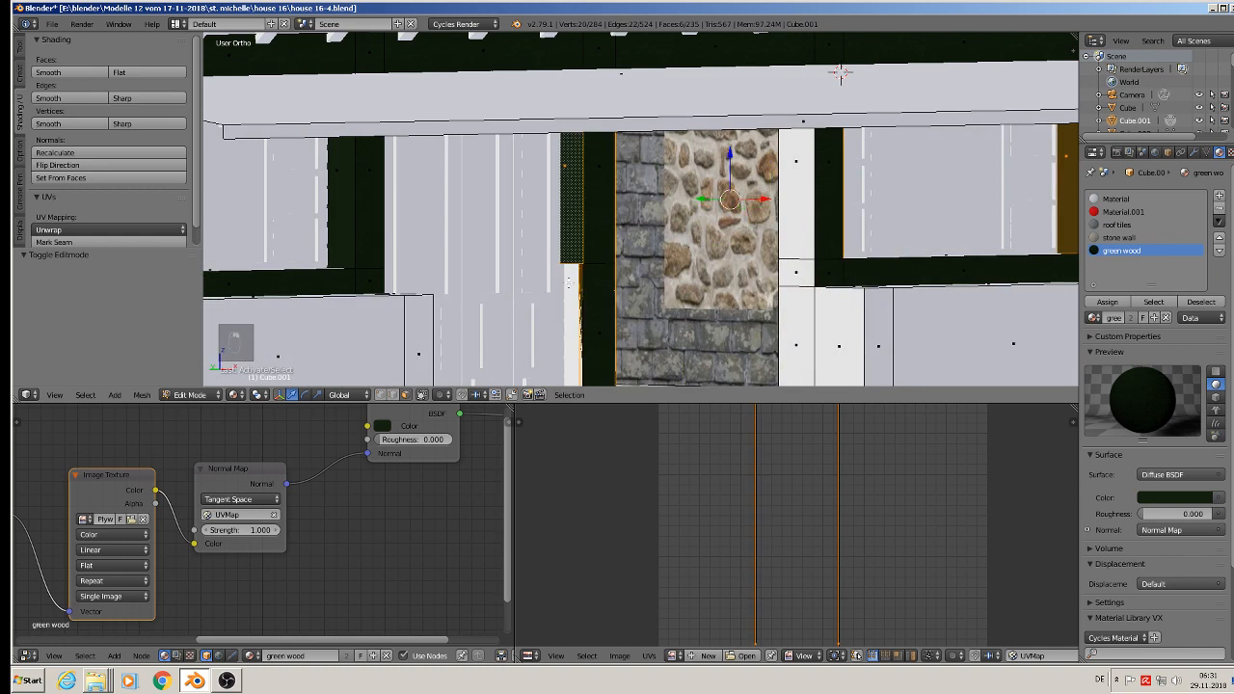
pyautogui.keyDown('shift'); pyautogui.rightClick(569, 282); pyautogui.keyUp('shift')
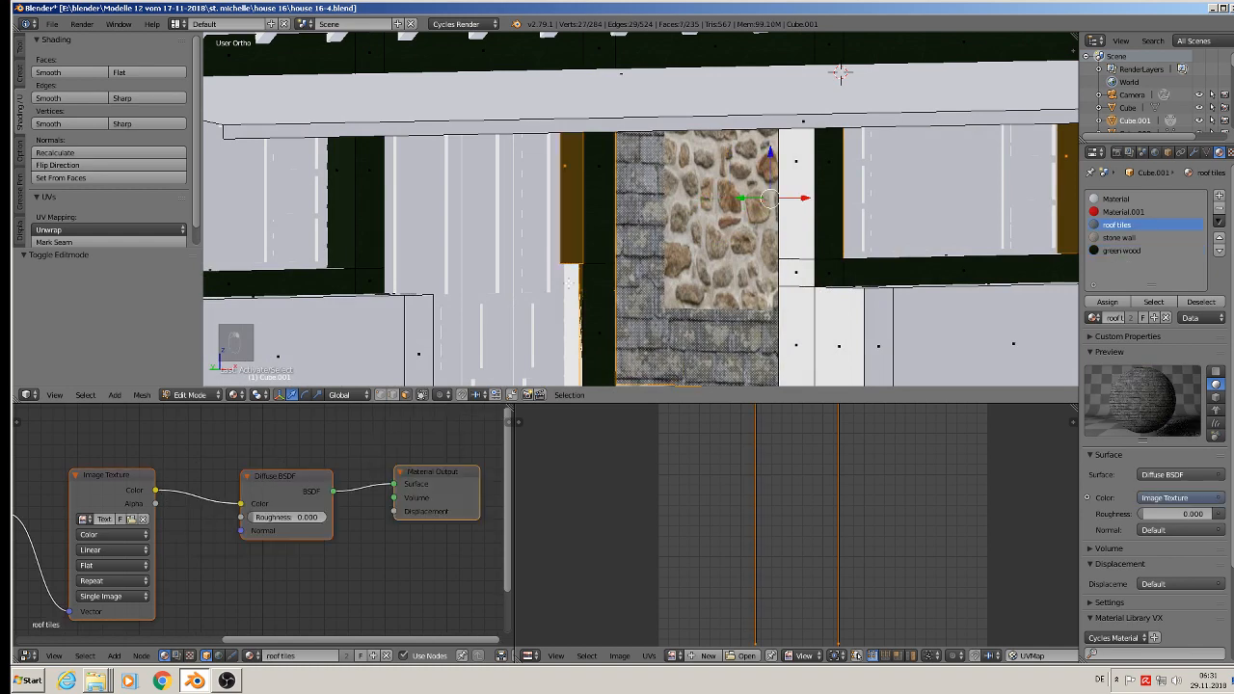
# Step: Add the two inner side faces of the window frame on the other side of the door to the selection
pyautogui.keyDown('shift'); pyautogui.rightClick(379, 233); pyautogui.keyUp('shift')
pyautogui.moveTo(350, 185); pyautogui.dragTo(543, 178, button='middle')
pyautogui.moveTo(416, 181); pyautogui.dragTo(419, 150, button='middle')
pyautogui.keyDown('shift'); pyautogui.rightClick(424, 136); pyautogui.keyUp('shift')
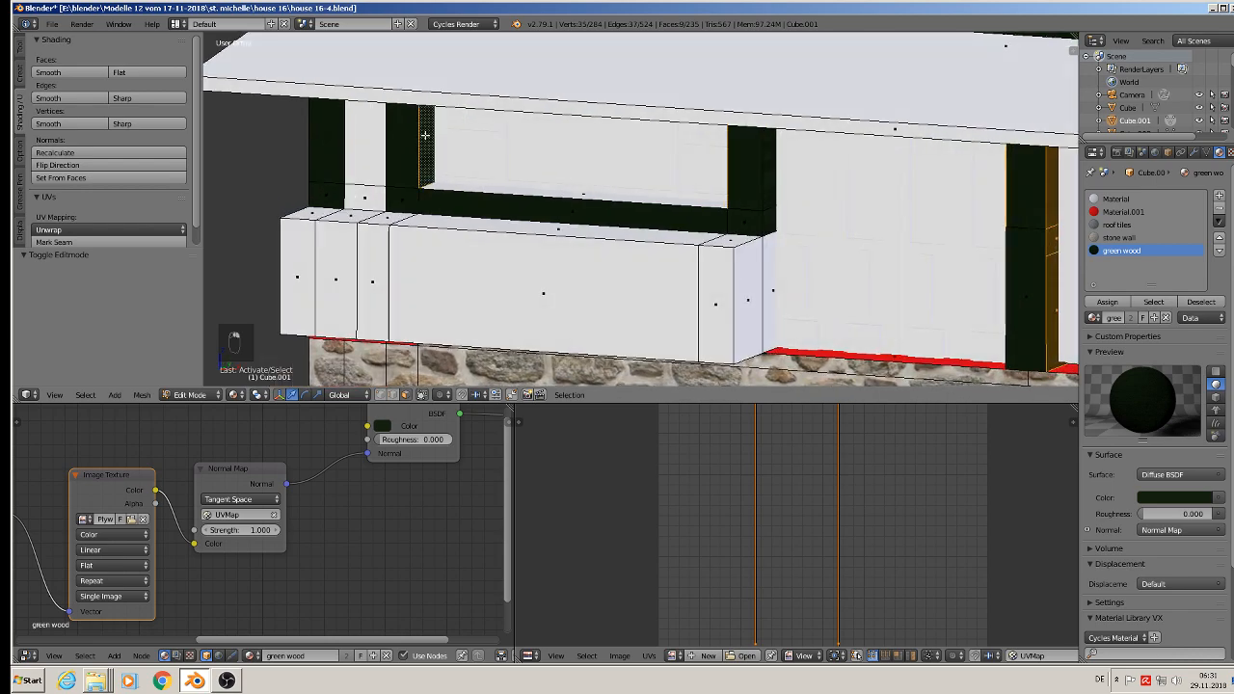
# Step: Deselect the roof-tiled wall face and unwrap the selected timber side faces with Project From View from the side of the house
pyautogui.scroll(-8, 482, 183)
pyautogui.keyDown('shift'); pyautogui.moveTo(1001, 220); pyautogui.dragTo(796, 241, button='middle'); pyautogui.keyUp('shift')
pyautogui.keyDown('shift'); pyautogui.rightClick(851, 248); pyautogui.keyUp('shift')
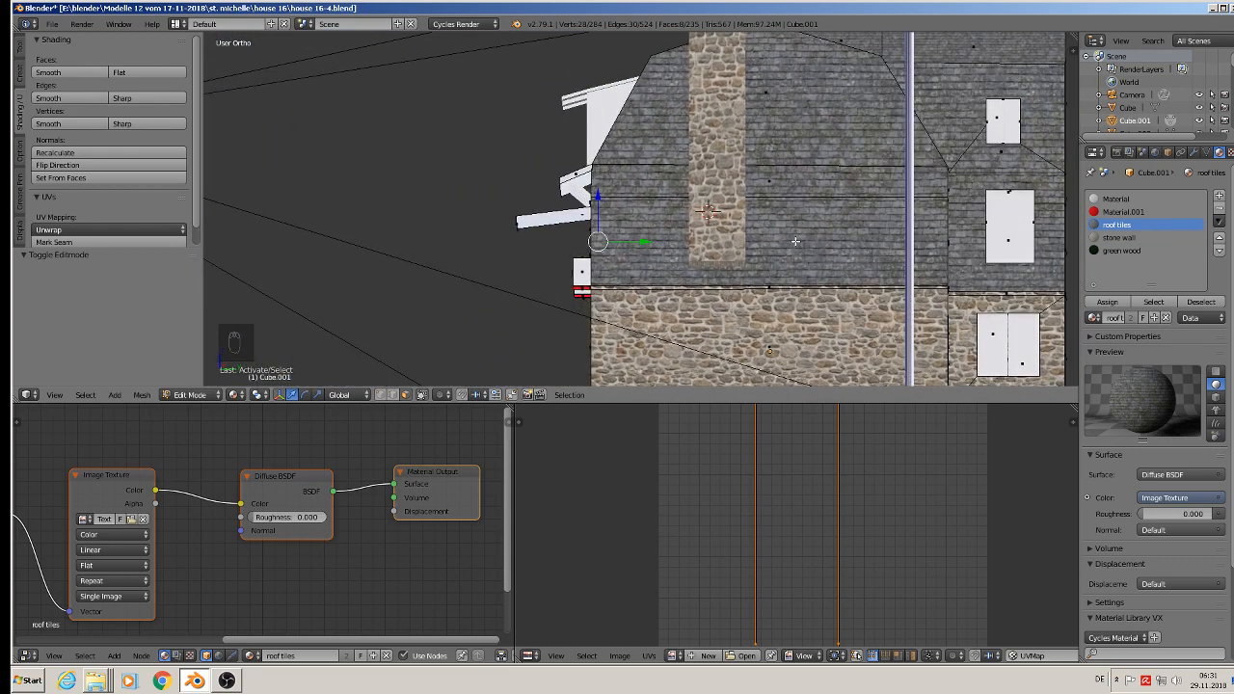
pyautogui.press('u')
pyautogui.click(679, 274)
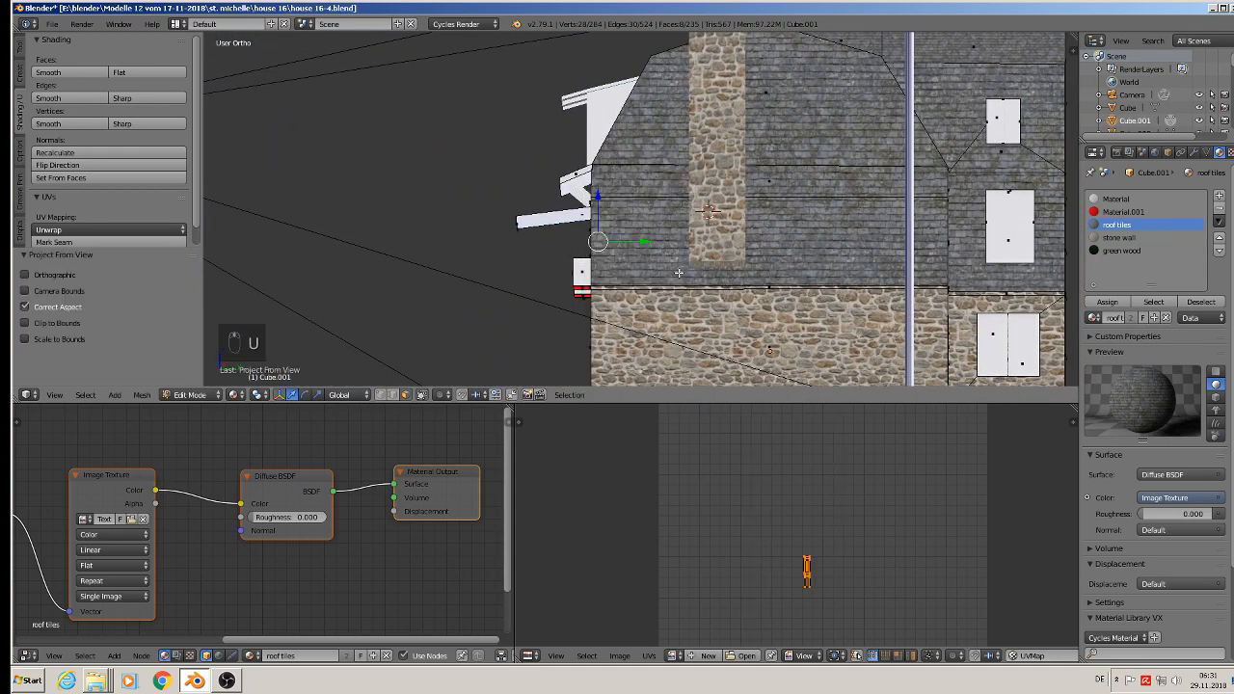
# Step: Scale the projected timber side faces' UVs by 9.08, rotate them 90°, and fine-tune their scale
pyautogui.scroll(4, 990, 178)
pyautogui.scroll(5, 991, 179)
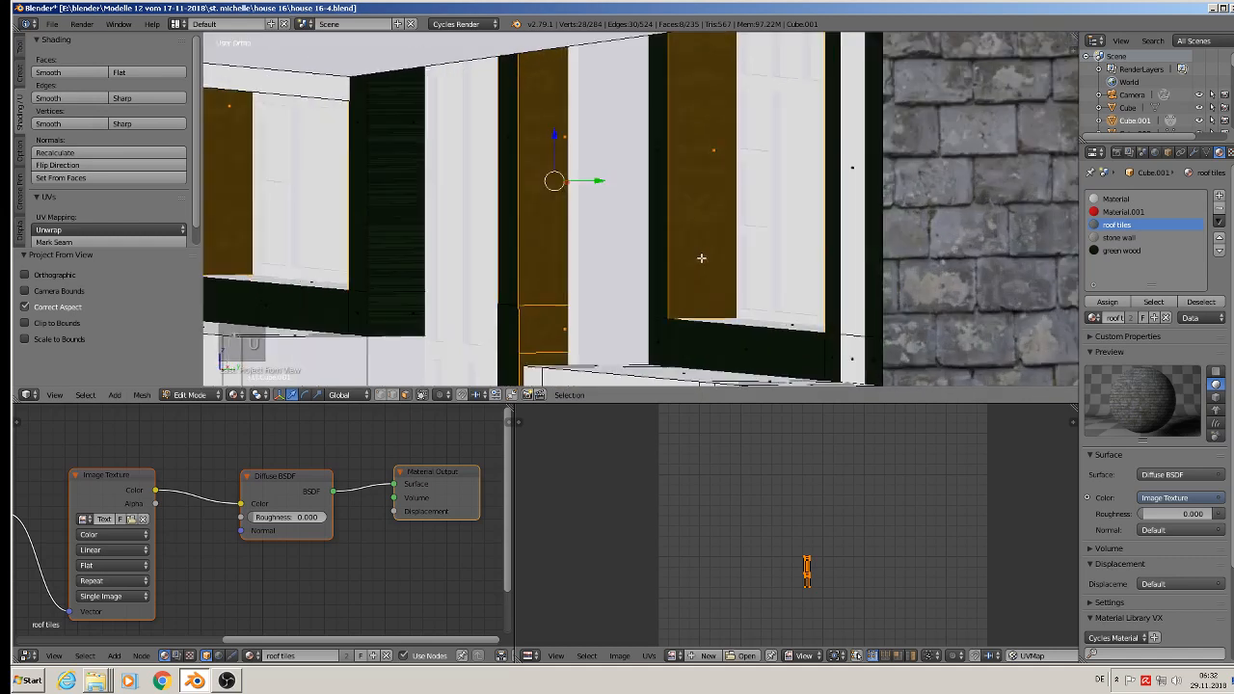
pyautogui.press('s')
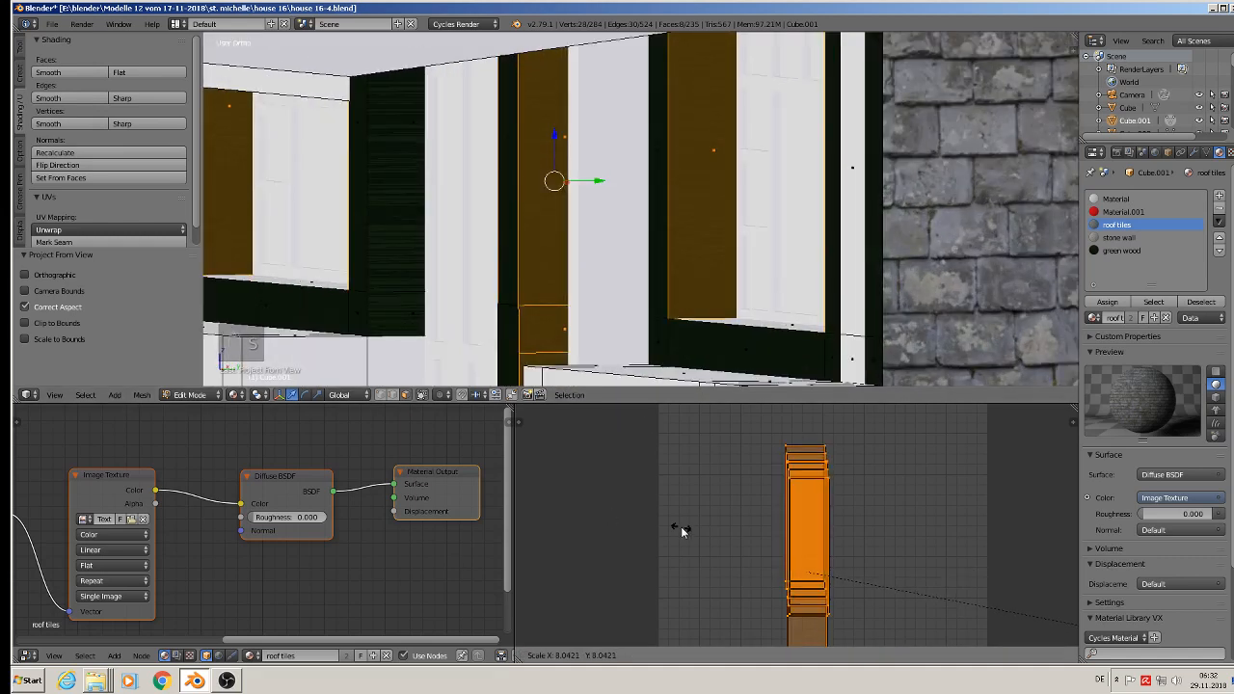
pyautogui.click(804, 546)
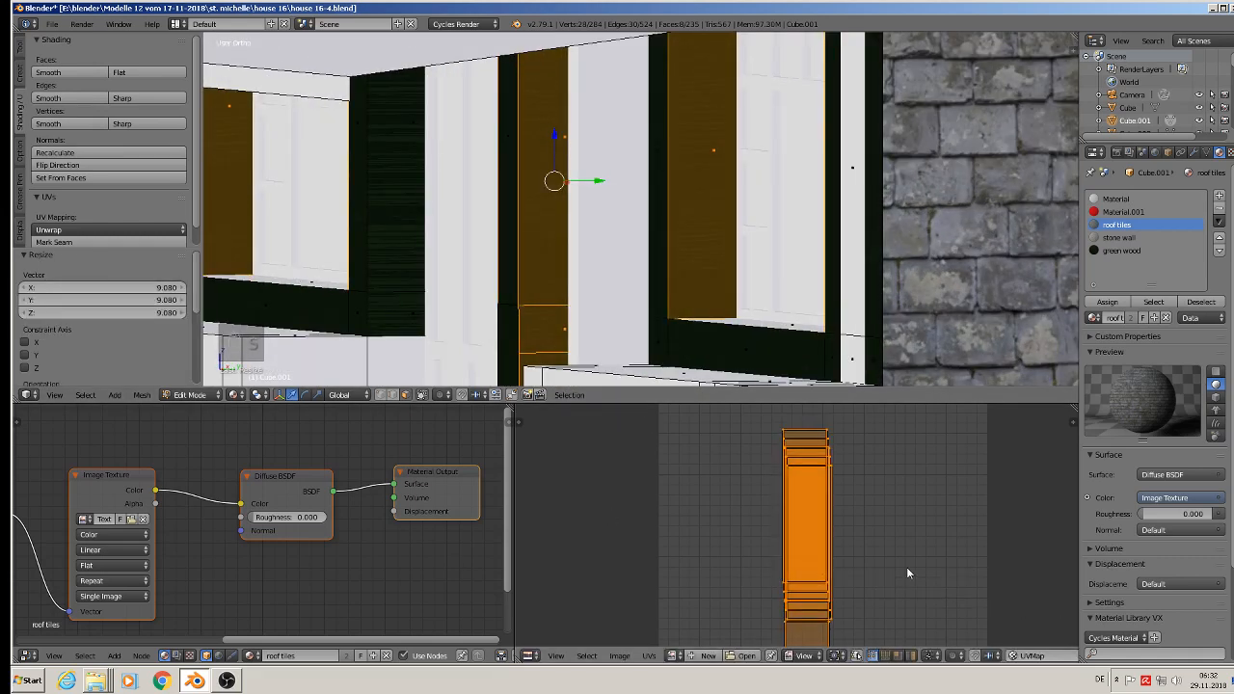
pyautogui.write('r90')
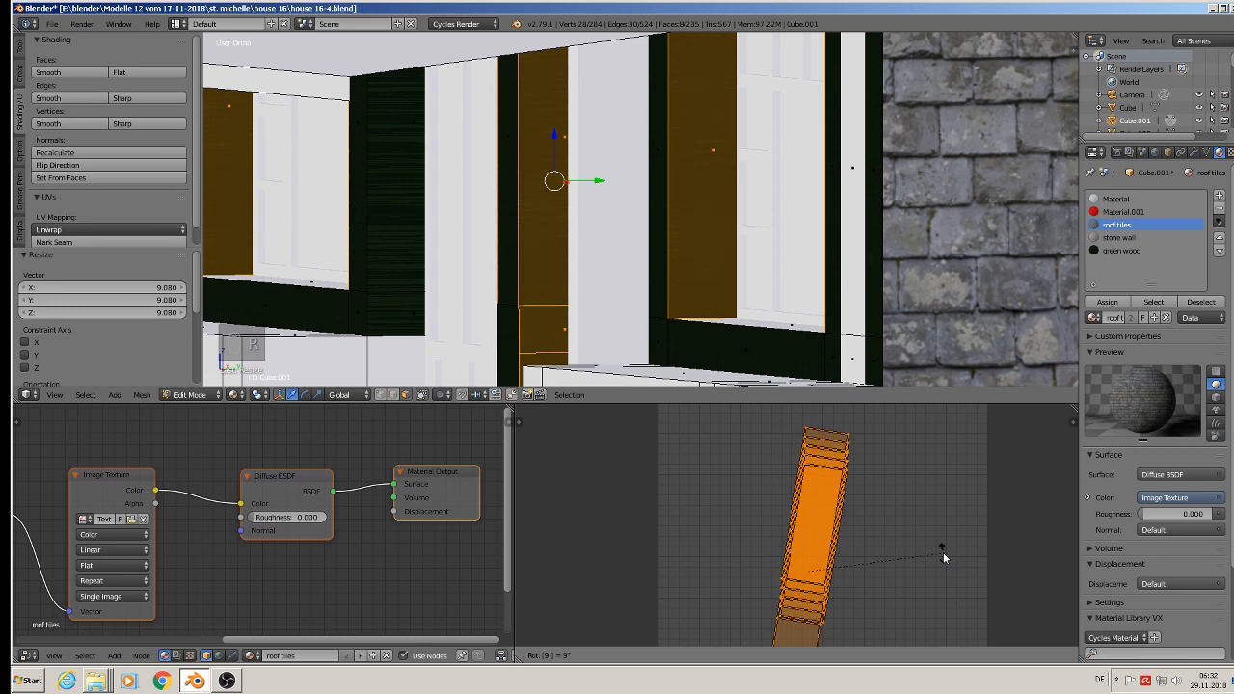
pyautogui.press('Return')
pyautogui.press('s')
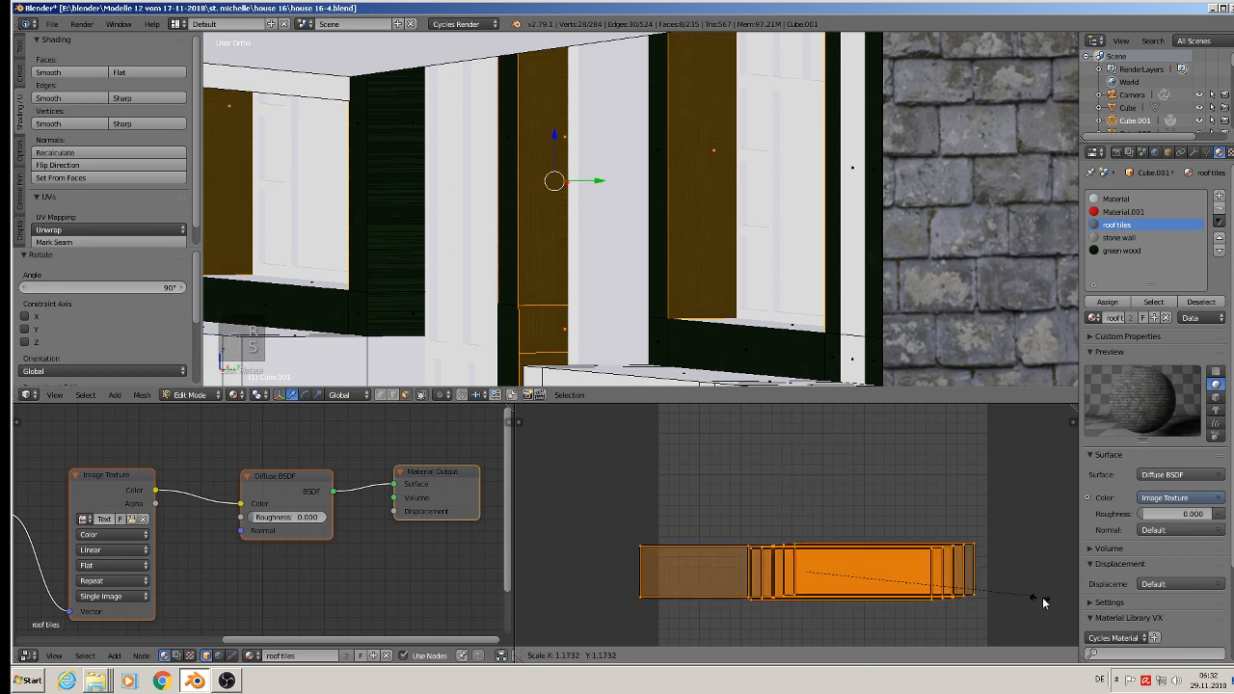
pyautogui.click(726, 429)
pyautogui.press('Tab')
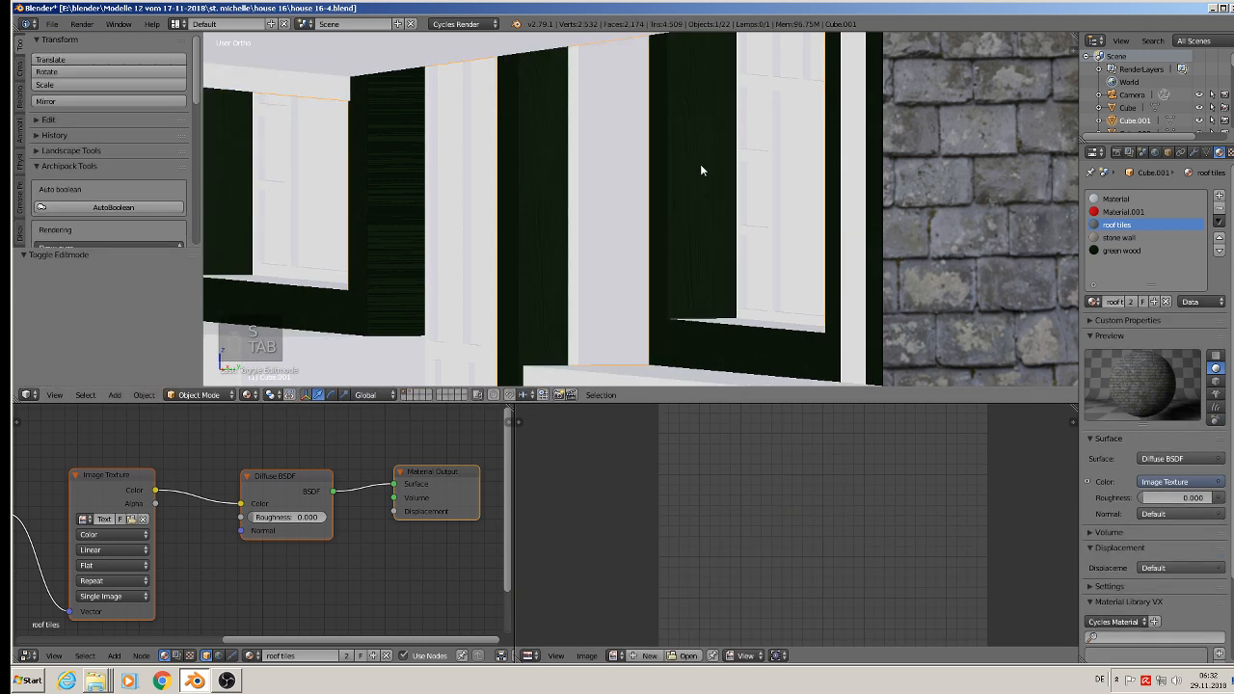
pyautogui.scroll(2, 699, 145)
pyautogui.scroll(-3, 695, 225)
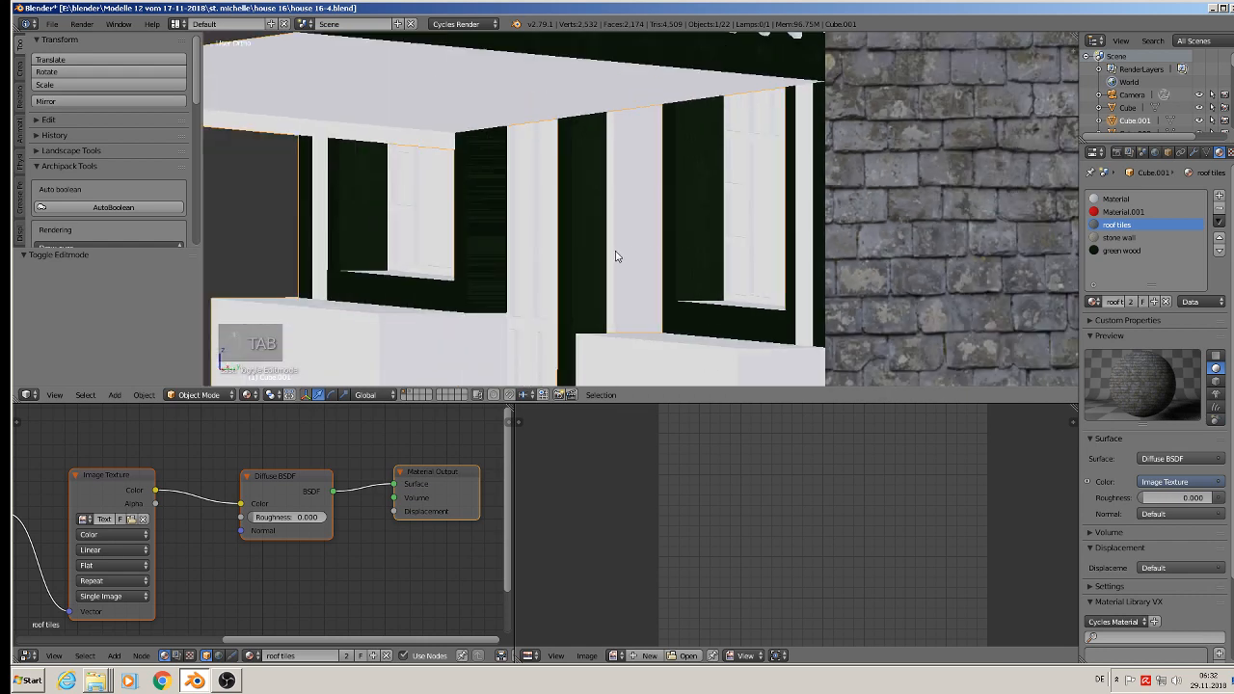
# Step: Select the two green side faces of the window-frame post beside the door opening and unwrap them with Project From View
pyautogui.press('Tab')
pyautogui.rightClick(491, 226)
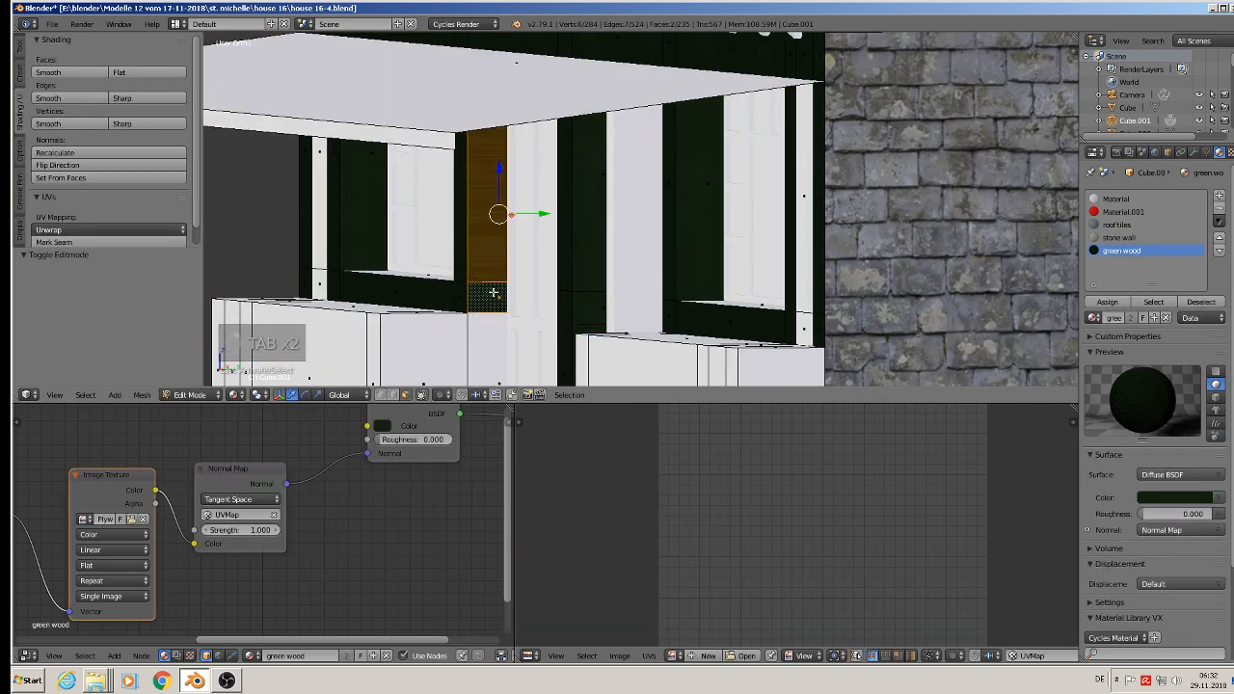
pyautogui.scroll(4, 605, 275)
pyautogui.moveTo(605, 275); pyautogui.dragTo(540, 318, button='middle')
pyautogui.press('u')
pyautogui.click(470, 289)
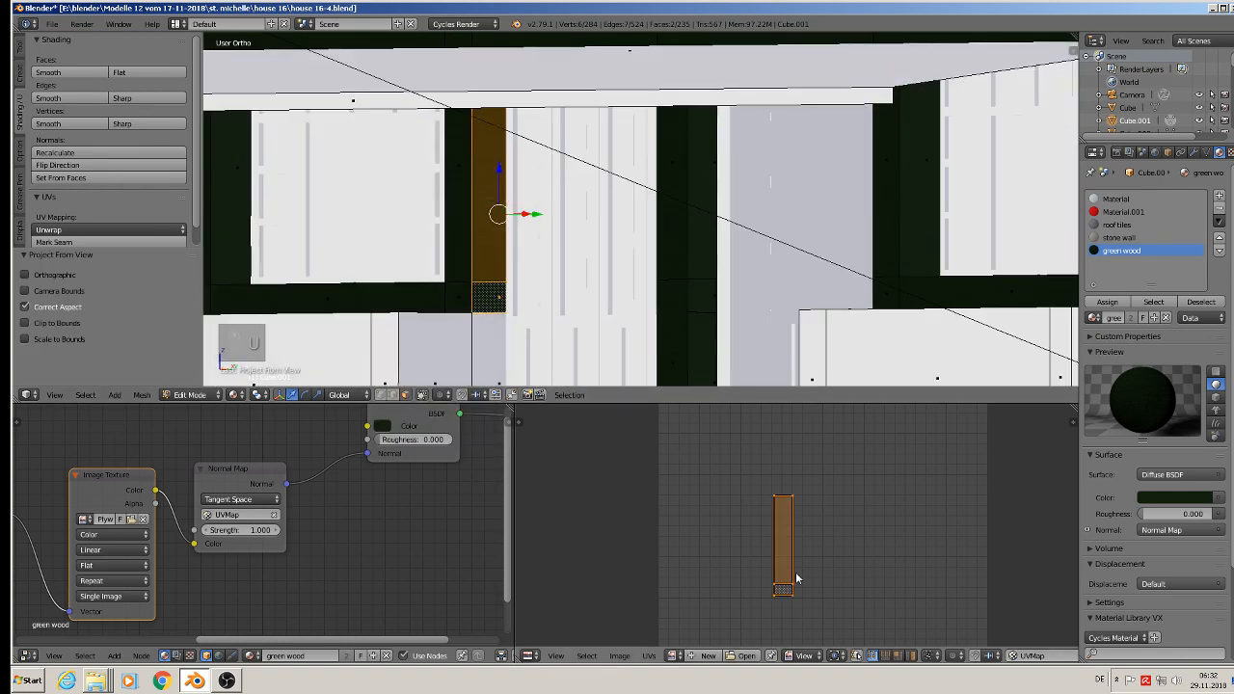
# Step: Rotate the post side faces' UVs 90° and scale them up about 2 times
pyautogui.write('r90')
pyautogui.press('Return')
pyautogui.press('s')
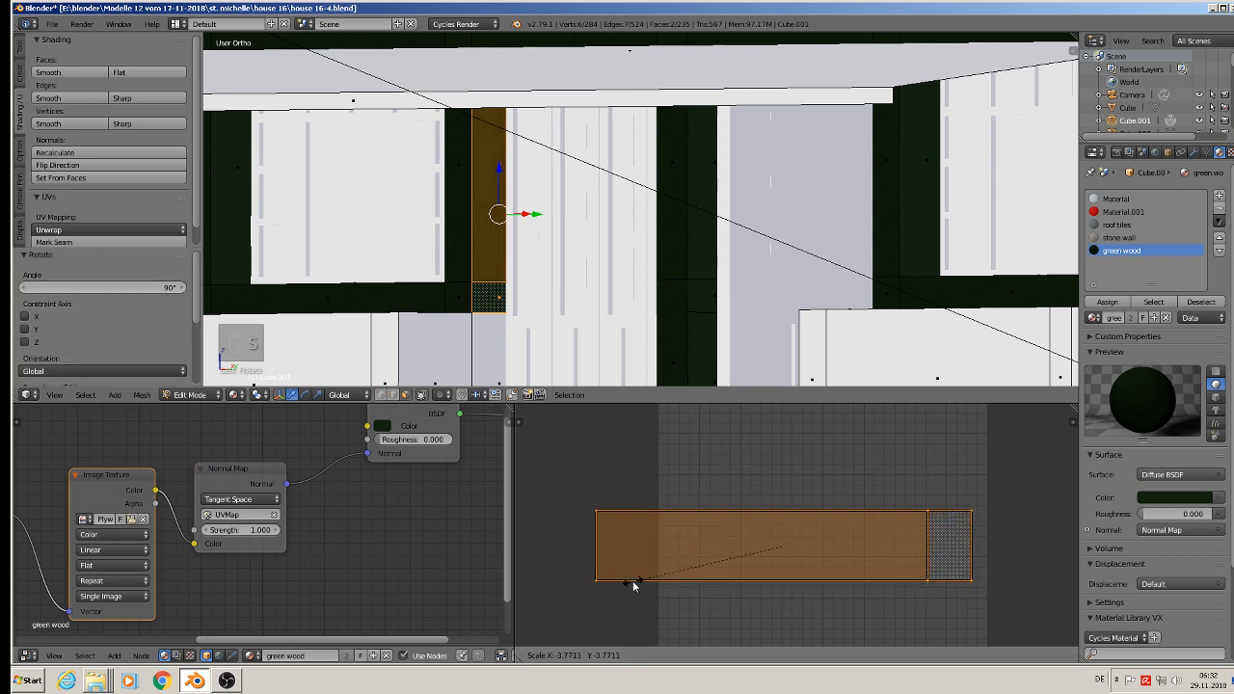
pyautogui.click(715, 591)
pyautogui.press('Tab')
# Step: Save the current house file with the retextured timber side faces
pyautogui.scroll(-6, 473, 264)
pyautogui.moveTo(473, 264); pyautogui.dragTo(312, 234, button='middle')
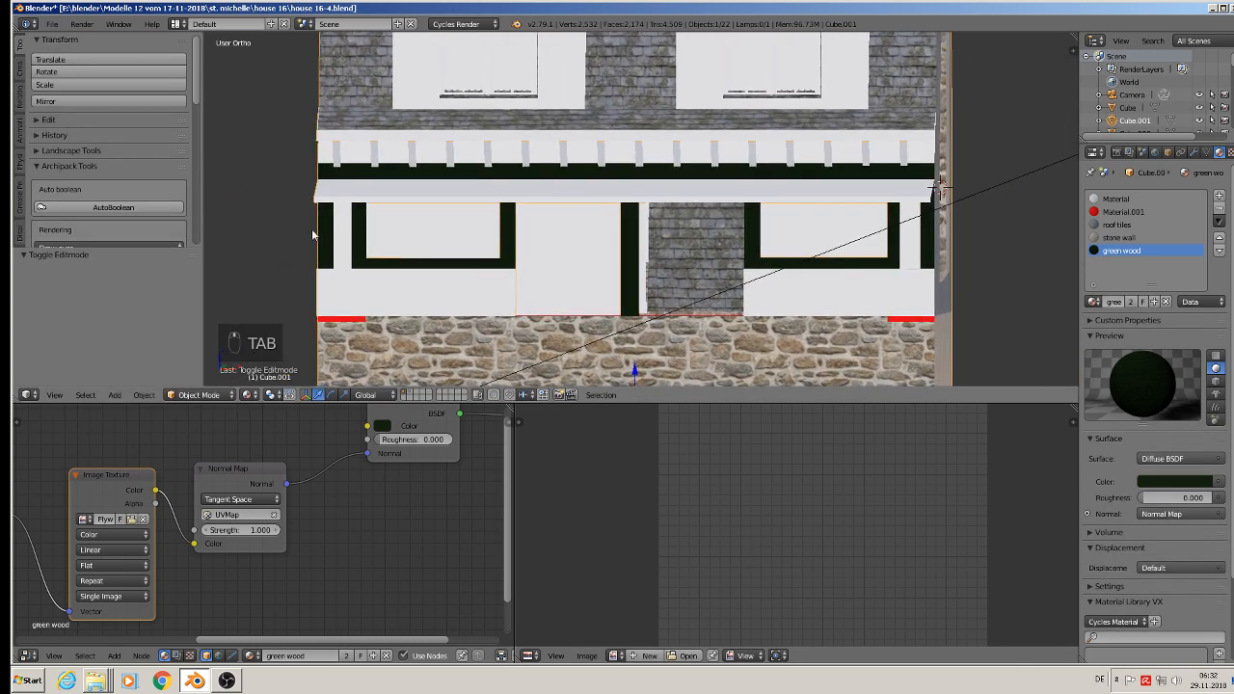
pyautogui.click(52, 23)
pyautogui.scroll(-3, 455, 167)
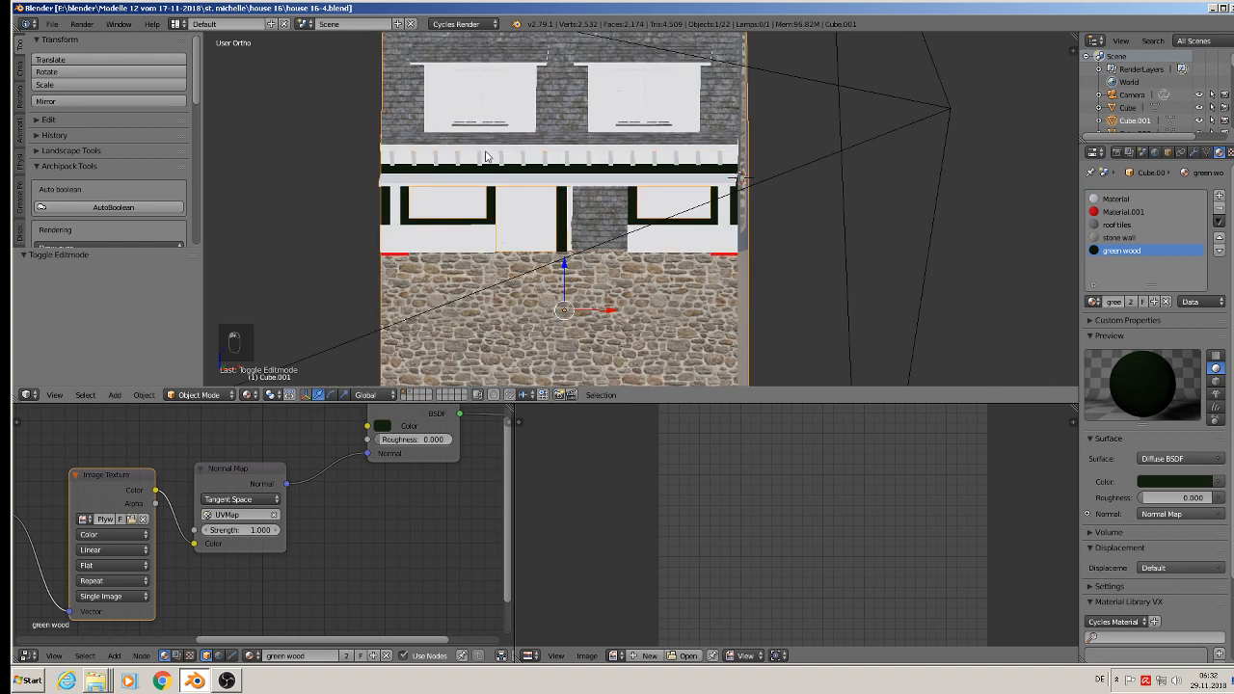
# Step: Select the arrayed row of slanted brackets under the eaves and open its mesh for editing
pyautogui.keyDown('shift'); pyautogui.moveTo(485, 155); pyautogui.dragTo(434, 200, button='middle'); pyautogui.keyUp('shift')
pyautogui.scroll(4, 433, 197)
pyautogui.keyDown('shift'); pyautogui.moveTo(328, 184); pyautogui.dragTo(613, 151, button='middle'); pyautogui.keyUp('shift')
pyautogui.scroll(3, 613, 154)
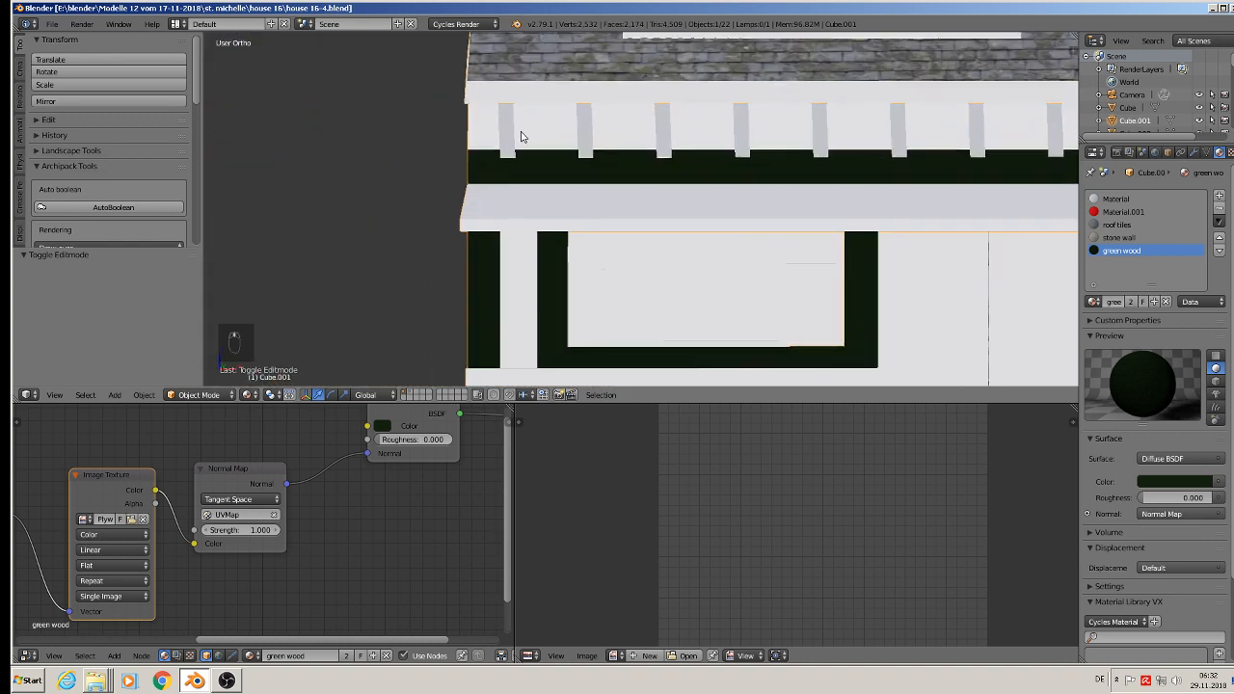
pyautogui.rightClick(518, 137)
pyautogui.scroll(3, 518, 137)
pyautogui.press('Tab')
pyautogui.moveTo(518, 137); pyautogui.dragTo(511, 102, button='middle')
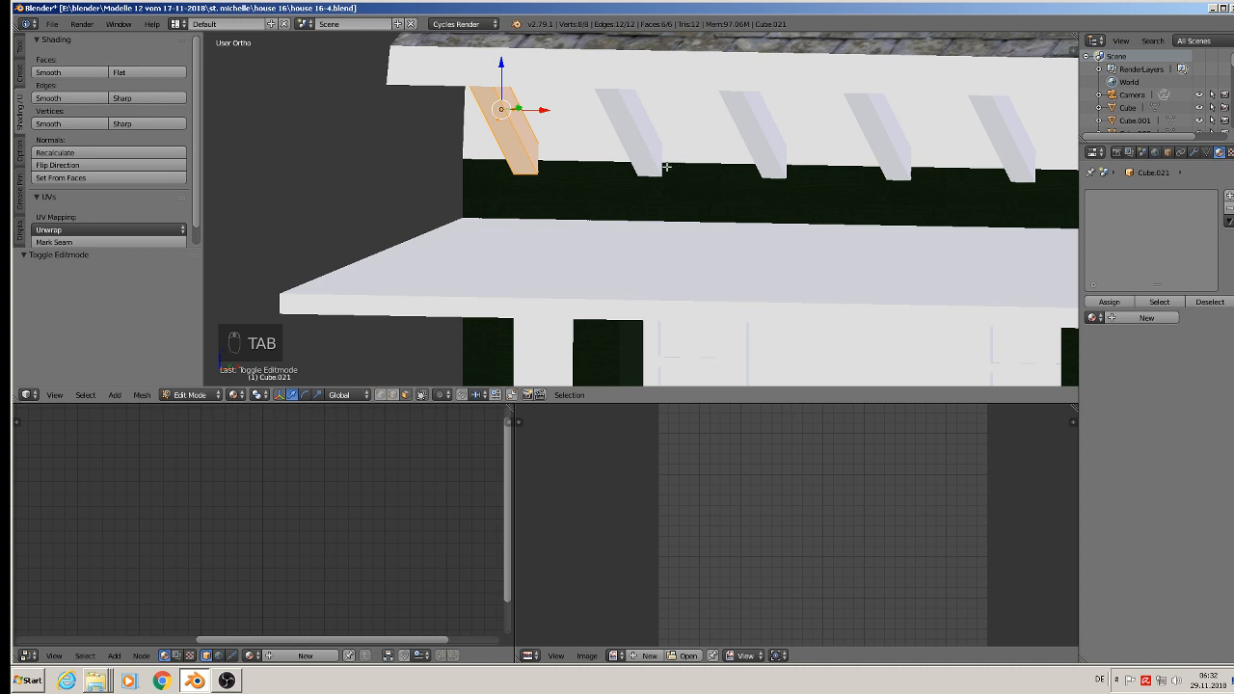
# Step: Try to unwrap the bracket mesh with the standard Unwrap while its Array modifier is still live
pyautogui.click(1194, 152)
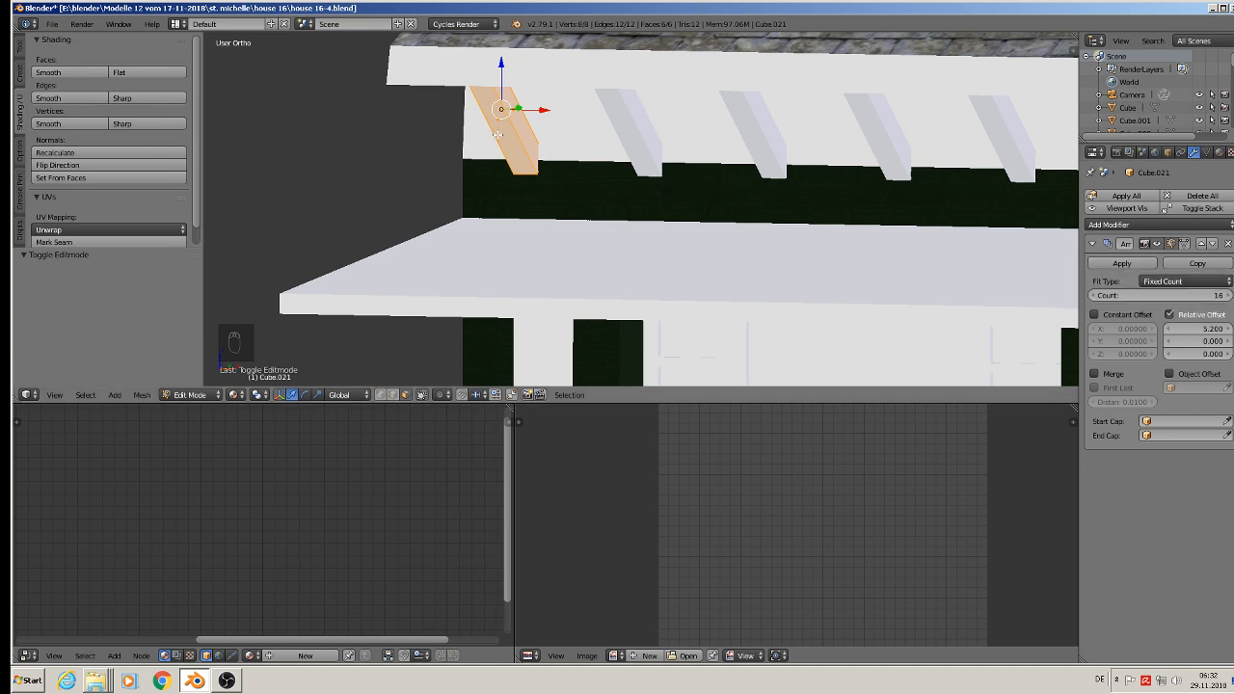
pyautogui.press('u')
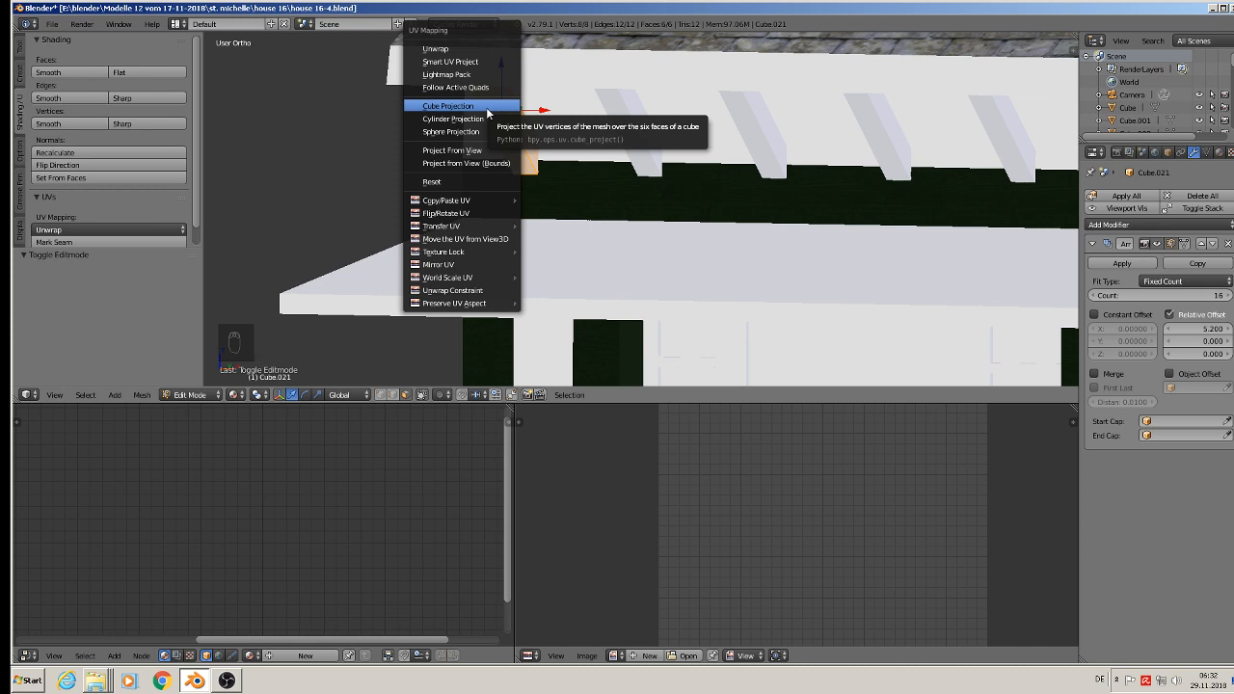
pyautogui.click(468, 51)
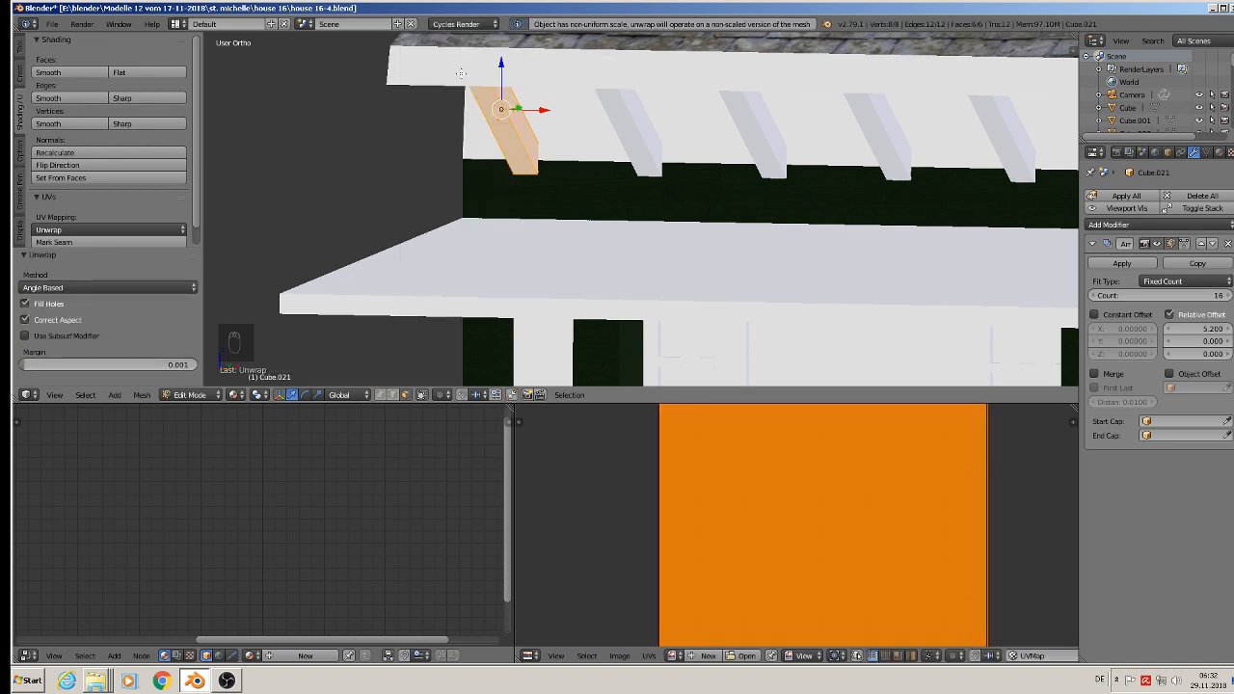
# Step: Apply the brackets' Array modifier and the bracket object's scale
pyautogui.press('Tab')
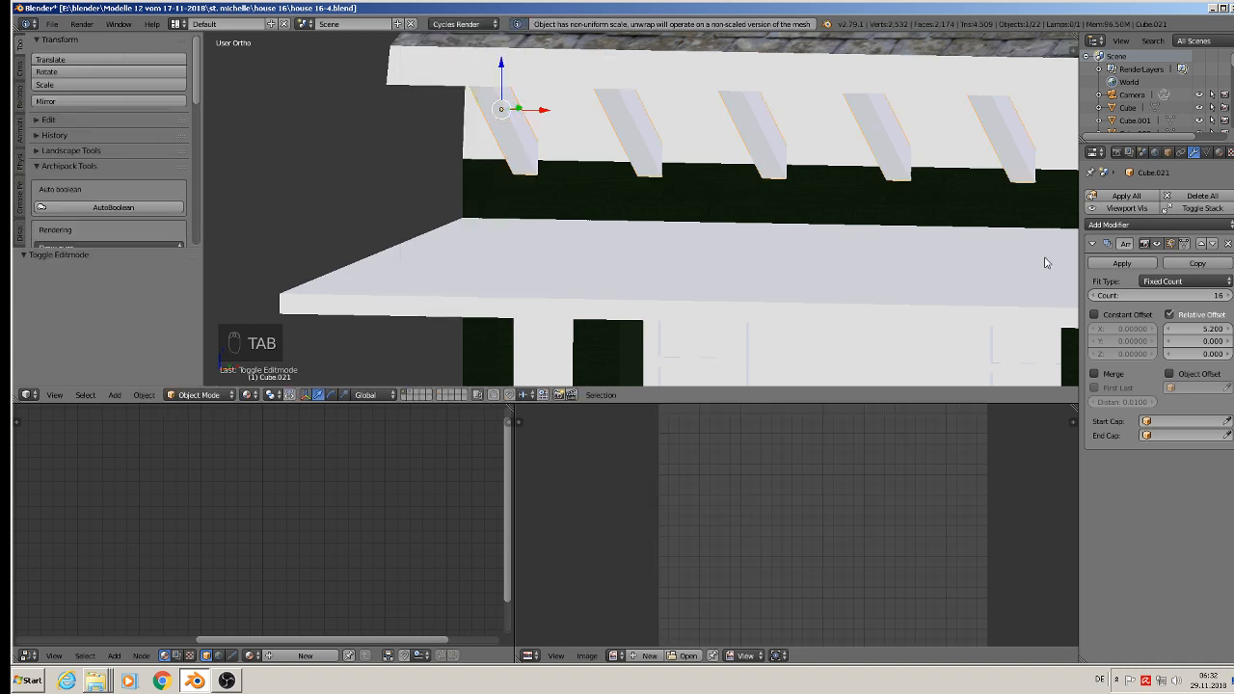
pyautogui.click(1123, 263)
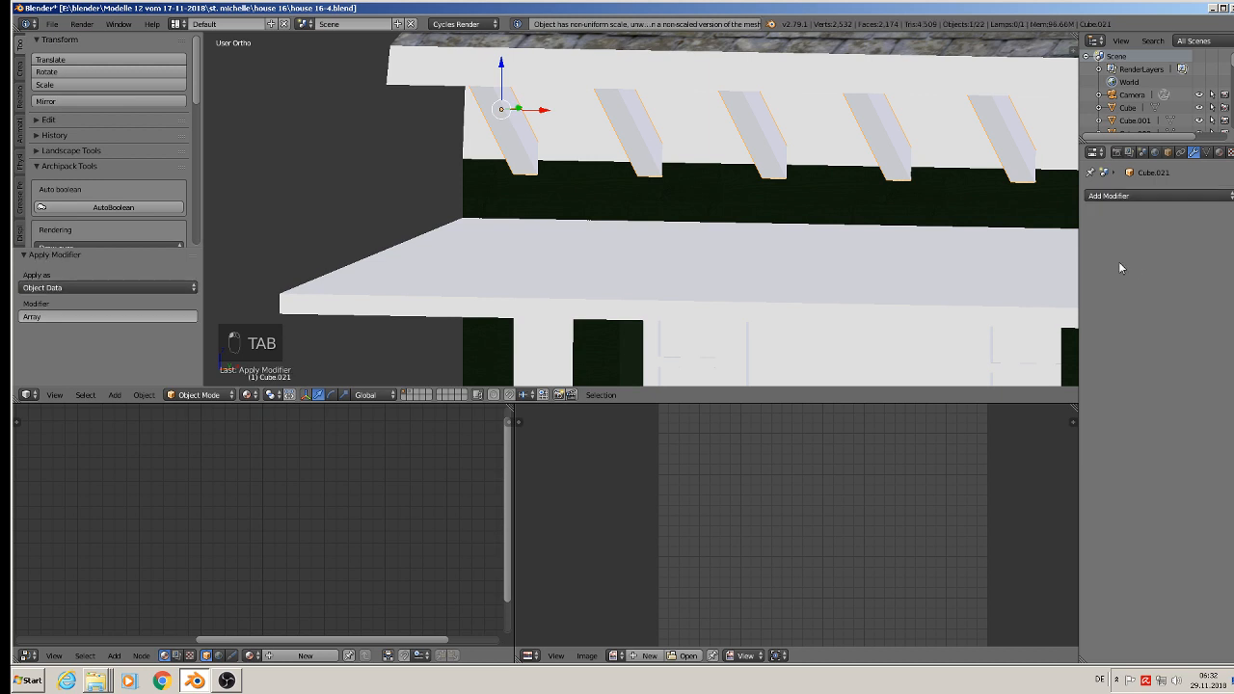
pyautogui.click(143, 396)
pyautogui.moveTo(178, 289)
pyautogui.press('Tab')
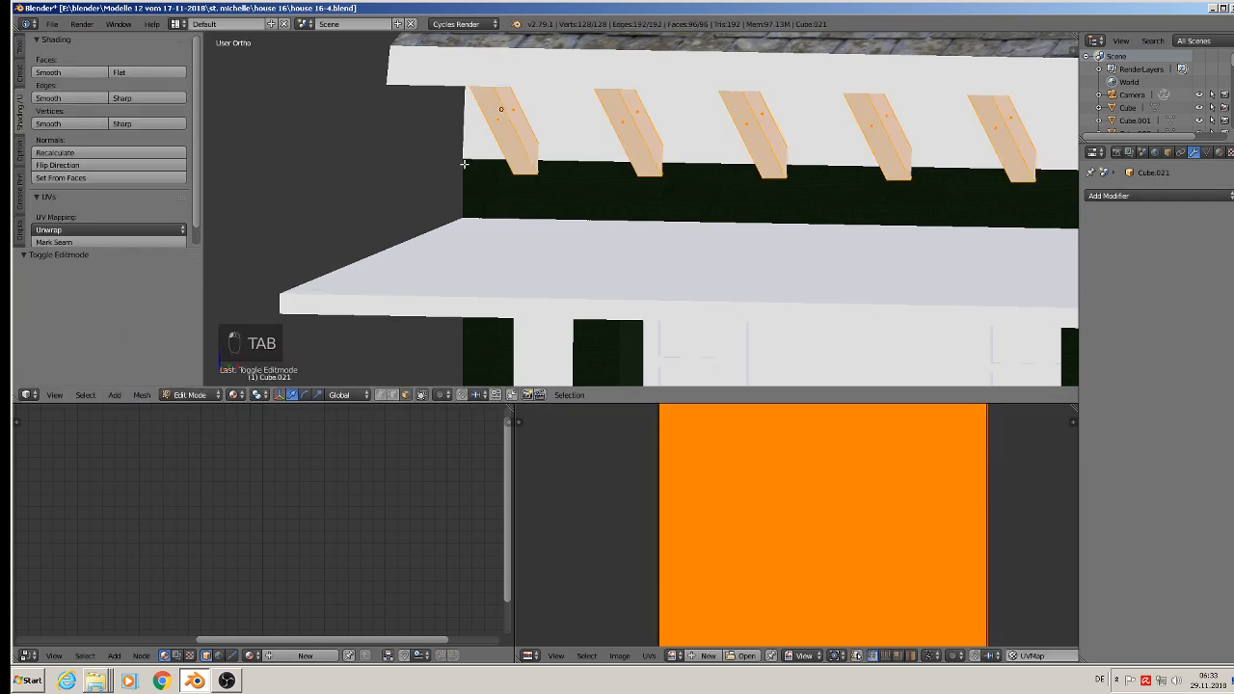
pyautogui.click(142, 395)
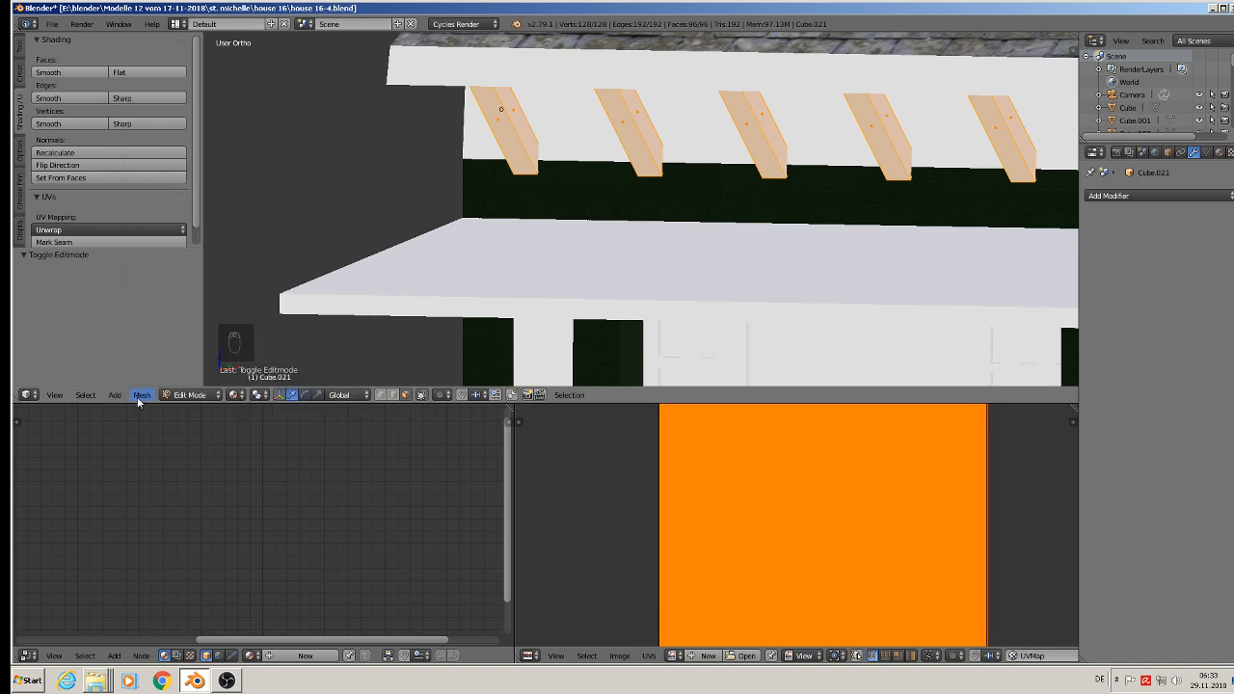
pyautogui.press('Tab')
pyautogui.click(145, 395)
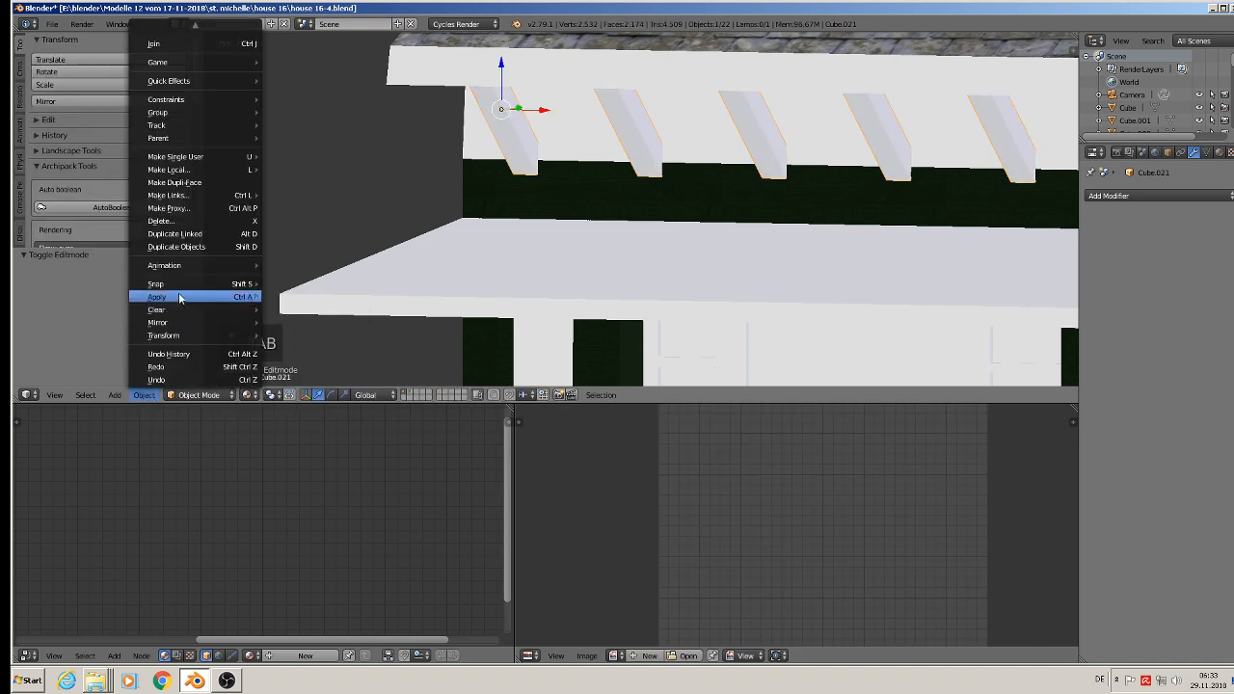
pyautogui.moveTo(182, 297)
pyautogui.click(316, 336)
# Step: Unwrap all bracket faces with the standard Unwrap and give them the existing green wood material
pyautogui.press('Tab')
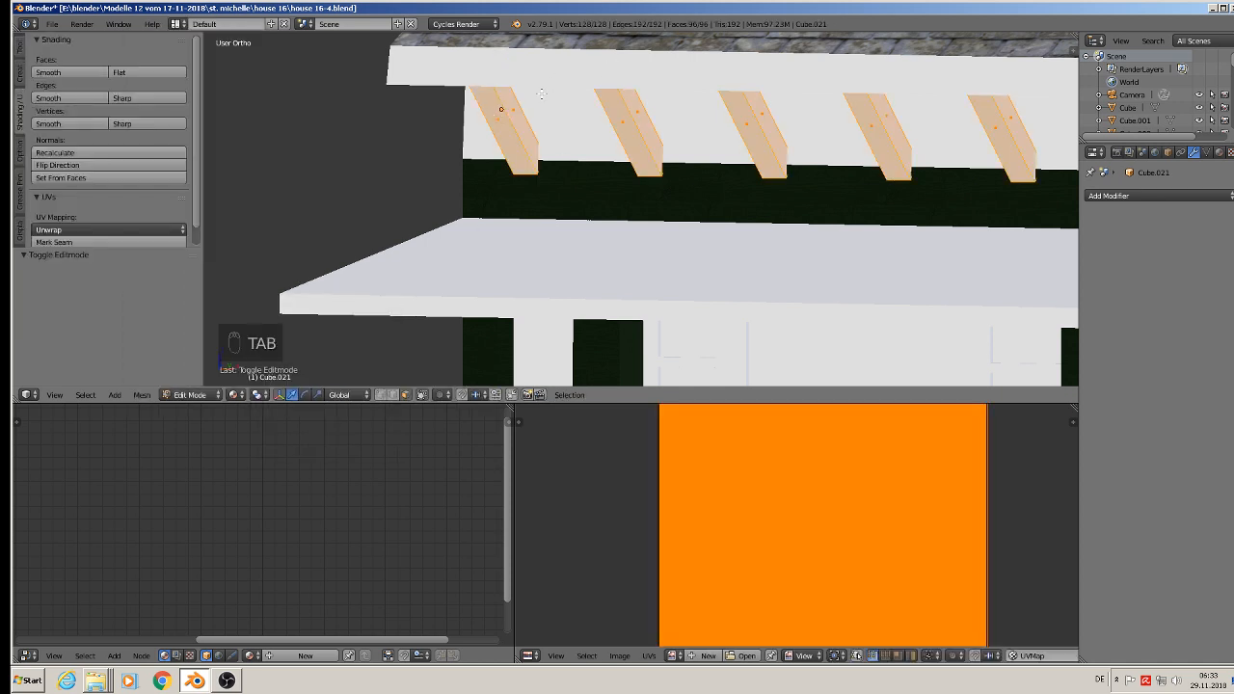
pyautogui.press('u')
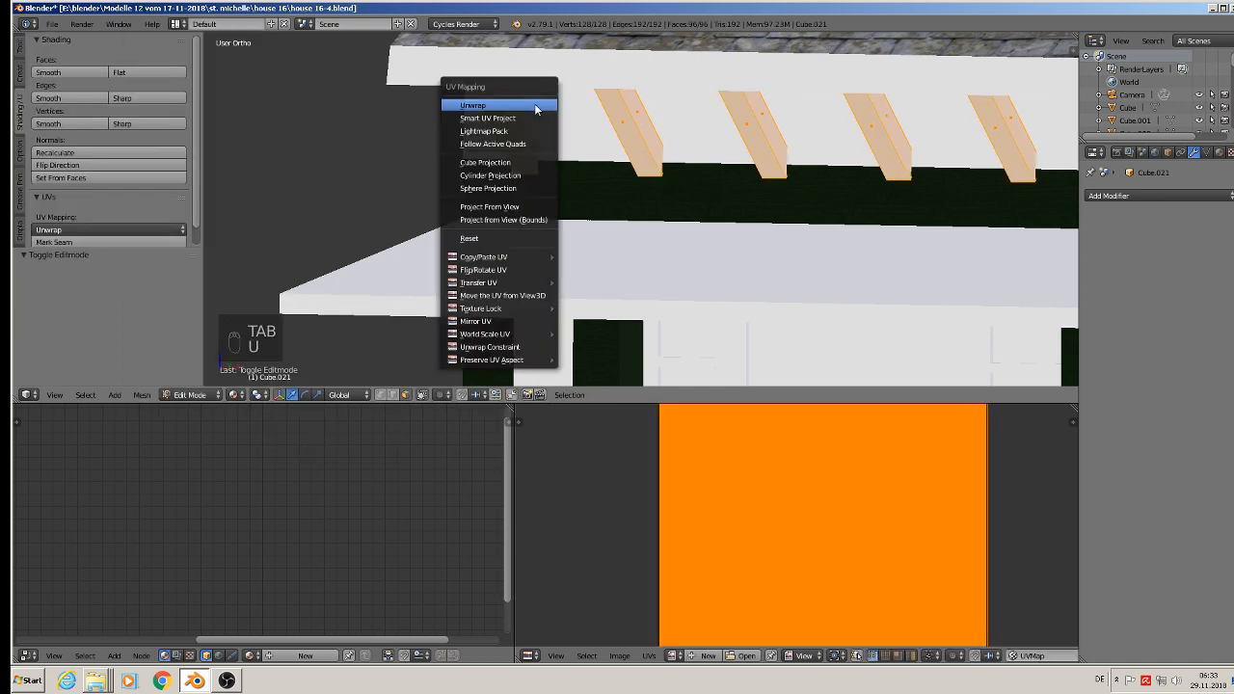
pyautogui.click(535, 103)
pyautogui.click(1219, 153)
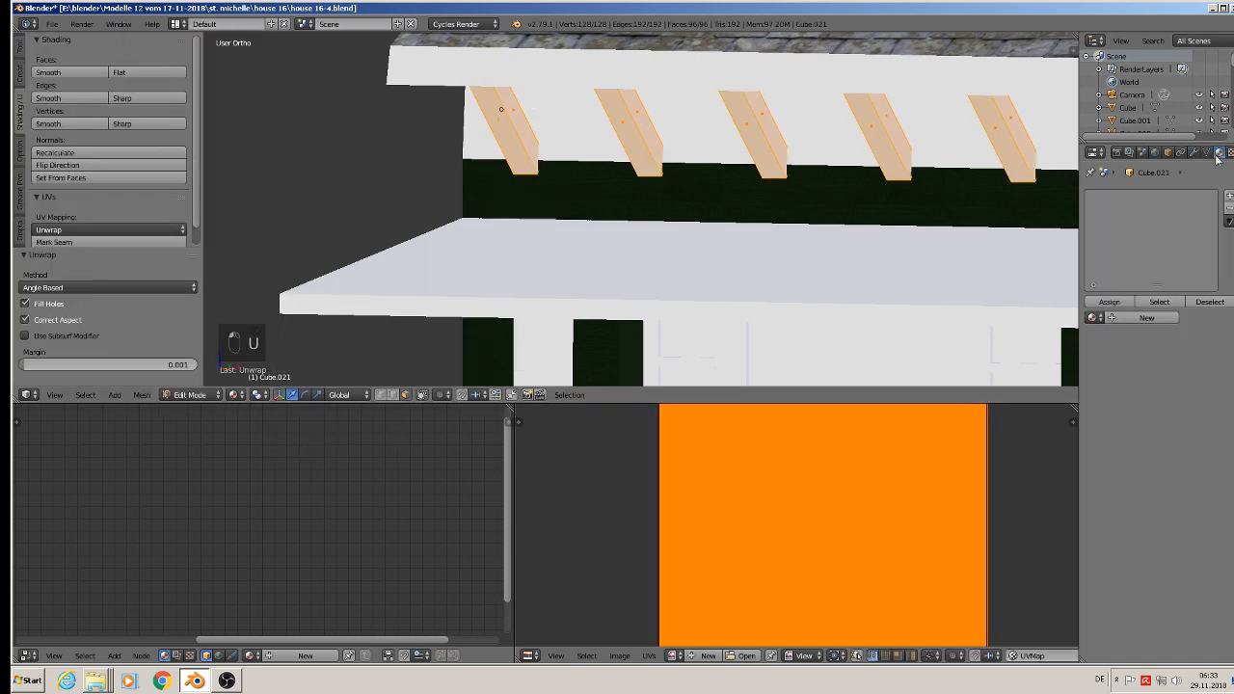
pyautogui.click(1092, 318)
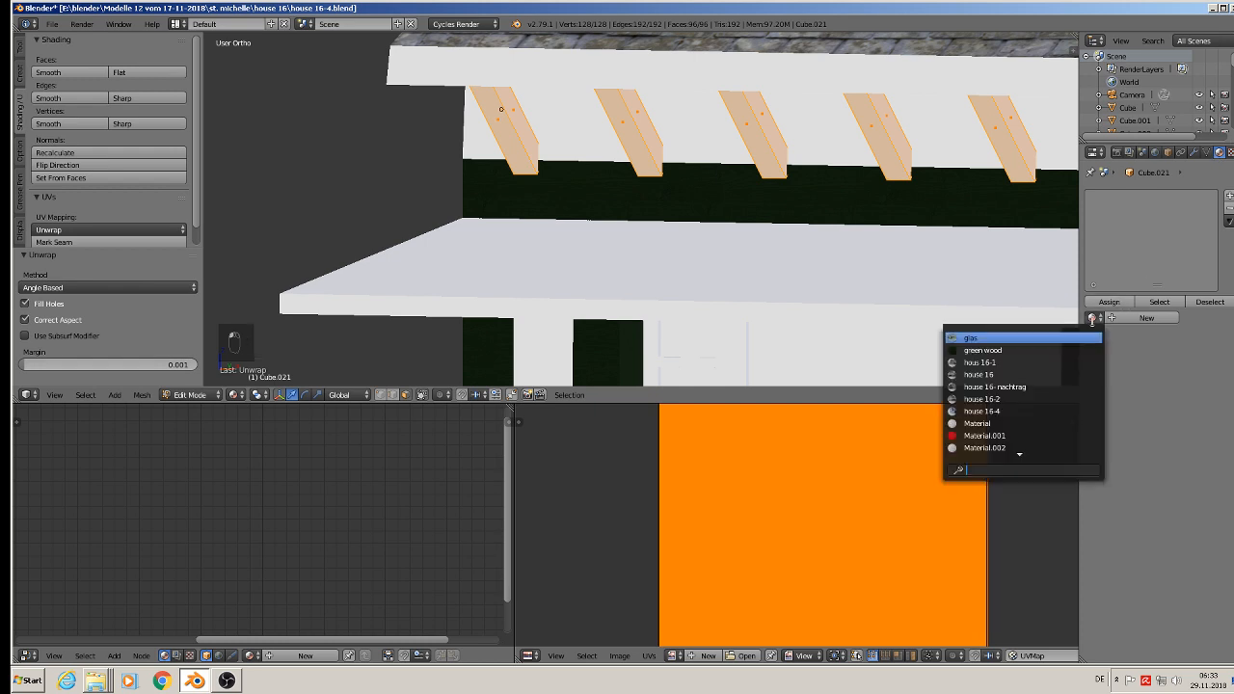
pyautogui.click(1072, 349)
# Step: Scale down the brackets' UV layout uniformly to adjust the wood grain on their faces
pyautogui.scroll(4, 678, 173)
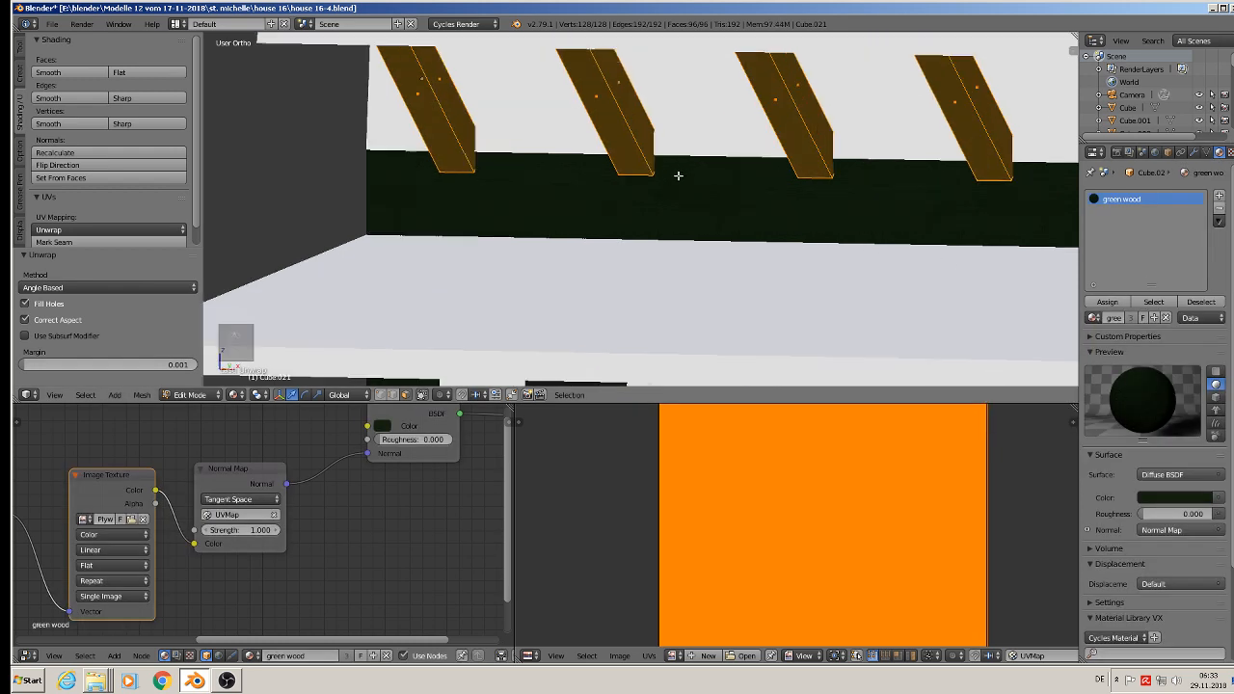
pyautogui.keyDown('shift'); pyautogui.moveTo(585, 129); pyautogui.dragTo(624, 292, button='middle'); pyautogui.keyUp('shift')
pyautogui.scroll(3, 549, 188)
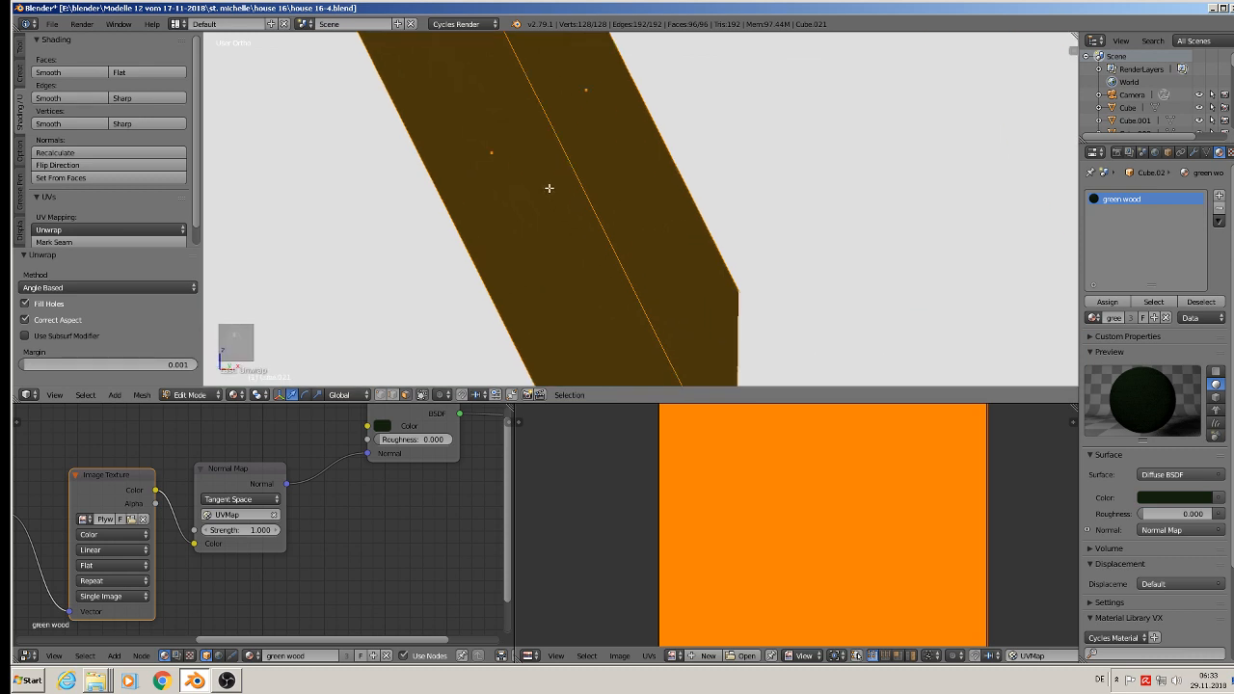
pyautogui.press('s')
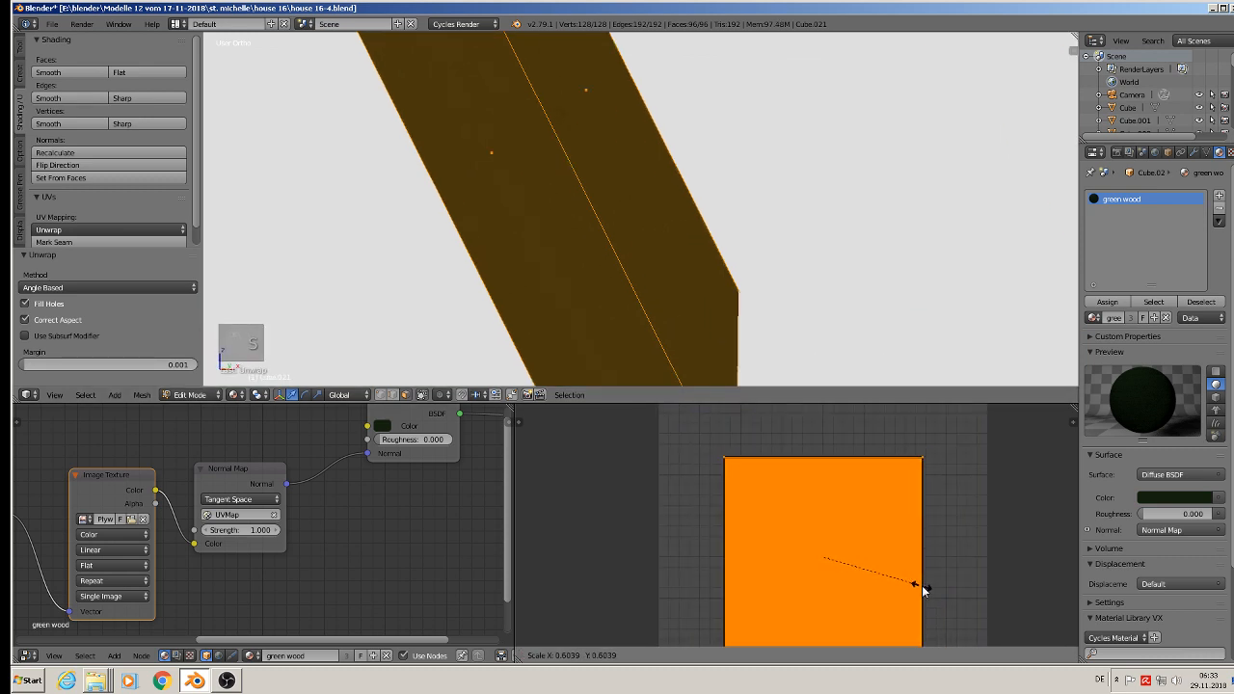
pyautogui.click(941, 604)
pyautogui.scroll(-3, 762, 277)
pyautogui.press('Tab')
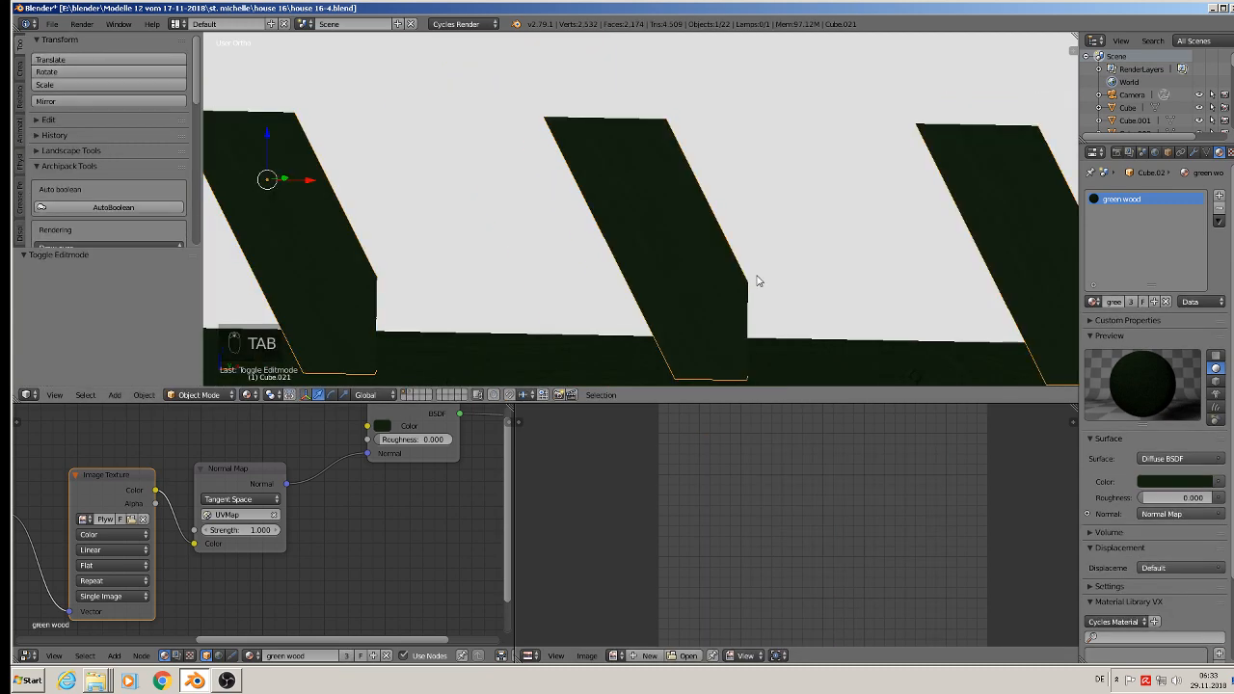
# Step: Deselect all objects and save the house file with the green wood brackets
pyautogui.scroll(-4, 755, 283)
pyautogui.scroll(-2, 734, 298)
pyautogui.keyDown('shift'); pyautogui.moveTo(734, 298); pyautogui.dragTo(436, 199, button='middle'); pyautogui.keyUp('shift')
pyautogui.scroll(-1, 436, 198)
pyautogui.press('a')
pyautogui.press('a')
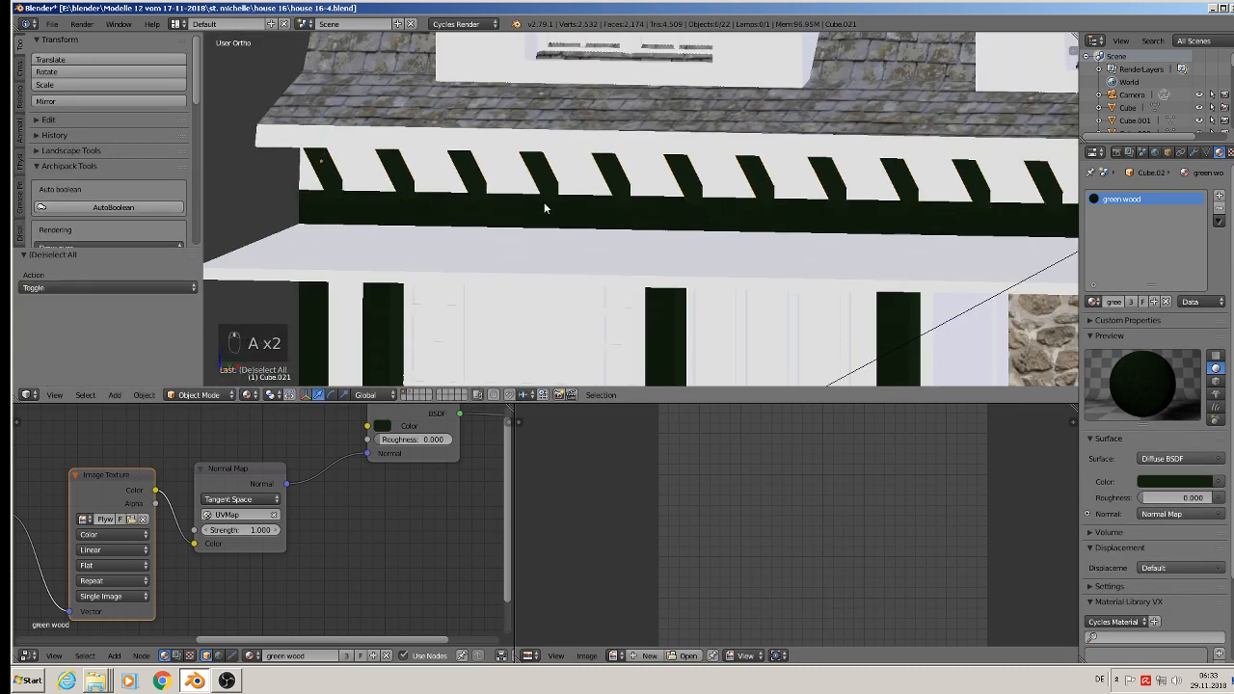
pyautogui.scroll(-4, 545, 207)
pyautogui.keyDown('shift'); pyautogui.moveTo(546, 206); pyautogui.dragTo(558, 230, button='middle'); pyautogui.keyUp('shift')
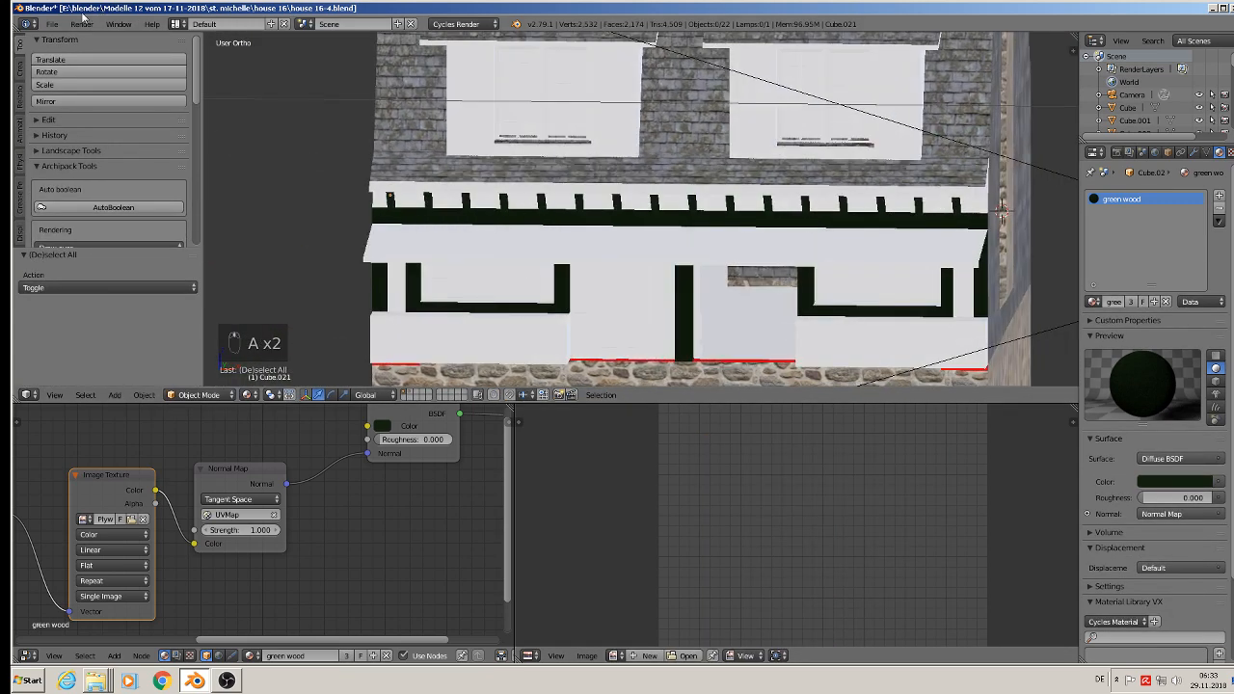
pyautogui.click(52, 23)
pyautogui.click(79, 122)
# Step: Open the dormer with the paned window for editing and select only the tall outer frame strip on its left side
pyautogui.scroll(-3, 579, 231)
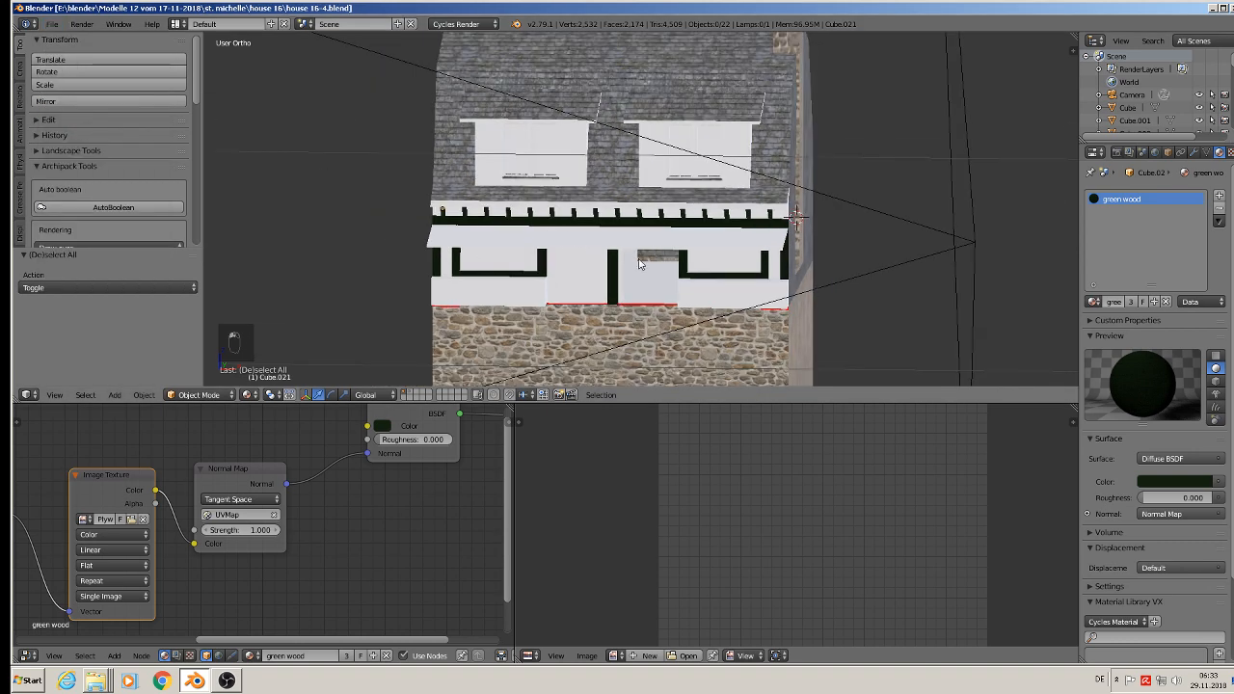
pyautogui.keyDown('shift'); pyautogui.moveTo(636, 272); pyautogui.dragTo(602, 306, button='middle'); pyautogui.keyUp('shift')
pyautogui.scroll(3, 603, 306)
pyautogui.scroll(3, 496, 200)
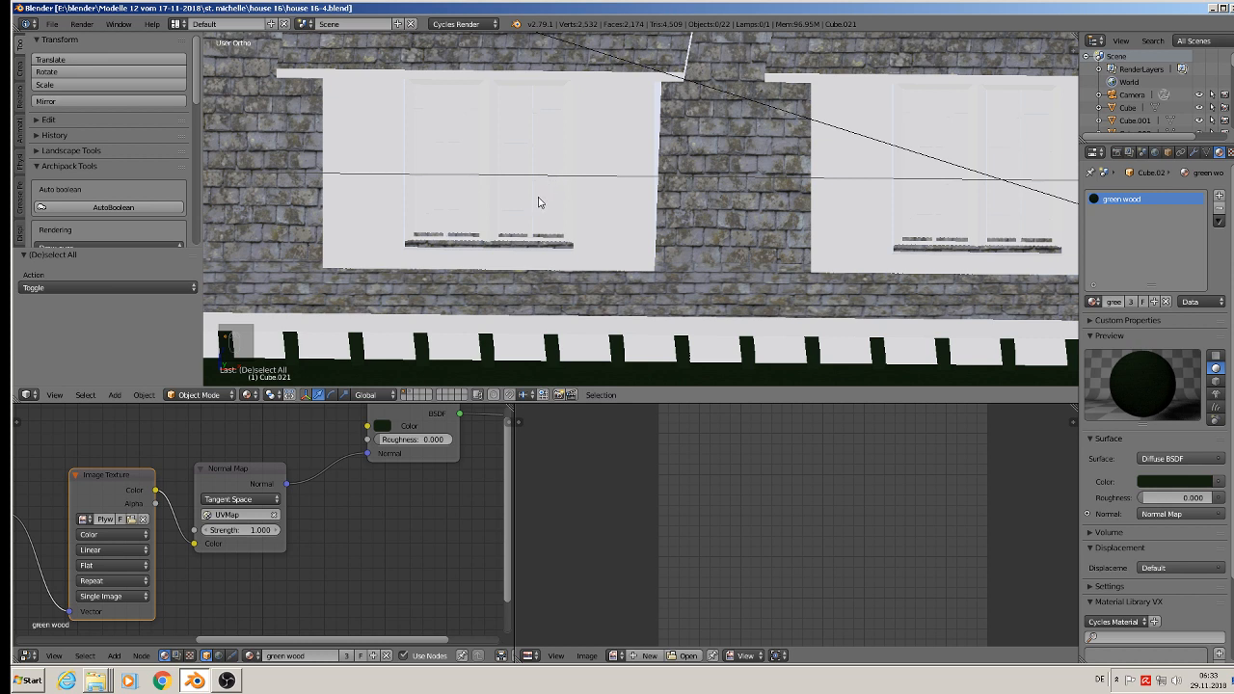
pyautogui.rightClick(531, 183)
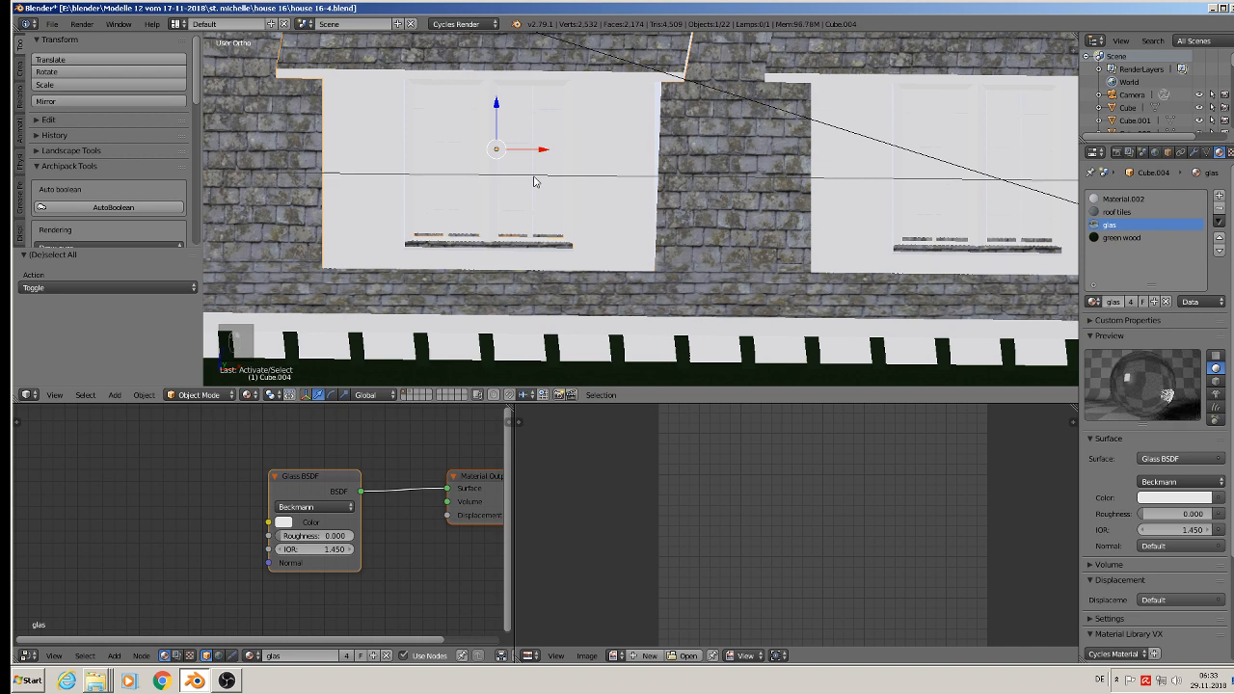
pyautogui.press('Tab')
pyautogui.scroll(3, 303, 124)
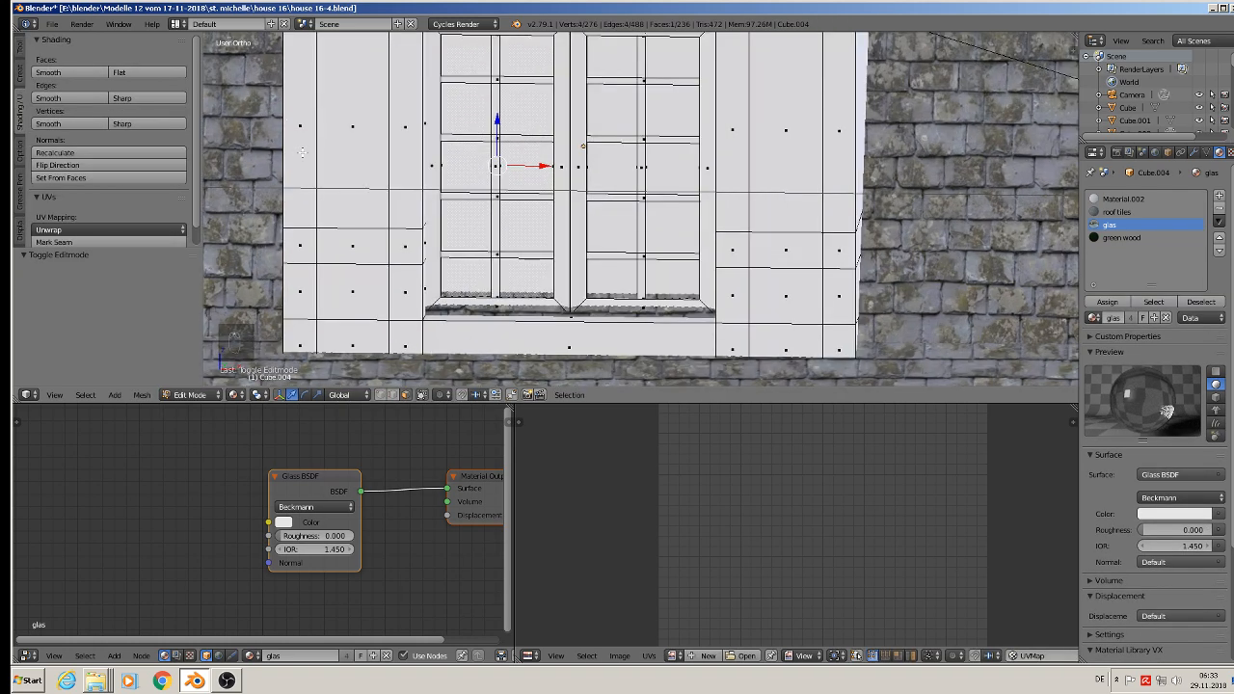
pyautogui.rightClick(303, 159)
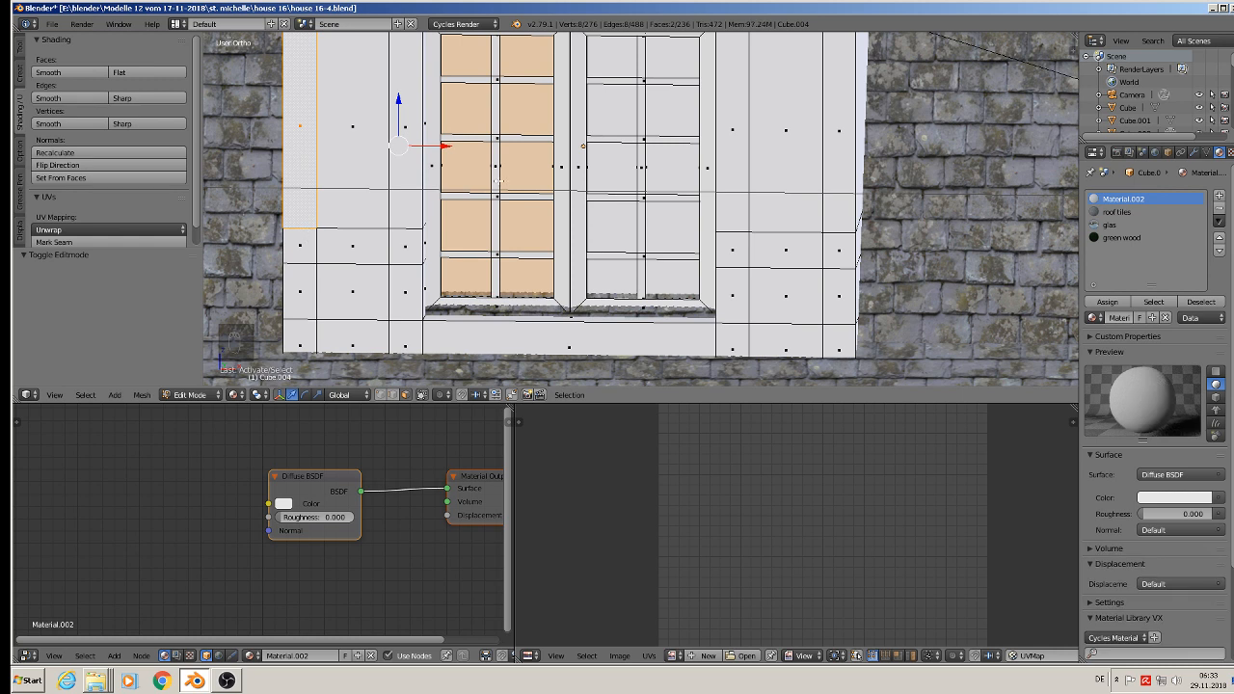
pyautogui.rightClick(299, 126)
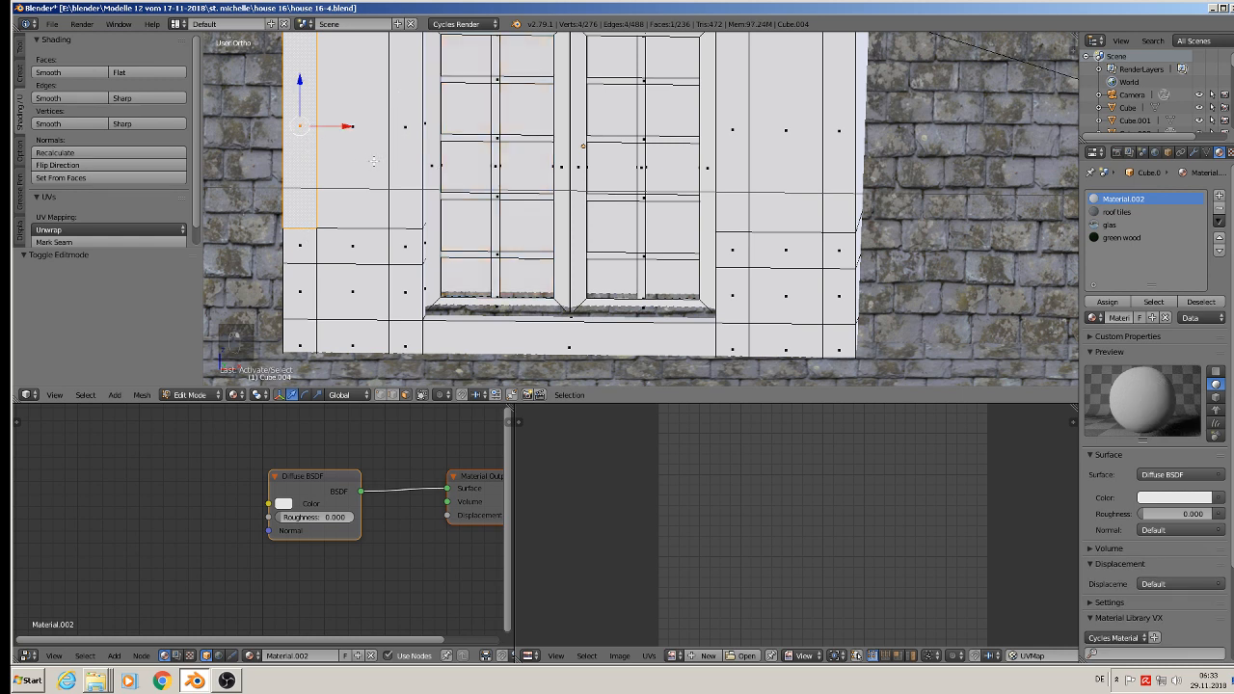
# Step: Add the remaining upright, crossbar and bottom frame faces around the dormer's left infill panels to the selection
pyautogui.keyDown('shift'); pyautogui.rightClick(407, 132); pyautogui.keyUp('shift')
pyautogui.keyDown('shift'); pyautogui.rightClick(409, 248); pyautogui.keyUp('shift')
pyautogui.keyDown('shift'); pyautogui.rightClick(413, 286); pyautogui.keyUp('shift')
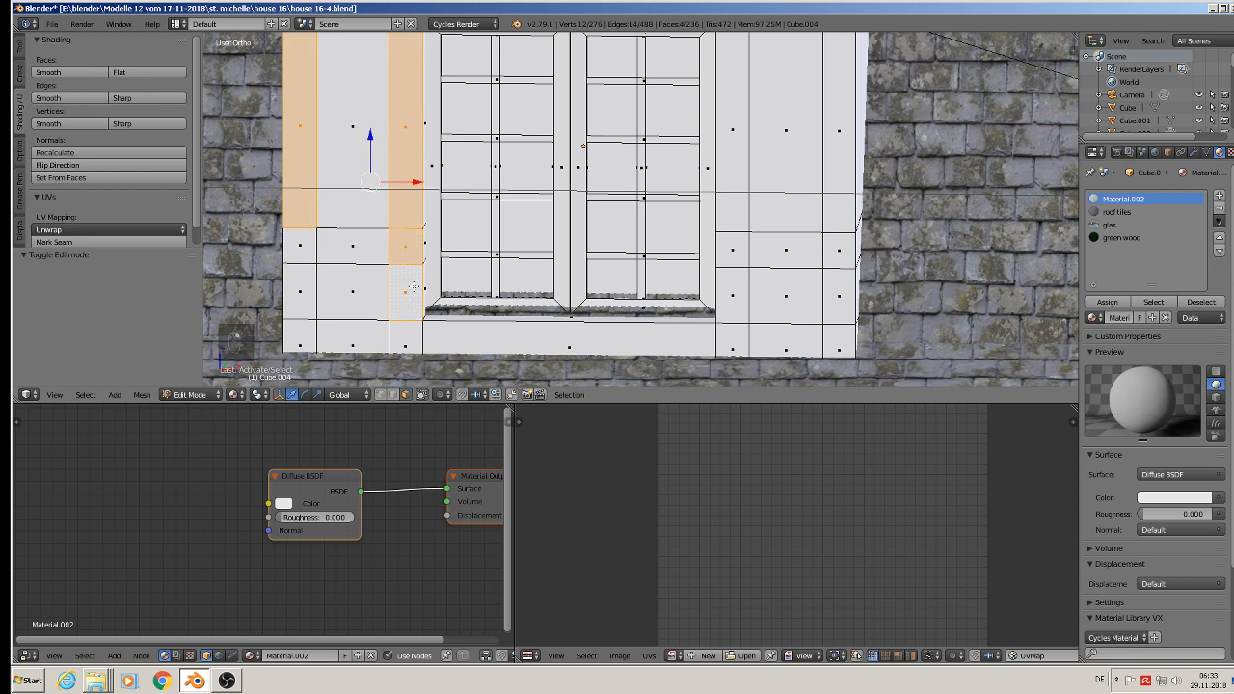
pyautogui.keyDown('shift'); pyautogui.rightClick(352, 242); pyautogui.keyUp('shift')
pyautogui.keyDown('shift'); pyautogui.rightClick(305, 249); pyautogui.keyUp('shift')
pyautogui.keyDown('shift'); pyautogui.rightClick(307, 294); pyautogui.keyUp('shift')
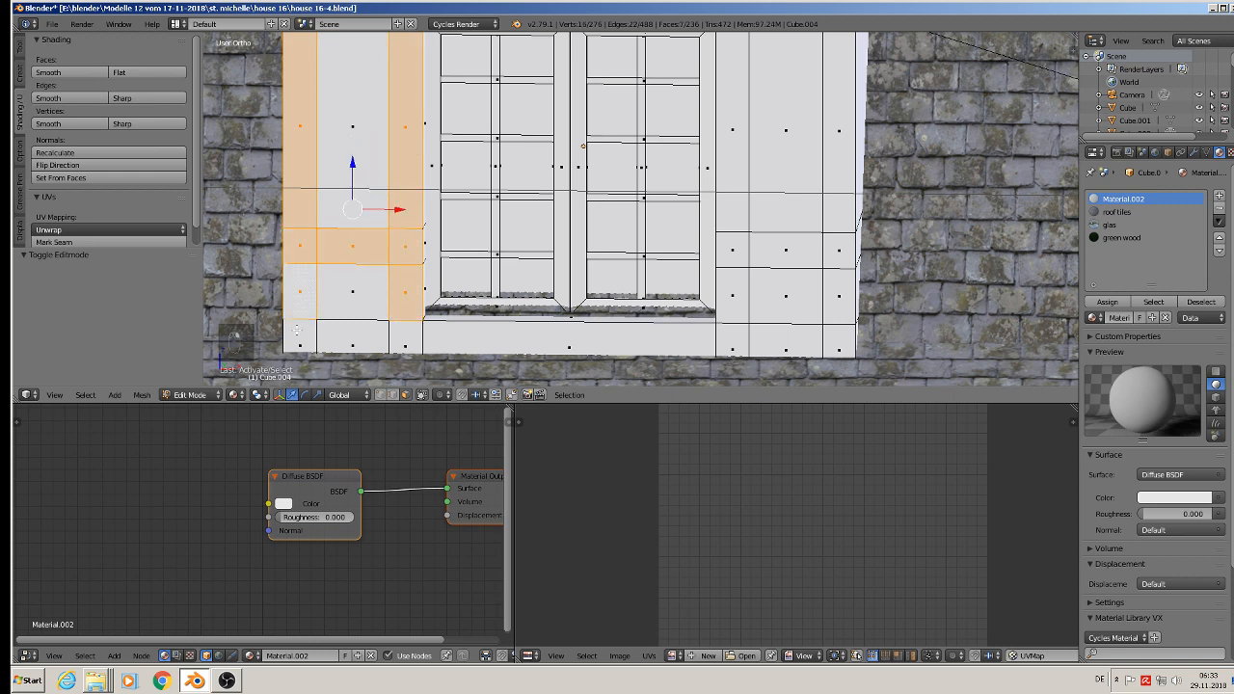
pyautogui.keyDown('shift'); pyautogui.rightClick(302, 338); pyautogui.keyUp('shift')
pyautogui.keyDown('shift'); pyautogui.rightClick(402, 341); pyautogui.keyUp('shift')
pyautogui.keyDown('shift'); pyautogui.rightClick(361, 337); pyautogui.keyUp('shift')
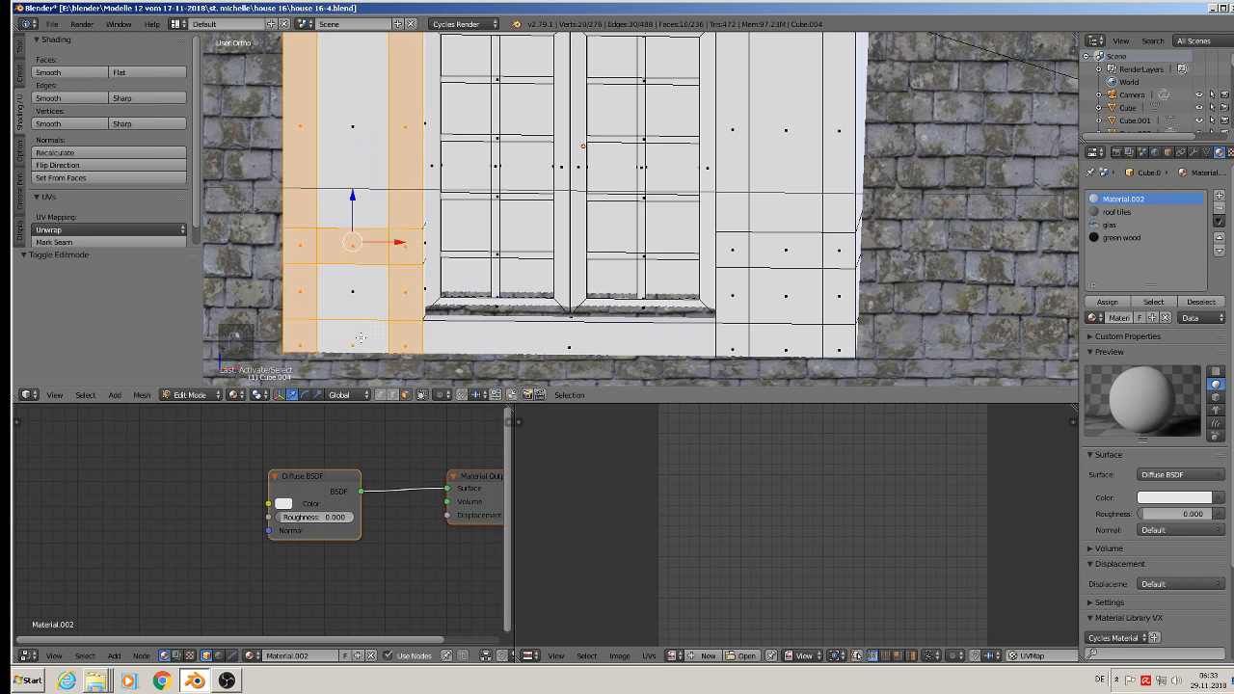
# Step: Add the strip below the window and the lower frame faces around the dormer's small right panel to the selection
pyautogui.keyDown('shift'); pyautogui.moveTo(409, 149); pyautogui.dragTo(328, 96, button='middle'); pyautogui.keyUp('shift')
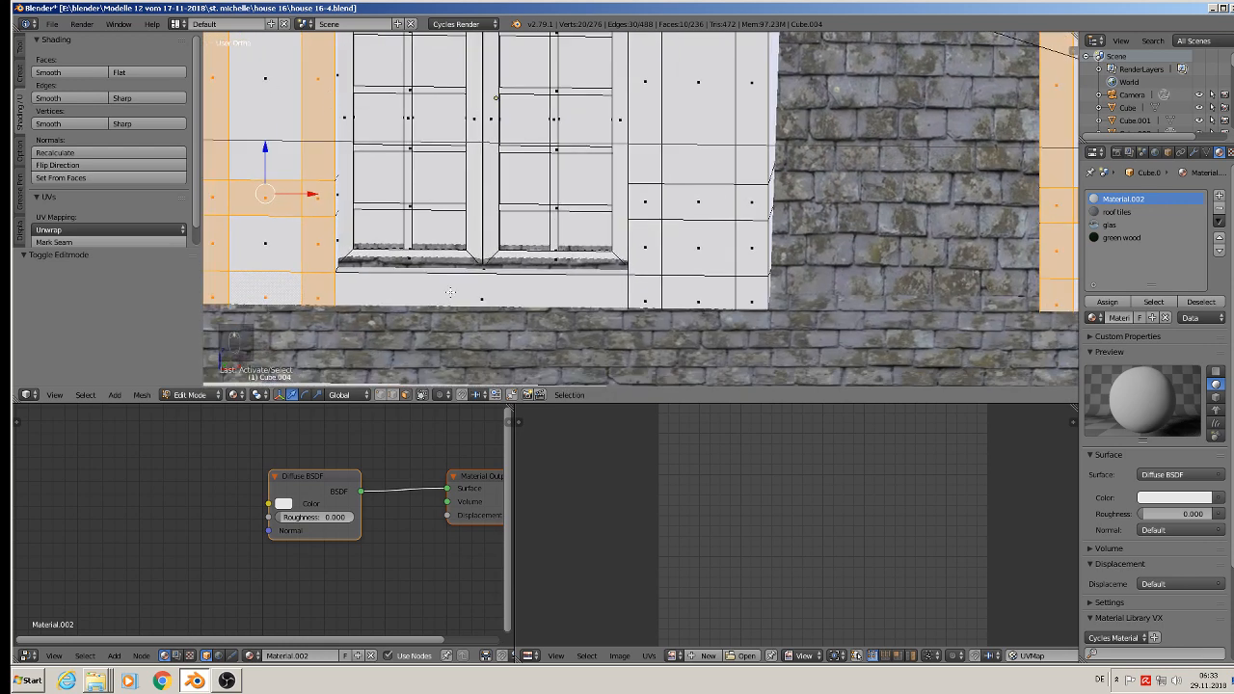
pyautogui.keyDown('shift'); pyautogui.rightClick(476, 293); pyautogui.keyUp('shift')
pyautogui.keyDown('shift'); pyautogui.rightClick(655, 288); pyautogui.keyUp('shift')
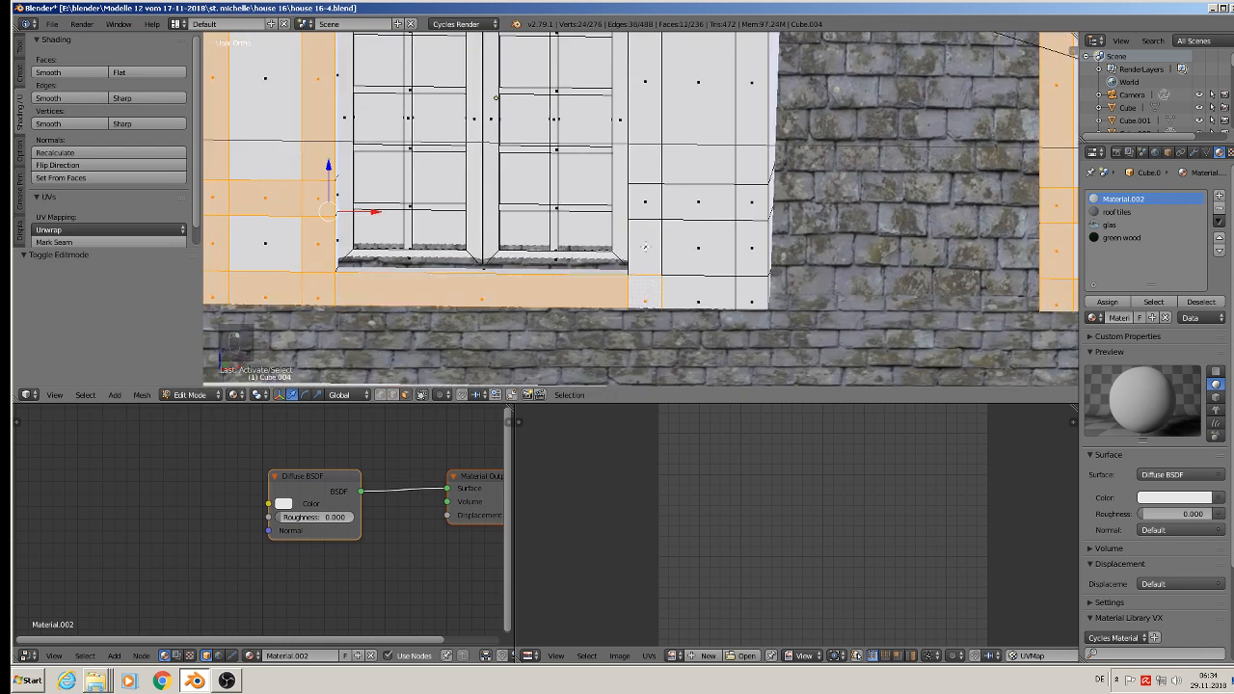
pyautogui.keyDown('shift'); pyautogui.rightClick(646, 241); pyautogui.keyUp('shift')
pyautogui.keyDown('shift'); pyautogui.rightClick(681, 297); pyautogui.keyUp('shift')
pyautogui.keyDown('shift'); pyautogui.rightClick(744, 297); pyautogui.keyUp('shift')
pyautogui.keyDown('shift'); pyautogui.rightClick(750, 250); pyautogui.keyUp('shift')
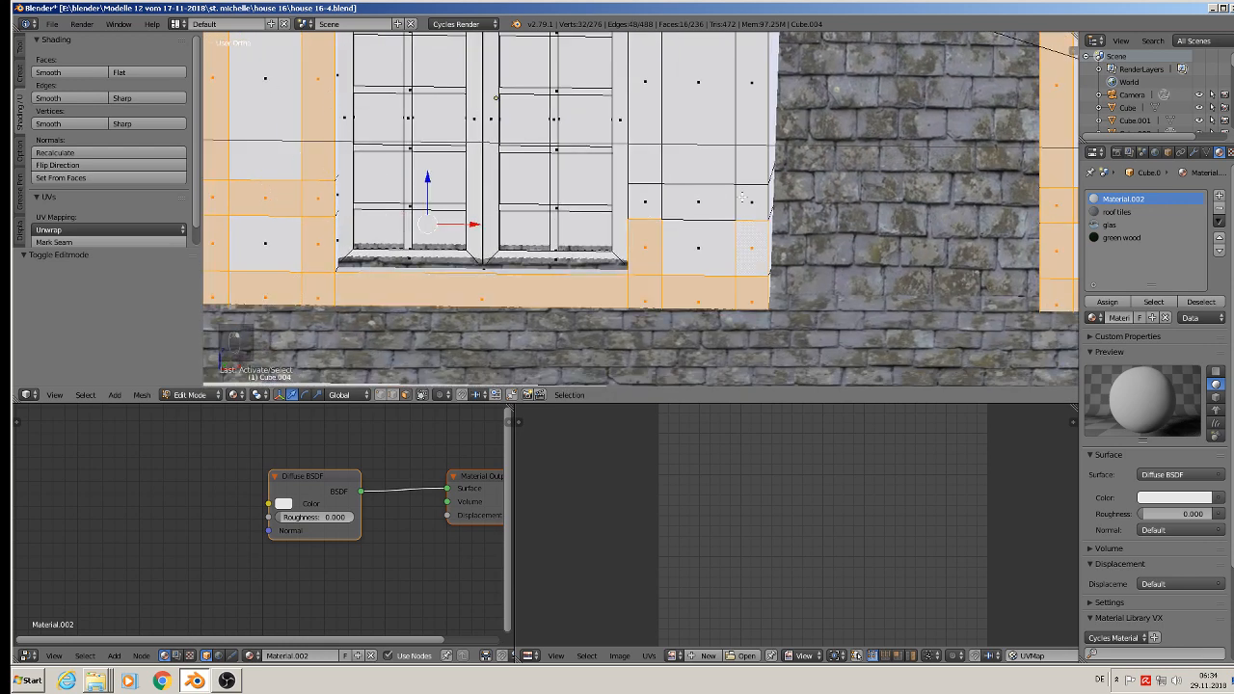
# Step: Add the right side's crossbar faces and the two tall uprights beside its large panel to the selection
pyautogui.keyDown('shift'); pyautogui.rightClick(741, 196); pyautogui.keyUp('shift')
pyautogui.keyDown('shift'); pyautogui.rightClick(700, 197); pyautogui.keyUp('shift')
pyautogui.keyDown('shift'); pyautogui.rightClick(650, 202); pyautogui.keyUp('shift')
pyautogui.keyDown('shift'); pyautogui.rightClick(625, 106); pyautogui.keyUp('shift')
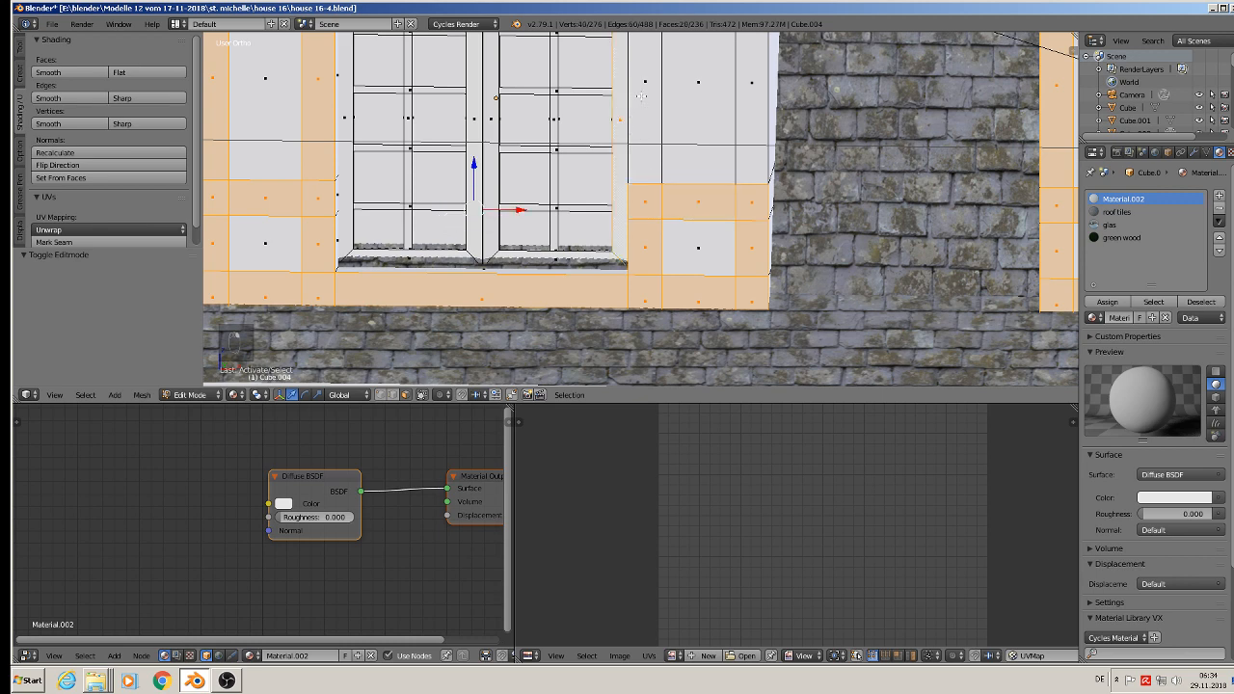
pyautogui.keyDown('shift'); pyautogui.rightClick(614, 108); pyautogui.keyUp('shift')
pyautogui.keyDown('shift'); pyautogui.rightClick(656, 94); pyautogui.keyUp('shift')
pyautogui.keyDown('shift'); pyautogui.rightClick(741, 118); pyautogui.keyUp('shift')
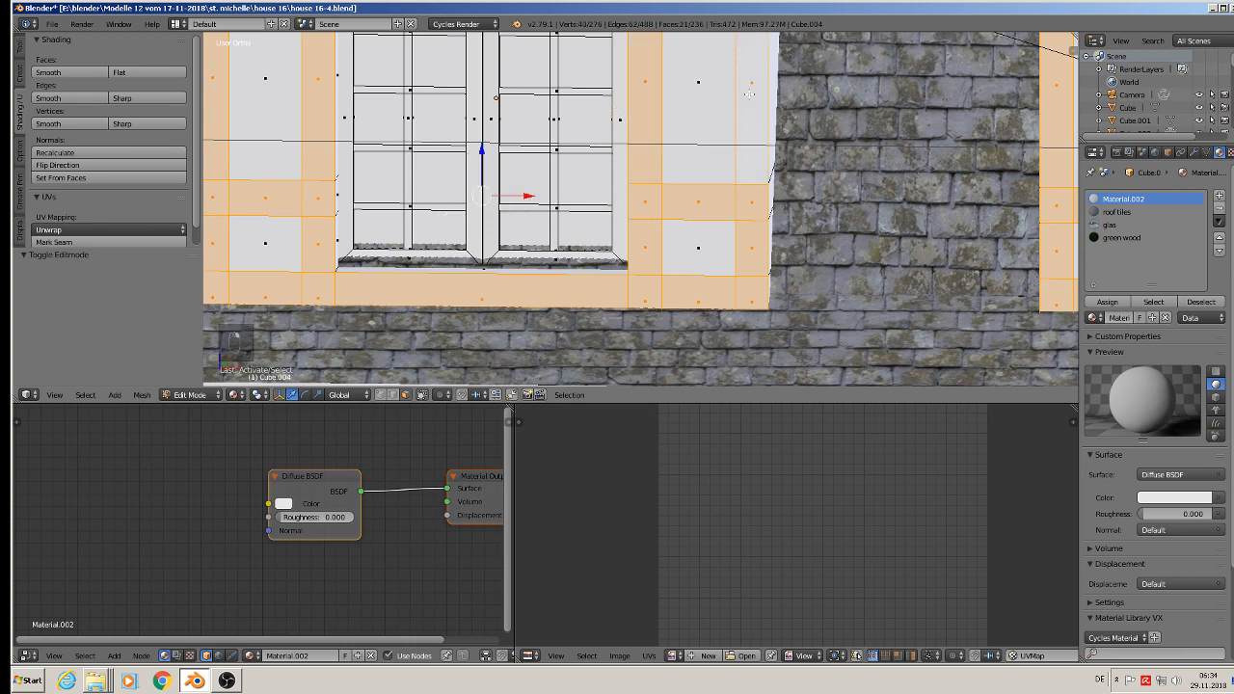
# Step: Add all faces of the horizontal strip above the window and side panels to the frame selection
pyautogui.keyDown('shift'); pyautogui.moveTo(733, 162); pyautogui.dragTo(746, 294, button='middle'); pyautogui.keyUp('shift')
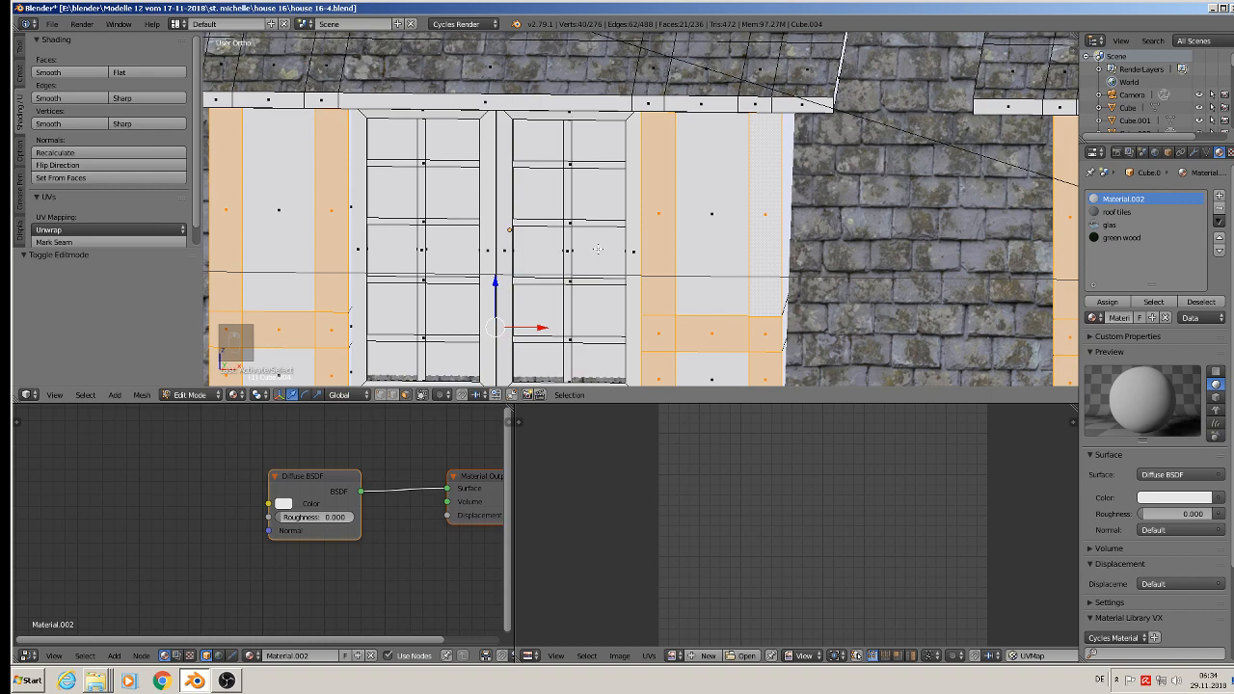
pyautogui.keyDown('shift'); pyautogui.moveTo(598, 249); pyautogui.dragTo(629, 146, button='middle'); pyautogui.keyUp('shift')
pyautogui.scroll(-3, 606, 158)
pyautogui.scroll(3, 450, 101)
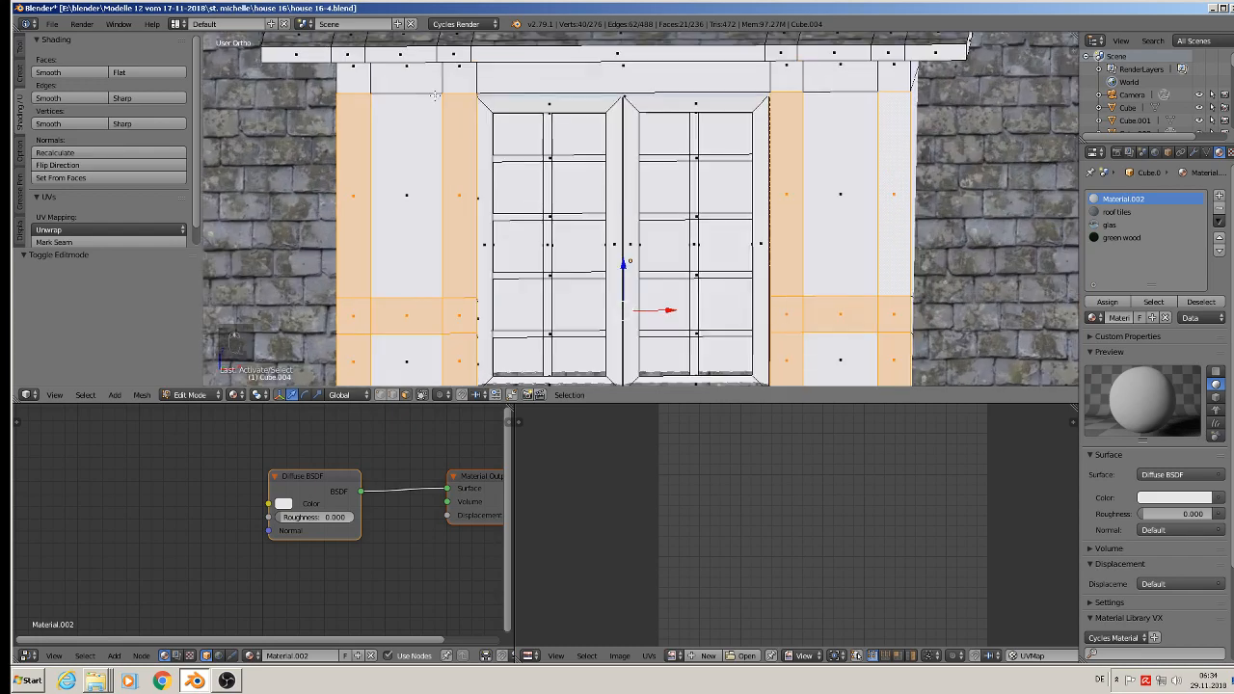
pyautogui.keyDown('shift'); pyautogui.rightClick(362, 74); pyautogui.keyUp('shift')
pyautogui.keyDown('shift'); pyautogui.rightClick(405, 83); pyautogui.keyUp('shift')
pyautogui.keyDown('shift'); pyautogui.rightClick(461, 81); pyautogui.keyUp('shift')
pyautogui.keyDown('shift'); pyautogui.rightClick(563, 79); pyautogui.keyUp('shift')
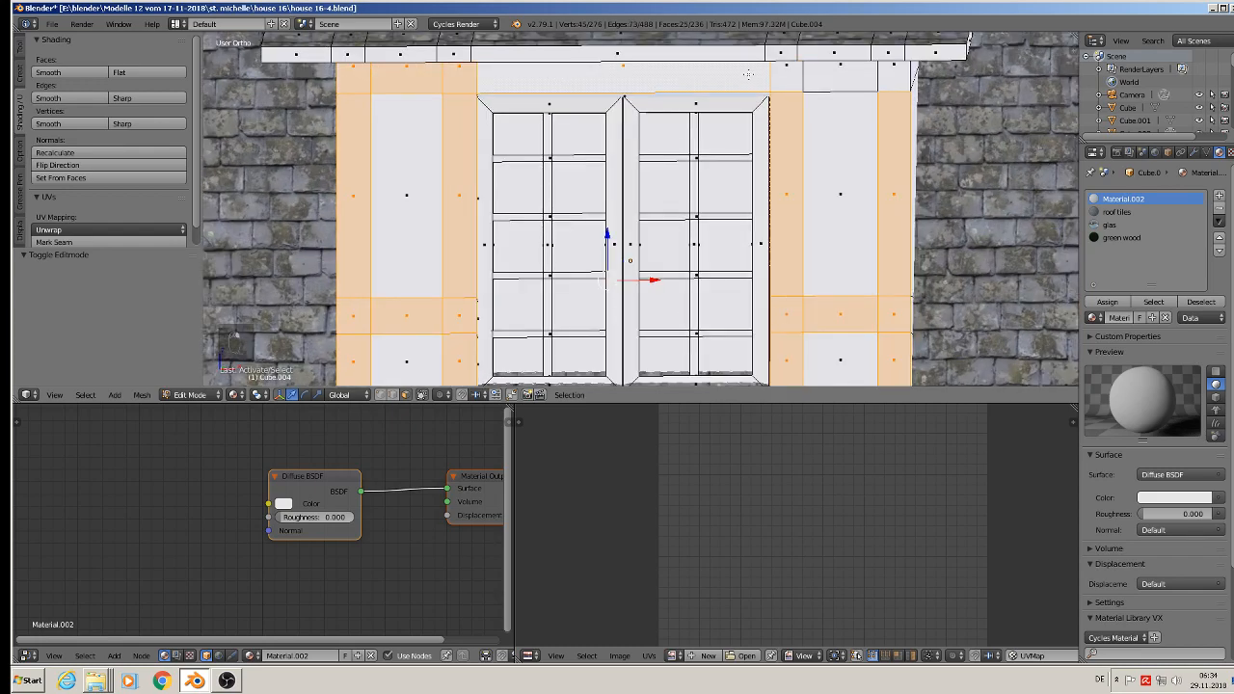
pyautogui.keyDown('shift'); pyautogui.rightClick(792, 82); pyautogui.keyUp('shift')
pyautogui.keyDown('shift'); pyautogui.rightClick(827, 81); pyautogui.keyUp('shift')
pyautogui.keyDown('shift'); pyautogui.rightClick(887, 82); pyautogui.keyUp('shift')
# Step: Unwrap the selected dormer frame faces with Project From View and assign them the green wood material
pyautogui.scroll(-1, 856, 135)
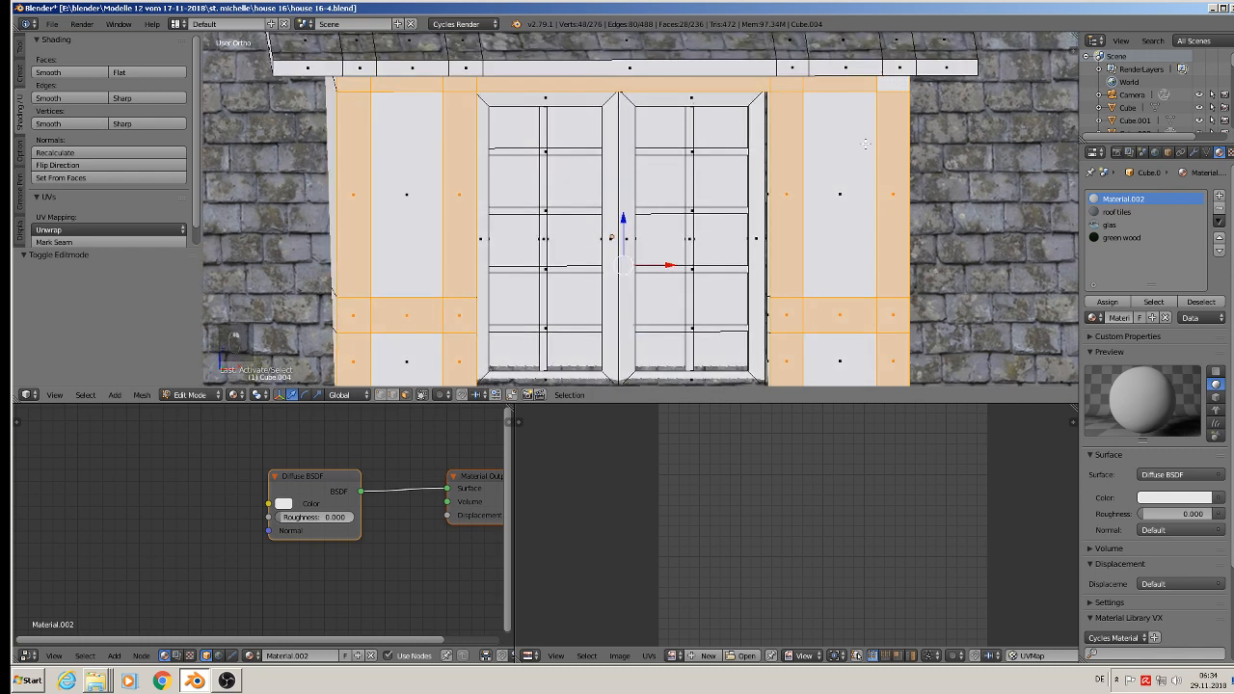
pyautogui.moveTo(841, 145); pyautogui.dragTo(821, 140, button='middle')
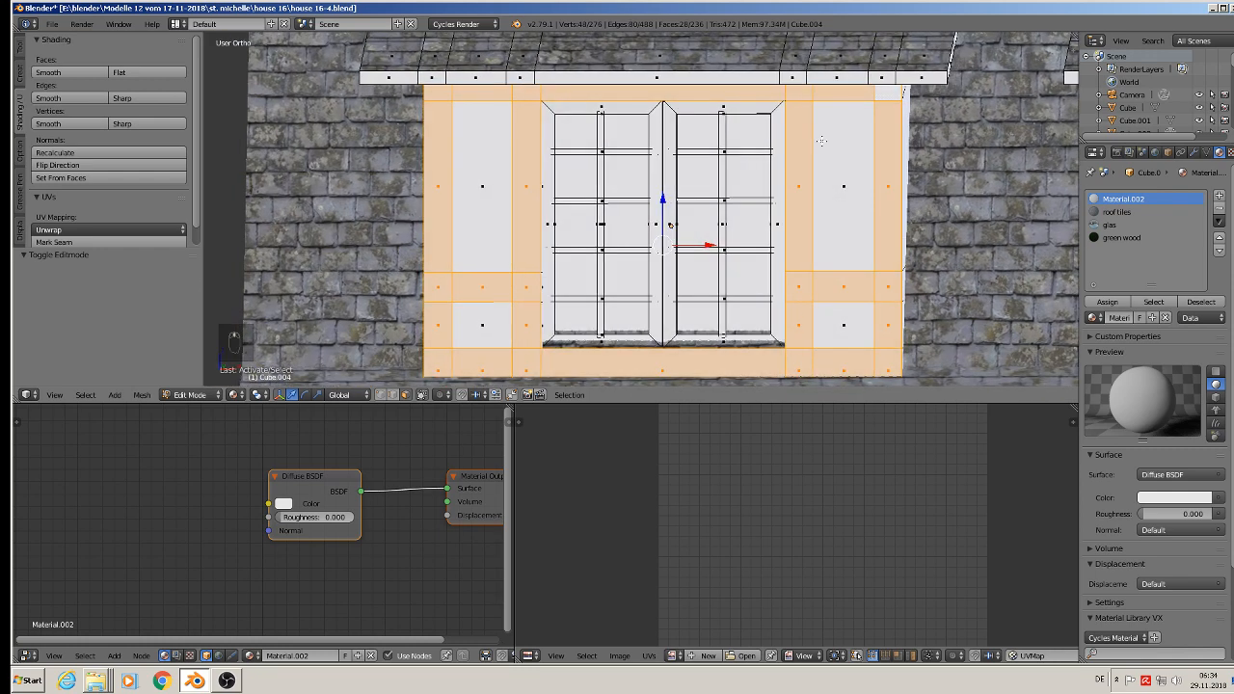
pyautogui.press('u')
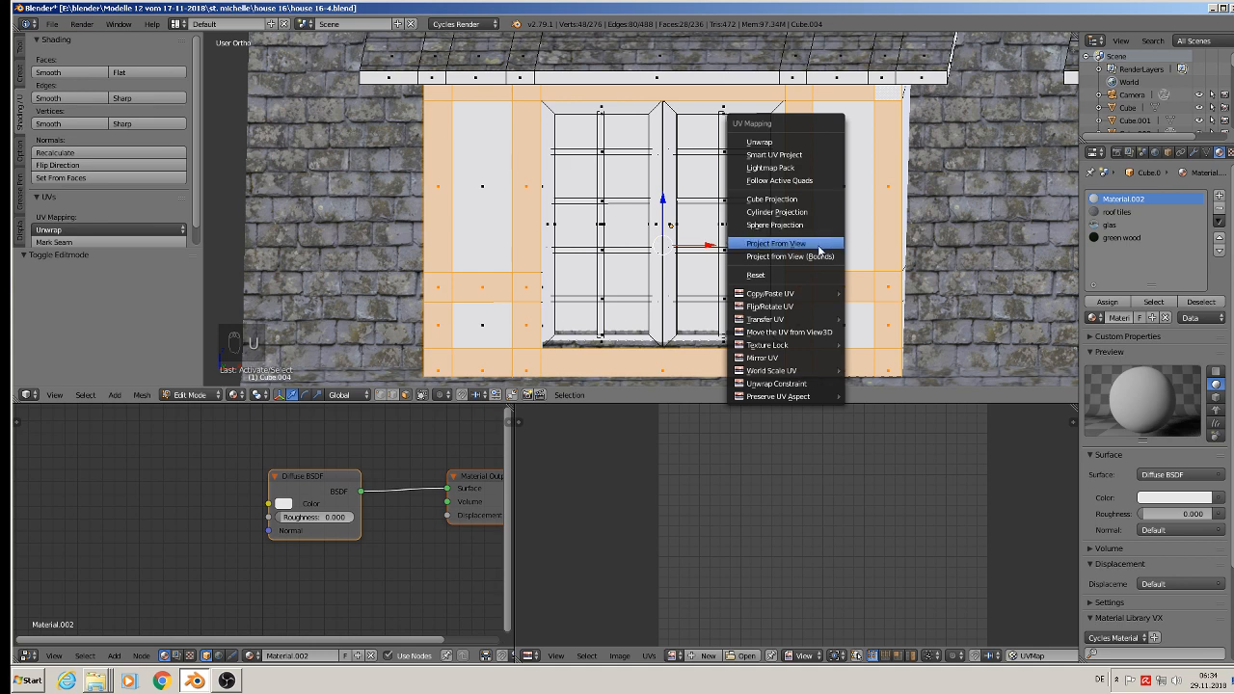
pyautogui.click(822, 243)
pyautogui.click(1122, 237)
pyautogui.click(1107, 302)
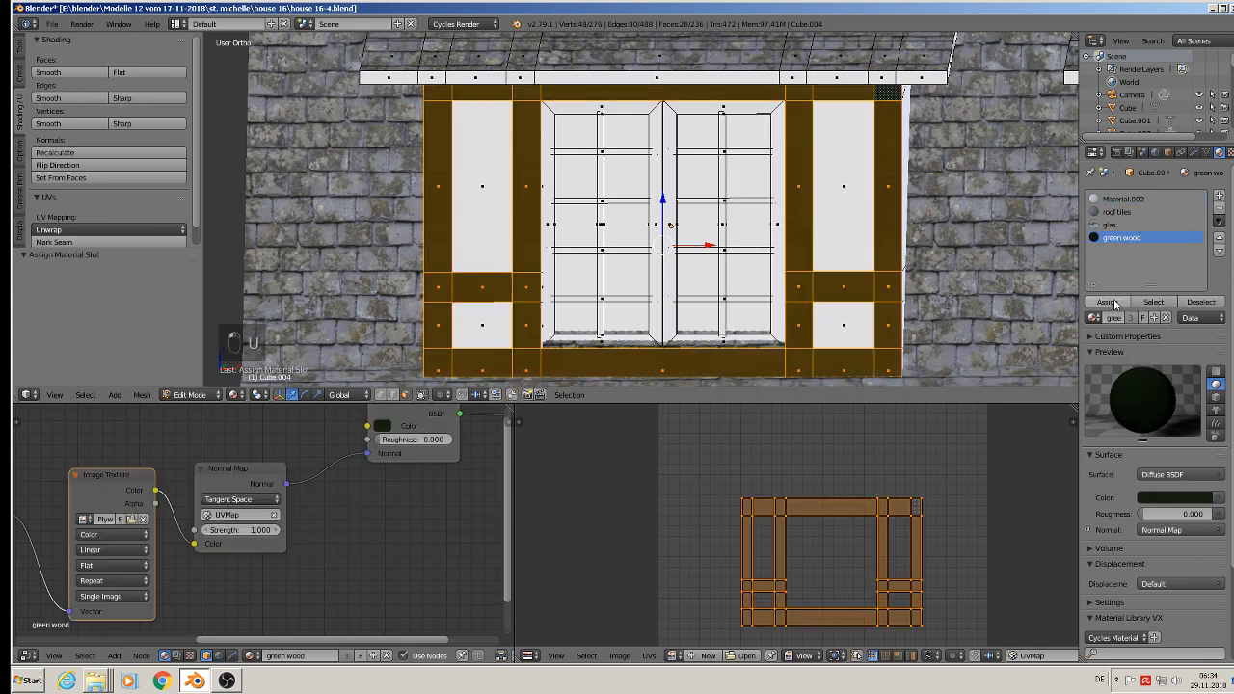
# Step: Rotate the dormer frame's UV layout by 90° and scale it up uniformly to adjust the wood grain
pyautogui.scroll(3, 496, 134)
pyautogui.scroll(3, 508, 141)
pyautogui.scroll(-1, 575, 232)
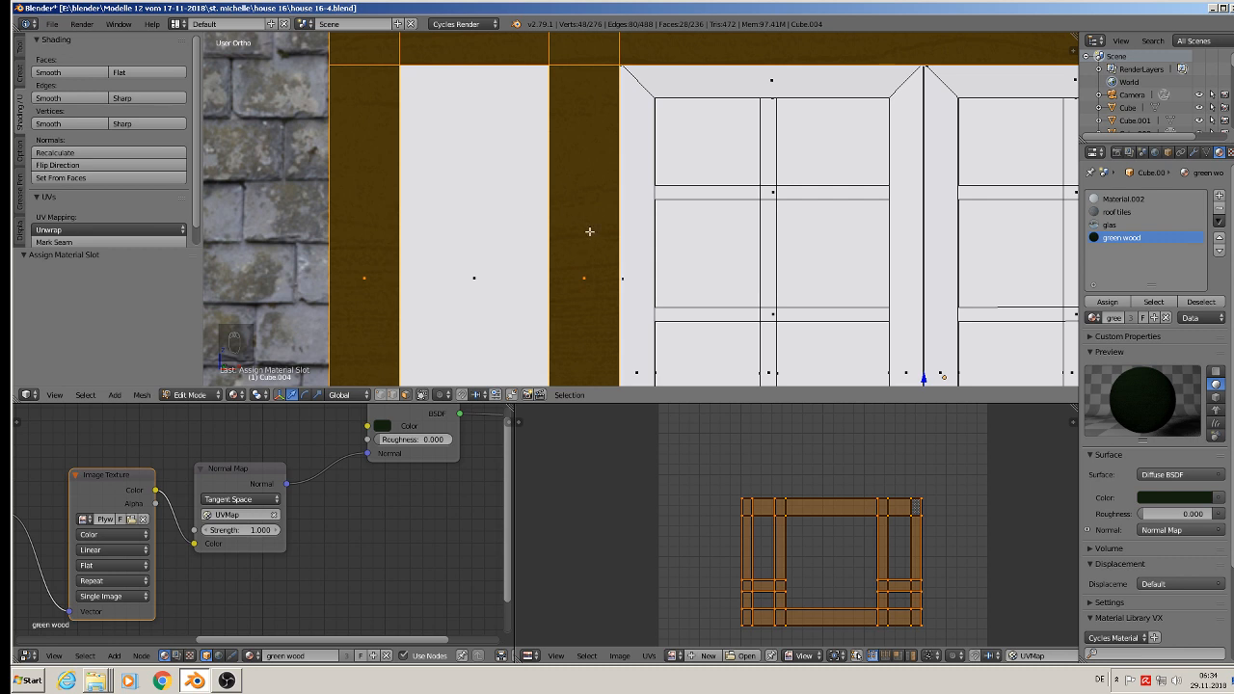
pyautogui.write('r')
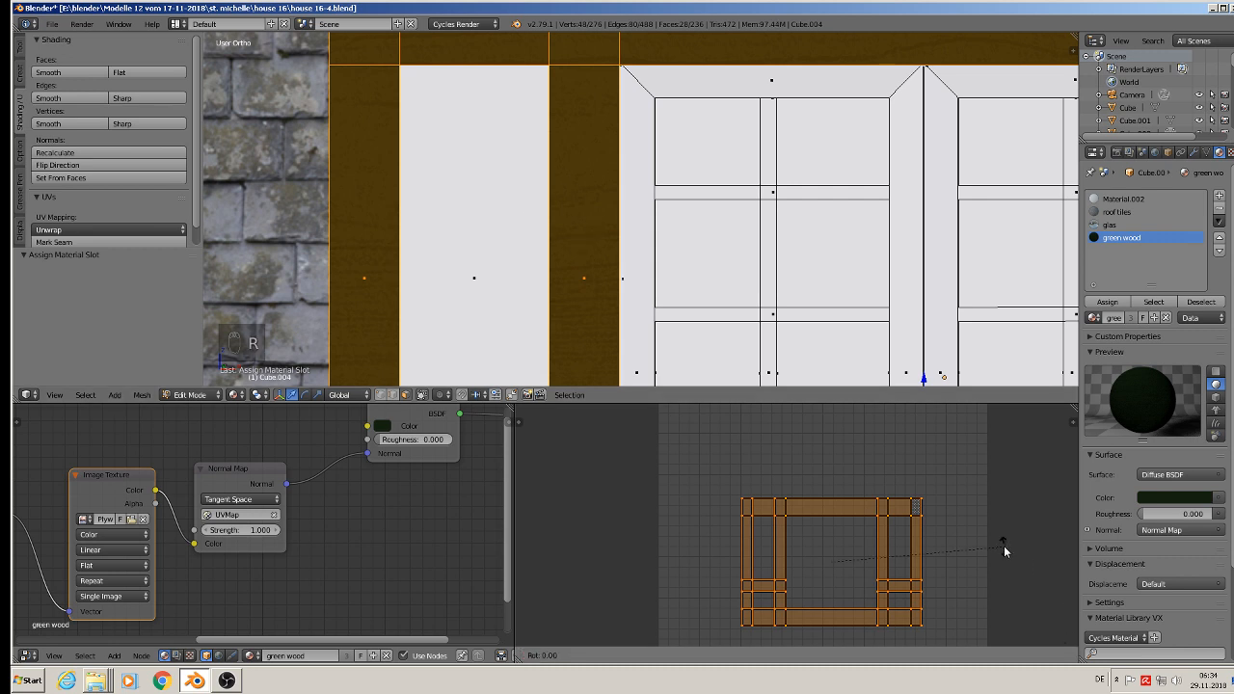
pyautogui.write('90')
pyautogui.press('Return')
pyautogui.press('s')
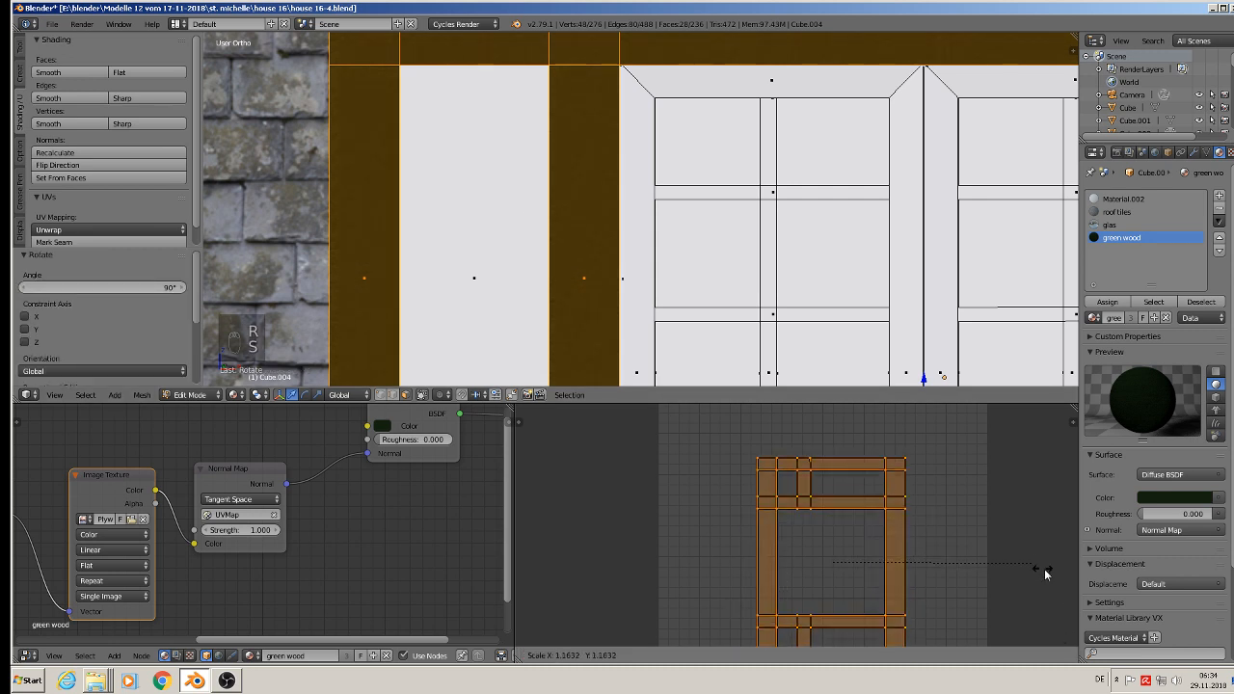
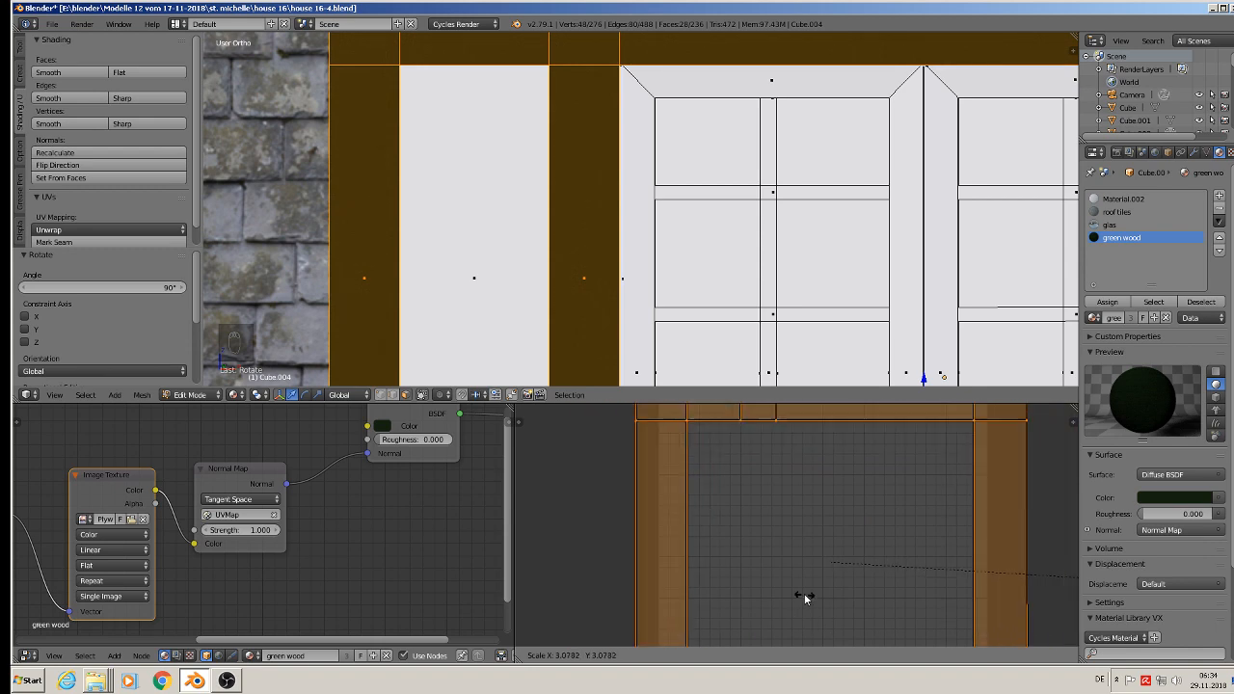
# Step: Finish enlarging the dormer frame's UV layout at a scale of about 2.81 and deselect all of its faces
pyautogui.click(761, 588)
pyautogui.scroll(-3, 598, 216)
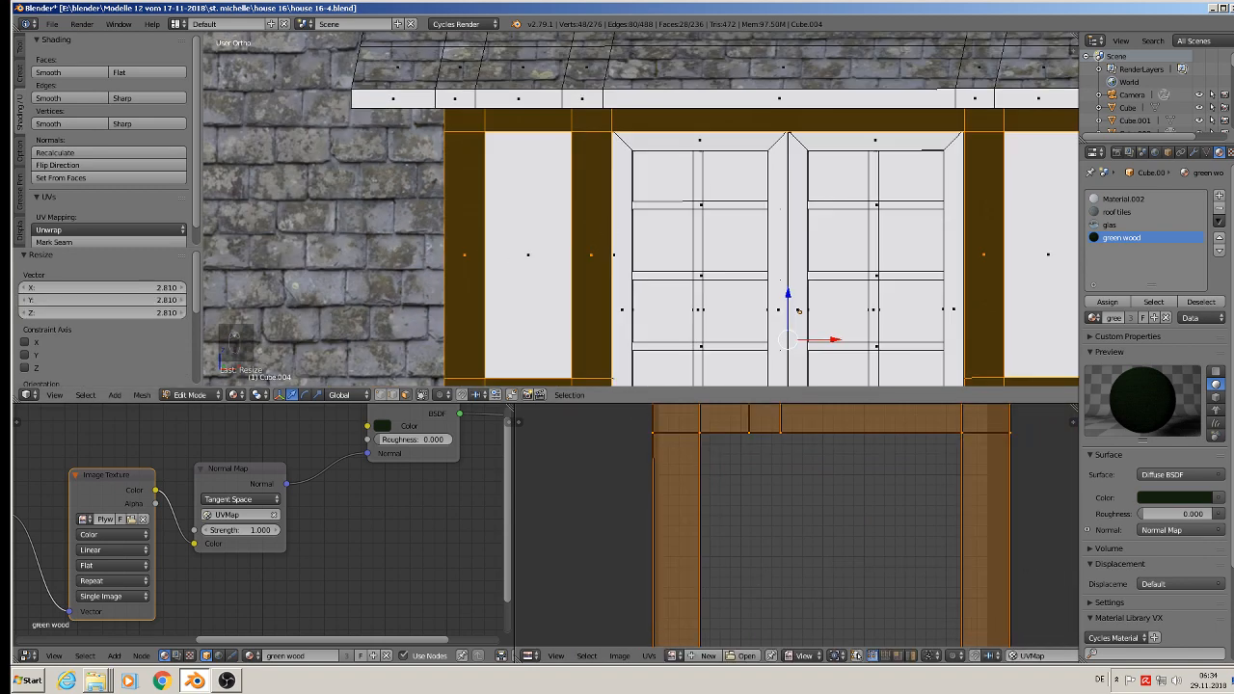
pyautogui.press('Tab')
pyautogui.scroll(-3, 638, 241)
pyautogui.scroll(-2, 508, 187)
pyautogui.press('Tab')
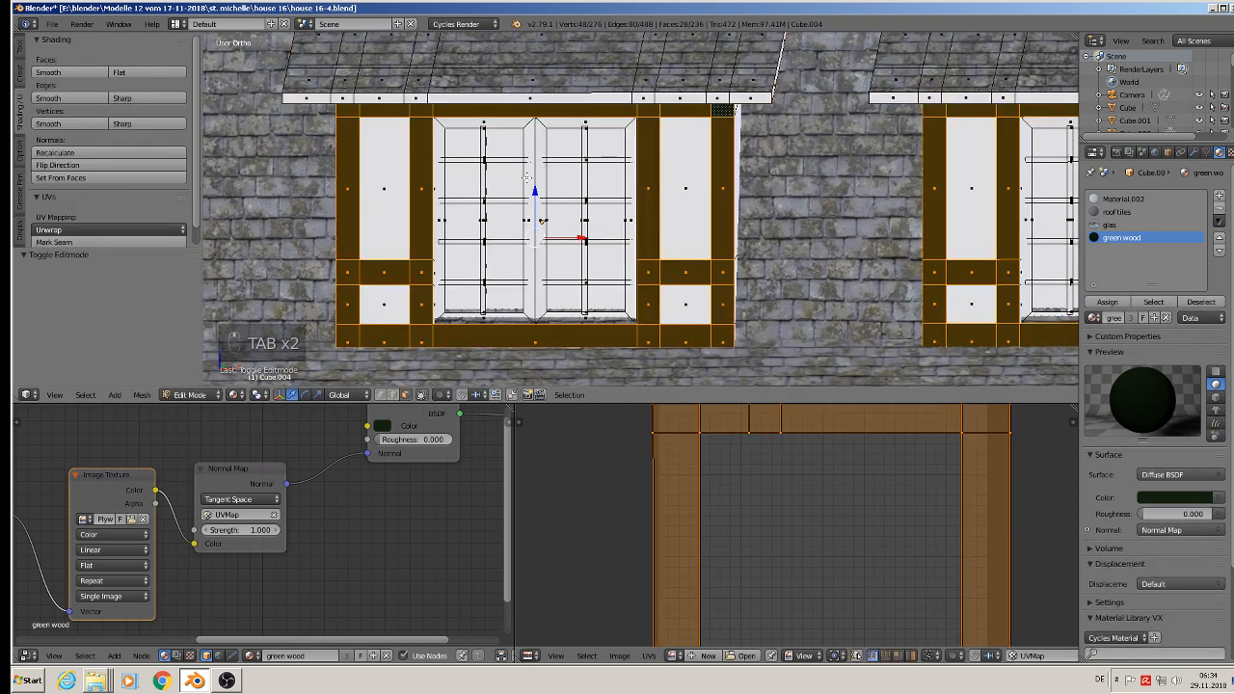
pyautogui.scroll(5, 486, 164)
pyautogui.press('a')
pyautogui.scroll(1, 458, 180)
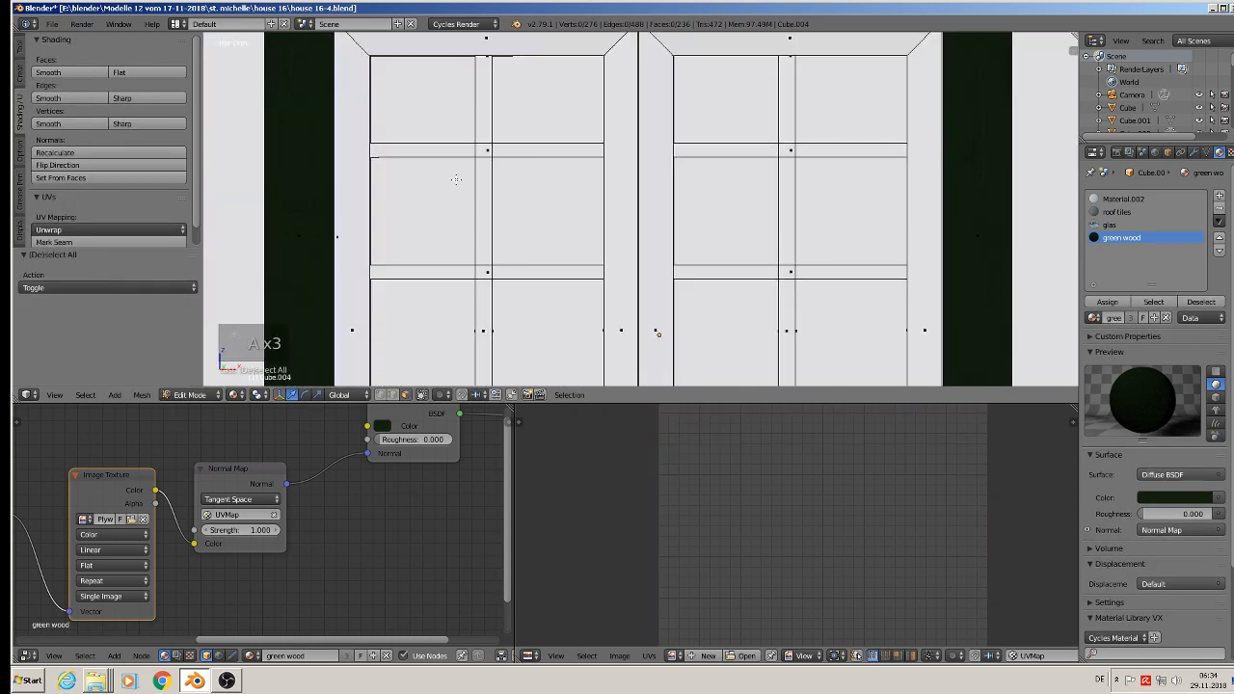
# Step: Select the front faces of the left casement: its rails, both stiles, the vertical glazing bar and all four crossbars
pyautogui.scroll(-2, 453, 182)
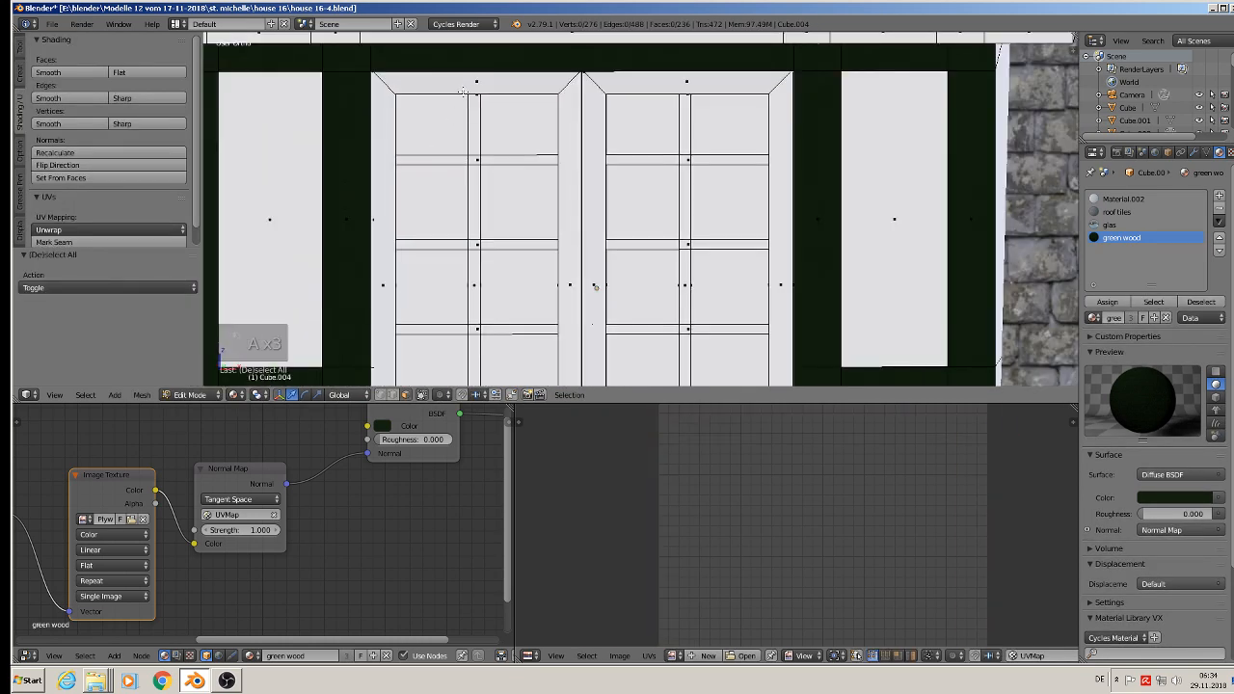
pyautogui.rightClick(384, 144)
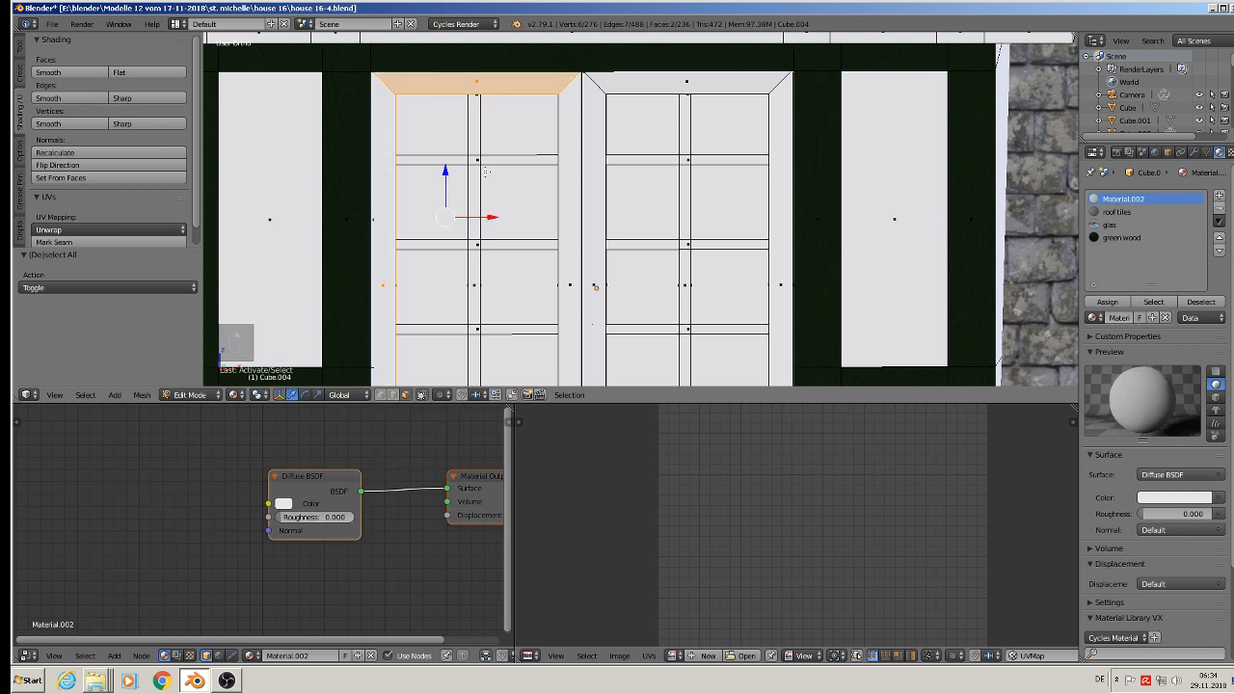
pyautogui.keyDown('shift'); pyautogui.rightClick(477, 161); pyautogui.keyUp('shift')
pyautogui.keyDown('shift'); pyautogui.rightClick(475, 135); pyautogui.keyUp('shift')
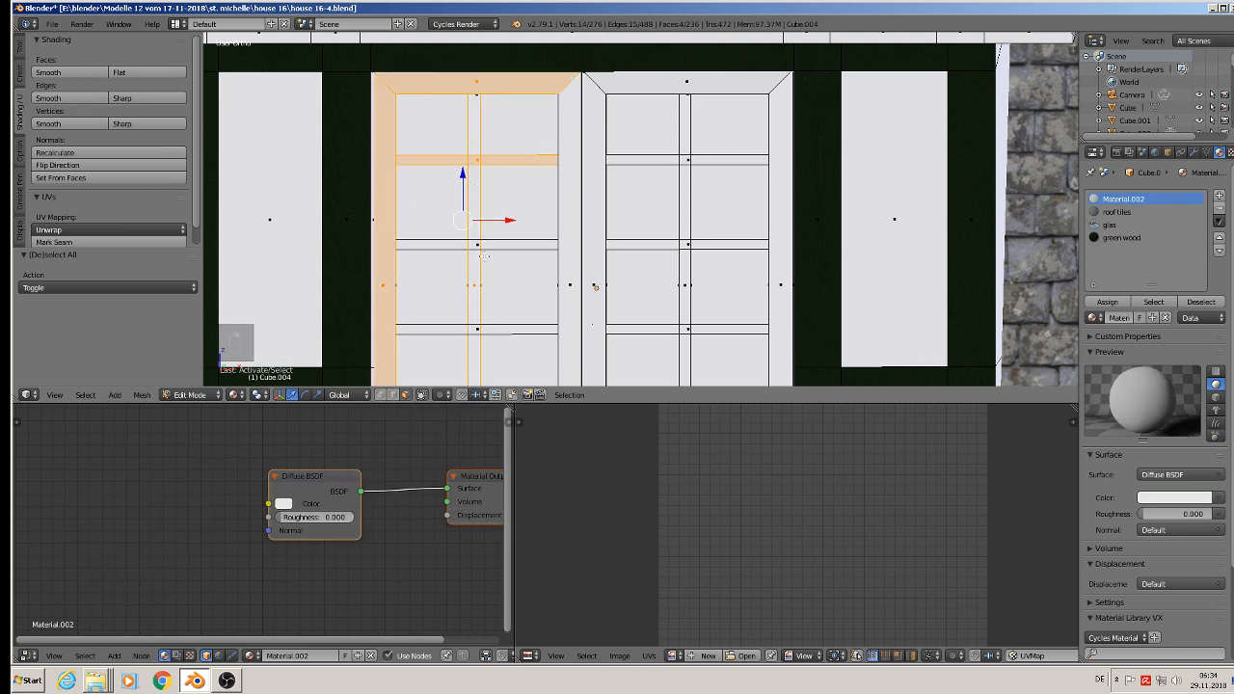
pyautogui.keyDown('shift'); pyautogui.rightClick(486, 247); pyautogui.keyUp('shift')
pyautogui.keyDown('shift'); pyautogui.rightClick(489, 332); pyautogui.keyUp('shift')
pyautogui.keyDown('shift'); pyautogui.moveTo(489, 332); pyautogui.dragTo(381, 251, button='middle'); pyautogui.keyUp('shift')
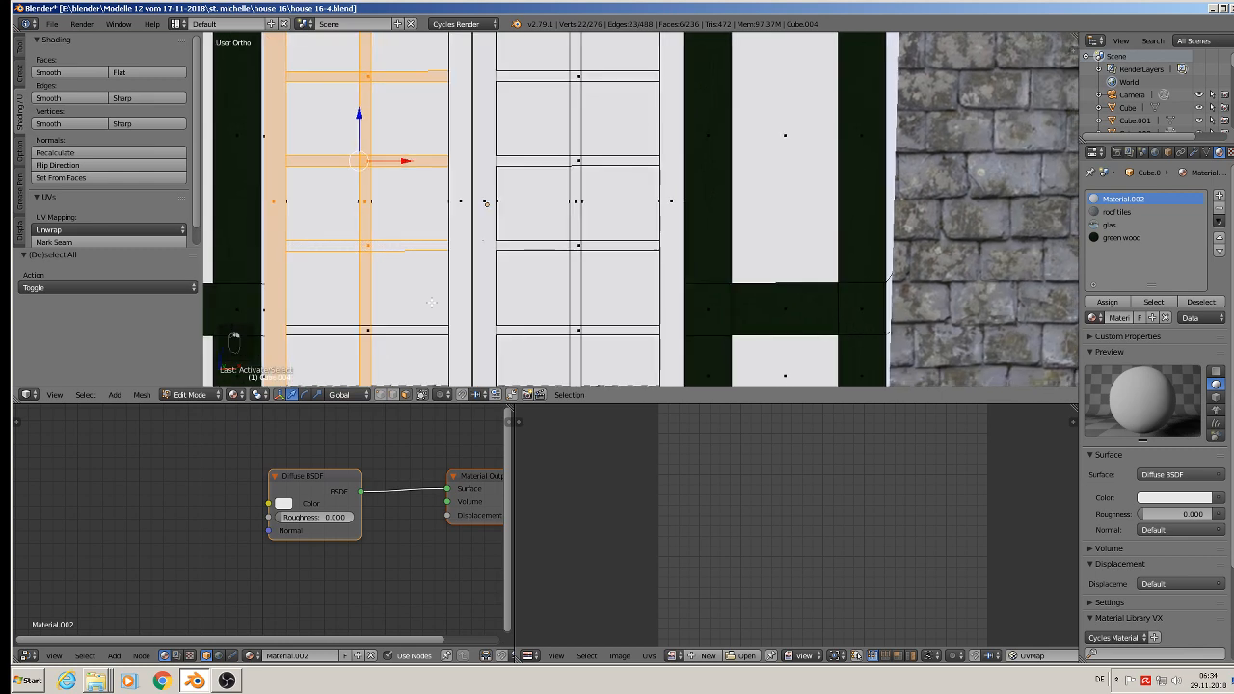
pyautogui.keyDown('shift'); pyautogui.rightClick(384, 331); pyautogui.keyUp('shift')
pyautogui.keyDown('shift'); pyautogui.rightClick(463, 195); pyautogui.keyUp('shift')
pyautogui.keyDown('shift'); pyautogui.moveTo(481, 312); pyautogui.dragTo(423, 204, button='middle'); pyautogui.keyUp('shift')
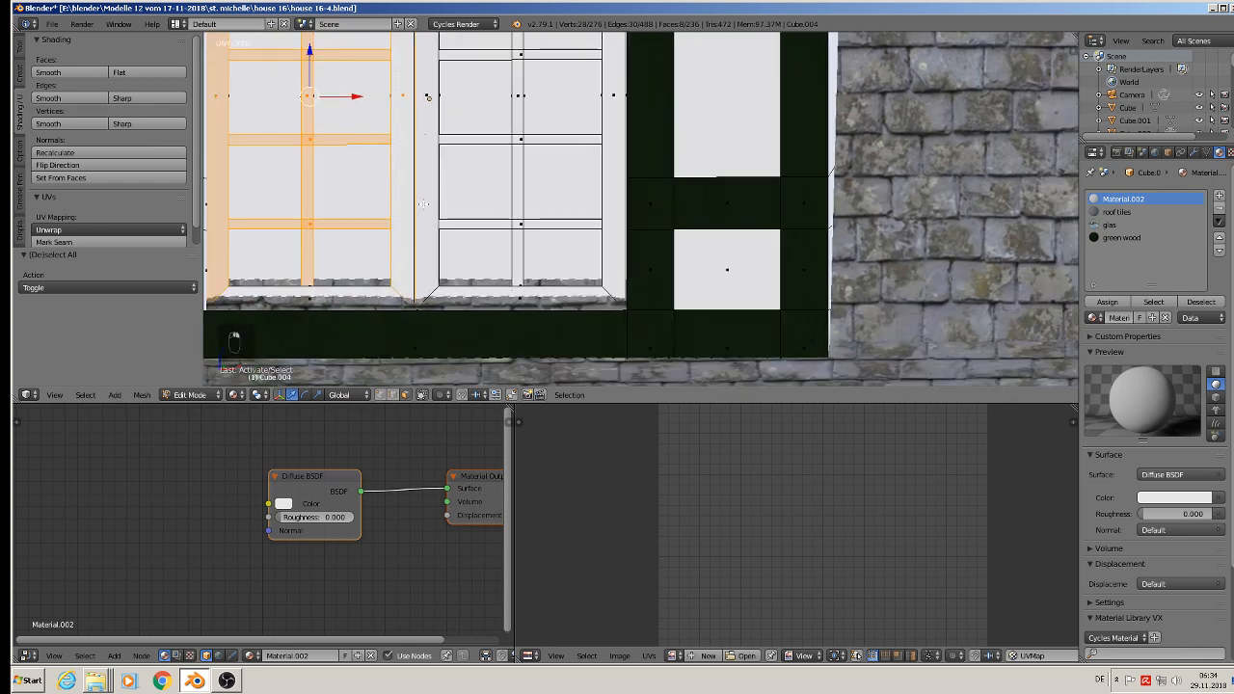
pyautogui.keyDown('shift'); pyautogui.rightClick(347, 292); pyautogui.keyUp('shift')
# Step: Add the right casement's rails, stiles, vertical glazing bar and four crossbars to the face selection
pyautogui.keyDown('shift'); pyautogui.rightClick(499, 297); pyautogui.keyUp('shift')
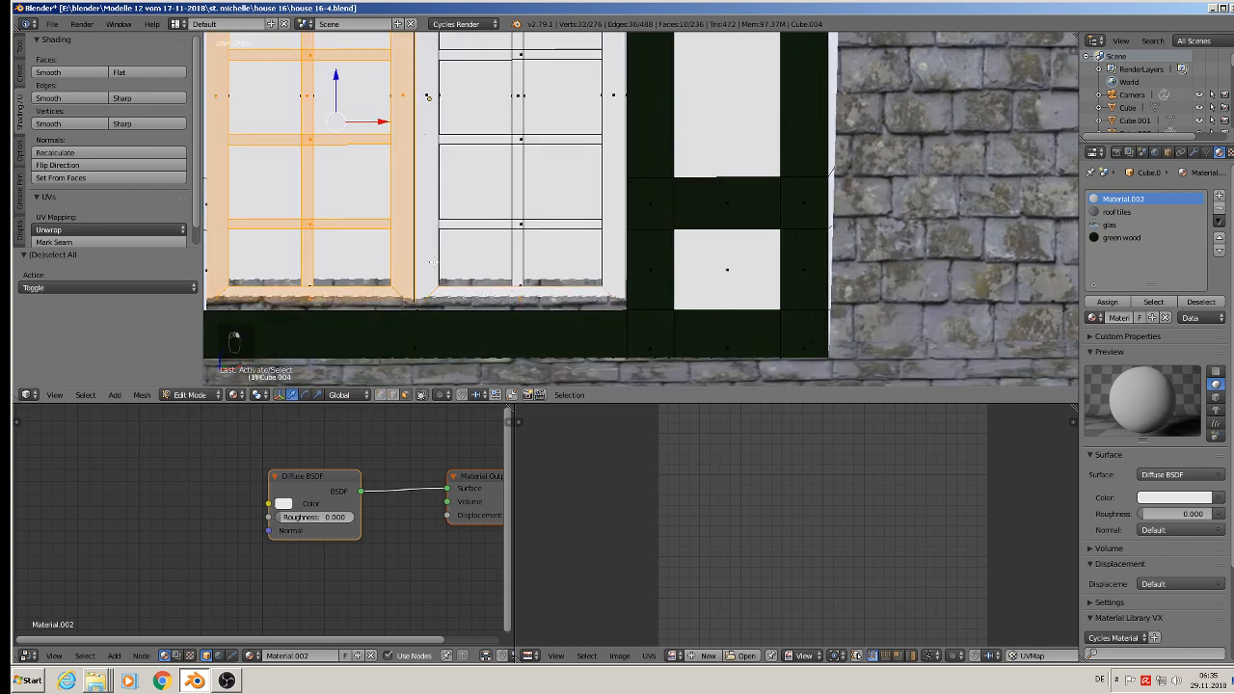
pyautogui.keyDown('shift'); pyautogui.rightClick(434, 262); pyautogui.keyUp('shift')
pyautogui.keyDown('shift'); pyautogui.rightClick(512, 224); pyautogui.keyUp('shift')
pyautogui.keyDown('shift'); pyautogui.rightClick(517, 199); pyautogui.keyUp('shift')
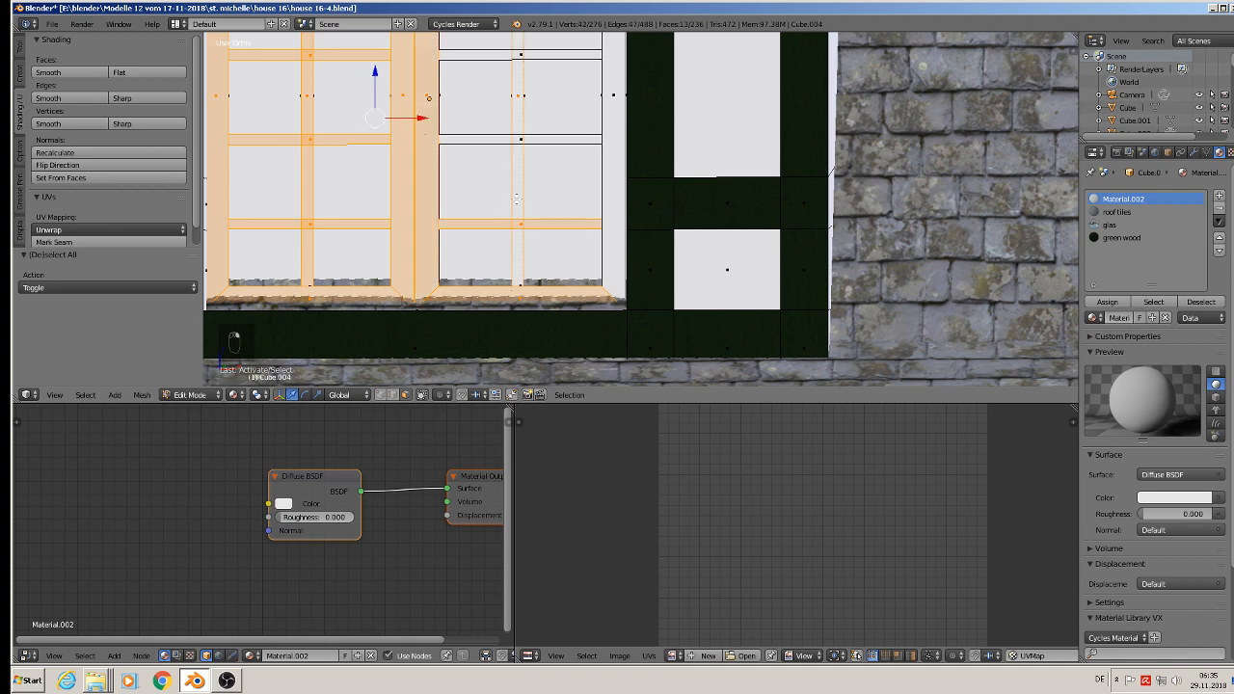
pyautogui.keyDown('shift'); pyautogui.rightClick(520, 140); pyautogui.keyUp('shift')
pyautogui.keyDown('shift'); pyautogui.rightClick(617, 106); pyautogui.keyUp('shift')
pyautogui.keyDown('shift'); pyautogui.moveTo(576, 85); pyautogui.dragTo(602, 198, button='middle'); pyautogui.keyUp('shift')
pyautogui.keyDown('shift'); pyautogui.rightClick(549, 168); pyautogui.keyUp('shift')
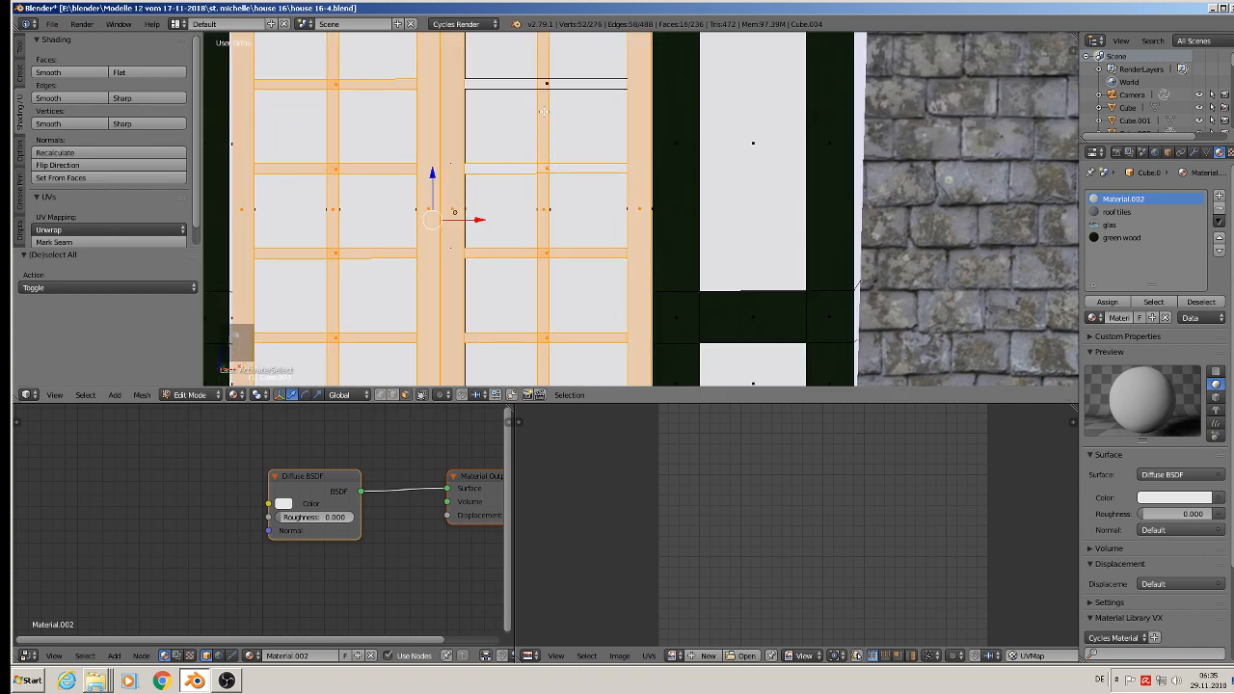
pyautogui.keyDown('shift'); pyautogui.rightClick(544, 84); pyautogui.keyUp('shift')
pyautogui.keyDown('shift'); pyautogui.moveTo(550, 101); pyautogui.dragTo(542, 243, button='middle'); pyautogui.keyUp('shift')
pyautogui.keyDown('shift'); pyautogui.rightClick(536, 145); pyautogui.keyUp('shift')
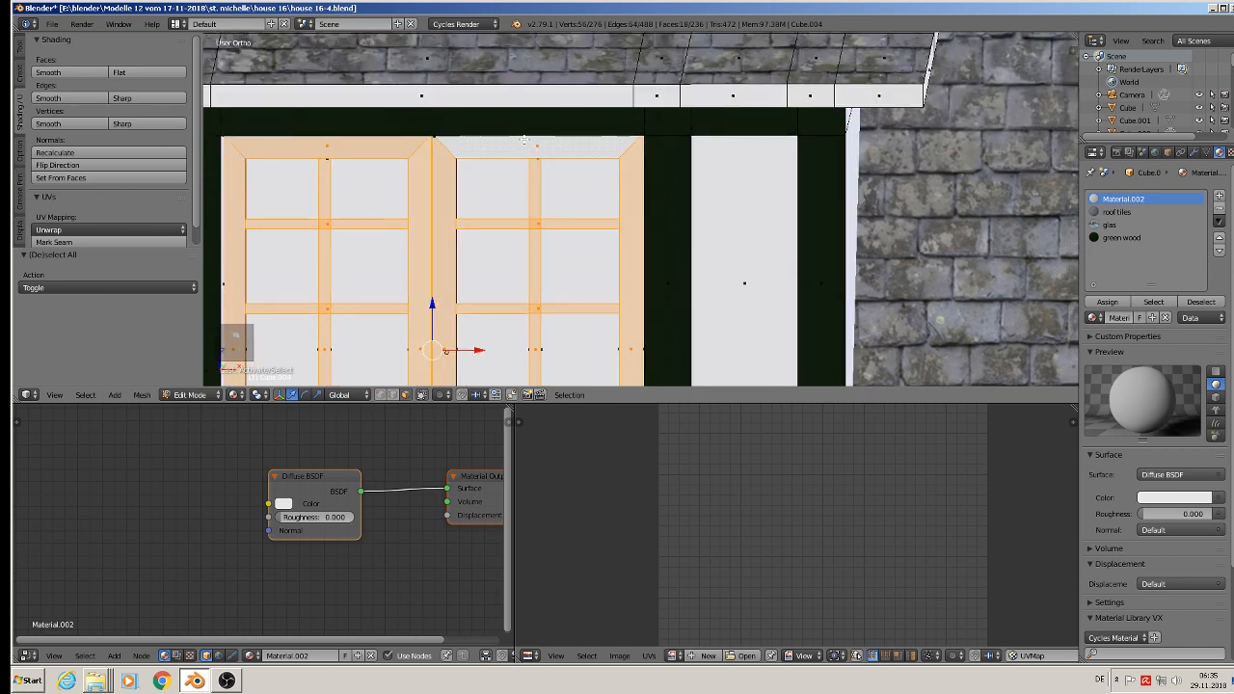
# Step: Unwrap the selected casement faces with Project From View and assign them the green wood material
pyautogui.scroll(-1, 527, 162)
pyautogui.keyDown('shift'); pyautogui.moveTo(507, 198); pyautogui.dragTo(569, 164, button='middle'); pyautogui.keyUp('shift')
pyautogui.scroll(-2, 547, 178)
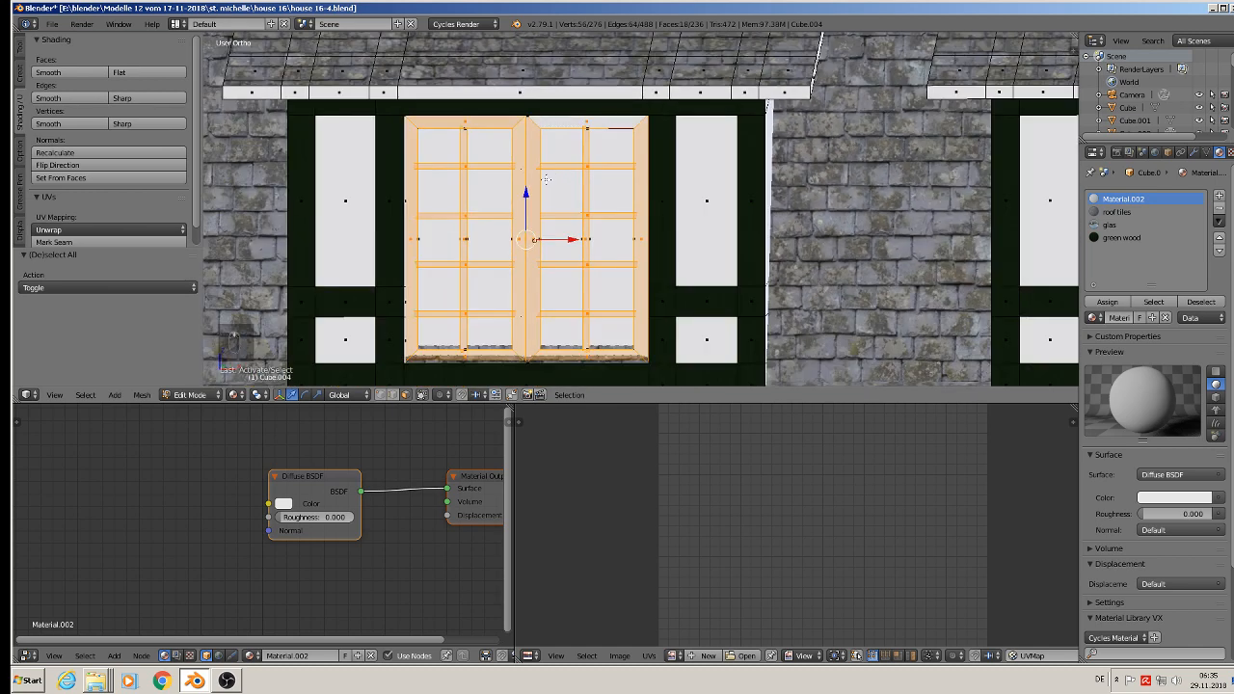
pyautogui.press('u')
pyautogui.click(546, 182)
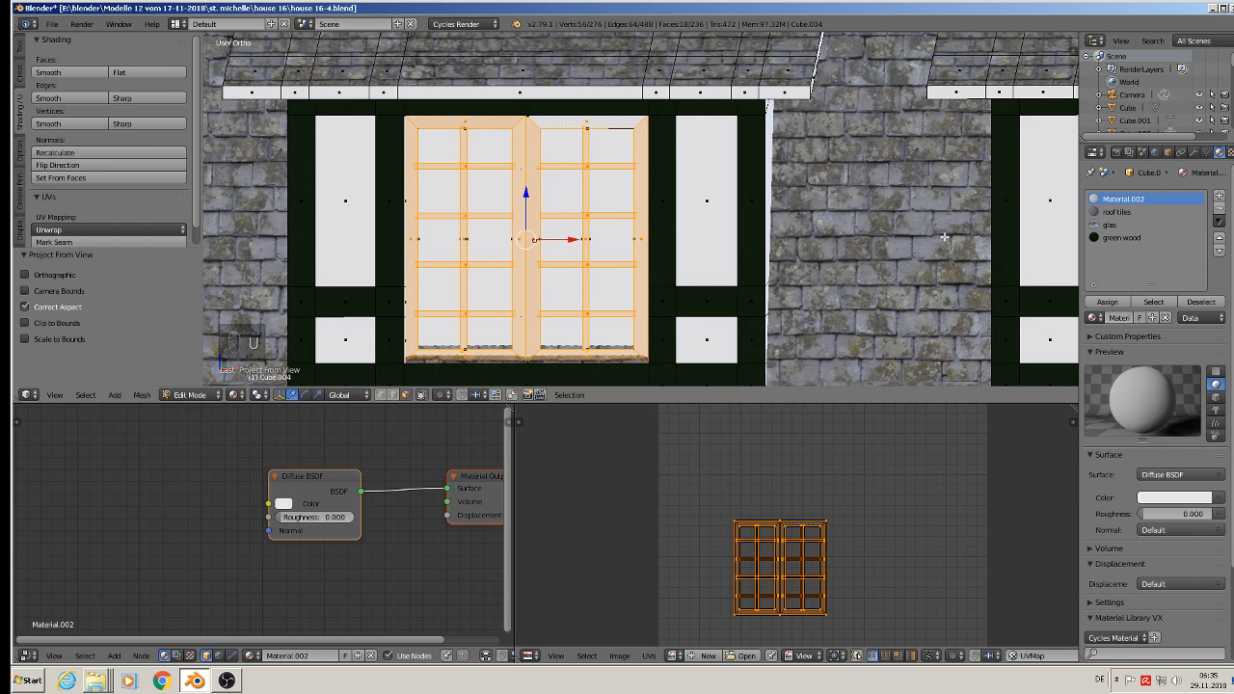
pyautogui.click(1109, 238)
pyautogui.click(1107, 302)
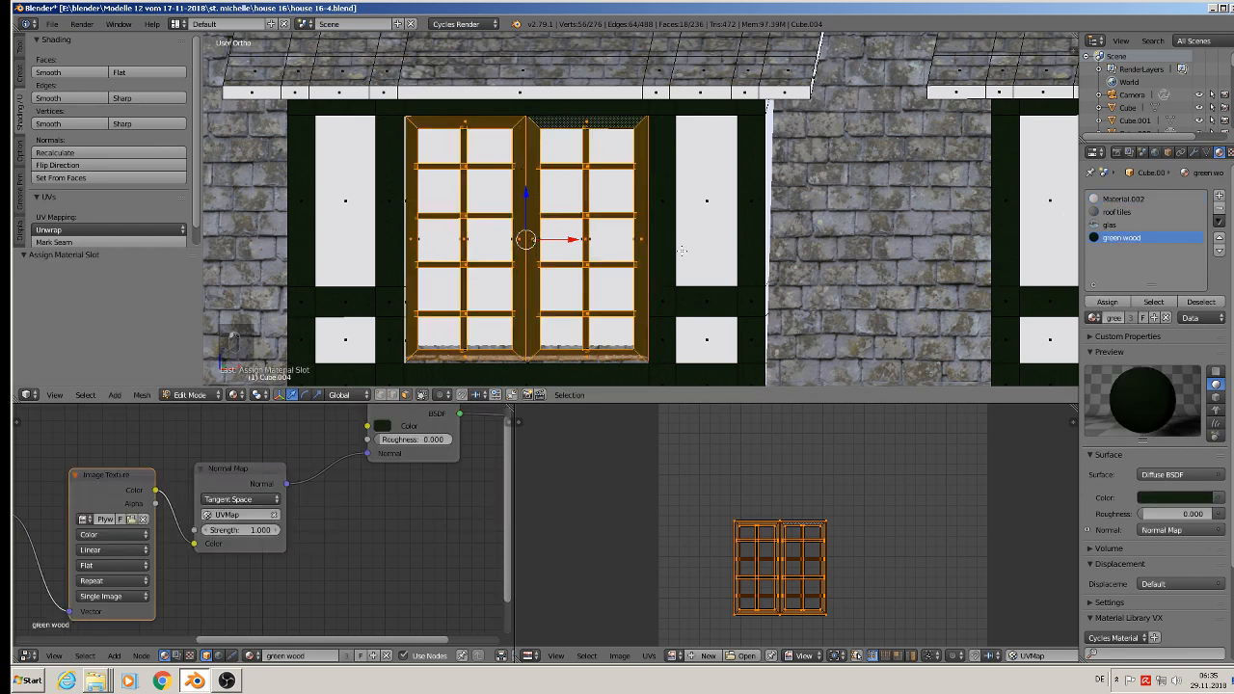
# Step: Rotate the casements' UV layout by 90° and scale it up uniformly by about 5.83
pyautogui.scroll(6, 682, 251)
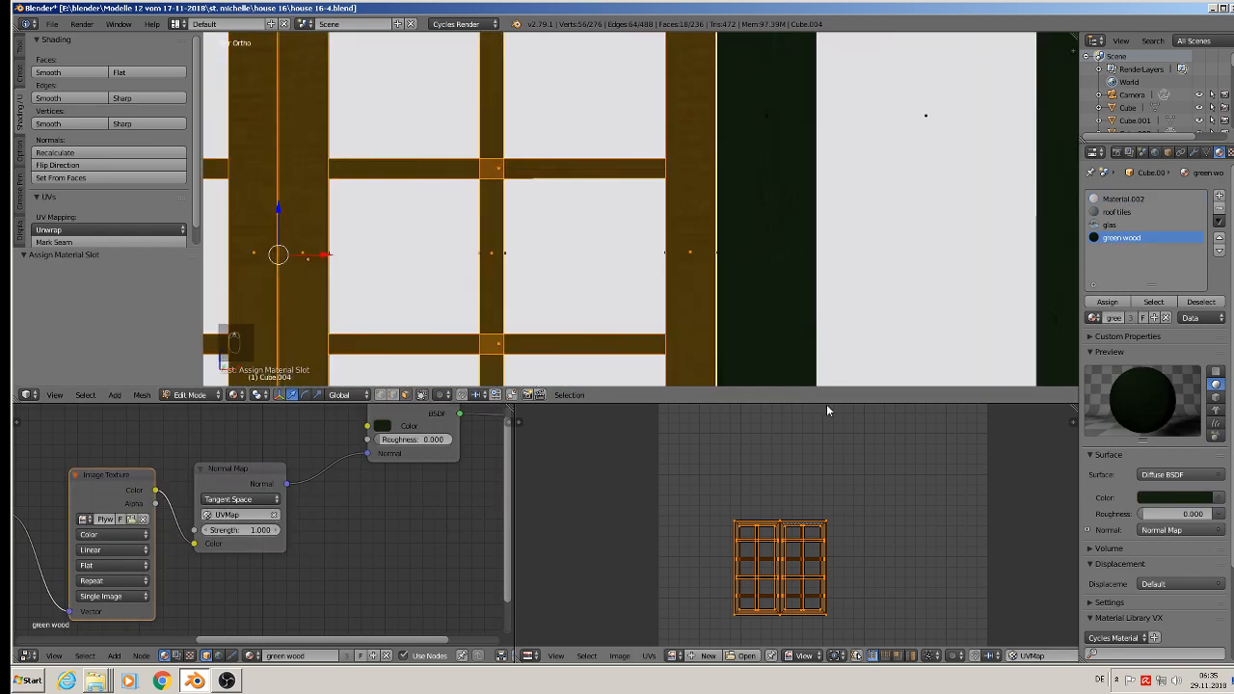
pyautogui.write('r90')
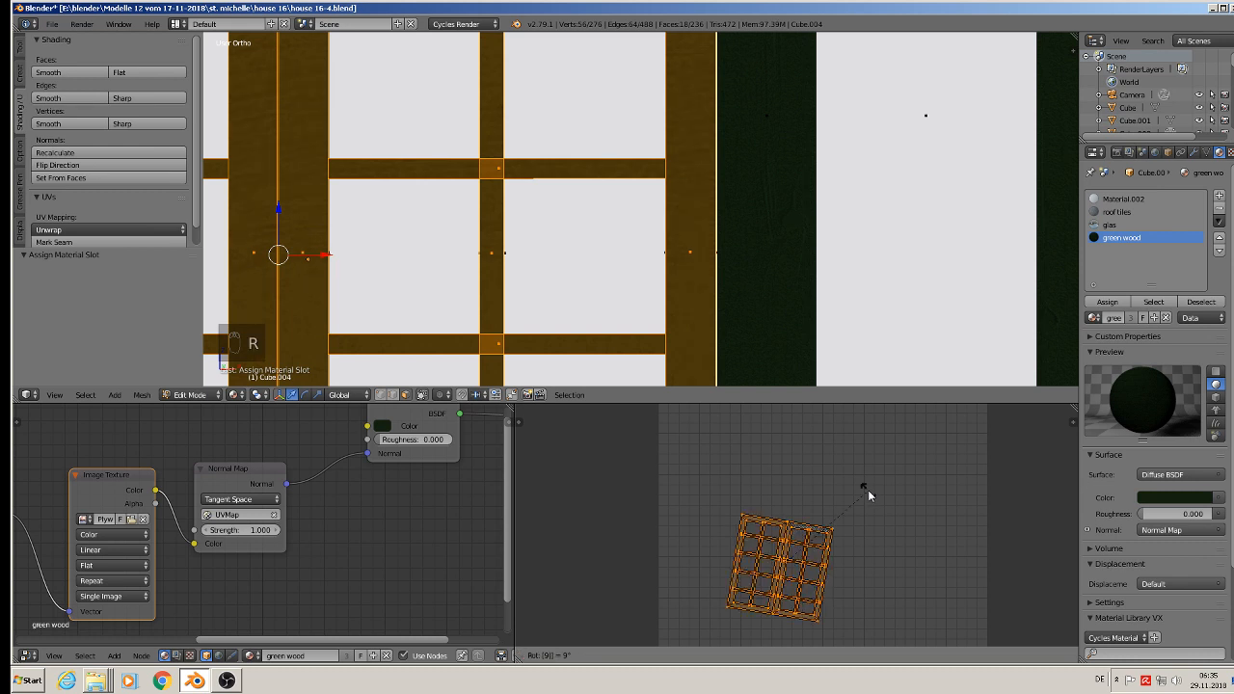
pyautogui.press('Return')
pyautogui.press('s')
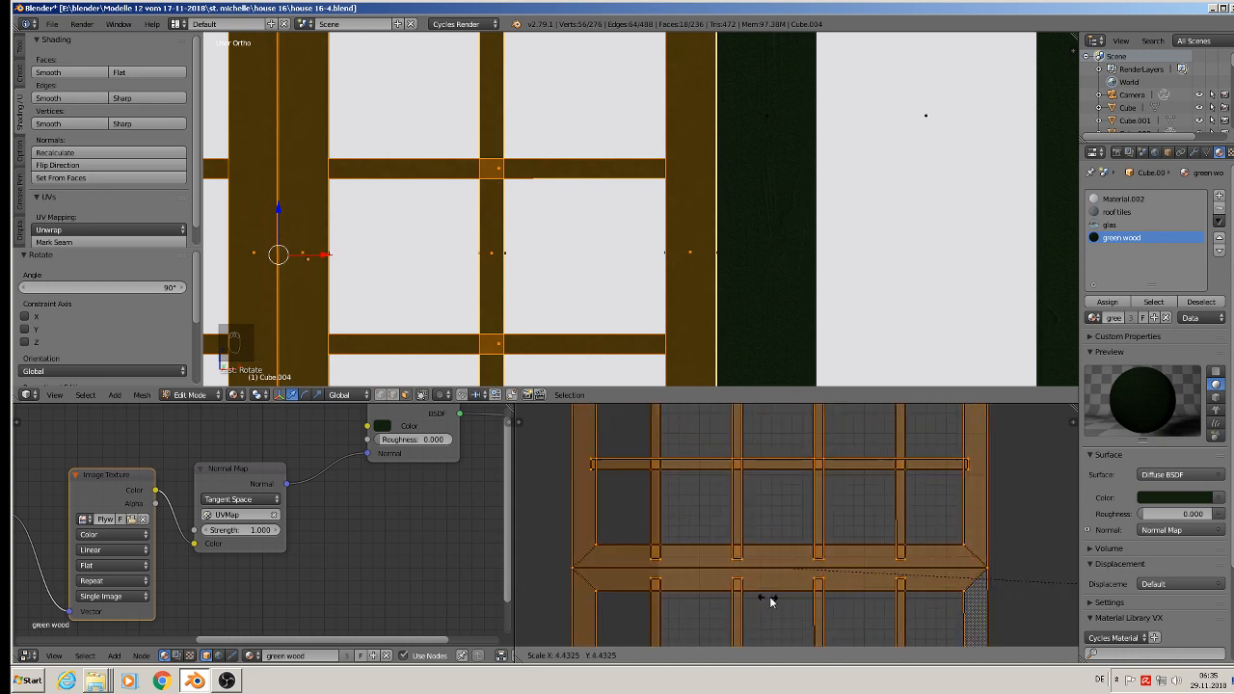
pyautogui.click(937, 601)
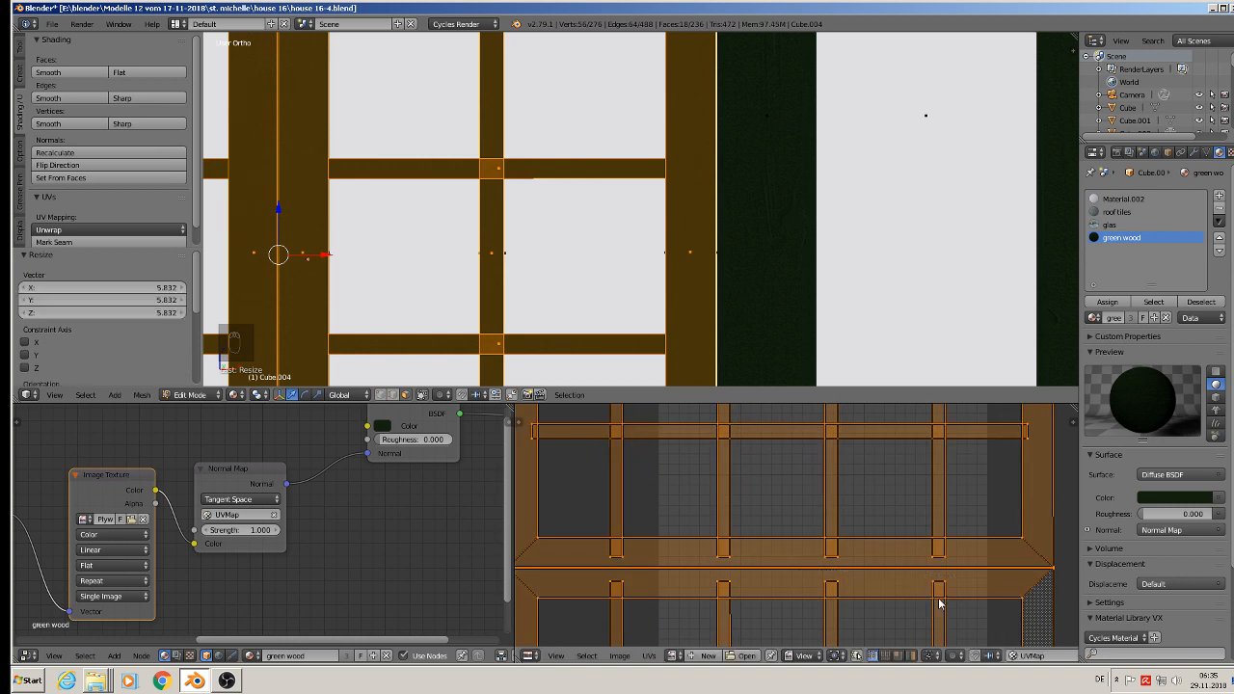
pyautogui.press('Tab')
pyautogui.scroll(-3, 523, 272)
pyautogui.keyDown('shift'); pyautogui.moveTo(463, 258); pyautogui.dragTo(514, 171, button='middle'); pyautogui.keyUp('shift')
pyautogui.scroll(2, 415, 183)
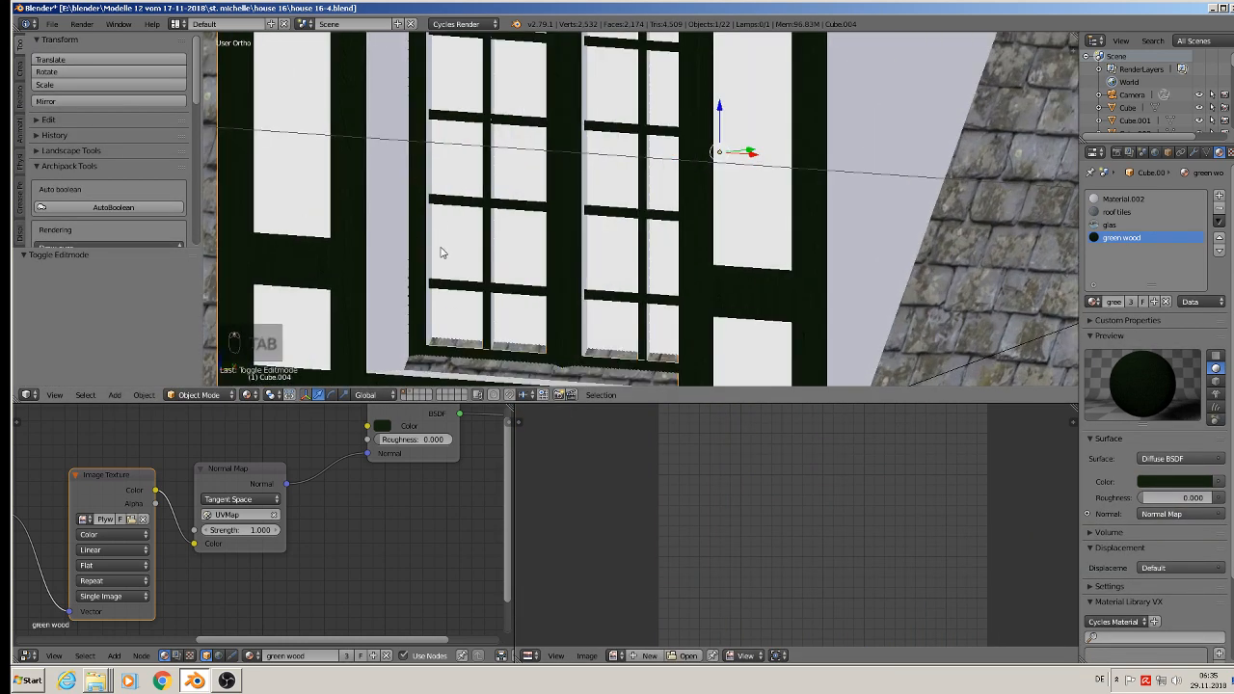
# Step: Select the left window reveal's crossbar-level face, the right reveal's three faces and the sill face
pyautogui.press('Tab')
pyautogui.scroll(2, 427, 210)
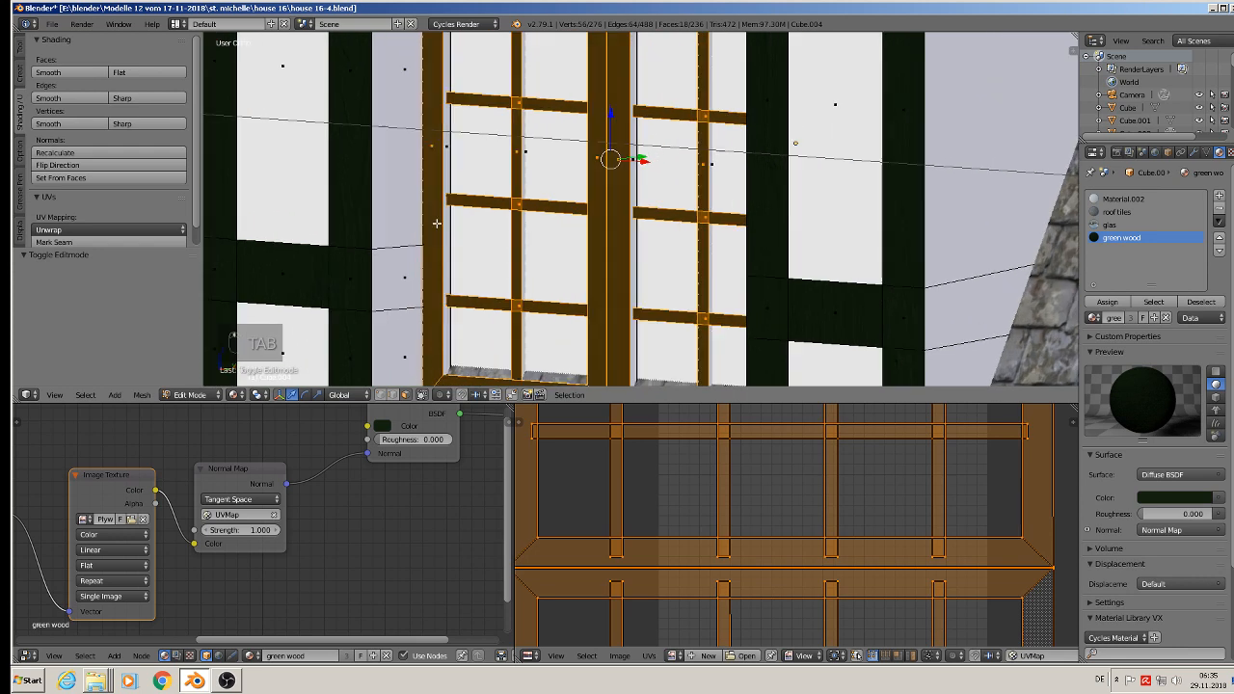
pyautogui.scroll(-2, 428, 210)
pyautogui.rightClick(392, 283)
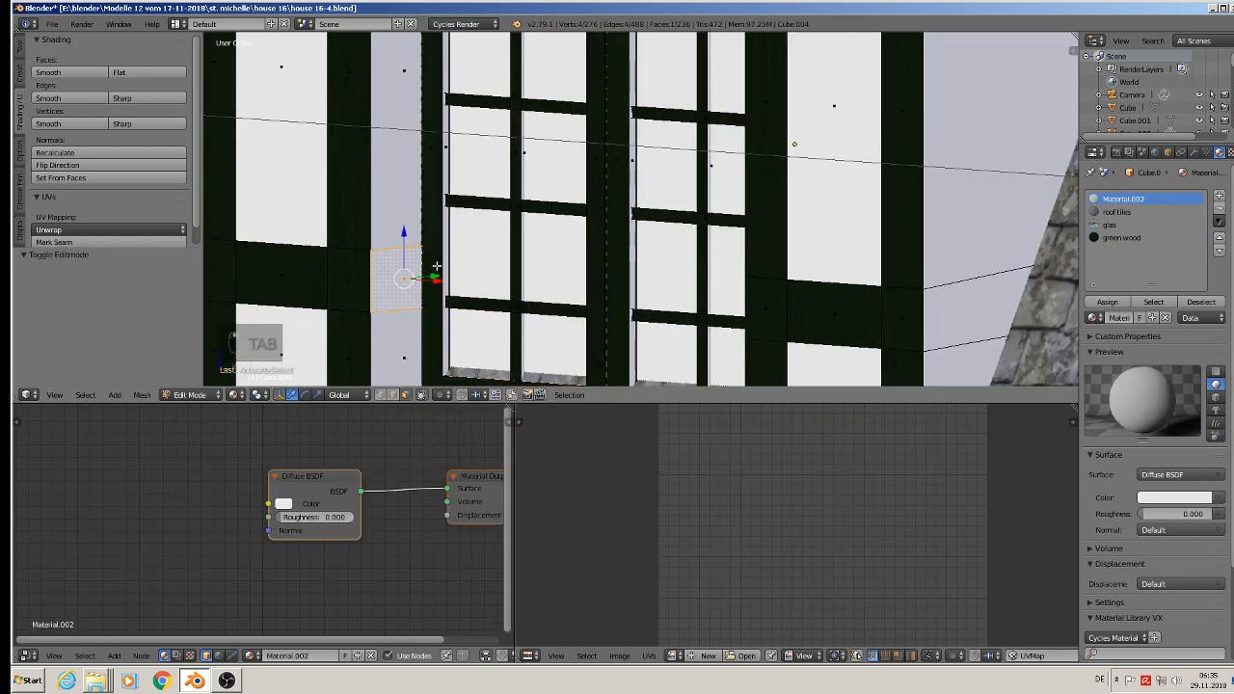
pyautogui.moveTo(437, 266); pyautogui.dragTo(628, 287, button='middle')
pyautogui.keyDown('shift'); pyautogui.rightClick(766, 210); pyautogui.keyUp('shift')
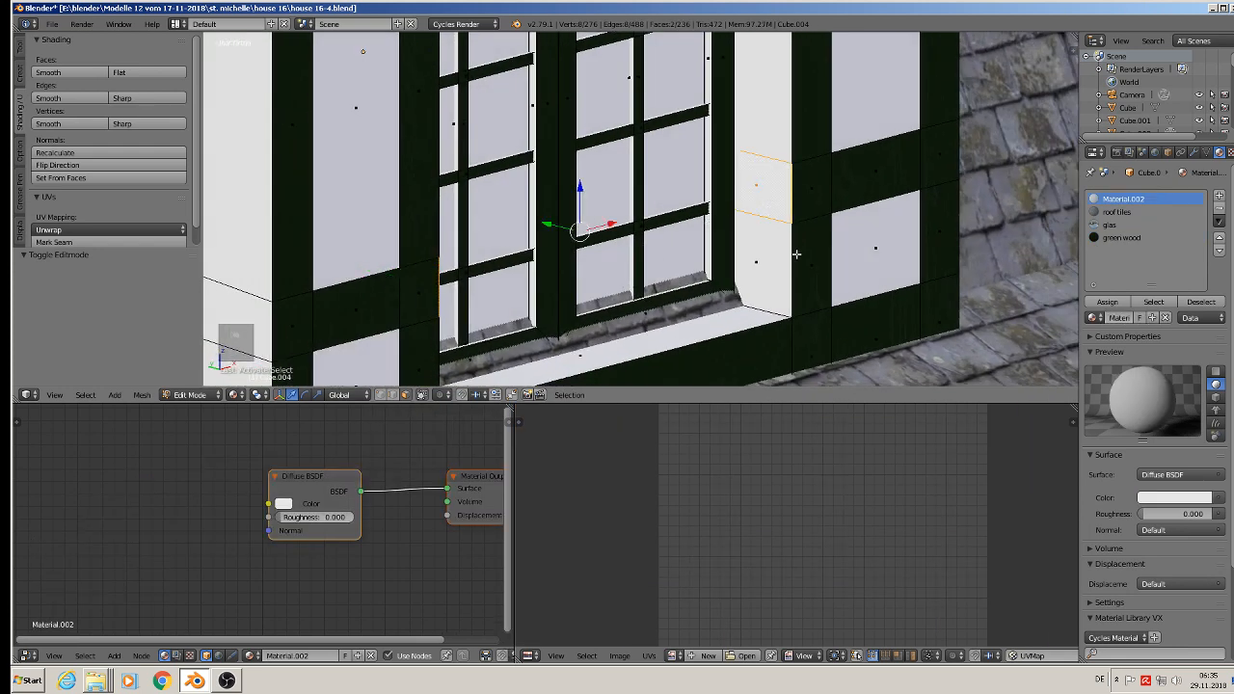
pyautogui.keyDown('shift'); pyautogui.rightClick(774, 277); pyautogui.keyUp('shift')
pyautogui.keyDown('shift'); pyautogui.rightClick(754, 106); pyautogui.keyUp('shift')
pyautogui.keyDown('shift'); pyautogui.rightClick(720, 323); pyautogui.keyUp('shift')
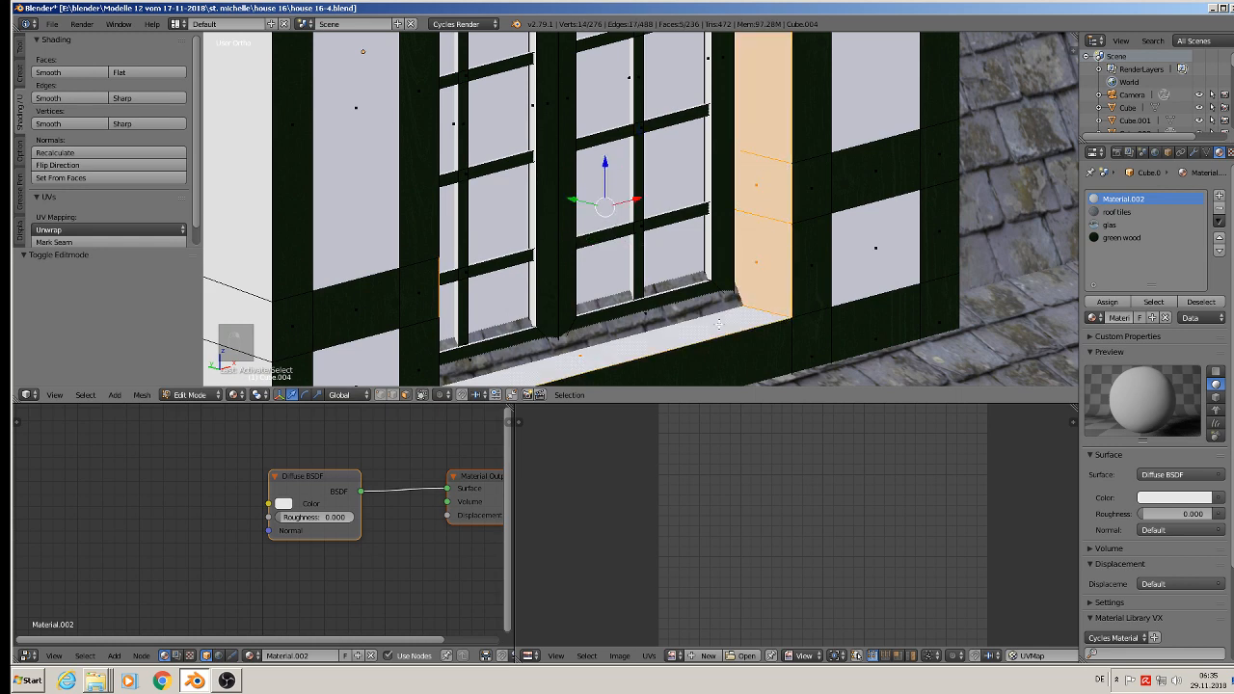
# Step: Add the top reveal face above the window and the left reveal's tall upper face to the selection
pyautogui.keyDown('shift'); pyautogui.moveTo(667, 312); pyautogui.dragTo(712, 500, button='middle'); pyautogui.keyUp('shift')
pyautogui.moveTo(660, 140); pyautogui.dragTo(489, 367, button='middle')
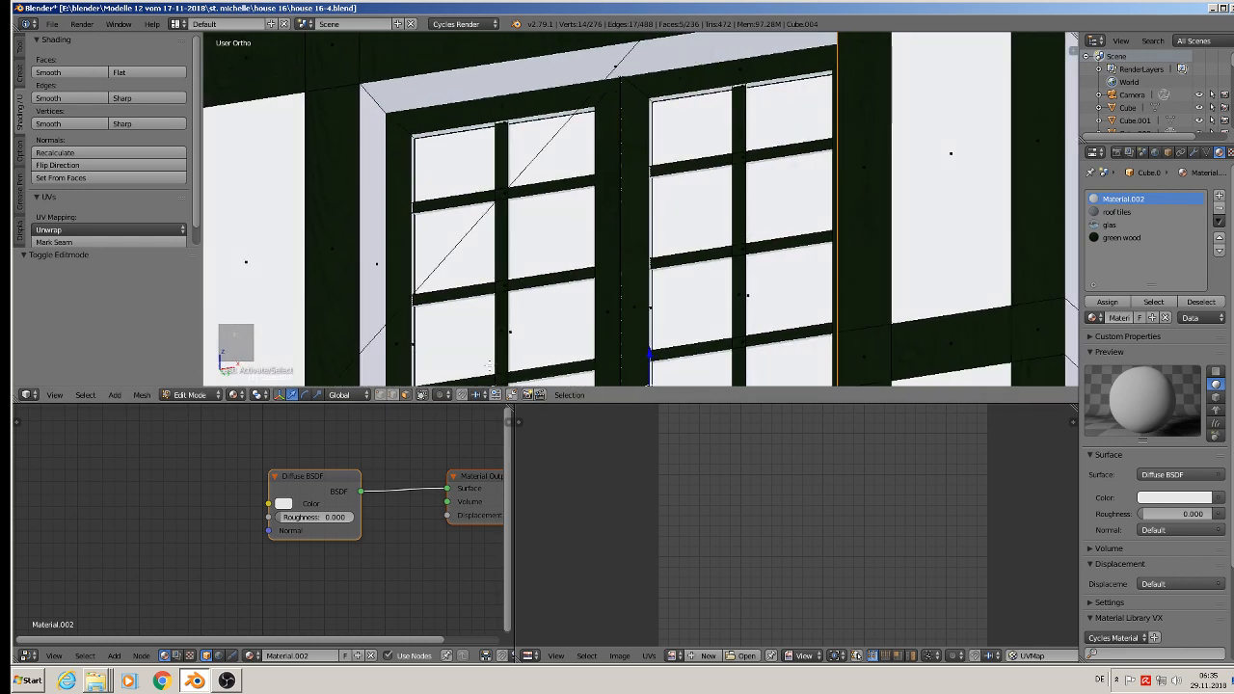
pyautogui.keyDown('shift'); pyautogui.rightClick(490, 94); pyautogui.keyUp('shift')
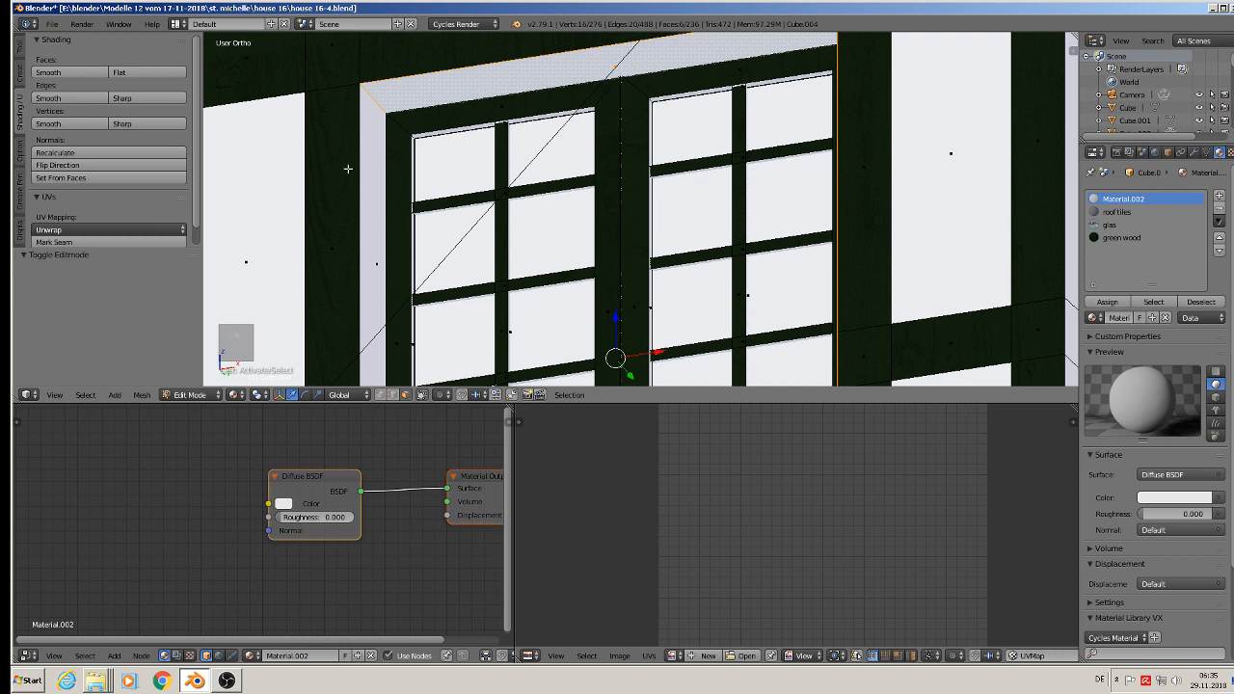
pyautogui.keyDown('shift'); pyautogui.rightClick(374, 185); pyautogui.keyUp('shift')
pyautogui.scroll(5, 520, 287)
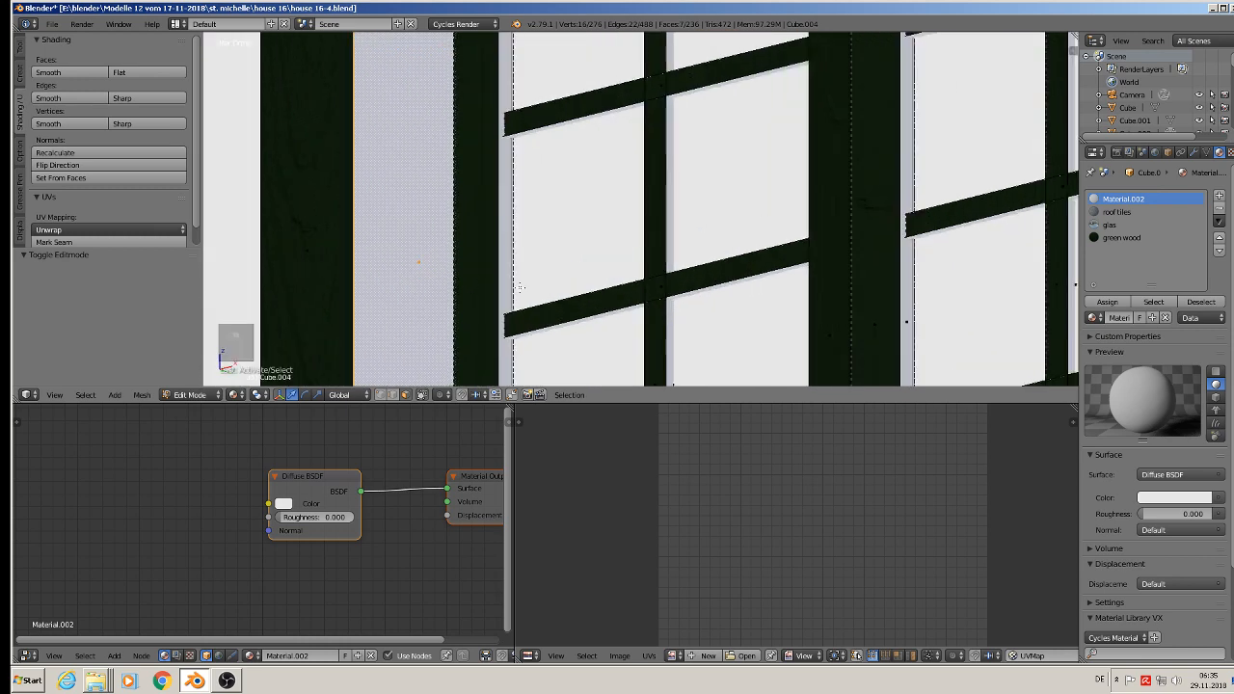
# Step: Add the left casement's narrow left and top inner faces and both casements' bottom inner faces to the selection
pyautogui.keyDown('shift'); pyautogui.rightClick(505, 268); pyautogui.keyUp('shift')
pyautogui.scroll(-4, 505, 268)
pyautogui.moveTo(552, 154); pyautogui.dragTo(558, 127, button='middle')
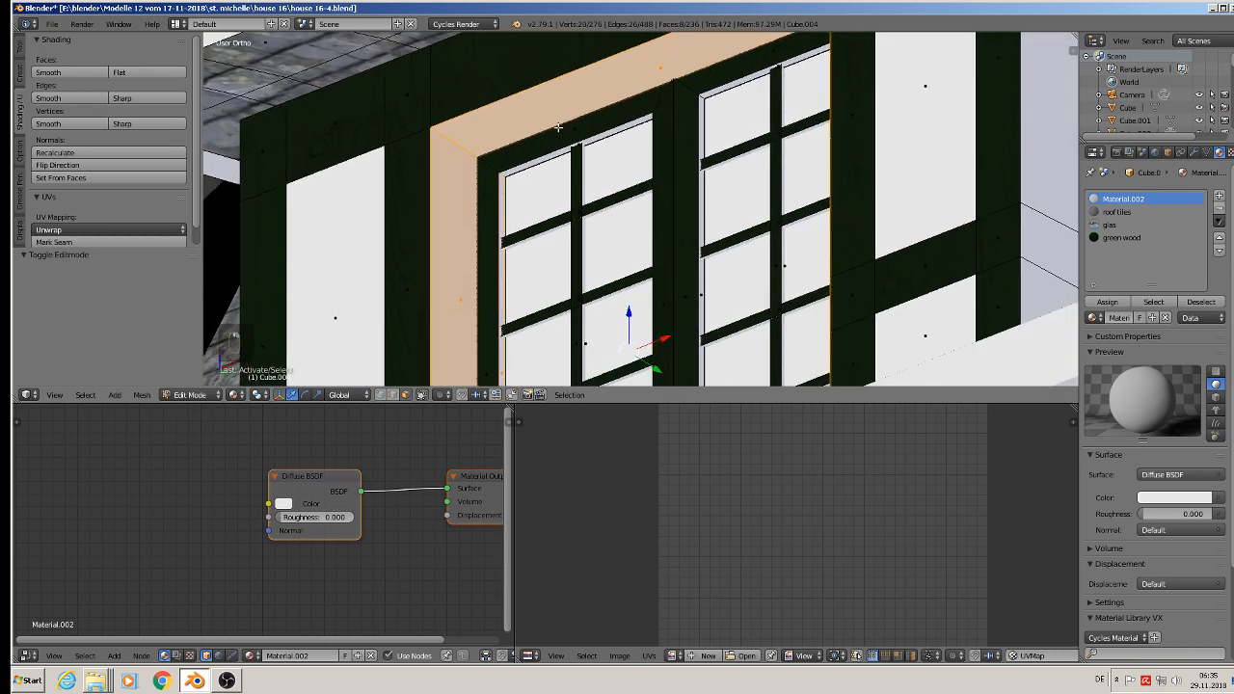
pyautogui.keyDown('shift'); pyautogui.rightClick(606, 135); pyautogui.keyUp('shift')
pyautogui.moveTo(556, 236); pyautogui.dragTo(567, 371, button='middle')
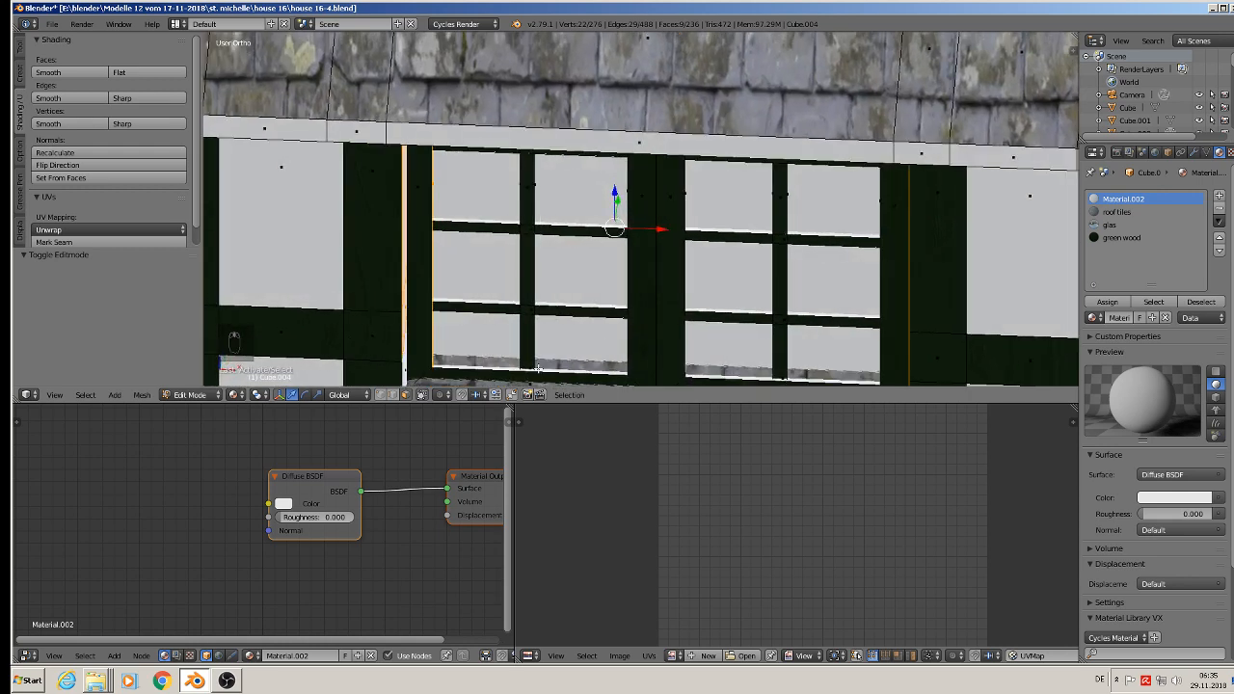
pyautogui.keyDown('shift'); pyautogui.rightClick(540, 367); pyautogui.keyUp('shift')
pyautogui.keyDown('shift'); pyautogui.rightClick(752, 379); pyautogui.keyUp('shift')
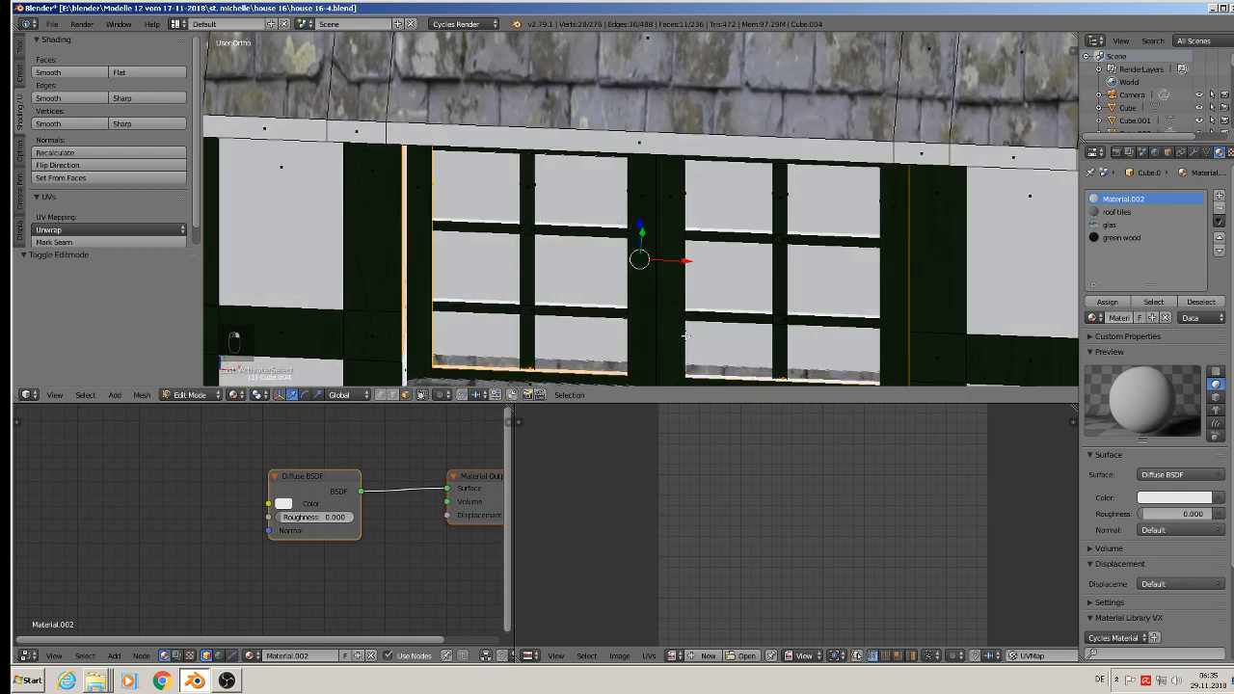
# Step: Add the left casement's right inner face and the right casement's side and top inner faces to the selection
pyautogui.moveTo(685, 335); pyautogui.dragTo(664, 282, button='middle')
pyautogui.keyDown('shift'); pyautogui.rightClick(618, 187); pyautogui.keyUp('shift')
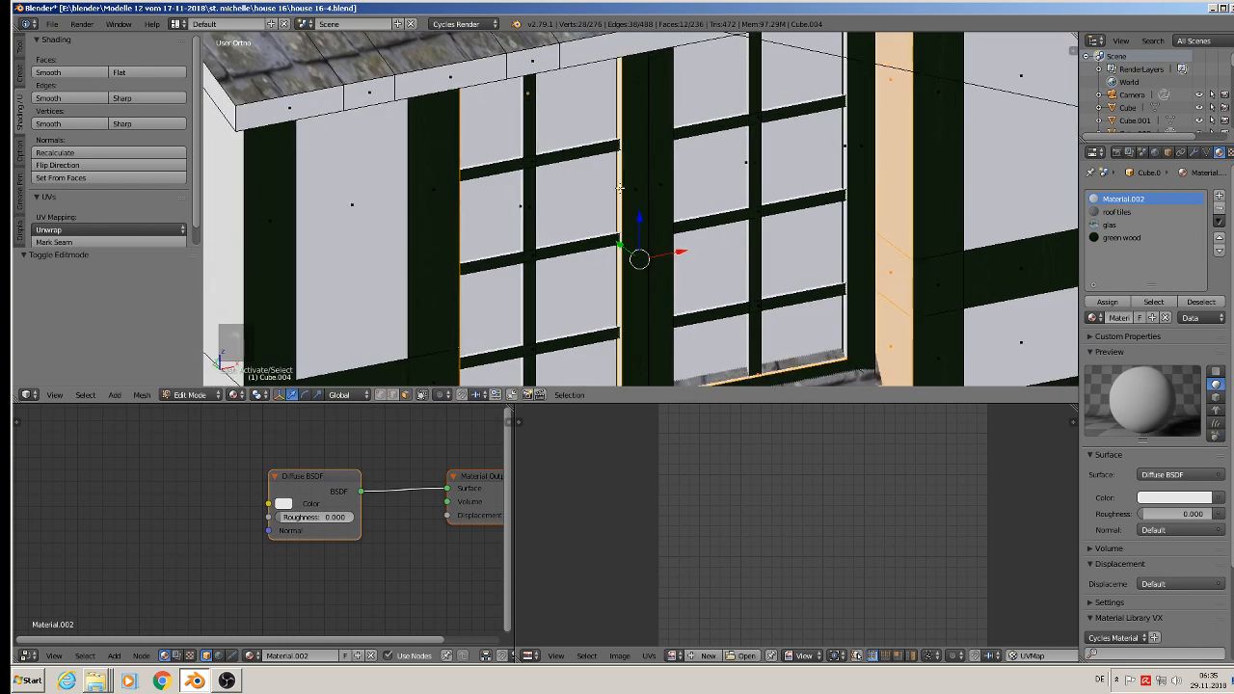
pyautogui.keyDown('shift'); pyautogui.rightClick(845, 149); pyautogui.keyUp('shift')
pyautogui.moveTo(845, 151); pyautogui.dragTo(773, 233, button='middle')
pyautogui.keyDown('shift'); pyautogui.rightClick(685, 184); pyautogui.keyUp('shift')
pyautogui.keyDown('shift'); pyautogui.rightClick(782, 128); pyautogui.keyUp('shift')
# Step: Unwrap the selected reveal and inner frame faces from the side with Project From View and assign them green wood
pyautogui.scroll(-7, 758, 252)
pyautogui.moveTo(800, 318); pyautogui.dragTo(700, 358, button='middle')
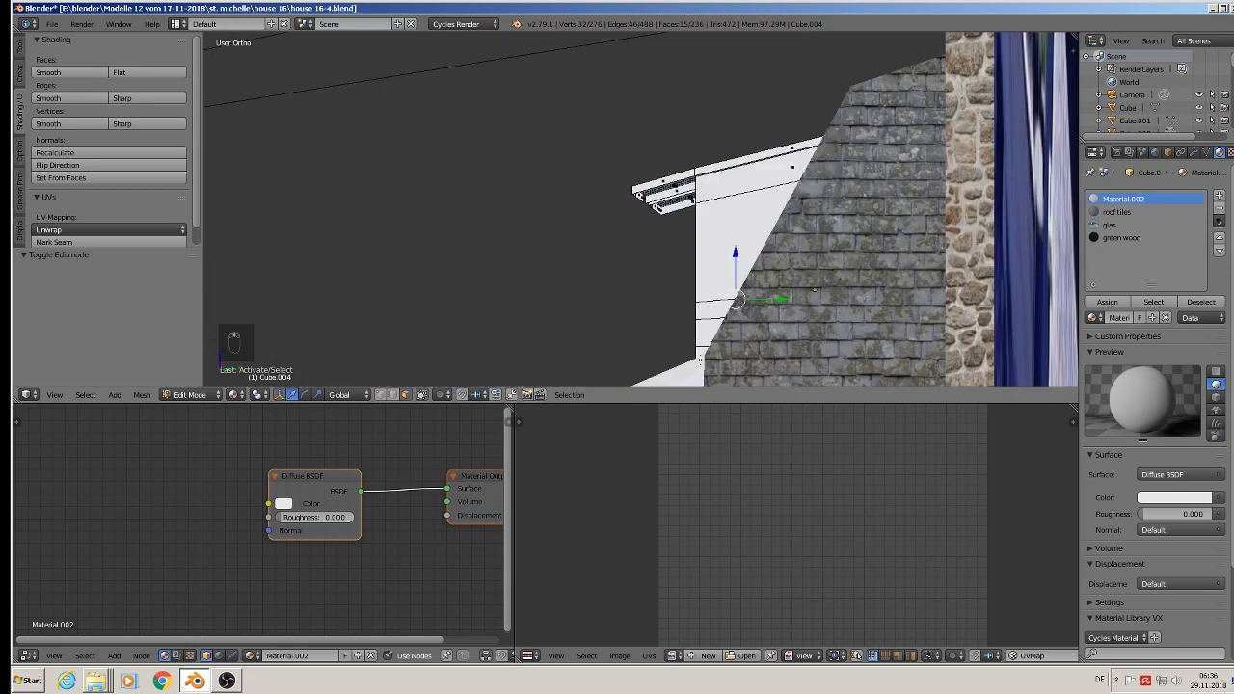
pyautogui.press('u')
pyautogui.click(701, 363)
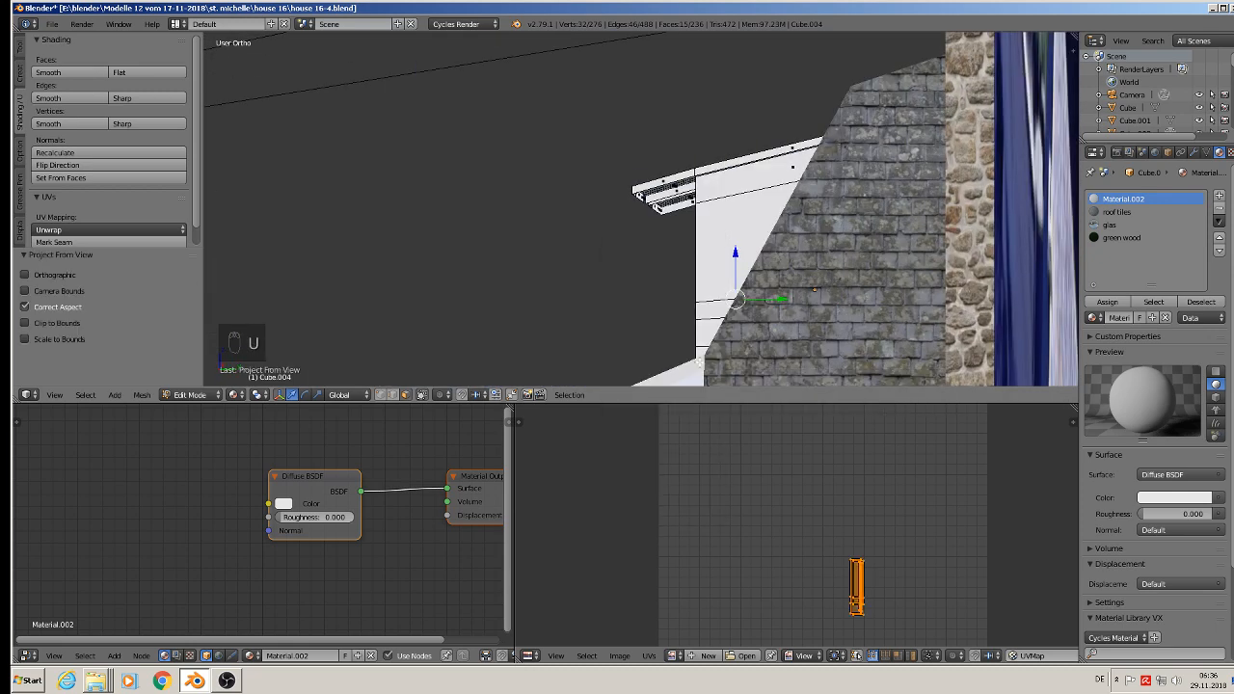
pyautogui.click(1122, 237)
pyautogui.click(1107, 302)
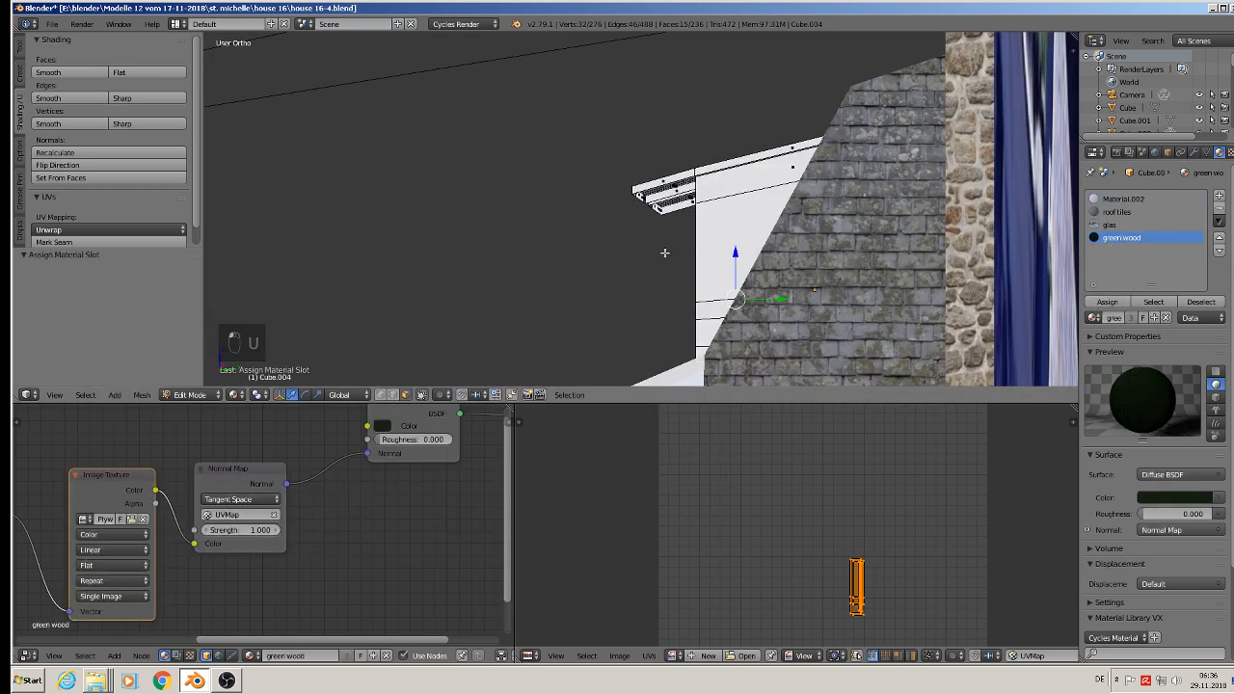
pyautogui.moveTo(662, 248); pyautogui.dragTo(757, 248, button='middle')
pyautogui.scroll(3, 757, 248)
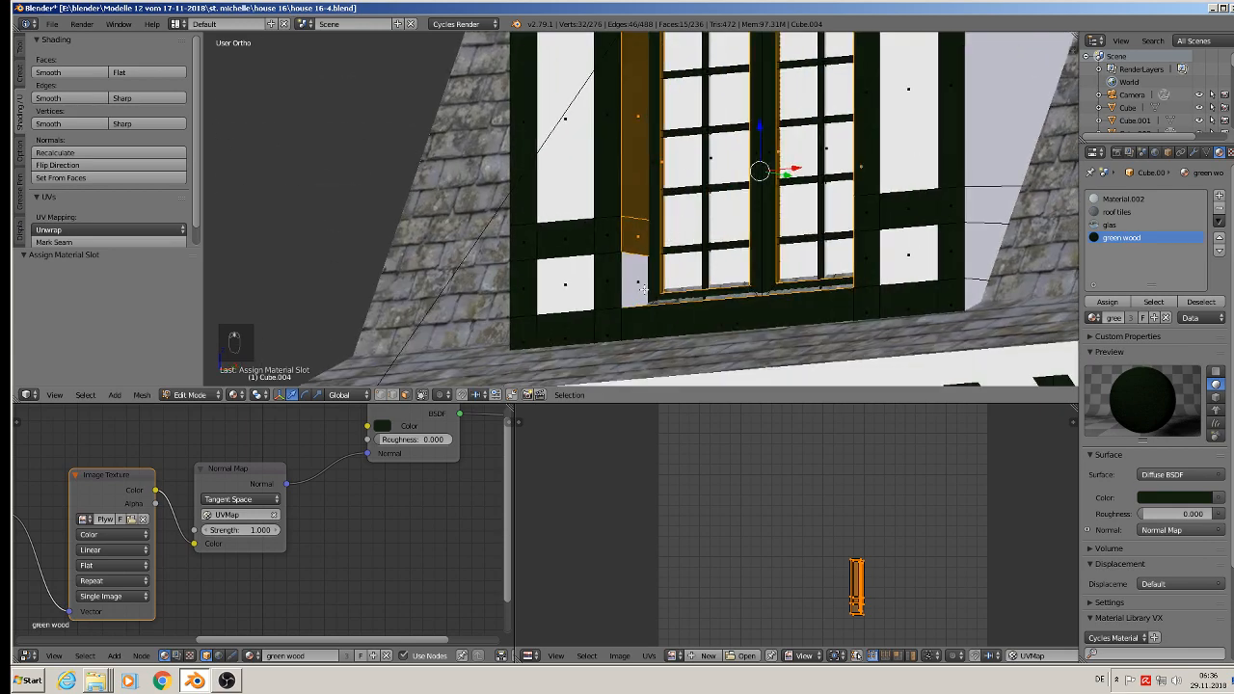
# Step: Add the lower face of the left window reveal to the selection and assign the green wood material
pyautogui.rightClick(640, 280)
pyautogui.scroll(-3, 813, 278)
pyautogui.keyDown('shift'); pyautogui.moveTo(813, 279); pyautogui.dragTo(637, 303, button='middle'); pyautogui.keyUp('shift')
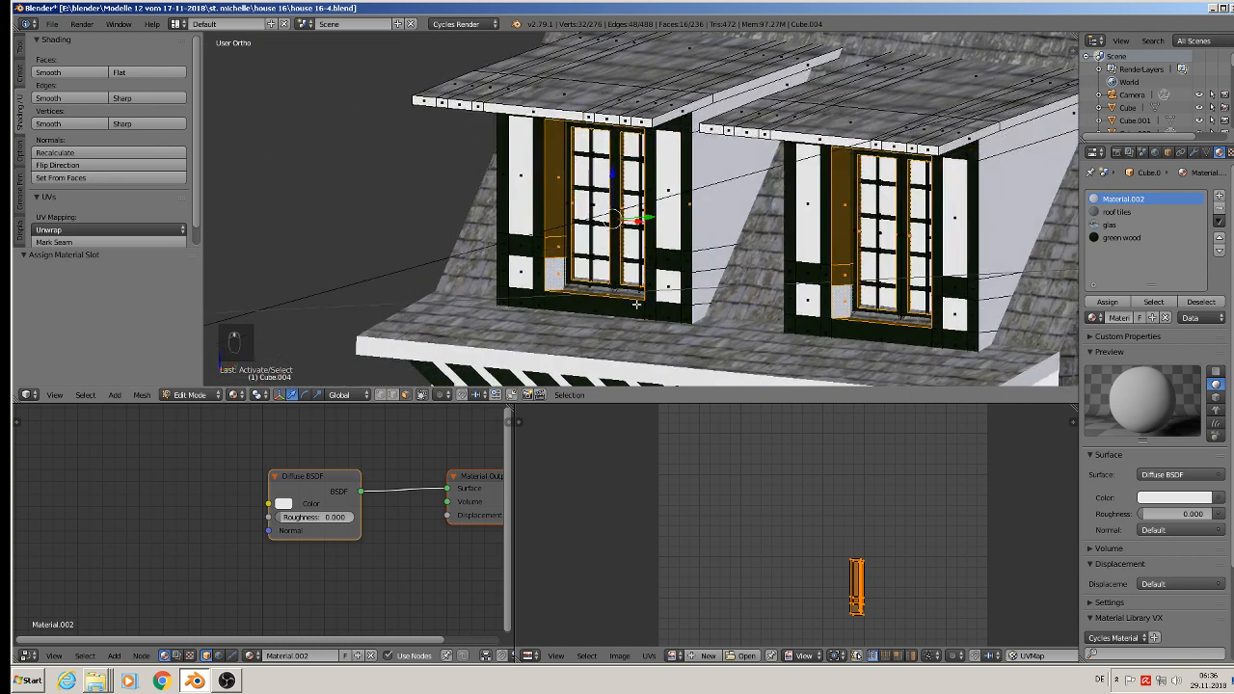
pyautogui.click(1121, 237)
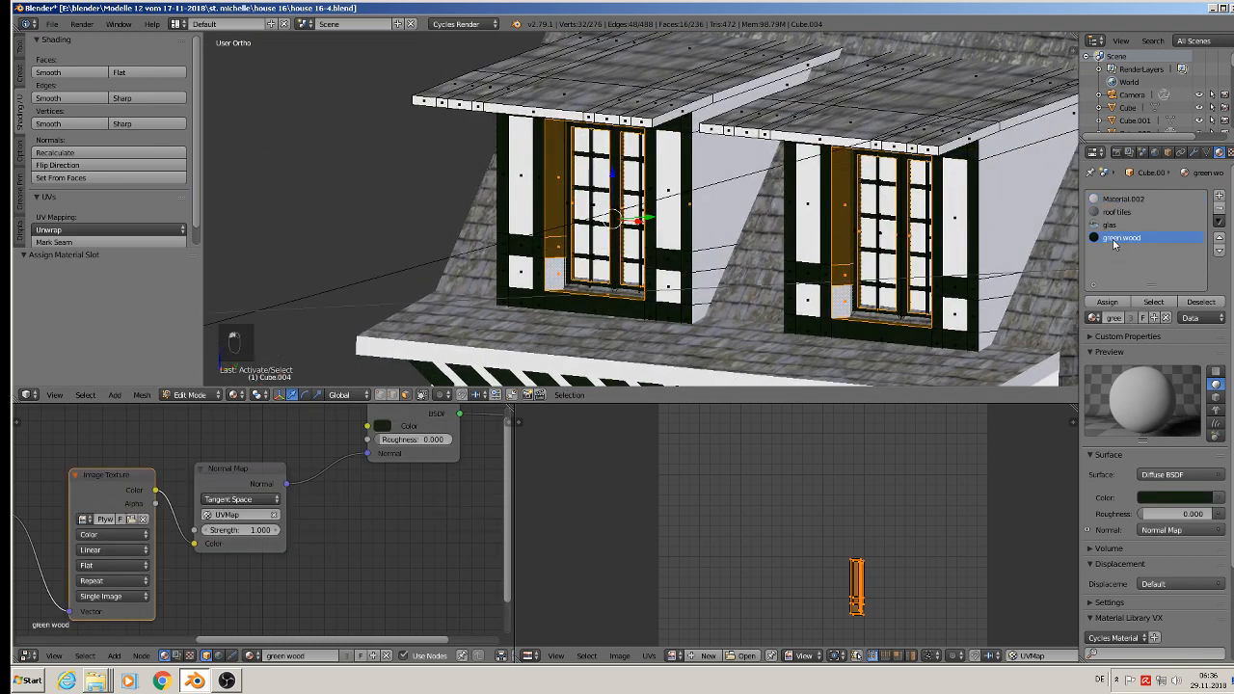
pyautogui.click(1105, 304)
# Step: Unwrap the selected reveal and inner frame faces from the side with Project From View
pyautogui.moveTo(644, 254); pyautogui.dragTo(583, 231, button='middle')
pyautogui.scroll(2, 582, 231)
pyautogui.press('u')
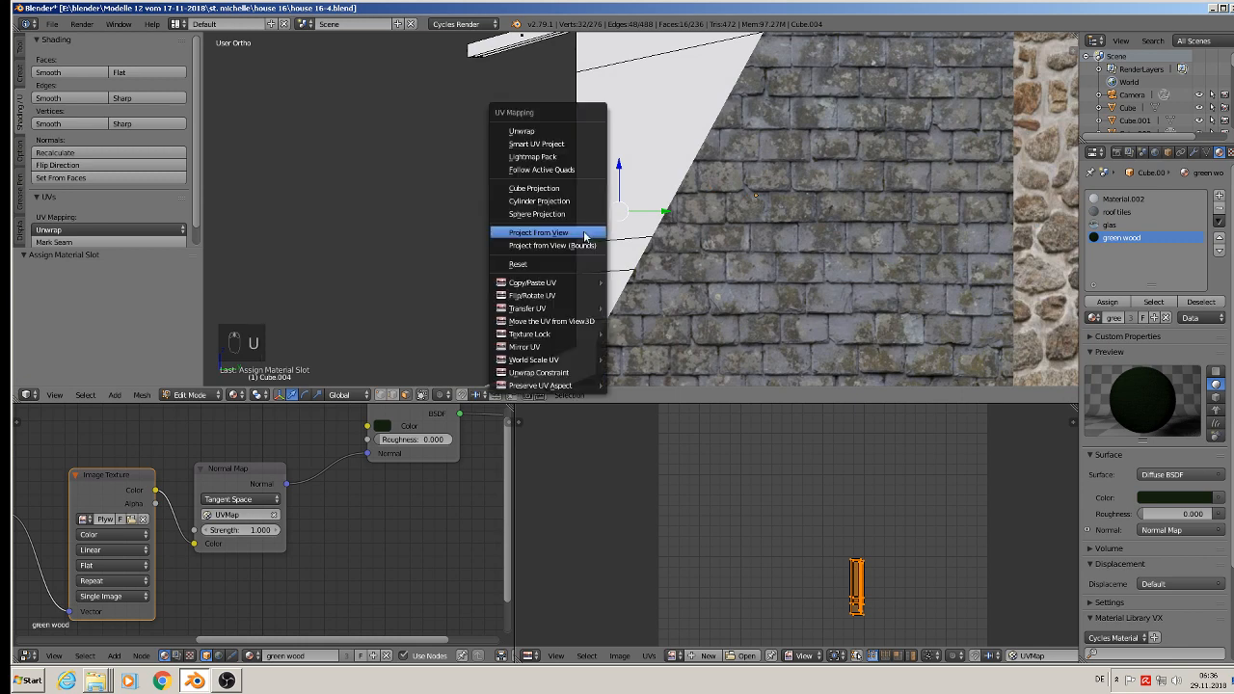
pyautogui.click(584, 234)
pyautogui.moveTo(584, 235); pyautogui.dragTo(605, 233, button='middle')
pyautogui.scroll(-3, 606, 233)
pyautogui.scroll(4, 607, 232)
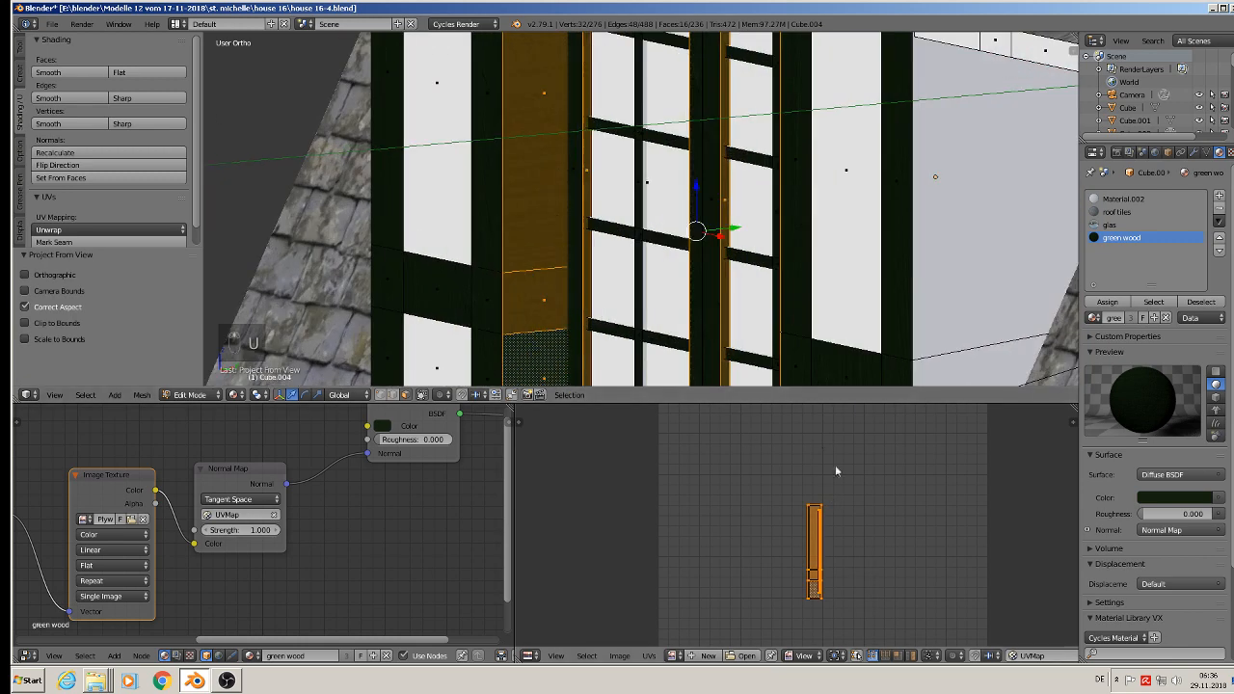
pyautogui.write('r90')
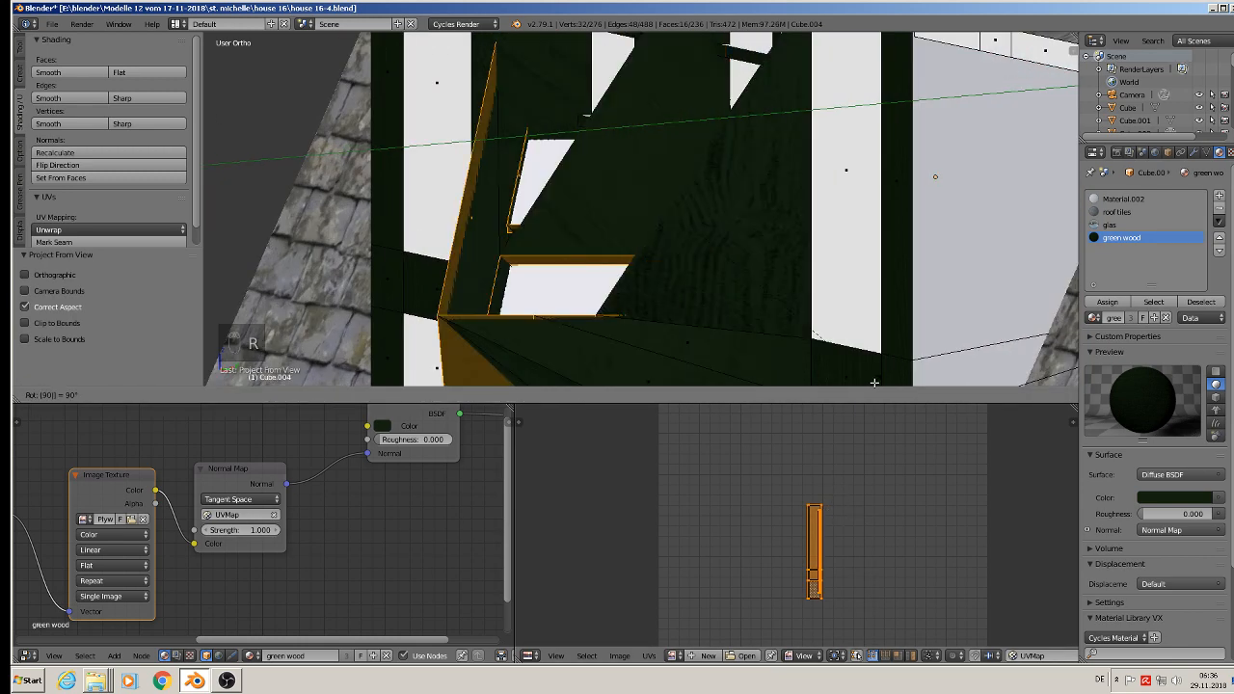
pyautogui.press('Escape')
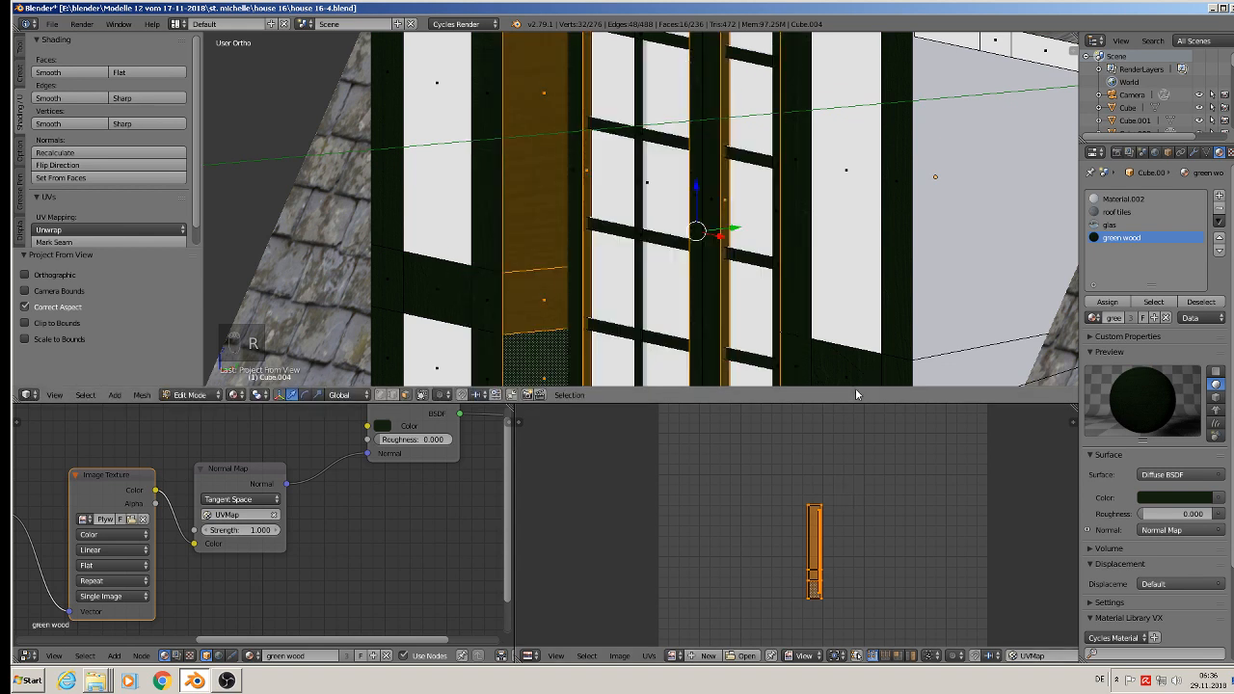
pyautogui.write('r90')
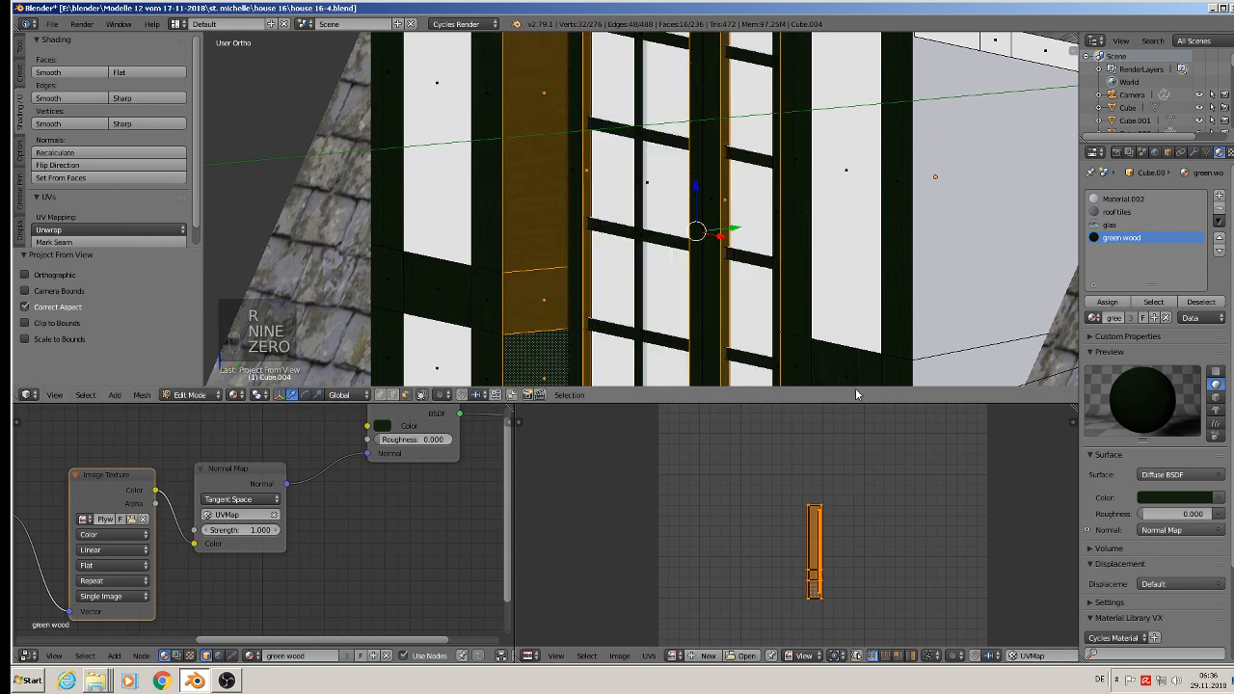
pyautogui.press('r')
pyautogui.press('r')
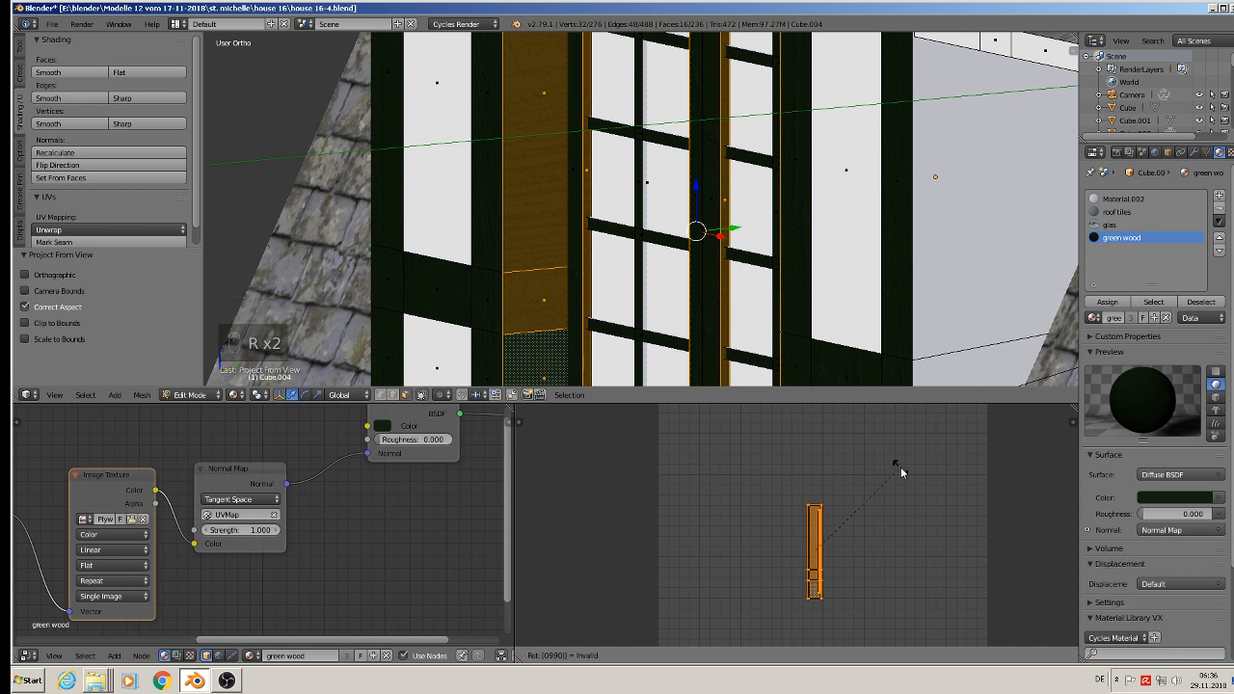
pyautogui.press('r')
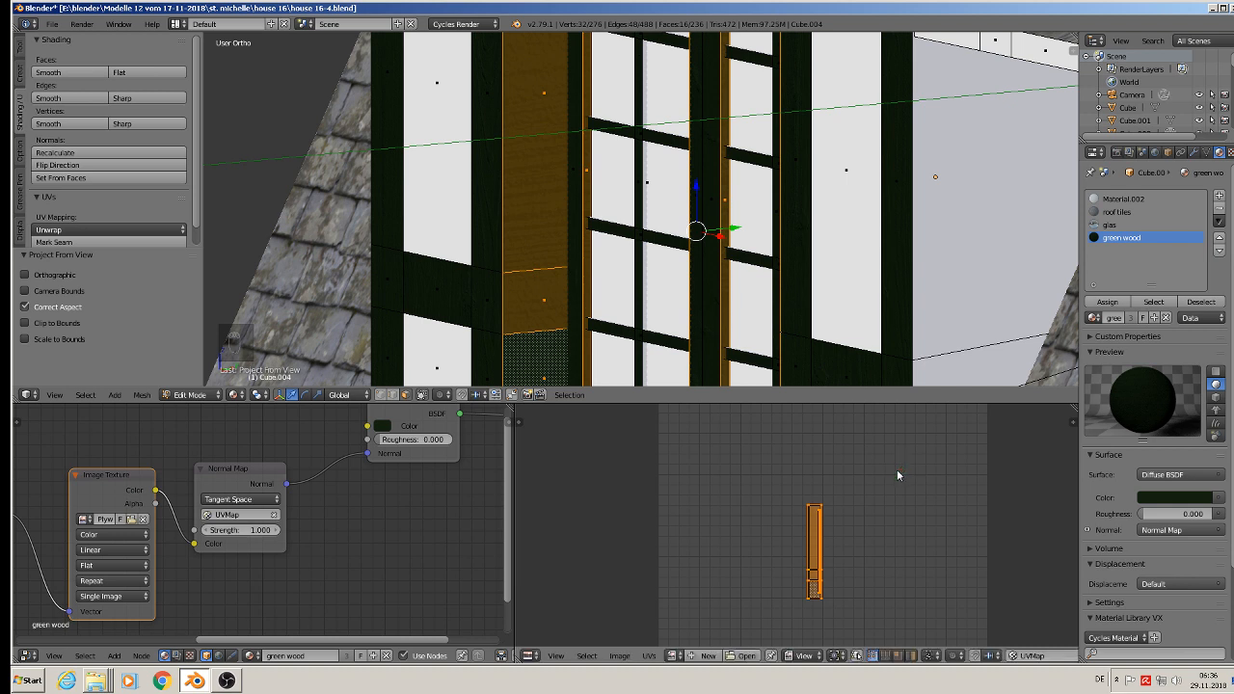
# Step: Rotate the reveal and frame faces' UVs by 90° and scale them up by about 3.17
pyautogui.press('r')
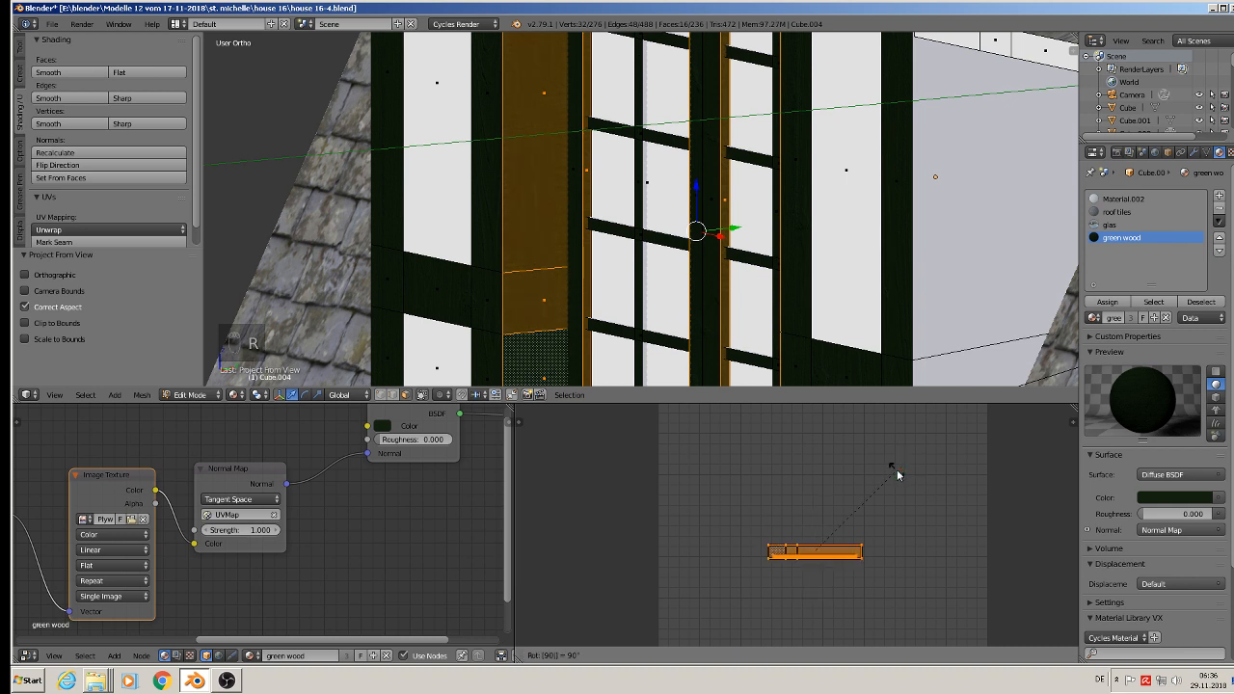
pyautogui.press('Return')
pyautogui.press('s')
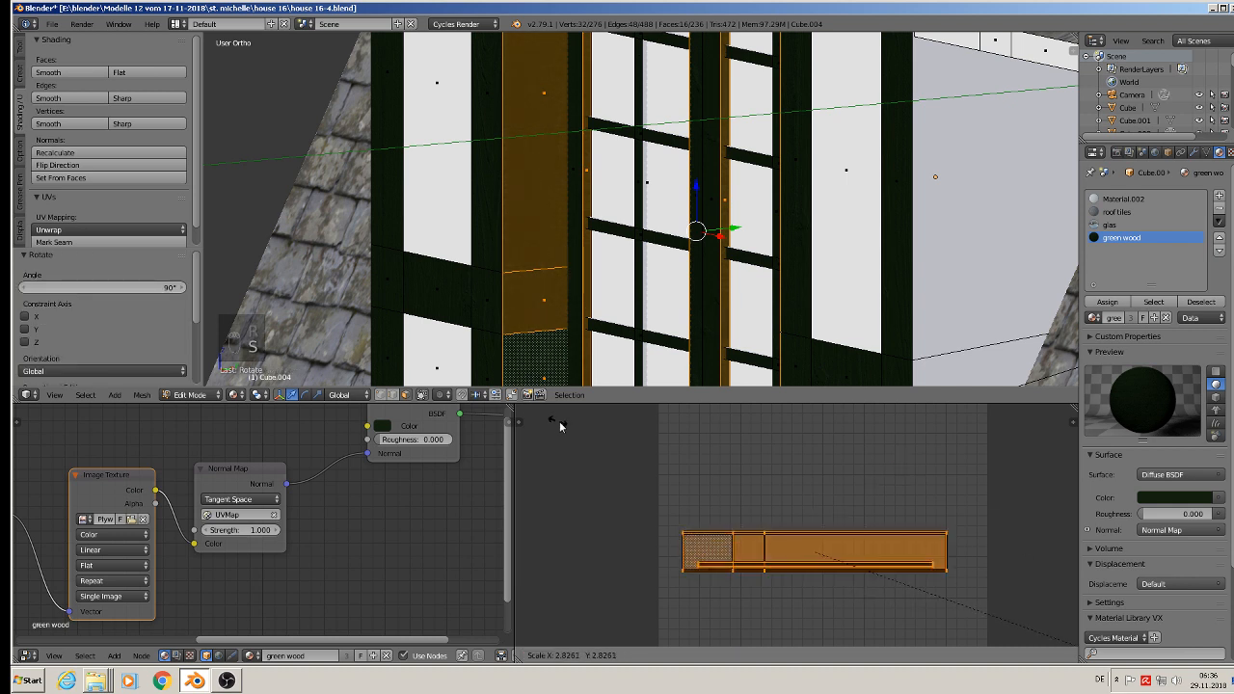
pyautogui.click(586, 432)
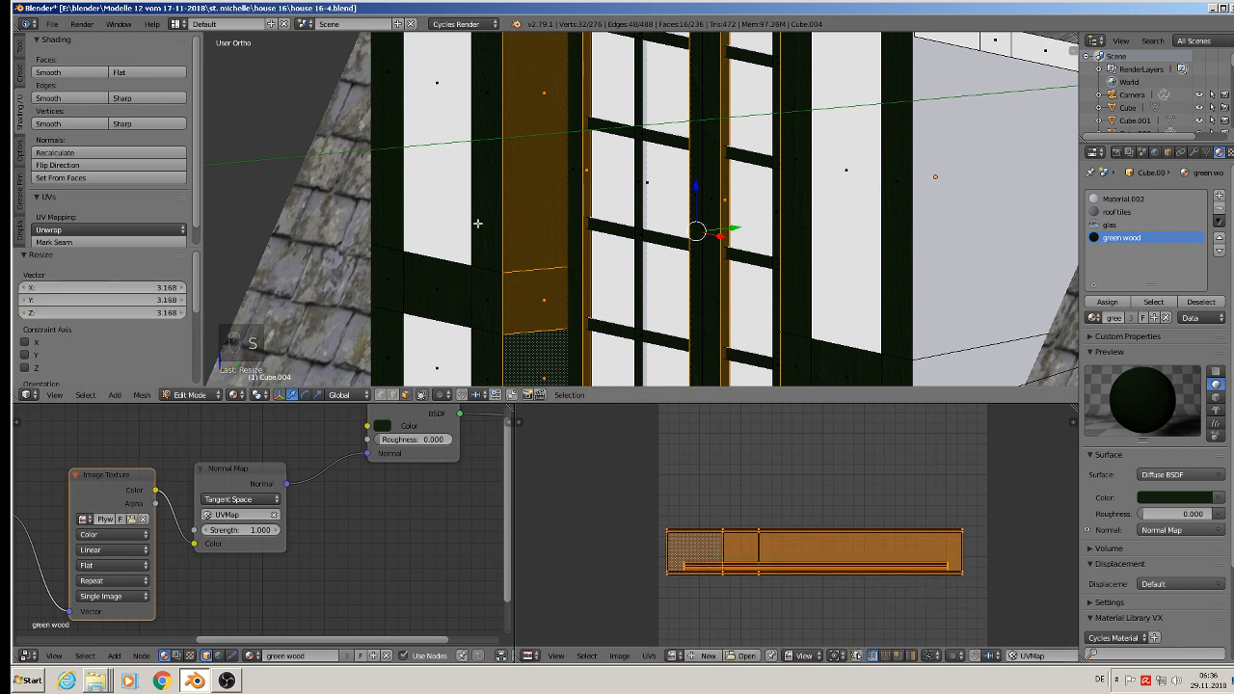
# Step: Return the dormer to Object Mode and save the current file
pyautogui.scroll(-2, 507, 243)
pyautogui.press('Tab')
pyautogui.scroll(-4, 536, 254)
pyautogui.keyDown('shift'); pyautogui.moveTo(509, 220); pyautogui.dragTo(509, 188, button='middle'); pyautogui.keyUp('shift')
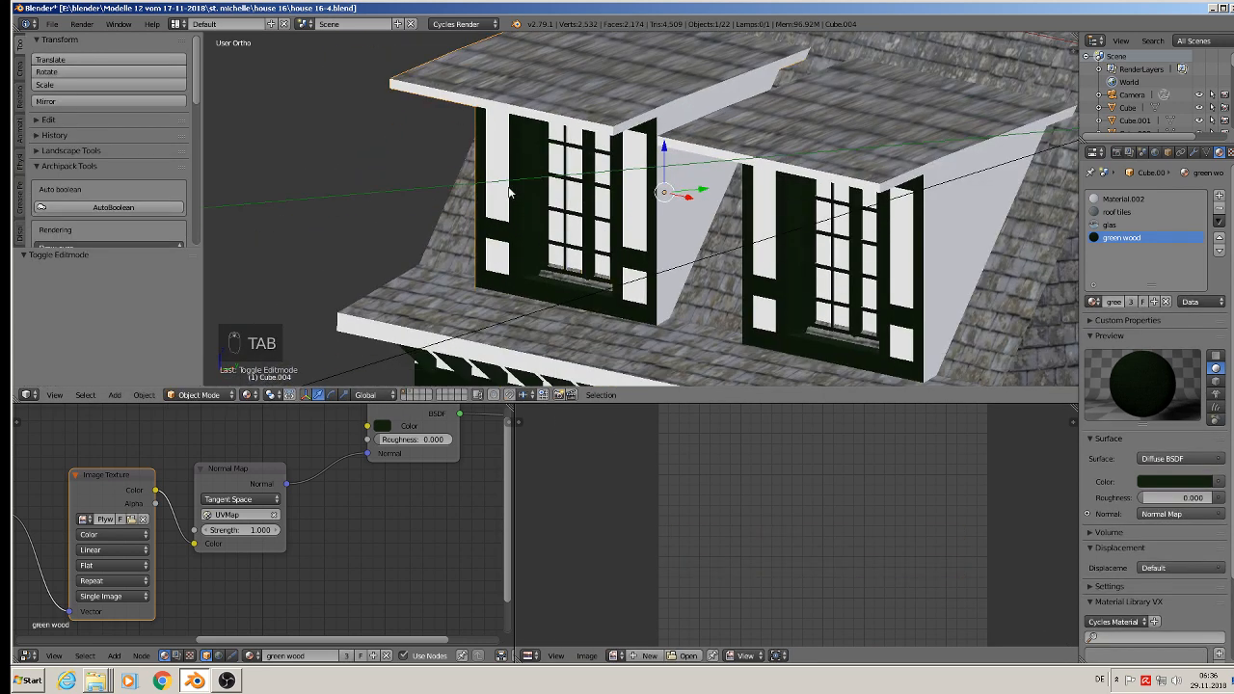
pyautogui.scroll(-3, 467, 147)
pyautogui.moveTo(600, 239); pyautogui.dragTo(645, 236, button='middle')
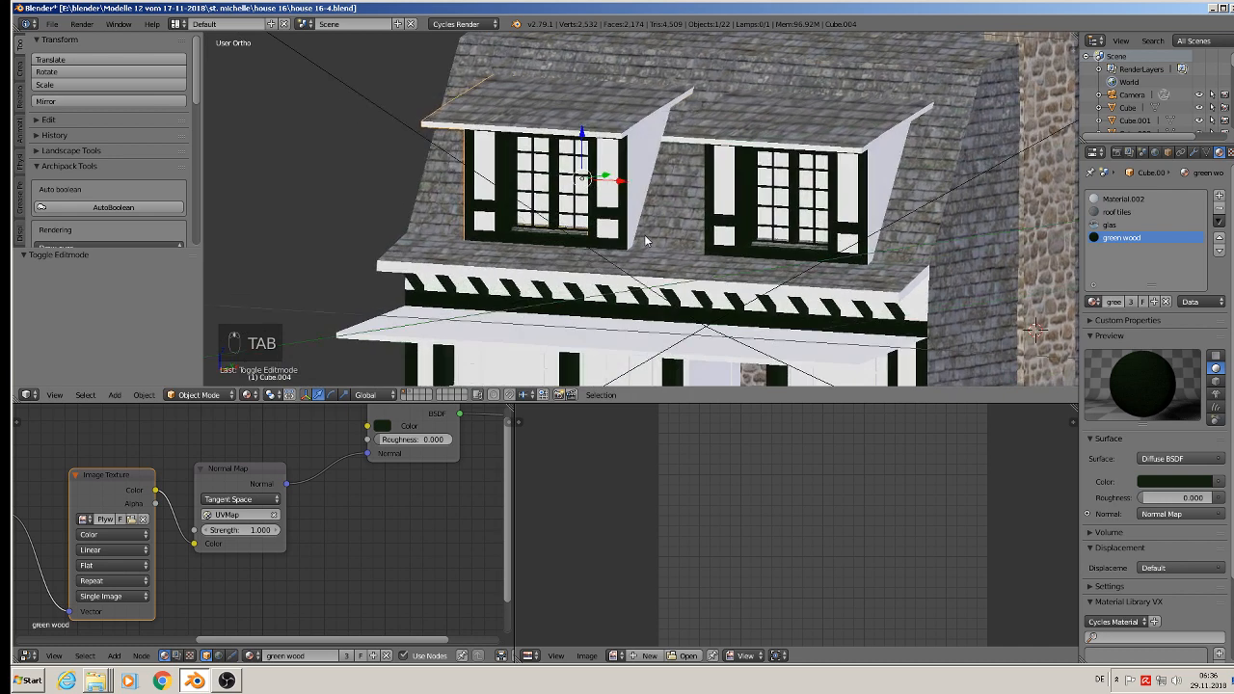
pyautogui.click(51, 23)
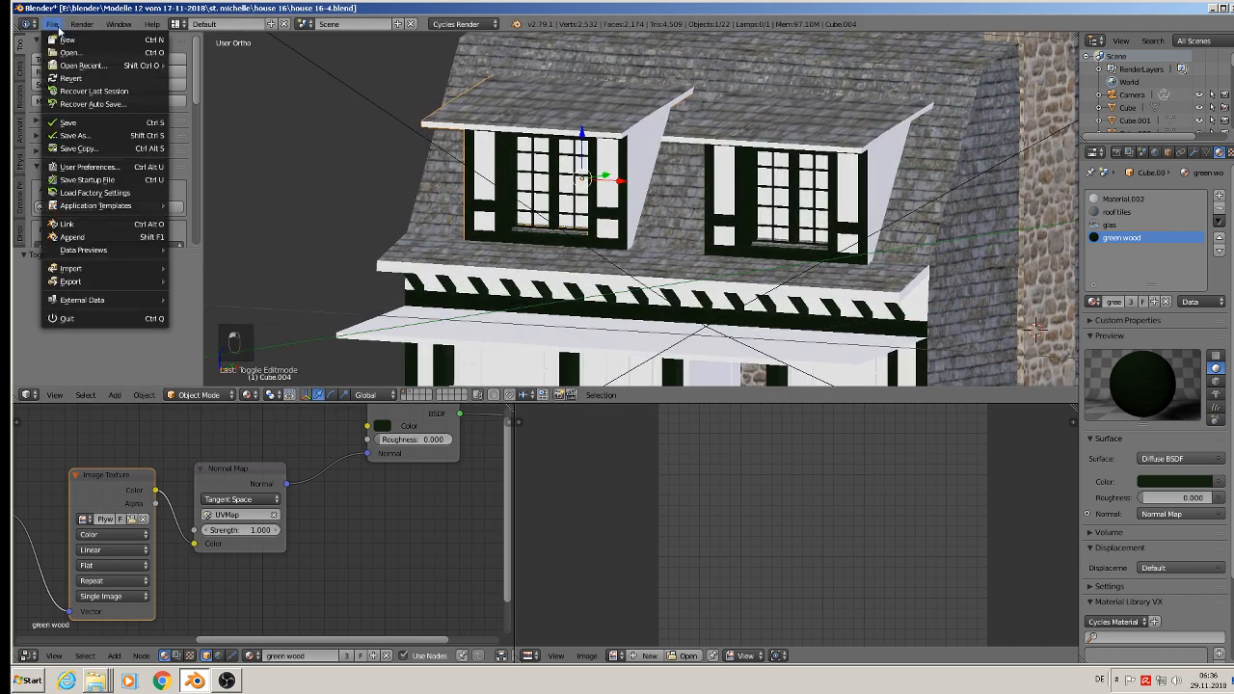
pyautogui.click(88, 122)
# Step: Save the project as a new version named house 16-5.blend
pyautogui.scroll(-4, 518, 217)
pyautogui.moveTo(600, 290)
pyautogui.mouseDown(button='middle')
pyautogui.moveTo(562, 271)
pyautogui.moveTo(585, 274)
pyautogui.mouseUp(button='middle')
pyautogui.scroll(-1, 587, 273)
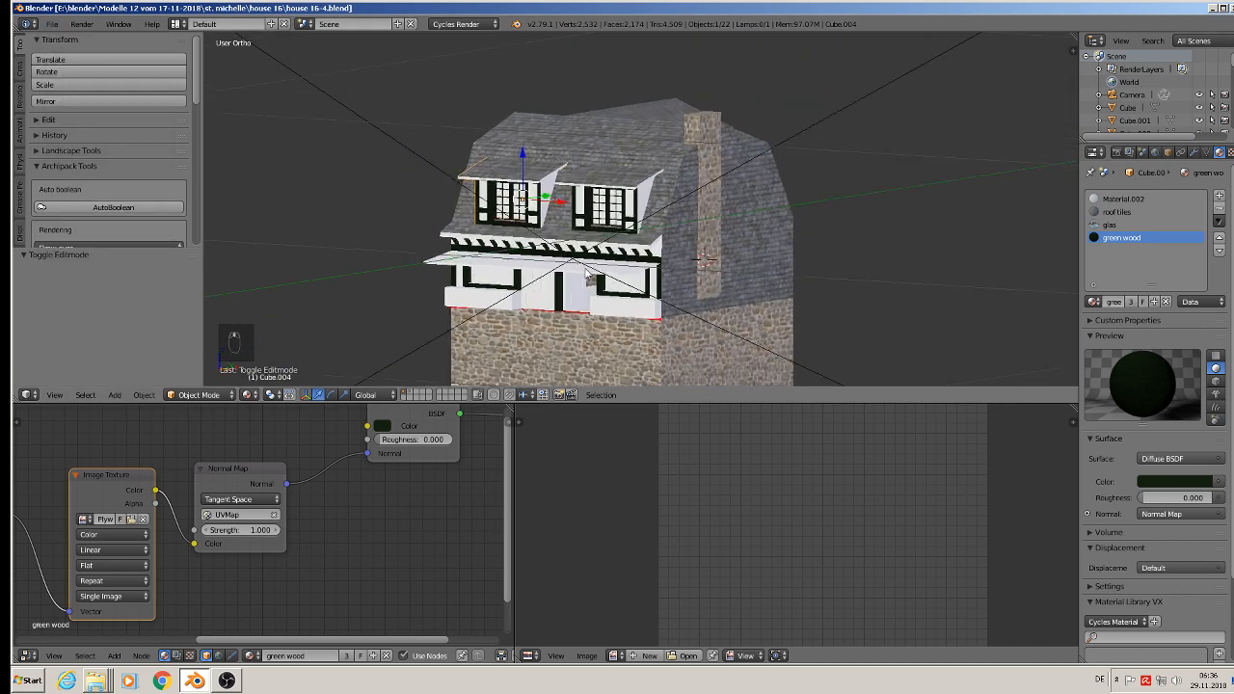
pyautogui.scroll(4, 586, 275)
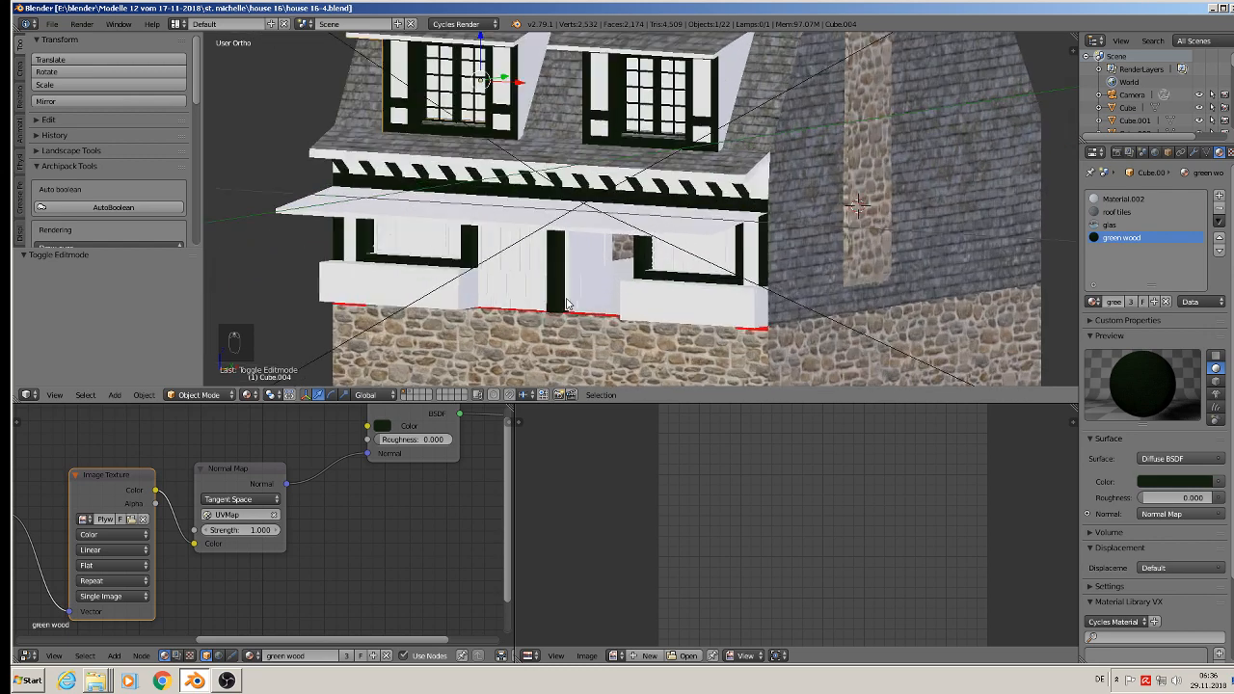
pyautogui.moveTo(555, 254); pyautogui.dragTo(569, 260, button='middle')
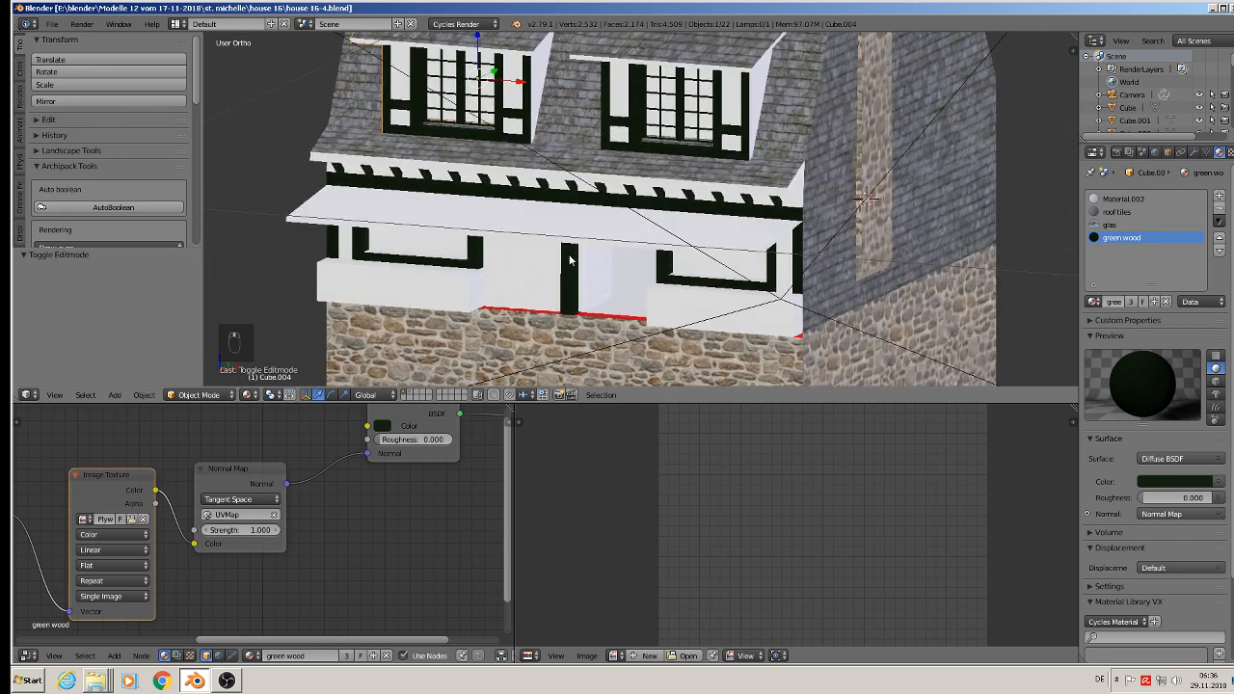
pyautogui.click(50, 24)
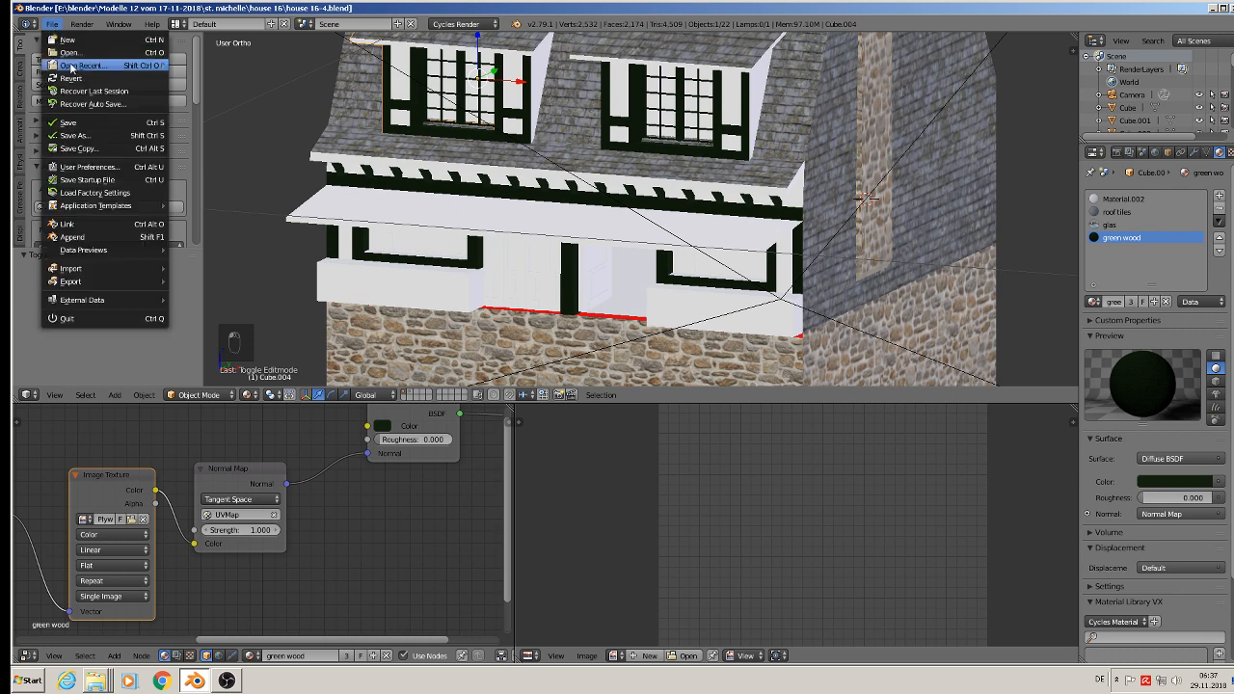
pyautogui.click(84, 142)
pyautogui.click(216, 75)
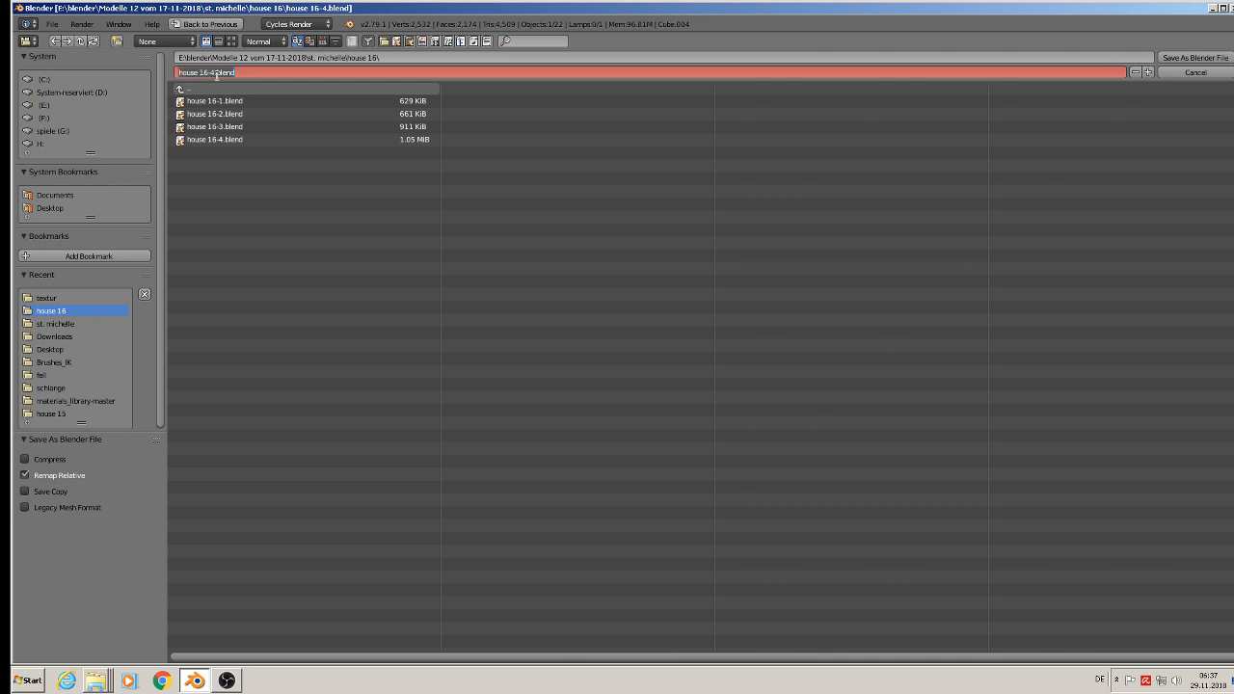
pyautogui.click(217, 75)
pyautogui.press('Return')
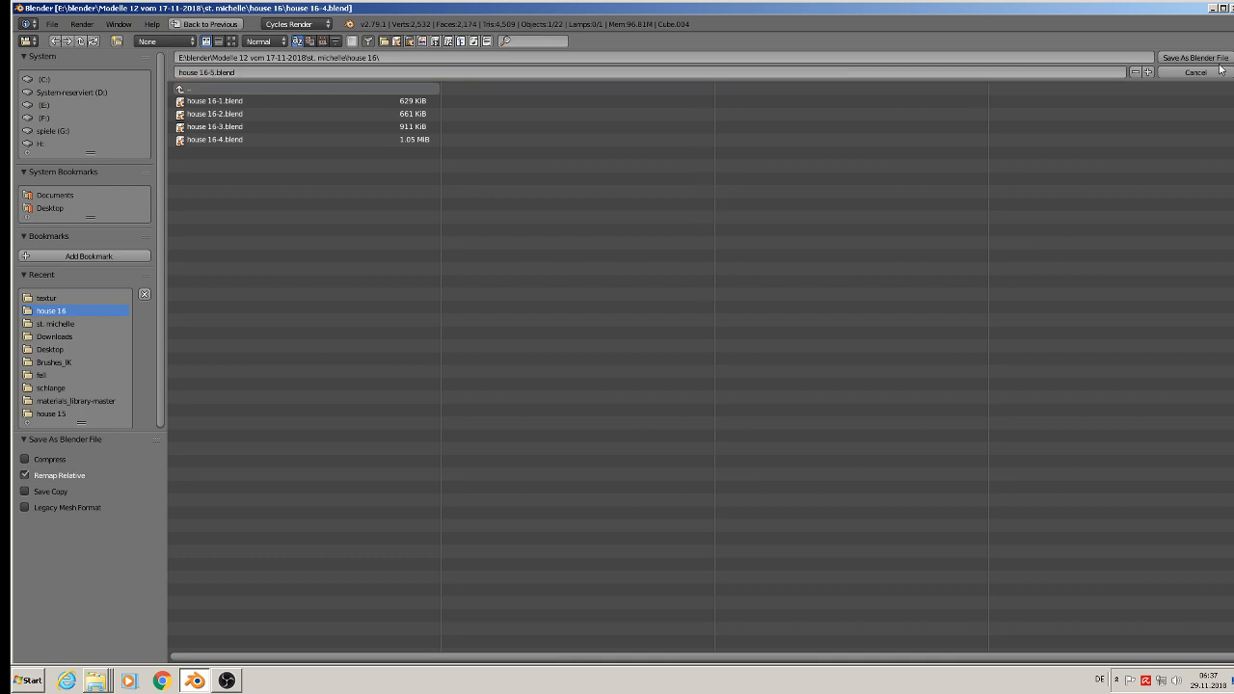
# Step: Select the ground-floor left window object and open its mesh in Edit Mode
pyautogui.scroll(-2, 863, 300)
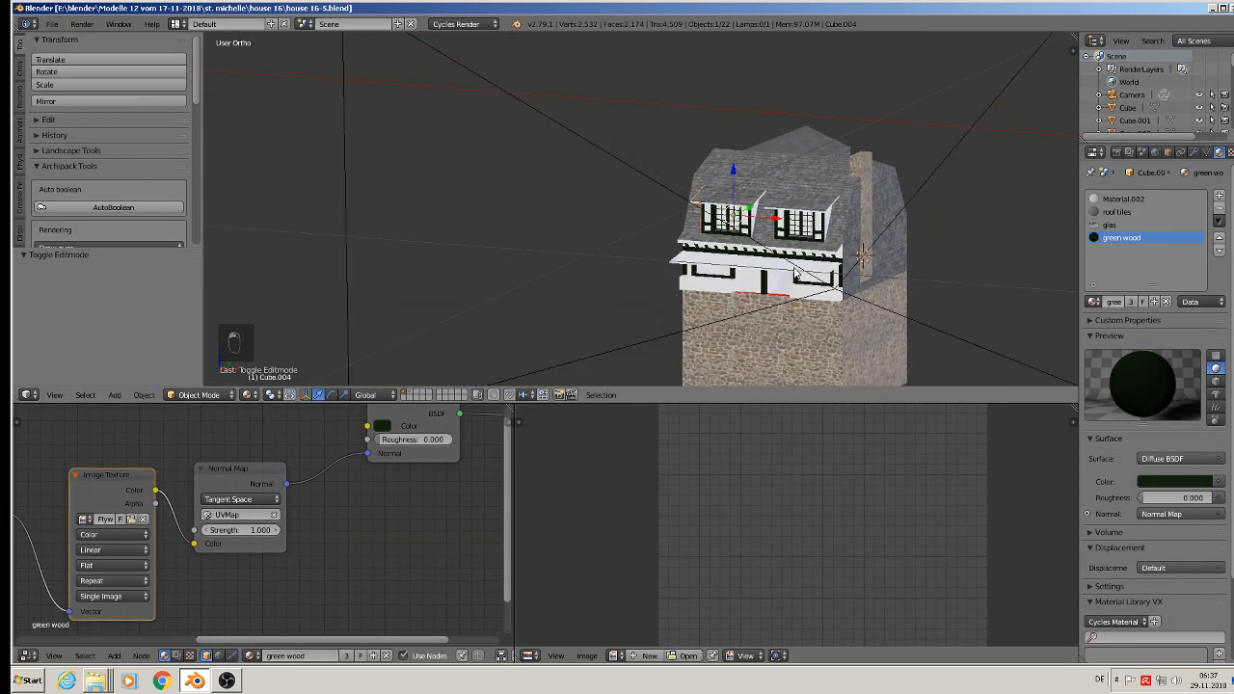
pyautogui.press('KP_1')
pyautogui.scroll(-2, 794, 277)
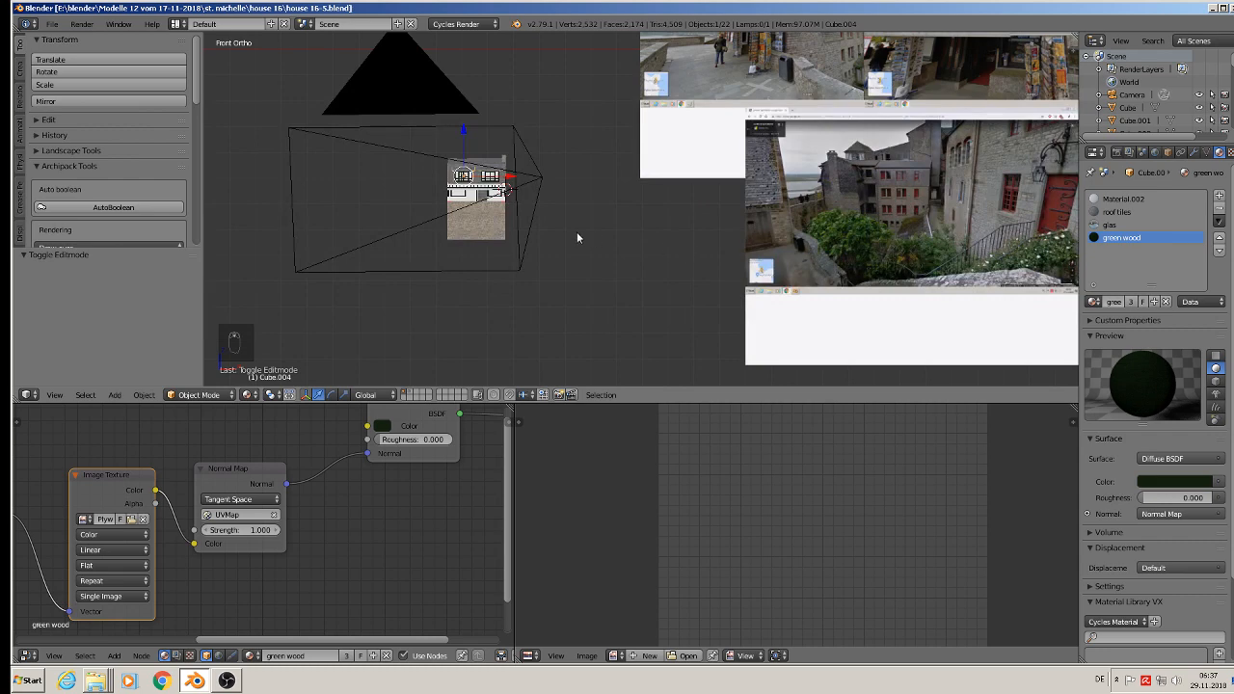
pyautogui.scroll(10, 460, 187)
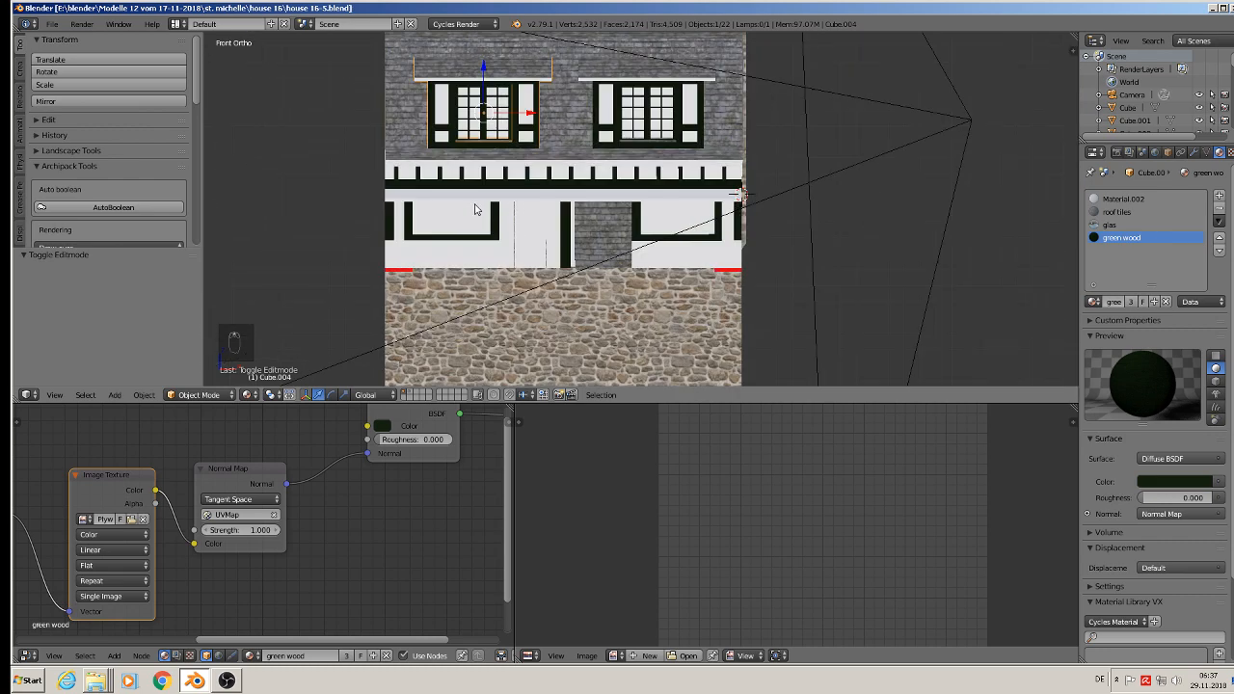
pyautogui.rightClick(466, 224)
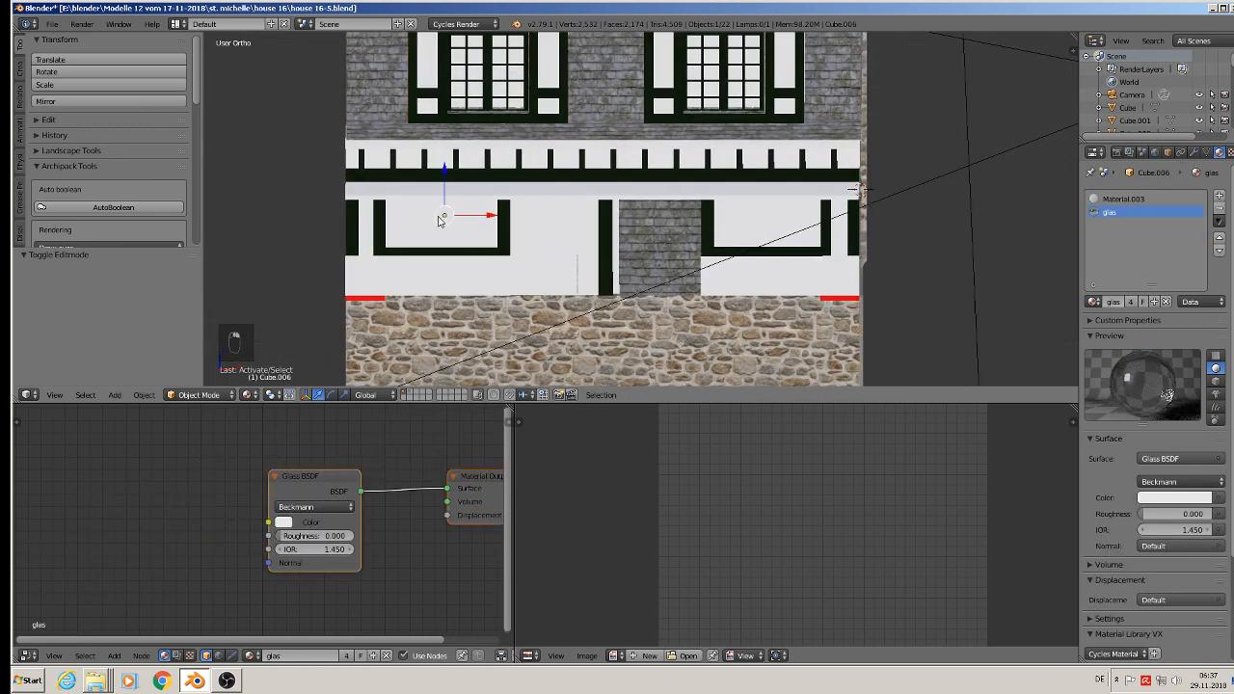
pyautogui.moveTo(443, 210)
pyautogui.mouseDown(button='middle')
pyautogui.moveTo(422, 193)
pyautogui.moveTo(426, 206)
pyautogui.mouseUp(button='middle')
pyautogui.scroll(6, 425, 208)
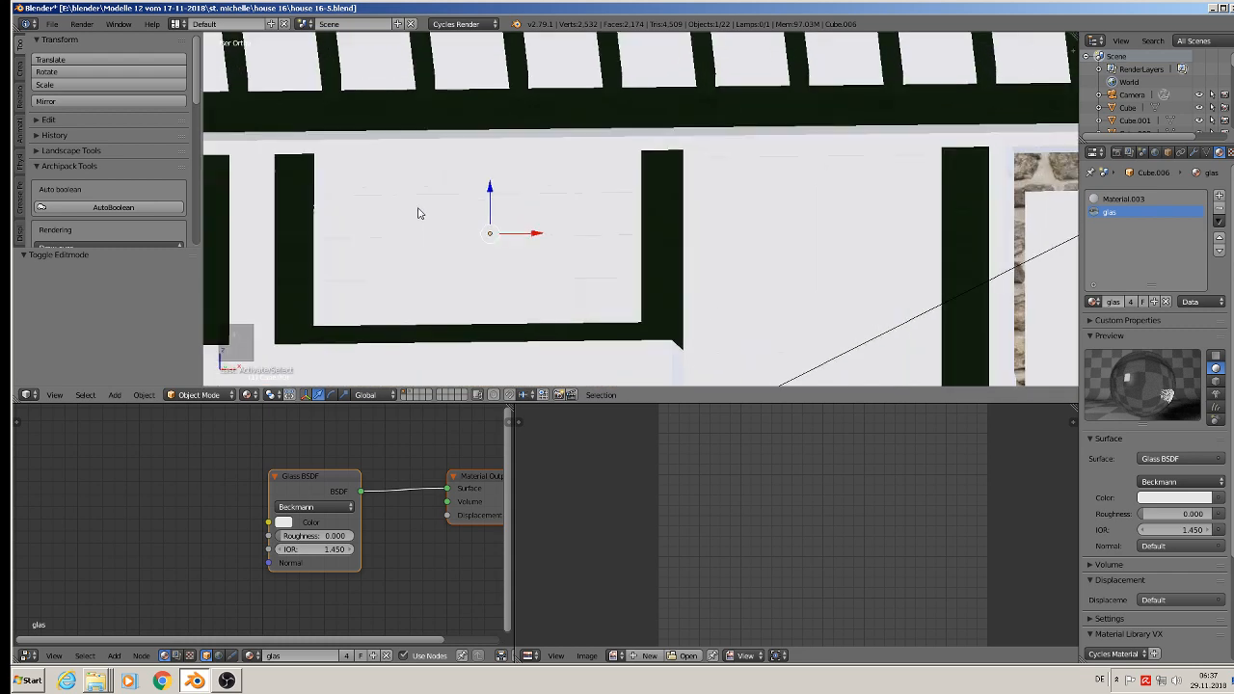
pyautogui.press('Tab')
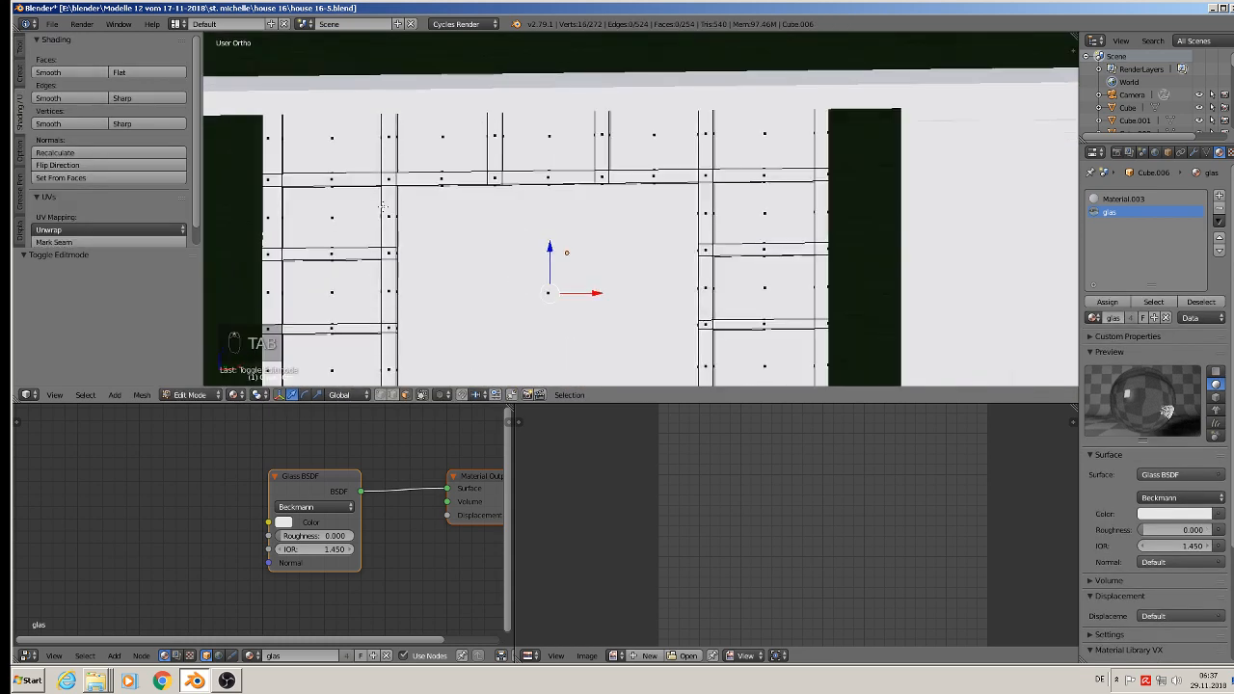
# Step: Select all faces of the window mesh and allow selection of hidden faces through the geometry
pyautogui.keyDown('shift'); pyautogui.moveTo(383, 207); pyautogui.dragTo(412, 184, button='middle'); pyautogui.keyUp('shift')
pyautogui.scroll(-1, 314, 148)
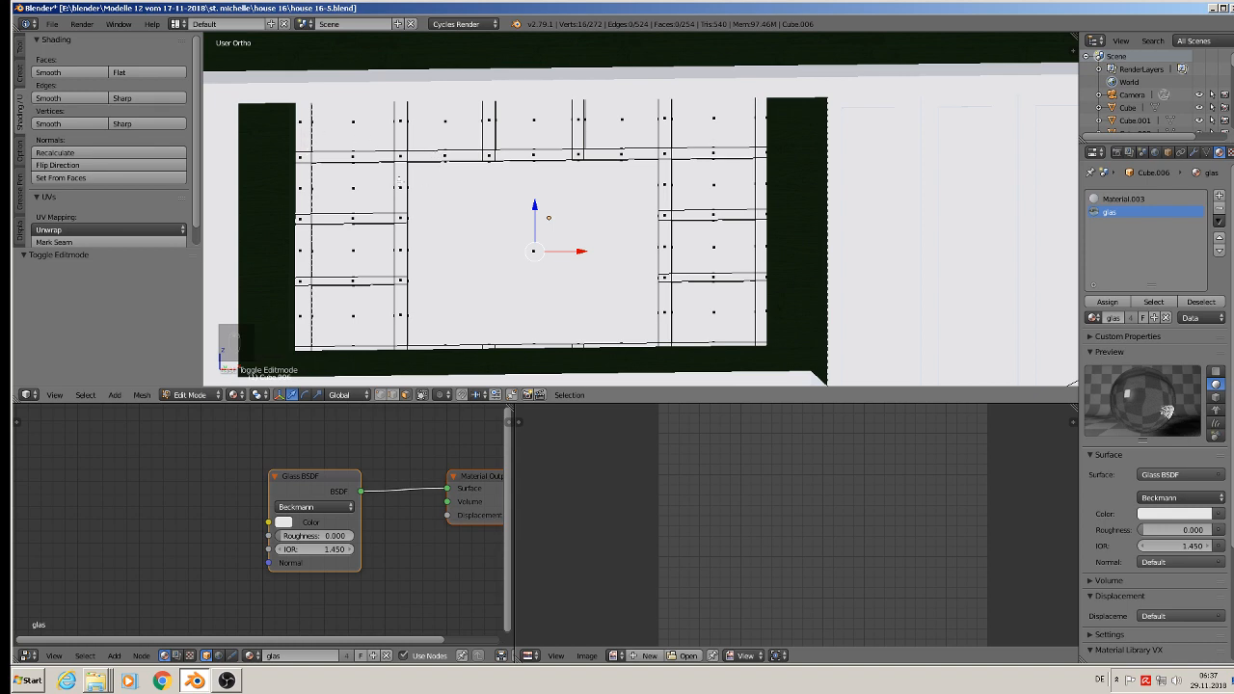
pyautogui.moveTo(398, 179); pyautogui.dragTo(365, 194, button='middle')
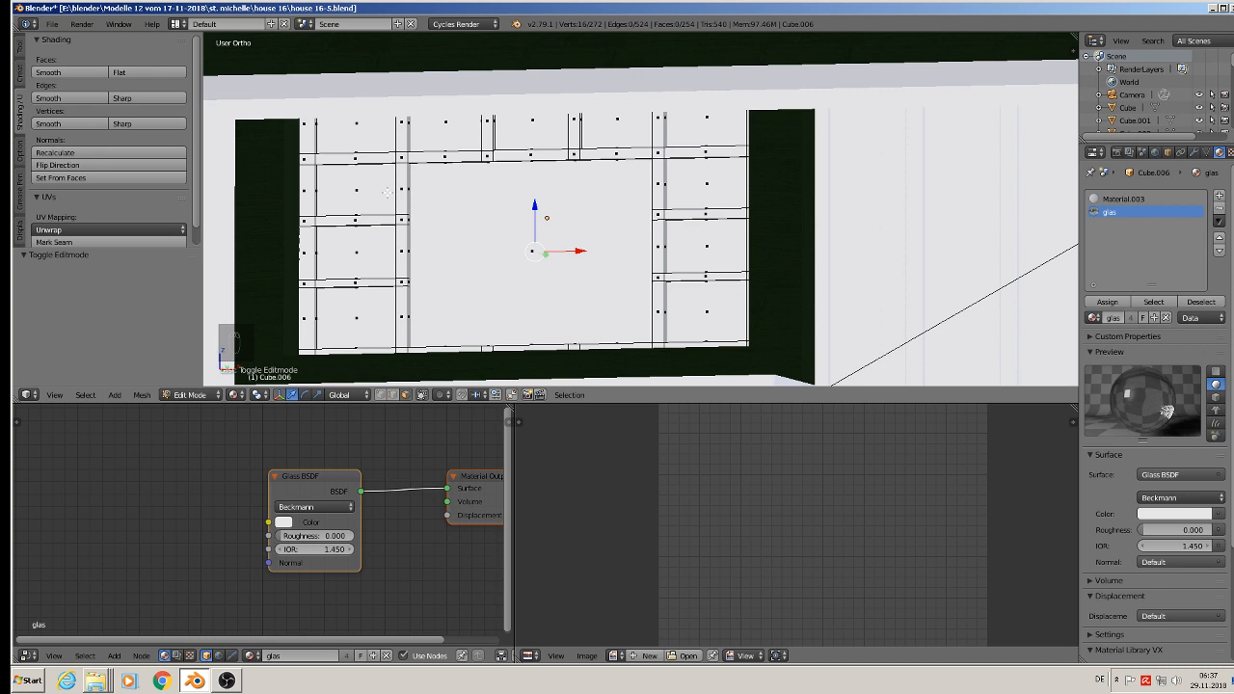
pyautogui.press('a')
pyautogui.press('a')
pyautogui.moveTo(386, 193); pyautogui.dragTo(399, 190, button='middle')
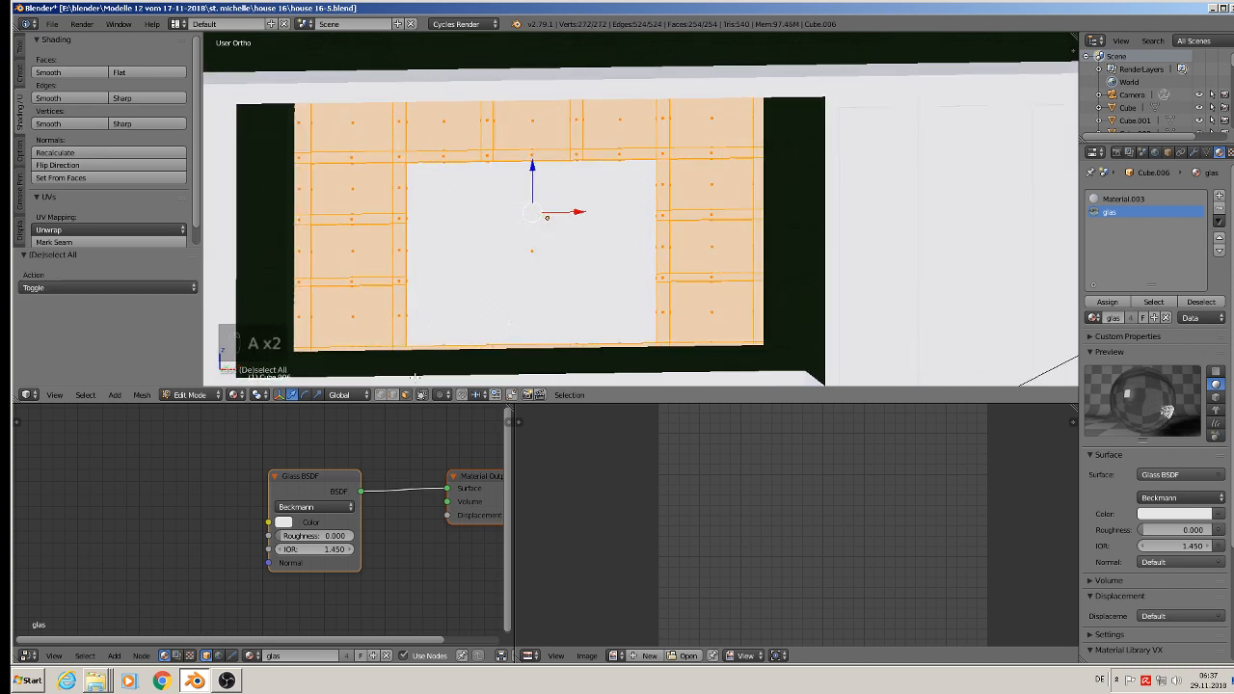
pyautogui.click(423, 395)
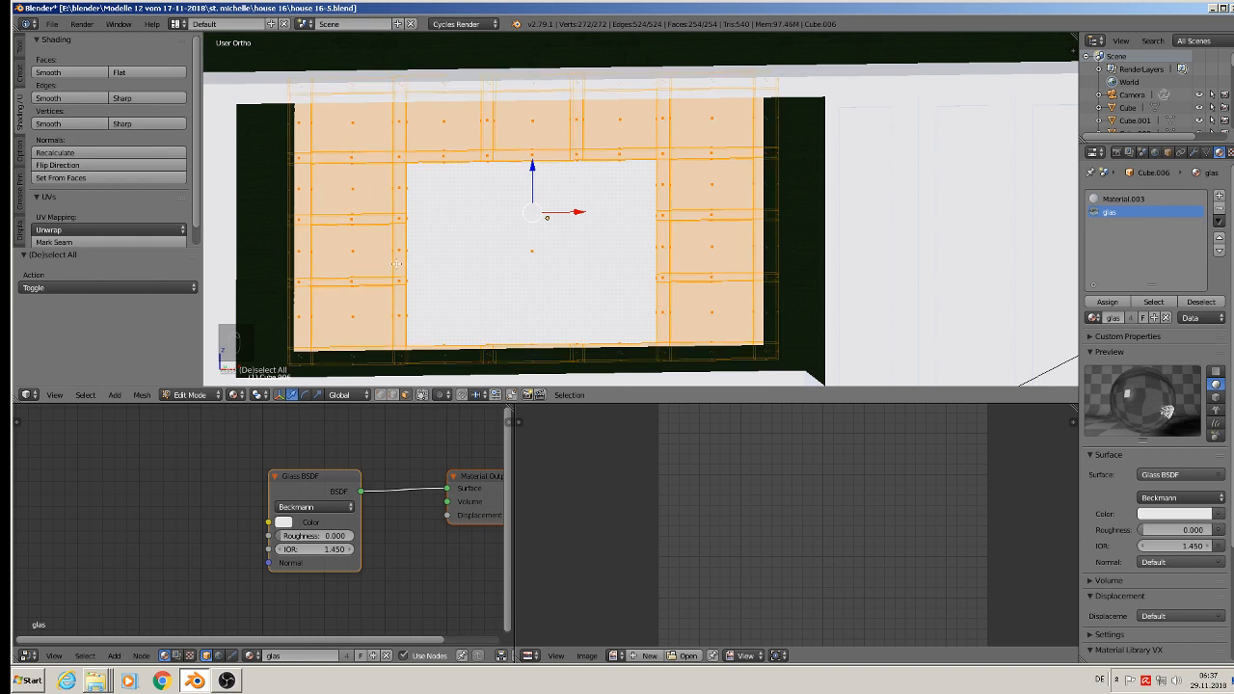
# Step: Deselect the four panes in the window's left column and the large centre pane with Circle Select
pyautogui.press('c')
pyautogui.middleClick(349, 126)
pyautogui.middleClick(356, 199)
pyautogui.middleClick(355, 260)
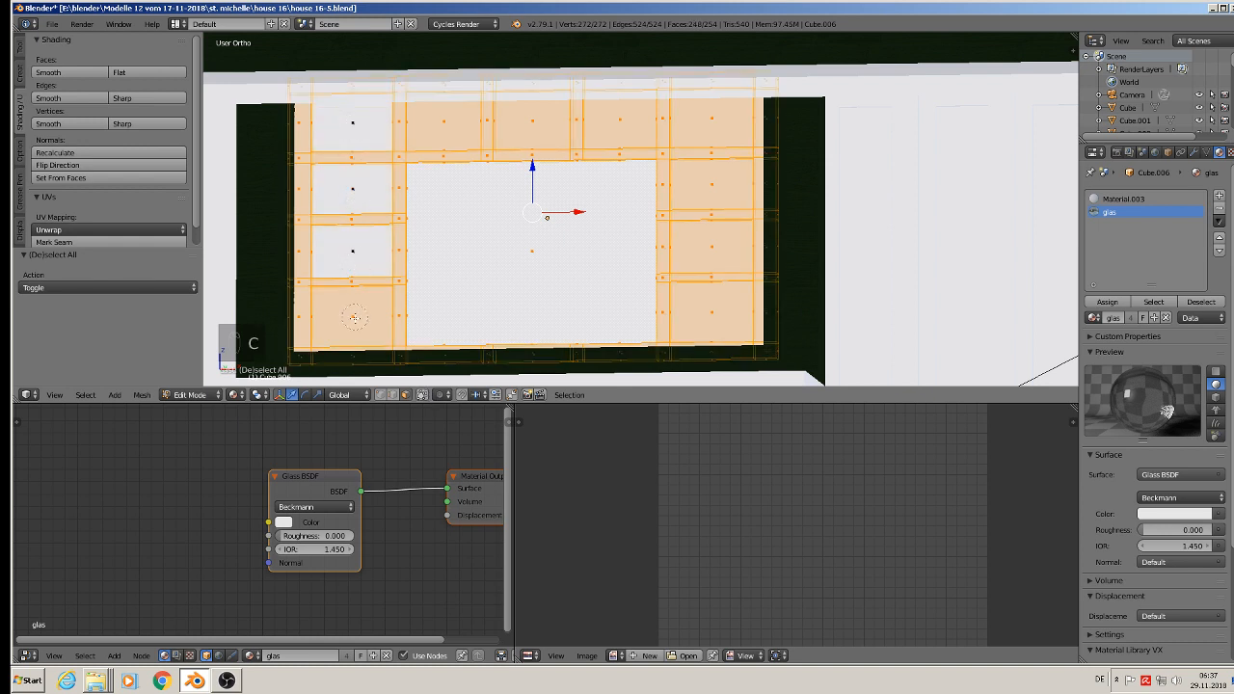
pyautogui.middleClick(354, 316)
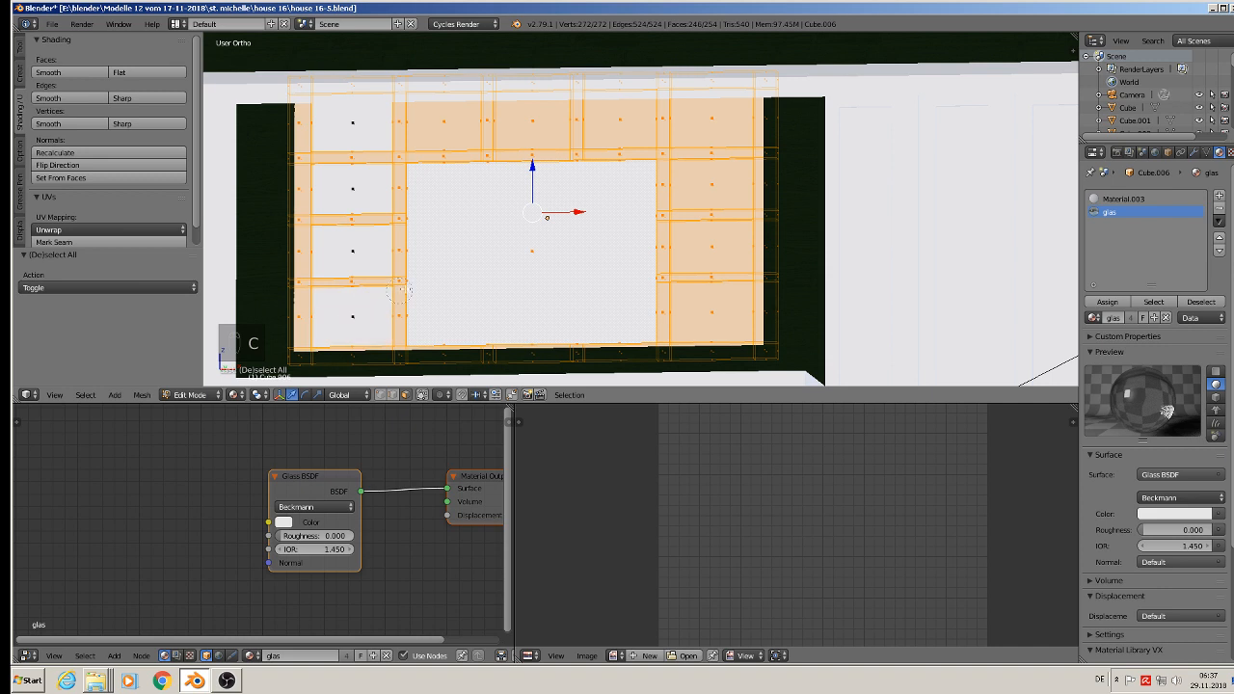
# Step: Deselect the remaining top-row panes and the panes in the window's right column with Circle Select
pyautogui.middleClick(441, 119)
pyautogui.middleClick(533, 121)
pyautogui.middleClick(622, 121)
pyautogui.middleClick(715, 118)
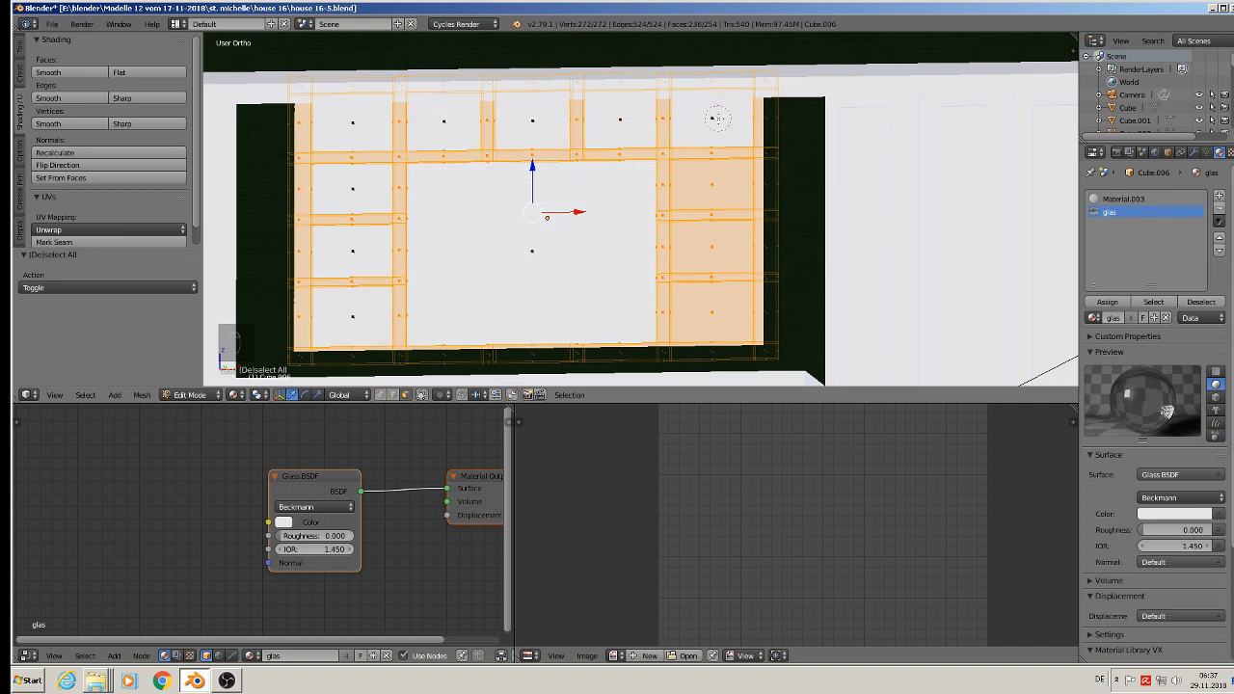
pyautogui.middleClick(710, 186)
pyautogui.middleClick(716, 249)
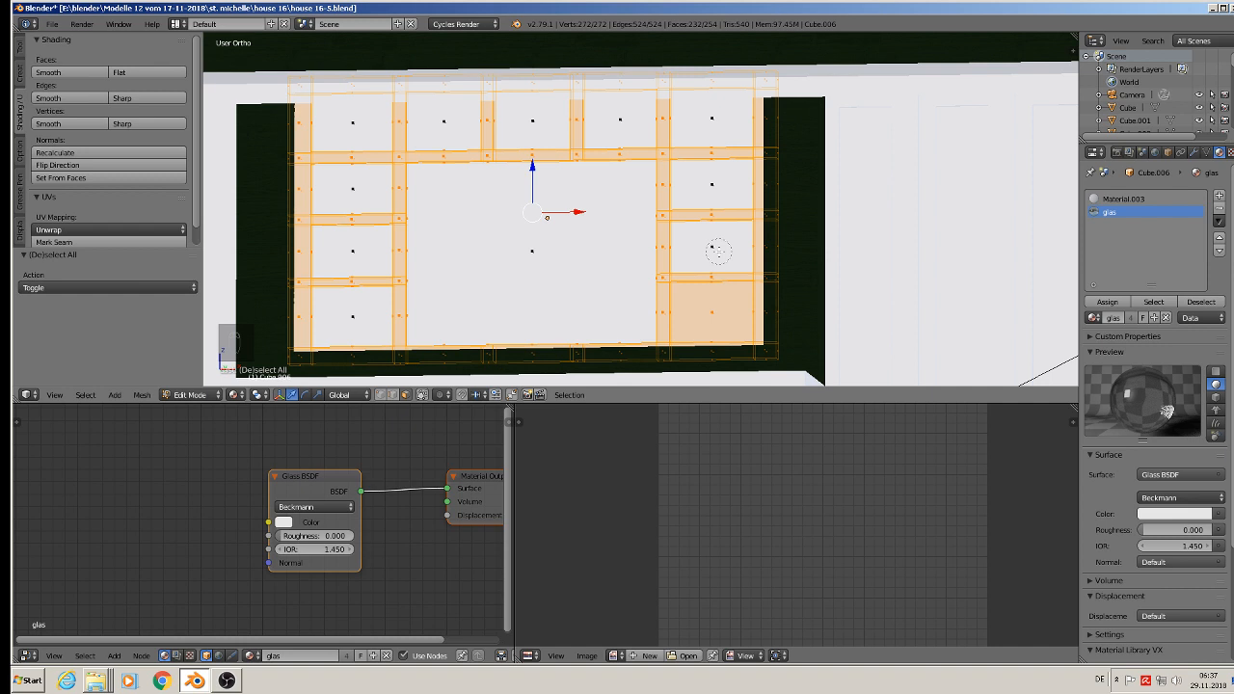
pyautogui.middleClick(718, 310)
pyautogui.rightClick(717, 311)
pyautogui.moveTo(706, 324); pyautogui.dragTo(695, 337, button='middle')
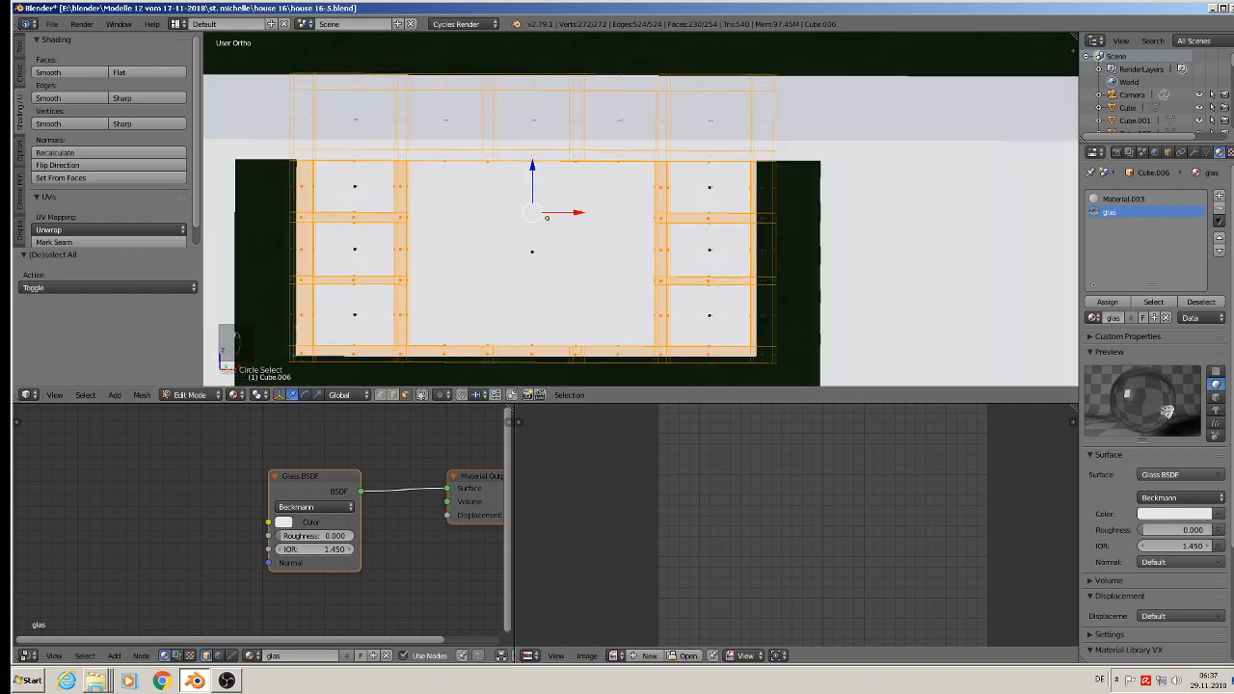
# Step: Add a material slot with the green wood material and try to assign it to the selected window frame faces
pyautogui.click(1219, 195)
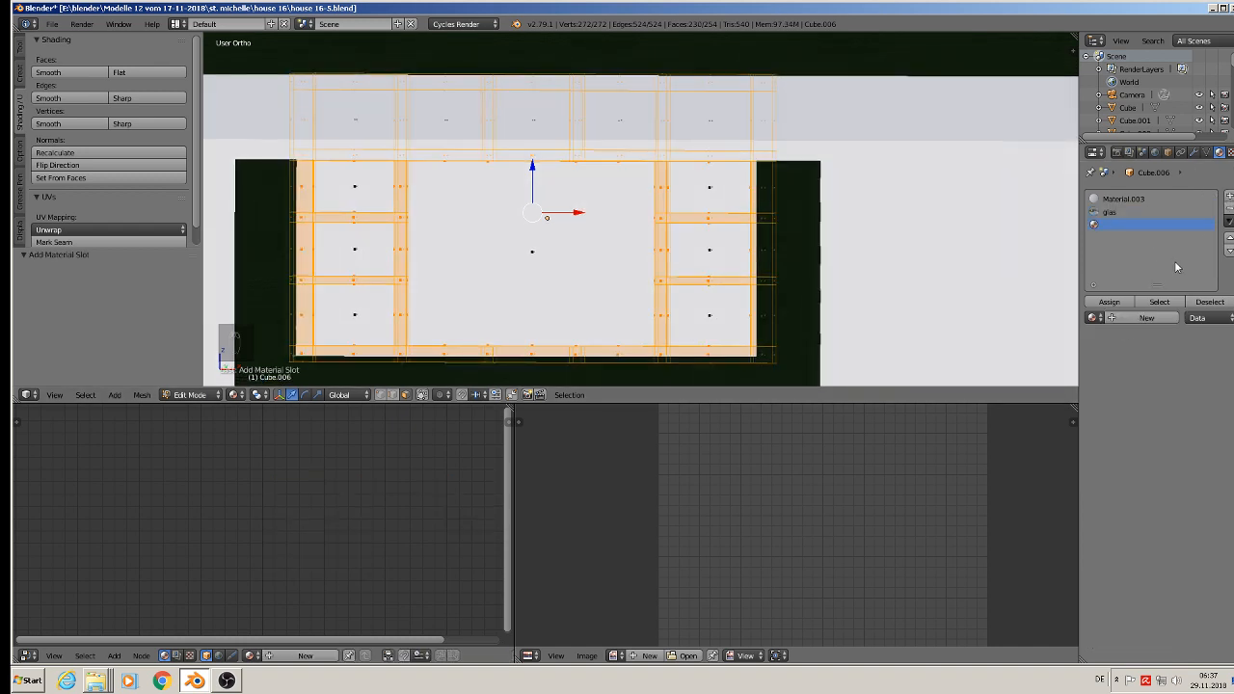
pyautogui.click(1093, 319)
pyautogui.click(983, 350)
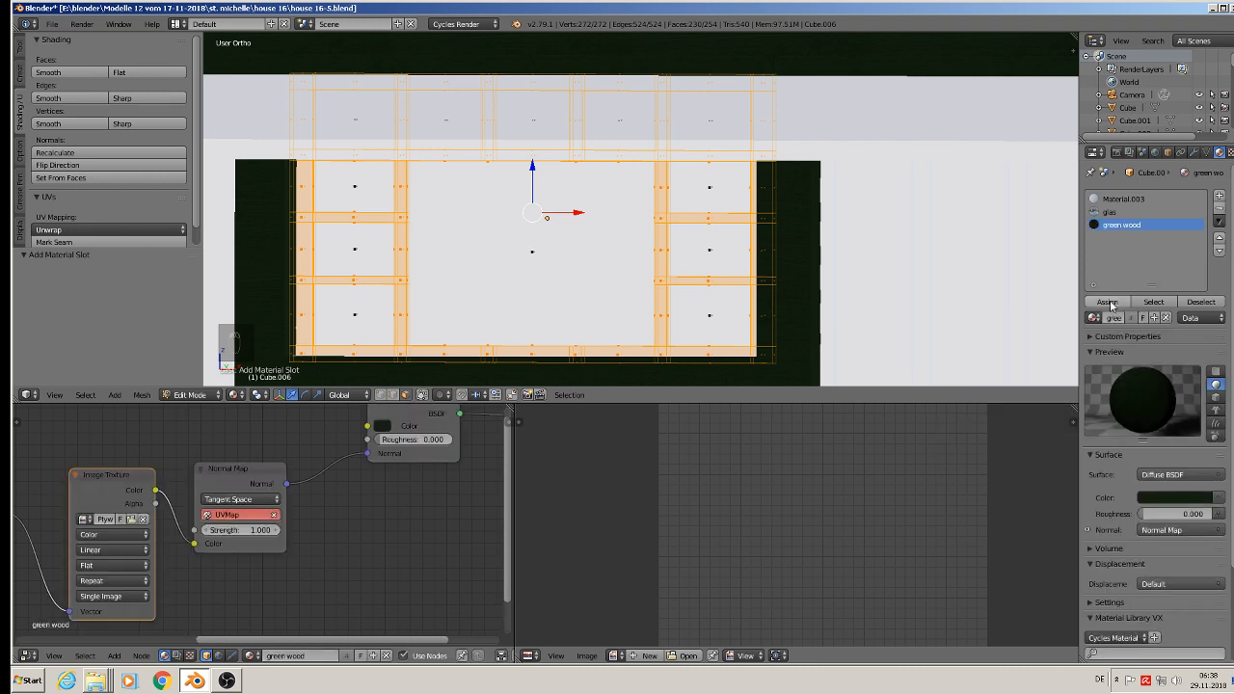
pyautogui.click(1111, 305)
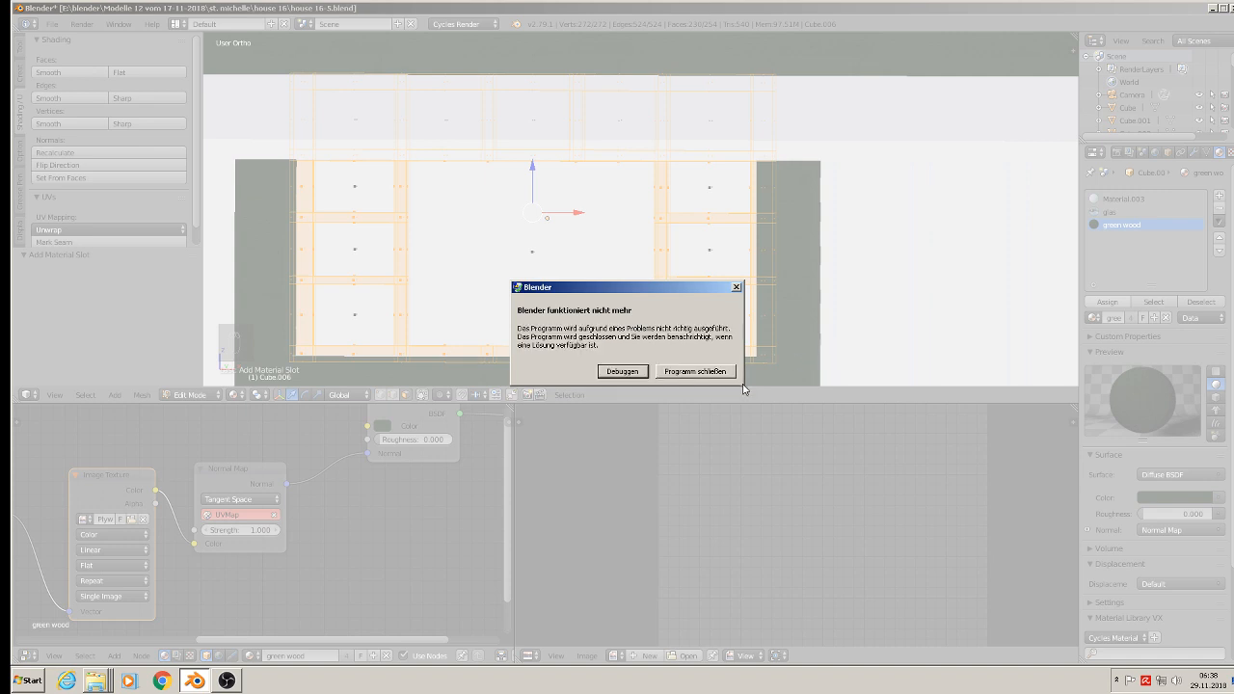
# Step: Close the crashed program, minimize the file windows, relaunch Blender from the desktop and reopen house 16-5.blend
pyautogui.click(686, 366)
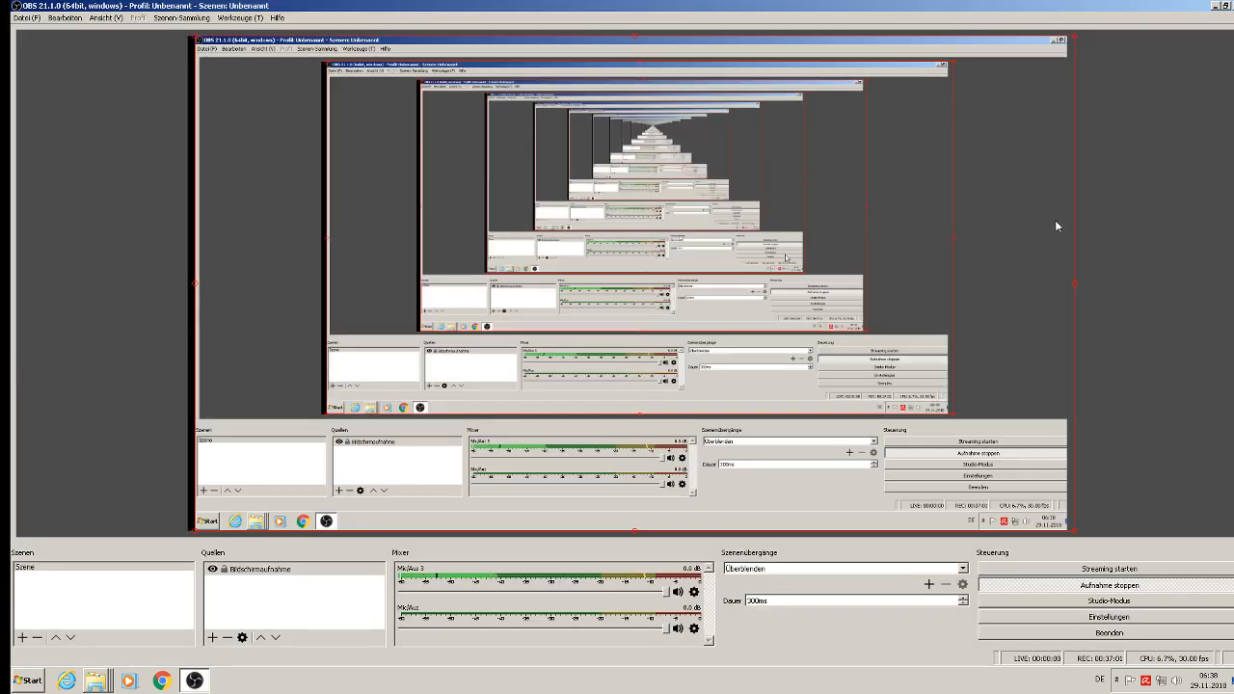
pyautogui.click(1218, 6)
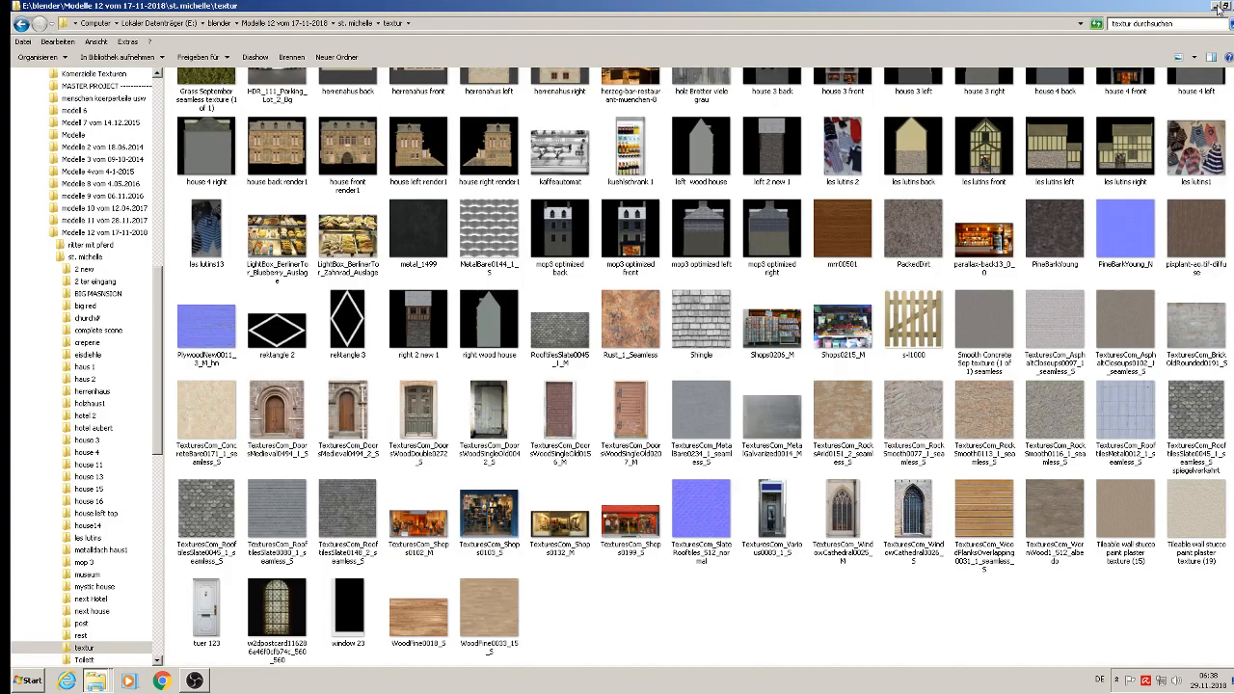
pyautogui.click(1219, 8)
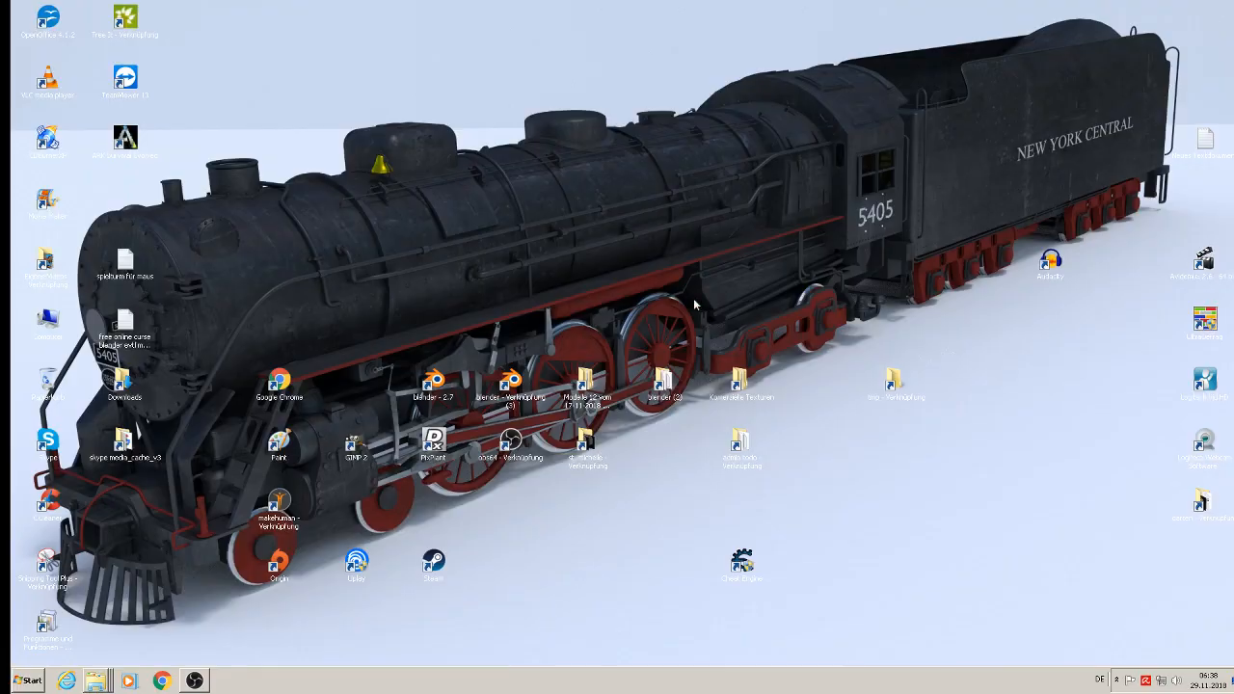
pyautogui.click(505, 386)
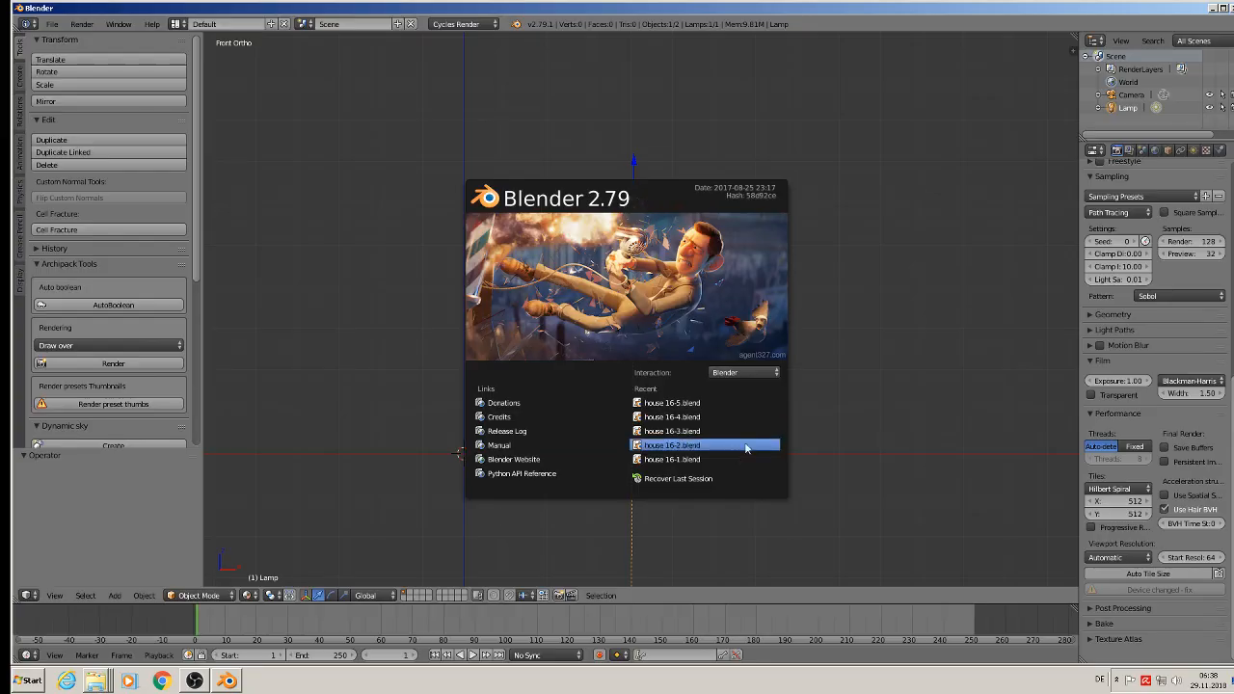
pyautogui.click(716, 403)
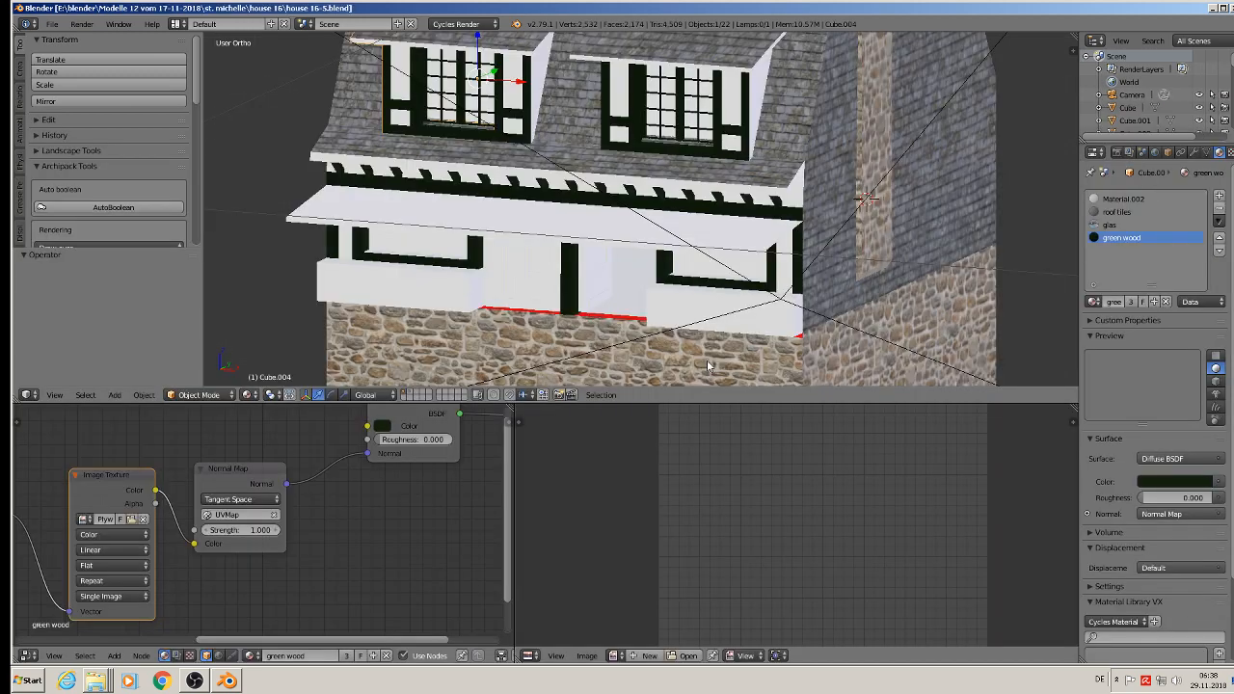
# Step: Select the ground-floor left window object and open its mesh in Edit Mode
pyautogui.moveTo(539, 281); pyautogui.dragTo(560, 242, button='middle')
pyautogui.scroll(1, 549, 241)
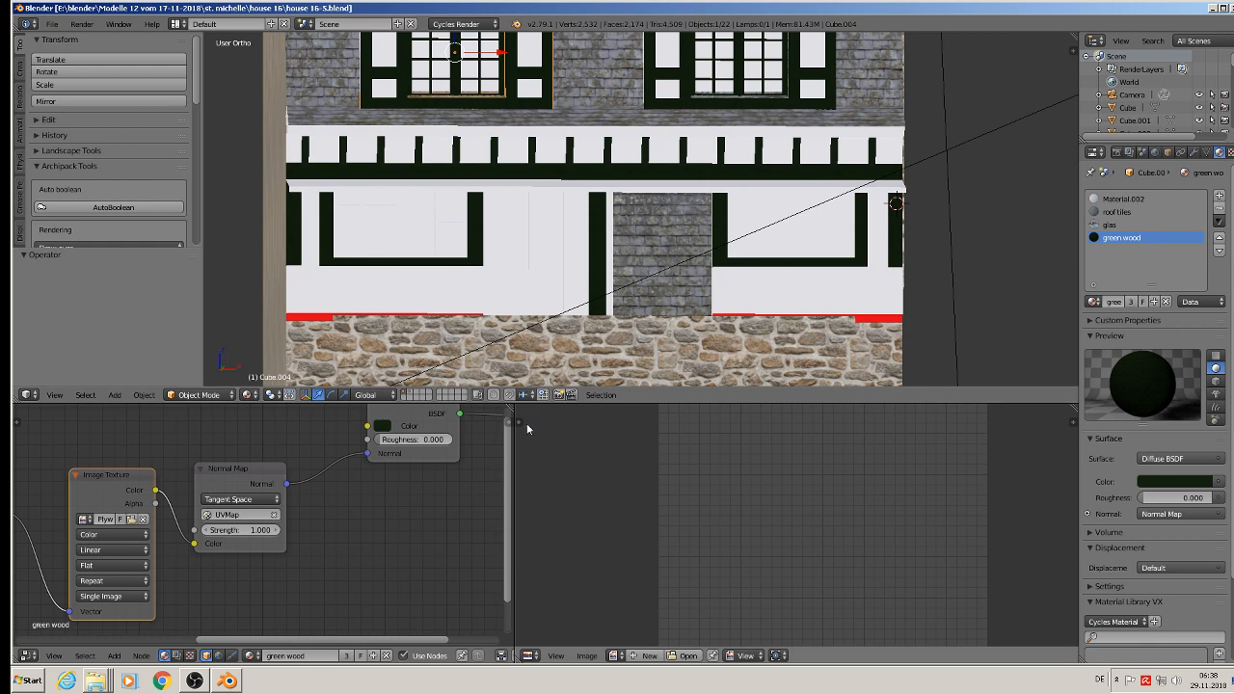
pyautogui.press('Tab')
pyautogui.scroll(1, 408, 221)
pyautogui.scroll(-2, 409, 221)
pyautogui.press('Tab')
pyautogui.rightClick(409, 221)
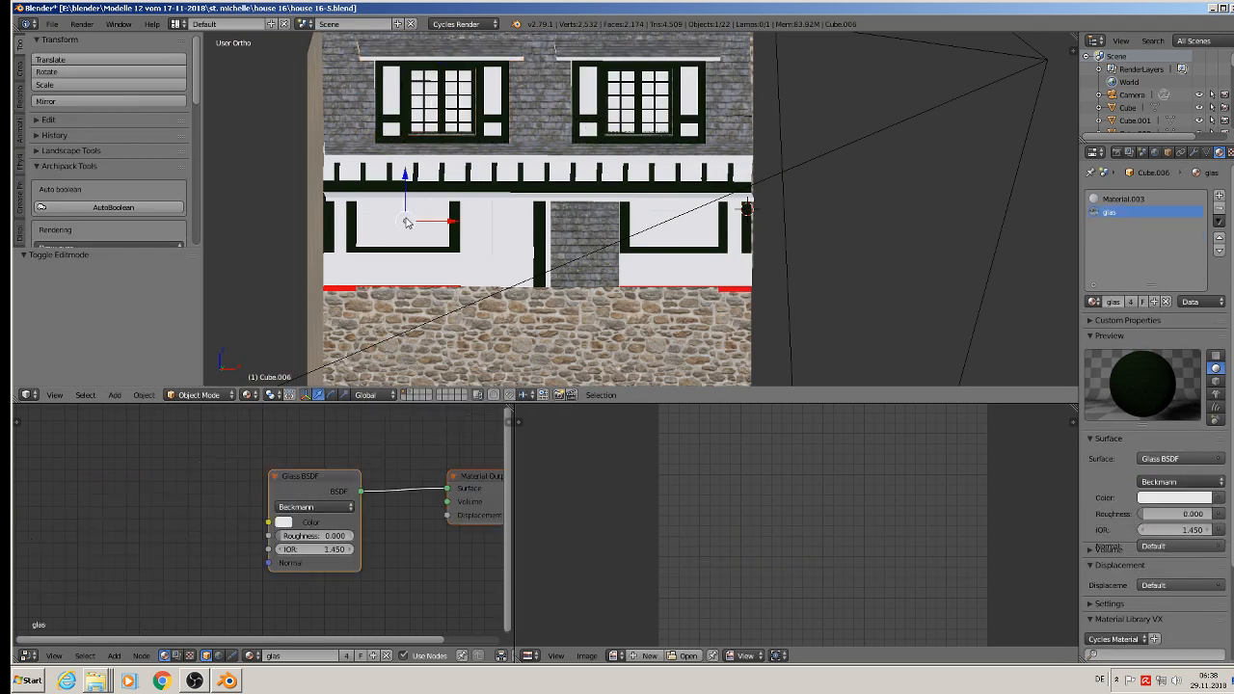
pyautogui.press('Tab')
# Step: Select all faces of the window mesh and try to deselect the upper pane of its left column with Circle Select
pyautogui.scroll(2, 405, 221)
pyautogui.scroll(3, 405, 219)
pyautogui.keyDown('shift'); pyautogui.moveTo(353, 218); pyautogui.dragTo(336, 174, button='middle'); pyautogui.keyUp('shift')
pyautogui.scroll(3, 481, 218)
pyautogui.scroll(2, 329, 170)
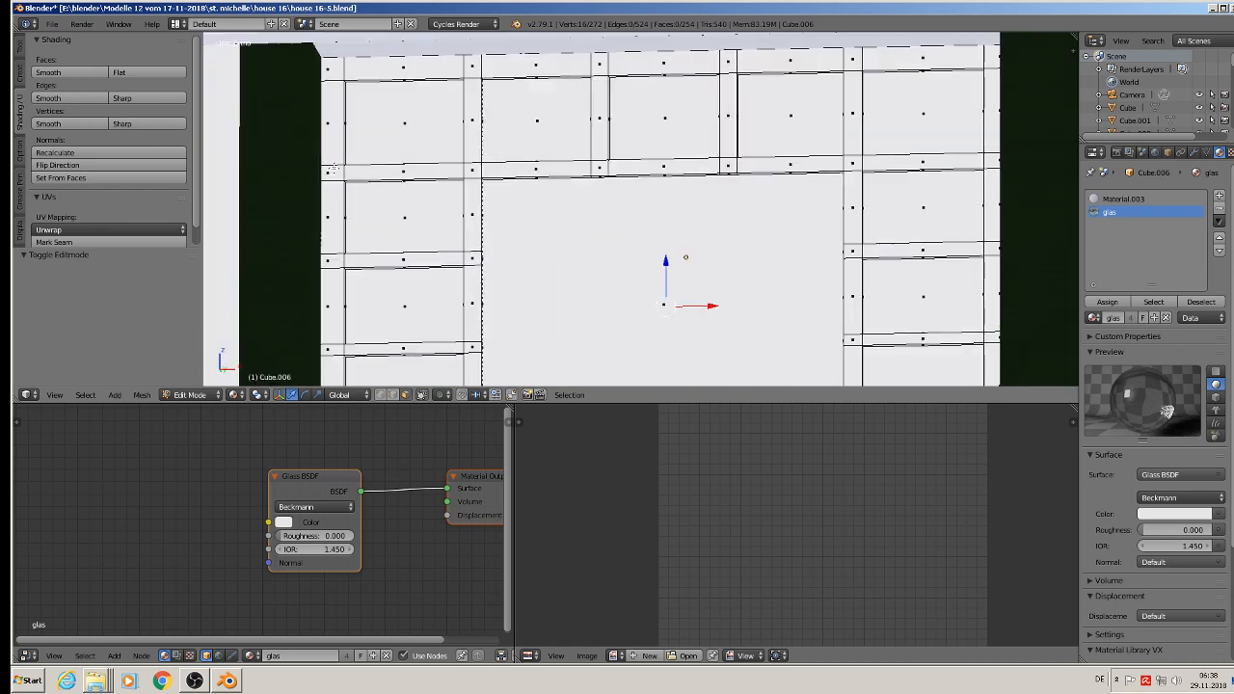
pyautogui.press('a')
pyautogui.press('a')
pyautogui.scroll(-3, 443, 184)
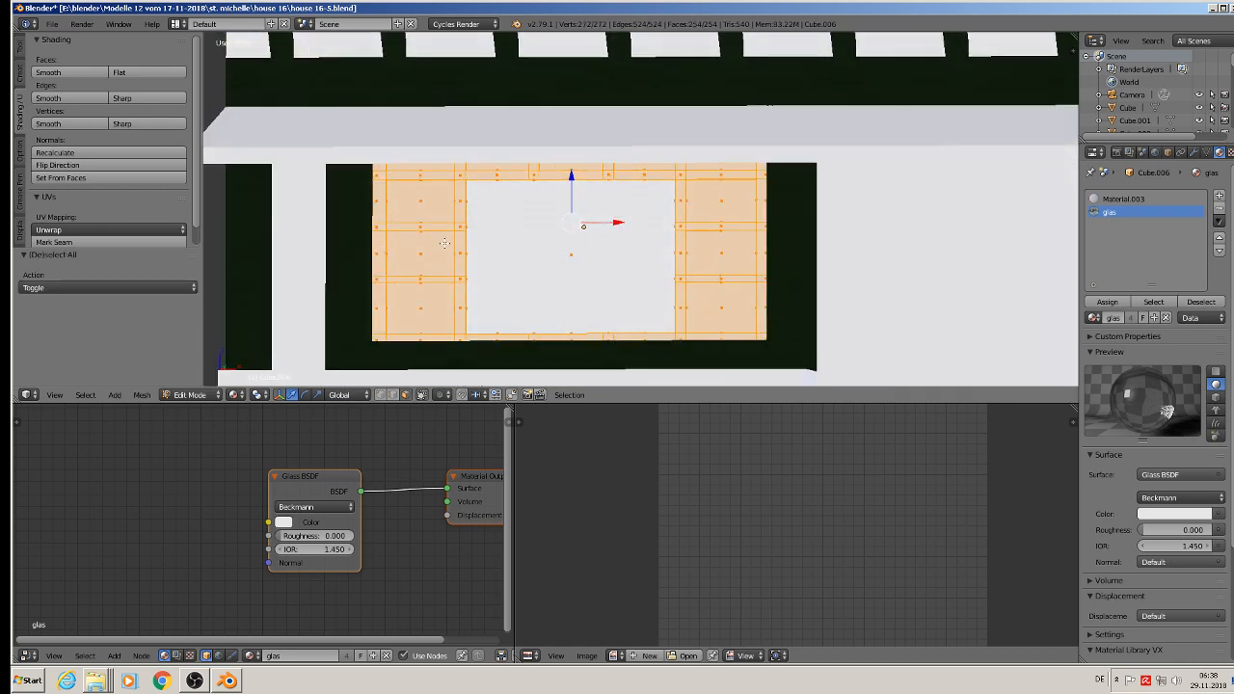
pyautogui.press('x')
pyautogui.click(428, 218)
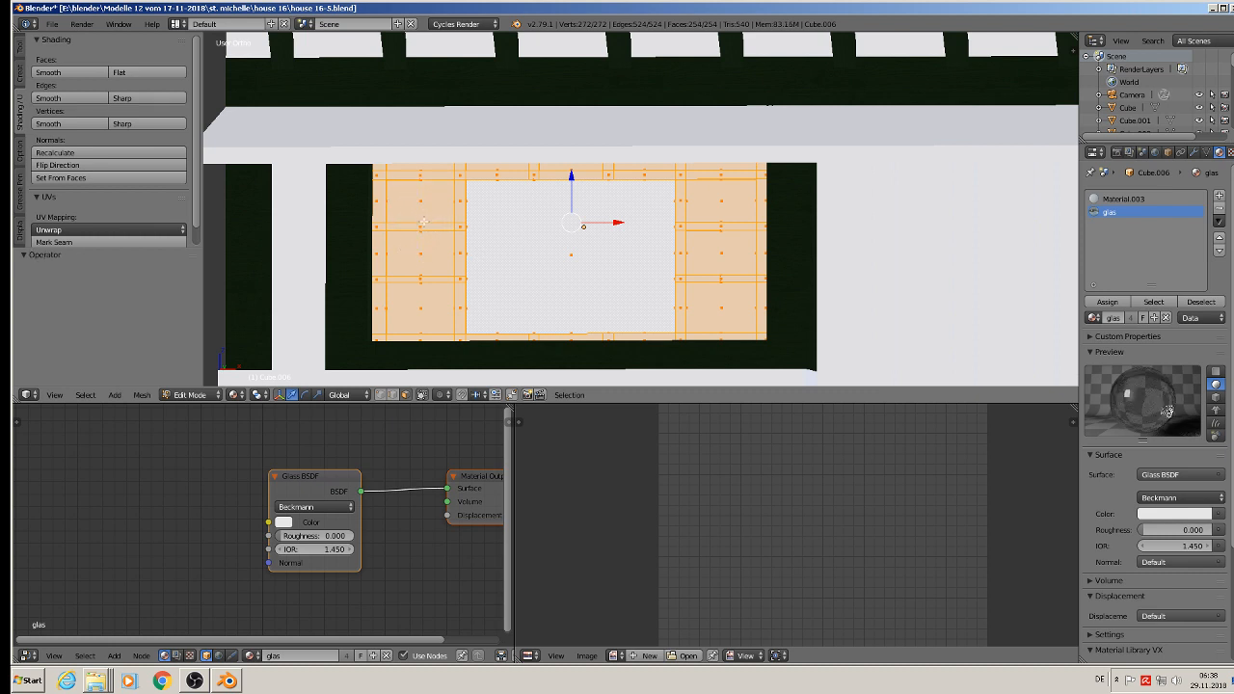
# Step: Deselect the left-column panes below the top row and the large centre pane, allowing selection of hidden faces through the geometry
pyautogui.scroll(2, 427, 218)
pyautogui.middleClick(415, 197)
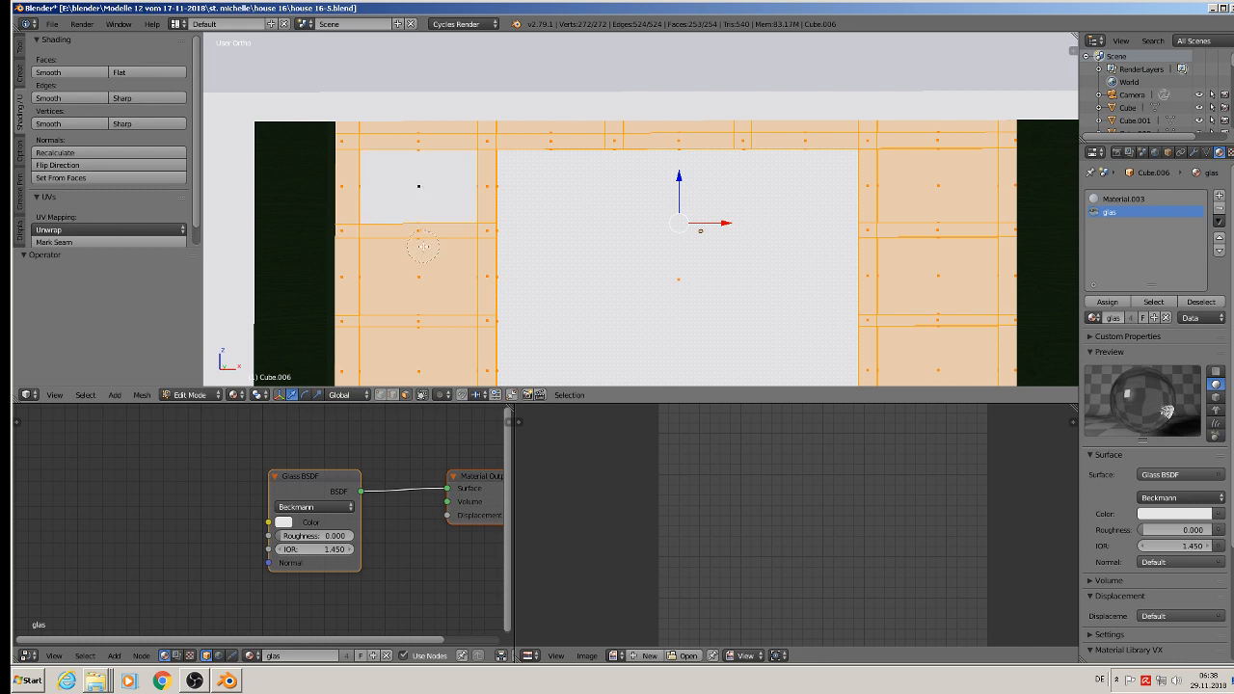
pyautogui.click(421, 394)
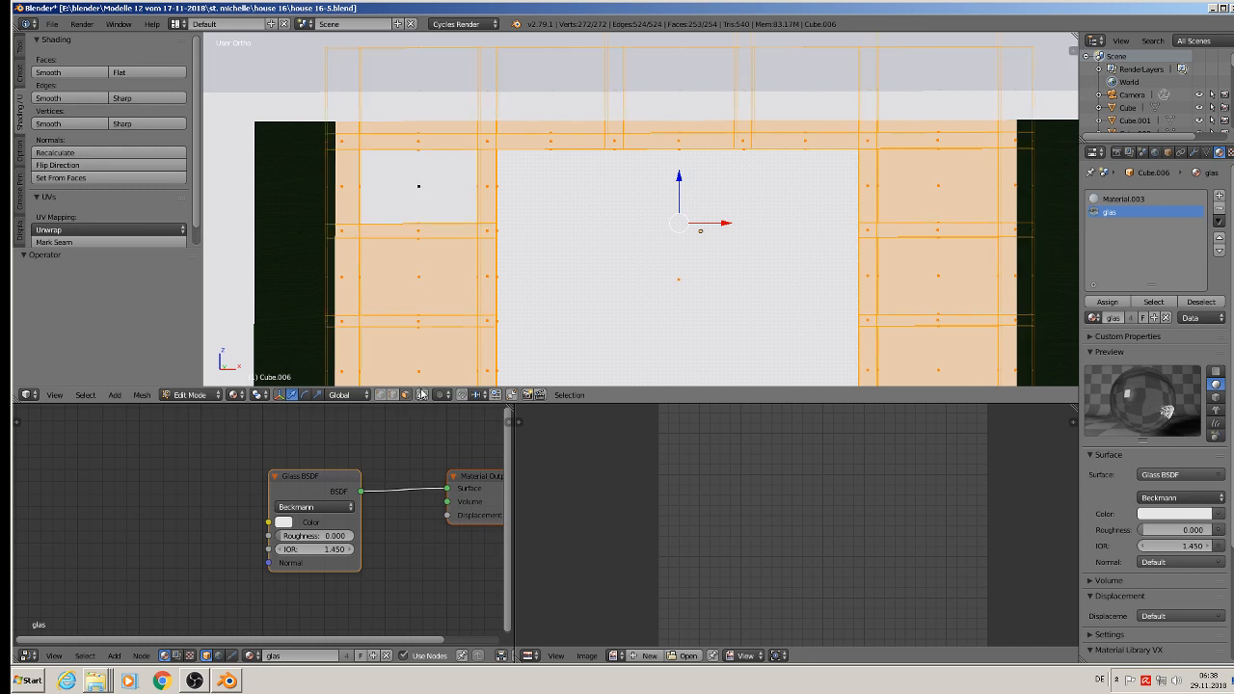
pyautogui.middleClick(419, 296)
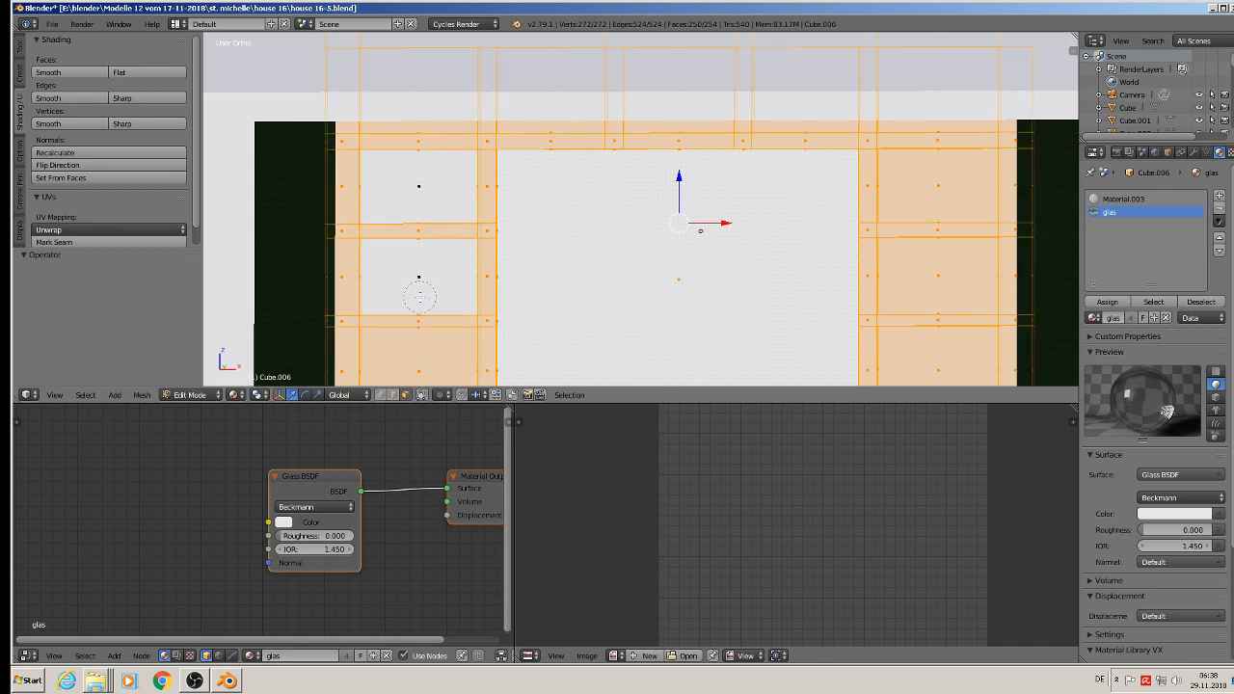
pyautogui.middleClick(419, 356)
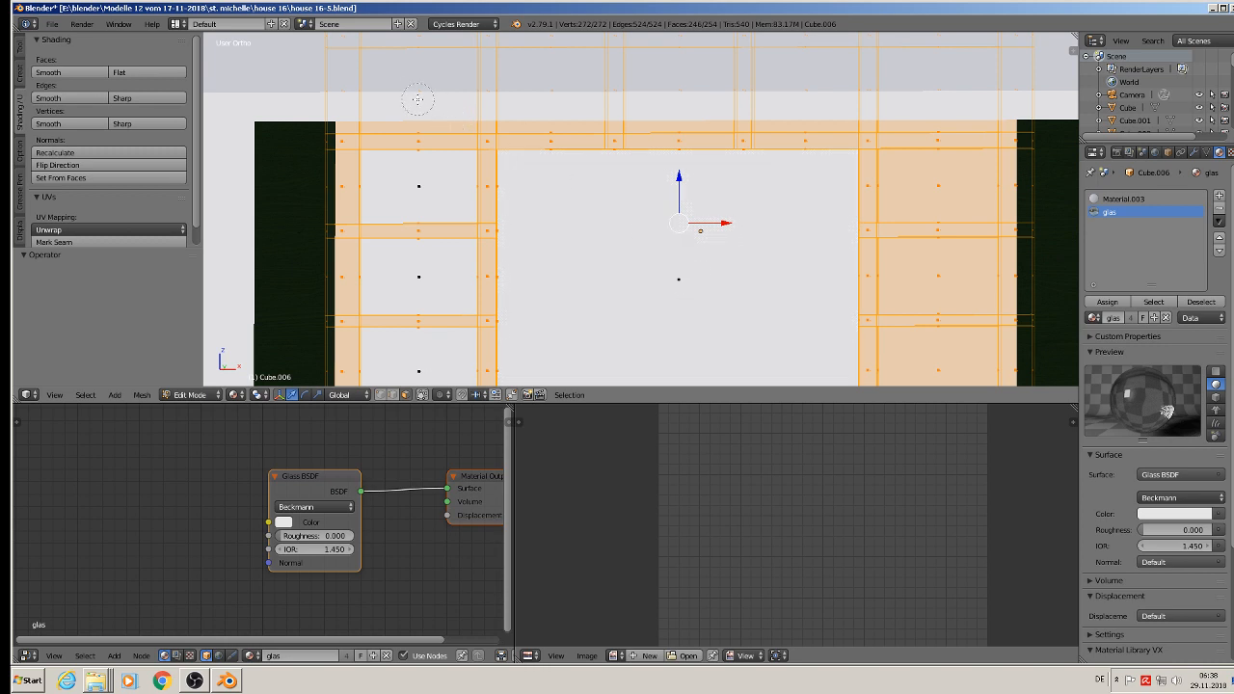
# Step: Deselect the five panes in the window's top row with Circle Select
pyautogui.middleClick(419, 101)
pyautogui.middleClick(561, 94)
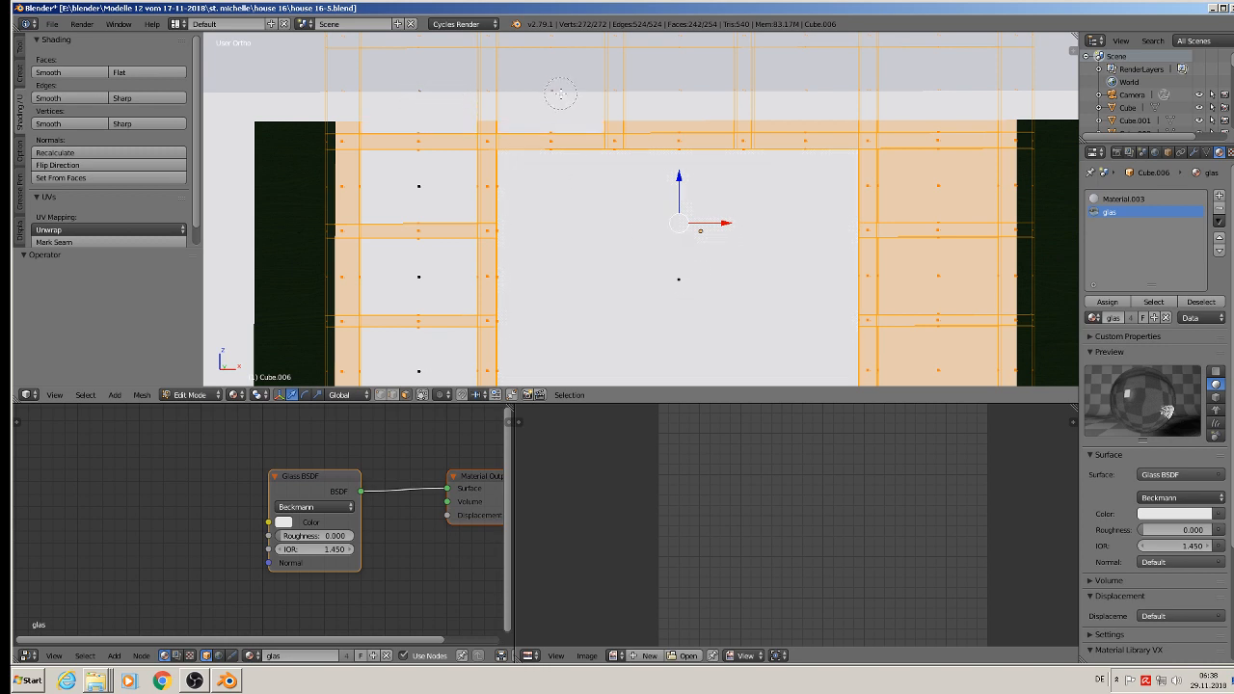
pyautogui.middleClick(677, 96)
pyautogui.middleClick(802, 98)
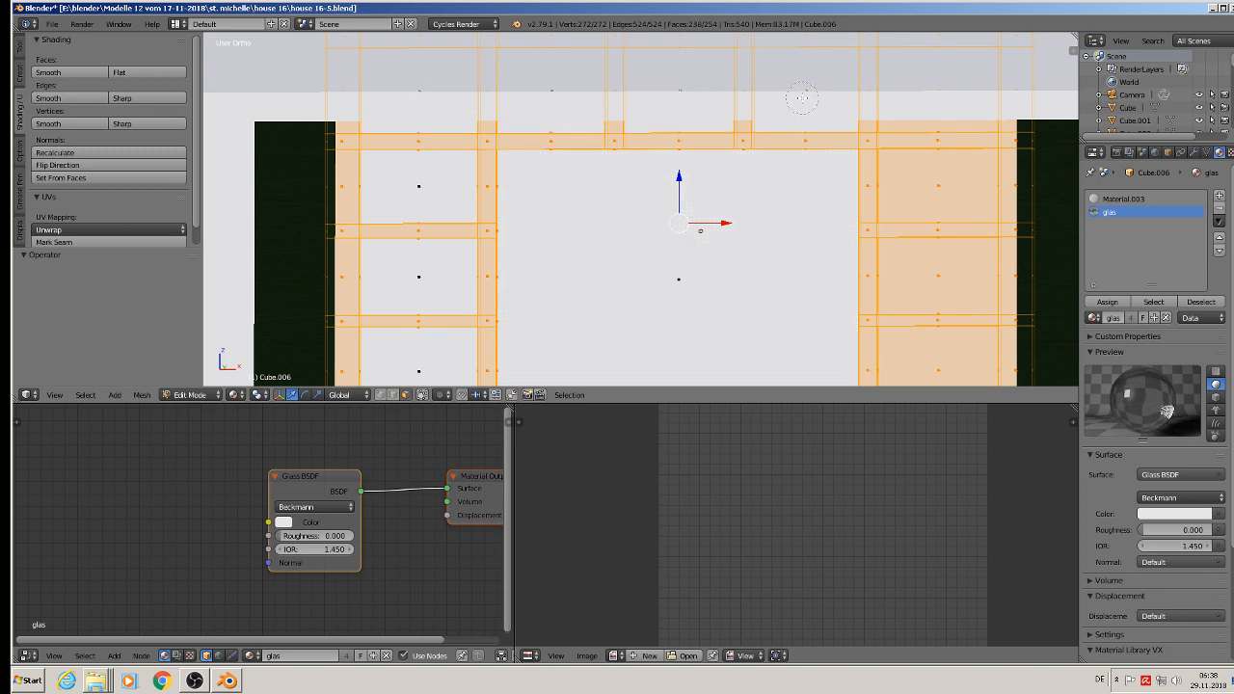
pyautogui.middleClick(945, 100)
# Step: Deselect the three panes below the top row in the window's right column, leaving the frame bars selected
pyautogui.middleClick(929, 185)
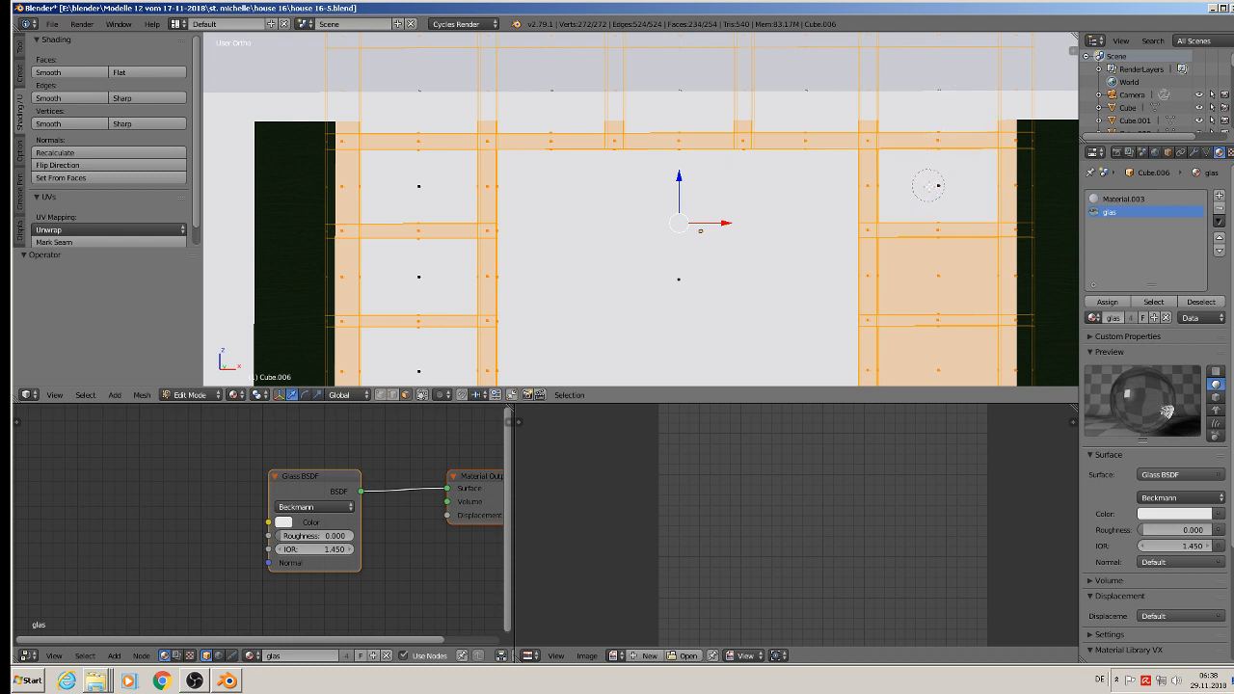
pyautogui.middleClick(941, 277)
pyautogui.middleClick(938, 365)
pyautogui.keyDown('shift'); pyautogui.moveTo(938, 364); pyautogui.dragTo(752, 162, button='middle'); pyautogui.keyUp('shift')
pyautogui.scroll(-3, 743, 179)
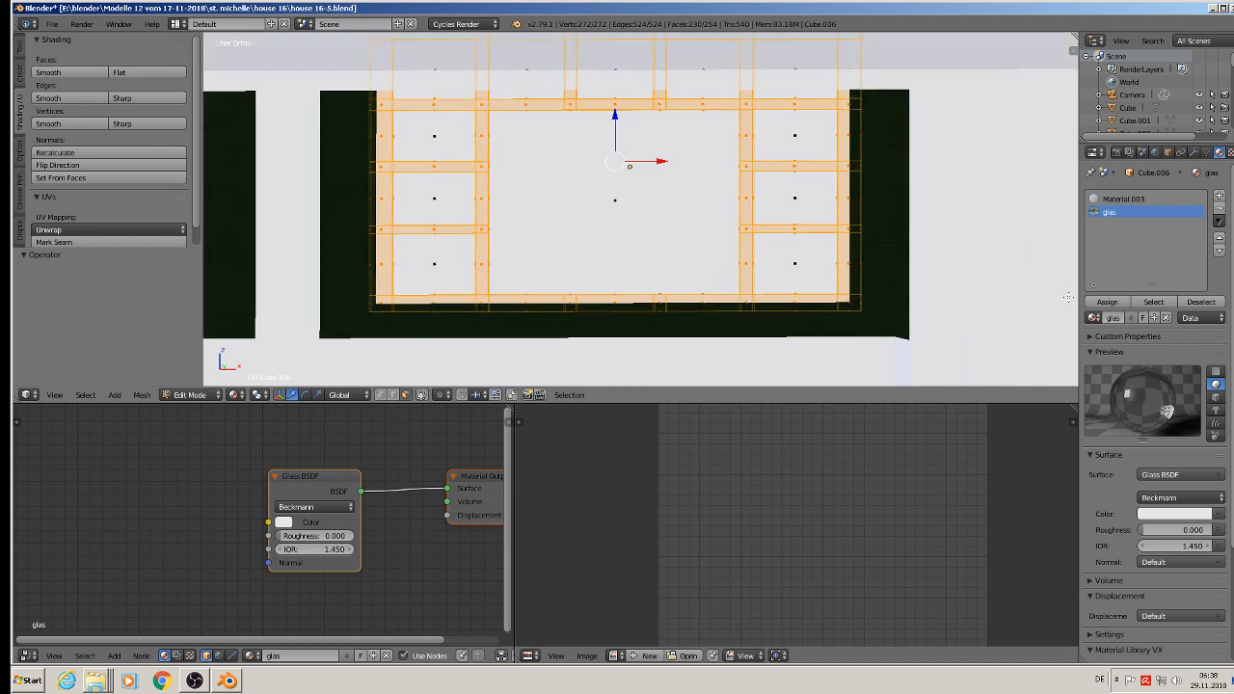
# Step: Add another material slot, choose green wood for it and try to assign it to the selected frame bars
pyautogui.click(1219, 195)
pyautogui.click(1094, 318)
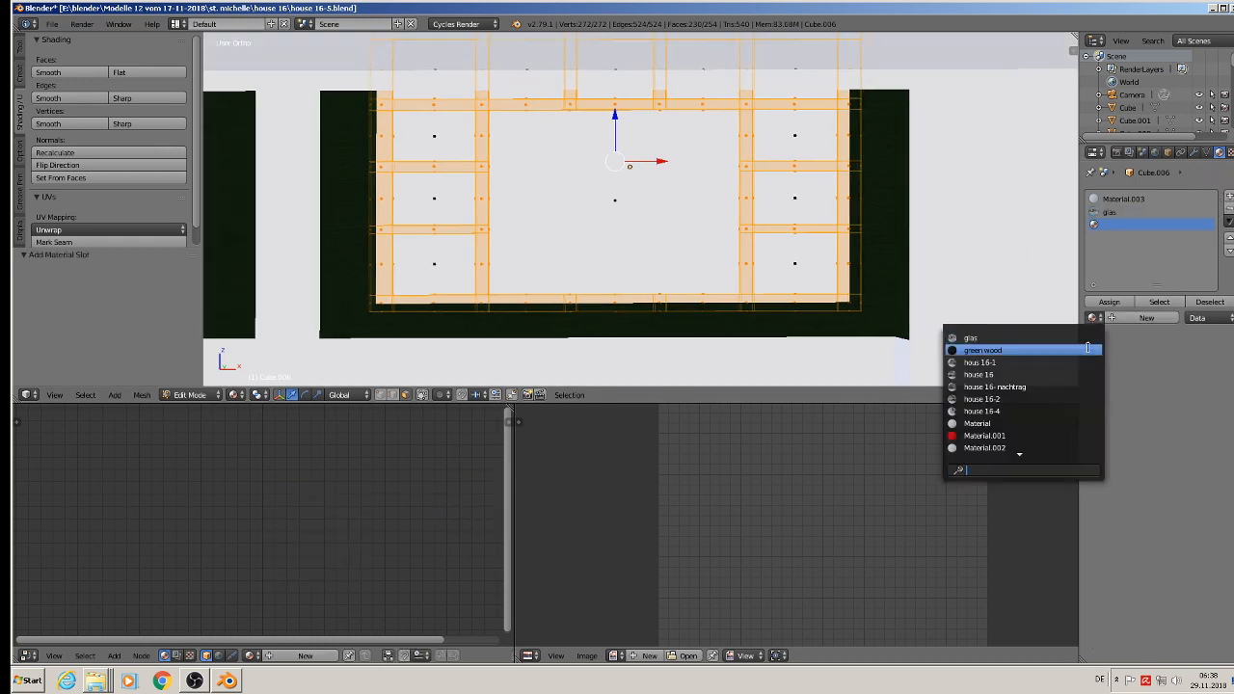
pyautogui.click(1075, 350)
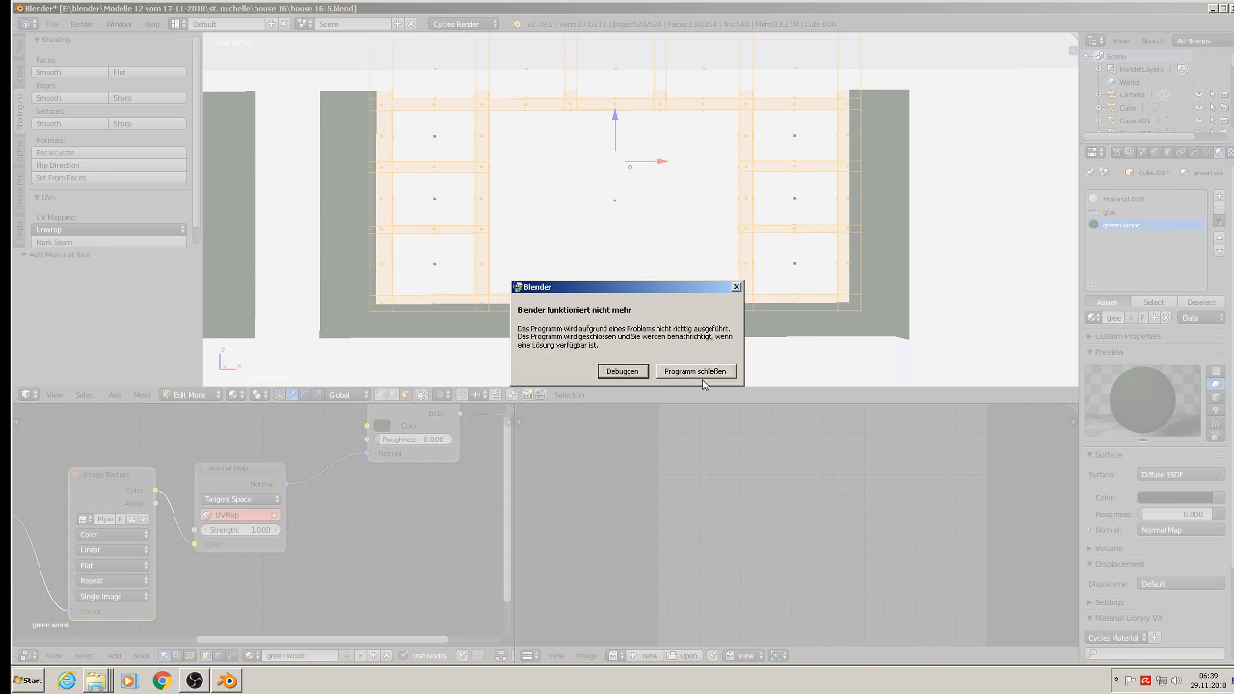
# Step: Close the crashed program, relaunch Blender and reopen the recent project house 16-5.blend
pyautogui.click(695, 372)
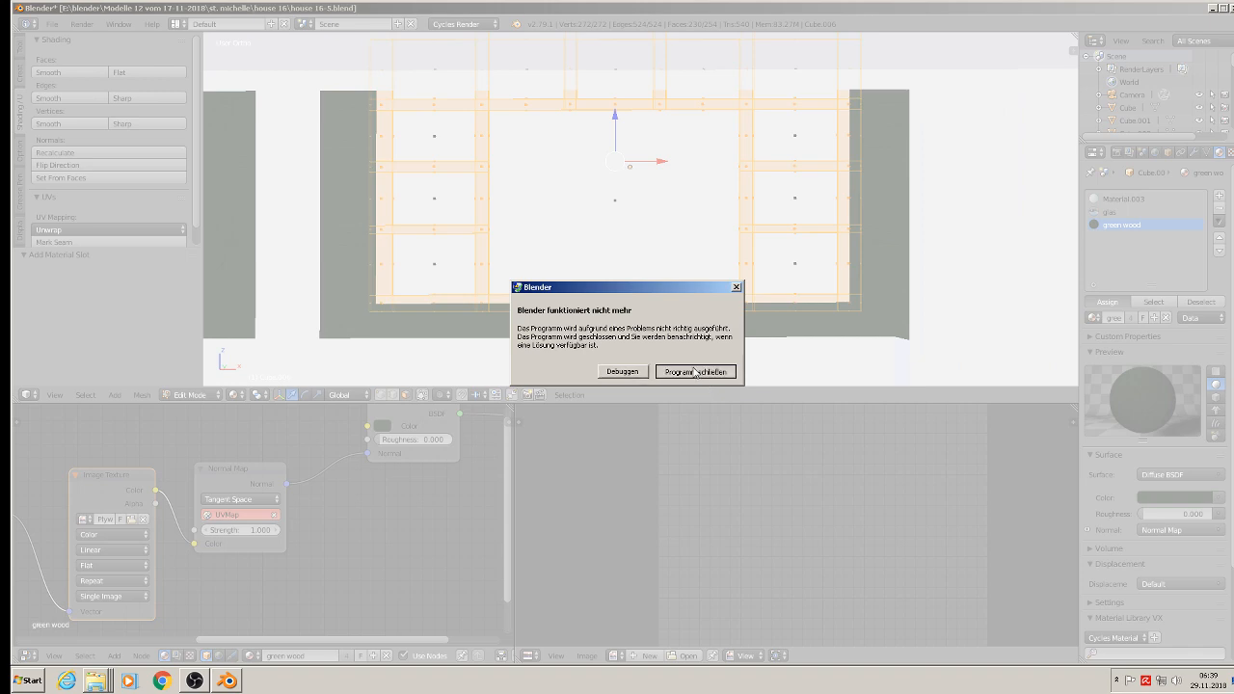
pyautogui.doubleClick(510, 385)
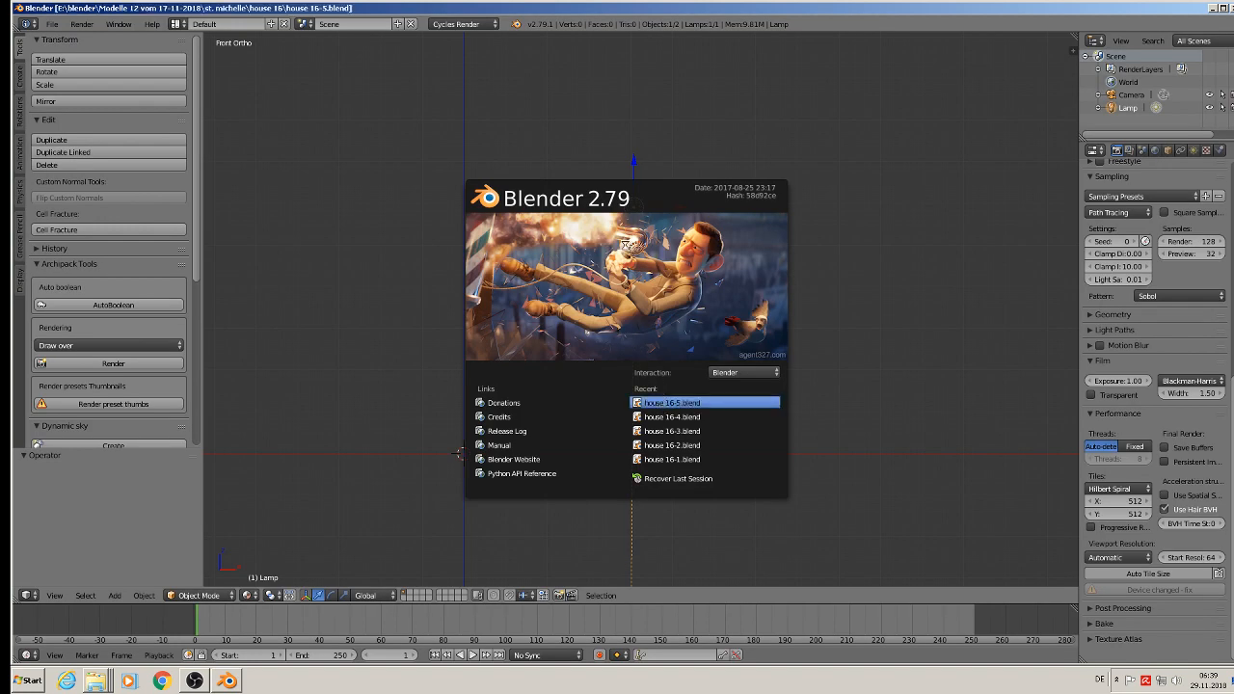
# Step: Select the ground-floor left window object in the reopened project and enter Edit Mode on its mesh
pyautogui.scroll(2, 444, 256)
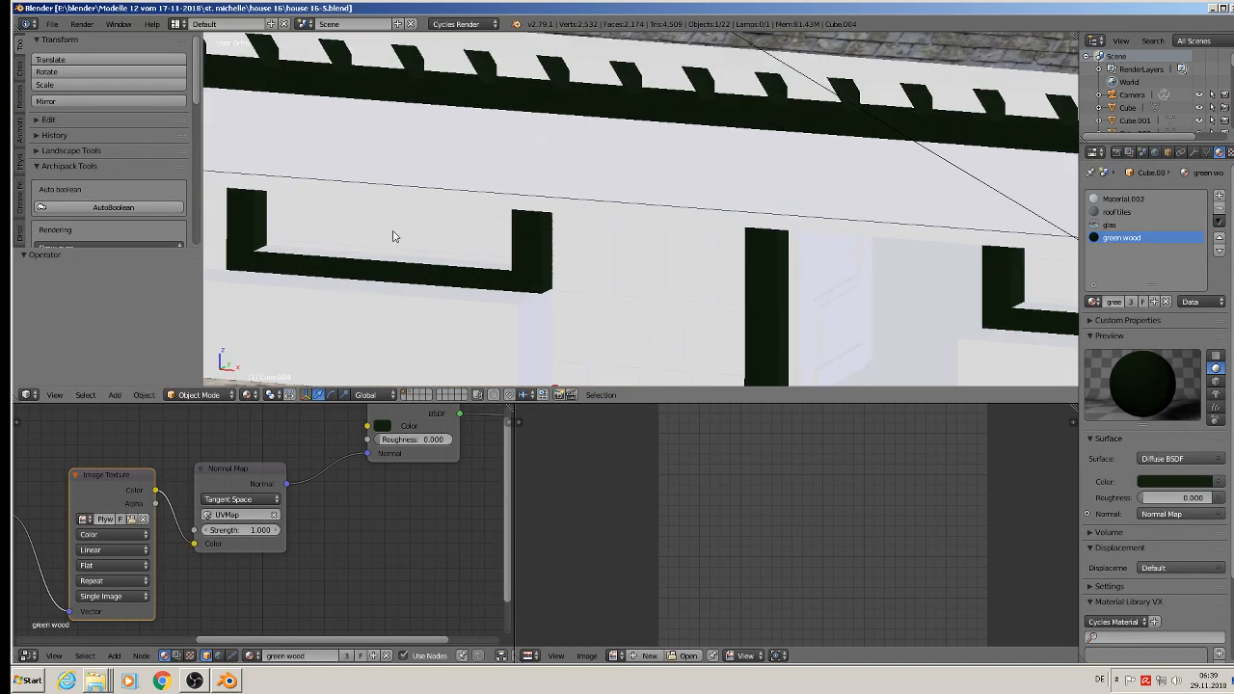
pyautogui.rightClick(391, 234)
pyautogui.press('Tab')
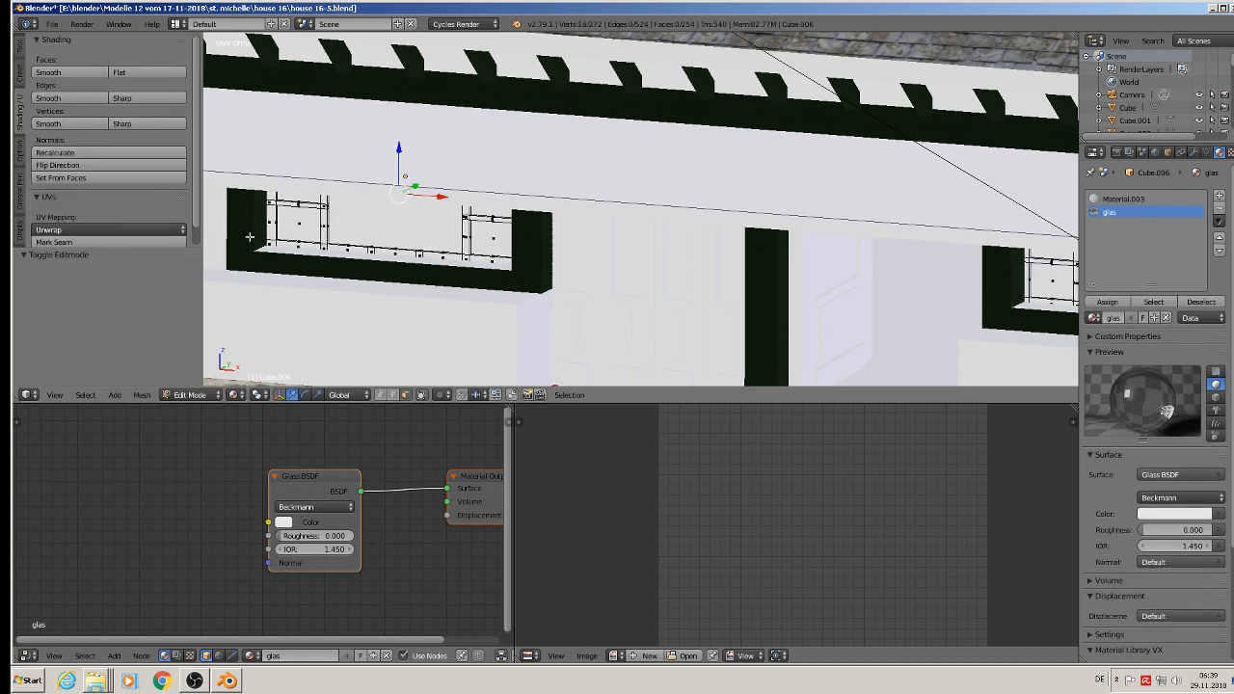
pyautogui.keyDown('shift'); pyautogui.moveTo(264, 252); pyautogui.dragTo(307, 265, button='middle'); pyautogui.keyUp('shift')
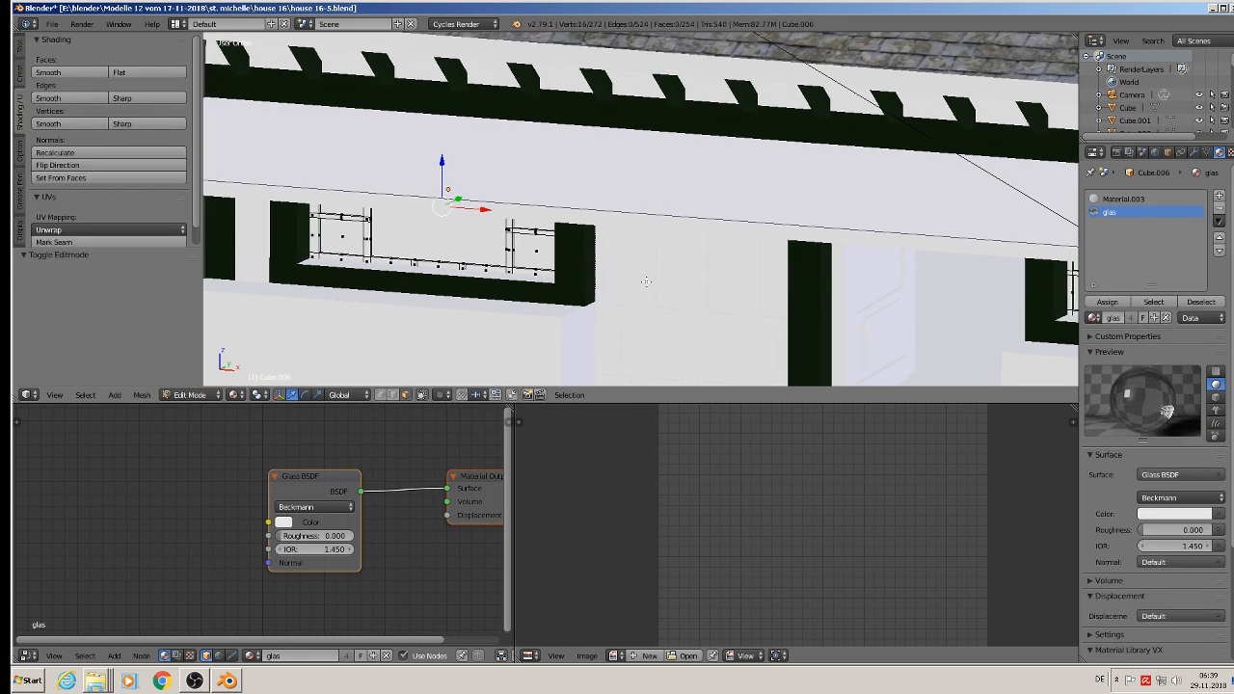
# Step: Try to replace Material.003 in the window's first material slot with green wood
pyautogui.click(1123, 199)
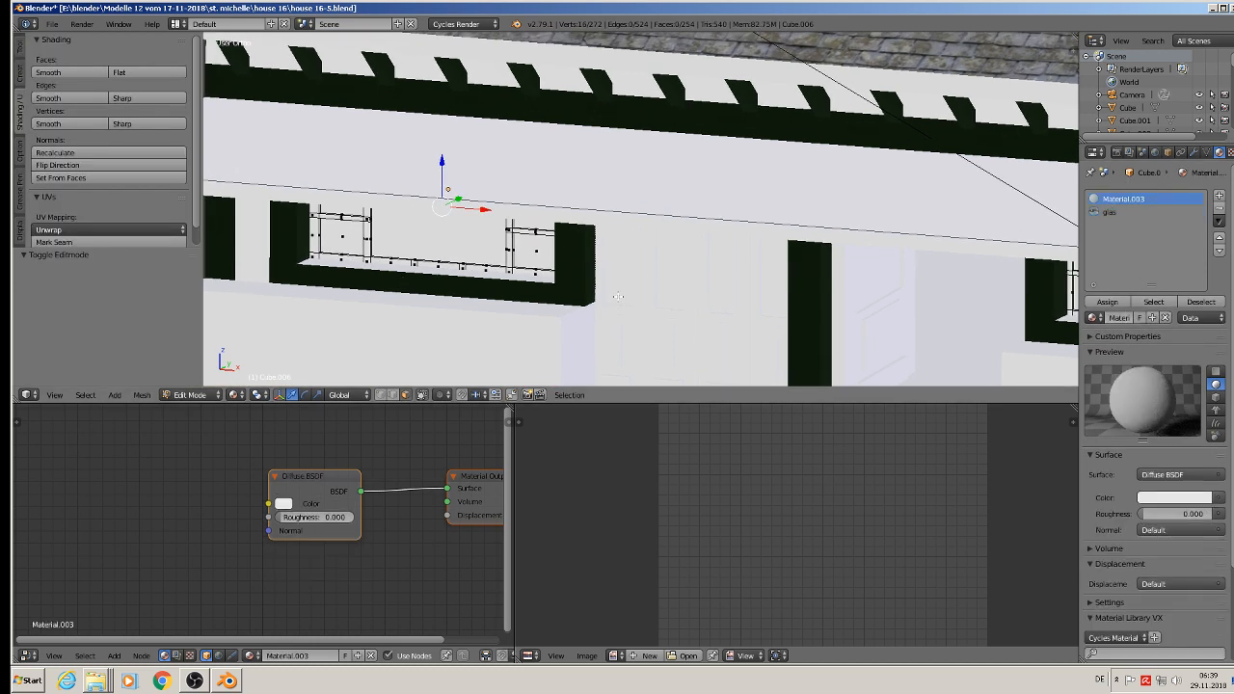
pyautogui.press('KP_1')
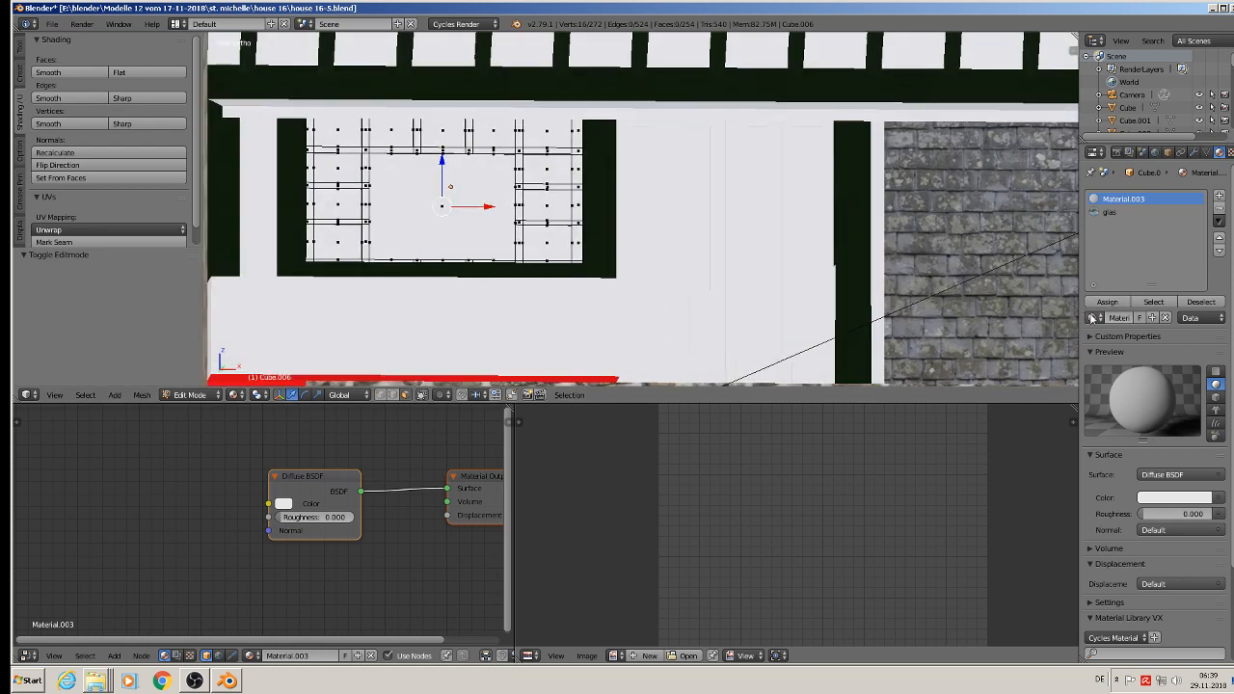
pyautogui.click(1094, 318)
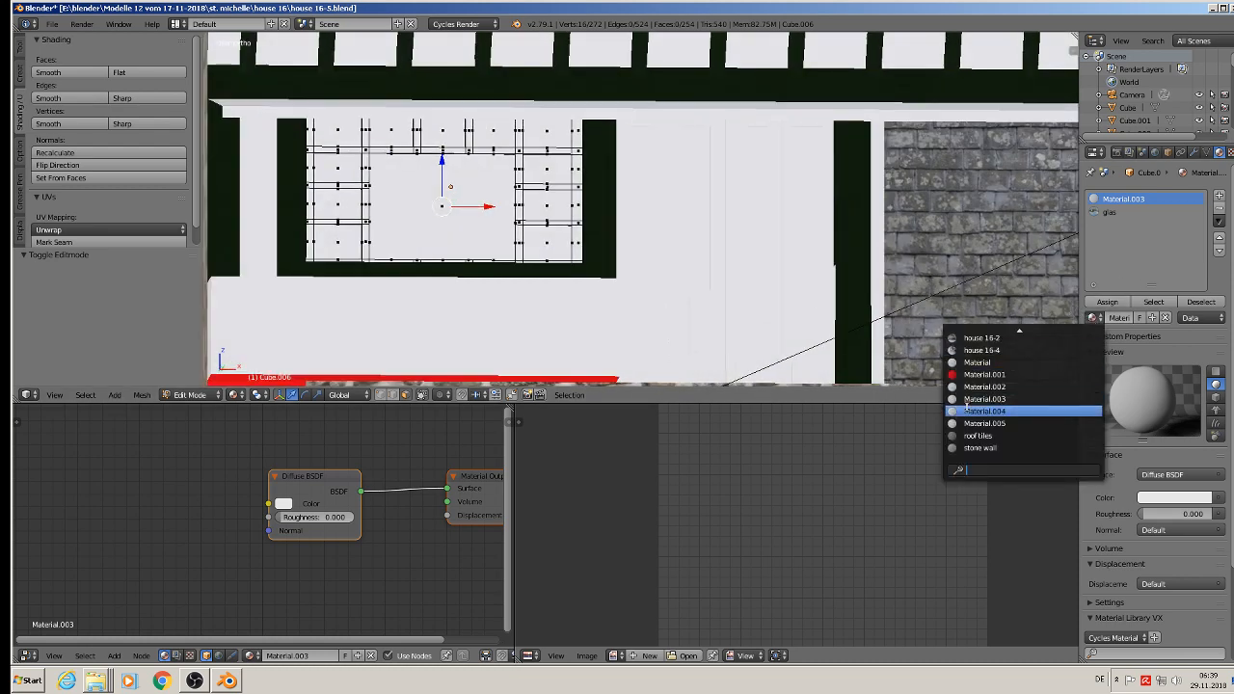
pyautogui.scroll(11, 1002, 422)
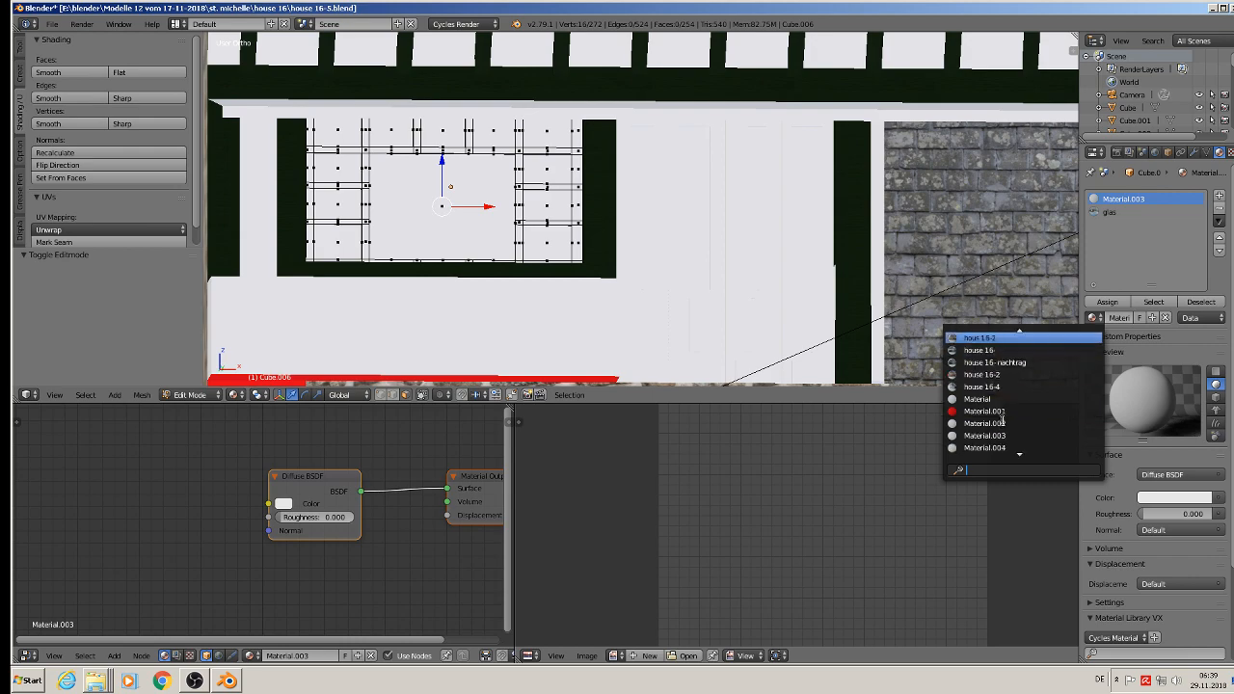
pyautogui.click(994, 348)
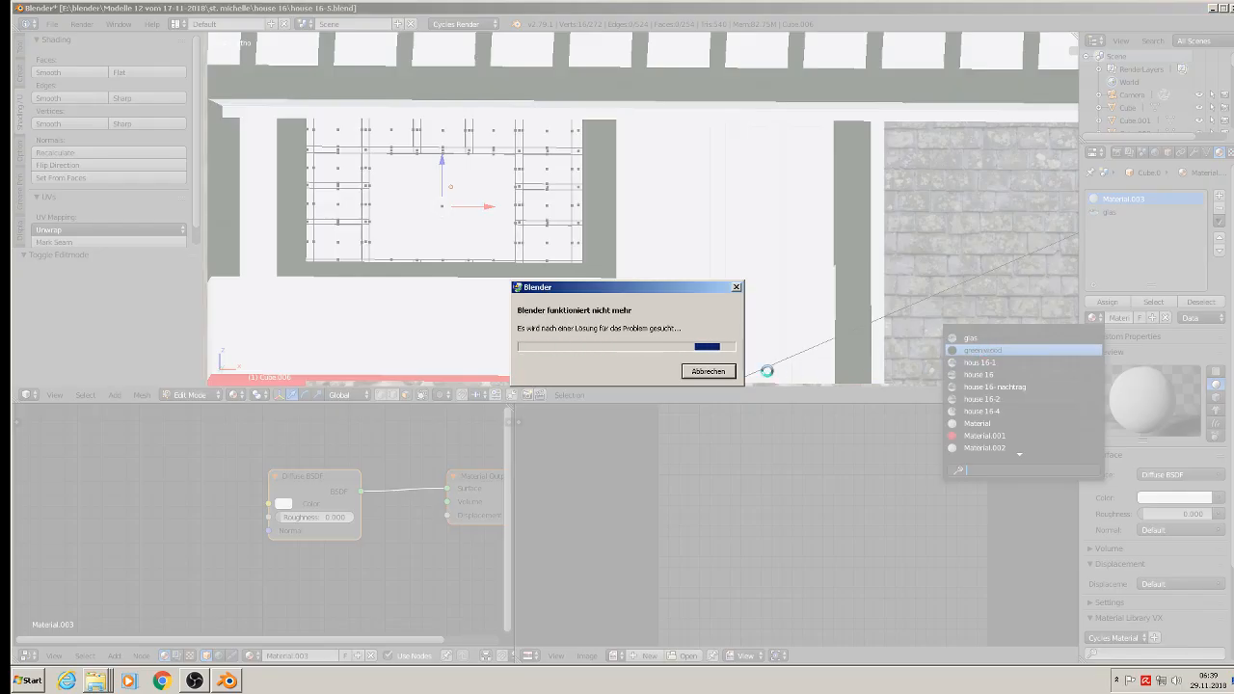
# Step: Close the crashed program, relaunch Blender and open the recent project house 16-5.blend
pyautogui.click(703, 375)
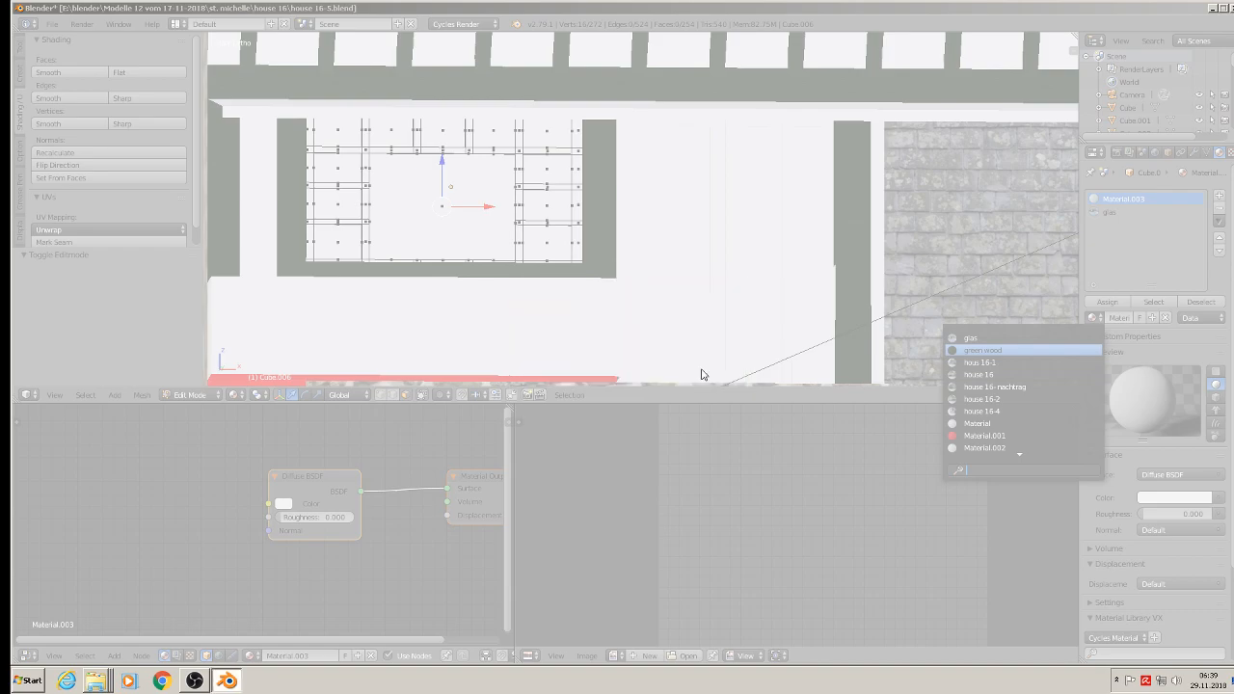
pyautogui.doubleClick(512, 384)
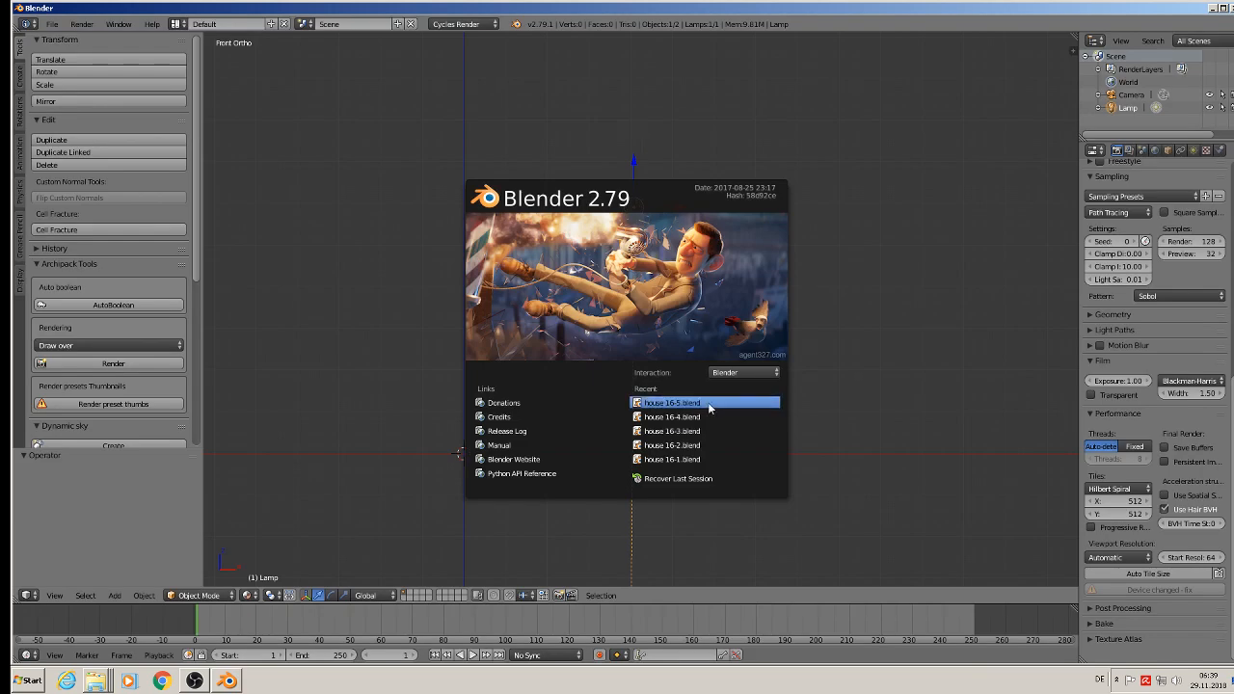
pyautogui.click(709, 403)
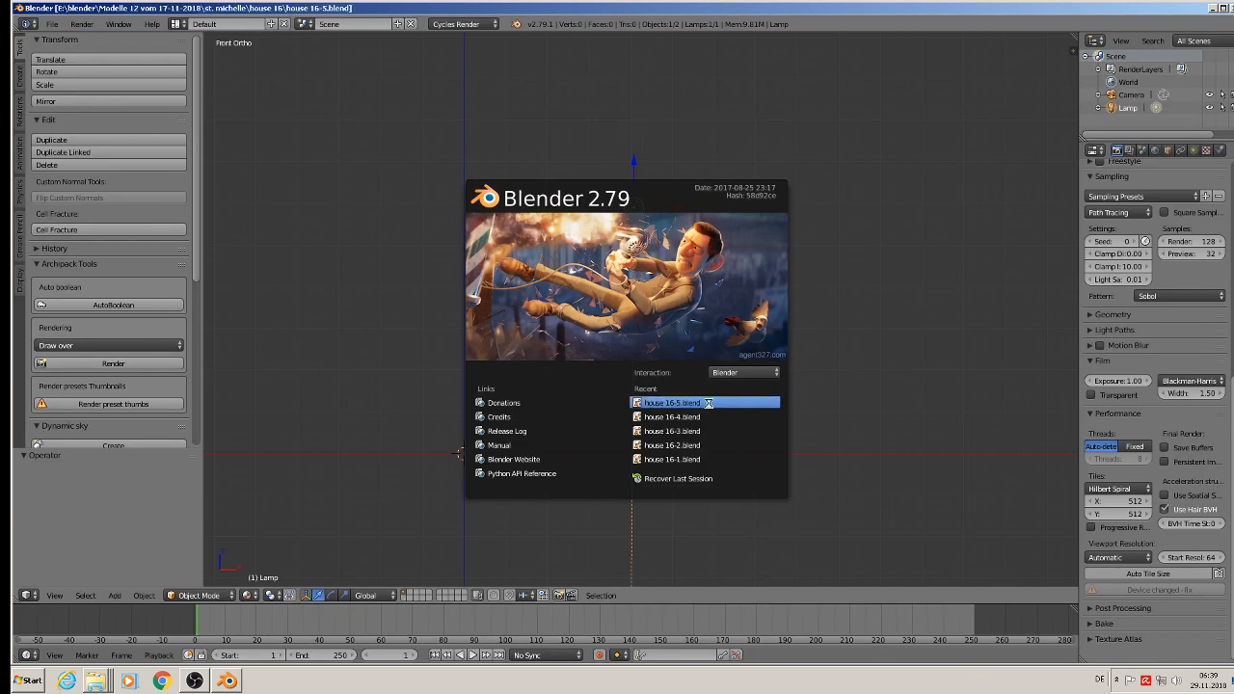
pyautogui.scroll(5, 595, 264)
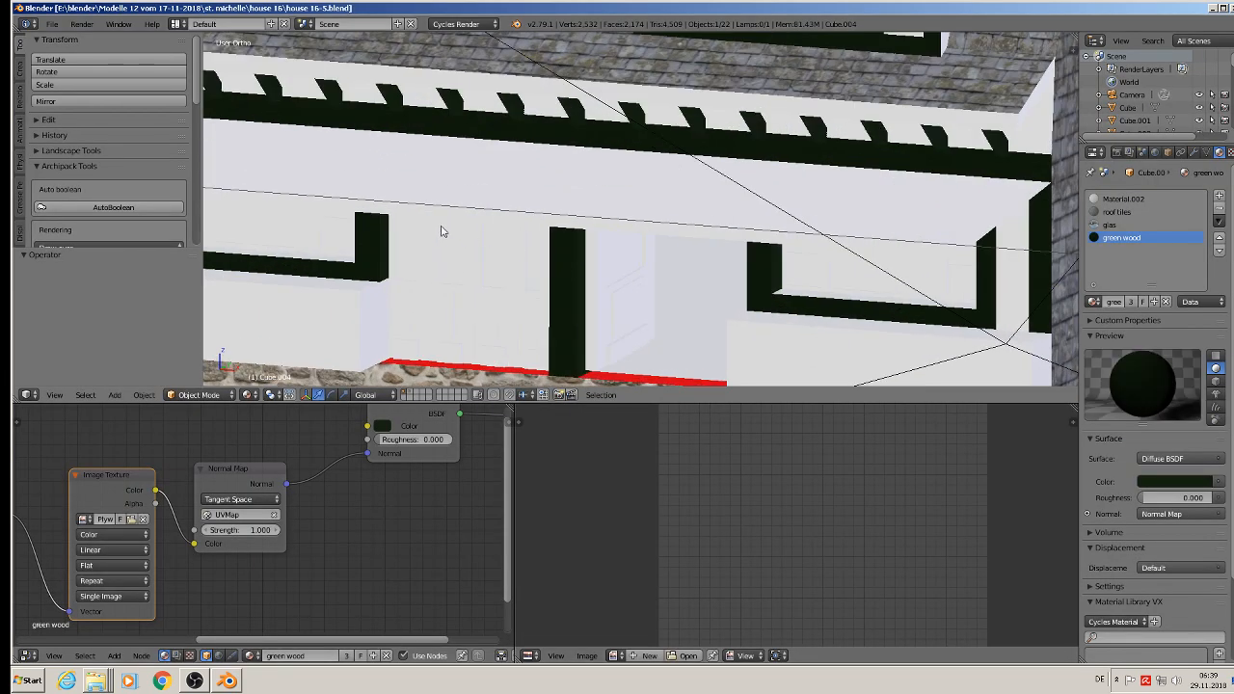
# Step: Select the ground-floor left window object and enter Edit Mode on its mesh
pyautogui.press('Tab')
pyautogui.press('Tab')
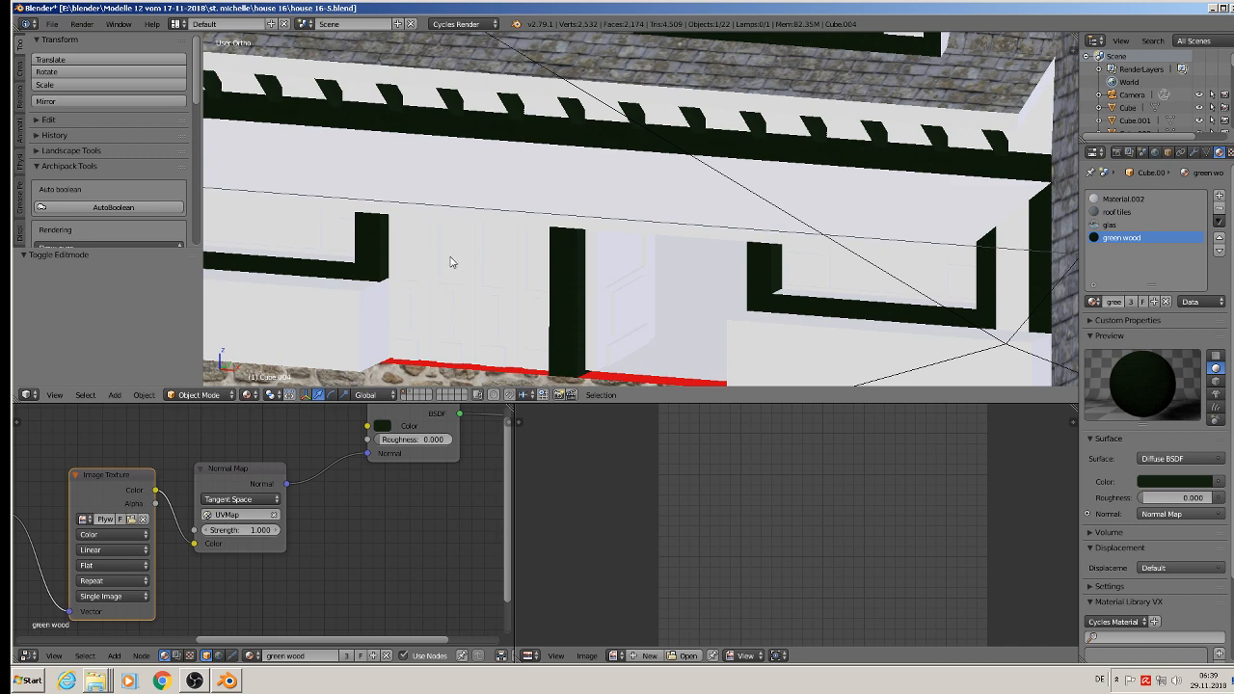
pyautogui.rightClick(259, 221)
pyautogui.scroll(3, 592, 275)
pyautogui.press('Tab')
pyautogui.scroll(3, 412, 211)
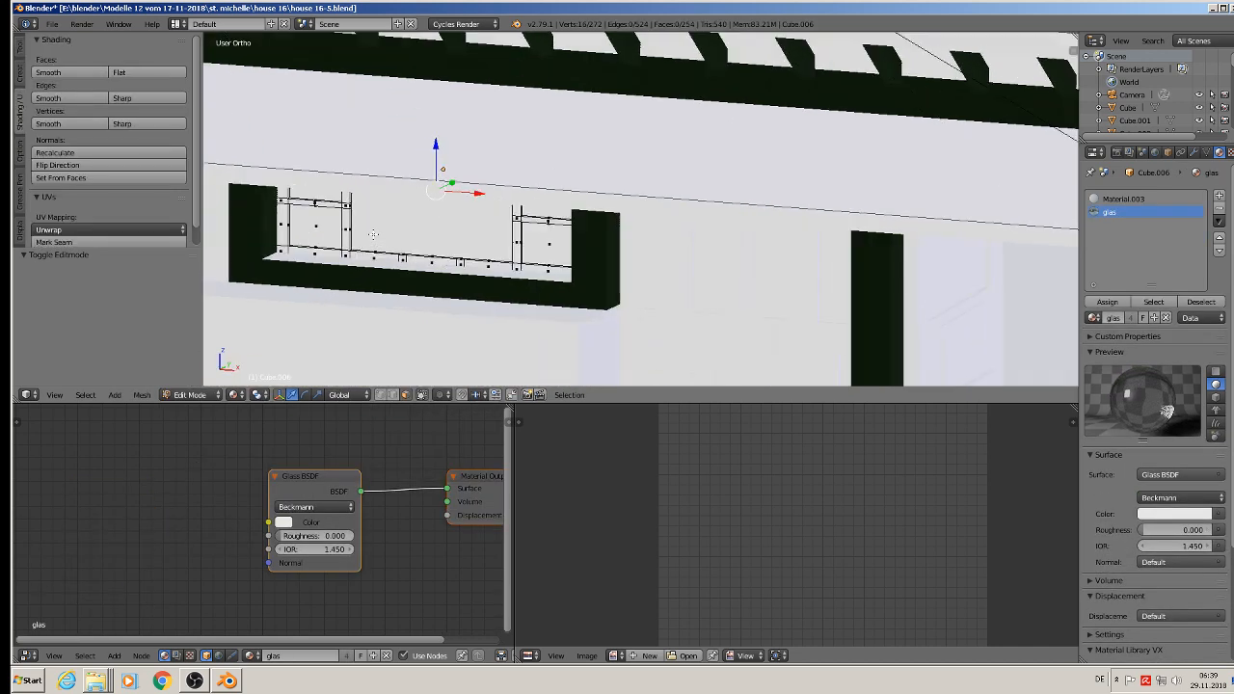
pyautogui.scroll(4, 412, 211)
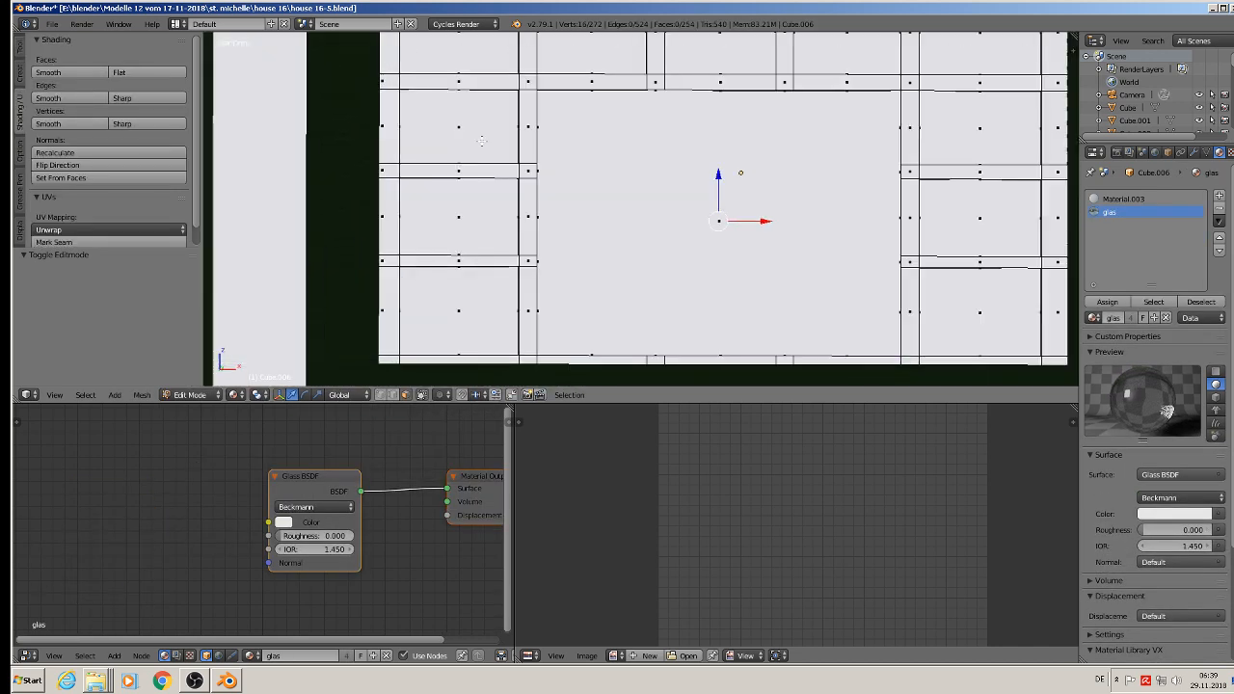
# Step: Select all faces of the outer vertical frame bar at the window's left edge
pyautogui.rightClick(387, 54)
pyautogui.keyDown('shift'); pyautogui.rightClick(388, 84); pyautogui.keyUp('shift')
pyautogui.keyDown('shift'); pyautogui.rightClick(387, 116); pyautogui.keyUp('shift')
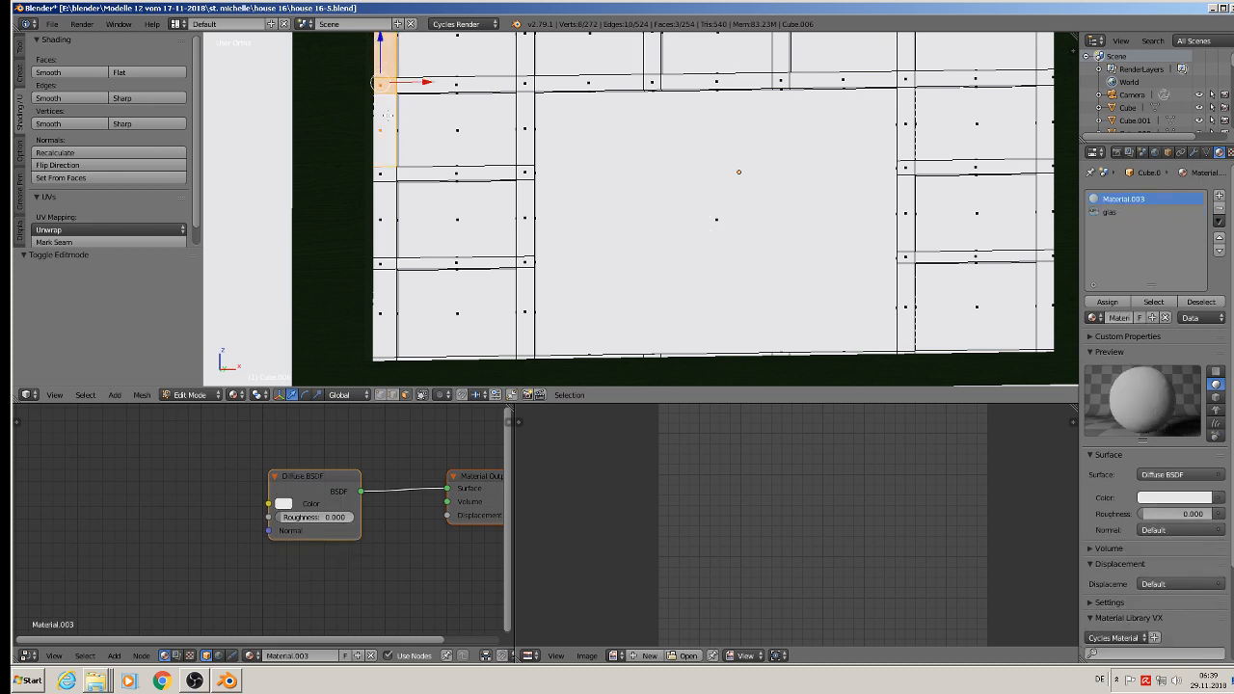
pyautogui.keyDown('shift'); pyautogui.rightClick(380, 177); pyautogui.keyUp('shift')
pyautogui.keyDown('shift'); pyautogui.rightClick(380, 220); pyautogui.keyUp('shift')
pyautogui.keyDown('shift'); pyautogui.rightClick(382, 261); pyautogui.keyUp('shift')
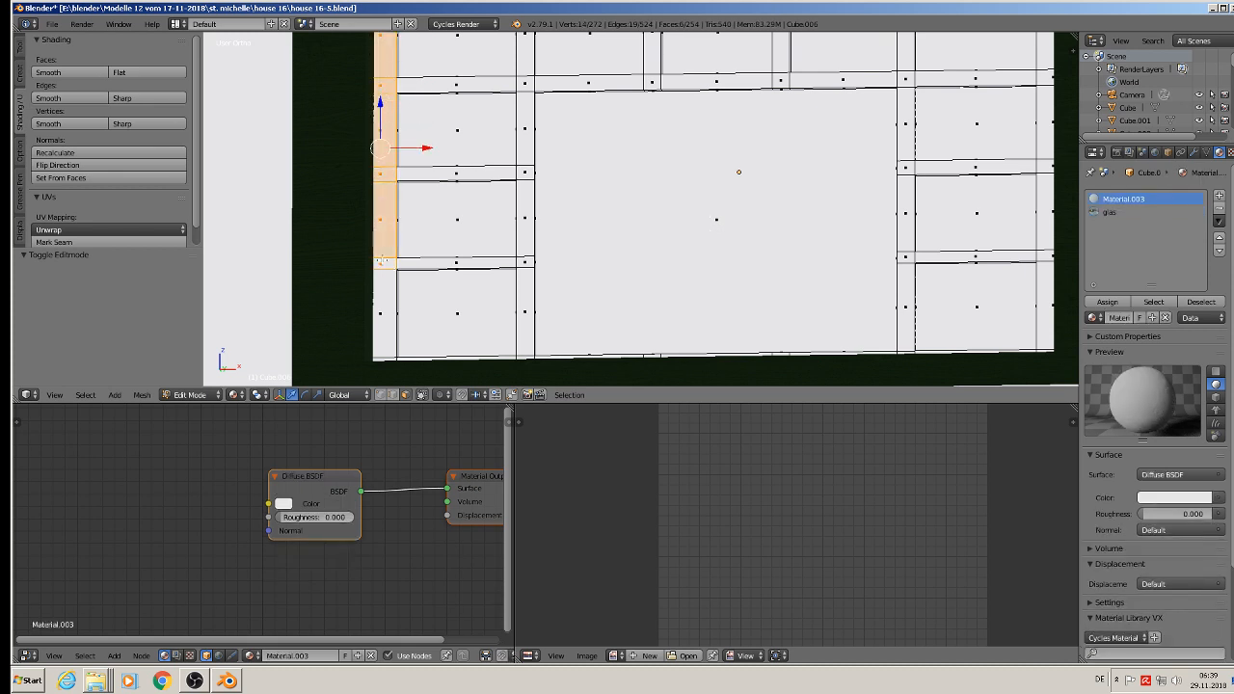
pyautogui.keyDown('shift'); pyautogui.rightClick(380, 295); pyautogui.keyUp('shift')
# Step: Add the inner vertical bar and the three crossbars of the window's left column to the face selection
pyautogui.keyDown('shift'); pyautogui.rightClick(528, 264); pyautogui.keyUp('shift')
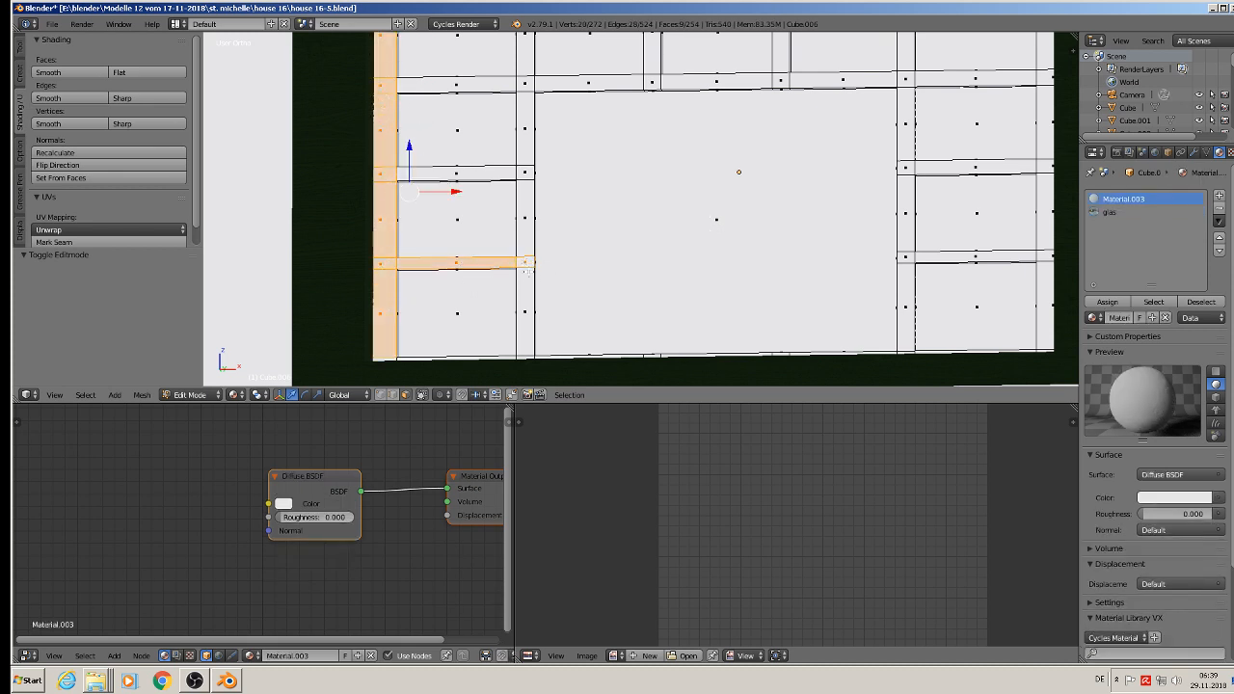
pyautogui.keyDown('shift'); pyautogui.rightClick(533, 294); pyautogui.keyUp('shift')
pyautogui.keyDown('shift'); pyautogui.rightClick(527, 224); pyautogui.keyUp('shift')
pyautogui.keyDown('shift'); pyautogui.rightClick(525, 171); pyautogui.keyUp('shift')
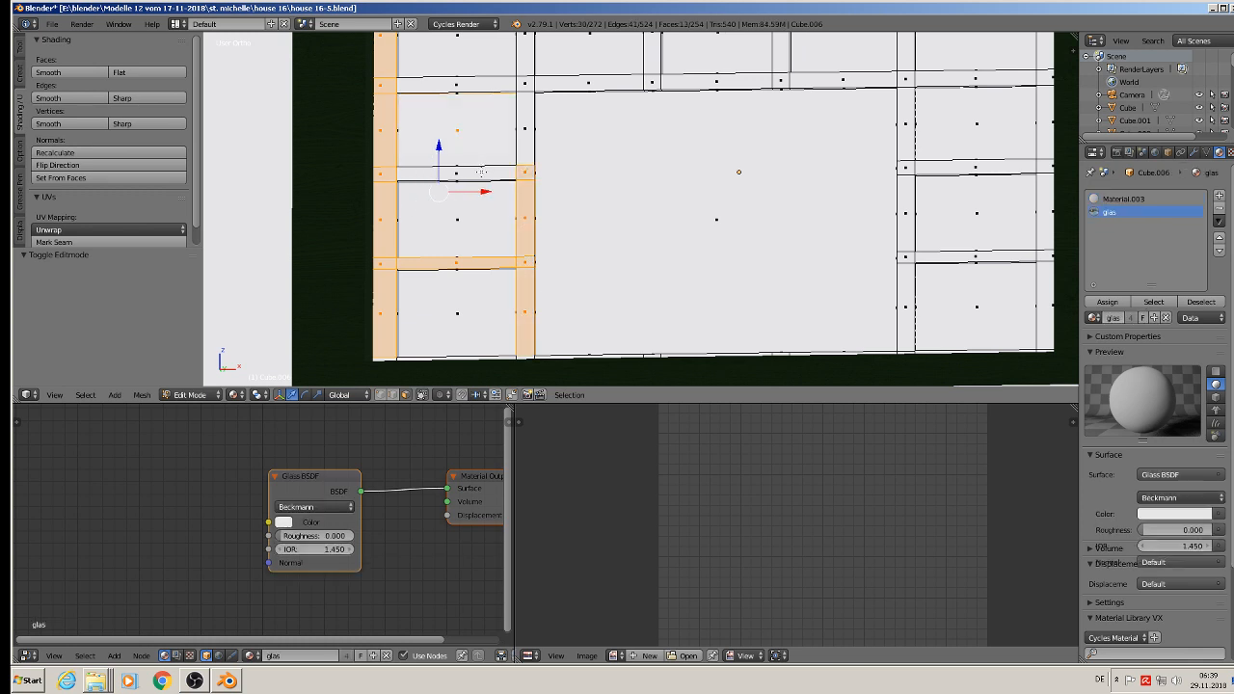
pyautogui.keyDown('shift'); pyautogui.rightClick(469, 169); pyautogui.keyUp('shift')
pyautogui.keyDown('shift'); pyautogui.rightClick(522, 131); pyautogui.keyUp('shift')
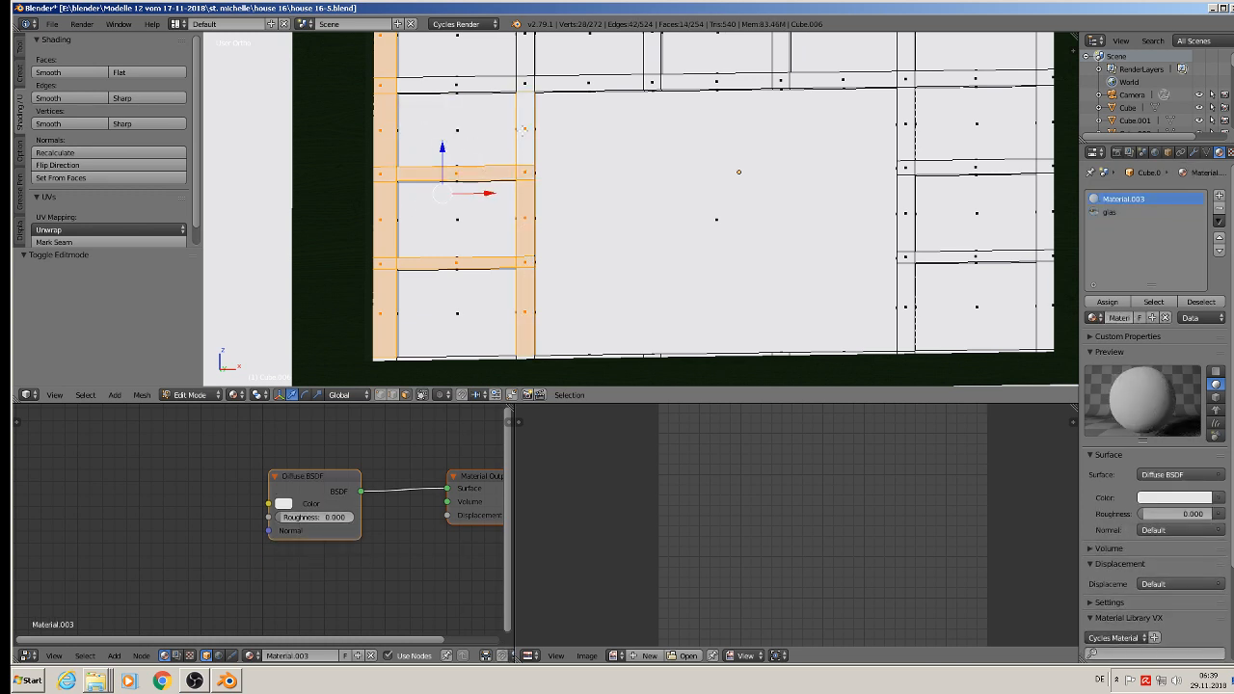
pyautogui.keyDown('shift'); pyautogui.rightClick(479, 84); pyautogui.keyUp('shift')
pyautogui.keyDown('shift'); pyautogui.rightClick(525, 85); pyautogui.keyUp('shift')
pyautogui.keyDown('shift'); pyautogui.moveTo(522, 110); pyautogui.dragTo(508, 148, button='middle'); pyautogui.keyUp('shift')
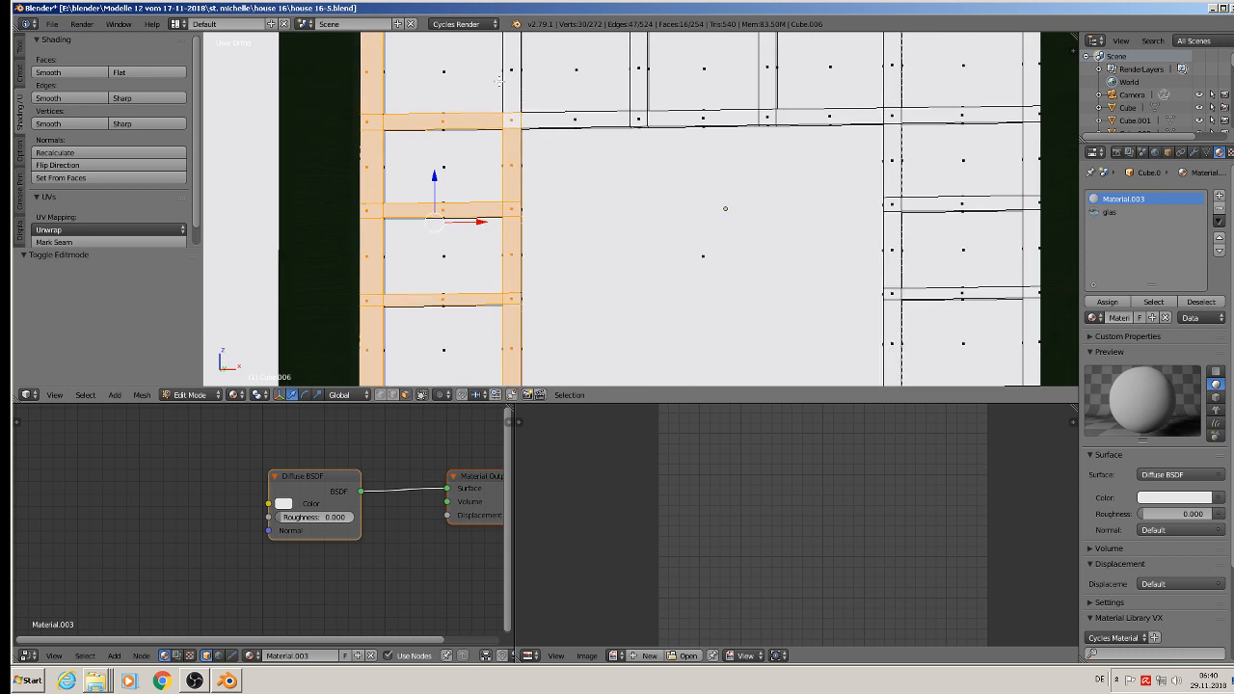
pyautogui.keyDown('shift'); pyautogui.rightClick(515, 66); pyautogui.keyUp('shift')
# Step: Add the rest of the long crossbar beneath the top row of panes and that row's remaining inner vertical dividers to the selection
pyautogui.keyDown('shift'); pyautogui.rightClick(560, 118); pyautogui.keyUp('shift')
pyautogui.keyDown('shift'); pyautogui.rightClick(640, 118); pyautogui.keyUp('shift')
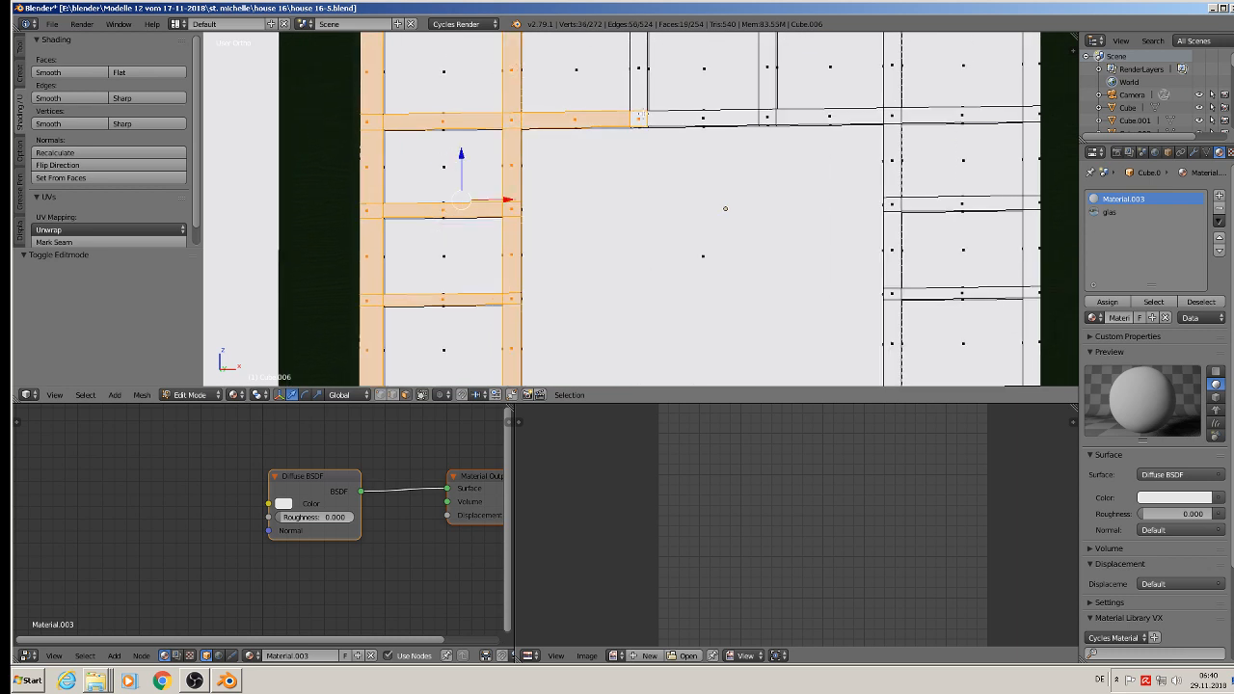
pyautogui.keyDown('shift'); pyautogui.rightClick(639, 75); pyautogui.keyUp('shift')
pyautogui.keyDown('shift'); pyautogui.rightClick(675, 113); pyautogui.keyUp('shift')
pyautogui.keyDown('shift'); pyautogui.rightClick(766, 77); pyautogui.keyUp('shift')
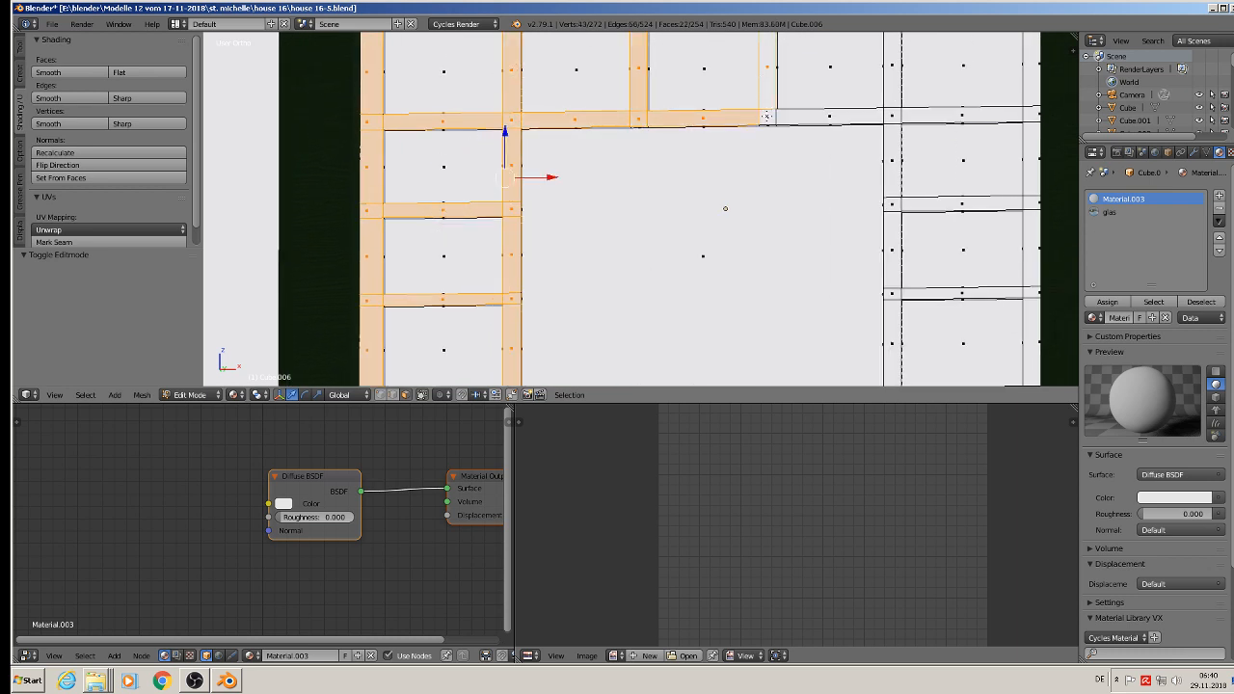
pyautogui.keyDown('shift'); pyautogui.rightClick(768, 117); pyautogui.keyUp('shift')
pyautogui.keyDown('shift'); pyautogui.rightClick(815, 117); pyautogui.keyUp('shift')
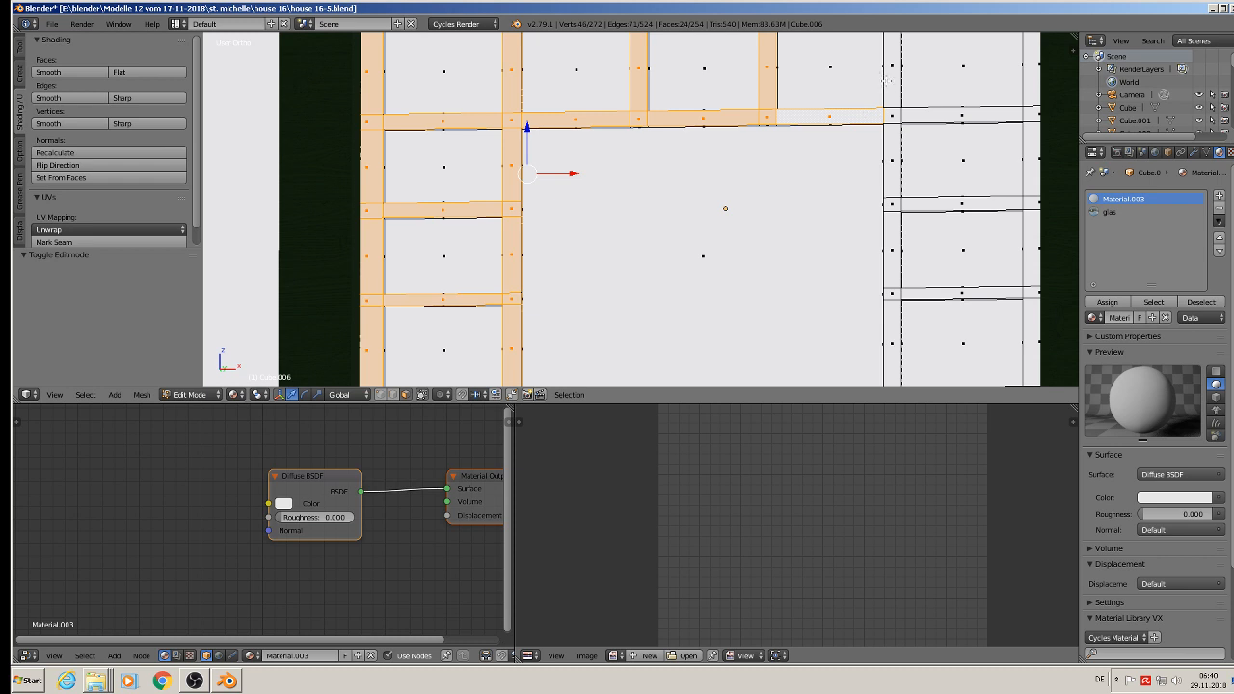
pyautogui.keyDown('shift'); pyautogui.rightClick(892, 81); pyautogui.keyUp('shift')
pyautogui.keyDown('shift'); pyautogui.rightClick(892, 115); pyautogui.keyUp('shift')
pyautogui.keyDown('shift'); pyautogui.rightClick(927, 119); pyautogui.keyUp('shift')
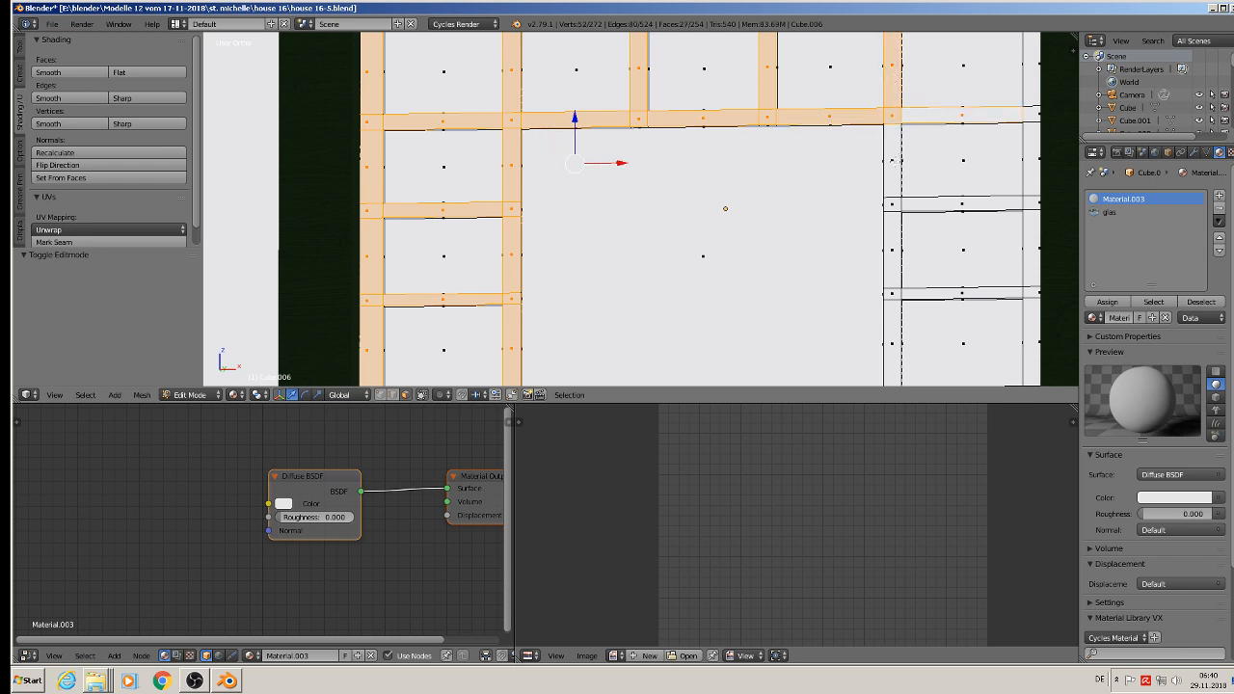
# Step: Add the right column's second crossbar and the upper parts of its inner and outer vertical bars to the selection
pyautogui.keyDown('shift'); pyautogui.rightClick(892, 160); pyautogui.keyUp('shift')
pyautogui.keyDown('shift'); pyautogui.rightClick(892, 205); pyautogui.keyUp('shift')
pyautogui.keyDown('shift'); pyautogui.rightClick(921, 205); pyautogui.keyUp('shift')
pyautogui.keyDown('shift'); pyautogui.rightClick(1008, 205); pyautogui.keyUp('shift')
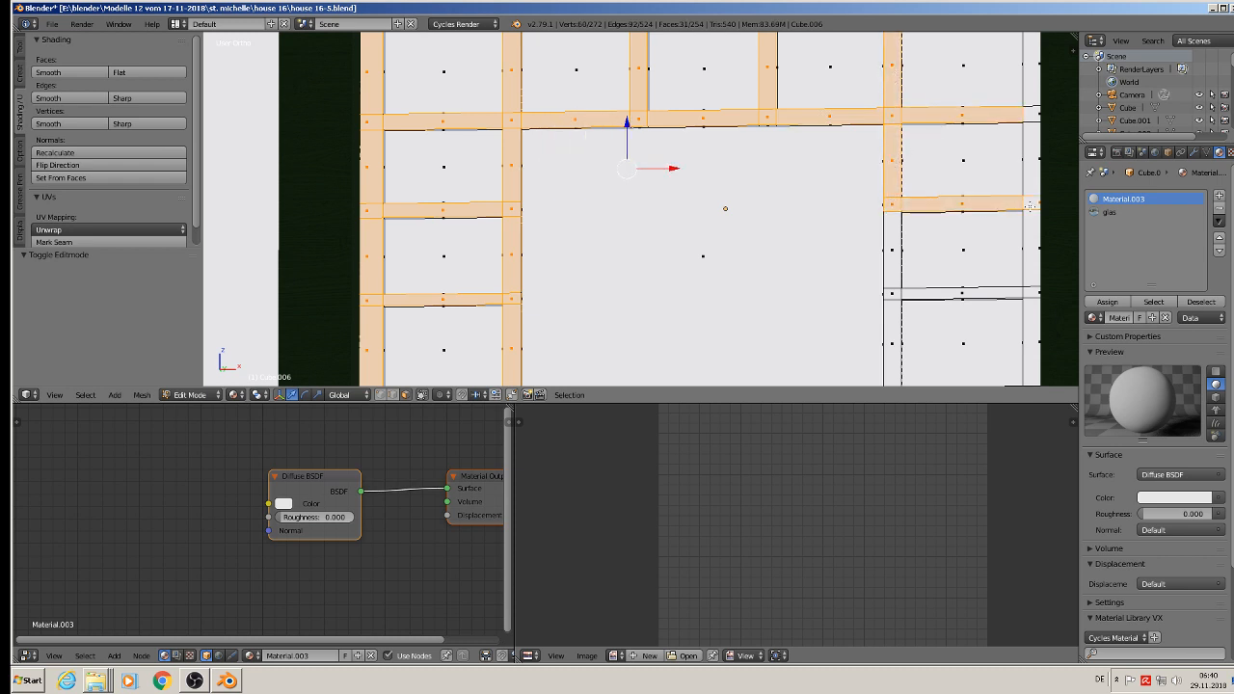
pyautogui.keyDown('shift'); pyautogui.rightClick(1032, 165); pyautogui.keyUp('shift')
pyautogui.keyDown('shift'); pyautogui.rightClick(1030, 113); pyautogui.keyUp('shift')
pyautogui.keyDown('shift'); pyautogui.rightClick(1030, 81); pyautogui.keyUp('shift')
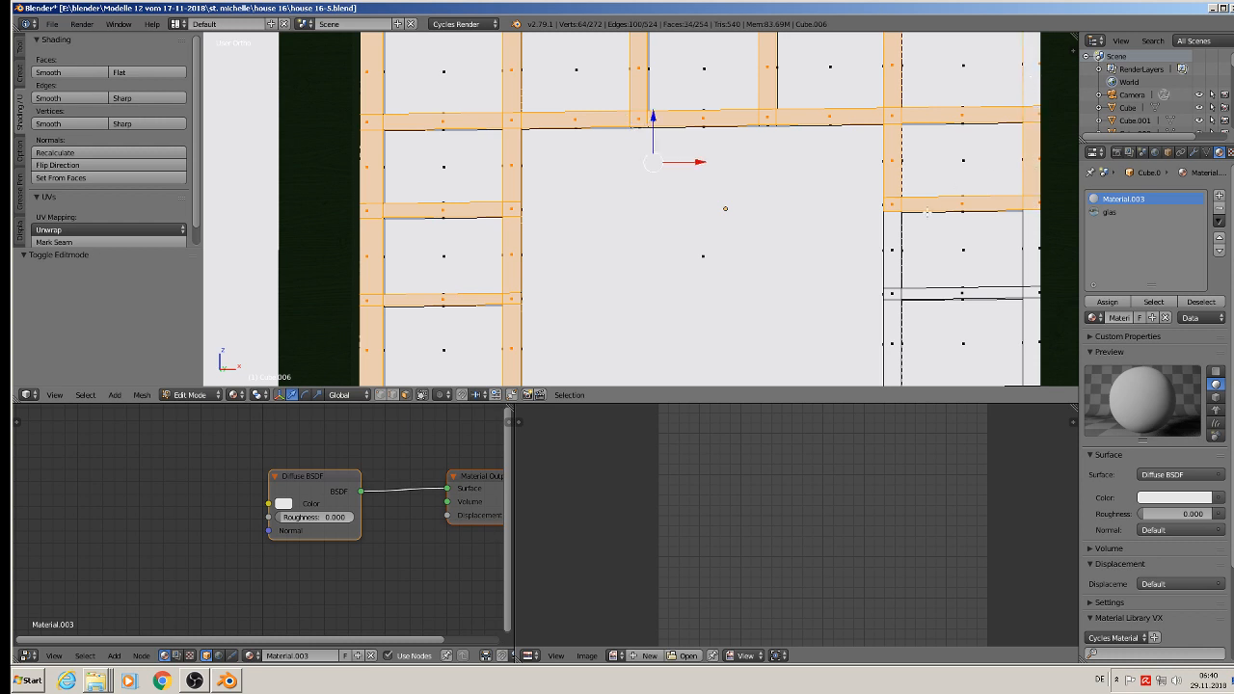
# Step: Add the right column's lowest crossbar and the lower parts of its two vertical bars to the selection
pyautogui.keyDown('shift'); pyautogui.rightClick(893, 245); pyautogui.keyUp('shift')
pyautogui.keyDown('shift'); pyautogui.rightClick(893, 292); pyautogui.keyUp('shift')
pyautogui.keyDown('shift'); pyautogui.rightClick(926, 293); pyautogui.keyUp('shift')
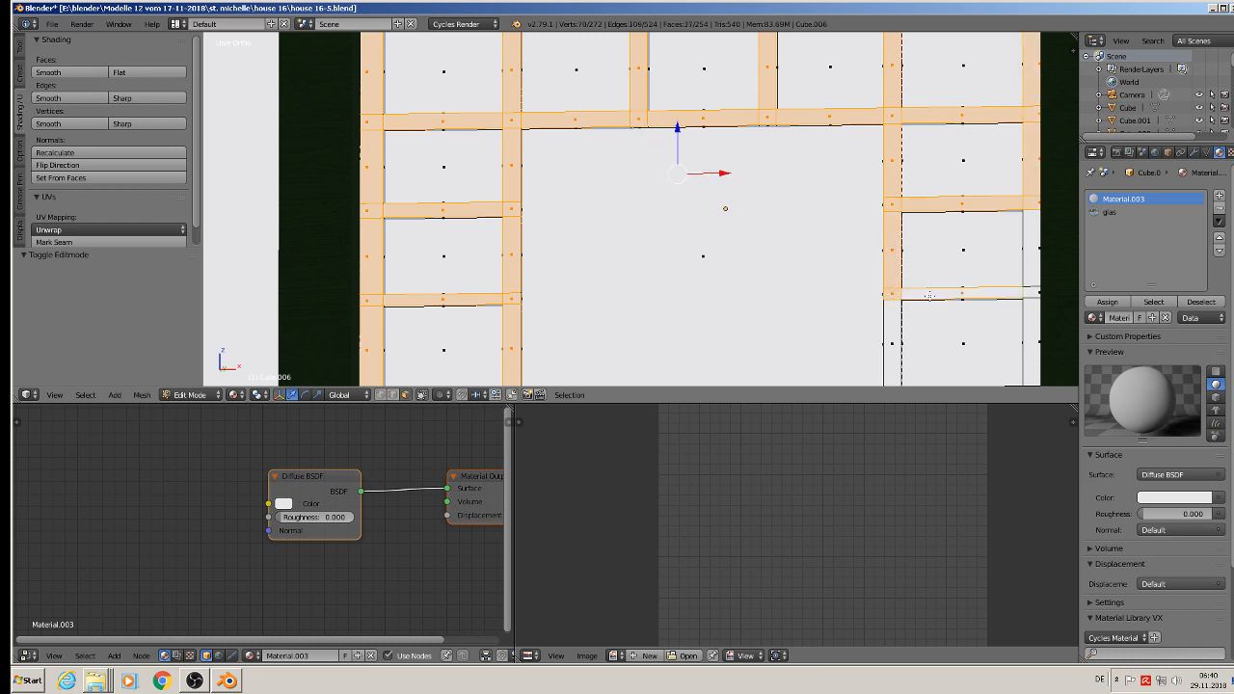
pyautogui.keyDown('shift'); pyautogui.rightClick(1034, 250); pyautogui.keyUp('shift')
pyautogui.keyDown('shift'); pyautogui.rightClick(1034, 291); pyautogui.keyUp('shift')
pyautogui.keyDown('shift'); pyautogui.rightClick(1032, 340); pyautogui.keyUp('shift')
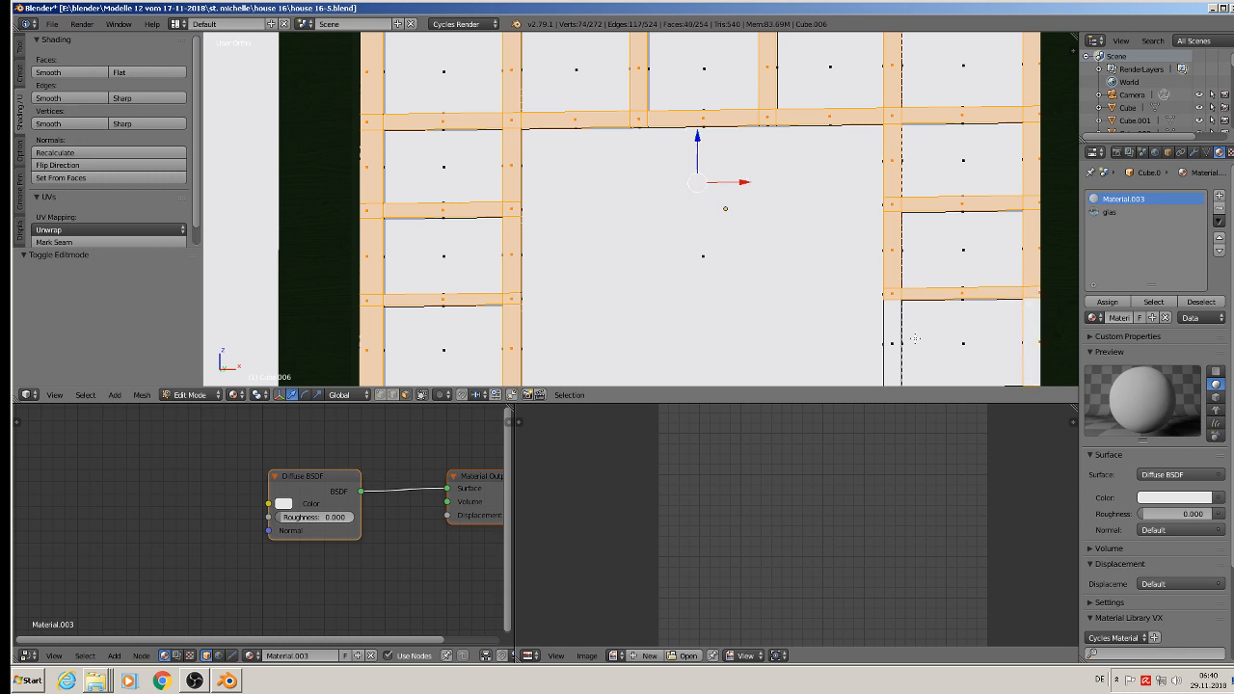
pyautogui.keyDown('shift'); pyautogui.rightClick(888, 332); pyautogui.keyUp('shift')
# Step: Extend the selection along the window's full top and bottom frame bars using shortest-path picks between their end faces
pyautogui.keyDown('shift'); pyautogui.moveTo(550, 77); pyautogui.dragTo(521, 144, button='middle'); pyautogui.keyUp('shift')
pyautogui.keyDown('shift'); pyautogui.rightClick(336, 112); pyautogui.keyUp('shift')
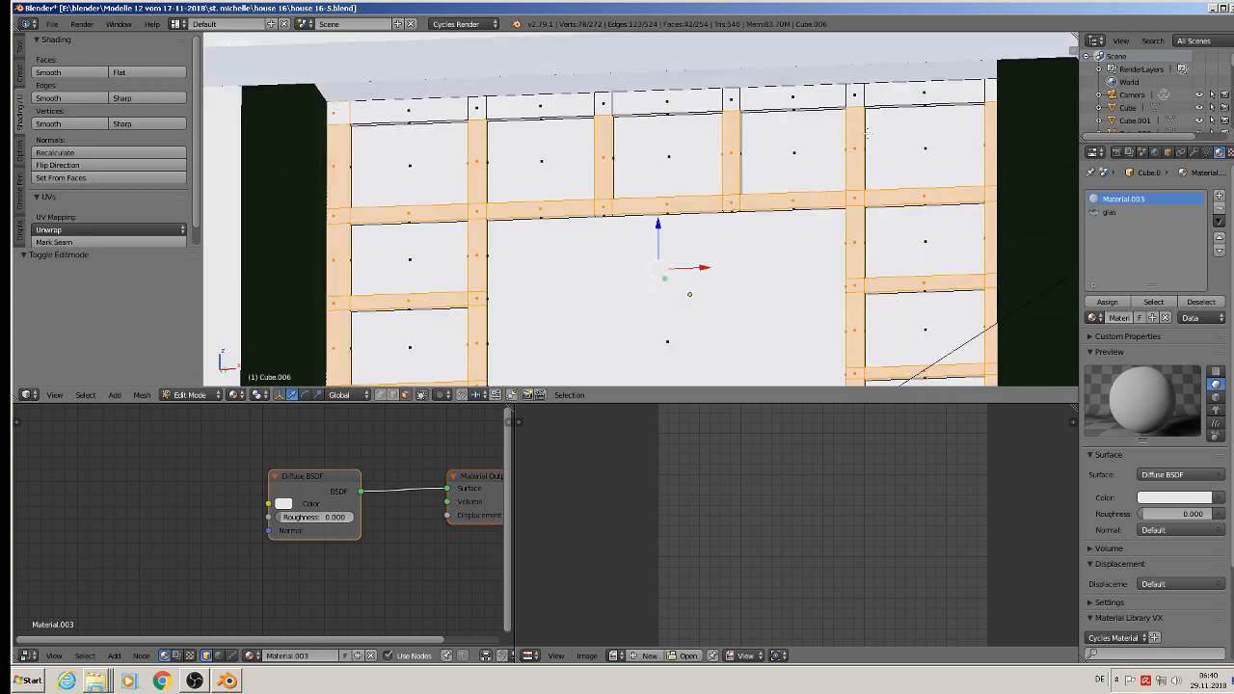
pyautogui.keyDown('ctrl'); pyautogui.rightClick(989, 90); pyautogui.keyUp('ctrl')
pyautogui.scroll(-3, 931, 138)
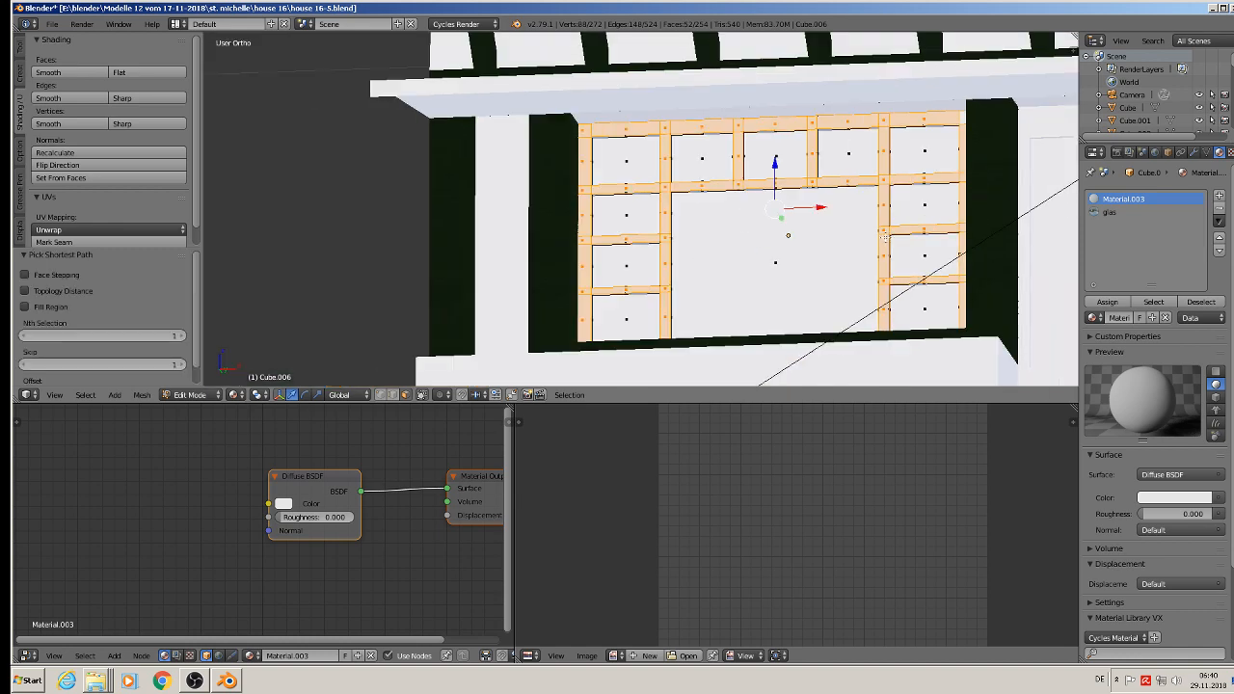
pyautogui.keyDown('shift'); pyautogui.moveTo(870, 266); pyautogui.dragTo(769, 175, button='middle'); pyautogui.keyUp('shift')
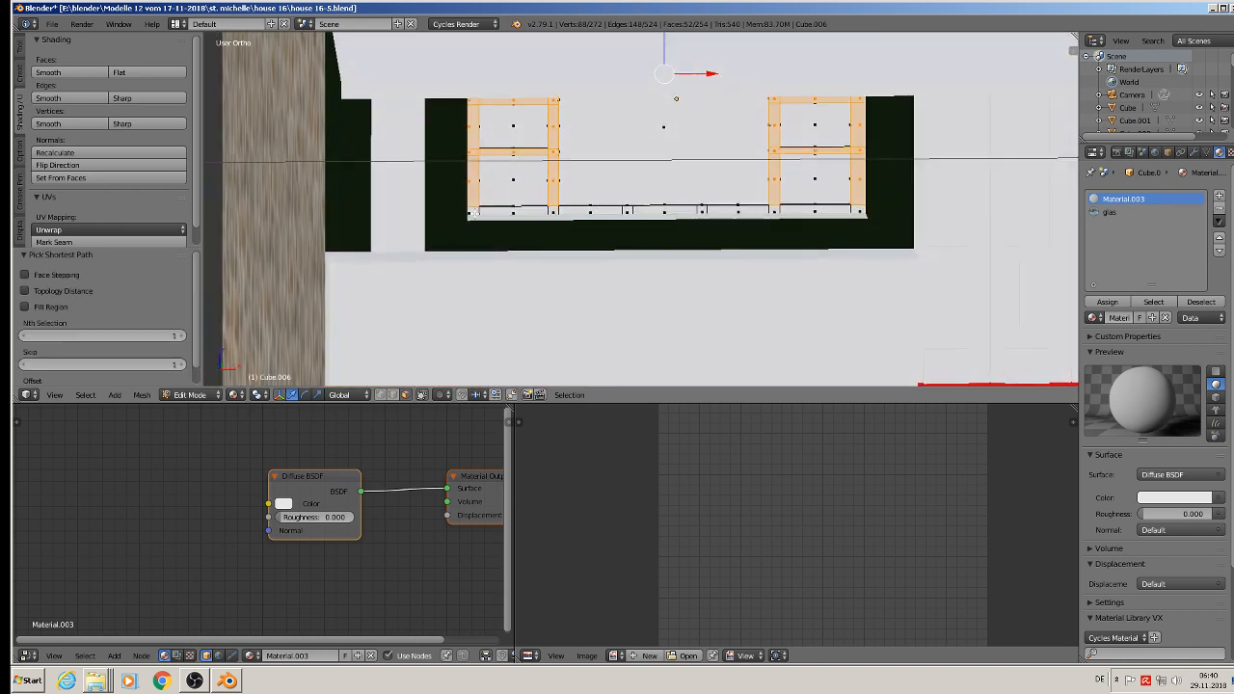
pyautogui.keyDown('ctrl'); pyautogui.rightClick(859, 210); pyautogui.keyUp('ctrl')
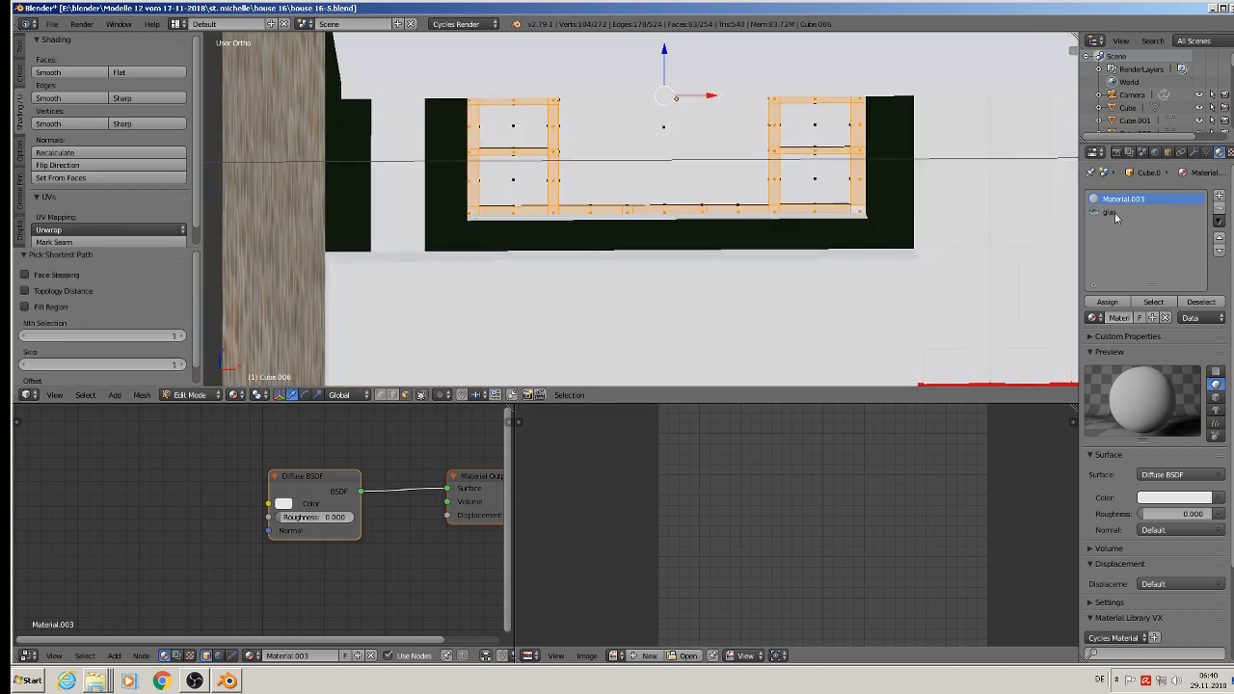
# Step: Add a third material slot with green wood and try to assign it to the selected frame bars
pyautogui.click(1220, 198)
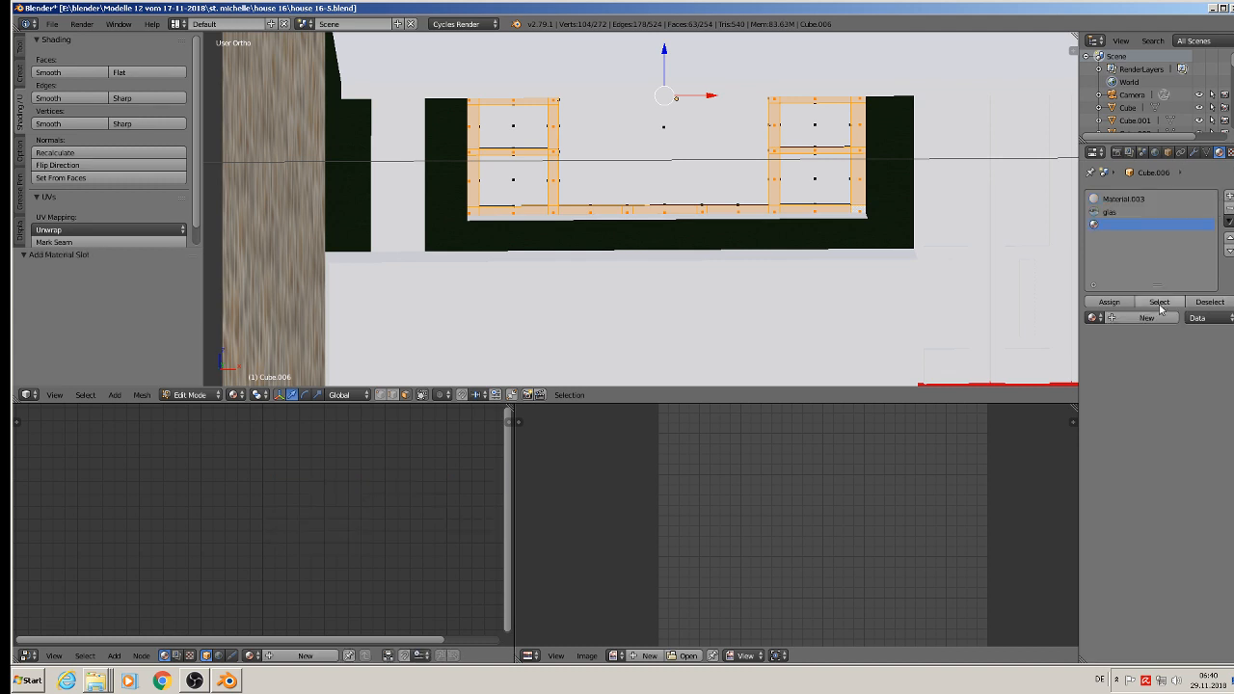
pyautogui.click(1094, 317)
pyautogui.click(1065, 349)
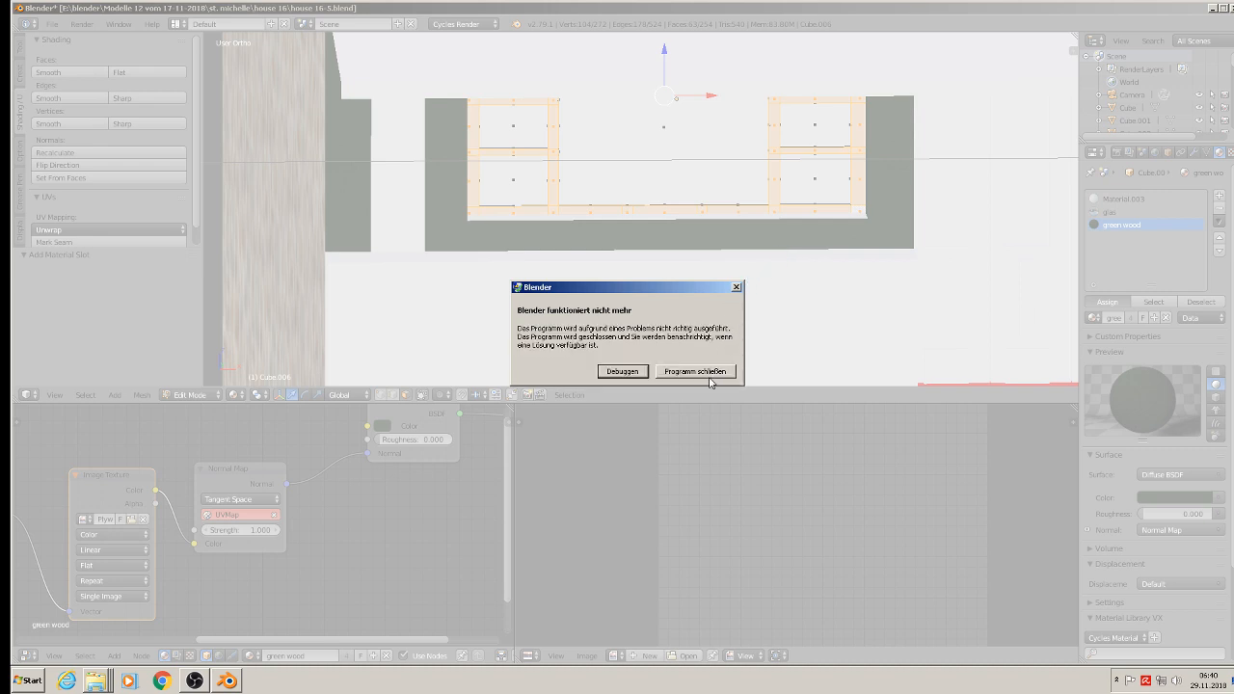
# Step: Close the crashed program again, restart Blender and reopen house 16-5.blend from the recent files
pyautogui.click(709, 376)
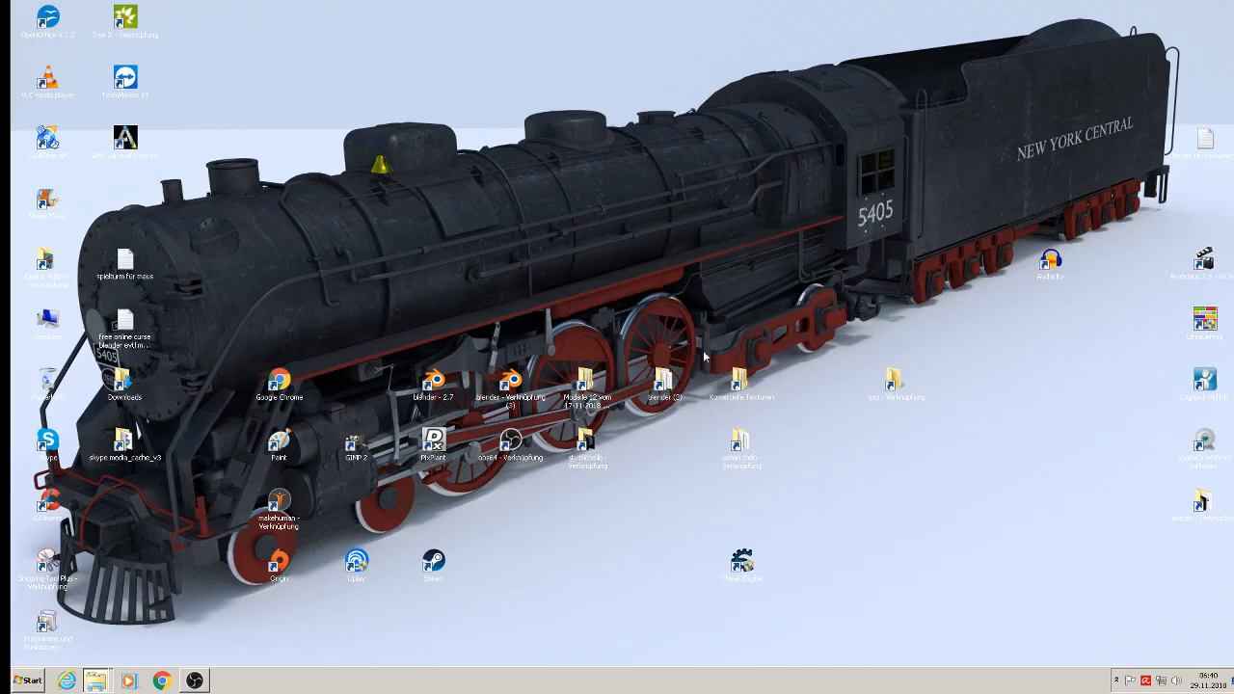
pyautogui.doubleClick(511, 388)
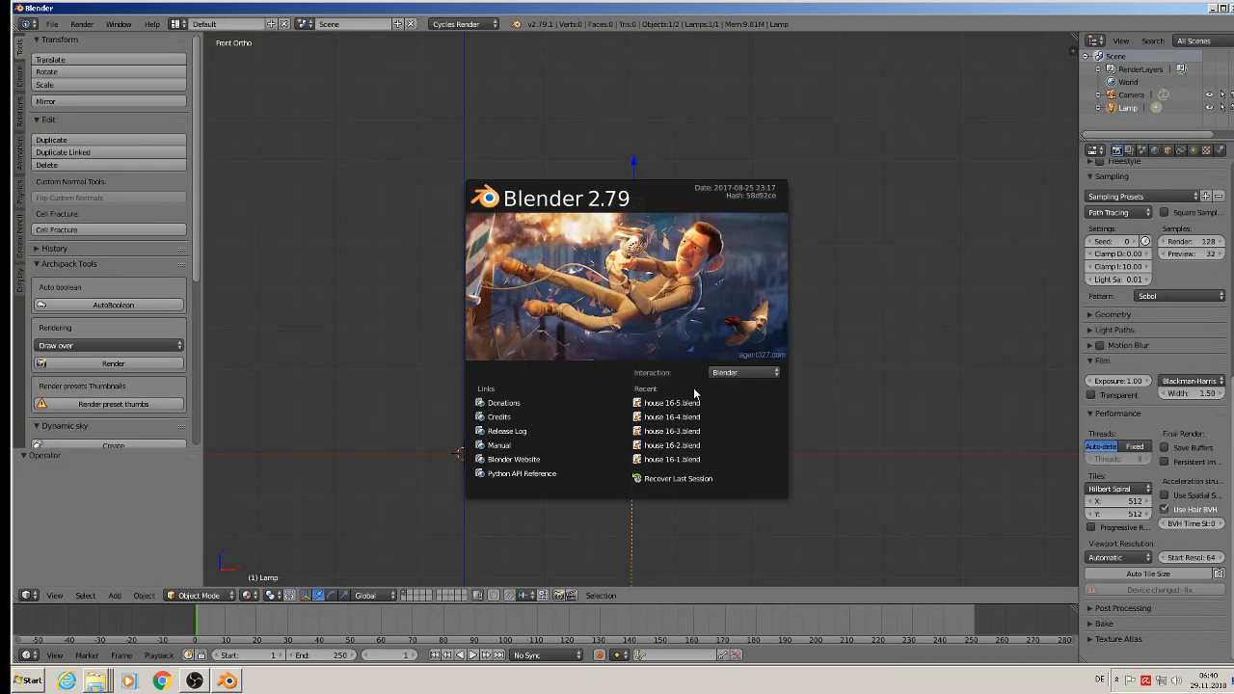
pyautogui.click(682, 401)
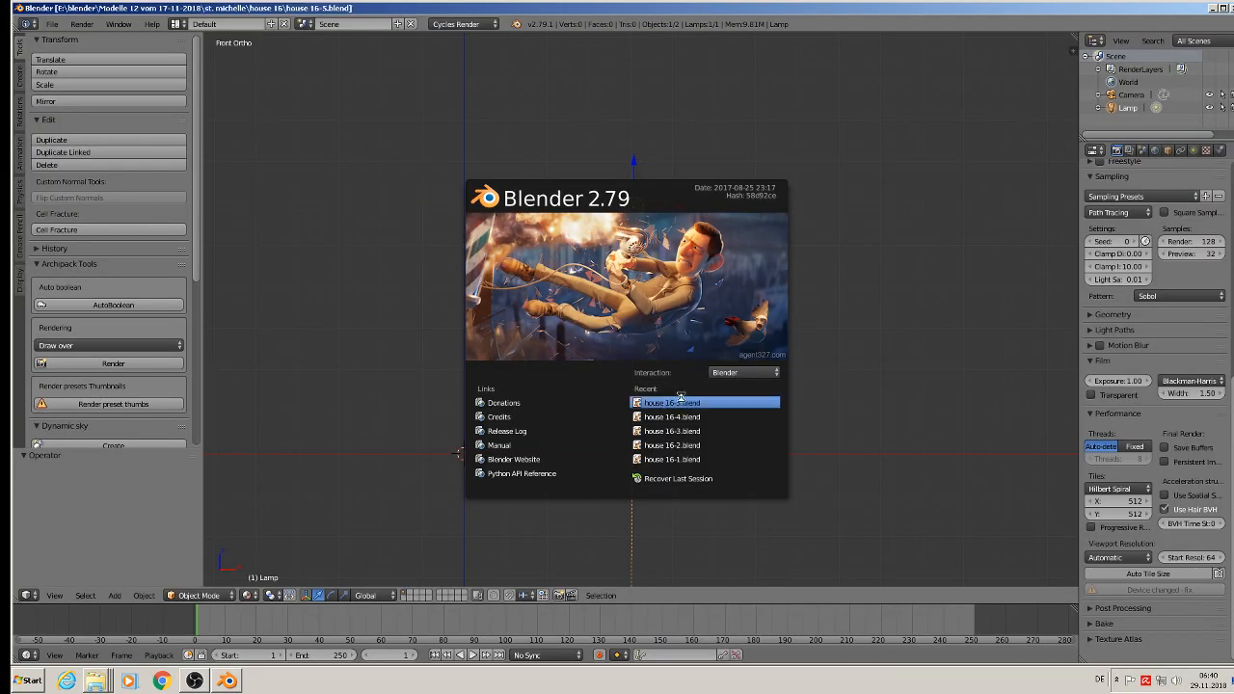
# Step: Edit the four-panel ground-floor door and invert its face selection from the glass panes to all the woodwork
pyautogui.scroll(2, 521, 236)
pyautogui.press('Tab')
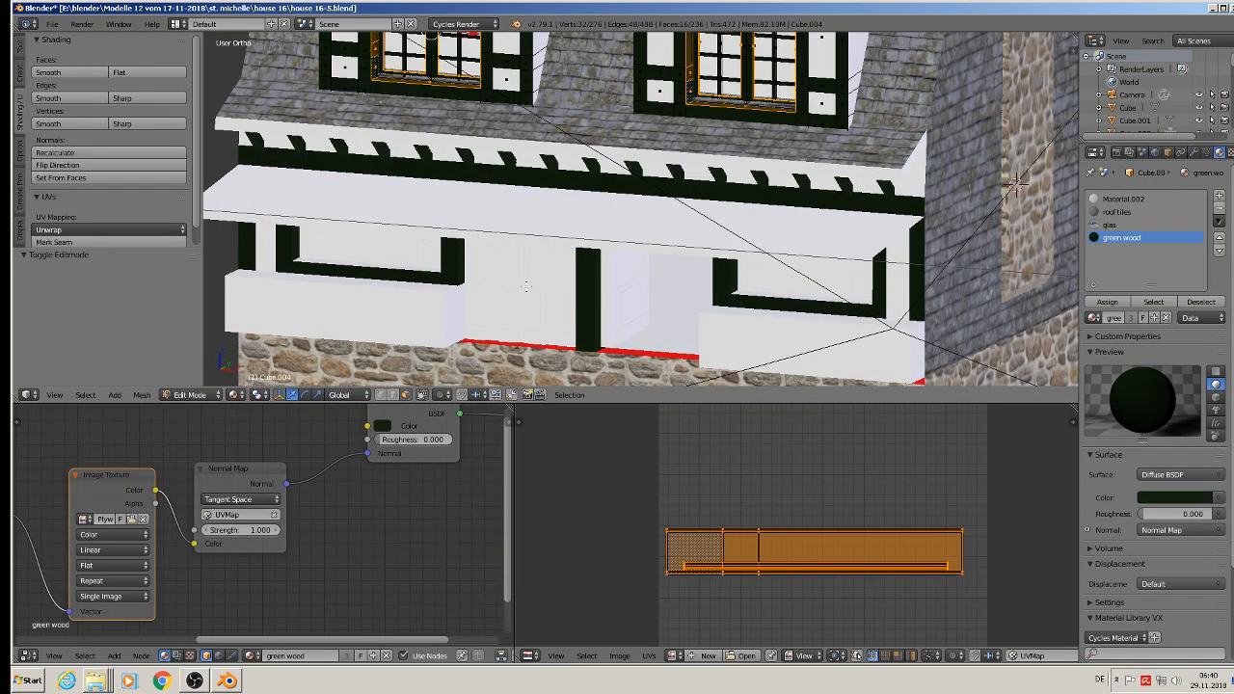
pyautogui.press('Tab')
pyautogui.rightClick(525, 292)
pyautogui.press('Tab')
pyautogui.scroll(1, 526, 292)
pyautogui.moveTo(526, 292); pyautogui.dragTo(556, 248, button='middle')
pyautogui.scroll(2, 557, 248)
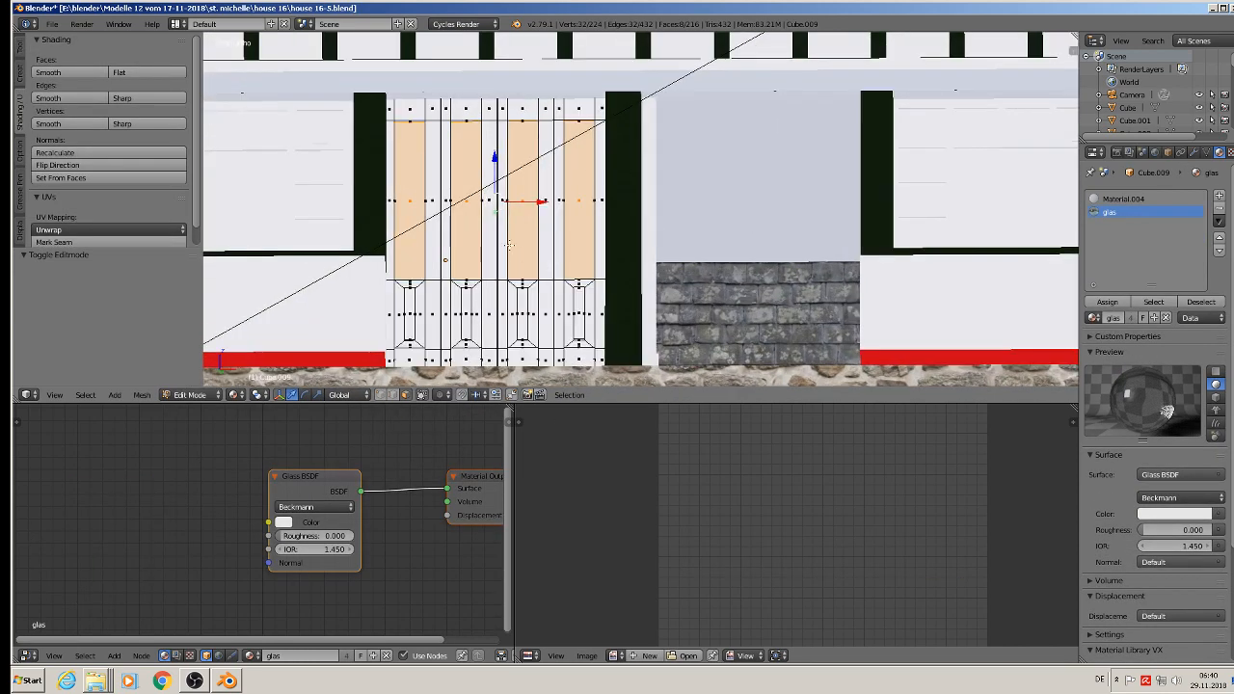
pyautogui.click(85, 394)
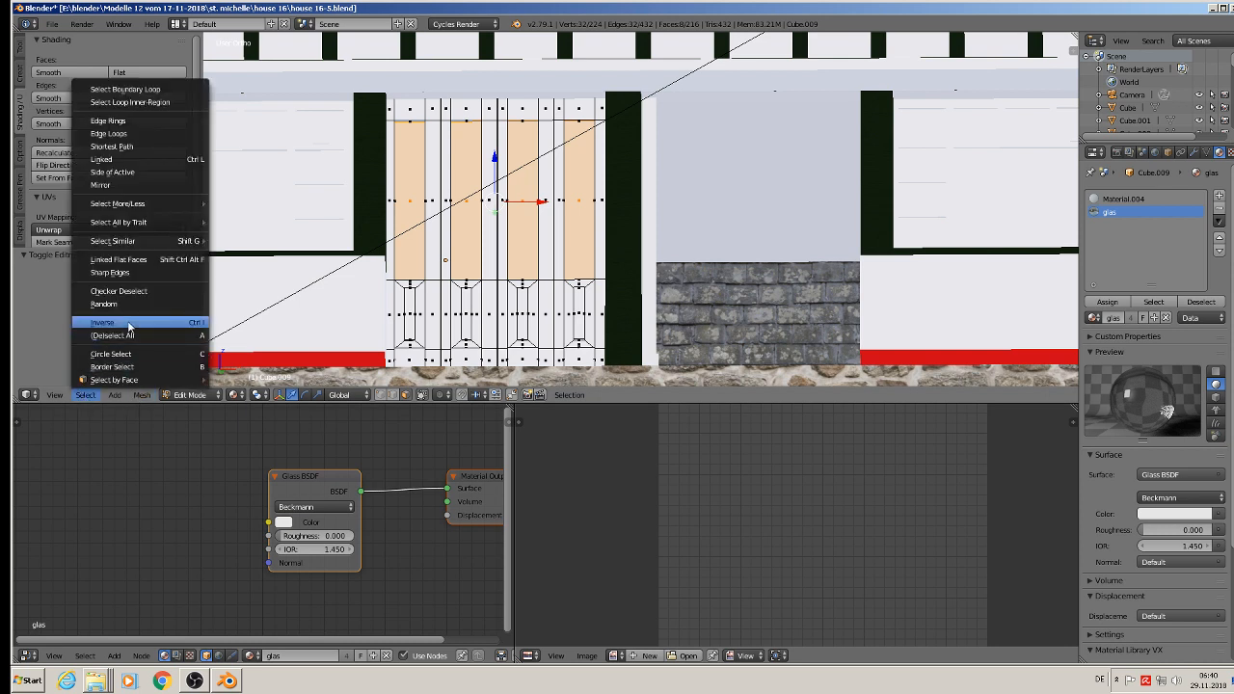
pyautogui.click(129, 324)
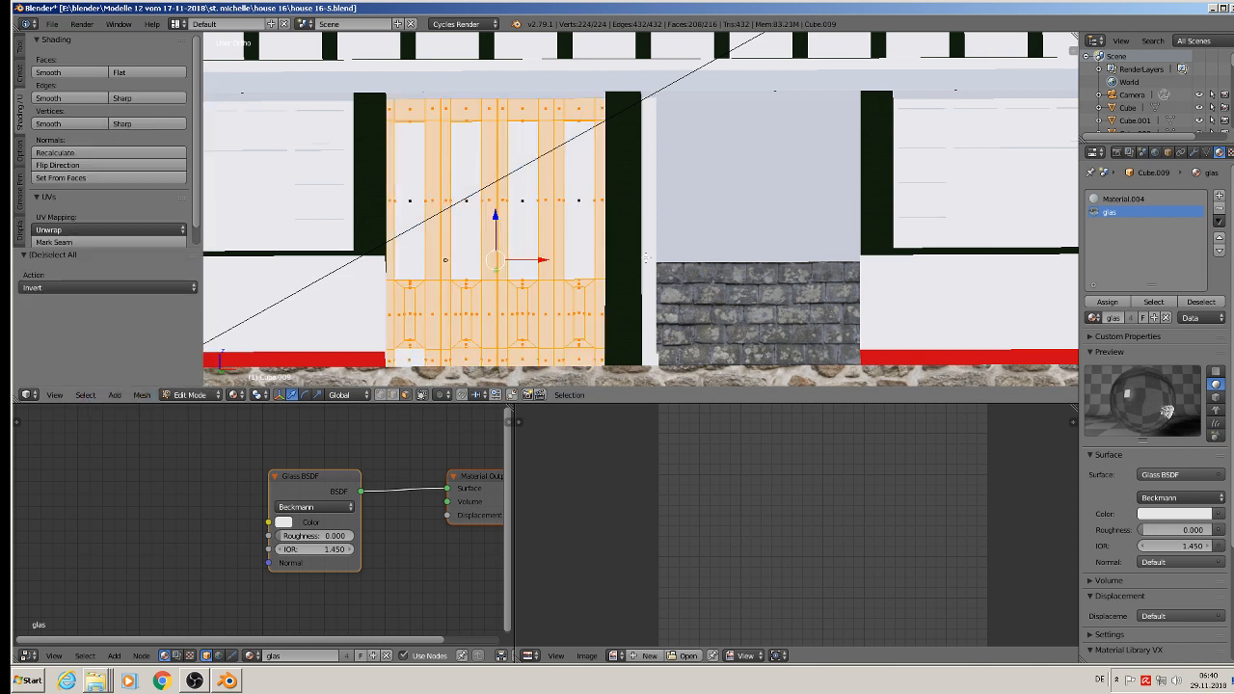
# Step: Replace the four-panel door's first material, Material.004, with green wood
pyautogui.click(1122, 200)
pyautogui.click(1093, 319)
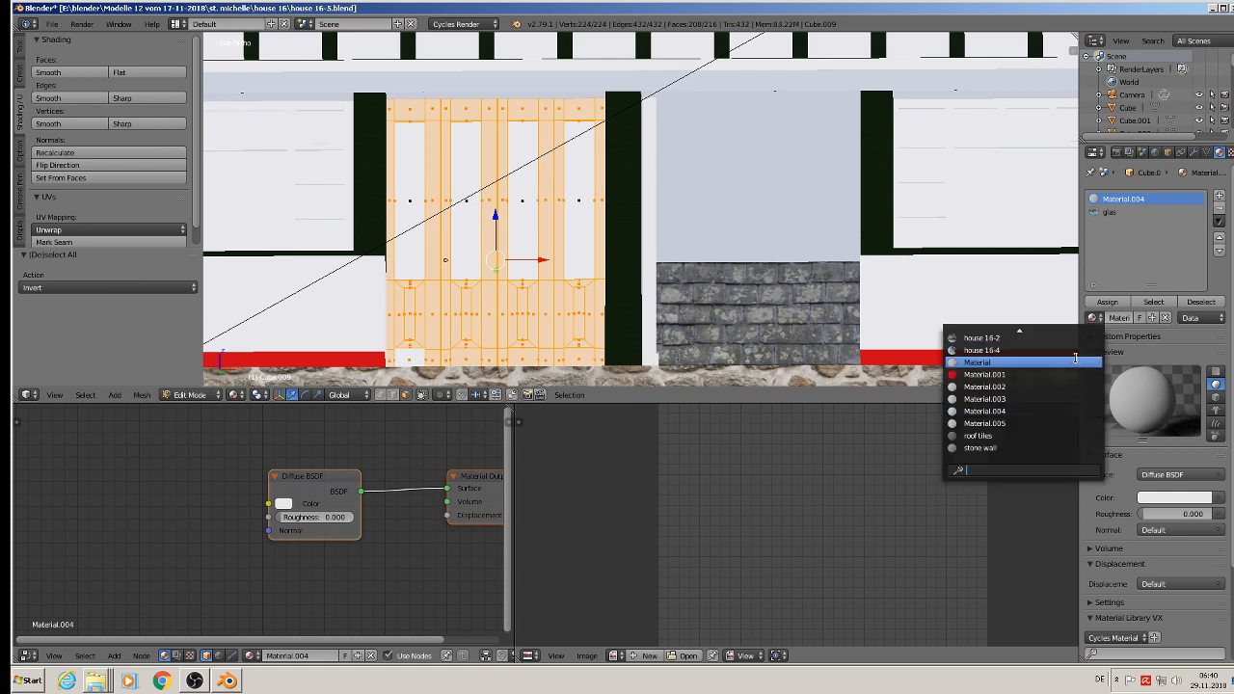
pyautogui.scroll(5, 1032, 381)
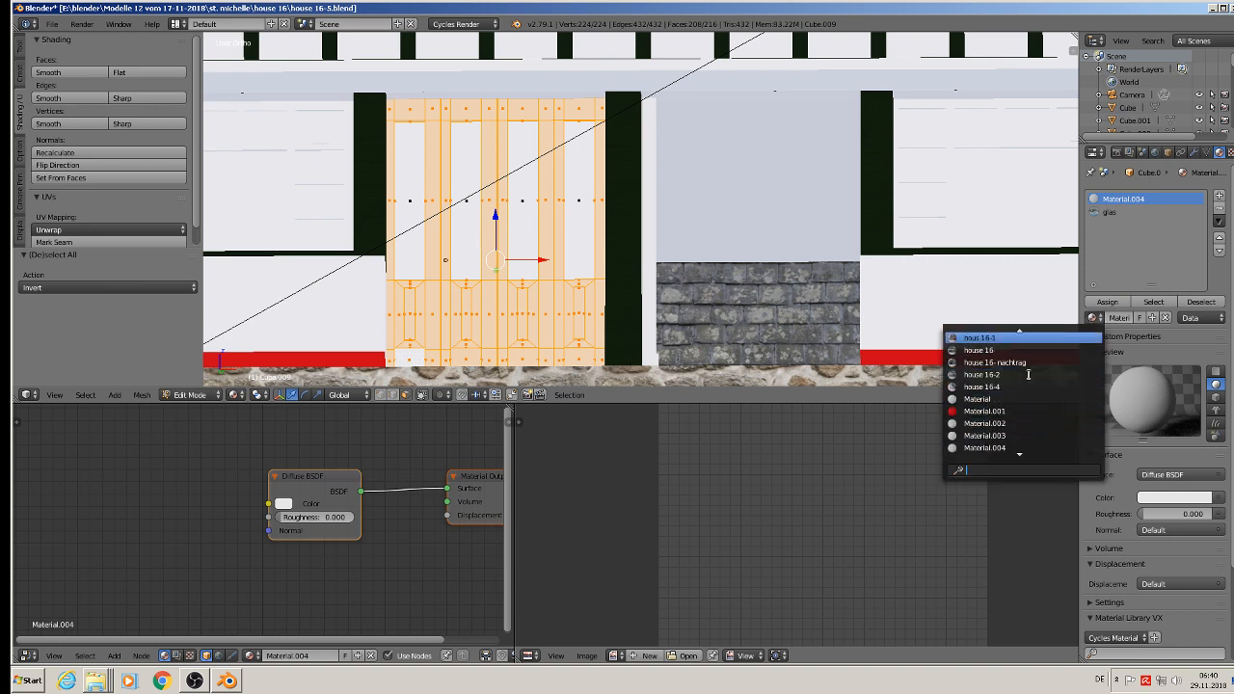
pyautogui.scroll(2, 1028, 372)
pyautogui.click(998, 339)
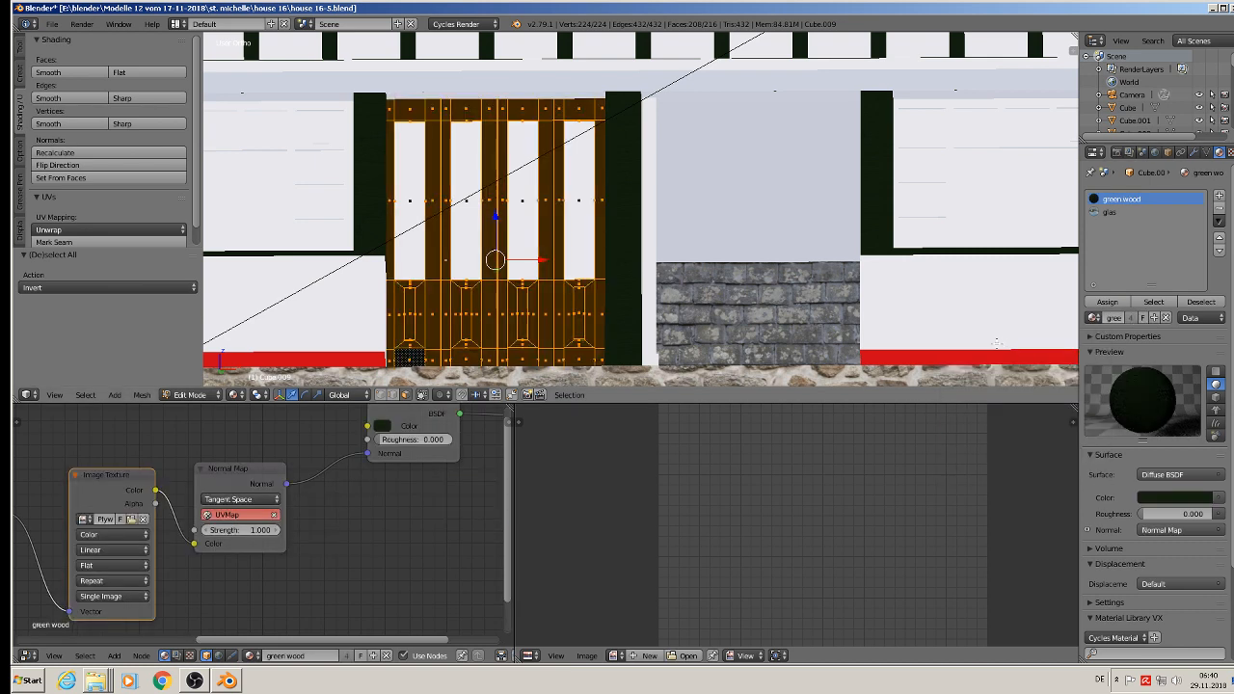
# Step: Unwrap the door's woodwork with Project From View and rotate its UV layout by 90°
pyautogui.press('u')
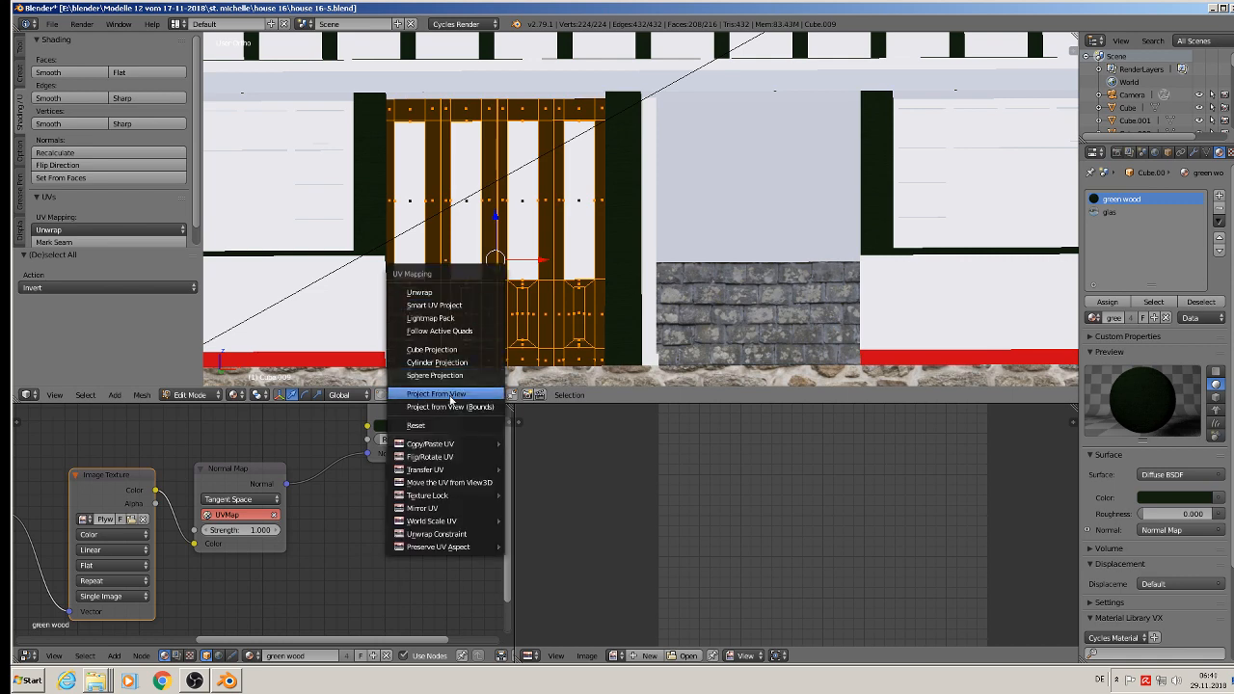
pyautogui.click(450, 394)
pyautogui.scroll(2, 549, 233)
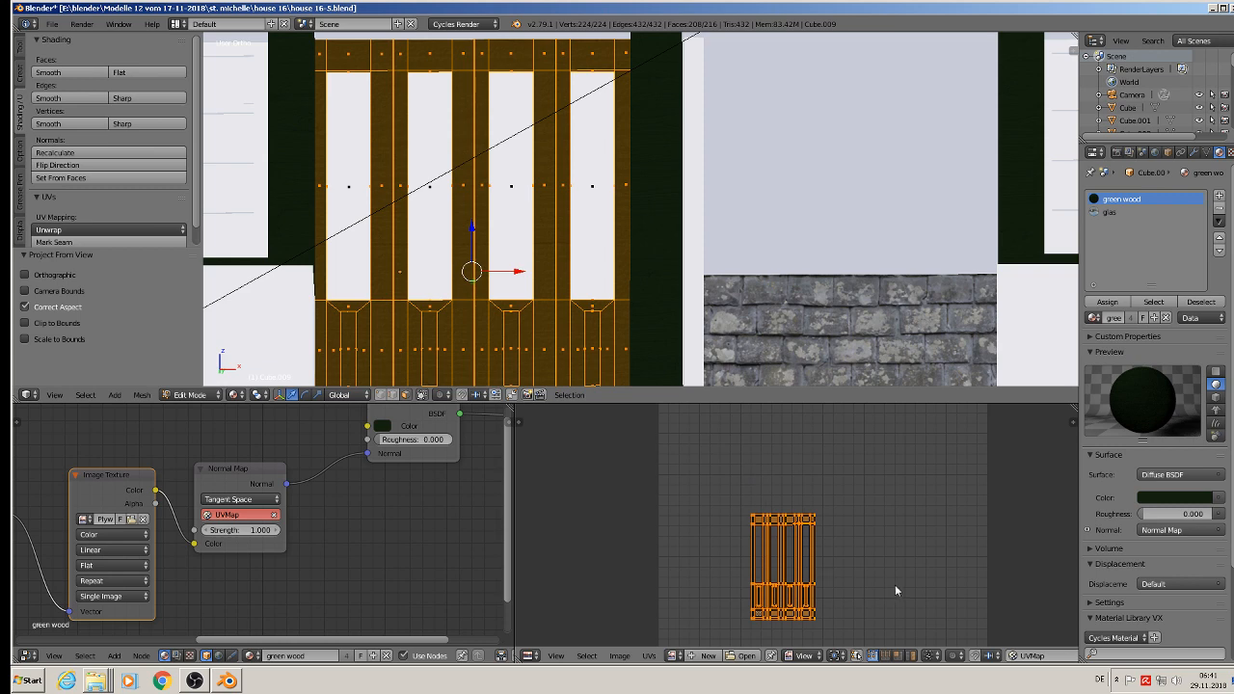
pyautogui.write('r90')
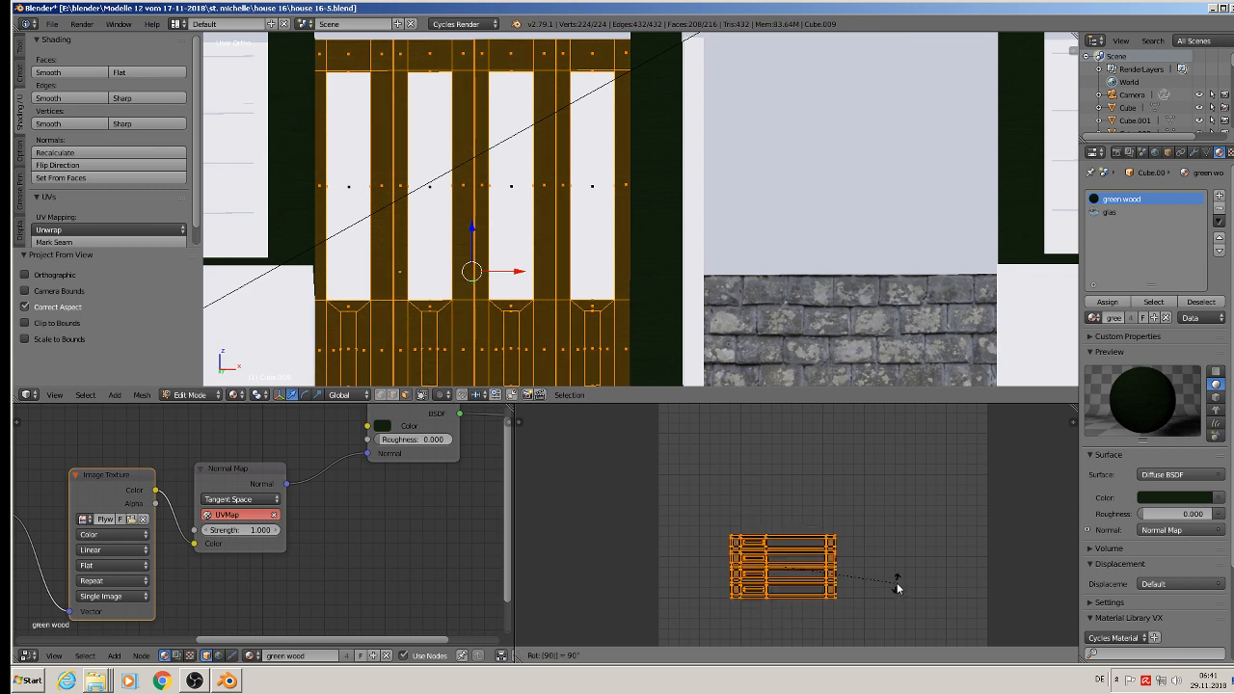
pyautogui.press('Return')
pyautogui.scroll(4, 611, 136)
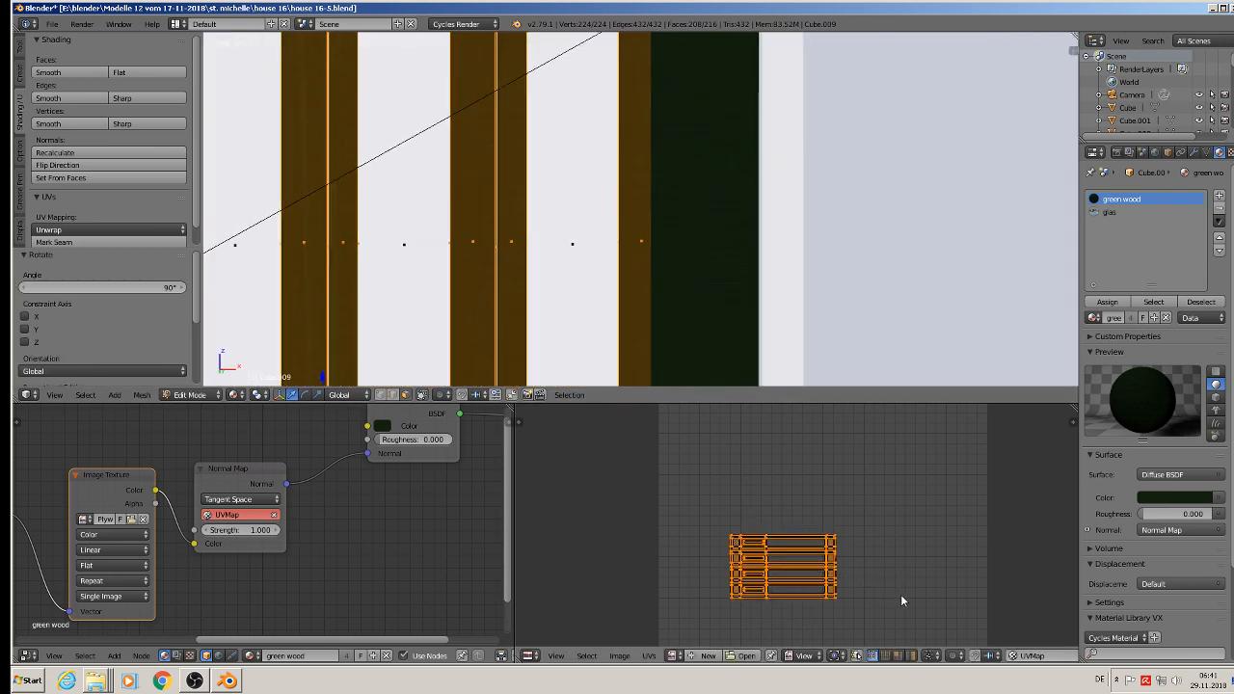
# Step: Scale up the four-panel door's UV layout so the wood grain becomes finer, and inspect the door in Object Mode
pyautogui.press('Tab')
pyautogui.scroll(-5, 637, 256)
pyautogui.press('a')
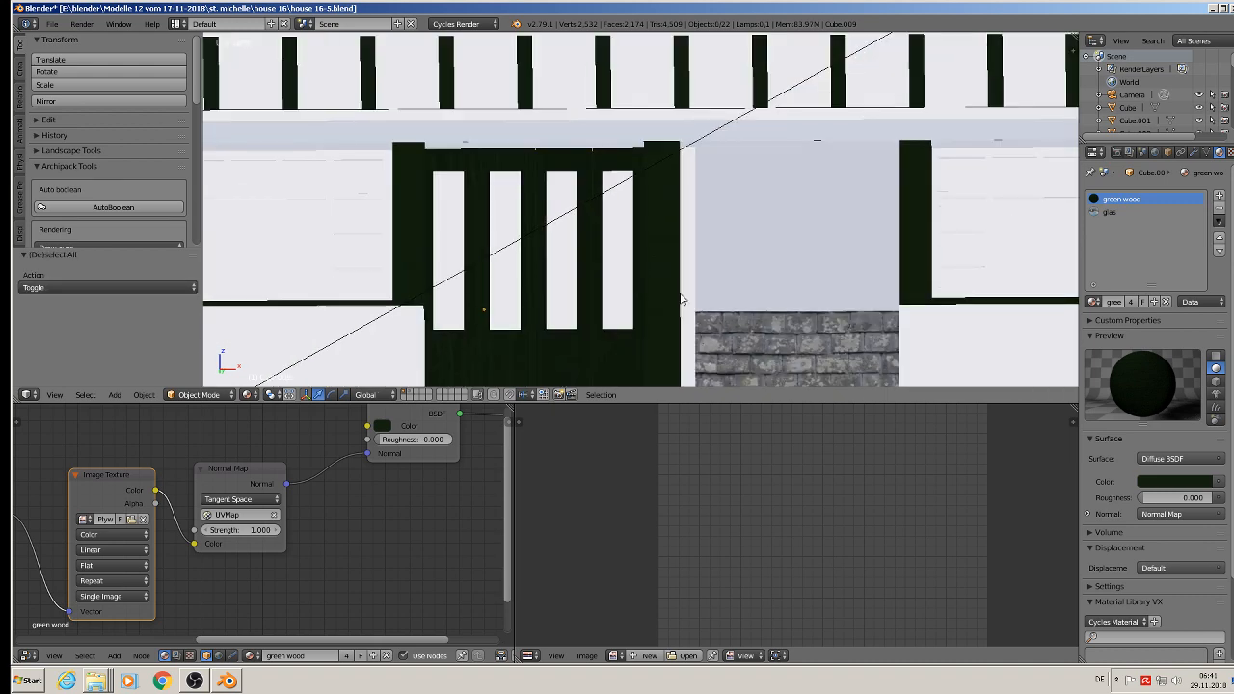
pyautogui.keyDown('shift'); pyautogui.moveTo(690, 297); pyautogui.dragTo(635, 189, button='middle'); pyautogui.keyUp('shift')
pyautogui.scroll(2, 522, 245)
pyautogui.press('Tab')
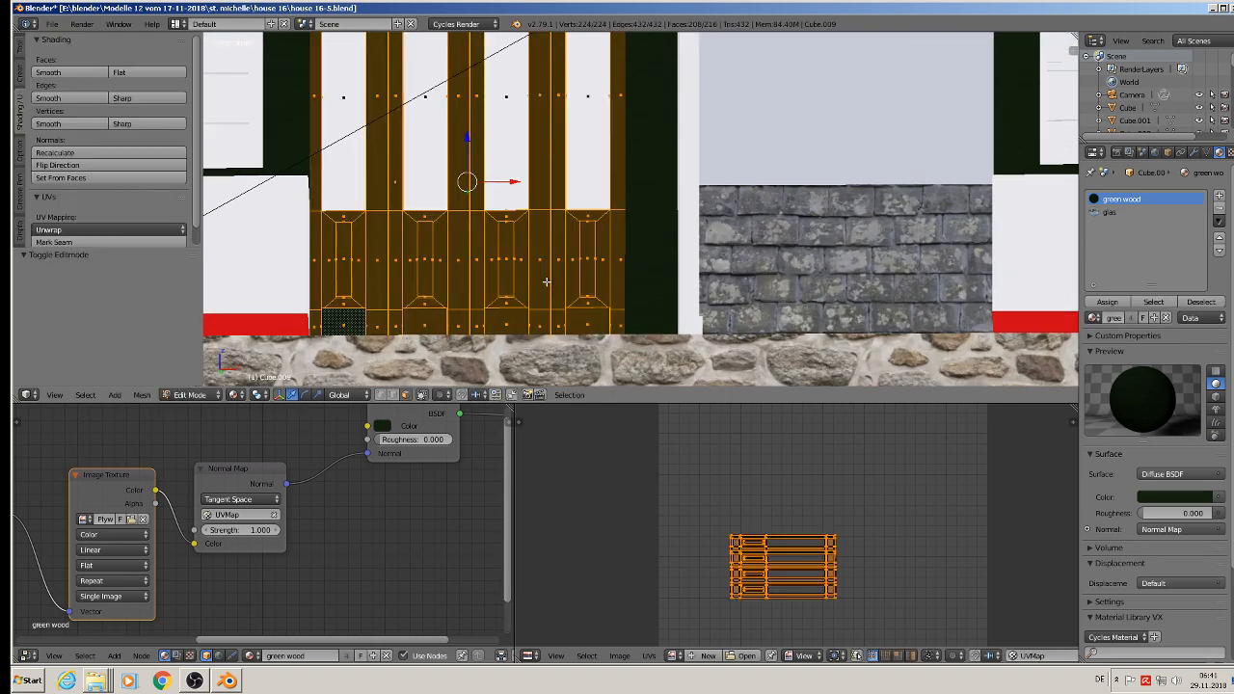
pyautogui.press('s')
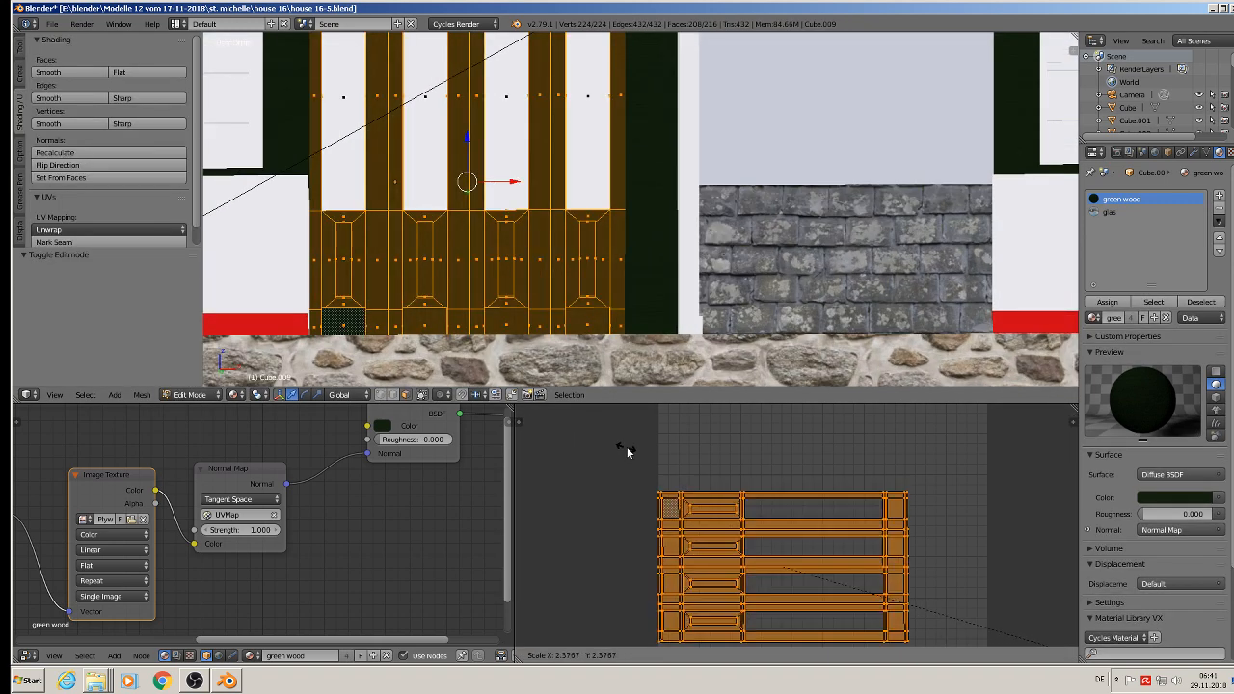
pyautogui.click(871, 499)
pyautogui.press('Tab')
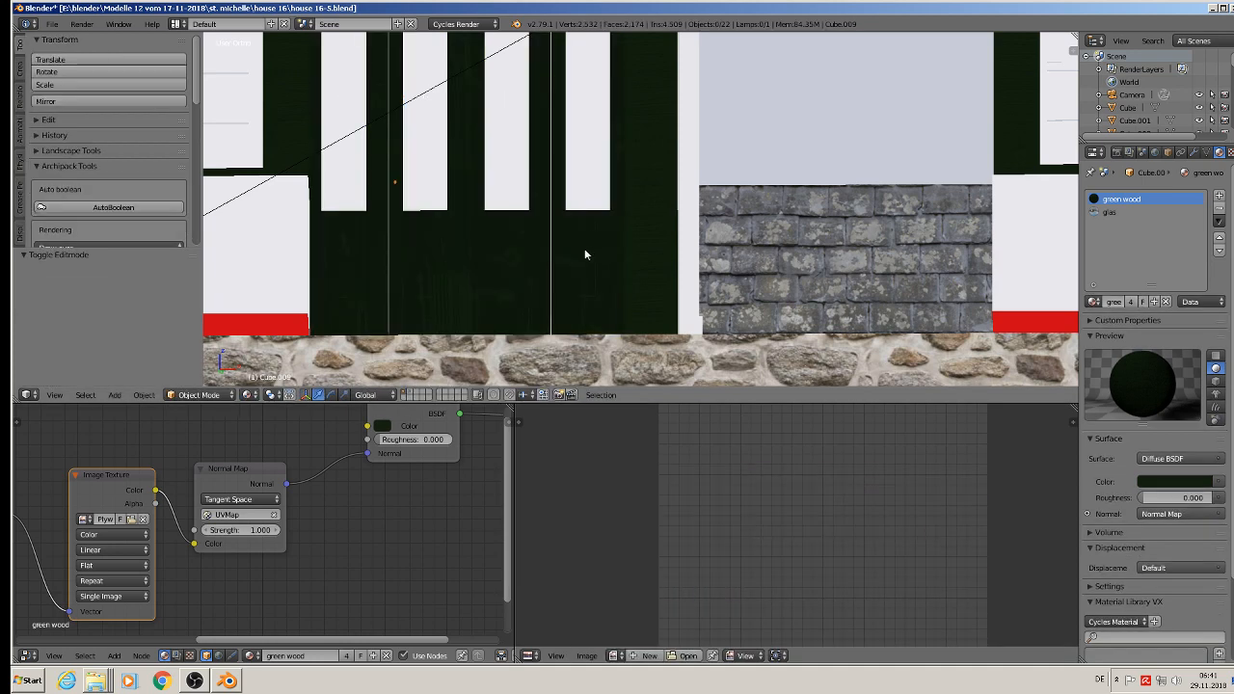
pyautogui.scroll(2, 584, 253)
pyautogui.scroll(-4, 622, 248)
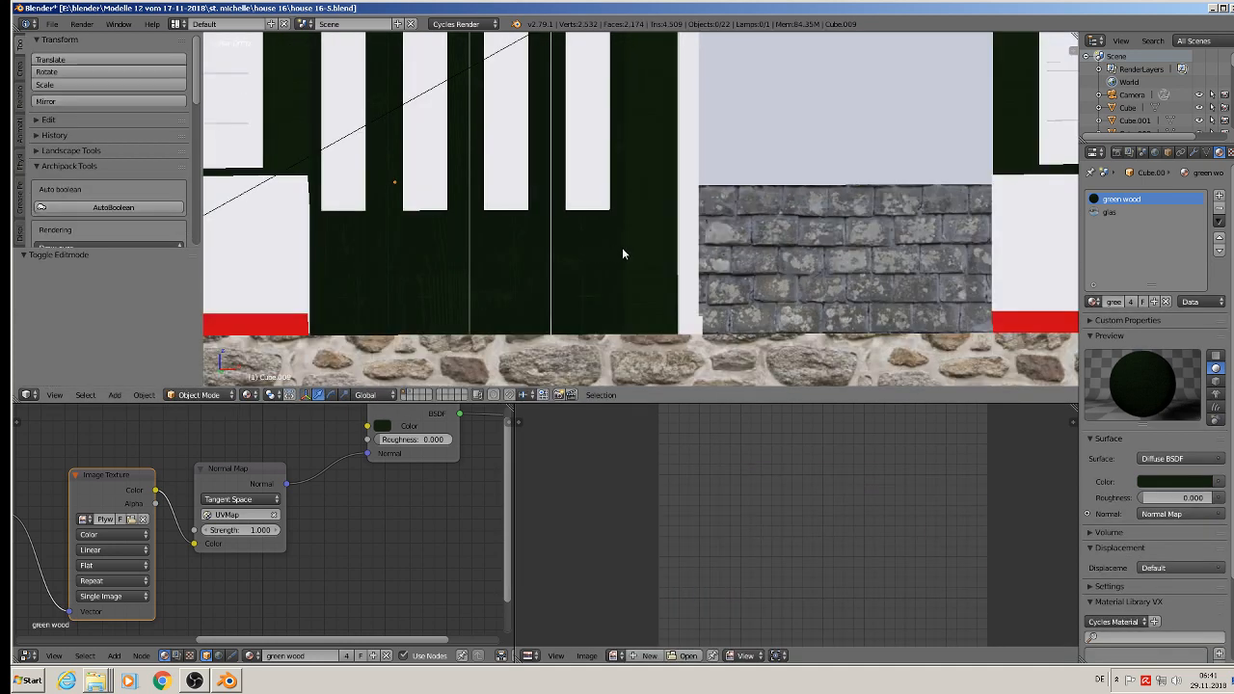
pyautogui.moveTo(623, 249); pyautogui.dragTo(584, 272, button='middle')
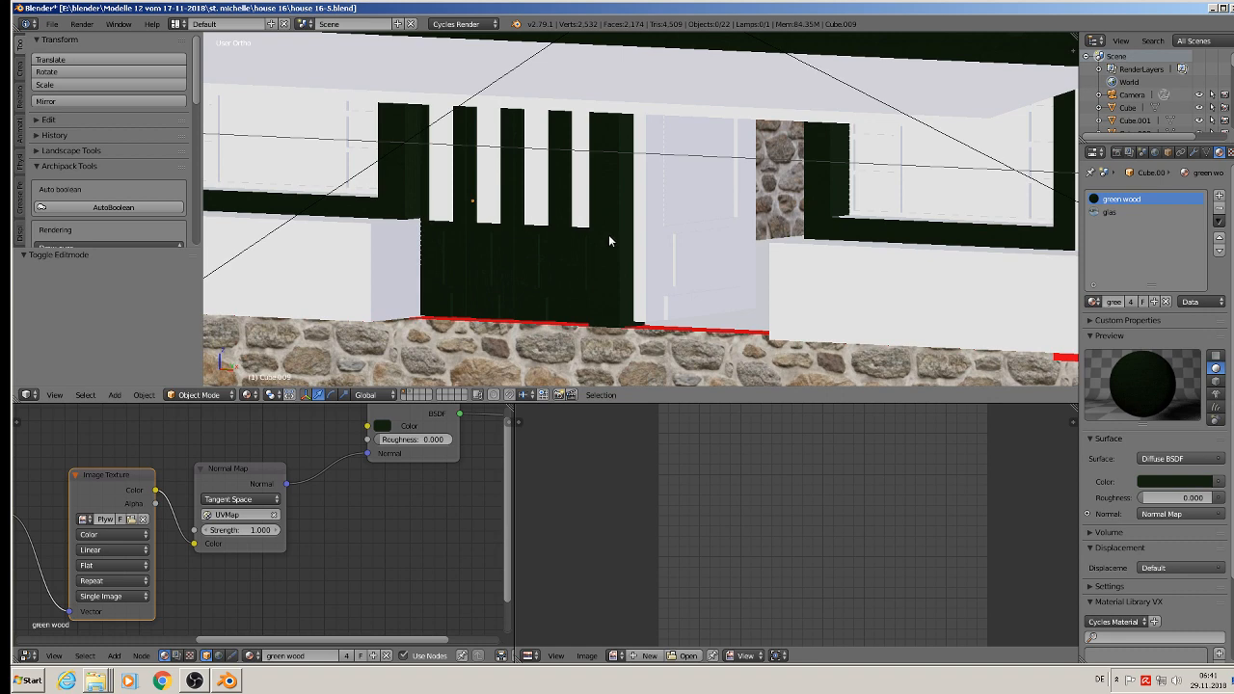
# Step: Edit the single door beside the four-panel door and invert its selection from the glass pane to the woodwork
pyautogui.press('Tab')
pyautogui.press('Tab')
pyautogui.press('Tab')
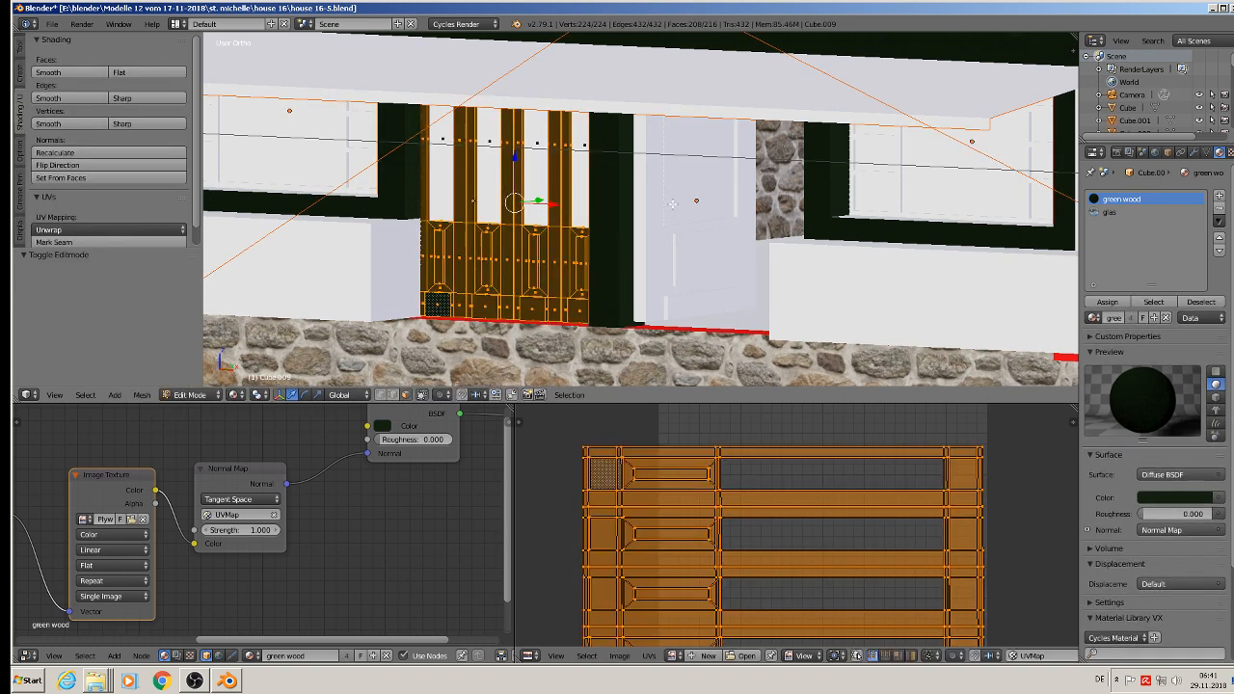
pyautogui.press('Tab')
pyautogui.rightClick(675, 203)
pyautogui.press('Tab')
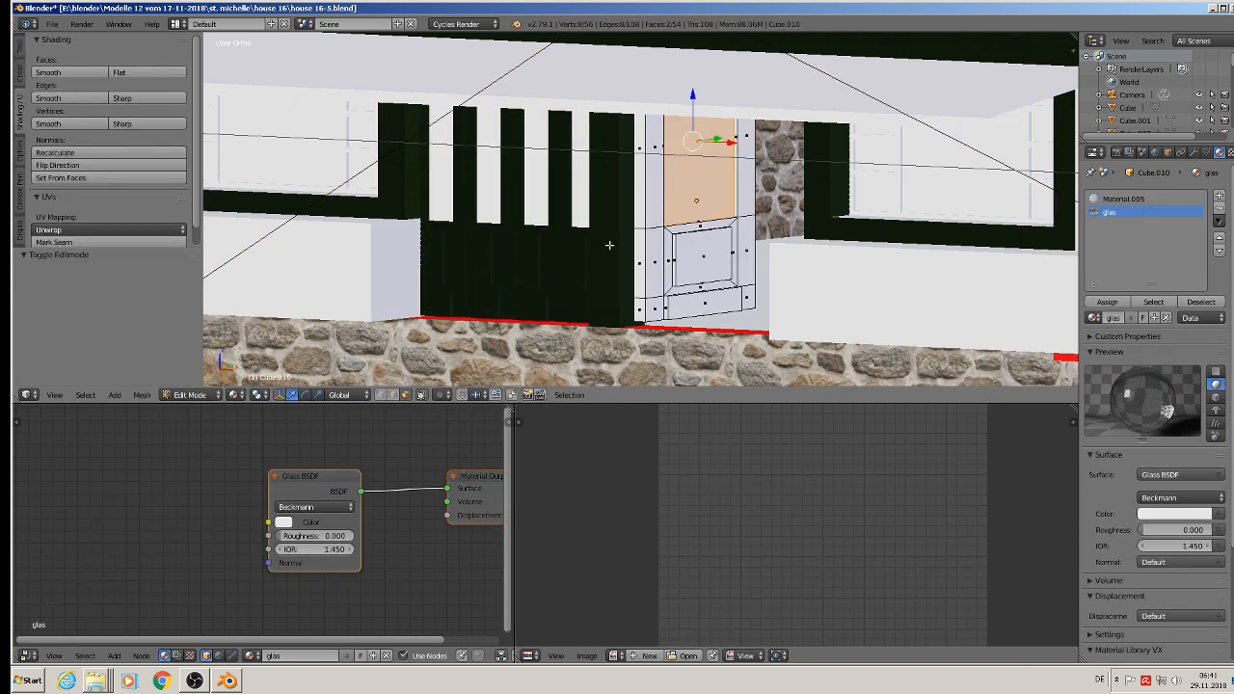
pyautogui.click(85, 394)
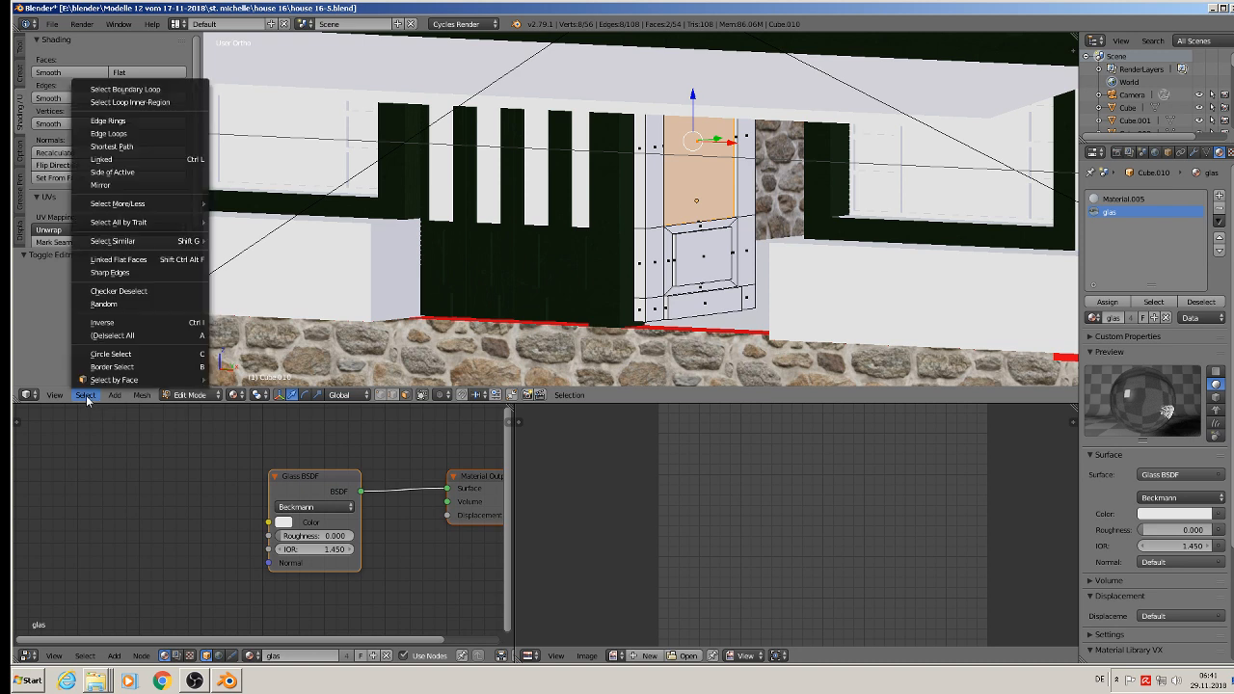
pyautogui.click(127, 323)
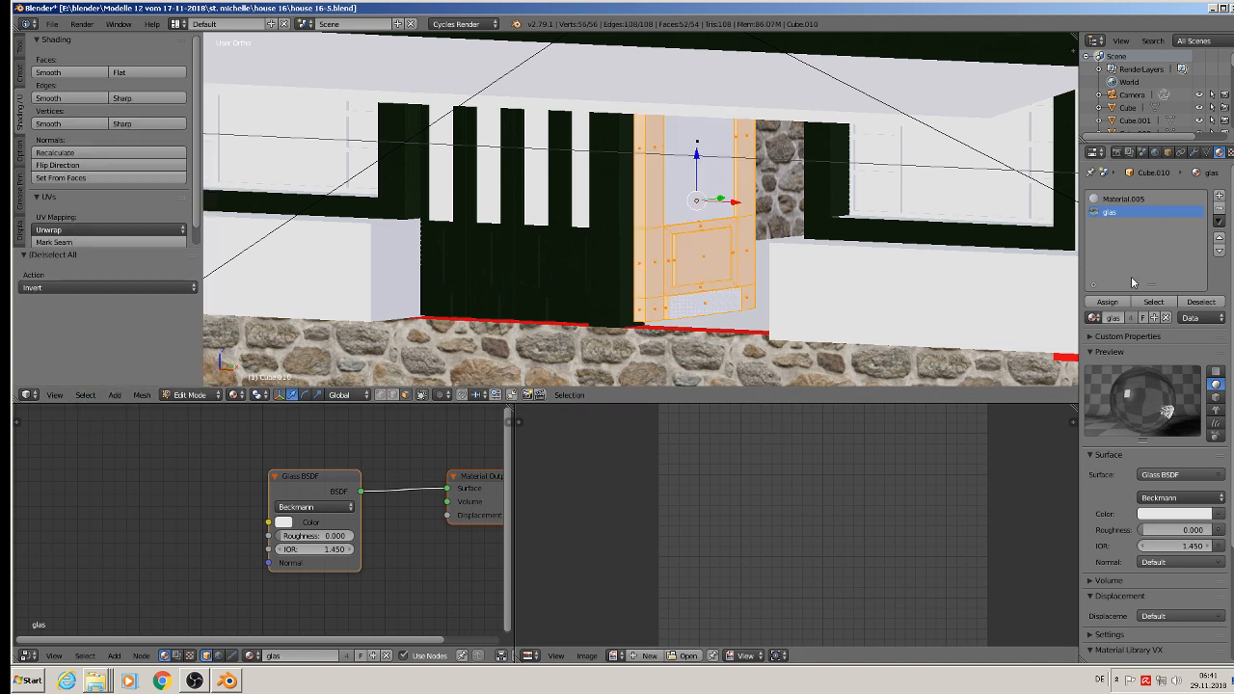
# Step: Add a third material slot with green wood and assign it to the single door's selected woodwork
pyautogui.click(1218, 196)
pyautogui.click(1096, 318)
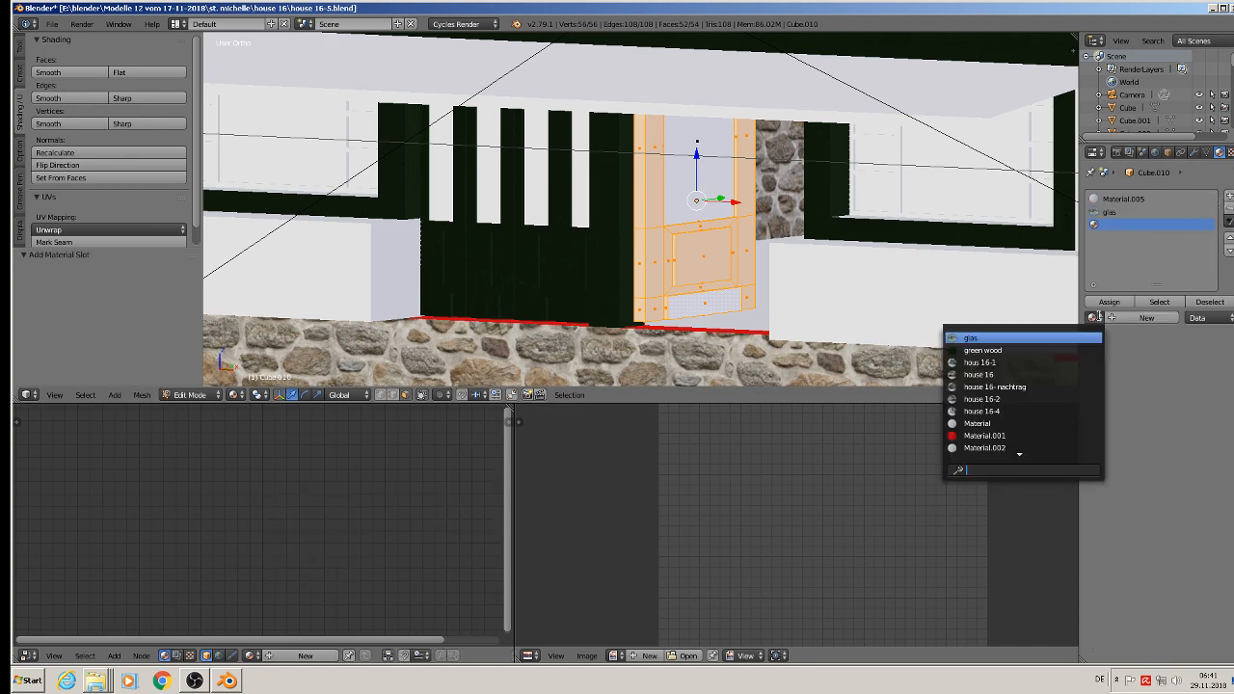
pyautogui.click(983, 350)
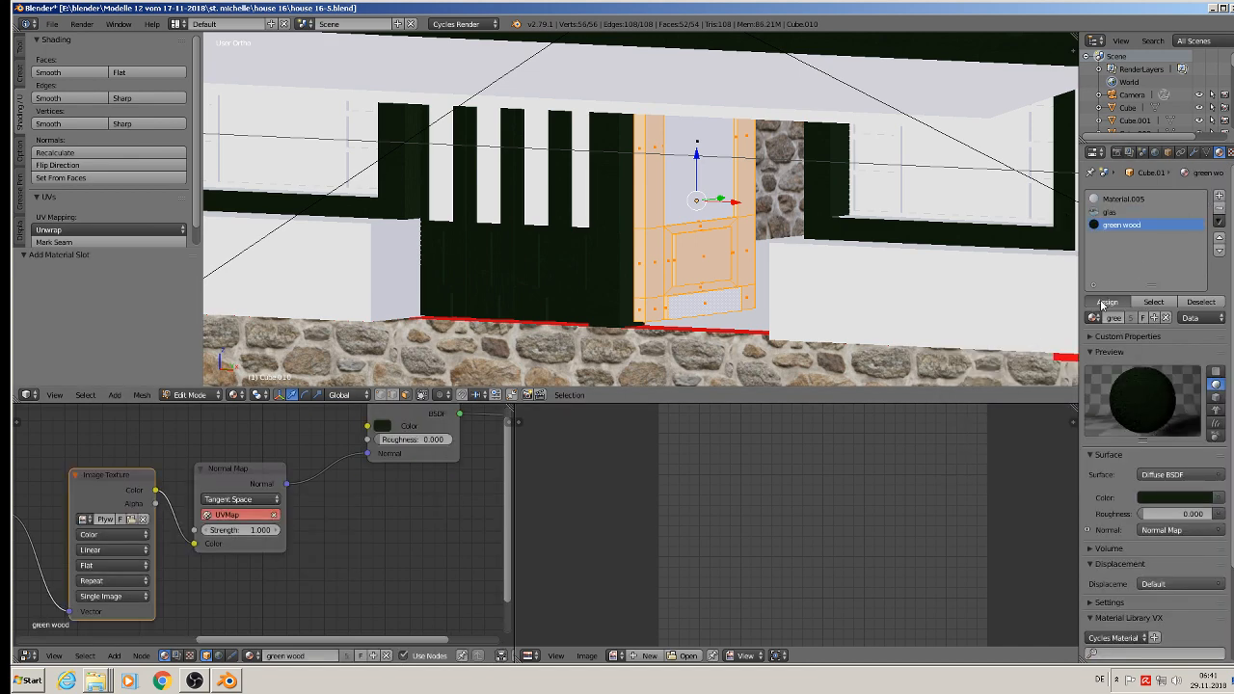
pyautogui.click(1107, 302)
# Step: Unwrap the single door's woodwork with Project From View and rotate its UV layout by 90°
pyautogui.moveTo(675, 290); pyautogui.dragTo(789, 295, button='middle')
pyautogui.press('u')
pyautogui.click(714, 296)
pyautogui.scroll(1, 927, 480)
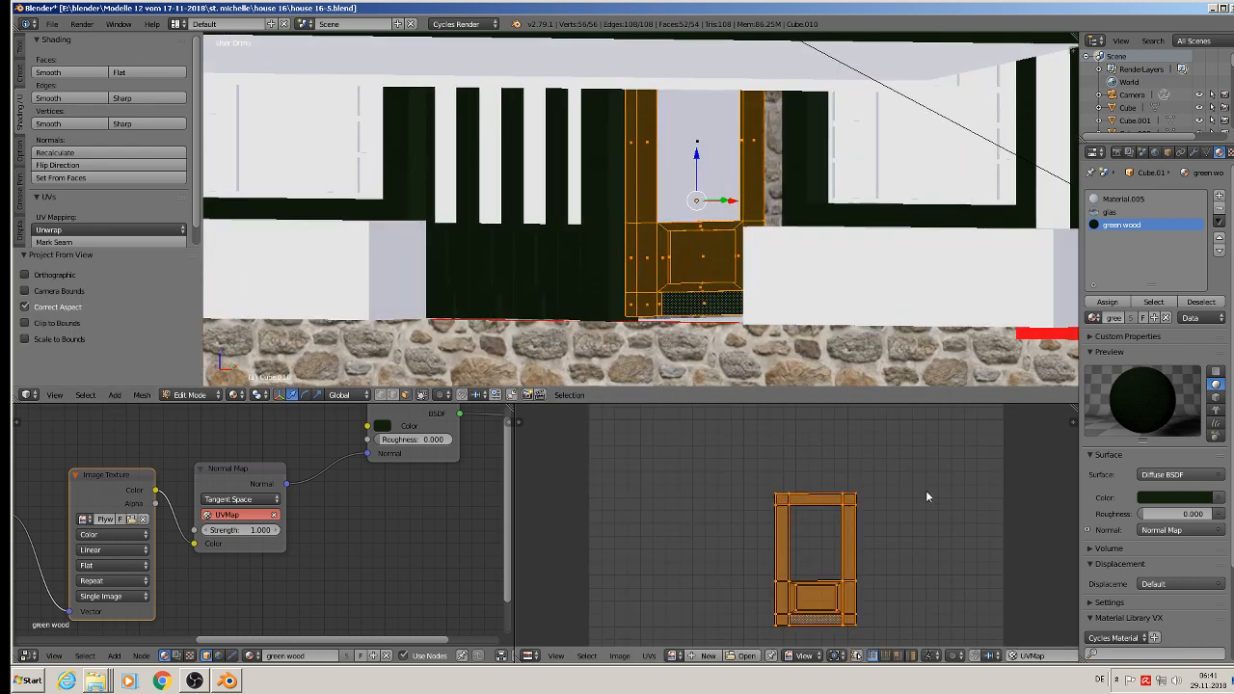
pyautogui.write('r90')
pyautogui.press('Return')
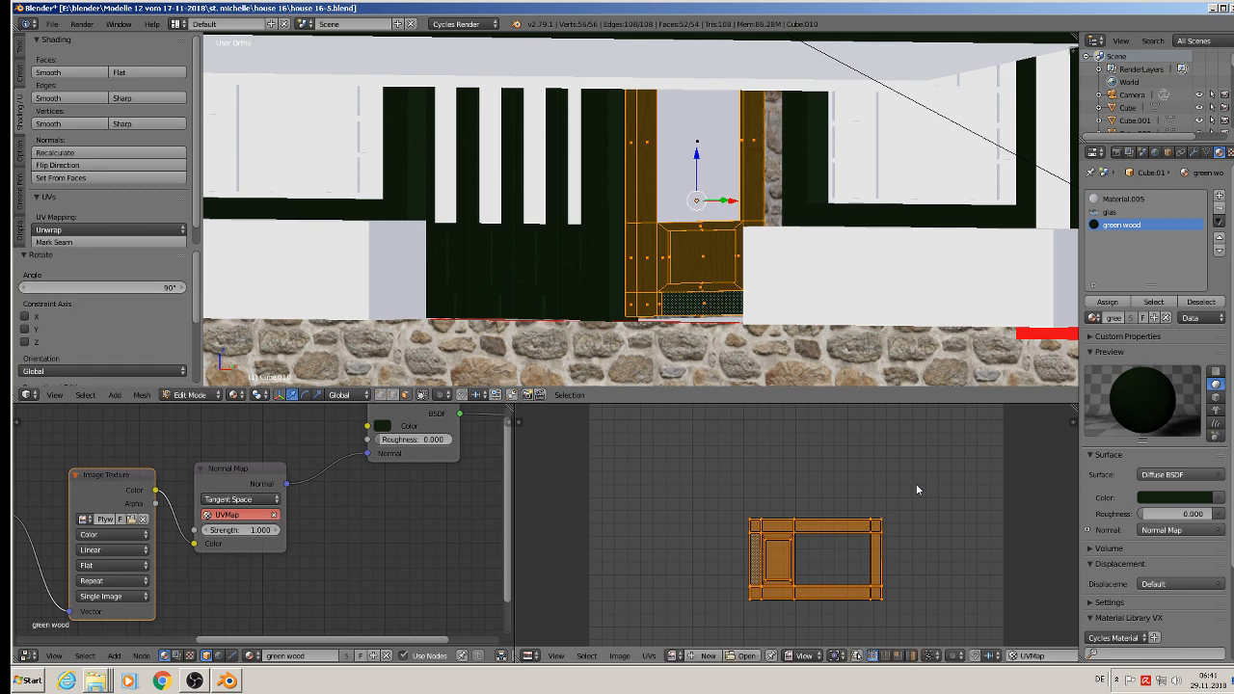
# Step: Scale the single door's UV layout up by about 4.476 and return to Object Mode
pyautogui.press('Tab')
pyautogui.scroll(-4, 751, 333)
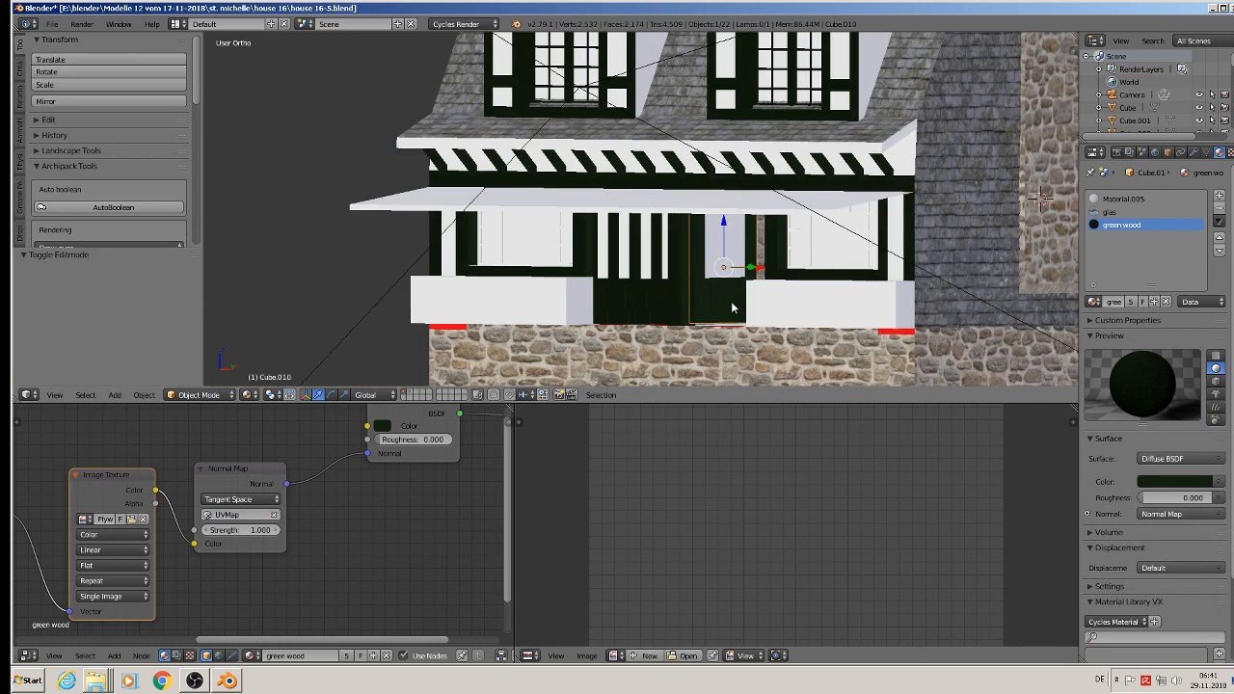
pyautogui.press('Tab')
pyautogui.scroll(3, 844, 462)
pyautogui.scroll(5, 747, 280)
pyautogui.scroll(2, 747, 277)
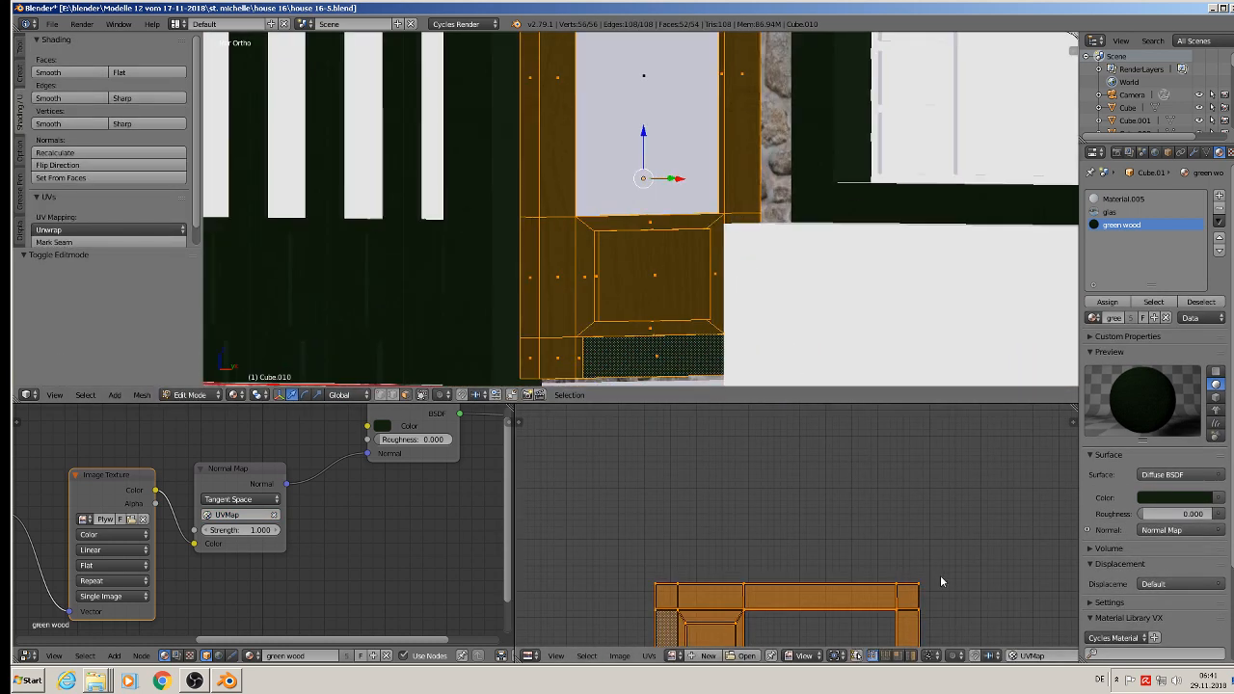
pyautogui.press('s')
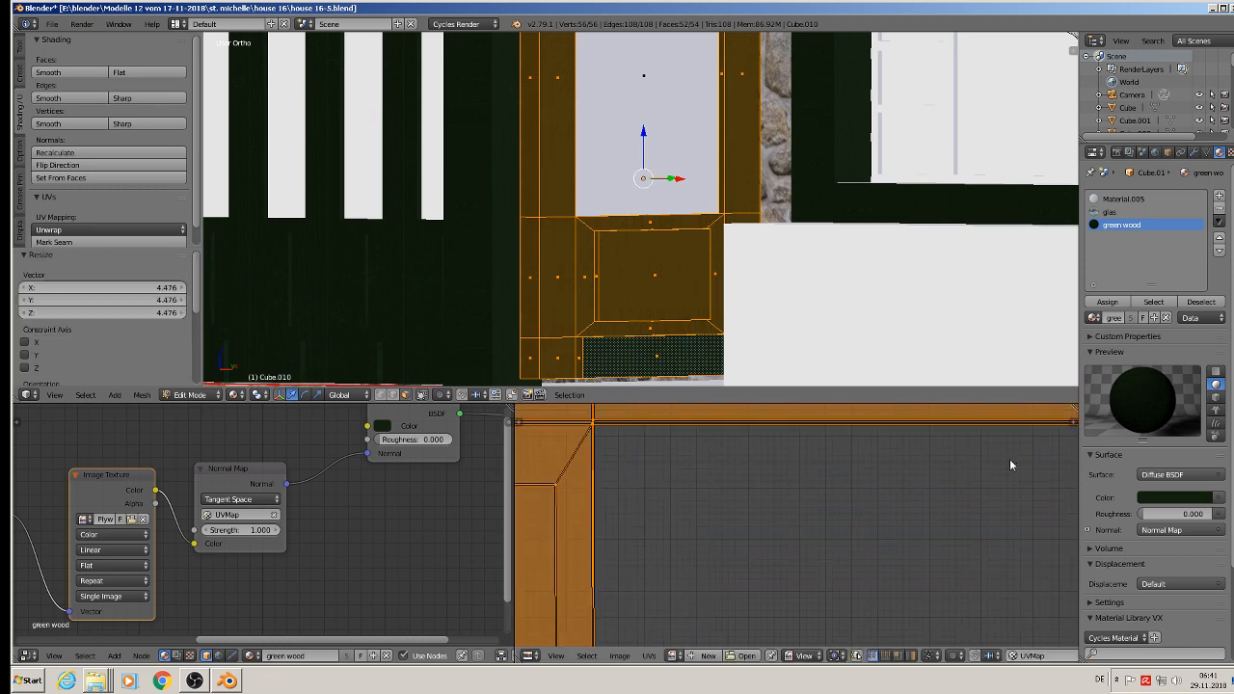
pyautogui.click(1010, 464)
pyautogui.press('Tab')
pyautogui.scroll(-2, 640, 202)
pyautogui.scroll(-4, 627, 222)
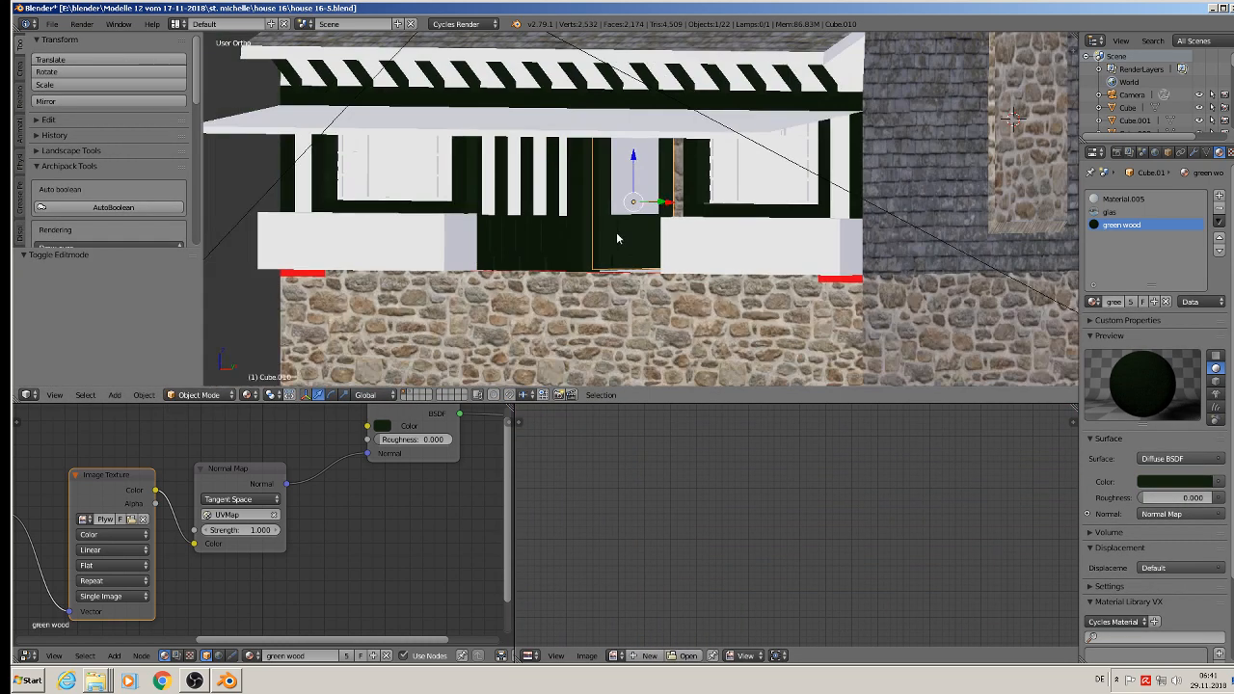
# Step: Deselect everything and save the house 16-5.blend file
pyautogui.press('a')
pyautogui.moveTo(616, 231); pyautogui.dragTo(624, 243, button='middle')
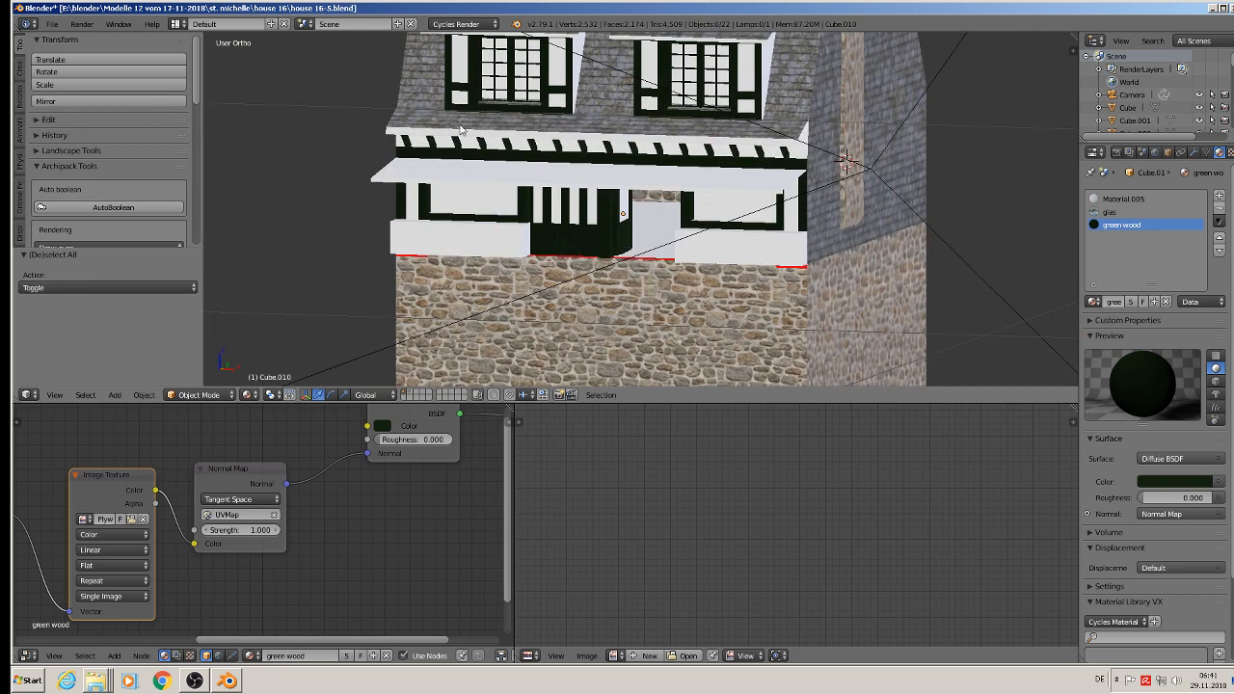
pyautogui.click(52, 23)
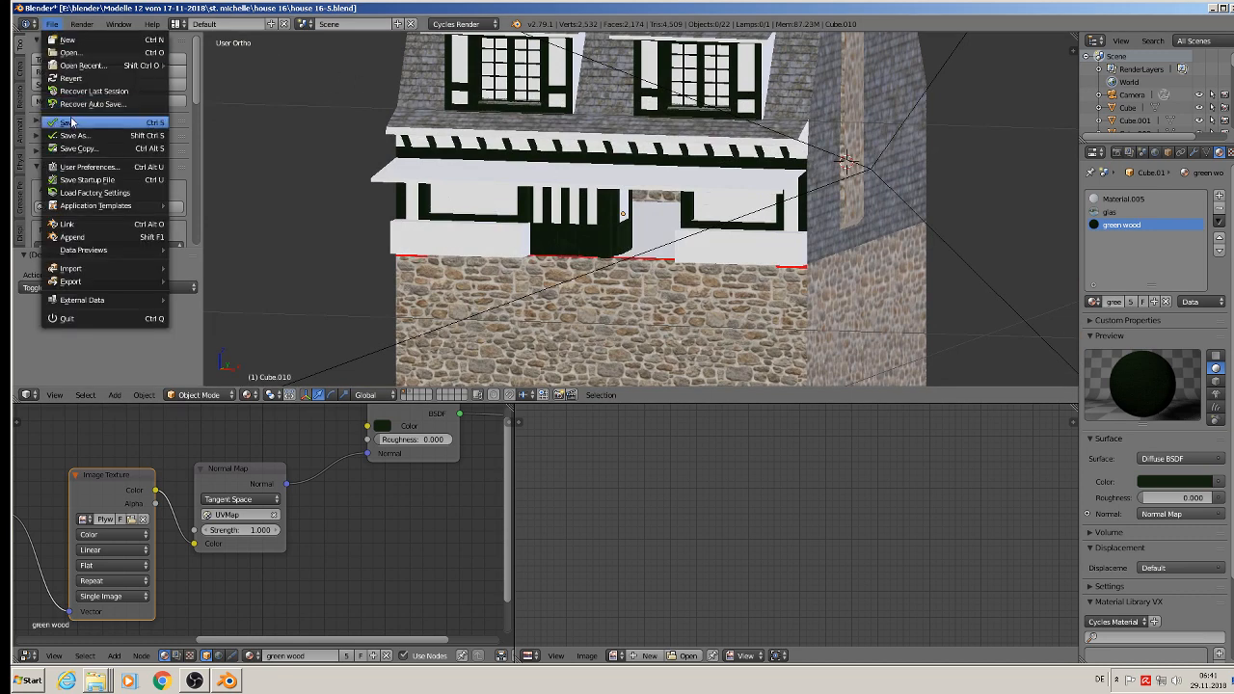
pyautogui.click(73, 121)
# Step: Examine the reference photos for the materials of the dormers, eaves brackets and awning
pyautogui.scroll(-4, 484, 153)
pyautogui.keyDown('shift'); pyautogui.moveTo(619, 120); pyautogui.dragTo(488, 188, button='middle'); pyautogui.keyUp('shift')
pyautogui.scroll(-4, 576, 147)
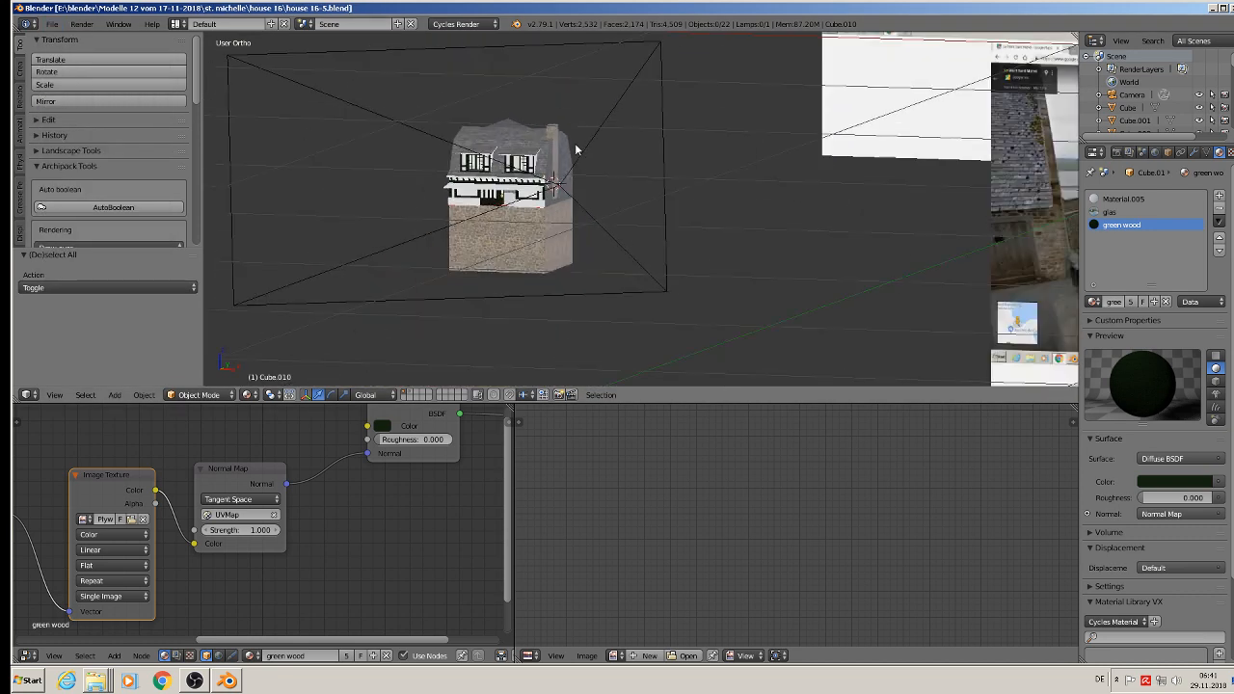
pyautogui.scroll(5, 579, 149)
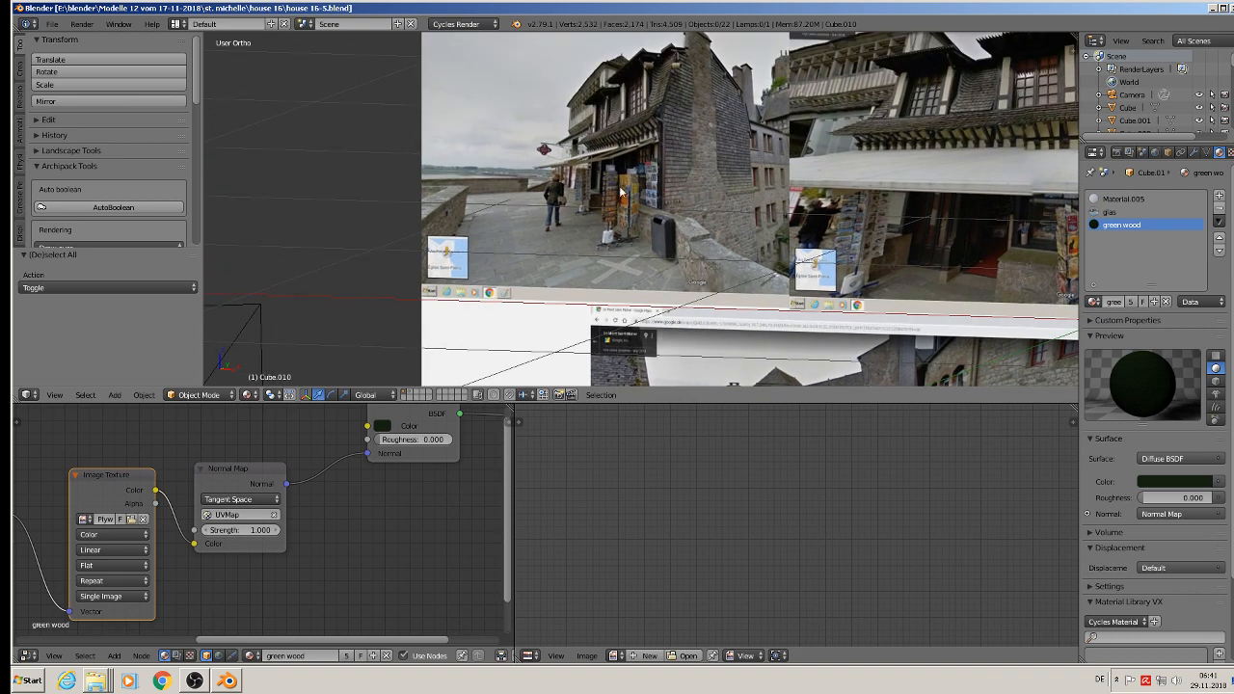
pyautogui.scroll(6, 622, 193)
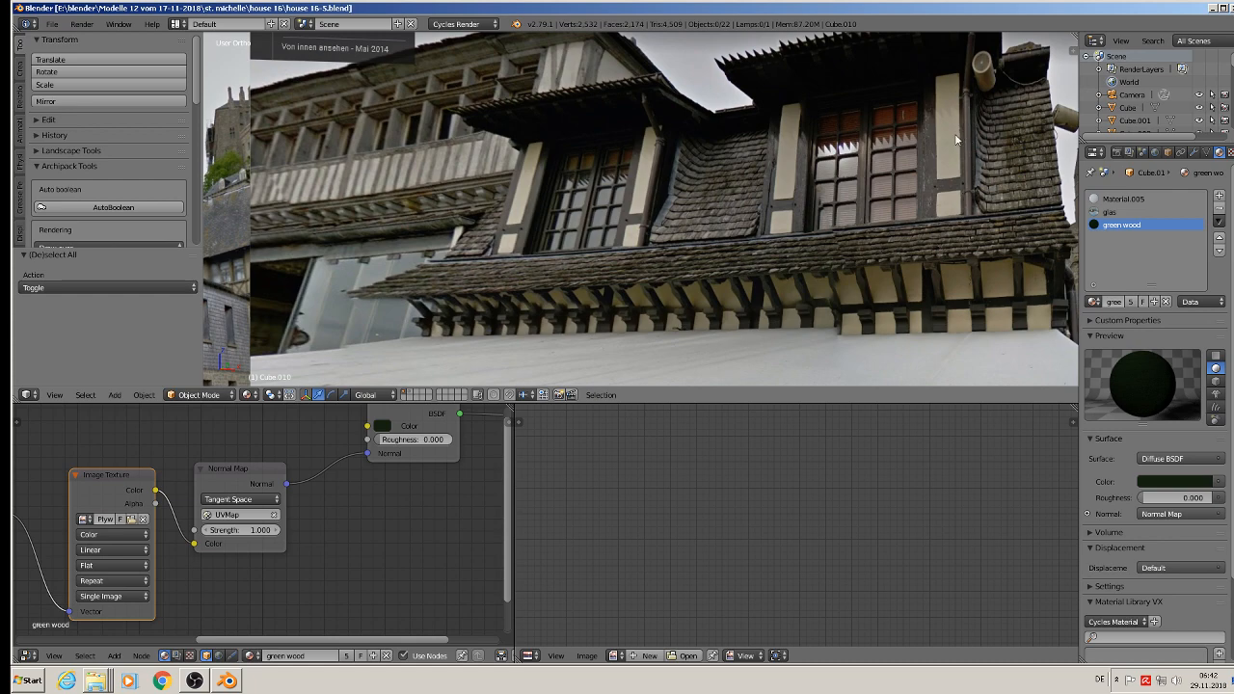
pyautogui.scroll(-7, 765, 269)
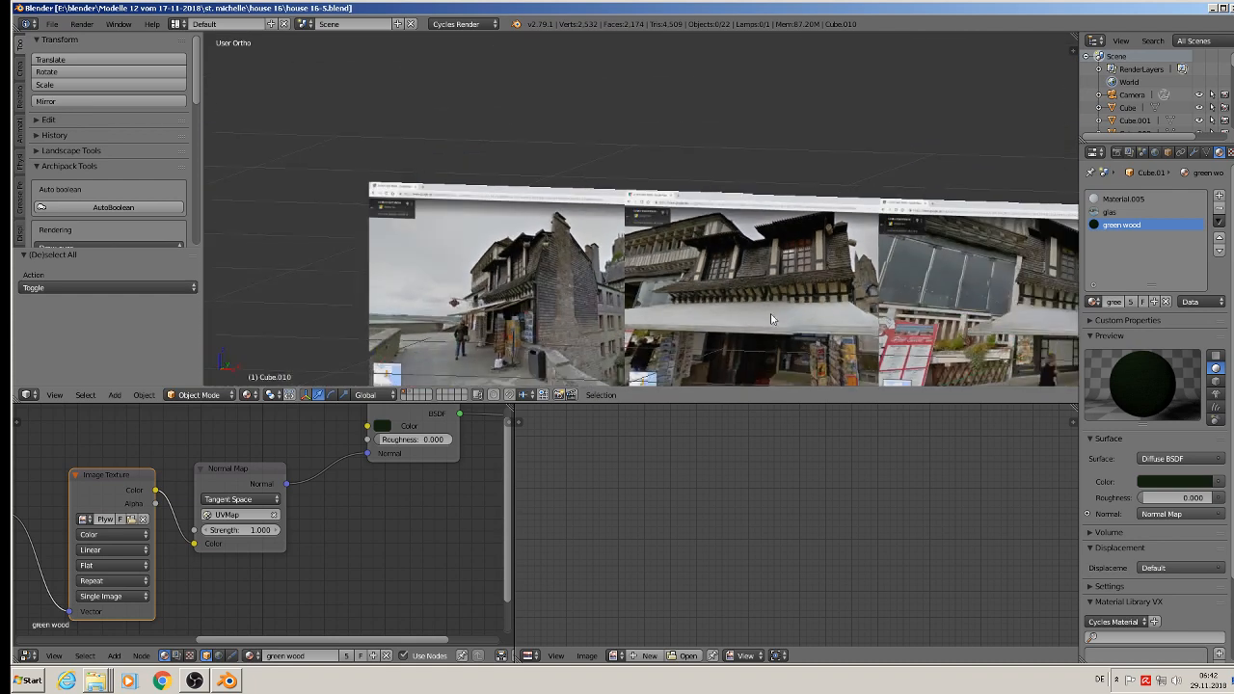
# Step: Examine the awning, eaves and dormer area in the reference photos and compare it with the modelled house front
pyautogui.scroll(6, 743, 366)
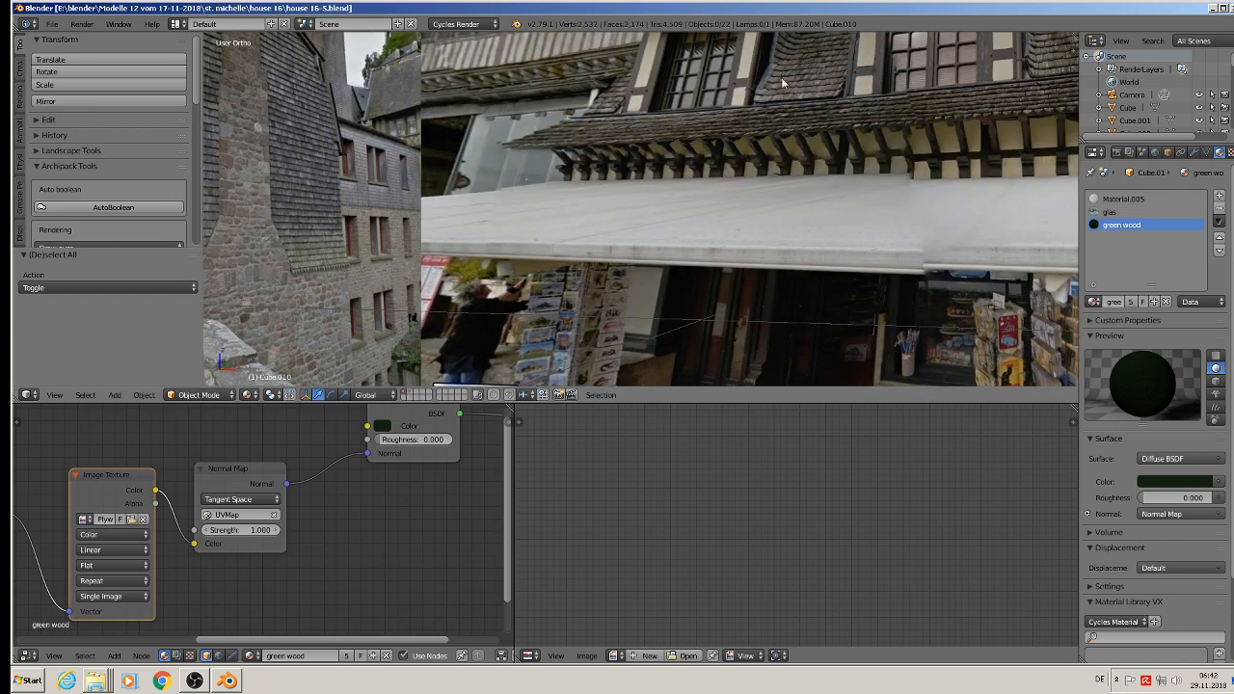
pyautogui.scroll(-5, 698, 371)
pyautogui.keyDown('shift'); pyautogui.moveTo(513, 253); pyautogui.dragTo(727, 127, button='middle'); pyautogui.keyUp('shift')
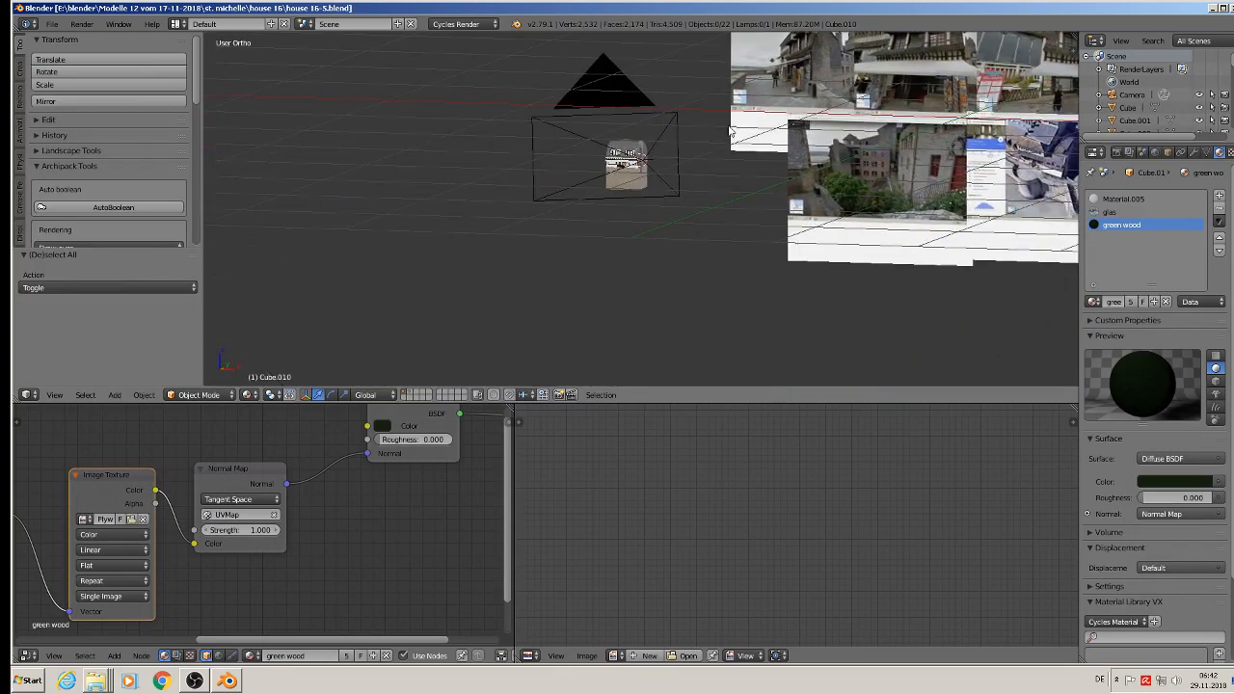
pyautogui.scroll(12, 648, 135)
pyautogui.moveTo(616, 206); pyautogui.dragTo(633, 202, button='middle')
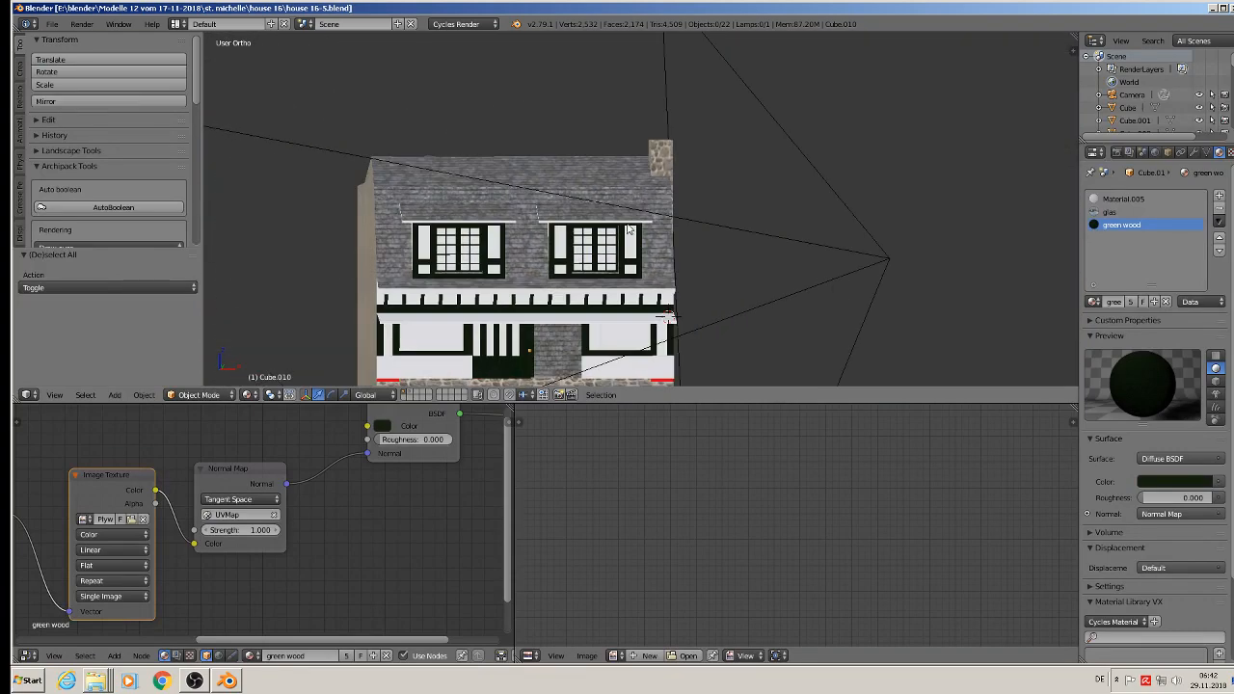
pyautogui.keyDown('shift'); pyautogui.moveTo(610, 247); pyautogui.dragTo(589, 130, button='middle'); pyautogui.keyUp('shift')
pyautogui.scroll(1, 588, 130)
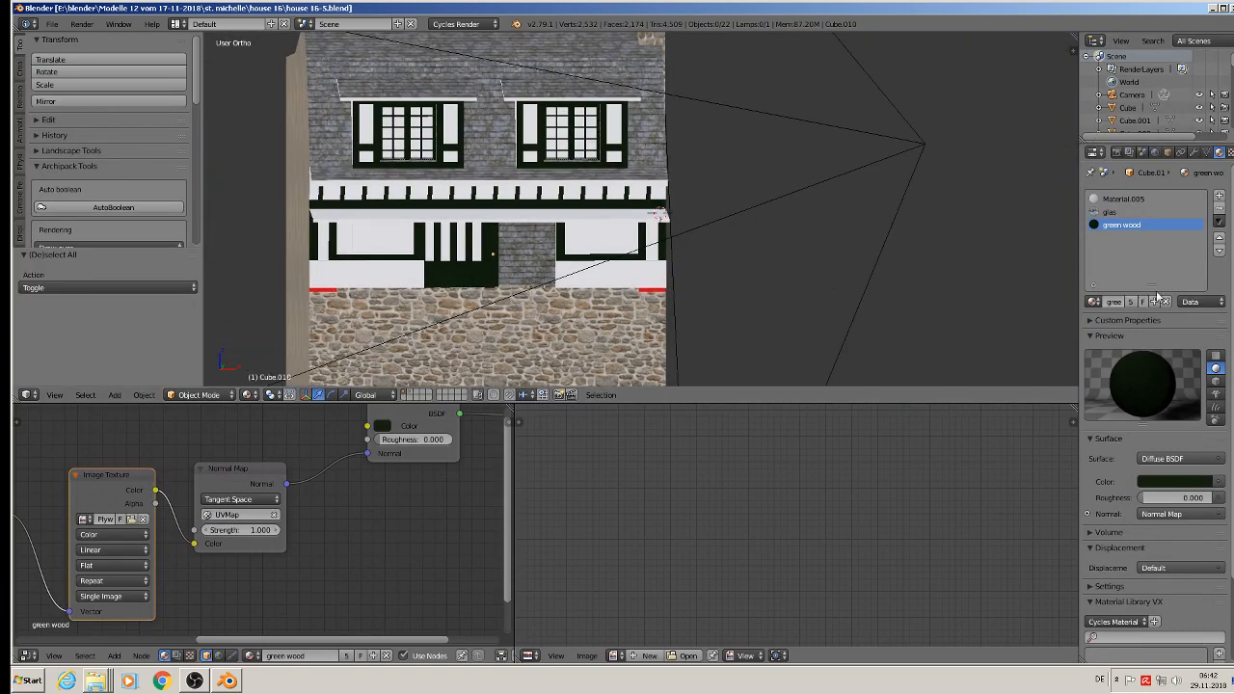
# Step: Add a new material named putz to the main house body
pyautogui.rightClick(357, 86)
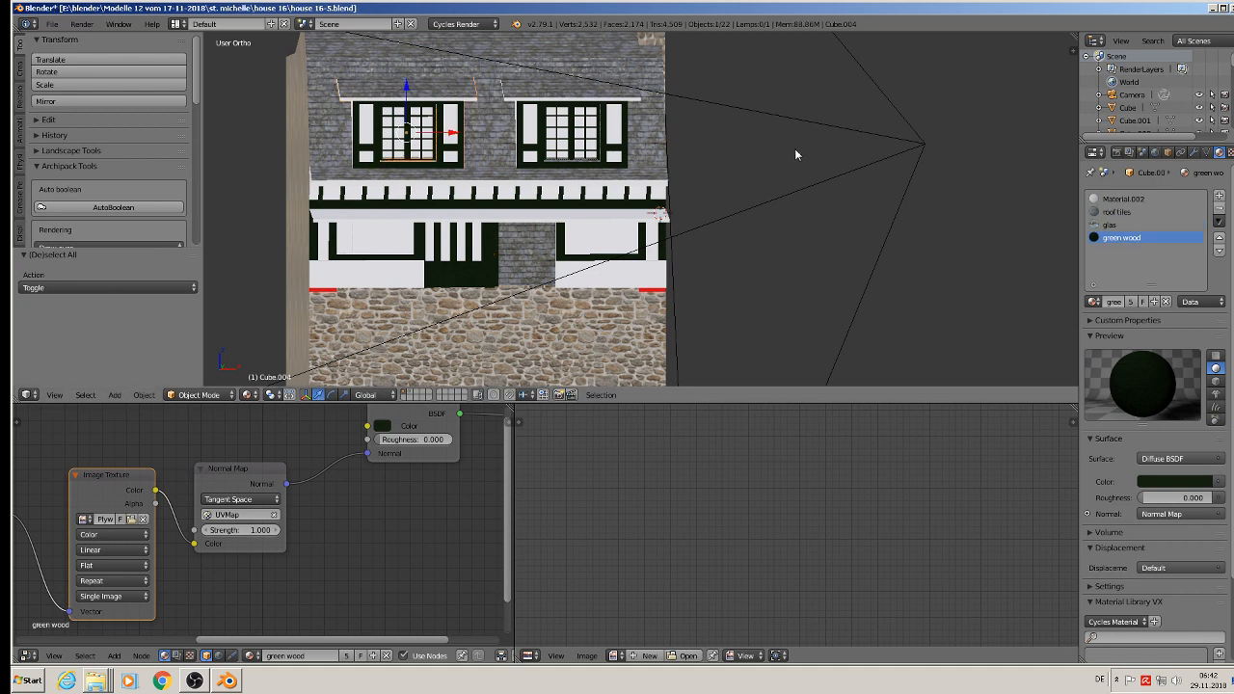
pyautogui.rightClick(312, 130)
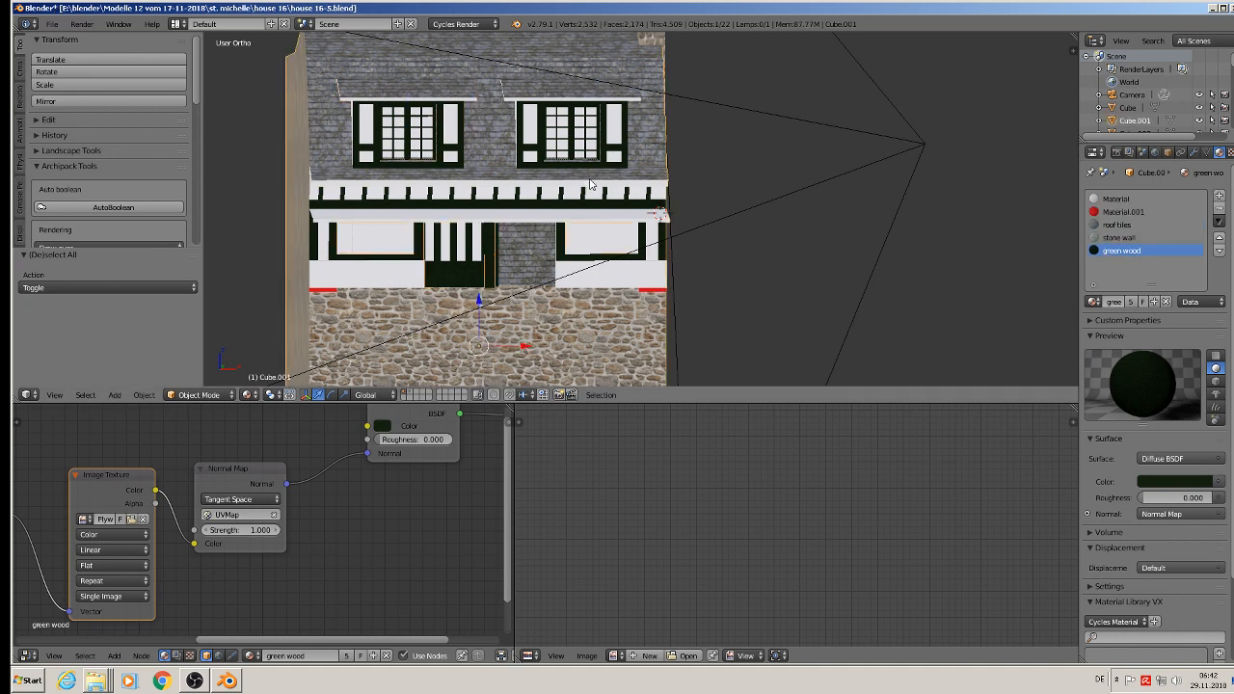
pyautogui.click(1220, 195)
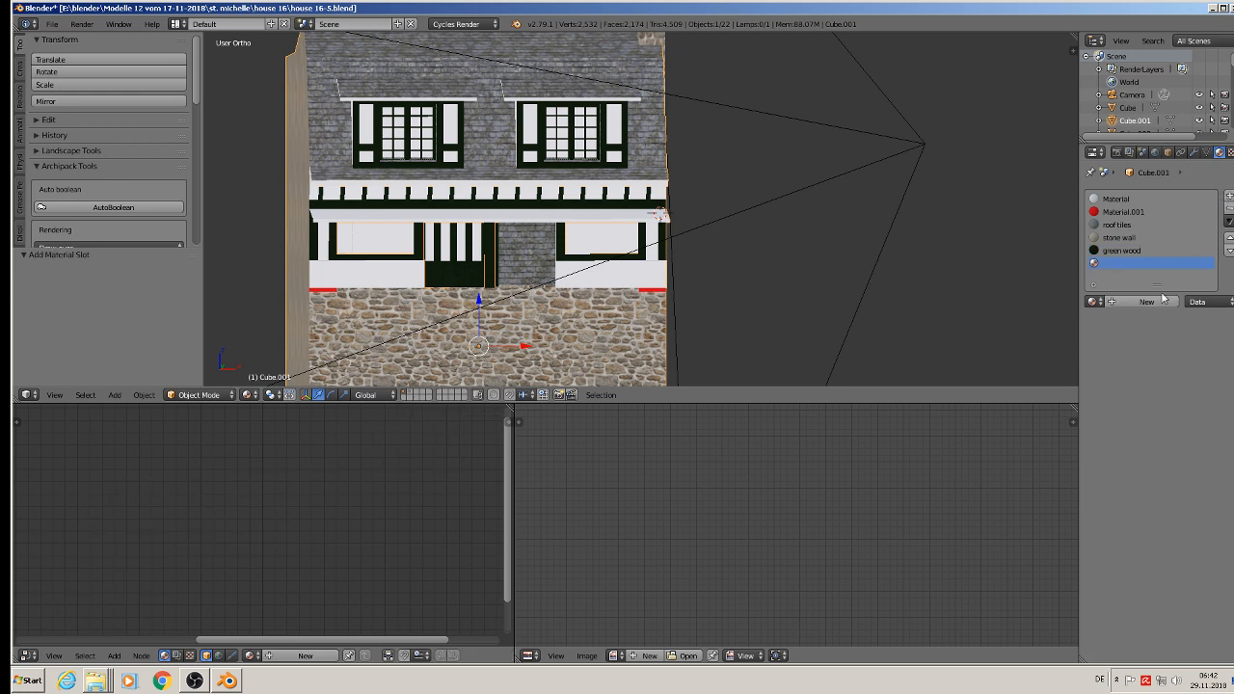
pyautogui.click(1126, 302)
pyautogui.click(1126, 303)
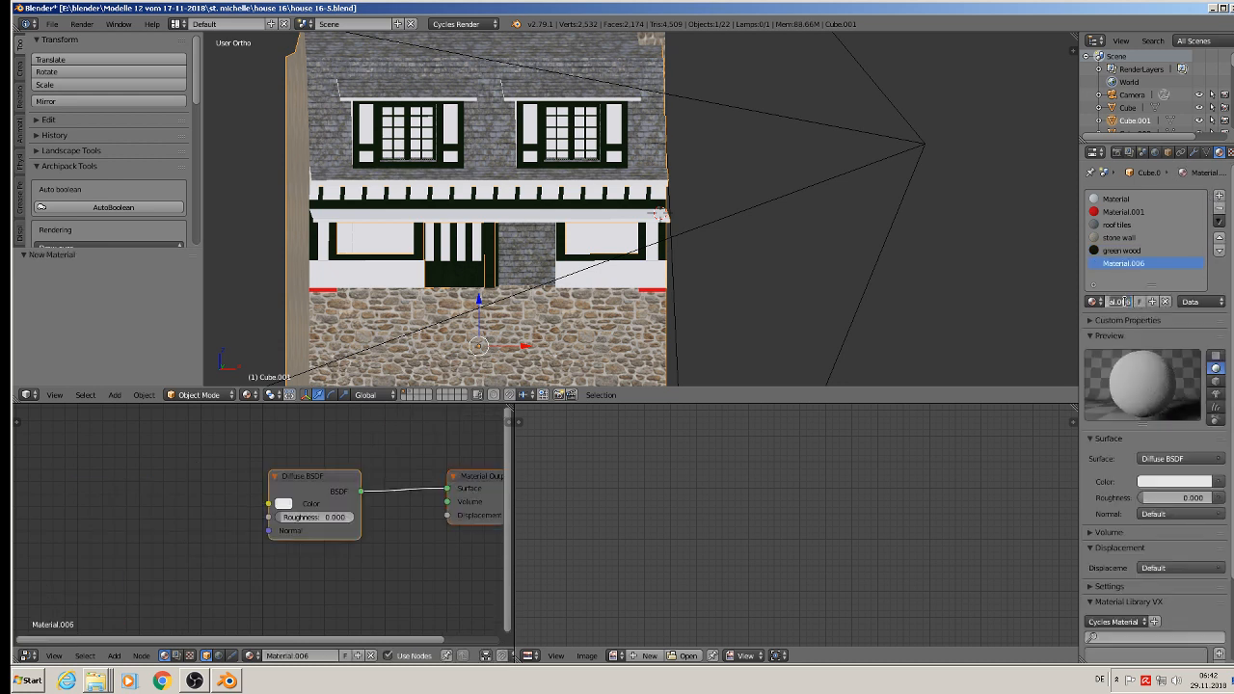
pyautogui.write('g')
pyautogui.press('Return')
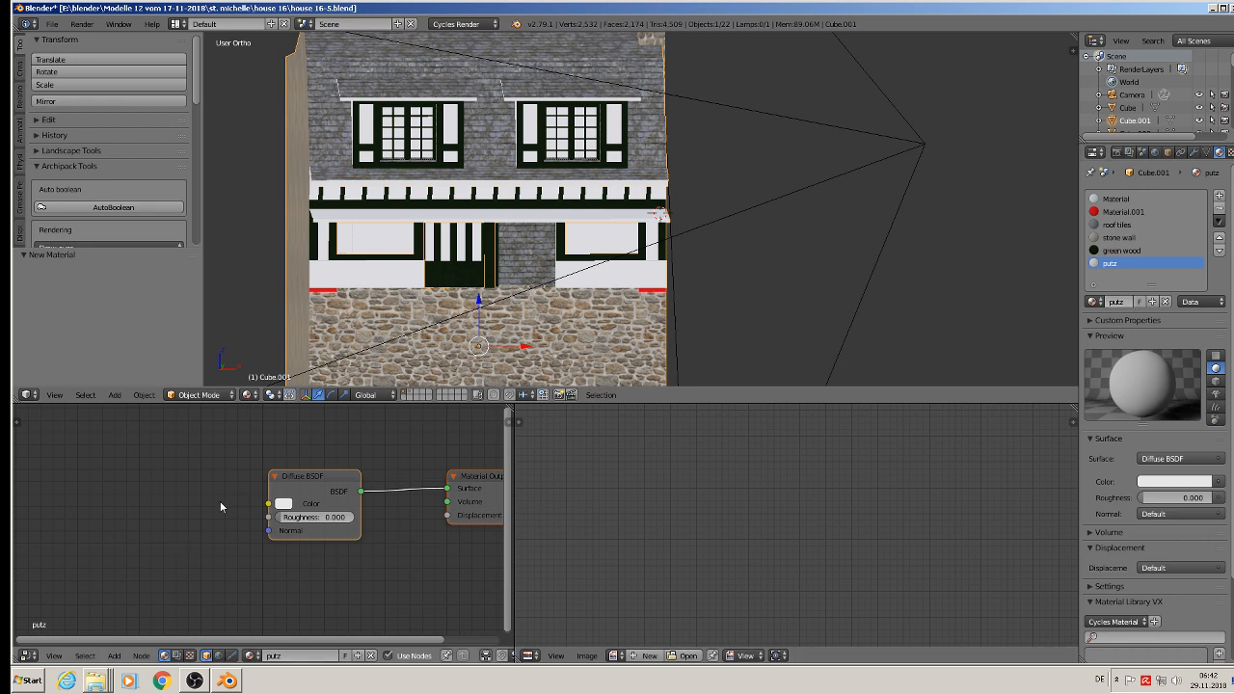
# Step: Replace the putz material's default nodes with a copy of the roof tiles material's complete node setup
pyautogui.press('x')
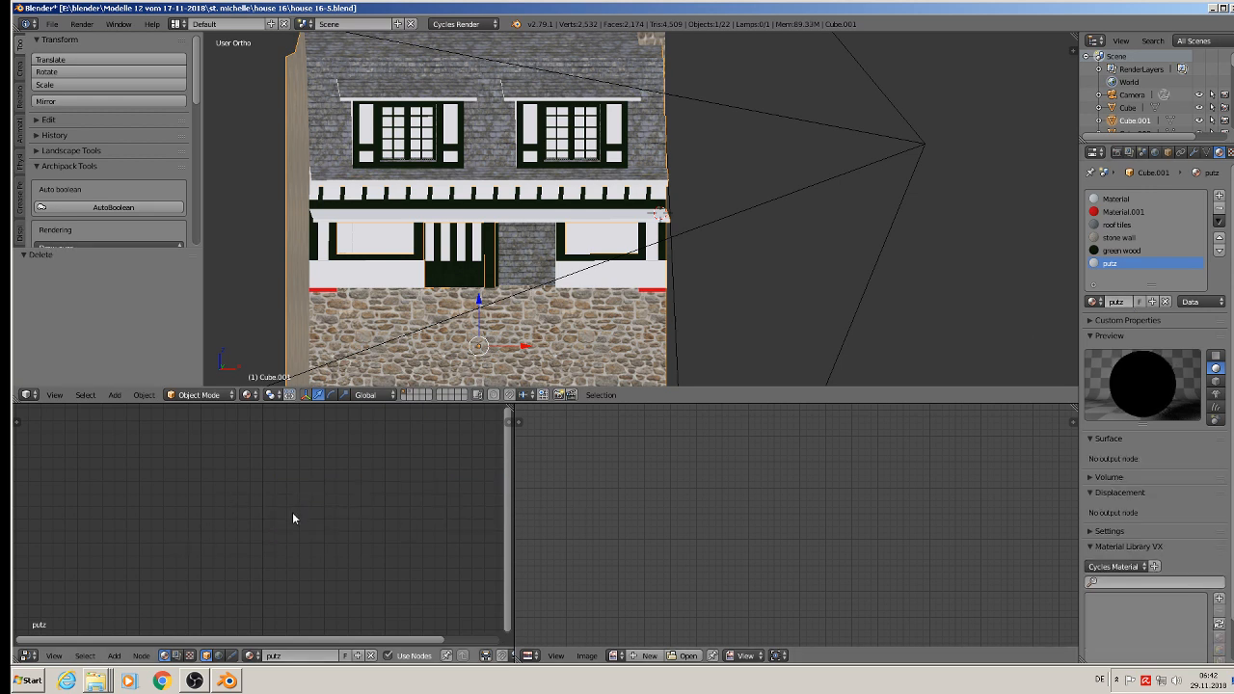
pyautogui.hotkey('ctrl', 'v')
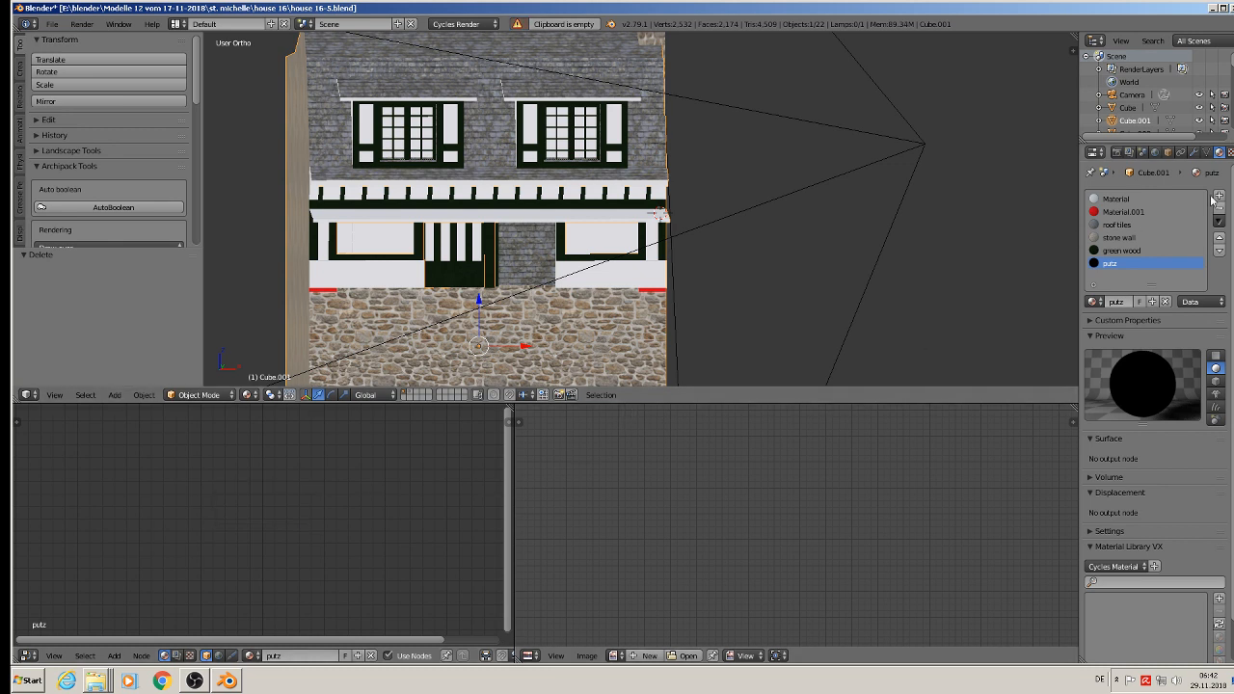
pyautogui.click(1118, 225)
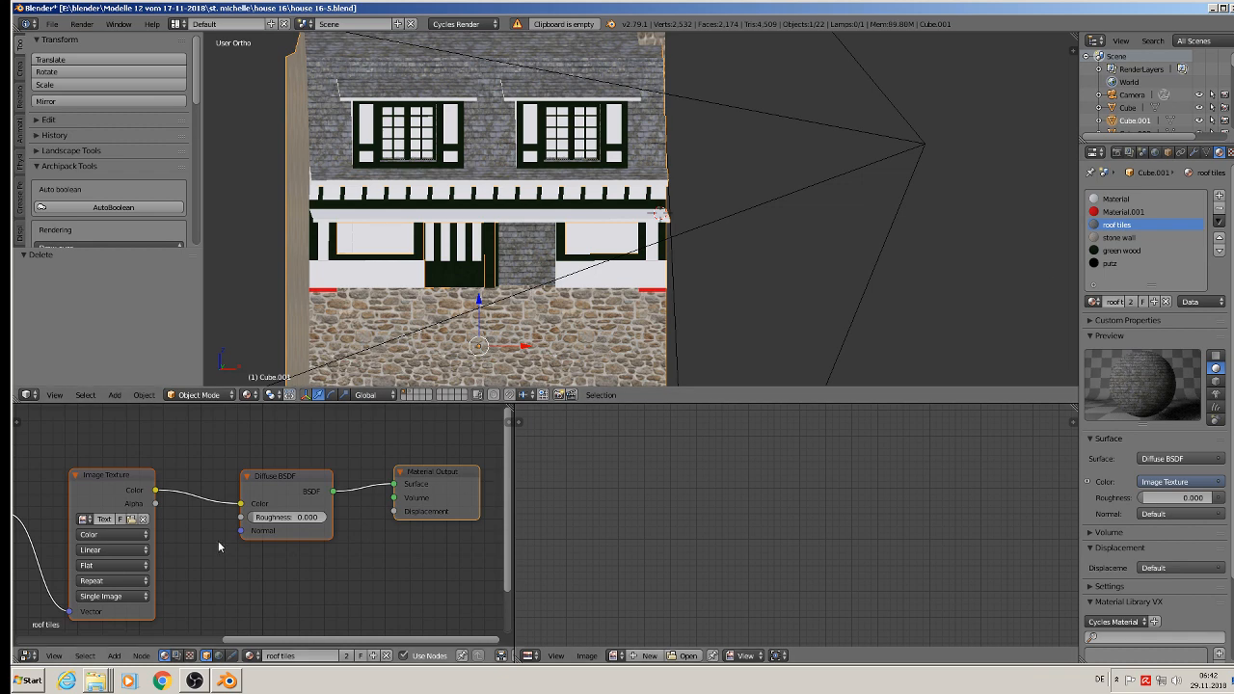
pyautogui.scroll(-3, 222, 542)
pyautogui.press('a')
pyautogui.press('a')
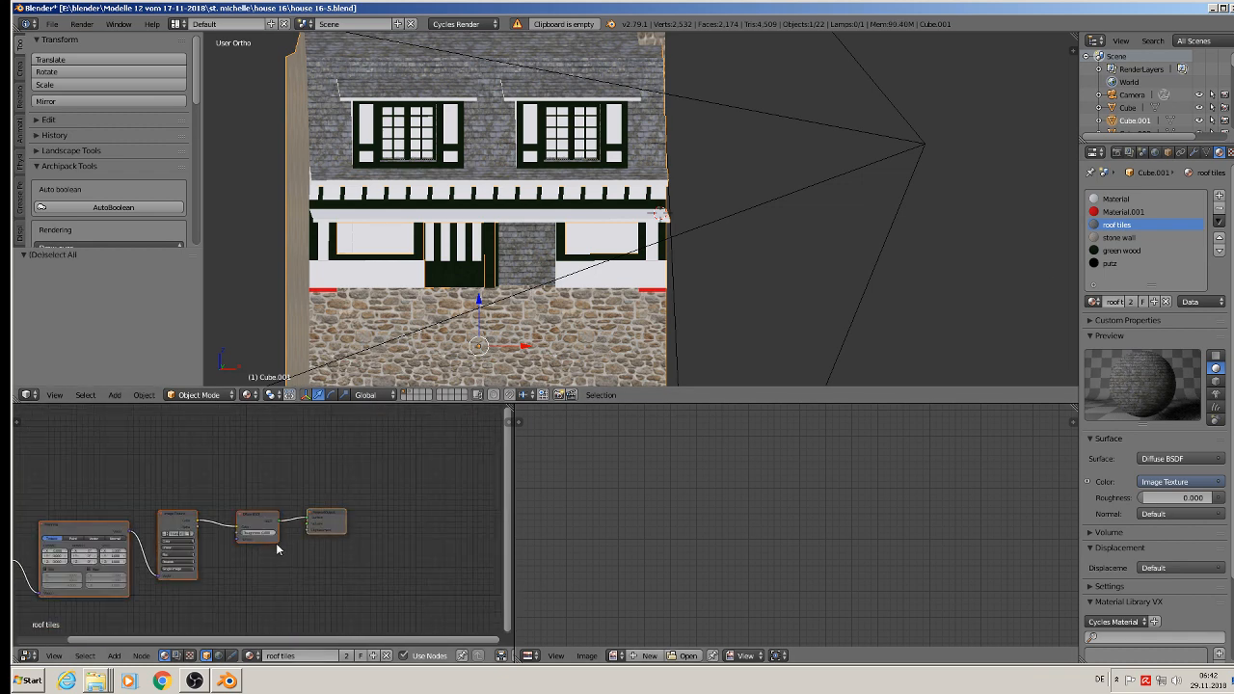
pyautogui.press('Home')
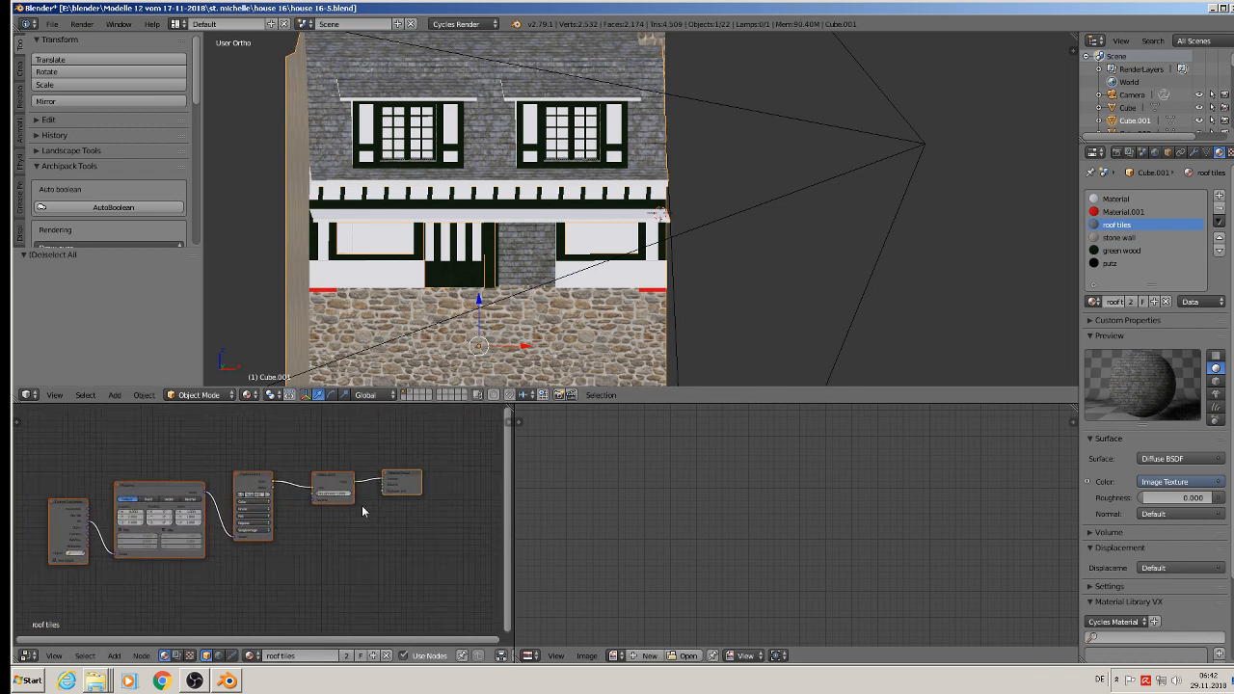
pyautogui.hotkey('ctrl', 'c')
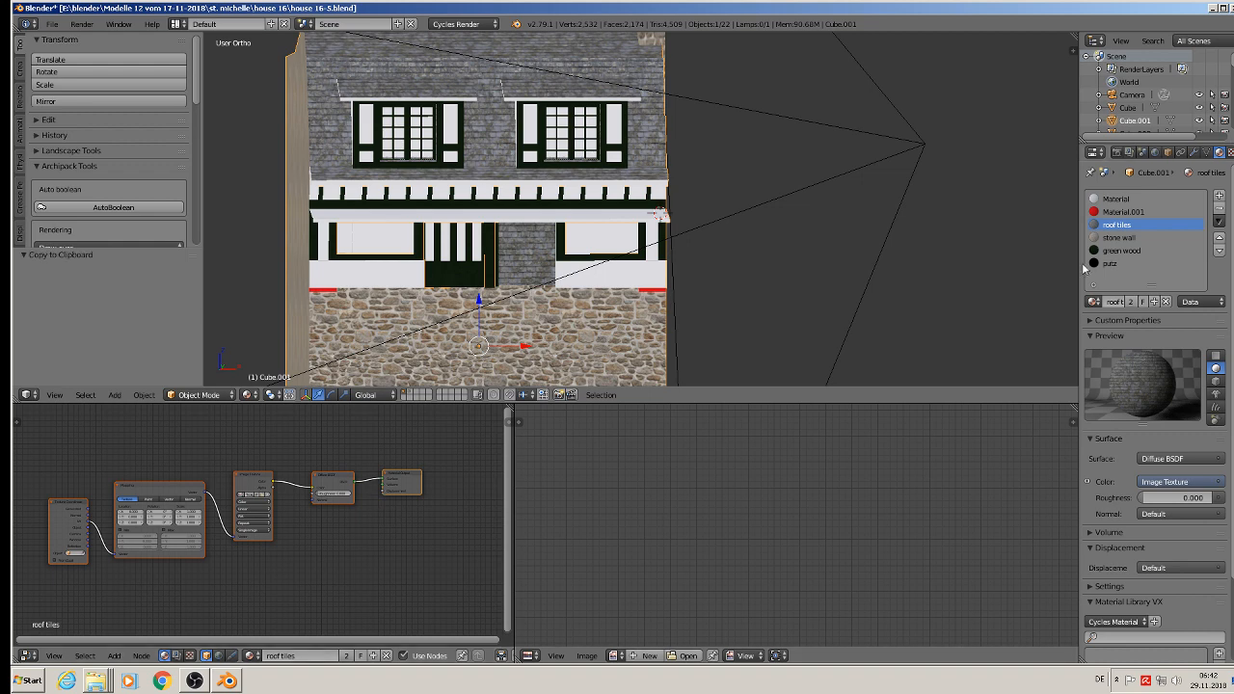
pyautogui.click(1114, 264)
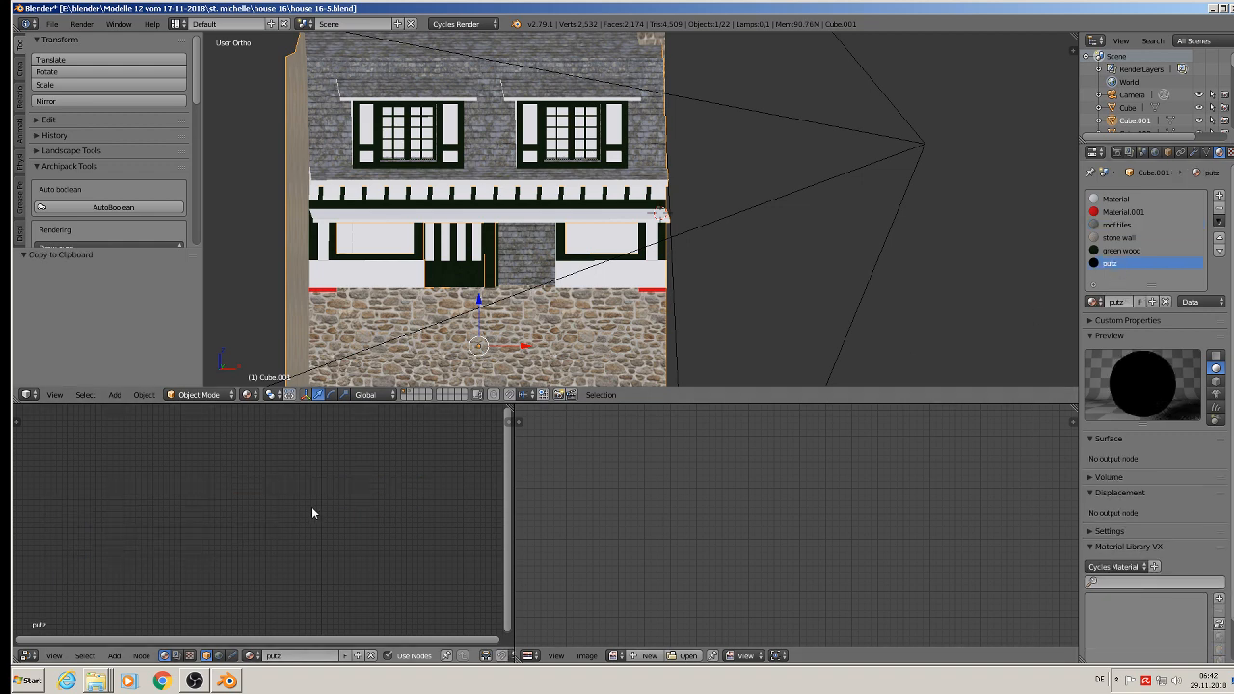
pyautogui.hotkey('ctrl', 'v')
pyautogui.scroll(3, 259, 501)
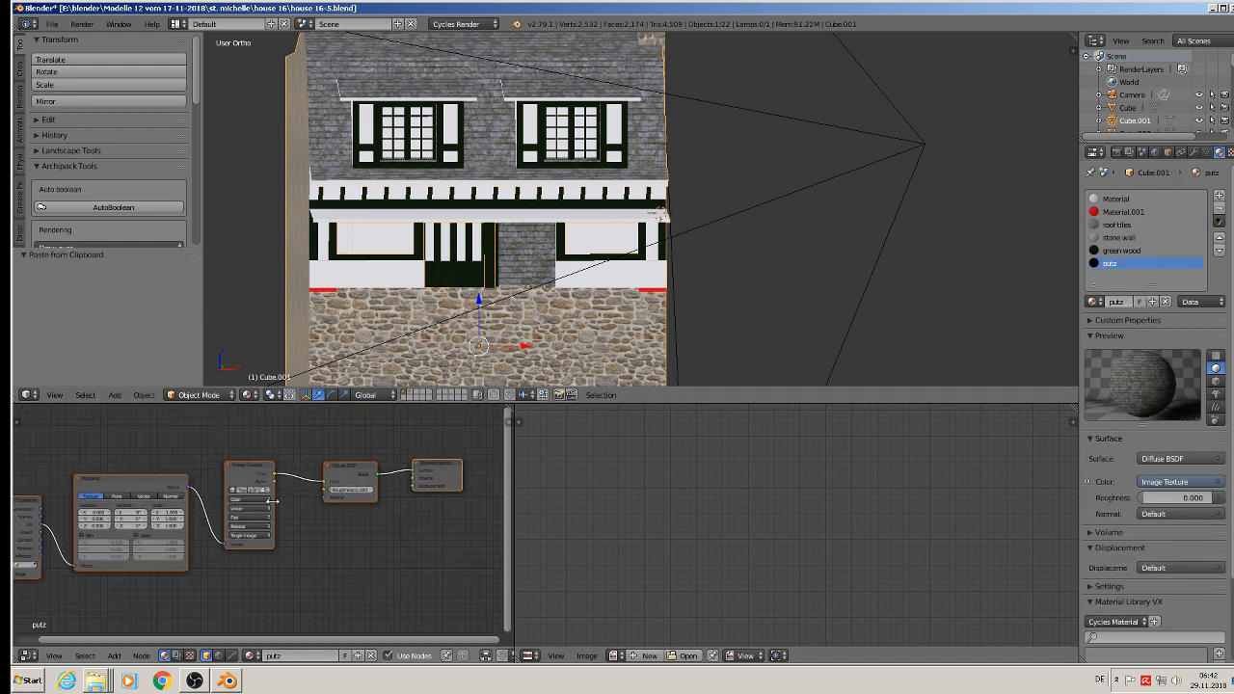
# Step: Load the light plaster image "Tileable wall ...ture (19).jpg" into the putz material's Image Texture node
pyautogui.scroll(4, 259, 502)
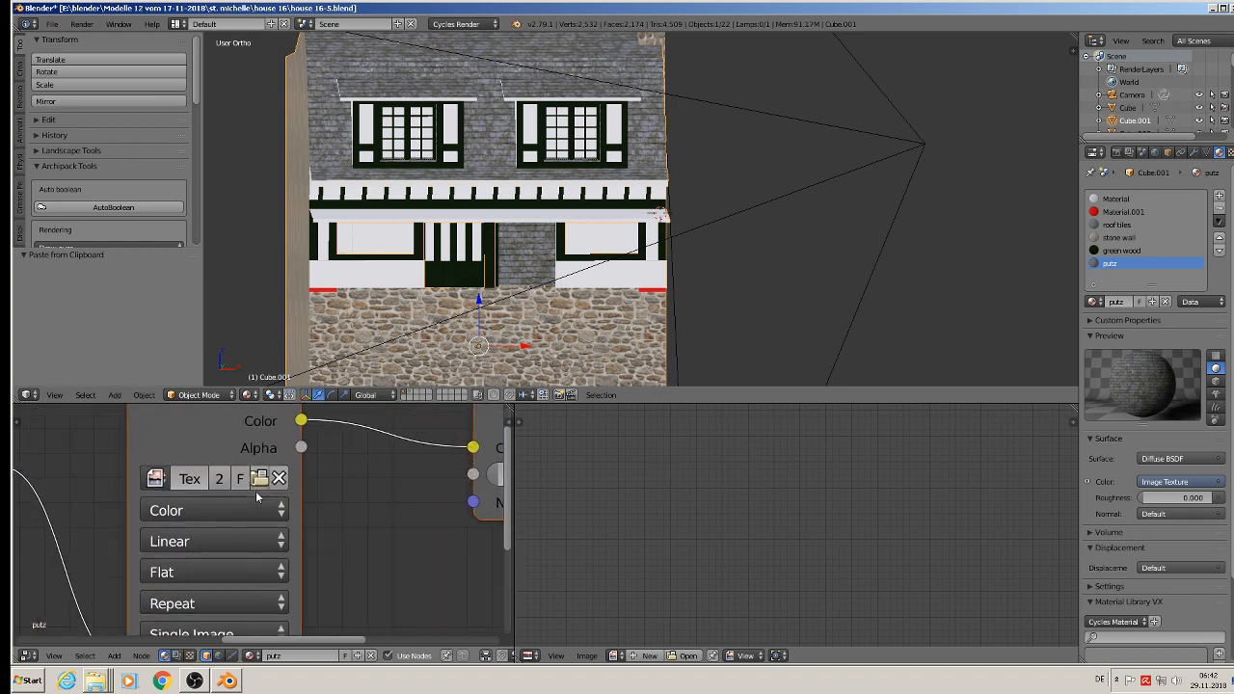
pyautogui.scroll(-2, 262, 482)
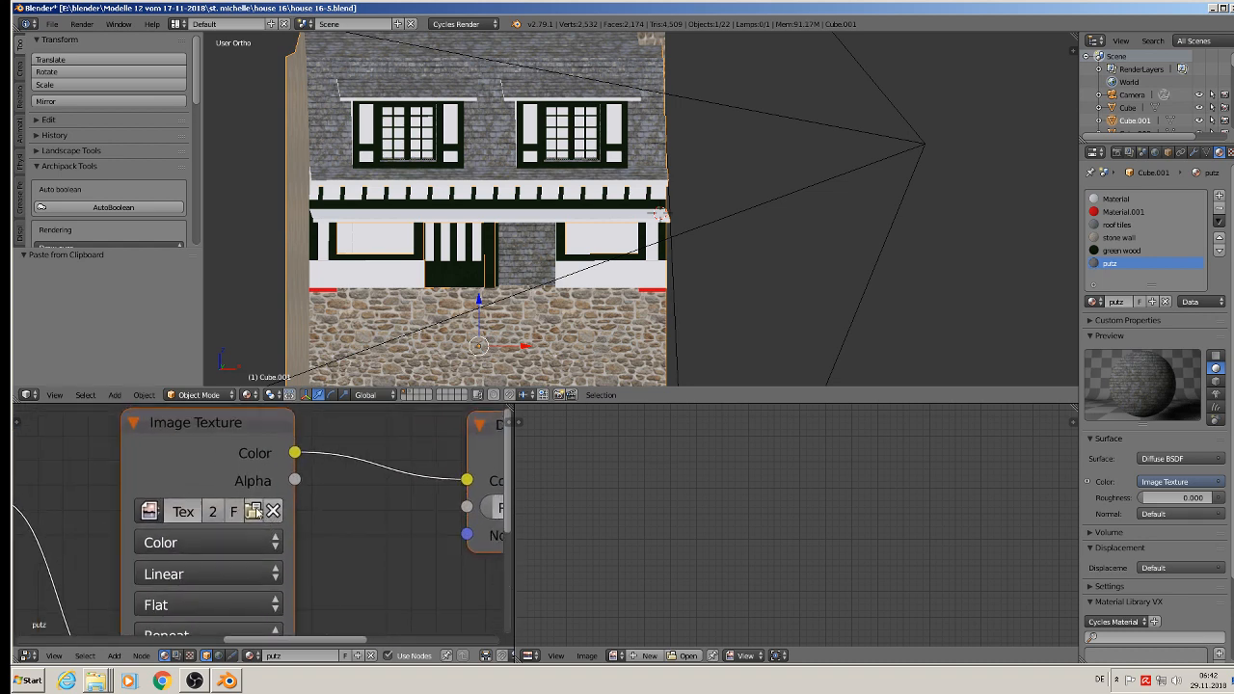
pyautogui.click(259, 512)
pyautogui.click(232, 40)
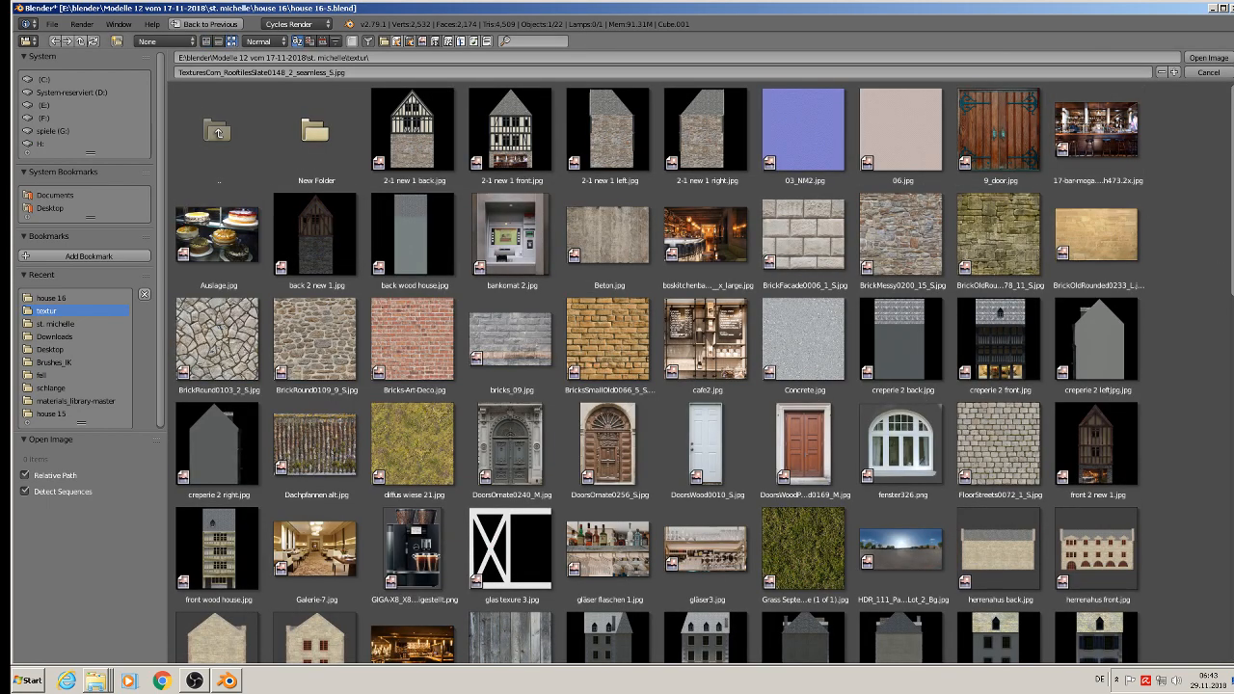
pyautogui.scroll(-10, 704, 376)
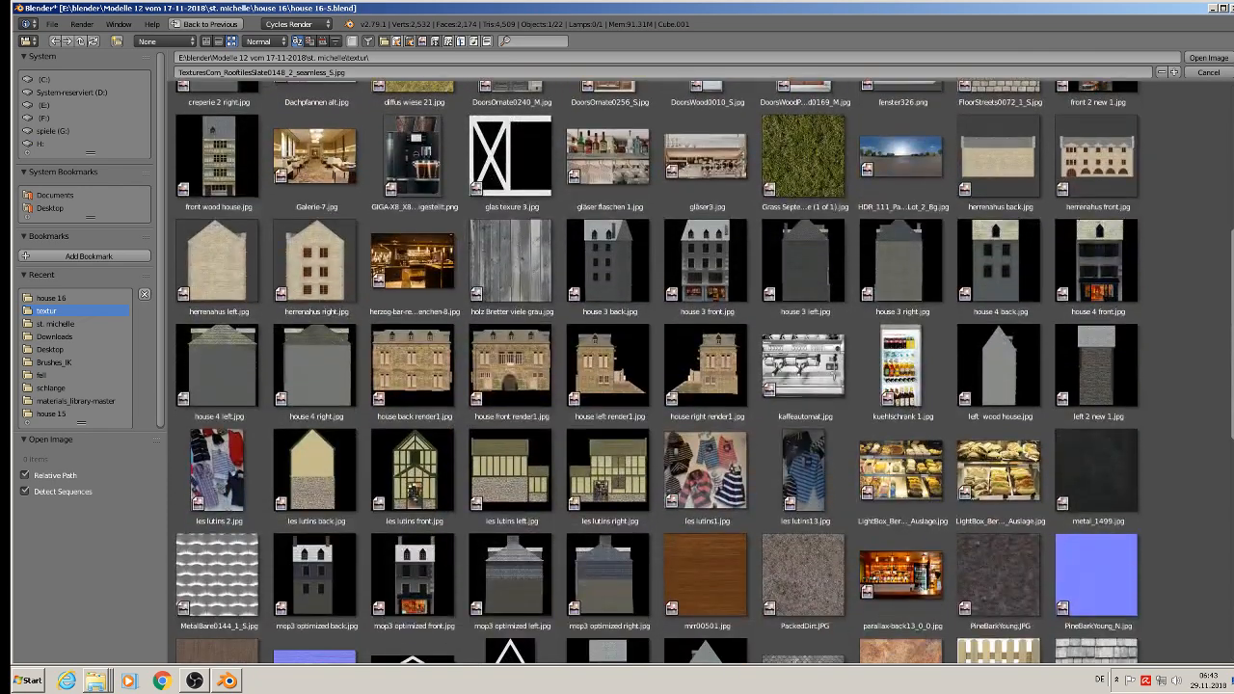
pyautogui.scroll(-10, 704, 376)
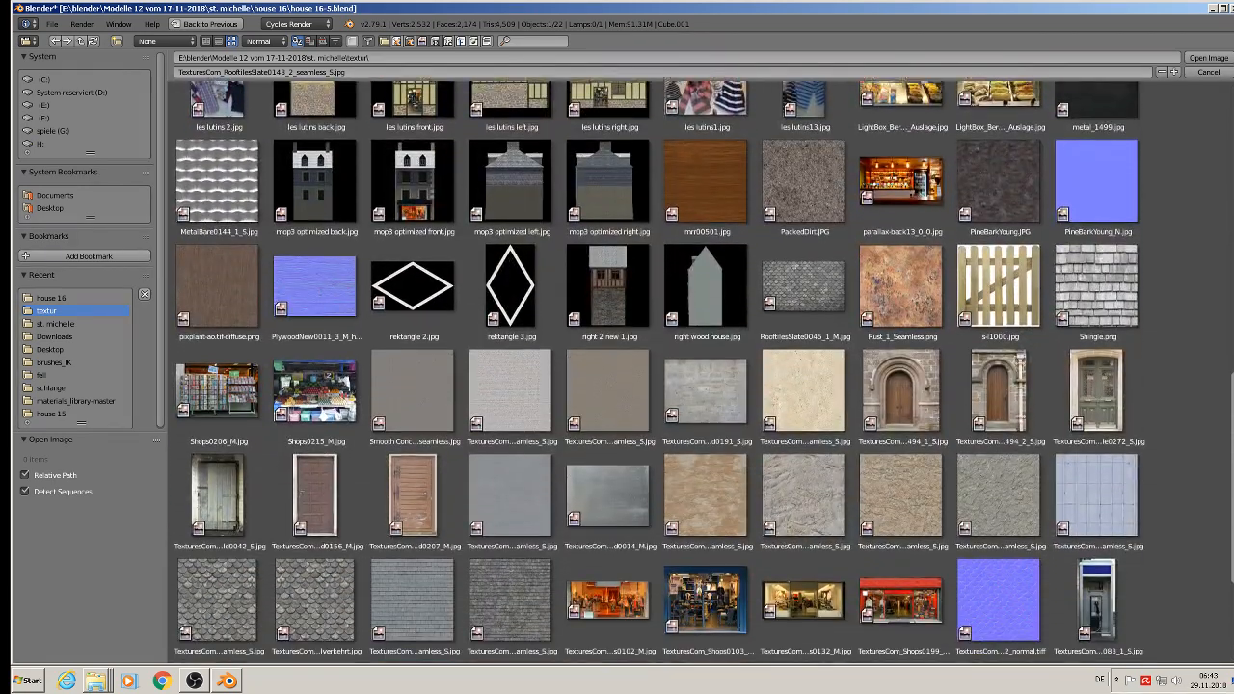
pyautogui.scroll(-4, 704, 376)
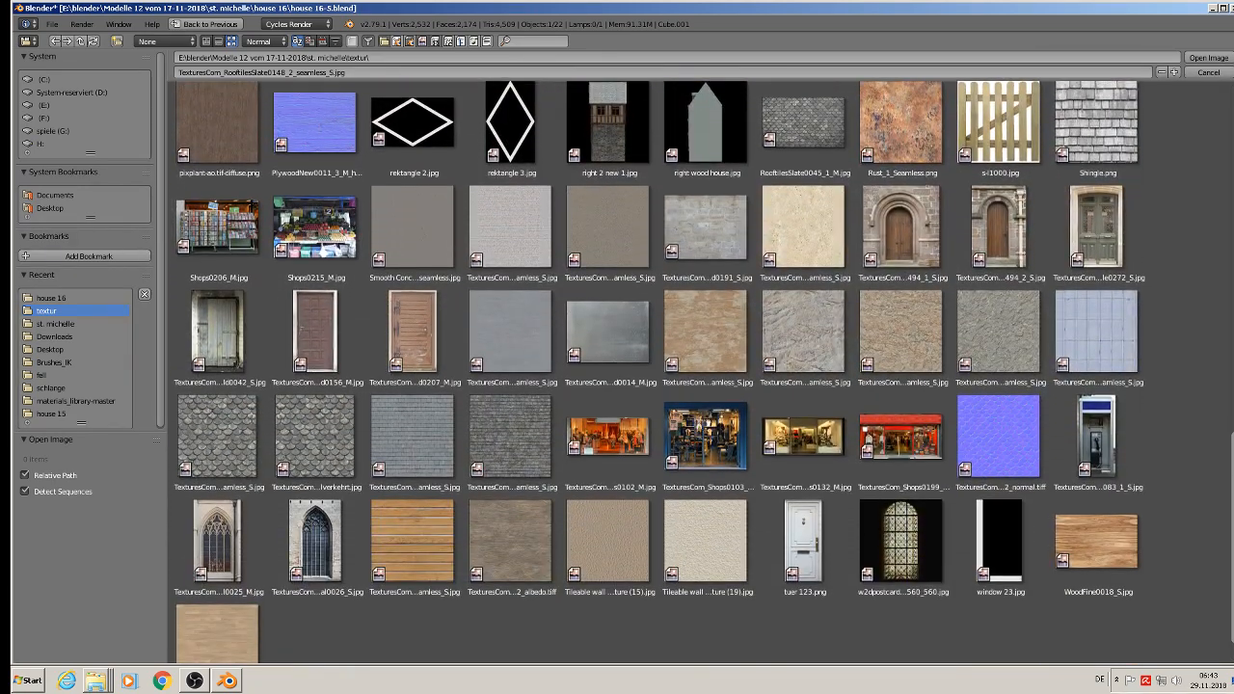
pyautogui.scroll(-2, 704, 376)
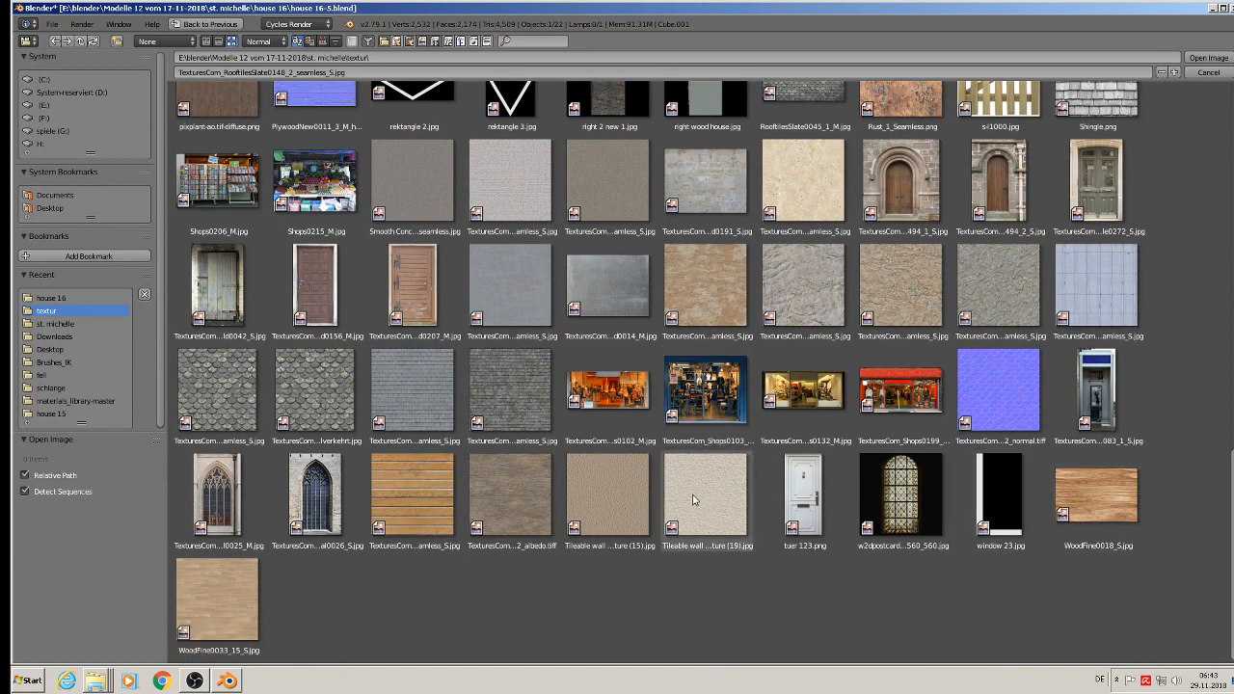
pyautogui.doubleClick(699, 501)
# Step: In Edit Mode, select the white infill faces and the small ledges beneath them at both outer ends of the ground-floor front
pyautogui.scroll(4, 410, 190)
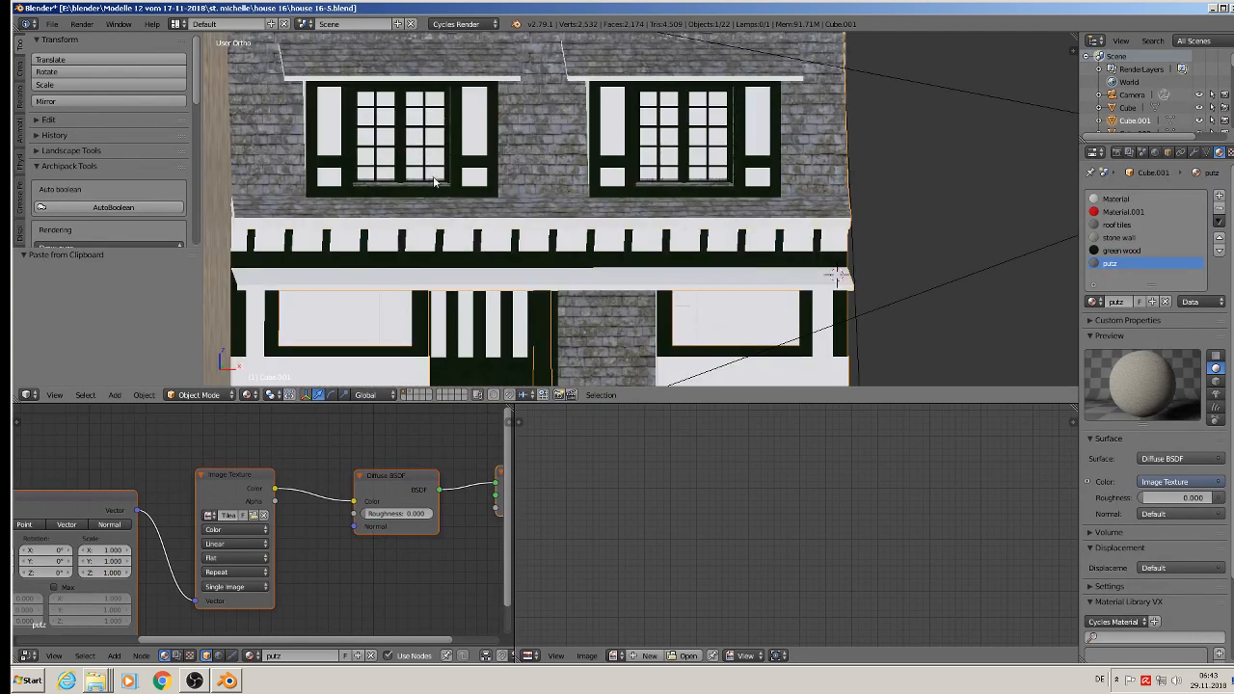
pyautogui.moveTo(410, 190); pyautogui.dragTo(462, 190, button='middle')
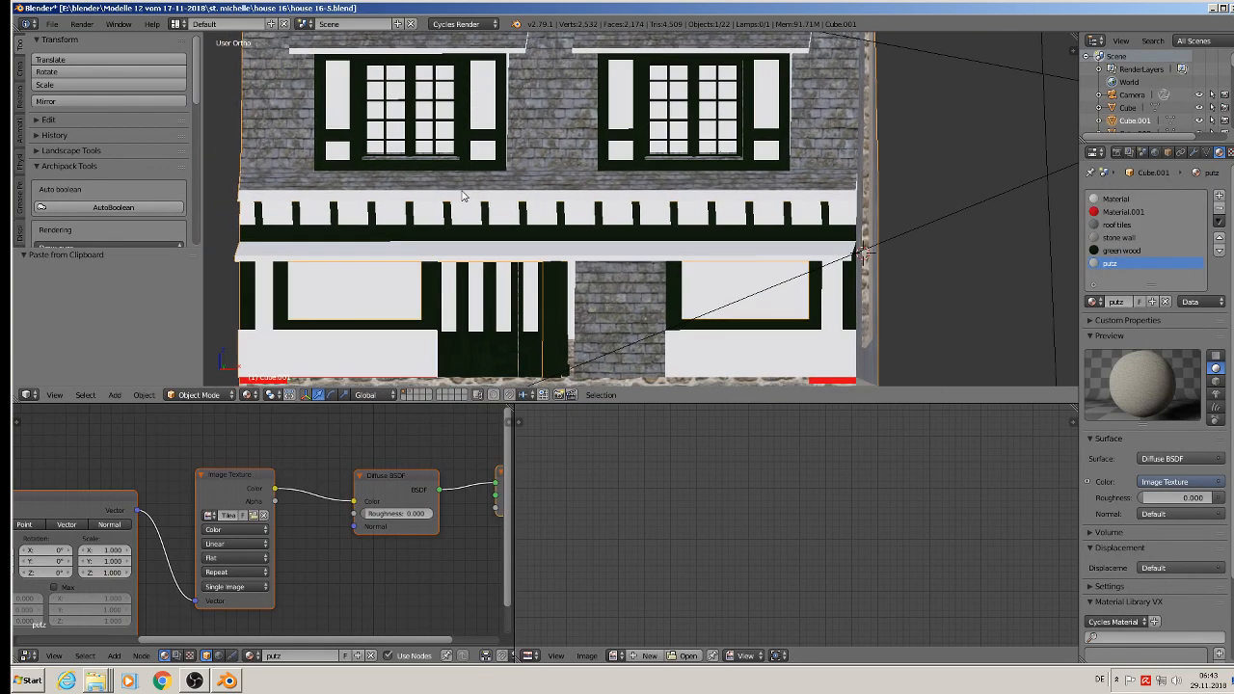
pyautogui.press('Tab')
pyautogui.keyDown('shift'); pyautogui.moveTo(439, 270); pyautogui.dragTo(487, 191, button='middle'); pyautogui.keyUp('shift')
pyautogui.scroll(1, 386, 247)
pyautogui.rightClick(289, 222)
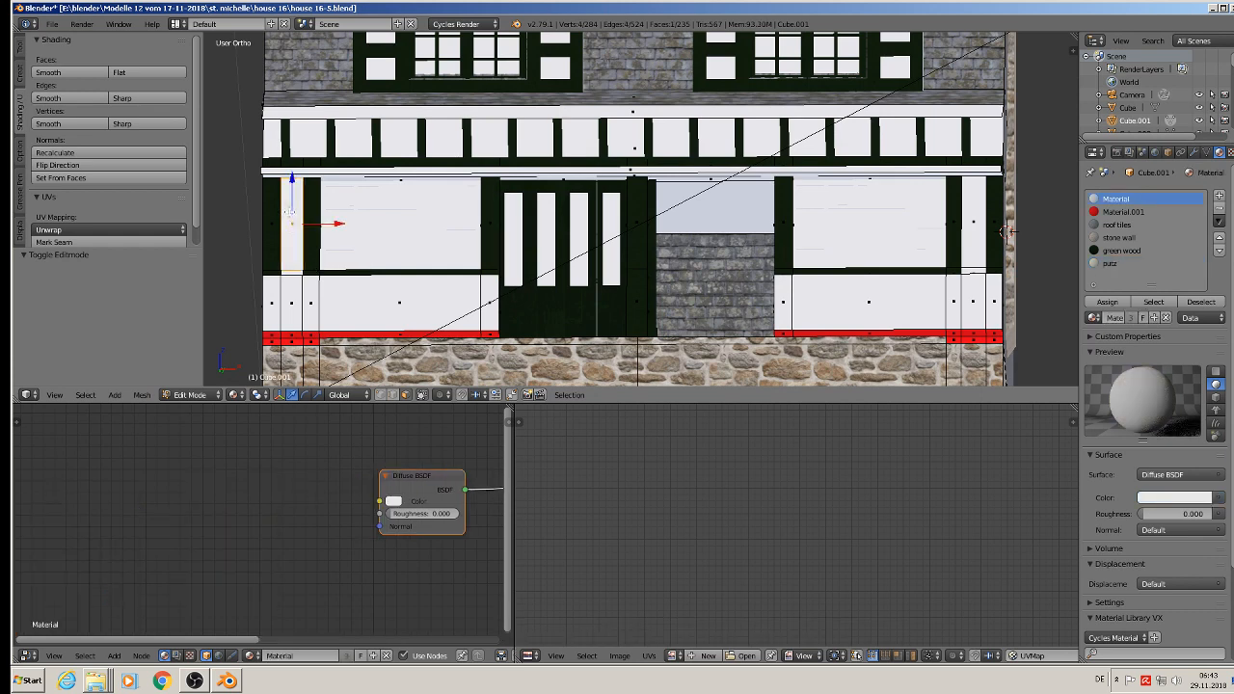
pyautogui.moveTo(290, 234); pyautogui.dragTo(287, 277, button='middle')
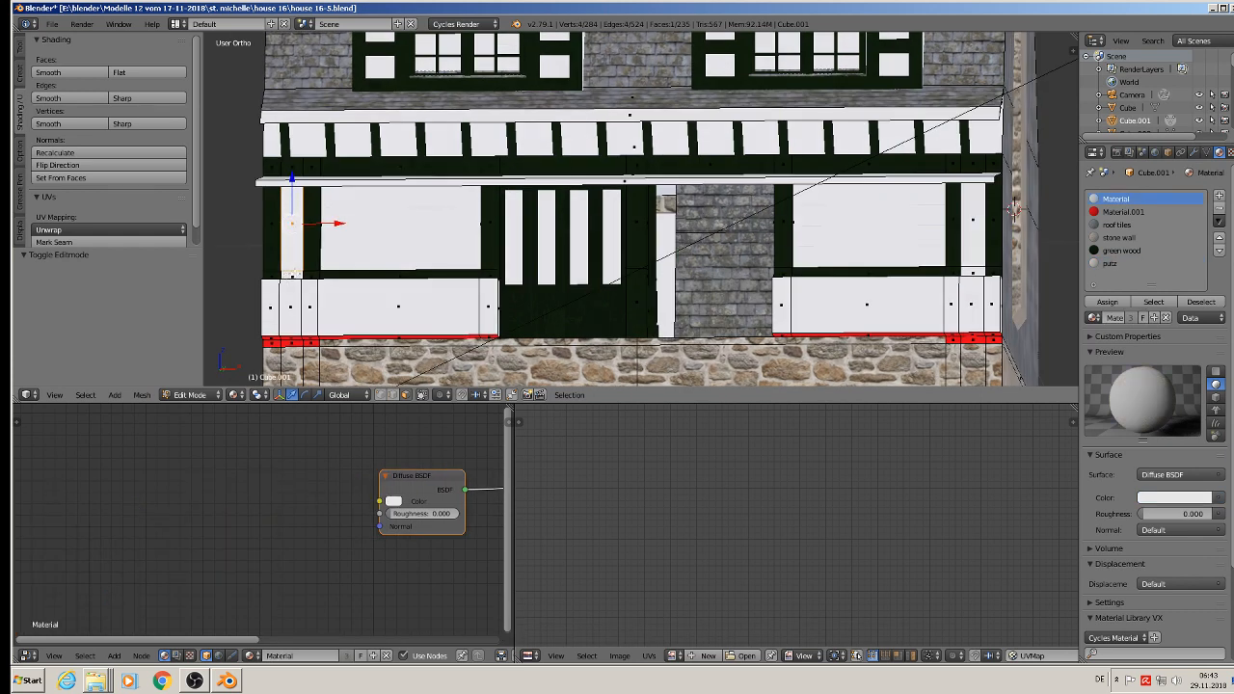
pyautogui.keyDown('shift'); pyautogui.rightClick(293, 226); pyautogui.keyUp('shift')
pyautogui.keyDown('shift'); pyautogui.rightClick(974, 243); pyautogui.keyUp('shift')
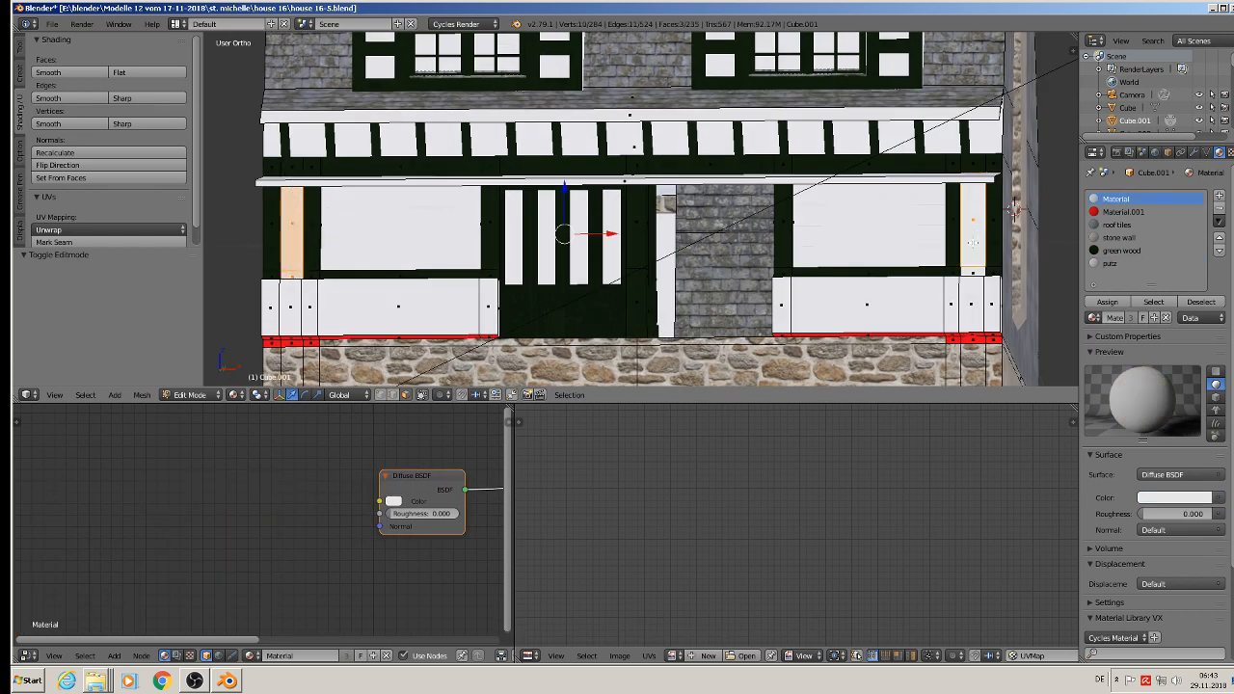
pyautogui.keyDown('shift'); pyautogui.rightClick(971, 274); pyautogui.keyUp('shift')
# Step: Add the wall face behind the eaves brackets to the selection and unwrap the selected faces with Project From View
pyautogui.moveTo(693, 199); pyautogui.dragTo(746, 201, button='middle')
pyautogui.moveTo(846, 210); pyautogui.dragTo(698, 208, button='middle')
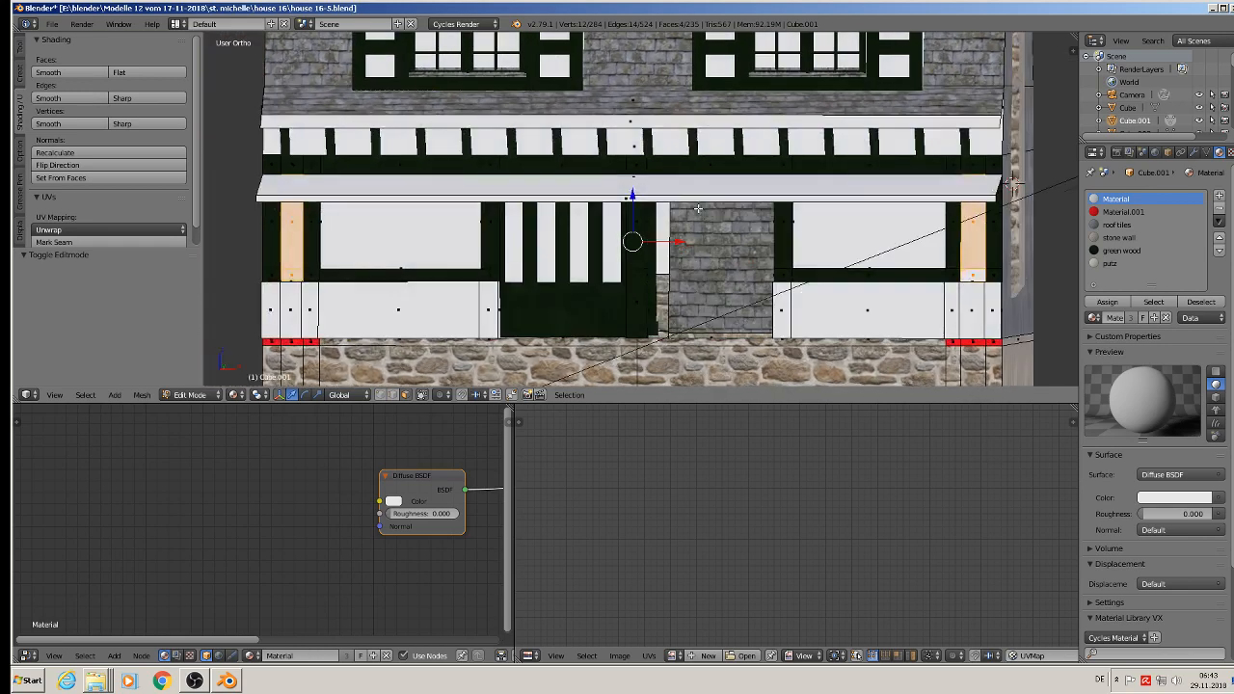
pyautogui.keyDown('shift'); pyautogui.rightClick(664, 167); pyautogui.keyUp('shift')
pyautogui.moveTo(1012, 183); pyautogui.dragTo(589, 181, button='middle')
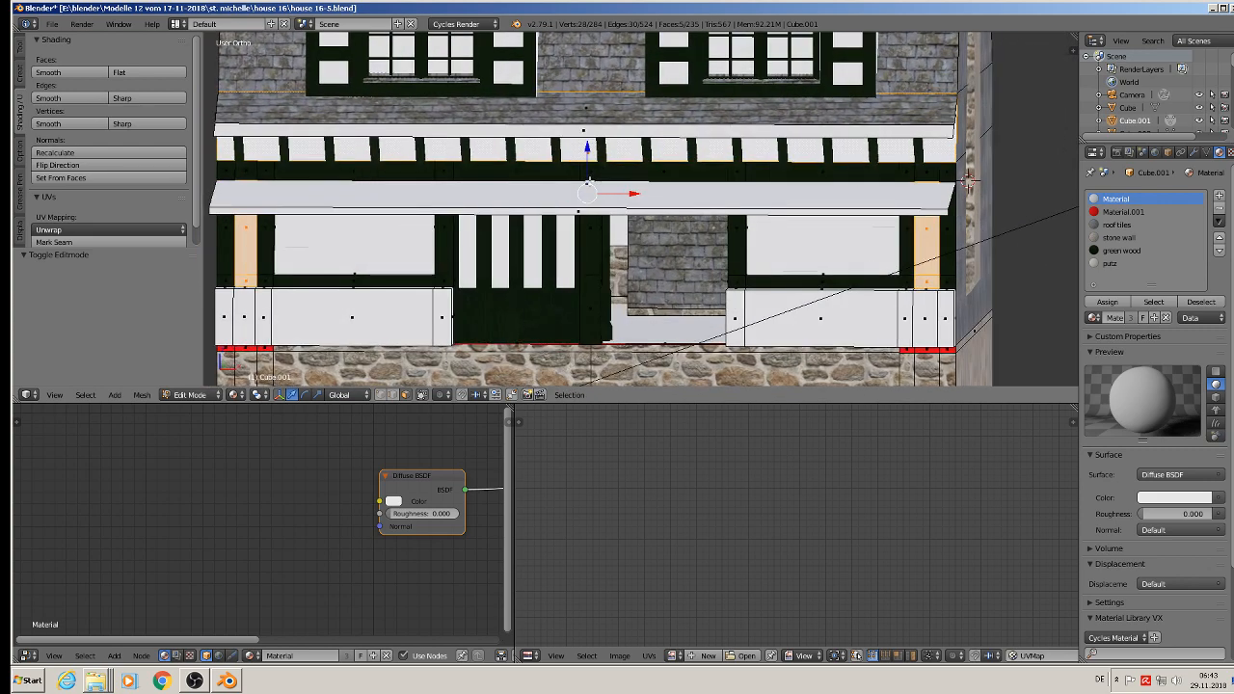
pyautogui.press('u')
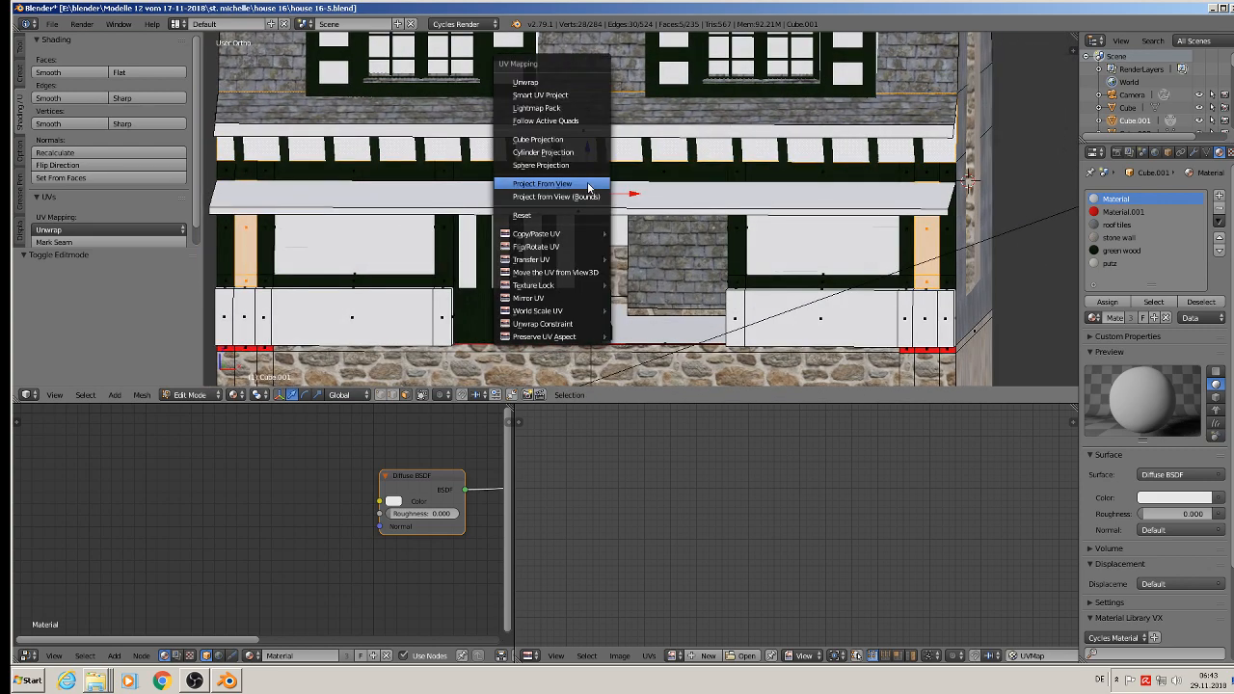
pyautogui.click(587, 183)
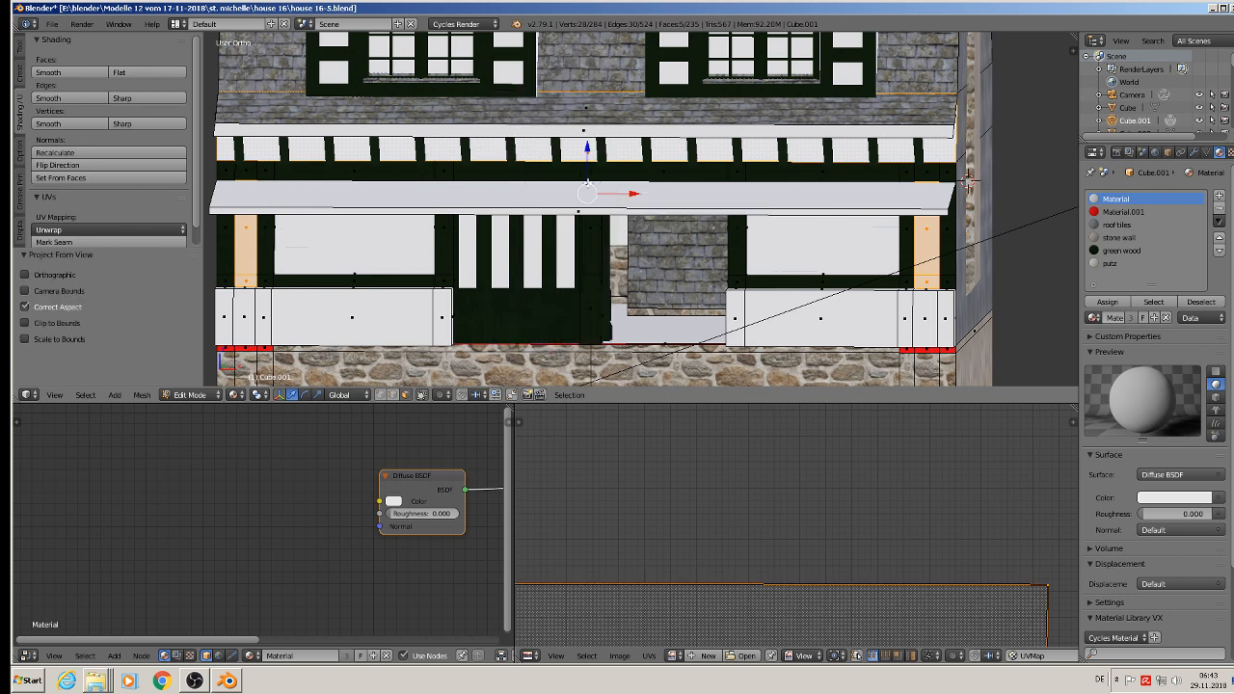
# Step: Assign the putz material to the selected infill and eaves wall faces
pyautogui.click(1124, 266)
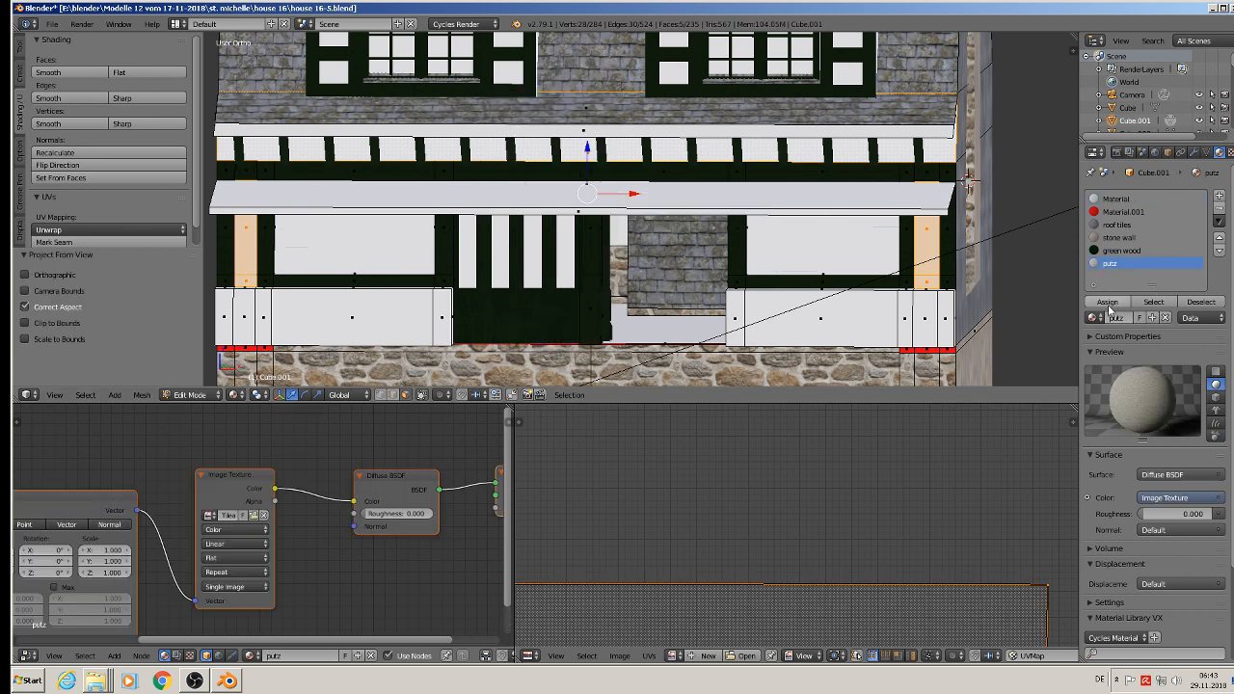
pyautogui.click(1108, 302)
pyautogui.scroll(1, 940, 316)
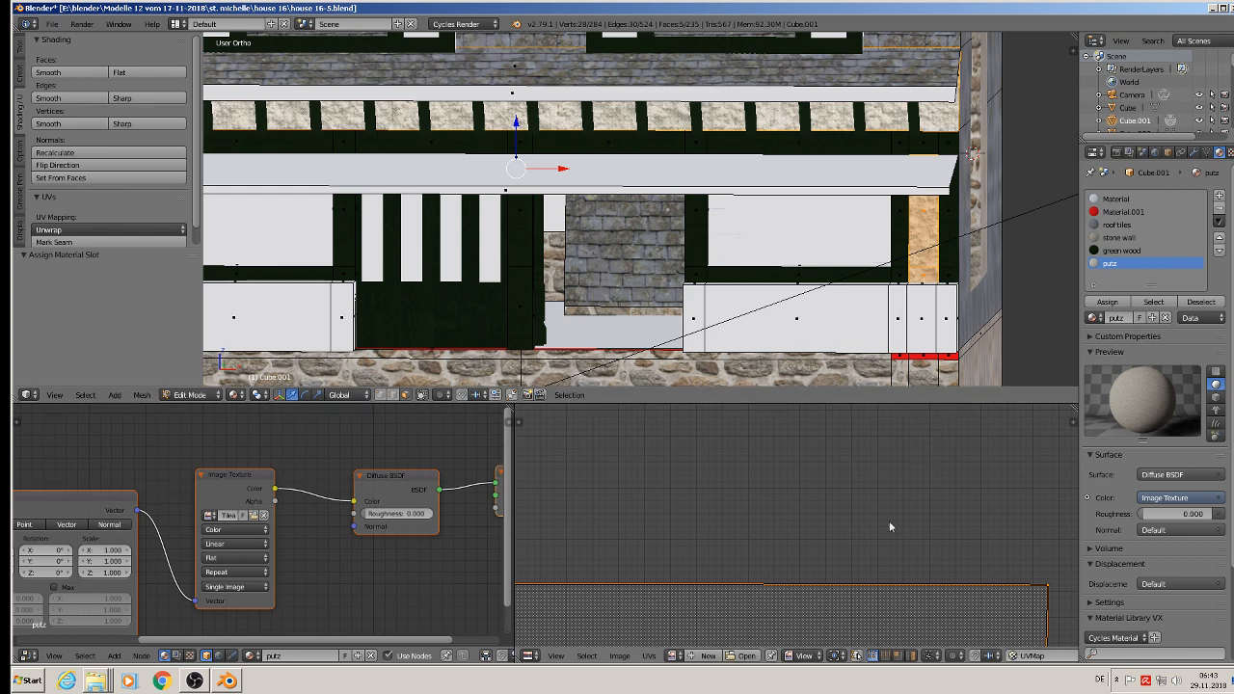
# Step: Scale the UV layout of the plastered infill and eaves wall faces up about 14.5 times and return to Object Mode
pyautogui.moveTo(867, 544); pyautogui.dragTo(865, 402, button='middle')
pyautogui.scroll(-4, 818, 566)
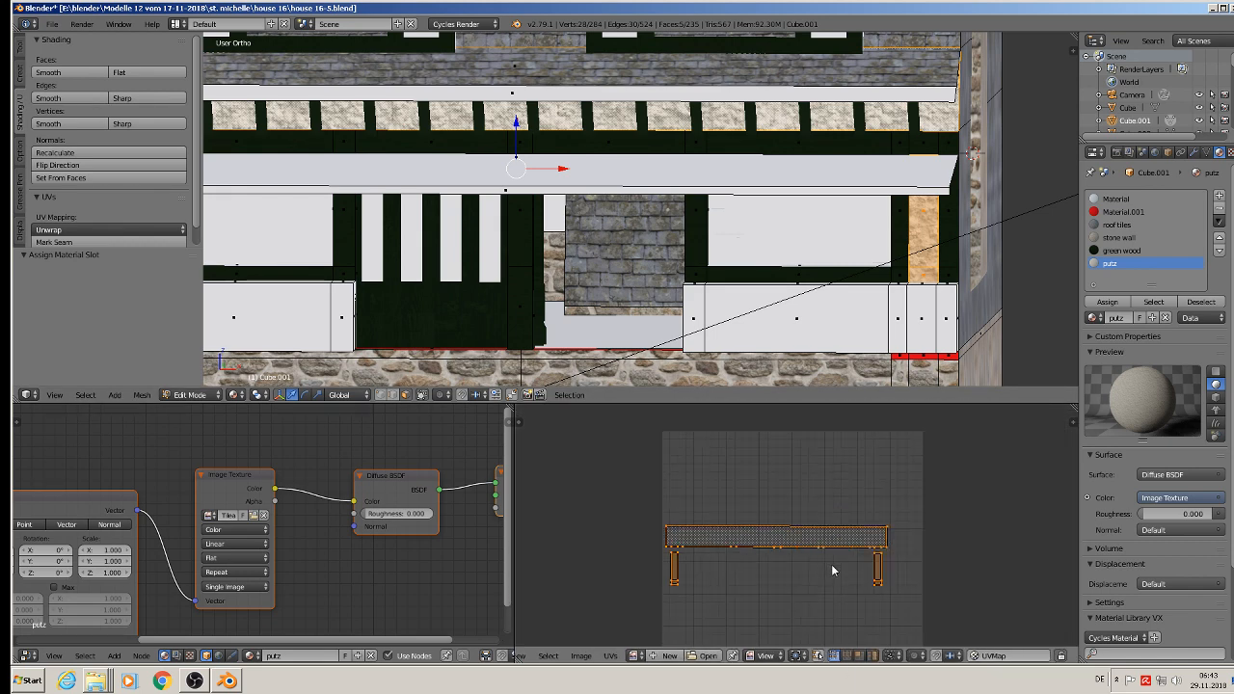
pyautogui.press('s')
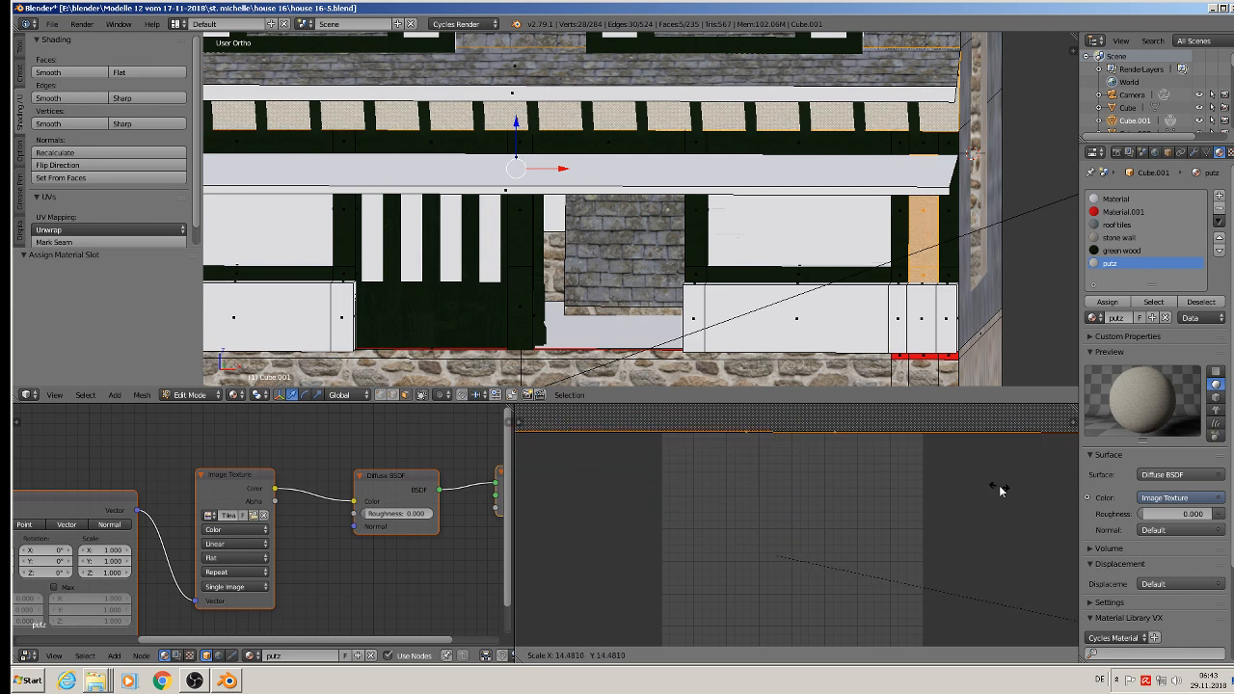
pyautogui.click(1000, 491)
pyautogui.press('Tab')
pyautogui.scroll(5, 940, 229)
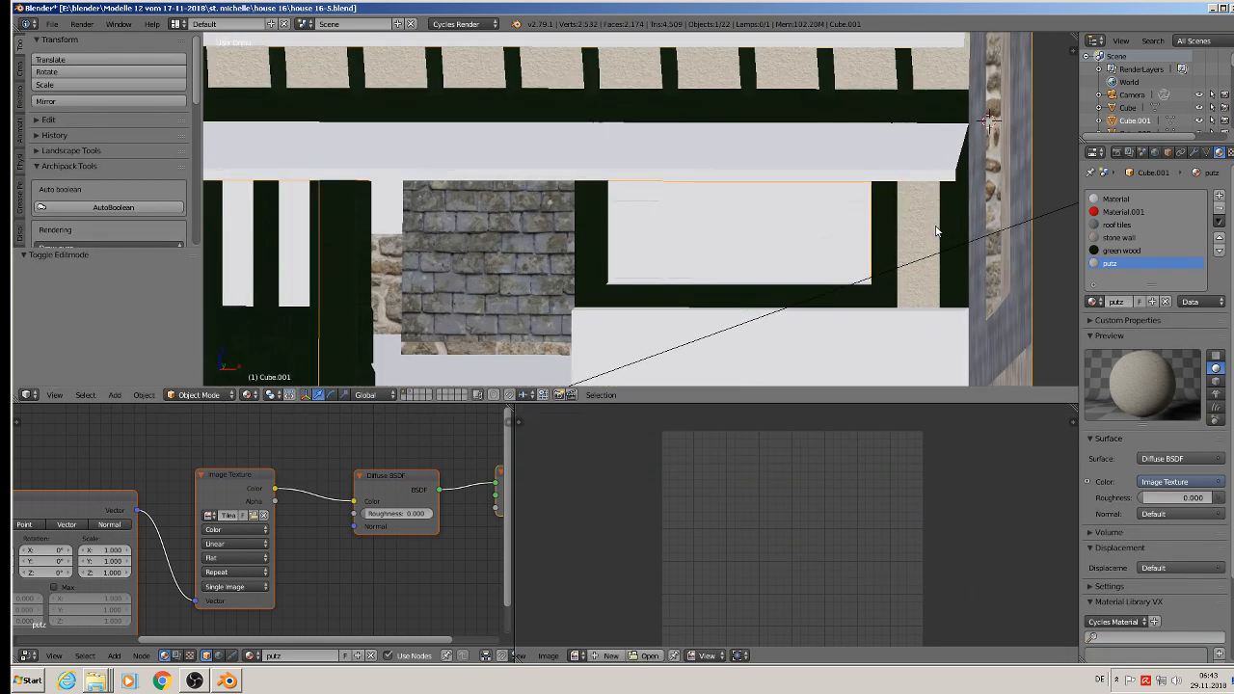
pyautogui.scroll(-6, 941, 230)
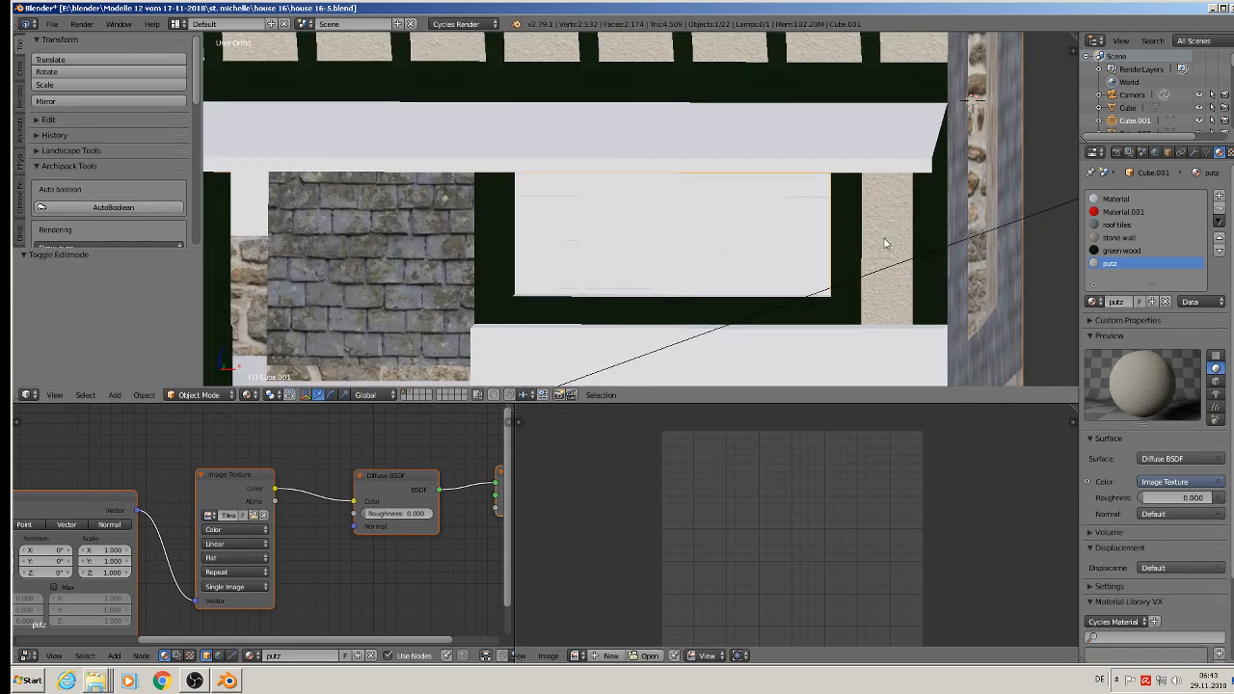
pyautogui.scroll(-2, 871, 259)
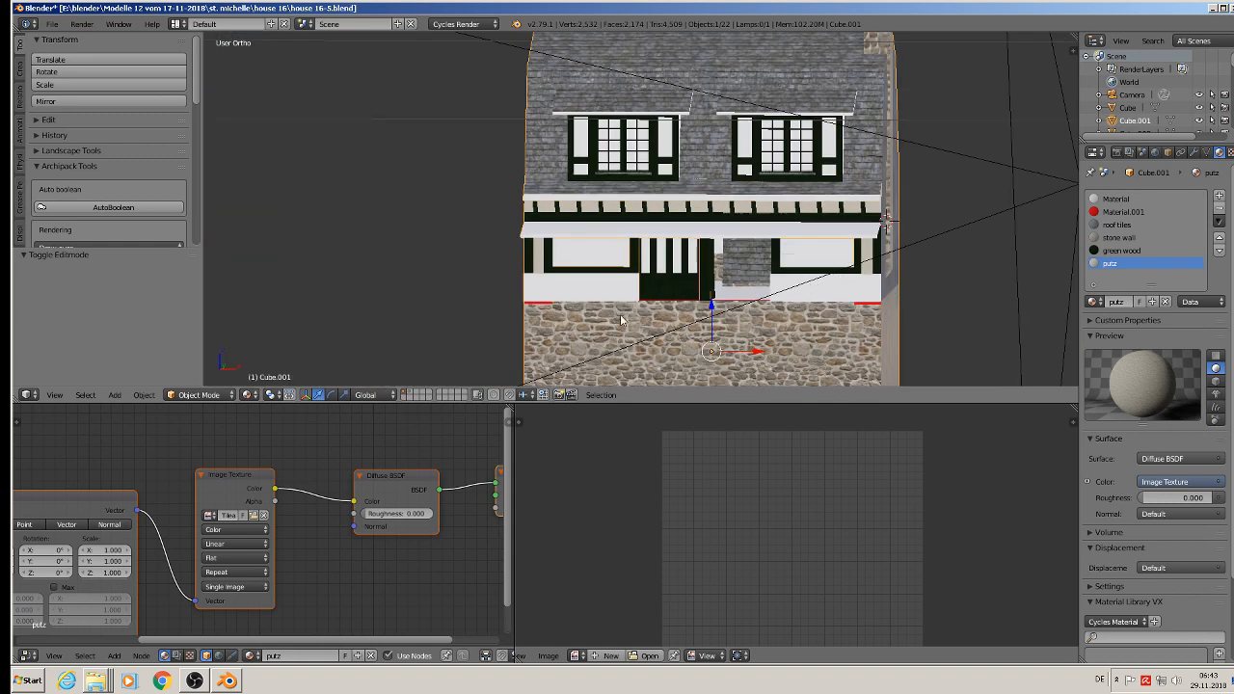
# Step: Clear the selection, select the left dormer object and save the blend file
pyautogui.press('Tab')
pyautogui.press('Tab')
pyautogui.press('a')
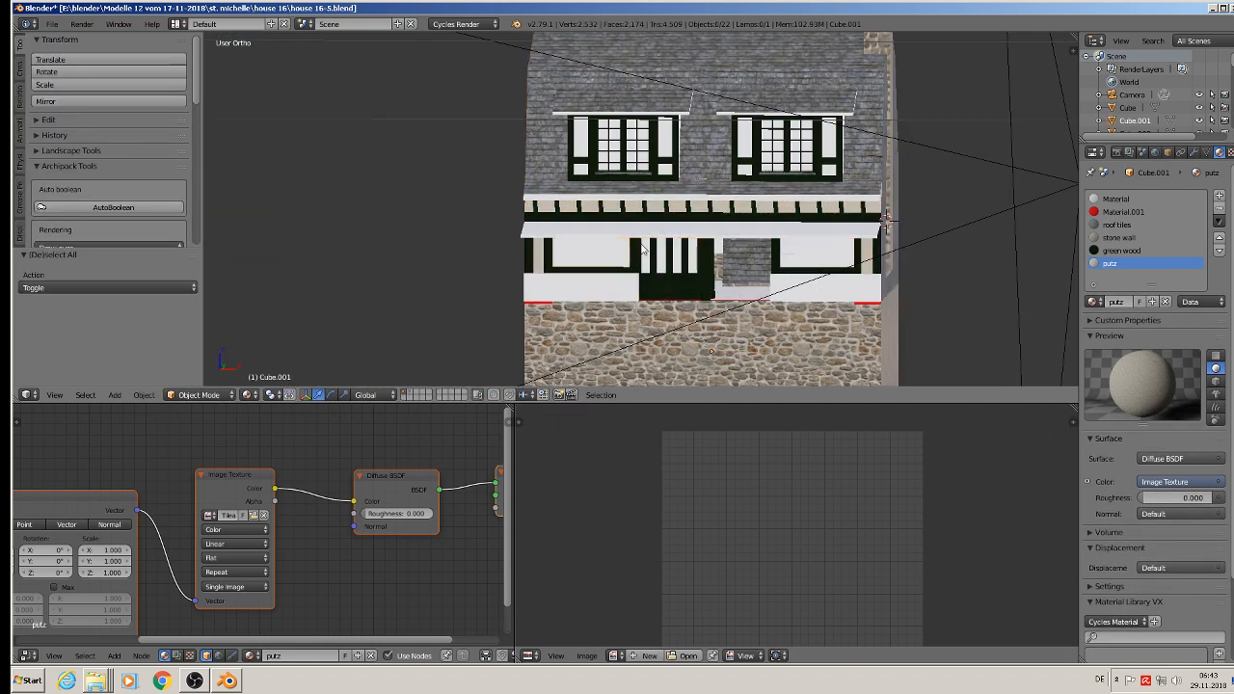
pyautogui.moveTo(612, 209); pyautogui.dragTo(650, 223, button='middle')
pyautogui.scroll(1, 665, 157)
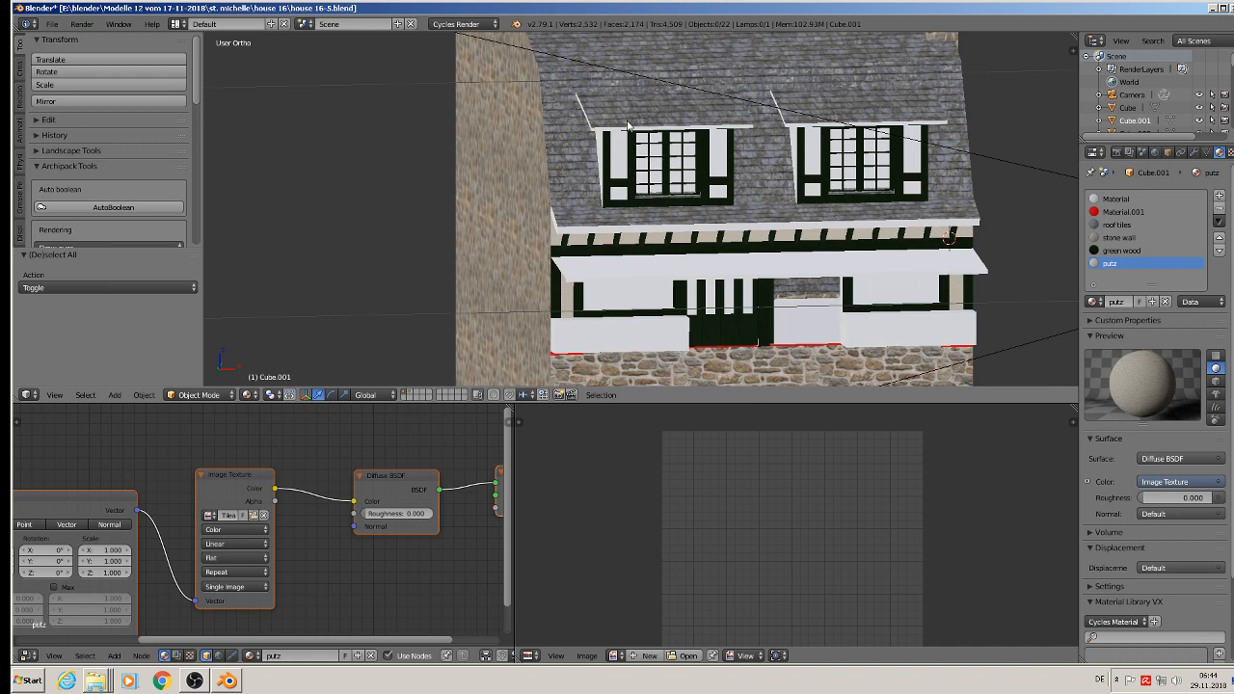
pyautogui.rightClick(627, 125)
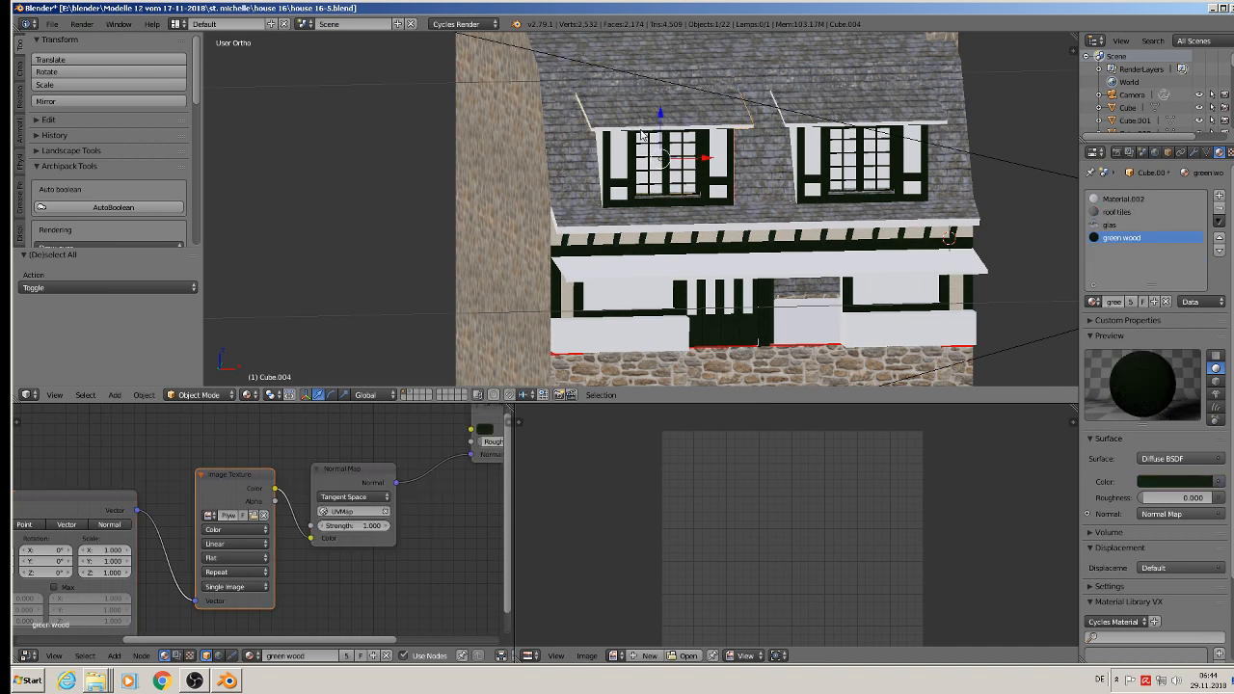
pyautogui.scroll(-6, 624, 182)
pyautogui.moveTo(809, 196); pyautogui.dragTo(715, 213, button='middle')
pyautogui.click(52, 24)
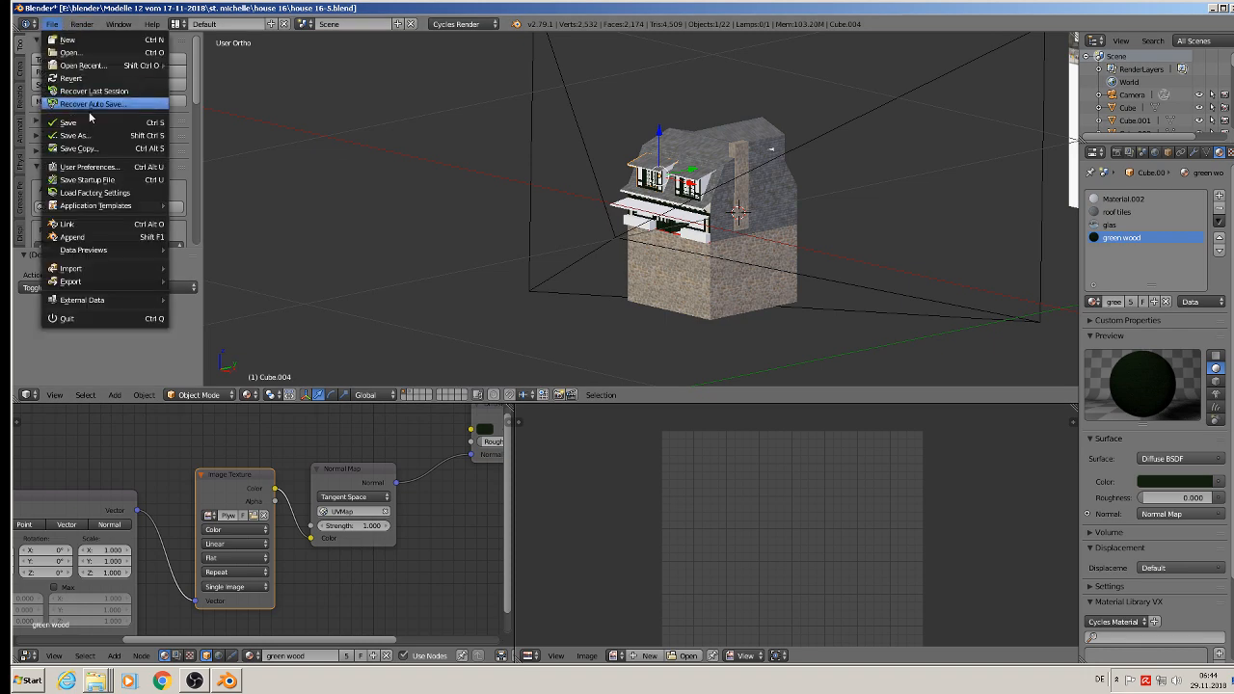
pyautogui.click(86, 119)
# Step: Examine the reference photos for the covering on the side walls of the dormers
pyautogui.scroll(3, 634, 160)
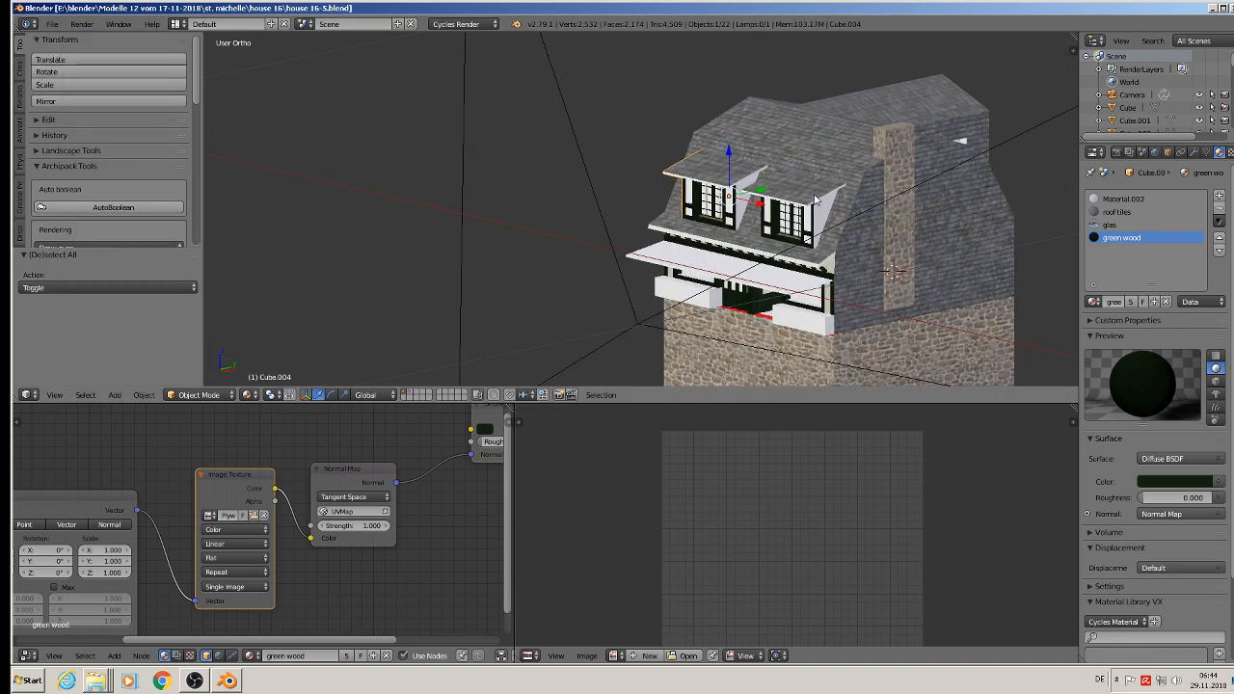
pyautogui.keyDown('shift'); pyautogui.moveTo(817, 214); pyautogui.dragTo(208, 230, button='middle'); pyautogui.keyUp('shift')
pyautogui.keyDown('shift'); pyautogui.moveTo(1109, 205); pyautogui.dragTo(233, 287, button='middle'); pyautogui.keyUp('shift')
pyautogui.scroll(-3, 465, 203)
pyautogui.keyDown('shift'); pyautogui.moveTo(599, 109); pyautogui.dragTo(600, 274, button='middle'); pyautogui.keyUp('shift')
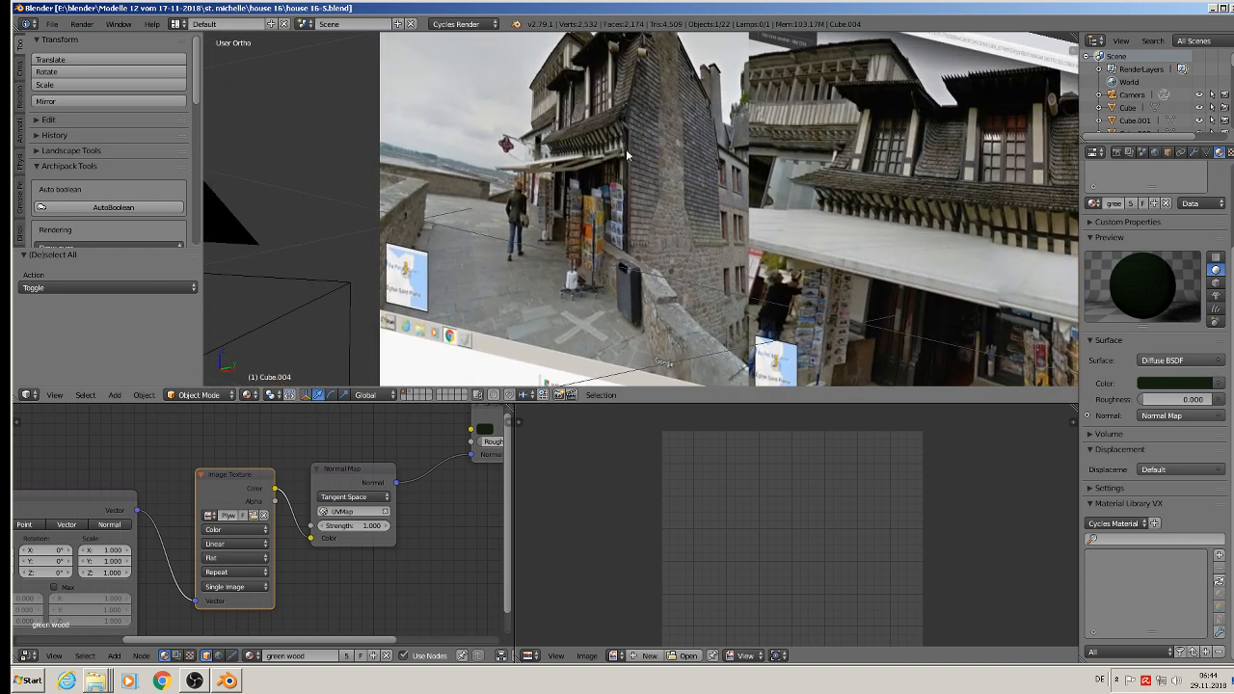
pyautogui.scroll(3, 637, 116)
pyautogui.keyDown('shift'); pyautogui.moveTo(641, 82); pyautogui.dragTo(597, 160, button='middle'); pyautogui.keyUp('shift')
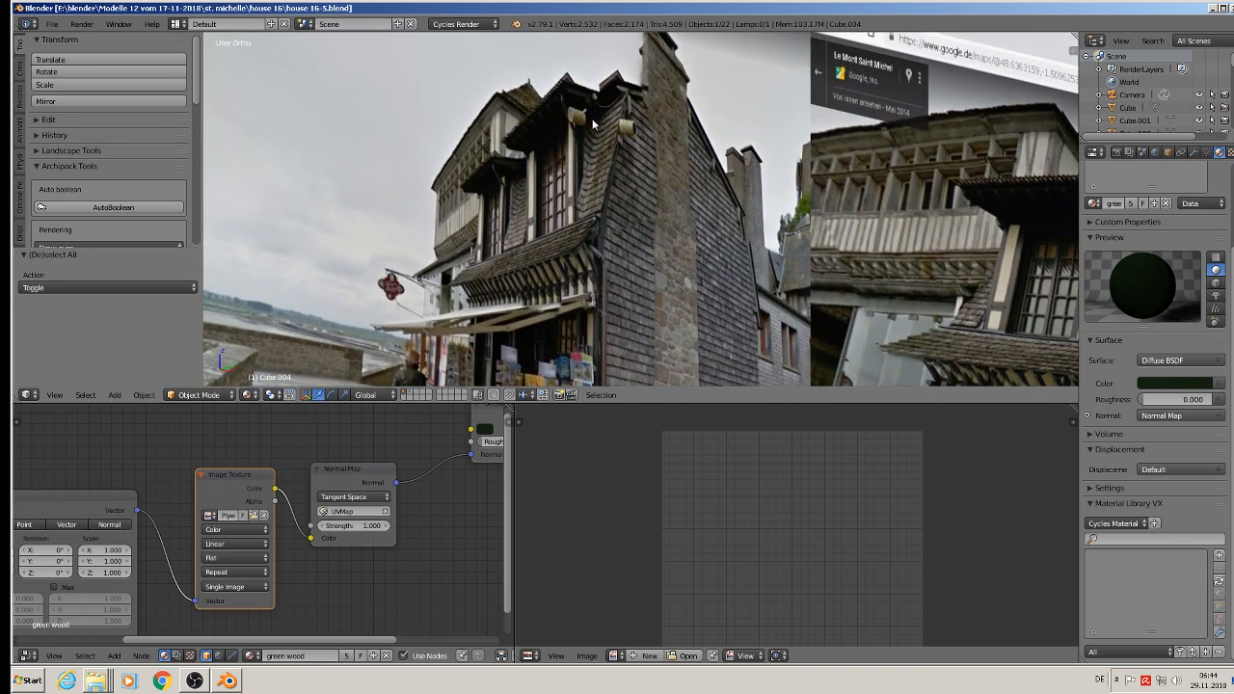
pyautogui.scroll(-8, 586, 178)
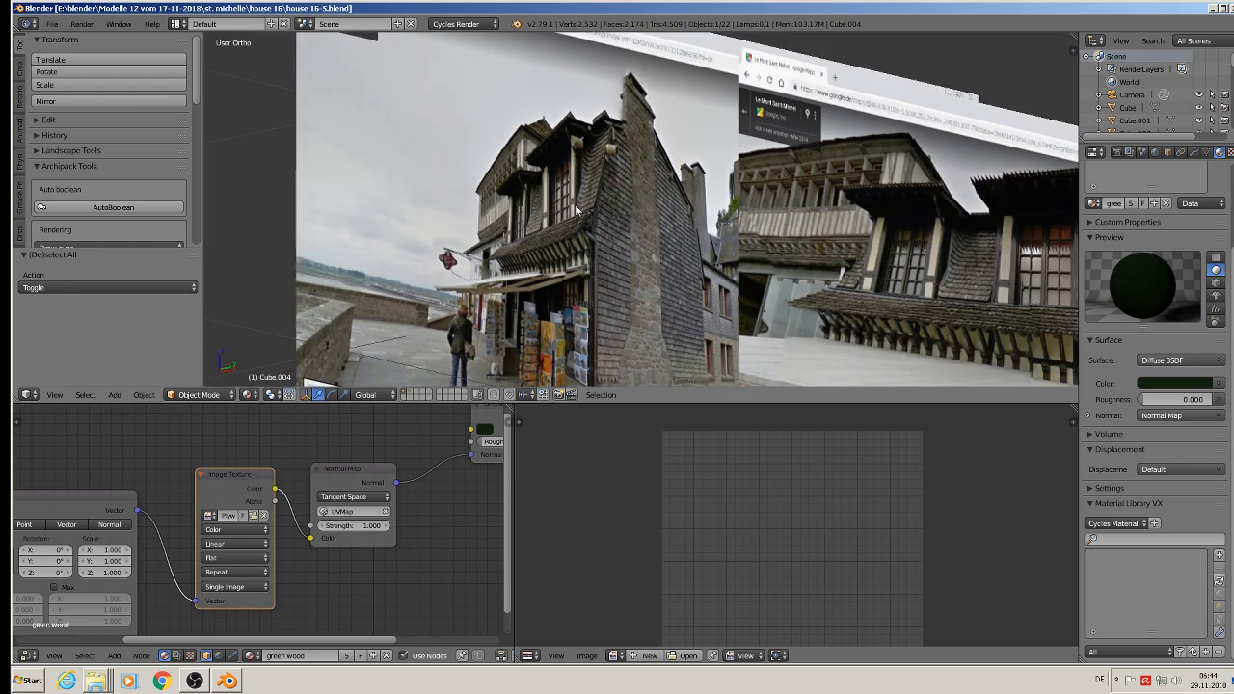
pyautogui.keyDown('shift'); pyautogui.moveTo(503, 280); pyautogui.dragTo(801, 307, button='middle'); pyautogui.keyUp('shift')
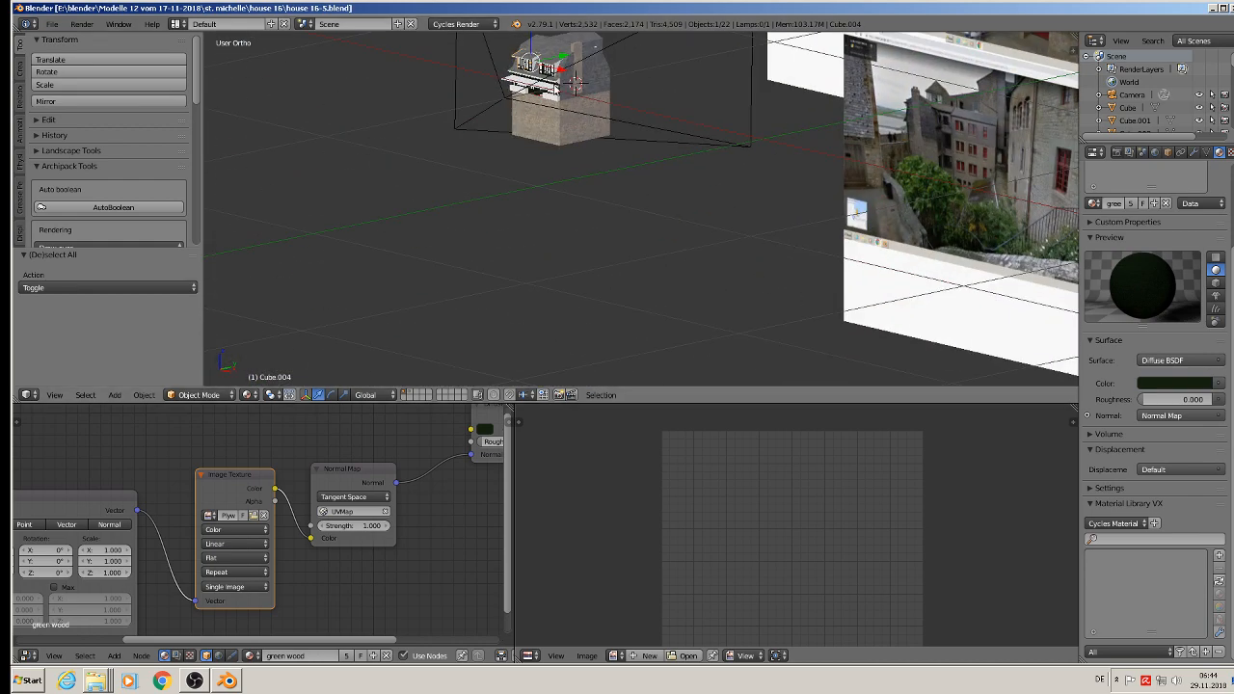
# Step: In Edit Mode on the right dormer, select the faces of its side wall facing the chimney
pyautogui.scroll(6, 564, 67)
pyautogui.scroll(2, 564, 67)
pyautogui.rightClick(598, 87)
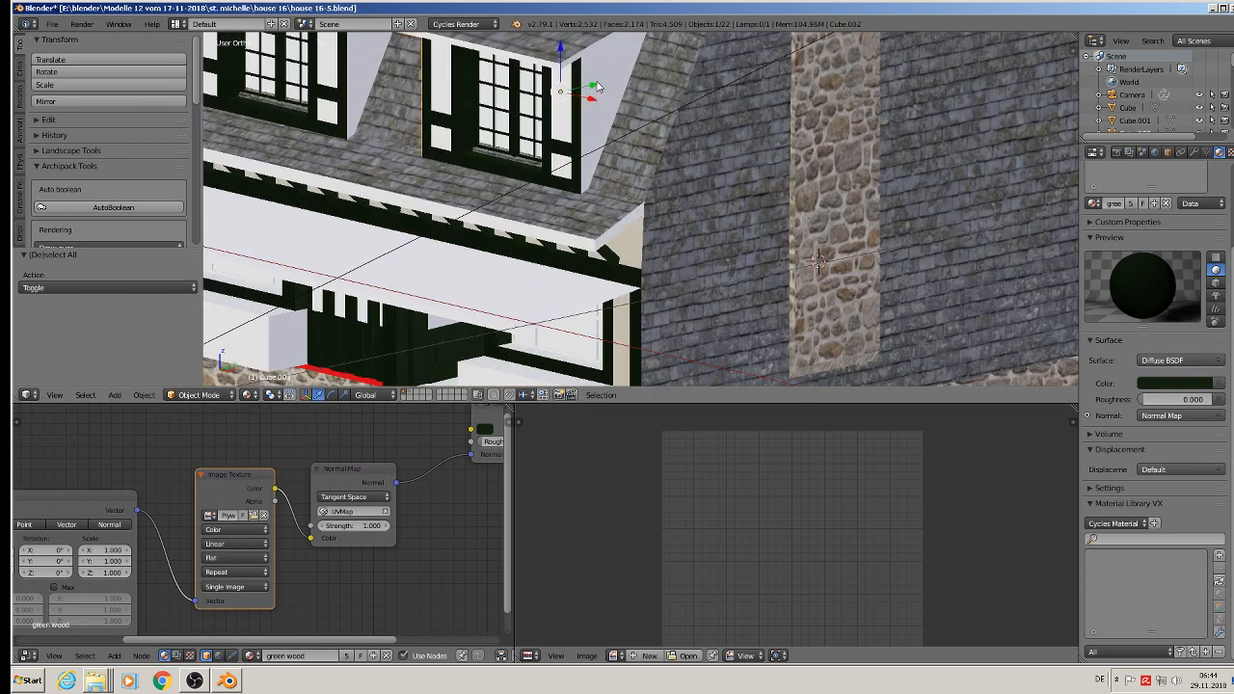
pyautogui.press('Tab')
pyautogui.keyDown('shift'); pyautogui.rightClick(593, 167); pyautogui.keyUp('shift')
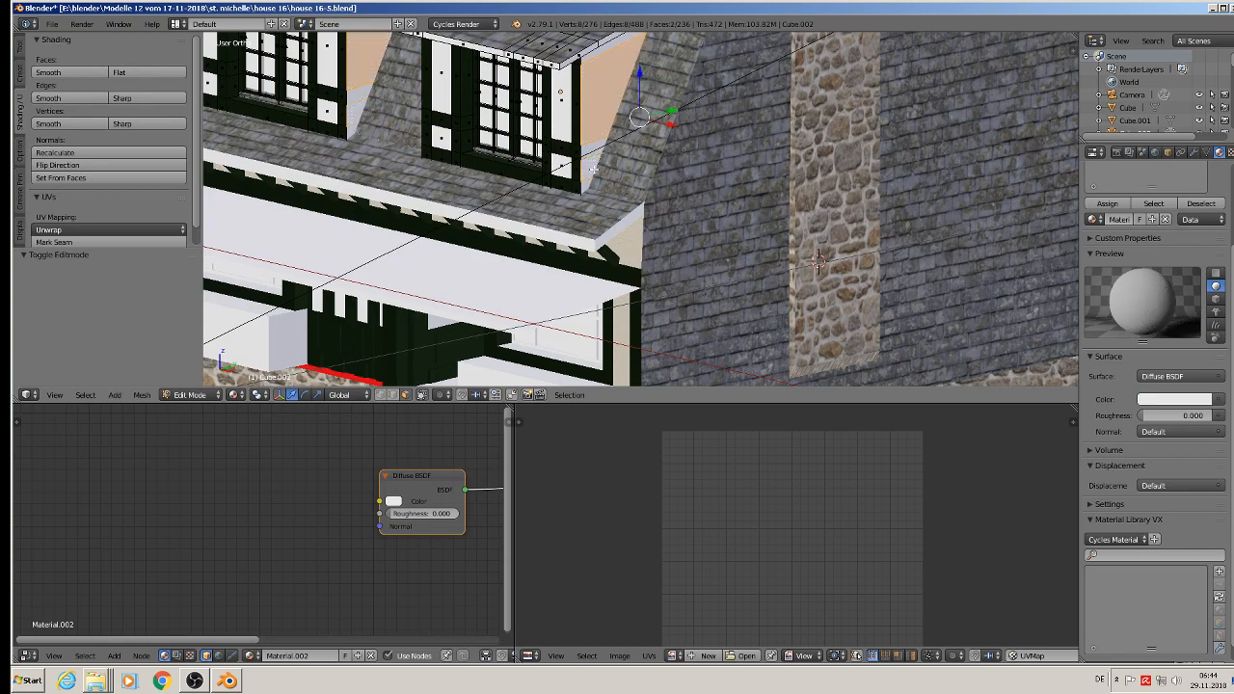
pyautogui.keyDown('shift'); pyautogui.rightClick(585, 188); pyautogui.keyUp('shift')
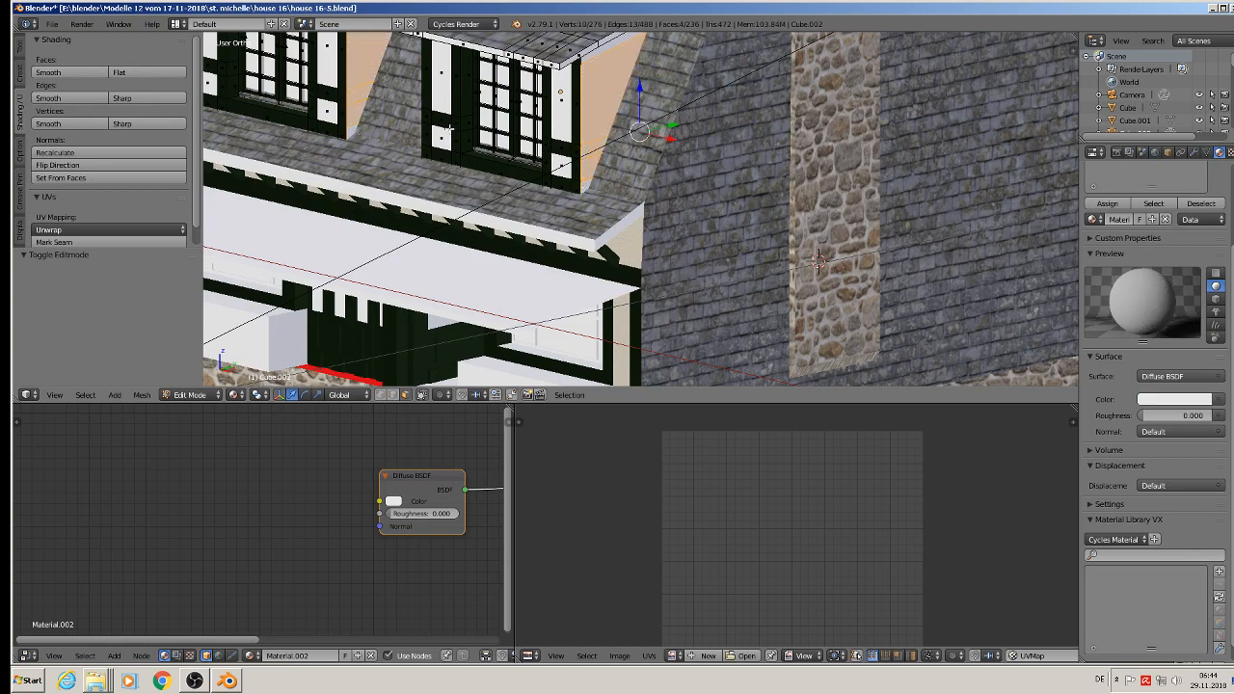
# Step: Add the narrow faces below the roof and near the base of the dormer's opposite side wall to the selection
pyautogui.moveTo(417, 129); pyautogui.dragTo(541, 256, button='middle')
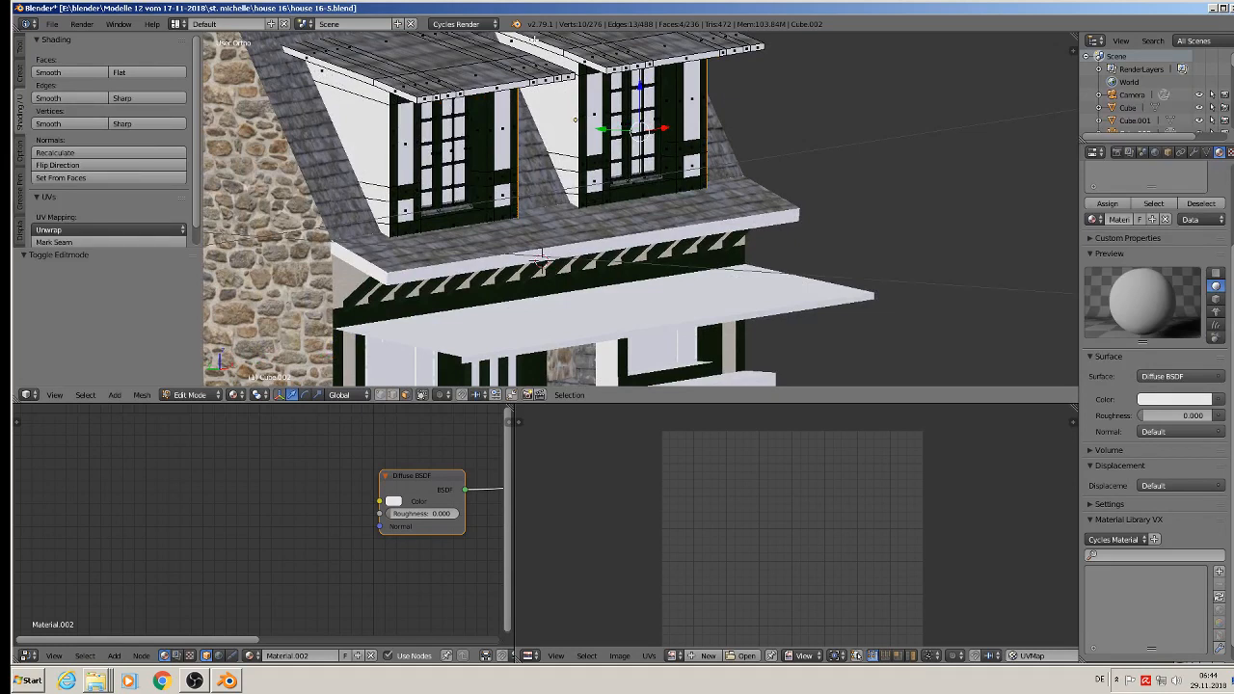
pyautogui.keyDown('shift'); pyautogui.rightClick(533, 42); pyautogui.keyUp('shift')
pyautogui.keyDown('shift'); pyautogui.rightClick(533, 45); pyautogui.keyUp('shift')
pyautogui.keyDown('shift'); pyautogui.rightClick(523, 45); pyautogui.keyUp('shift')
pyautogui.keyDown('shift'); pyautogui.rightClick(563, 166); pyautogui.keyUp('shift')
pyautogui.keyDown('shift'); pyautogui.rightClick(570, 184); pyautogui.keyUp('shift')
pyautogui.keyDown('shift'); pyautogui.rightClick(572, 199); pyautogui.keyUp('shift')
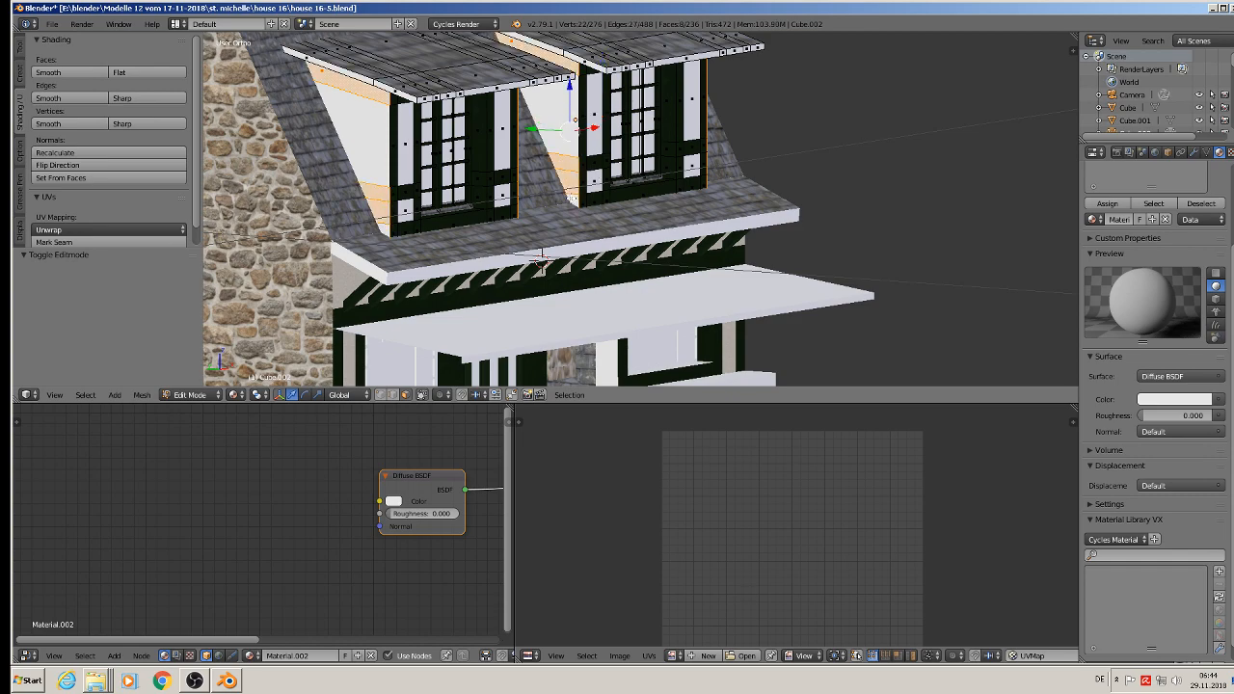
# Step: Add one more upper side face of the dormer and unwrap the selection from a straight side view with Project From View
pyautogui.moveTo(798, 177); pyautogui.dragTo(559, 167, button='middle')
pyautogui.keyDown('shift'); pyautogui.rightClick(555, 67); pyautogui.keyUp('shift')
pyautogui.moveTo(575, 110); pyautogui.dragTo(574, 100, button='middle')
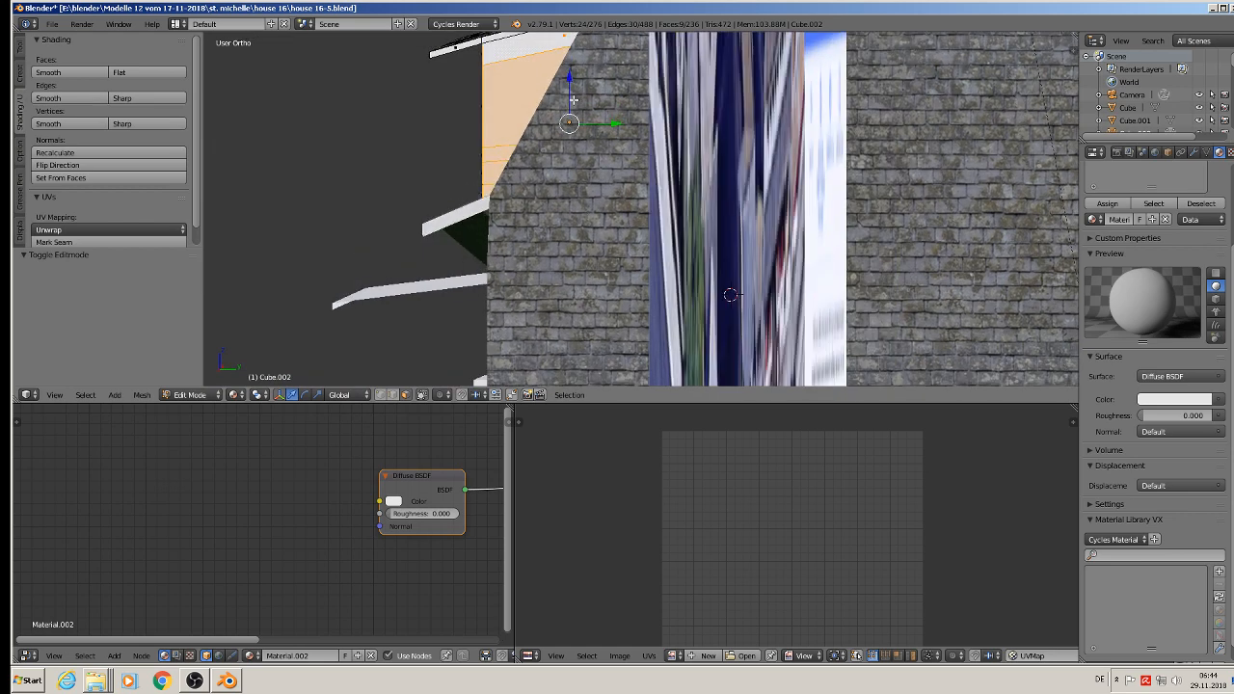
pyautogui.press('u')
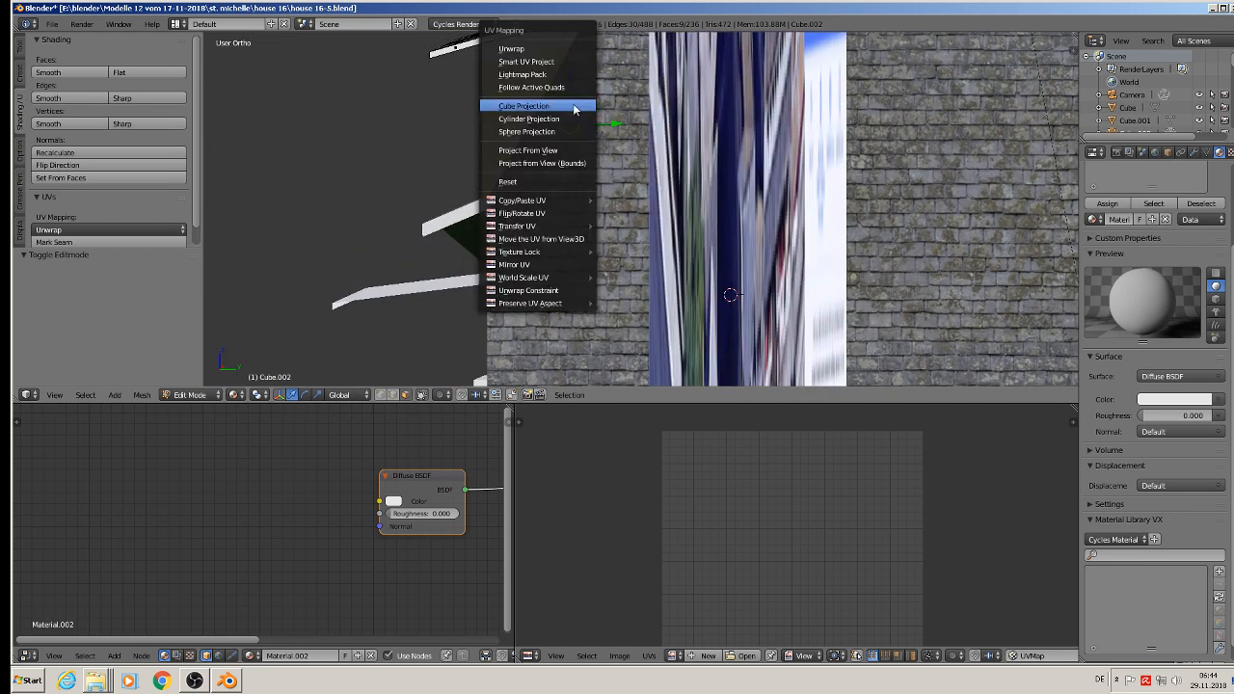
pyautogui.click(555, 151)
# Step: Assign the roof tiles material to the selected dormer side faces
pyautogui.scroll(3, 1194, 215)
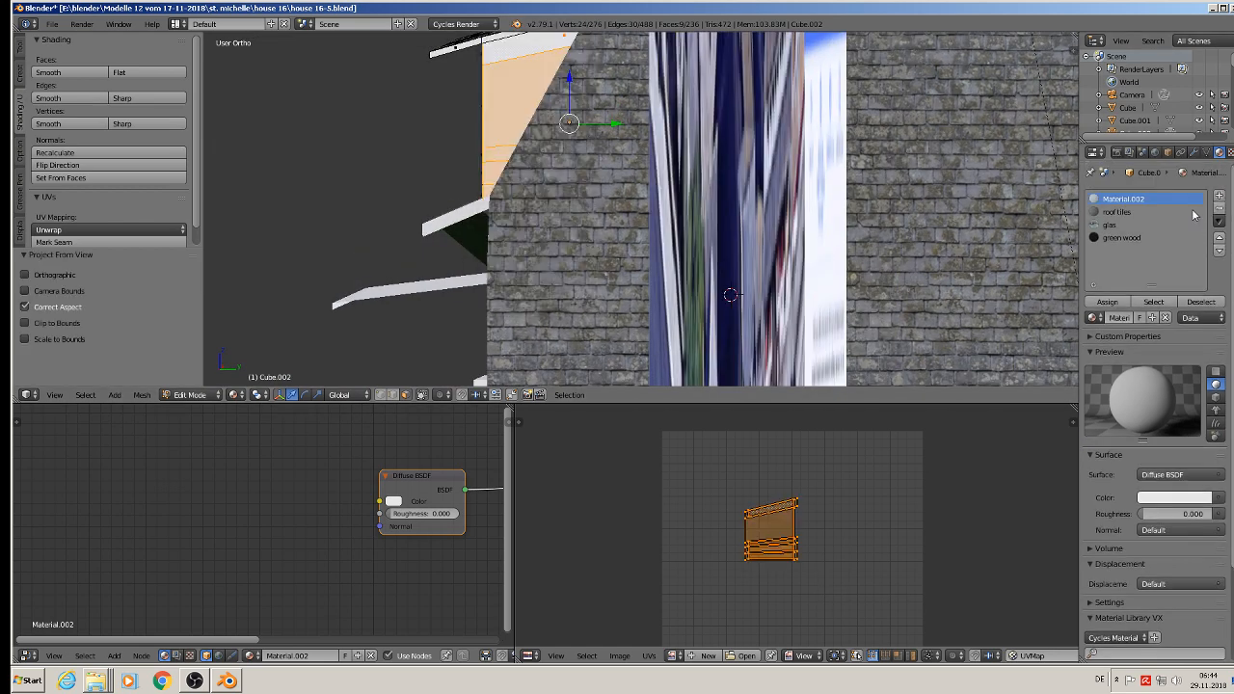
pyautogui.click(1119, 213)
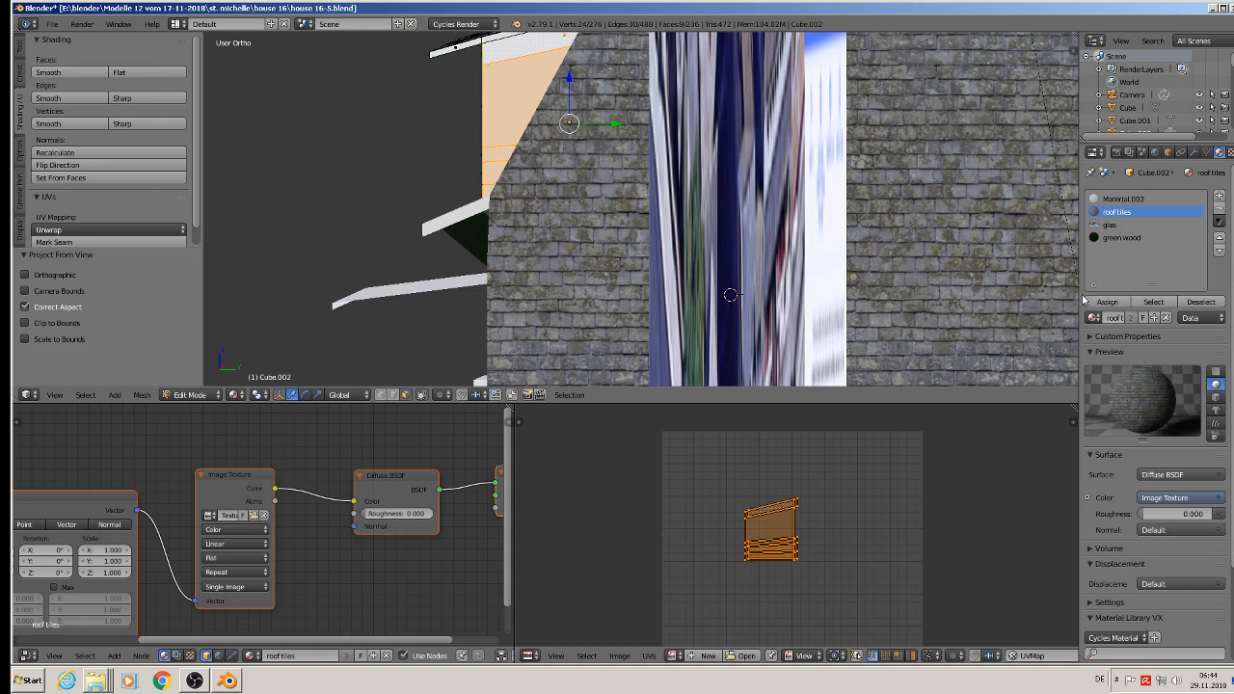
pyautogui.click(1102, 302)
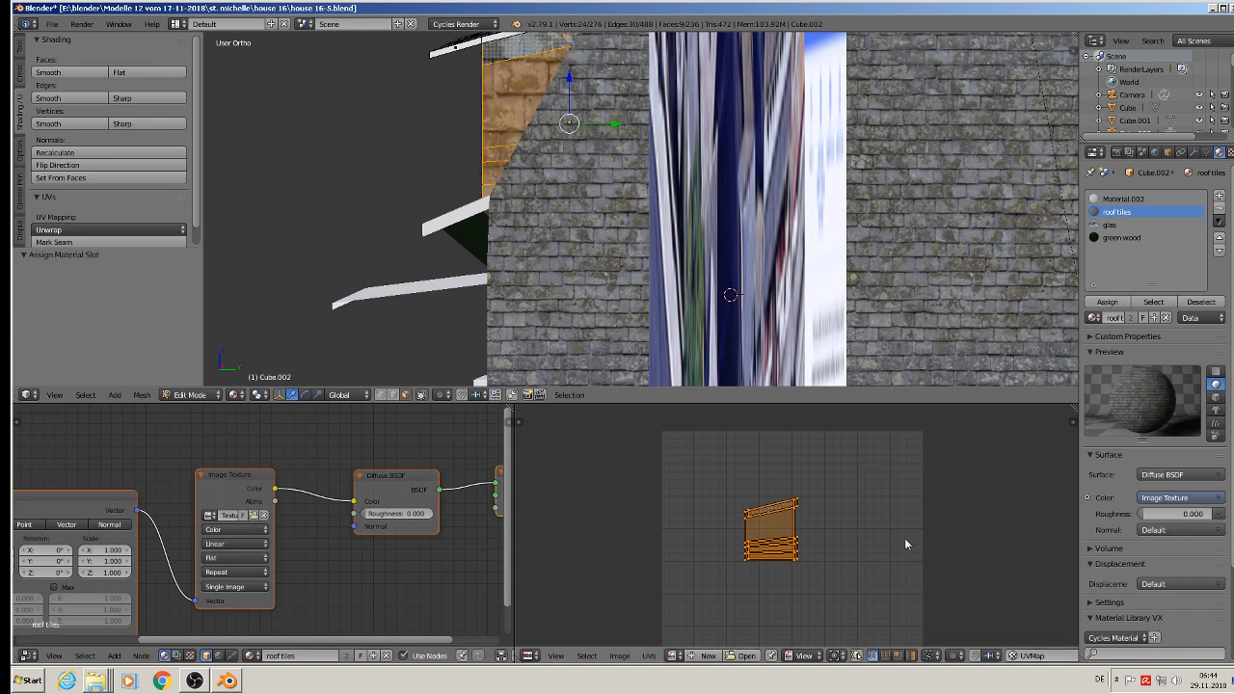
# Step: Scale the dormer side faces' UV layout up about three times and return to Object Mode
pyautogui.press('s')
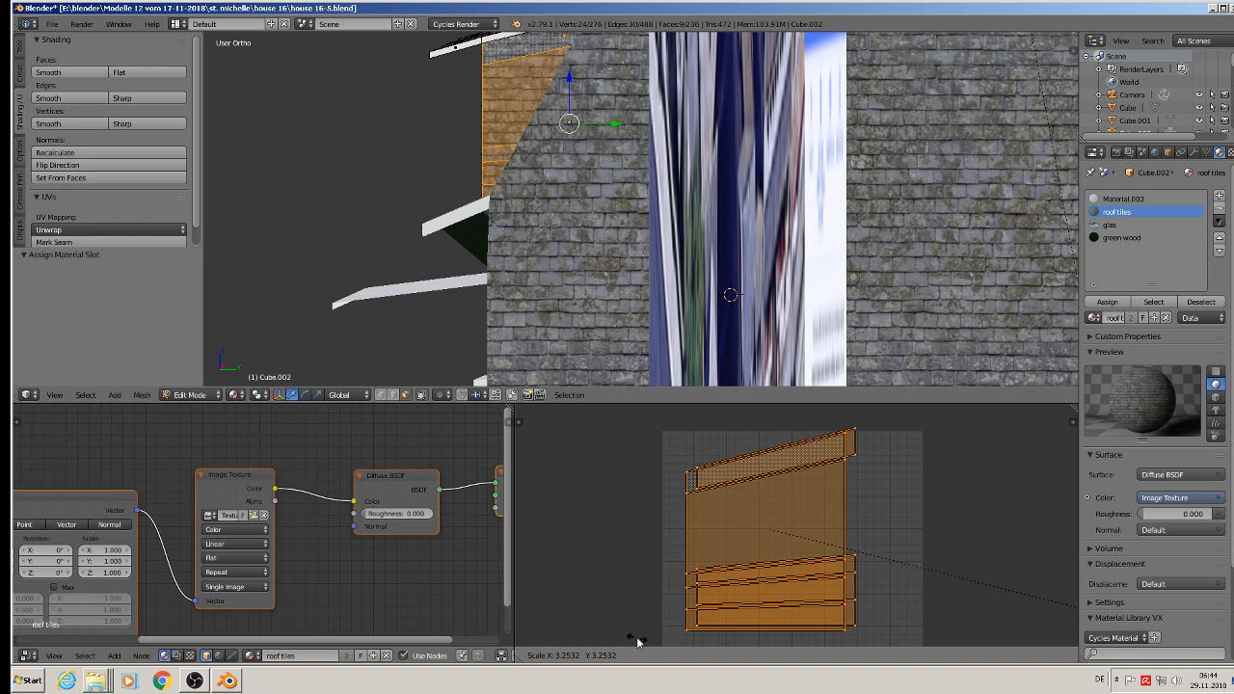
pyautogui.click(588, 637)
pyautogui.moveTo(406, 359)
pyautogui.mouseDown(button='middle')
pyautogui.moveTo(496, 297)
pyautogui.moveTo(526, 306)
pyautogui.moveTo(537, 287)
pyautogui.moveTo(507, 243)
pyautogui.moveTo(417, 188)
pyautogui.moveTo(375, 217)
pyautogui.mouseUp(button='middle')
pyautogui.press('Tab')
pyautogui.scroll(-3, 537, 286)
# Step: In Edit Mode, select the tall and small white infill panels on both sides of the dormer window
pyautogui.press('Tab')
pyautogui.scroll(4, 390, 159)
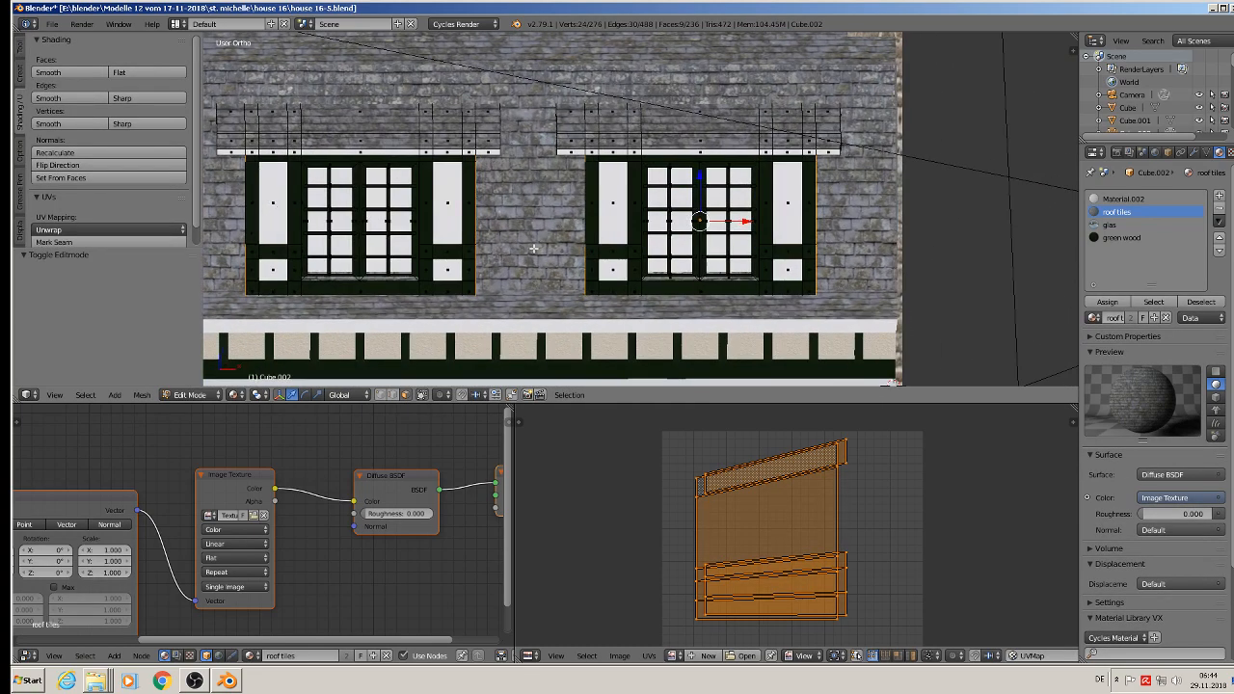
pyautogui.rightClick(608, 198)
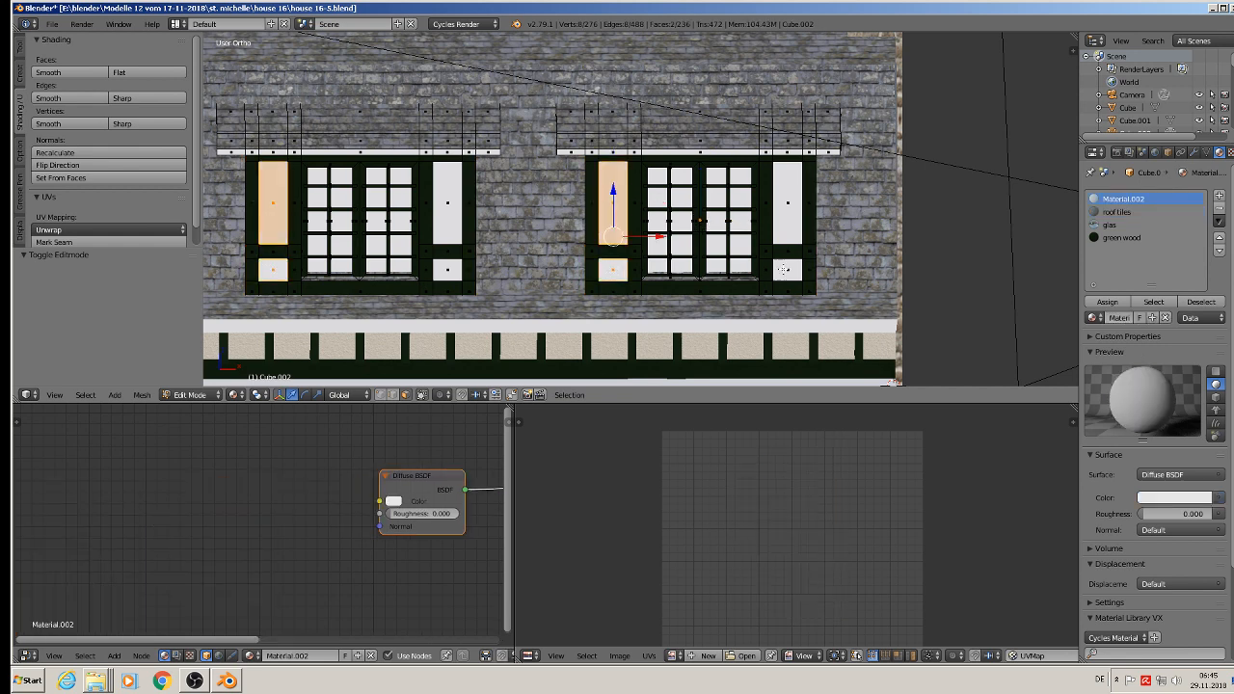
pyautogui.keyDown('shift'); pyautogui.rightClick(784, 270); pyautogui.keyUp('shift')
pyautogui.keyDown('shift'); pyautogui.rightClick(802, 203); pyautogui.keyUp('shift')
pyautogui.keyDown('shift'); pyautogui.rightClick(810, 206); pyautogui.keyUp('shift')
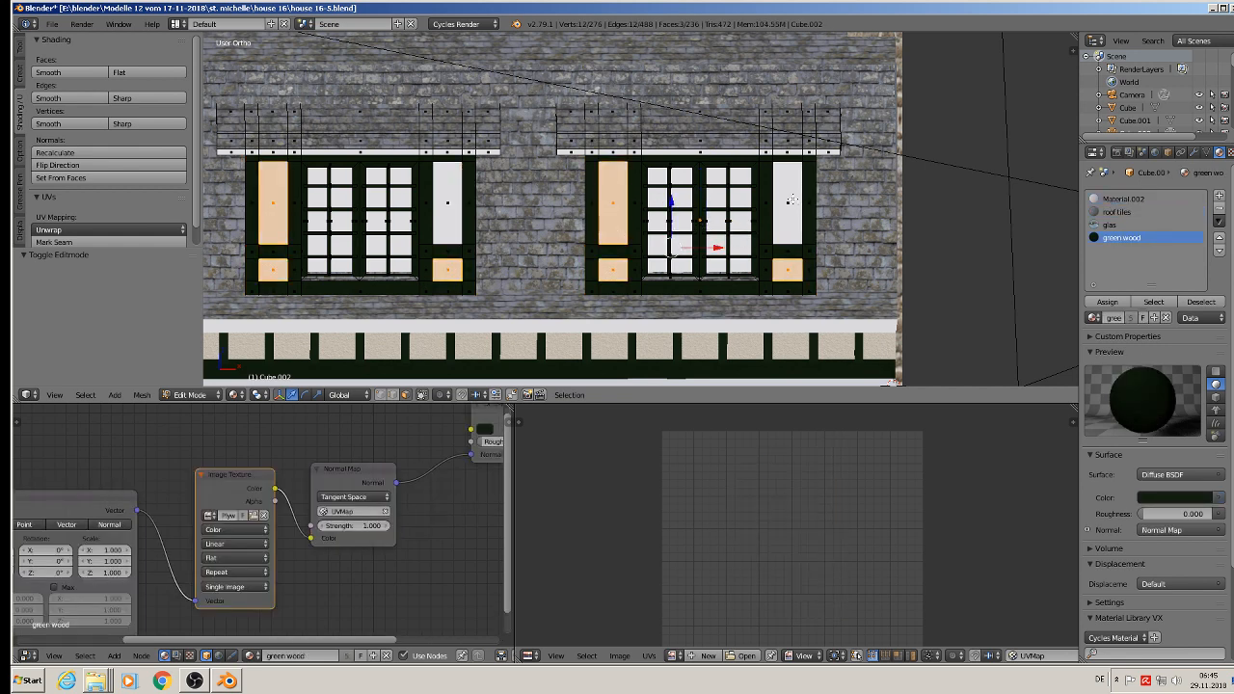
# Step: Add a material slot to the dormer and load the existing putz material into it
pyautogui.click(1219, 196)
pyautogui.click(1093, 317)
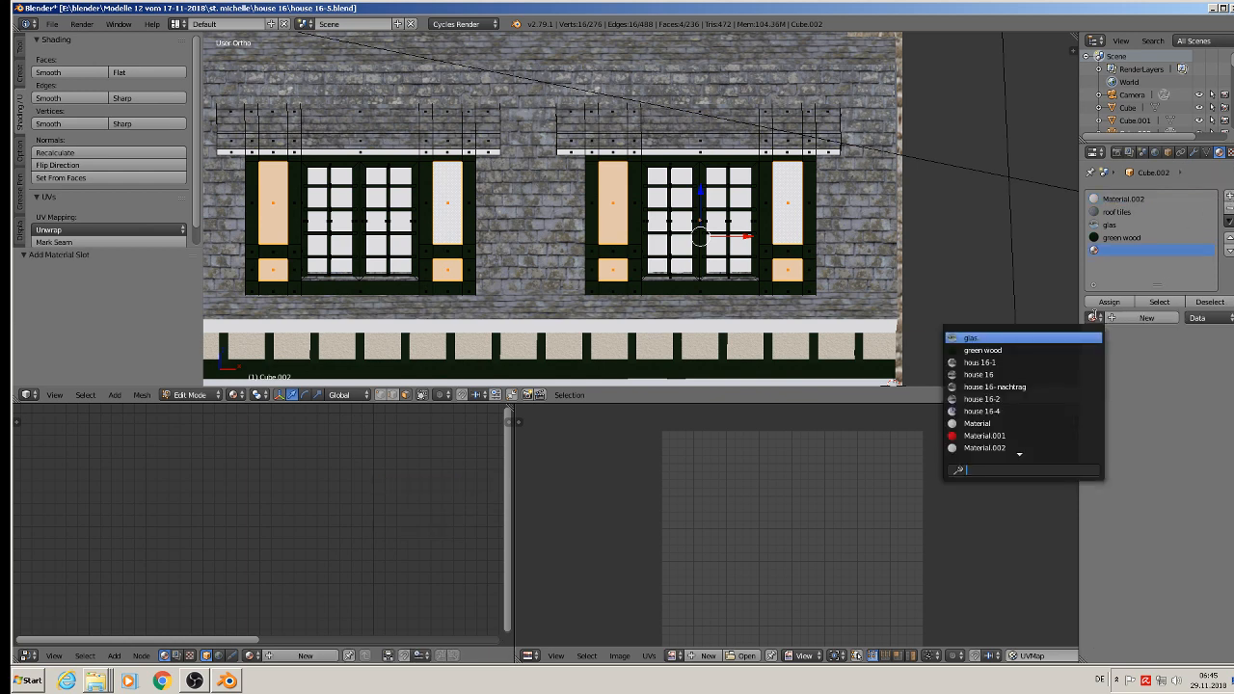
pyautogui.scroll(-7, 1030, 439)
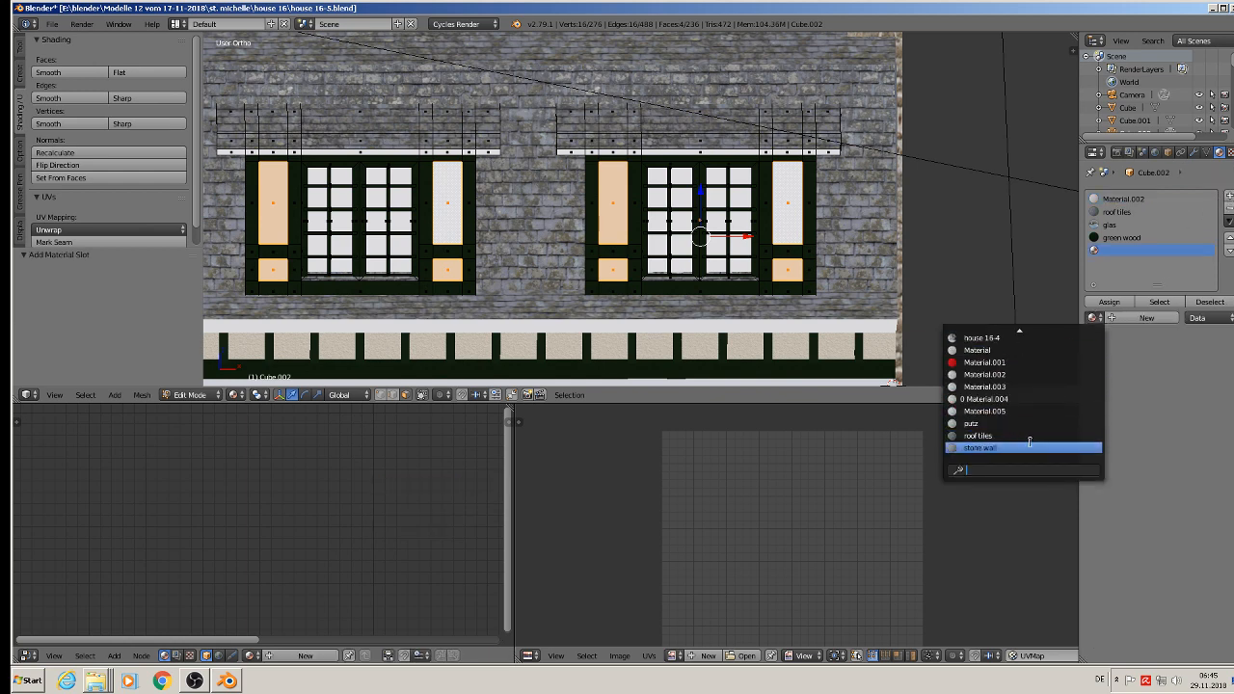
pyautogui.click(1014, 424)
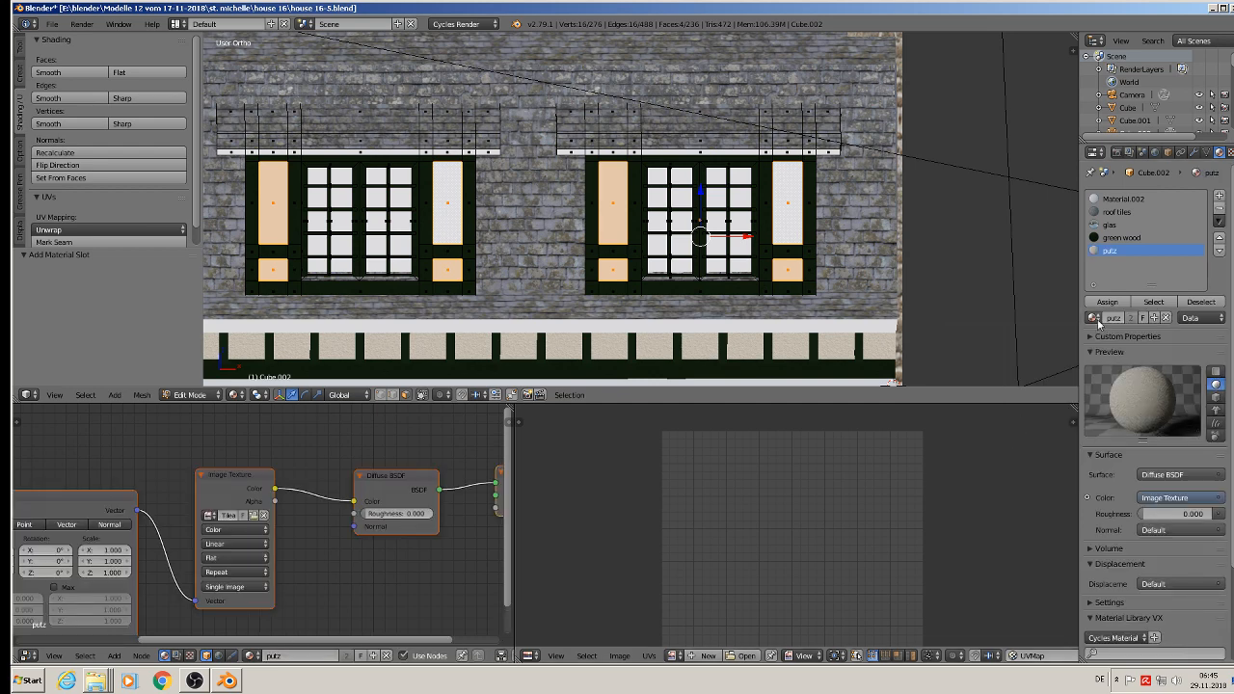
# Step: Unwrap the selected infill panels with Project From View and assign the putz material to them
pyautogui.press('u')
pyautogui.click(747, 249)
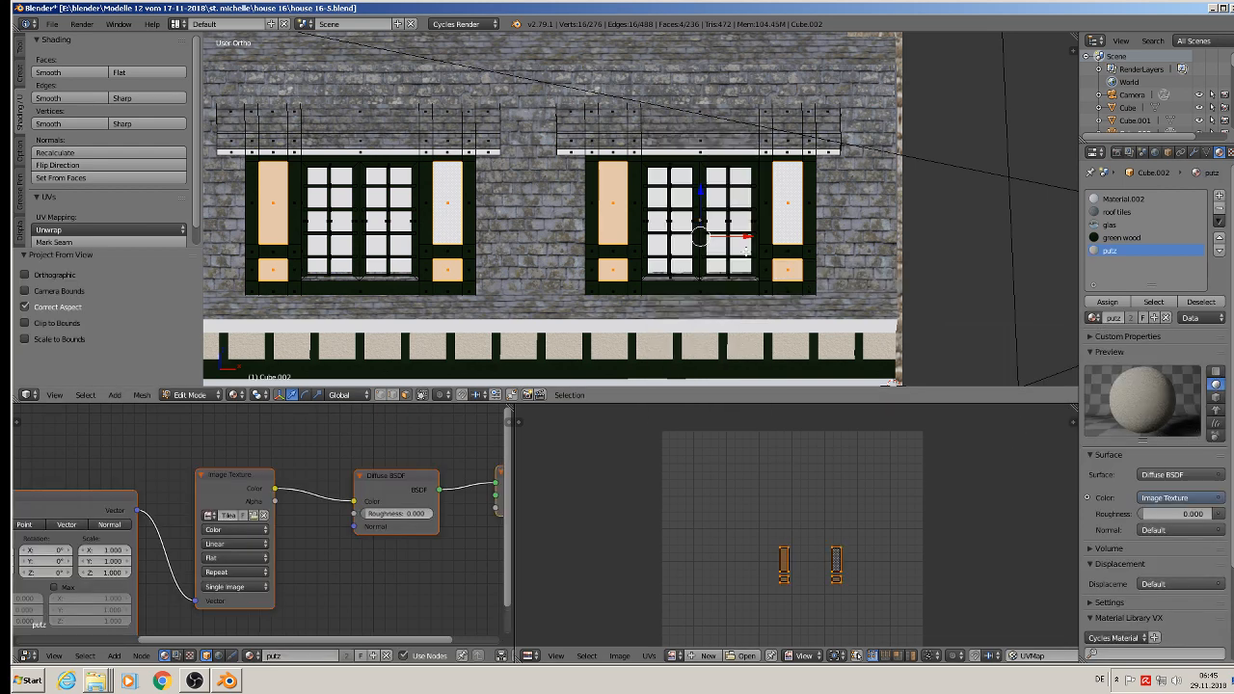
pyautogui.click(1109, 302)
# Step: Scale the infill panels' UV layout up about 14 times and return to Object Mode
pyautogui.press('KP_Decimal')
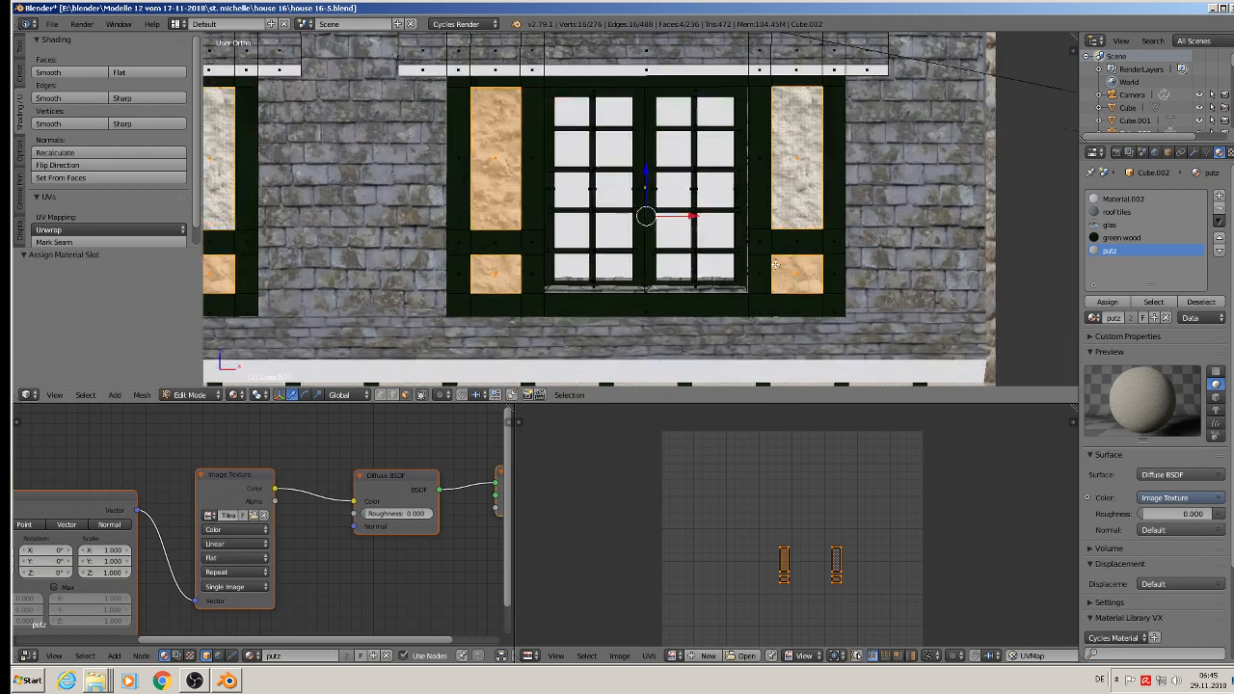
pyautogui.press('s')
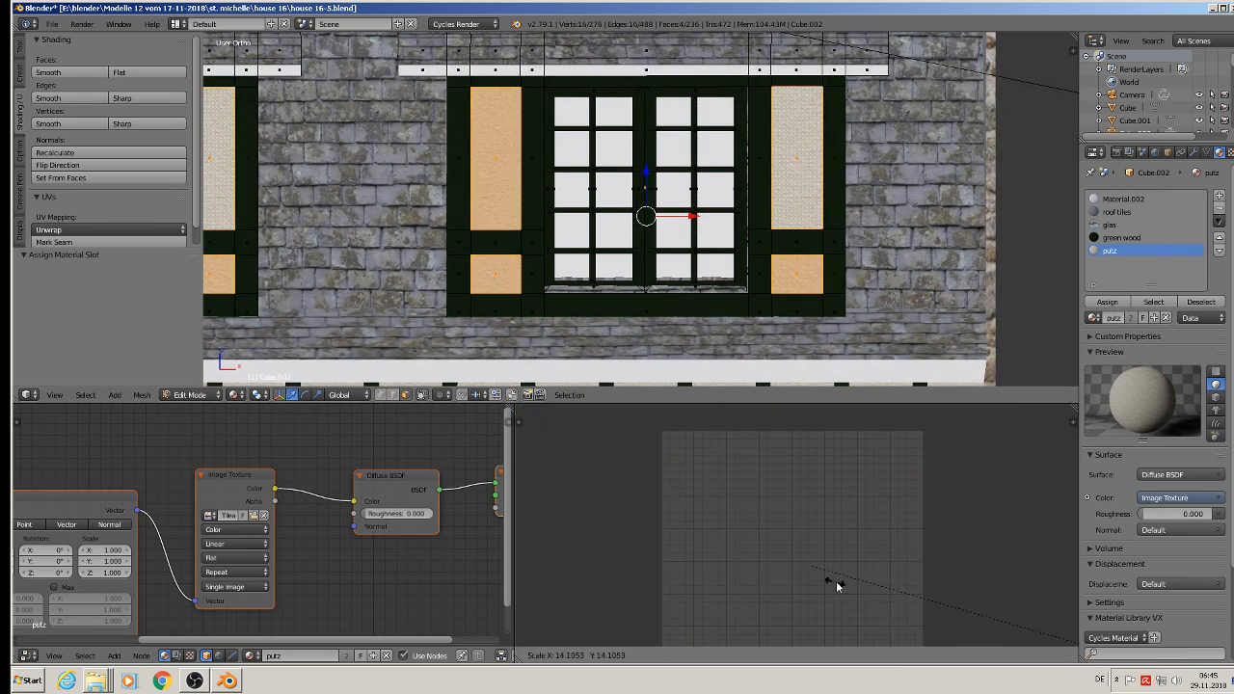
pyautogui.click(952, 416)
pyautogui.press('Tab')
pyautogui.scroll(-3, 676, 153)
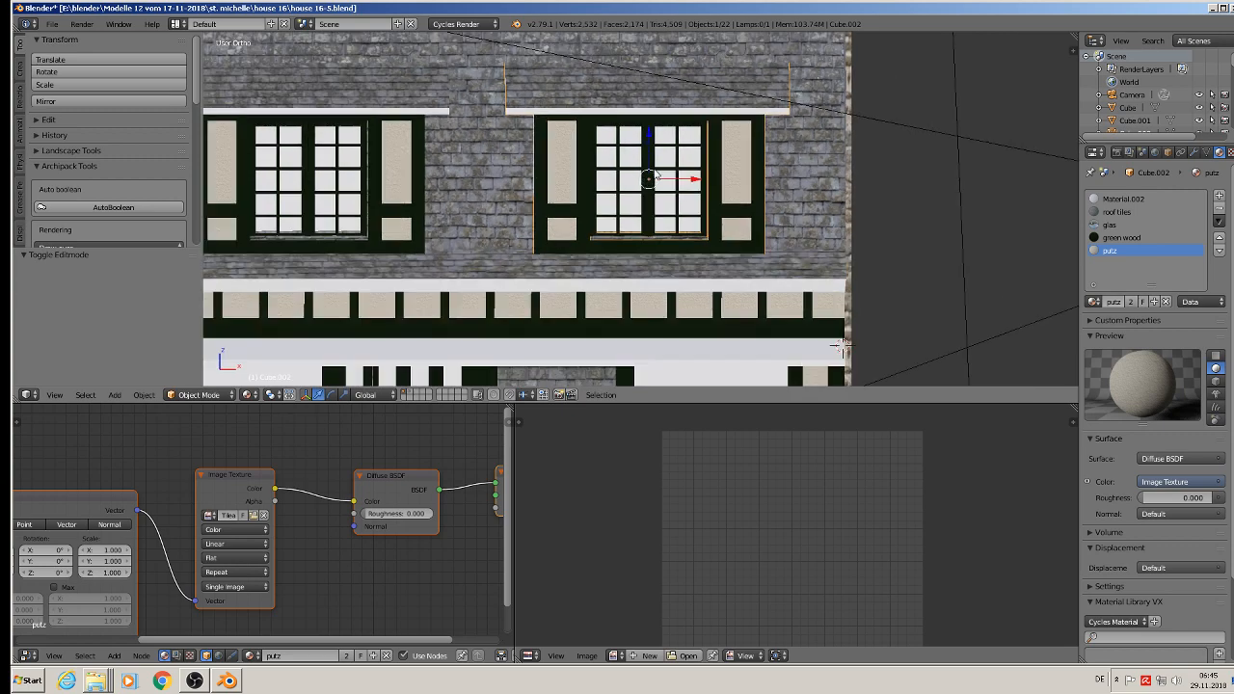
# Step: Deselect the dormer in Object Mode and save the house file
pyautogui.press('a')
pyautogui.moveTo(637, 171); pyautogui.dragTo(610, 186, button='middle')
pyautogui.scroll(-3, 575, 205)
pyautogui.scroll(-2, 576, 205)
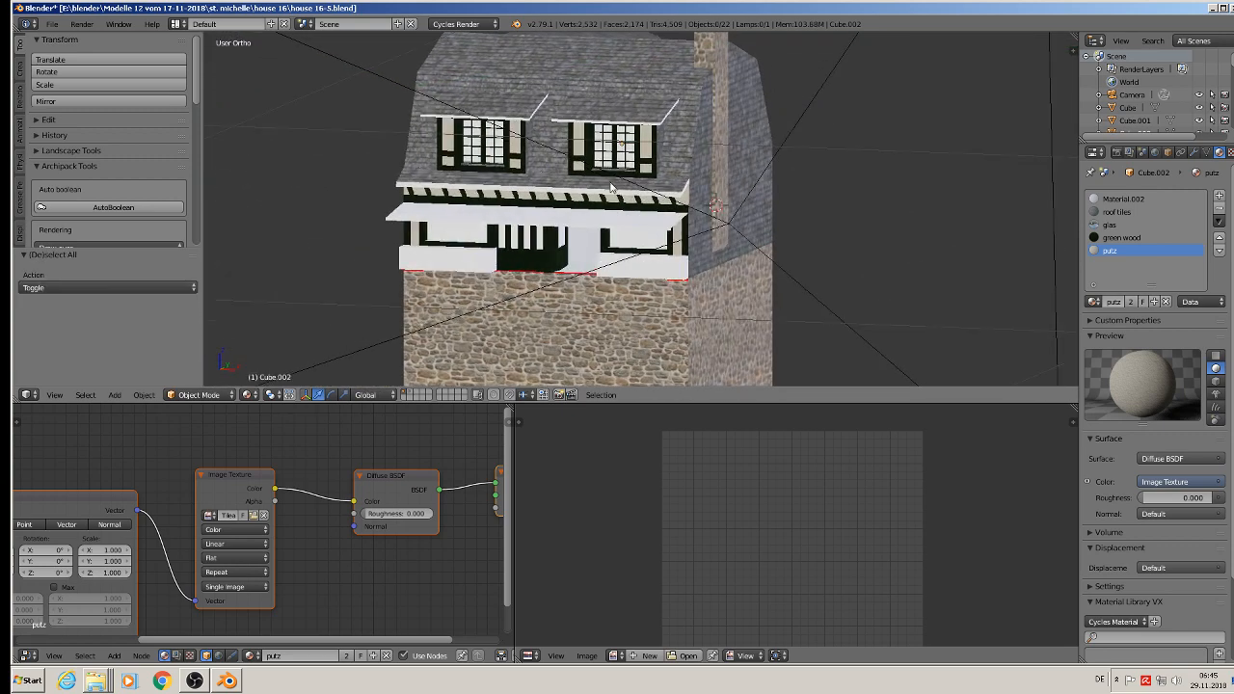
pyautogui.click(51, 24)
pyautogui.click(66, 123)
# Step: Select the main house body and enter Edit Mode, framing the low parapet left of the entrance door
pyautogui.scroll(2, 591, 158)
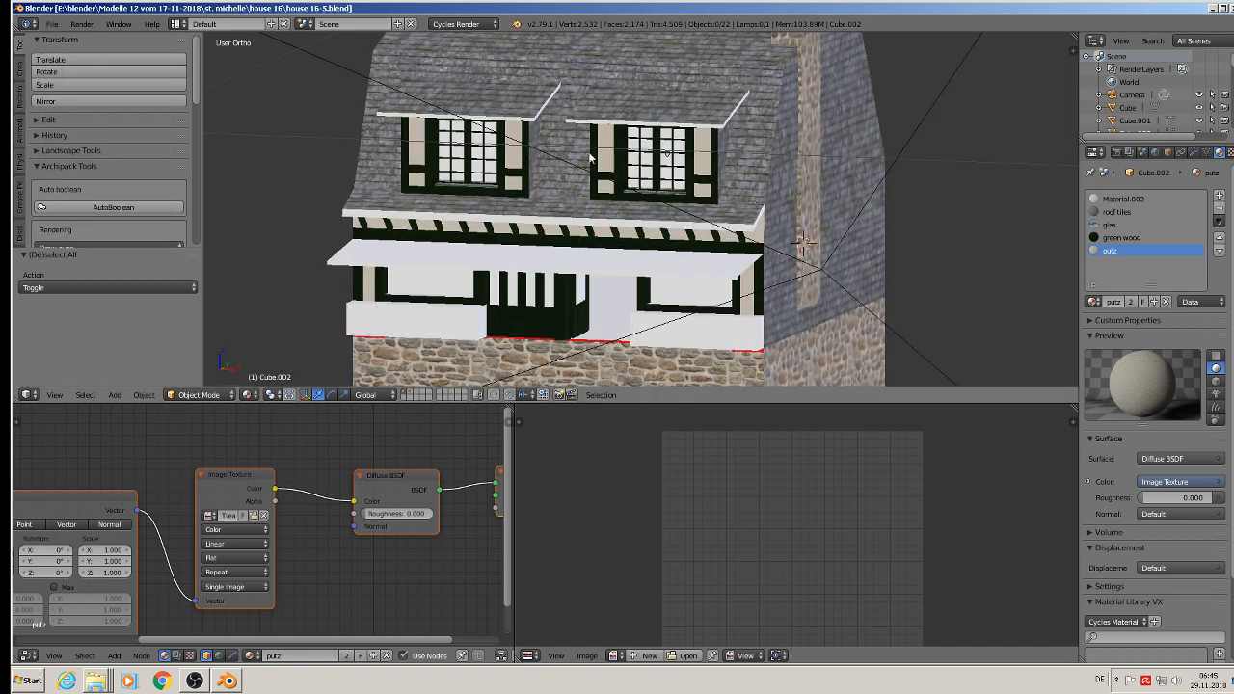
pyautogui.scroll(2, 718, 145)
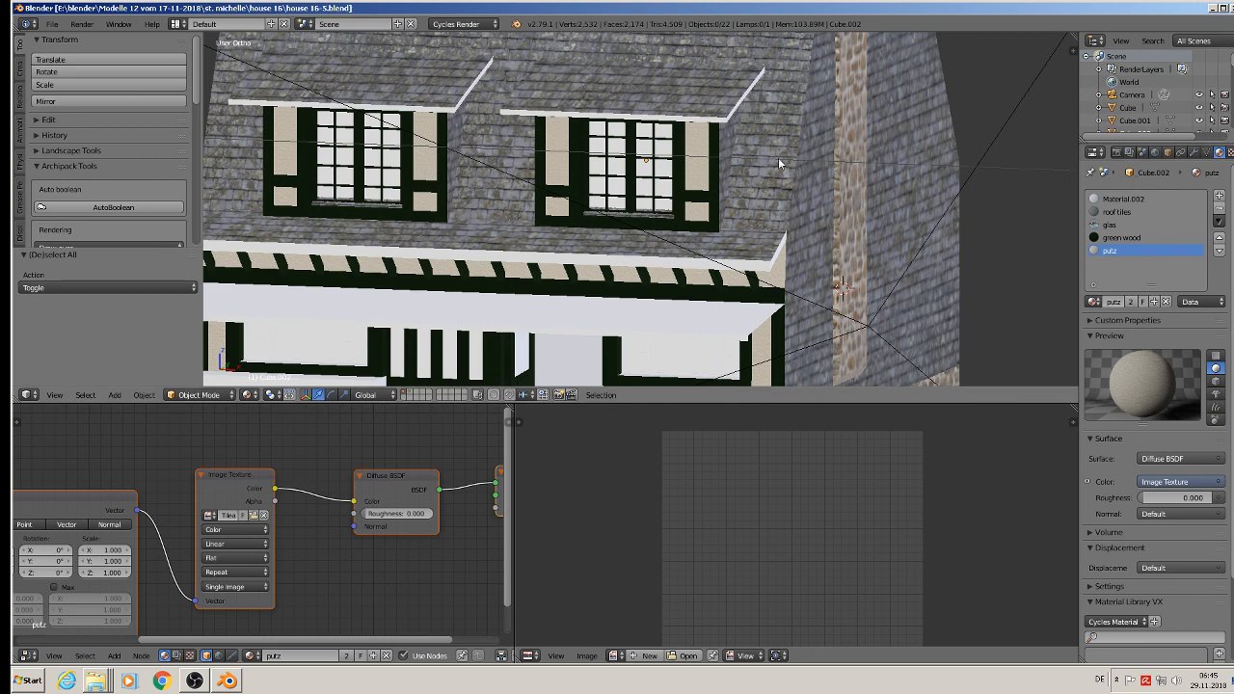
pyautogui.keyDown('shift'); pyautogui.moveTo(665, 318); pyautogui.dragTo(714, 228, button='middle'); pyautogui.keyUp('shift')
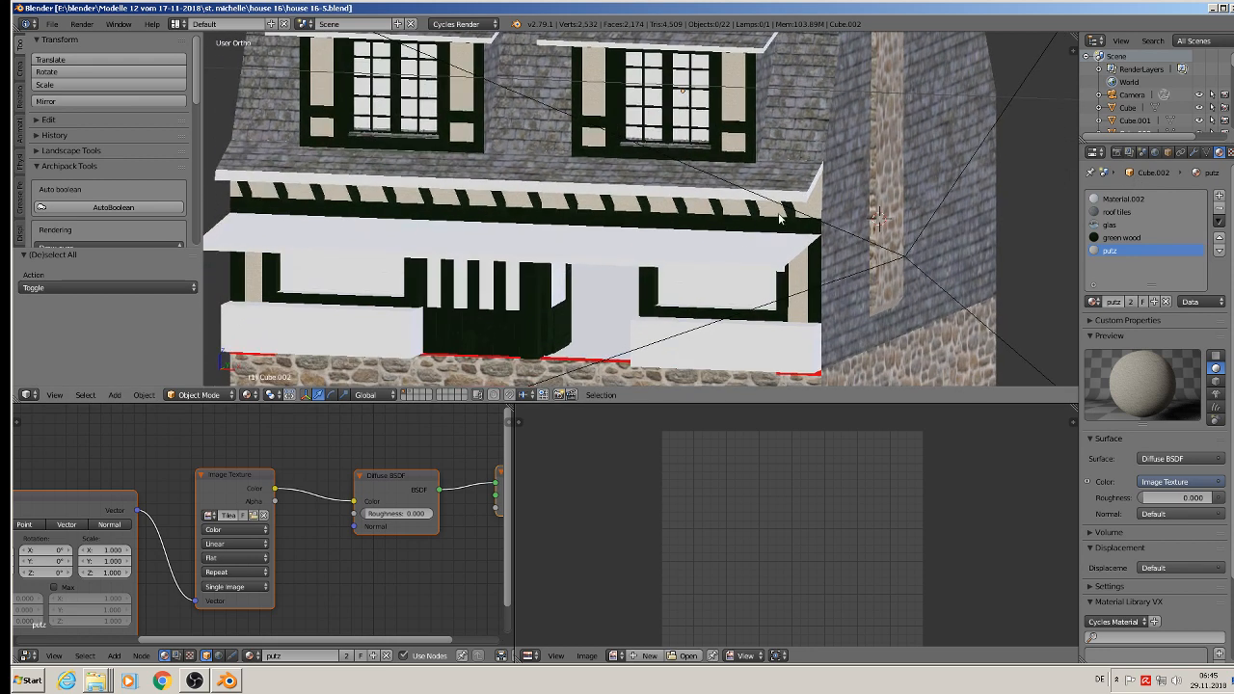
pyautogui.keyDown('shift'); pyautogui.moveTo(656, 257); pyautogui.dragTo(652, 213, button='middle'); pyautogui.keyUp('shift')
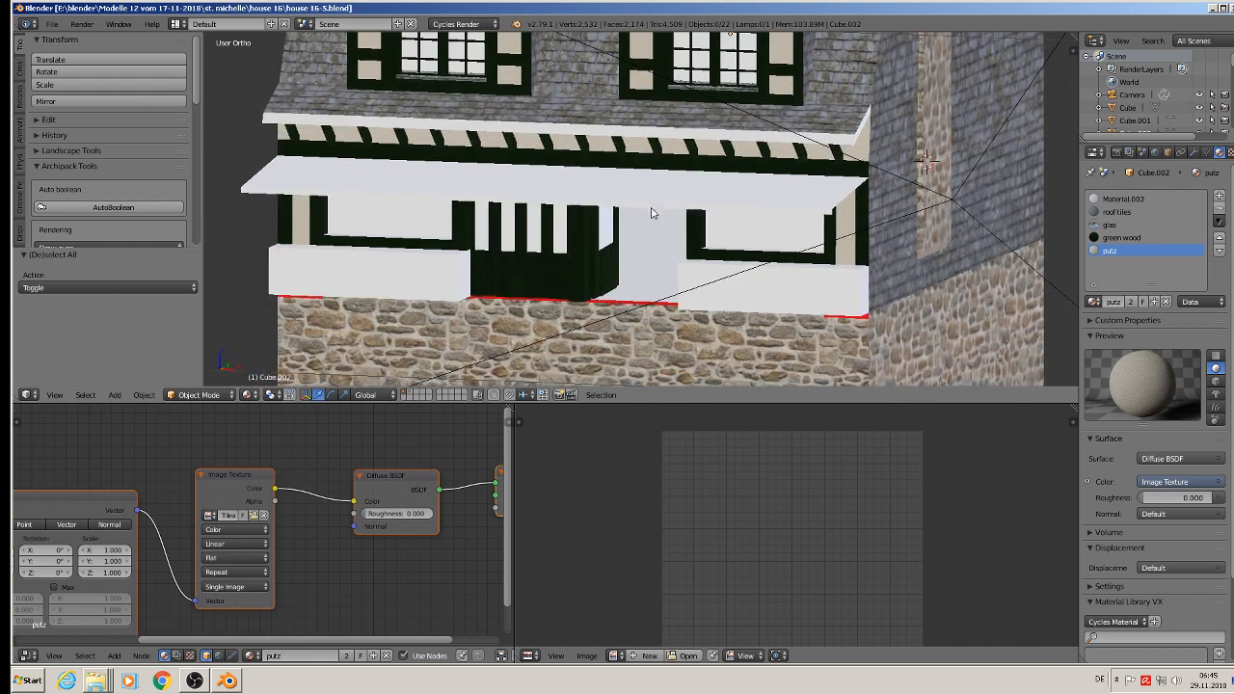
pyautogui.rightClick(390, 269)
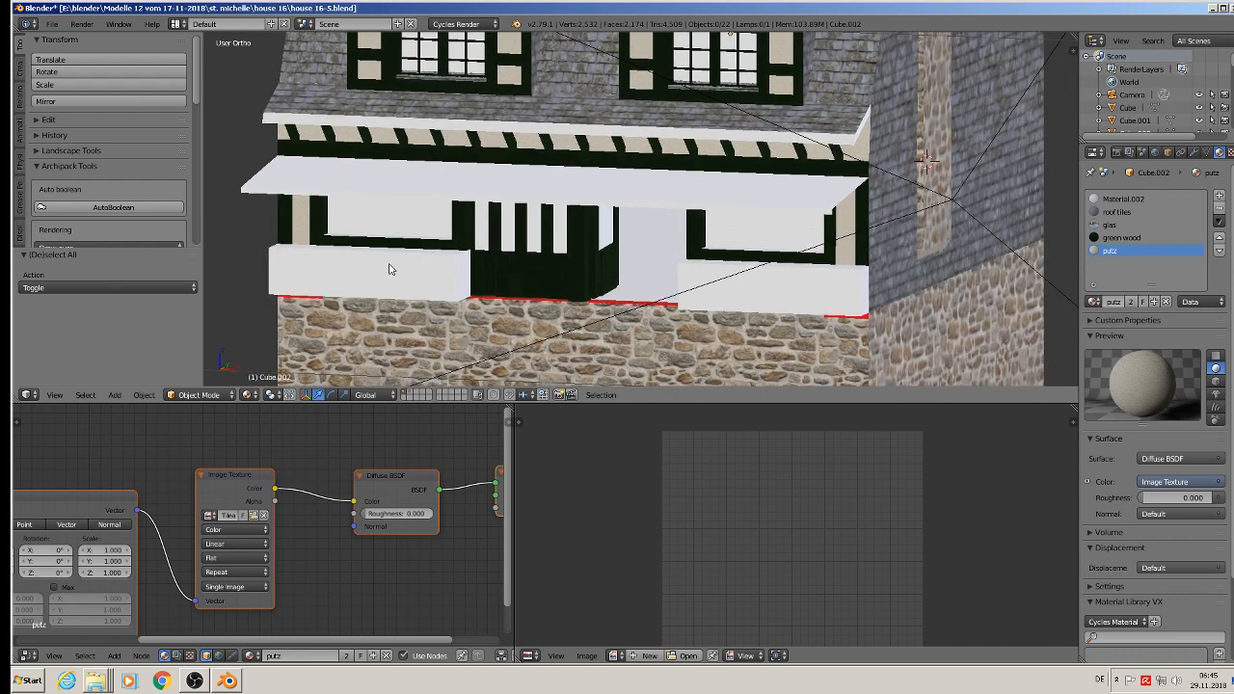
pyautogui.press('Tab')
pyautogui.press('KP_Decimal')
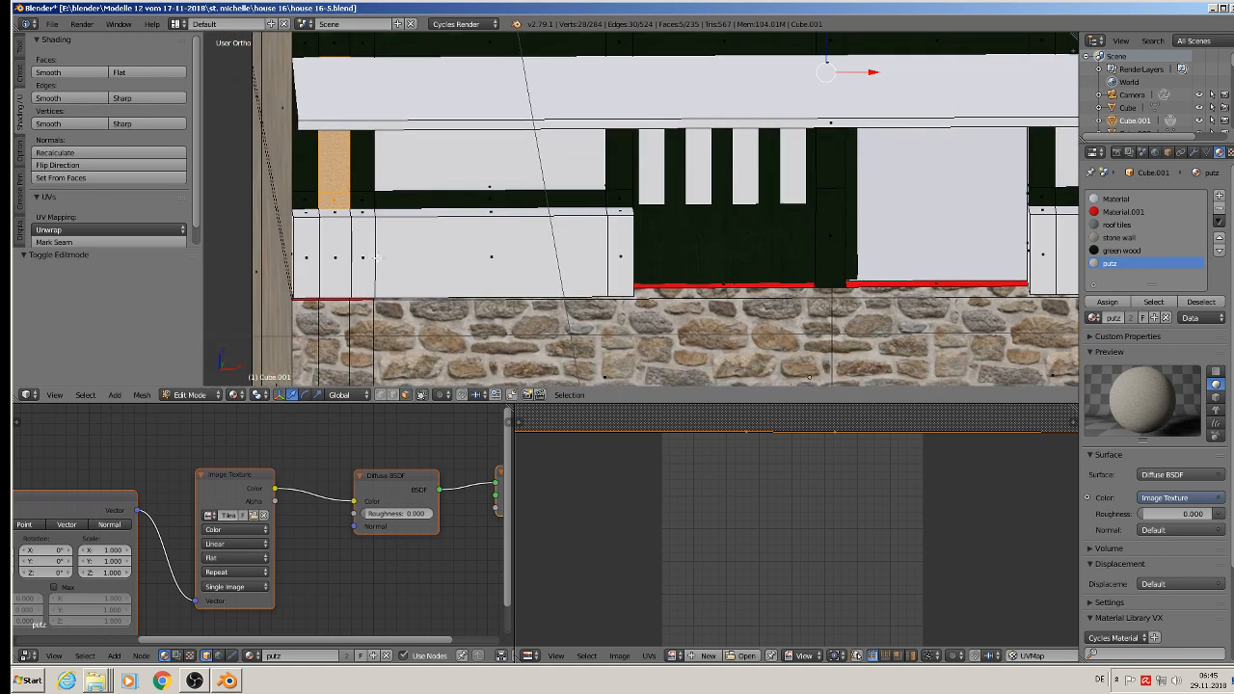
# Step: Clear the old face selection and circle-select the front faces of both low white parapets beside the entrance
pyautogui.press('c')
pyautogui.moveTo(295, 257); pyautogui.dragTo(604, 253)
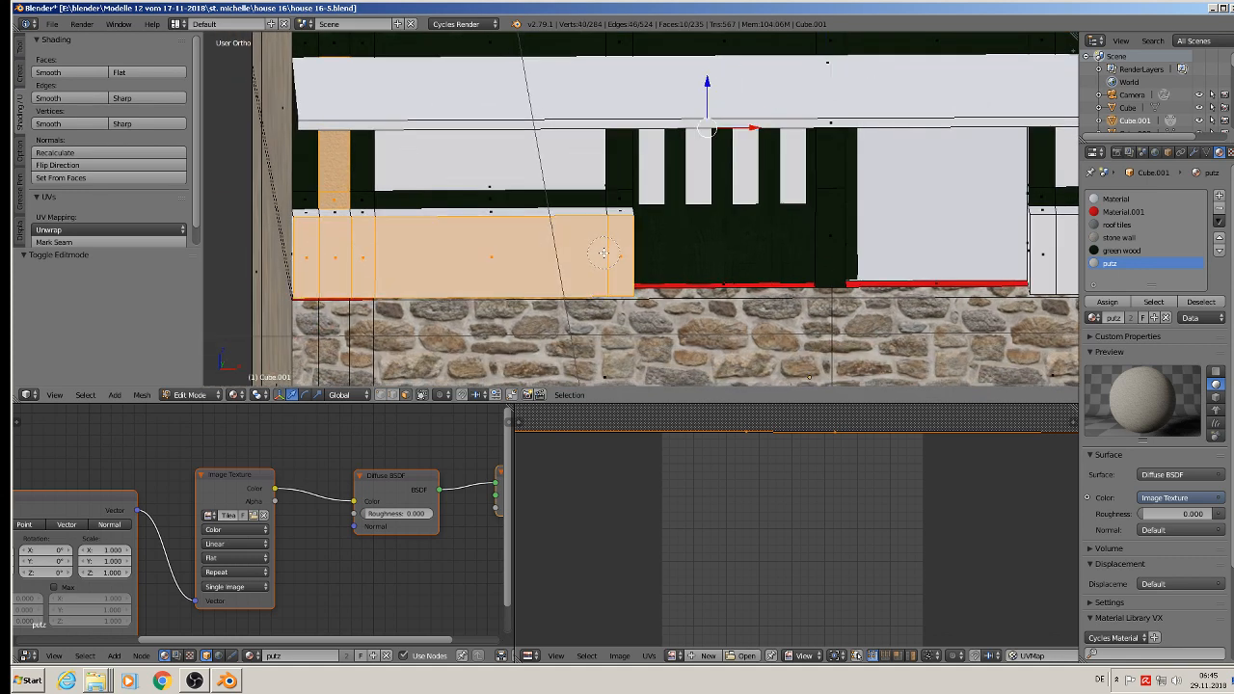
pyautogui.press('a')
pyautogui.press('v')
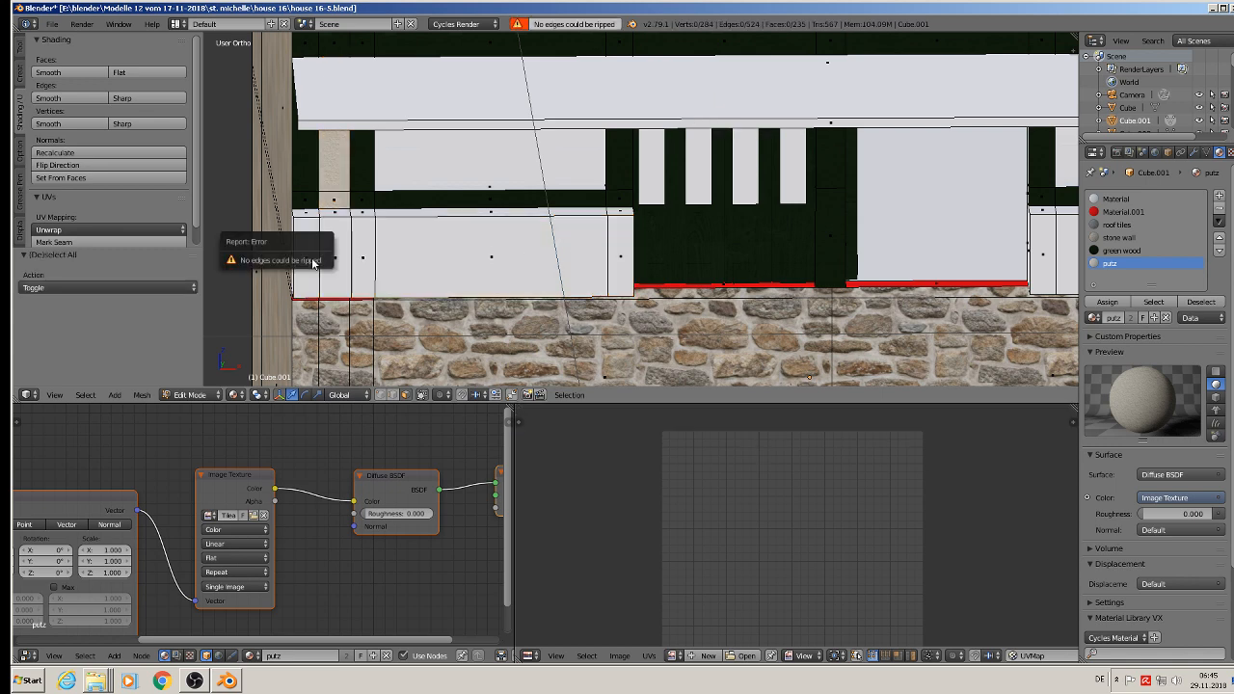
pyautogui.moveTo(309, 251); pyautogui.dragTo(611, 249)
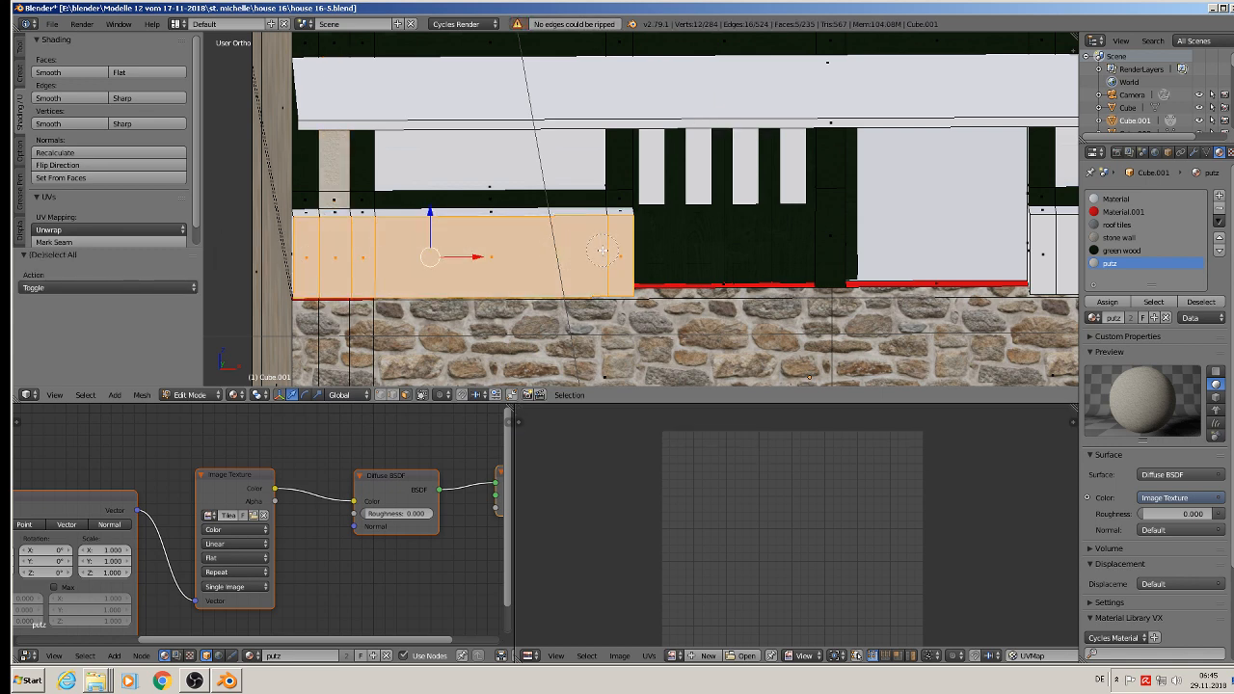
pyautogui.keyDown('shift'); pyautogui.moveTo(713, 262); pyautogui.dragTo(280, 223, button='middle'); pyautogui.keyUp('shift')
pyautogui.scroll(-2, 498, 239)
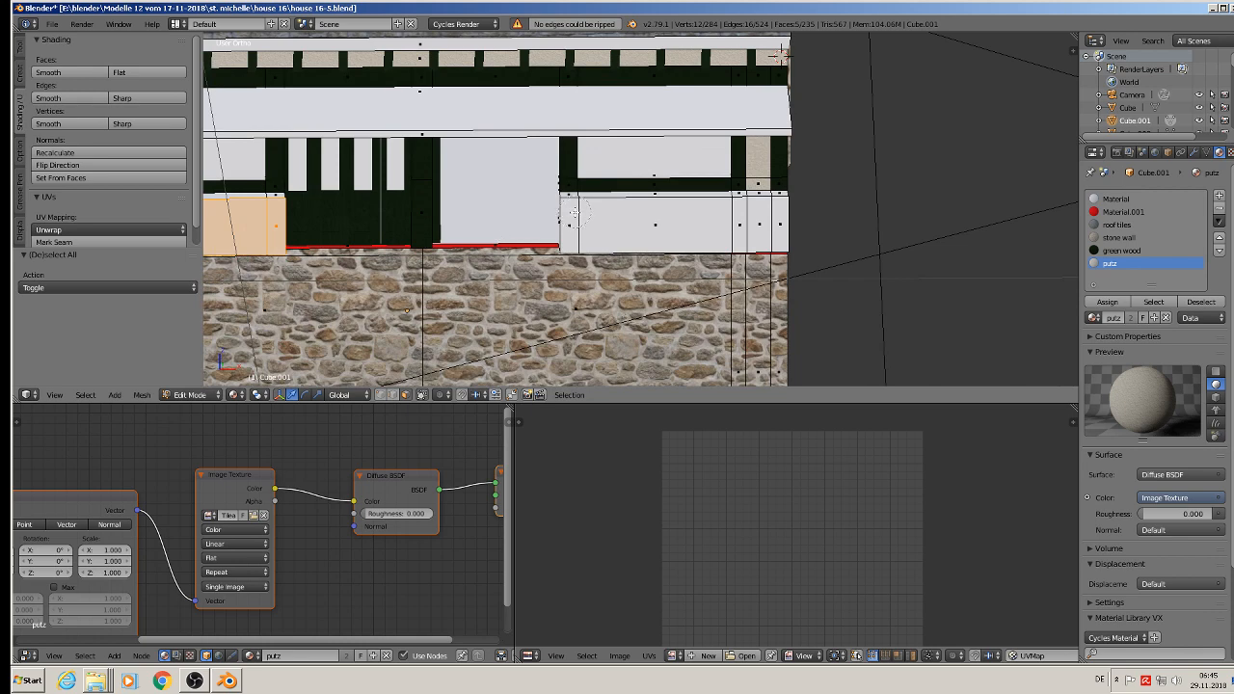
pyautogui.moveTo(574, 212); pyautogui.dragTo(767, 229)
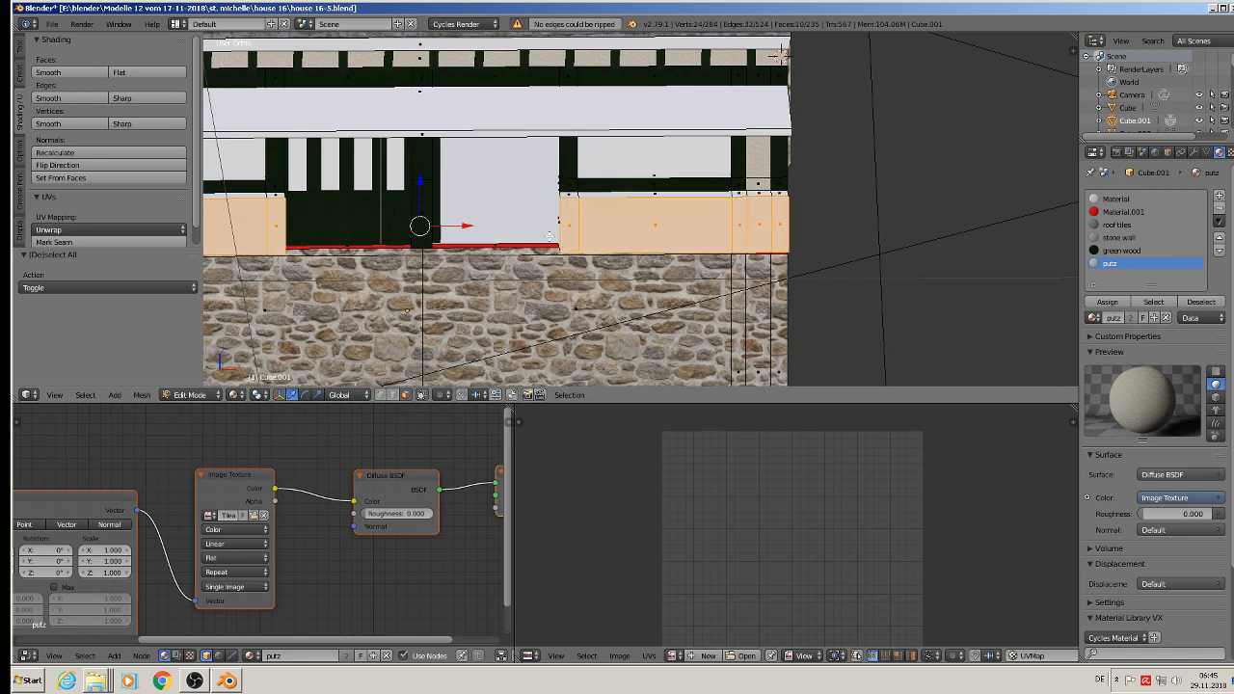
# Step: Unwrap the selected parapet fronts with Project From View and assign the stone wall material to them
pyautogui.keyDown('shift'); pyautogui.moveTo(550, 237); pyautogui.dragTo(691, 187, button='middle'); pyautogui.keyUp('shift')
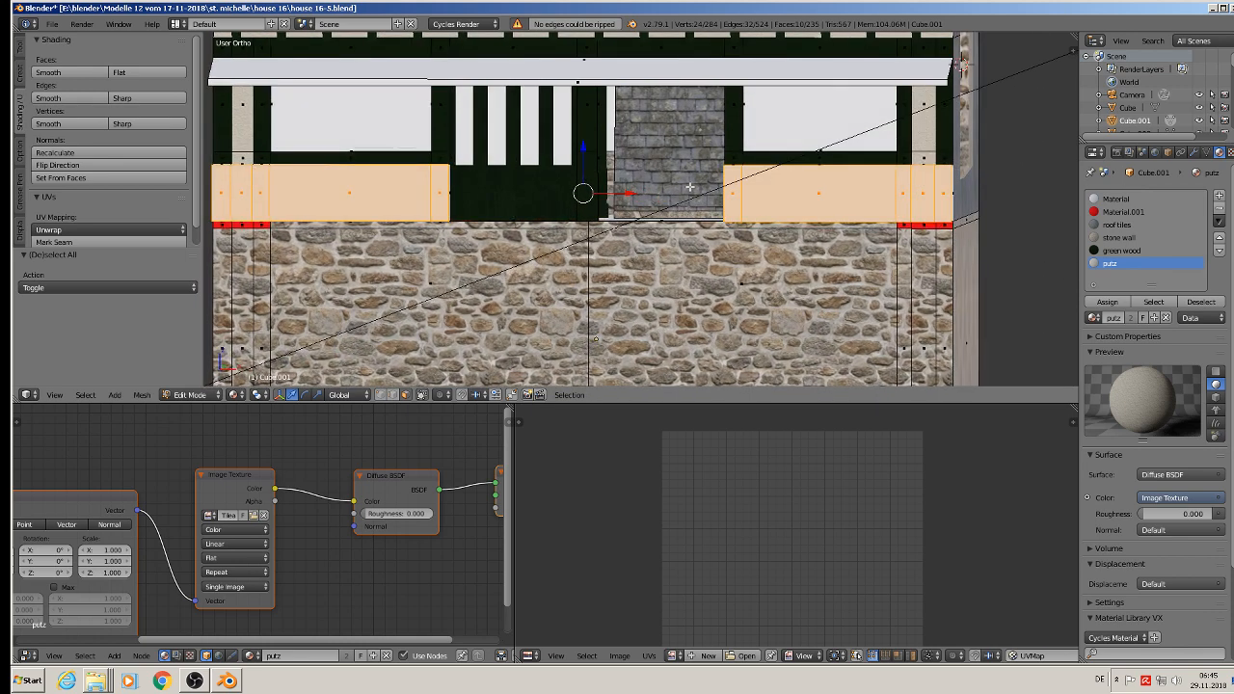
pyautogui.press('u')
pyautogui.click(691, 192)
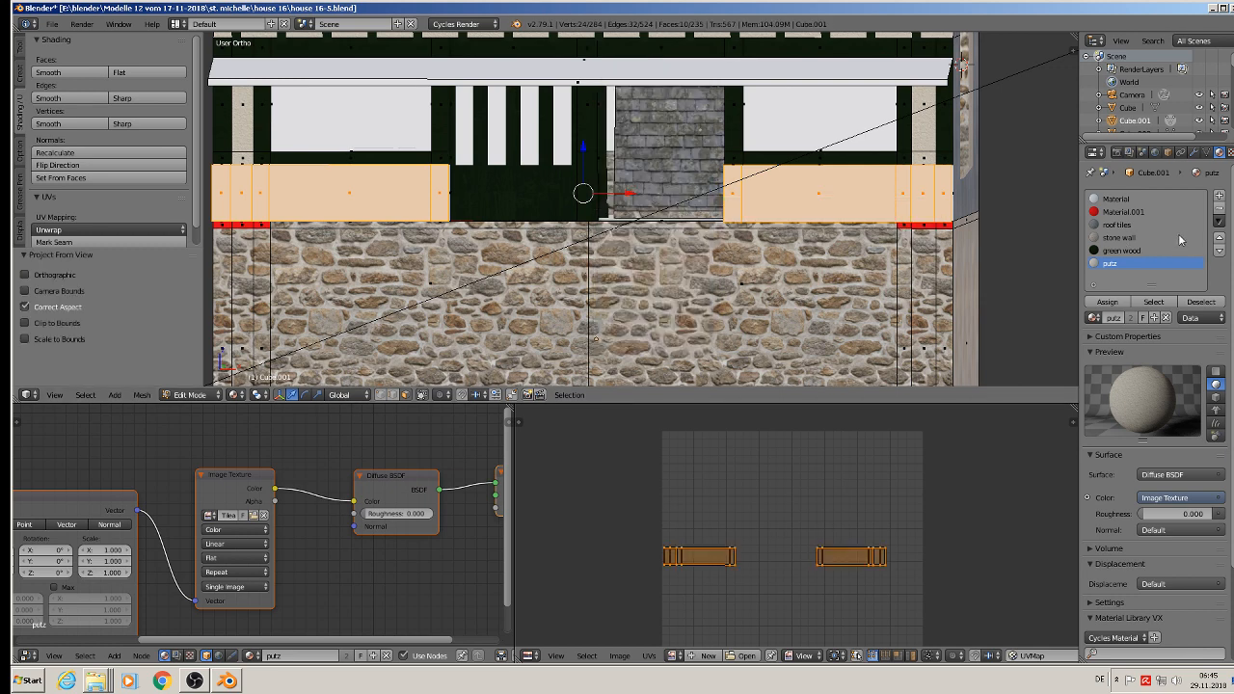
pyautogui.click(1118, 237)
pyautogui.click(1107, 302)
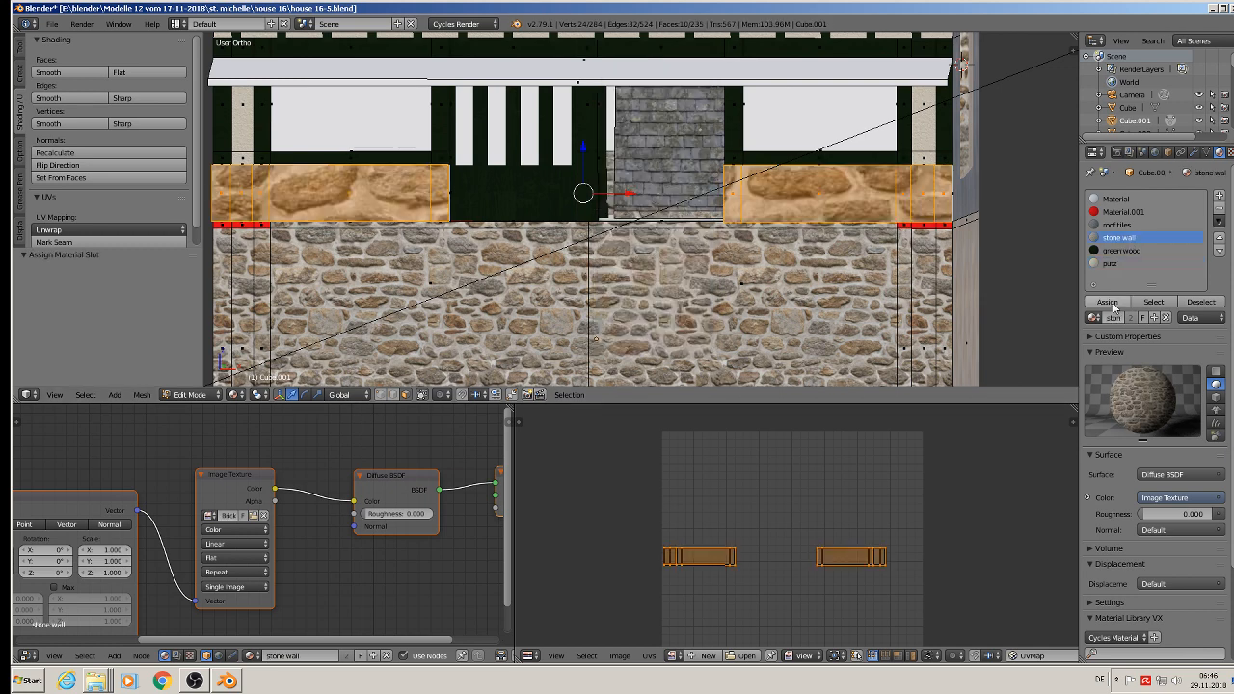
# Step: Scale the parapet fronts' UV layout up about 4.24 times to match the stone size of the wall below
pyautogui.press('s')
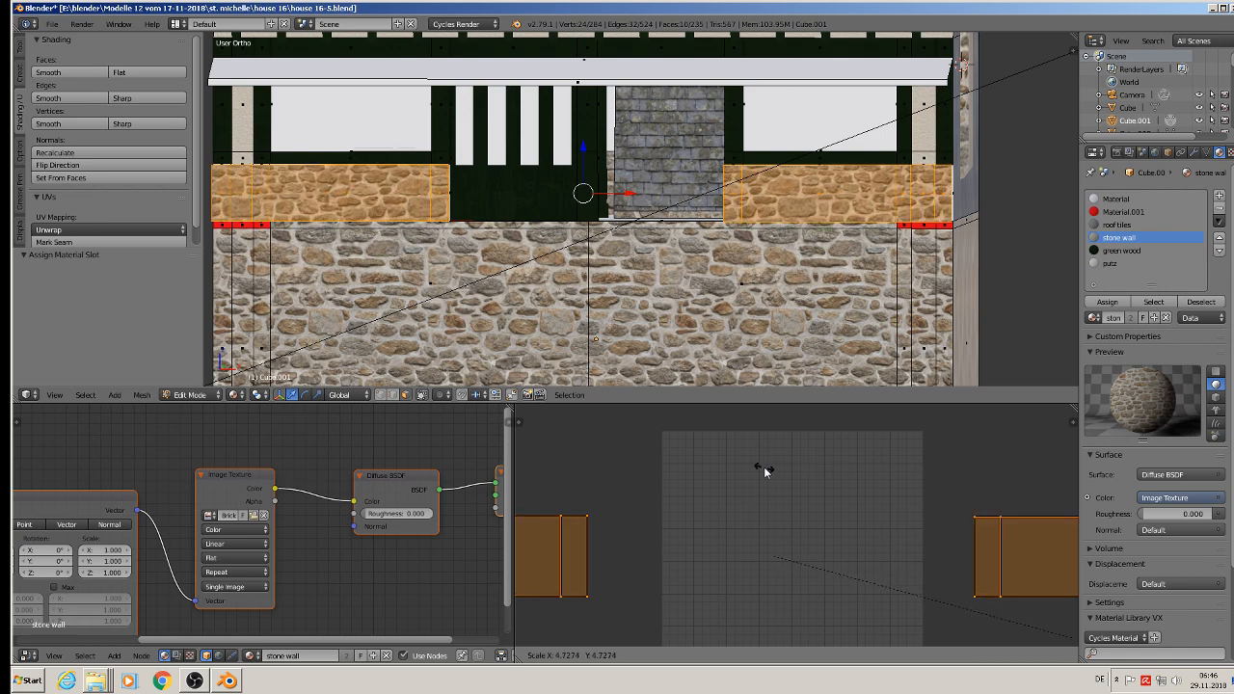
pyautogui.click(701, 472)
pyautogui.scroll(-2, 450, 198)
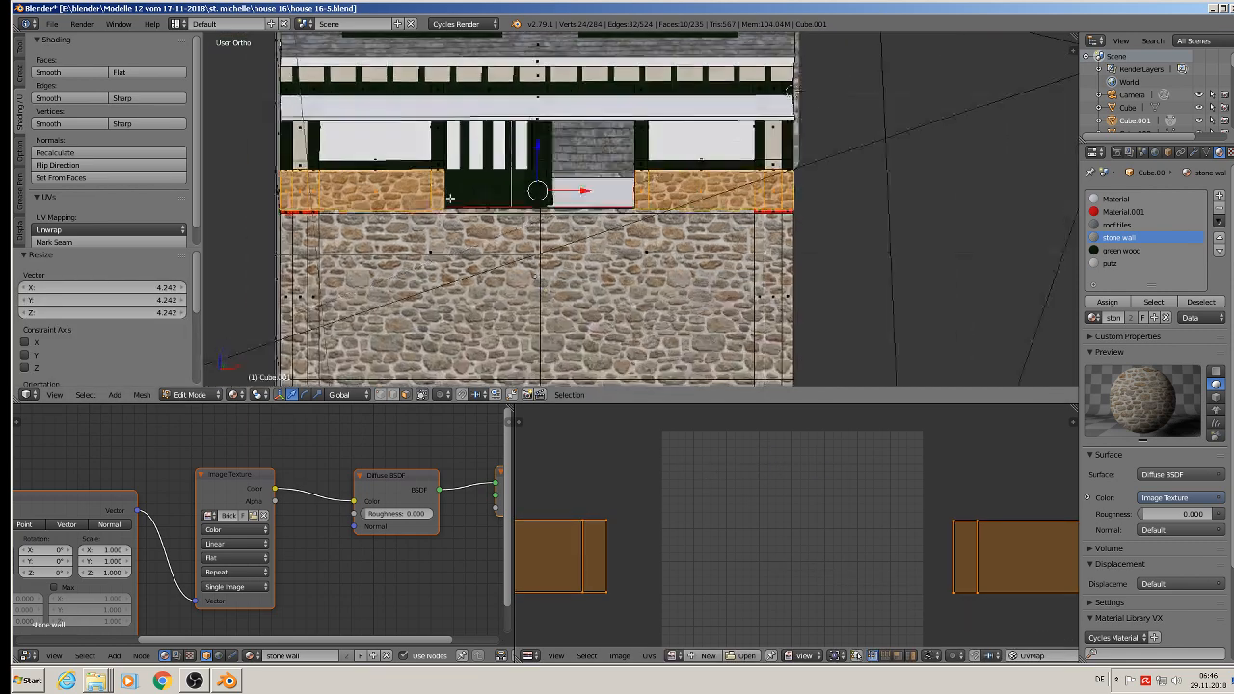
# Step: Select the white outer end face of the left parapet in Edit Mode
pyautogui.moveTo(451, 197); pyautogui.dragTo(488, 223, button='middle')
pyautogui.scroll(1, 493, 219)
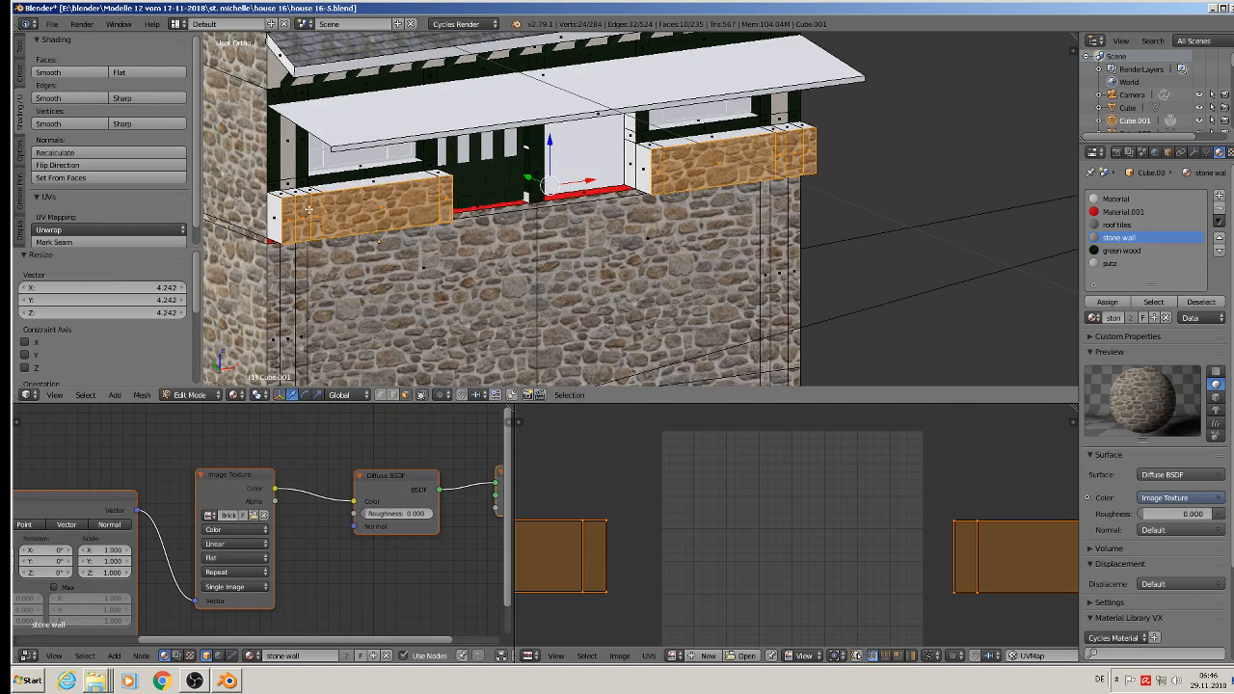
pyautogui.press('Tab')
pyautogui.press('Tab')
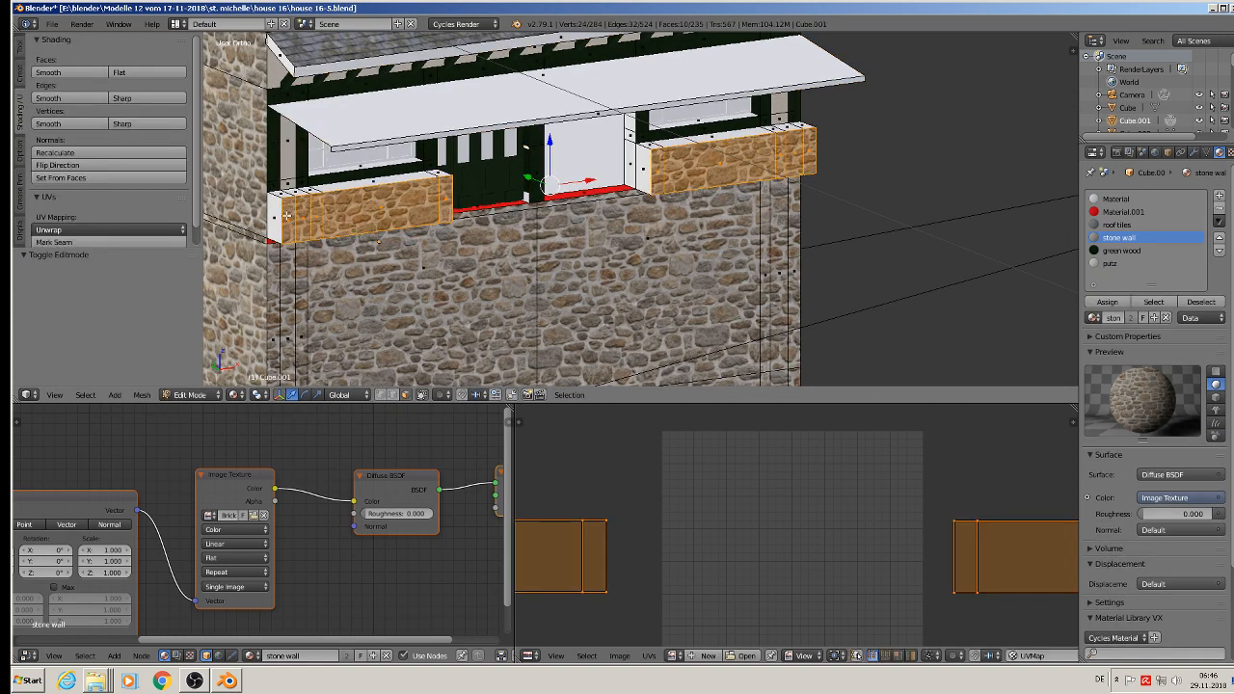
pyautogui.rightClick(278, 216)
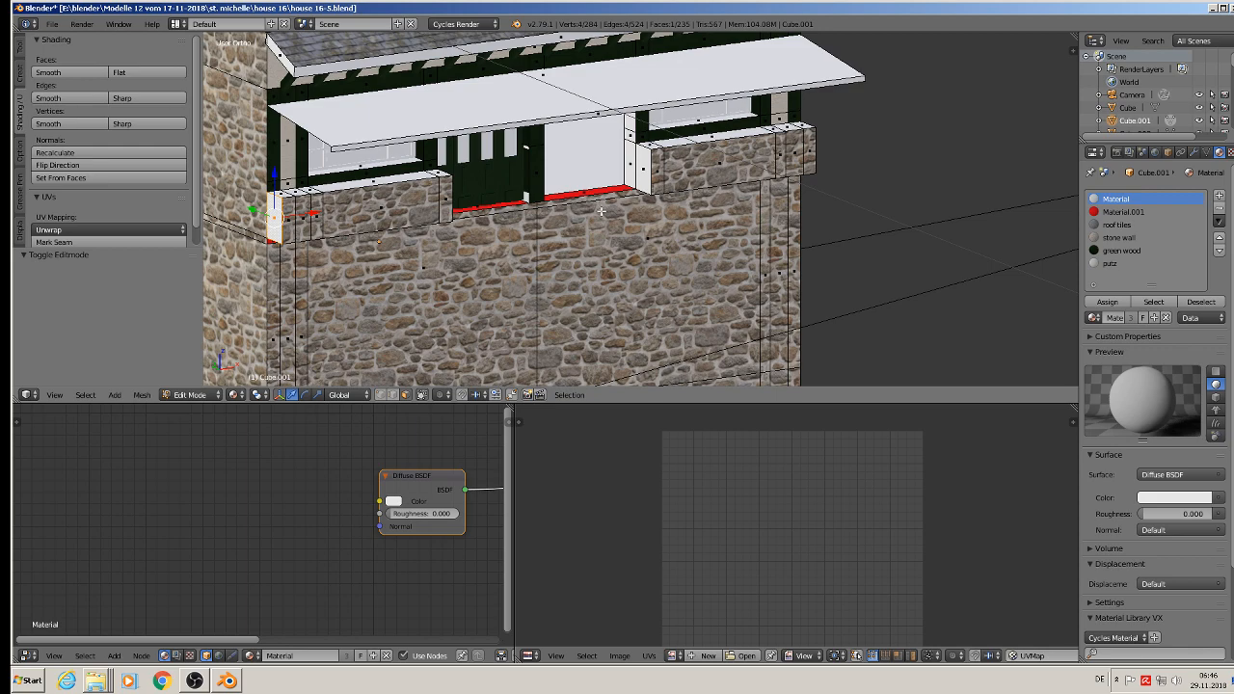
# Step: Select the white end faces of both balcony parapet walls, at the outer corners and beside the door opening
pyautogui.moveTo(601, 210); pyautogui.dragTo(500, 224, button='middle')
pyautogui.keyDown('shift'); pyautogui.rightClick(442, 257); pyautogui.keyUp('shift')
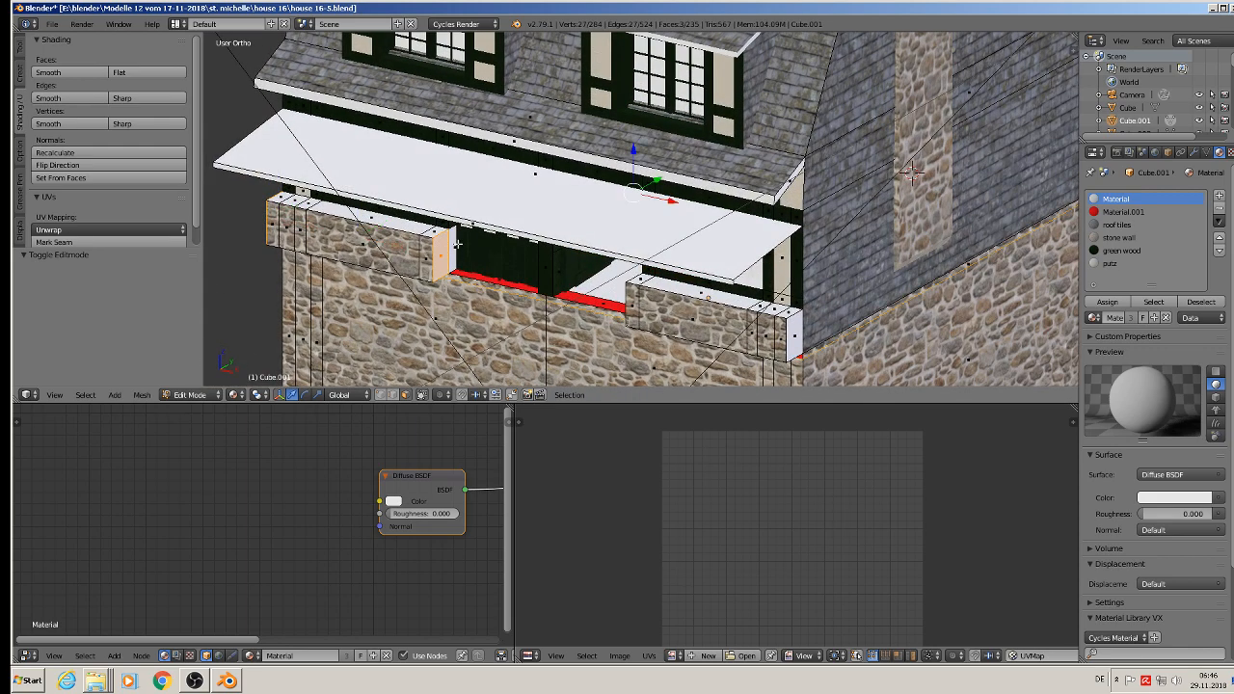
pyautogui.keyDown('shift'); pyautogui.rightClick(468, 259); pyautogui.keyUp('shift')
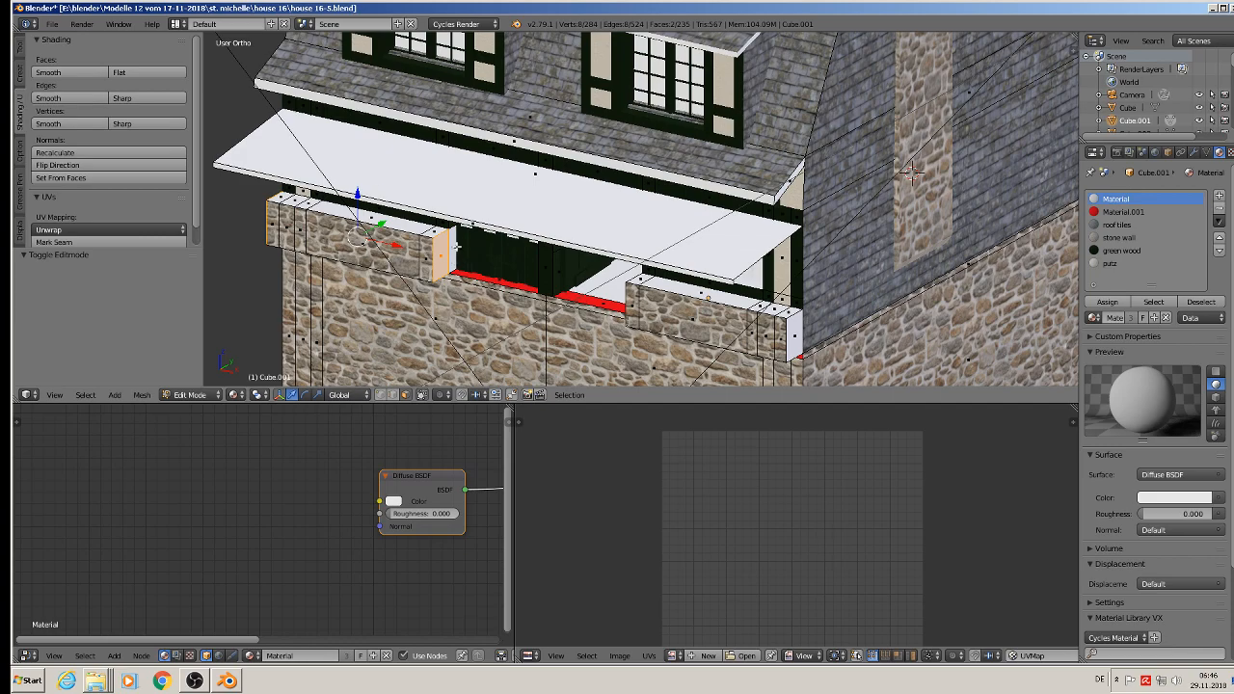
pyautogui.keyDown('shift'); pyautogui.rightClick(457, 247); pyautogui.keyUp('shift')
pyautogui.moveTo(457, 247); pyautogui.dragTo(651, 265, button='middle')
pyautogui.keyDown('shift'); pyautogui.rightClick(625, 202); pyautogui.keyUp('shift')
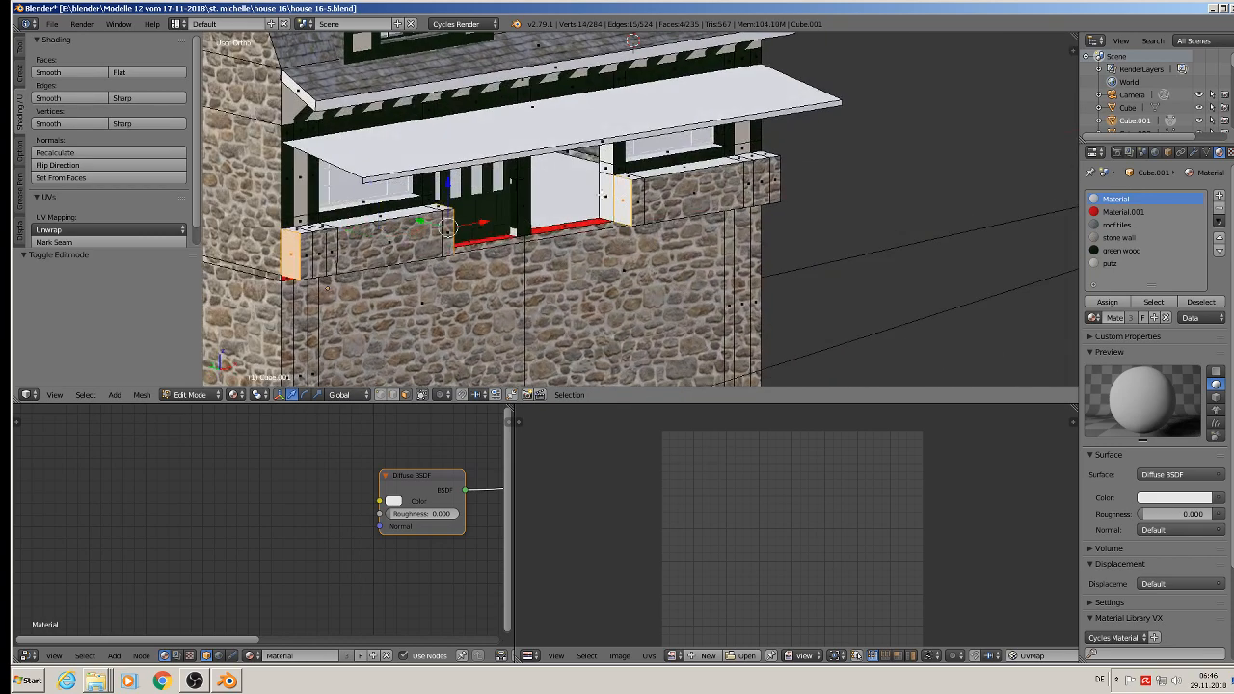
pyautogui.keyDown('shift'); pyautogui.rightClick(603, 195); pyautogui.keyUp('shift')
pyautogui.moveTo(808, 272); pyautogui.dragTo(678, 288, button='middle')
pyautogui.keyDown('shift'); pyautogui.rightClick(703, 315); pyautogui.keyUp('shift')
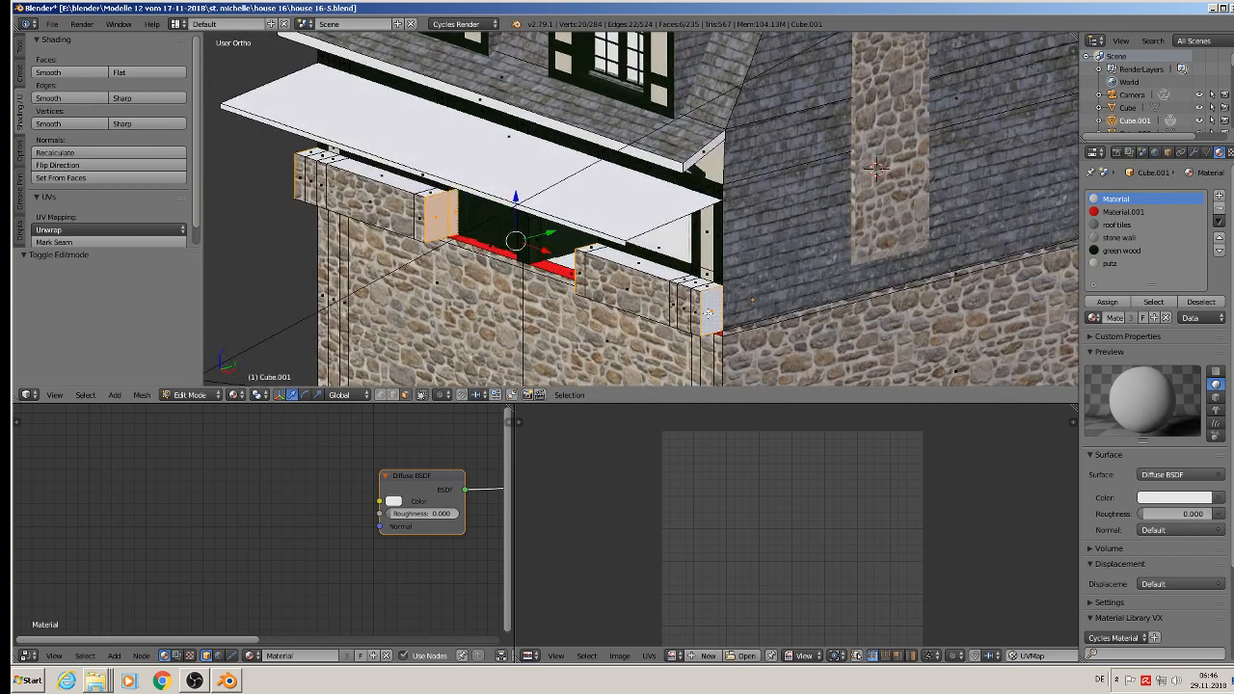
# Step: Unwrap the selected parapet end faces by projecting from a straight side view and assign them the stone wall material
pyautogui.scroll(8, 628, 285)
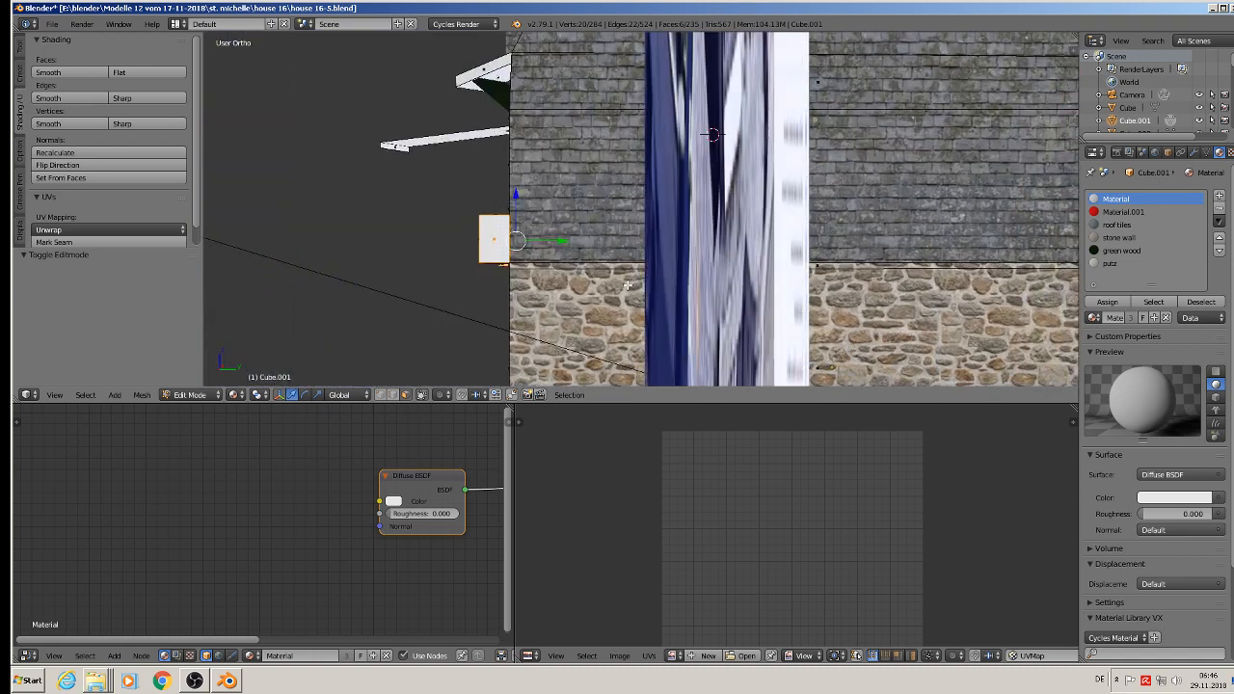
pyautogui.press('u')
pyautogui.click(628, 286)
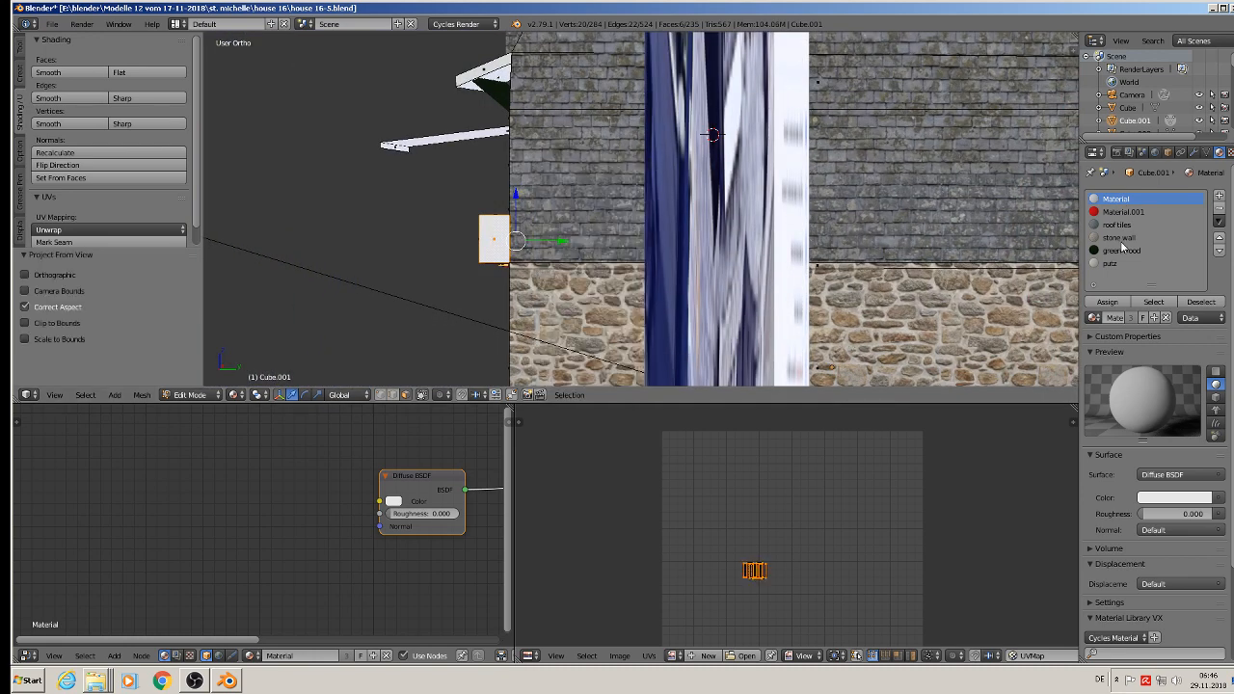
pyautogui.click(1120, 237)
pyautogui.click(1107, 302)
pyautogui.scroll(-5, 675, 290)
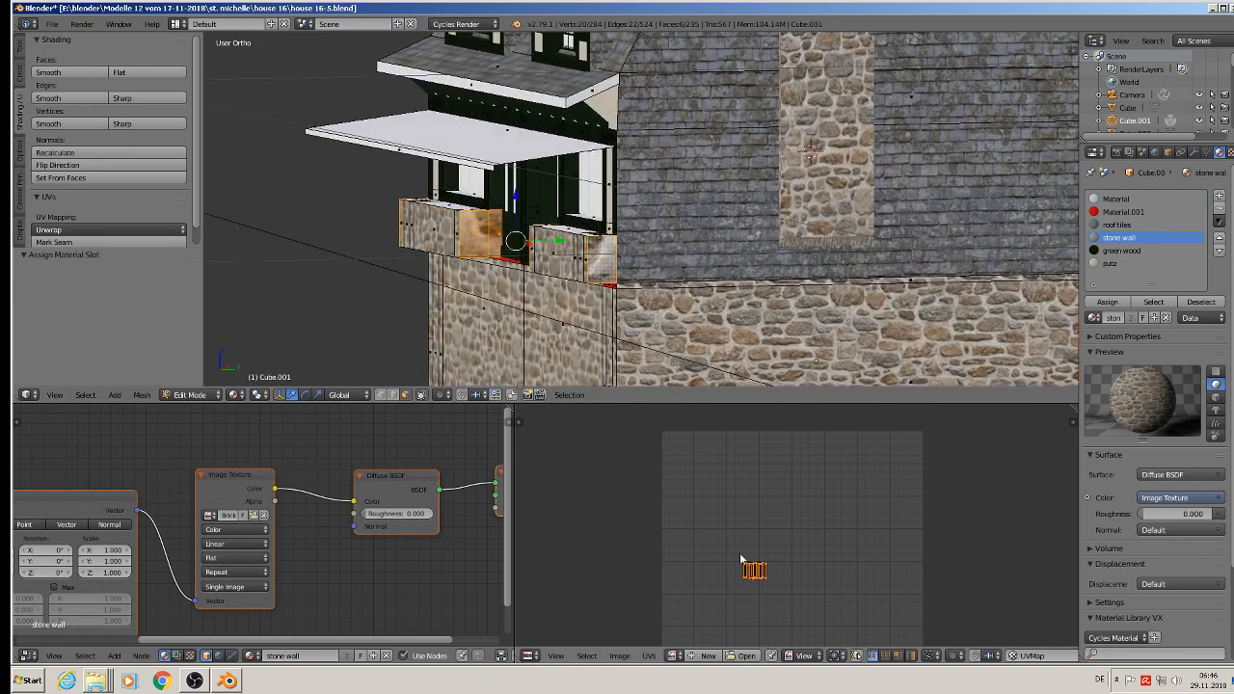
# Step: Scale the end faces' UVs up about 7 times to match the surrounding stonework, and return to Object Mode
pyautogui.press('s')
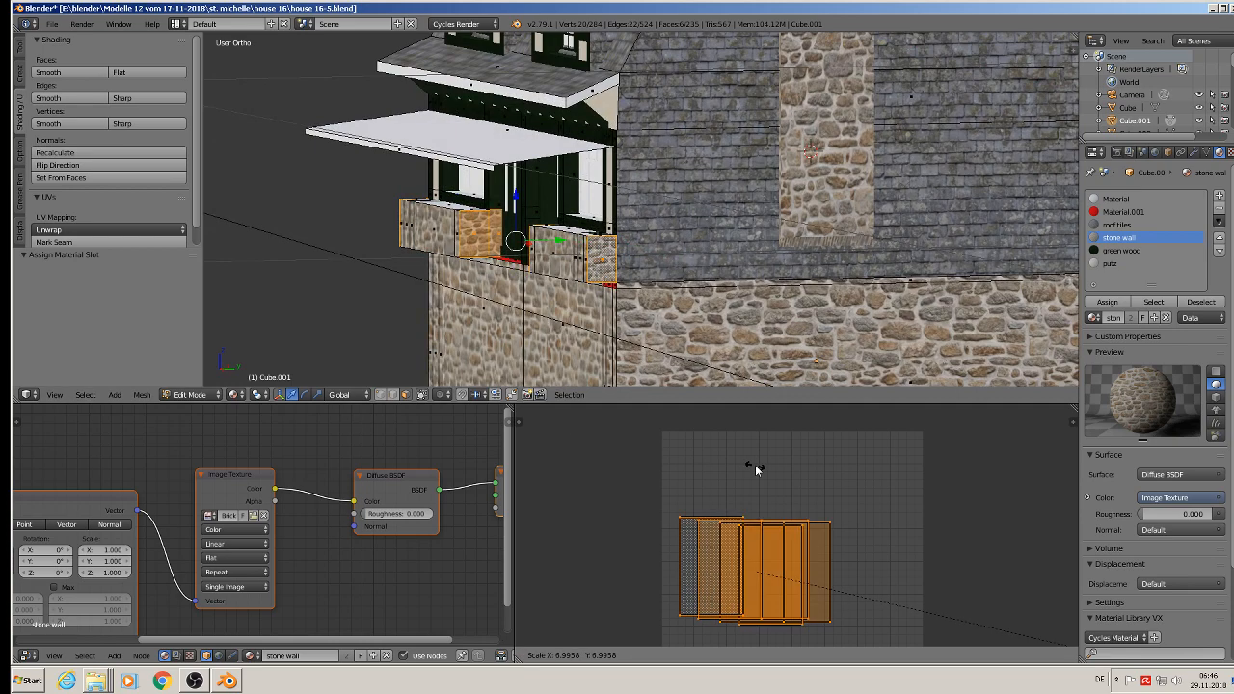
pyautogui.click(757, 470)
pyautogui.press('Tab')
pyautogui.moveTo(527, 254); pyautogui.dragTo(519, 203, button='middle')
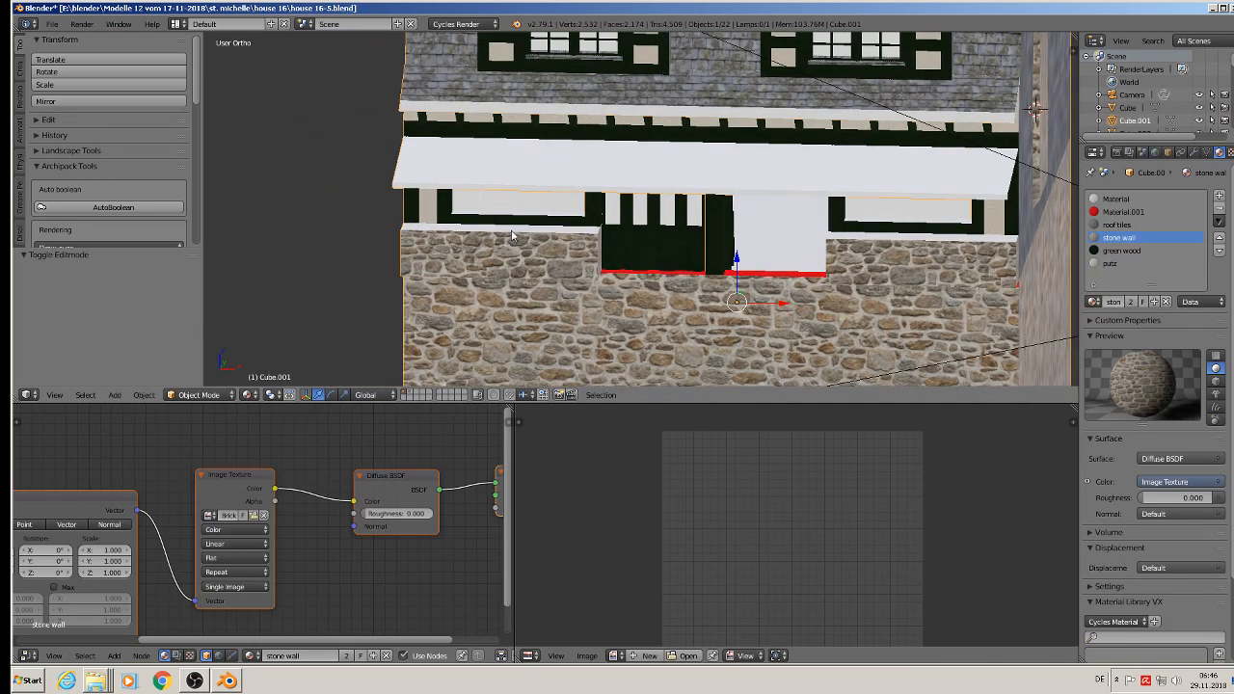
# Step: Deselect all objects and save the file
pyautogui.press('a')
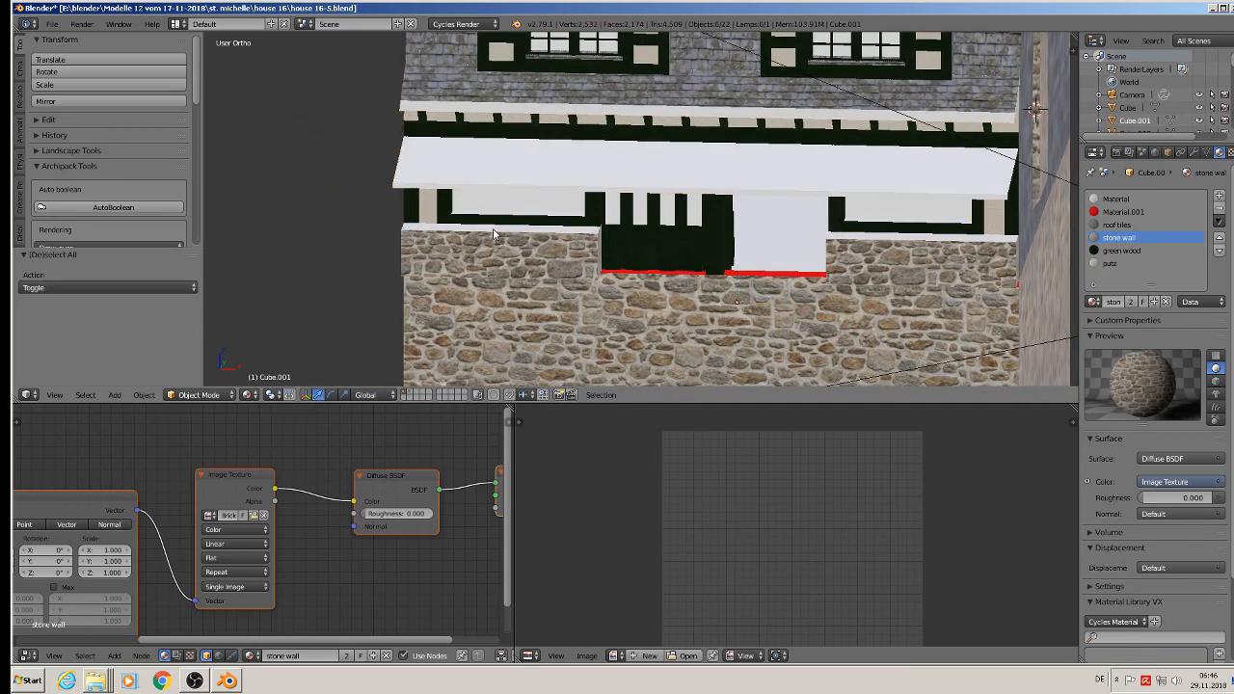
pyautogui.click(53, 24)
pyautogui.click(92, 124)
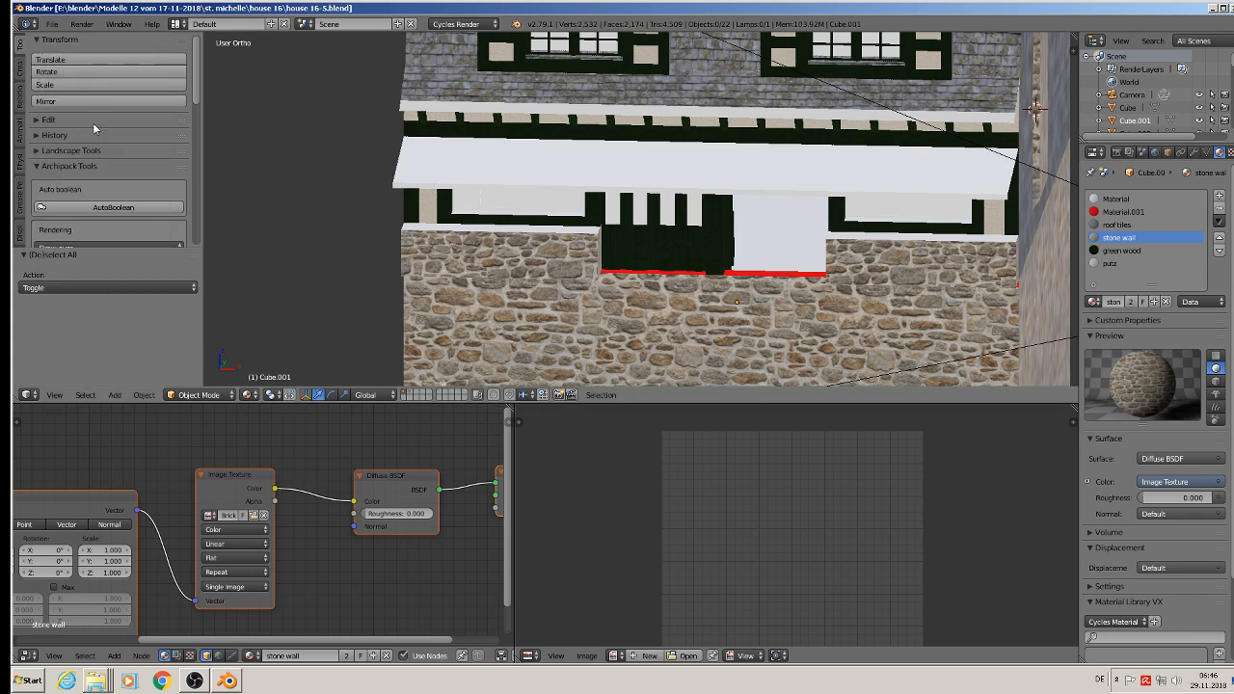
# Step: Add a new material slot to the house and create a material named betong in it
pyautogui.click(1220, 196)
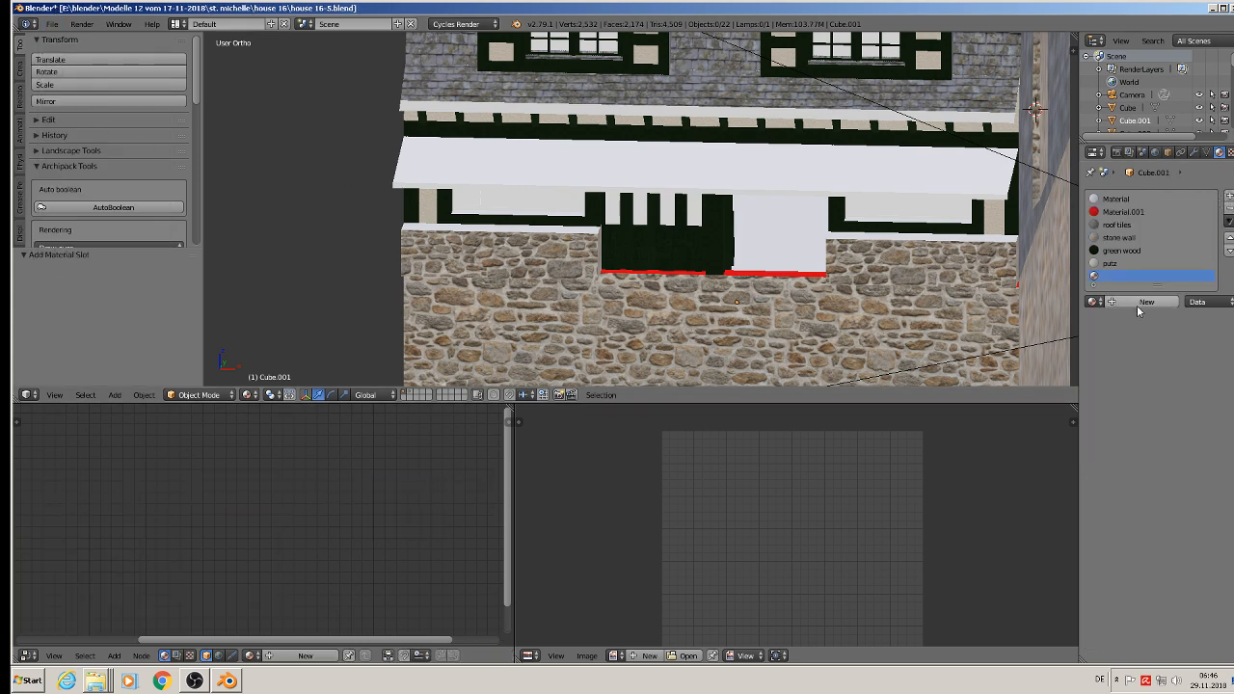
pyautogui.click(1137, 303)
pyautogui.click(1120, 302)
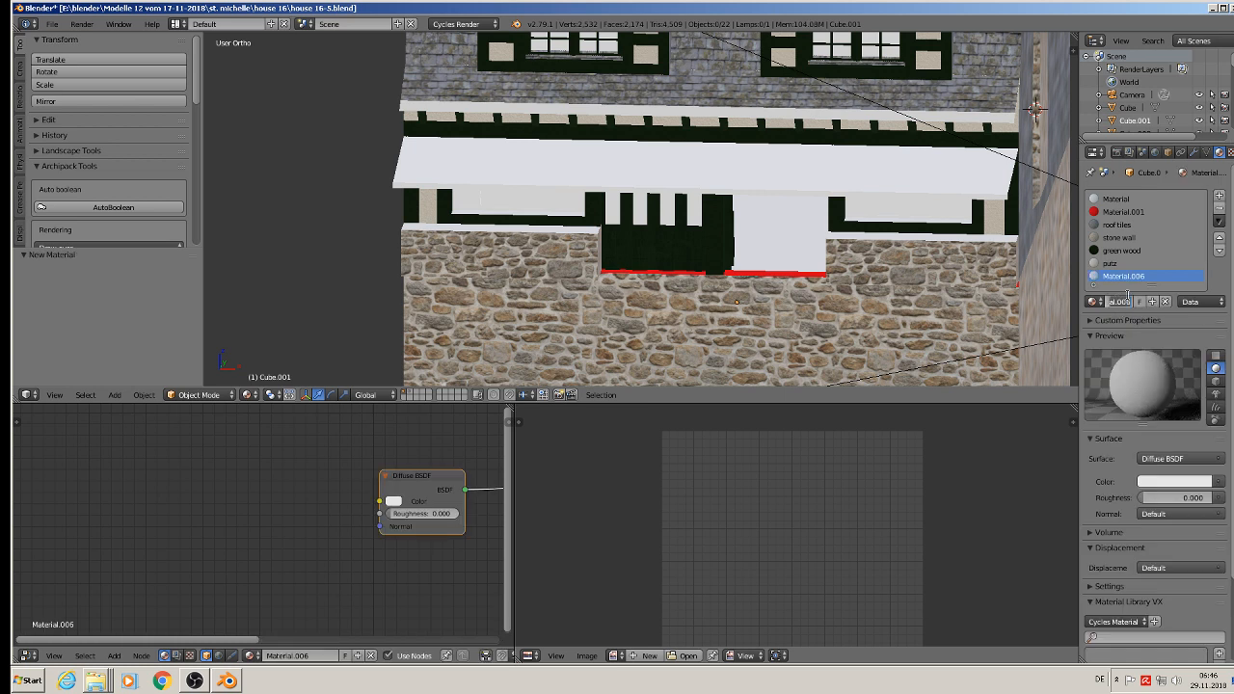
pyautogui.write('betong')
pyautogui.press('Return')
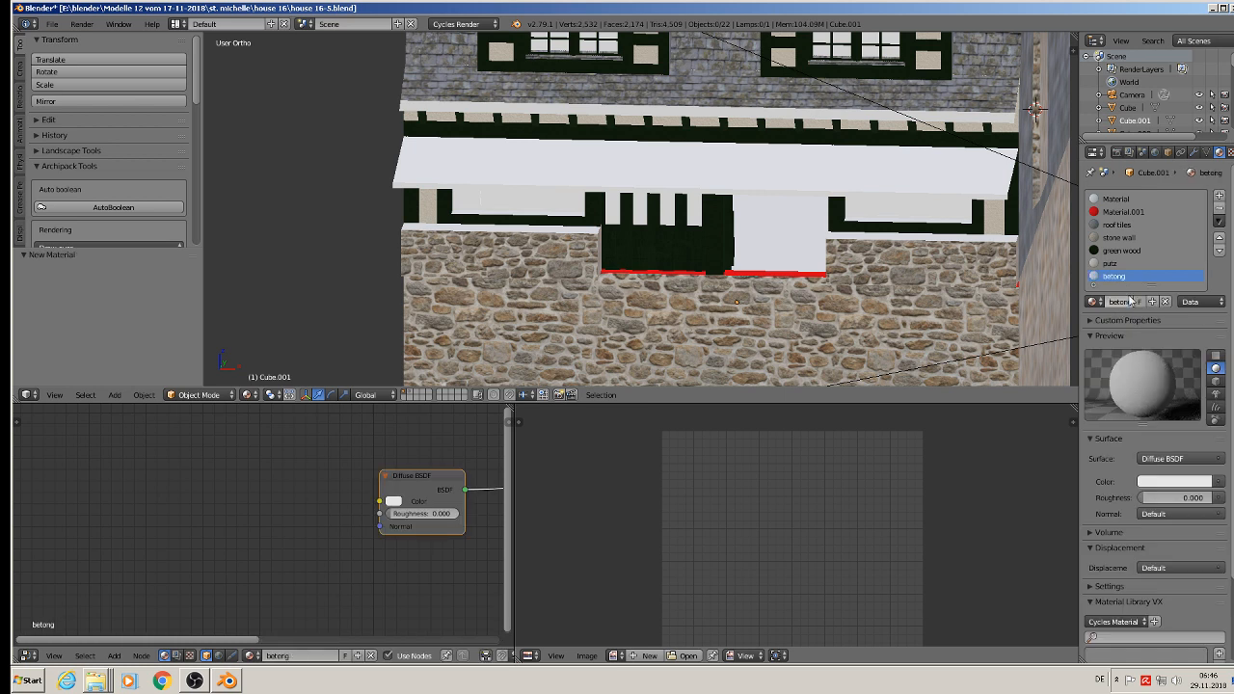
# Step: Replace the default nodes of the betong material with the copied image texture node setup
pyautogui.scroll(-5, 389, 521)
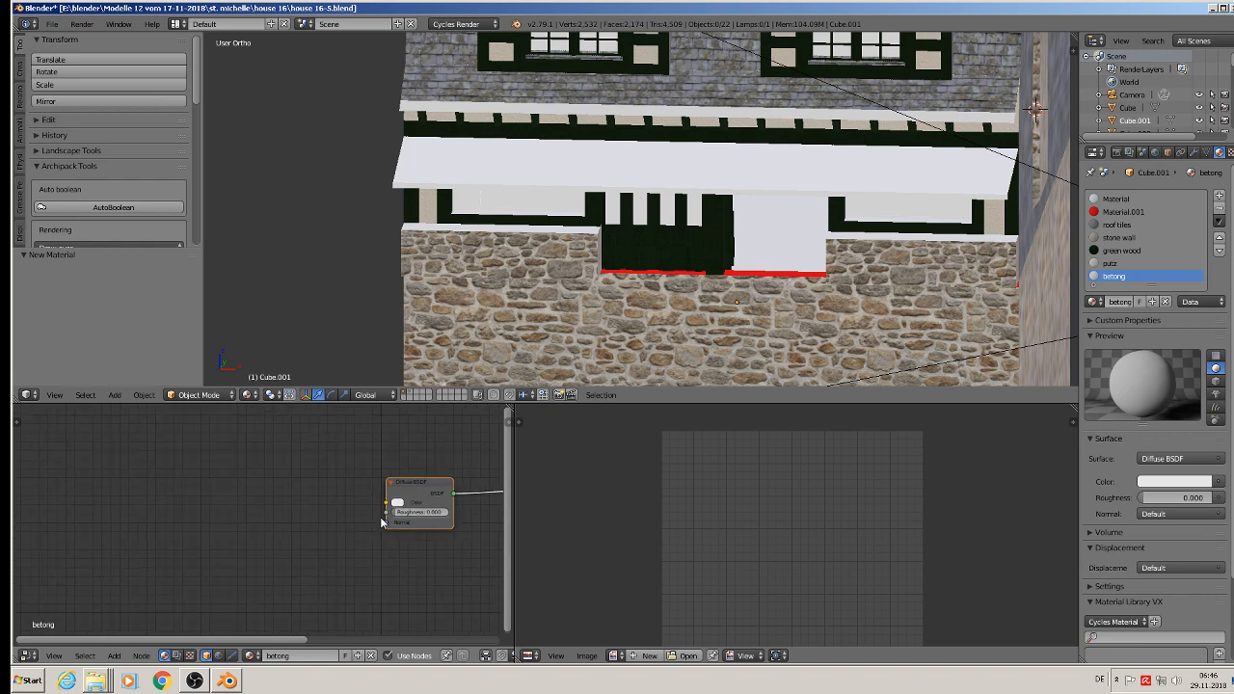
pyautogui.press('x')
pyautogui.moveTo(372, 531); pyautogui.dragTo(297, 526, button='middle')
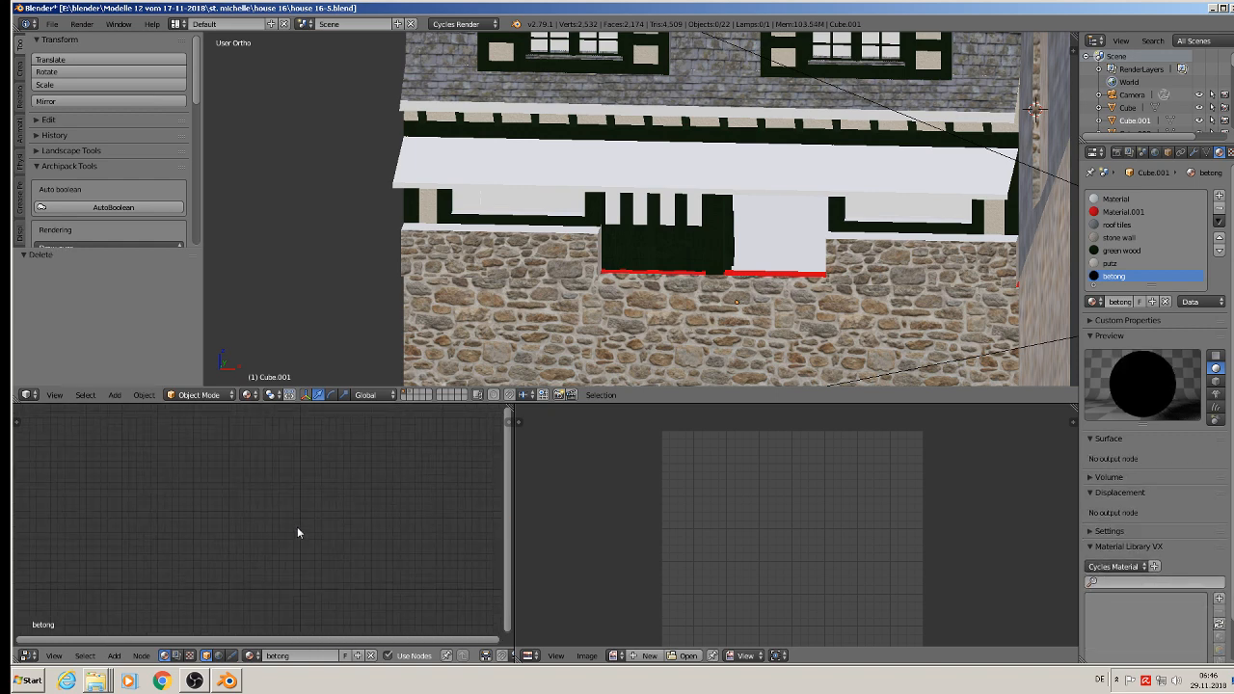
pyautogui.hotkey('ctrl', 'v')
pyautogui.scroll(4, 224, 511)
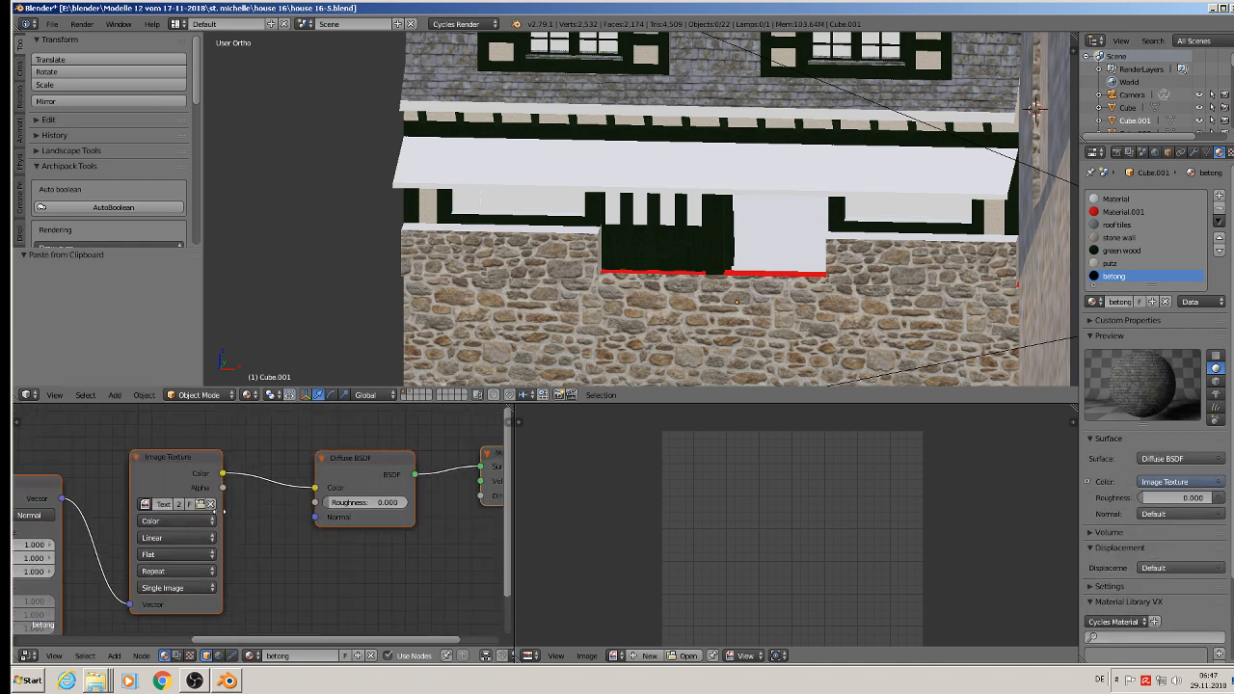
pyautogui.scroll(2, 223, 511)
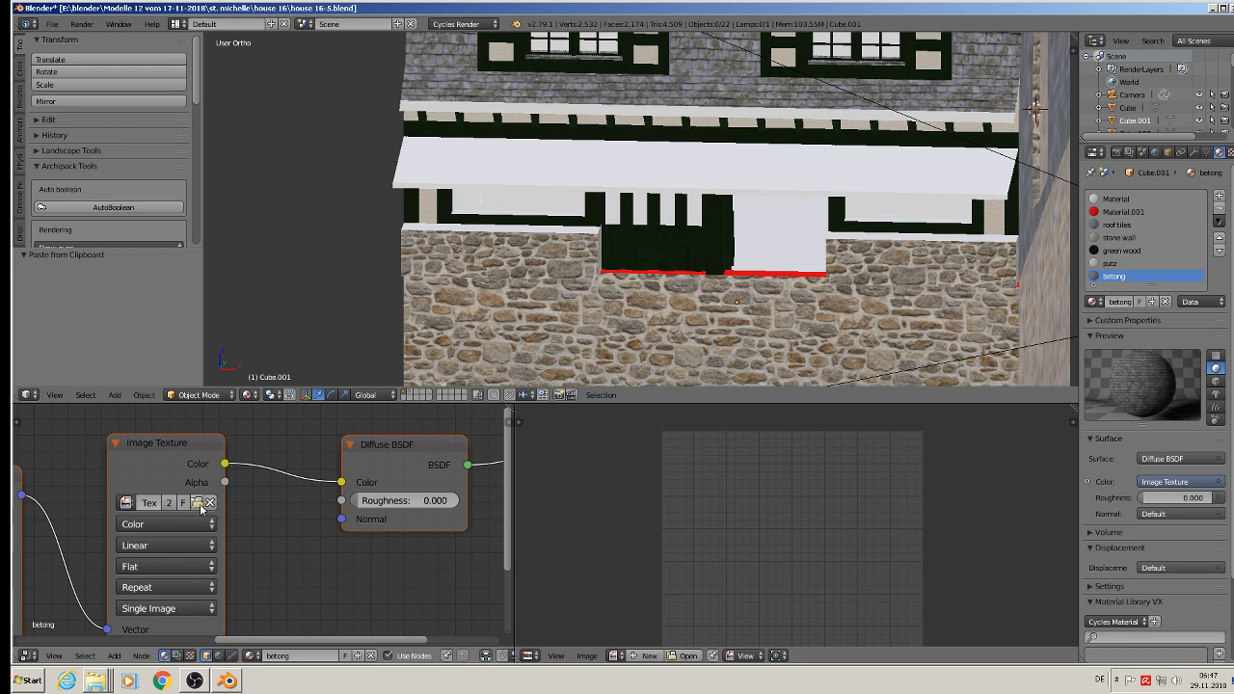
# Step: Browse the texture folder as thumbnails and load TexturesCom_AsphaltCloseups0102_1_seamless_S.jpg into the betong material's image texture
pyautogui.click(197, 502)
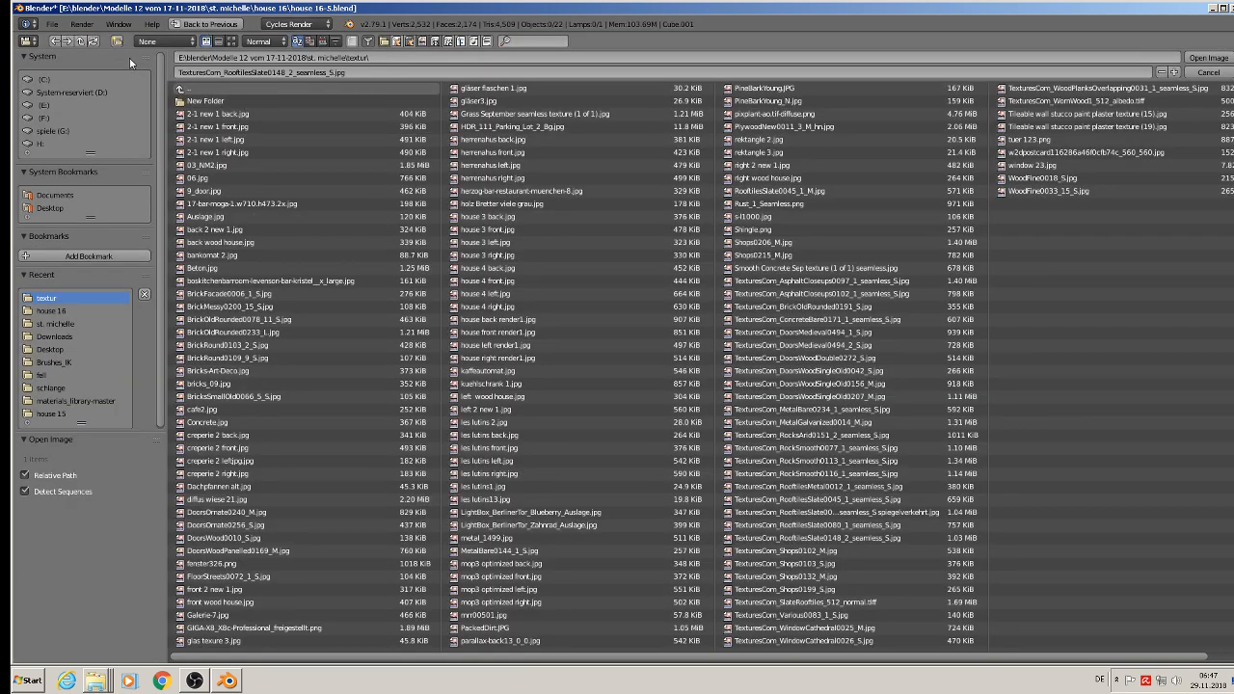
pyautogui.click(232, 41)
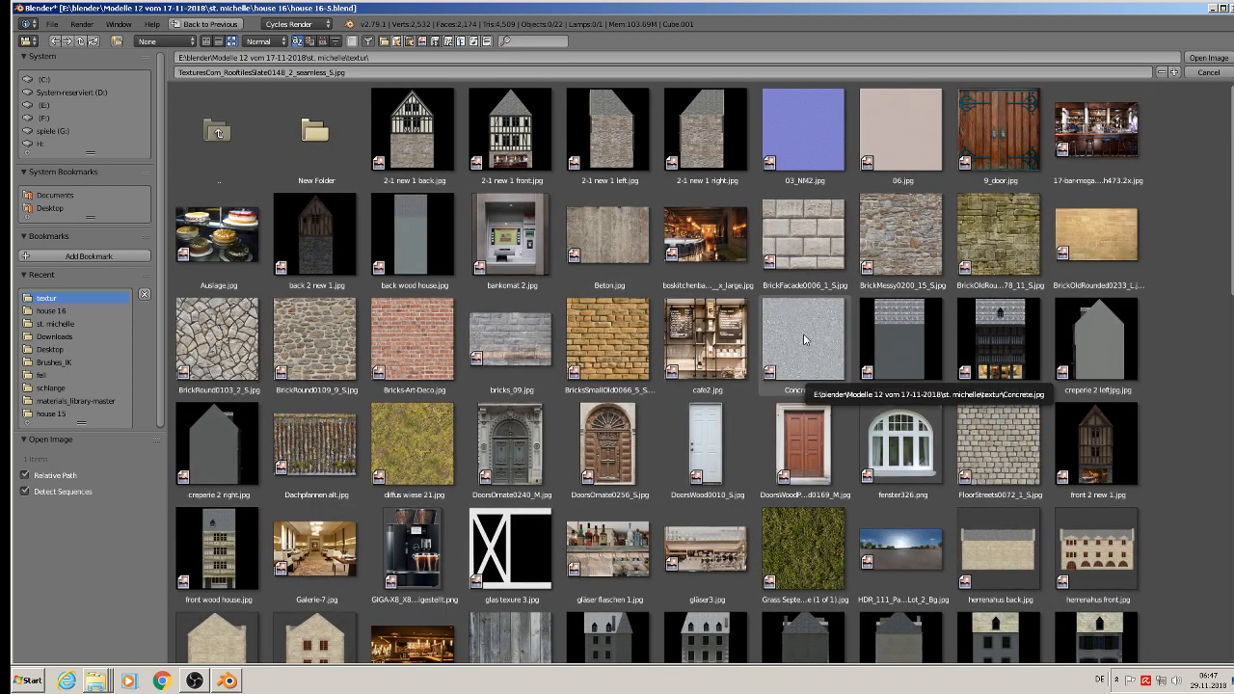
pyautogui.scroll(-5, 972, 415)
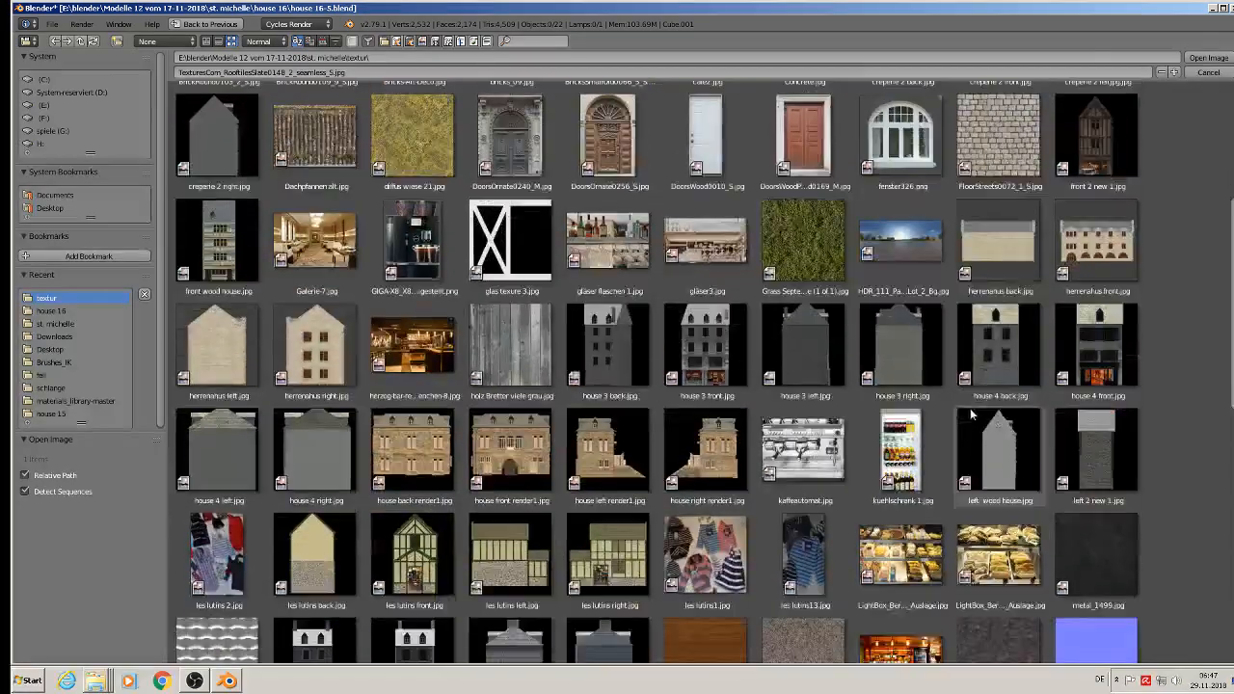
pyautogui.scroll(-3, 972, 414)
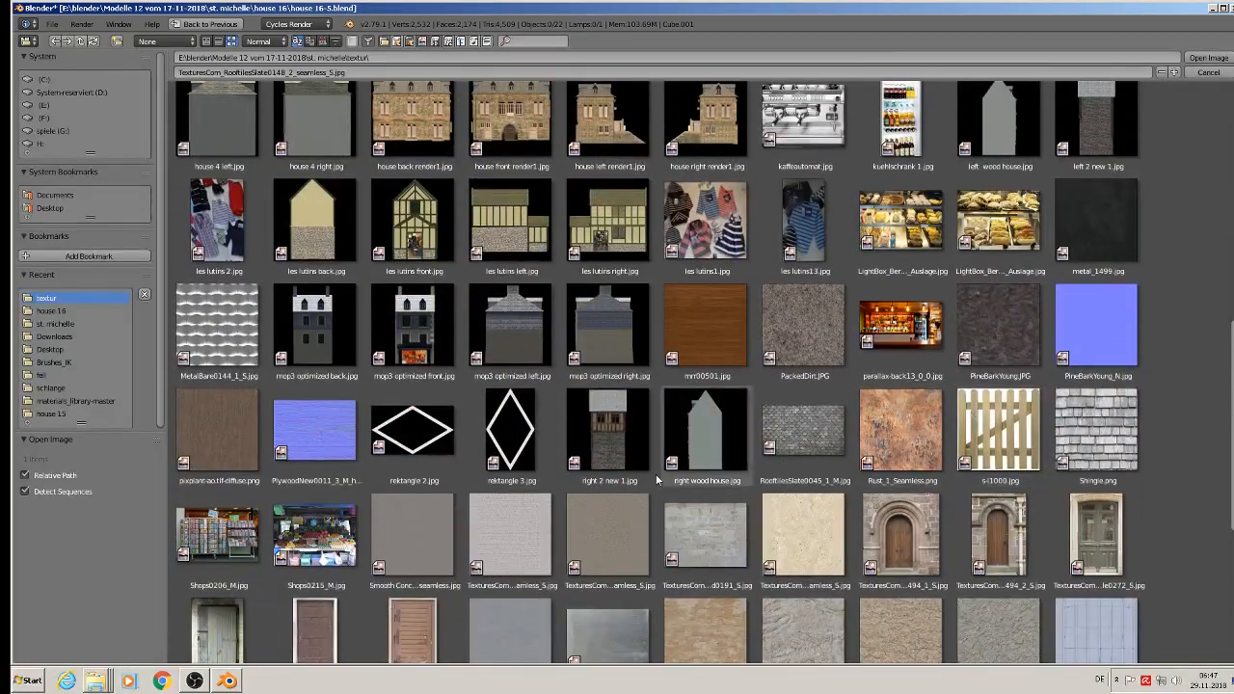
pyautogui.doubleClick(626, 531)
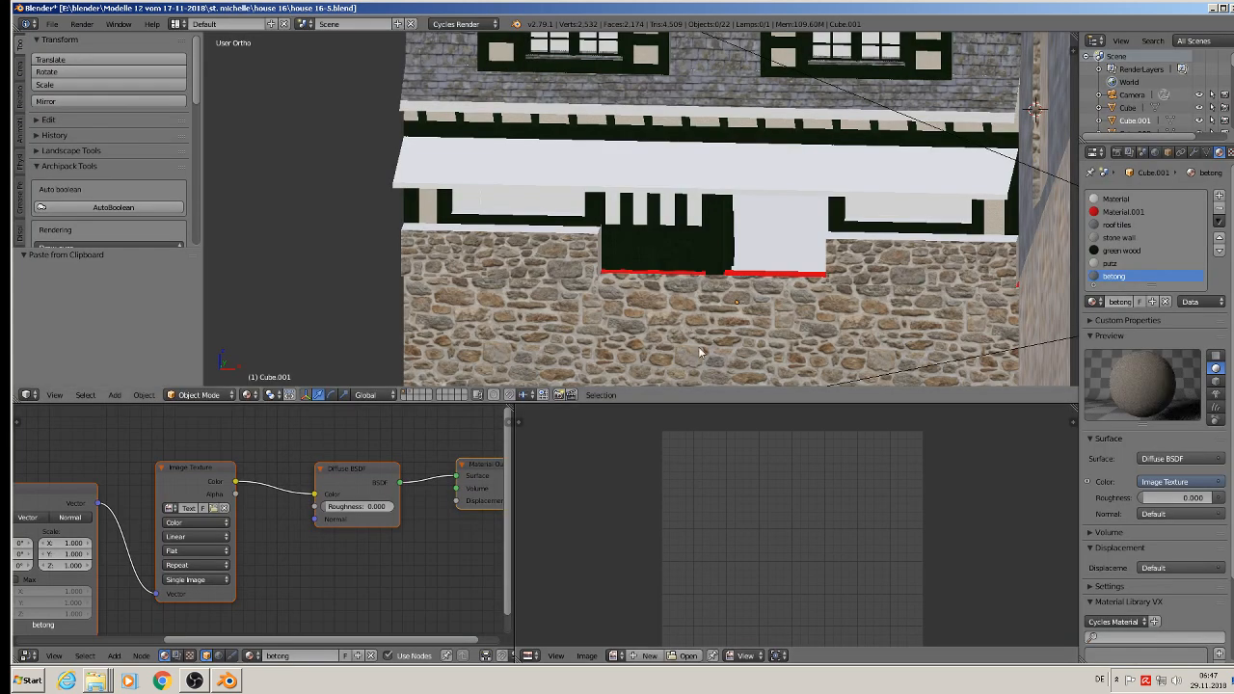
# Step: Enter Edit Mode and select the whole row of top faces on the parapet left of the door
pyautogui.scroll(3, 625, 255)
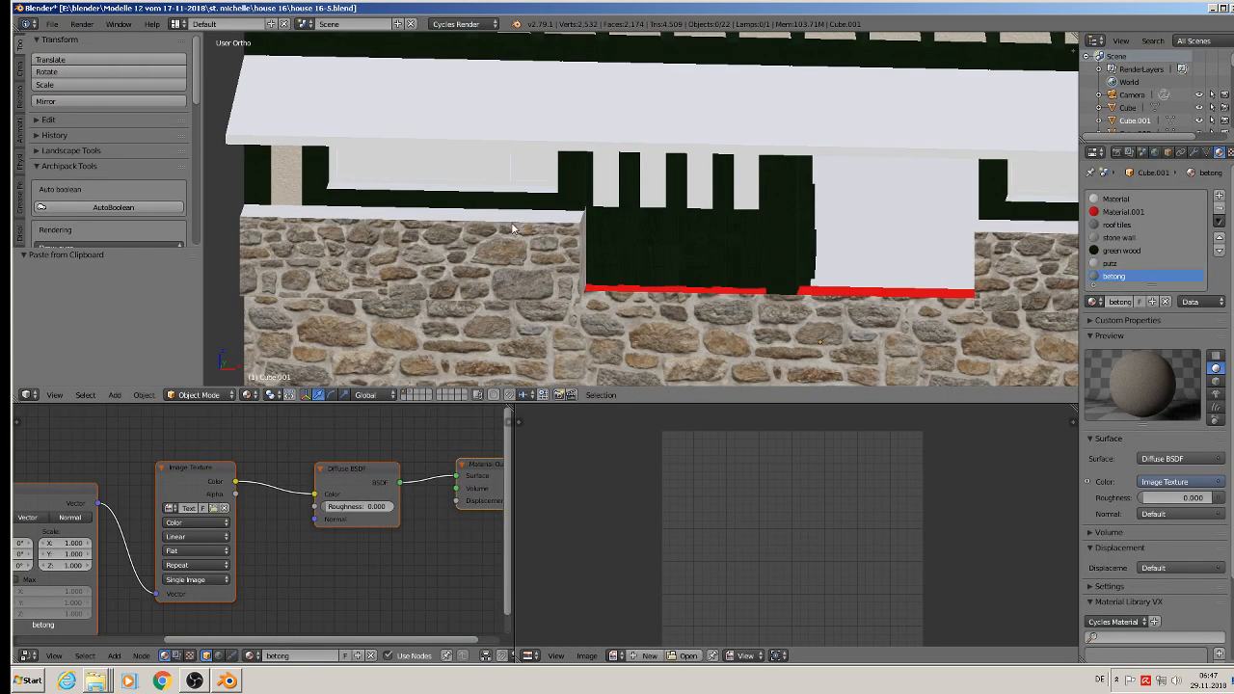
pyautogui.press('Tab')
pyautogui.rightClick(253, 209)
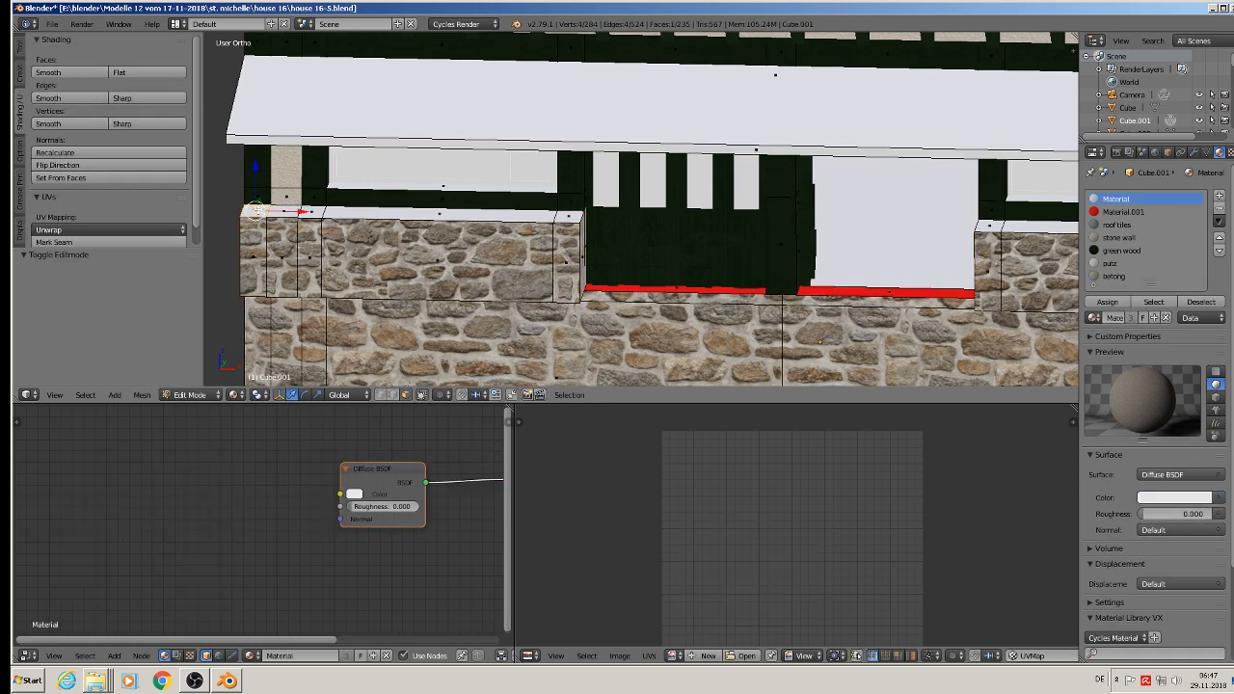
pyautogui.keyDown('ctrl'); pyautogui.rightClick(572, 220); pyautogui.keyUp('ctrl')
# Step: Add all top faces of the parapet right of the door to the selection, undoing the unwanted shortest-path pick
pyautogui.keyDown('shift'); pyautogui.moveTo(840, 331); pyautogui.dragTo(569, 321, button='middle'); pyautogui.keyUp('shift')
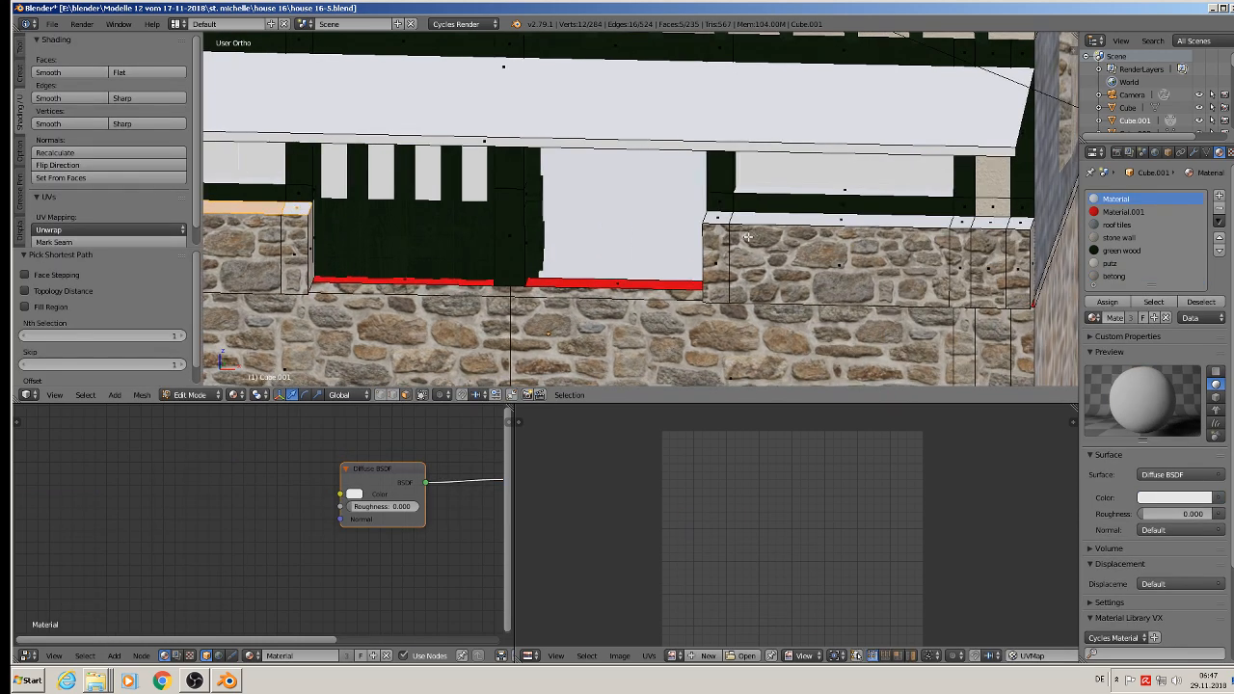
pyautogui.keyDown('ctrl'); pyautogui.rightClick(716, 217); pyautogui.keyUp('ctrl')
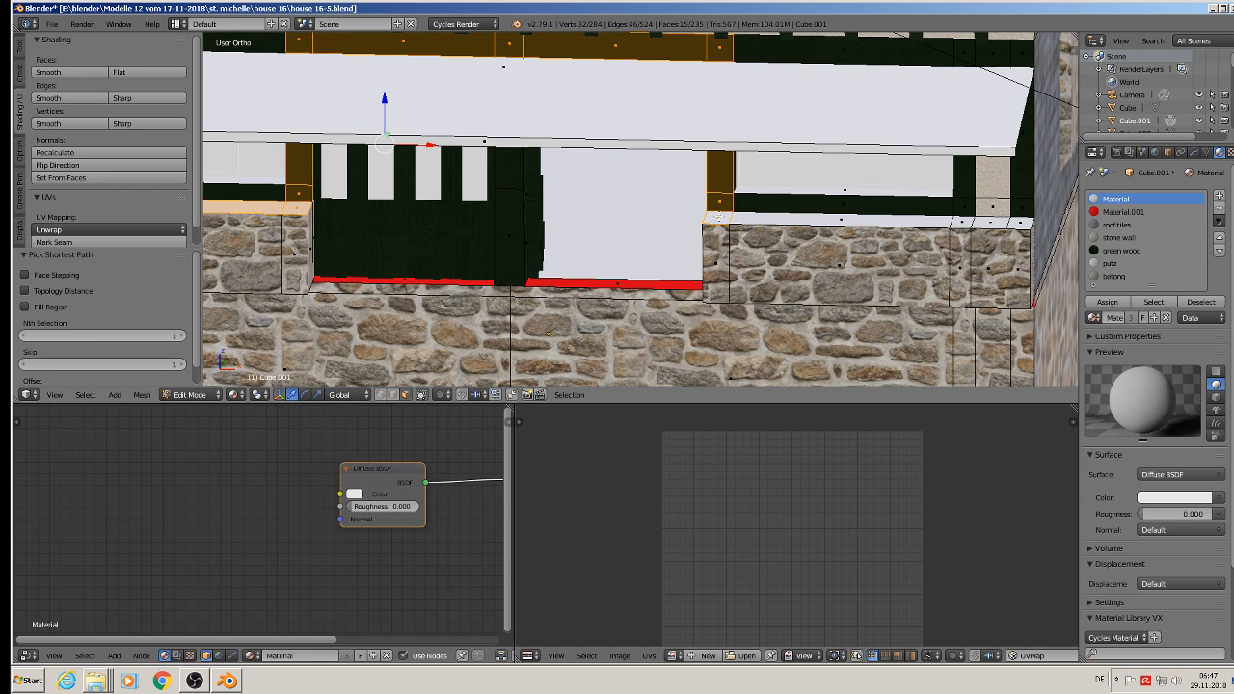
pyautogui.hotkey('ctrl', 'z')
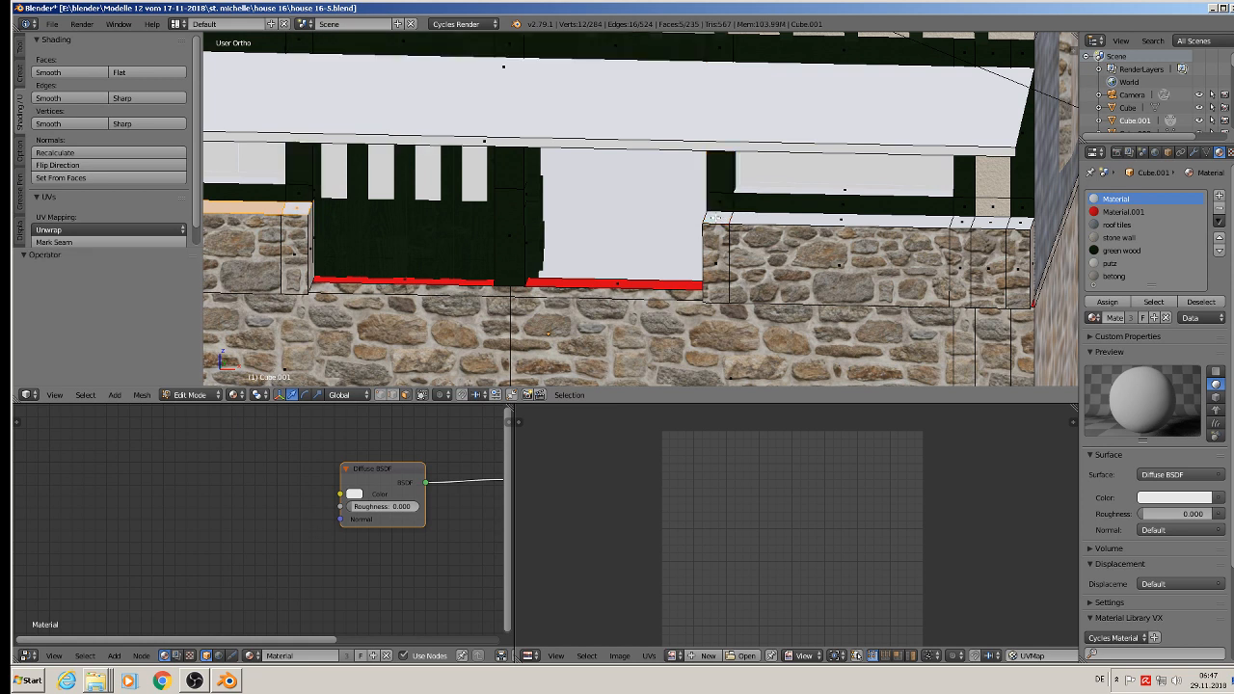
pyautogui.keyDown('shift'); pyautogui.click(718, 217); pyautogui.keyUp('shift')
pyautogui.keyDown('shift'); pyautogui.click(921, 220); pyautogui.keyUp('shift')
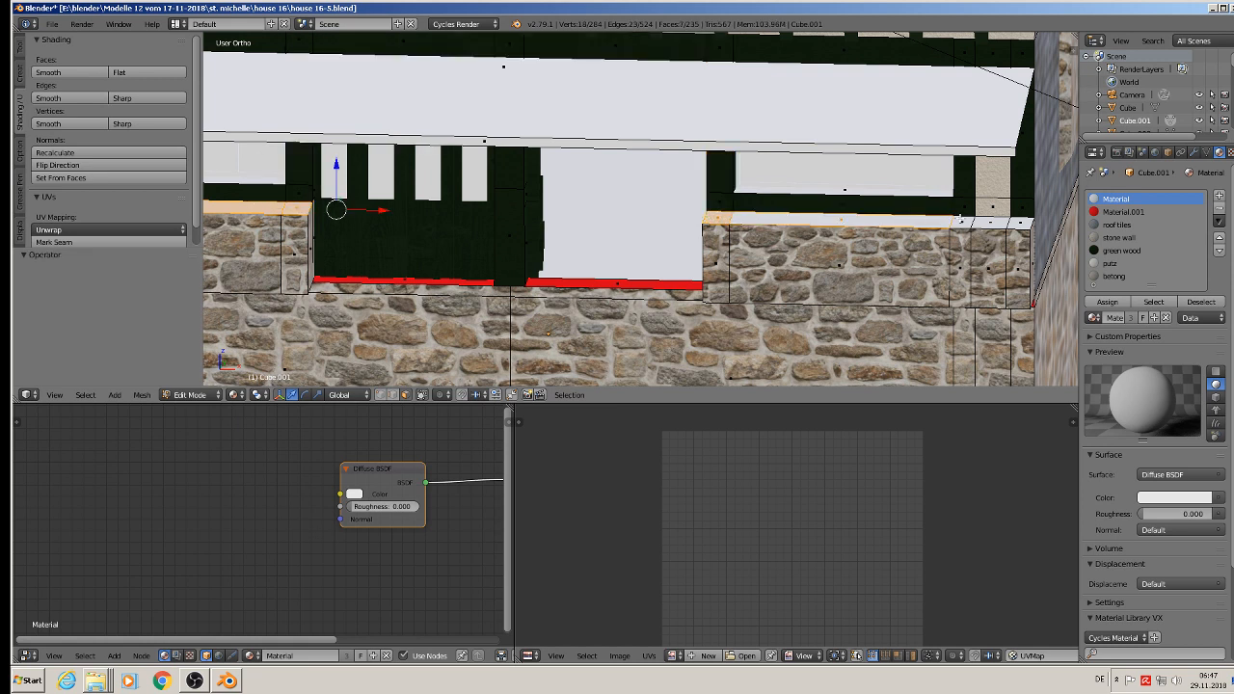
pyautogui.keyDown('shift'); pyautogui.rightClick(960, 221); pyautogui.keyUp('shift')
pyautogui.keyDown('shift'); pyautogui.rightClick(989, 223); pyautogui.keyUp('shift')
pyautogui.keyDown('shift'); pyautogui.rightClick(1019, 223); pyautogui.keyUp('shift')
# Step: Unwrap the selected parapet tops by projecting from a straight top view and assign them the betong material
pyautogui.moveTo(971, 234); pyautogui.dragTo(892, 367, button='middle')
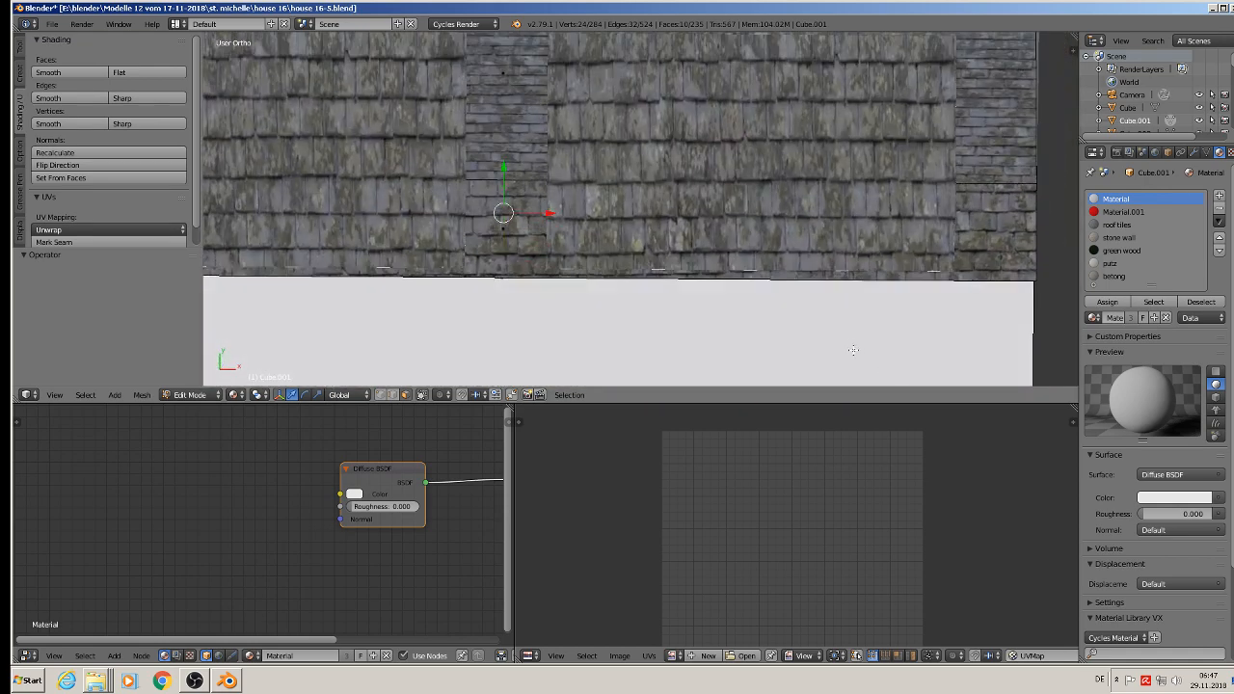
pyautogui.press('u')
pyautogui.click(852, 347)
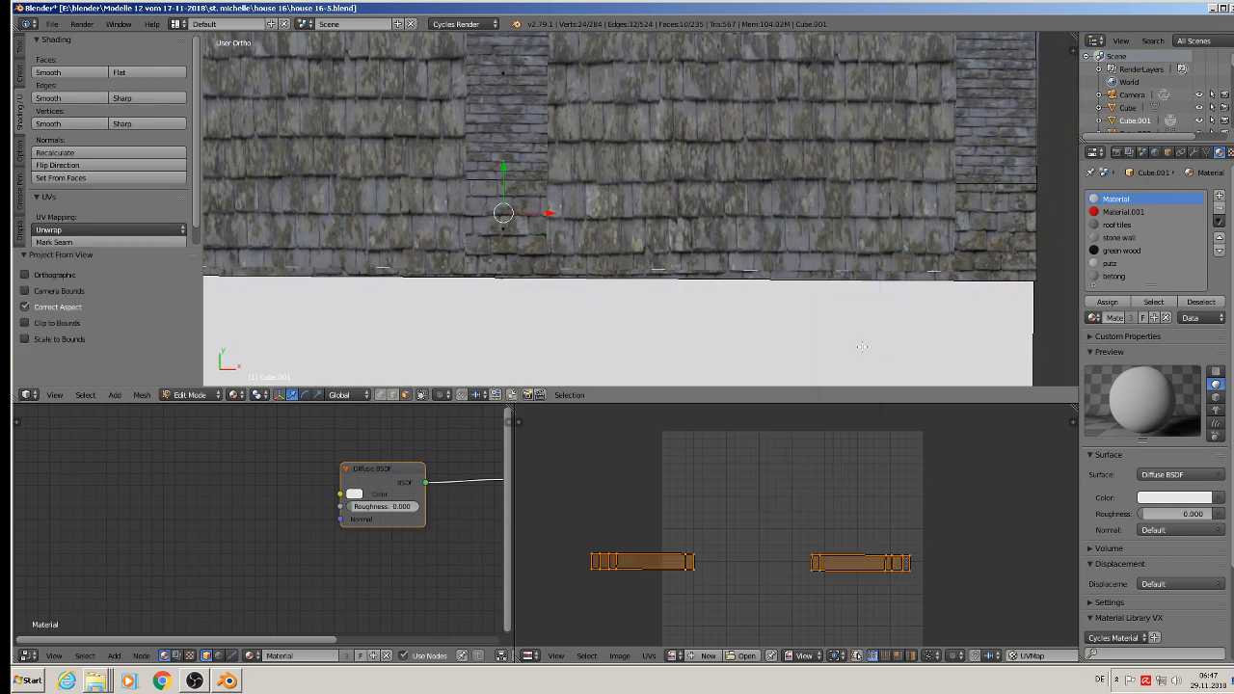
pyautogui.click(1114, 276)
pyautogui.click(1107, 301)
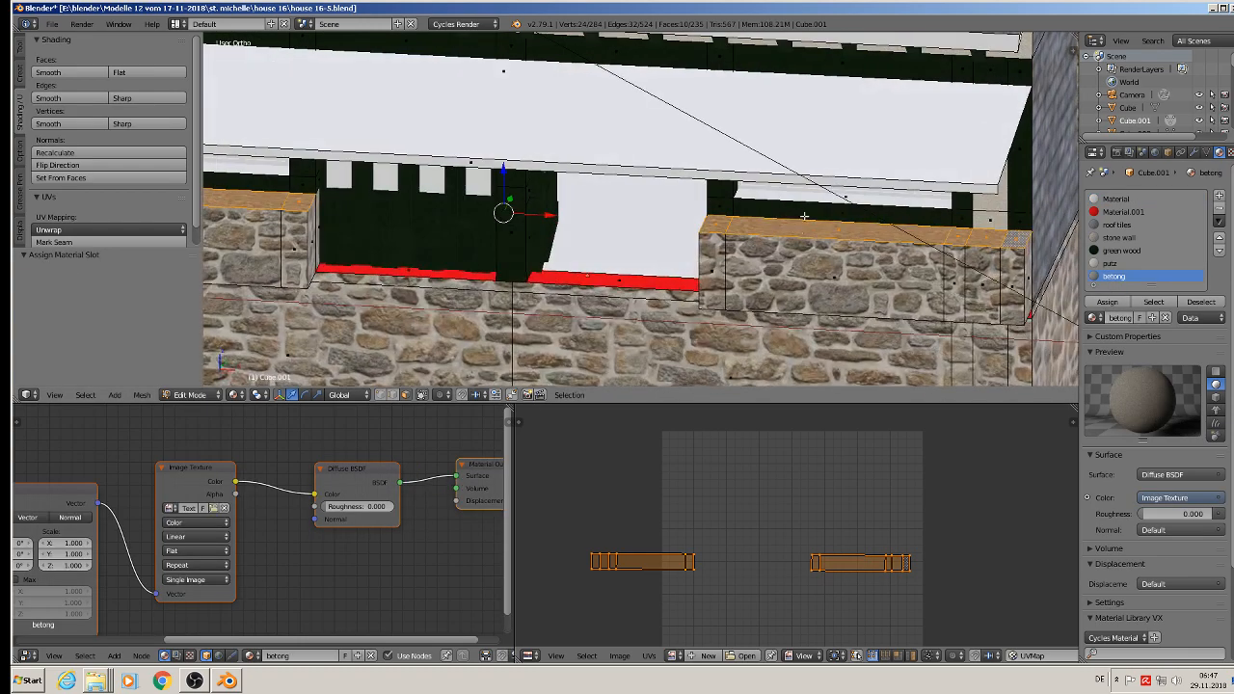
# Step: Scale the parapet tops' UVs up for a finer concrete grain and return to Object Mode to view the facade
pyautogui.scroll(6, 804, 216)
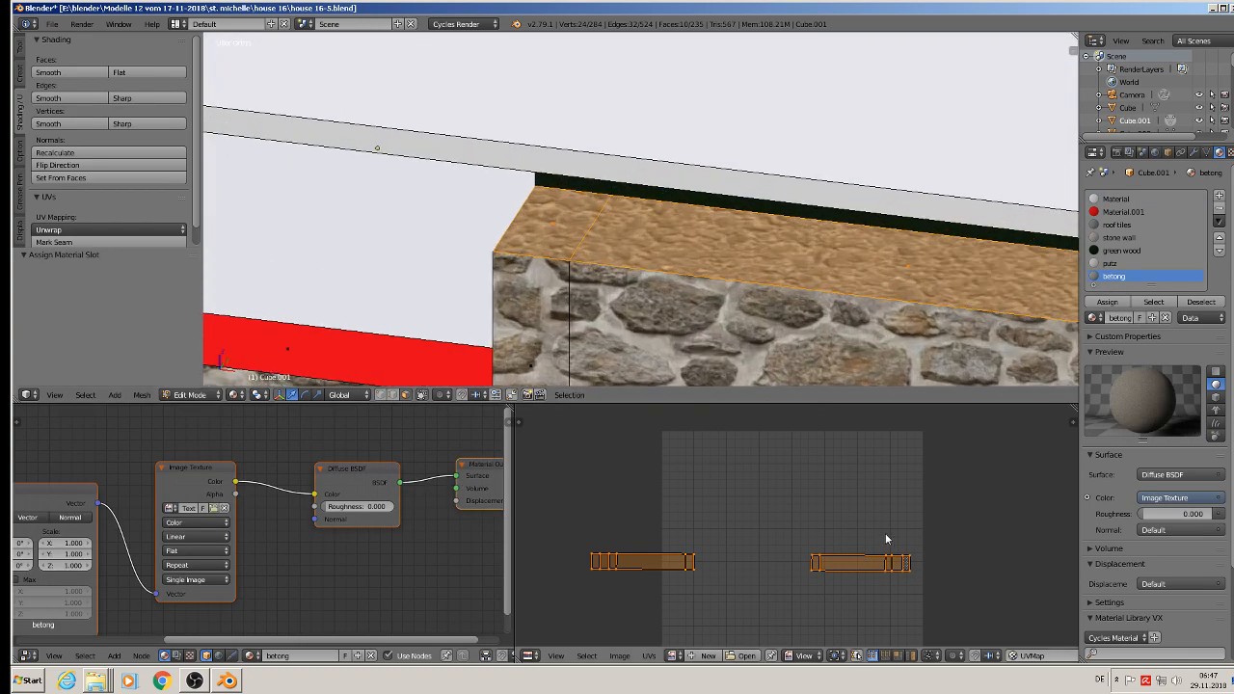
pyautogui.press('s')
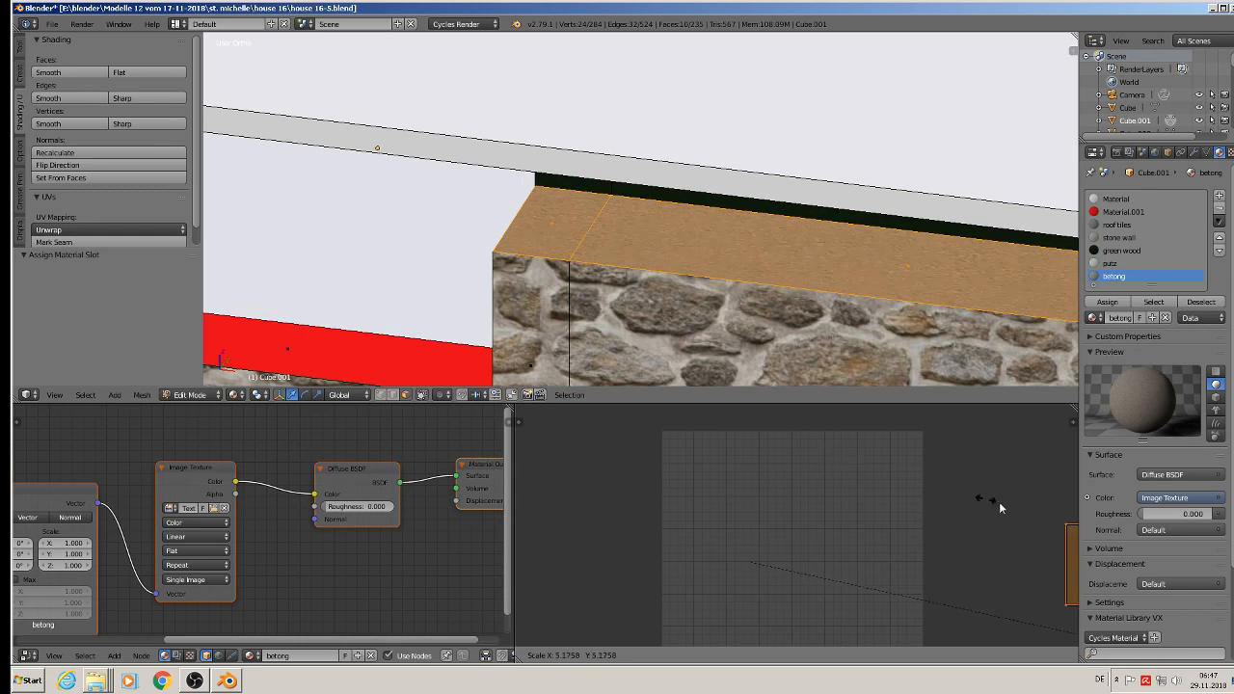
pyautogui.click(877, 567)
pyautogui.press('Tab')
pyautogui.moveTo(642, 240); pyautogui.dragTo(691, 198, button='middle')
pyautogui.scroll(-3, 552, 268)
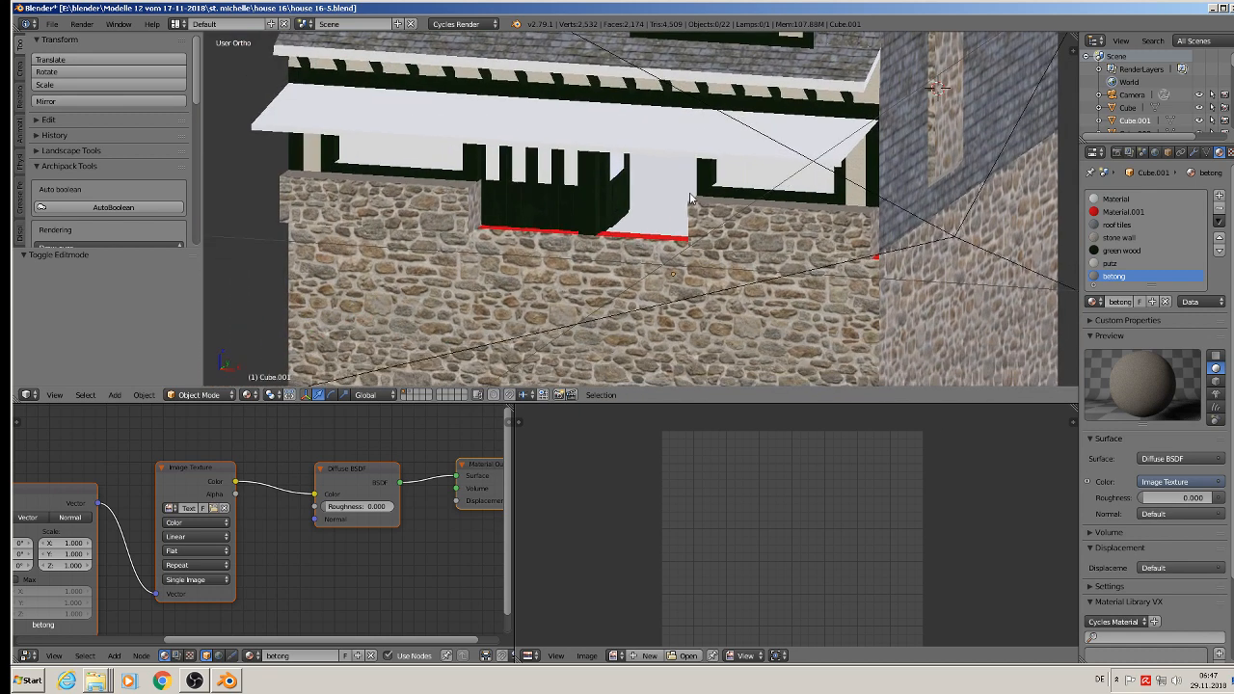
# Step: Deselect everything and save the house file
pyautogui.press('a')
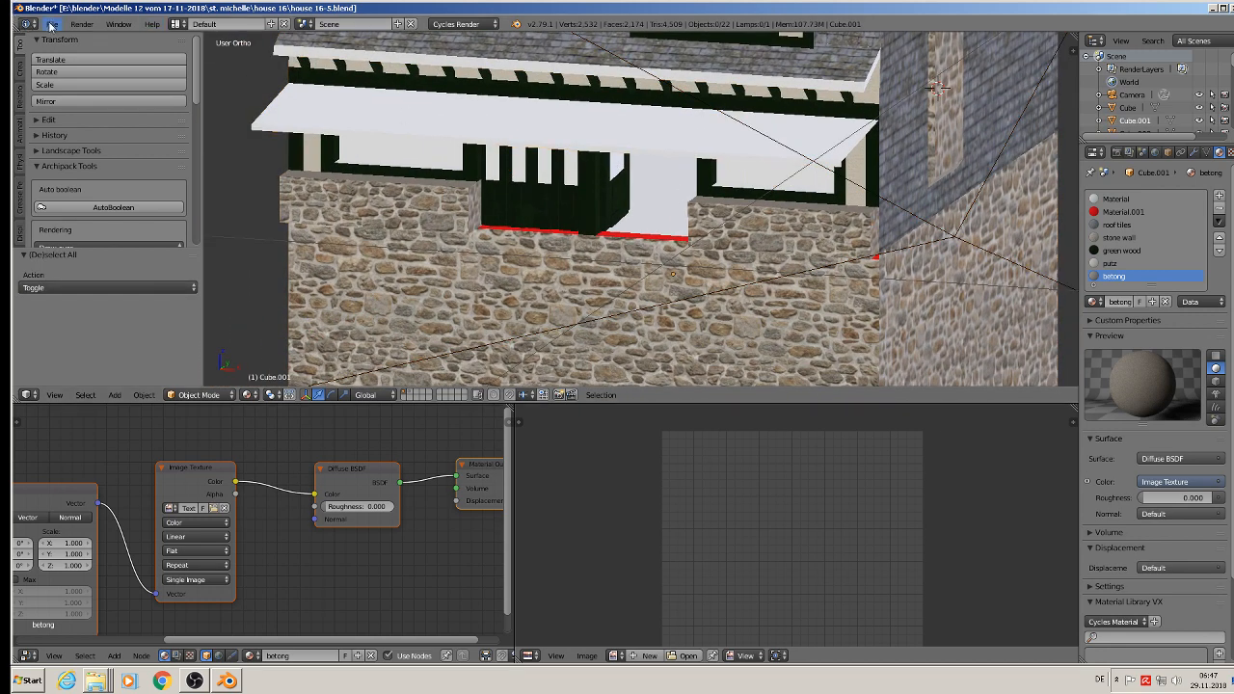
pyautogui.click(53, 24)
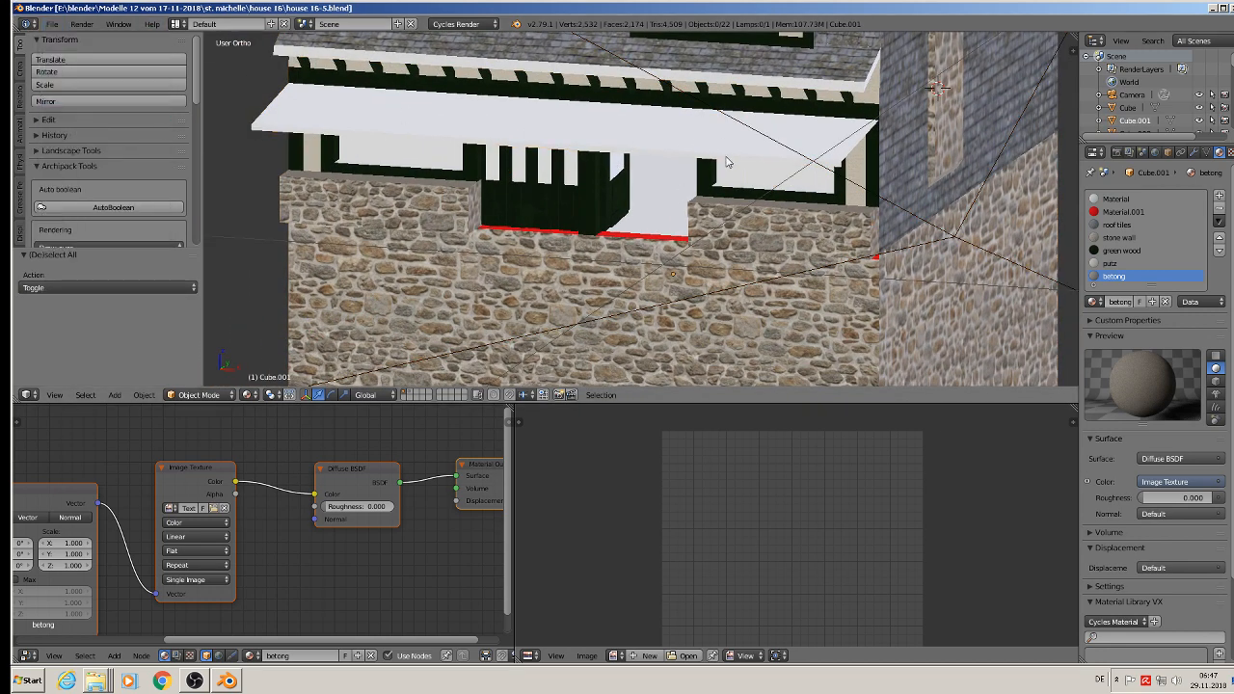
# Step: Add a new material slot to the house, name its material grey and darken its diffuse colour to dark grey
pyautogui.moveTo(728, 162); pyautogui.dragTo(789, 326, button='middle')
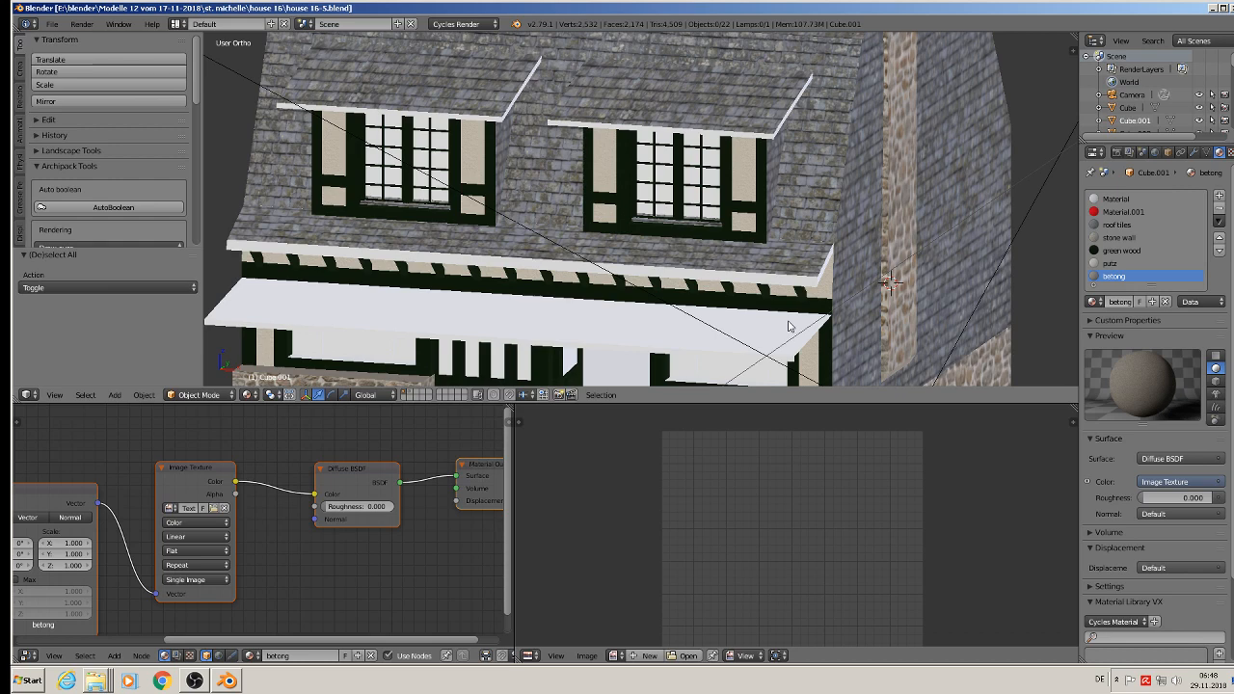
pyautogui.click(1220, 194)
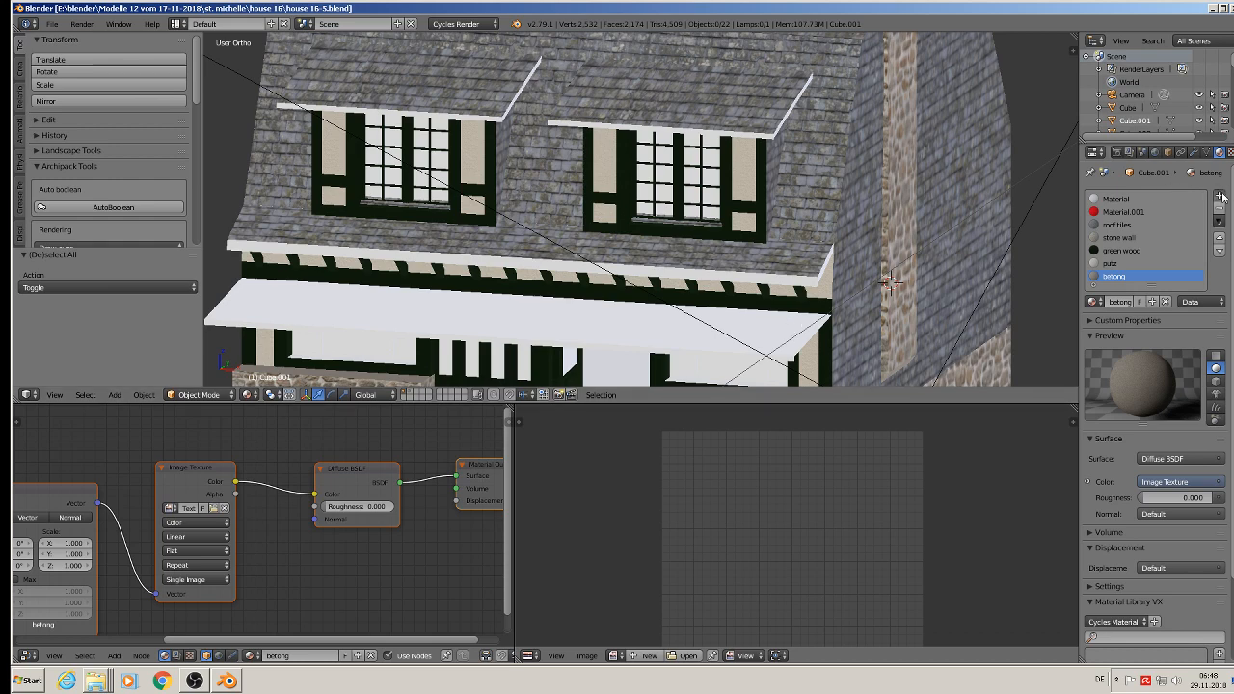
pyautogui.click(1154, 304)
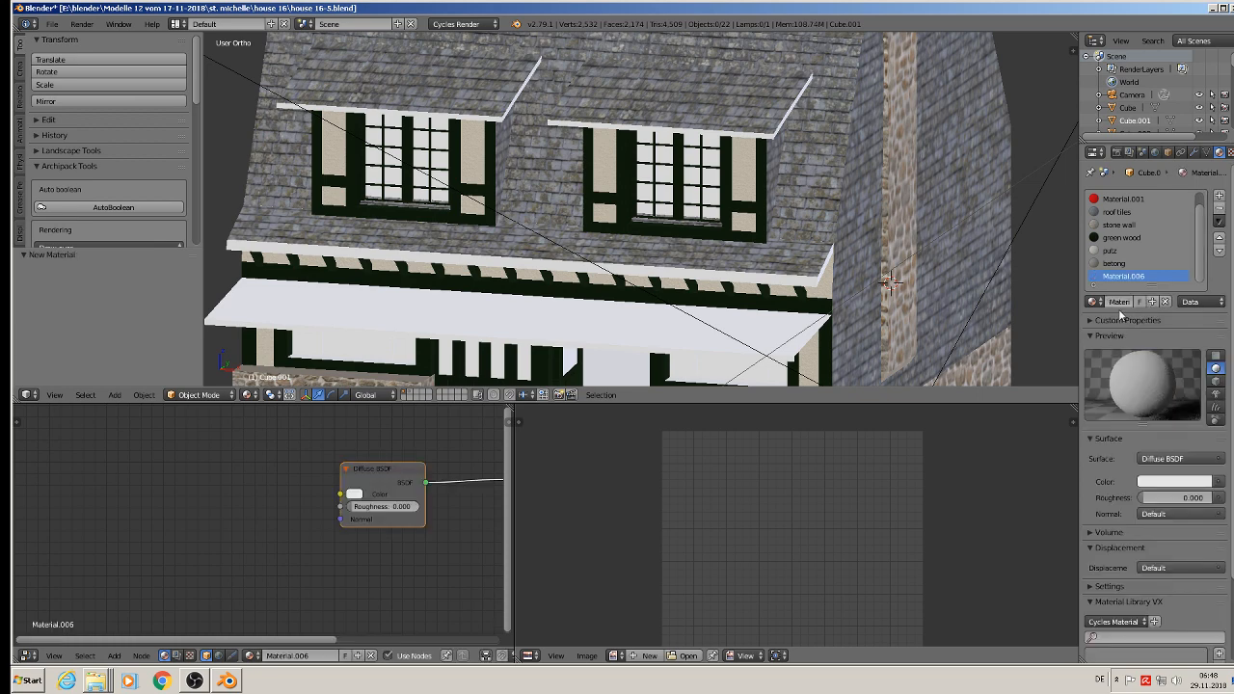
pyautogui.click(1119, 302)
pyautogui.write('grey')
pyautogui.press('Return')
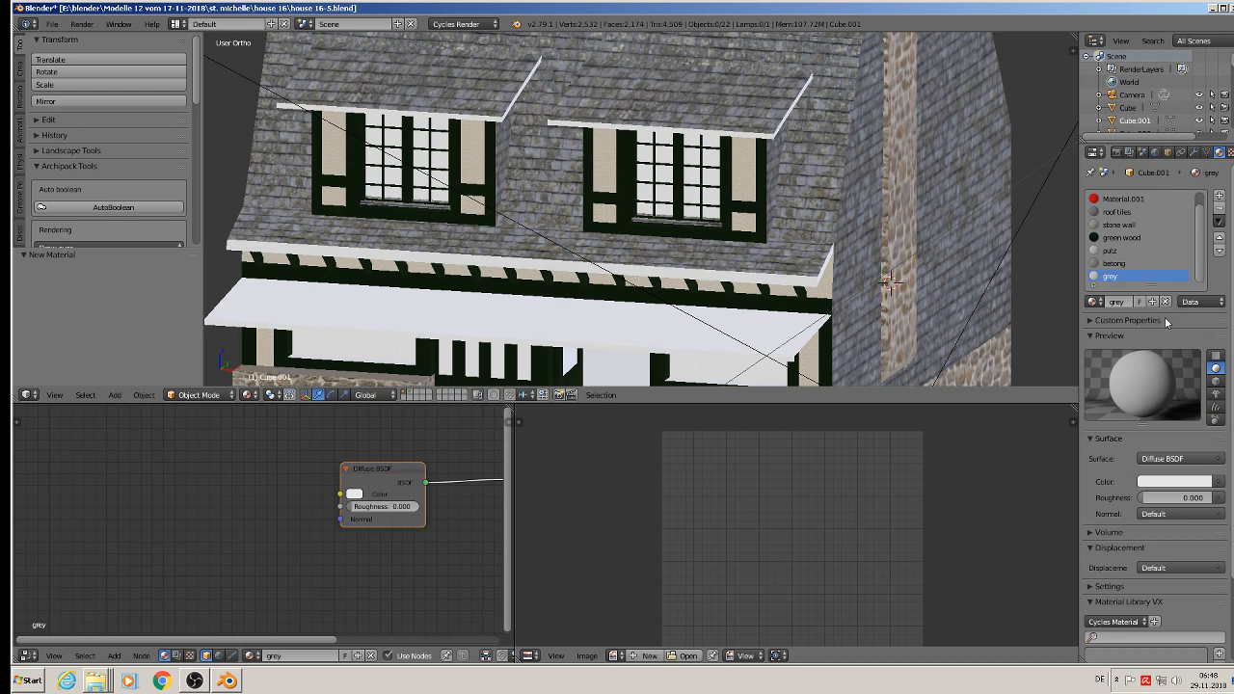
pyautogui.click(1186, 482)
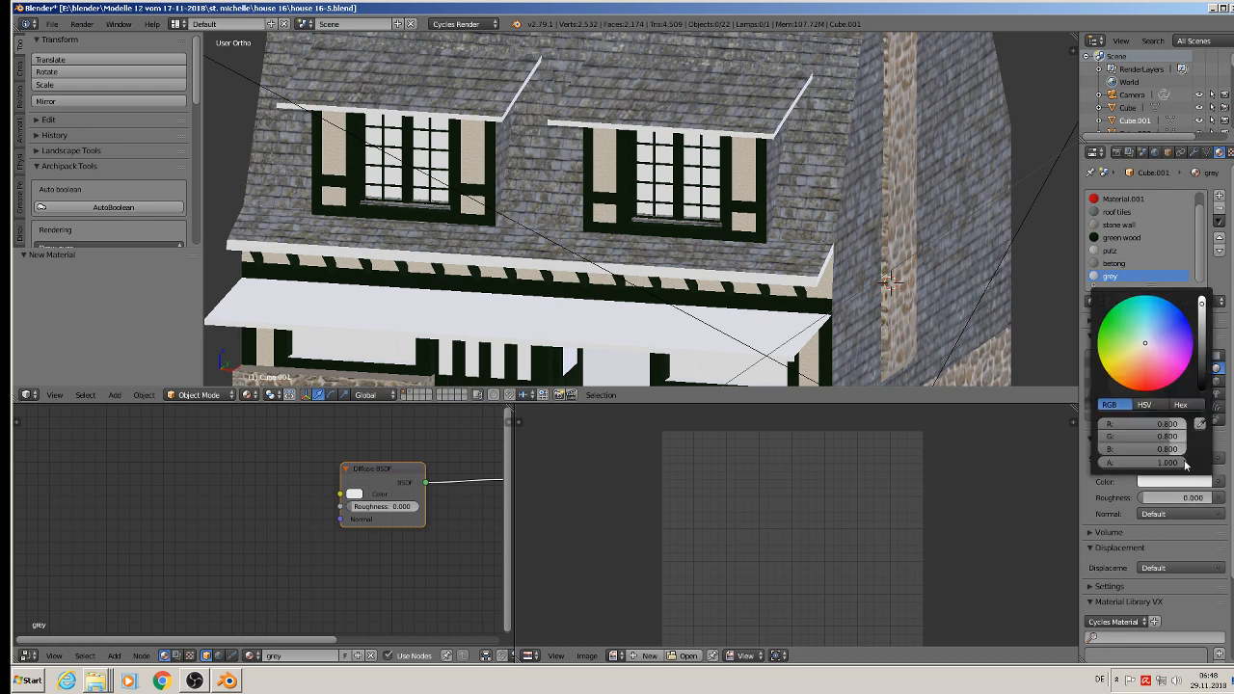
pyautogui.click(1204, 357)
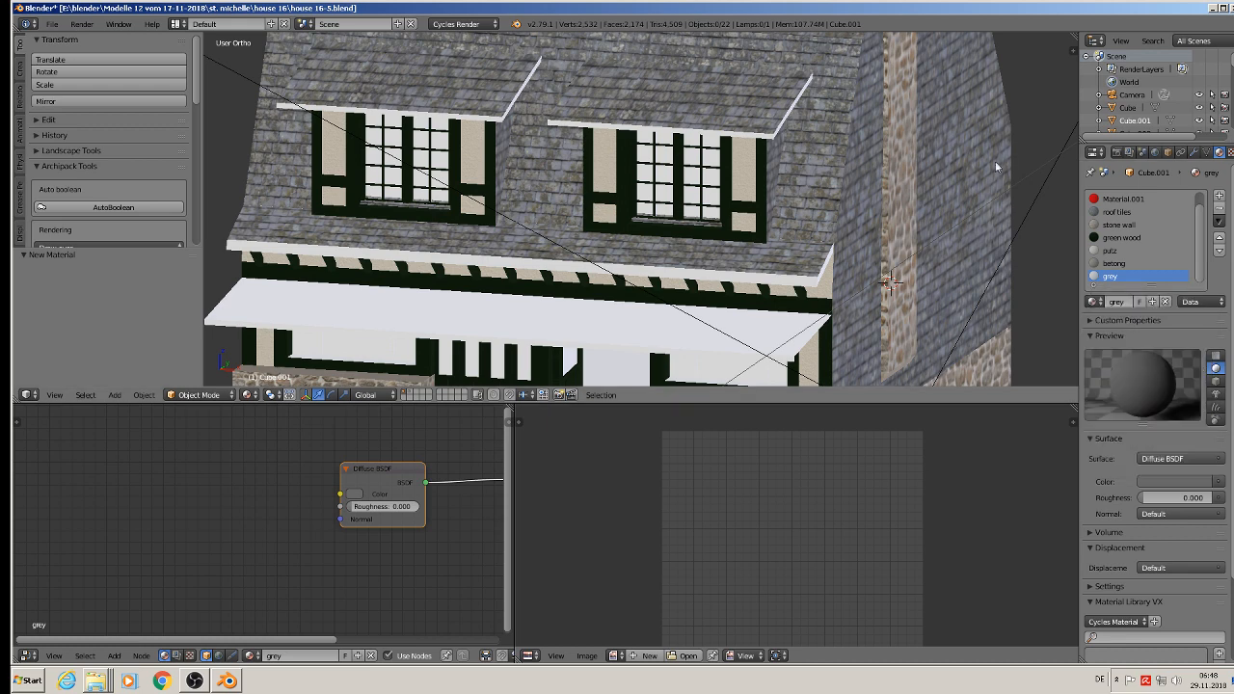
# Step: Select the white roof edge trim on the dormer object, give the object a slot with the grey material and assign it to those faces
pyautogui.scroll(3, 724, 92)
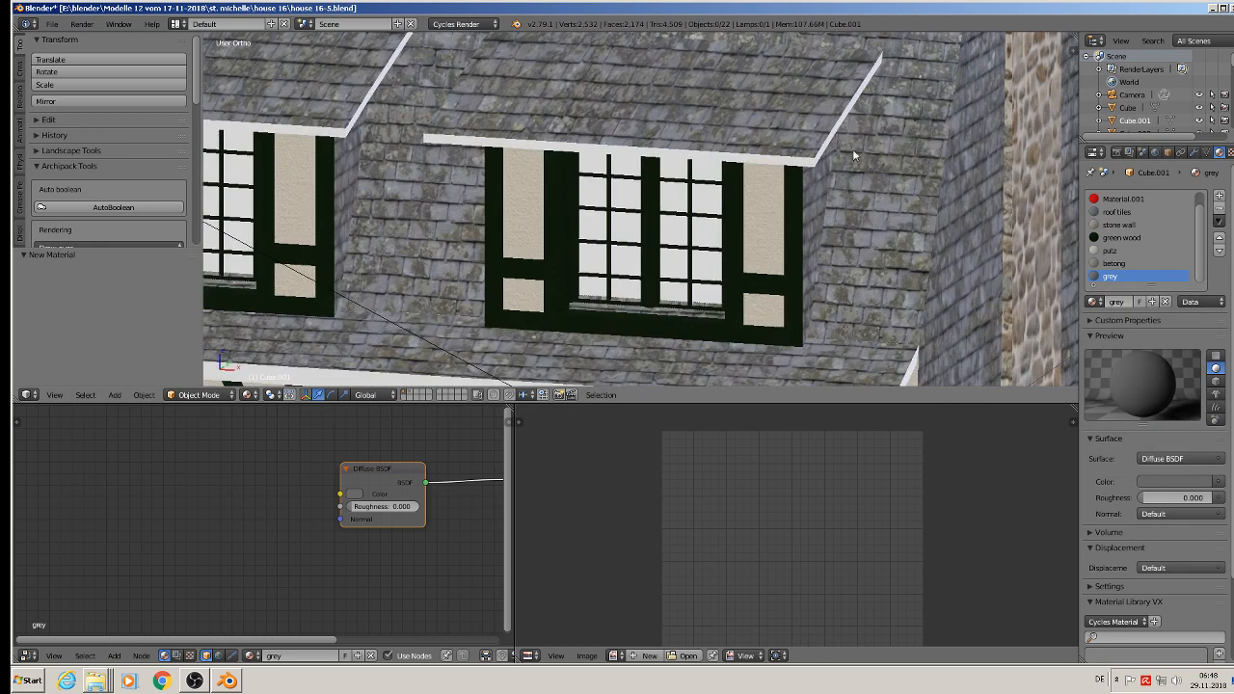
pyautogui.press('Tab')
pyautogui.press('Tab')
pyautogui.rightClick(821, 164)
pyautogui.press('Tab')
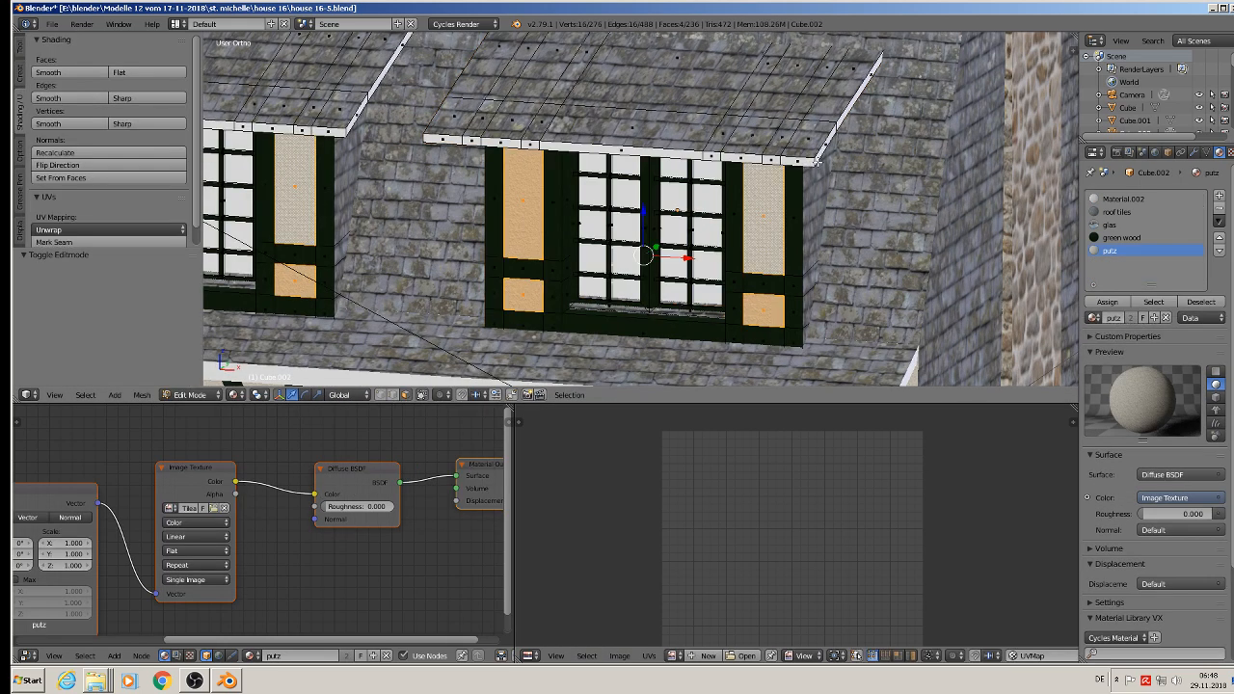
pyautogui.press('l')
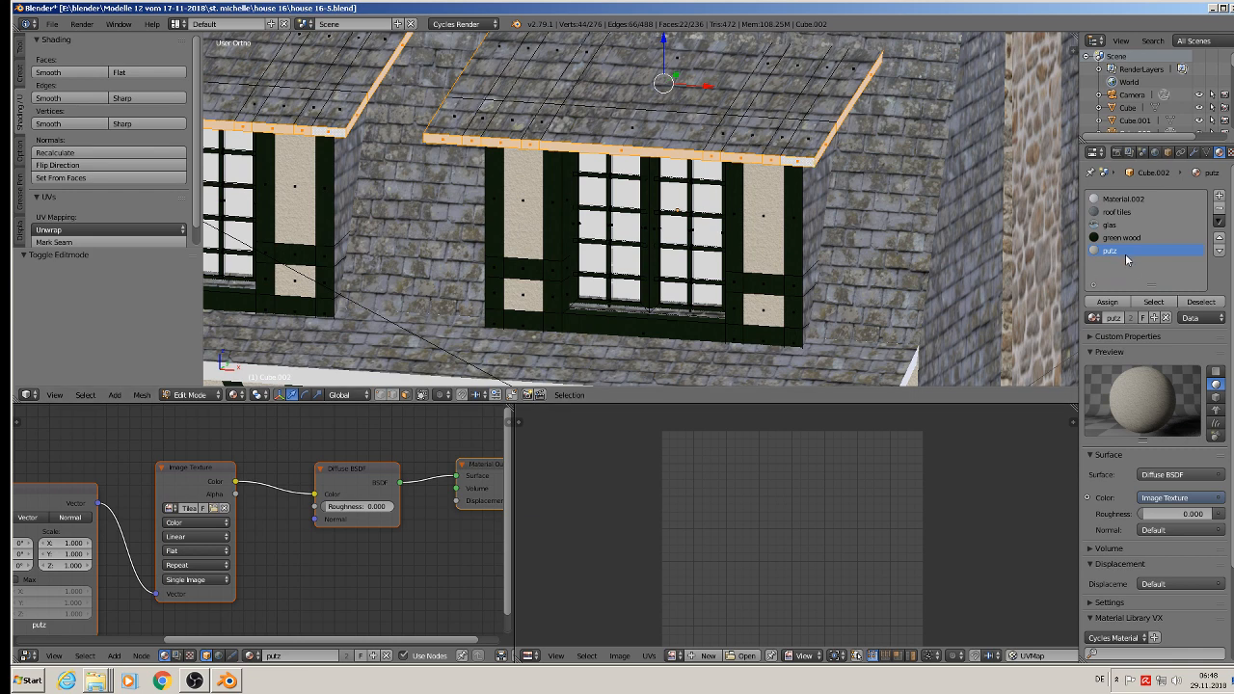
pyautogui.click(1219, 194)
pyautogui.click(1094, 318)
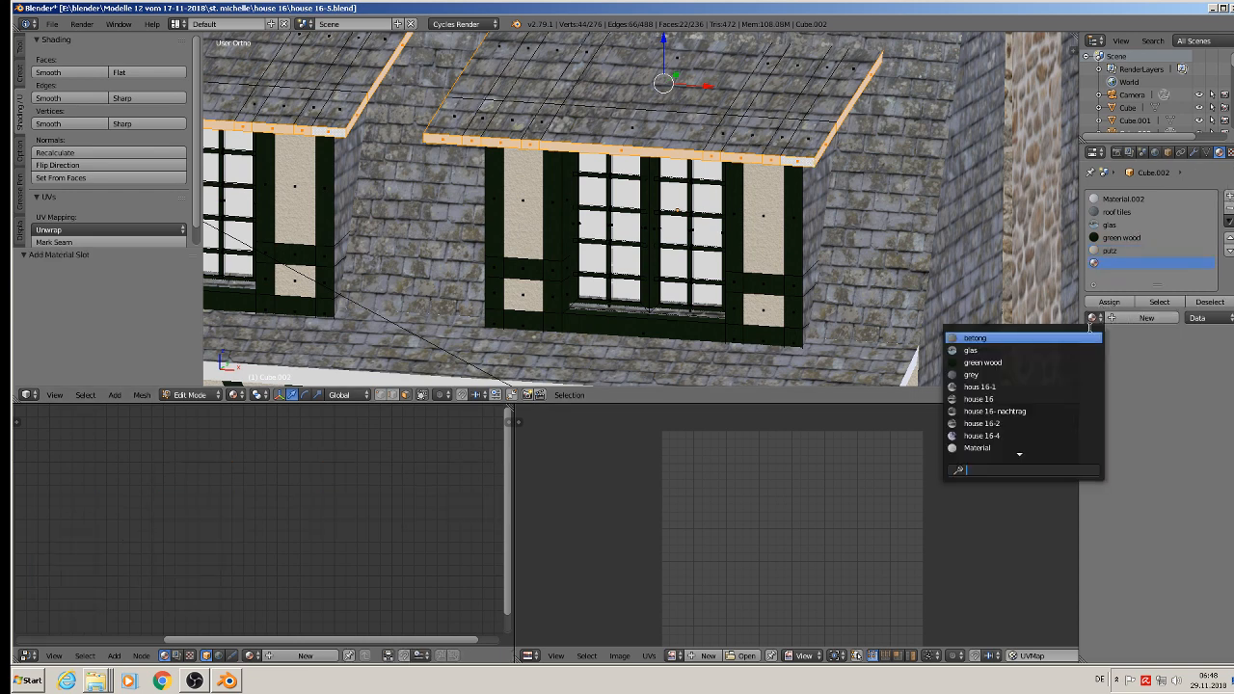
pyautogui.click(1070, 375)
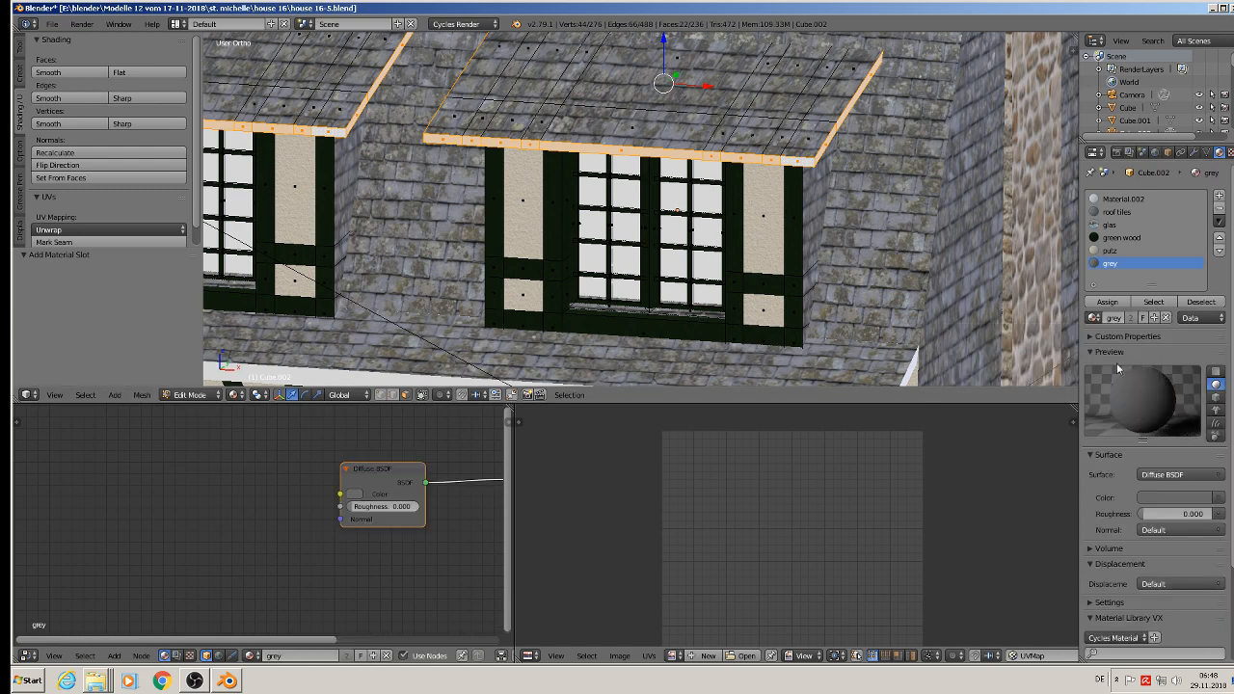
pyautogui.click(1107, 302)
pyautogui.press('Tab')
# Step: Assign the grey material to the white edge faces of the main roof's eave above the awning
pyautogui.scroll(-4, 784, 289)
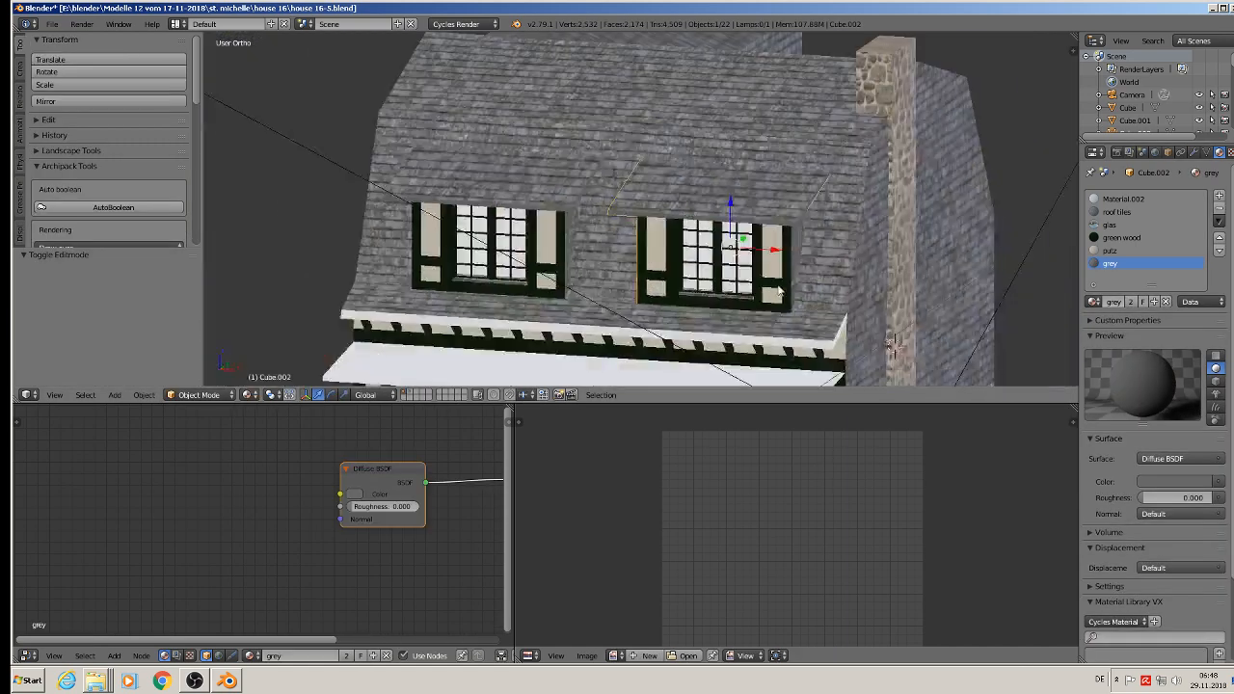
pyautogui.keyDown('shift'); pyautogui.moveTo(756, 309); pyautogui.dragTo(692, 147, button='middle'); pyautogui.keyUp('shift')
pyautogui.scroll(5, 790, 190)
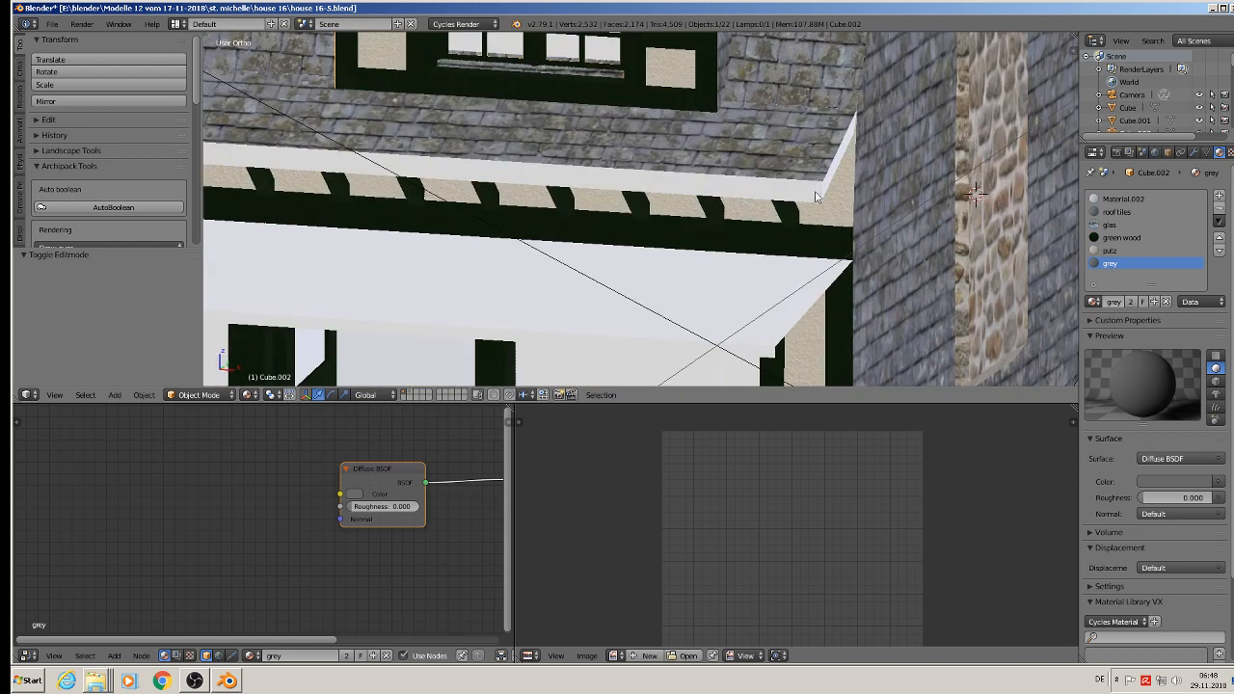
pyautogui.rightClick(819, 193)
pyautogui.press('Tab')
pyautogui.keyDown('alt'); pyautogui.rightClick(820, 191); pyautogui.keyUp('alt')
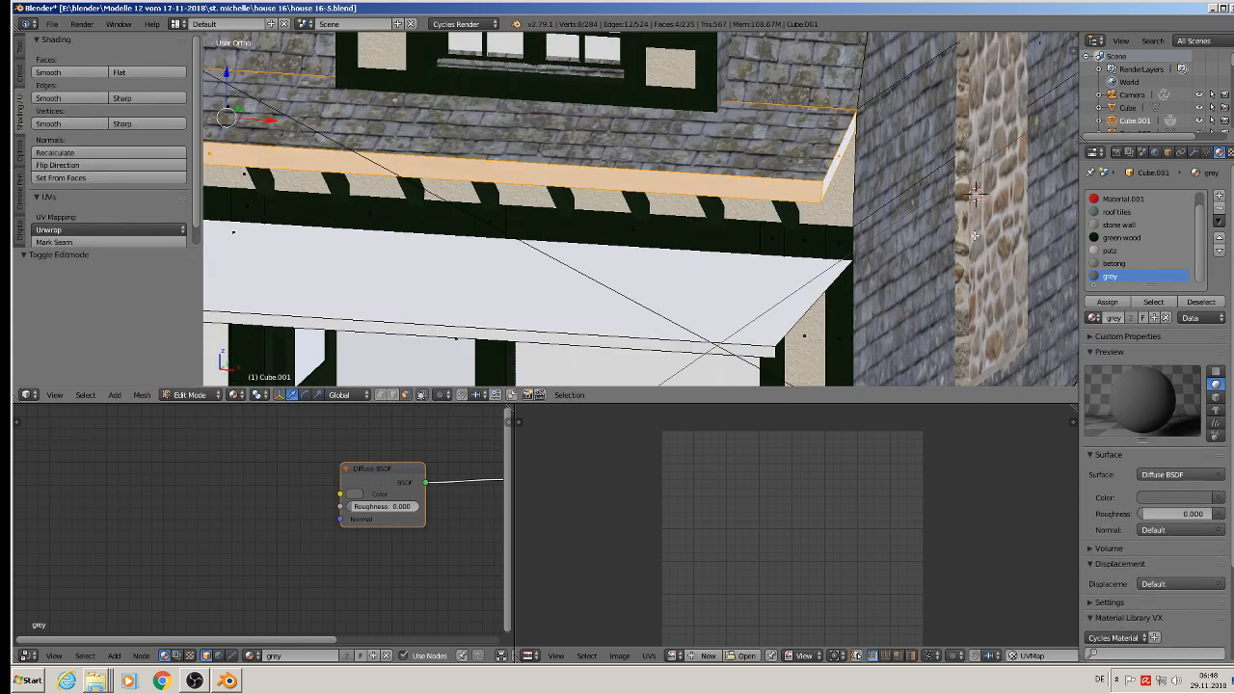
pyautogui.click(1107, 302)
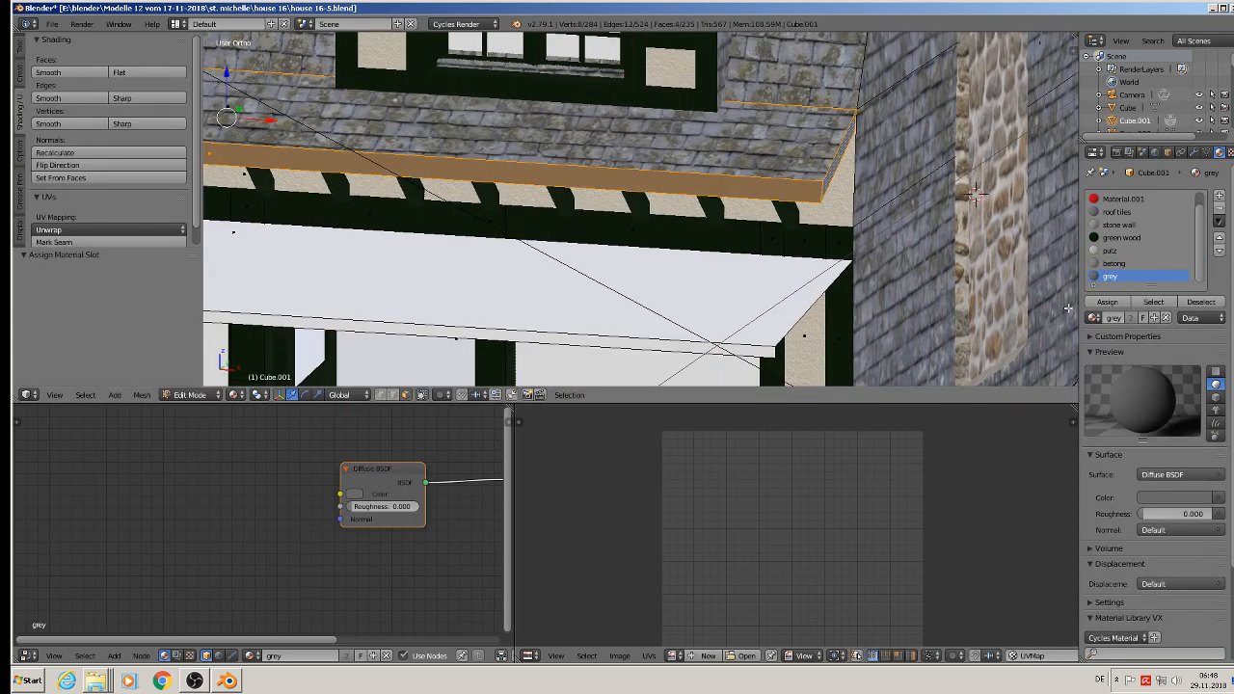
pyautogui.press('Tab')
# Step: Deselect everything and save the file with the grey roof edges
pyautogui.scroll(-4, 822, 287)
pyautogui.keyDown('shift'); pyautogui.moveTo(823, 288); pyautogui.dragTo(720, 196, button='middle'); pyautogui.keyUp('shift')
pyautogui.press('a')
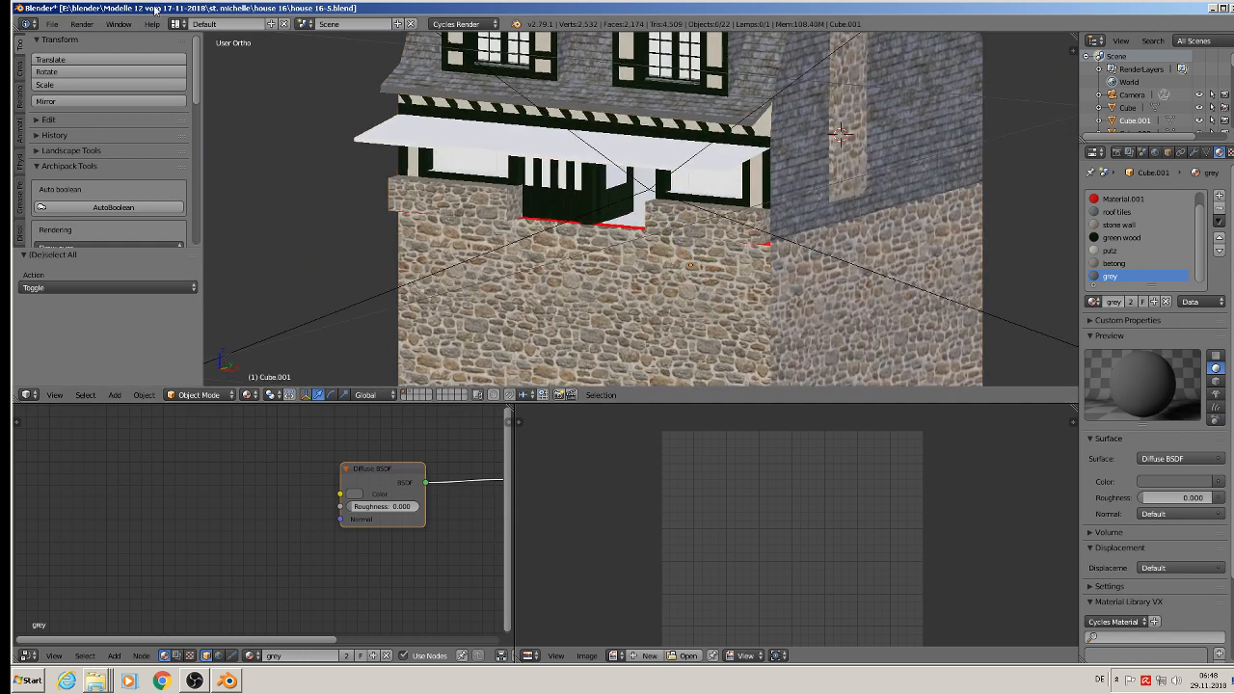
pyautogui.click(52, 24)
pyautogui.click(67, 122)
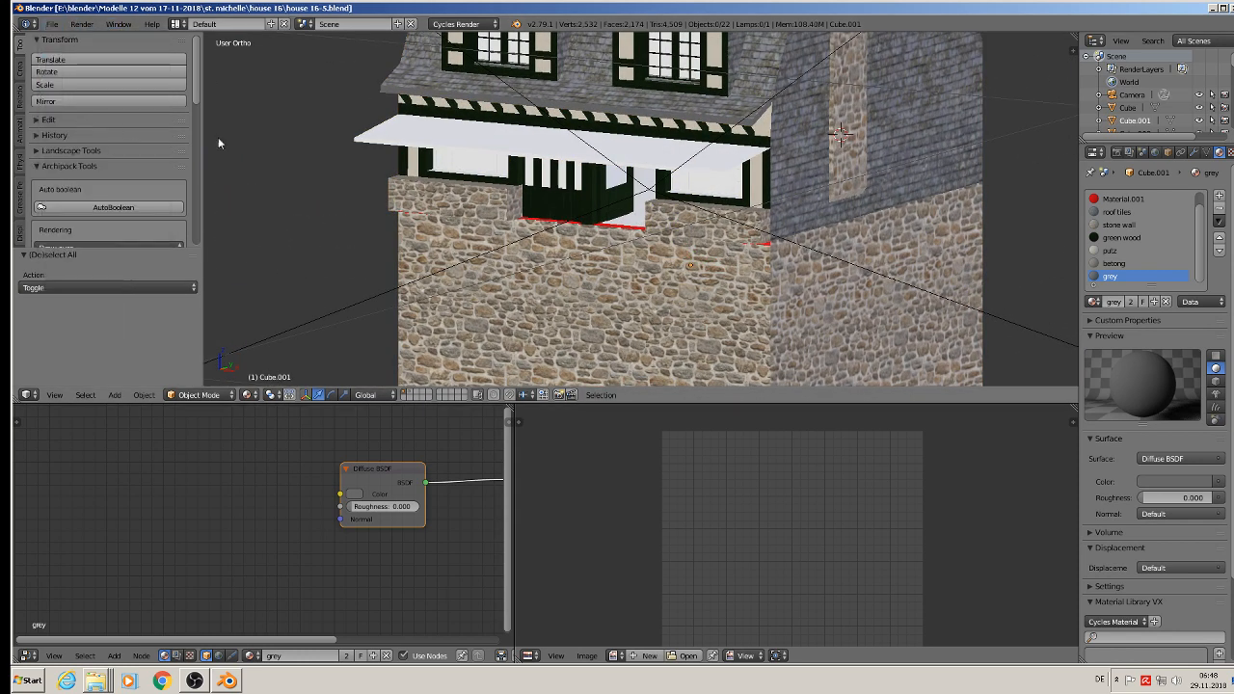
# Step: Examine the facade and the reference photos for the look of the awning above the shop entrance
pyautogui.scroll(-4, 682, 202)
pyautogui.moveTo(683, 204)
pyautogui.mouseDown(button='middle')
pyautogui.moveTo(607, 211)
pyautogui.moveTo(702, 202)
pyautogui.mouseUp(button='middle')
pyautogui.scroll(4, 699, 203)
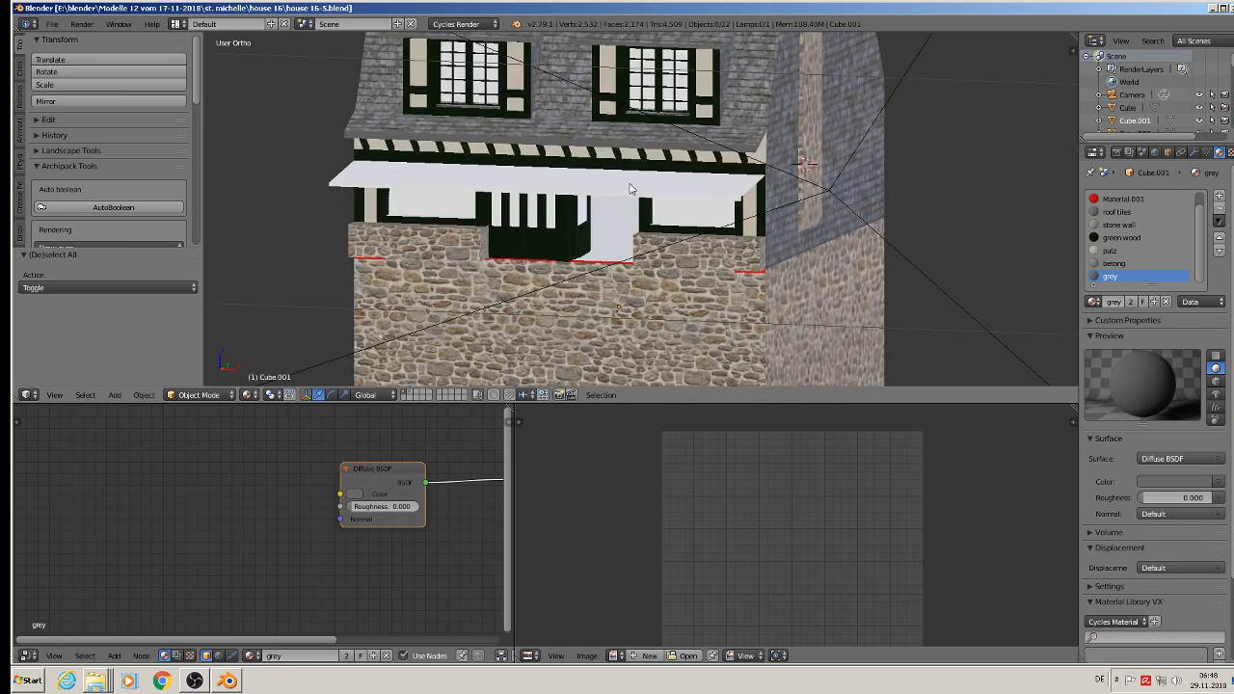
pyautogui.scroll(-6, 629, 189)
pyautogui.keyDown('shift'); pyautogui.moveTo(868, 236); pyautogui.dragTo(917, 255, button='middle'); pyautogui.keyUp('shift')
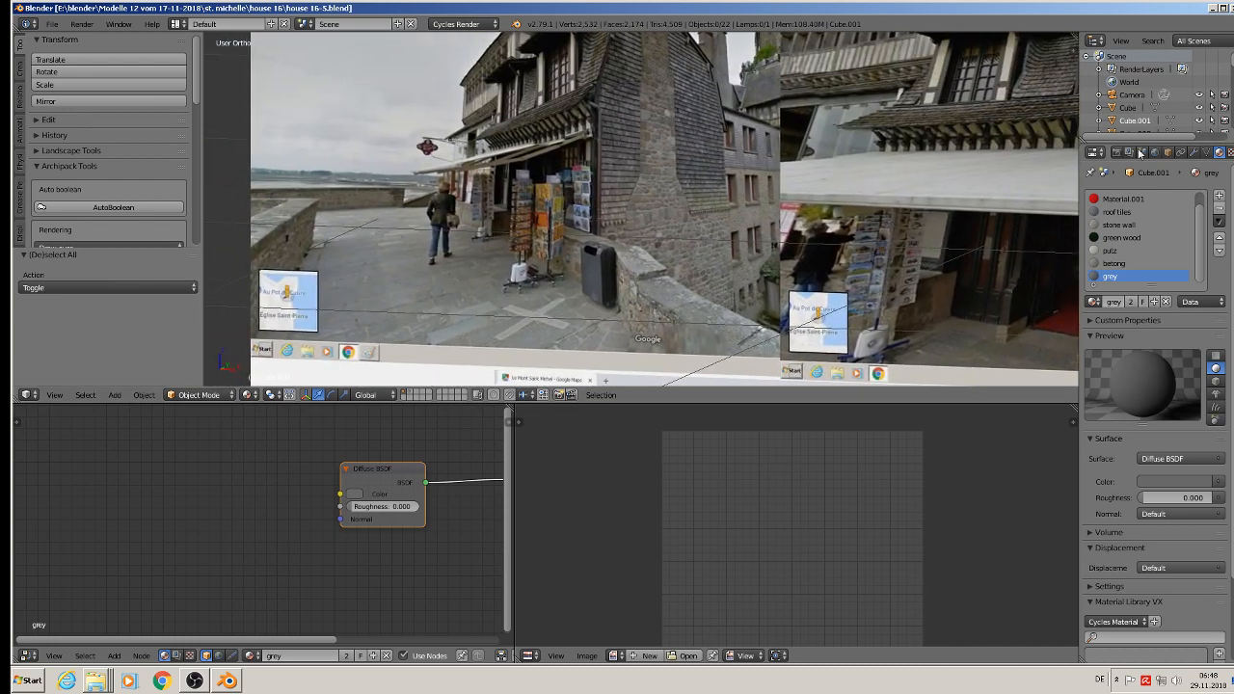
pyautogui.scroll(4, 927, 208)
pyautogui.scroll(-5, 914, 159)
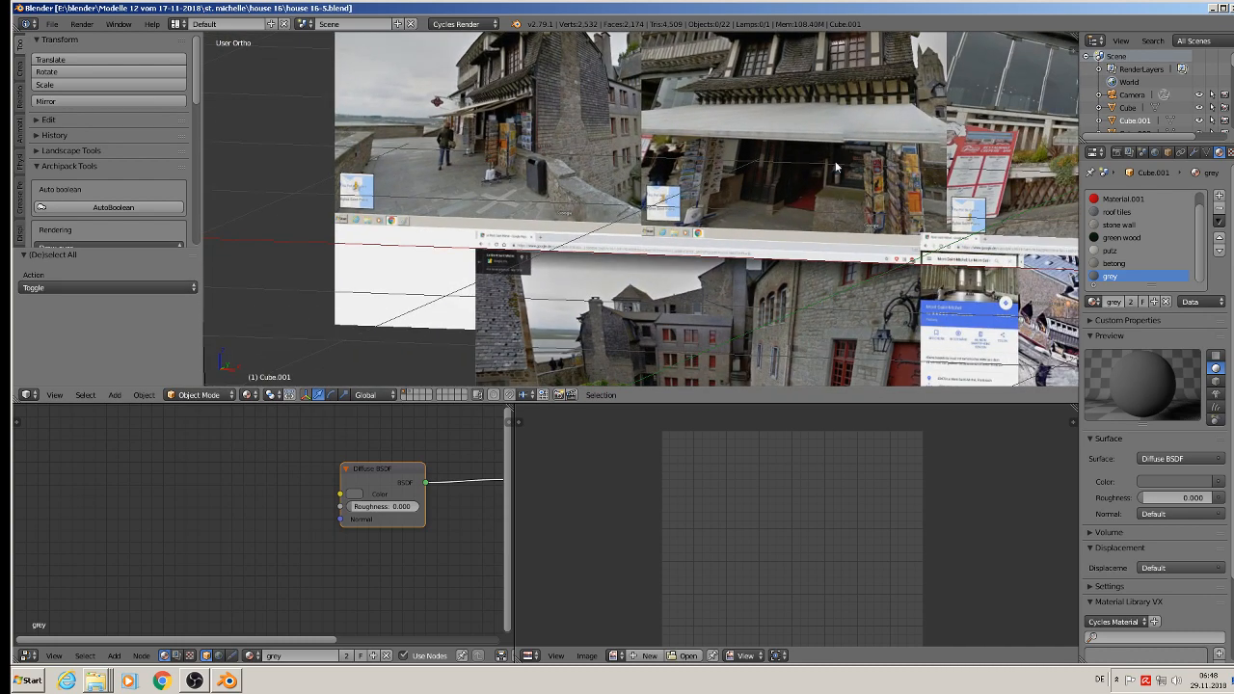
pyautogui.keyDown('shift'); pyautogui.moveTo(580, 271); pyautogui.dragTo(318, 377, button='middle'); pyautogui.keyUp('shift')
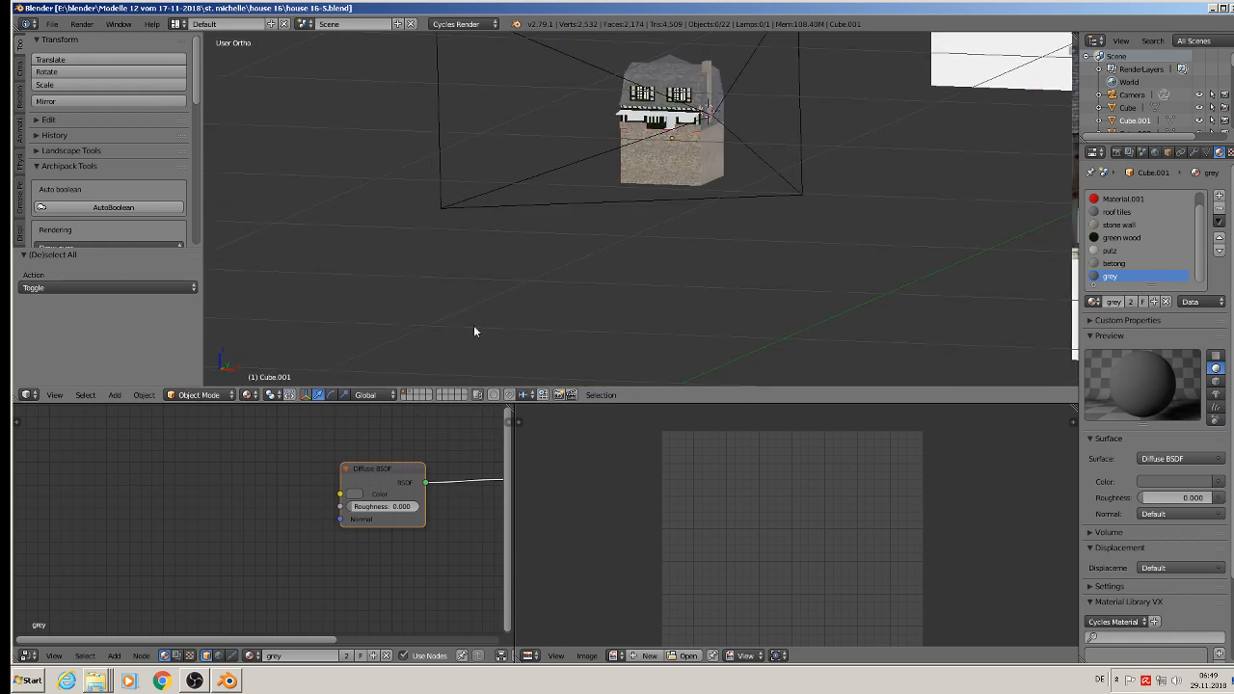
pyautogui.scroll(10, 473, 331)
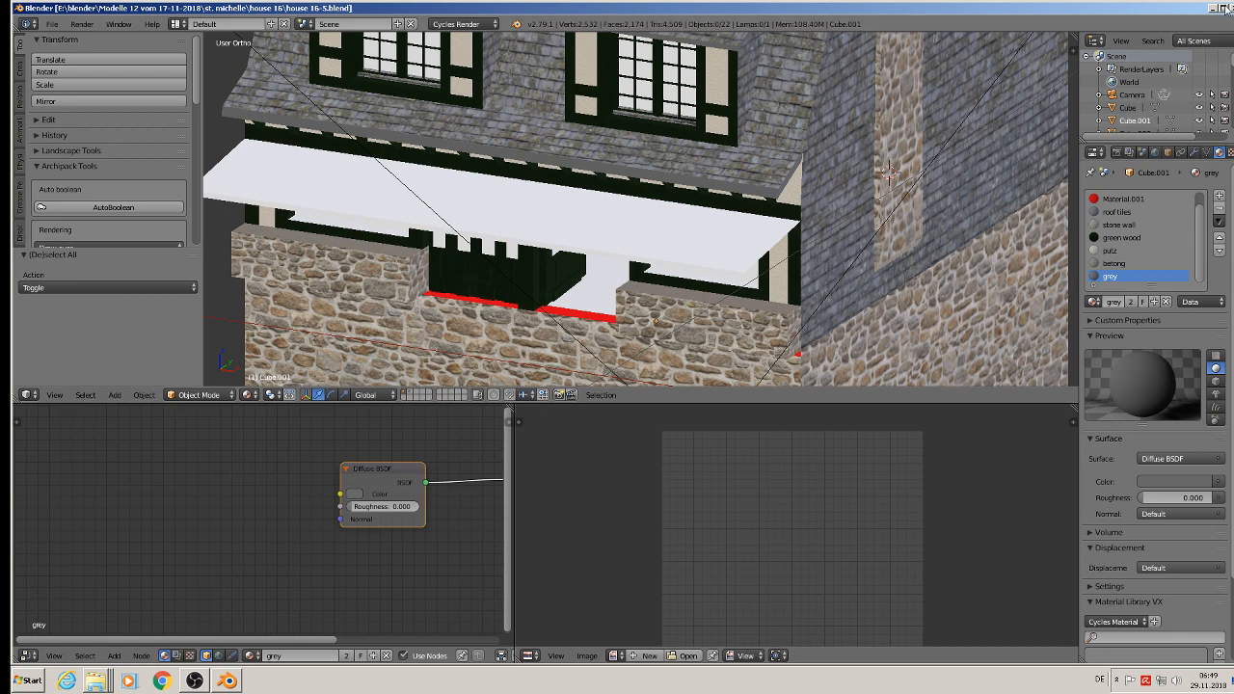
# Step: Switch to the file explorer and open the leinen Seamless-Cotton-Texture folder inside Komerzielle Texturen, Stoffe
pyautogui.click(1215, 7)
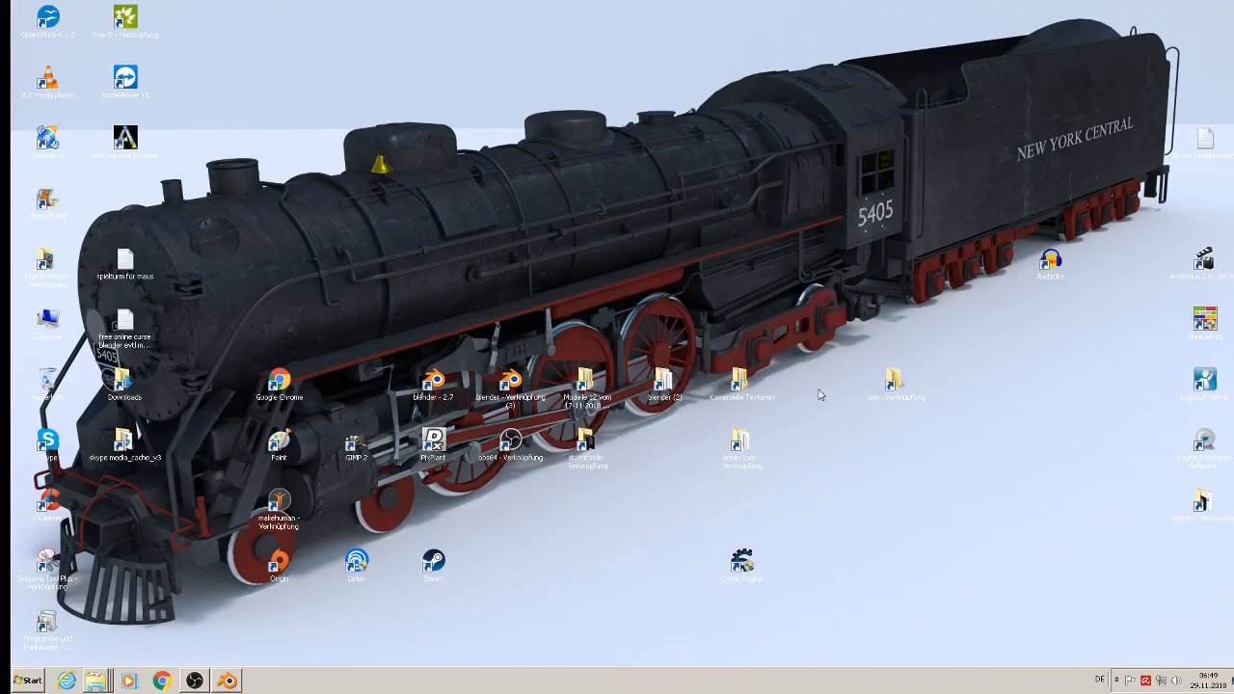
pyautogui.doubleClick(741, 388)
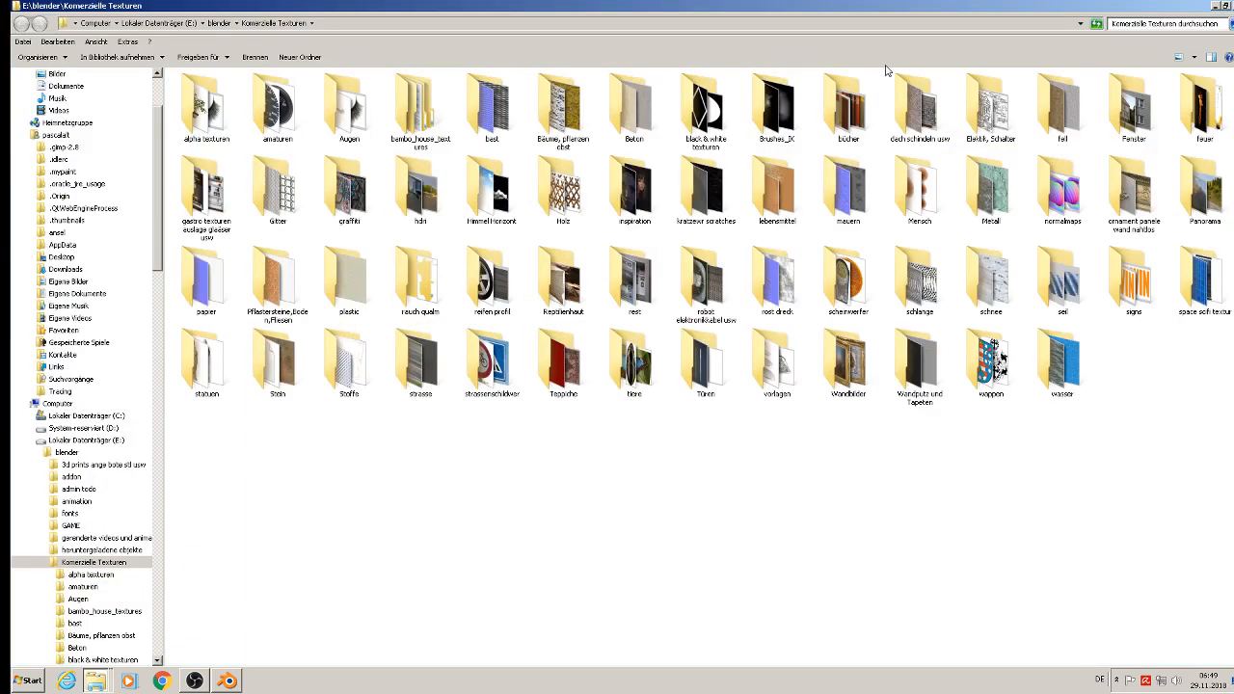
pyautogui.click(369, 375)
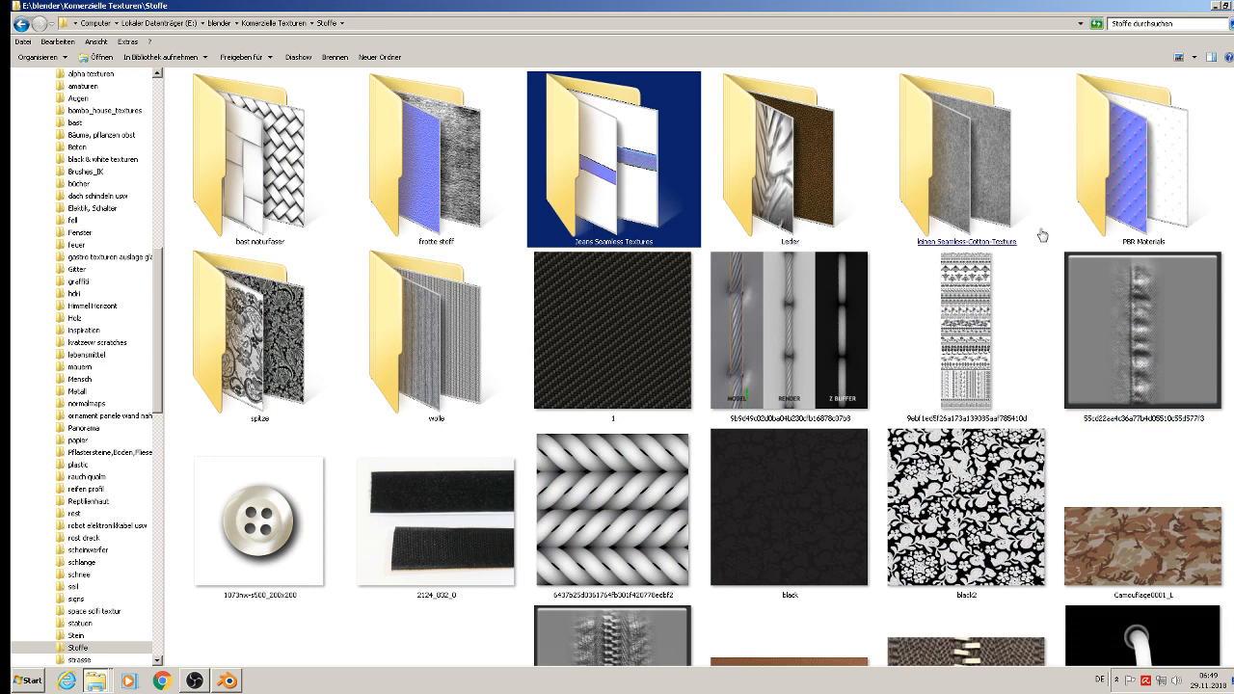
pyautogui.doubleClick(965, 209)
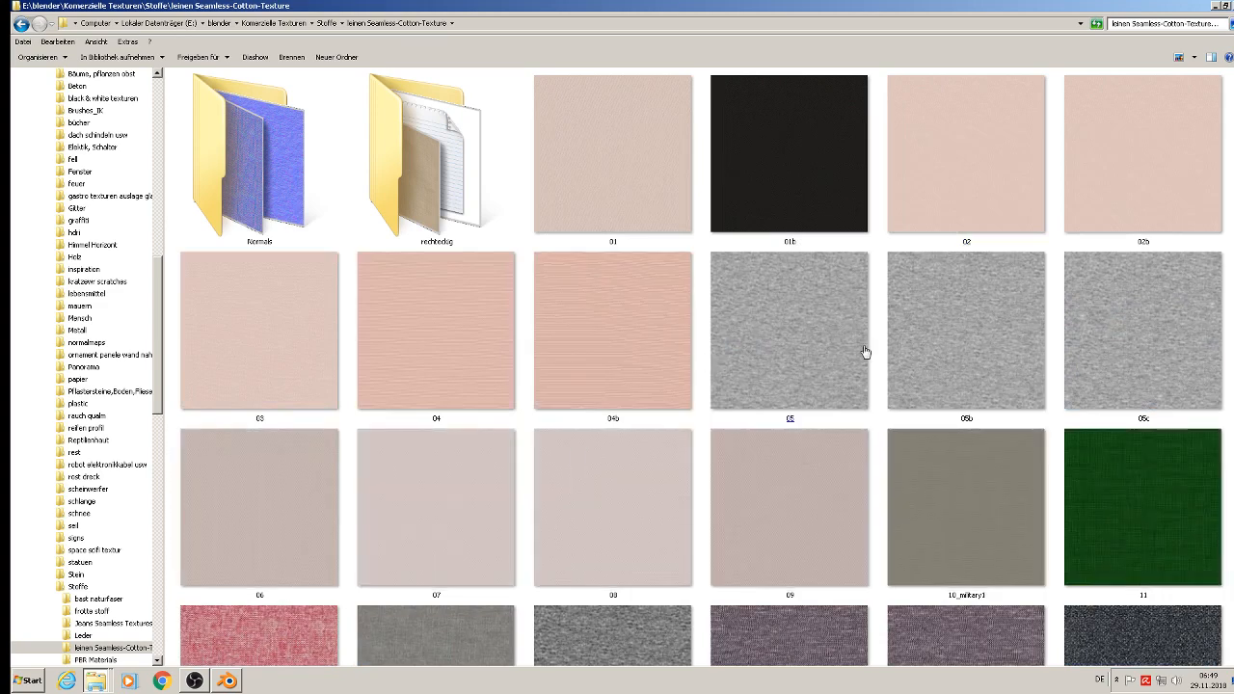
# Step: Look through the linen swatches for an awning fabric and preview texture a02 at full size
pyautogui.click(827, 344)
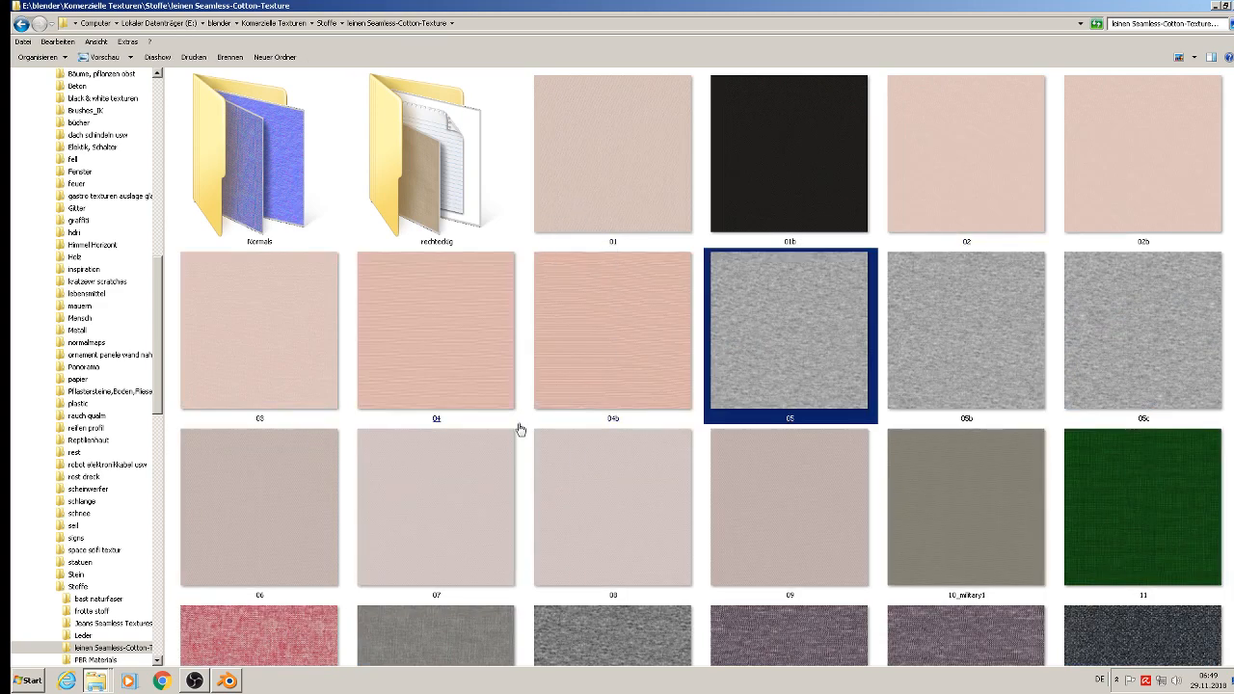
pyautogui.click(673, 544)
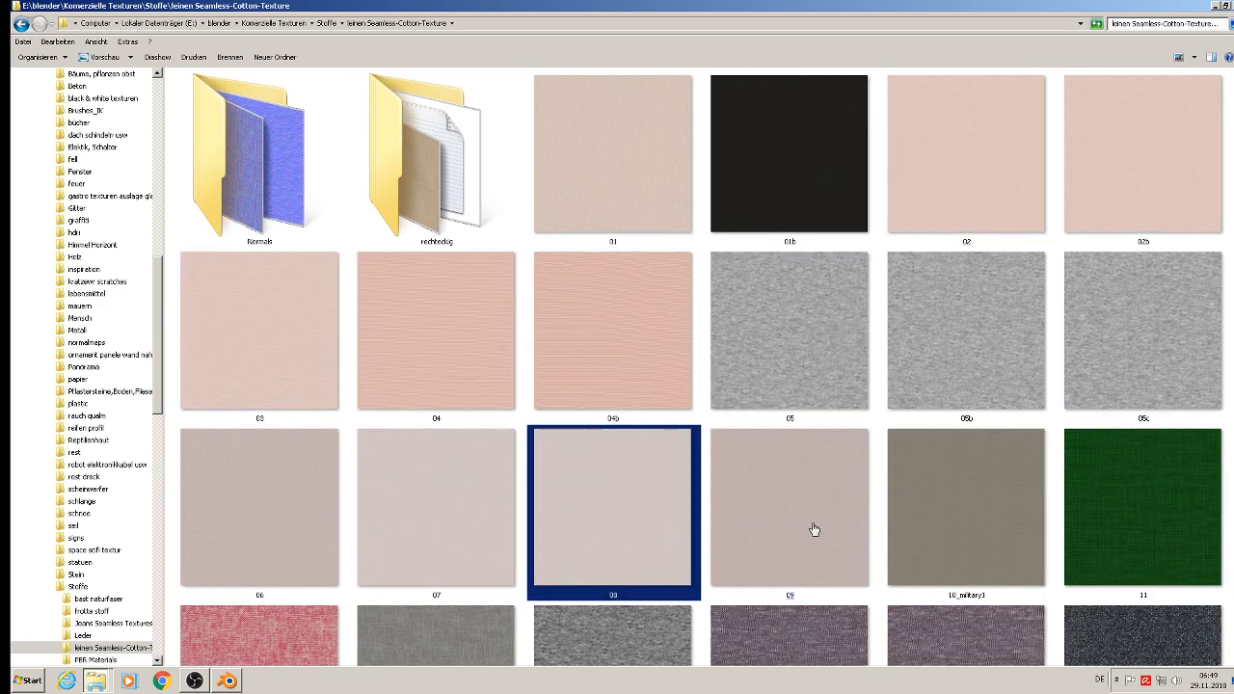
pyautogui.scroll(-5, 808, 529)
pyautogui.click(813, 530)
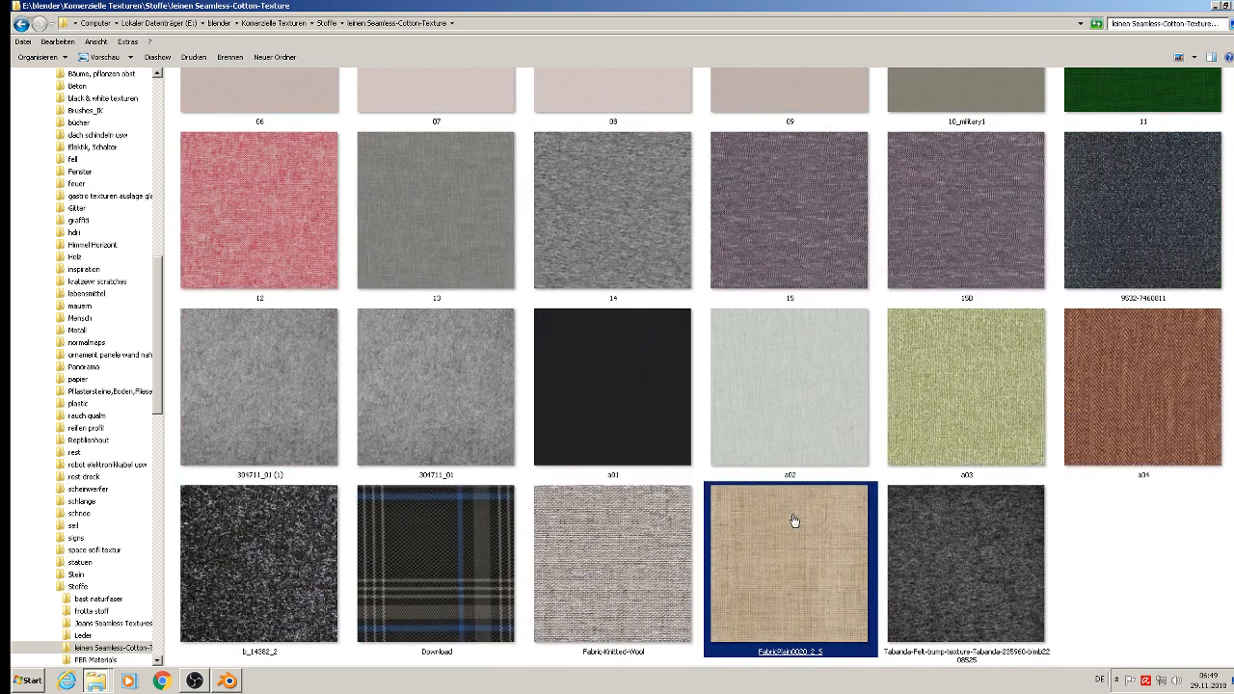
pyautogui.click(793, 426)
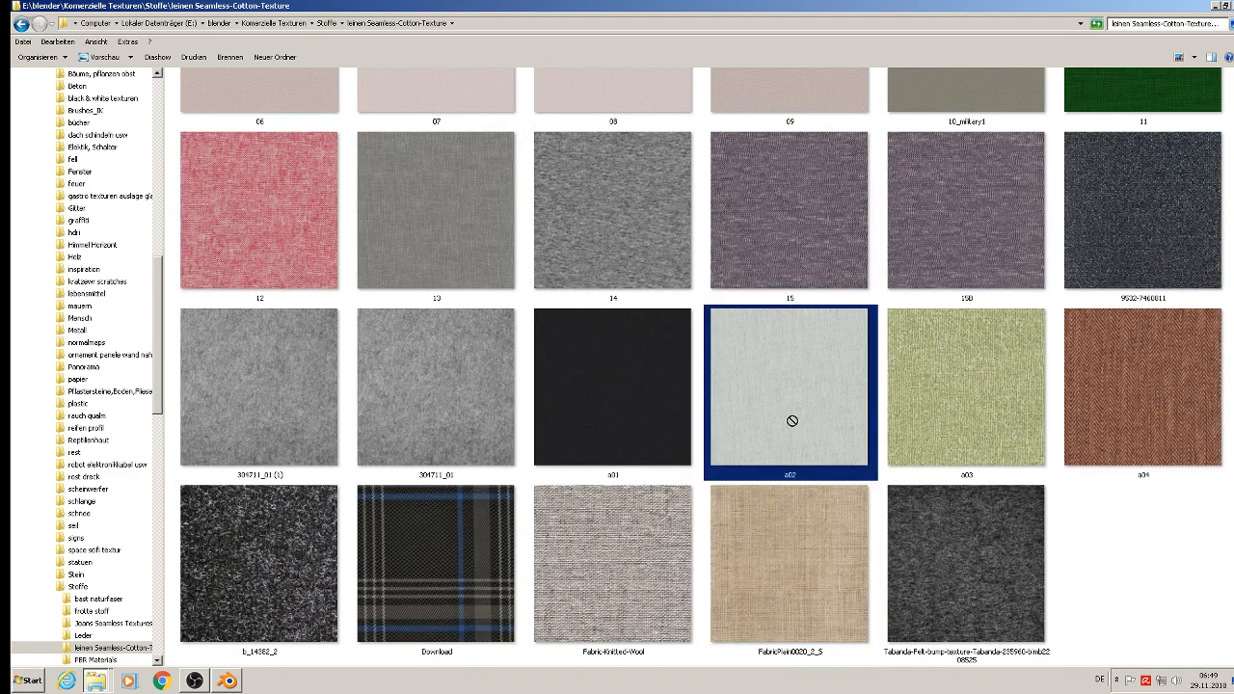
pyautogui.doubleClick(793, 428)
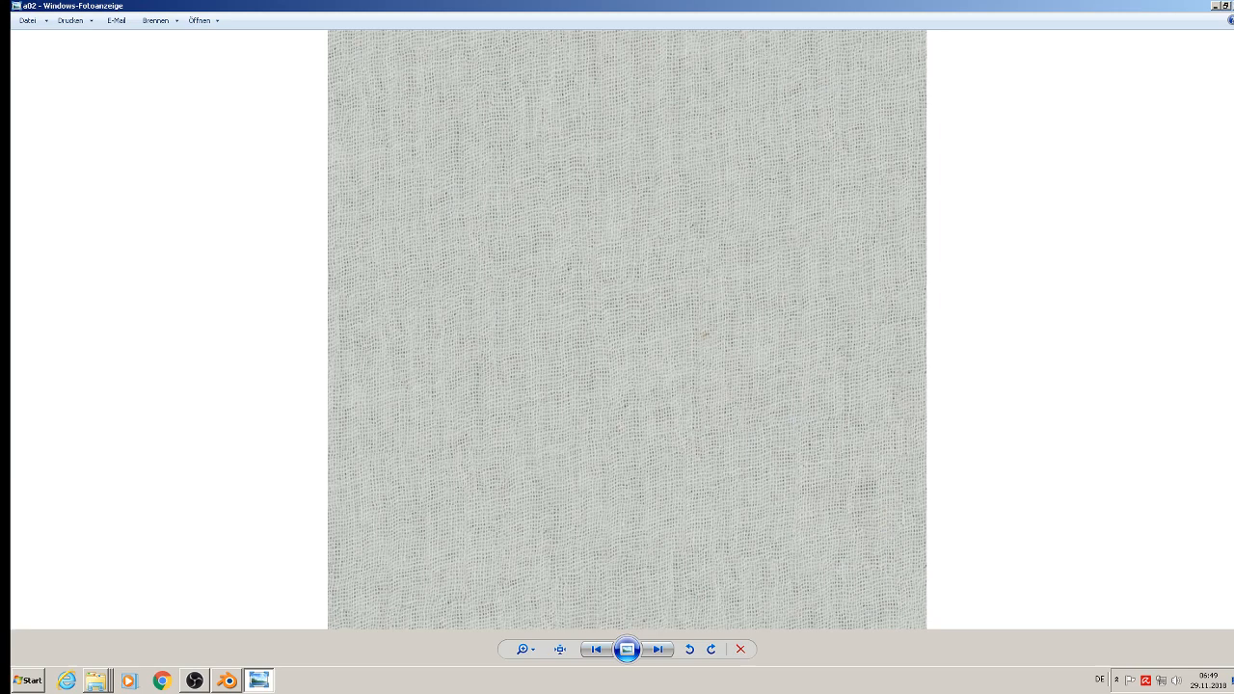
pyautogui.hotkey('alt', 'F4')
# Step: Return to the start of the linen folder and preview texture 08 at full size
pyautogui.scroll(5, 587, 366)
pyautogui.click(579, 374)
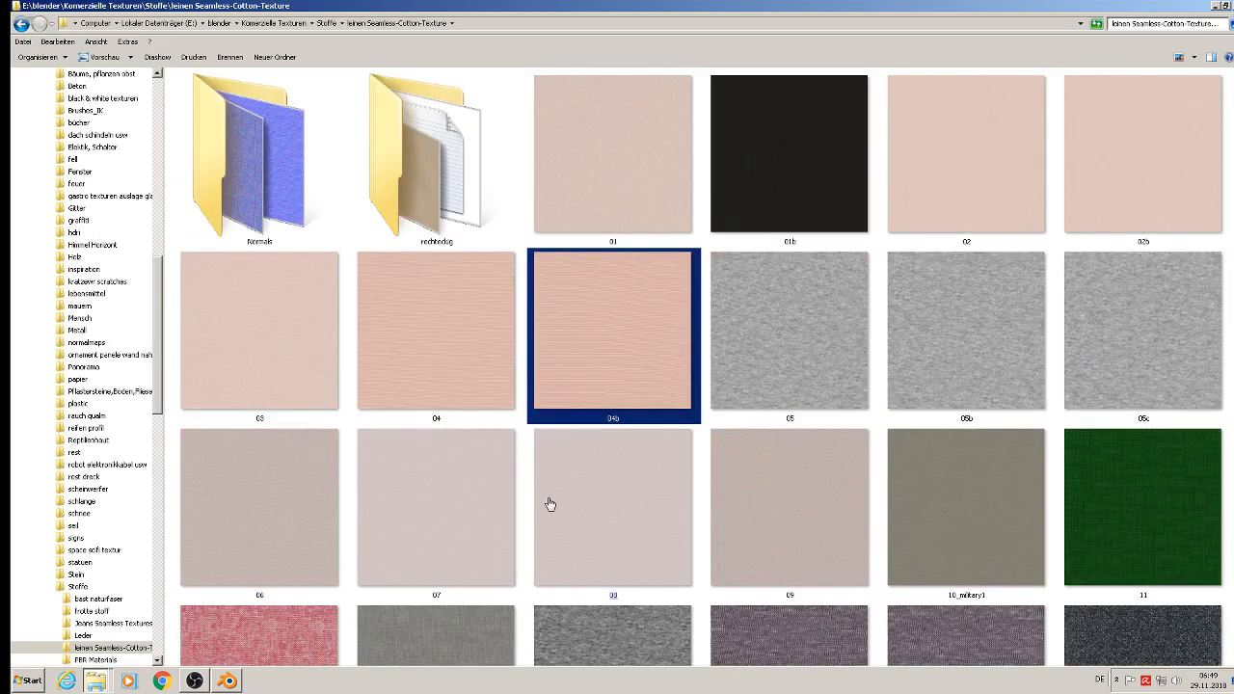
pyautogui.click(627, 530)
pyautogui.doubleClick(626, 530)
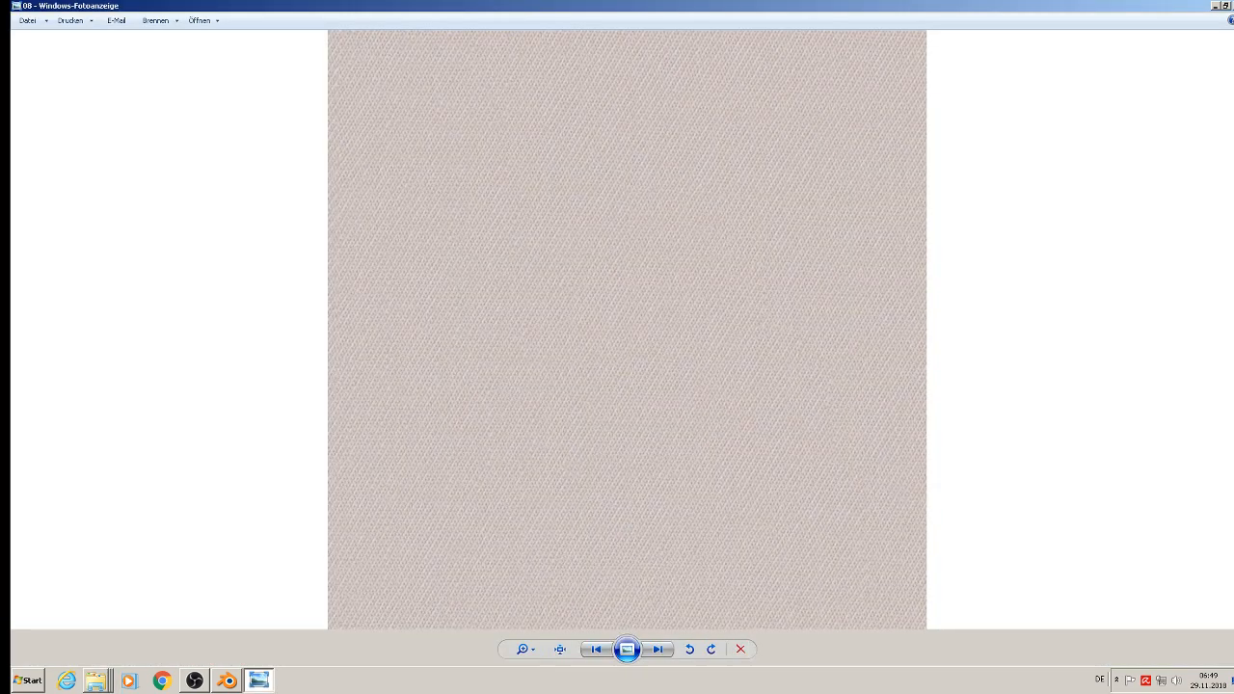
# Step: Copy linen texture 08 from the leinen Seamless-Cotton-Texture folder into the st. michelle textur folder
pyautogui.hotkey('alt', 'F4')
pyautogui.rightClick(617, 536)
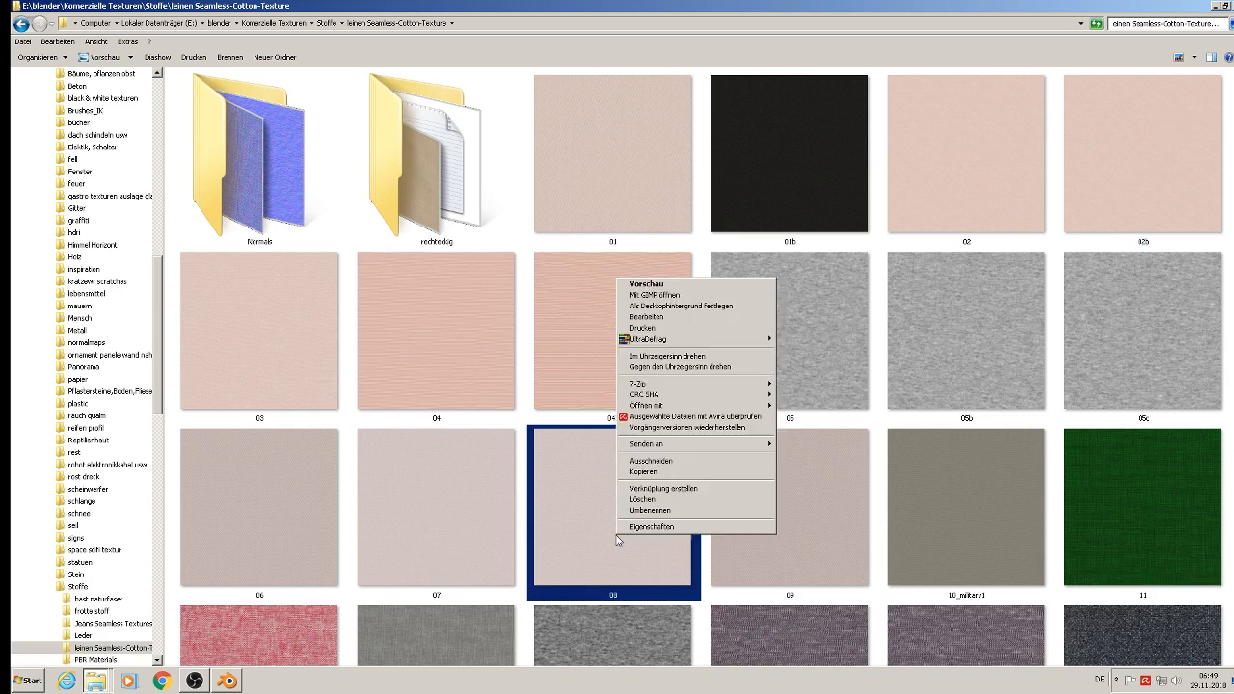
pyautogui.click(673, 473)
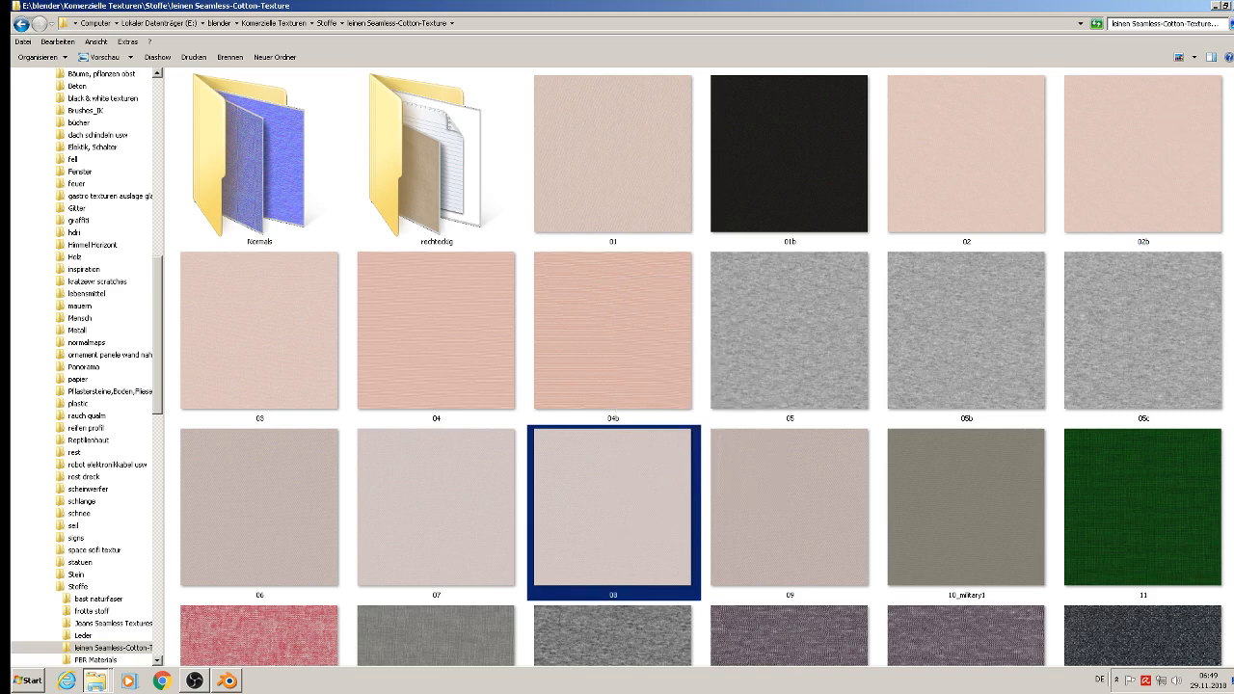
pyautogui.click(1217, 6)
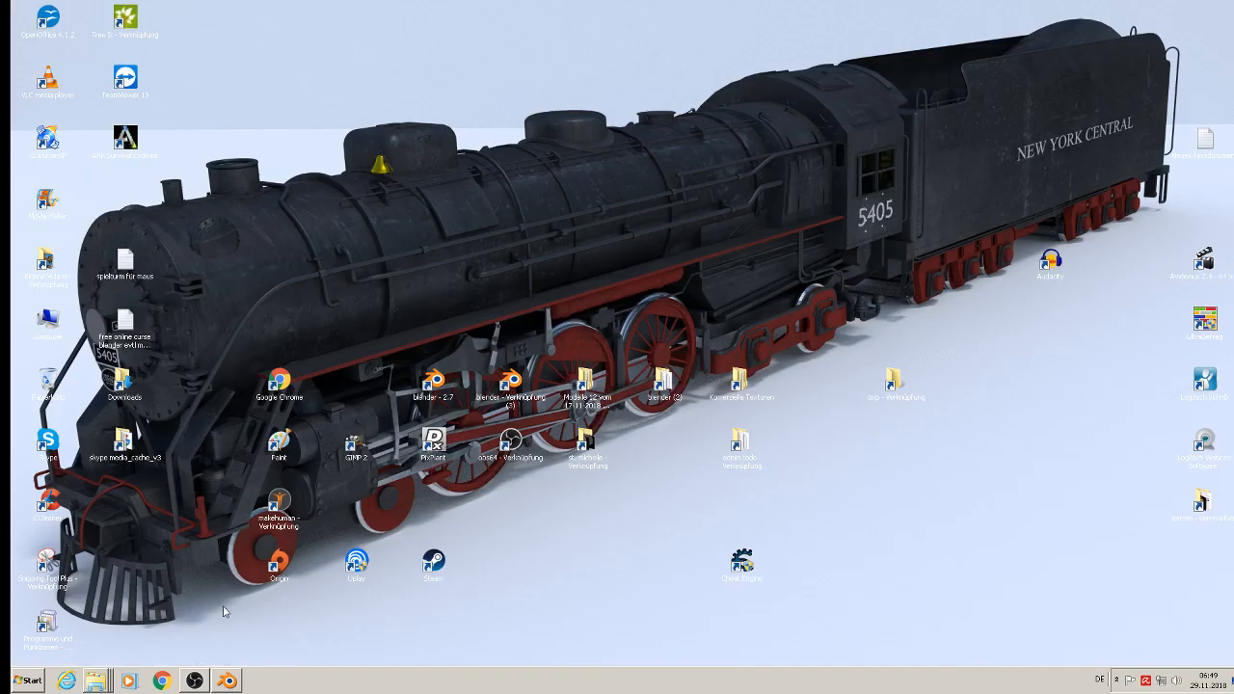
pyautogui.click(165, 644)
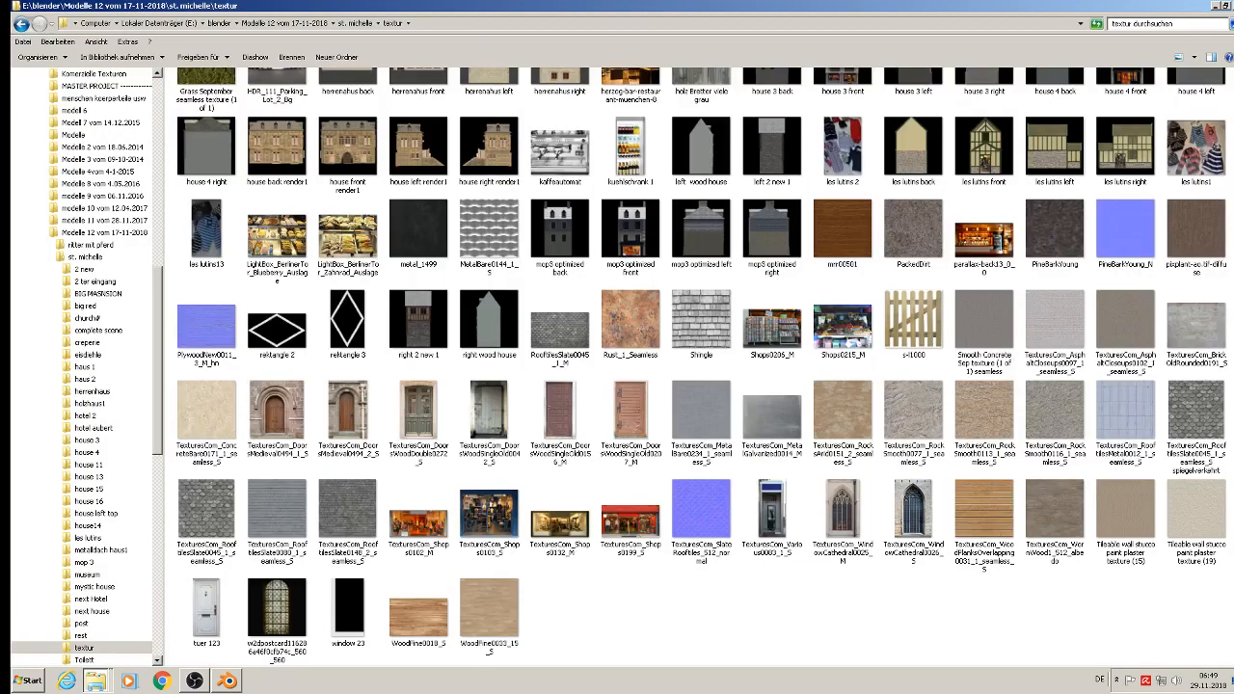
pyautogui.rightClick(871, 632)
pyautogui.click(929, 557)
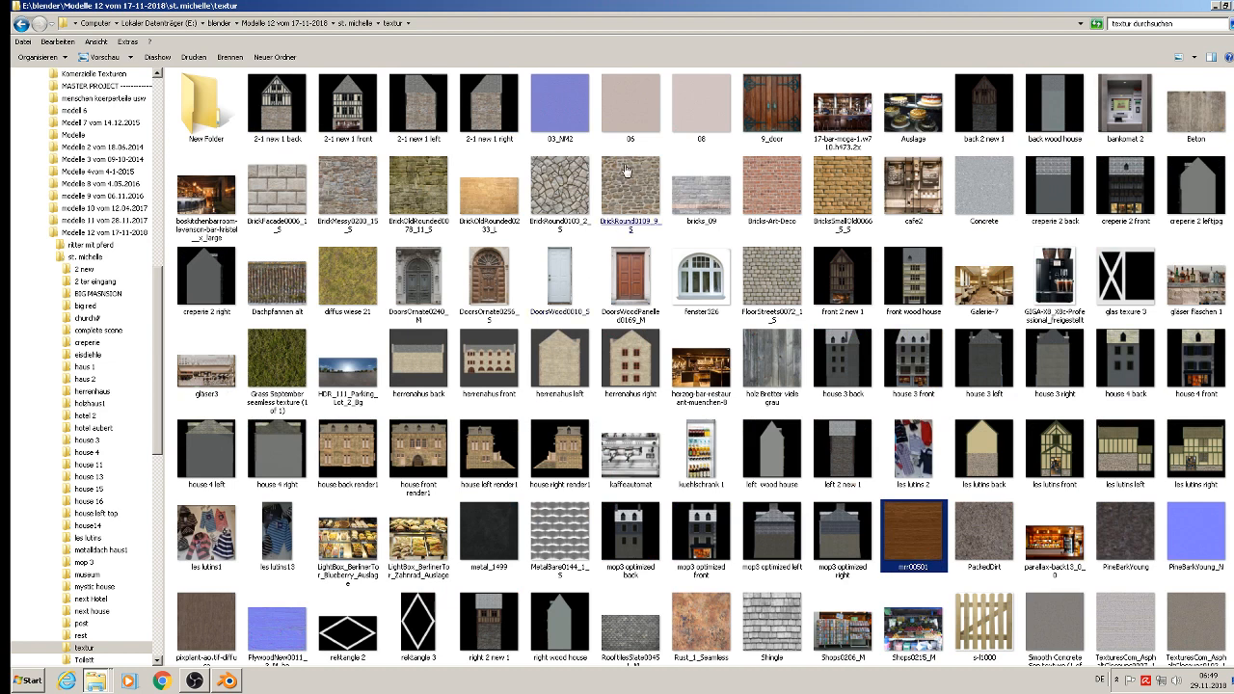
pyautogui.click(697, 123)
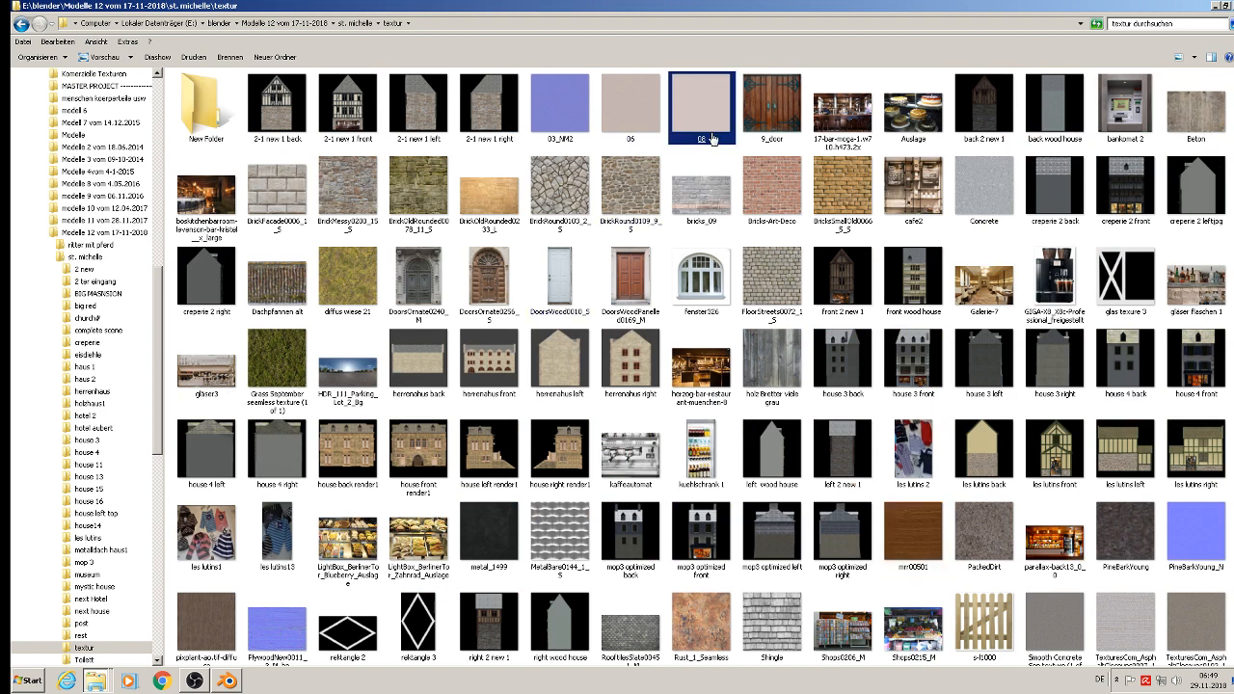
pyautogui.click(1214, 6)
# Step: Switch back to Blender and add a new material named markise to the house object
pyautogui.click(229, 681)
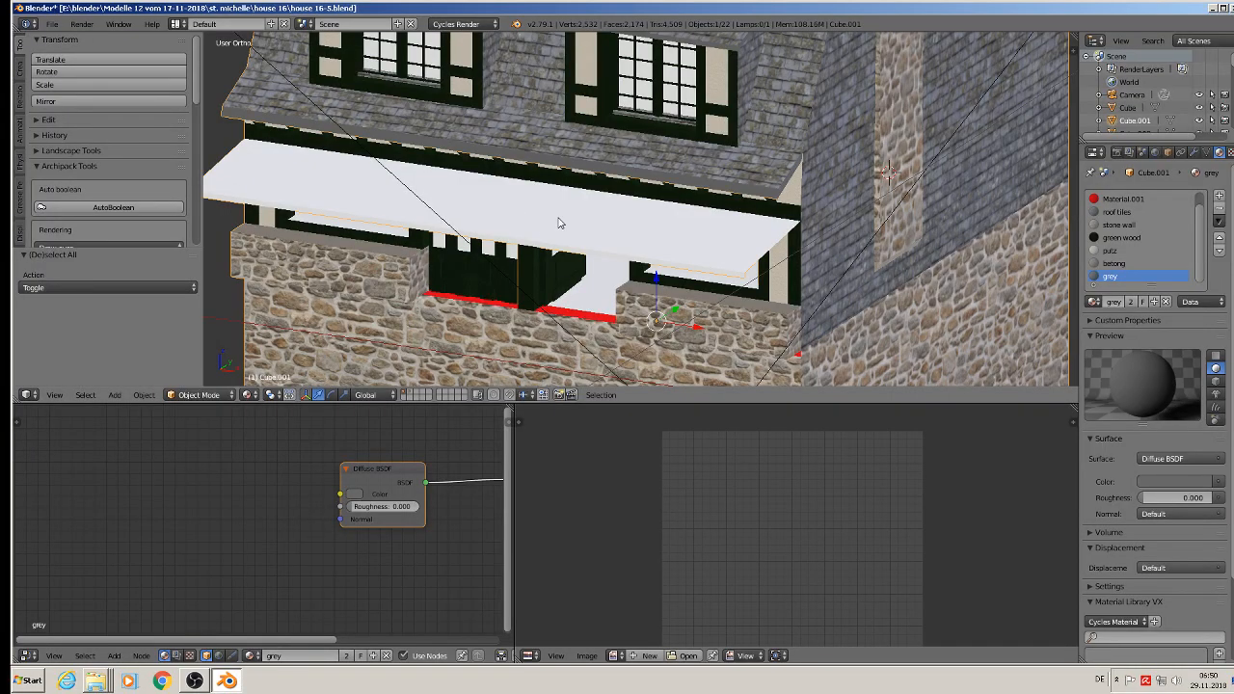
pyautogui.click(1219, 196)
pyautogui.click(1145, 302)
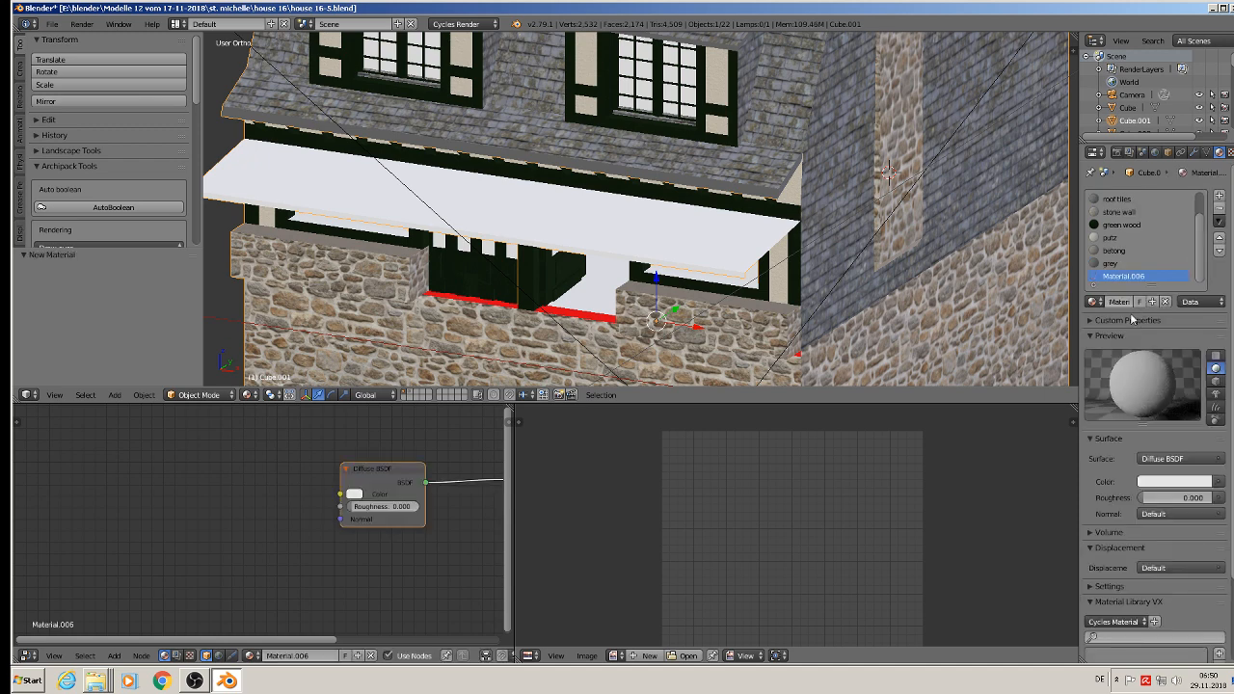
pyautogui.write('markise')
pyautogui.press('Return')
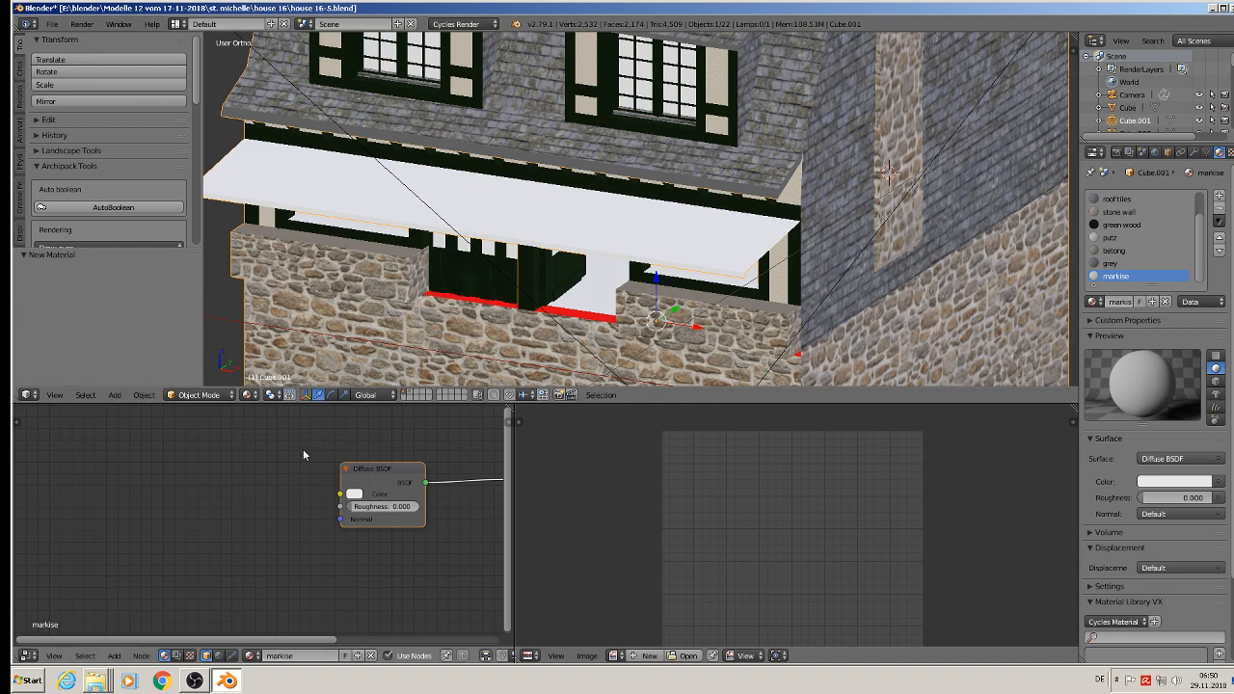
# Step: Replace the markise shader nodes with the copied image texture setup and load 08.jpg as its image
pyautogui.press('x')
pyautogui.hotkey('ctrl', 'v')
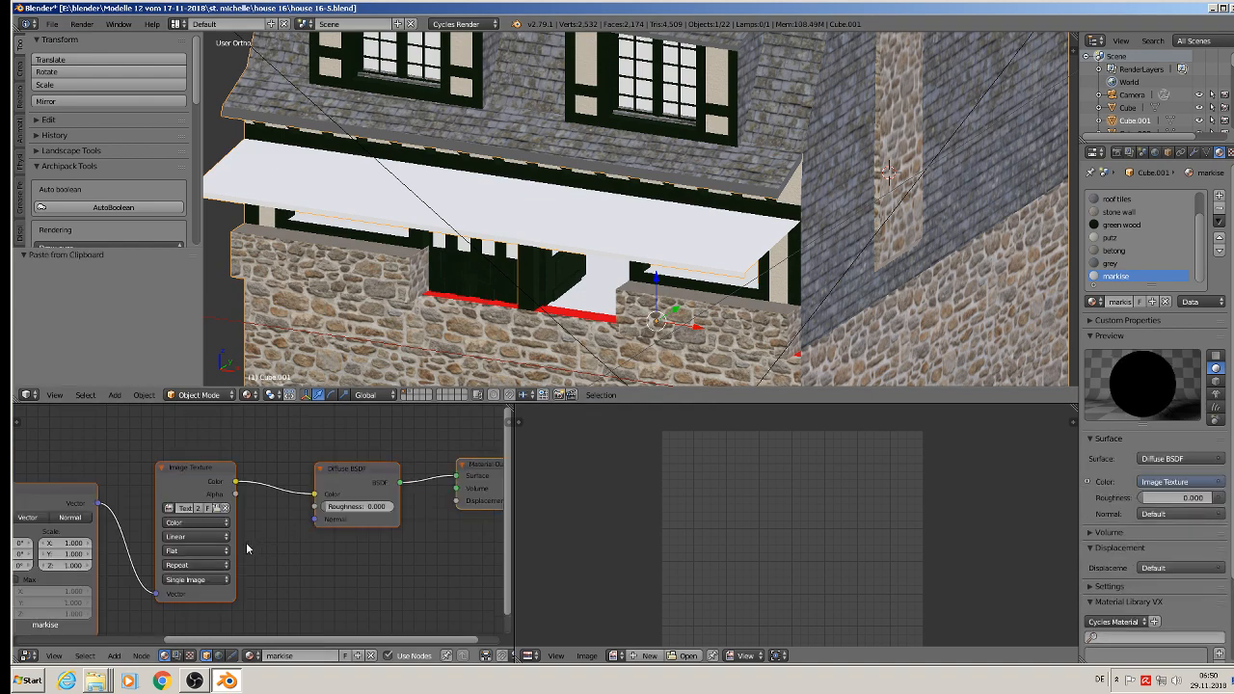
pyautogui.press('Home')
pyautogui.scroll(3, 290, 468)
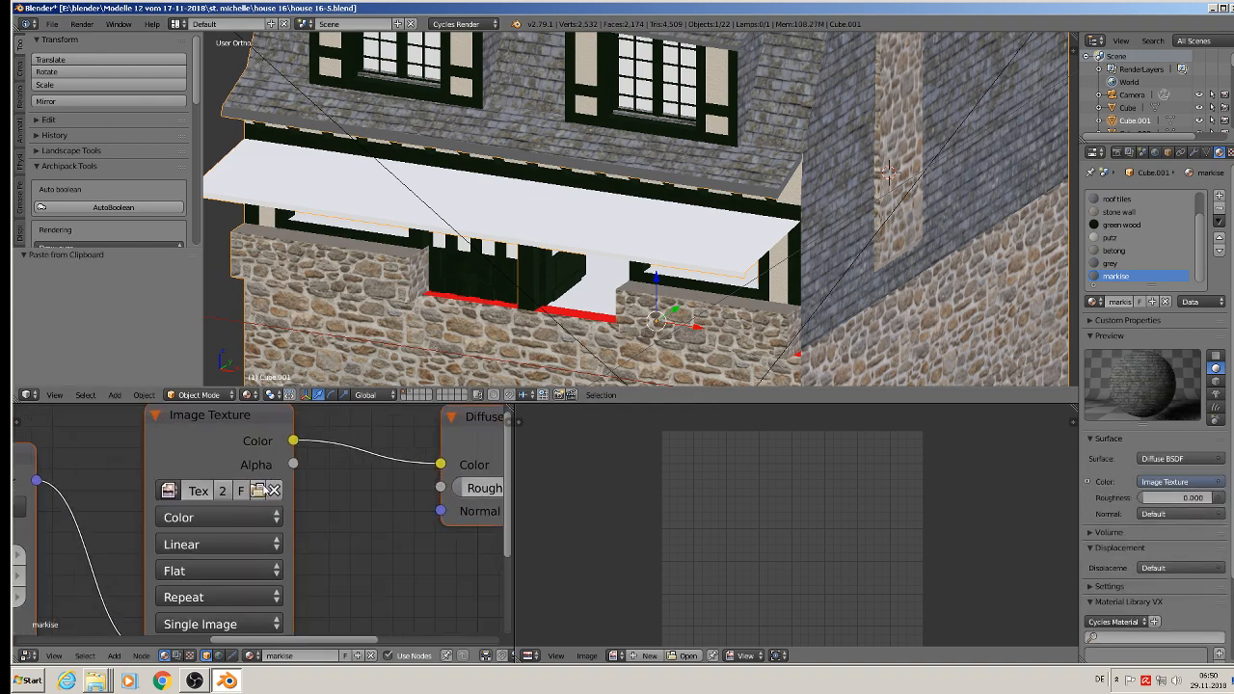
pyautogui.click(258, 492)
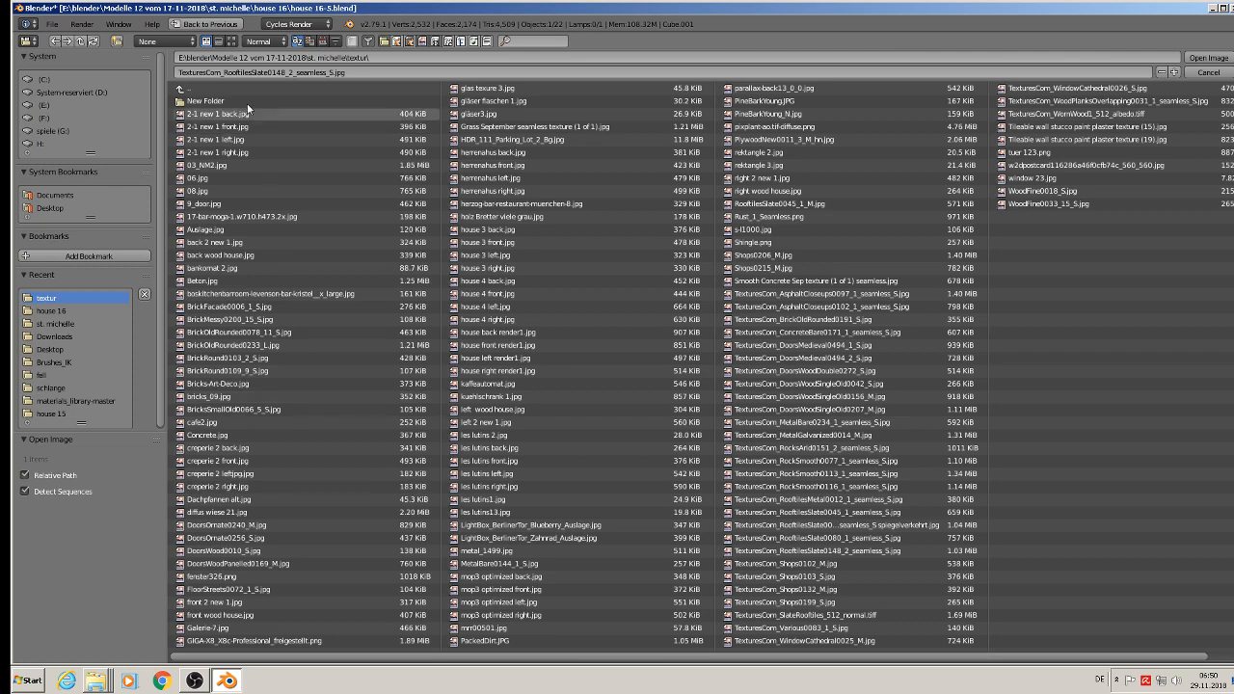
pyautogui.click(231, 42)
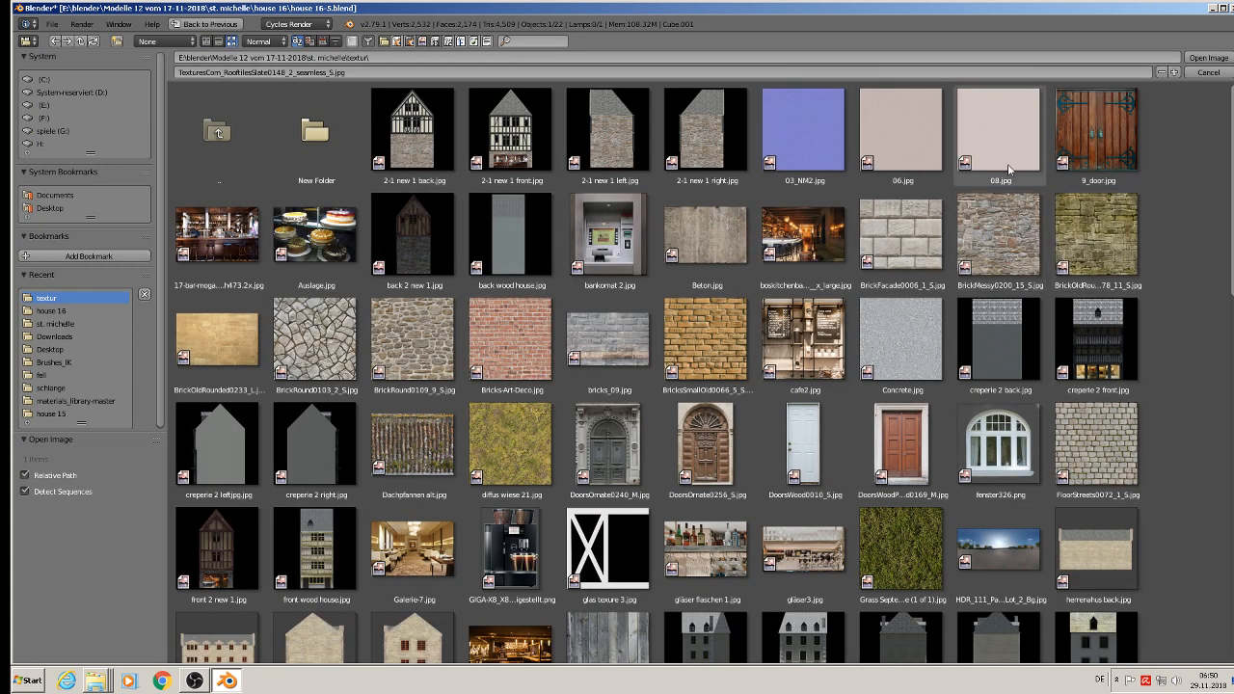
pyautogui.click(1010, 161)
pyautogui.doubleClick(1011, 161)
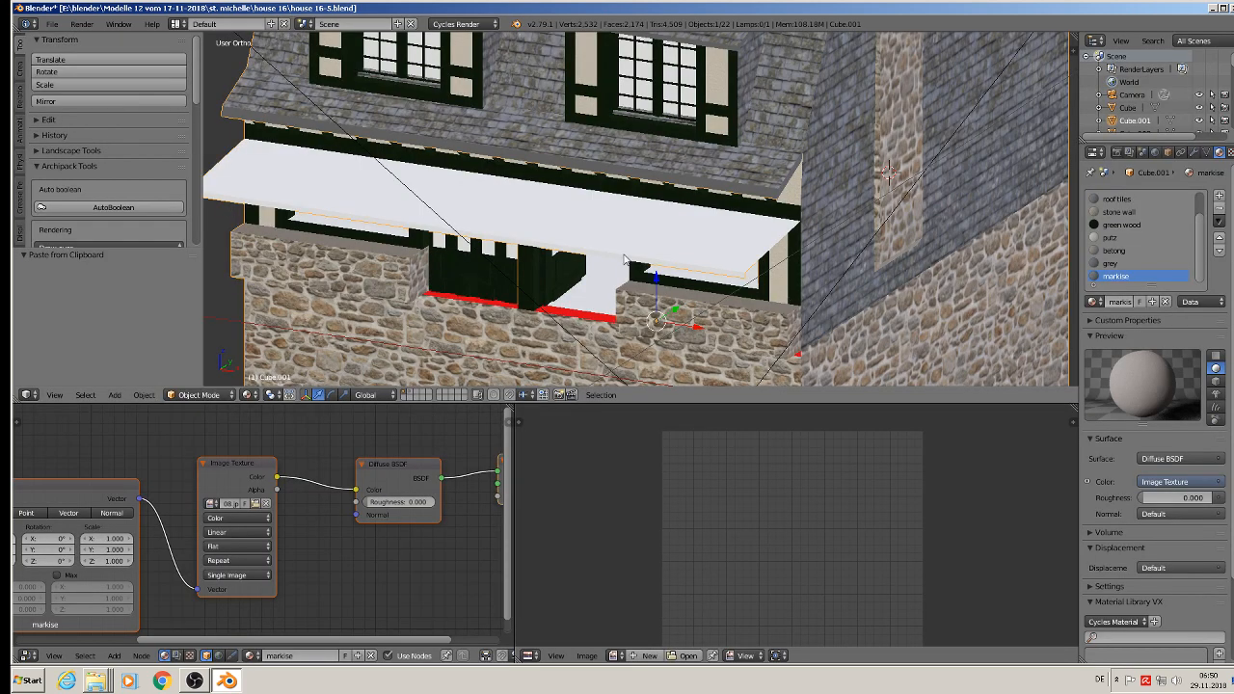
# Step: Select the awning's top and front edge faces and UV-map them with Project From View
pyautogui.press('Tab')
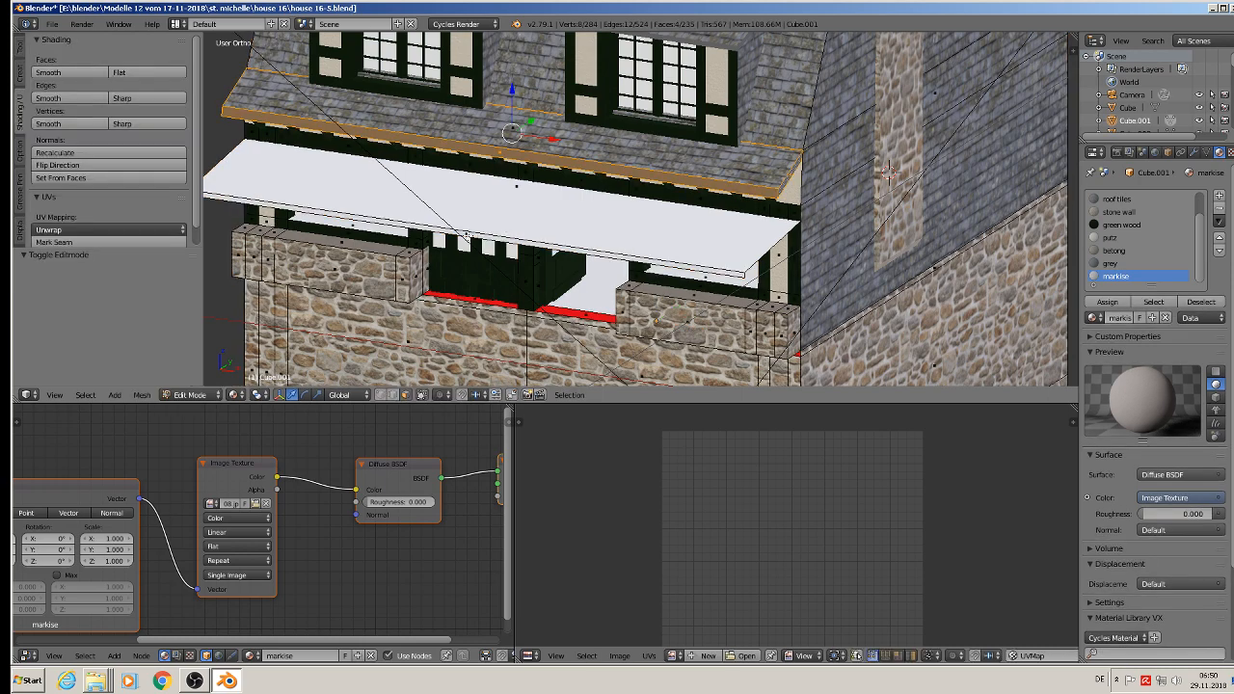
pyautogui.rightClick(467, 235)
pyautogui.press('KP_1')
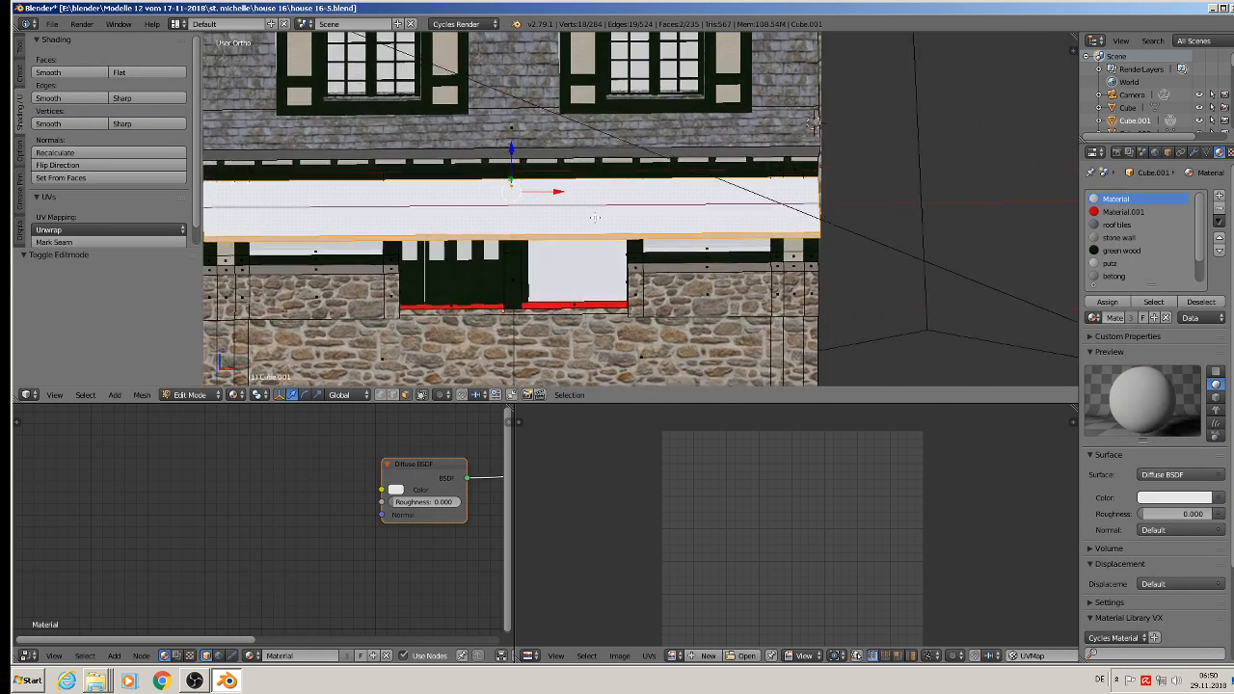
pyautogui.moveTo(593, 218); pyautogui.dragTo(572, 220, button='middle')
pyautogui.press('u')
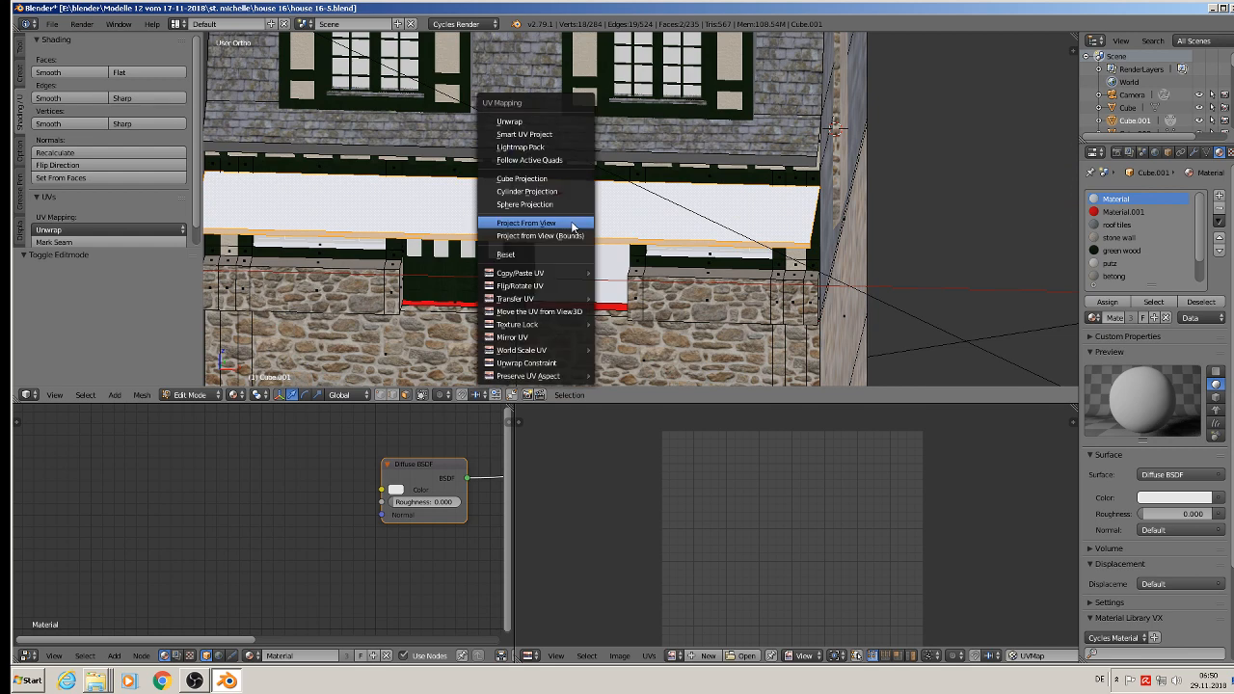
pyautogui.click(571, 222)
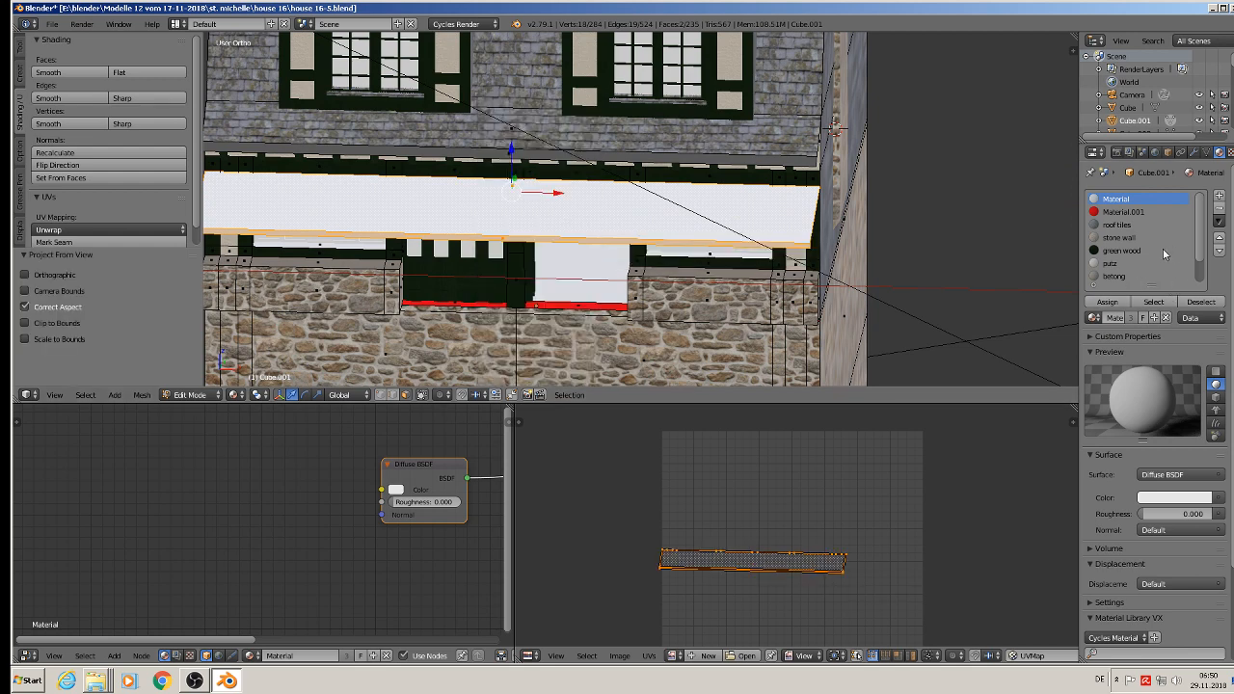
# Step: Assign the markise material to the selected awning faces and scale their UVs up by about 23.5
pyautogui.scroll(-2, 1157, 270)
pyautogui.click(1117, 277)
pyautogui.click(1107, 302)
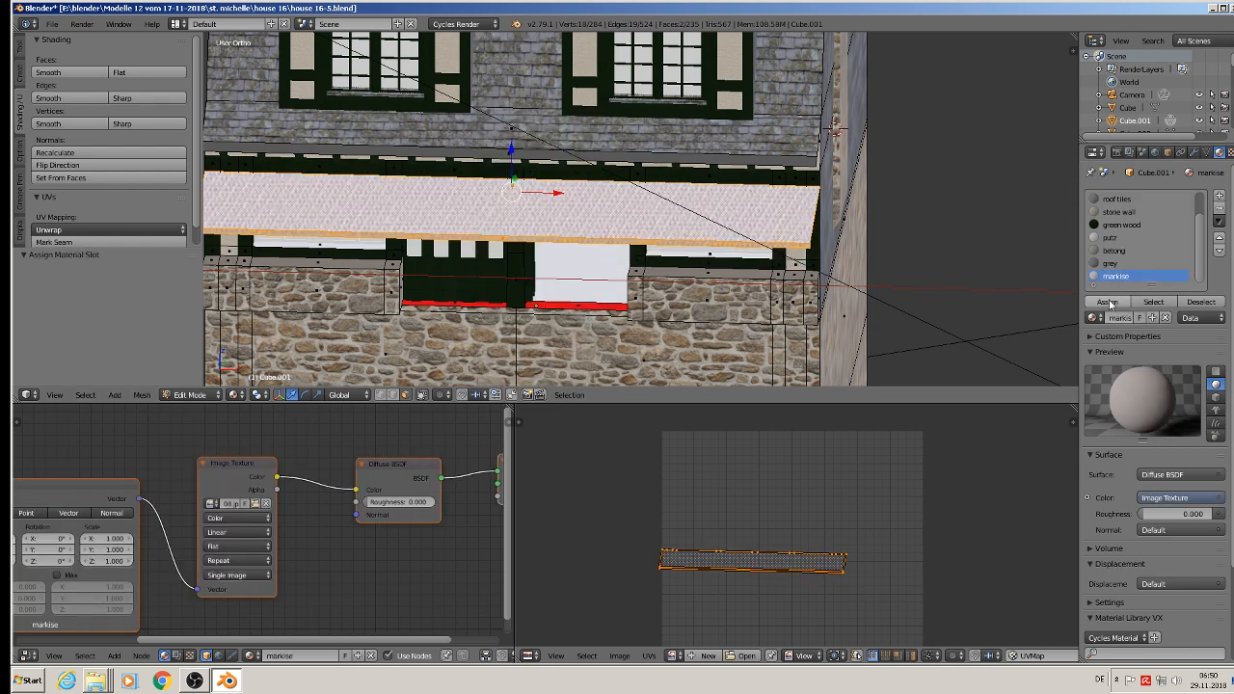
pyautogui.scroll(3, 559, 194)
pyautogui.scroll(2, 559, 194)
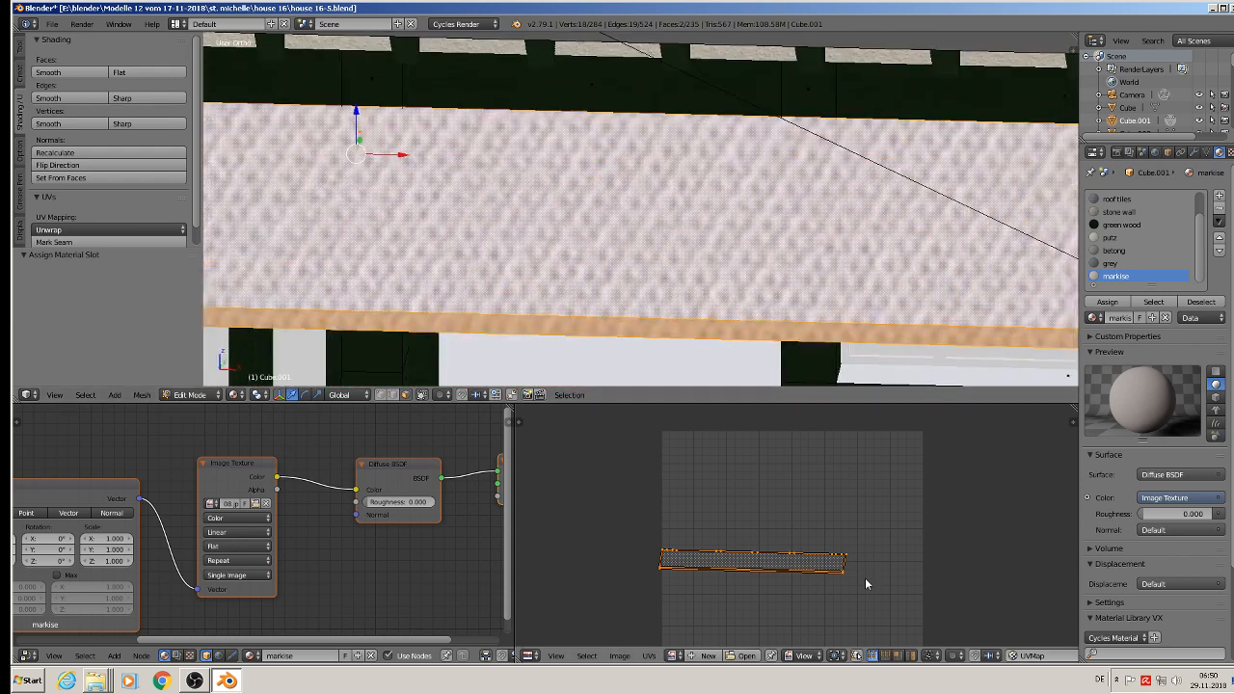
pyautogui.press('s')
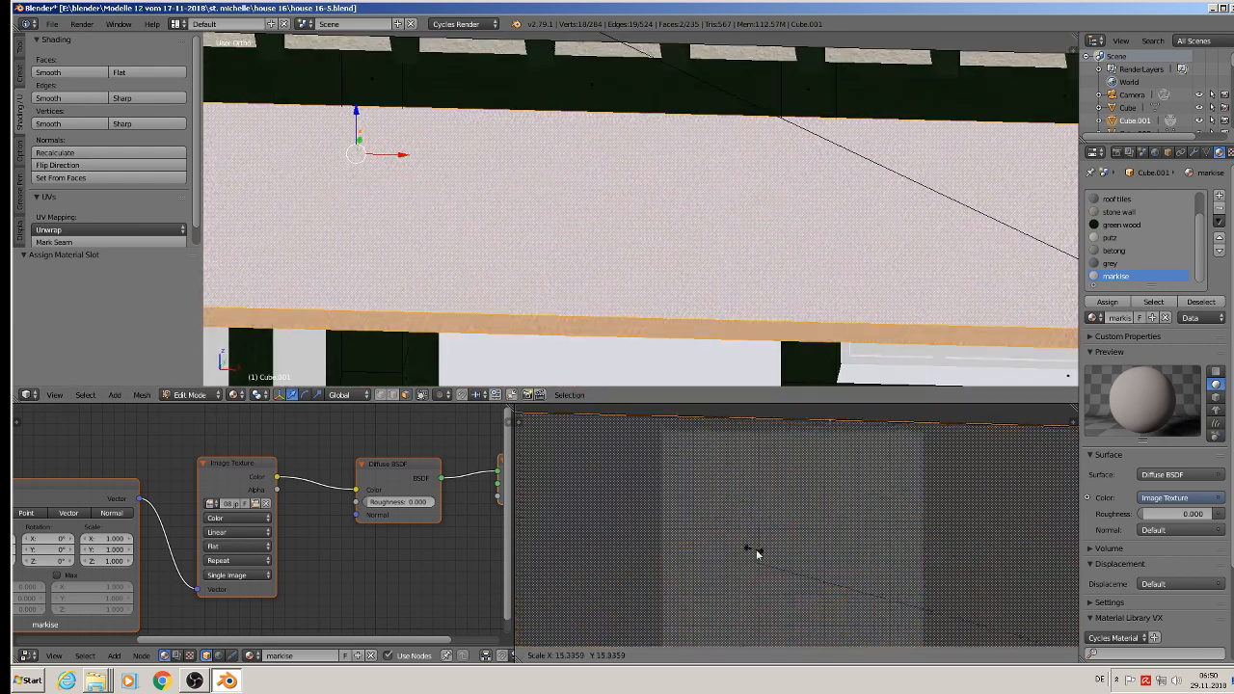
pyautogui.click(531, 499)
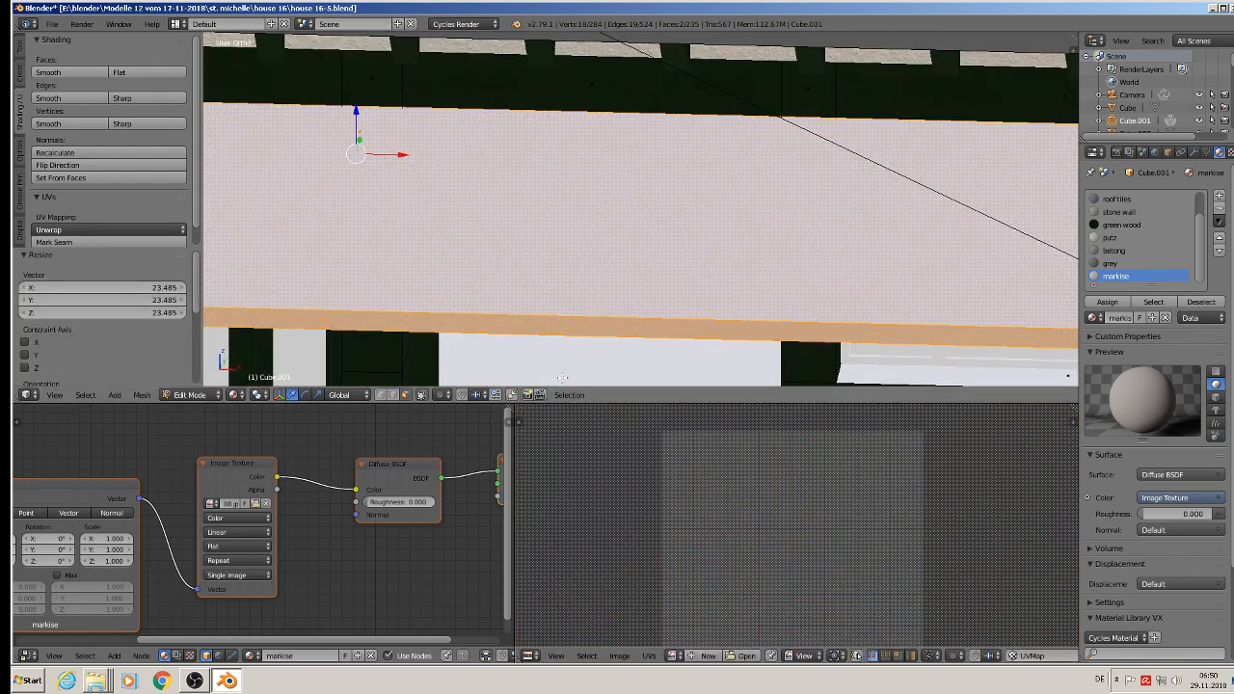
# Step: Leave edit mode, check the textured awning on the facade, and save the file
pyautogui.press('Tab')
pyautogui.scroll(-4, 655, 302)
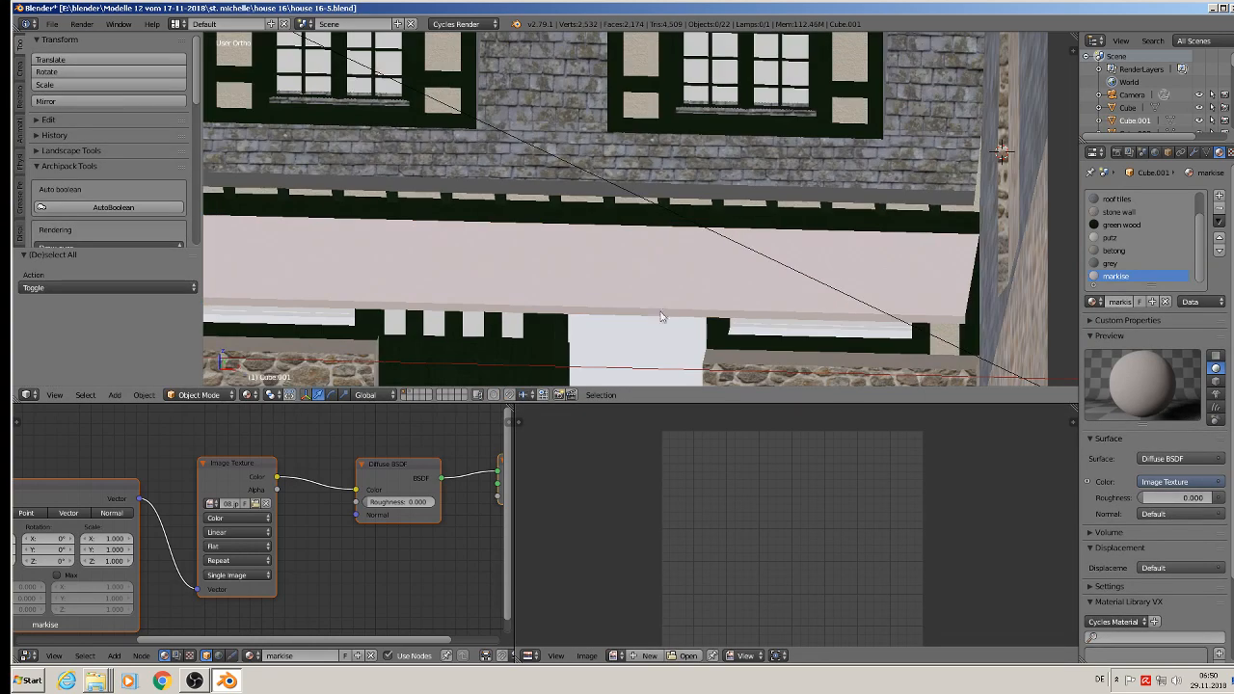
pyautogui.moveTo(651, 324); pyautogui.dragTo(470, 248, button='middle')
pyautogui.scroll(-2, 618, 298)
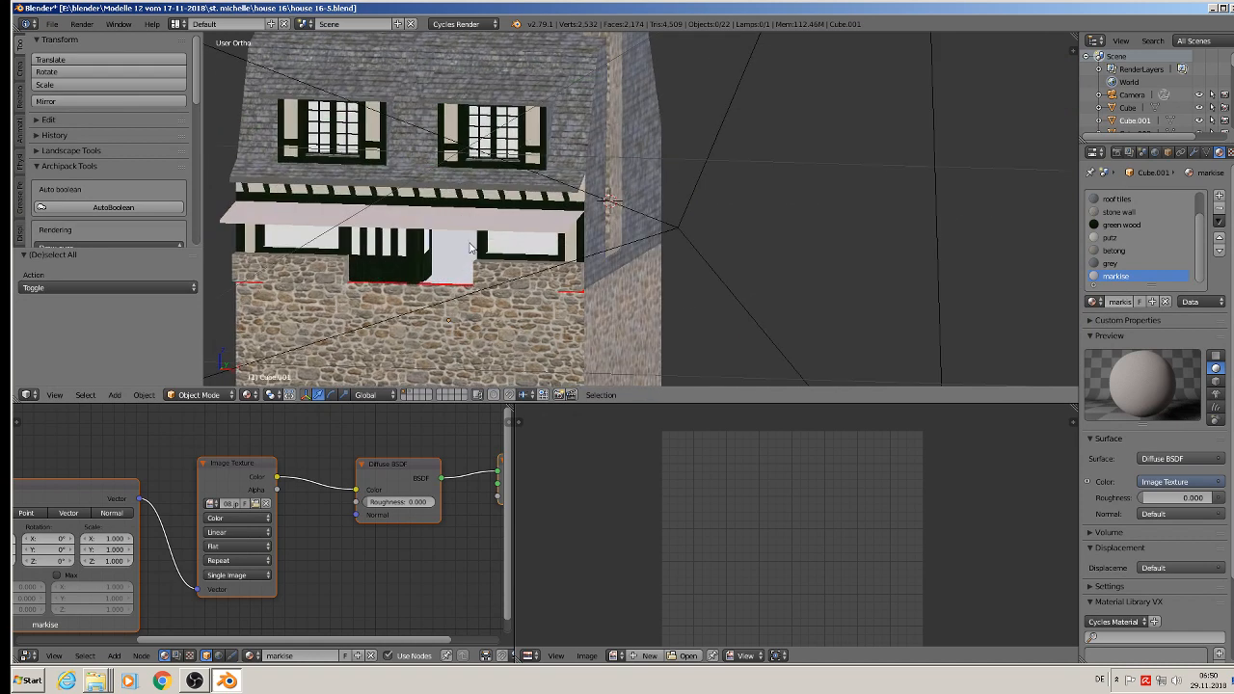
pyautogui.click(53, 25)
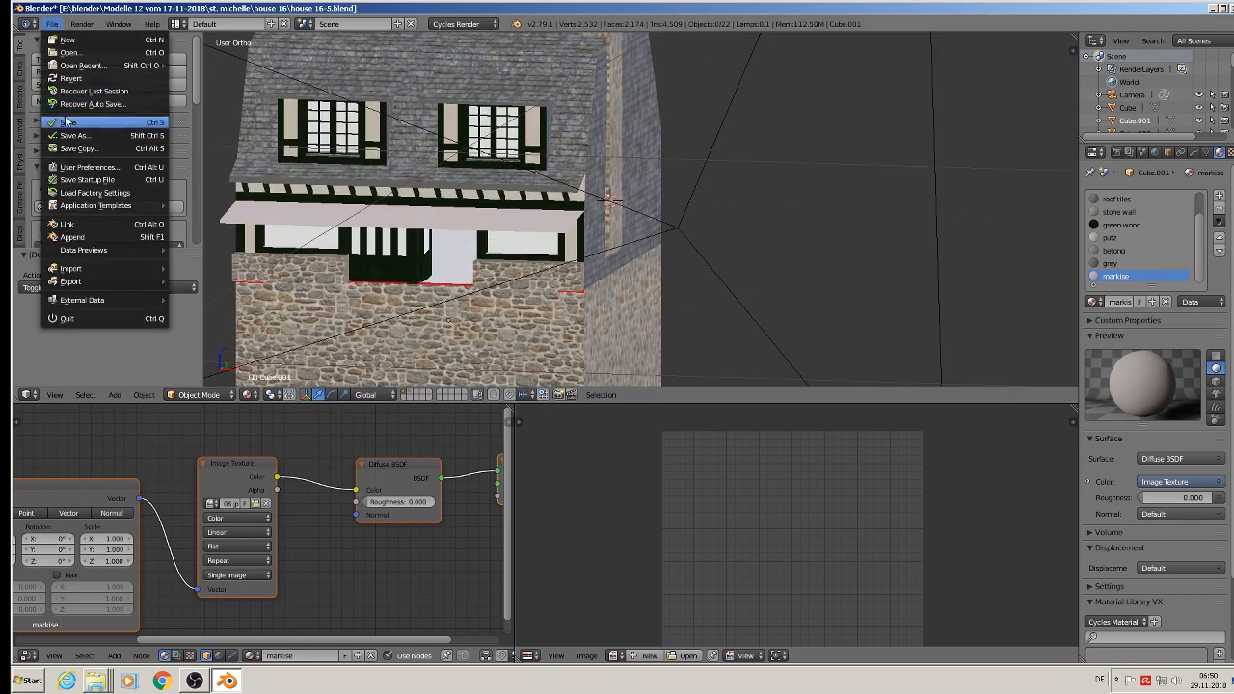
# Step: Select the white doorway face and both red threshold faces, and UV-map them with Project From View from the top
pyautogui.scroll(2, 579, 330)
pyautogui.moveTo(369, 281); pyautogui.dragTo(386, 248, button='middle')
pyautogui.rightClick(386, 242)
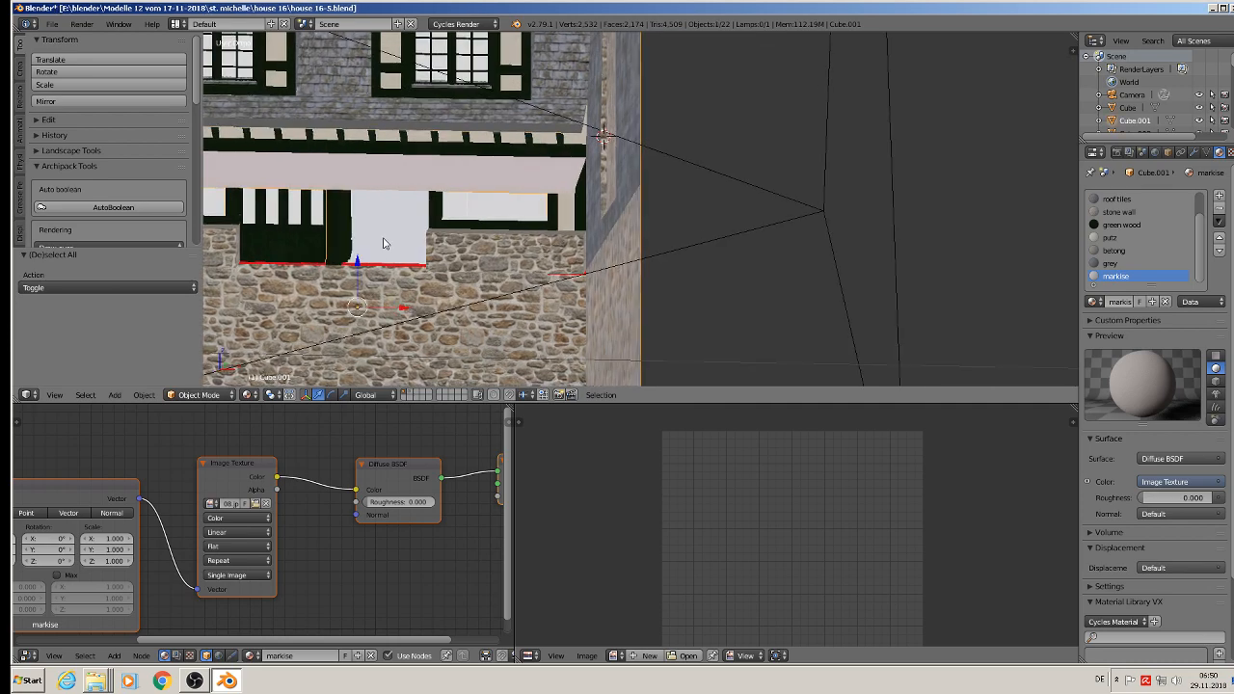
pyautogui.press('Tab')
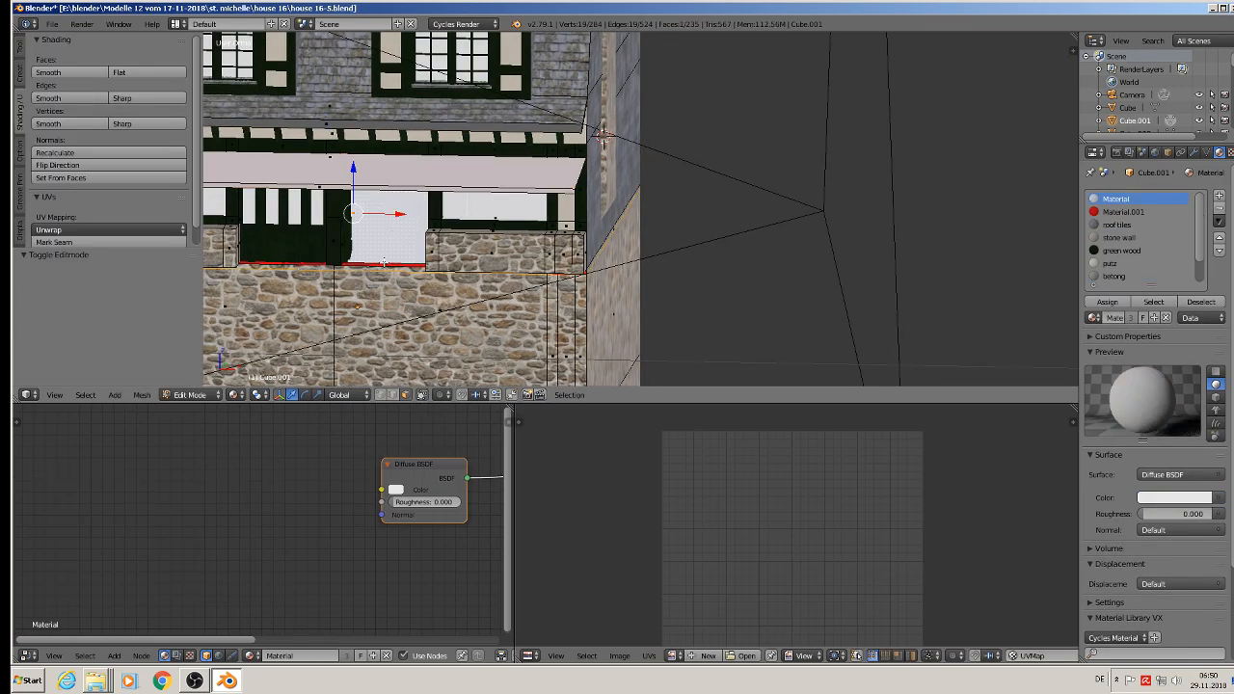
pyautogui.moveTo(384, 262); pyautogui.dragTo(451, 294, button='middle')
pyautogui.scroll(2, 451, 294)
pyautogui.keyDown('shift'); pyautogui.rightClick(477, 283); pyautogui.keyUp('shift')
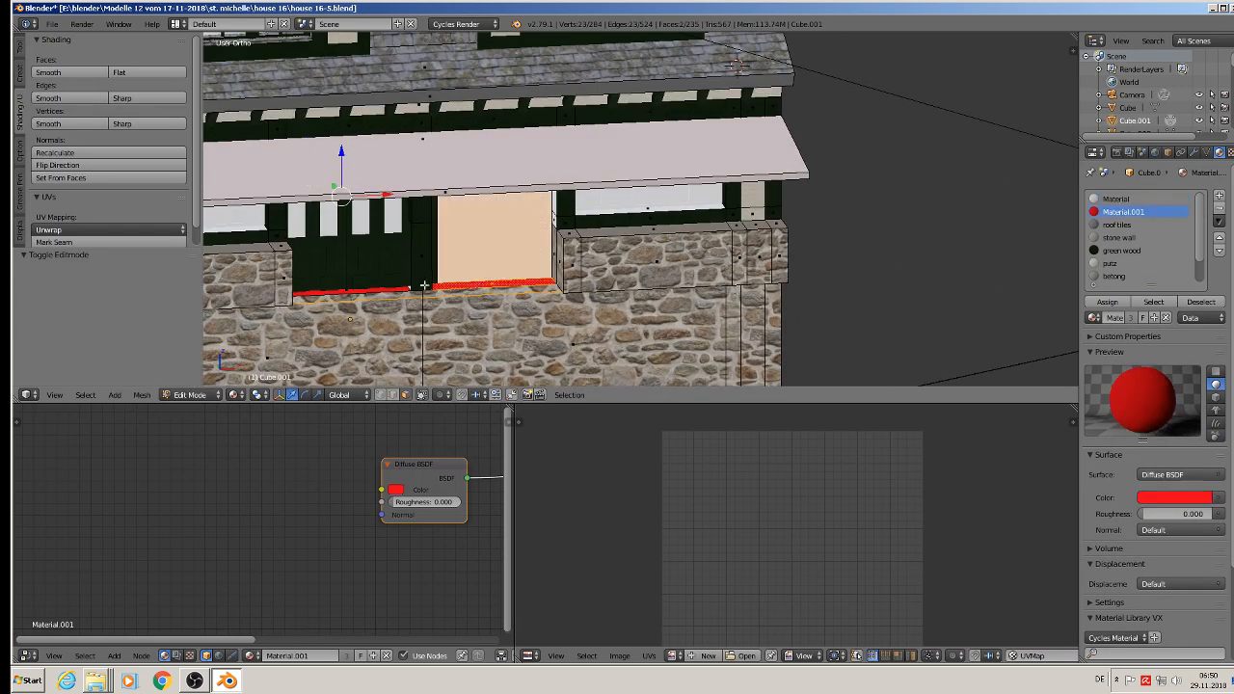
pyautogui.keyDown('shift'); pyautogui.rightClick(372, 290); pyautogui.keyUp('shift')
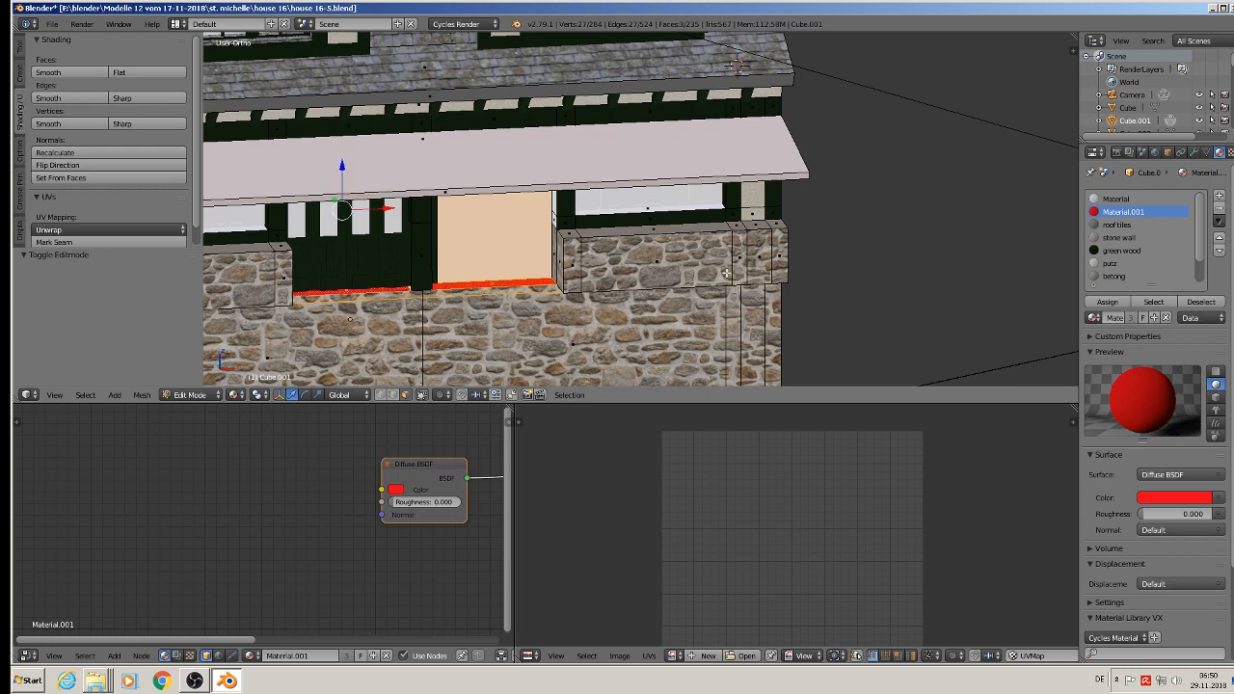
pyautogui.moveTo(727, 274); pyautogui.dragTo(703, 302, button='middle')
pyautogui.press('KP_7')
pyautogui.scroll(-4, 711, 294)
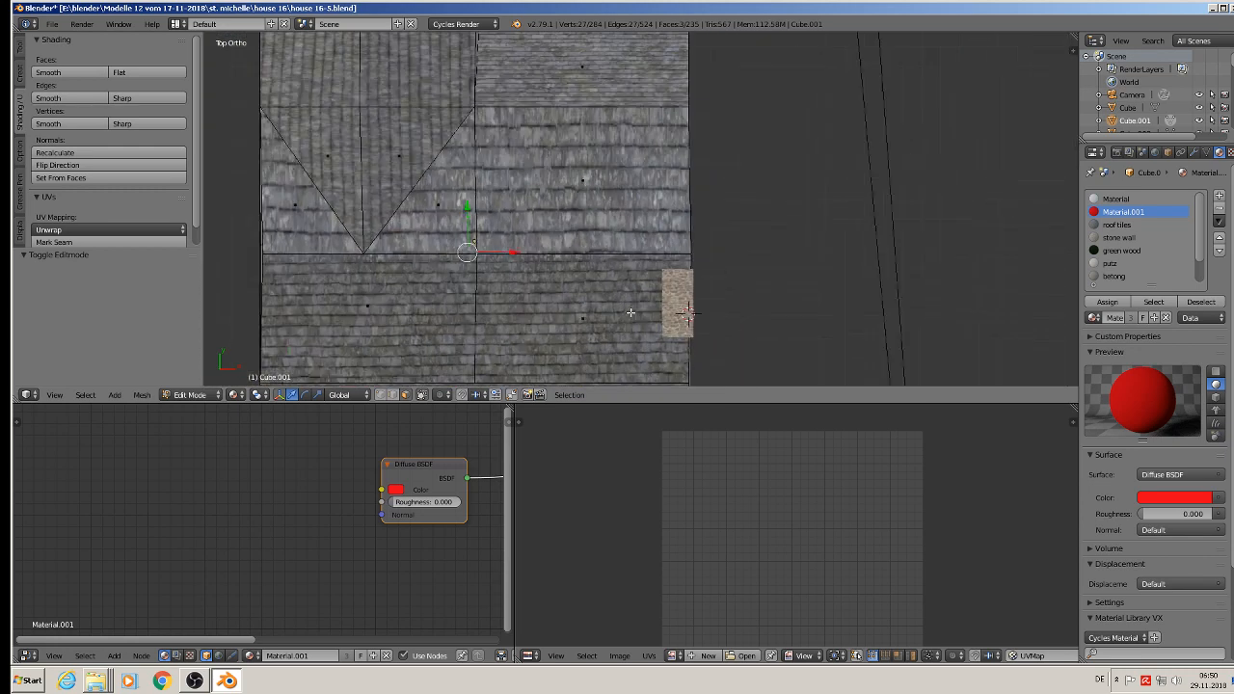
pyautogui.press('u')
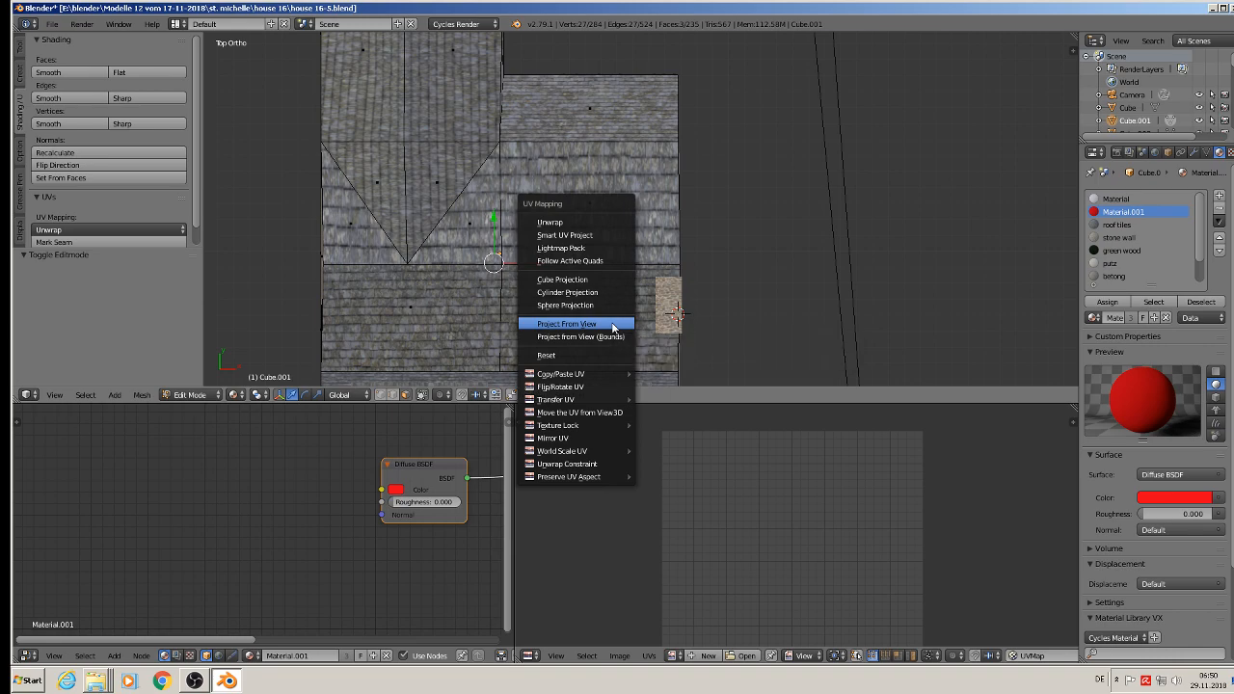
pyautogui.click(613, 323)
# Step: Assign the betong material to the selected entrance faces and scale their UVs up by about 14.6, finishing in object mode
pyautogui.click(1113, 277)
pyautogui.click(1107, 302)
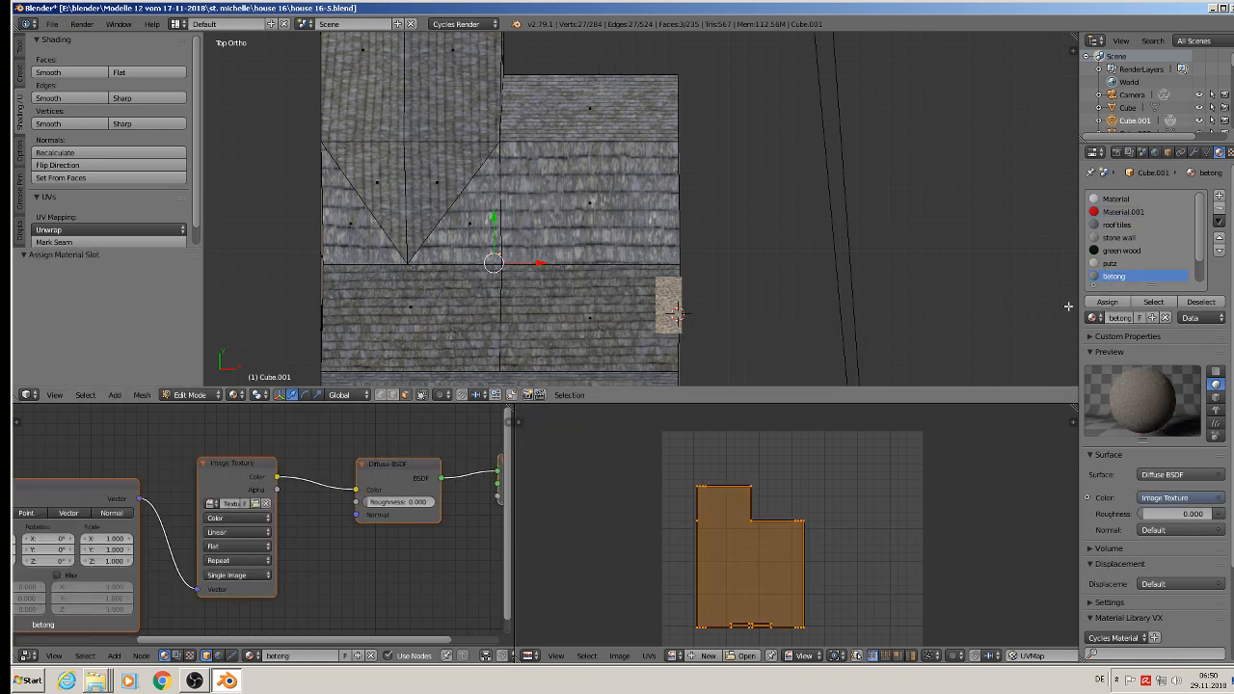
pyautogui.moveTo(638, 307); pyautogui.dragTo(536, 256, button='middle')
pyautogui.scroll(5, 537, 255)
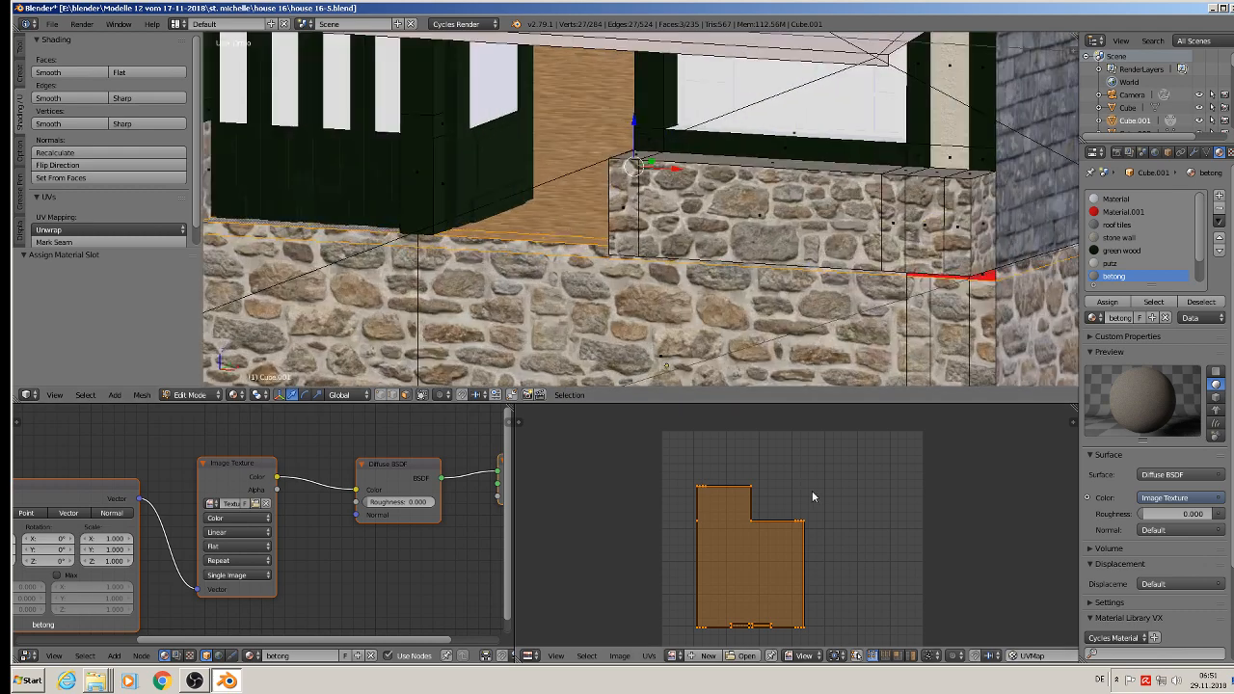
pyautogui.press('s')
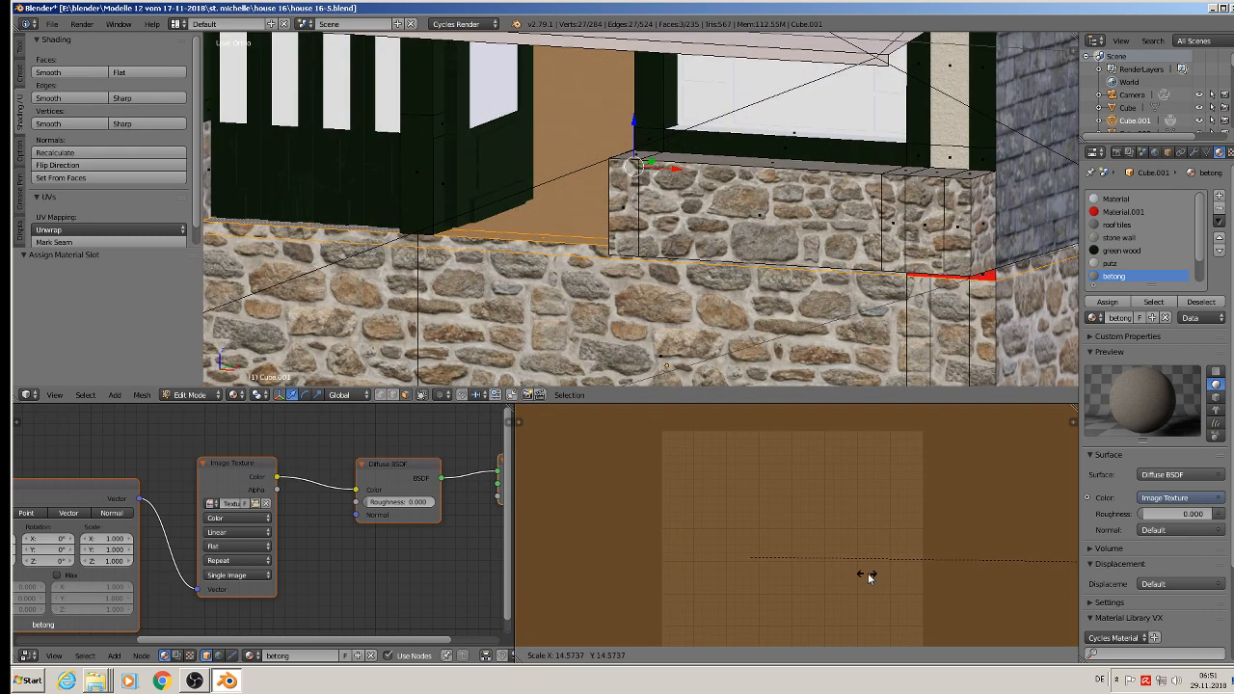
pyautogui.click(867, 569)
pyautogui.press('Tab')
pyautogui.moveTo(482, 260); pyautogui.dragTo(500, 294, button='middle')
pyautogui.press('a')
pyautogui.scroll(-6, 519, 276)
pyautogui.scroll(-5, 500, 294)
pyautogui.scroll(1, 500, 284)
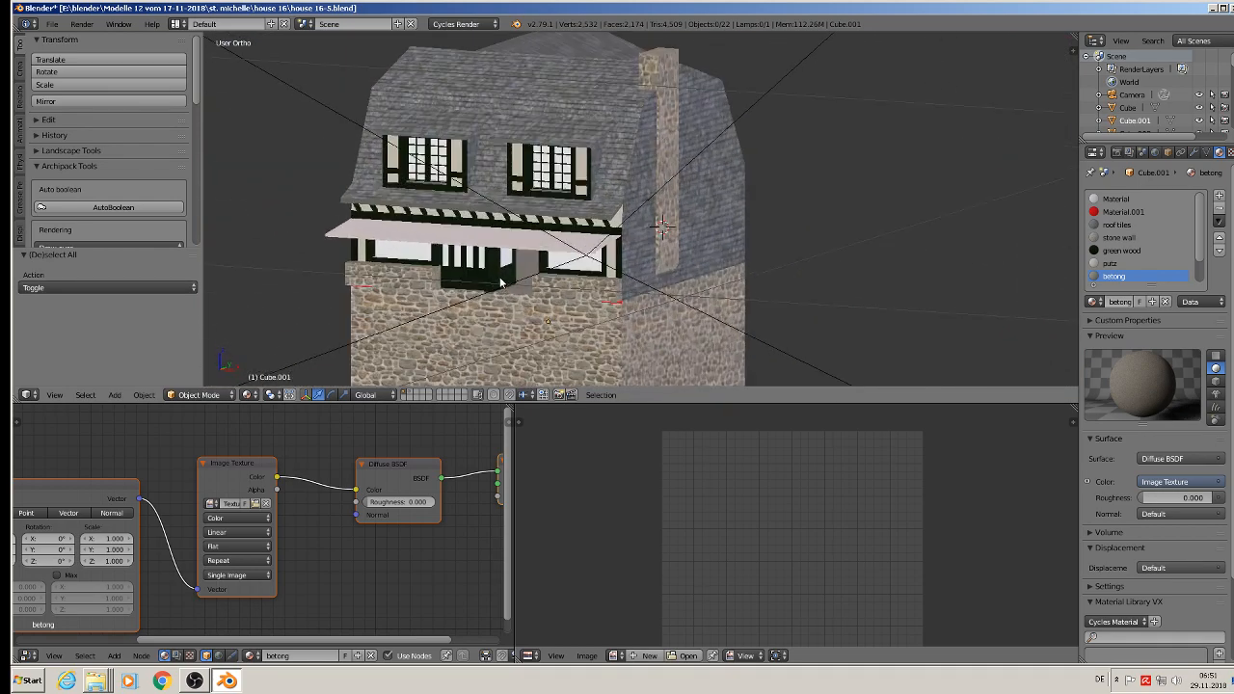
# Step: Save the file and bring the untextured white windows on the slate-covered side wall into view
pyautogui.click(51, 24)
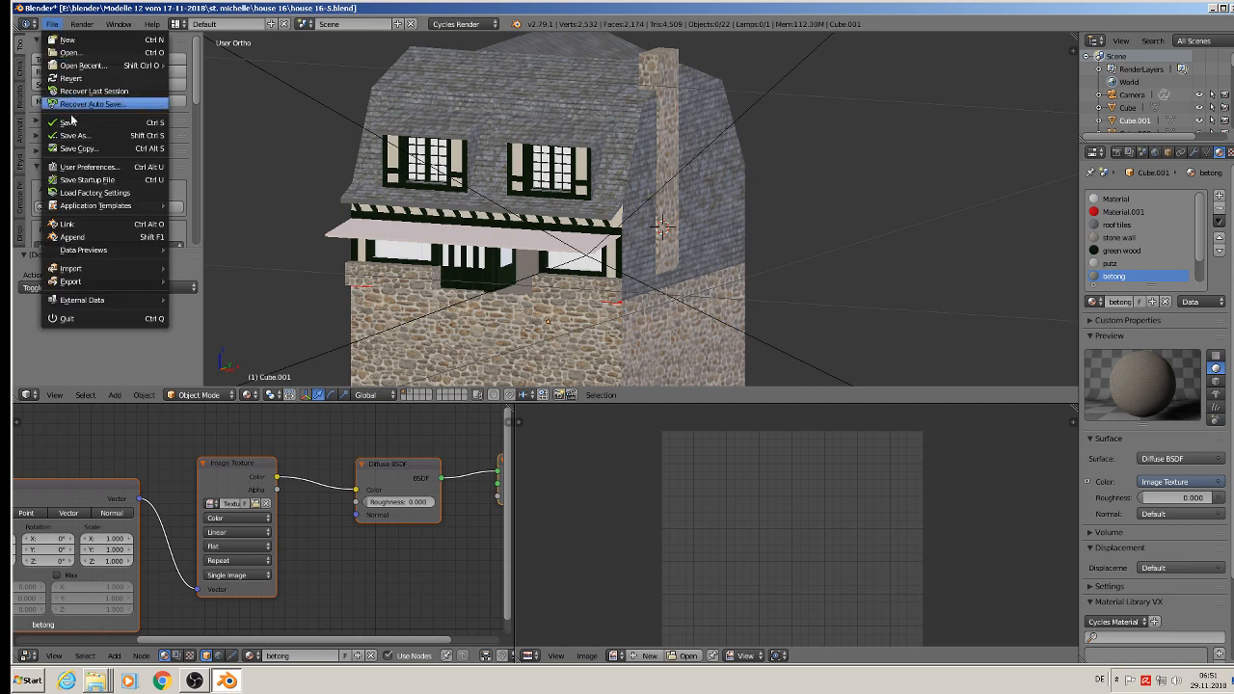
pyautogui.click(72, 123)
pyautogui.scroll(-1, 564, 160)
pyautogui.scroll(1, 609, 178)
pyautogui.moveTo(610, 177); pyautogui.dragTo(440, 169, button='middle')
pyautogui.keyDown('shift'); pyautogui.moveTo(569, 254); pyautogui.dragTo(510, 171, button='middle'); pyautogui.keyUp('shift')
pyautogui.scroll(1, 444, 165)
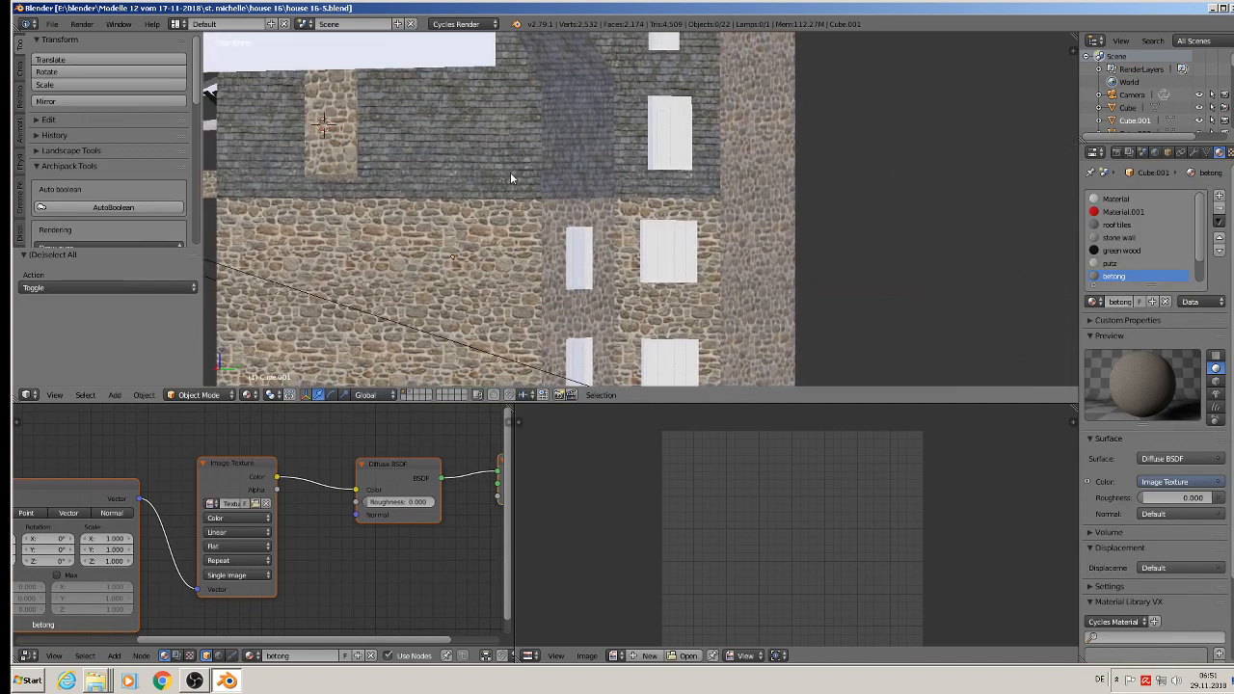
pyautogui.keyDown('shift'); pyautogui.moveTo(609, 144); pyautogui.dragTo(446, 246, button='middle'); pyautogui.keyUp('shift')
pyautogui.scroll(1, 454, 147)
pyautogui.moveTo(453, 147); pyautogui.dragTo(470, 141, button='middle')
pyautogui.press('KP_5')
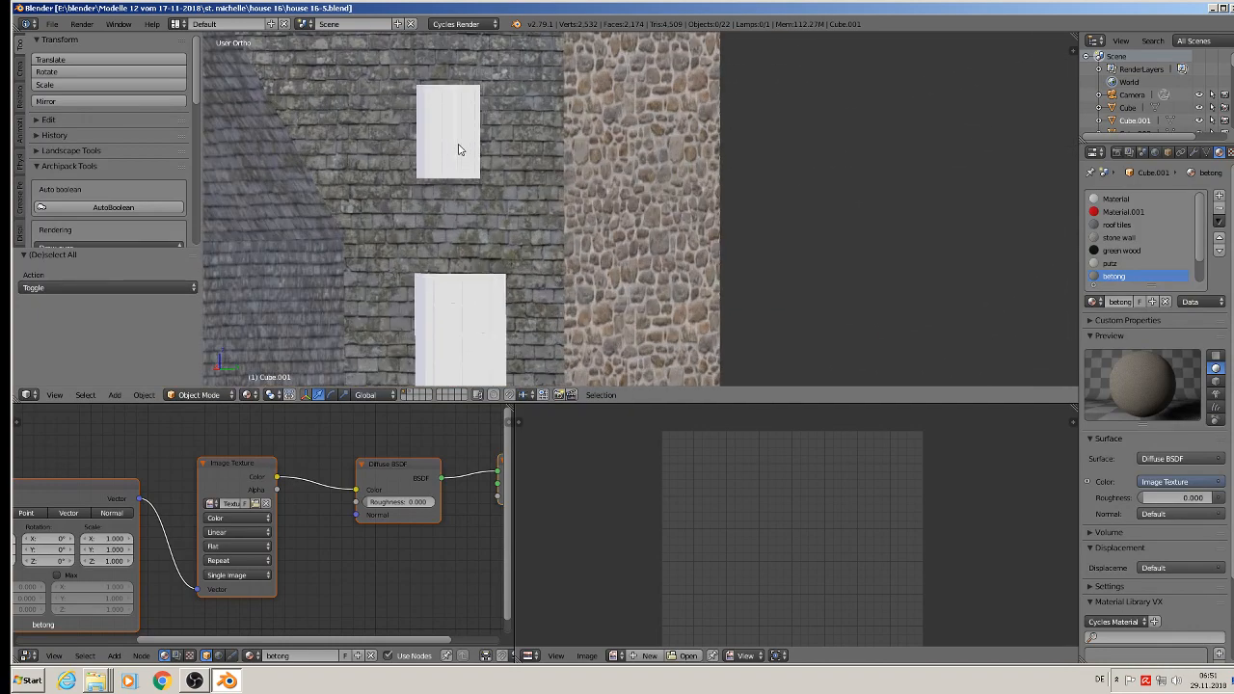
# Step: Give the uppermost window in the slate wall a new base material and assign the glas material to its pane faces
pyautogui.rightClick(446, 145)
pyautogui.scroll(4, 442, 188)
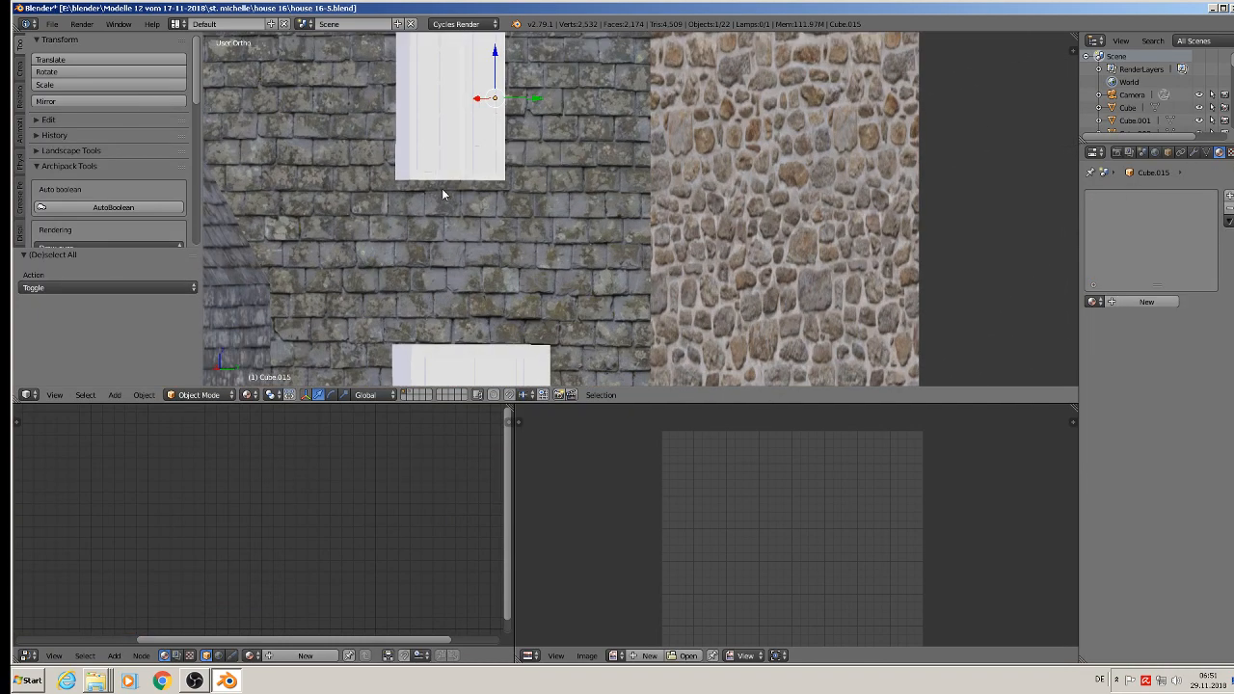
pyautogui.press('Tab')
pyautogui.moveTo(469, 182); pyautogui.dragTo(469, 249, button='middle')
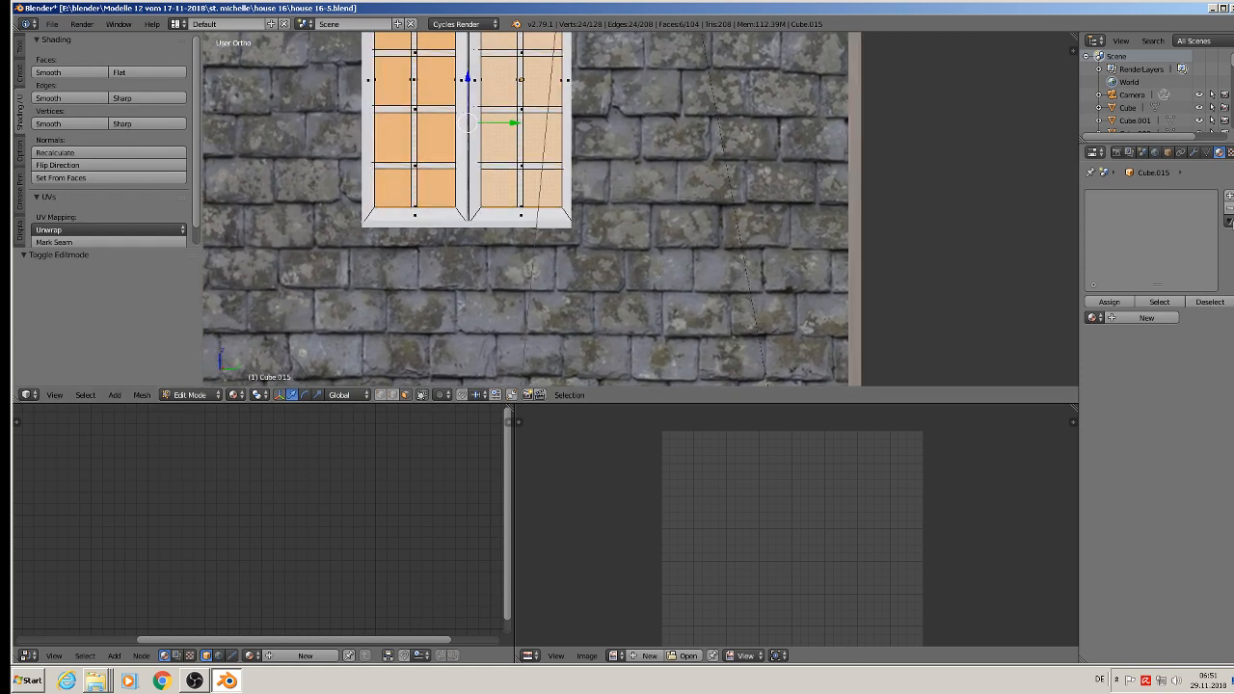
pyautogui.click(1228, 195)
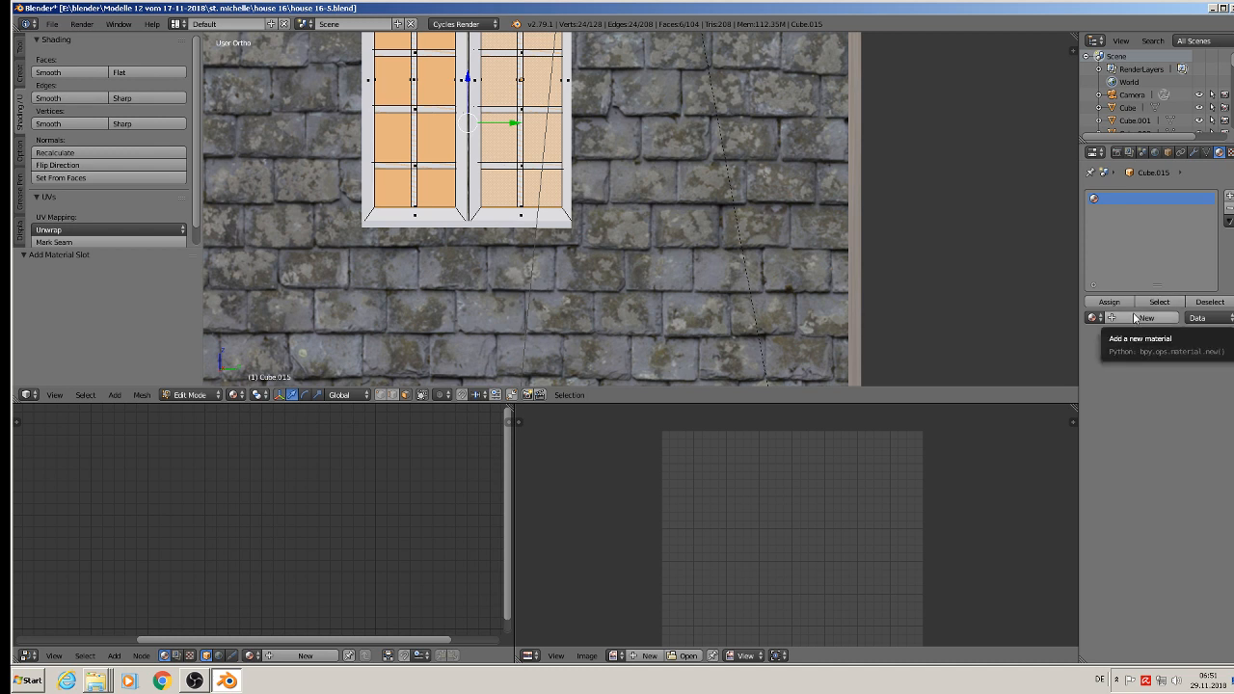
pyautogui.click(1135, 319)
pyautogui.click(1229, 196)
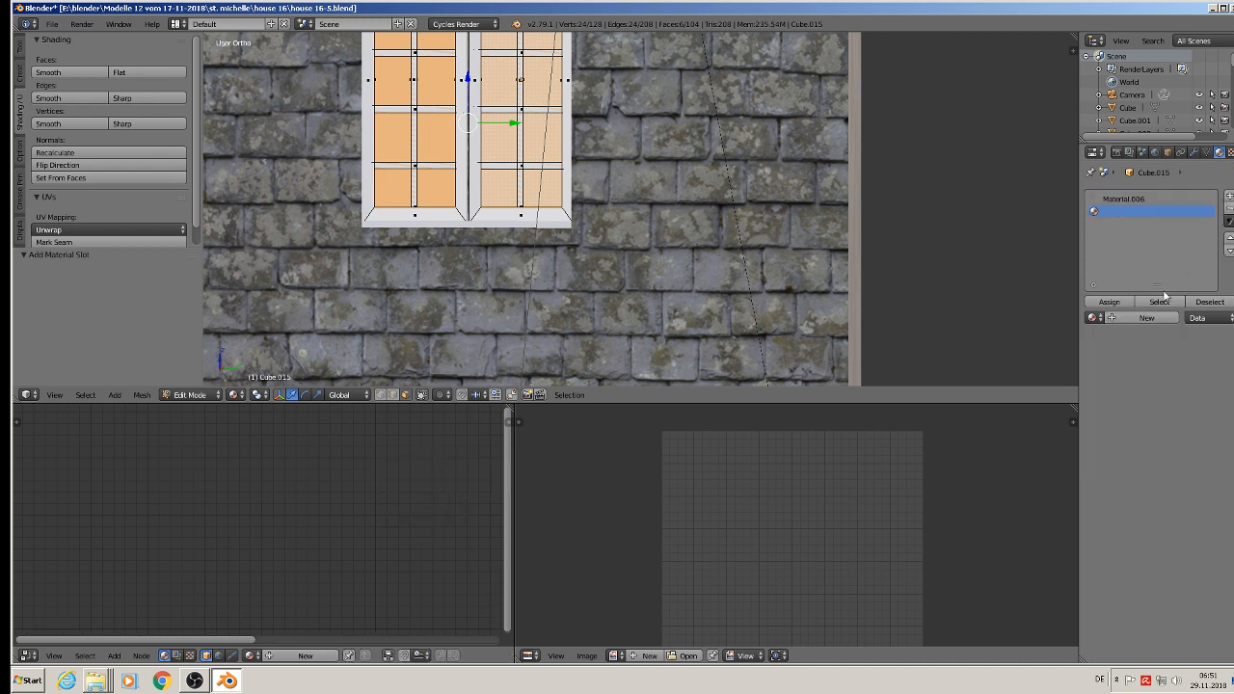
pyautogui.click(1095, 320)
pyautogui.click(1063, 351)
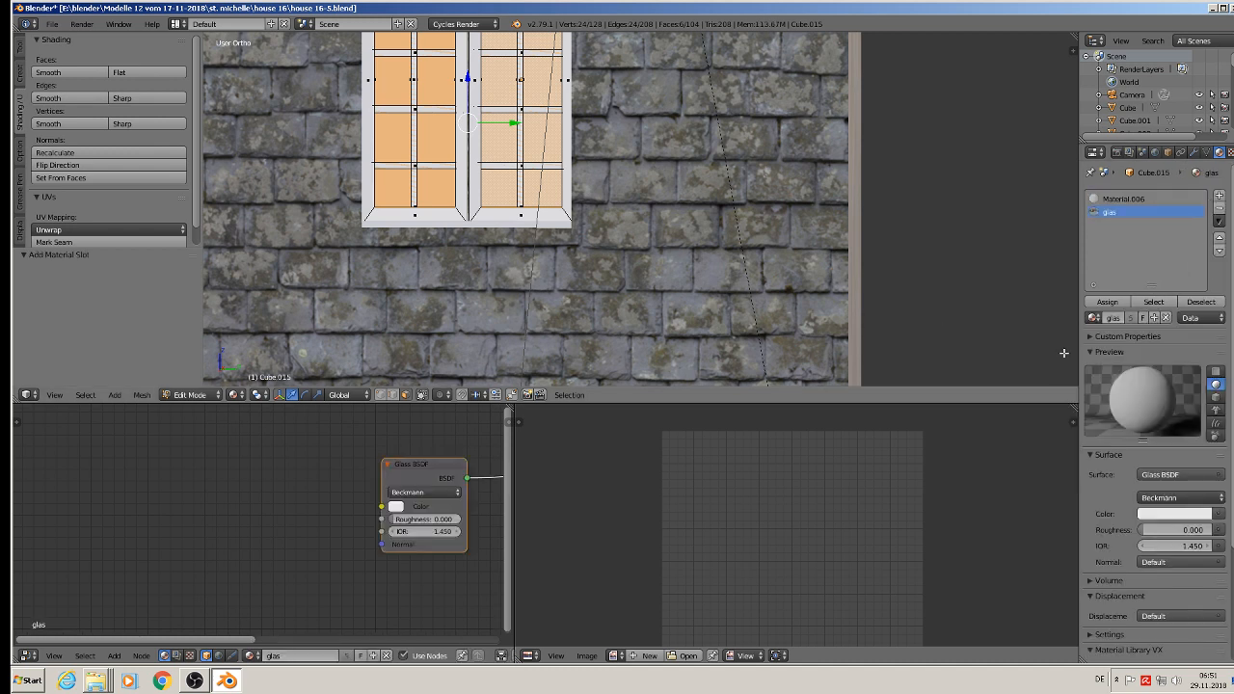
pyautogui.click(1108, 304)
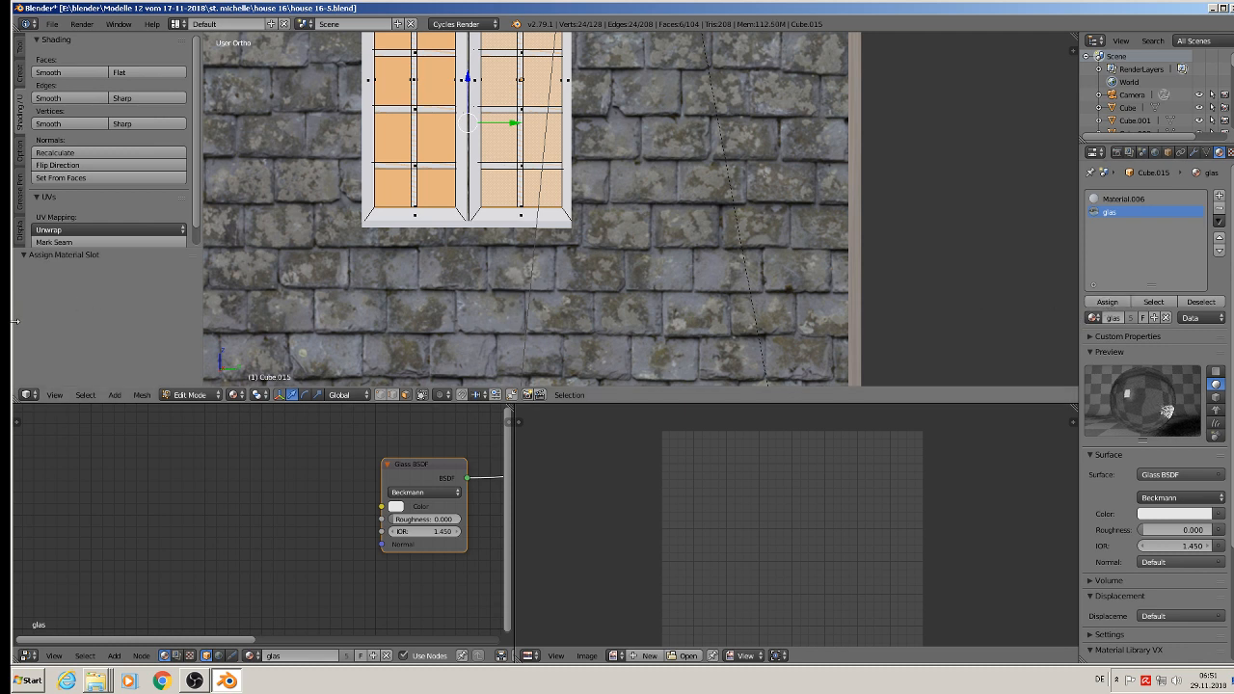
# Step: Invert the face selection on the upper window and assign the green wood material to its frame and bars
pyautogui.click(96, 399)
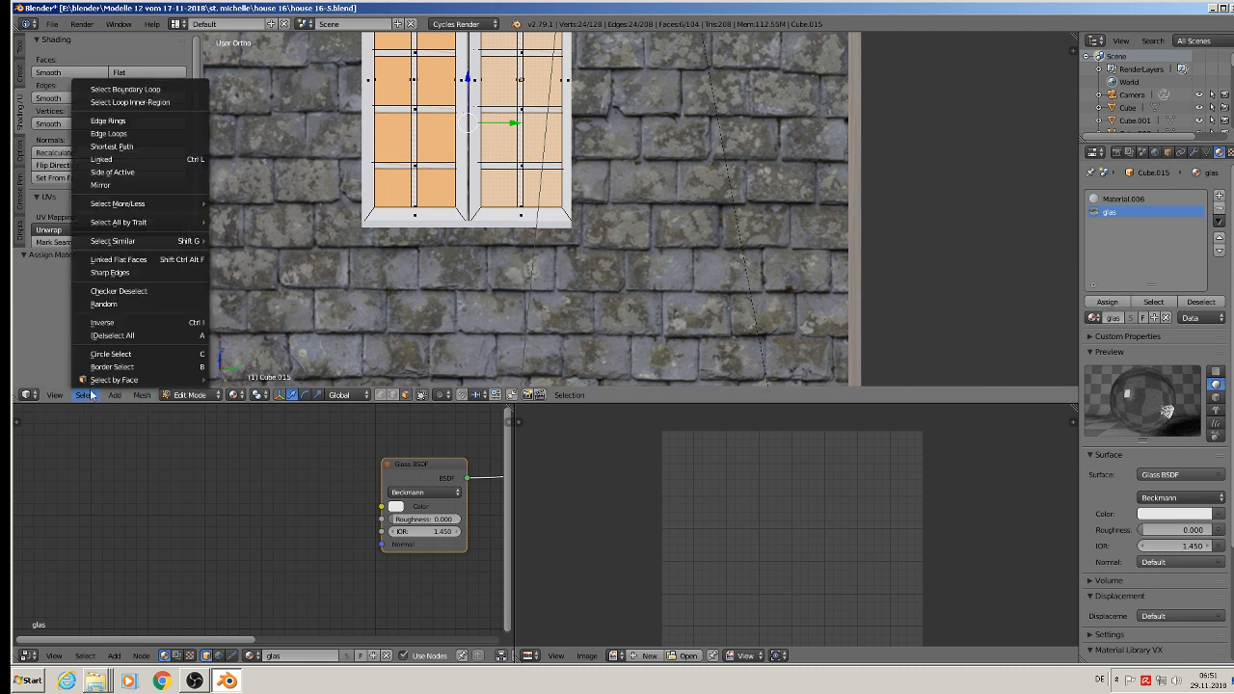
pyautogui.click(120, 322)
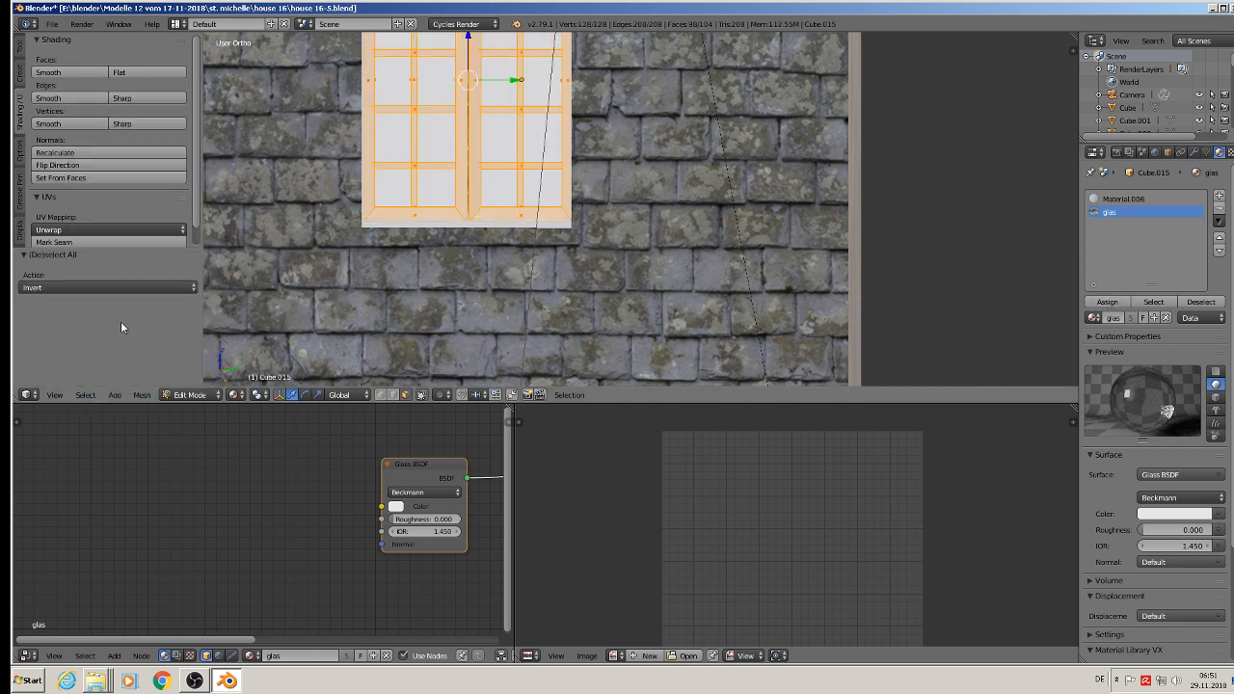
pyautogui.click(1219, 195)
pyautogui.click(1093, 317)
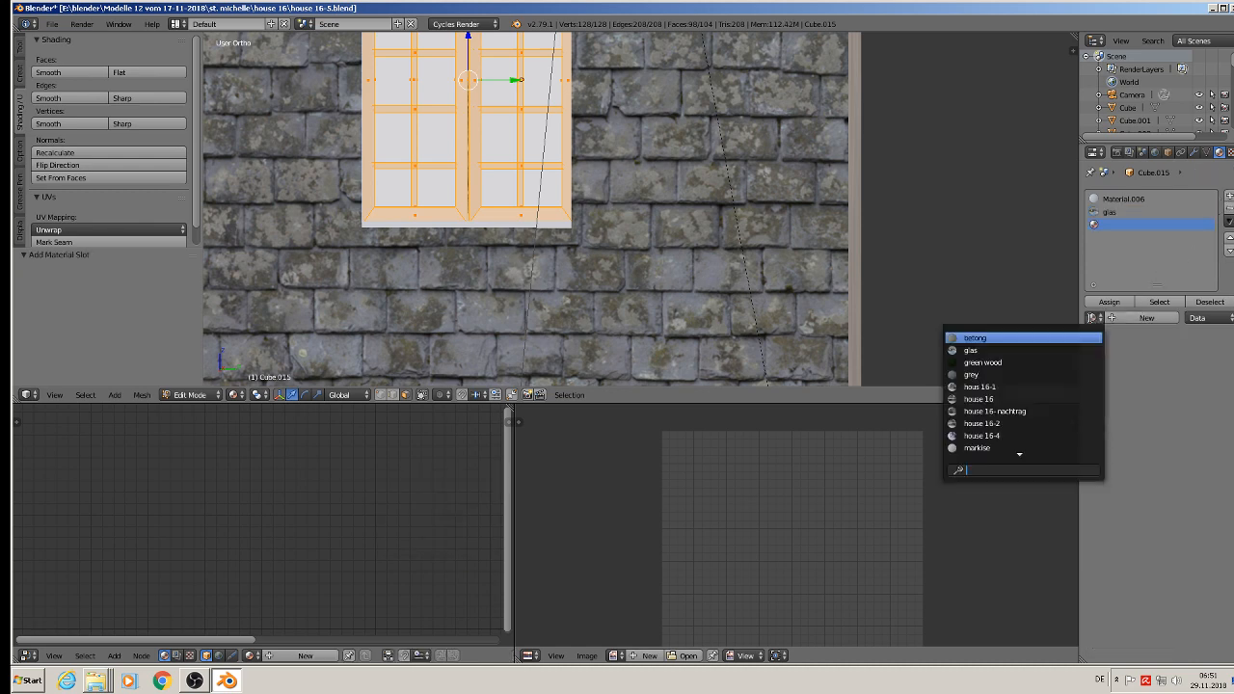
pyautogui.click(1056, 363)
pyautogui.click(1109, 302)
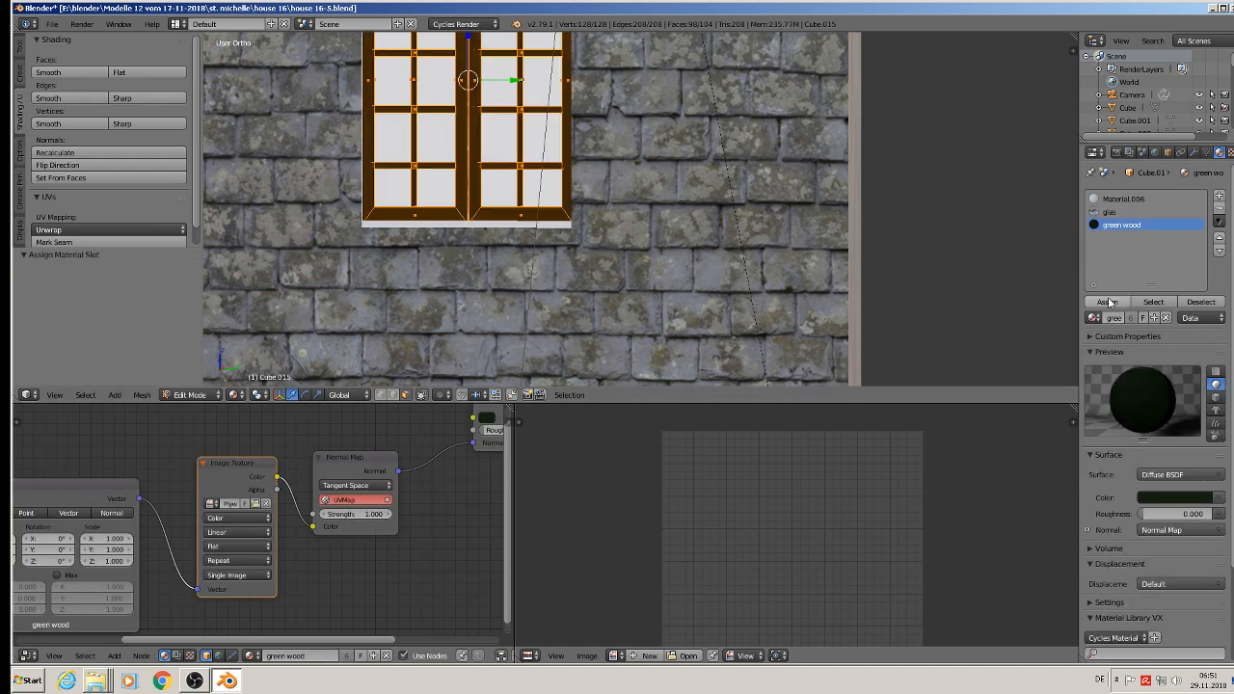
# Step: UV-map the upper window's frame with Project From View, rotate its UVs by 90°, leave edit mode, and save the file
pyautogui.press('u')
pyautogui.click(404, 149)
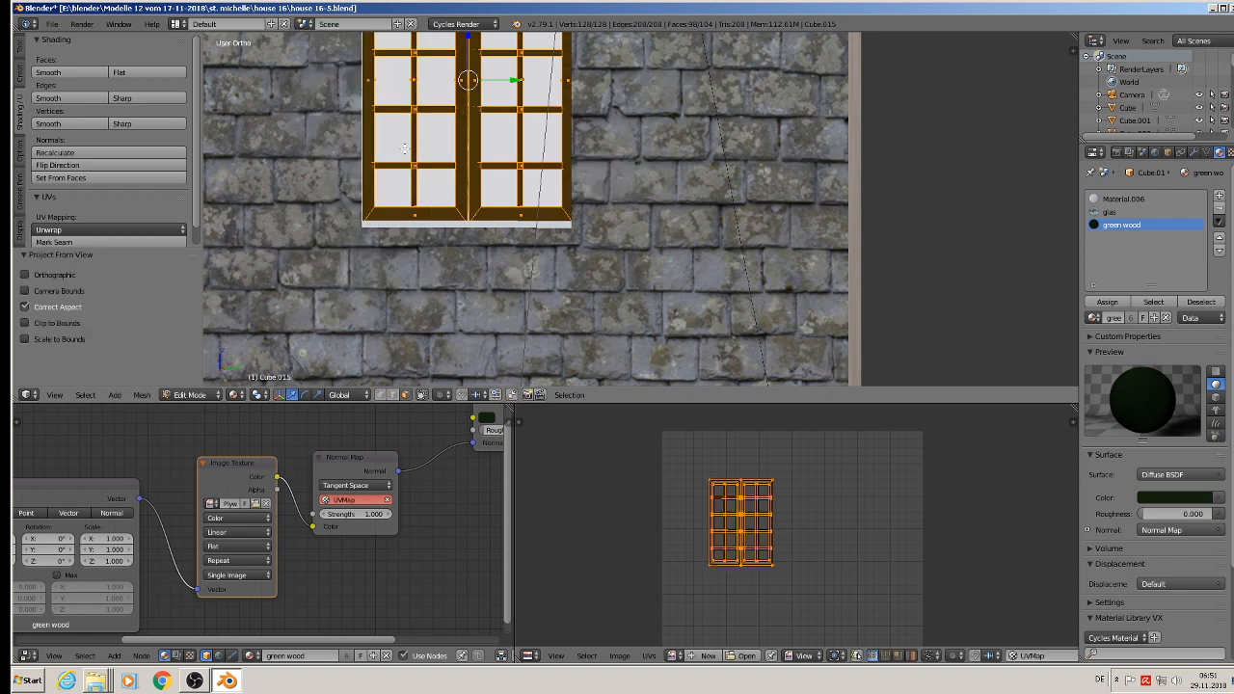
pyautogui.scroll(2, 451, 118)
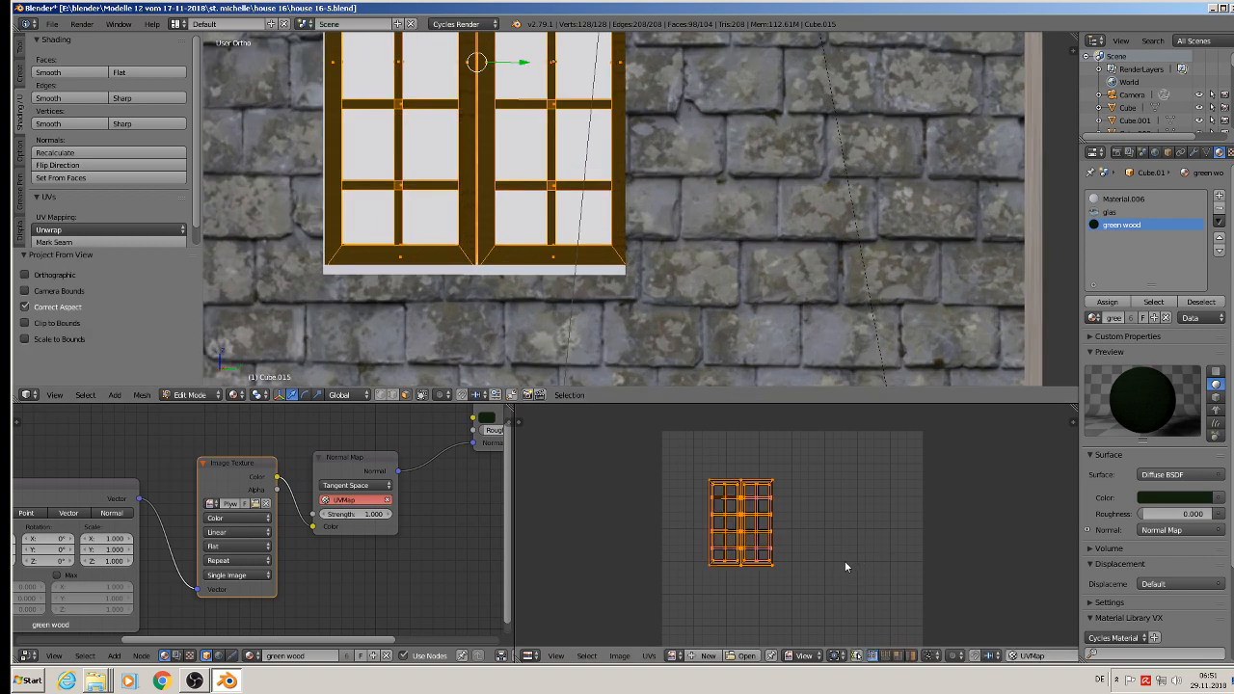
pyautogui.write('r90')
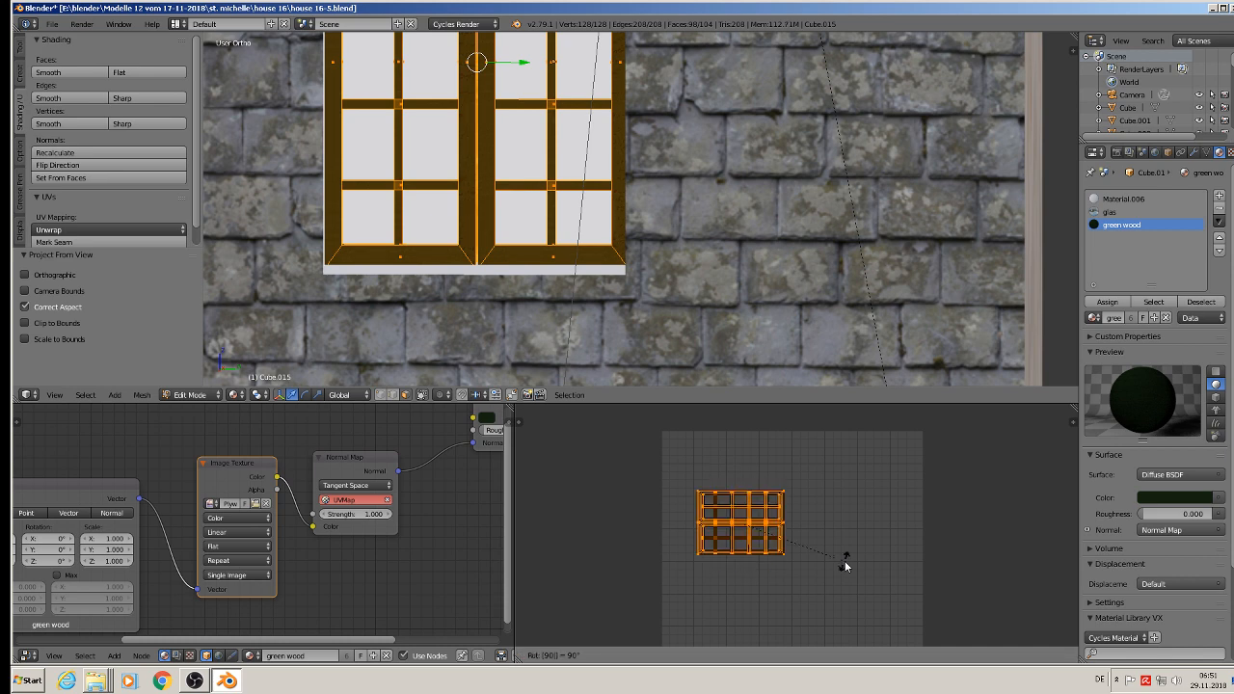
pyautogui.press('Return')
pyautogui.press('Tab')
pyautogui.scroll(-2, 535, 241)
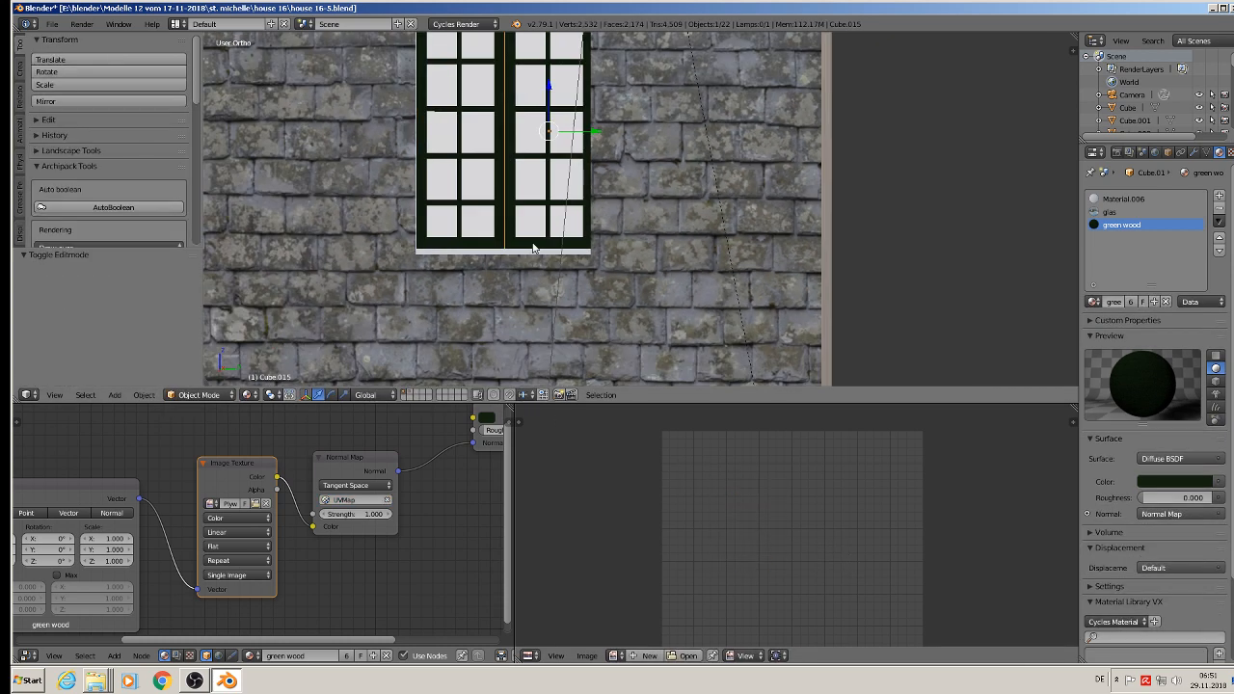
pyautogui.scroll(-6, 535, 255)
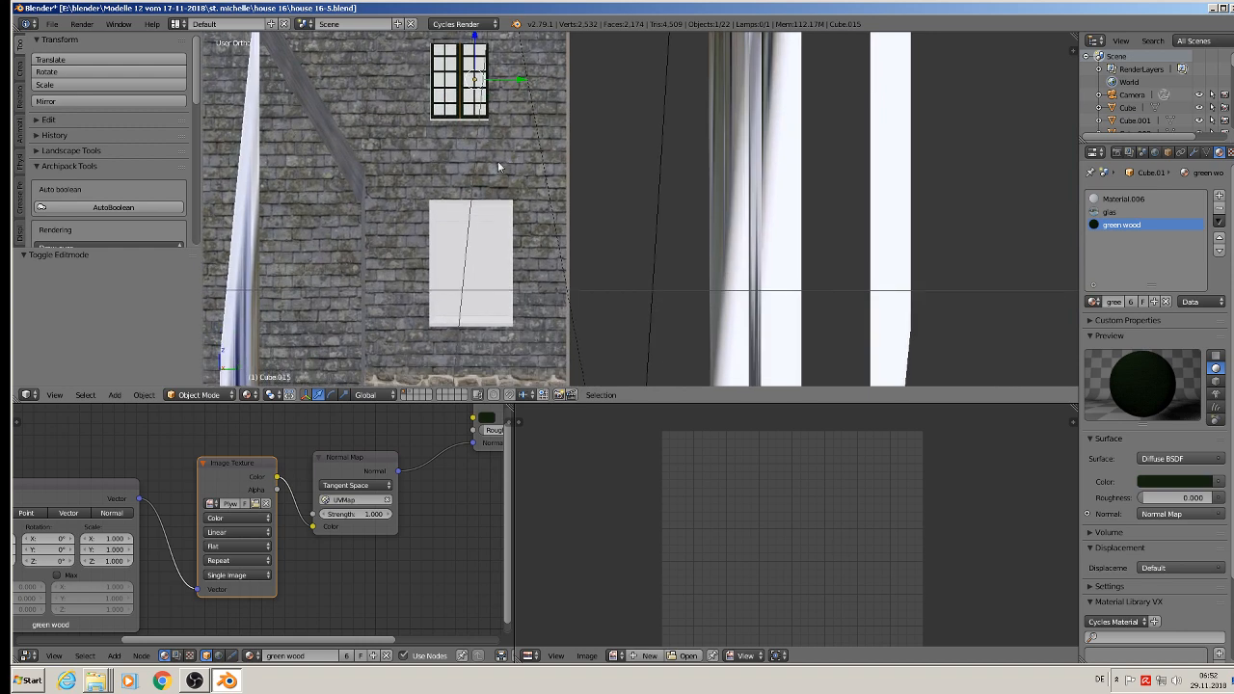
pyautogui.click(51, 23)
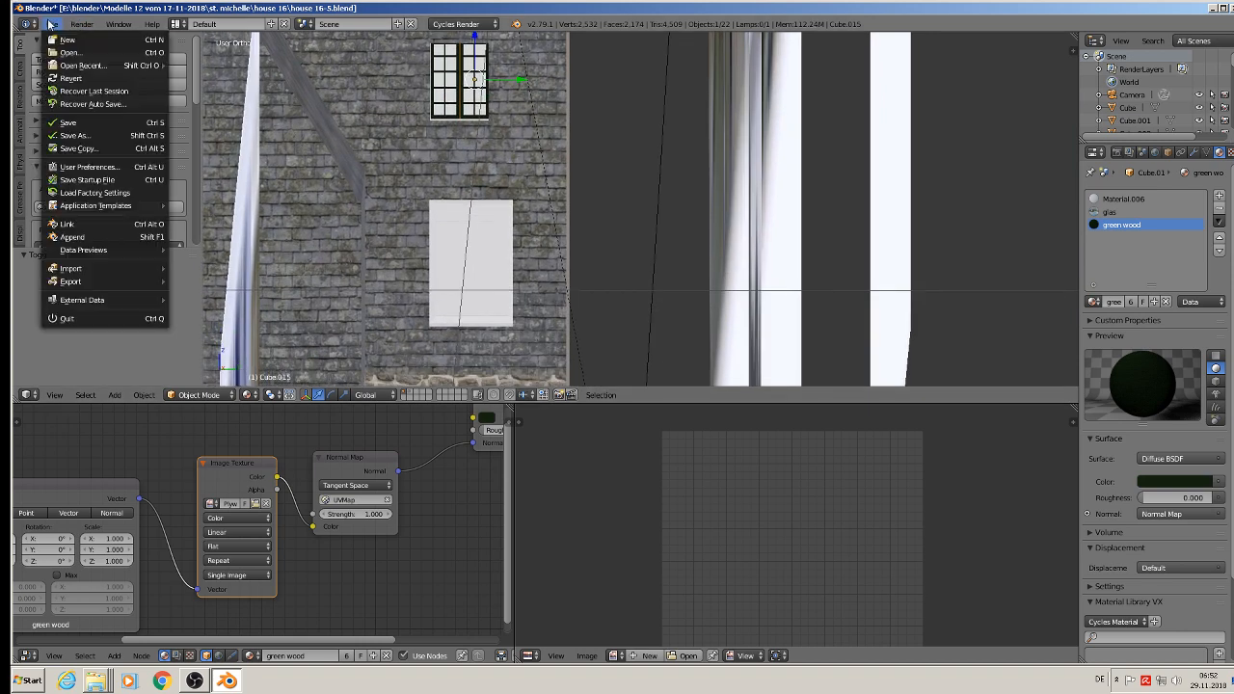
pyautogui.click(66, 122)
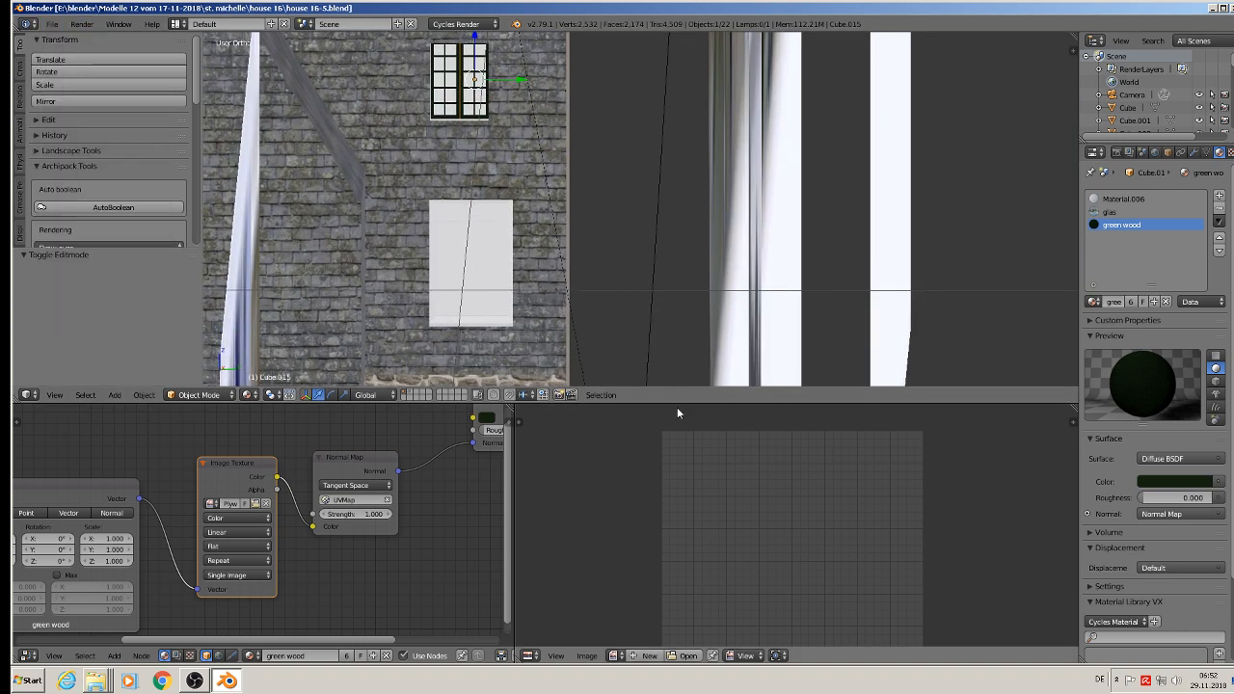
# Step: Enlarge the 3D viewport and assign the green wood material to all faces of the larger window in the slate wall
pyautogui.moveTo(677, 413); pyautogui.dragTo(677, 539)
pyautogui.keyDown('shift'); pyautogui.moveTo(510, 367); pyautogui.dragTo(573, 203, button='middle'); pyautogui.keyUp('shift')
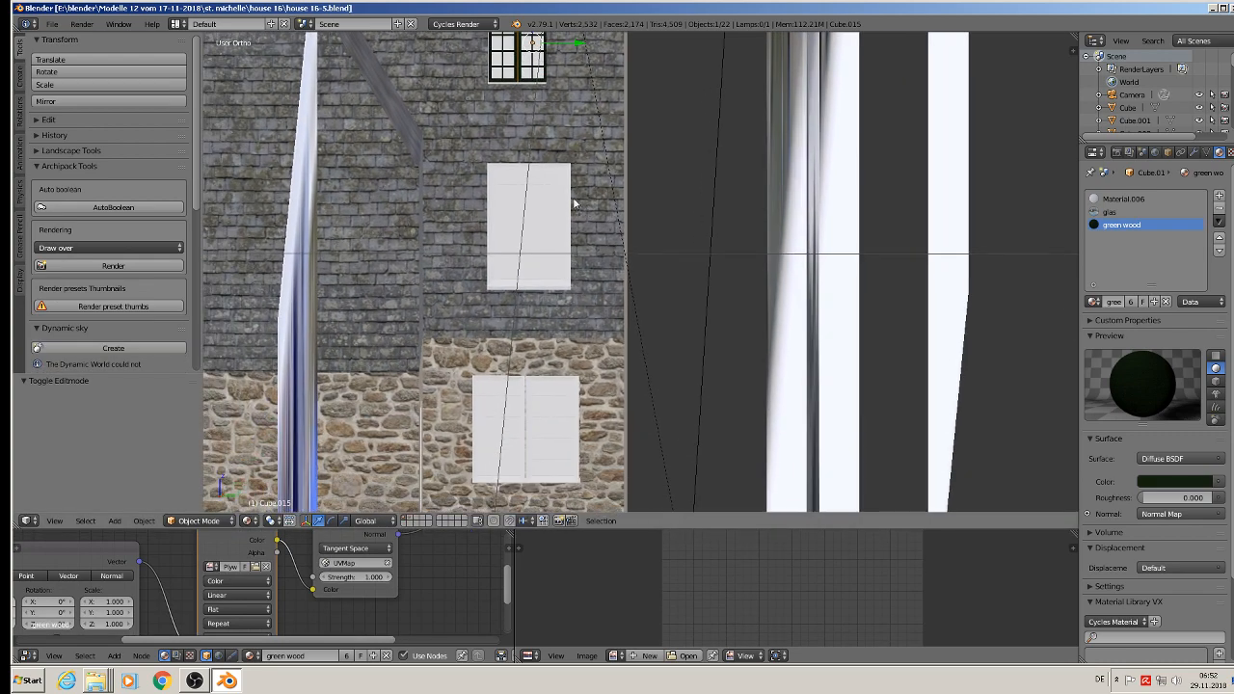
pyautogui.scroll(2, 573, 203)
pyautogui.rightClick(531, 220)
pyautogui.press('Tab')
pyautogui.scroll(2, 532, 218)
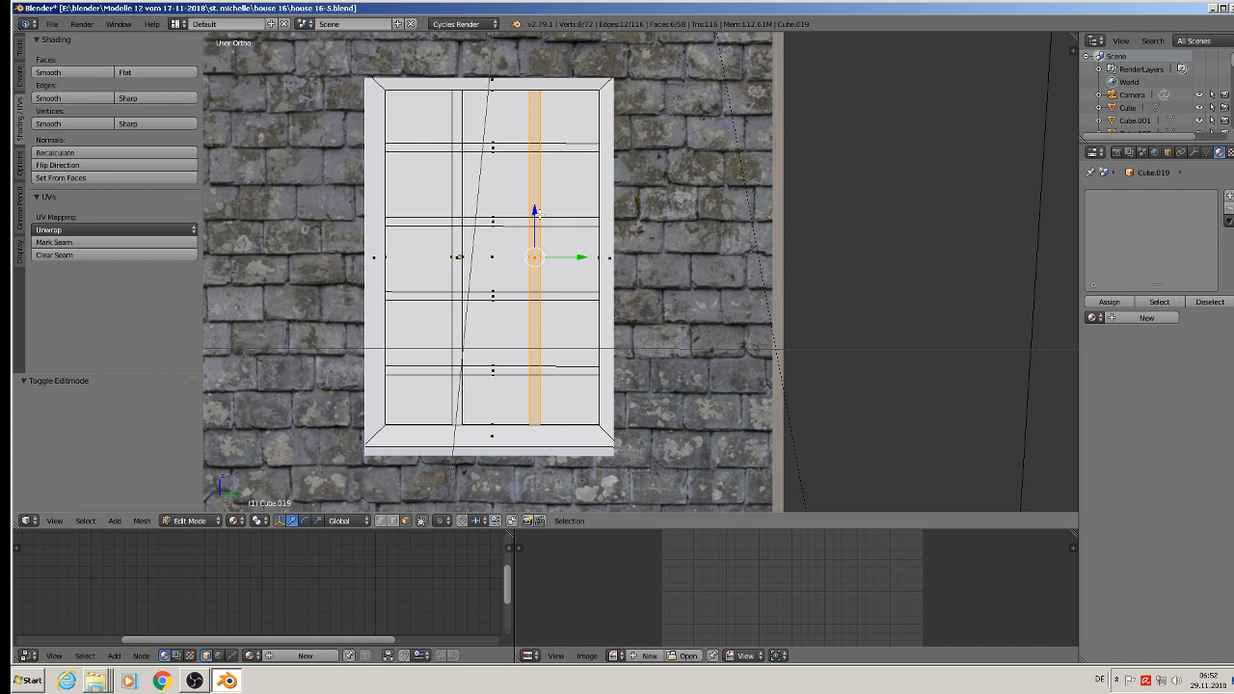
pyautogui.press('a')
pyautogui.press('a')
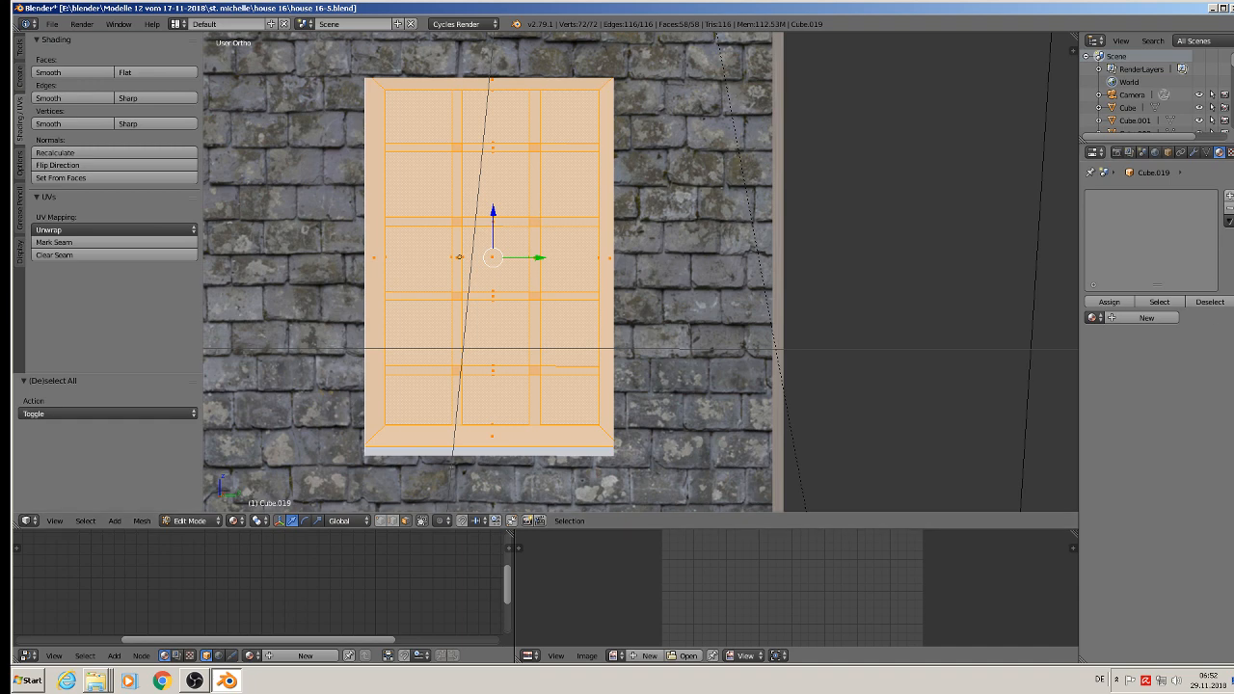
pyautogui.click(1229, 197)
pyautogui.click(1091, 318)
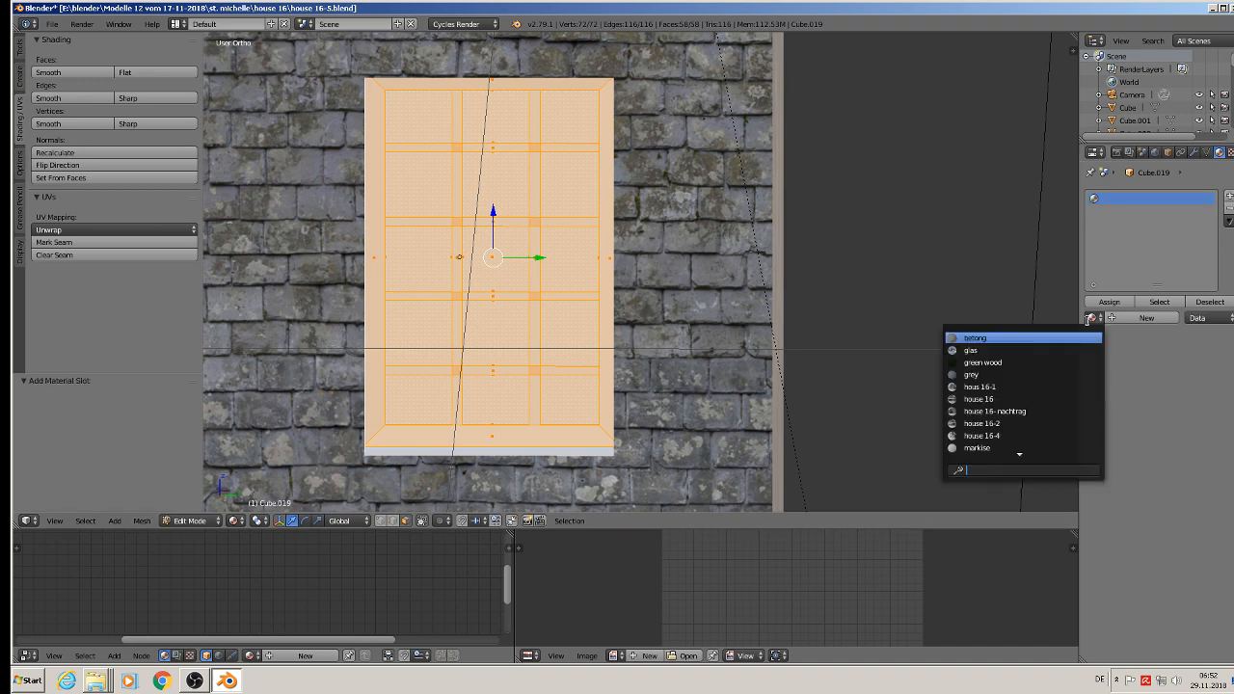
pyautogui.click(1025, 363)
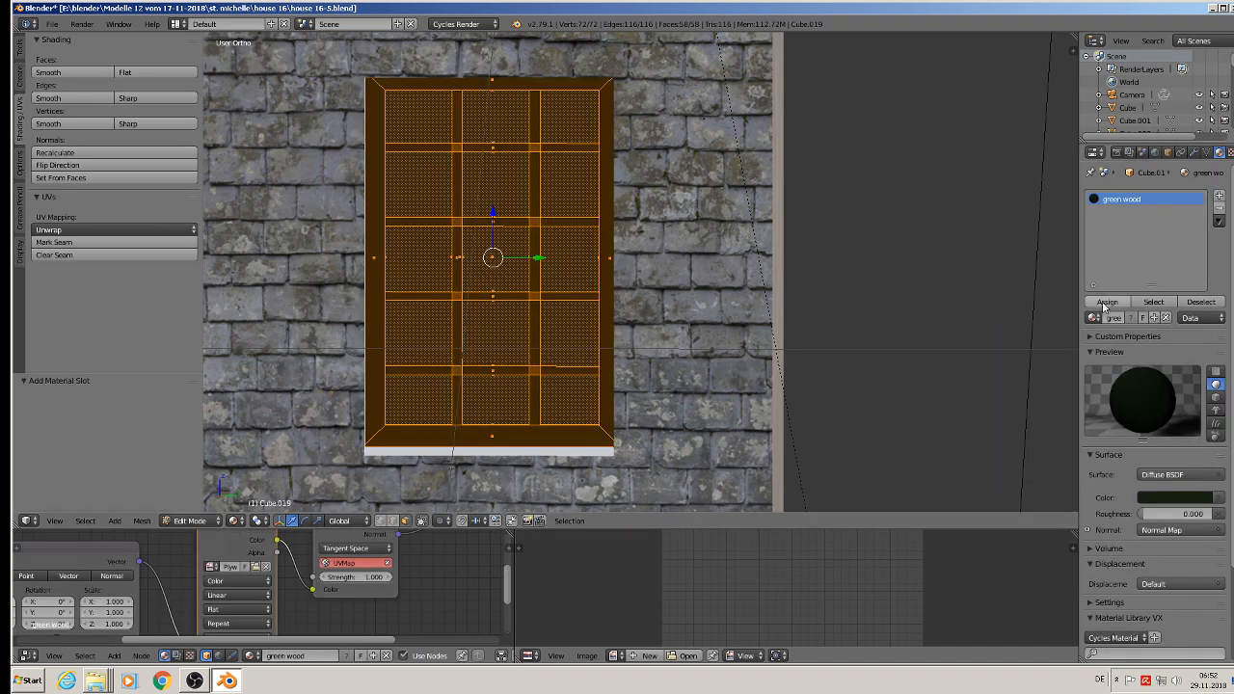
pyautogui.click(1107, 302)
# Step: Select both pane faces of the larger window, assign the glas material to them, and return to object mode
pyautogui.rightClick(483, 199)
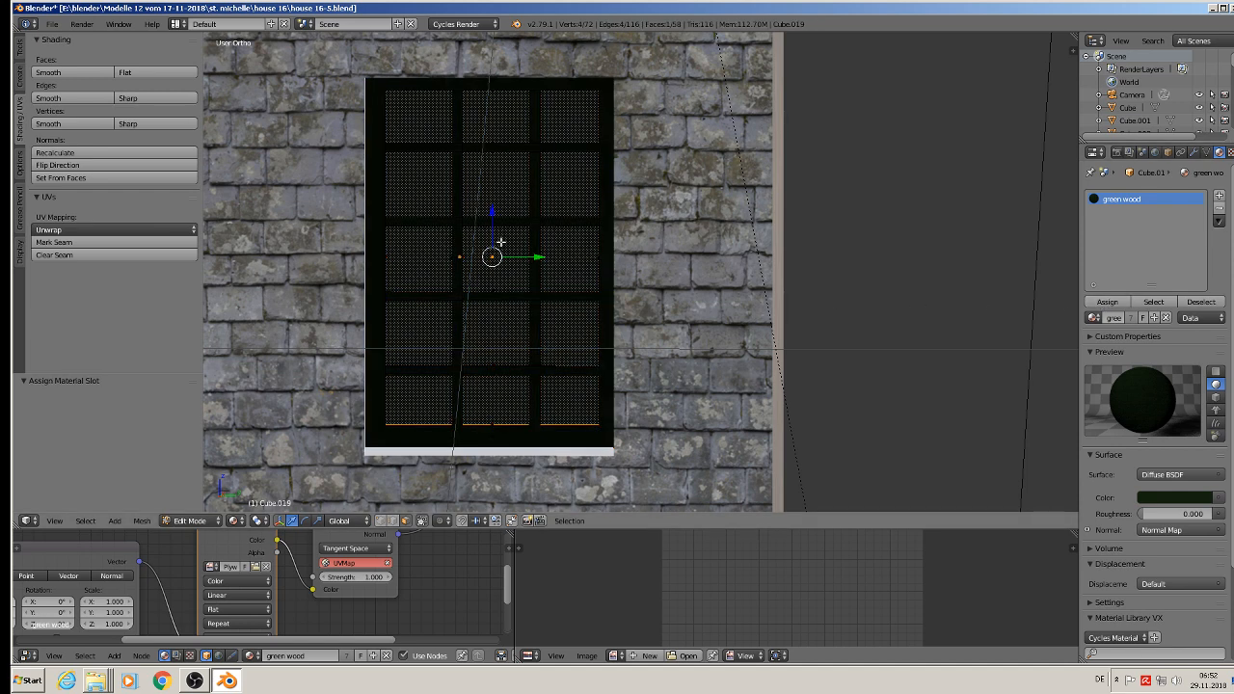
pyautogui.click(421, 521)
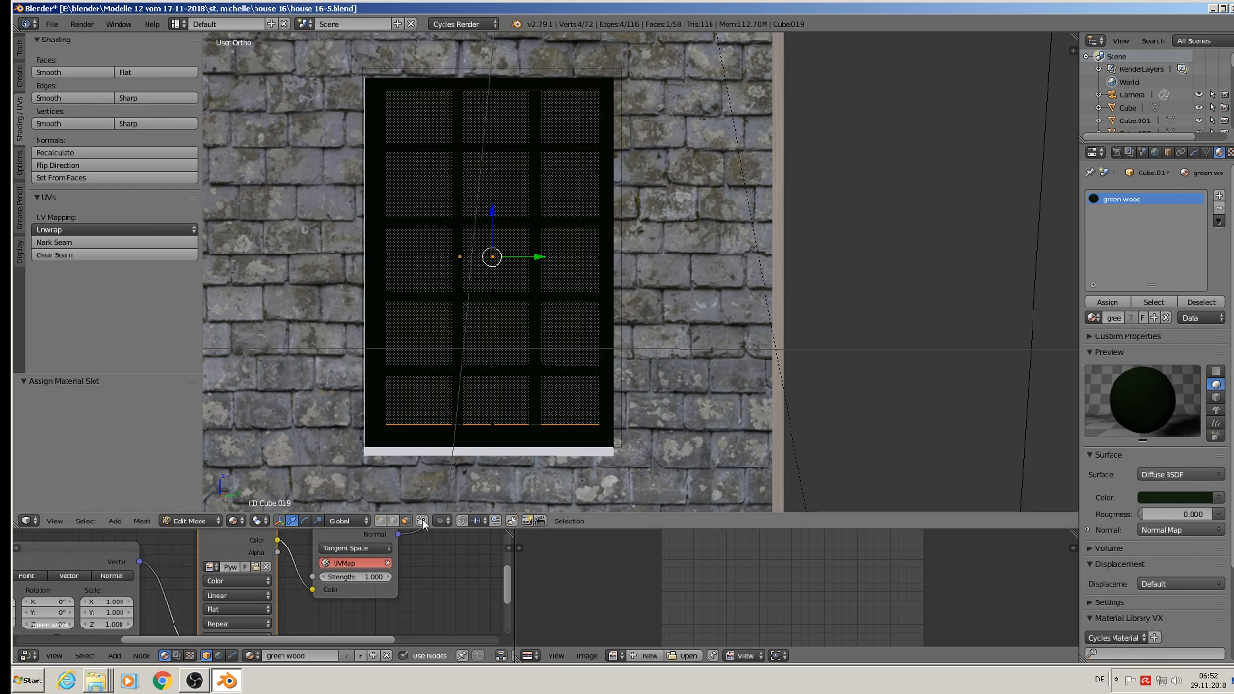
pyautogui.keyDown('shift'); pyautogui.rightClick(494, 257); pyautogui.keyUp('shift')
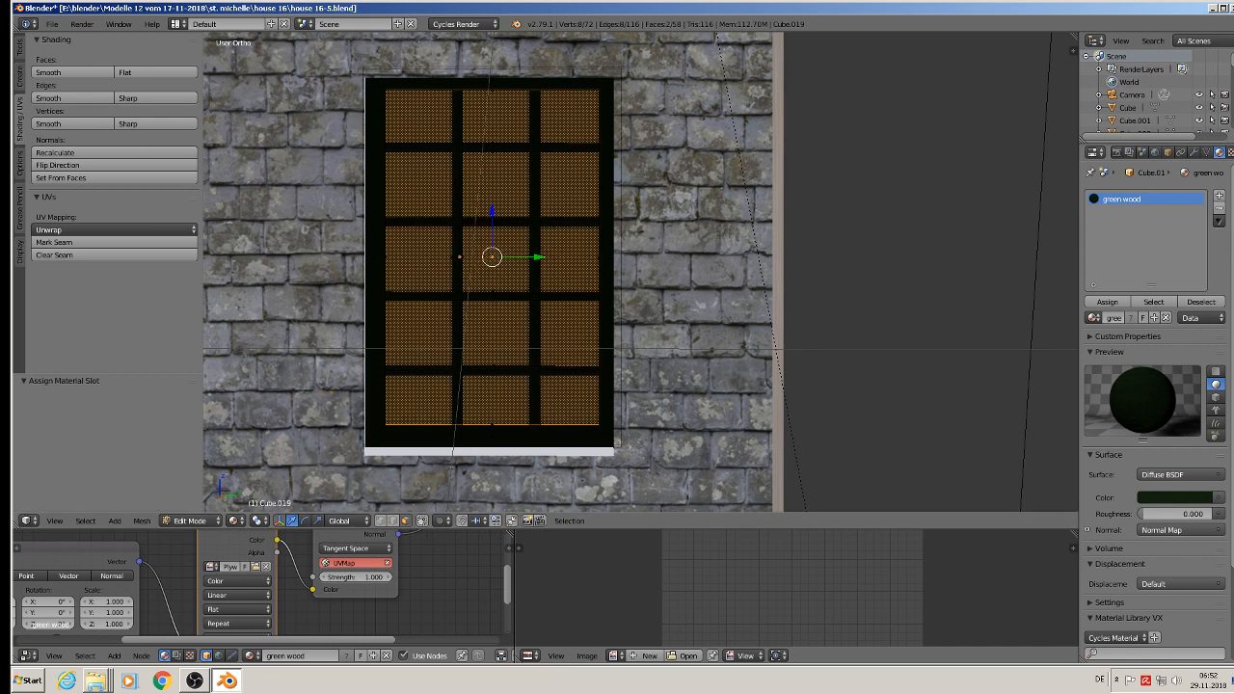
pyautogui.click(1220, 196)
pyautogui.click(1093, 317)
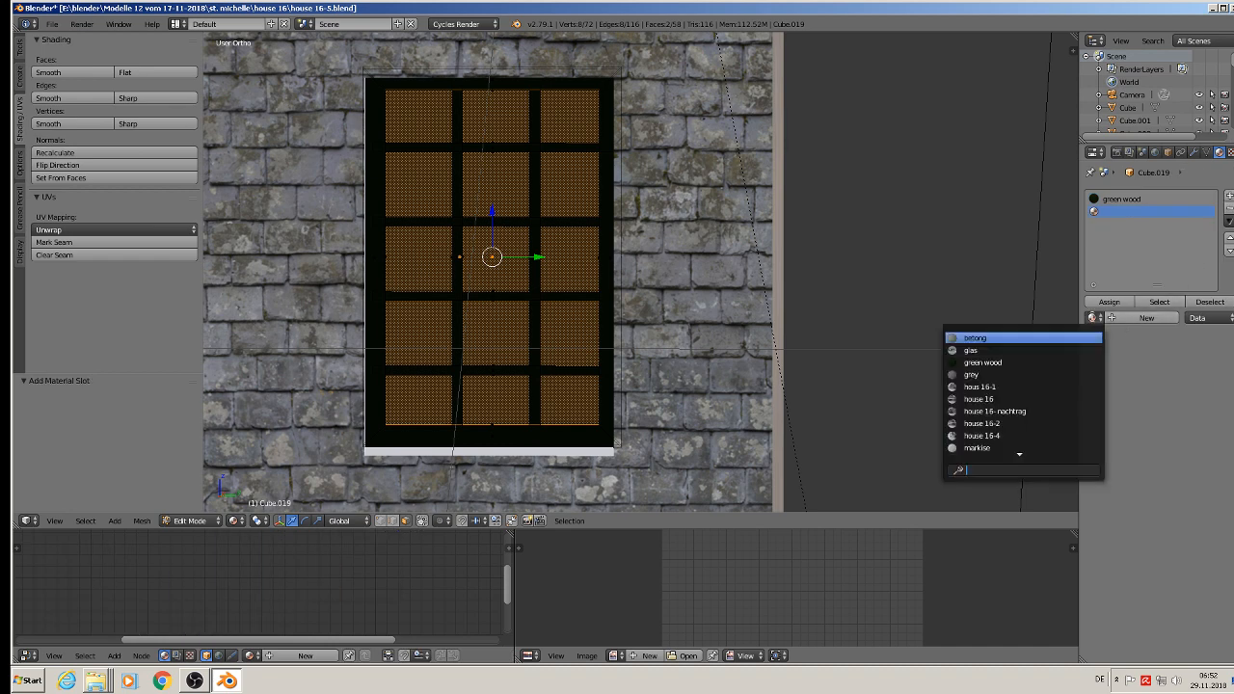
pyautogui.click(1042, 351)
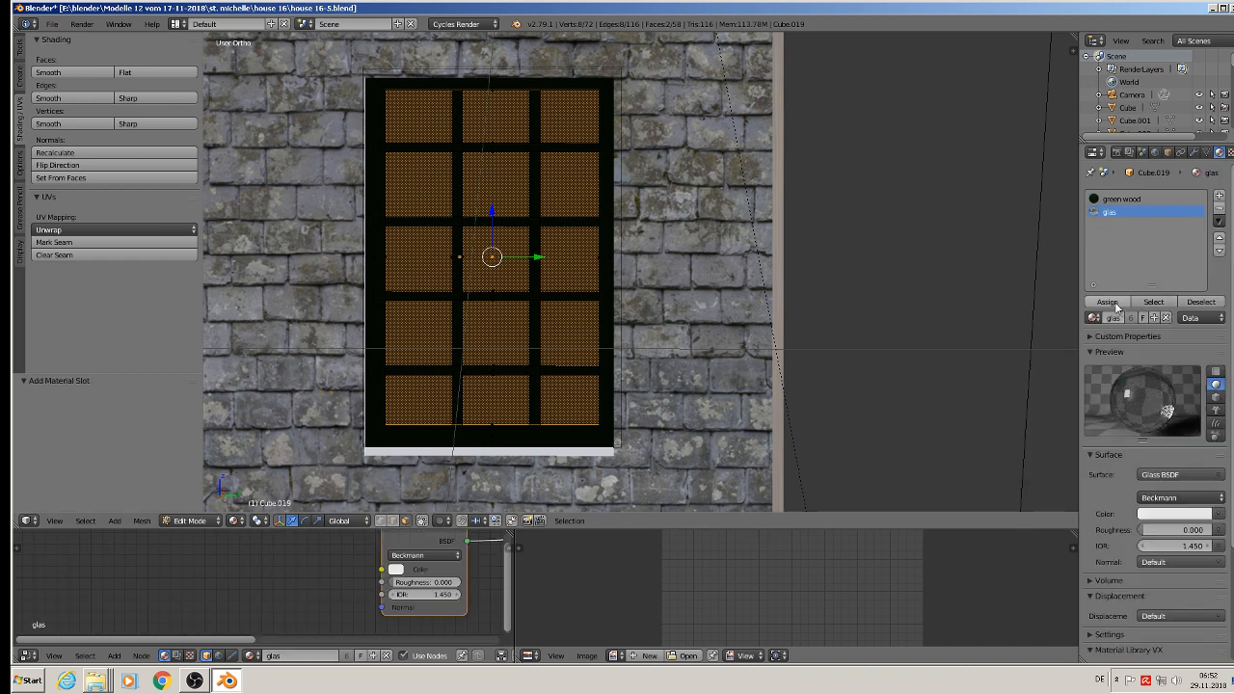
pyautogui.click(1107, 302)
pyautogui.press('Tab')
pyautogui.scroll(-3, 668, 429)
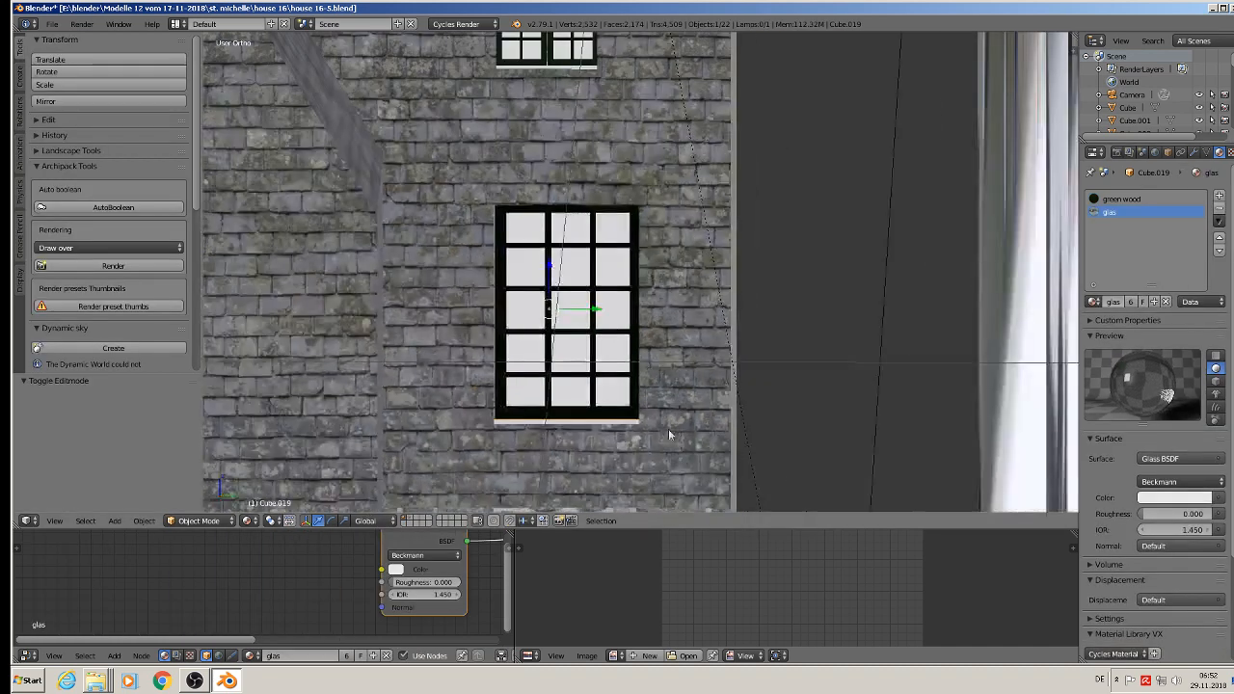
# Step: Open the upper stone-wall window's mesh for editing and add a material slot using the existing glas material
pyautogui.keyDown('shift'); pyautogui.moveTo(669, 429); pyautogui.dragTo(586, 233, button='middle'); pyautogui.keyUp('shift')
pyautogui.scroll(-4, 586, 233)
pyautogui.scroll(6, 578, 381)
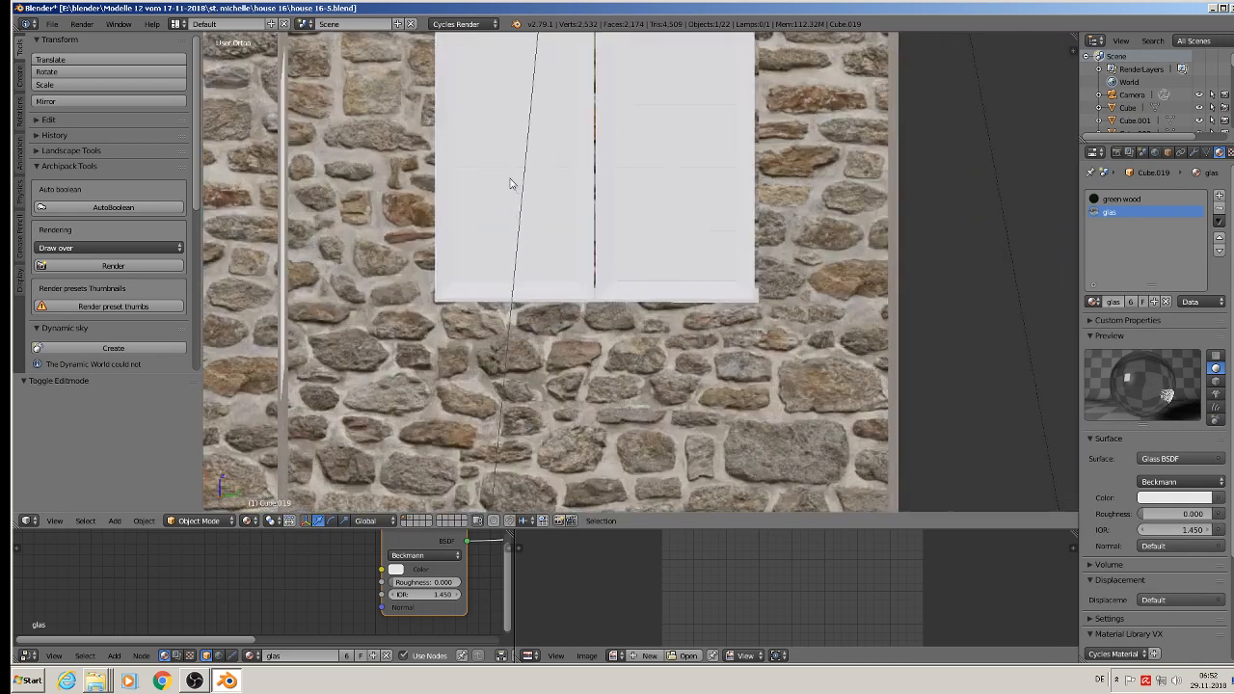
pyautogui.rightClick(502, 138)
pyautogui.press('Tab')
pyautogui.keyDown('shift'); pyautogui.moveTo(531, 160); pyautogui.dragTo(514, 219, button='middle'); pyautogui.keyUp('shift')
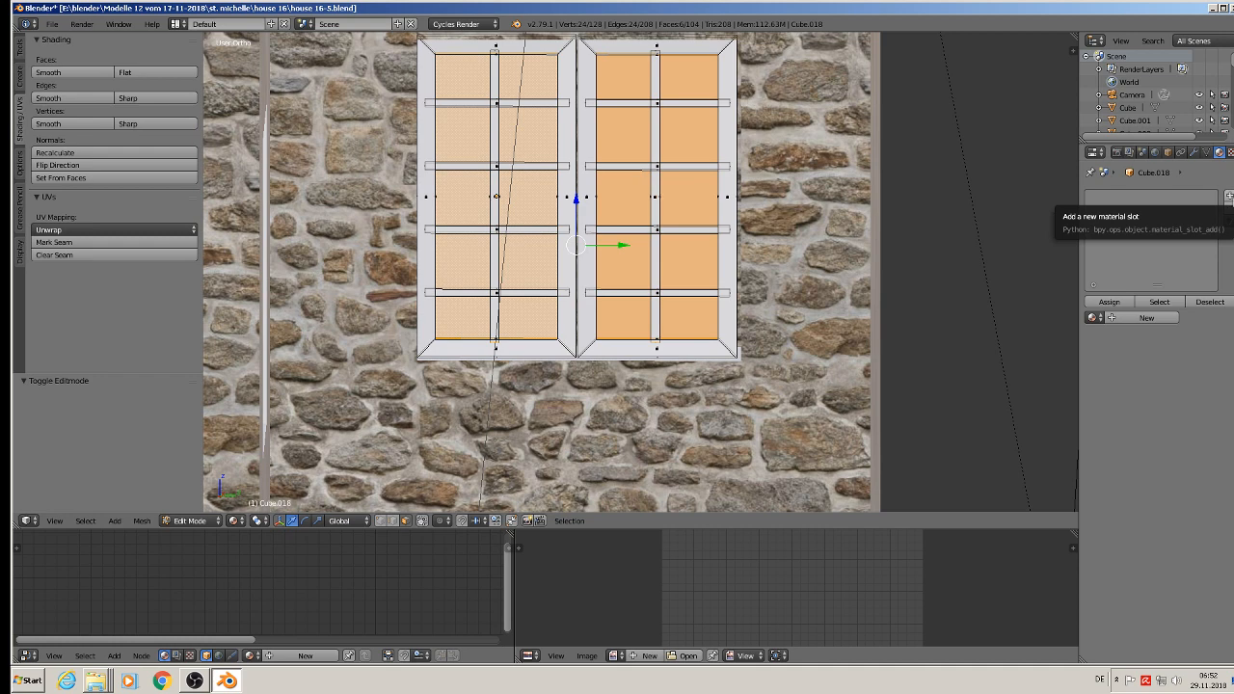
pyautogui.click(1229, 196)
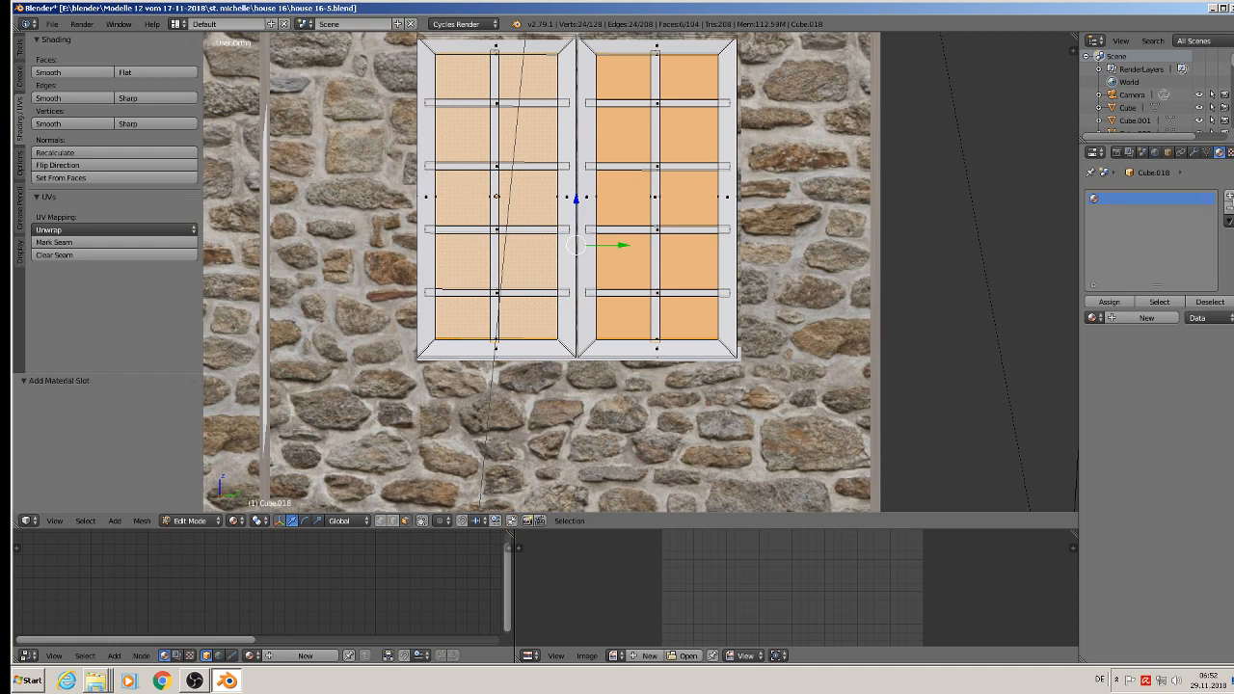
pyautogui.click(1095, 318)
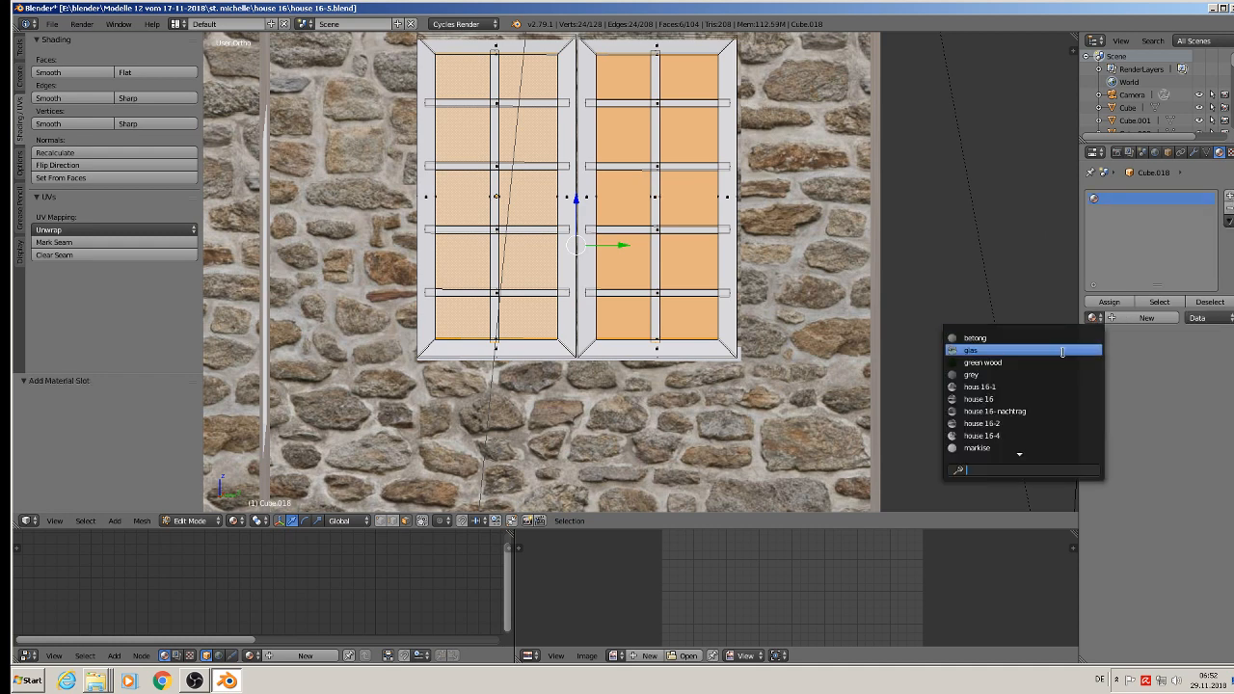
pyautogui.click(1063, 352)
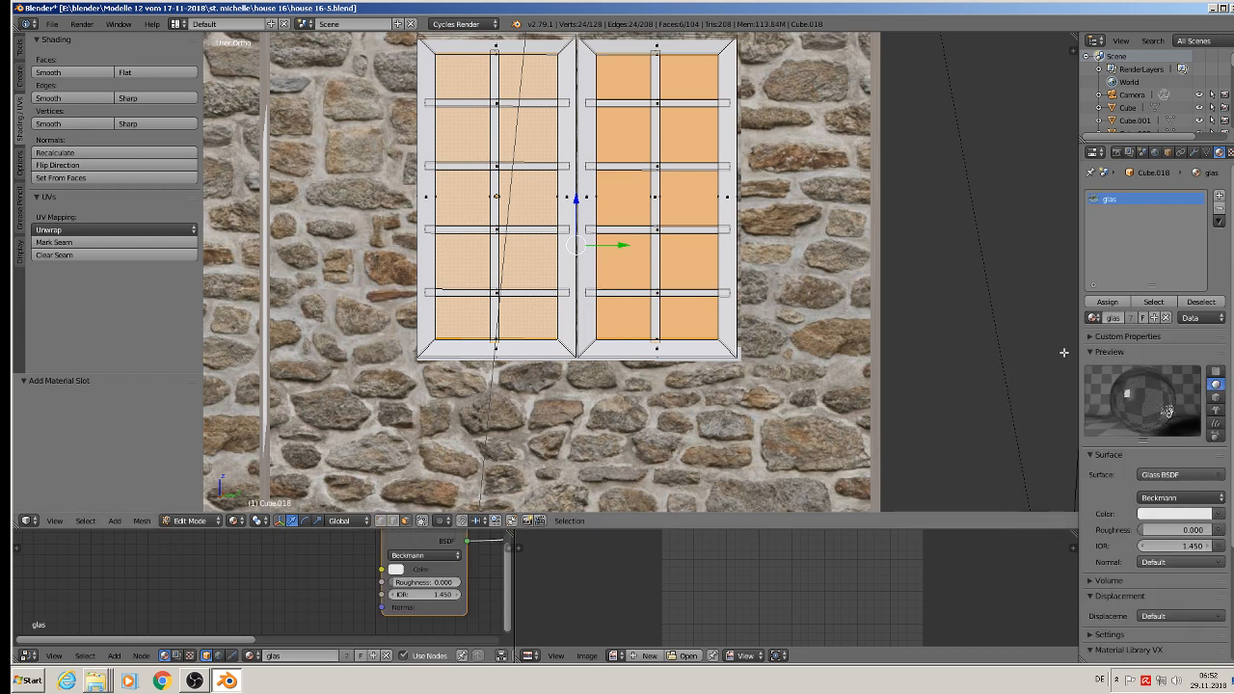
# Step: Add the green wood material to the window, invert the pane selection, and assign green wood to the frame and bars
pyautogui.click(1221, 197)
pyautogui.click(1095, 318)
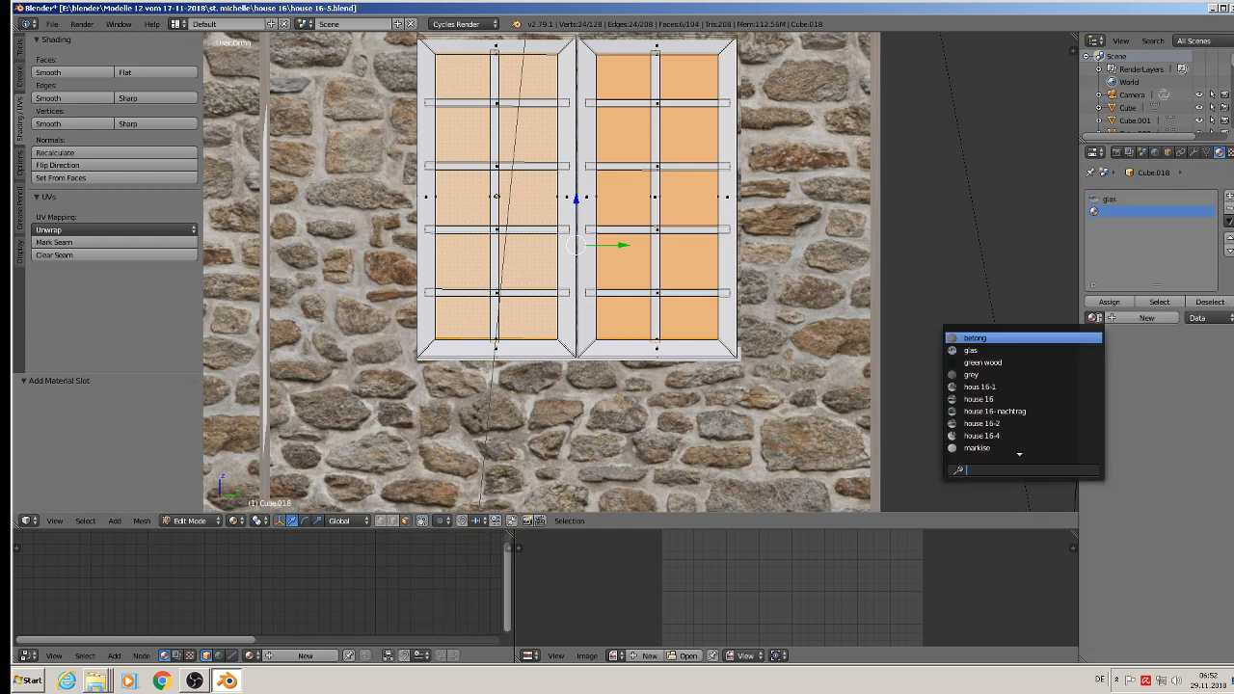
pyautogui.click(1063, 359)
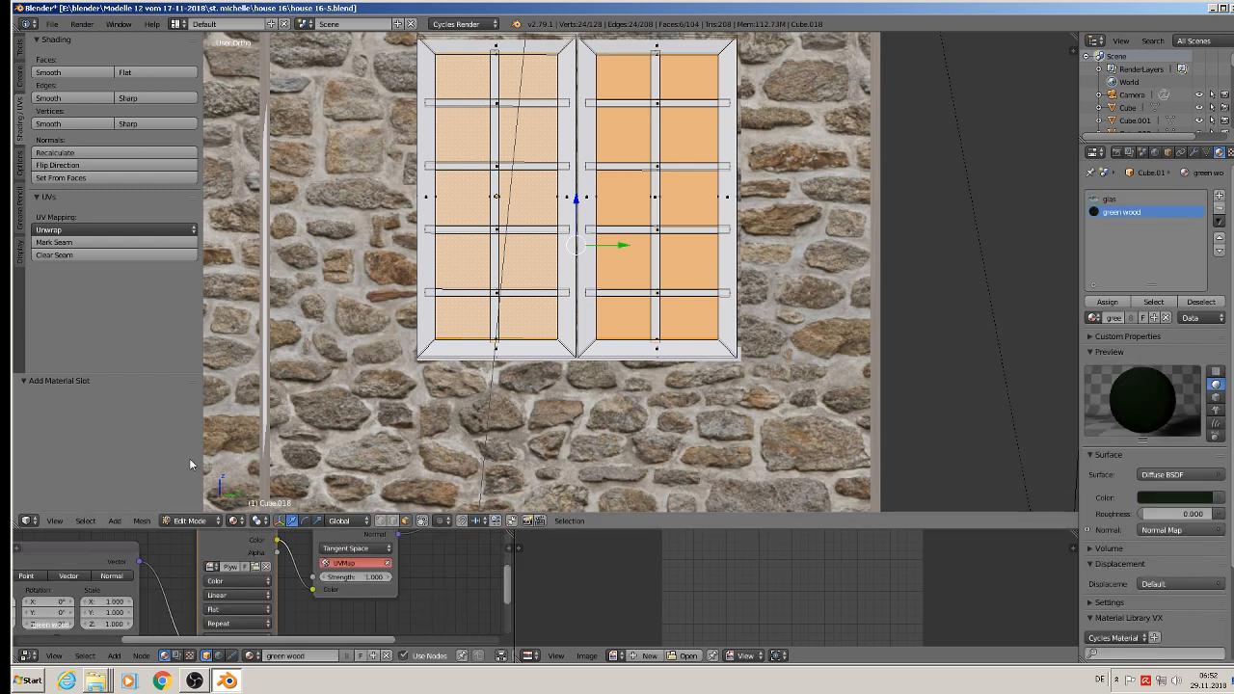
pyautogui.click(85, 522)
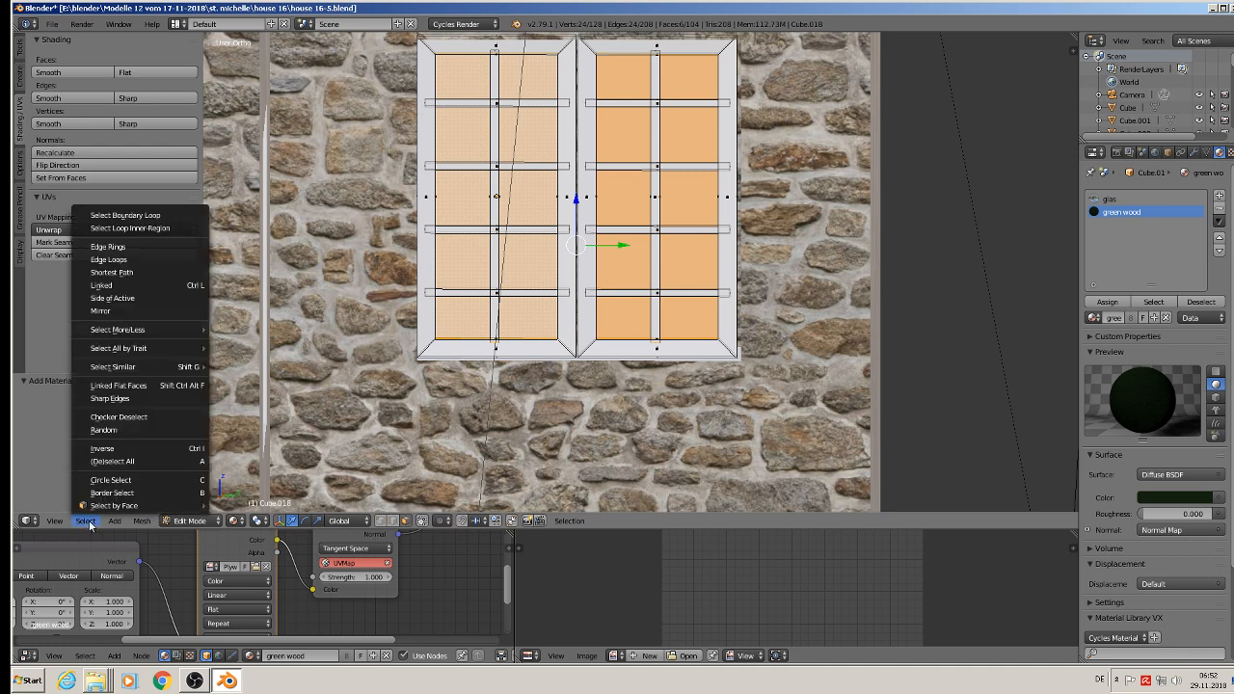
pyautogui.click(112, 461)
pyautogui.click(1107, 303)
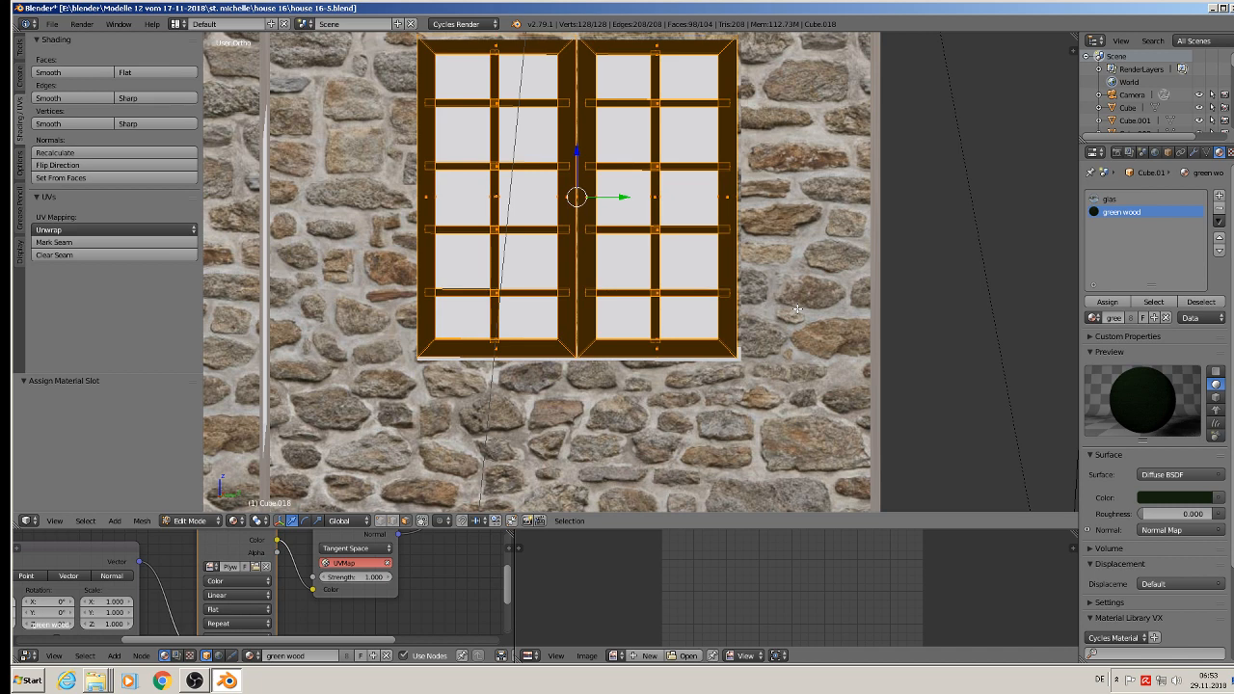
# Step: UV-map the upper stone-wall window's frame with Project From View, rotate its UVs by 90°, and leave edit mode
pyautogui.press('u')
pyautogui.click(711, 287)
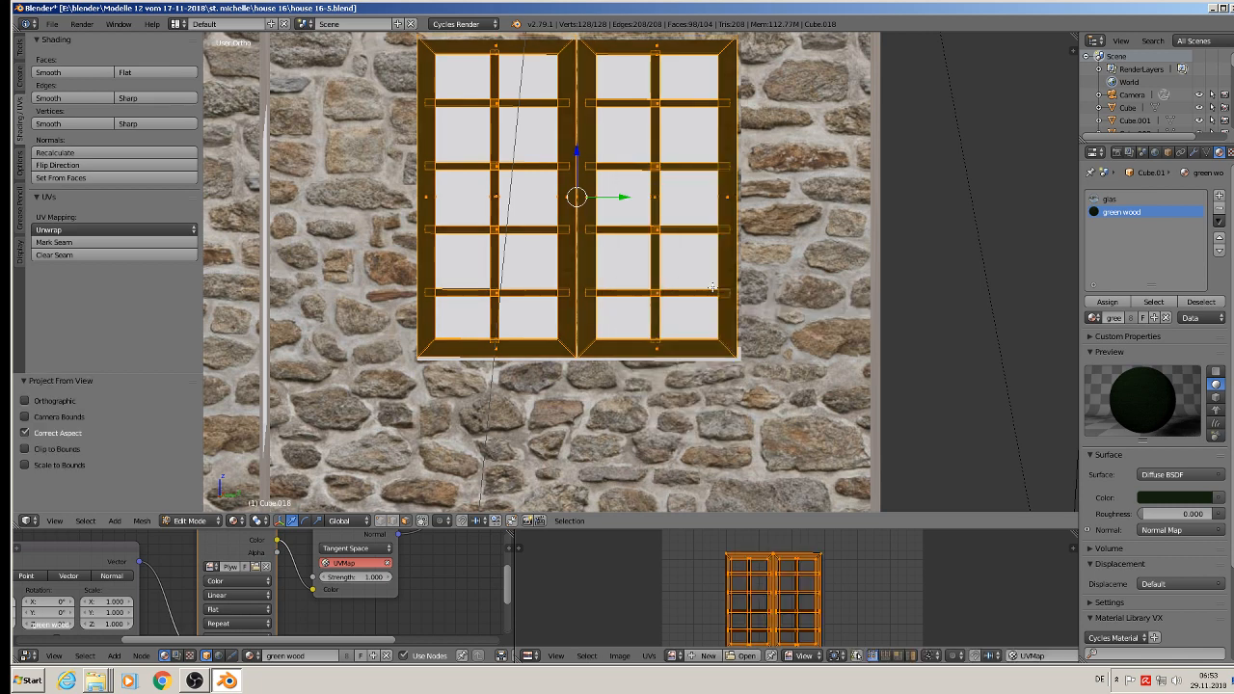
pyautogui.write('r')
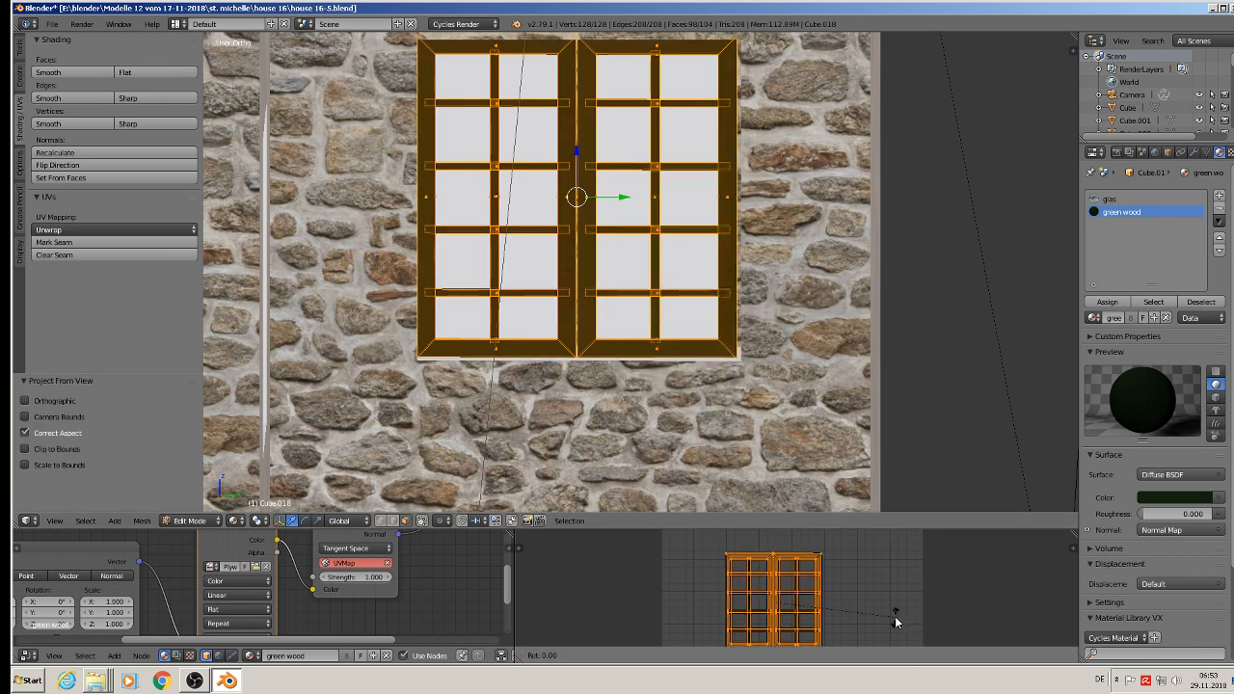
pyautogui.write('90')
pyautogui.press('Return')
pyautogui.press('Tab')
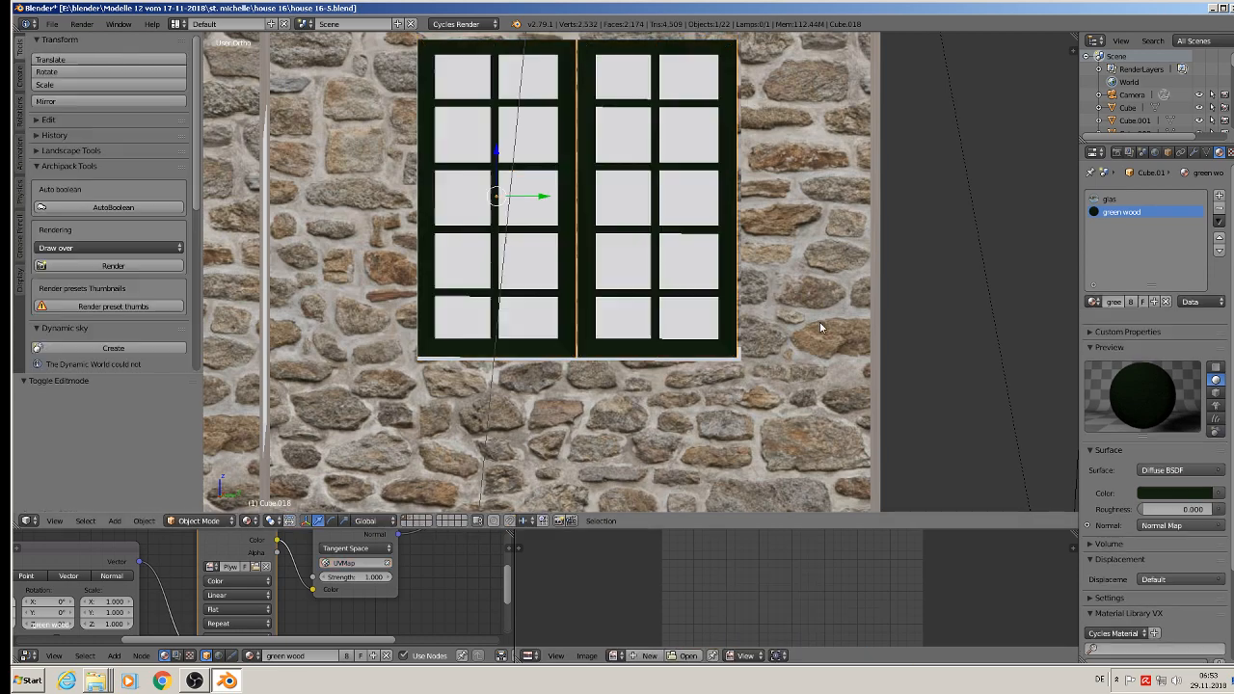
# Step: Save the Blender file with the newly textured stone-wall window
pyautogui.scroll(-4, 821, 325)
pyautogui.keyDown('shift'); pyautogui.moveTo(776, 349); pyautogui.dragTo(637, 243, button='middle'); pyautogui.keyUp('shift')
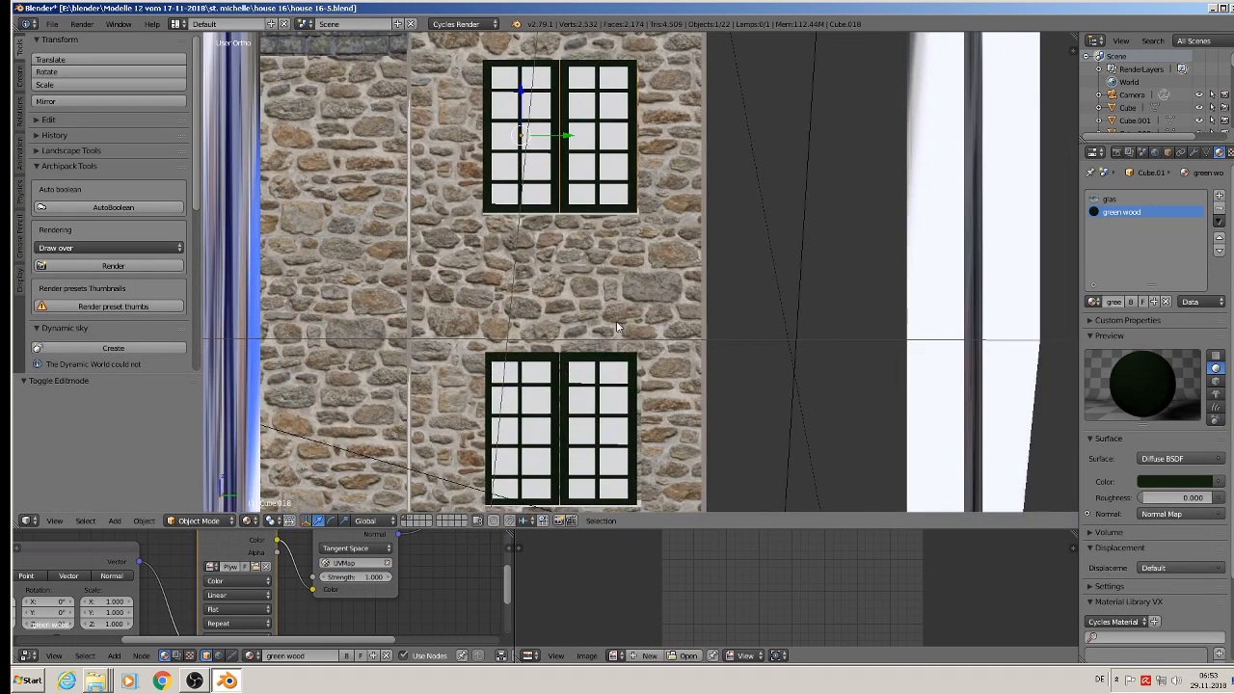
pyautogui.scroll(-3, 618, 327)
pyautogui.moveTo(618, 327)
pyautogui.keyDown('shift'); pyautogui.mouseDown(button='middle')
pyautogui.moveTo(595, 175)
pyautogui.moveTo(555, 228)
pyautogui.moveTo(543, 196)
pyautogui.moveTo(611, 348)
pyautogui.mouseUp(button='middle'); pyautogui.keyUp('shift')
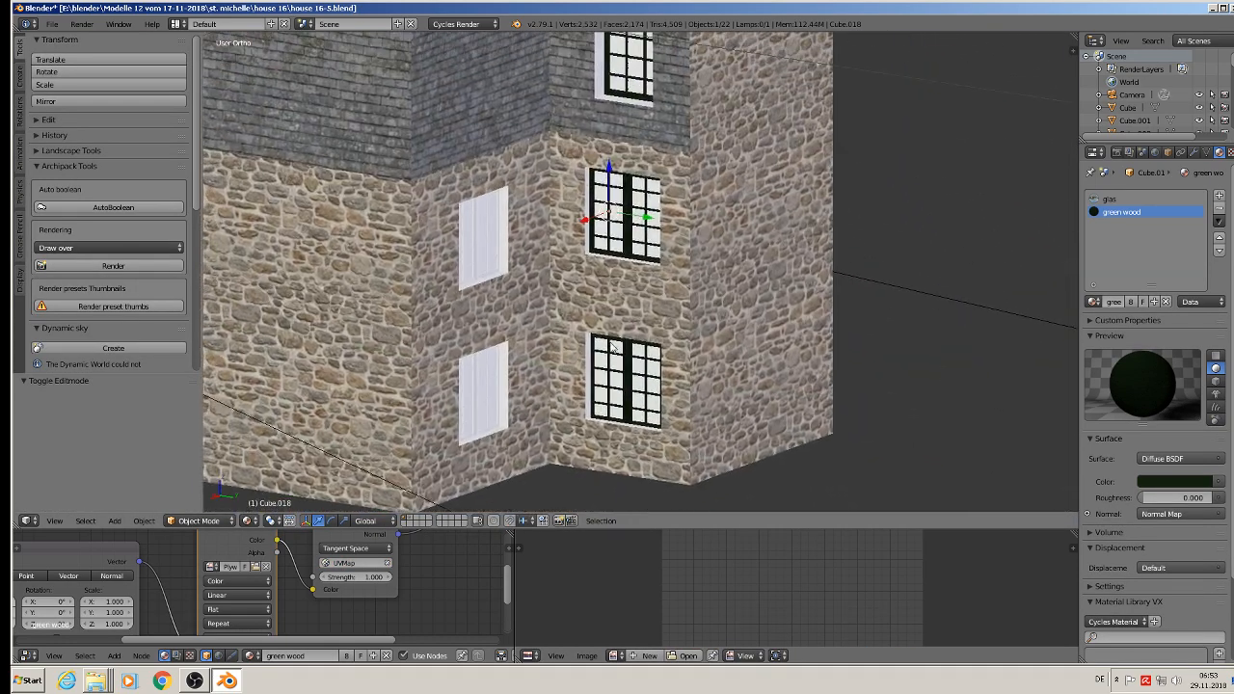
pyautogui.moveTo(538, 271); pyautogui.dragTo(462, 242, button='middle')
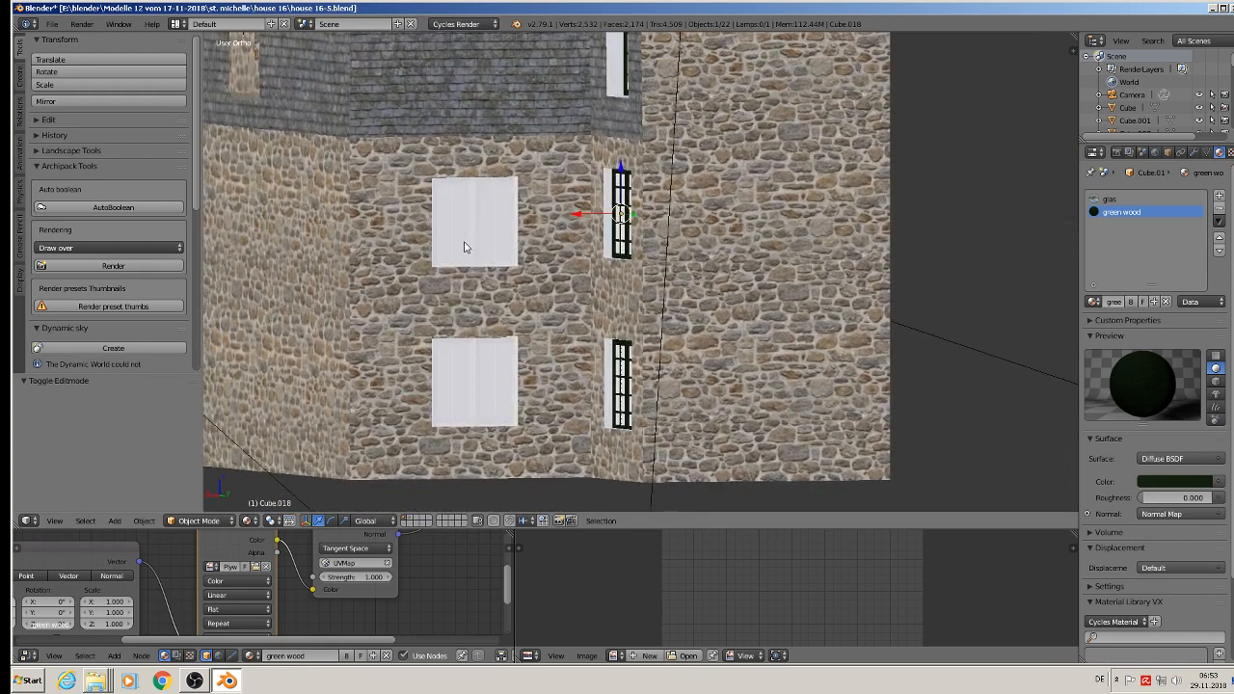
pyautogui.click(52, 24)
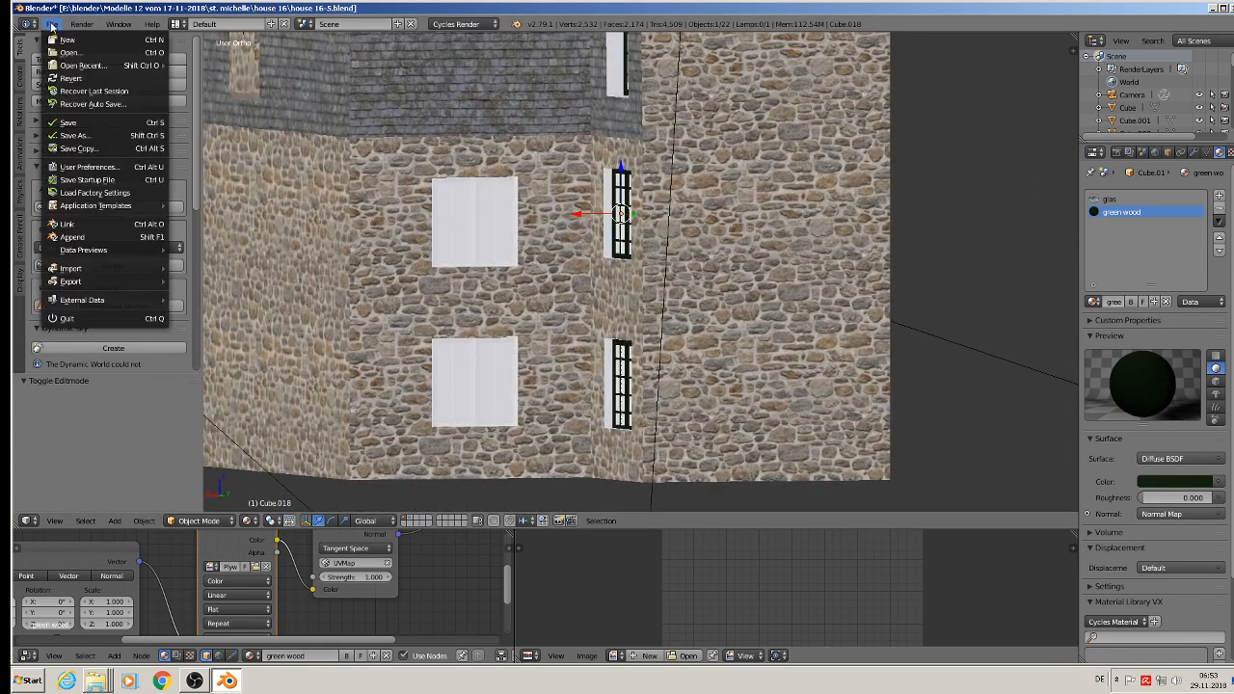
pyautogui.click(69, 122)
# Step: Open the upper window on the adjoining stone wall for mesh editing and add a slot with the glas material
pyautogui.scroll(3, 468, 206)
pyautogui.rightClick(479, 224)
pyautogui.moveTo(469, 241)
pyautogui.mouseDown(button='middle')
pyautogui.moveTo(426, 238)
pyautogui.moveTo(459, 237)
pyautogui.mouseUp(button='middle')
pyautogui.press('Tab')
pyautogui.scroll(2, 450, 223)
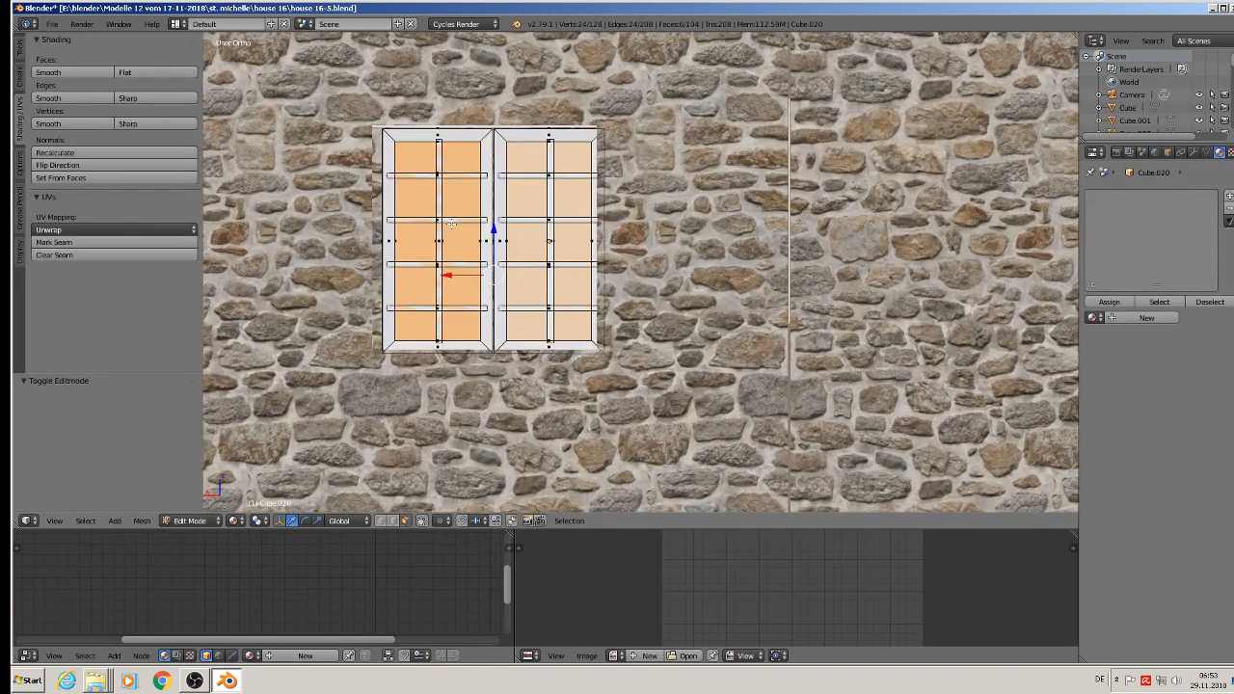
pyautogui.click(1229, 195)
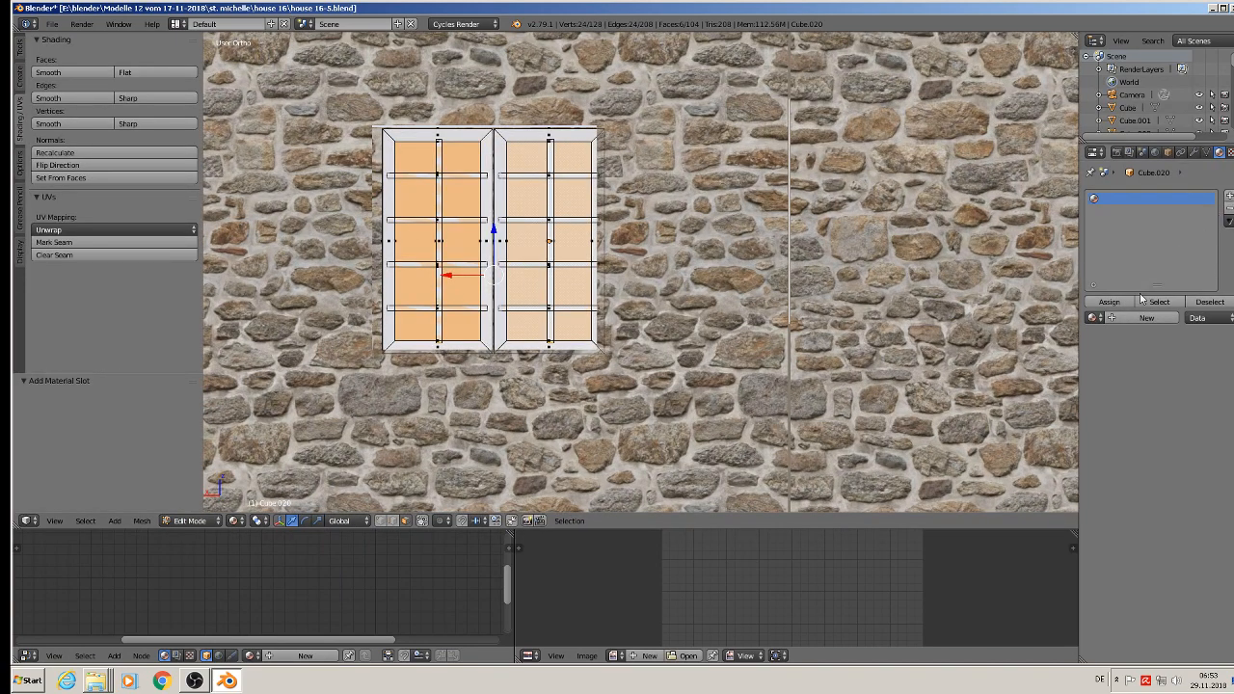
pyautogui.click(1092, 317)
pyautogui.click(1055, 351)
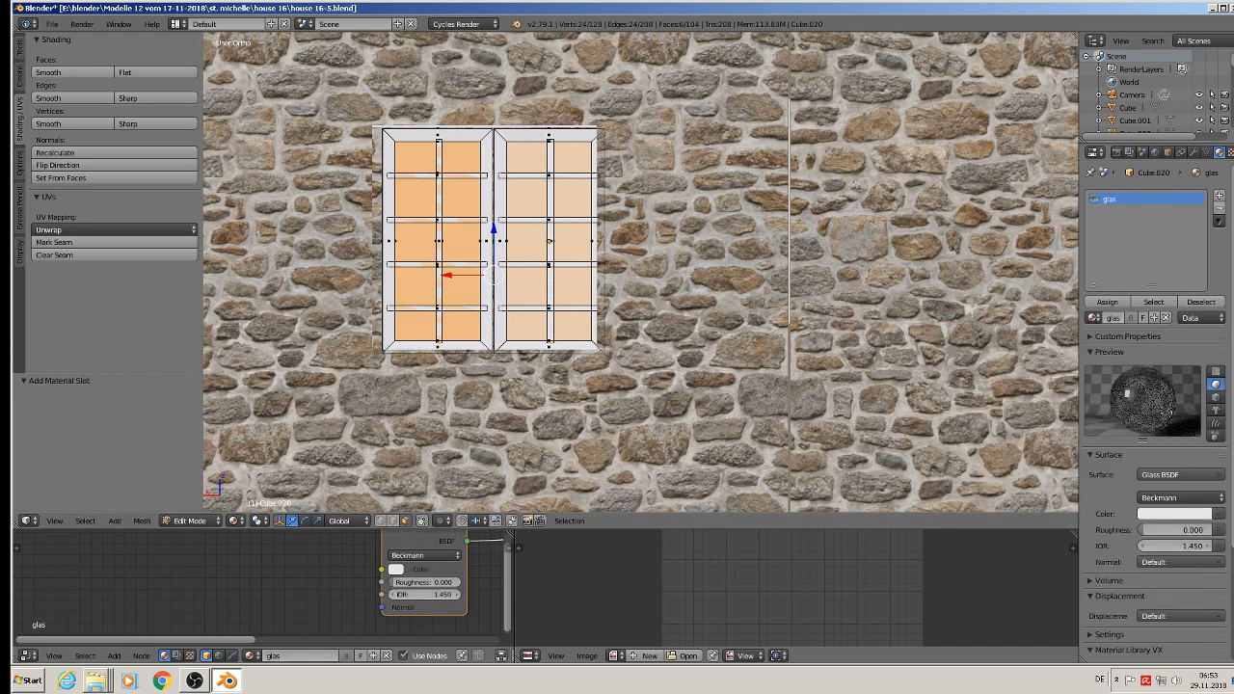
# Step: Add a second slot with the green wood material and assign glas to the adjoining-wall window's selected panes
pyautogui.click(1219, 199)
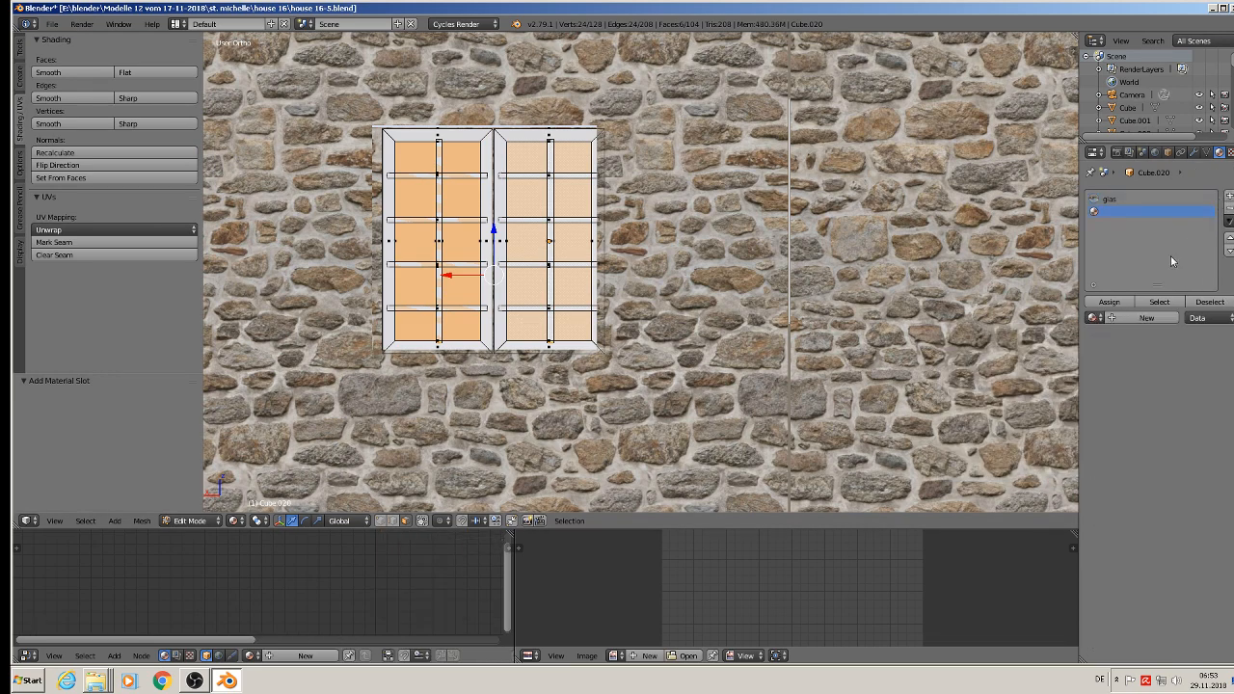
pyautogui.click(1092, 317)
pyautogui.click(1058, 363)
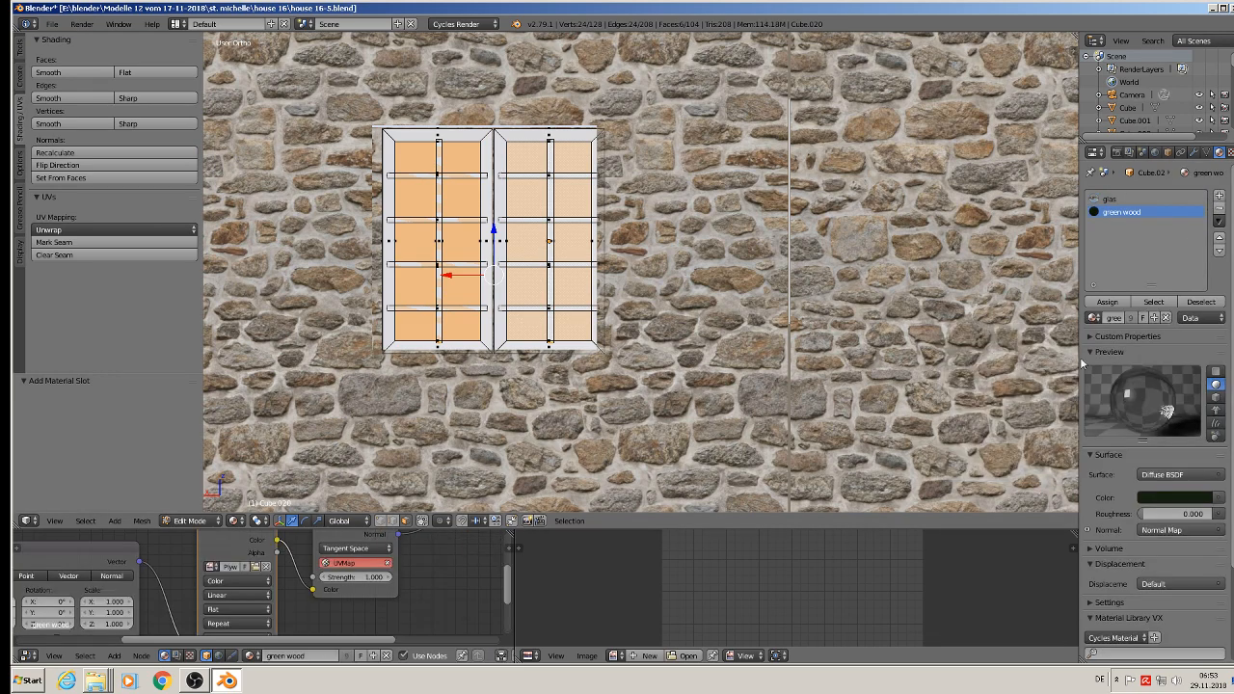
pyautogui.click(1109, 199)
pyautogui.click(1107, 302)
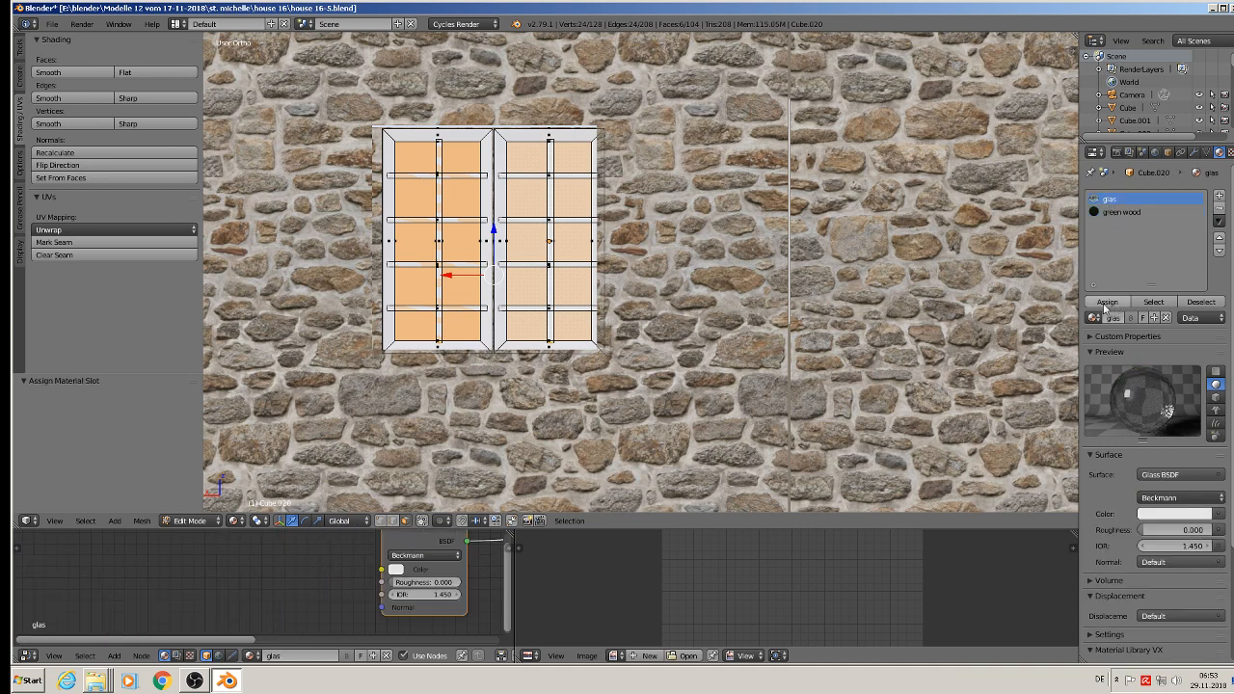
# Step: Invert the face selection and assign green wood to the adjoining-wall window's frame and bars
pyautogui.click(85, 520)
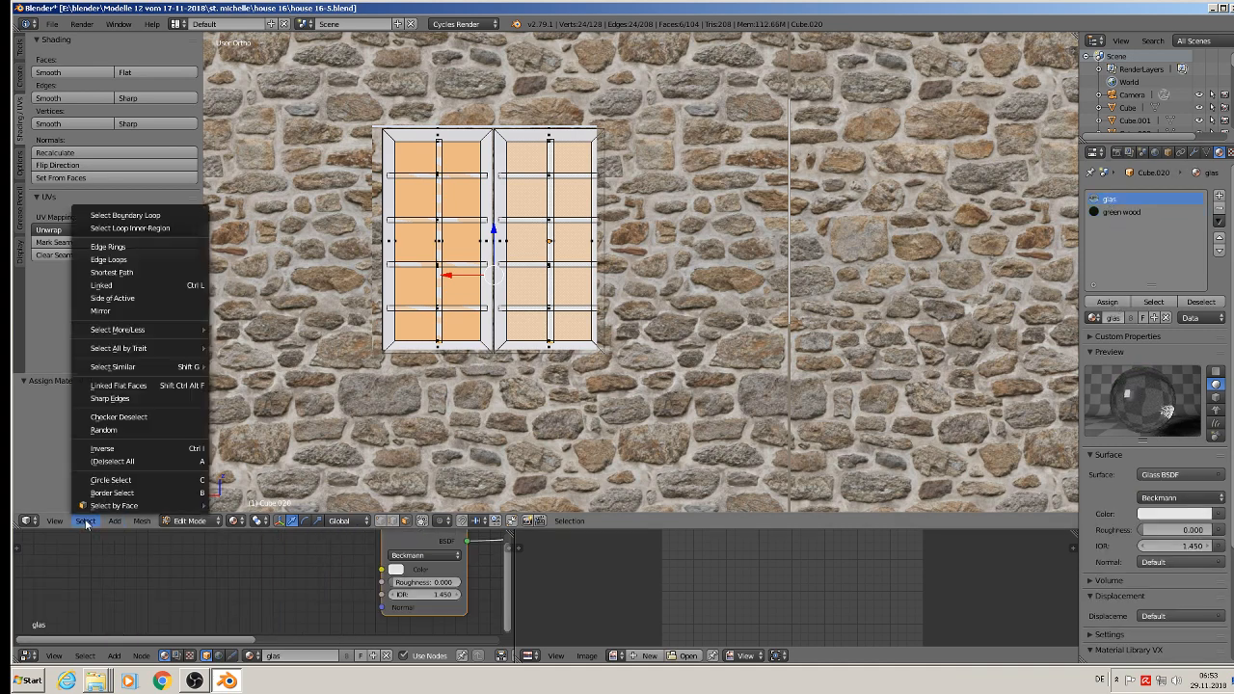
pyautogui.click(120, 449)
pyautogui.click(1121, 212)
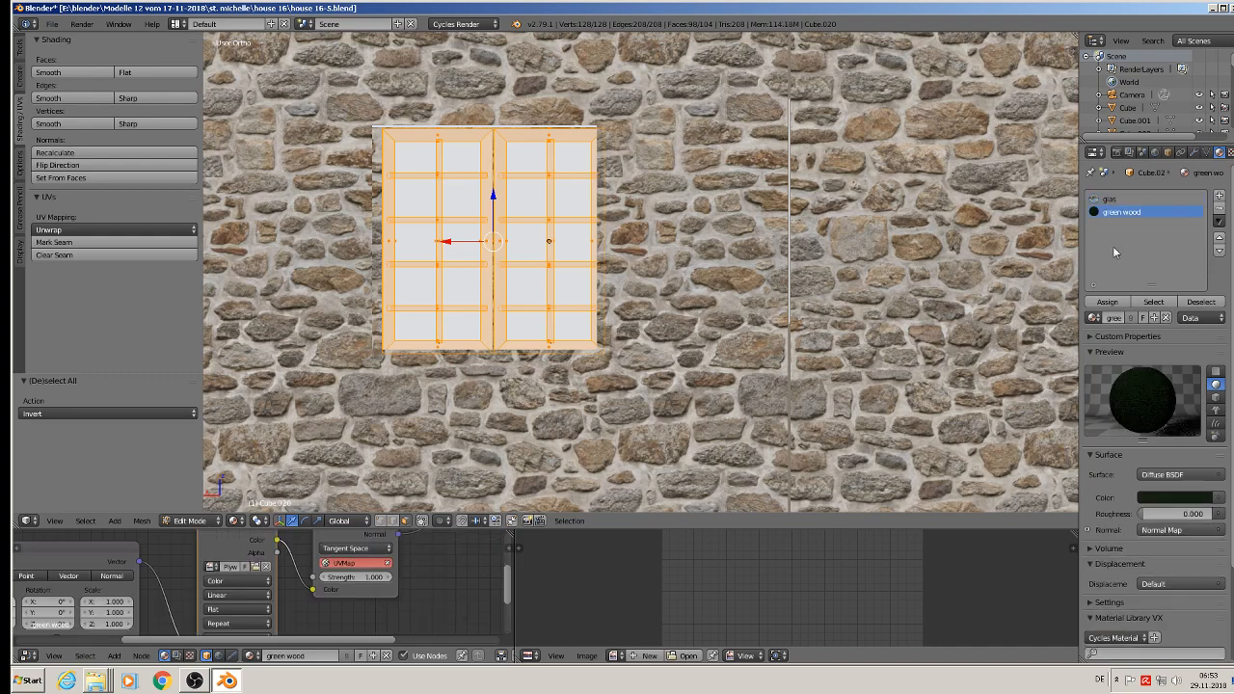
pyautogui.click(1108, 302)
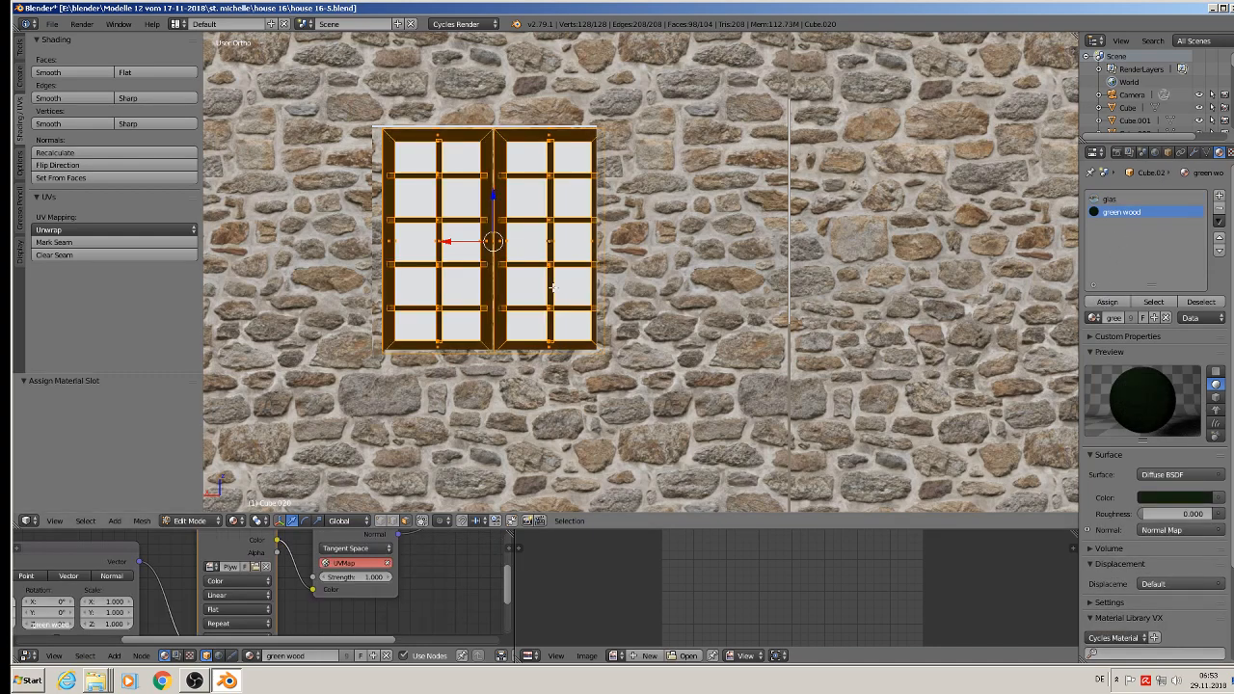
# Step: UV-map the adjoining-wall window's frame with Project From View, rotate its UVs by 90°, and return to object mode
pyautogui.press('u')
pyautogui.click(554, 290)
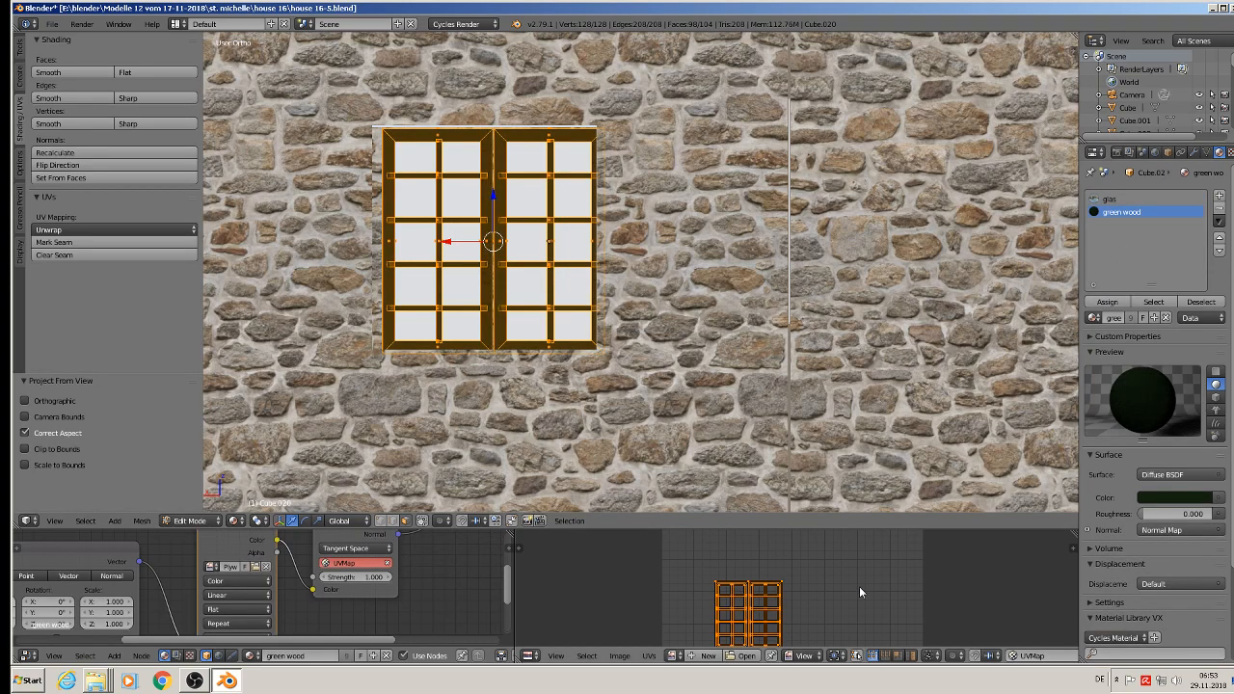
pyautogui.write('r90')
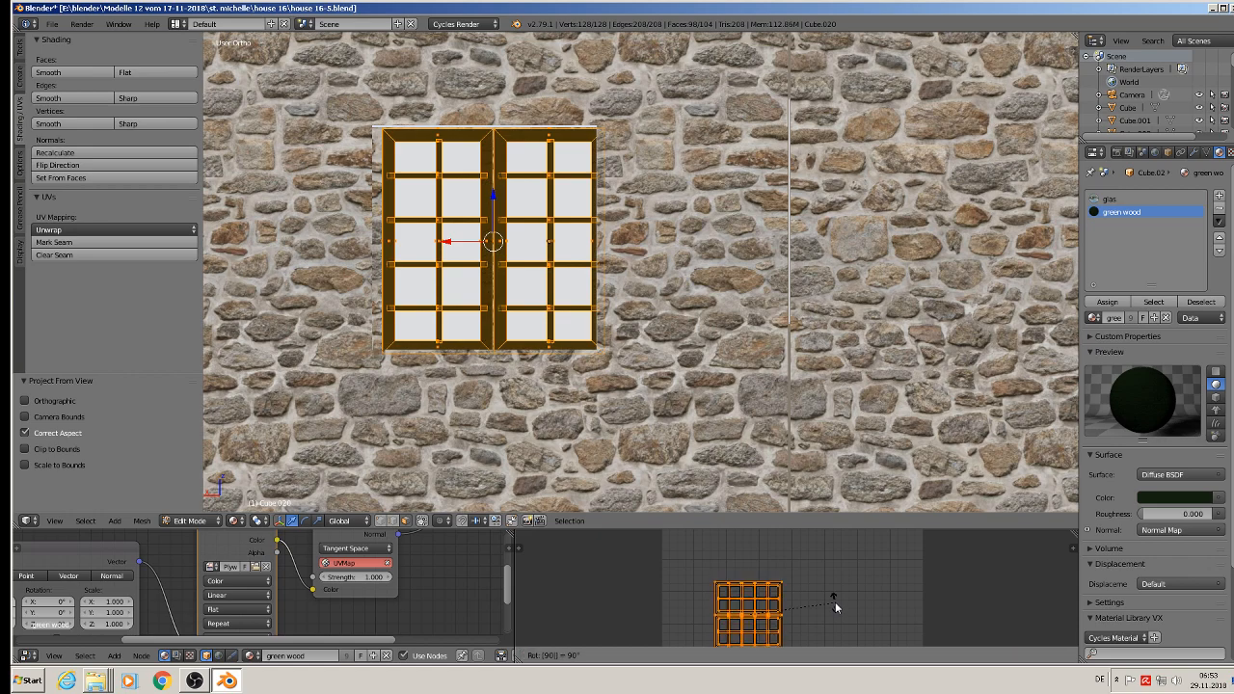
pyautogui.press('Return')
pyautogui.press('Tab')
# Step: Save the Blender file with the glas and green wood applied to the adjoining wall's windows
pyautogui.scroll(-4, 683, 338)
pyautogui.keyDown('shift'); pyautogui.moveTo(696, 400); pyautogui.dragTo(768, 293, button='middle'); pyautogui.keyUp('shift')
pyautogui.scroll(-3, 768, 293)
pyautogui.keyDown('shift'); pyautogui.moveTo(738, 240); pyautogui.dragTo(675, 328, button='middle'); pyautogui.keyUp('shift')
pyautogui.scroll(-2, 674, 326)
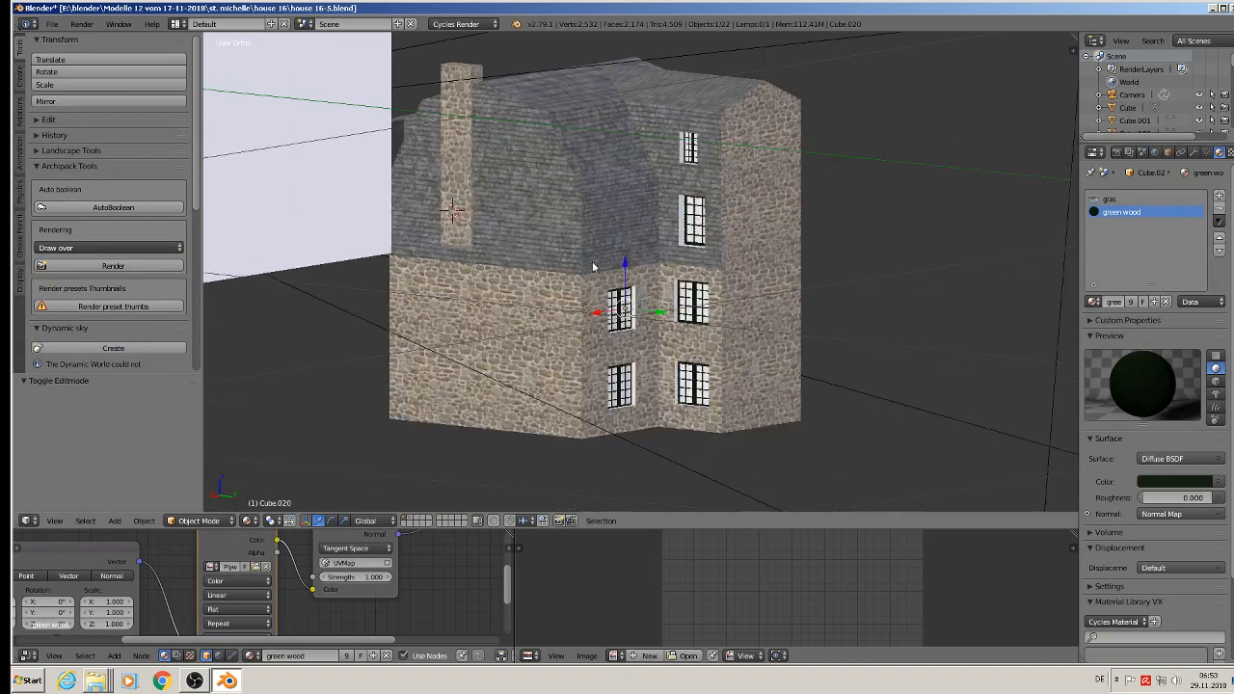
pyautogui.click(53, 23)
pyautogui.click(69, 122)
pyautogui.scroll(4, 592, 200)
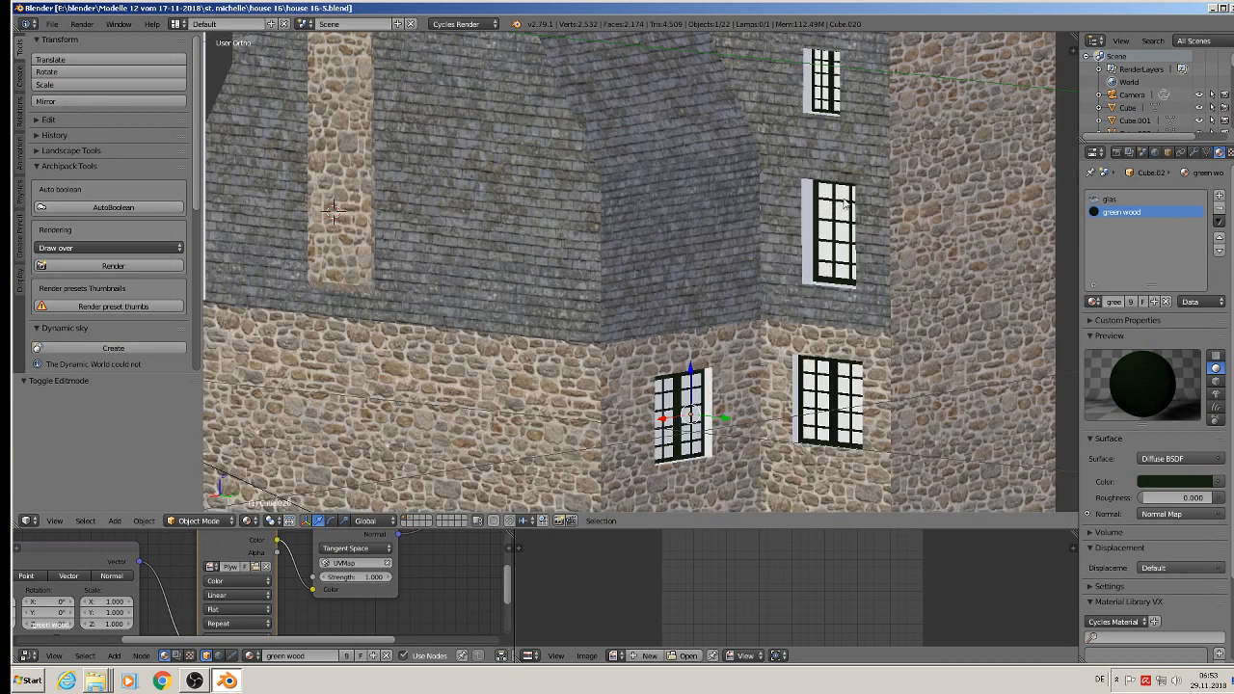
pyautogui.scroll(1, 844, 203)
pyautogui.keyDown('shift'); pyautogui.moveTo(734, 427); pyautogui.dragTo(654, 333, button='middle'); pyautogui.keyUp('shift')
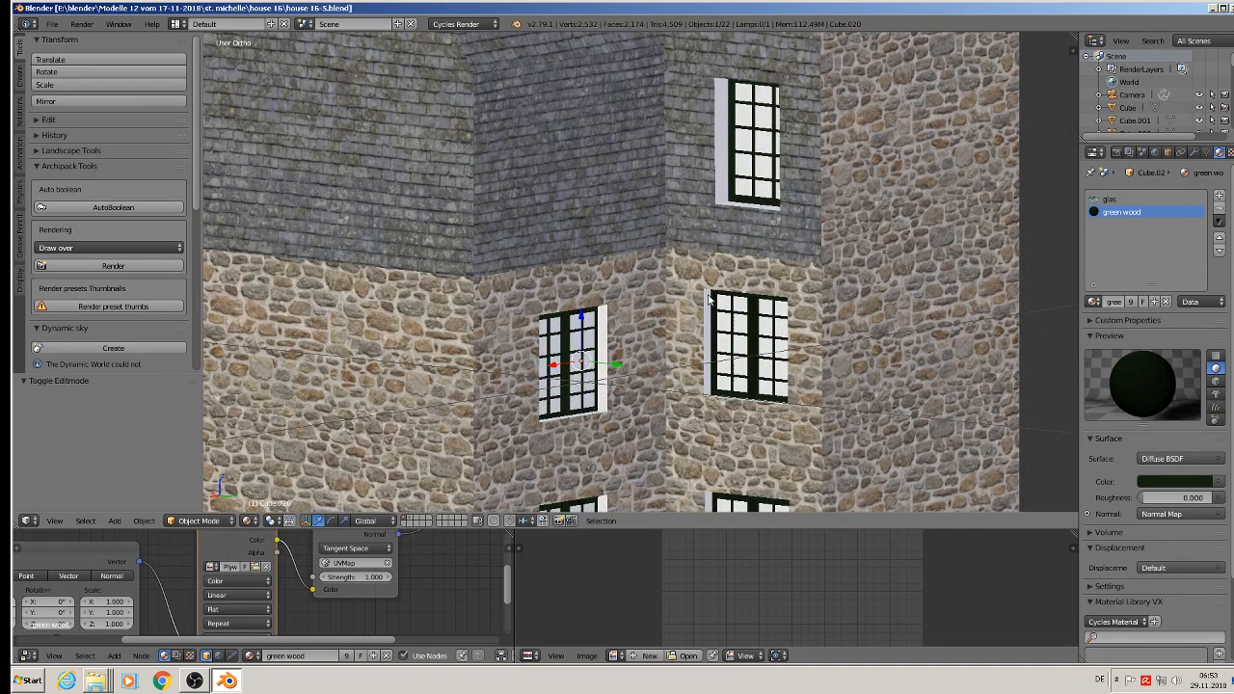
pyautogui.moveTo(718, 261); pyautogui.dragTo(704, 374, button='middle')
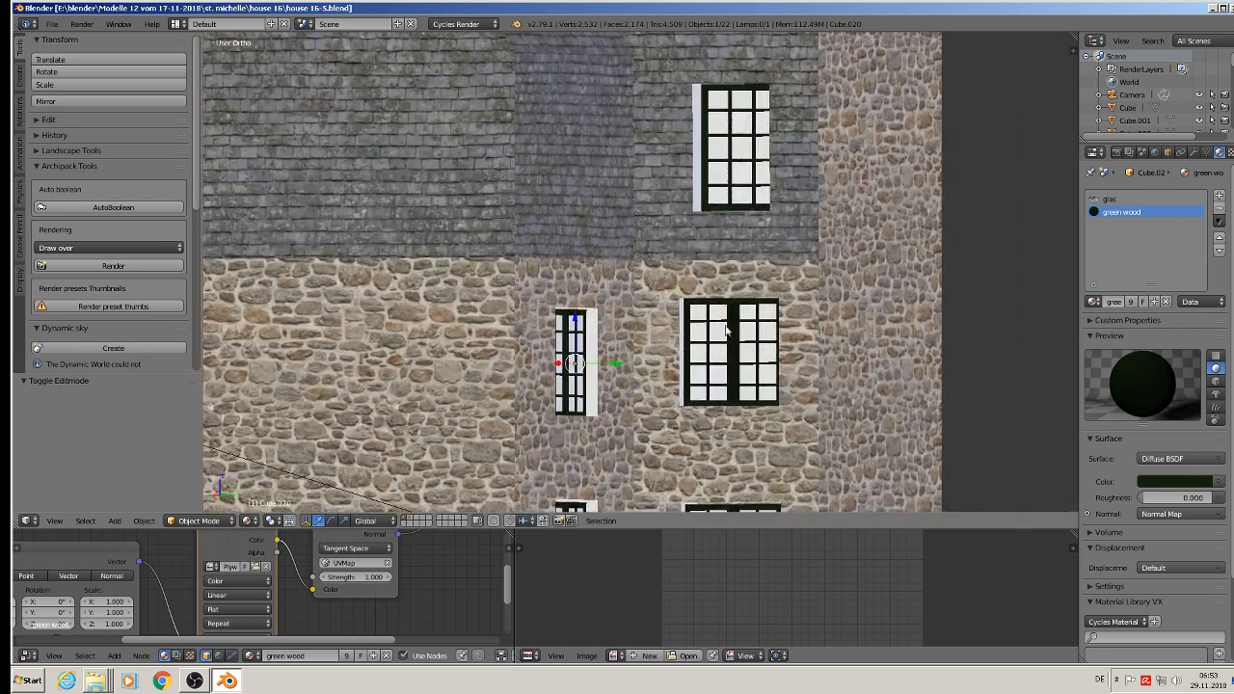
pyautogui.keyDown('shift'); pyautogui.moveTo(729, 331); pyautogui.dragTo(650, 243, button='middle'); pyautogui.keyUp('shift')
pyautogui.scroll(3, 650, 243)
pyautogui.press('Tab')
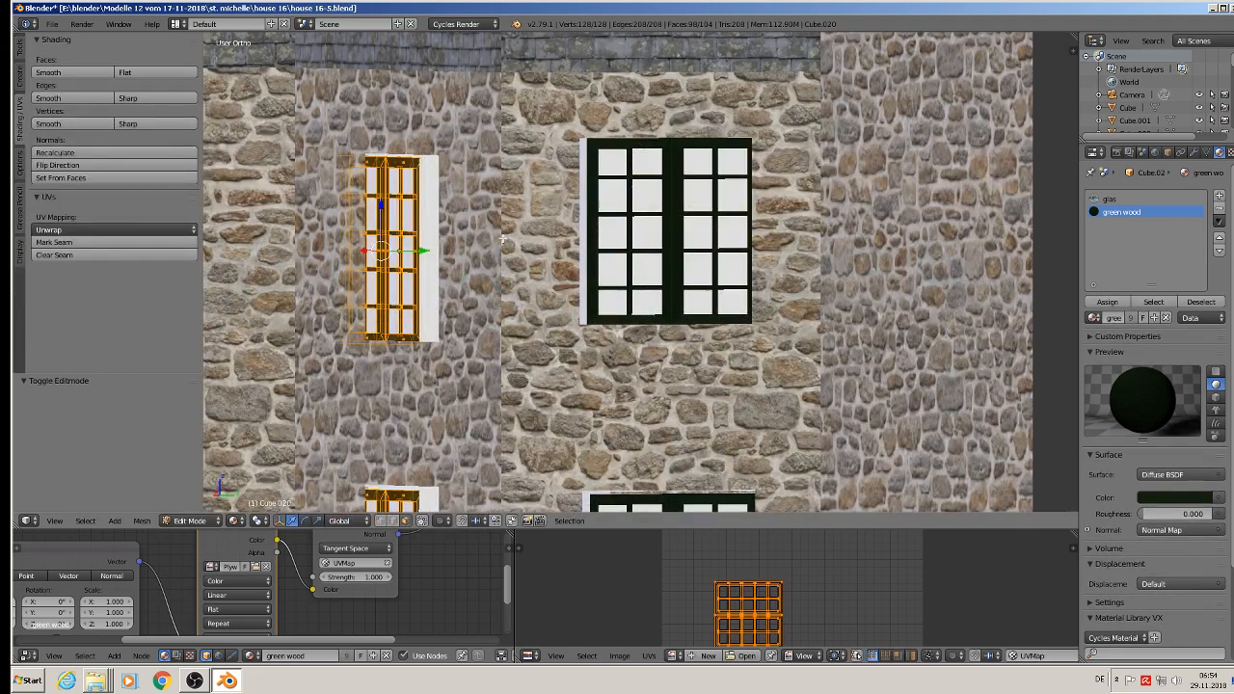
pyautogui.rightClick(430, 225)
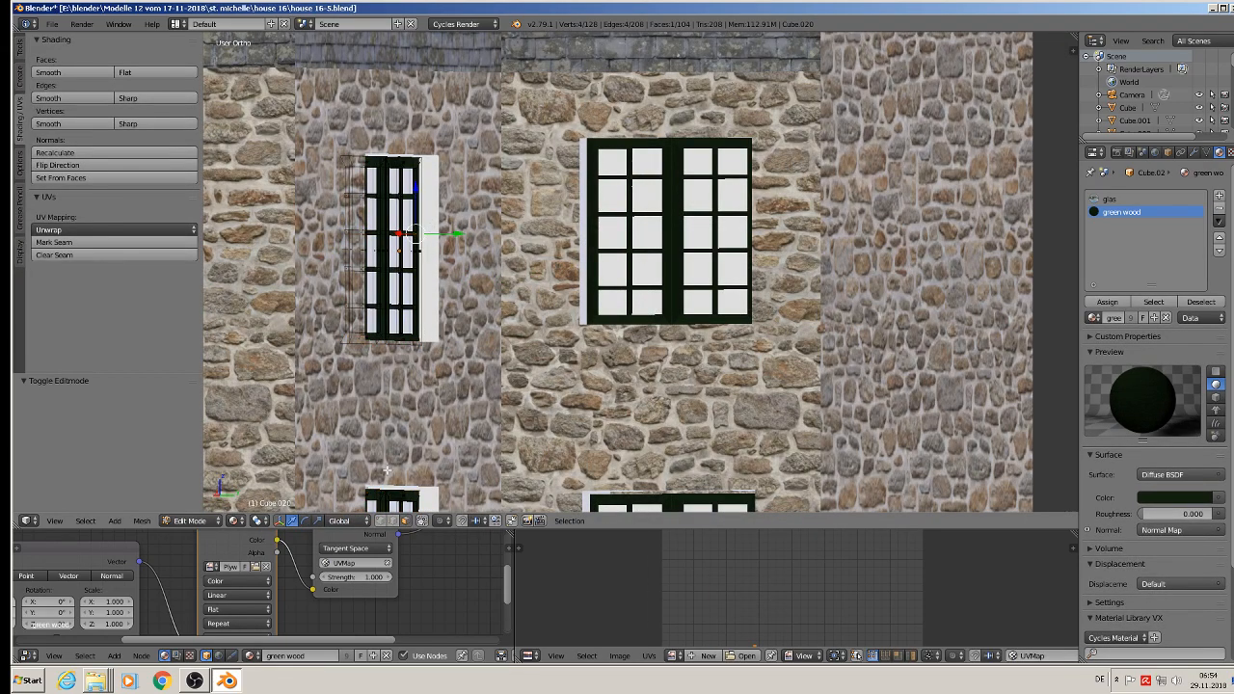
pyautogui.press('Tab')
# Step: Select the house walls object and enter edit mode to work on the faces around its windows
pyautogui.rightClick(493, 355)
pyautogui.press('Tab')
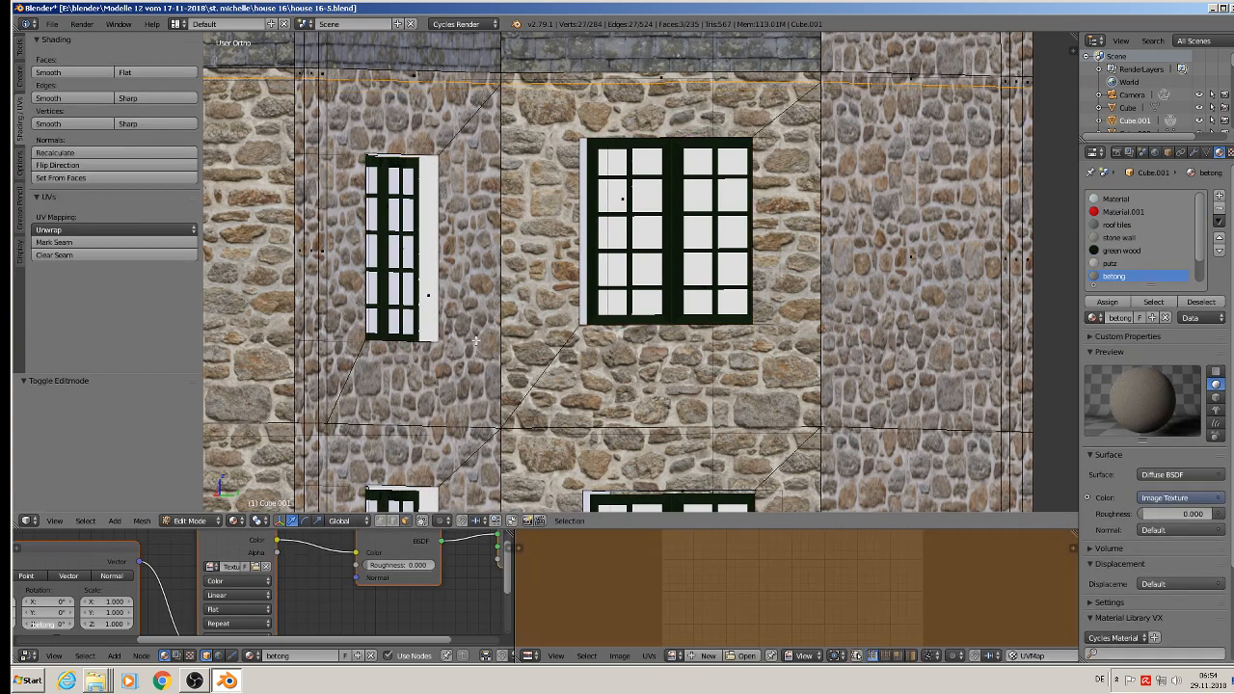
pyautogui.rightClick(430, 276)
pyautogui.moveTo(431, 276); pyautogui.dragTo(396, 337, button='middle')
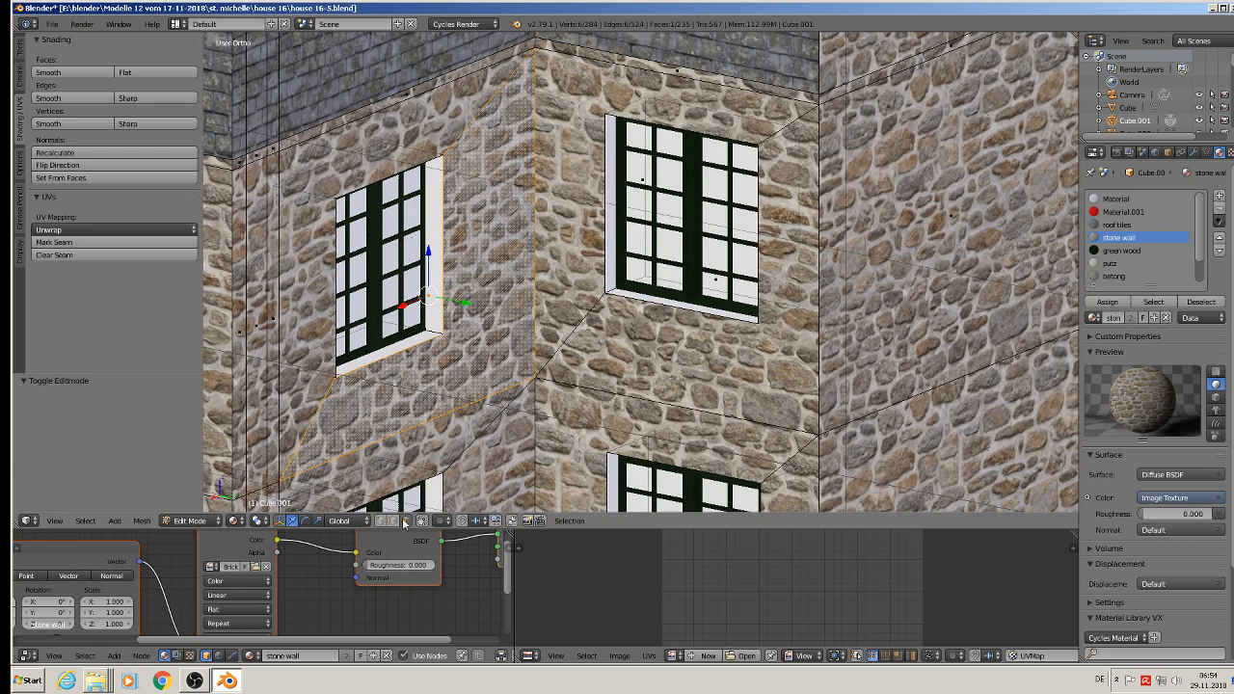
pyautogui.rightClick(435, 274)
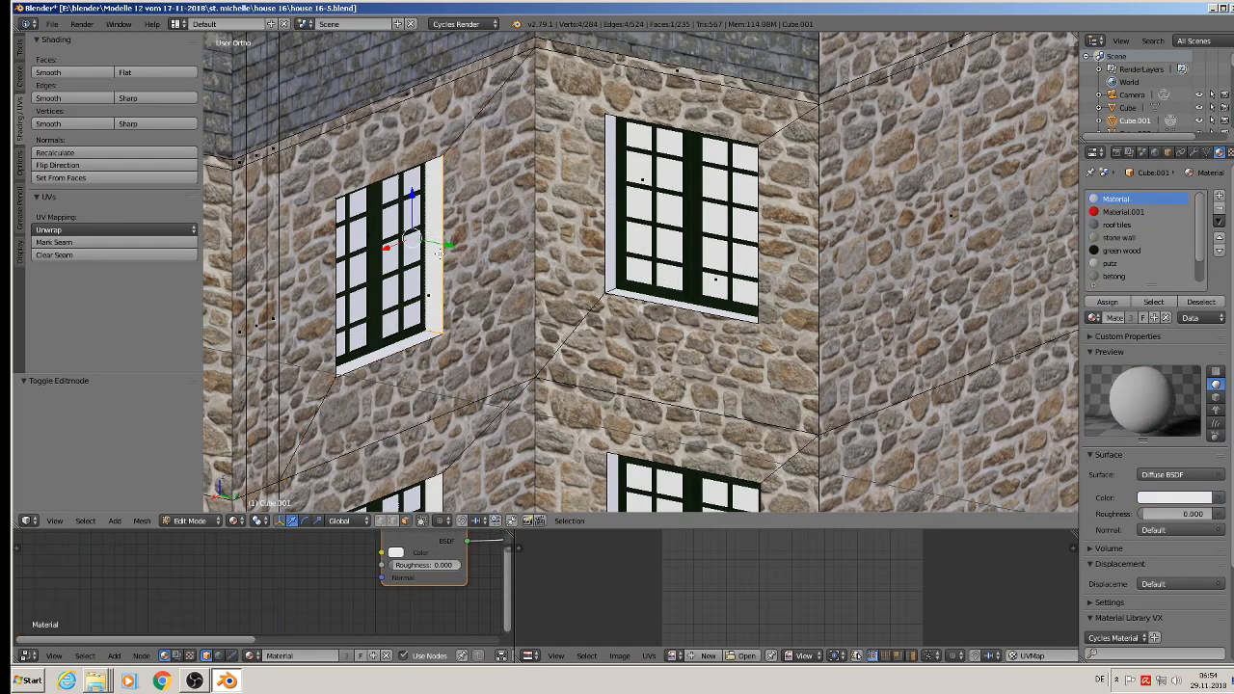
pyautogui.moveTo(435, 274); pyautogui.dragTo(432, 302, button='middle')
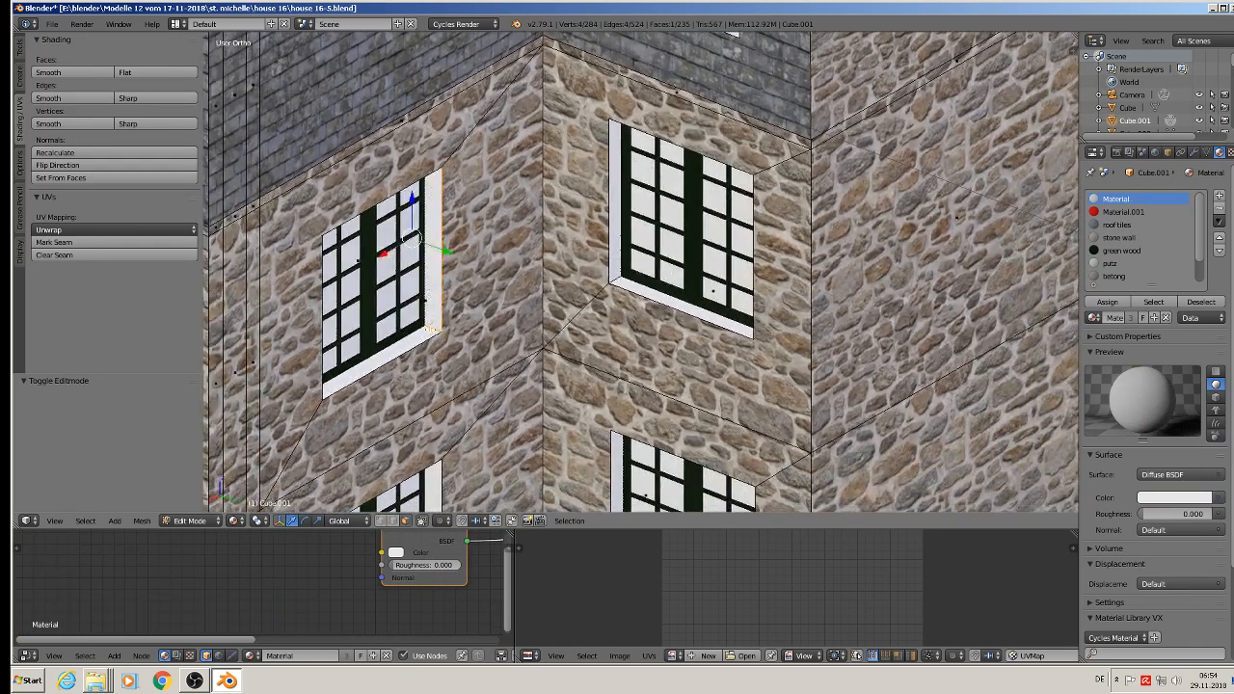
pyautogui.keyDown('alt'); pyautogui.rightClick(431, 329); pyautogui.keyUp('alt')
pyautogui.keyDown('alt'); pyautogui.keyDown('shift'); pyautogui.rightClick(620, 282); pyautogui.keyUp('shift'); pyautogui.keyUp('alt')
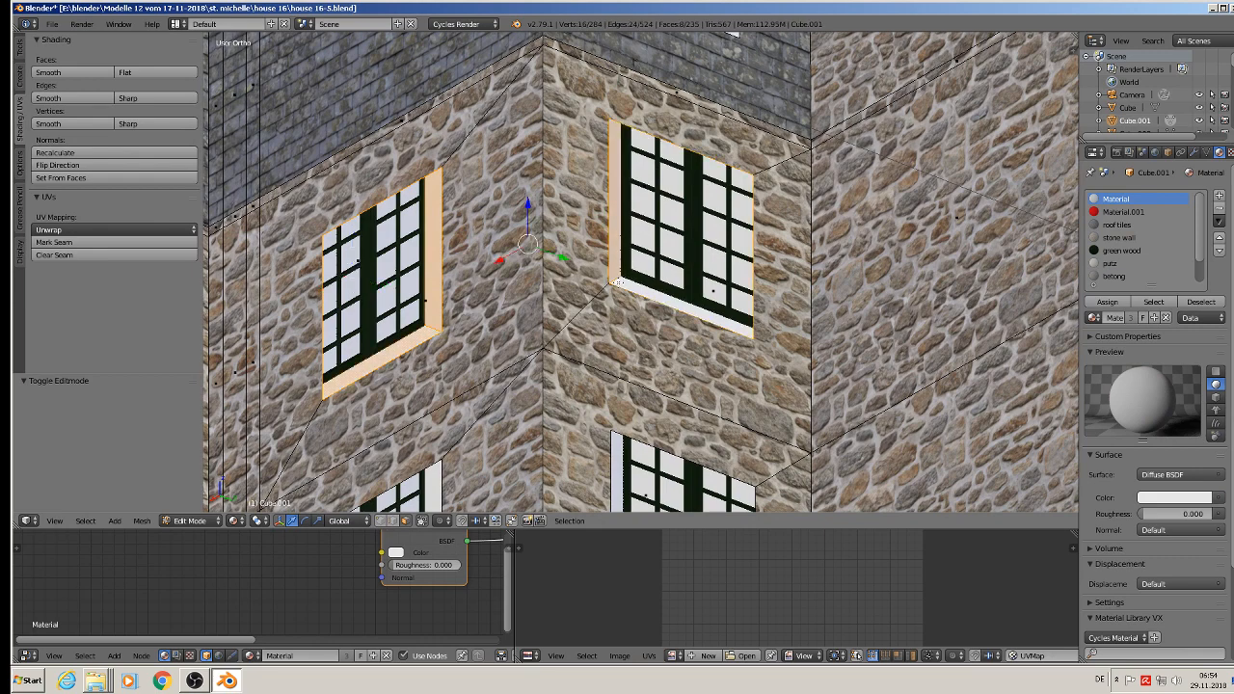
pyautogui.keyDown('shift'); pyautogui.moveTo(620, 283); pyautogui.dragTo(638, 81, button='middle'); pyautogui.keyUp('shift')
pyautogui.keyDown('alt'); pyautogui.keyDown('shift'); pyautogui.rightClick(446, 419); pyautogui.keyUp('shift'); pyautogui.keyUp('alt')
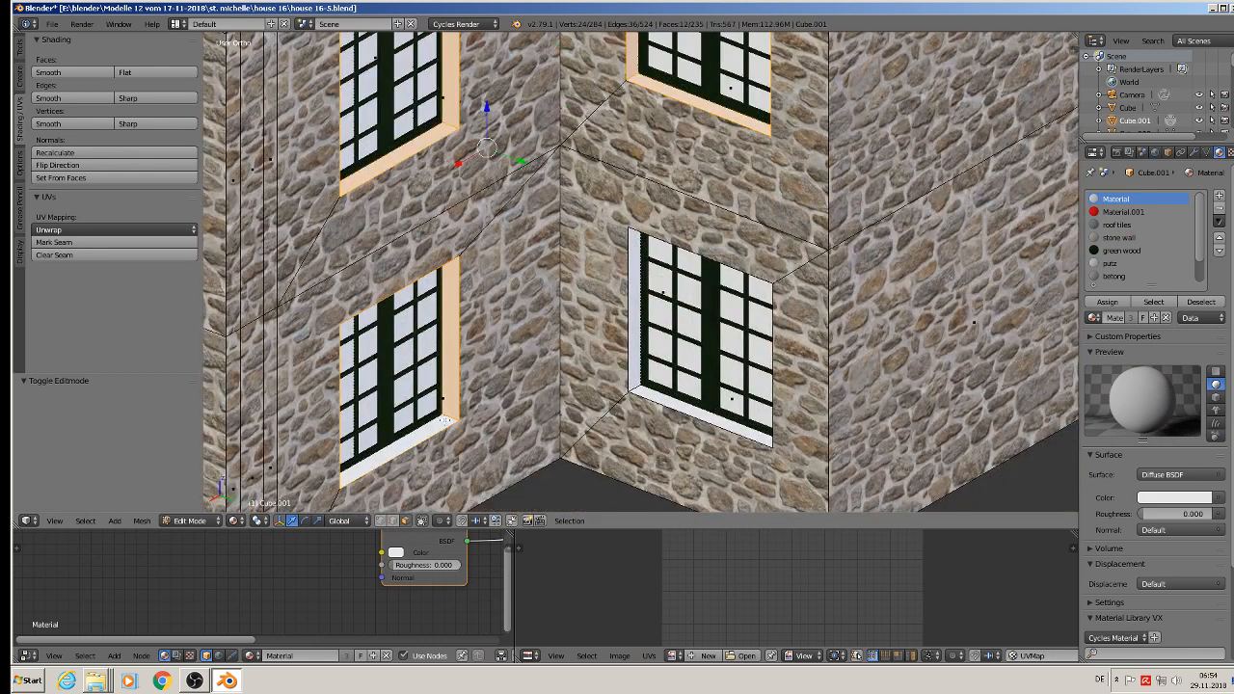
pyautogui.keyDown('alt'); pyautogui.keyDown('shift'); pyautogui.rightClick(644, 384); pyautogui.keyUp('shift'); pyautogui.keyUp('alt')
pyautogui.scroll(-5, 602, 223)
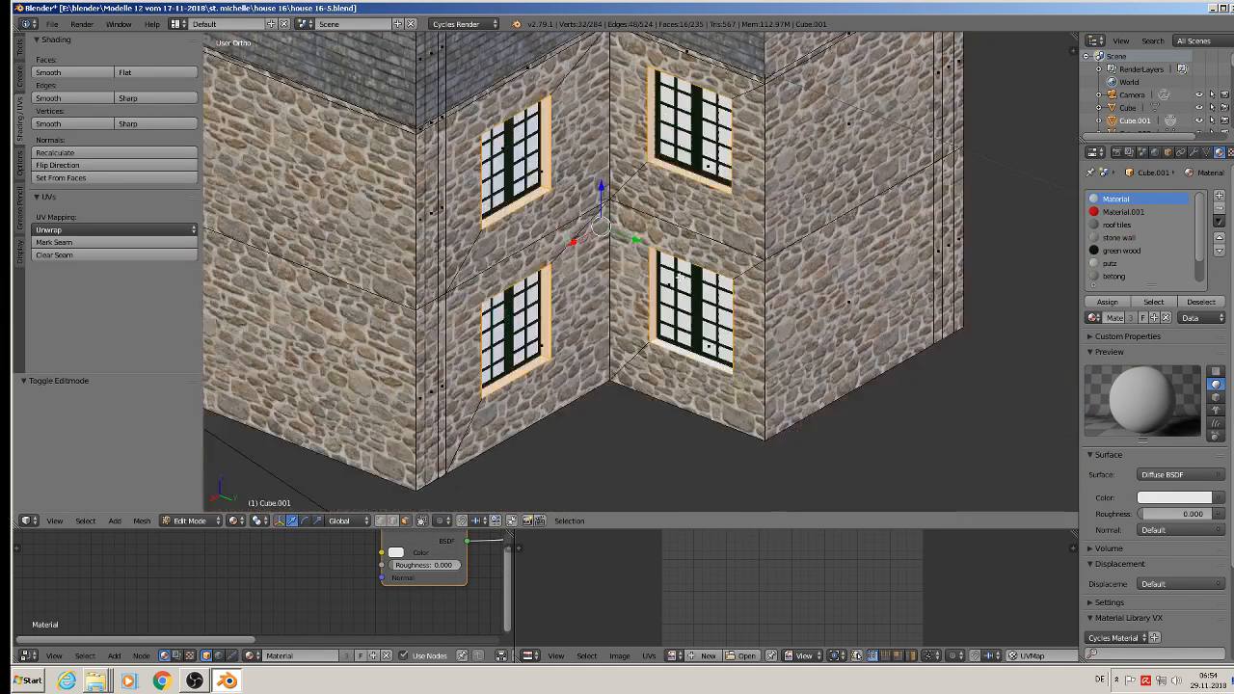
pyautogui.moveTo(601, 223); pyautogui.dragTo(644, 224, button='middle')
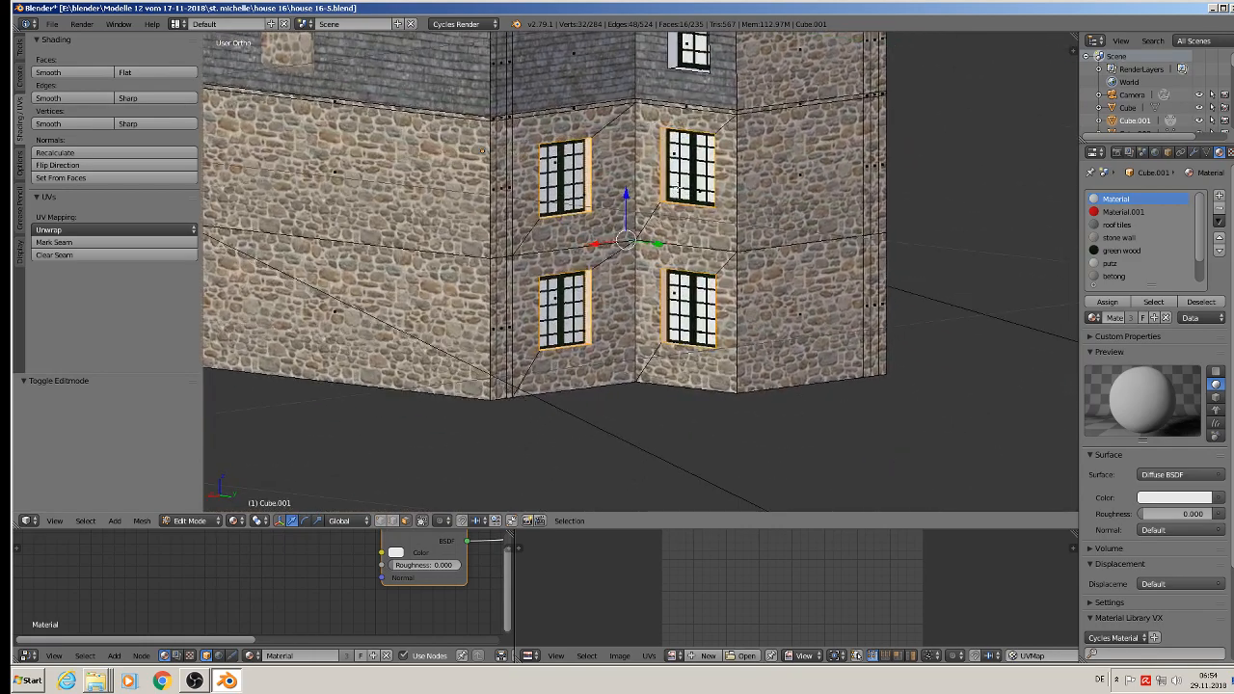
pyautogui.scroll(4, 647, 224)
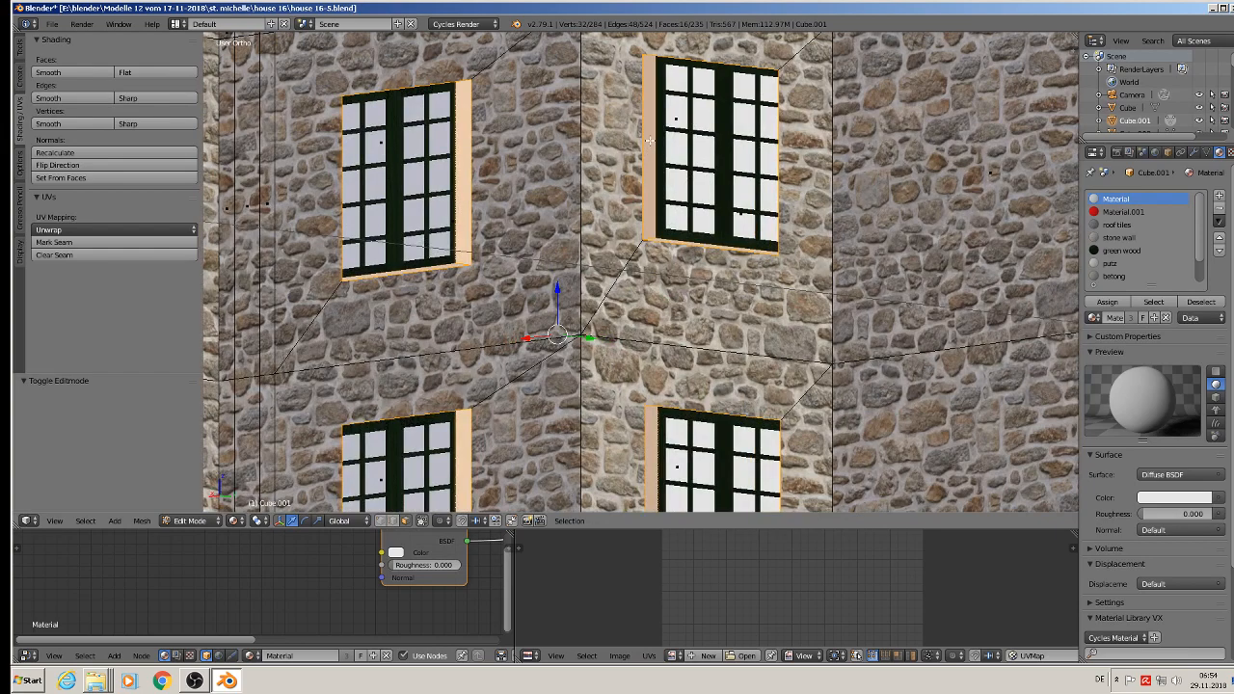
# Step: Select the four vertical reveal faces on both sides of the side wall's upper and lower windows
pyautogui.rightClick(650, 141)
pyautogui.moveTo(650, 141); pyautogui.dragTo(844, 167, button='middle')
pyautogui.keyDown('shift'); pyautogui.rightClick(854, 132); pyautogui.keyUp('shift')
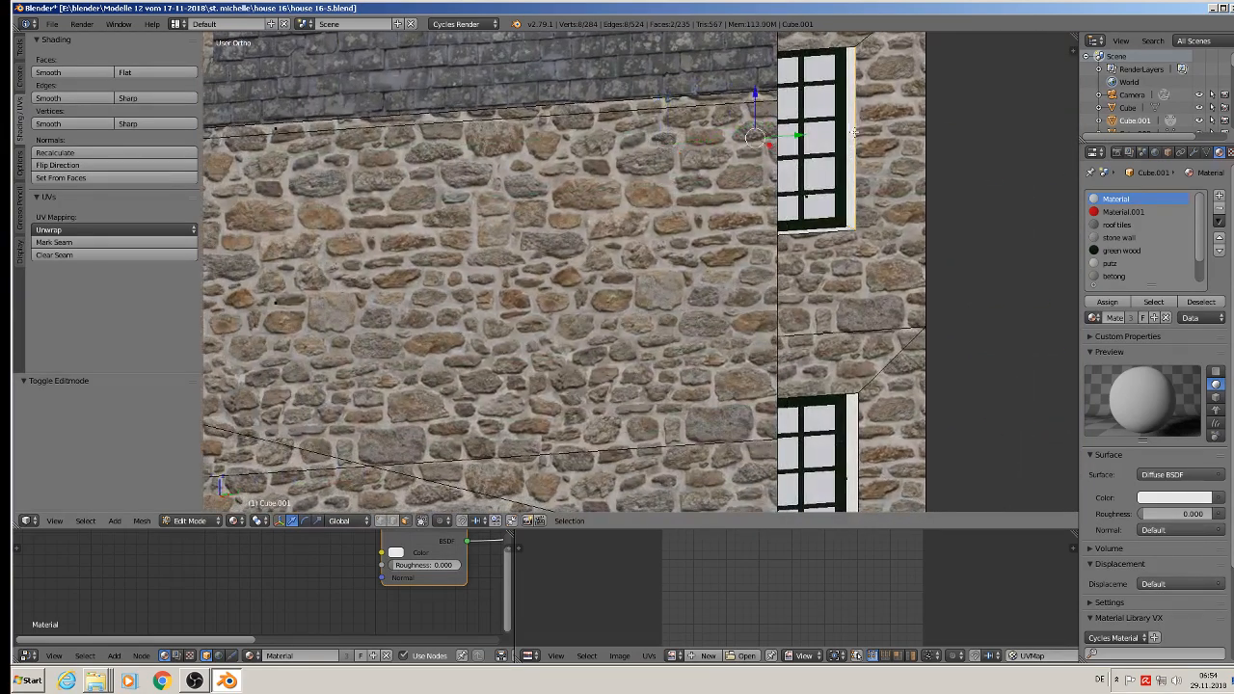
pyautogui.keyDown('shift'); pyautogui.moveTo(880, 449); pyautogui.dragTo(651, 315, button='middle'); pyautogui.keyUp('shift')
pyautogui.keyDown('shift'); pyautogui.rightClick(749, 279); pyautogui.keyUp('shift')
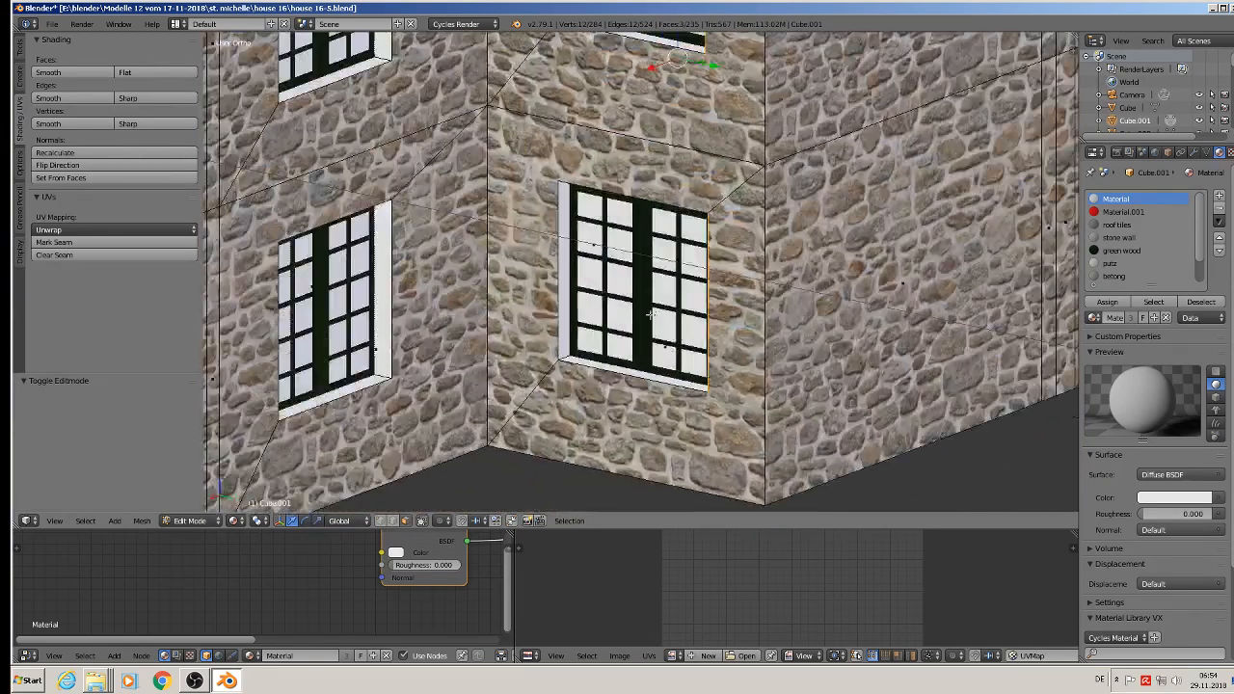
pyautogui.keyDown('shift'); pyautogui.rightClick(566, 274); pyautogui.keyUp('shift')
pyautogui.moveTo(729, 276); pyautogui.dragTo(634, 262, button='middle')
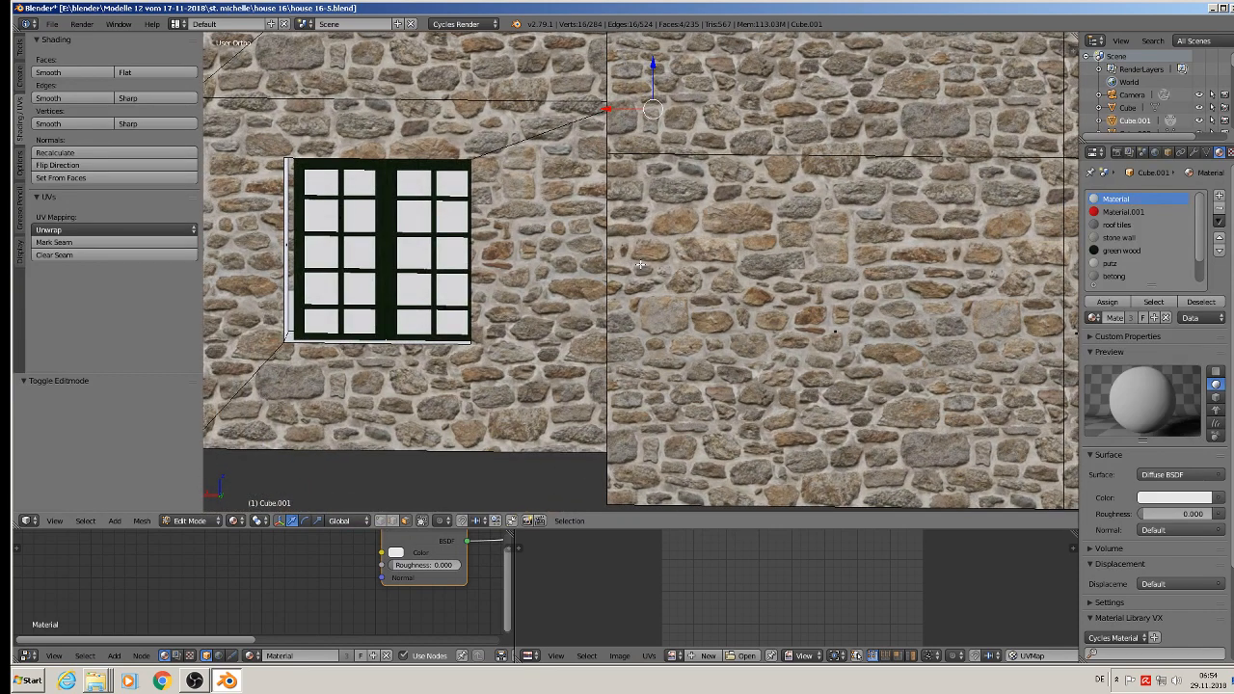
# Step: UV-map the selected vertical reveals with Project From View and assign the stone wall material to them
pyautogui.press('u')
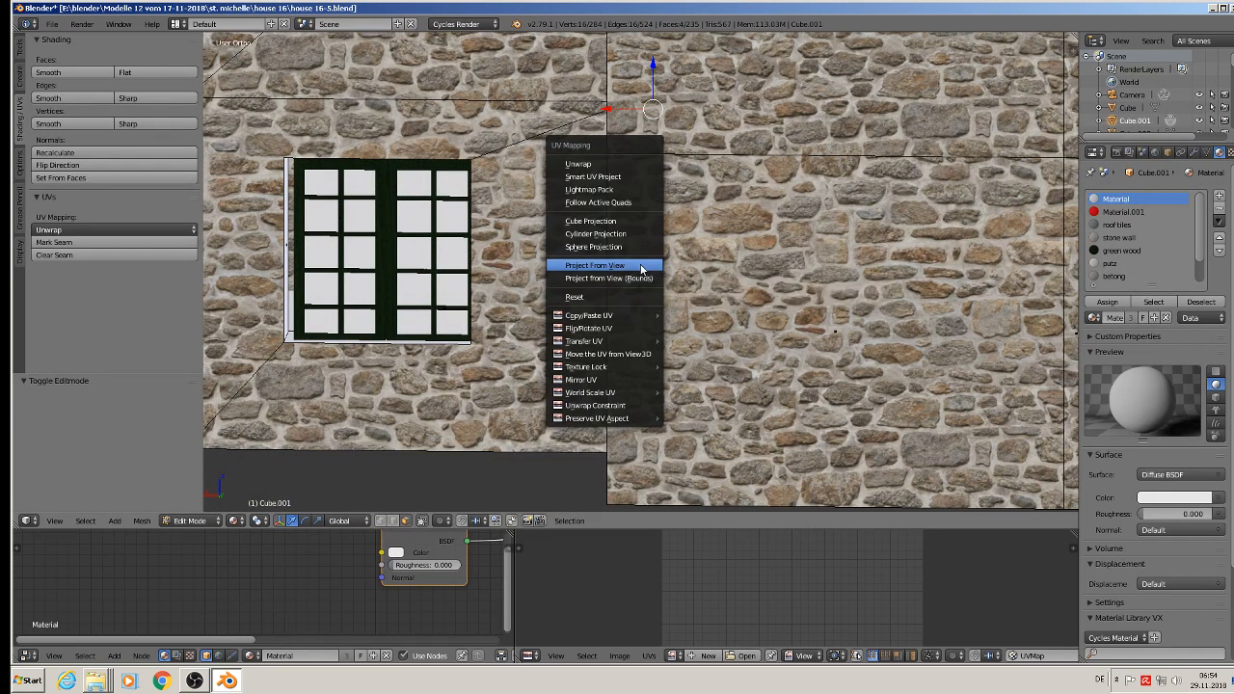
pyautogui.click(640, 262)
pyautogui.click(1140, 237)
pyautogui.click(1107, 302)
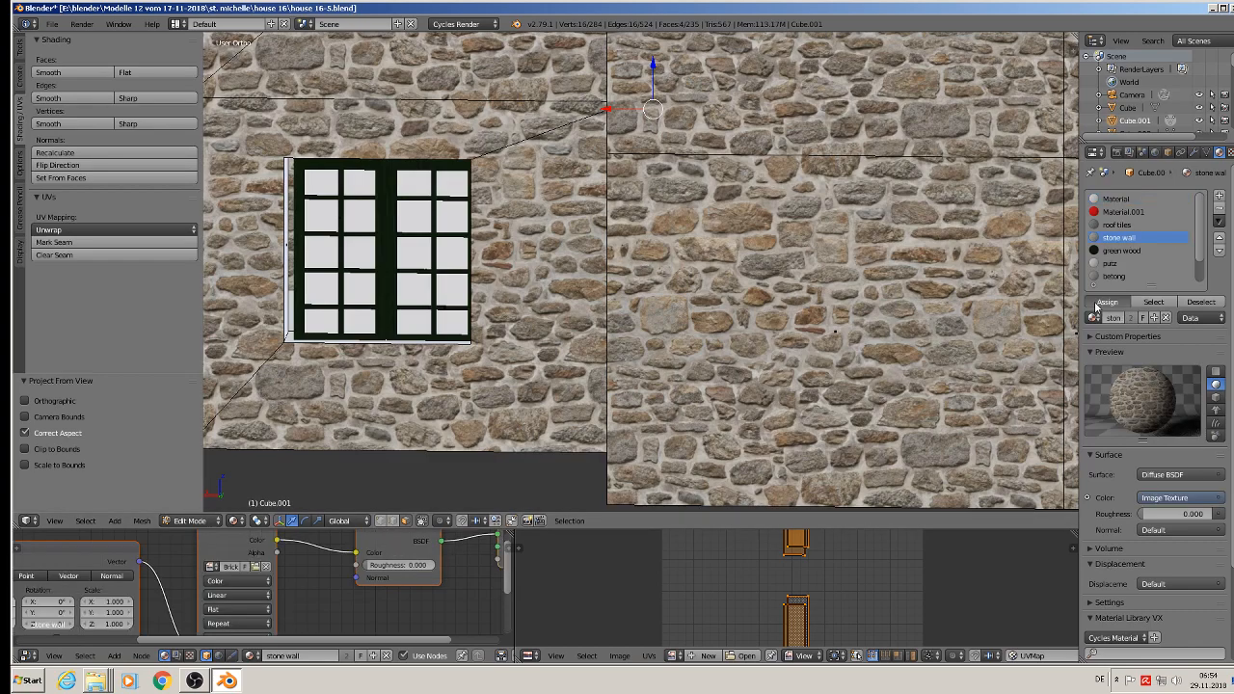
# Step: Scale the vertical reveals' UVs by about 2.99 and return to object mode
pyautogui.moveTo(800, 280); pyautogui.dragTo(753, 266, button='middle')
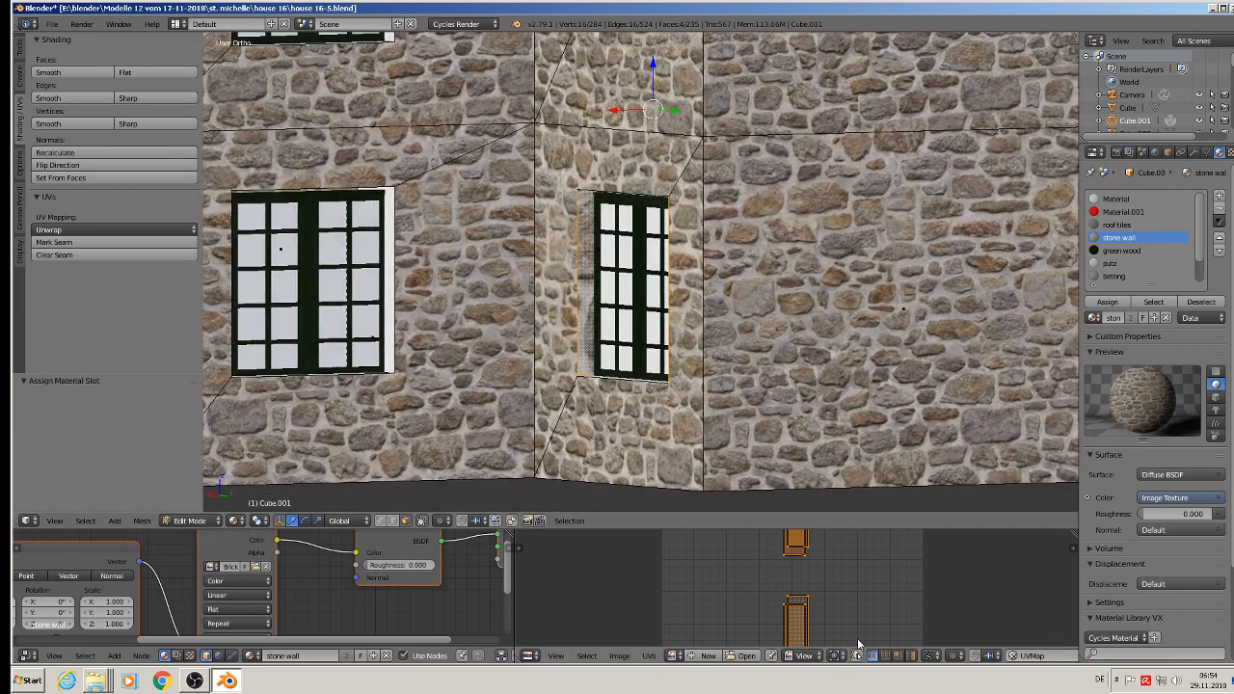
pyautogui.press('s')
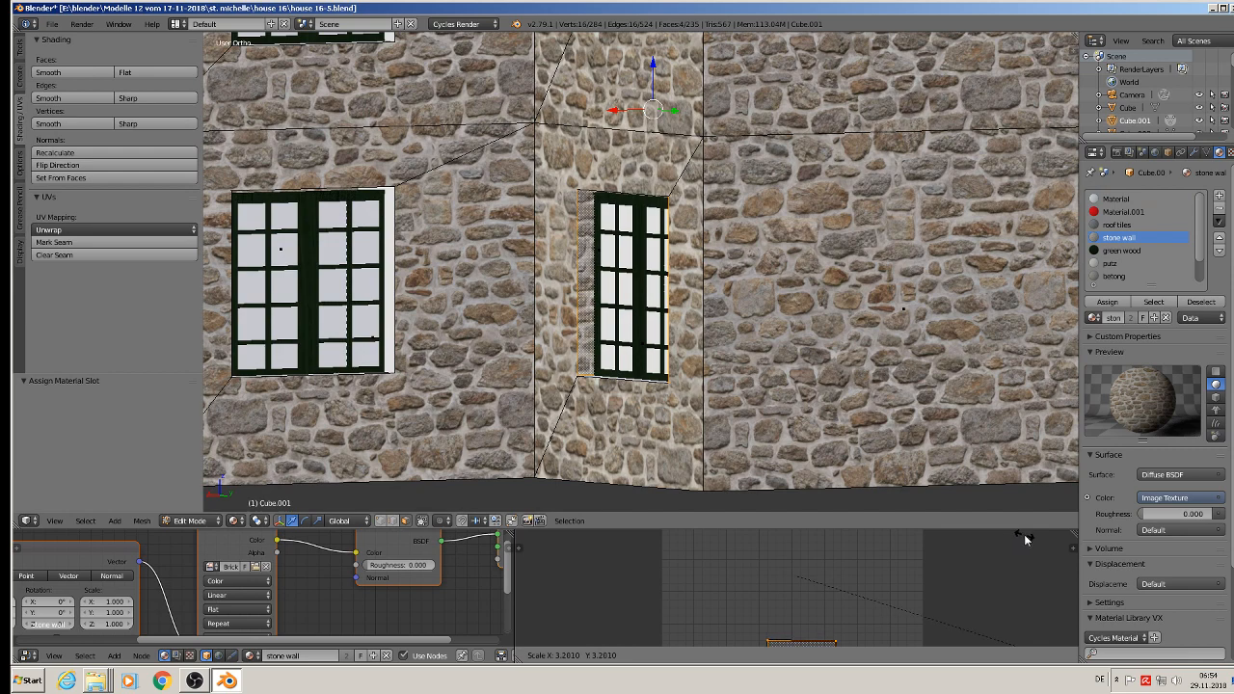
pyautogui.click(1013, 638)
pyautogui.press('Tab')
pyautogui.scroll(-2, 732, 358)
pyautogui.moveTo(720, 362); pyautogui.dragTo(731, 359, button='middle')
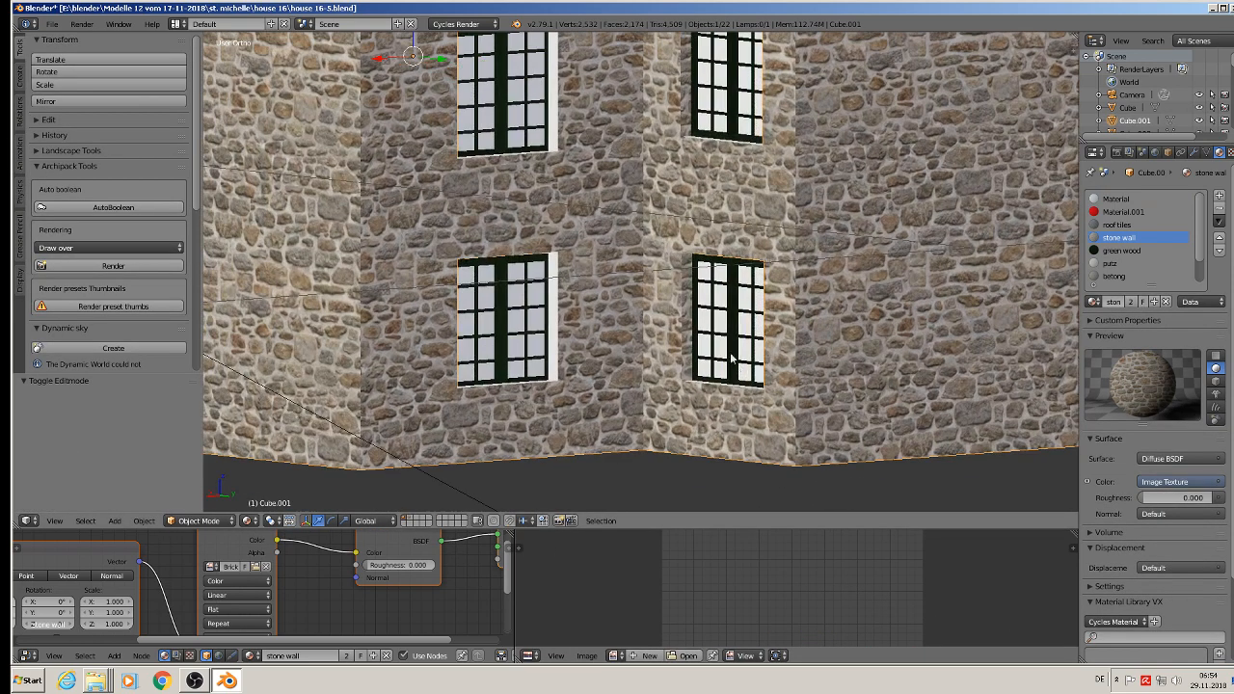
# Step: In edit mode, select the top and bottom reveal faces of all four windows on the two corner walls
pyautogui.scroll(-2, 718, 328)
pyautogui.keyDown('shift'); pyautogui.moveTo(701, 226); pyautogui.dragTo(698, 78, button='middle'); pyautogui.keyUp('shift')
pyautogui.scroll(1, 724, 260)
pyautogui.press('Tab')
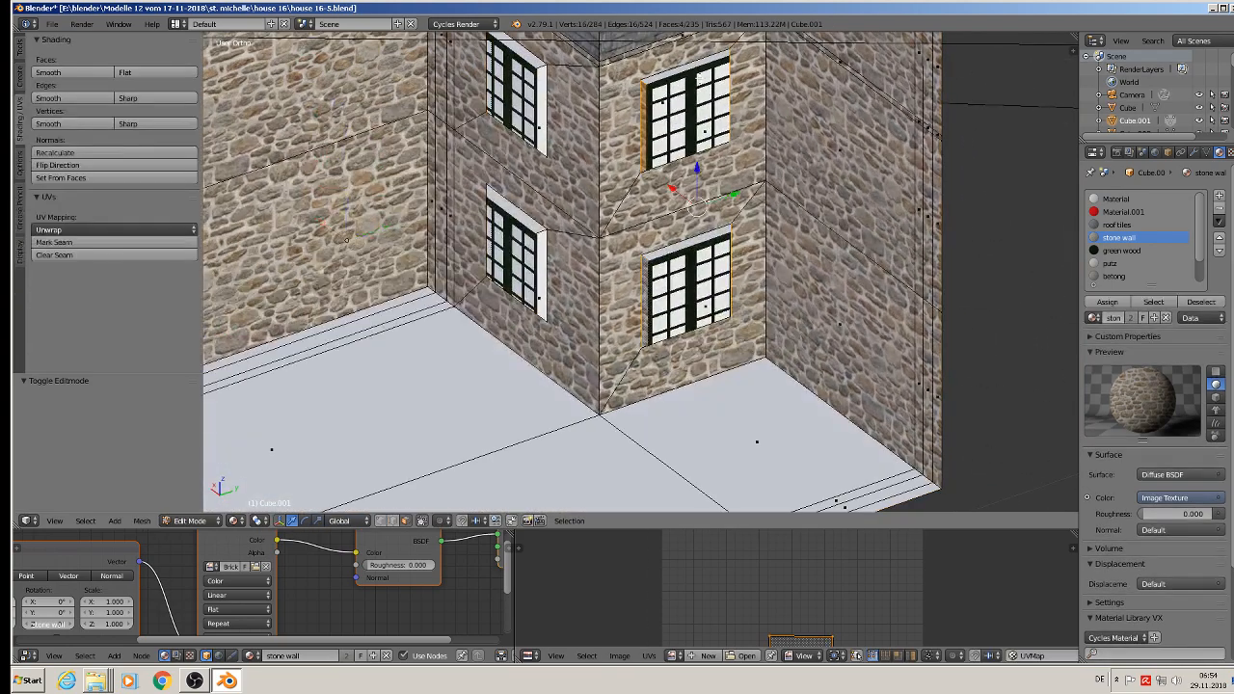
pyautogui.rightClick(687, 70)
pyautogui.keyDown('shift'); pyautogui.rightClick(682, 249); pyautogui.keyUp('shift')
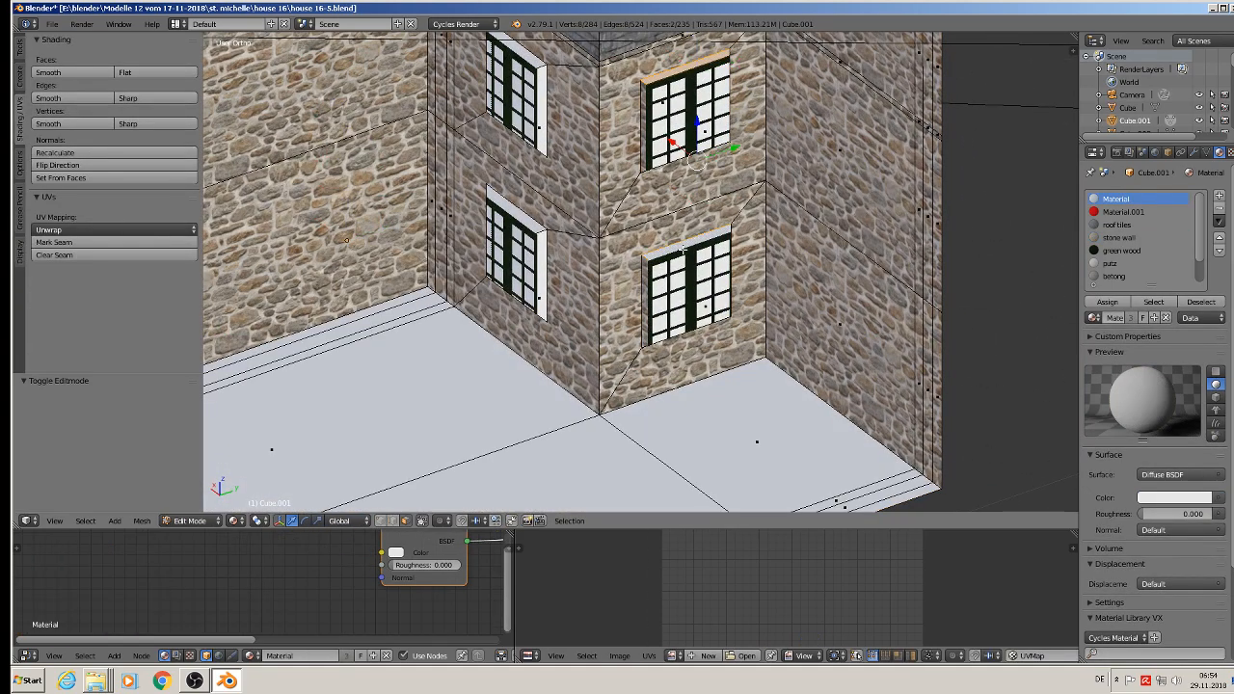
pyautogui.keyDown('shift'); pyautogui.rightClick(518, 51); pyautogui.keyUp('shift')
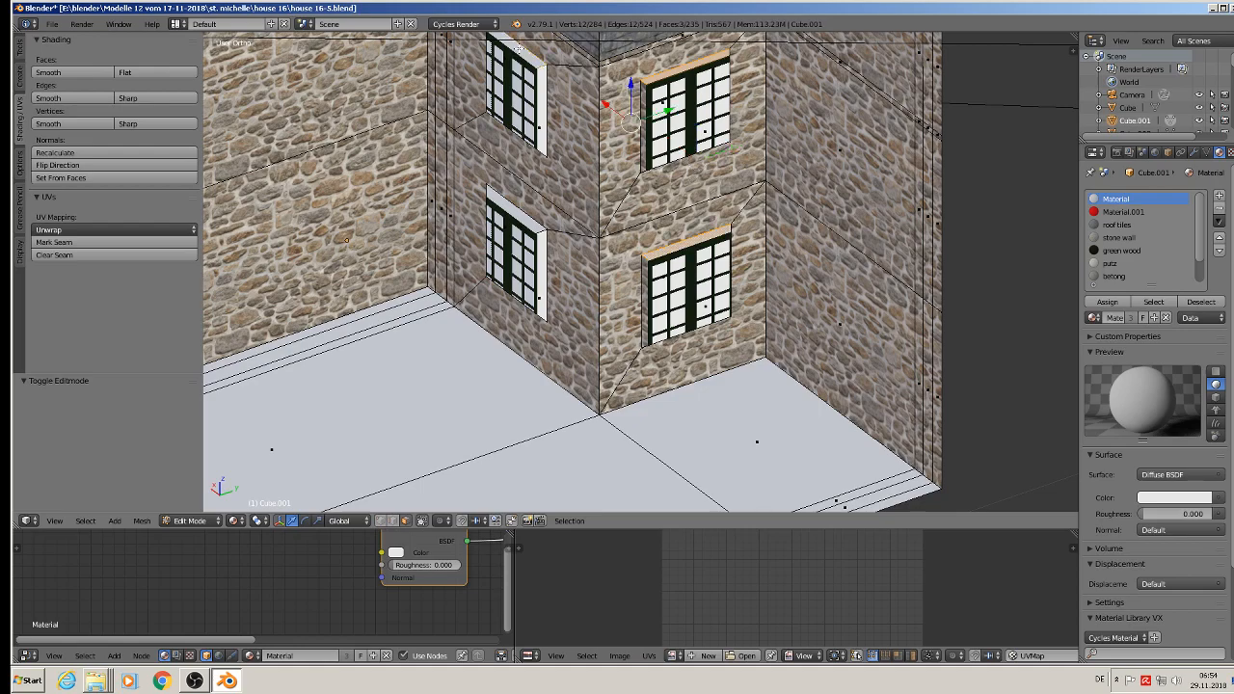
pyautogui.keyDown('shift'); pyautogui.rightClick(503, 200); pyautogui.keyUp('shift')
pyautogui.moveTo(606, 203); pyautogui.dragTo(585, 310, button='middle')
pyautogui.keyDown('shift'); pyautogui.rightClick(510, 170); pyautogui.keyUp('shift')
pyautogui.keyDown('shift'); pyautogui.rightClick(522, 313); pyautogui.keyUp('shift')
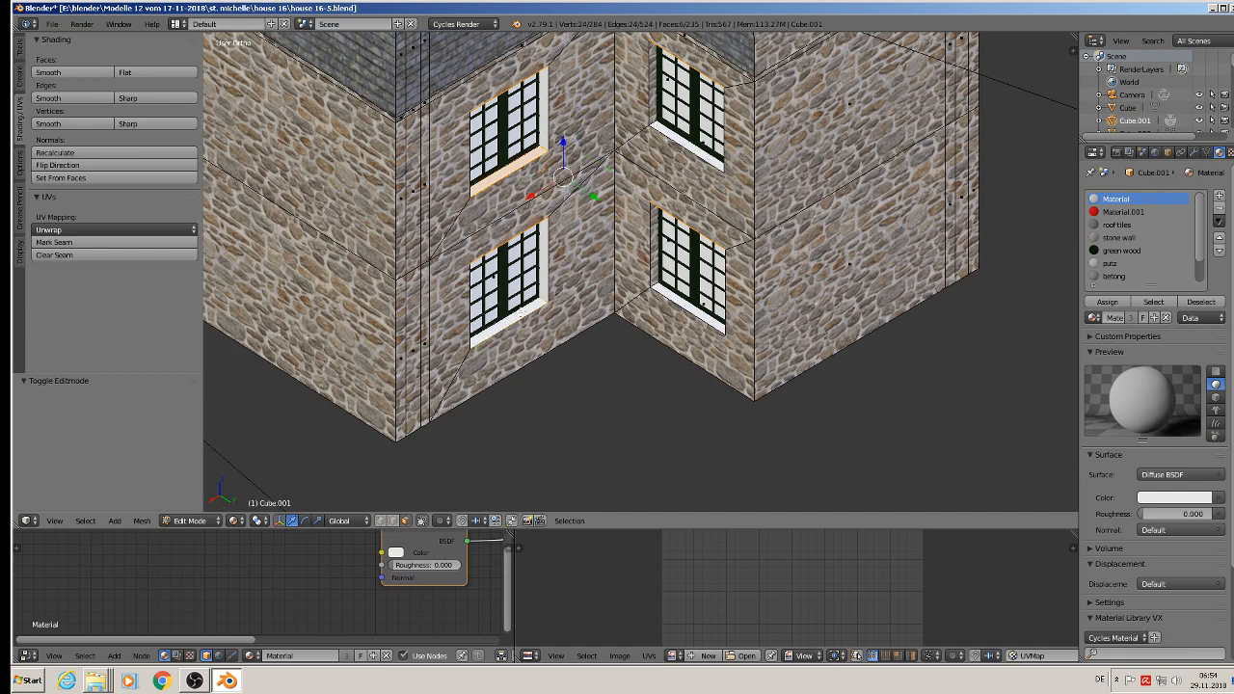
pyautogui.keyDown('shift'); pyautogui.rightClick(678, 306); pyautogui.keyUp('shift')
pyautogui.keyDown('shift'); pyautogui.rightClick(698, 147); pyautogui.keyUp('shift')
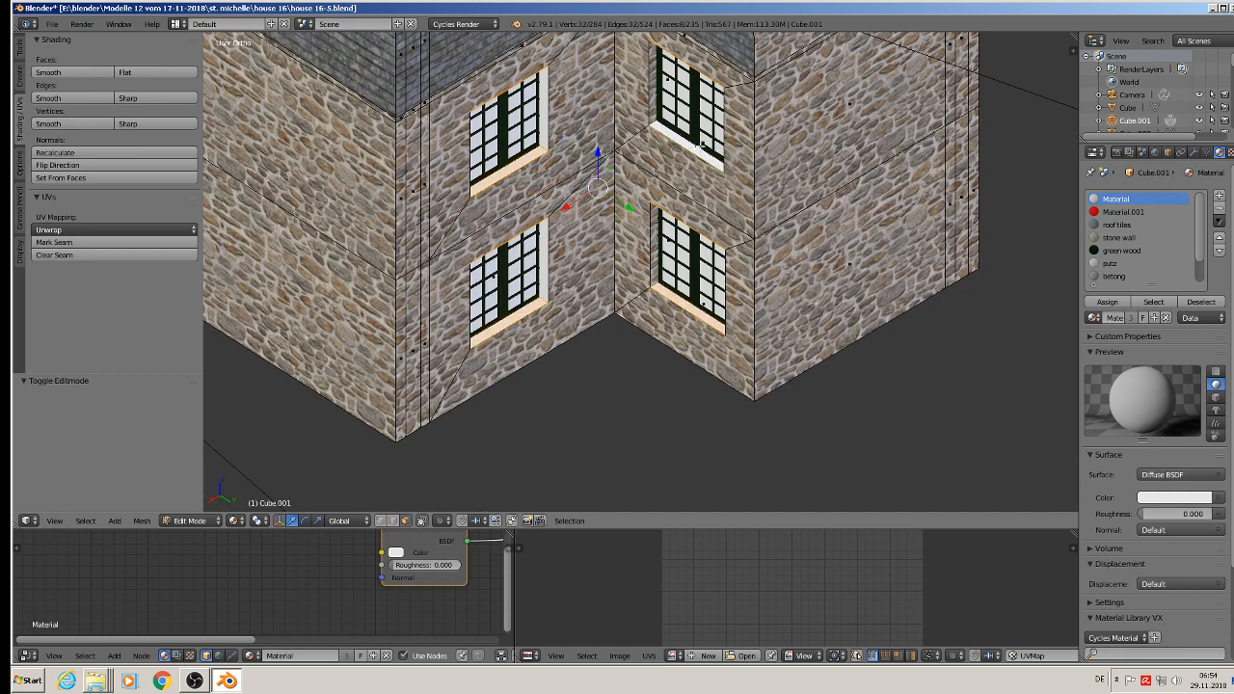
# Step: UV-map the top and bottom reveals with Project From View from the top view and assign the stone wall material
pyautogui.press('KP_7')
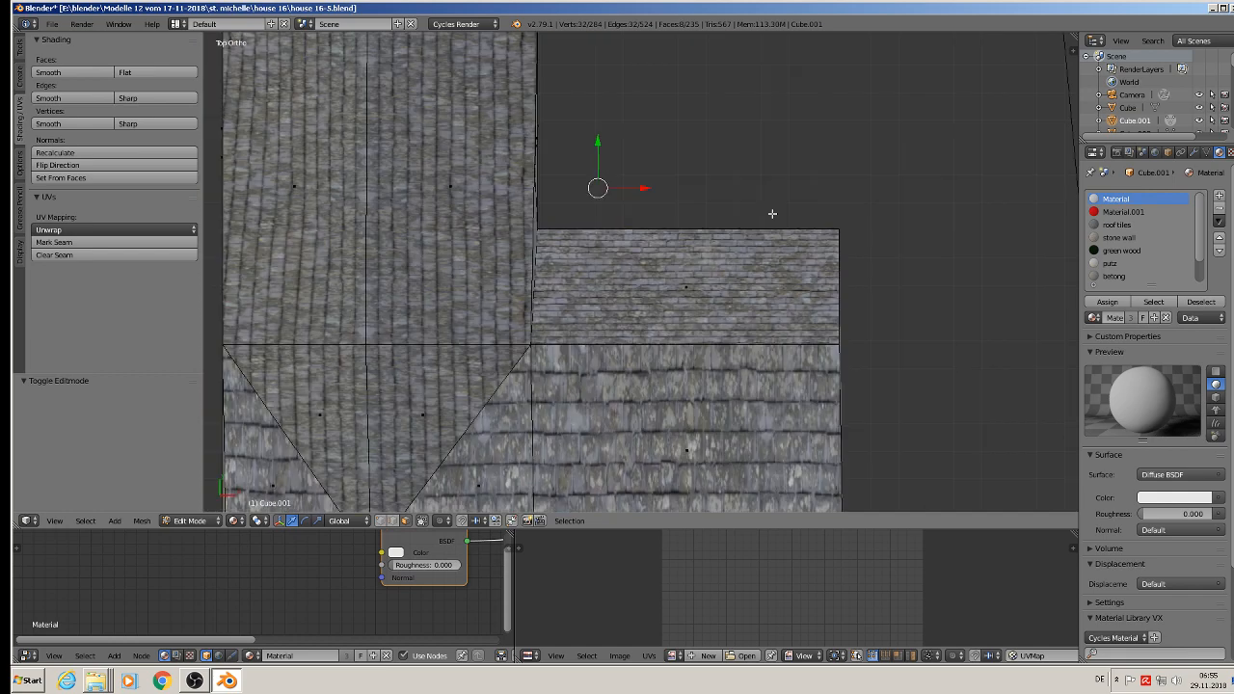
pyautogui.press('u')
pyautogui.click(668, 317)
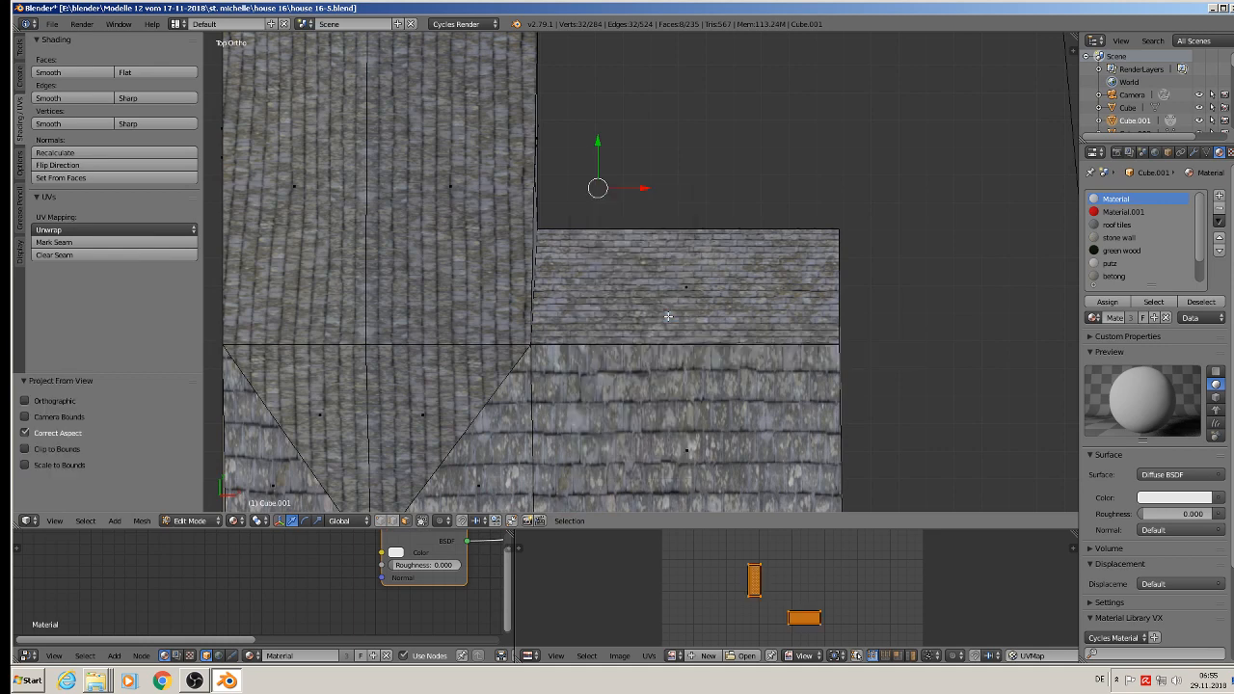
pyautogui.scroll(-2, 1148, 237)
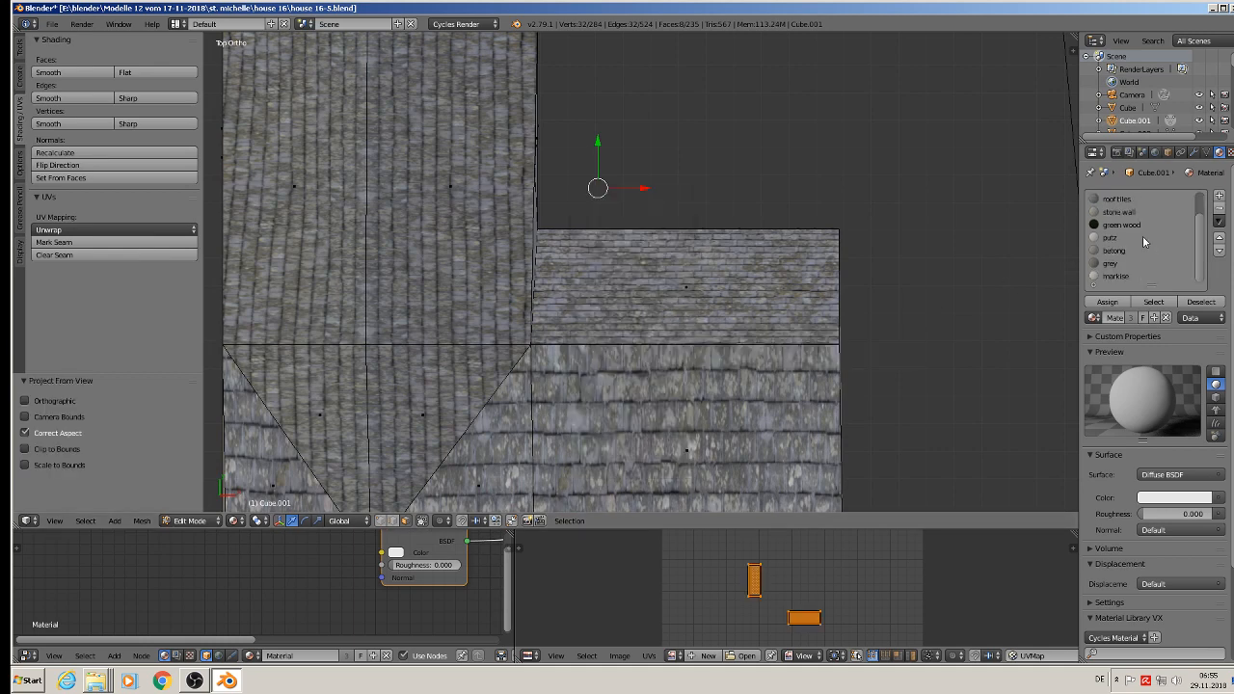
pyautogui.scroll(2, 1144, 236)
pyautogui.click(1128, 236)
pyautogui.click(1107, 302)
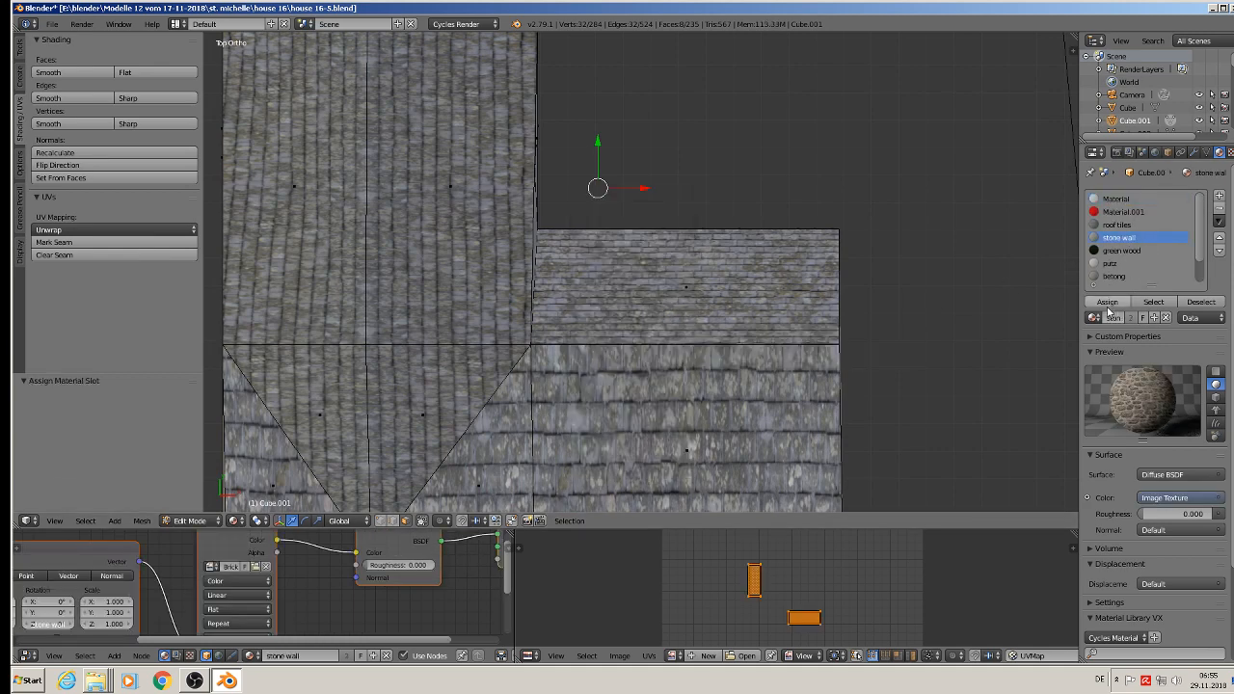
# Step: Enlarge the top and bottom reveals' UVs, scaling them by 5.213 and again by 1.279
pyautogui.moveTo(807, 297); pyautogui.dragTo(828, 445, button='middle')
pyautogui.press('s')
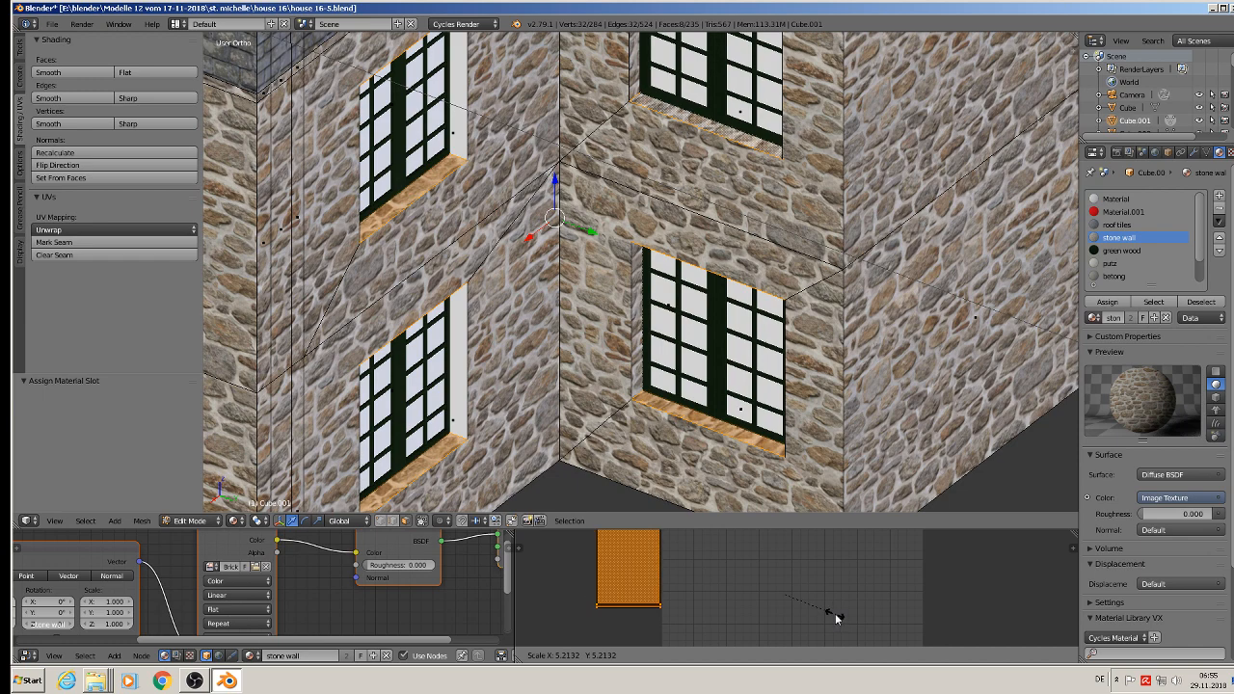
pyautogui.click(835, 617)
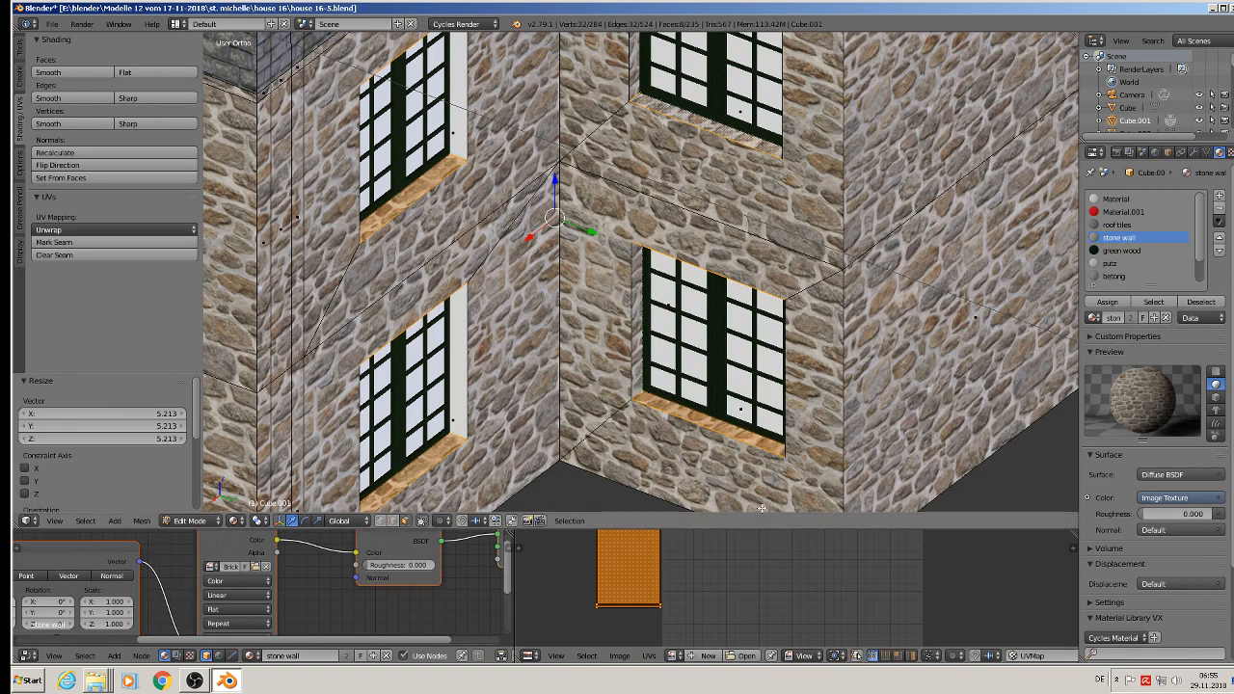
pyautogui.press('s')
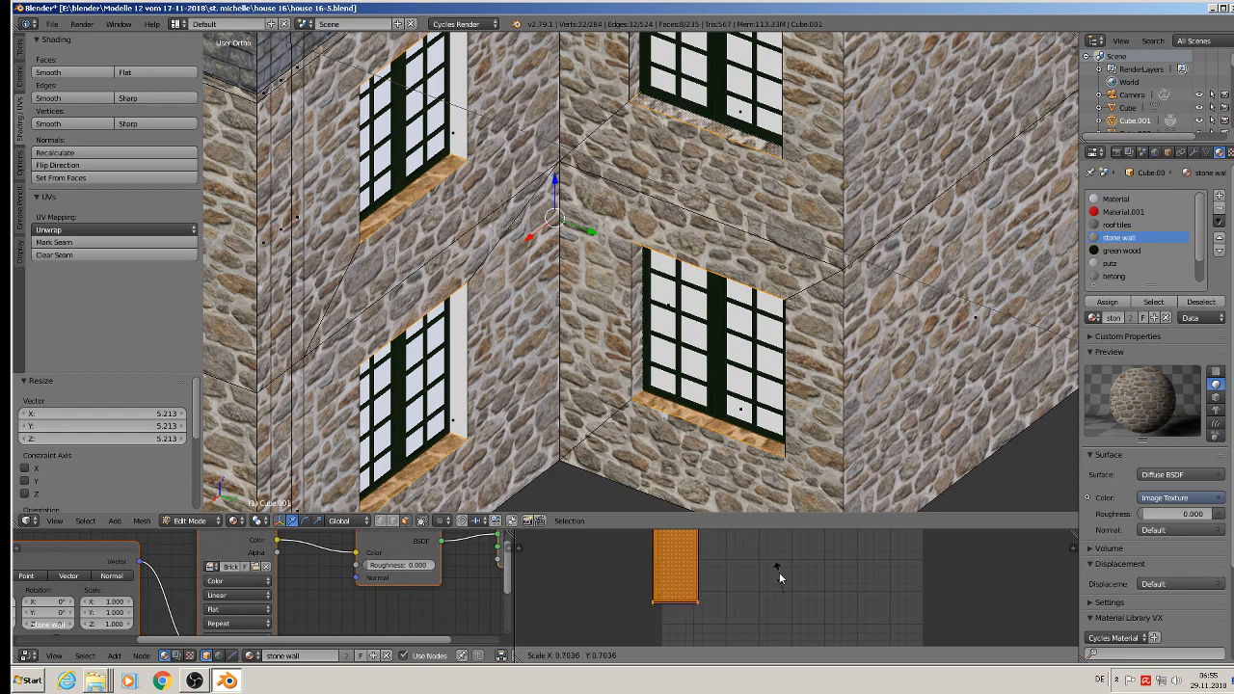
pyautogui.click(757, 561)
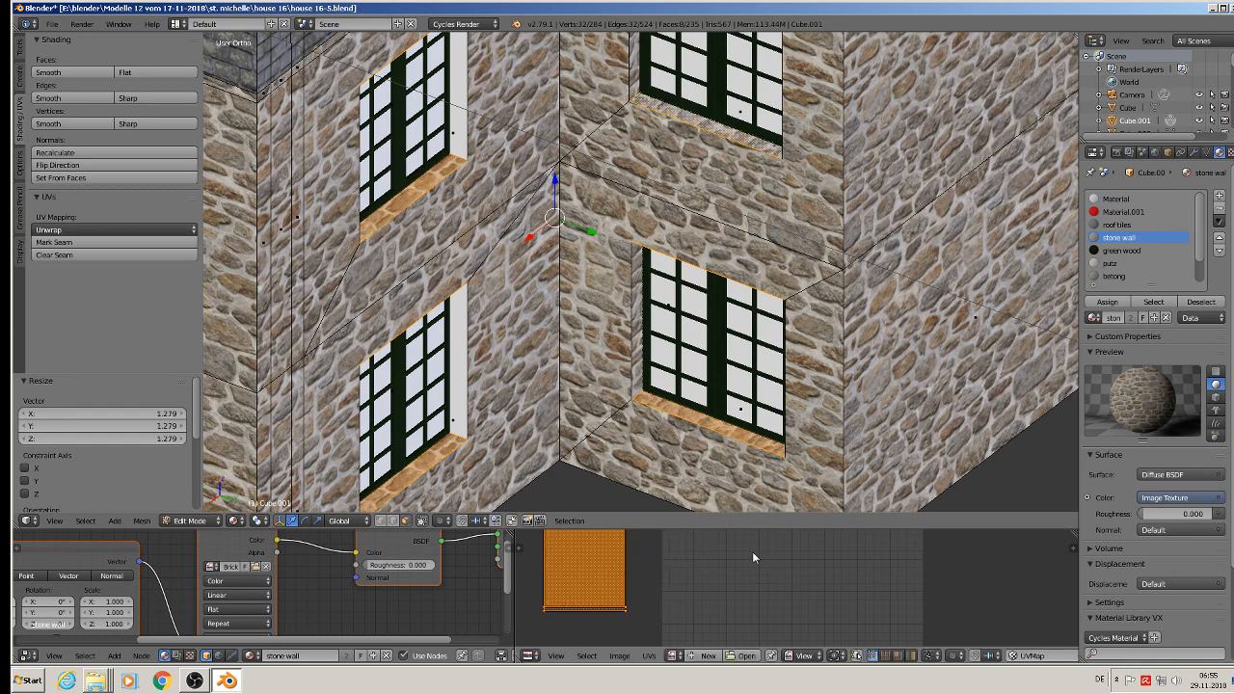
# Step: Select only the side-wall windows' top and bottom reveals and rotate their UVs by 90°
pyautogui.rightClick(697, 419)
pyautogui.keyDown('shift'); pyautogui.rightClick(715, 124); pyautogui.keyUp('shift')
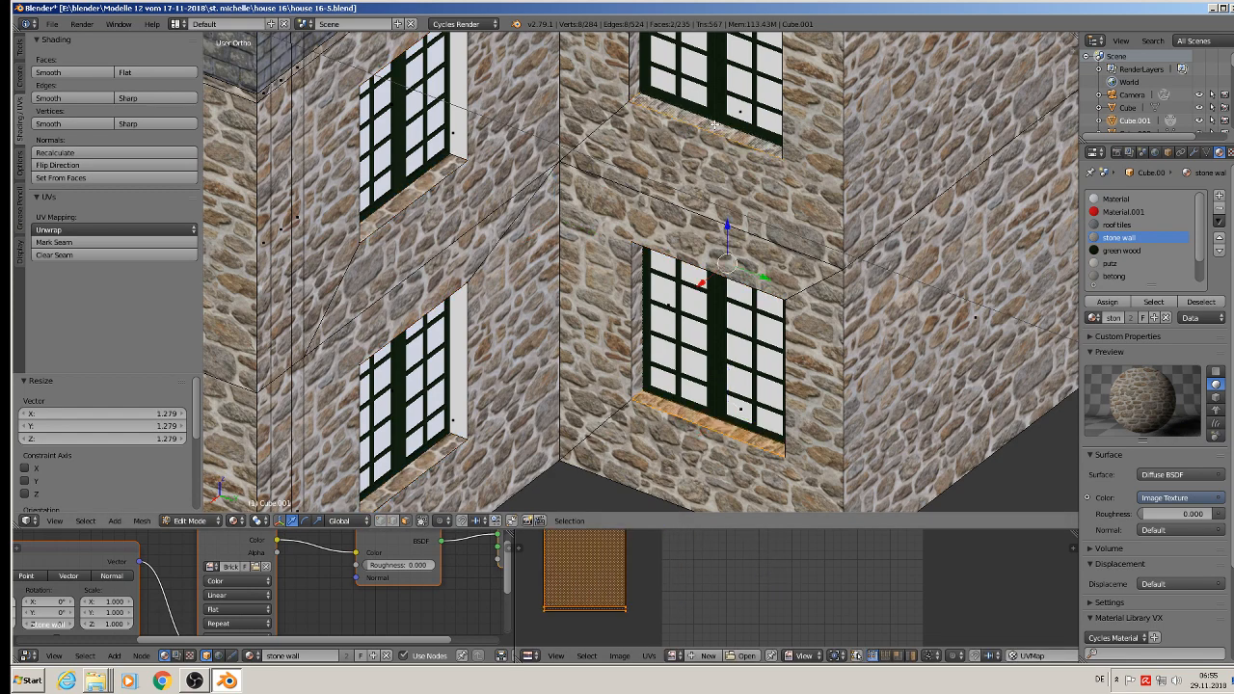
pyautogui.moveTo(713, 353); pyautogui.dragTo(715, 230, button='middle')
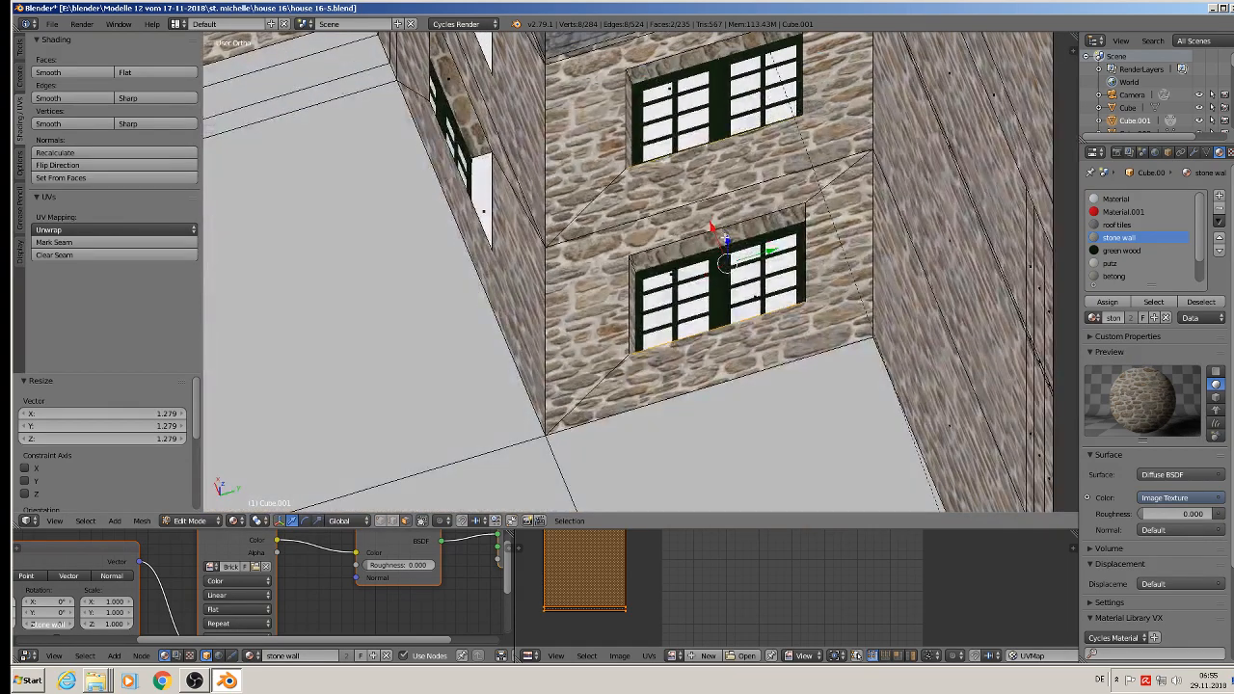
pyautogui.keyDown('shift'); pyautogui.rightClick(716, 229); pyautogui.keyUp('shift')
pyautogui.keyDown('shift'); pyautogui.rightClick(720, 50); pyautogui.keyUp('shift')
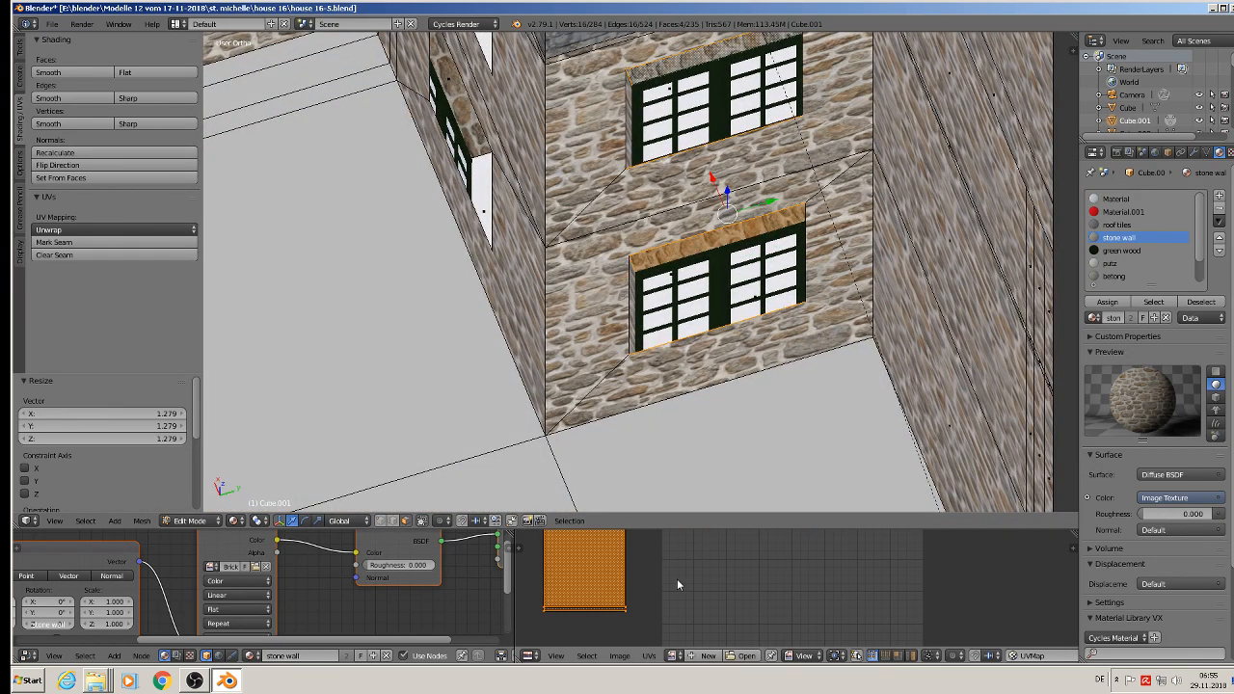
pyautogui.write('r90')
pyautogui.press('Return')
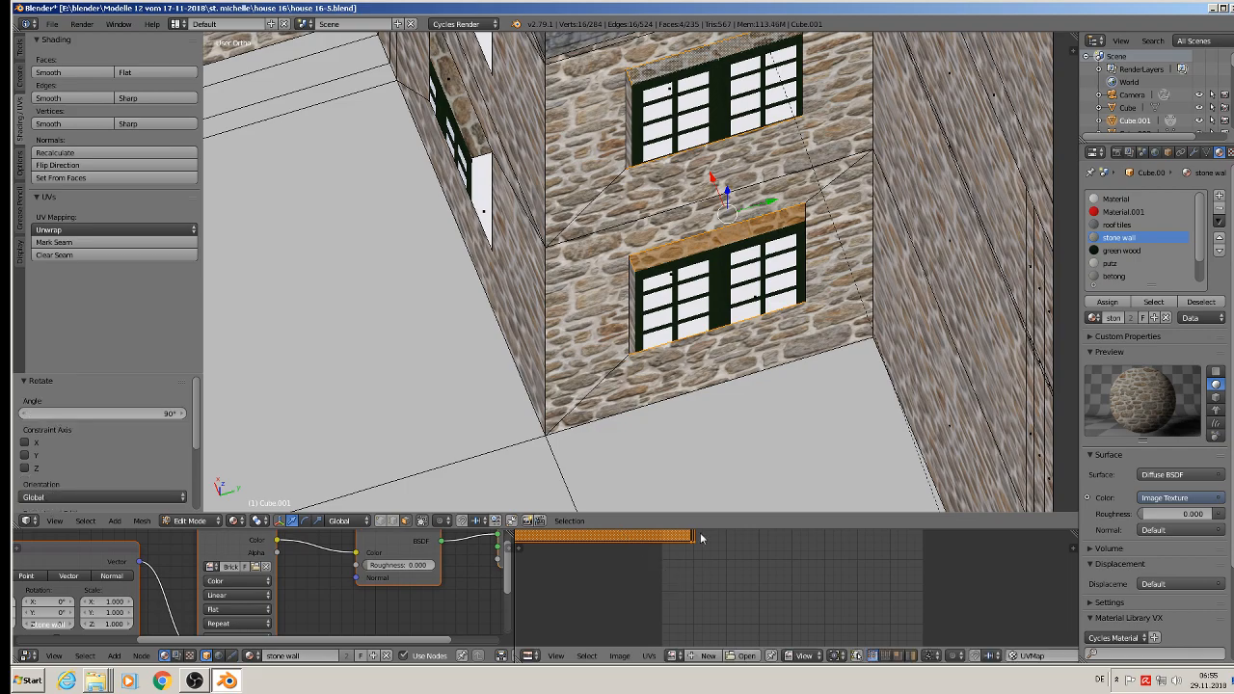
pyautogui.moveTo(693, 197); pyautogui.dragTo(585, 287, button='middle')
pyautogui.press('Tab')
pyautogui.scroll(-4, 644, 358)
pyautogui.scroll(2, 540, 218)
pyautogui.press('Tab')
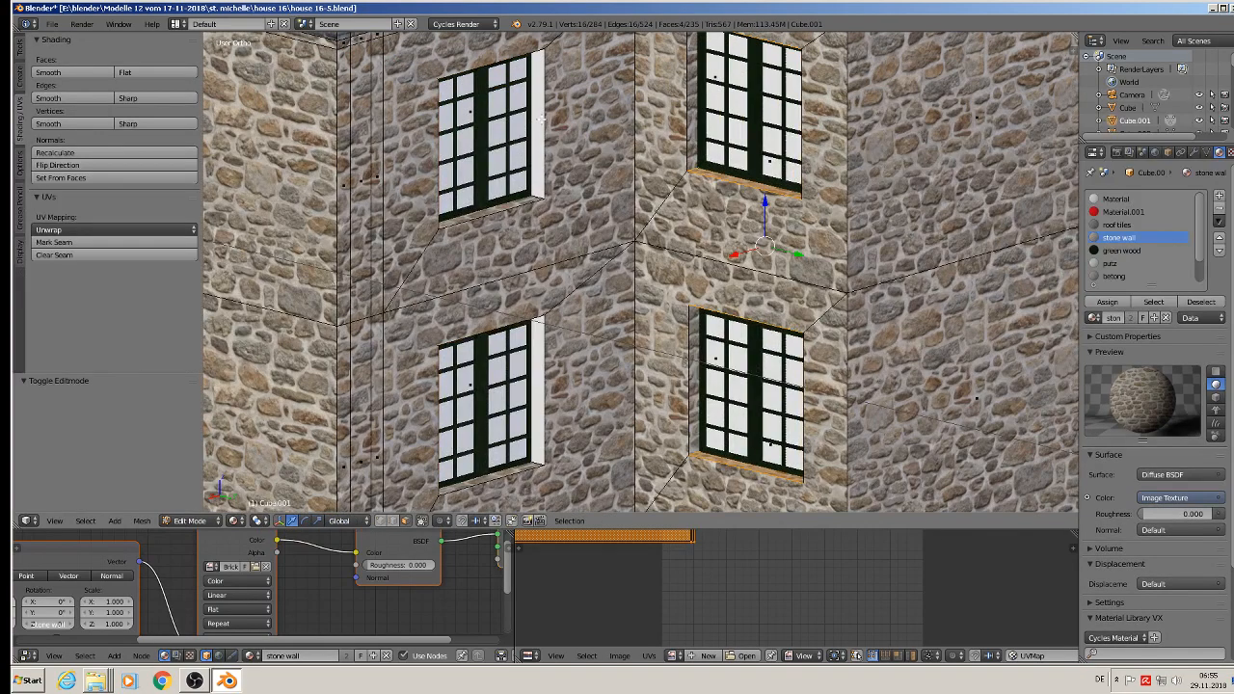
# Step: Select both side reveal faces of the upper and lower windows on the narrow stone wall beside the corner
pyautogui.rightClick(536, 120)
pyautogui.keyDown('shift'); pyautogui.rightClick(539, 369); pyautogui.keyUp('shift')
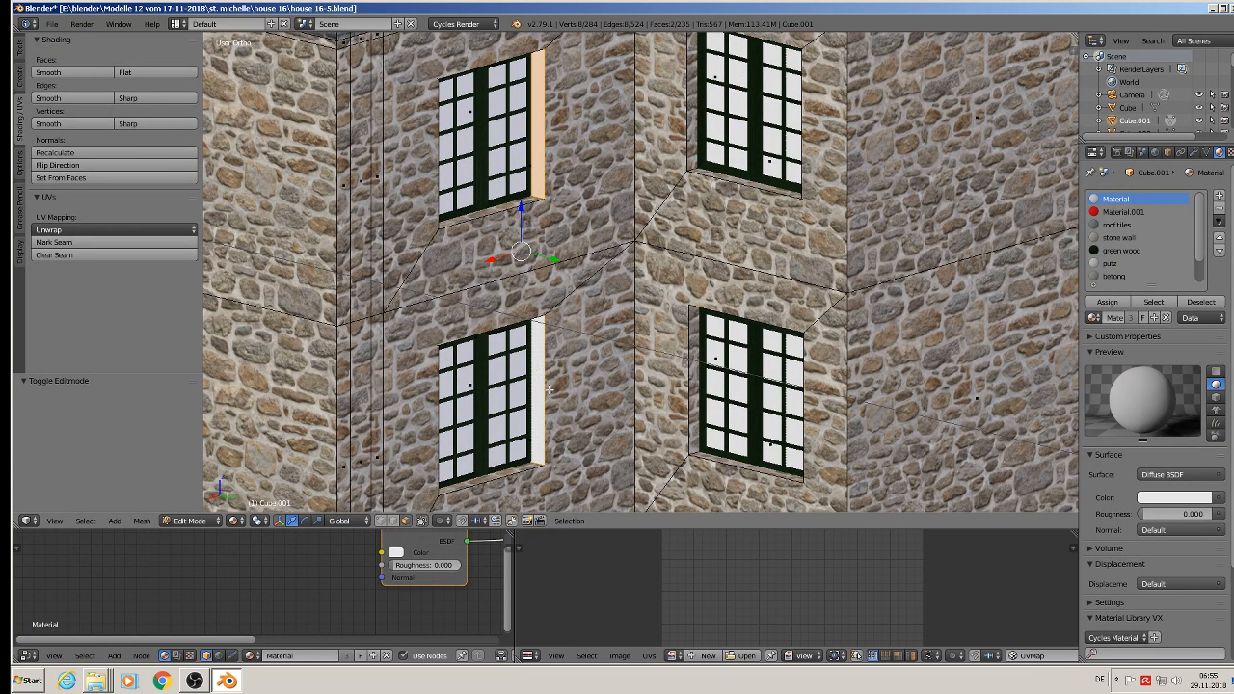
pyautogui.moveTo(550, 390); pyautogui.dragTo(364, 357, button='middle')
pyautogui.keyDown('shift'); pyautogui.rightClick(372, 357); pyautogui.keyUp('shift')
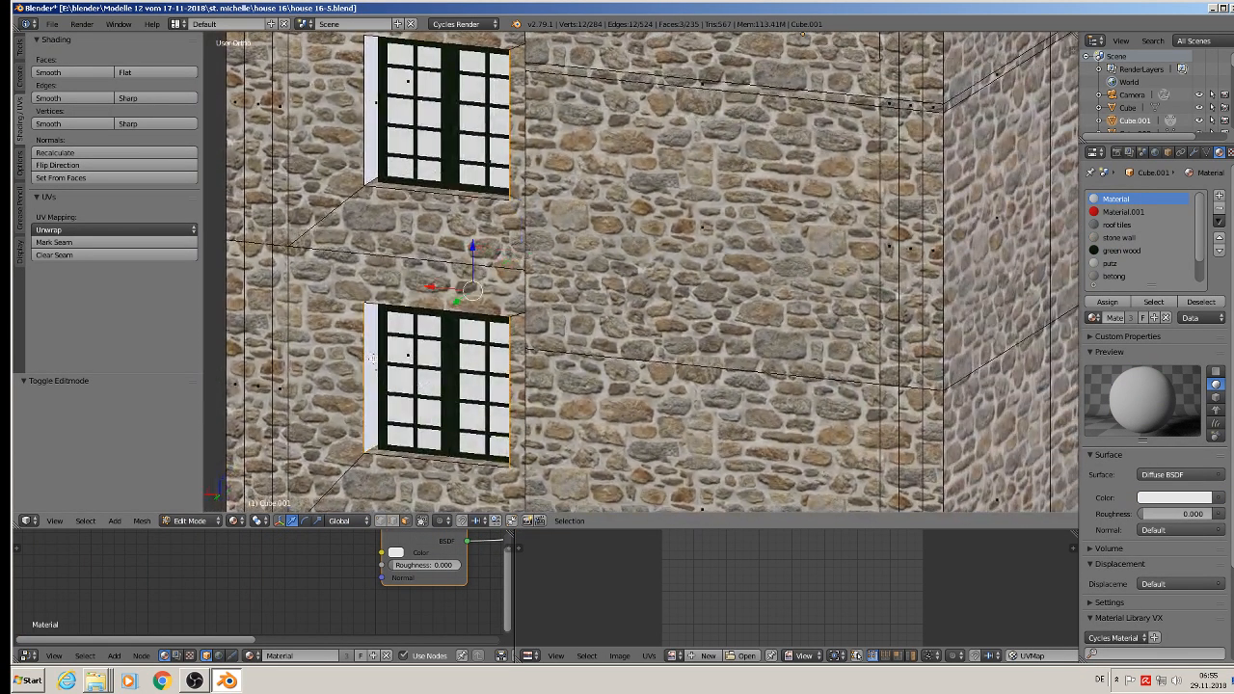
pyautogui.keyDown('shift'); pyautogui.rightClick(373, 110); pyautogui.keyUp('shift')
# Step: UV-map the selected side reveals with Project From View from the side view and assign the stone wall material
pyautogui.moveTo(393, 249); pyautogui.dragTo(614, 248, button='middle')
pyautogui.press('u')
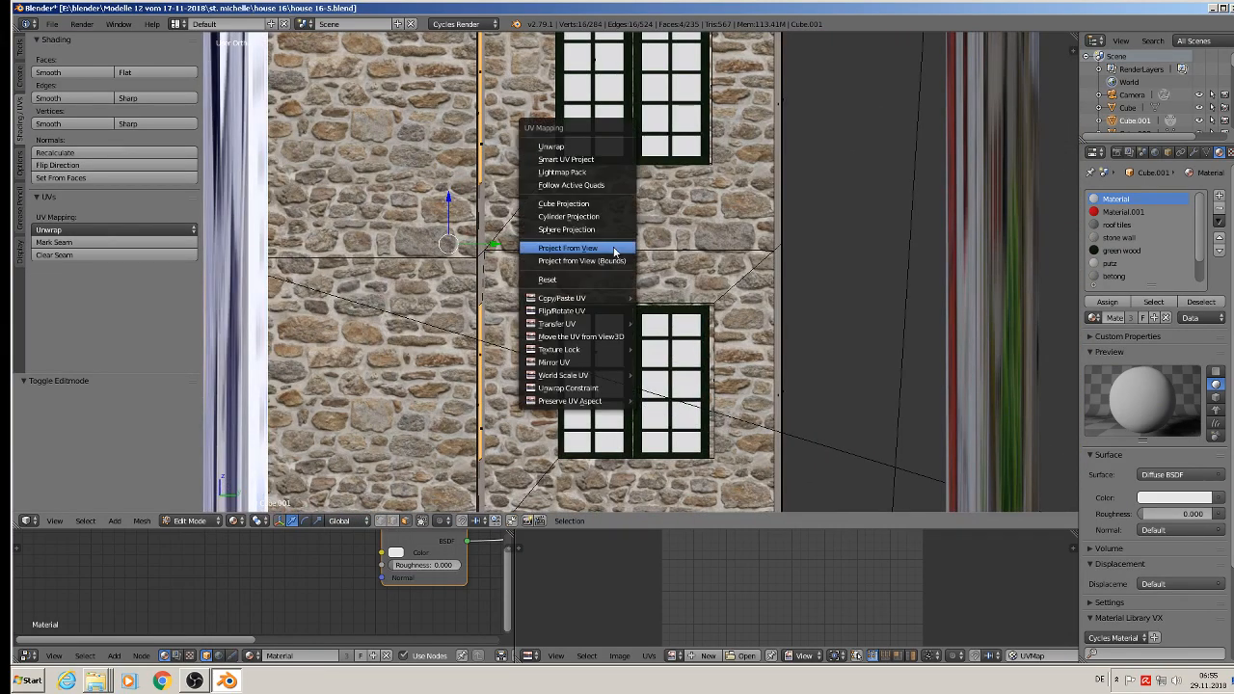
pyautogui.click(612, 245)
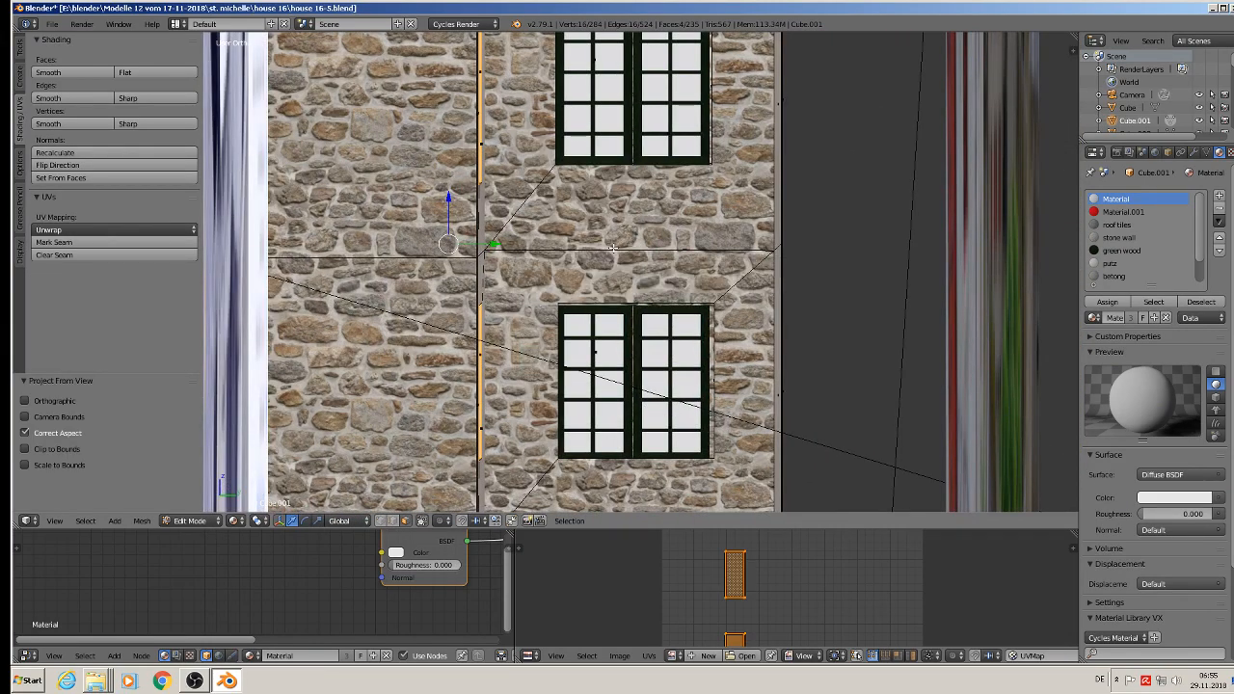
pyautogui.click(1131, 238)
pyautogui.click(1107, 302)
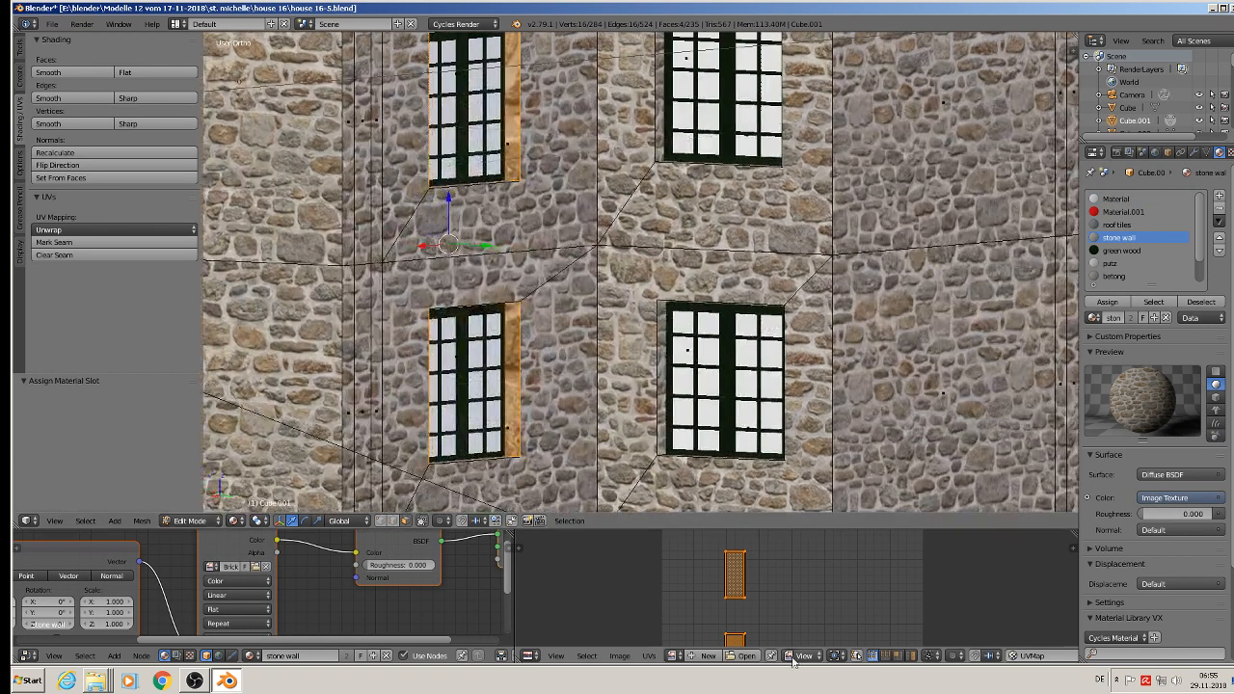
# Step: Scale the side reveals' UVs by 4.365, deselect everything and leave edit mode
pyautogui.press('s')
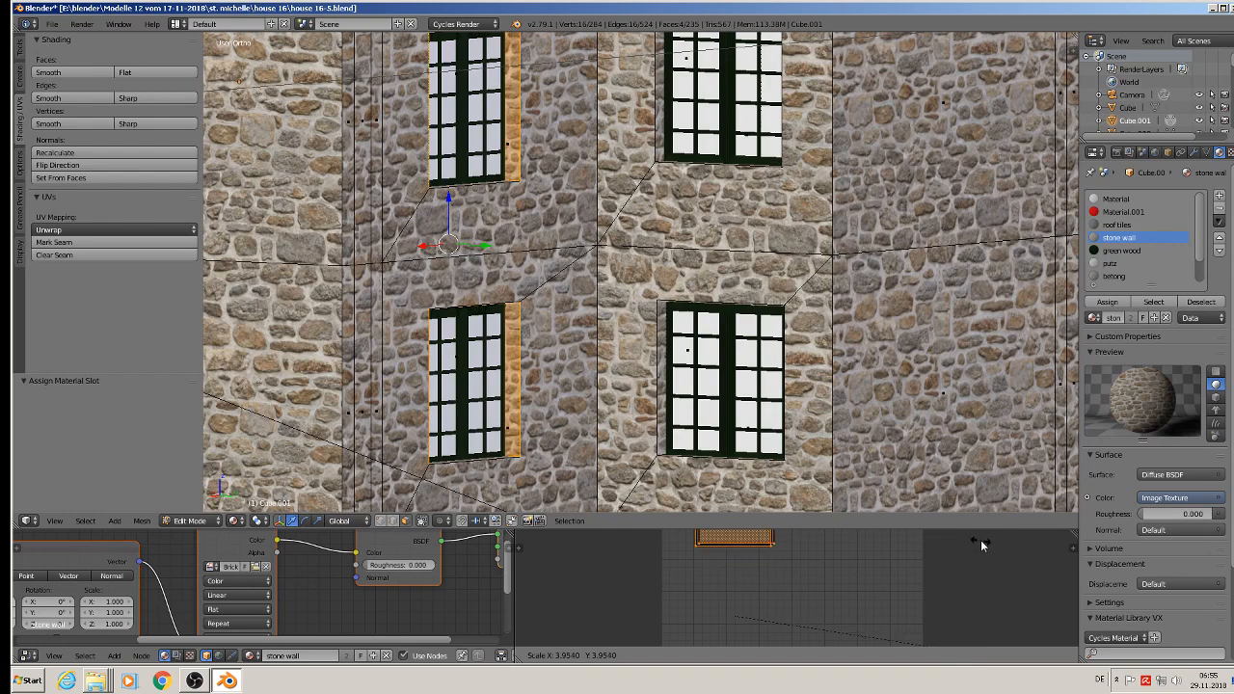
pyautogui.click(1006, 550)
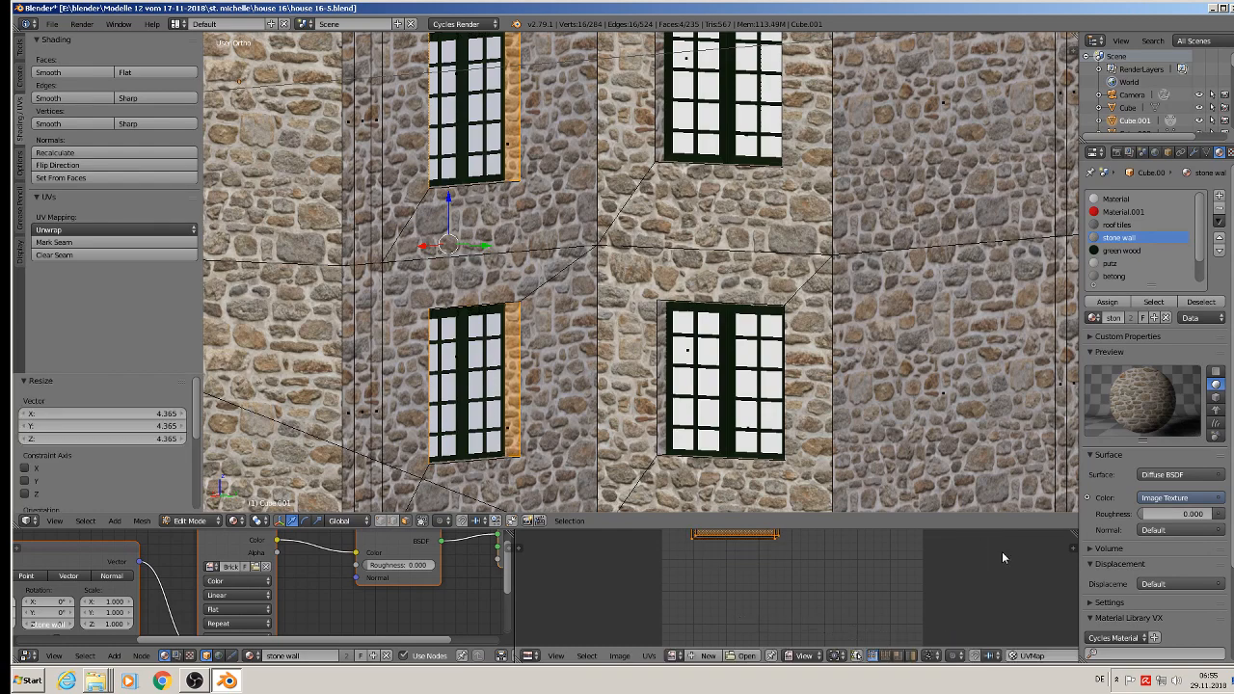
pyautogui.press('a')
pyautogui.scroll(-2, 694, 335)
pyautogui.press('Tab')
# Step: Save the Blender file with the stone-textured window reveals
pyautogui.scroll(-3, 686, 340)
pyautogui.keyDown('shift'); pyautogui.moveTo(629, 270); pyautogui.dragTo(569, 382, button='middle'); pyautogui.keyUp('shift')
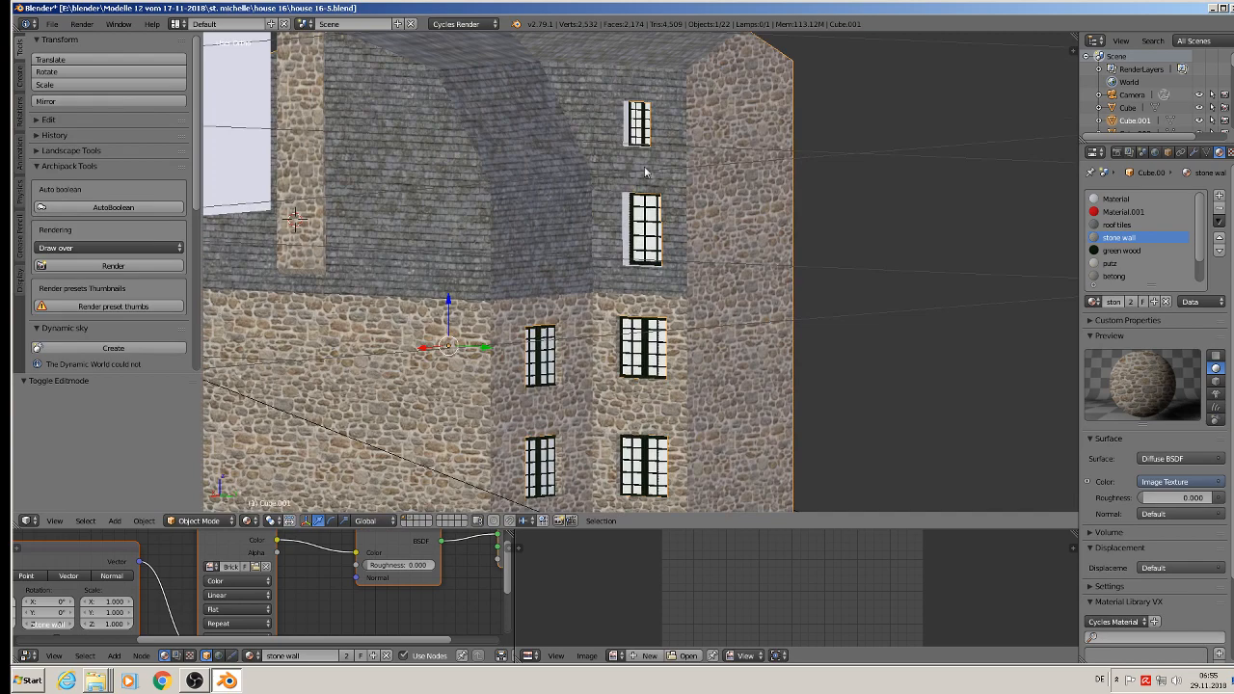
pyautogui.click(52, 23)
pyautogui.click(67, 123)
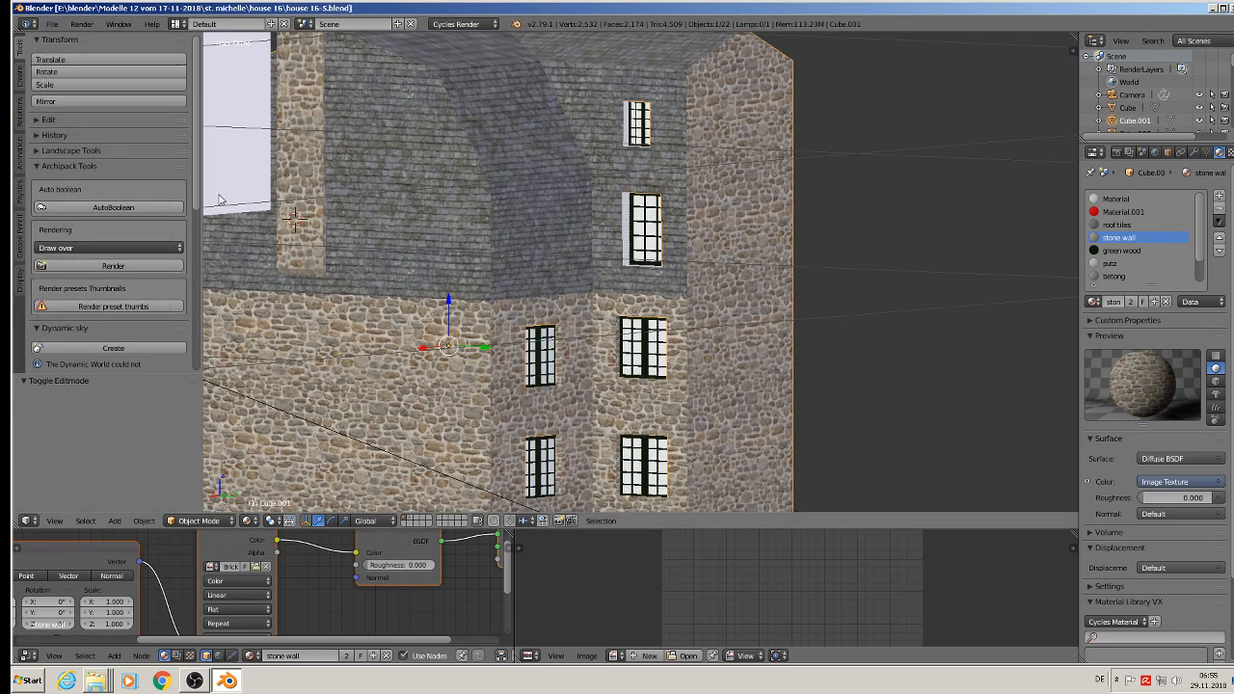
# Step: In edit mode, select the reveal faces of the small upper window in the slate-covered wall
pyautogui.scroll(-3, 386, 251)
pyautogui.moveTo(386, 251); pyautogui.dragTo(322, 215, button='middle')
pyautogui.scroll(3, 385, 184)
pyautogui.scroll(5, 566, 225)
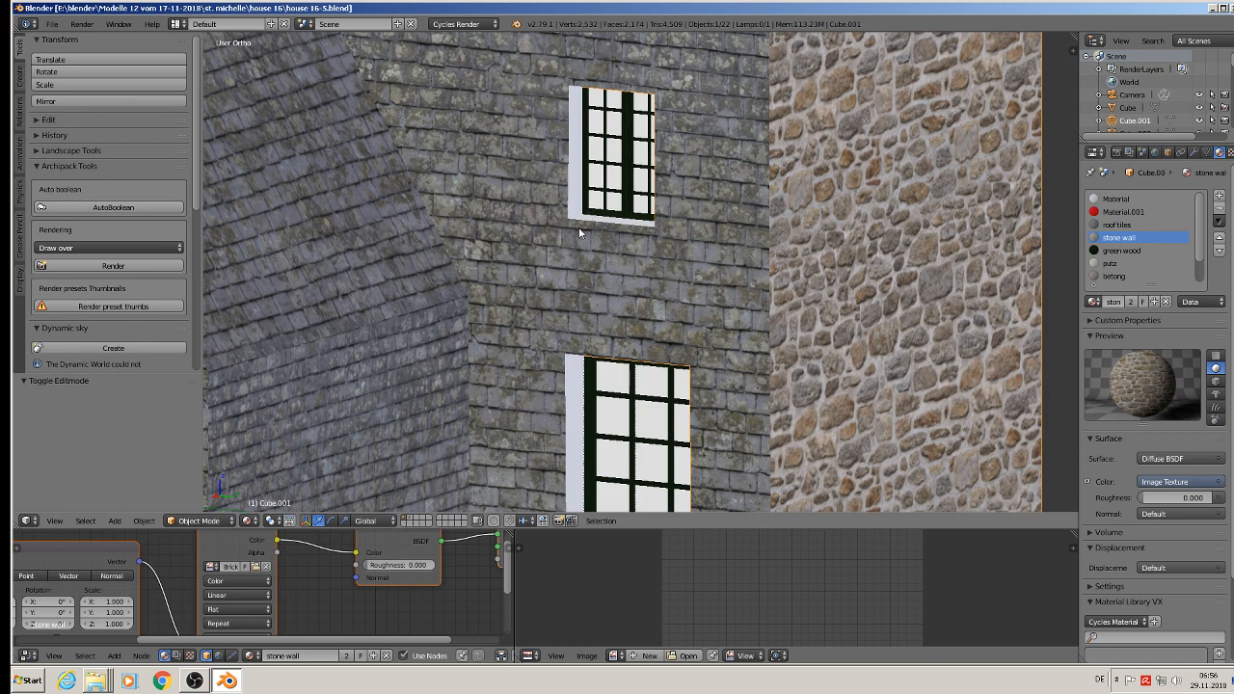
pyautogui.press('Tab')
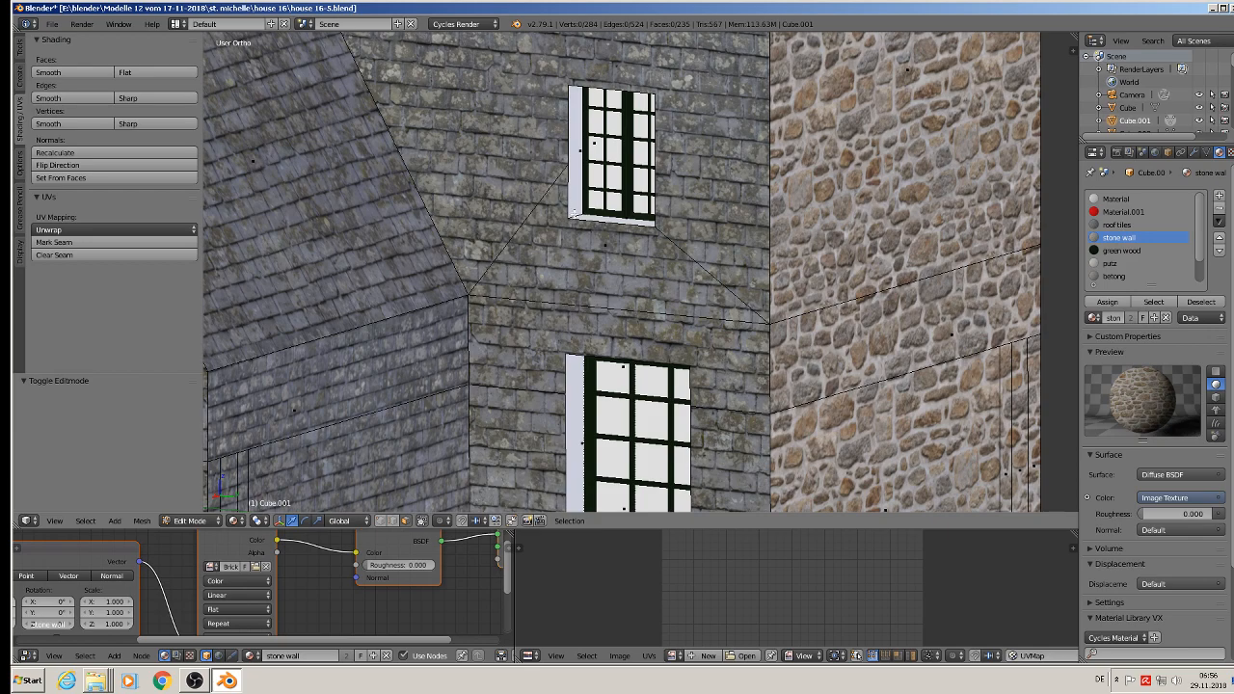
pyautogui.keyDown('alt'); pyautogui.rightClick(579, 215); pyautogui.keyUp('alt')
pyautogui.keyDown('shift'); pyautogui.rightClick(582, 144); pyautogui.keyUp('shift')
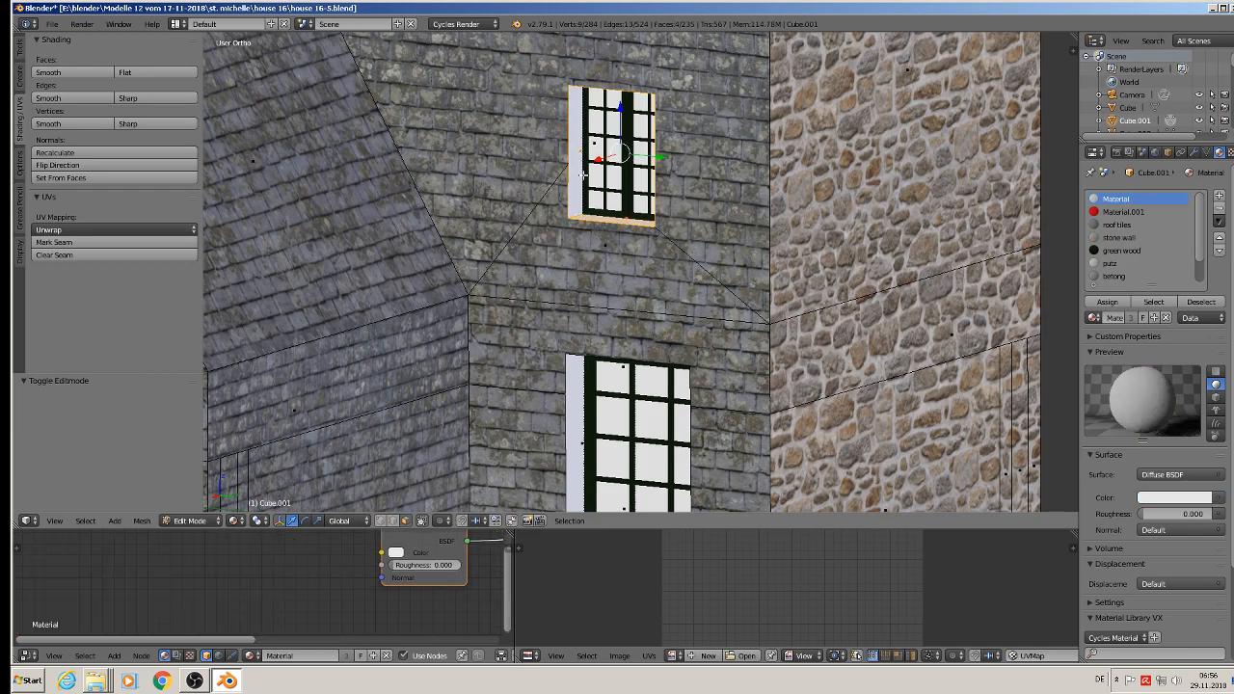
# Step: Add the reveal faces of the larger window below it in the slate-covered wall to the selection
pyautogui.moveTo(584, 290); pyautogui.dragTo(674, 219, button='middle')
pyautogui.keyDown('shift'); pyautogui.moveTo(654, 353); pyautogui.dragTo(610, 381, button='middle'); pyautogui.keyUp('shift')
pyautogui.keyDown('shift'); pyautogui.rightClick(752, 266); pyautogui.keyUp('shift')
pyautogui.keyDown('shift'); pyautogui.rightClick(750, 310); pyautogui.keyUp('shift')
pyautogui.keyDown('shift'); pyautogui.rightClick(606, 379); pyautogui.keyUp('shift')
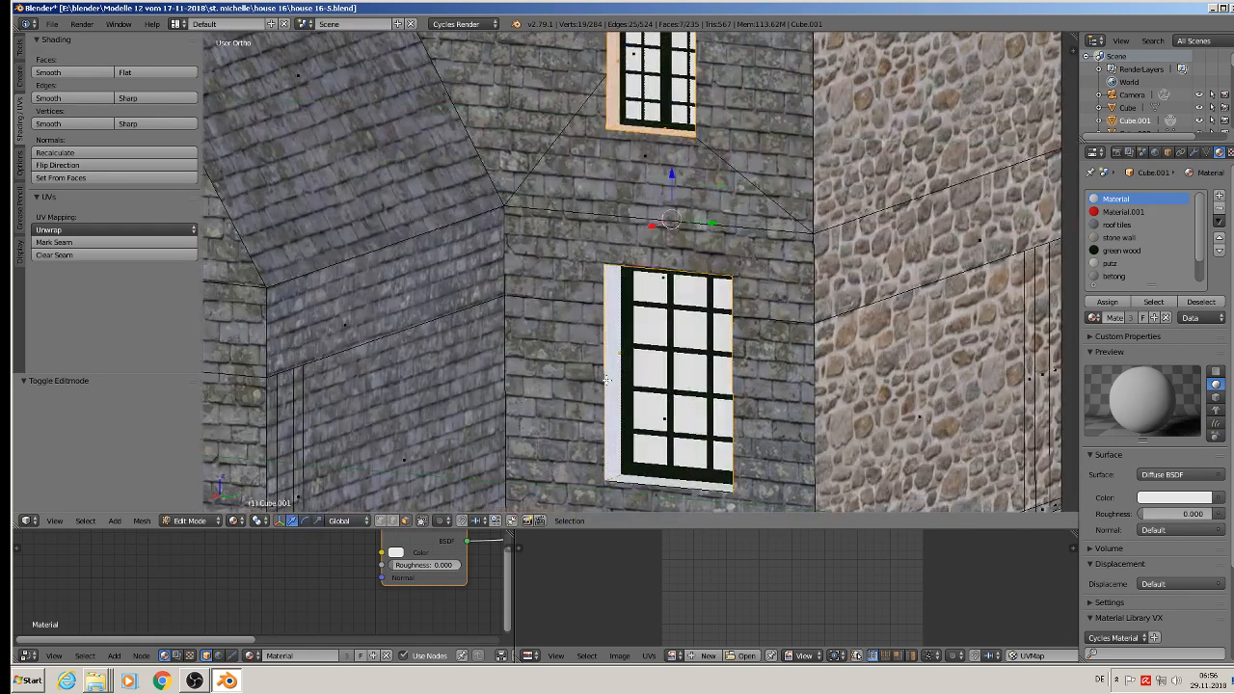
pyautogui.keyDown('shift'); pyautogui.rightClick(632, 475); pyautogui.keyUp('shift')
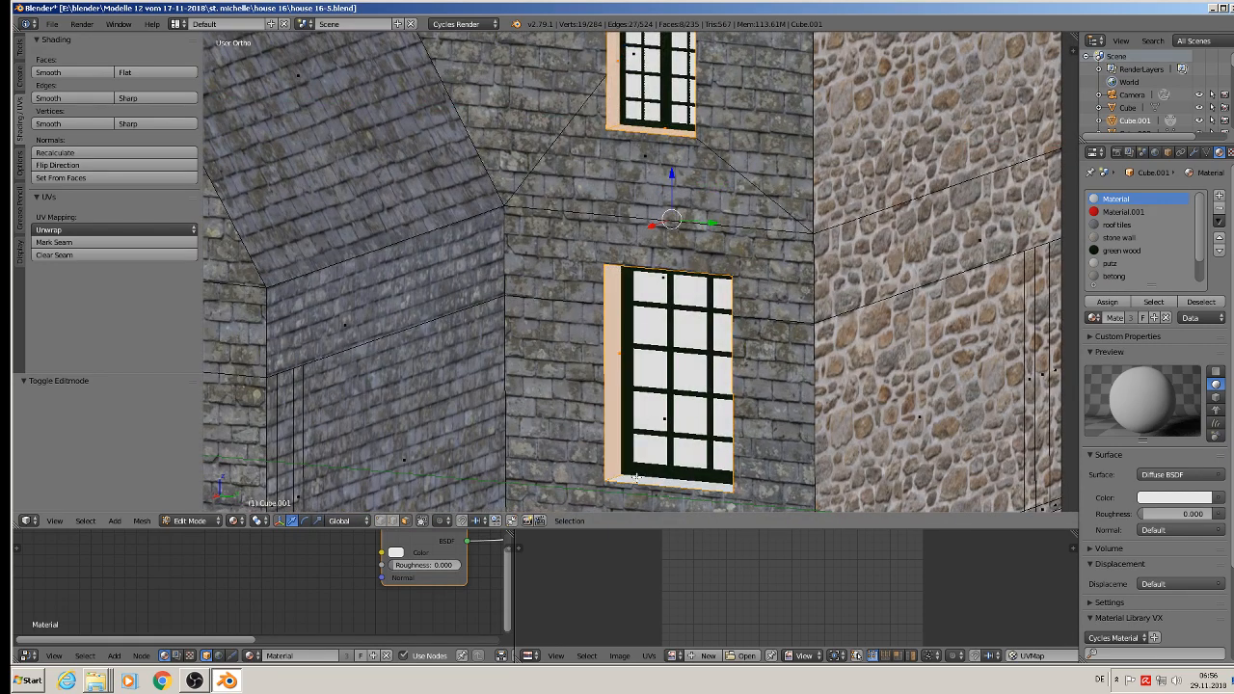
# Step: Assign the grey material to the reveals of both slate-wall windows and leave edit mode
pyautogui.scroll(-2, 1147, 257)
pyautogui.click(1123, 264)
pyautogui.click(1109, 302)
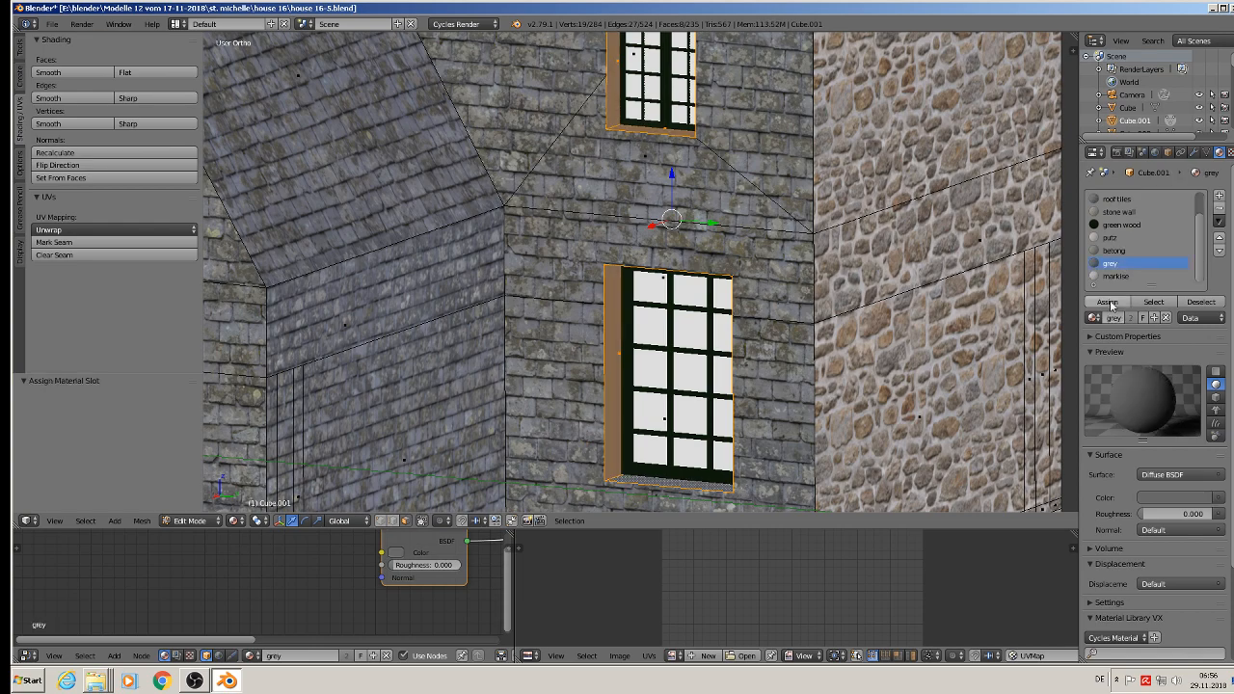
pyautogui.press('Tab')
# Step: Save the file with the grey window reveals
pyautogui.scroll(-4, 812, 291)
pyautogui.scroll(-6, 812, 291)
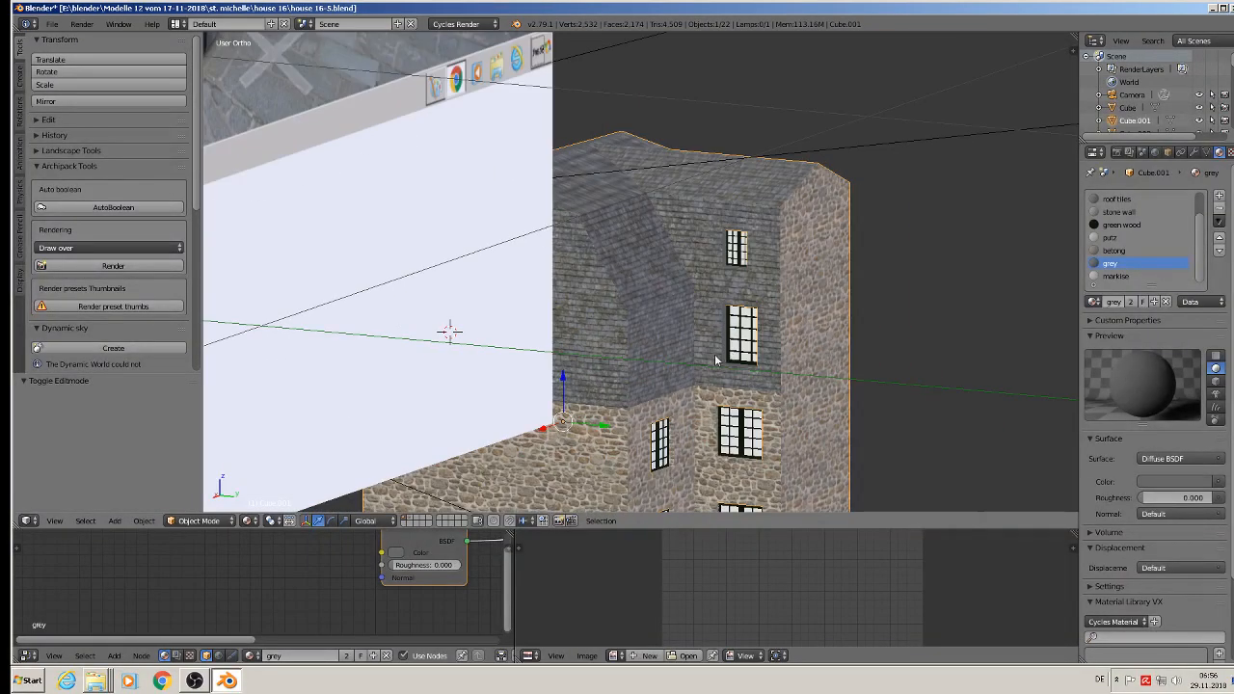
pyautogui.moveTo(835, 380); pyautogui.dragTo(888, 349, button='middle')
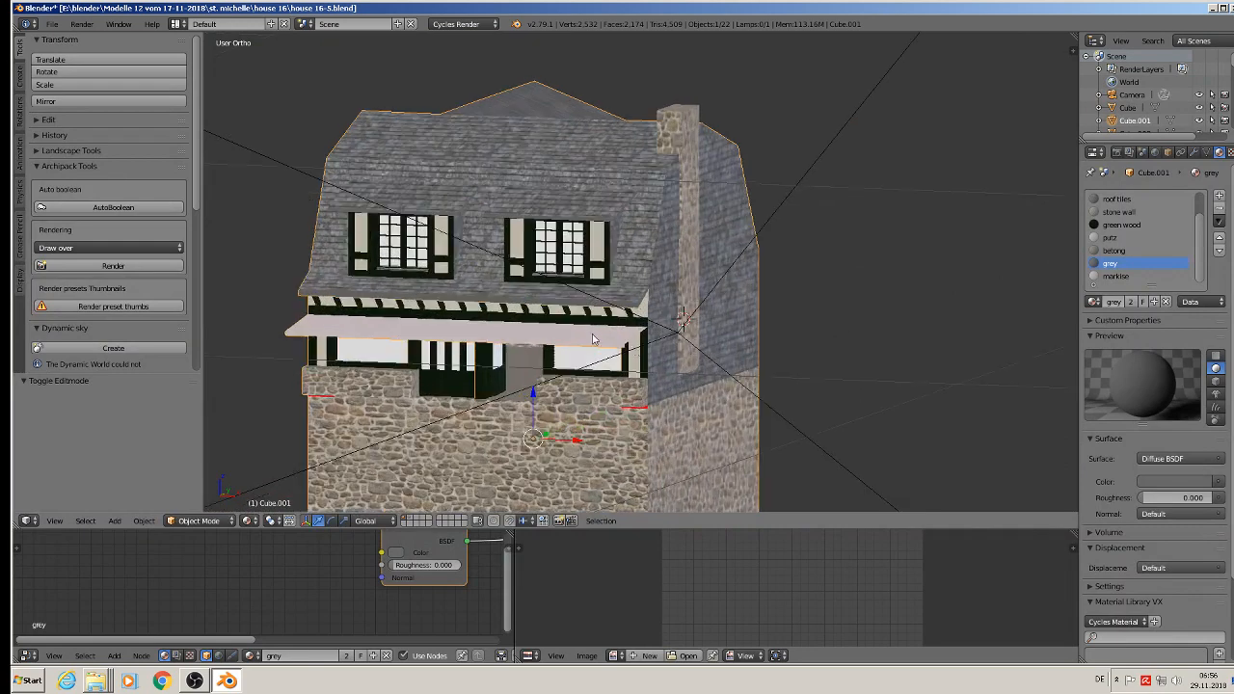
pyautogui.click(54, 24)
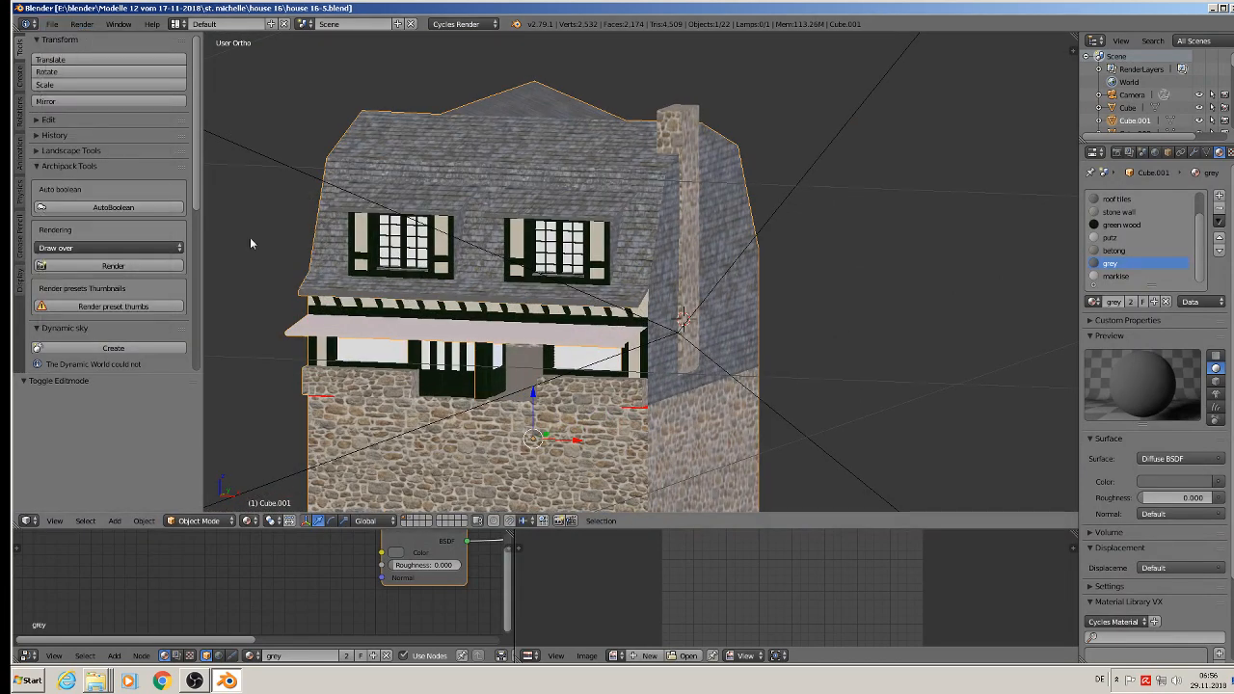
# Step: In edit mode, select the red underside faces of the stone ledge left of the front door
pyautogui.moveTo(472, 407); pyautogui.dragTo(398, 275, button='middle')
pyautogui.press('Tab')
pyautogui.rightClick(332, 252)
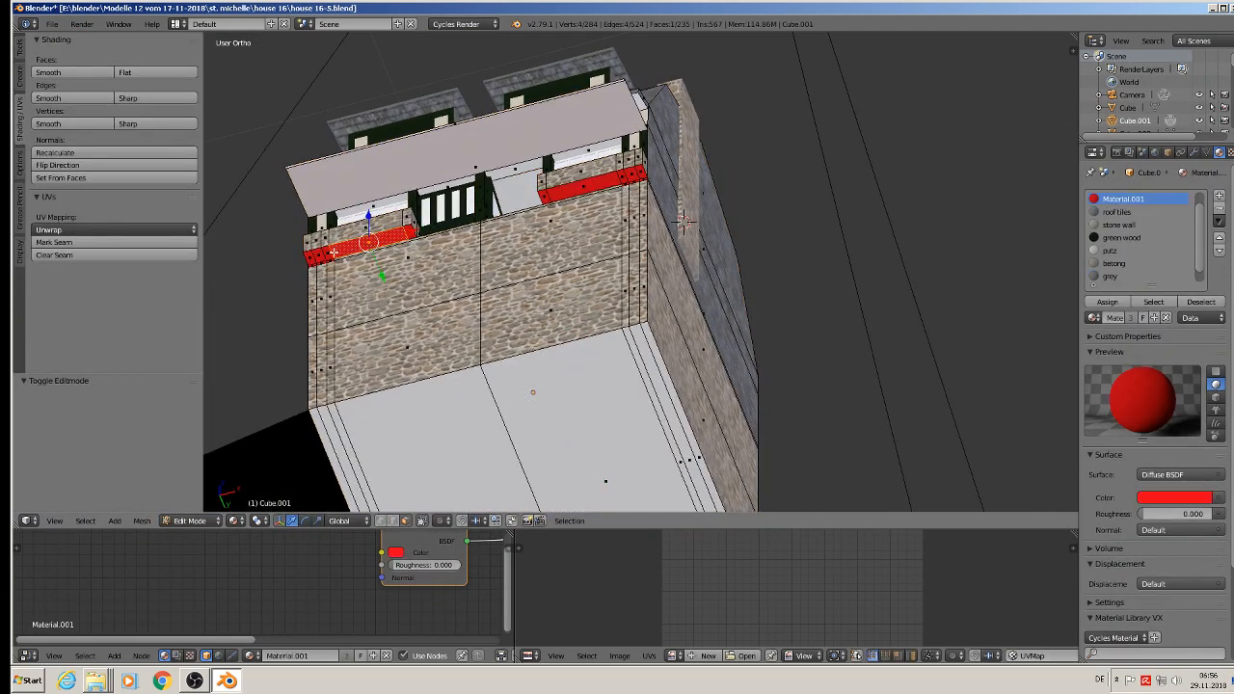
pyautogui.rightClick(313, 254)
pyautogui.keyDown('ctrl'); pyautogui.rightClick(410, 235); pyautogui.keyUp('ctrl')
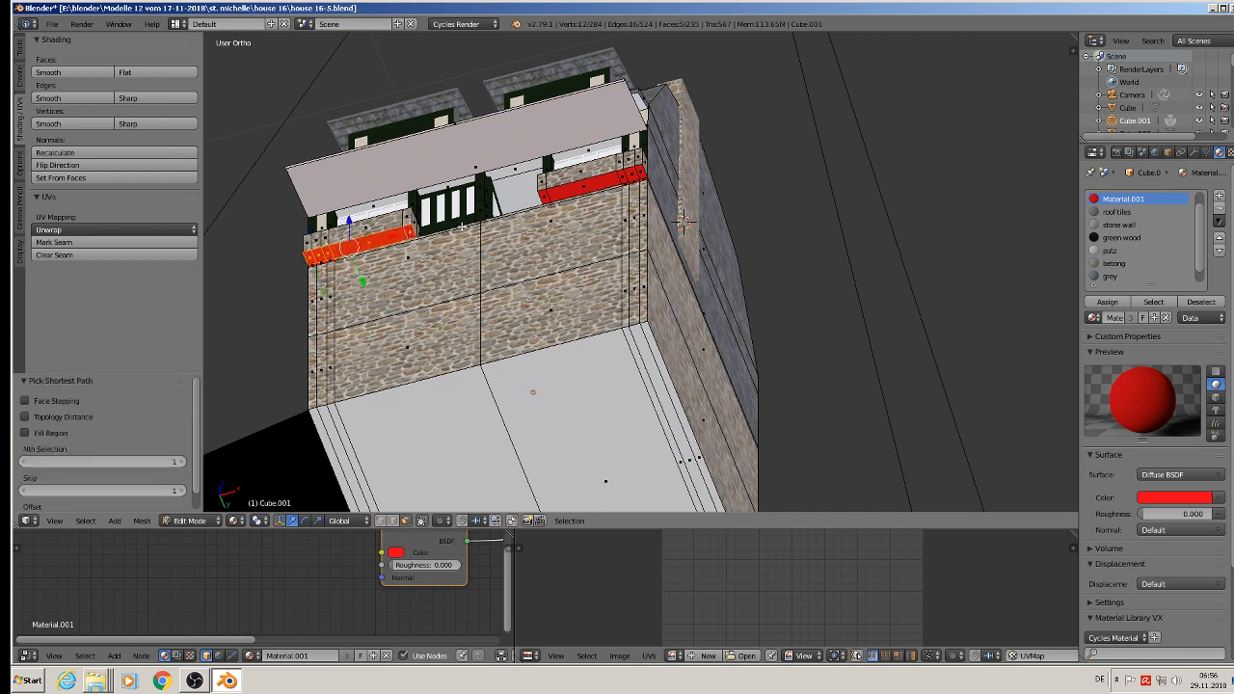
# Step: Extend the selection to the red underside faces of the stone ledge right of the front door, using shortest-path picking
pyautogui.keyDown('ctrl'); pyautogui.rightClick(544, 198); pyautogui.keyUp('ctrl')
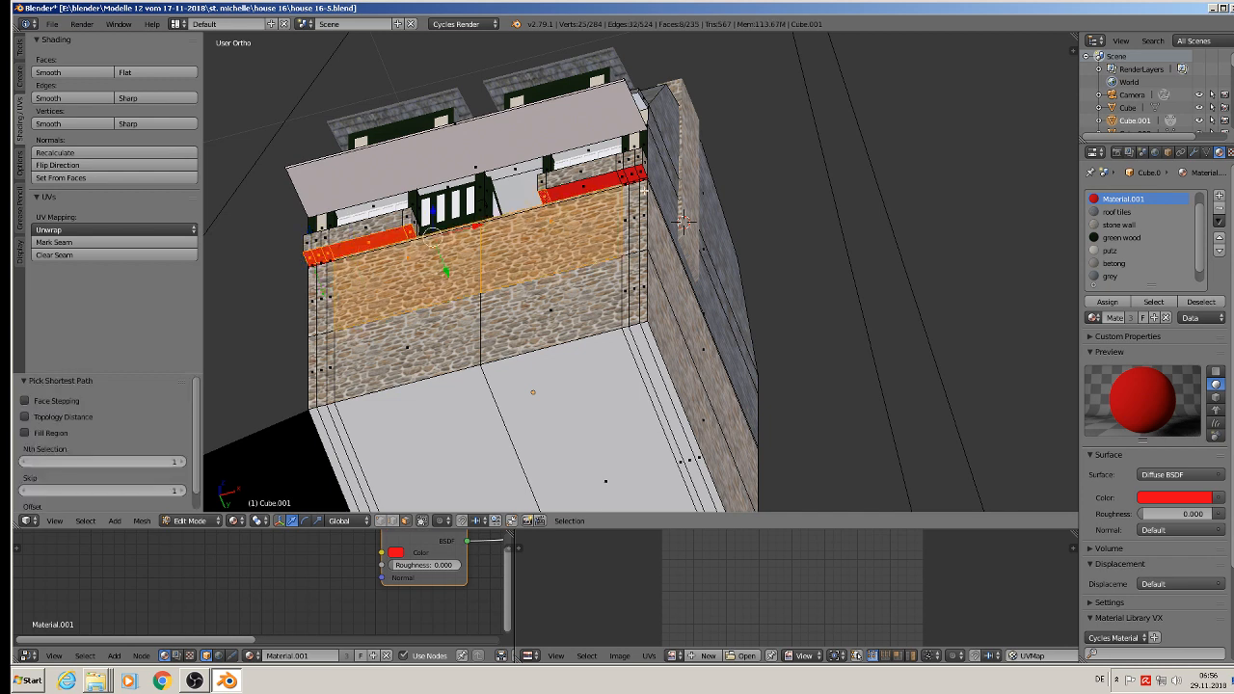
pyautogui.keyDown('ctrl'); pyautogui.rightClick(637, 177); pyautogui.keyUp('ctrl')
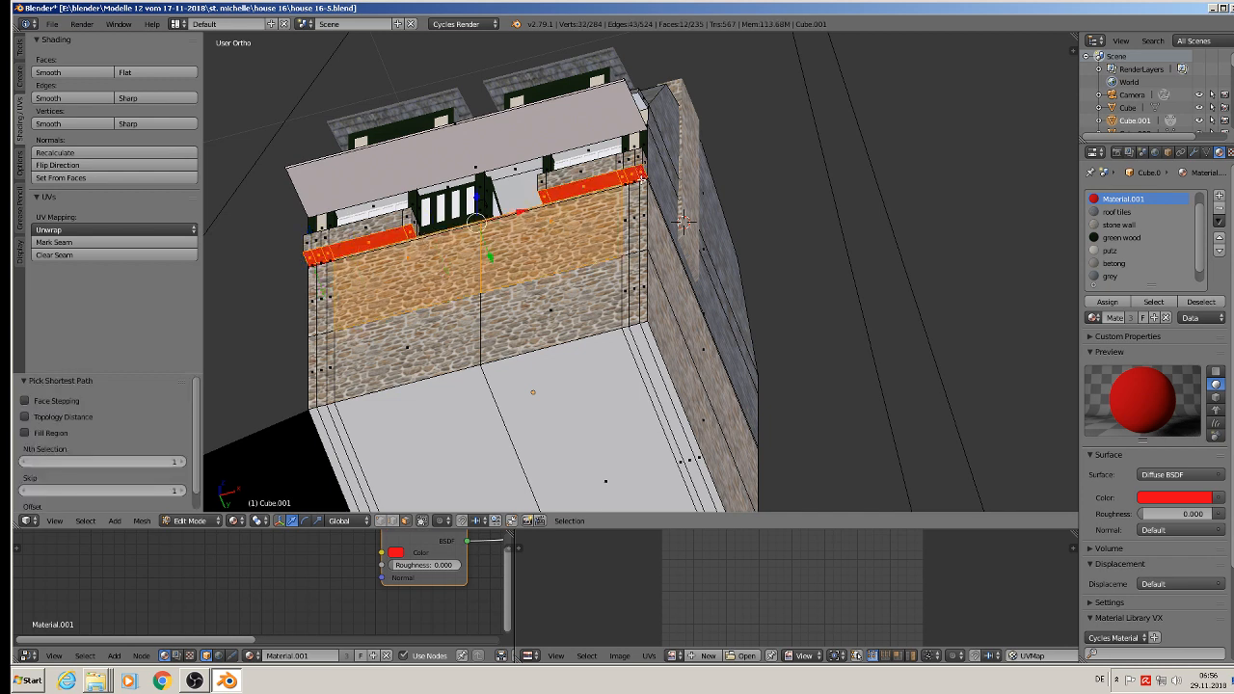
pyautogui.keyDown('ctrl'); pyautogui.rightClick(639, 178); pyautogui.keyUp('ctrl')
pyautogui.keyDown('ctrl'); pyautogui.rightClick(628, 180); pyautogui.keyUp('ctrl')
pyautogui.scroll(3, 629, 175)
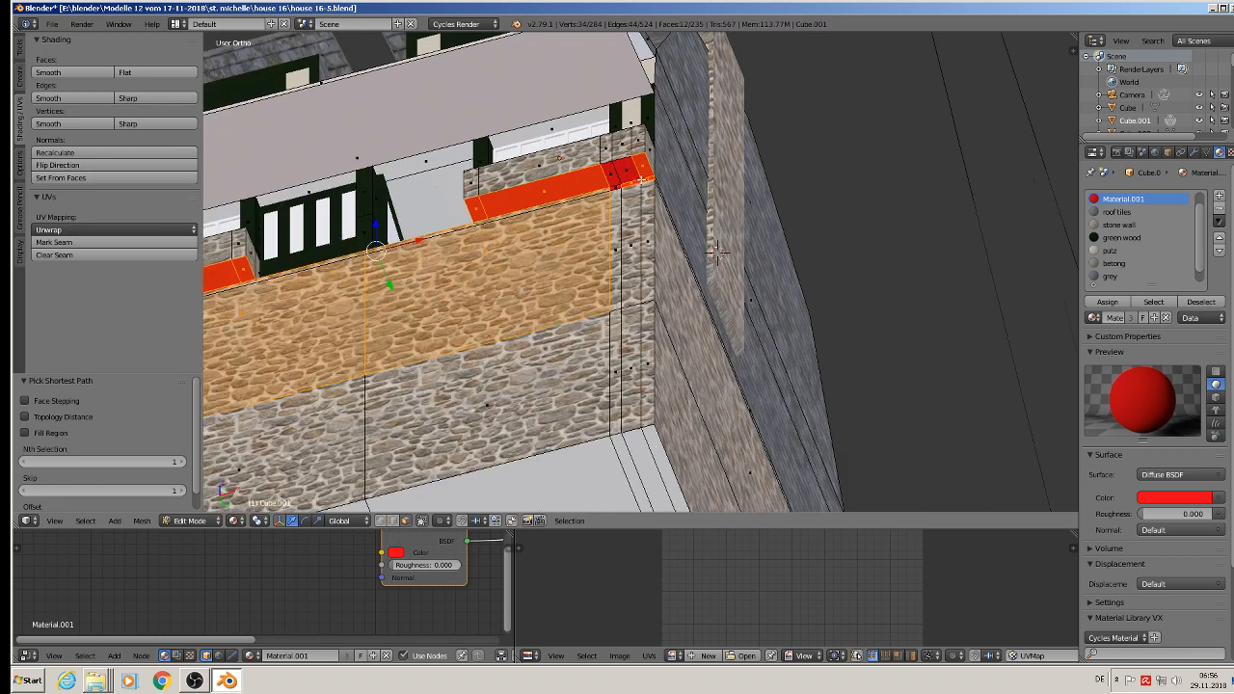
pyautogui.keyDown('ctrl'); pyautogui.rightClick(605, 174); pyautogui.keyUp('ctrl')
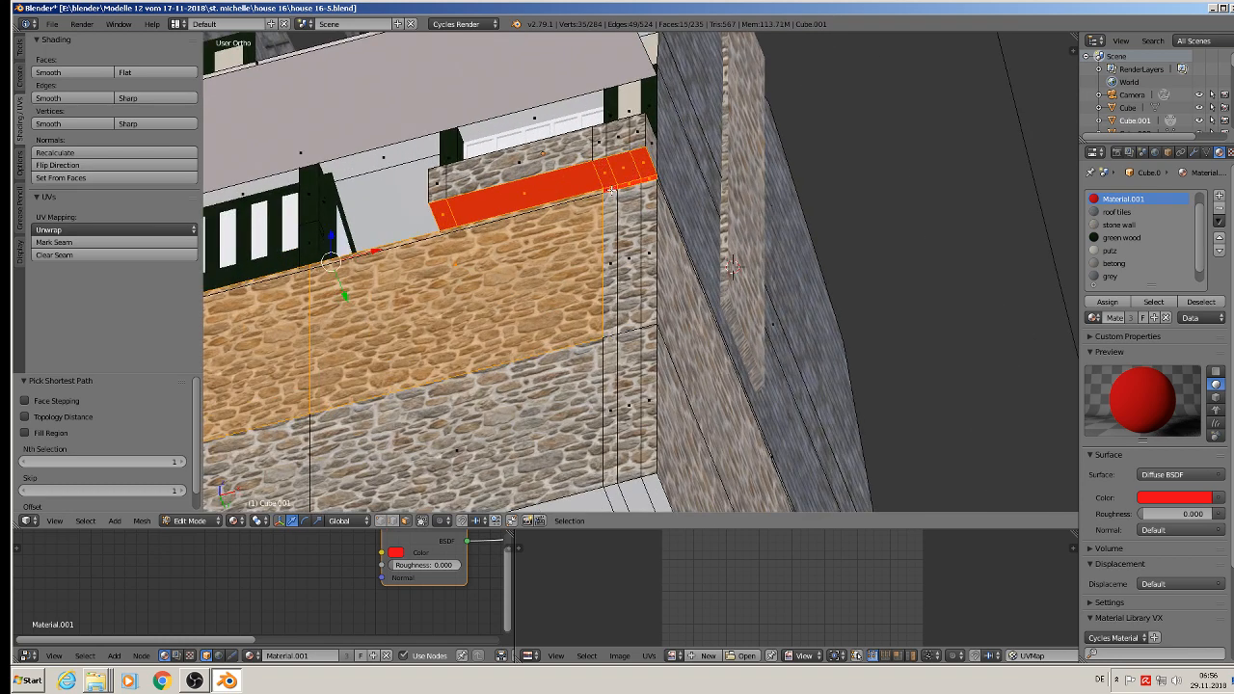
# Step: Deselect the large stone wall faces and add the remaining narrow red faces under the left ledge
pyautogui.keyDown('ctrl'); pyautogui.rightClick(569, 201); pyautogui.keyUp('ctrl')
pyautogui.keyDown('shift'); pyautogui.moveTo(323, 352); pyautogui.dragTo(594, 316, button='middle'); pyautogui.keyUp('shift')
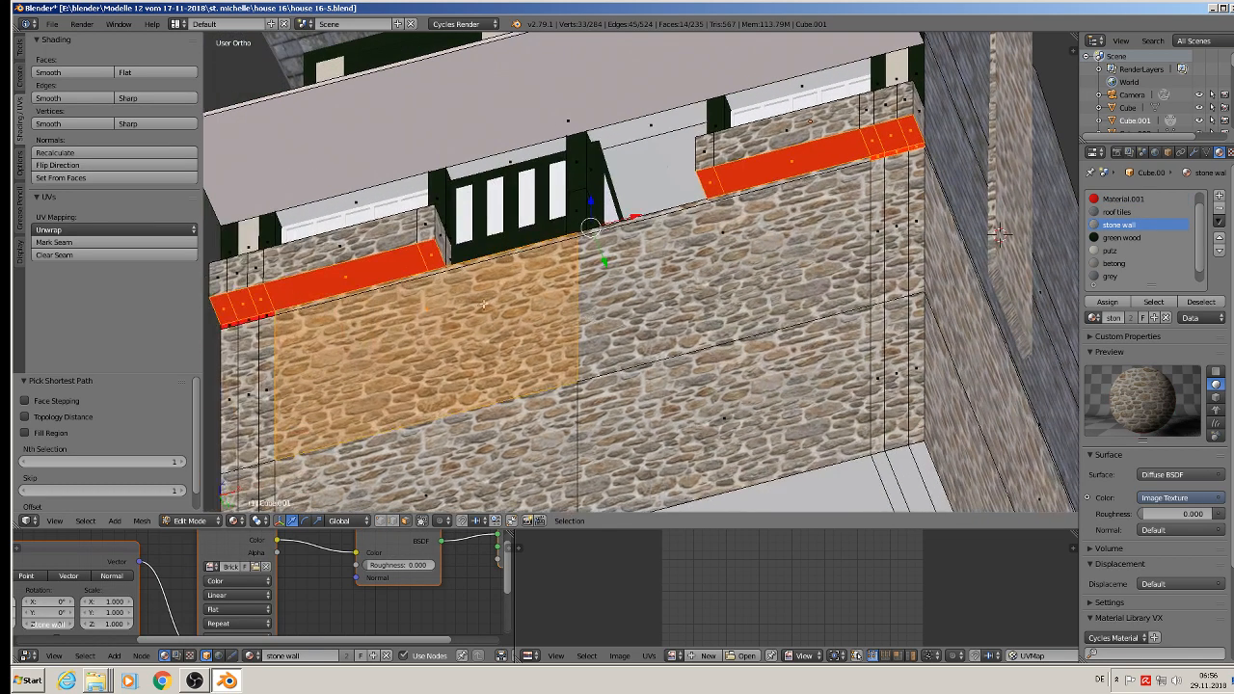
pyautogui.keyDown('shift'); pyautogui.rightClick(340, 346); pyautogui.keyUp('shift')
pyautogui.keyDown('shift'); pyautogui.moveTo(269, 307); pyautogui.dragTo(280, 307, button='middle'); pyautogui.keyUp('shift')
pyautogui.keyDown('shift'); pyautogui.rightClick(279, 311); pyautogui.keyUp('shift')
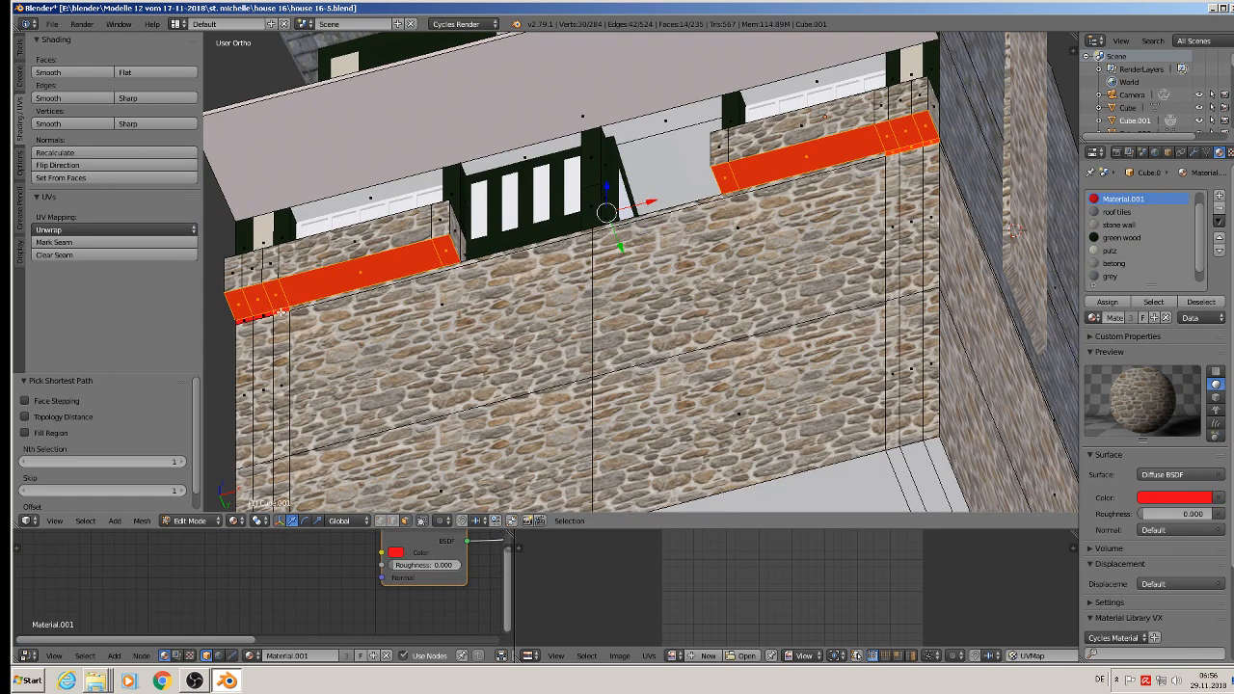
pyautogui.keyDown('shift'); pyautogui.rightClick(265, 315); pyautogui.keyUp('shift')
pyautogui.keyDown('shift'); pyautogui.rightClick(249, 320); pyautogui.keyUp('shift')
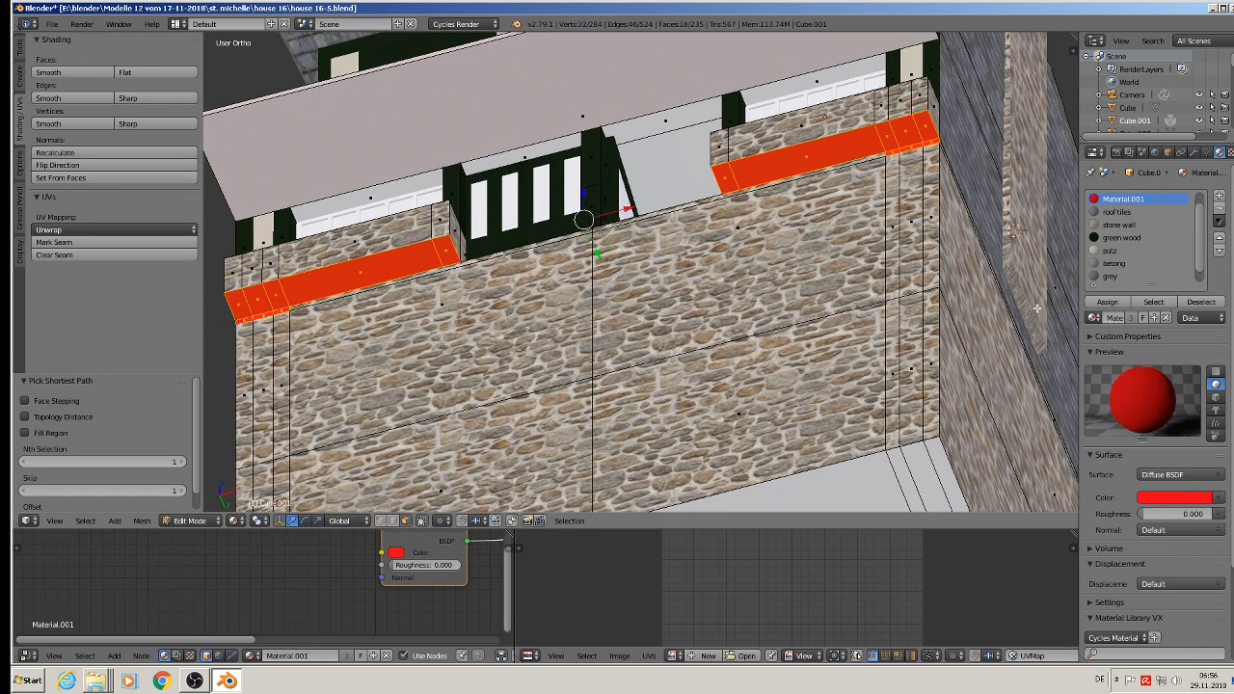
# Step: Assign the grey material to the underside faces of both ledges and leave edit mode
pyautogui.click(1114, 277)
pyautogui.click(1107, 304)
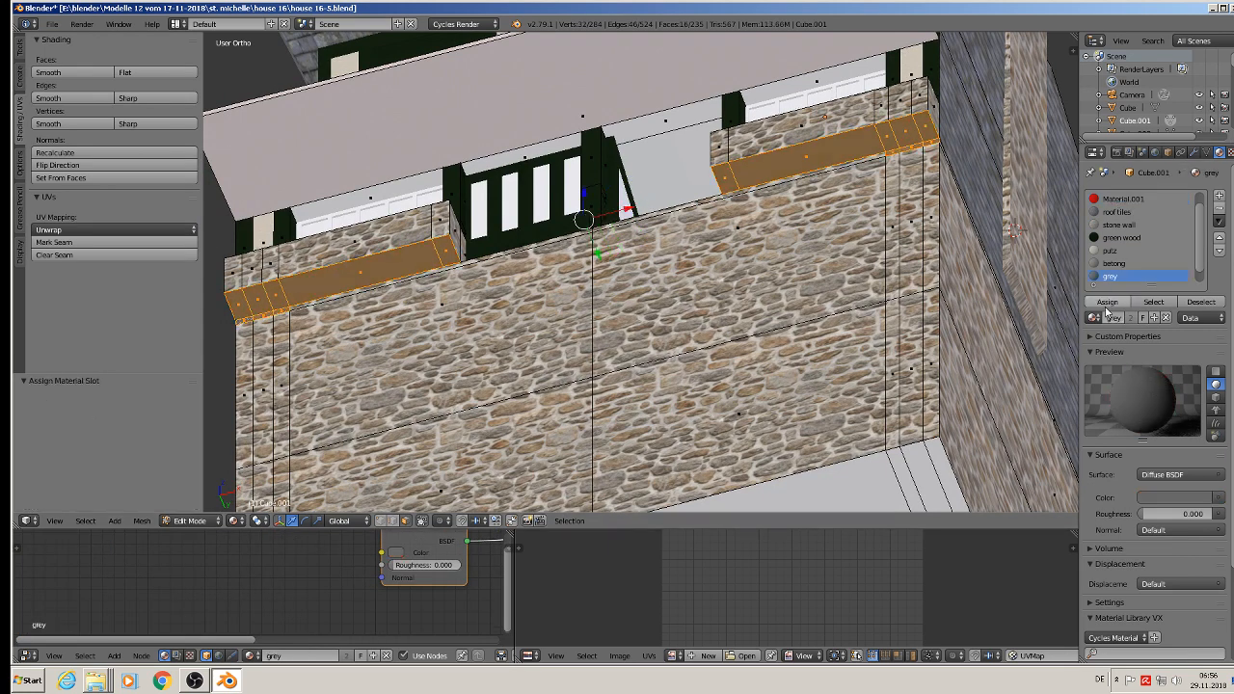
pyautogui.scroll(-3, 837, 289)
pyautogui.press('Tab')
# Step: Inspect the textured house from the front, side and rear for faces that still lack a material
pyautogui.moveTo(828, 357); pyautogui.dragTo(780, 455, button='middle')
pyautogui.scroll(-2, 771, 449)
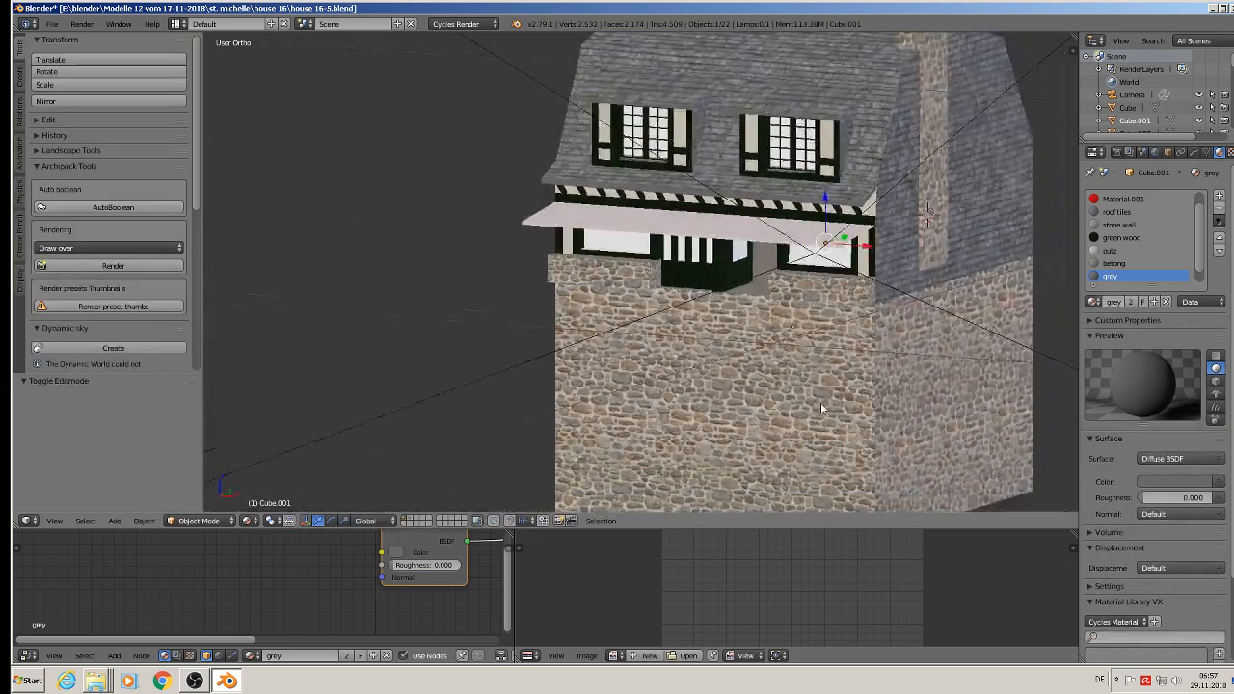
pyautogui.moveTo(719, 424); pyautogui.dragTo(492, 305, button='middle')
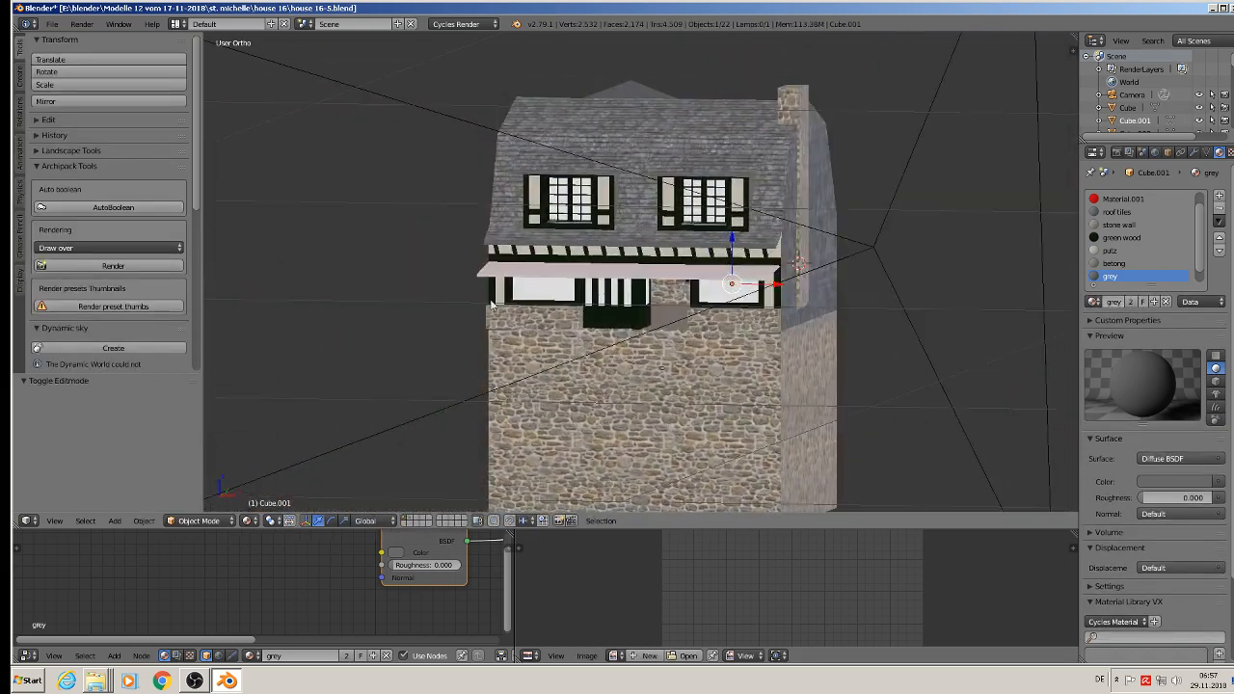
pyautogui.moveTo(814, 353); pyautogui.dragTo(626, 361, button='middle')
pyautogui.scroll(3, 632, 367)
pyautogui.moveTo(849, 343); pyautogui.dragTo(799, 355, button='middle')
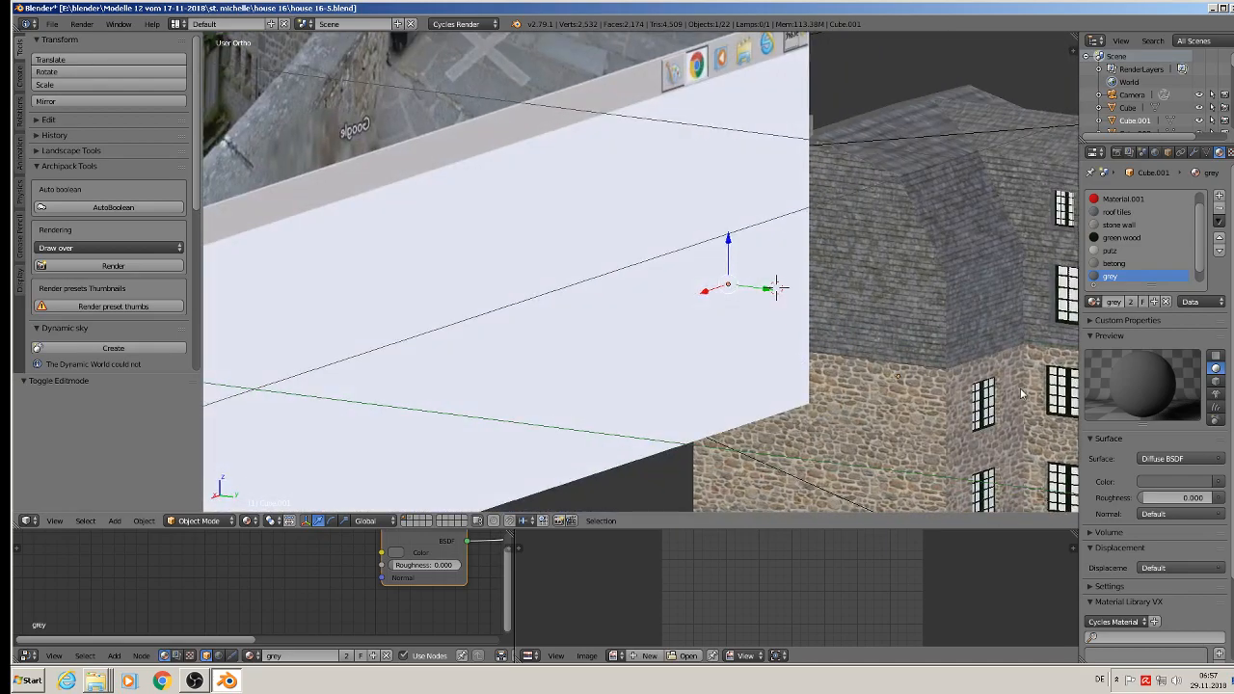
pyautogui.keyDown('shift'); pyautogui.moveTo(1018, 387); pyautogui.dragTo(857, 279, button='middle'); pyautogui.keyUp('shift')
pyautogui.scroll(-4, 858, 279)
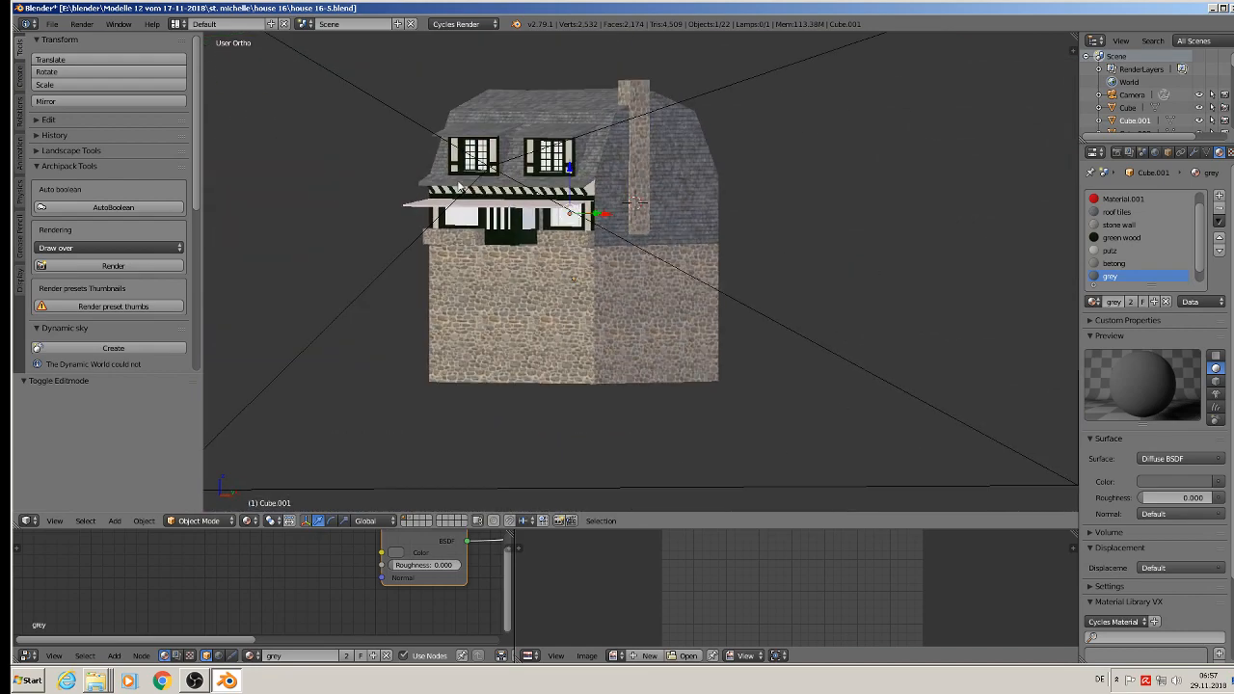
# Step: Save the house file with the grey ledge undersides
pyautogui.click(56, 23)
pyautogui.click(67, 125)
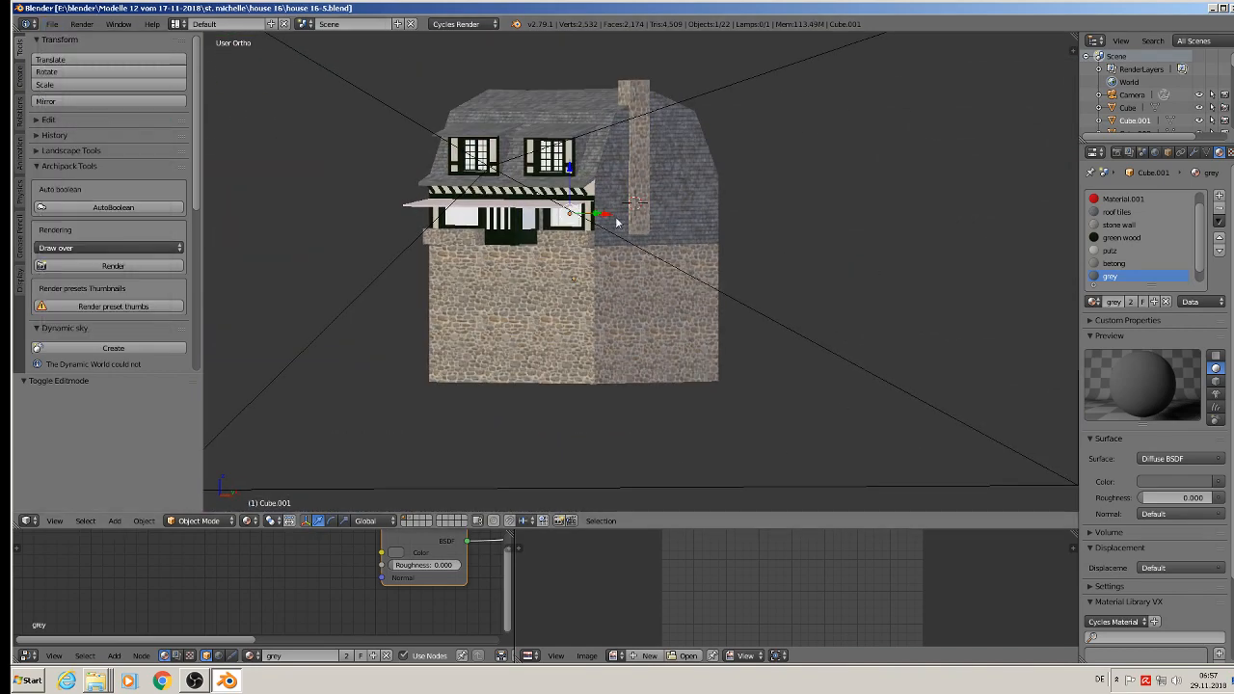
pyautogui.scroll(-4, 675, 265)
pyautogui.keyDown('shift'); pyautogui.moveTo(701, 276); pyautogui.dragTo(474, 295, button='middle'); pyautogui.keyUp('shift')
pyautogui.scroll(-3, 445, 268)
pyautogui.scroll(7, 470, 296)
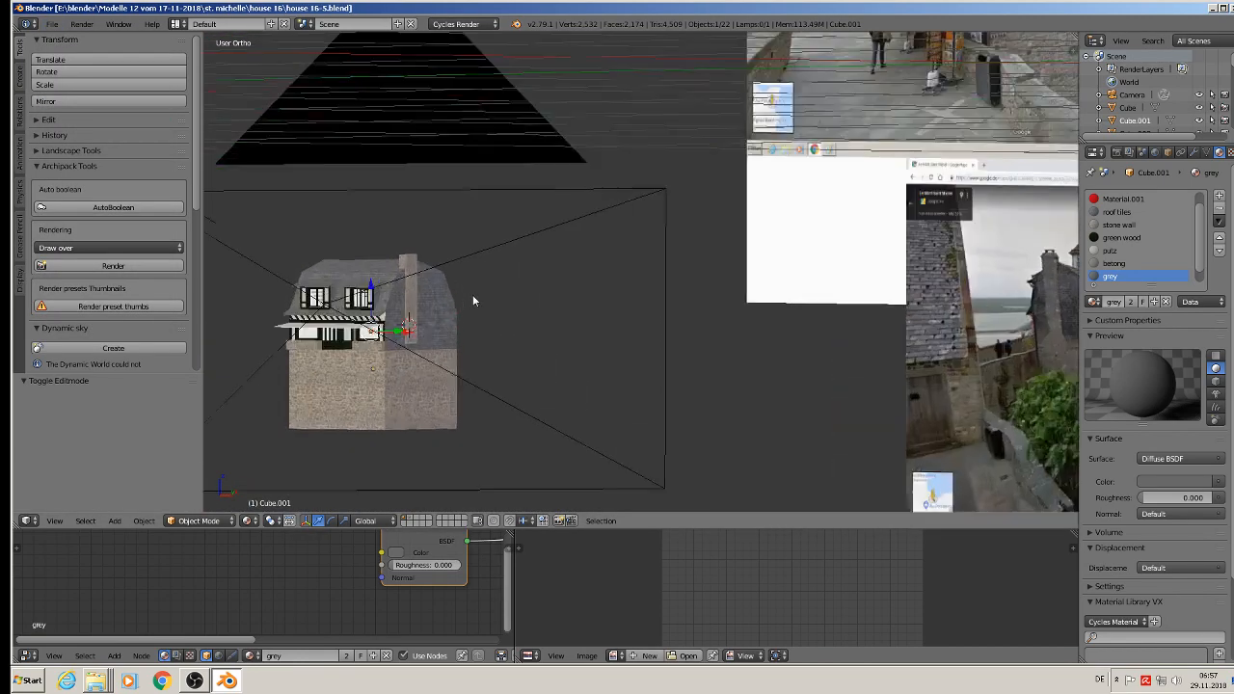
pyautogui.keyDown('shift'); pyautogui.moveTo(387, 302); pyautogui.dragTo(671, 309, button='middle'); pyautogui.keyUp('shift')
pyautogui.scroll(3, 671, 310)
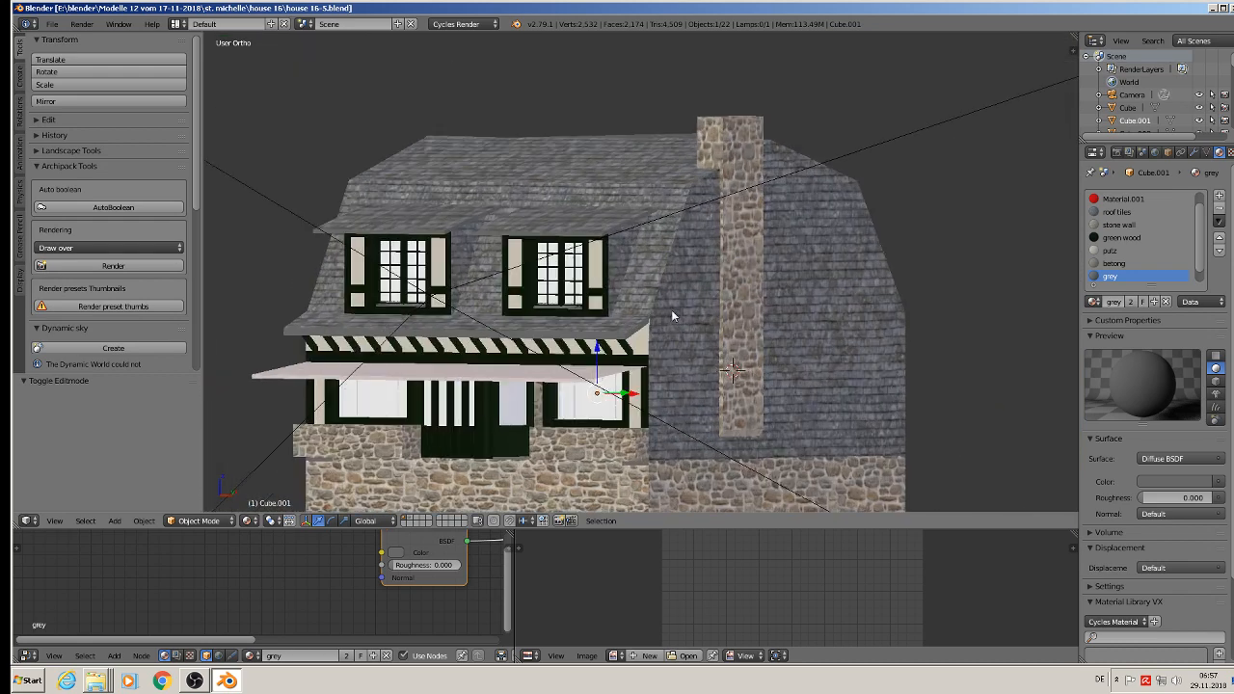